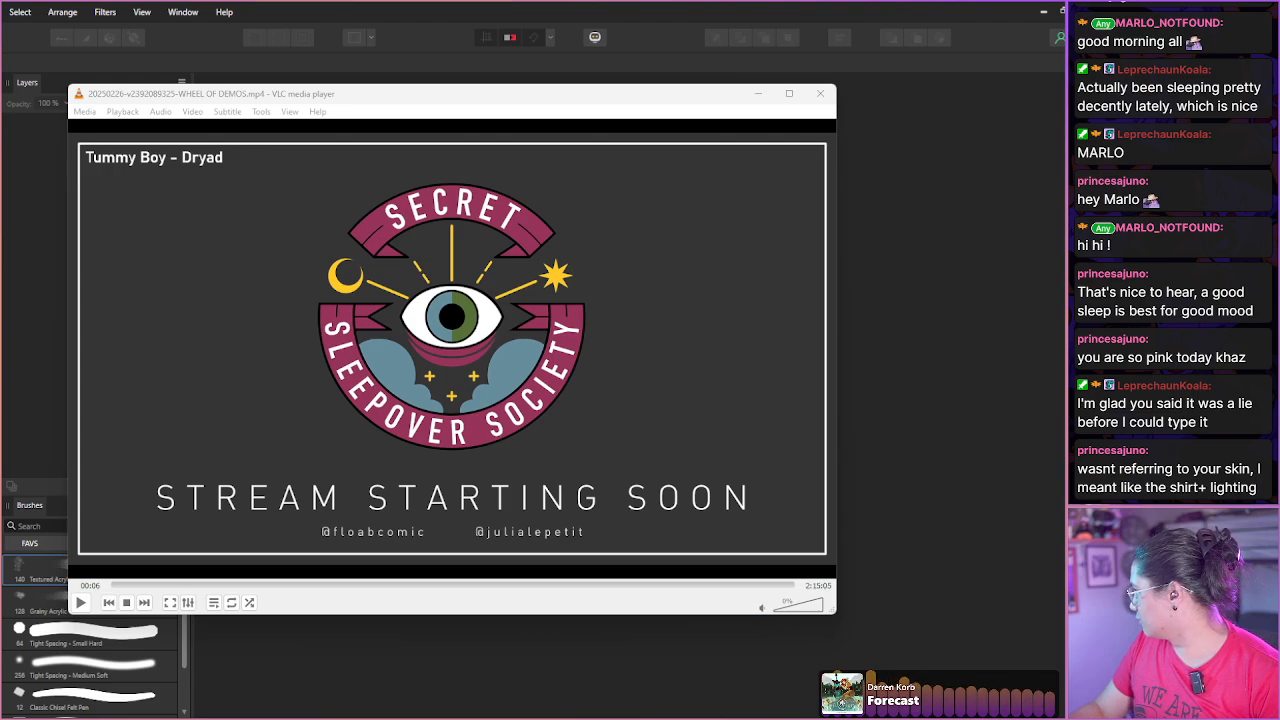
# Switch to VLC, play the WHEEL OF DEMOS recording, skip the "Stream Starting Soon" intro and pause on the hosts at about 05:02.
pyautogui.hotkey('alt', 'Tab')
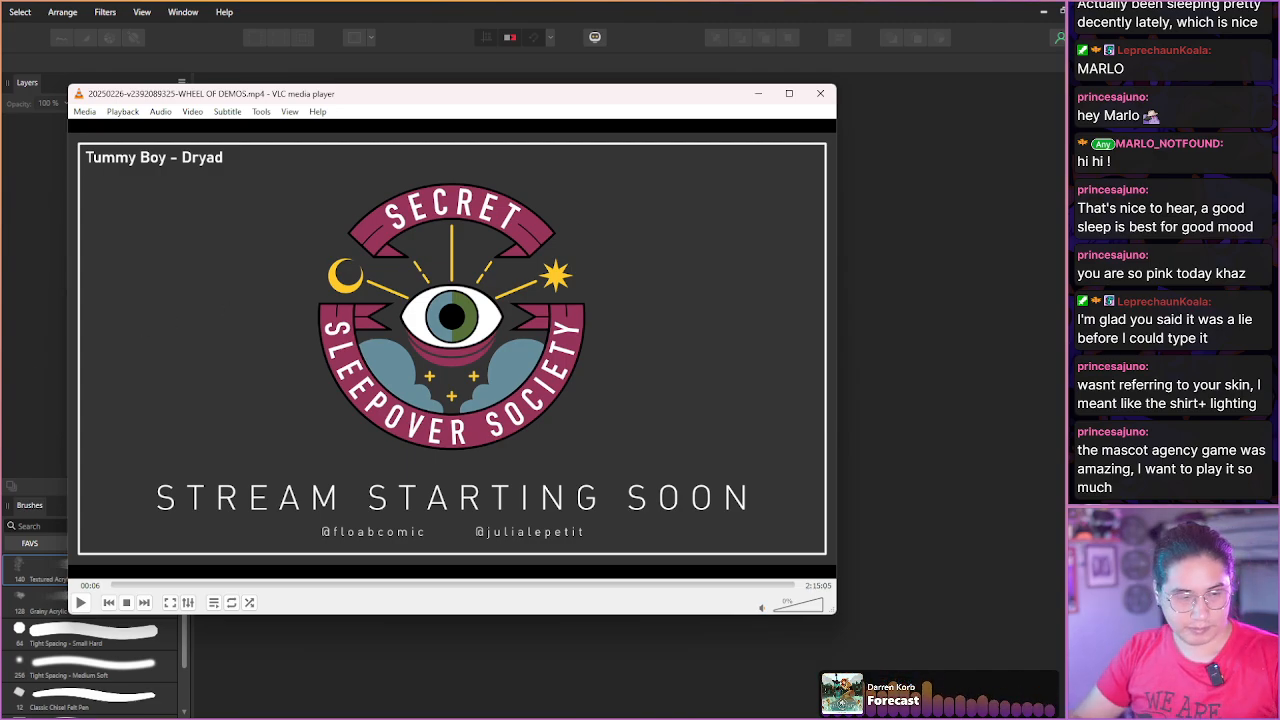
pyautogui.press('space')
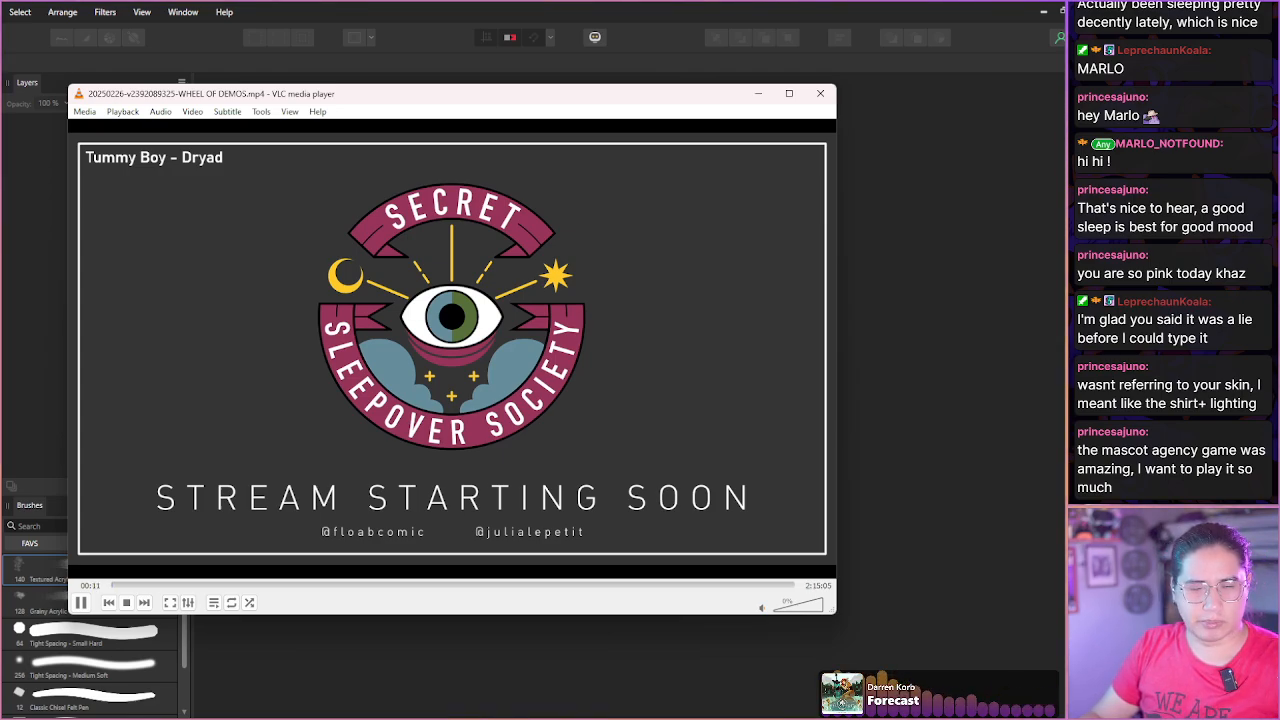
pyautogui.press('Right')
pyautogui.press('Right')
pyautogui.press('Right')
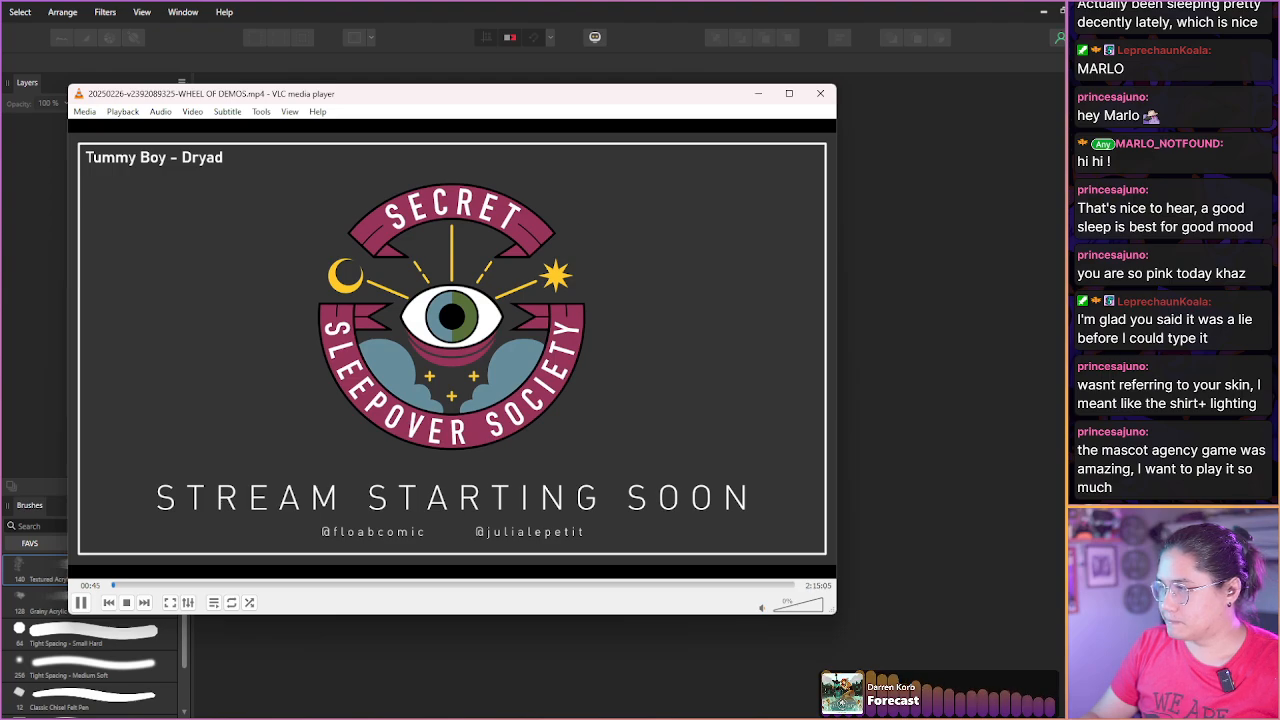
pyautogui.press('Right')
pyautogui.press('Right')
pyautogui.press('Right')
pyautogui.press('Right')
pyautogui.press('Right')
pyautogui.press('Right')
pyautogui.press('Right')
pyautogui.press('Right')
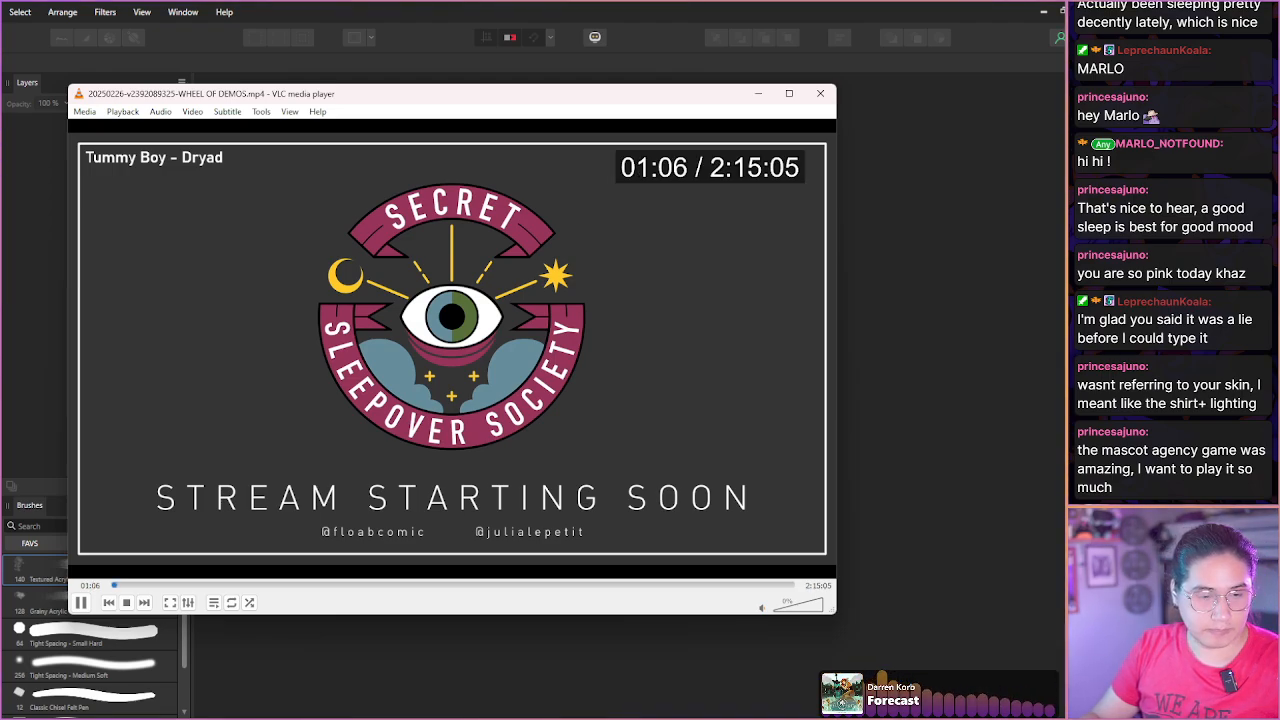
pyautogui.press('Right')
pyautogui.press('Right')
pyautogui.press('Right')
pyautogui.press('Right')
pyautogui.press('Right')
pyautogui.press('Right')
pyautogui.press('Right')
pyautogui.press('Right')
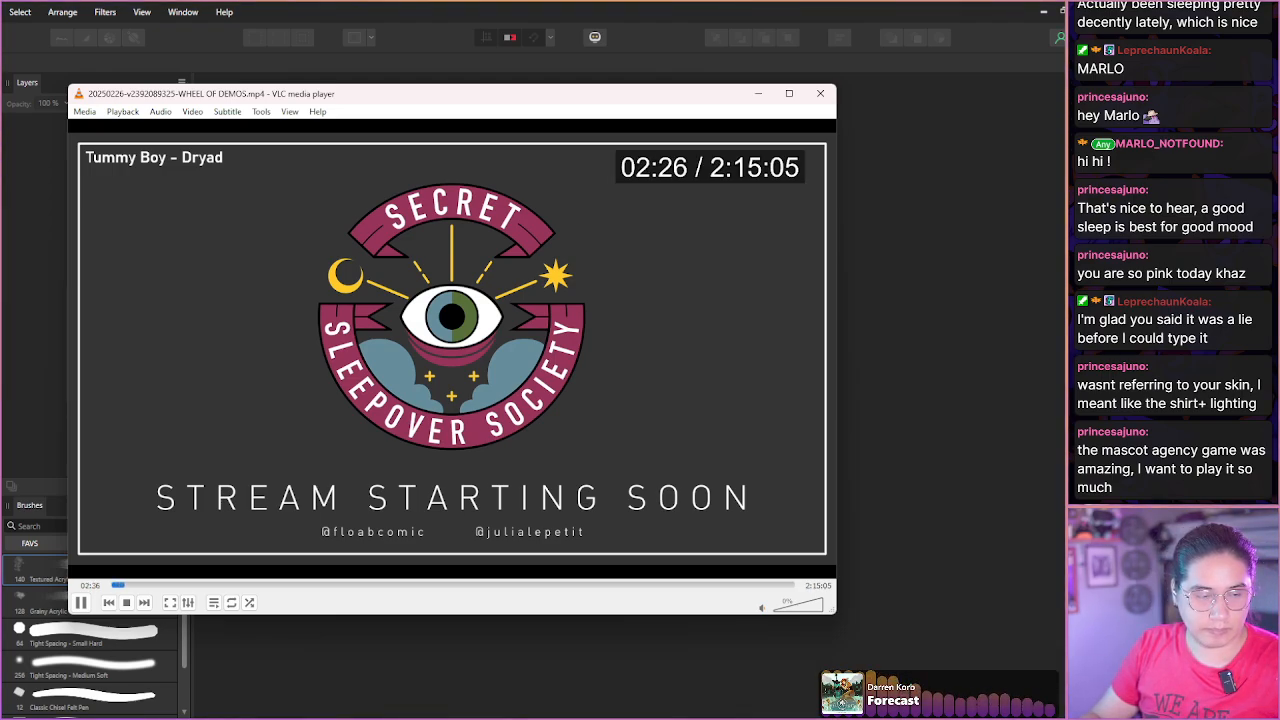
pyautogui.press('Right')
pyautogui.press('Right')
pyautogui.press('Right')
pyautogui.press('Right')
pyautogui.press('Right')
pyautogui.press('Right')
pyautogui.press('Right')
pyautogui.press('Right')
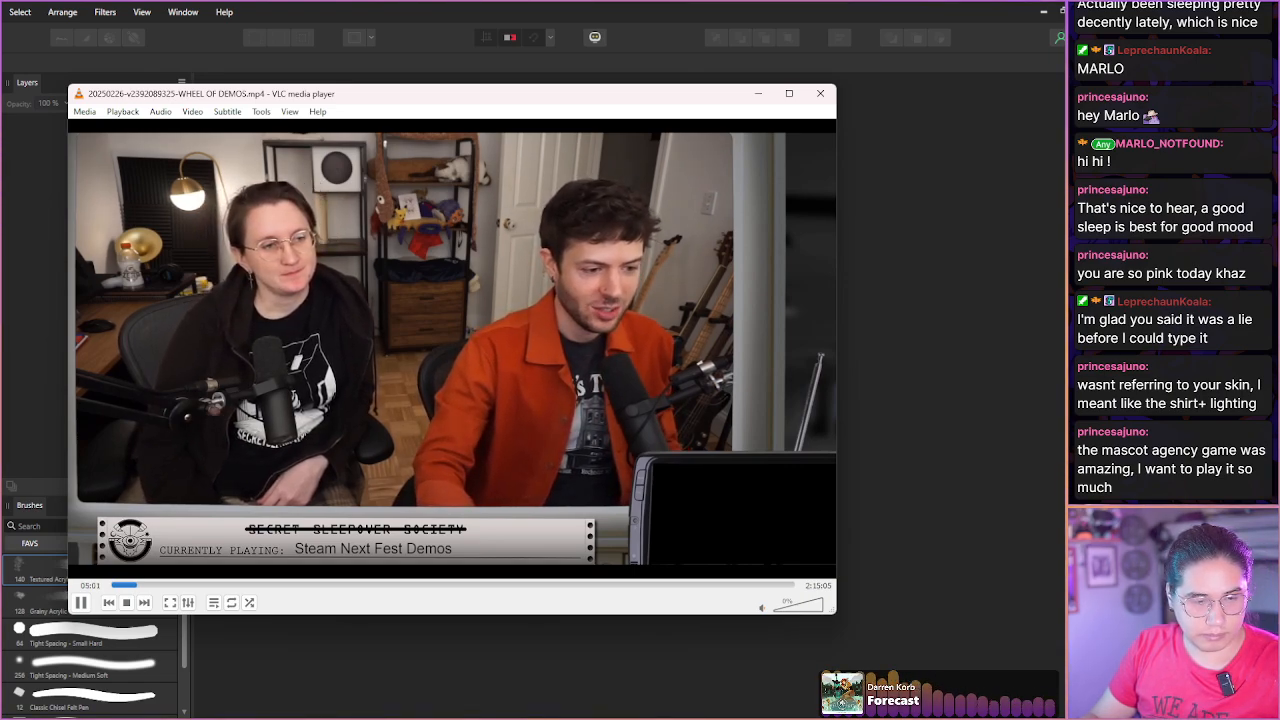
pyautogui.press('space')
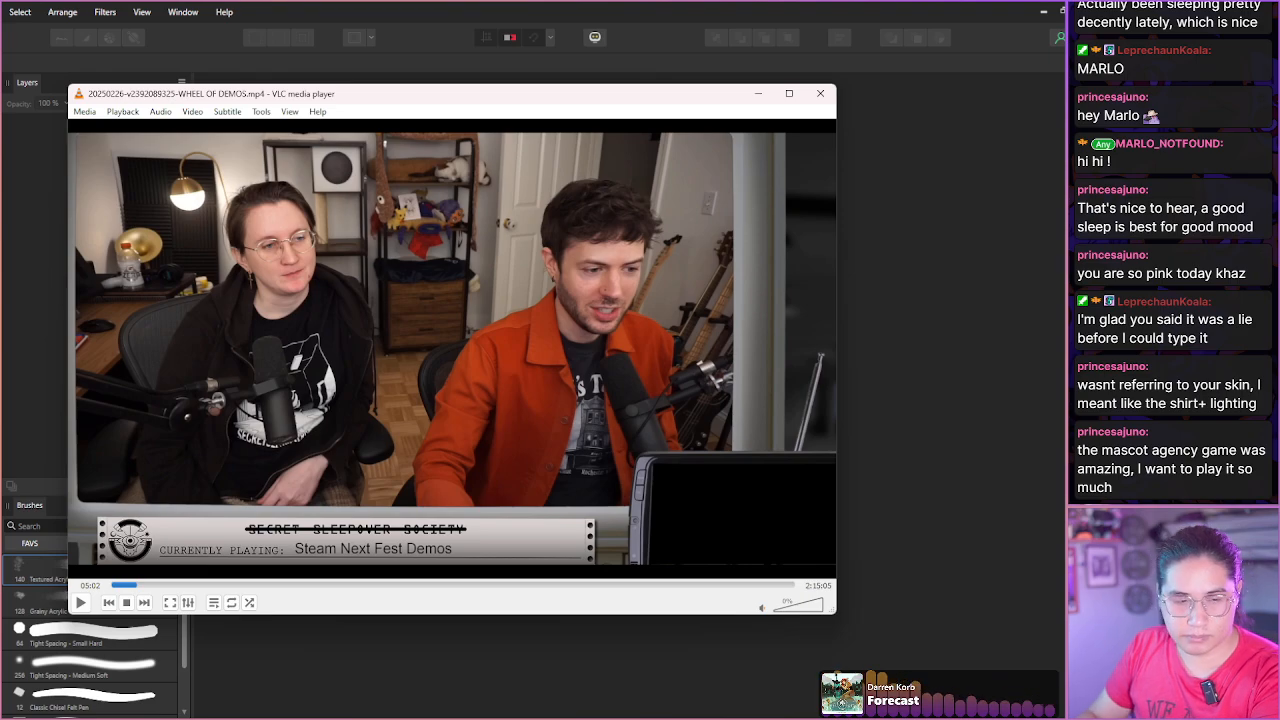
# Advance through the hosts' opening talk to 05:45 in the paused video and save a snapshot of that frame.
pyautogui.press('Right')
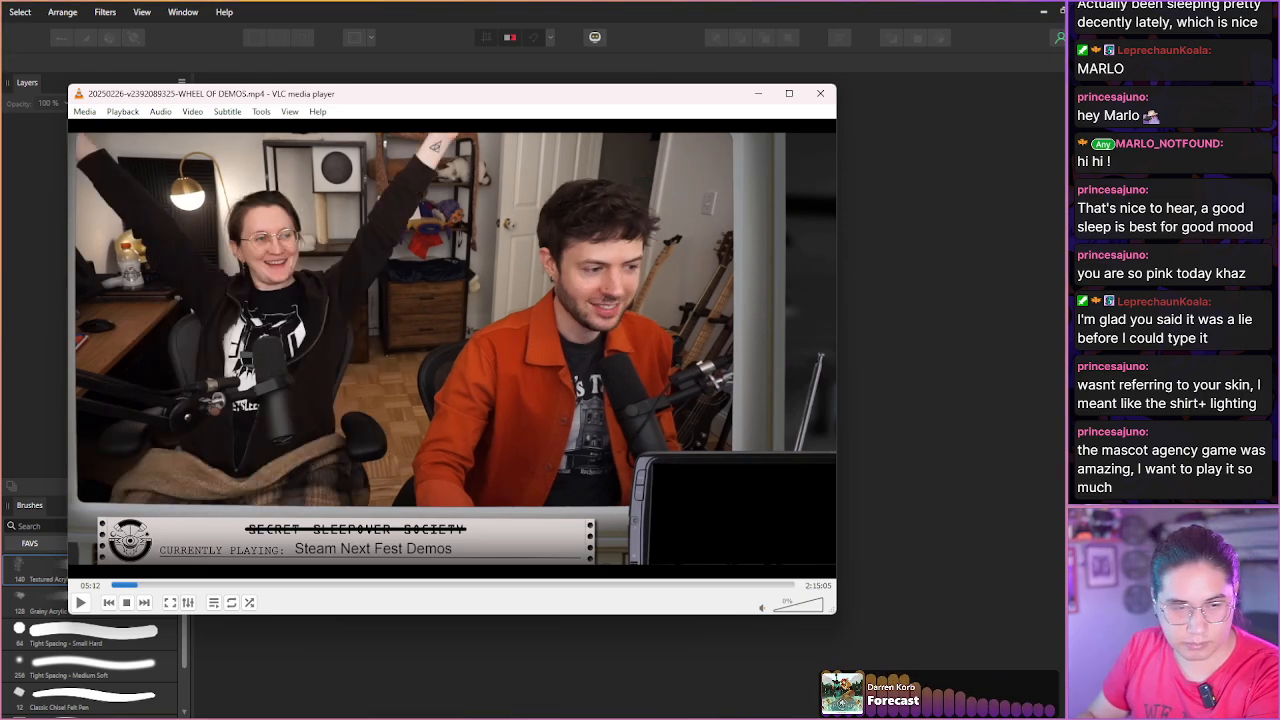
pyautogui.hotkey('shift', 'Right')
pyautogui.hotkey('shift', 'Right')
pyautogui.hotkey('shift', 'Right')
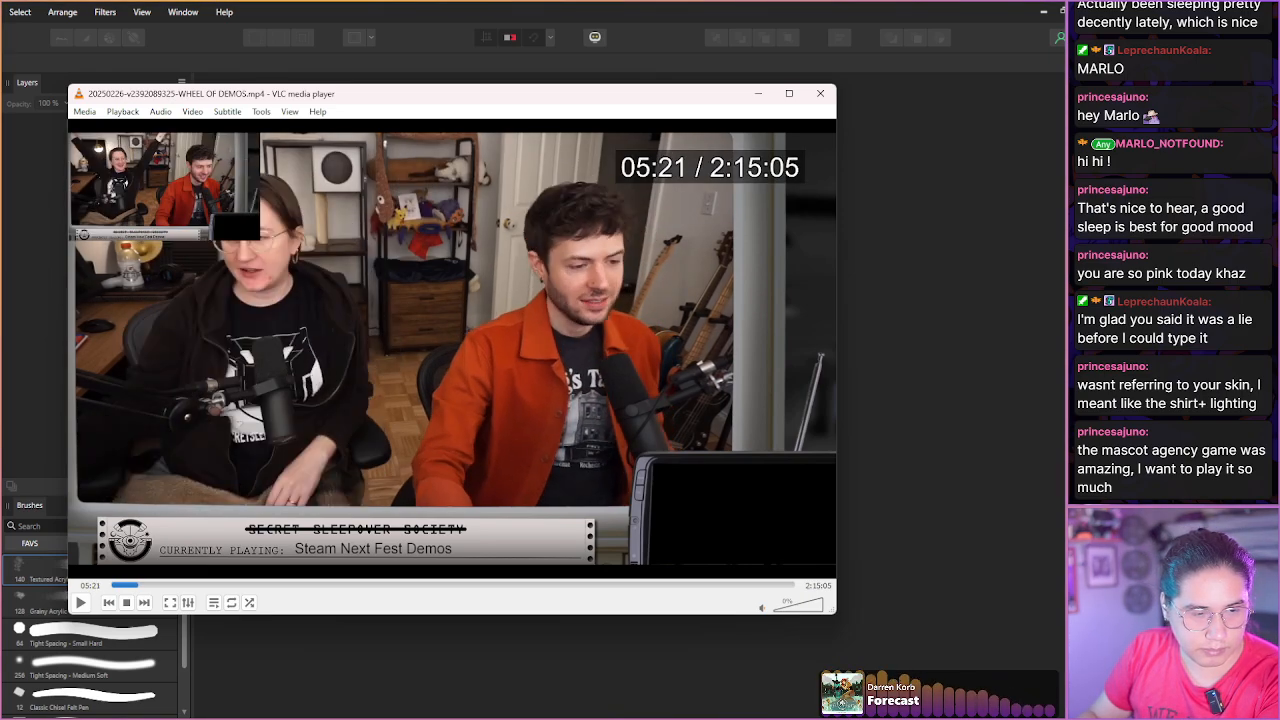
pyautogui.hotkey('shift', 'Right')
pyautogui.hotkey('shift', 'Right')
pyautogui.hotkey('shift', 'Right')
pyautogui.hotkey('shift', 'Right')
pyautogui.hotkey('shift', 'Right')
pyautogui.hotkey('shift', 'Right')
pyautogui.hotkey('shift', 'Right')
pyautogui.hotkey('shift', 'Right')
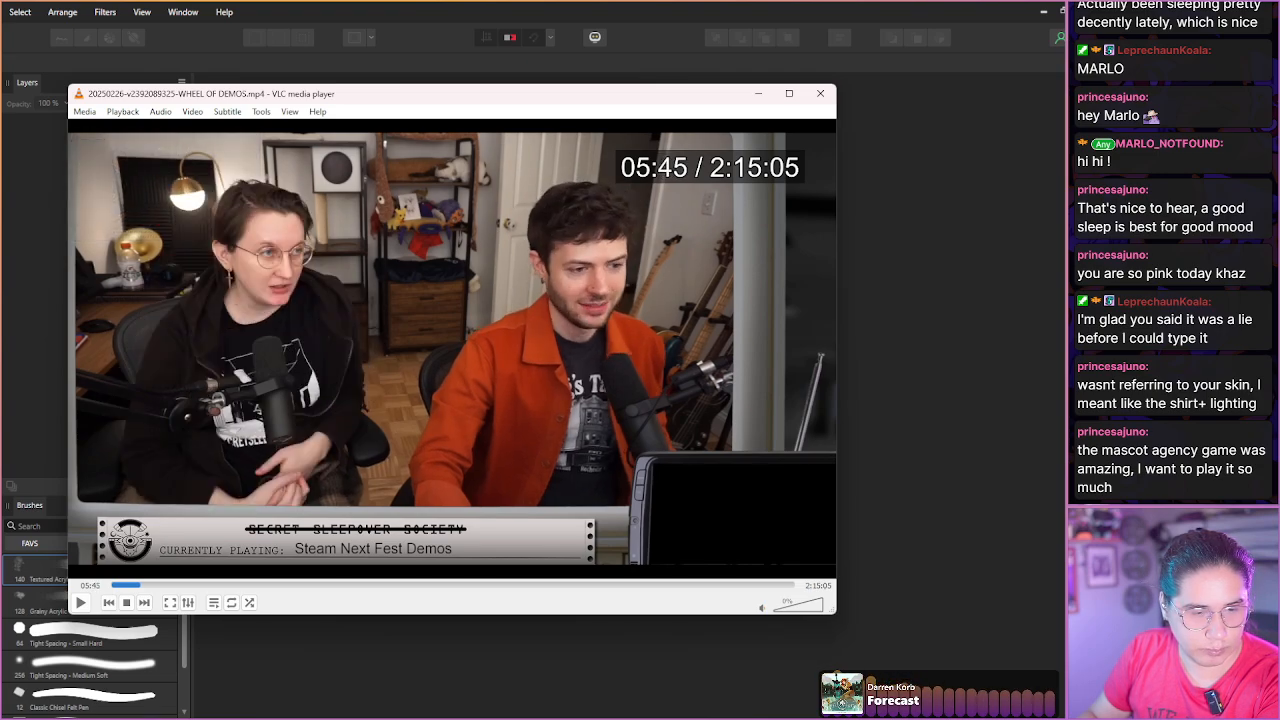
pyautogui.hotkey('shift', 's')
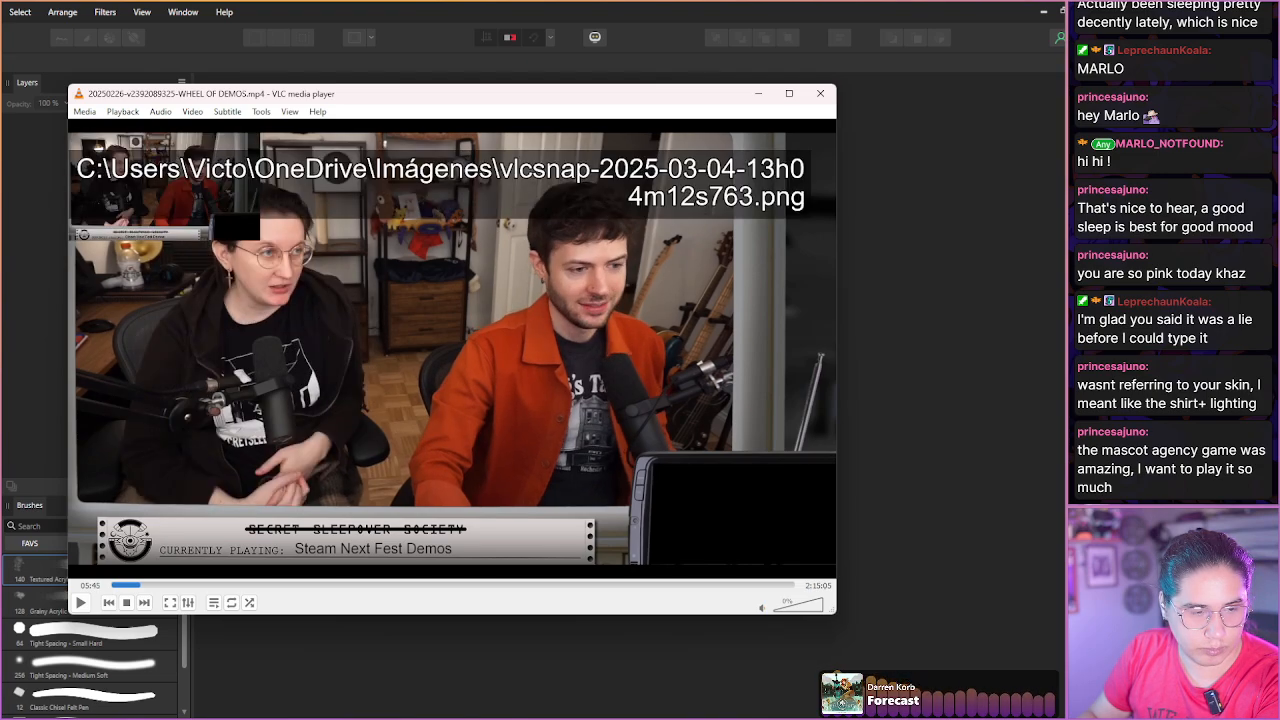
# Skim the hosts' conversation onward and save a snapshot of both hosts a few seconds around 07:27.
pyautogui.hotkey('shift', 'Right')
pyautogui.hotkey('shift', 'Right')
pyautogui.hotkey('shift', 'Right')
pyautogui.hotkey('shift', 'Right')
pyautogui.hotkey('shift', 'Right')
pyautogui.hotkey('shift', 'Right')
pyautogui.hotkey('shift', 'Right')
pyautogui.hotkey('shift', 'Right')
pyautogui.hotkey('shift', 'Right')
pyautogui.hotkey('shift', 'Right')
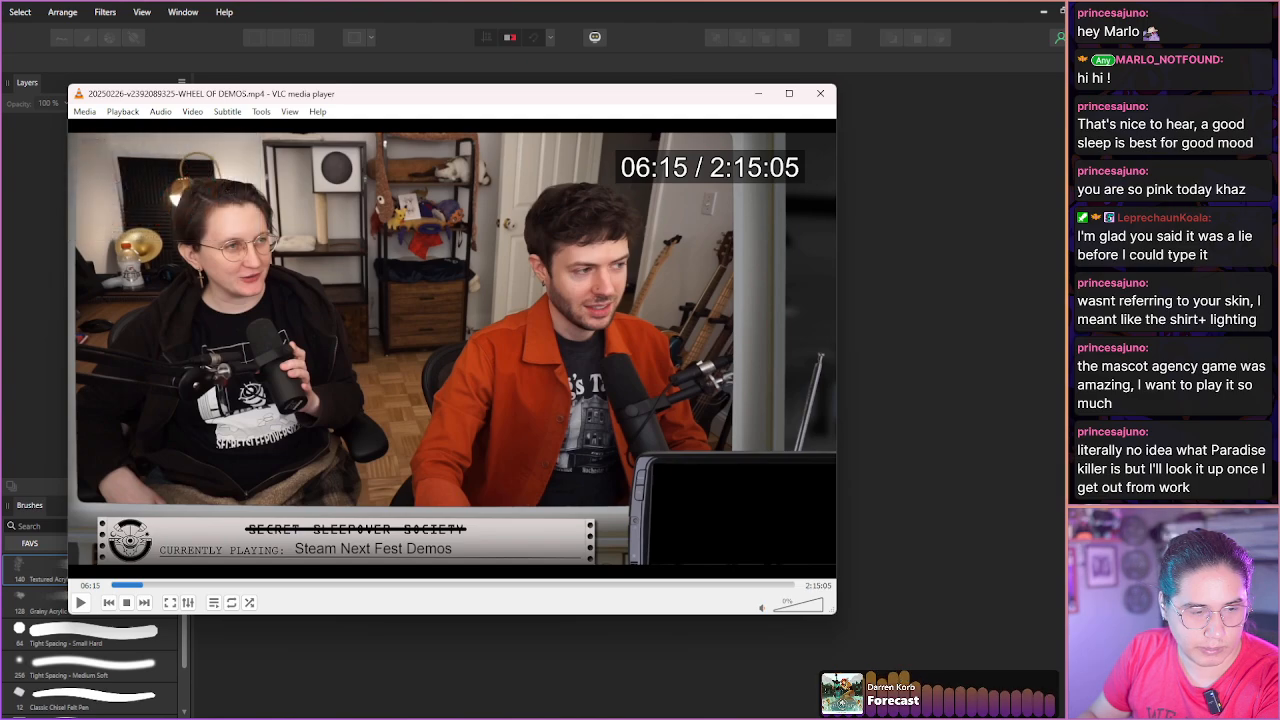
pyautogui.hotkey('shift', 'Right')
pyautogui.hotkey('shift', 'Right')
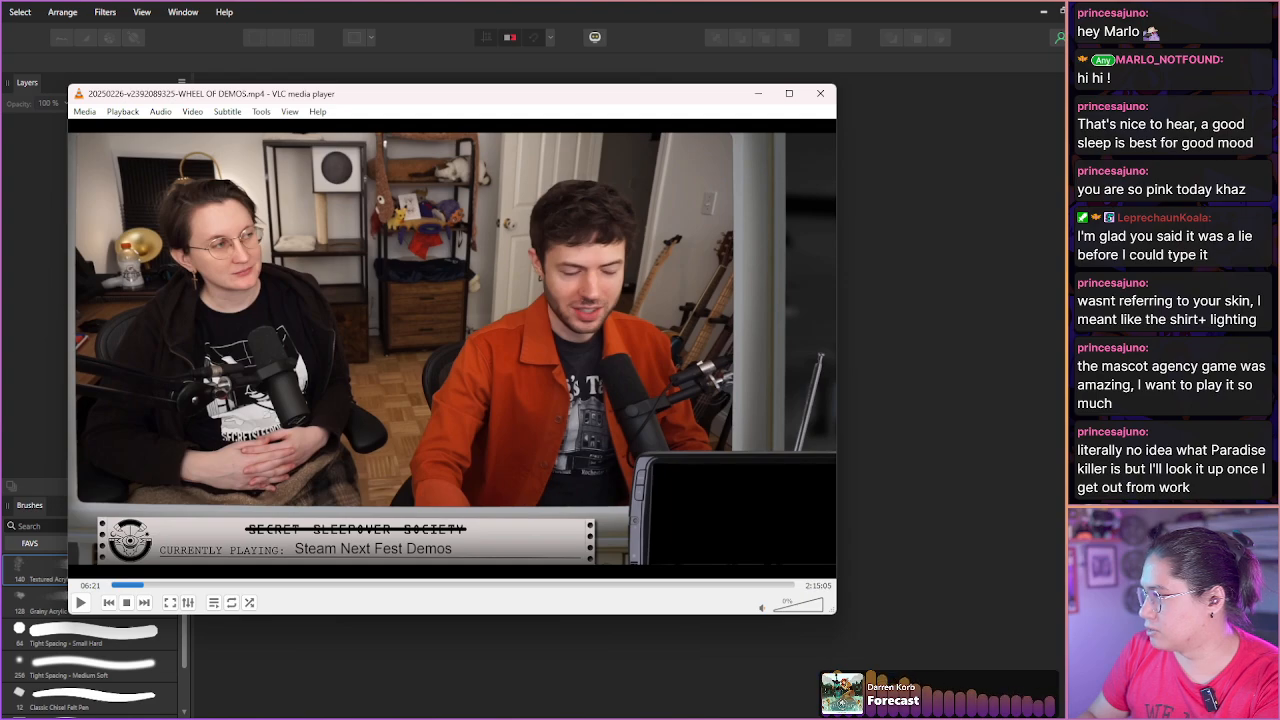
pyautogui.hotkey('shift', 'Right')
pyautogui.hotkey('shift', 'Right')
pyautogui.hotkey('shift', 'Right')
pyautogui.hotkey('shift', 'Right')
pyautogui.hotkey('shift', 'Right')
pyautogui.hotkey('shift', 'Right')
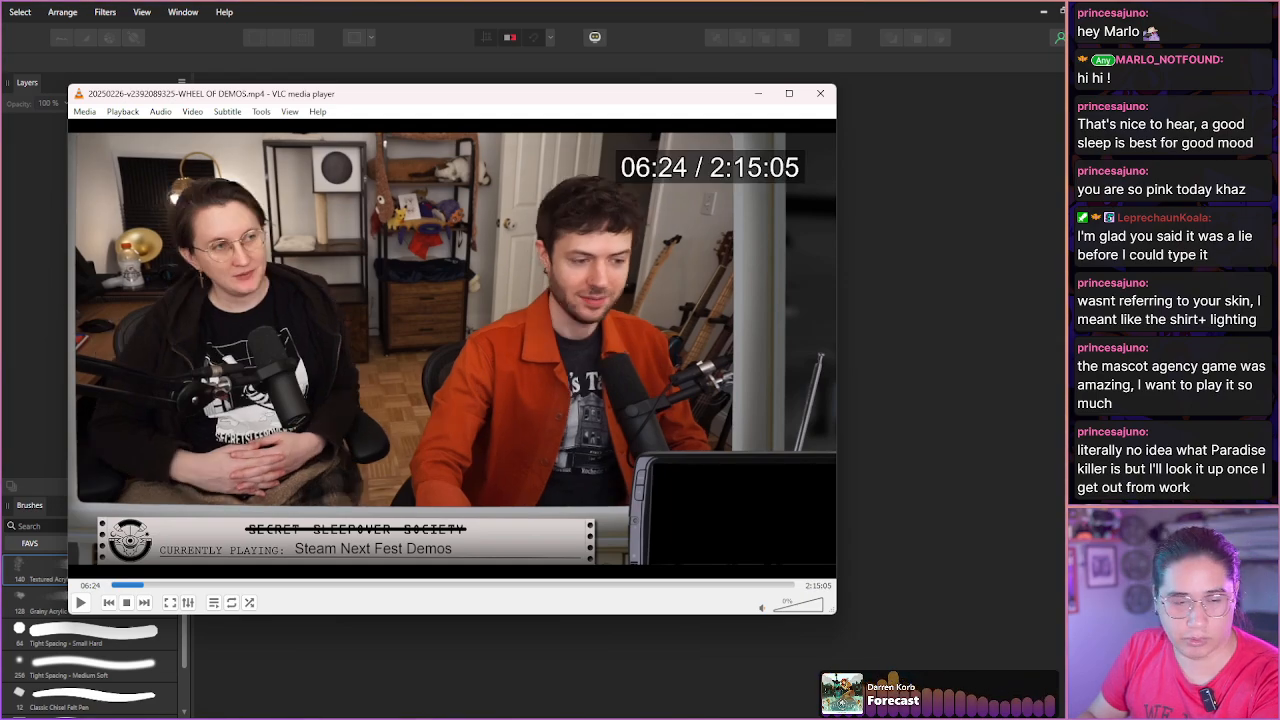
pyautogui.hotkey('shift', 'Right')
pyautogui.hotkey('shift', 'Right')
pyautogui.hotkey('shift', 'Right')
pyautogui.hotkey('shift', 'Right')
pyautogui.hotkey('shift', 'Right')
pyautogui.hotkey('shift', 'Right')
pyautogui.hotkey('shift', 'Right')
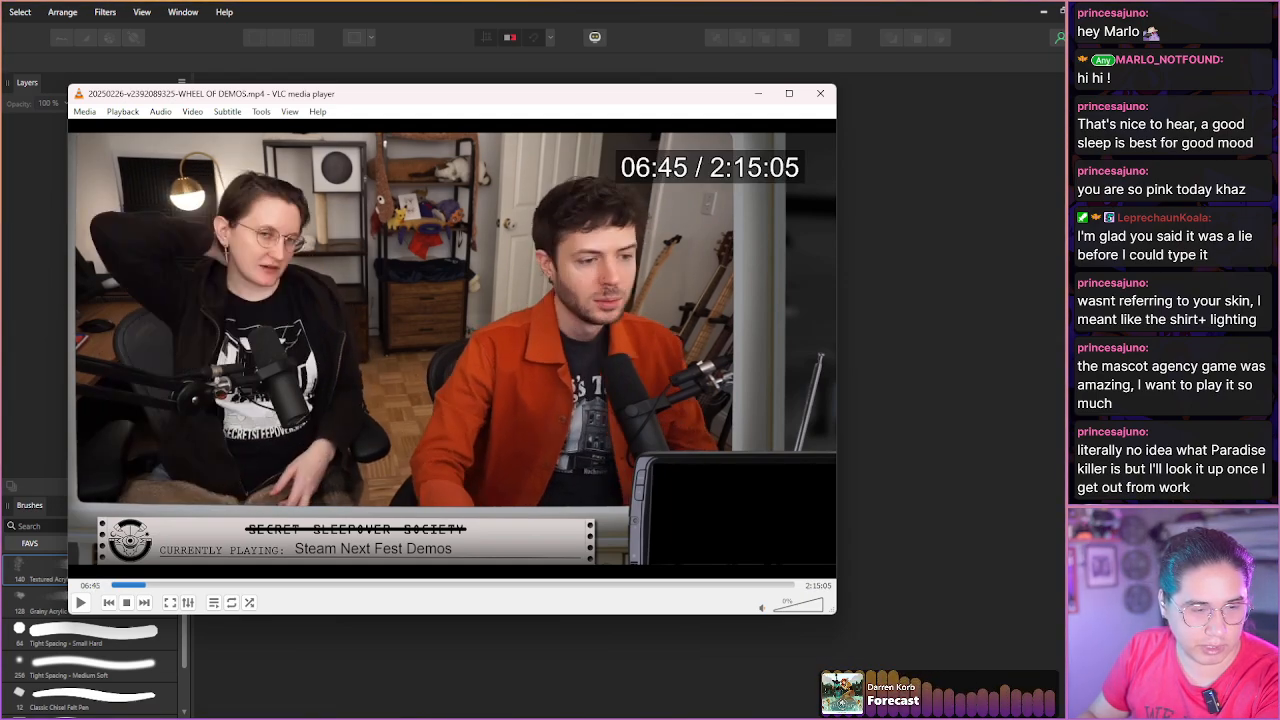
pyautogui.hotkey('shift', 'Right')
pyautogui.hotkey('shift', 'Right')
pyautogui.hotkey('shift', 'Right')
pyautogui.hotkey('shift', 'Right')
pyautogui.hotkey('shift', 'Right')
pyautogui.hotkey('shift', 'Right')
pyautogui.hotkey('shift', 'Right')
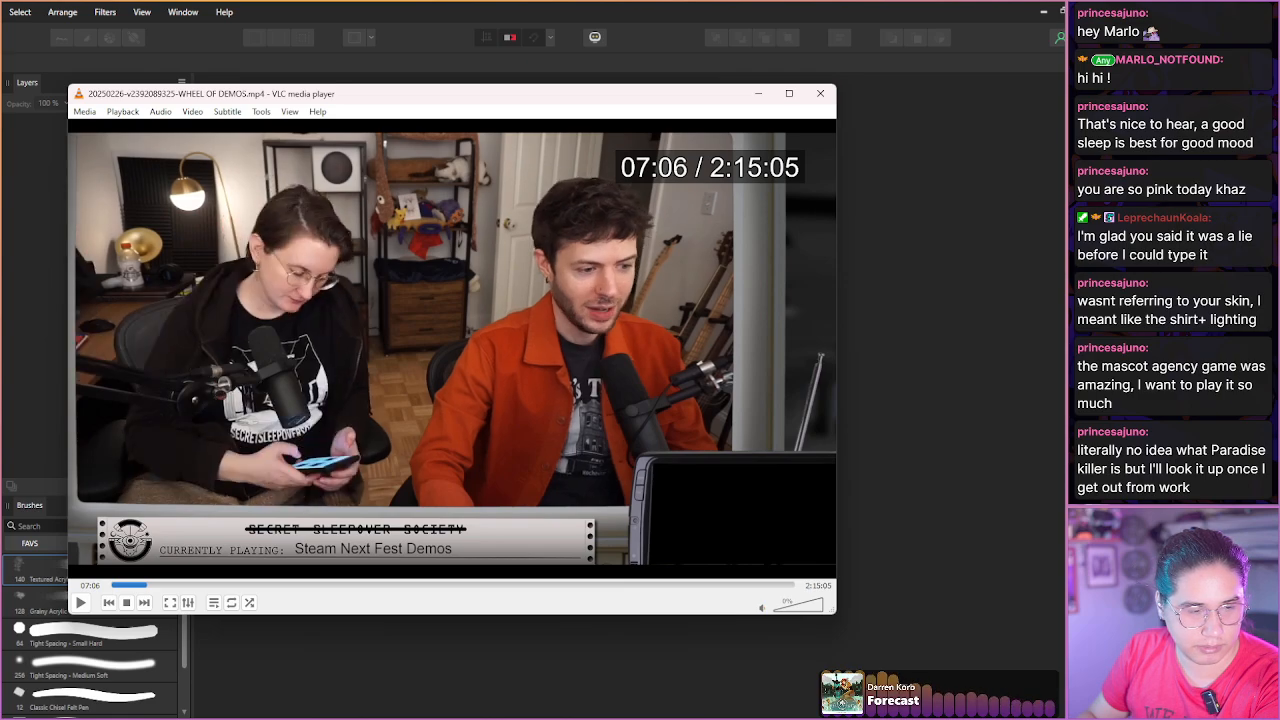
pyautogui.hotkey('shift', 'Right')
pyautogui.hotkey('shift', 'Right')
pyautogui.hotkey('shift', 'Right')
pyautogui.hotkey('shift', 'Right')
pyautogui.hotkey('shift', 'Right')
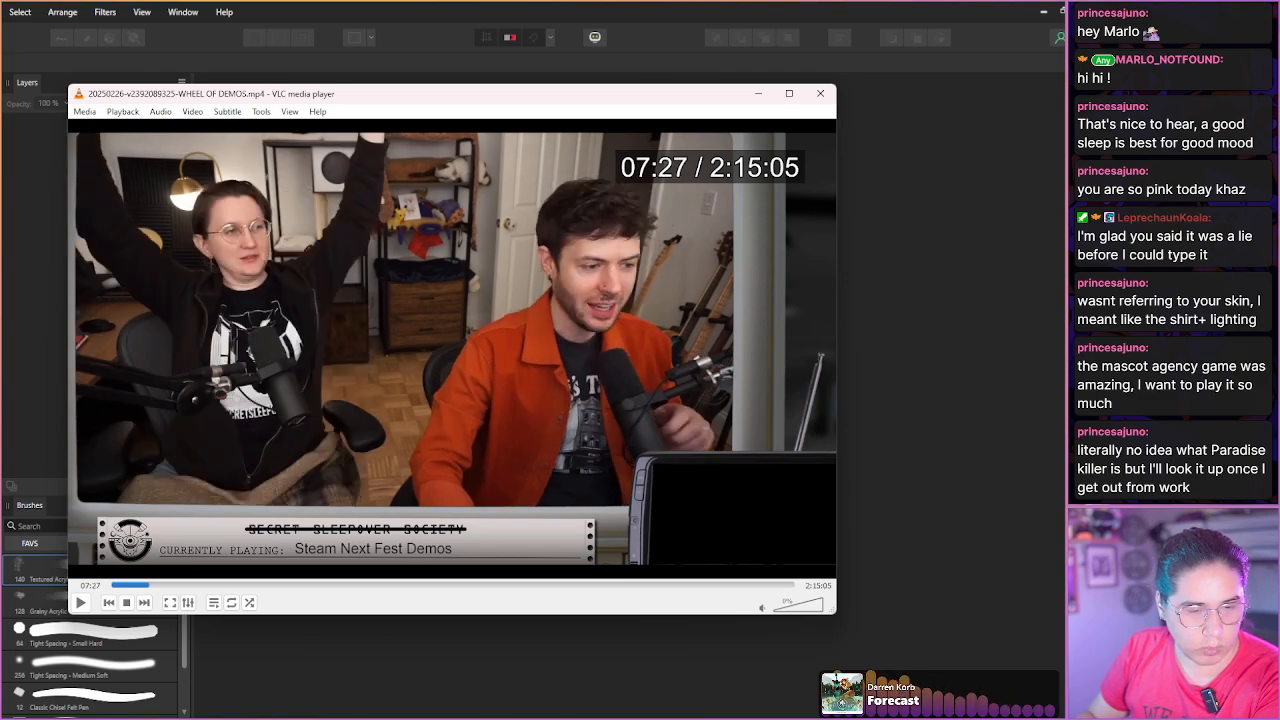
pyautogui.hotkey('shift', 'Right')
pyautogui.hotkey('shift', 'Right')
pyautogui.hotkey('shift', 'Left')
pyautogui.hotkey('shift', 's')
# Examine the rest of the hosts' full-camera conversation up to the demo wheel at about 08:21 for usable frames.
pyautogui.hotkey('shift', 'Right')
pyautogui.hotkey('shift', 'Right')
pyautogui.hotkey('shift', 'Right')
pyautogui.hotkey('shift', 'Right')
pyautogui.hotkey('shift', 'Right')
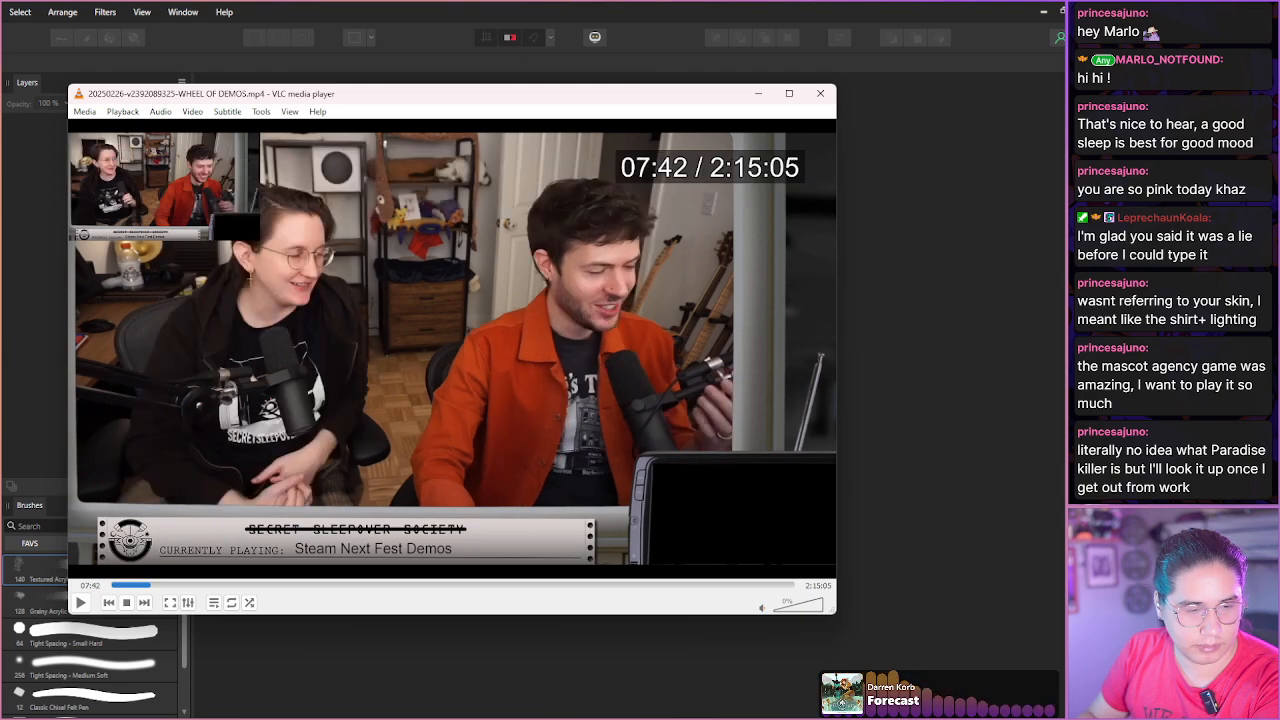
pyautogui.hotkey('shift', 'Right')
pyautogui.hotkey('shift', 'Right')
pyautogui.hotkey('shift', 'Right')
pyautogui.hotkey('shift', 'Right')
pyautogui.hotkey('shift', 'Right')
pyautogui.hotkey('shift', 'Right')
pyautogui.hotkey('shift', 'Right')
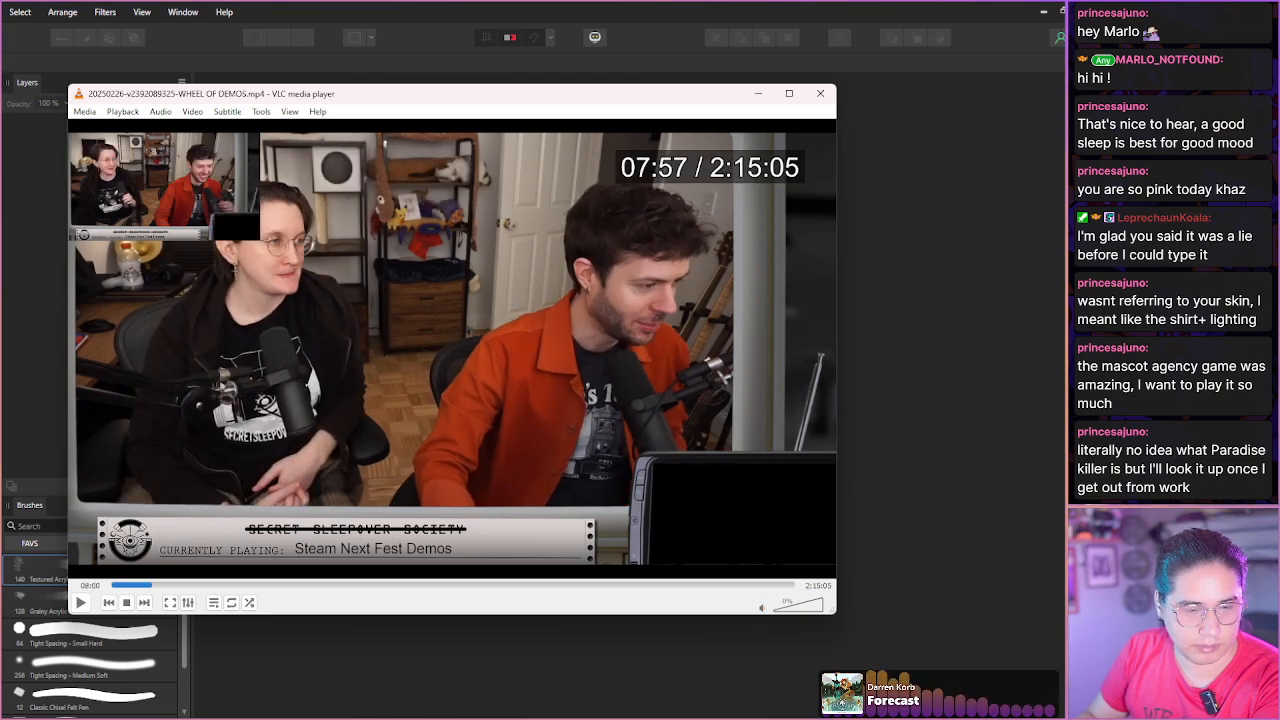
pyautogui.hotkey('shift', 'Right')
pyautogui.hotkey('shift', 'Right')
pyautogui.hotkey('shift', 'Right')
pyautogui.hotkey('shift', 'Right')
pyautogui.hotkey('shift', 'Right')
pyautogui.hotkey('shift', 'Right')
pyautogui.hotkey('shift', 'Right')
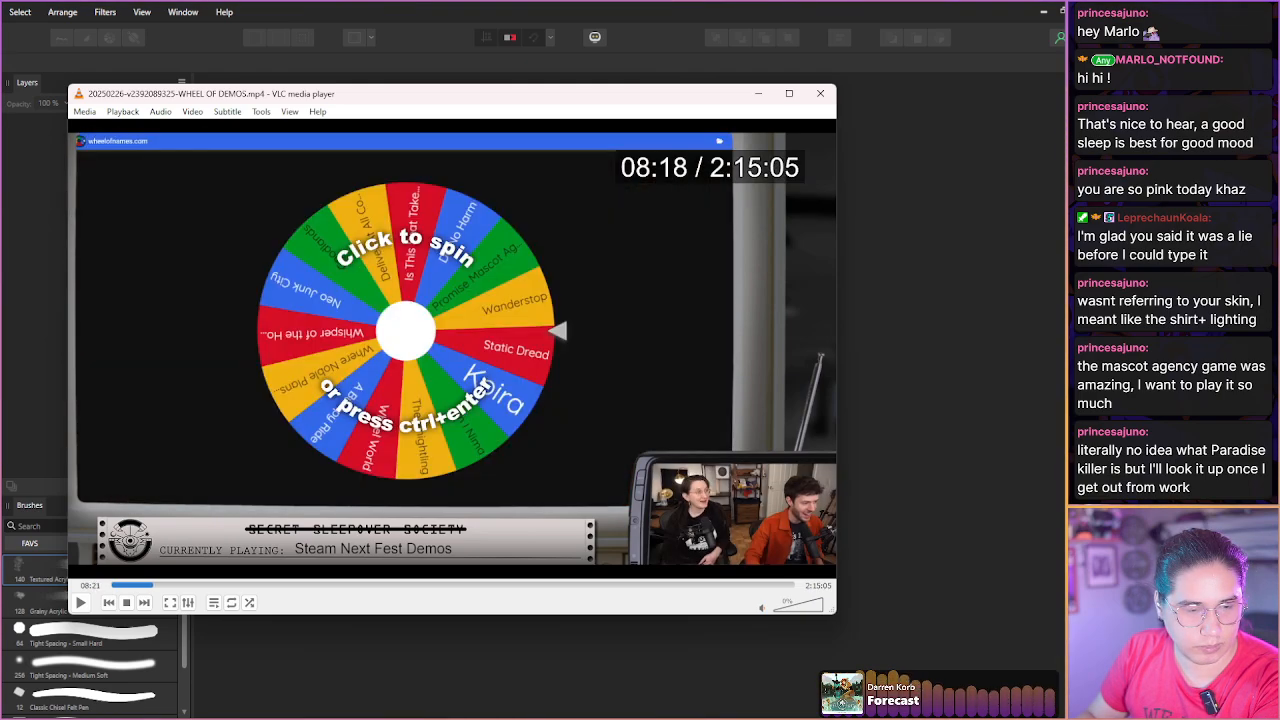
# Examine the wheel spin, the winner announcement and the black-screen section up to 10:09 for usable frames.
pyautogui.hotkey('shift', 'Right')
pyautogui.hotkey('shift', 'Right')
pyautogui.hotkey('shift', 'Right')
pyautogui.hotkey('shift', 'Right')
pyautogui.hotkey('shift', 'Right')
pyautogui.hotkey('shift', 'Right')
pyautogui.hotkey('shift', 'Right')
pyautogui.hotkey('shift', 'Right')
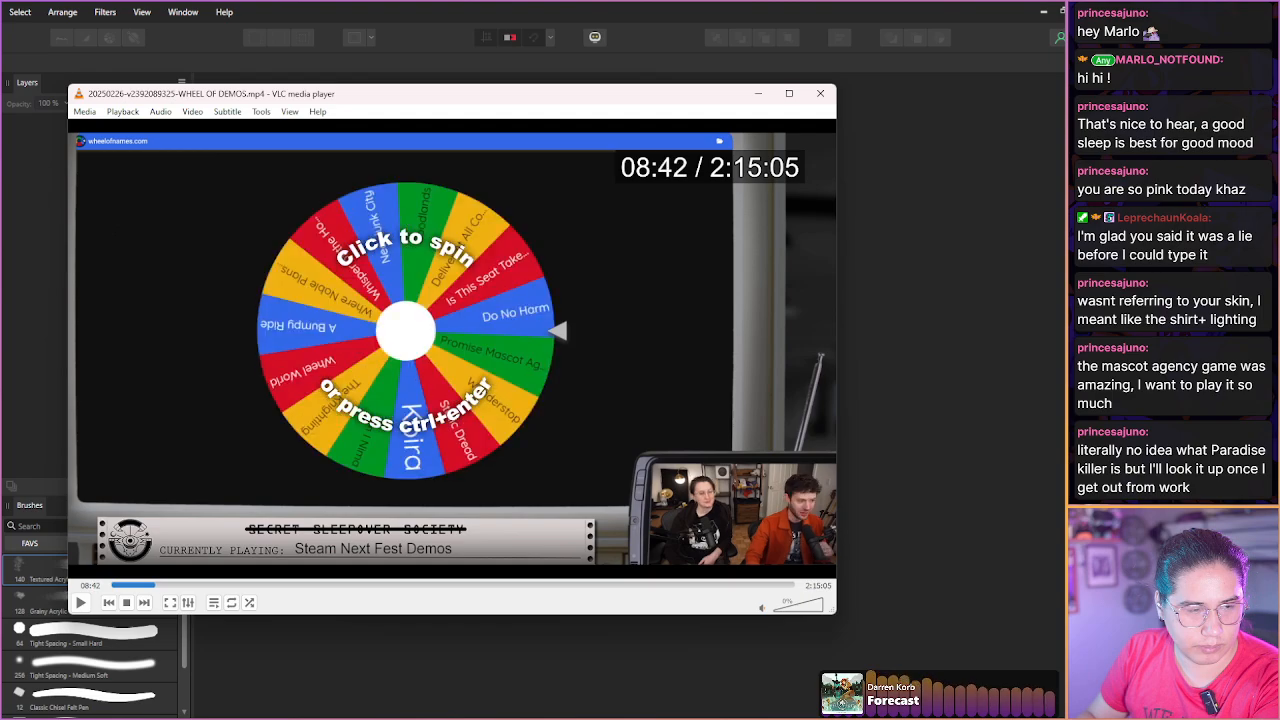
pyautogui.hotkey('shift', 'Right')
pyautogui.hotkey('shift', 'Right')
pyautogui.hotkey('shift', 'Right')
pyautogui.hotkey('shift', 'Right')
pyautogui.hotkey('shift', 'Right')
pyautogui.hotkey('shift', 'Right')
pyautogui.hotkey('shift', 'Right')
pyautogui.hotkey('shift', 'Right')
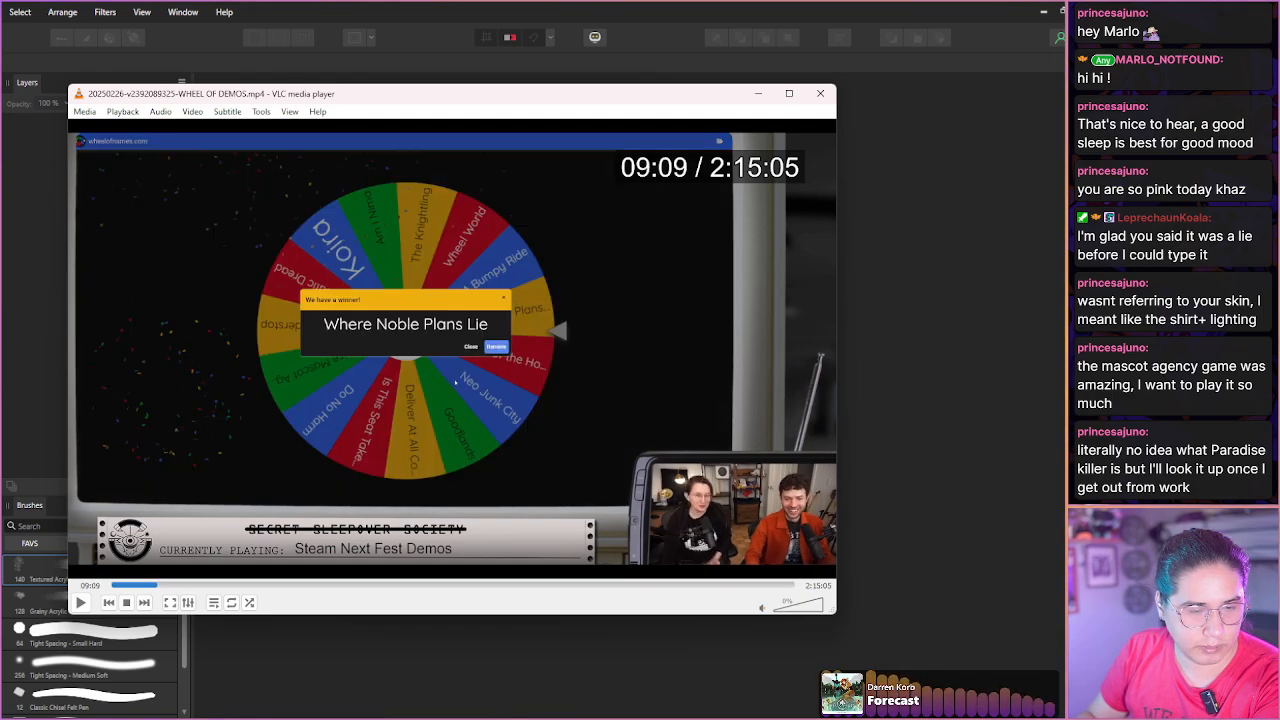
pyautogui.hotkey('shift', 'Right')
pyautogui.hotkey('shift', 'Right')
pyautogui.hotkey('shift', 'Right')
pyautogui.hotkey('shift', 'Right')
pyautogui.hotkey('shift', 'Right')
pyautogui.hotkey('shift', 'Right')
pyautogui.hotkey('shift', 'Right')
pyautogui.hotkey('shift', 'Right')
pyautogui.hotkey('shift', 'Right')
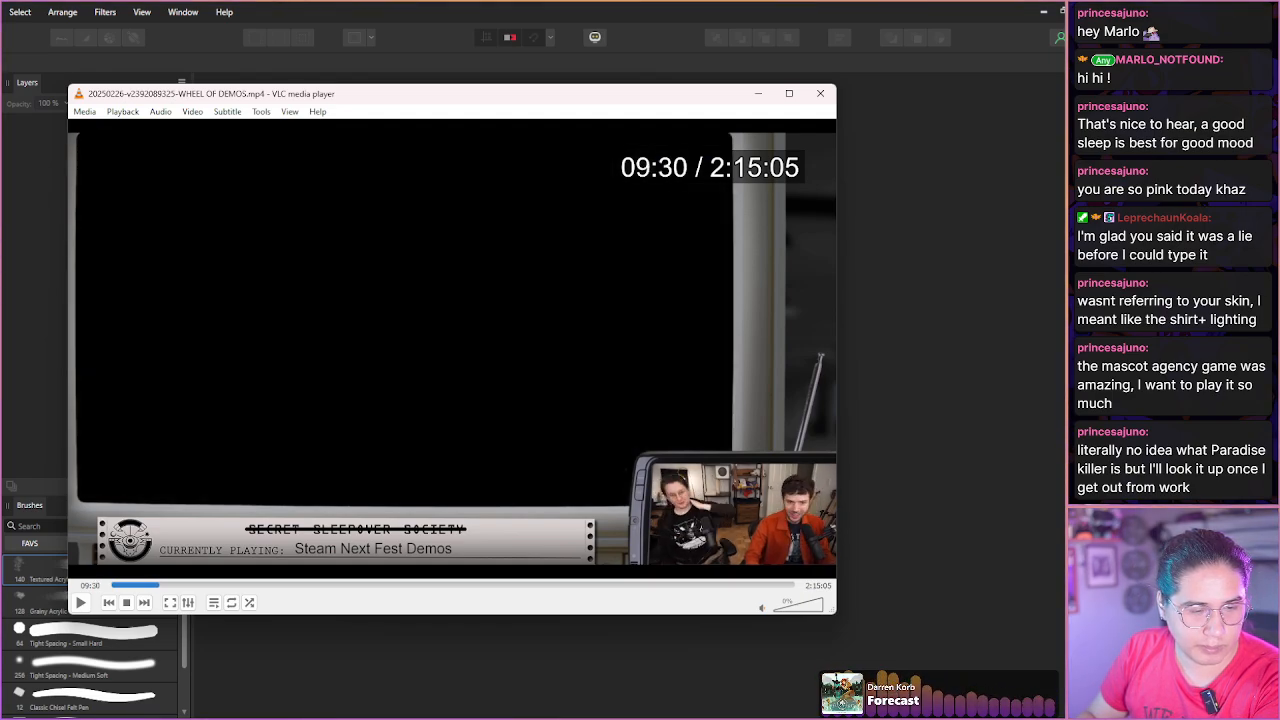
pyautogui.hotkey('shift', 'Right')
pyautogui.hotkey('shift', 'Right')
pyautogui.hotkey('shift', 'Right')
pyautogui.hotkey('shift', 'Right')
pyautogui.hotkey('shift', 'Right')
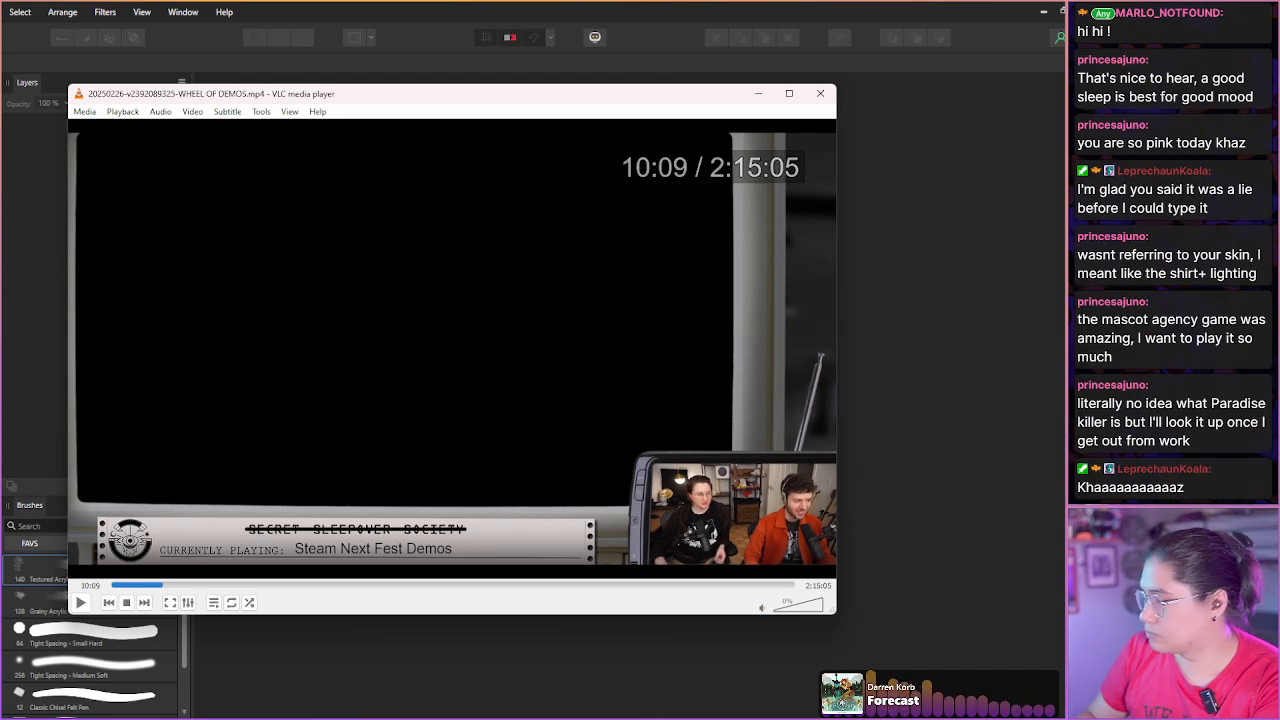
# Examine the Where Noble Plans Lie resolution options and title screen up to 11:00 for usable frames of the hosts.
pyautogui.hotkey('shift', 'Right')
pyautogui.hotkey('shift', 'Right')
pyautogui.hotkey('shift', 'Right')
pyautogui.hotkey('shift', 'Right')
pyautogui.hotkey('shift', 'Right')
pyautogui.hotkey('shift', 'Right')
pyautogui.hotkey('shift', 'Right')
pyautogui.hotkey('shift', 'Right')
pyautogui.hotkey('shift', 'Right')
pyautogui.hotkey('shift', 'Right')
pyautogui.hotkey('shift', 'Right')
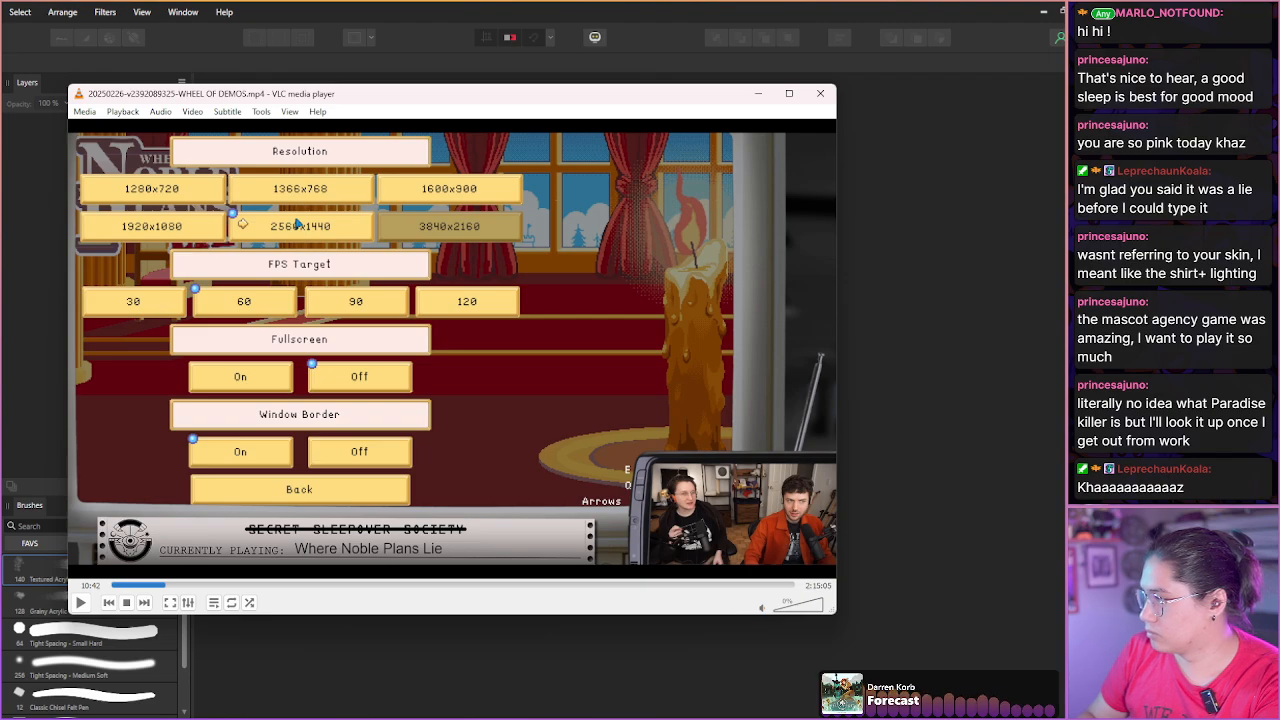
pyautogui.hotkey('shift', 'Right')
pyautogui.hotkey('shift', 'Right')
pyautogui.hotkey('shift', 'Right')
pyautogui.hotkey('shift', 'Right')
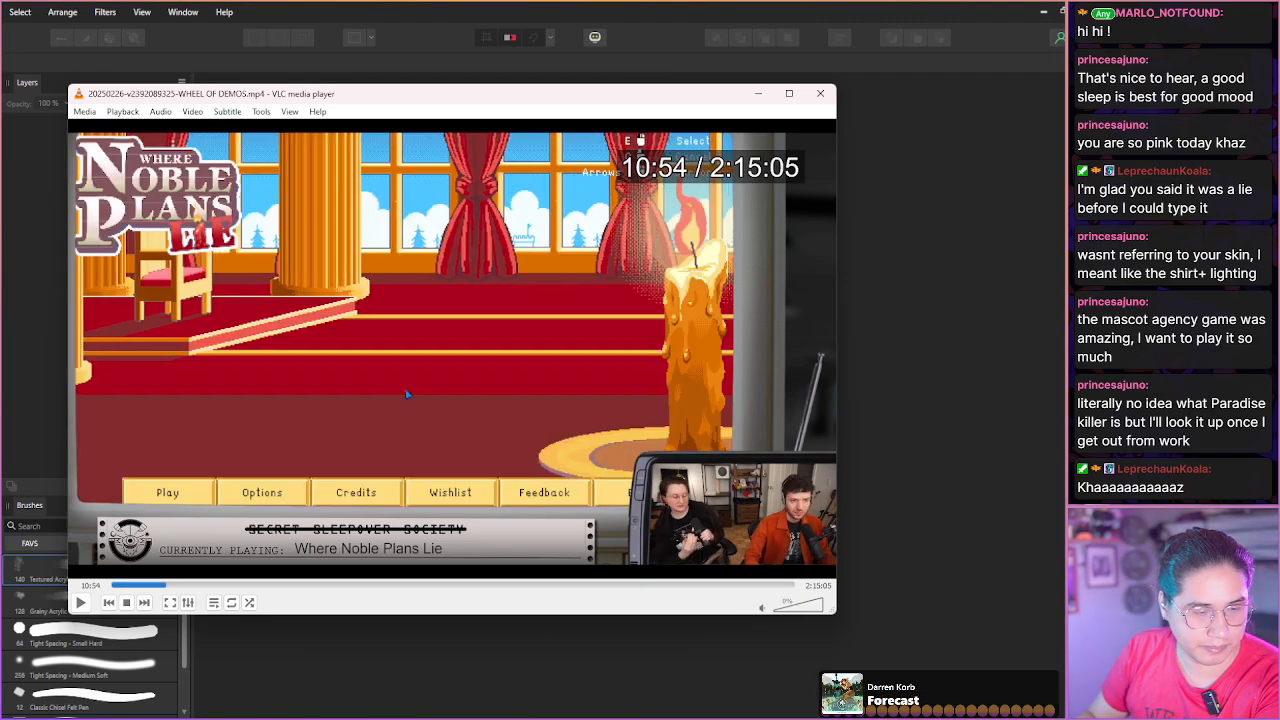
pyautogui.hotkey('shift', 'Right')
pyautogui.hotkey('shift', 'Right')
pyautogui.hotkey('shift', 'Right')
pyautogui.hotkey('shift', 'Right')
pyautogui.hotkey('shift', 'Right')
pyautogui.hotkey('shift', 'Right')
pyautogui.hotkey('shift', 'Right')
pyautogui.hotkey('shift', 'Right')
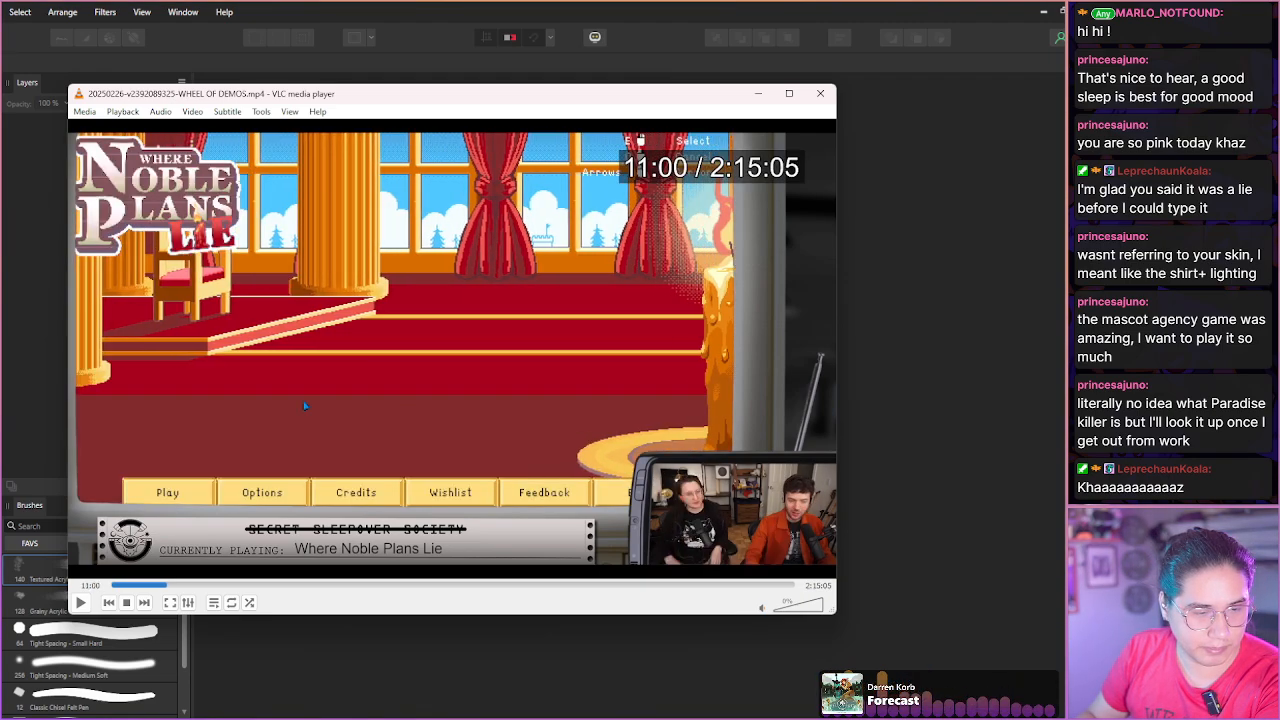
# Examine the hosts' reactions to the vampire queen's throne-room speech and the start of the debate, up to 12:06.
pyautogui.hotkey('shift', 'Right')
pyautogui.hotkey('shift', 'Right')
pyautogui.hotkey('shift', 'Right')
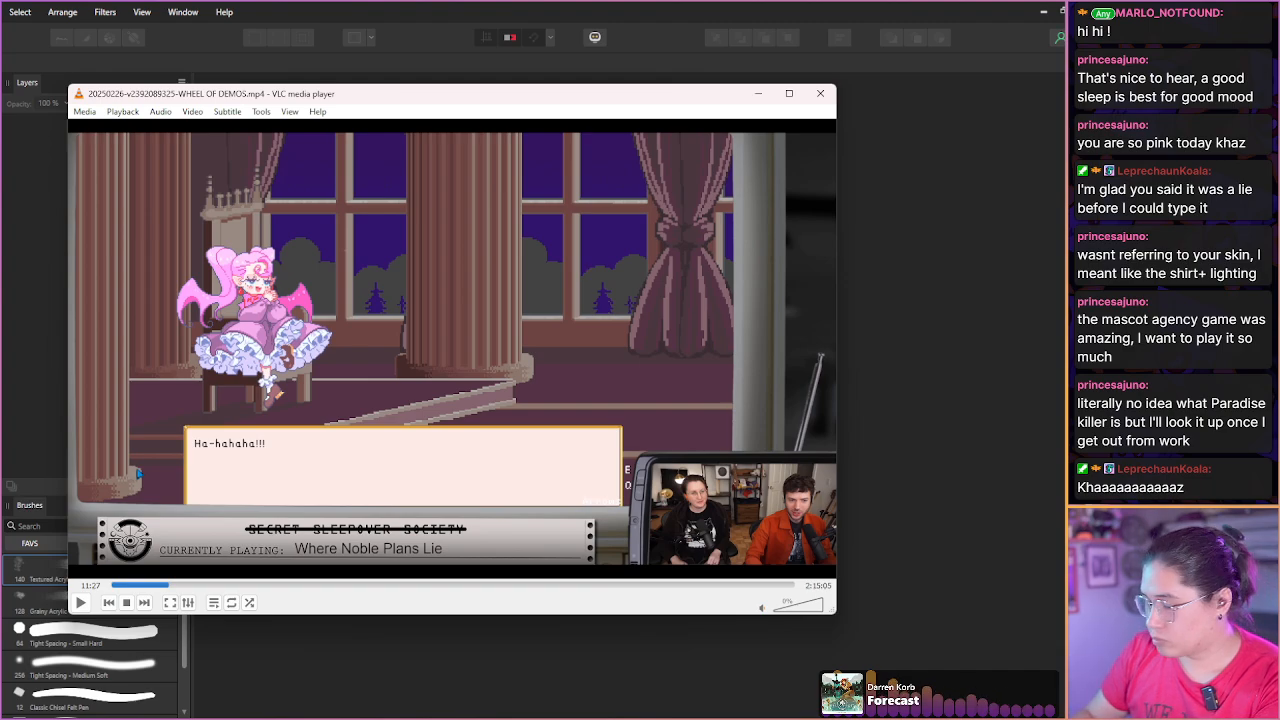
pyautogui.hotkey('shift', 'Right')
pyautogui.hotkey('shift', 'Right')
pyautogui.hotkey('shift', 'Right')
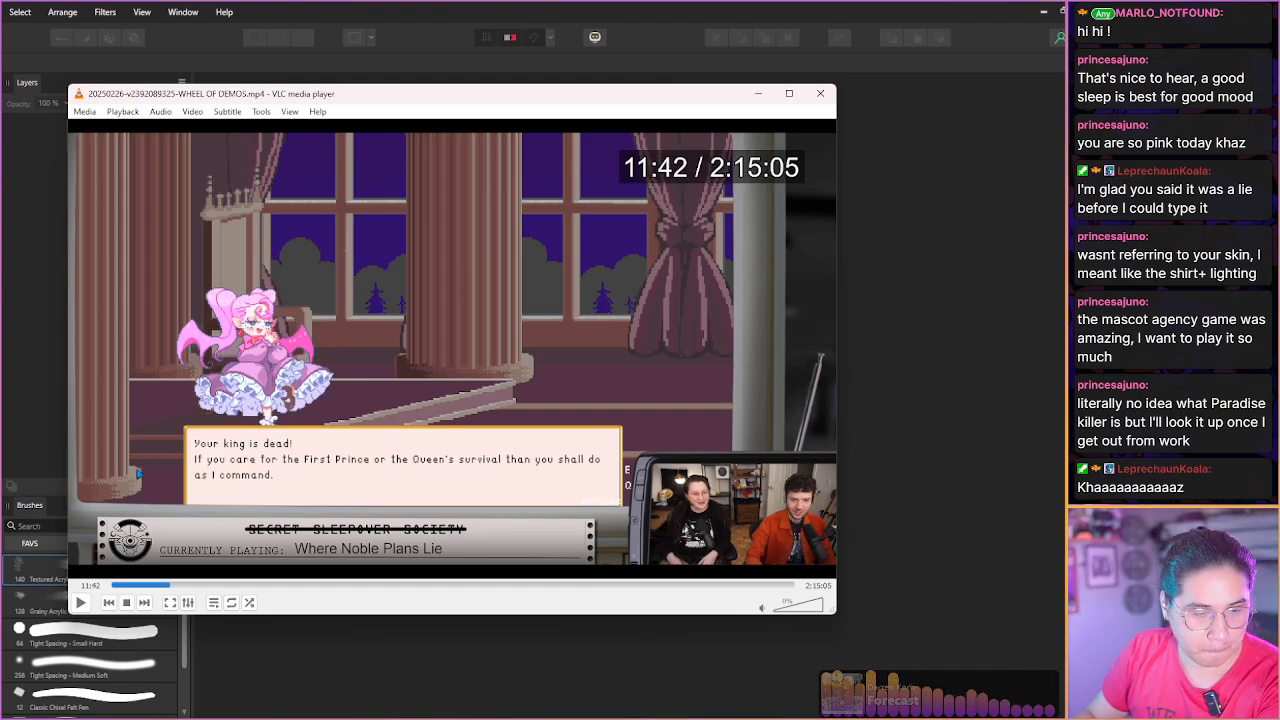
pyautogui.hotkey('shift', 'Right')
pyautogui.hotkey('shift', 'Right')
pyautogui.hotkey('shift', 'Right')
pyautogui.hotkey('shift', 'Right')
pyautogui.hotkey('shift', 'Right')
pyautogui.hotkey('shift', 'Right')
pyautogui.hotkey('shift', 'Right')
pyautogui.hotkey('shift', 'Right')
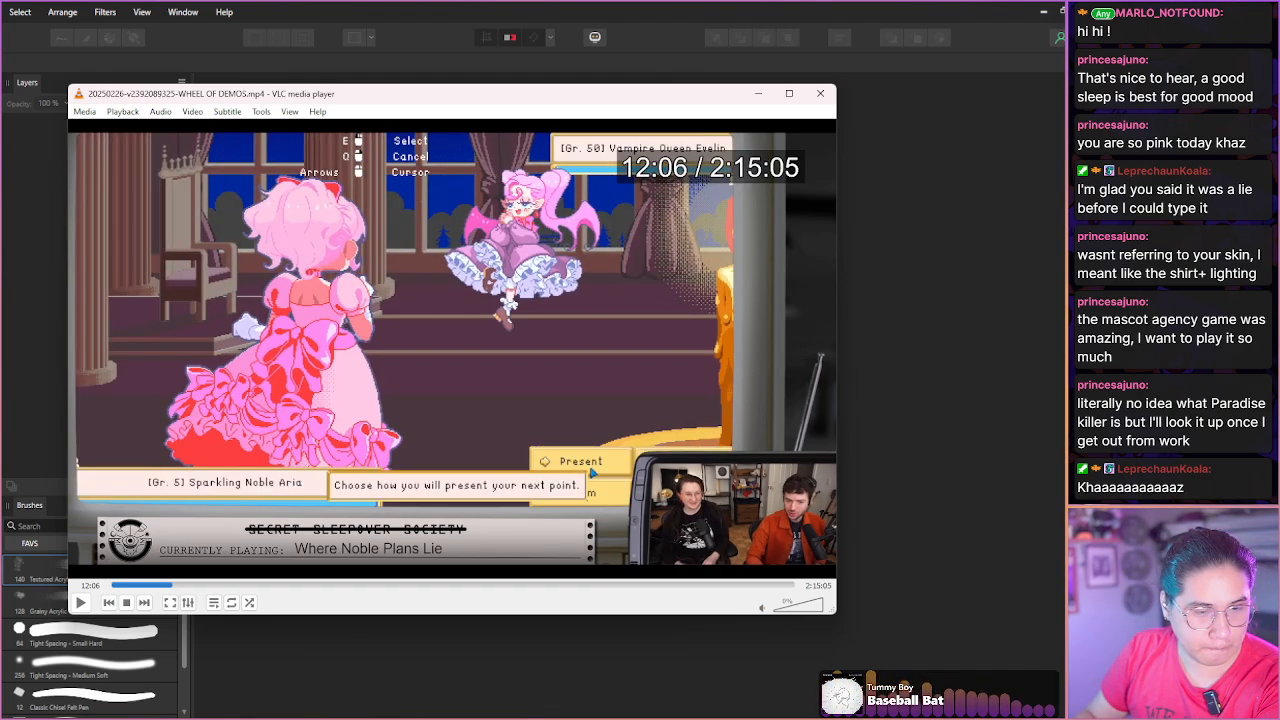
# Skim the debate against the vampire queen up to 12:54, checking the hosts' facecam for expressive frames.
pyautogui.hotkey('shift', 'Right')
pyautogui.hotkey('shift', 'Right')
pyautogui.hotkey('shift', 'Right')
pyautogui.hotkey('shift', 'Right')
pyautogui.hotkey('shift', 'Right')
pyautogui.hotkey('shift', 'Right')
pyautogui.hotkey('shift', 'Right')
pyautogui.hotkey('shift', 'Right')
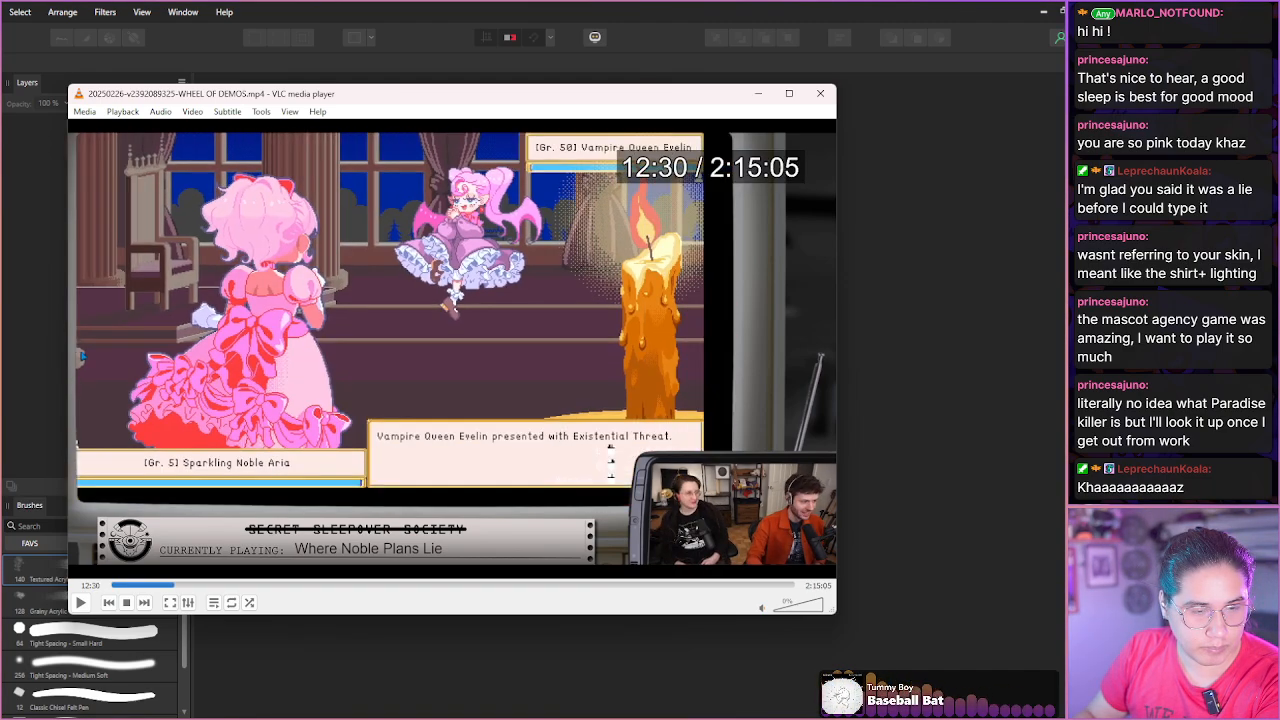
pyautogui.hotkey('shift', 'Right')
pyautogui.hotkey('shift', 'Right')
pyautogui.hotkey('shift', 'Right')
pyautogui.hotkey('shift', 'Right')
pyautogui.hotkey('shift', 'Right')
pyautogui.hotkey('shift', 'Right')
pyautogui.hotkey('shift', 'Right')
pyautogui.hotkey('shift', 'Right')
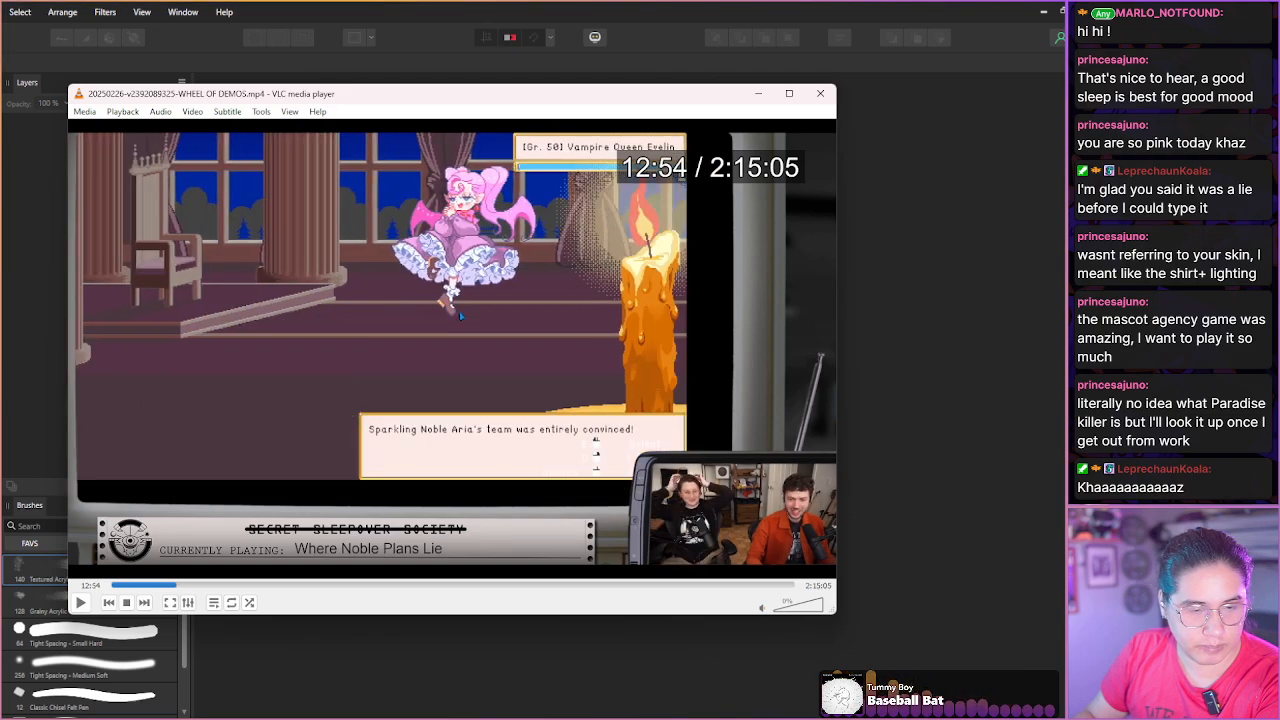
# Examine the end of the debate and the queen's instructions, up to the lord's welcome at 13:54.
pyautogui.hotkey('shift', 'Right')
pyautogui.hotkey('shift', 'Right')
pyautogui.hotkey('shift', 'Right')
pyautogui.hotkey('shift', 'Right')
pyautogui.hotkey('shift', 'Right')
pyautogui.hotkey('shift', 'Right')
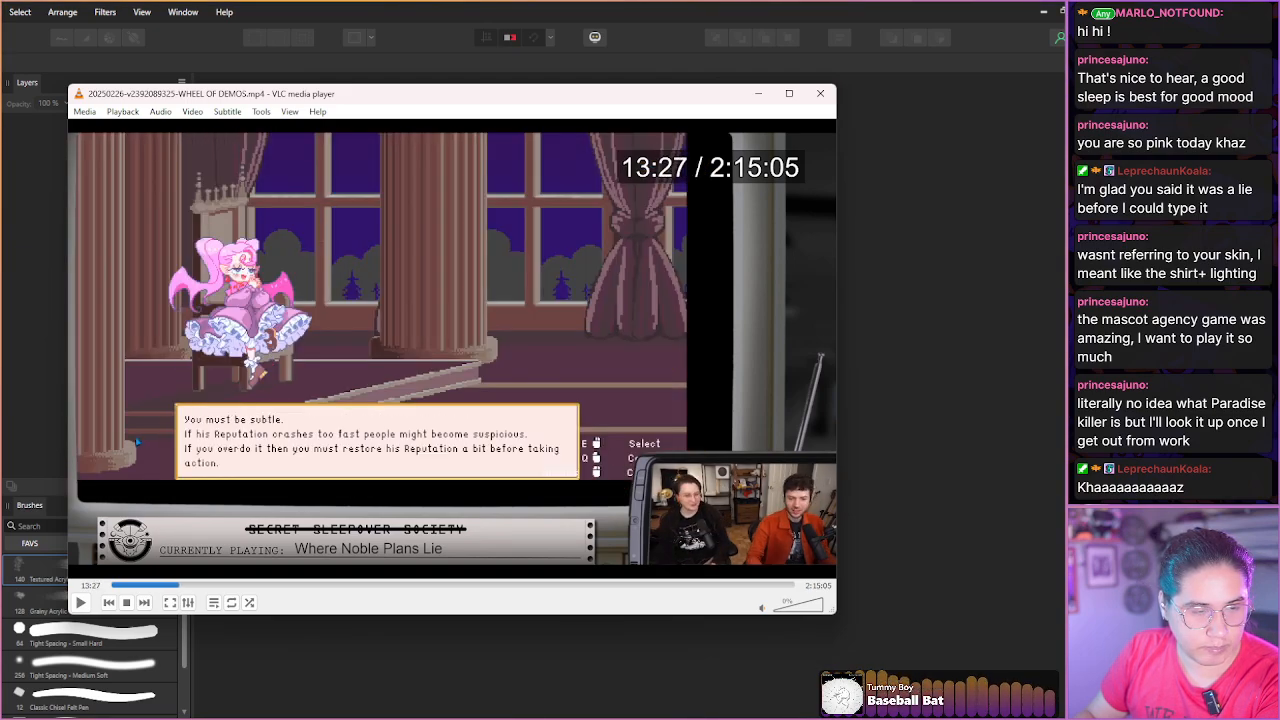
pyautogui.hotkey('shift', 'Right')
pyautogui.hotkey('shift', 'Right')
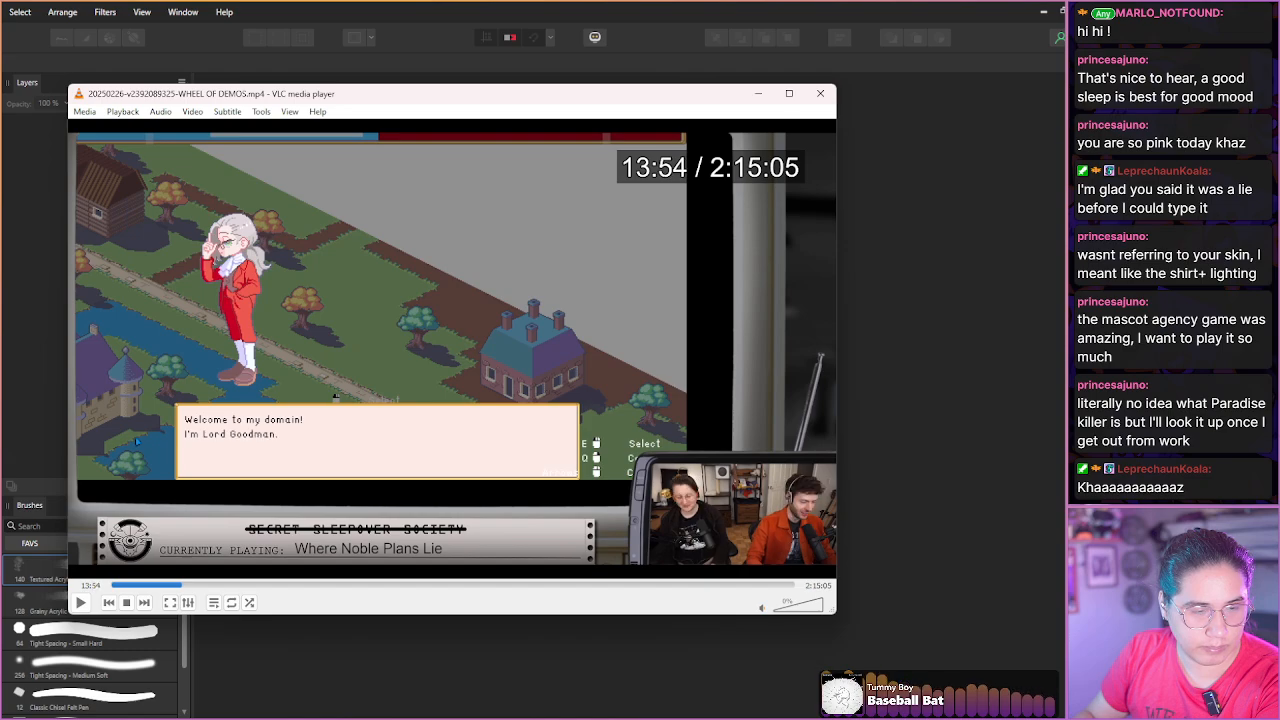
# Go back in short jumps to 12:27 in the vampire queen debate, rechecking the hosts' reactions along the way.
pyautogui.hotkey('shift', 'Left')
pyautogui.hotkey('shift', 'Left')
pyautogui.hotkey('shift', 'Left')
pyautogui.hotkey('shift', 'Left')
pyautogui.hotkey('shift', 'Left')
pyautogui.hotkey('shift', 'Left')
pyautogui.hotkey('shift', 'Left')
pyautogui.hotkey('shift', 'Left')
pyautogui.hotkey('shift', 'Left')
pyautogui.hotkey('shift', 'Left')
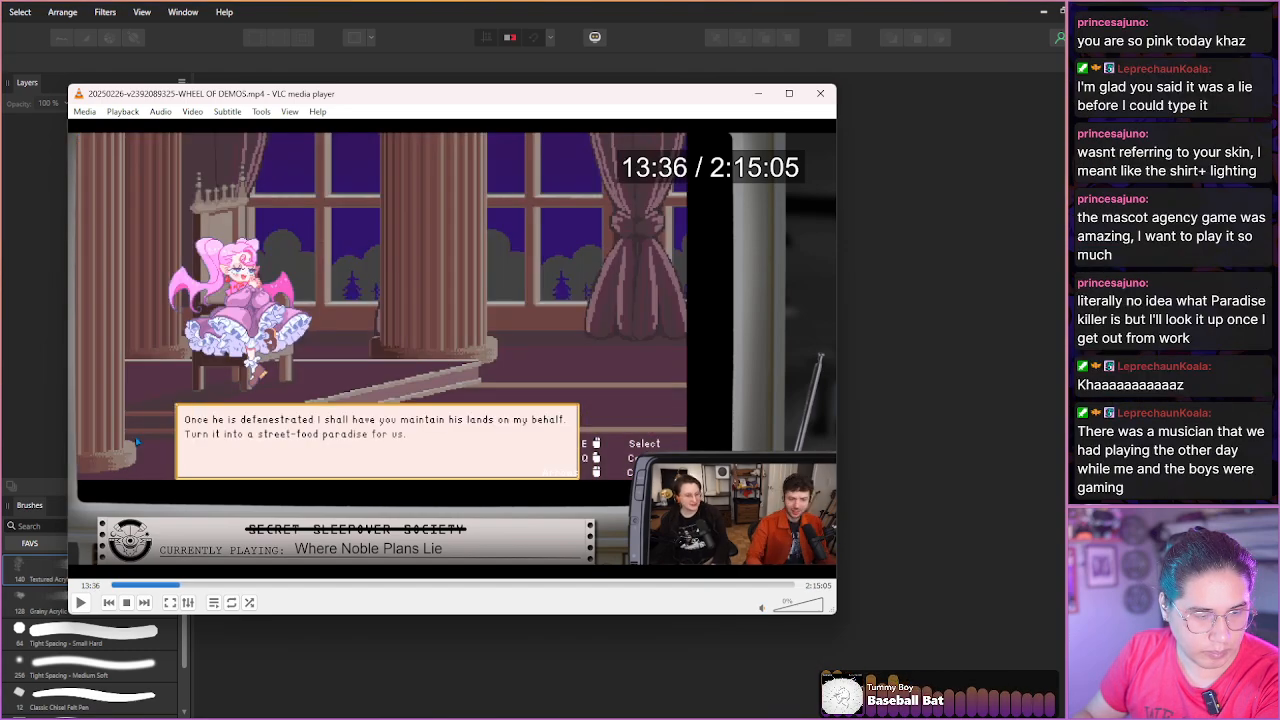
pyautogui.hotkey('shift', 'Left')
pyautogui.hotkey('shift', 'Left')
pyautogui.hotkey('shift', 'Left')
pyautogui.hotkey('shift', 'Left')
pyautogui.hotkey('shift', 'Left')
pyautogui.hotkey('shift', 'Left')
pyautogui.hotkey('shift', 'Left')
pyautogui.hotkey('shift', 'Left')
pyautogui.hotkey('shift', 'Left')
pyautogui.hotkey('shift', 'Left')
pyautogui.hotkey('shift', 'Left')
pyautogui.hotkey('shift', 'Left')
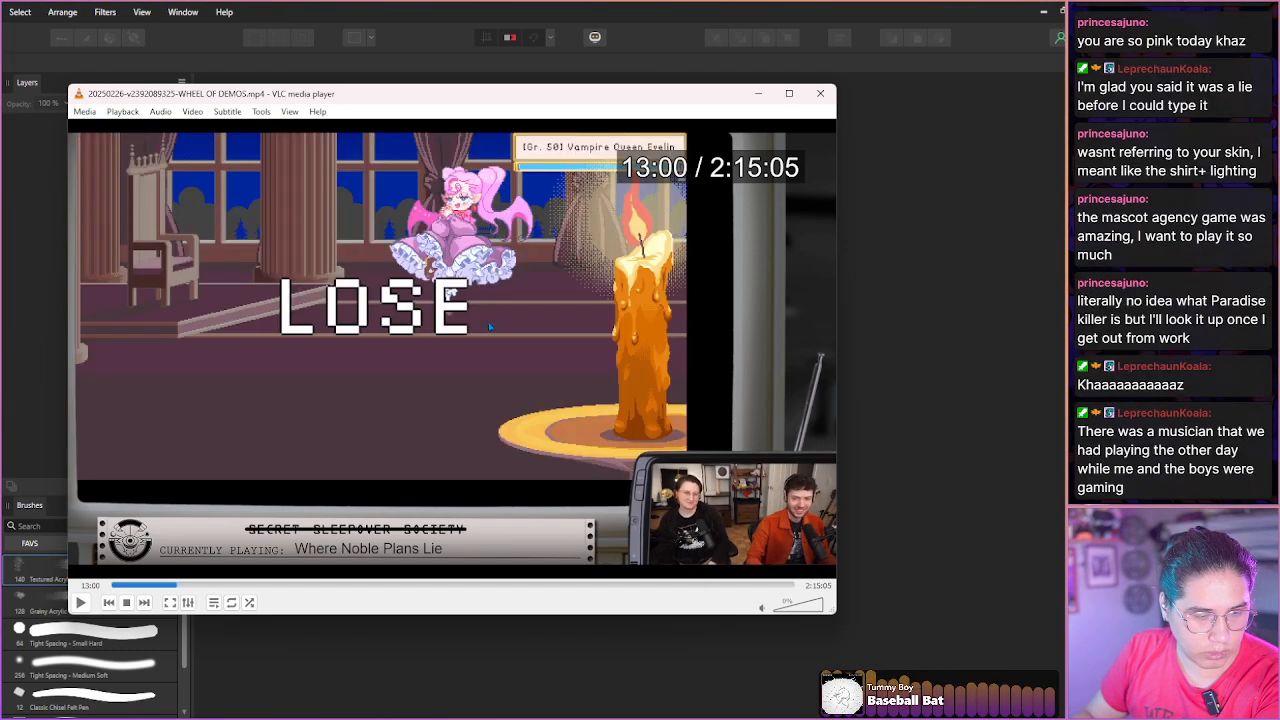
pyautogui.hotkey('shift', 'Left')
pyautogui.hotkey('shift', 'Left')
pyautogui.hotkey('shift', 'Left')
pyautogui.hotkey('shift', 'Left')
pyautogui.hotkey('shift', 'Left')
pyautogui.hotkey('shift', 'Left')
pyautogui.hotkey('shift', 'Left')
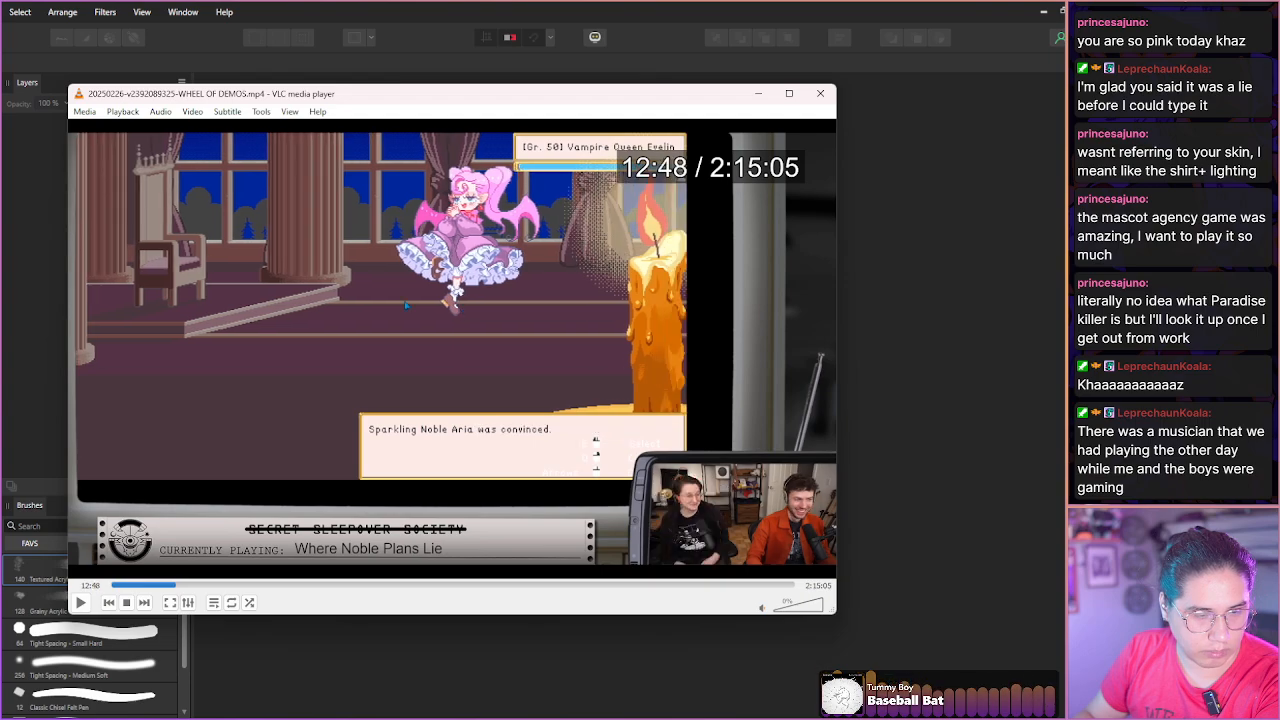
pyautogui.hotkey('shift', 'Left')
pyautogui.hotkey('shift', 'Left')
pyautogui.hotkey('shift', 'Left')
pyautogui.hotkey('shift', 'Left')
pyautogui.hotkey('shift', 'Left')
pyautogui.hotkey('shift', 'Left')
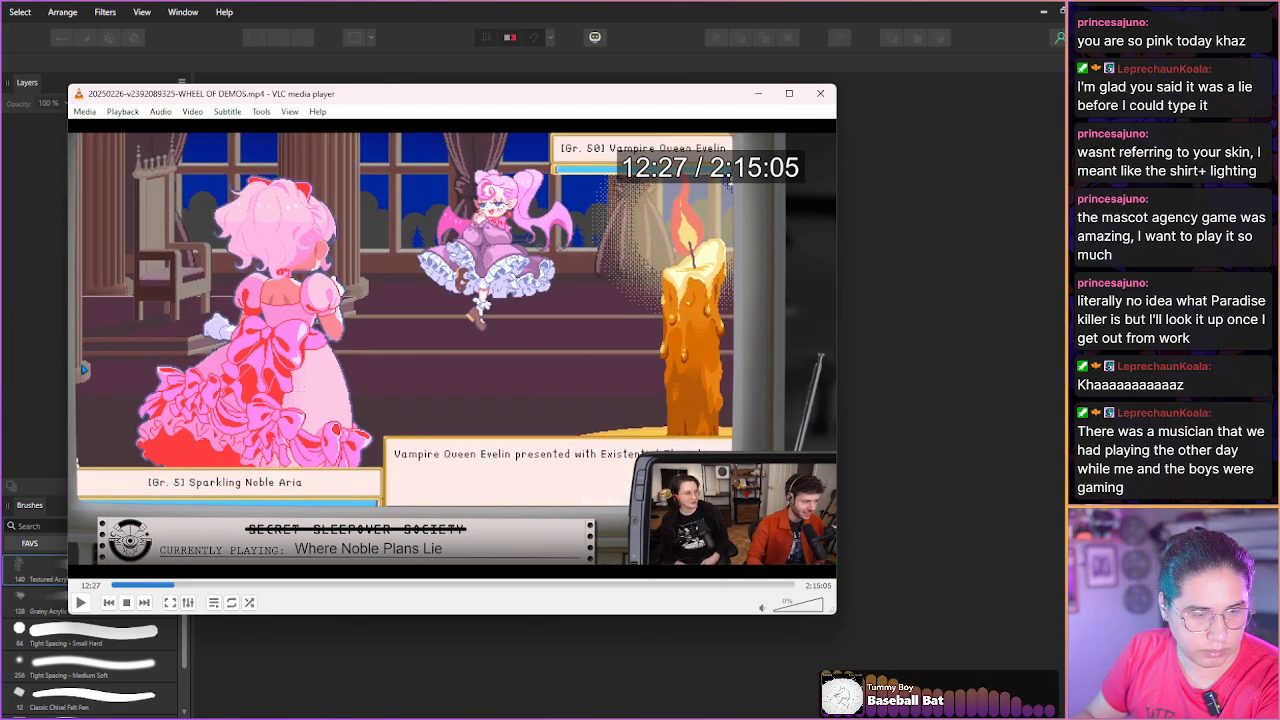
# Skim forward again from the debate to the lord's welcome at 13:51, looking for a usable frame of the hosts.
pyautogui.hotkey('shift', 'Right')
pyautogui.hotkey('shift', 'Right')
pyautogui.hotkey('shift', 'Right')
pyautogui.hotkey('shift', 'Right')
pyautogui.hotkey('shift', 'Right')
pyautogui.hotkey('shift', 'Right')
pyautogui.hotkey('shift', 'Right')
pyautogui.hotkey('shift', 'Right')
pyautogui.hotkey('shift', 'Right')
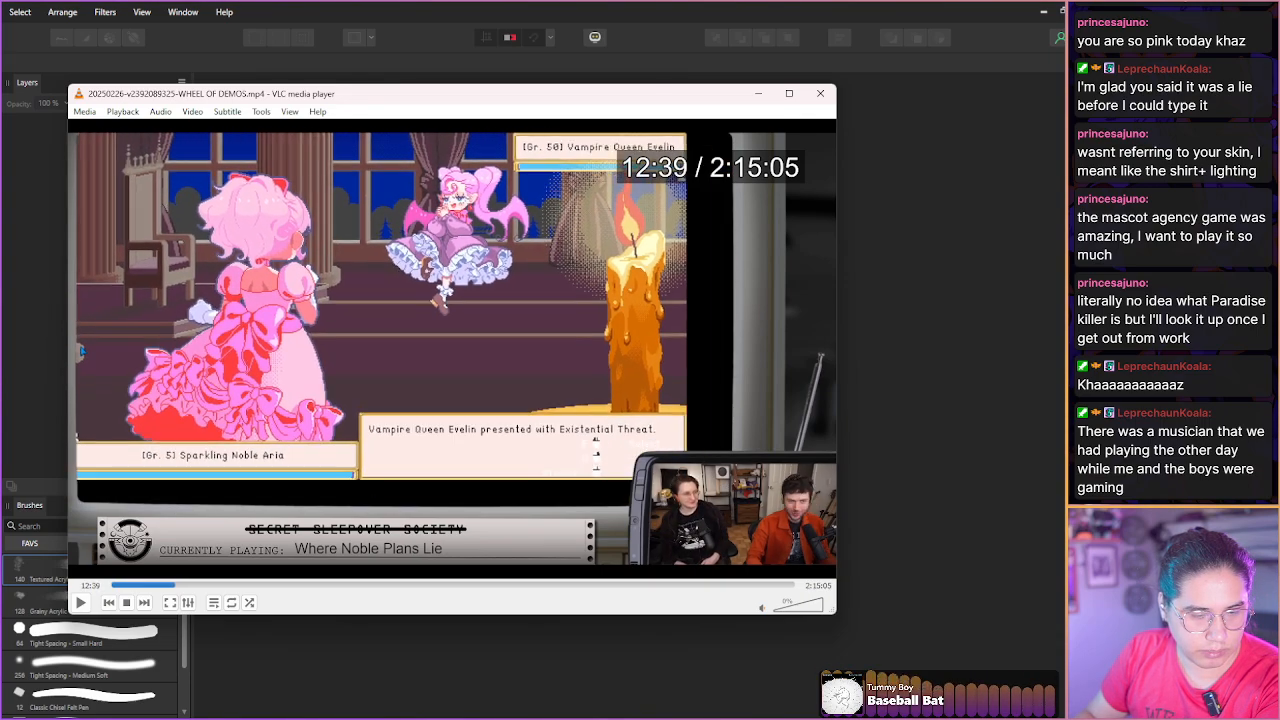
pyautogui.hotkey('shift', 'Right')
pyautogui.hotkey('shift', 'Right')
pyautogui.hotkey('shift', 'Right')
pyautogui.hotkey('shift', 'Right')
pyautogui.hotkey('shift', 'Right')
pyautogui.hotkey('shift', 'Right')
pyautogui.hotkey('shift', 'Right')
pyautogui.hotkey('shift', 'Right')
pyautogui.hotkey('shift', 'Right')
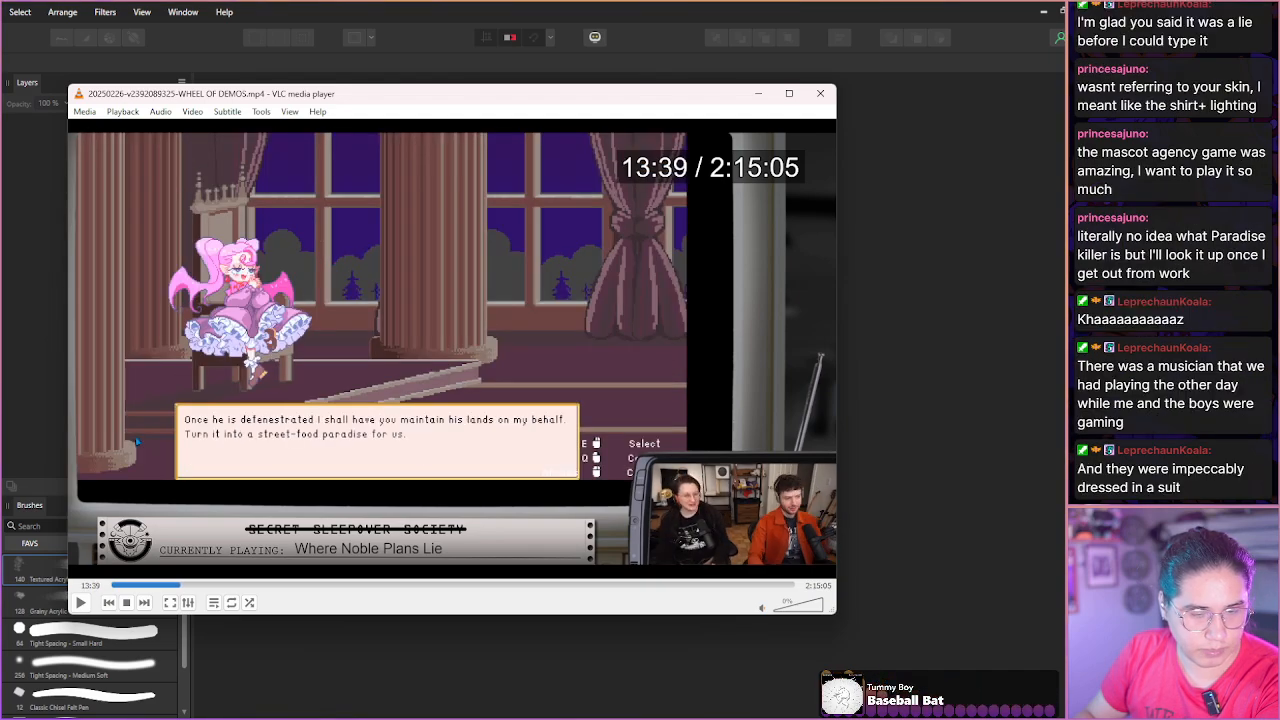
pyautogui.hotkey('shift', 'Right')
pyautogui.hotkey('shift', 'Right')
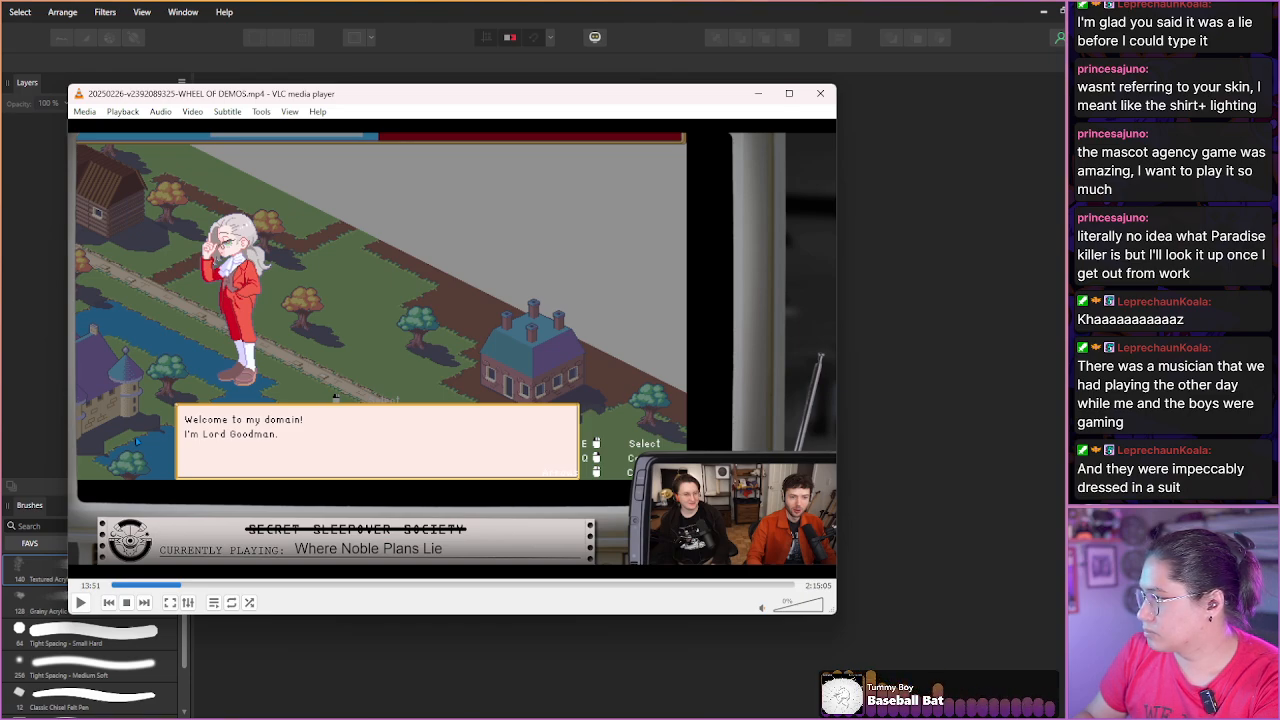
# Skim in ten-second jumps through the village gameplay to the character stats screen at 16:11 for usable frames.
pyautogui.hotkey('alt', 'Right')
pyautogui.hotkey('alt', 'Right')
pyautogui.hotkey('alt', 'Right')
pyautogui.hotkey('alt', 'Right')
pyautogui.hotkey('alt', 'Right')
pyautogui.hotkey('alt', 'Right')
pyautogui.hotkey('alt', 'Right')
pyautogui.hotkey('alt', 'Right')
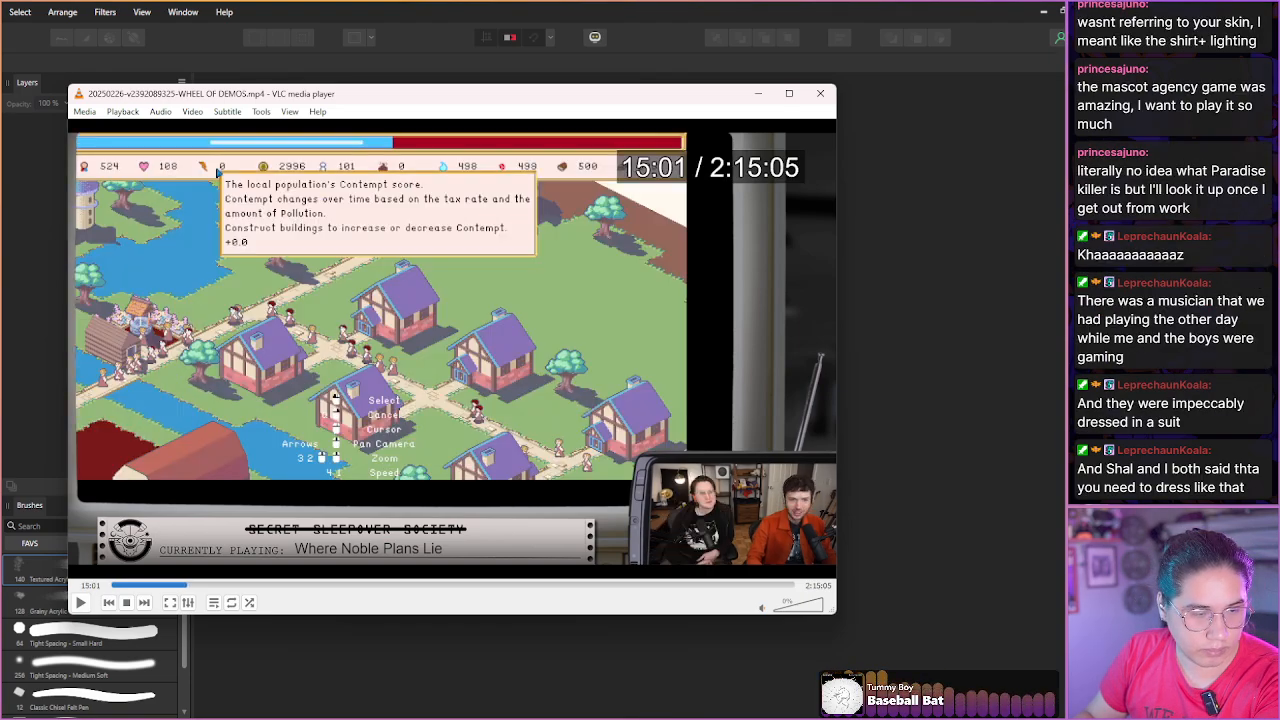
pyautogui.hotkey('alt', 'Right')
pyautogui.hotkey('alt', 'Right')
pyautogui.hotkey('alt', 'Right')
pyautogui.hotkey('alt', 'Right')
pyautogui.hotkey('alt', 'Right')
pyautogui.hotkey('alt', 'Right')
pyautogui.hotkey('alt', 'Right')
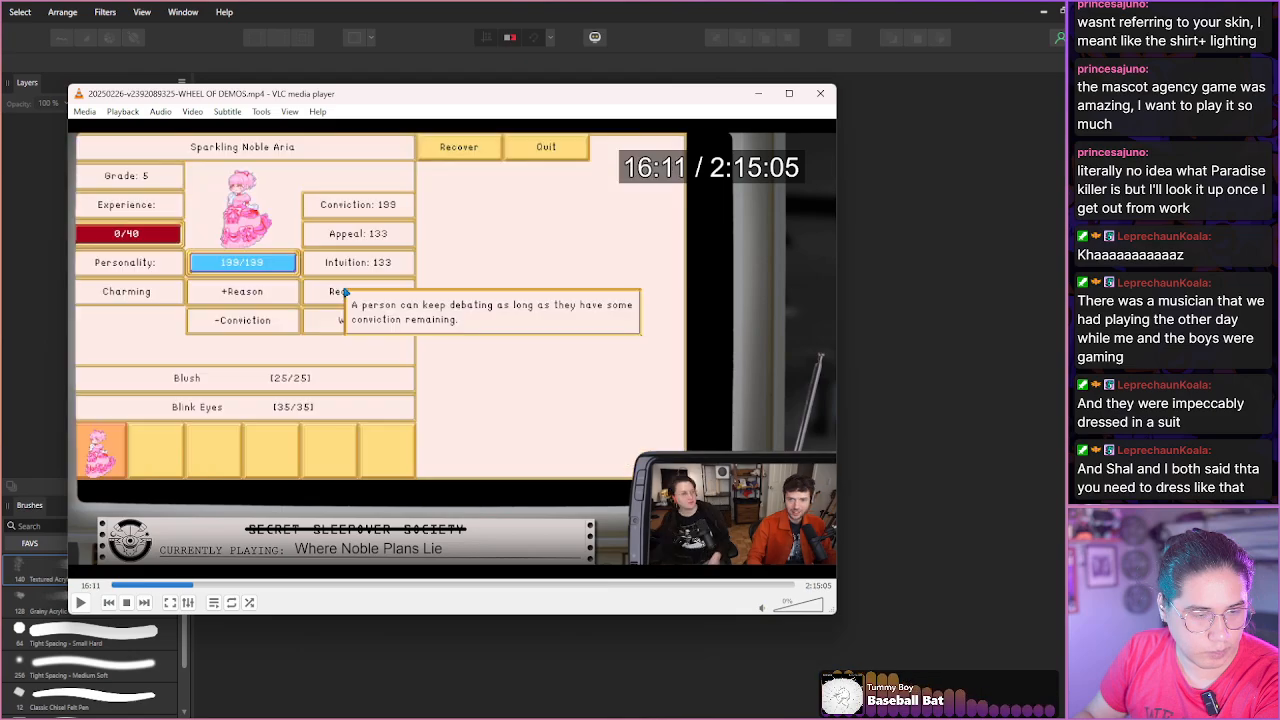
# Skim the village building and the debate with the commoner woman in ten-second jumps up to 20:01.
pyautogui.hotkey('alt', 'Right')
pyautogui.hotkey('alt', 'Right')
pyautogui.hotkey('alt', 'Right')
pyautogui.hotkey('alt', 'Right')
pyautogui.hotkey('alt', 'Right')
pyautogui.hotkey('alt', 'Right')
pyautogui.hotkey('alt', 'Right')
pyautogui.hotkey('alt', 'Right')
pyautogui.hotkey('alt', 'Right')
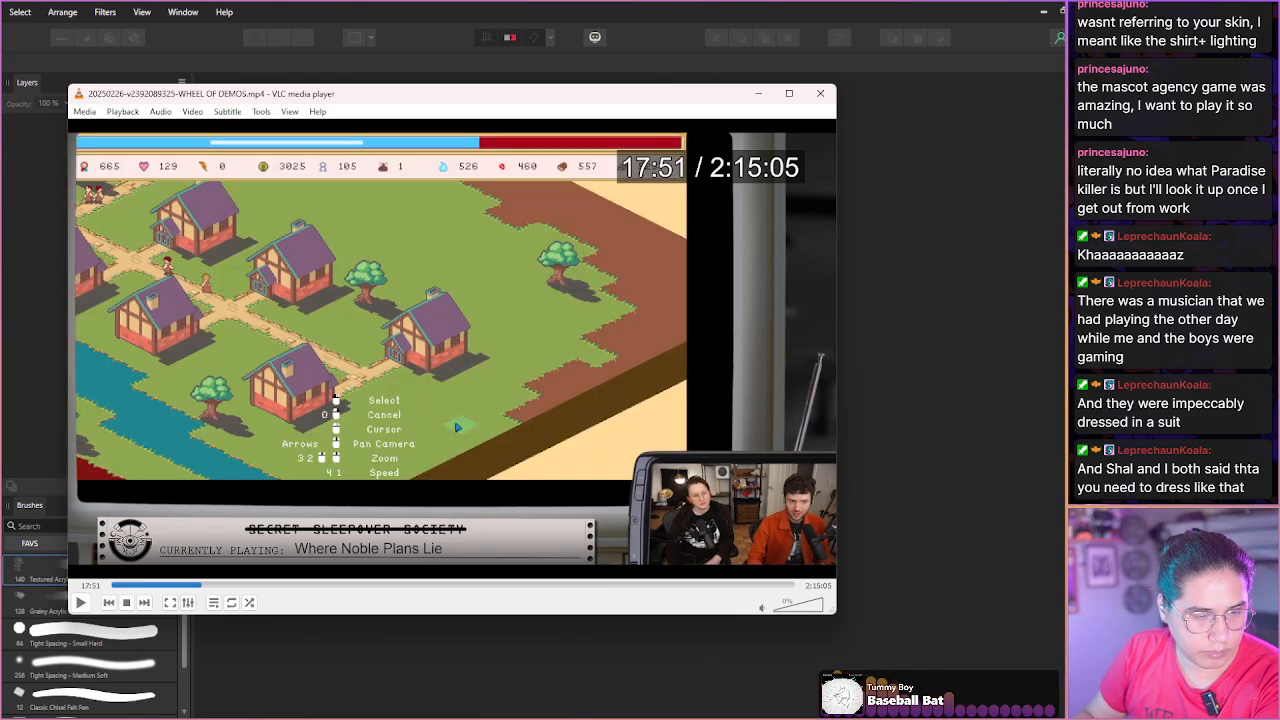
pyautogui.hotkey('alt', 'Right')
pyautogui.hotkey('alt', 'Right')
pyautogui.hotkey('alt', 'Right')
pyautogui.hotkey('alt', 'Right')
pyautogui.hotkey('alt', 'Right')
pyautogui.hotkey('alt', 'Right')
pyautogui.hotkey('alt', 'Right')
pyautogui.hotkey('alt', 'Right')
pyautogui.hotkey('alt', 'Right')
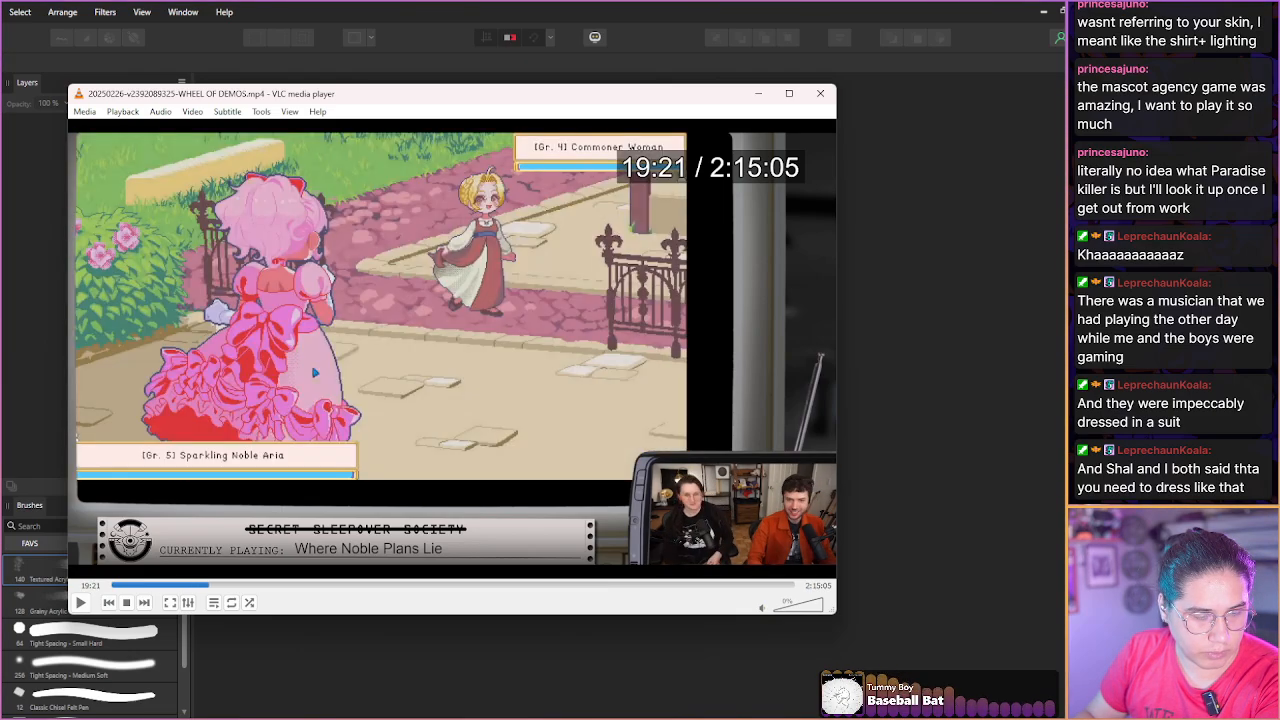
pyautogui.hotkey('alt', 'Right')
pyautogui.hotkey('alt', 'Right')
pyautogui.hotkey('alt', 'Right')
pyautogui.hotkey('alt', 'Right')
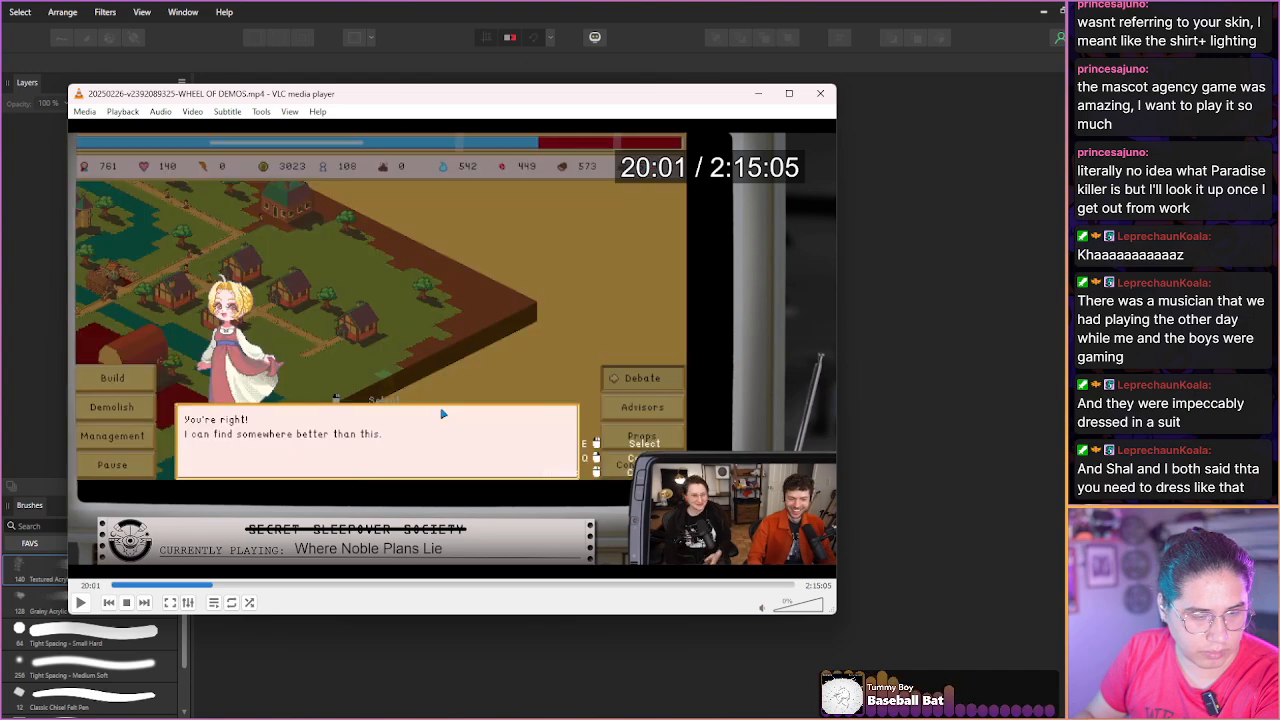
# Return to the commoner woman debate at 19:31 and resume playback from there.
pyautogui.hotkey('alt', 'Left')
pyautogui.hotkey('alt', 'Left')
pyautogui.hotkey('alt', 'Left')
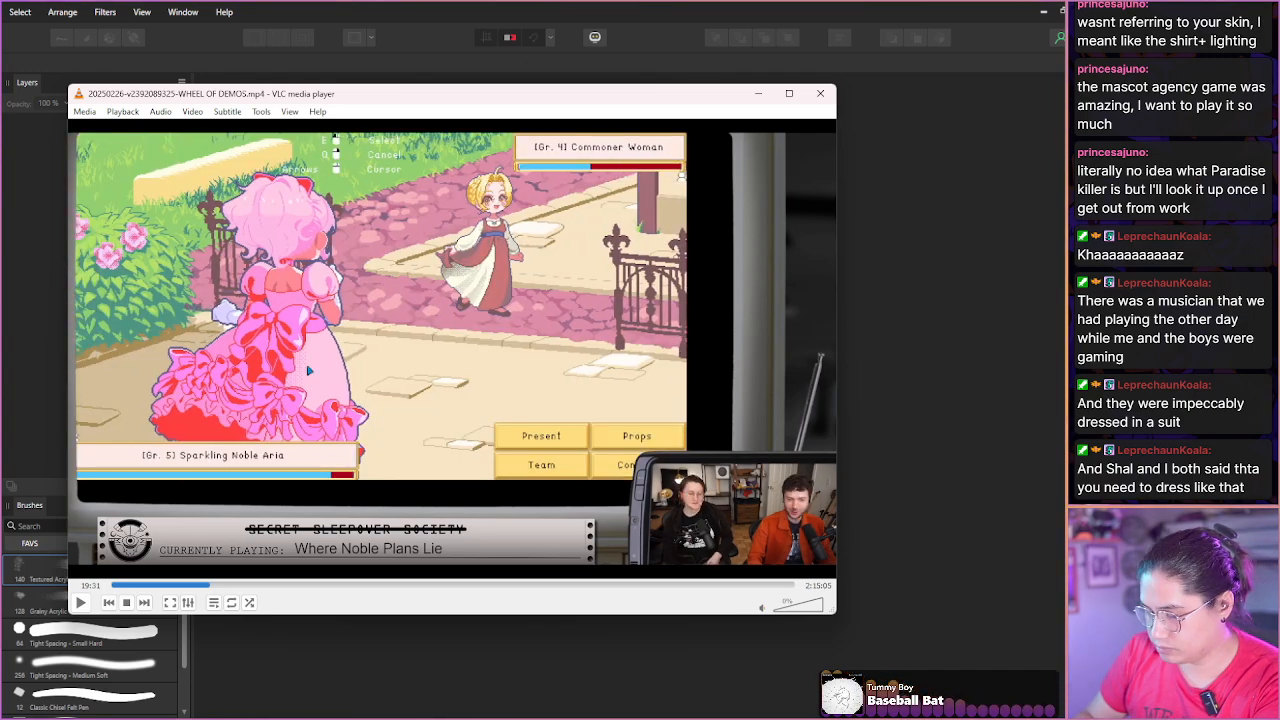
pyautogui.hotkey('alt', 'Left')
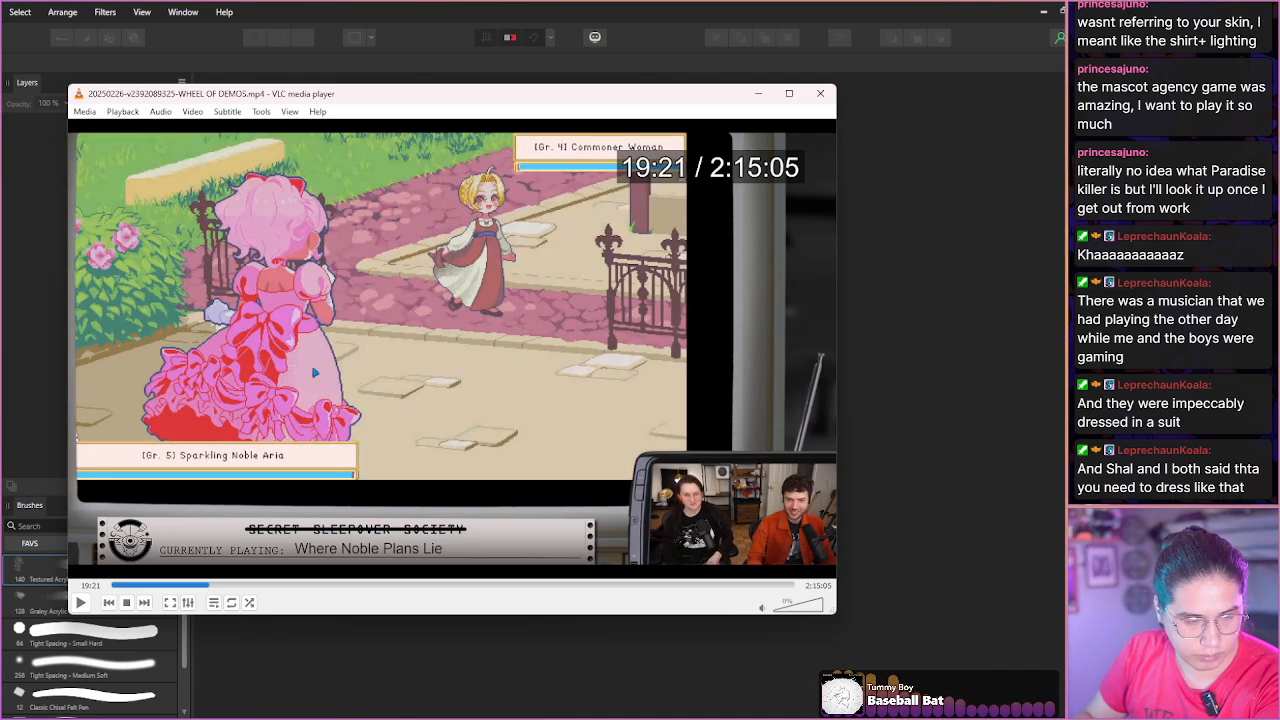
pyautogui.hotkey('alt', 'Right')
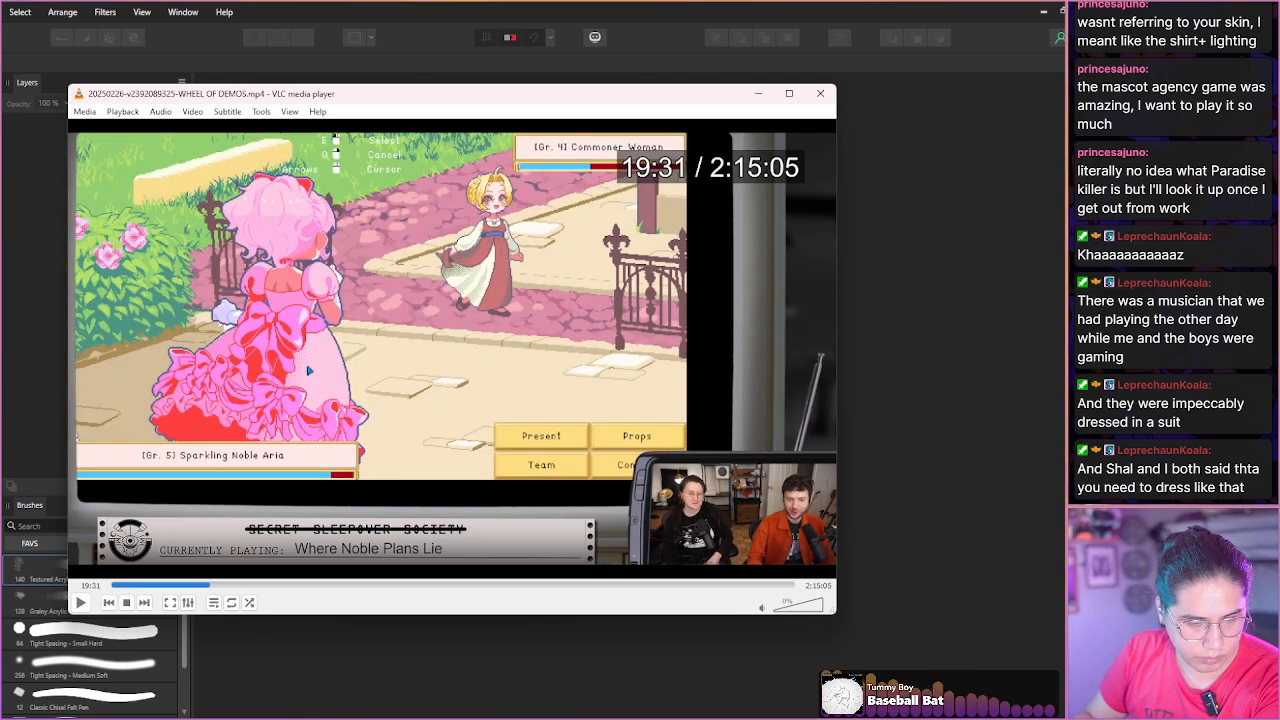
pyautogui.press('space')
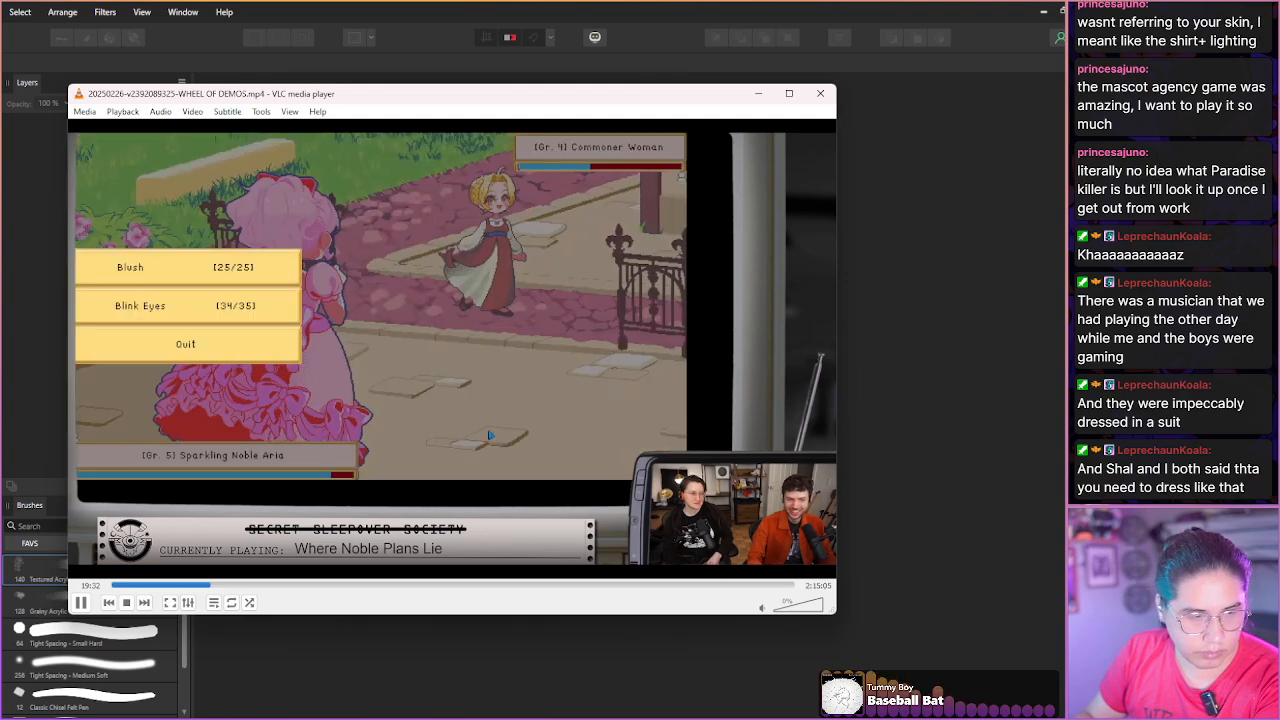
# Pause on the commoner woman debate at 19:33 and save a snapshot of the frame.
pyautogui.press('space')
pyautogui.hotkey('shift', 's')
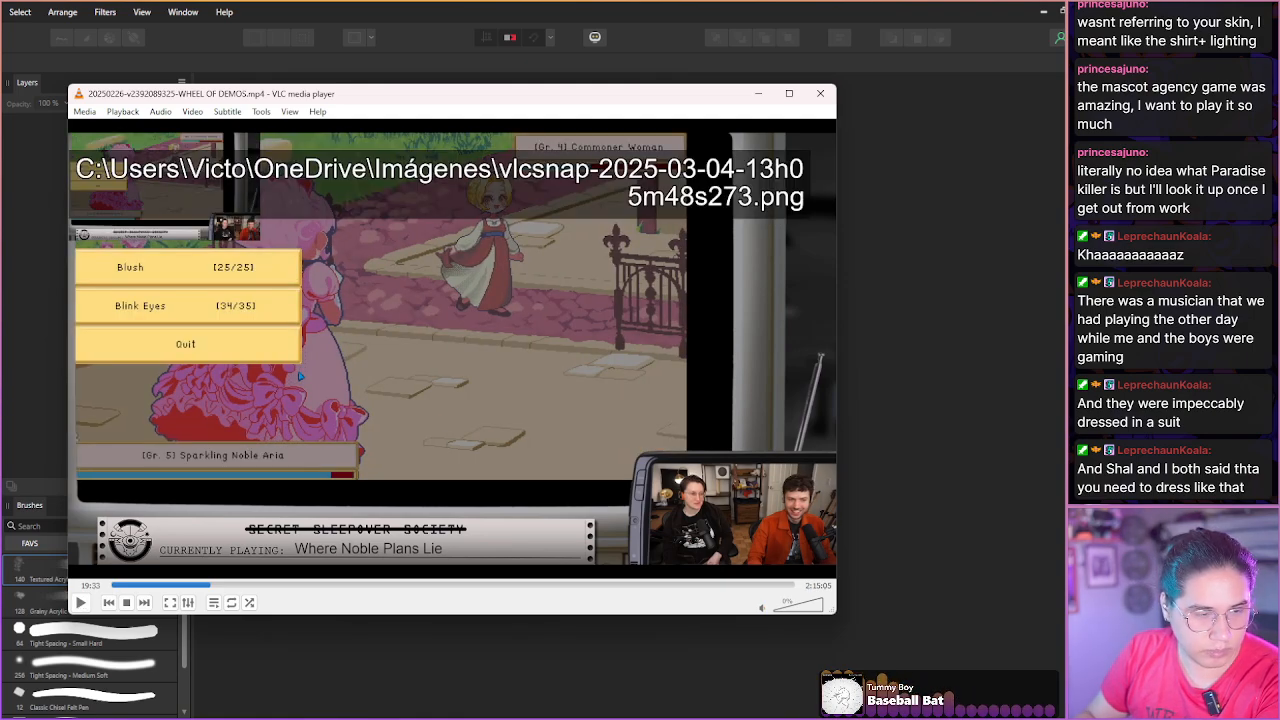
# Skim in three-second jumps past the end of the debate to the village view at 20:12, looking for usable host frames.
pyautogui.hotkey('shift', 'Right')
pyautogui.hotkey('shift', 'Right')
pyautogui.hotkey('shift', 'Right')
pyautogui.hotkey('shift', 'Right')
pyautogui.hotkey('shift', 'Right')
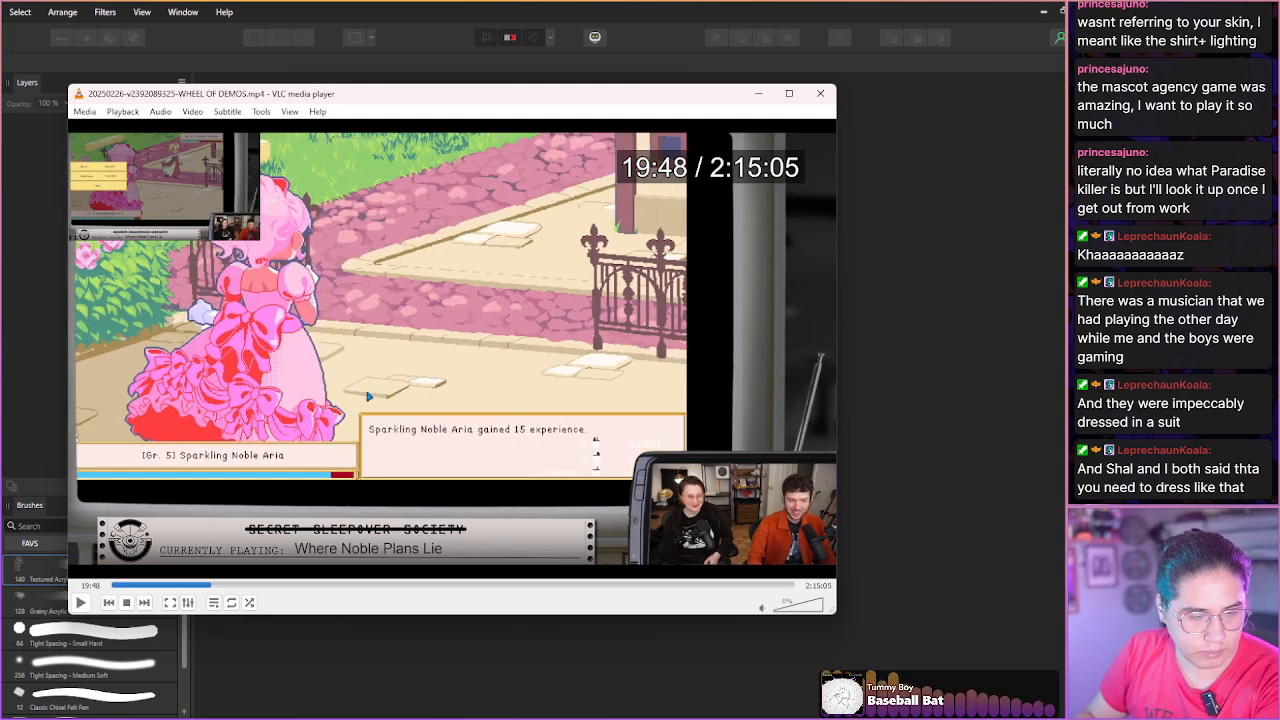
pyautogui.hotkey('shift', 'Right')
pyautogui.hotkey('shift', 'Right')
pyautogui.hotkey('shift', 'Right')
pyautogui.hotkey('shift', 'Right')
pyautogui.hotkey('shift', 'Right')
pyautogui.hotkey('shift', 'Right')
pyautogui.hotkey('shift', 'Right')
pyautogui.hotkey('shift', 'Right')
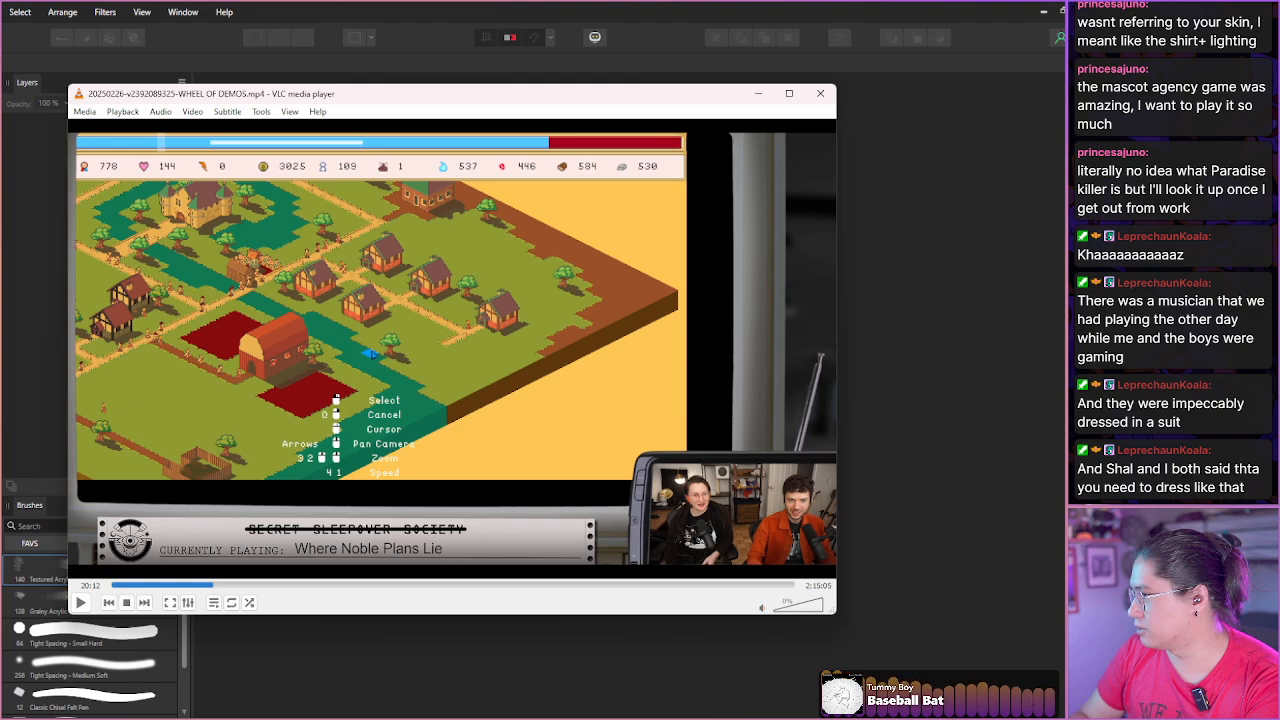
# Skim the village gameplay in three-second jumps to the tax settings screen at 21:03, checking the hosts' expressions.
pyautogui.hotkey('shift', 'Right')
pyautogui.hotkey('shift', 'Right')
pyautogui.hotkey('shift', 'Right')
pyautogui.hotkey('shift', 'Right')
pyautogui.hotkey('shift', 'Right')
pyautogui.hotkey('shift', 'Right')
pyautogui.hotkey('shift', 'Right')
pyautogui.hotkey('shift', 'Right')
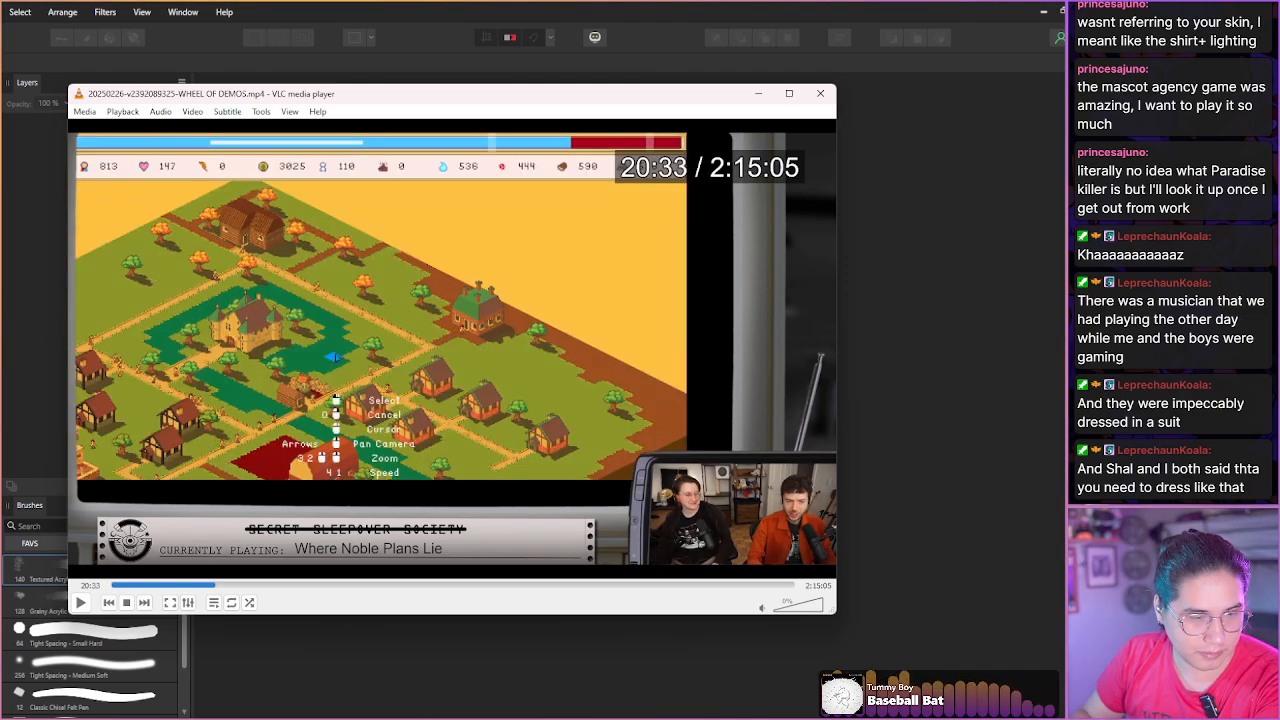
pyautogui.hotkey('shift', 'Right')
pyautogui.hotkey('shift', 'Right')
pyautogui.hotkey('shift', 'Right')
pyautogui.hotkey('shift', 'Right')
pyautogui.hotkey('shift', 'Right')
pyautogui.hotkey('shift', 'Right')
pyautogui.hotkey('shift', 'Right')
pyautogui.hotkey('shift', 'Right')
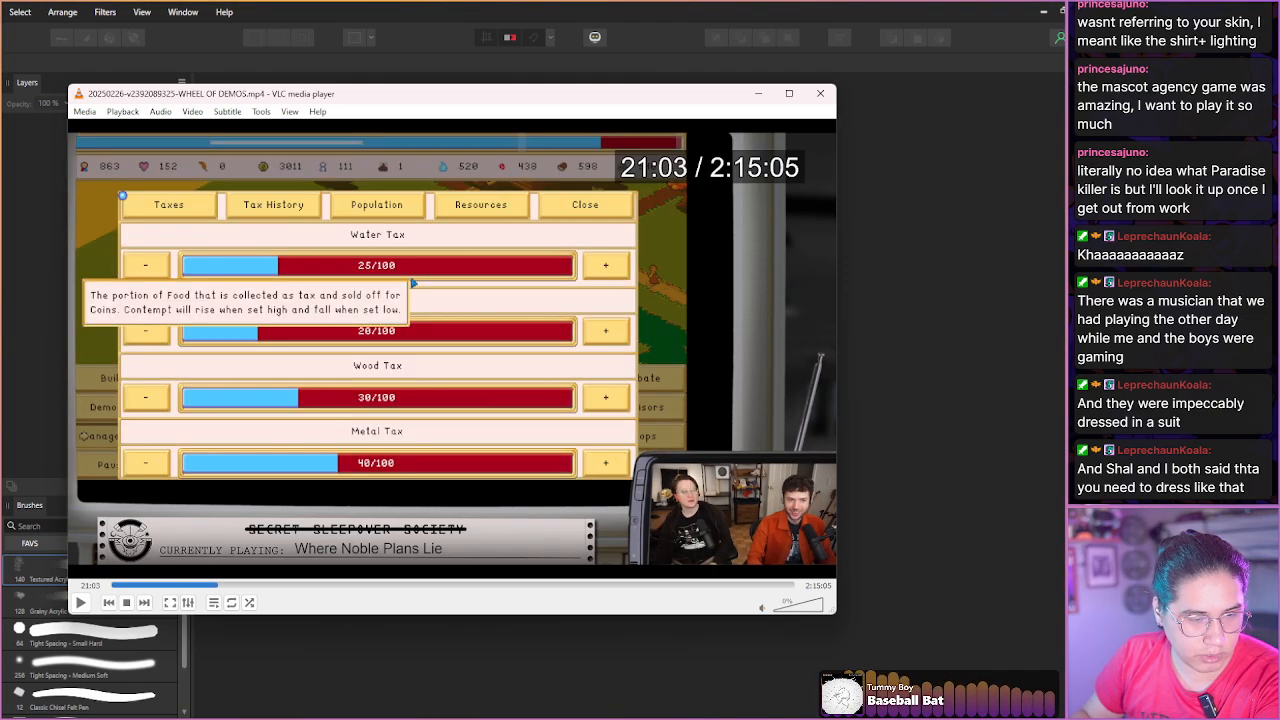
# Skim the tax adjustments in three-second jumps up to 21:45, checking the hosts' camera for expressive frames.
pyautogui.hotkey('shift', 'Right')
pyautogui.hotkey('shift', 'Right')
pyautogui.hotkey('shift', 'Right')
pyautogui.hotkey('shift', 'Right')
pyautogui.hotkey('shift', 'Right')
pyautogui.hotkey('shift', 'Right')
pyautogui.hotkey('shift', 'Right')
pyautogui.hotkey('shift', 'Right')
pyautogui.hotkey('shift', 'Right')
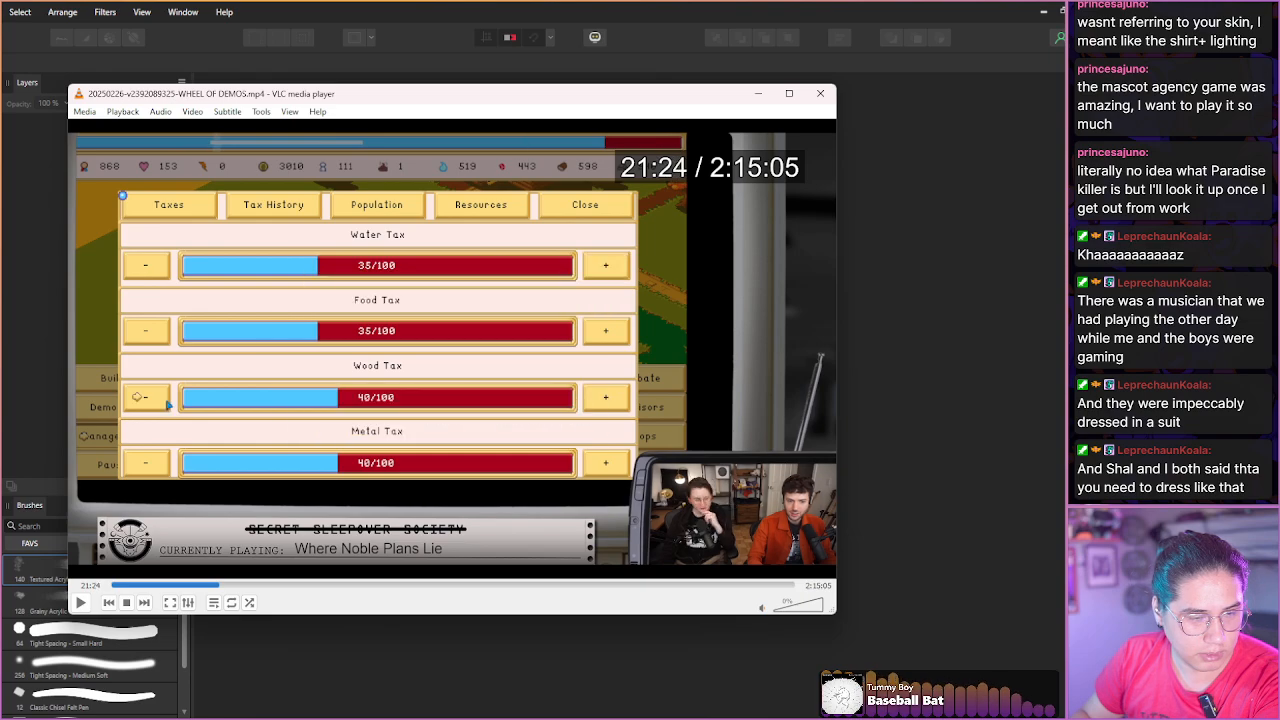
pyautogui.hotkey('shift', 'Right')
pyautogui.hotkey('shift', 'Right')
pyautogui.hotkey('shift', 'Right')
pyautogui.hotkey('shift', 'Right')
pyautogui.hotkey('shift', 'Right')
pyautogui.hotkey('shift', 'Right')
pyautogui.hotkey('shift', 'Right')
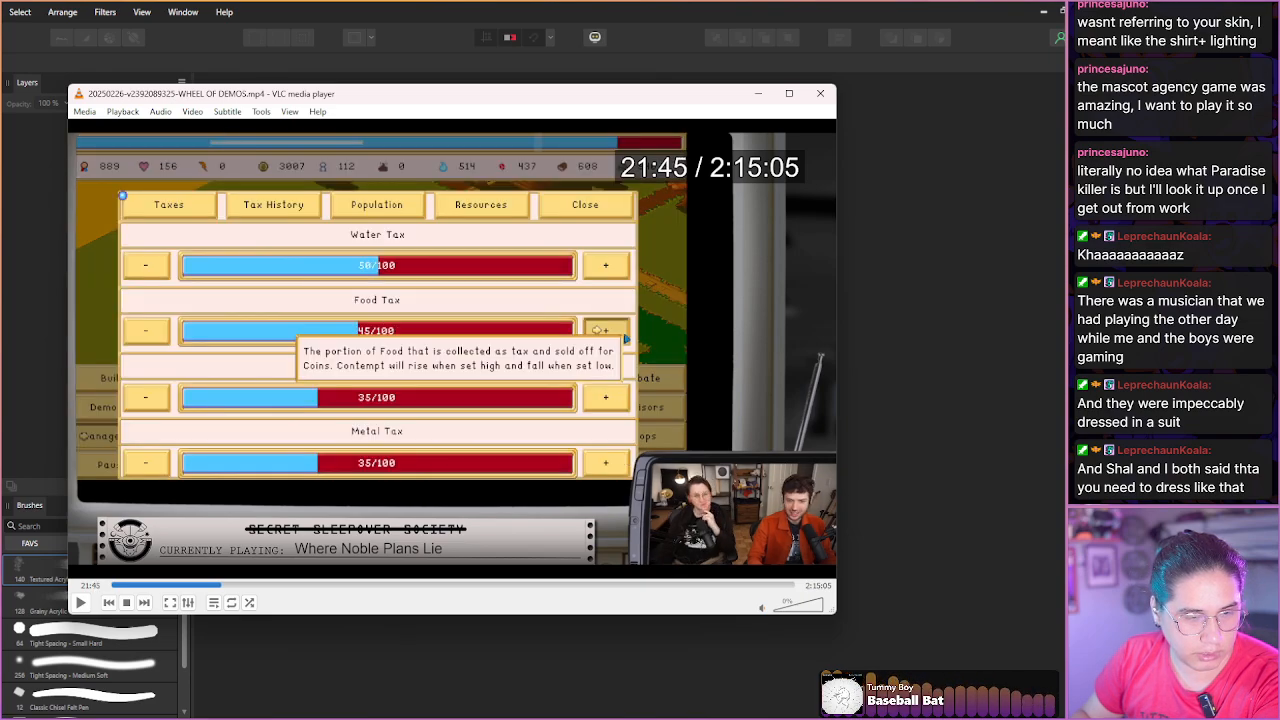
# Skim from the tax screen past the castle view and build menu to the village view at 23:27.
pyautogui.hotkey('shift', 'Right')
pyautogui.hotkey('shift', 'Right')
pyautogui.hotkey('shift', 'Right')
pyautogui.hotkey('shift', 'Right')
pyautogui.hotkey('shift', 'Right')
pyautogui.hotkey('shift', 'Right')
pyautogui.hotkey('shift', 'Right')
pyautogui.hotkey('shift', 'Right')
pyautogui.hotkey('shift', 'Right')
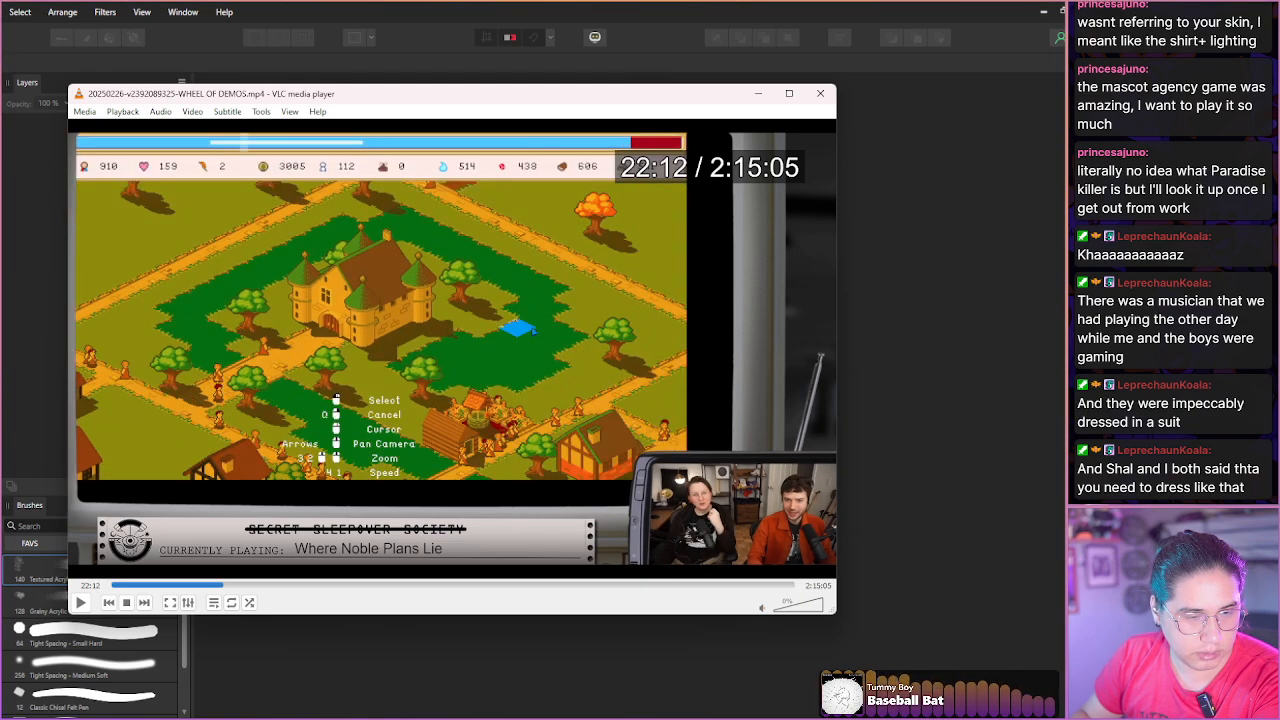
pyautogui.hotkey('shift', 'Right')
pyautogui.hotkey('shift', 'Right')
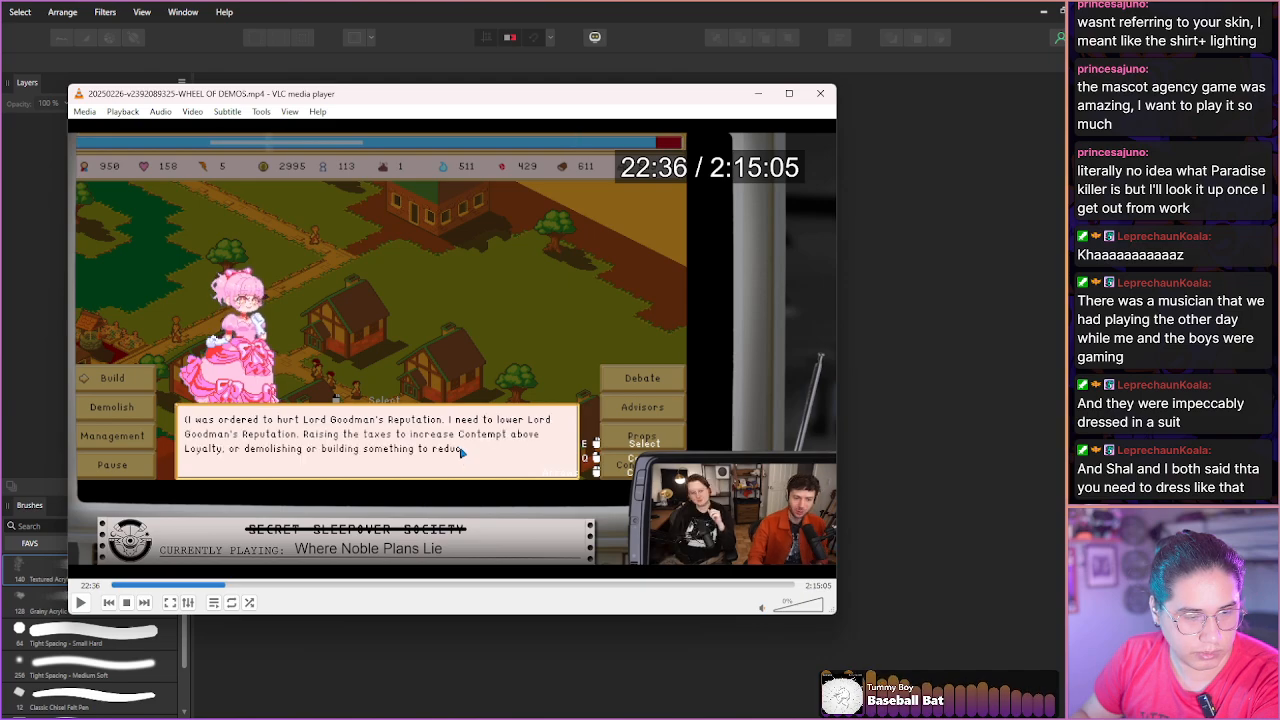
pyautogui.hotkey('shift', 'Right')
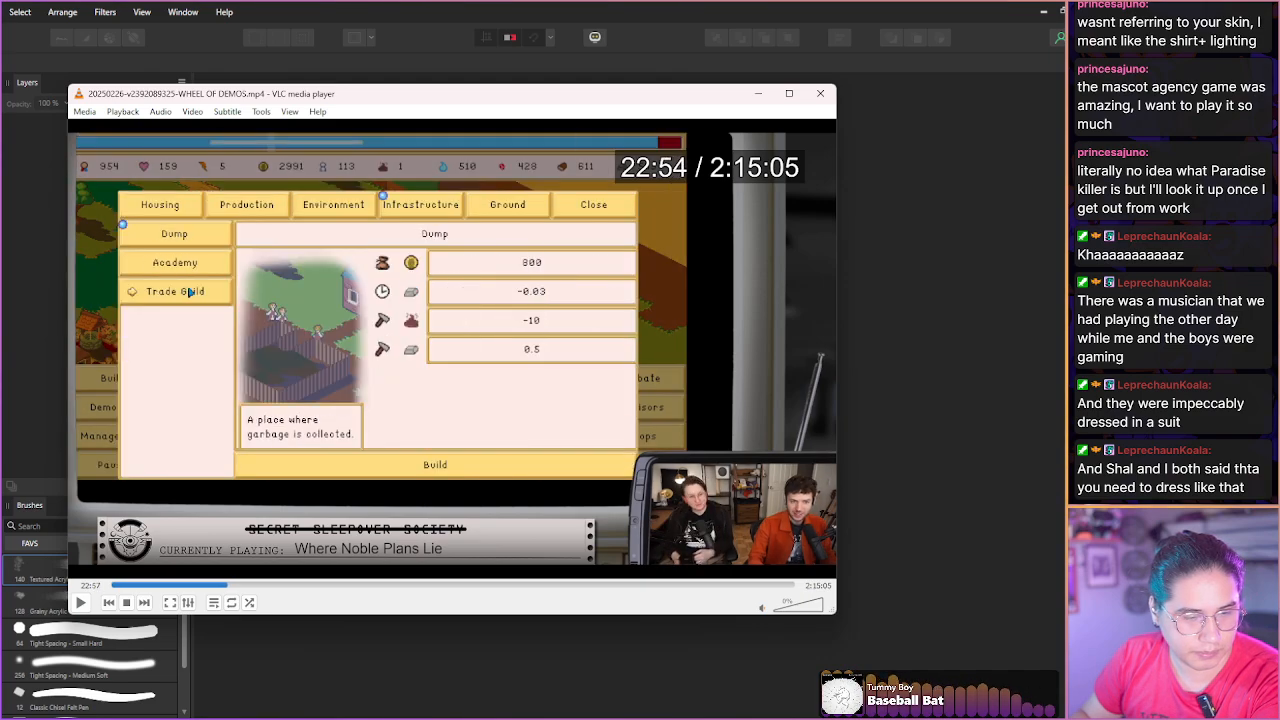
pyautogui.hotkey('shift', 'Right')
pyautogui.hotkey('shift', 'Right')
pyautogui.hotkey('shift', 'Right')
pyautogui.hotkey('shift', 'Right')
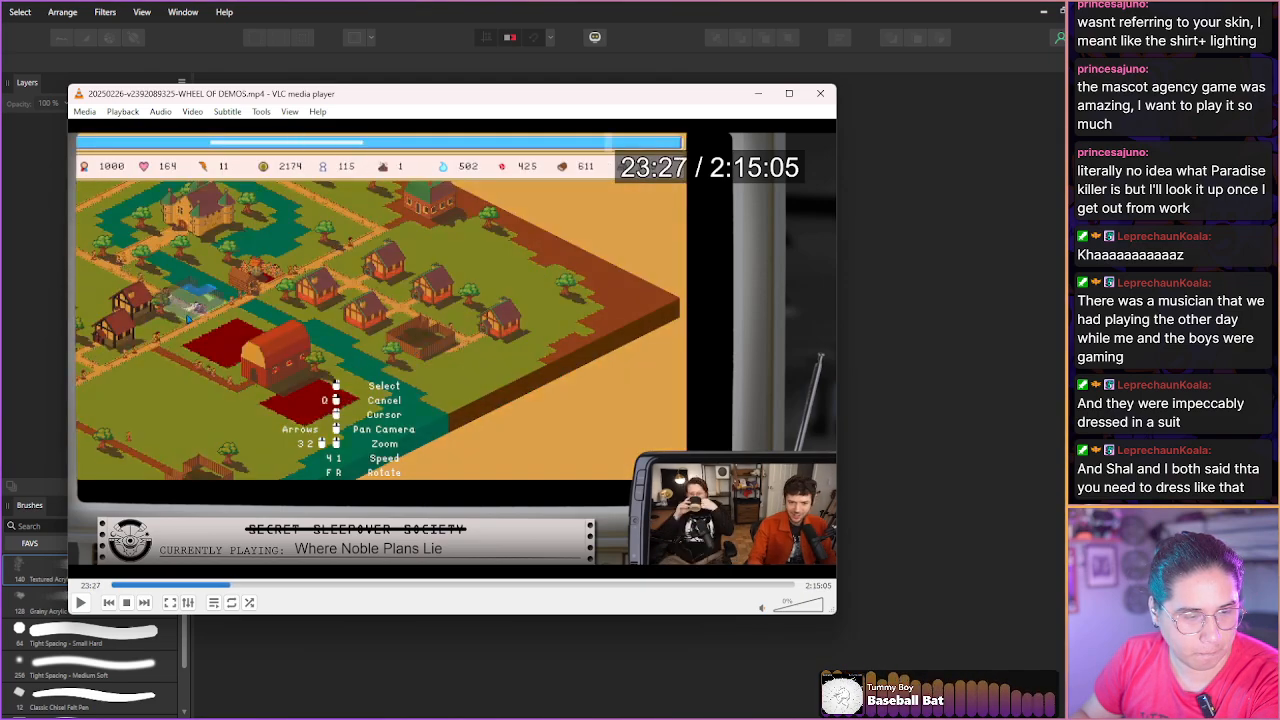
# Skim the building placement and Garden Shed details to the Smithy details at 24:27 for usable host frames.
pyautogui.hotkey('shift', 'Right')
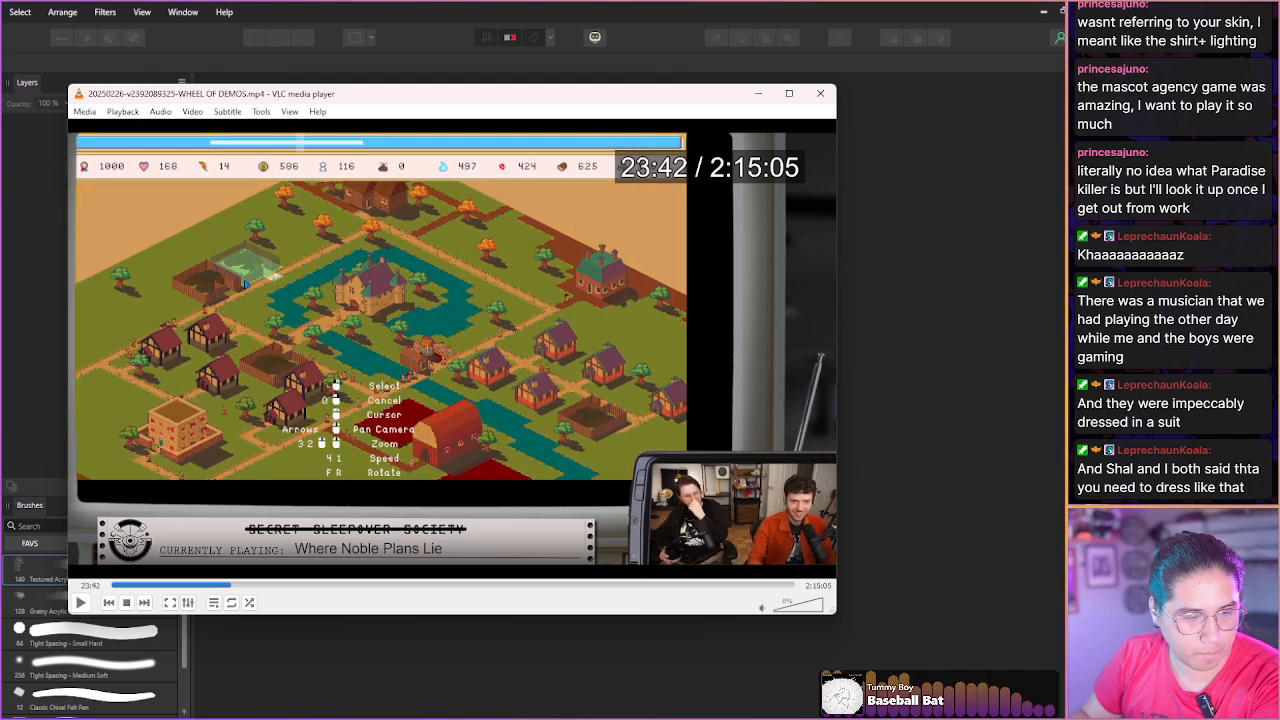
pyautogui.hotkey('shift', 'Right')
pyautogui.hotkey('shift', 'Right')
pyautogui.hotkey('shift', 'Right')
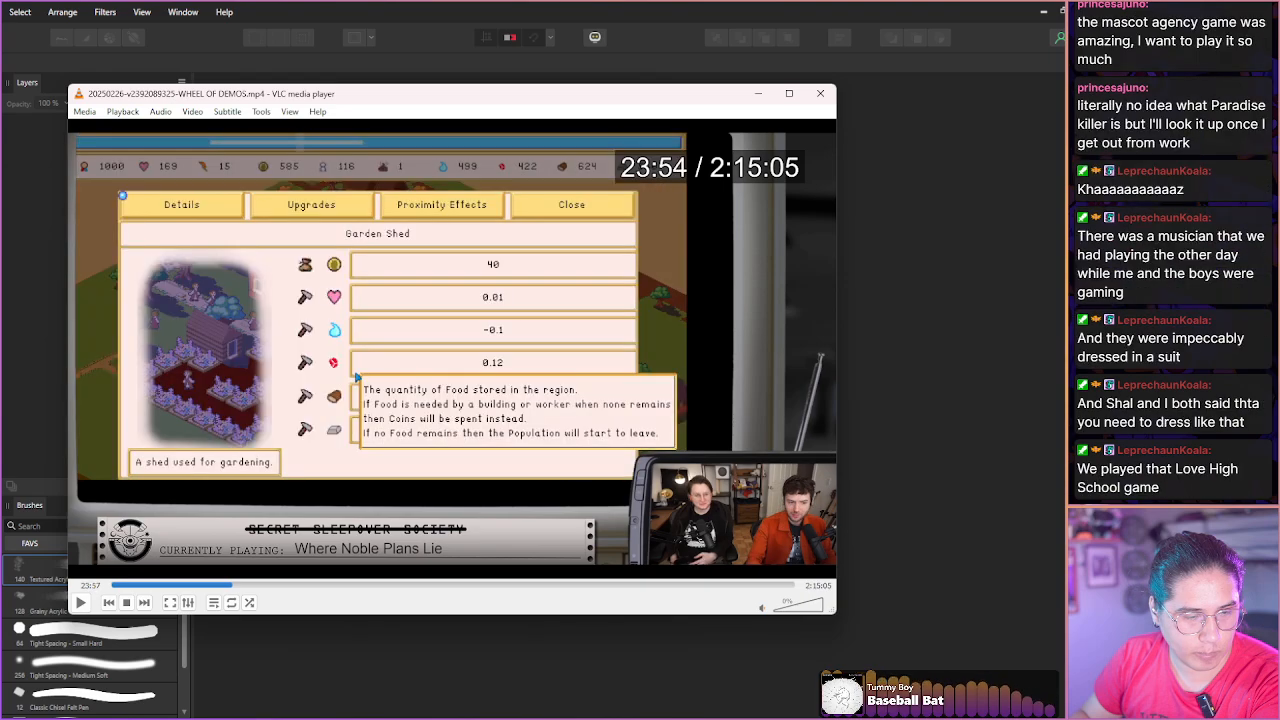
pyautogui.hotkey('shift', 'Right')
pyautogui.hotkey('shift', 'Right')
pyautogui.hotkey('shift', 'Right')
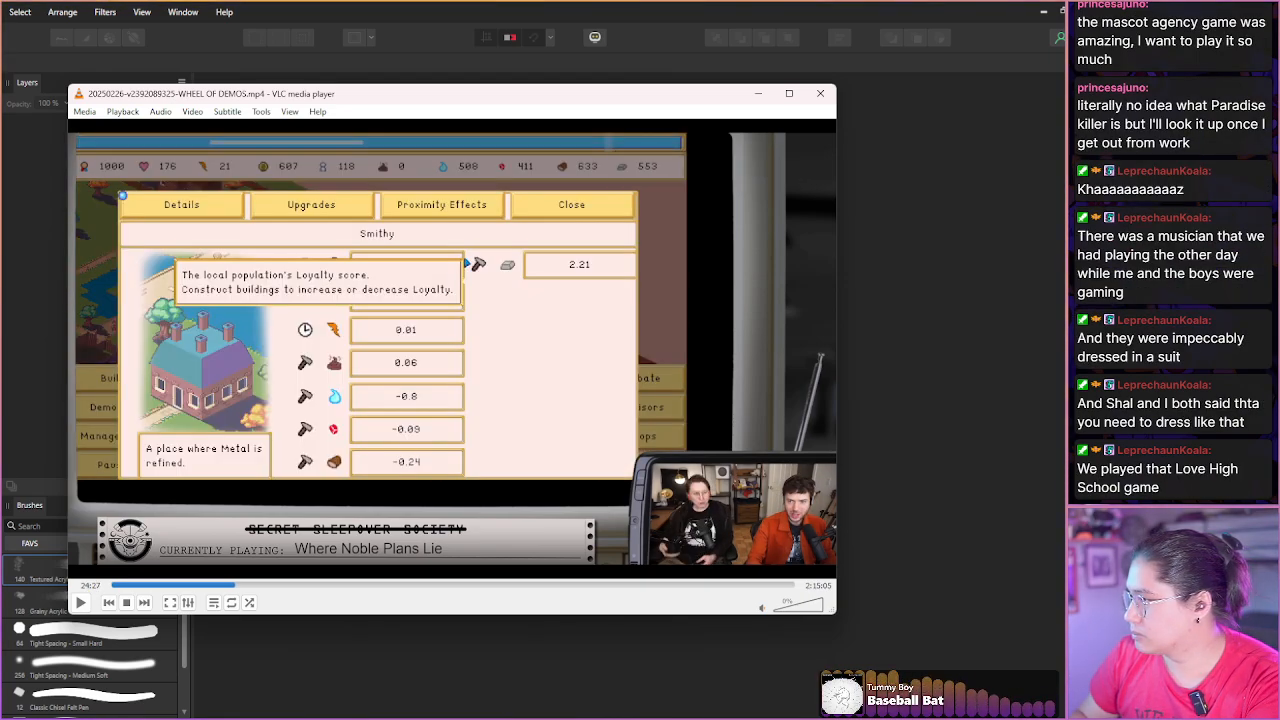
# Skim through the Dependable Woman and Commoner Woman debates to the greyed village view at 27:06.
pyautogui.hotkey('shift', 'Right')
pyautogui.hotkey('shift', 'Right')
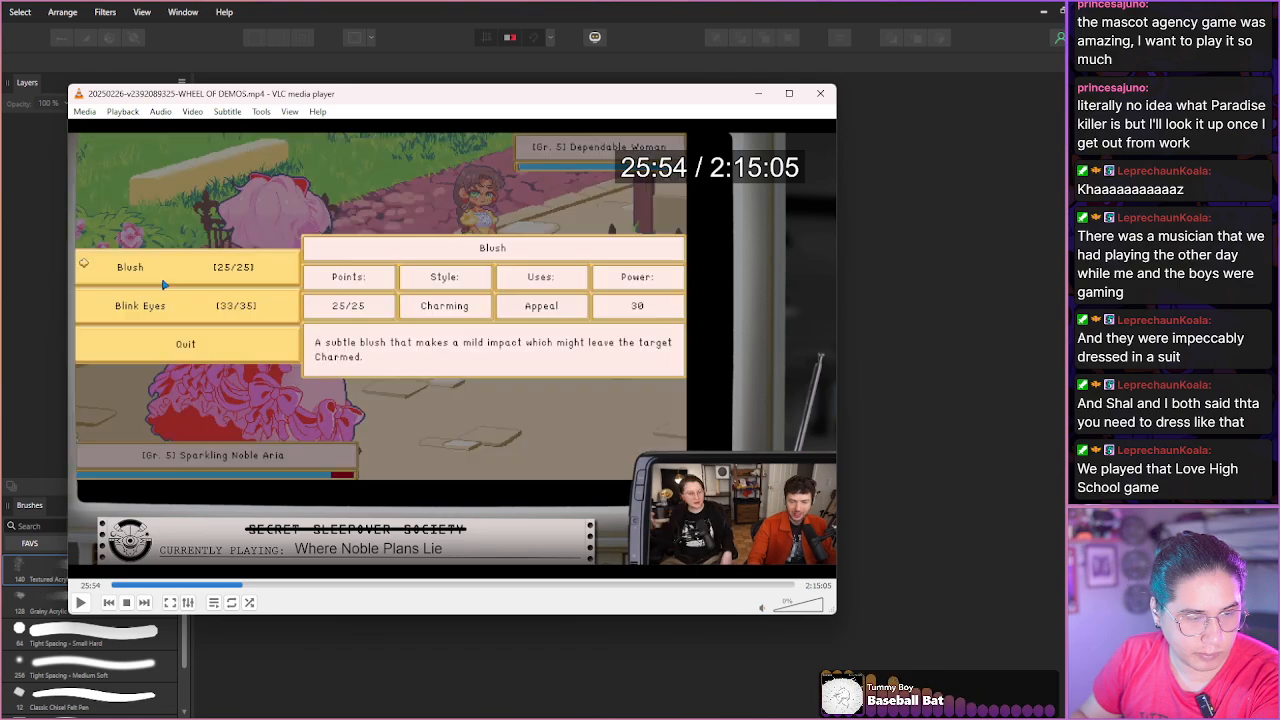
pyautogui.hotkey('shift', 'Right')
pyautogui.hotkey('shift', 'Right')
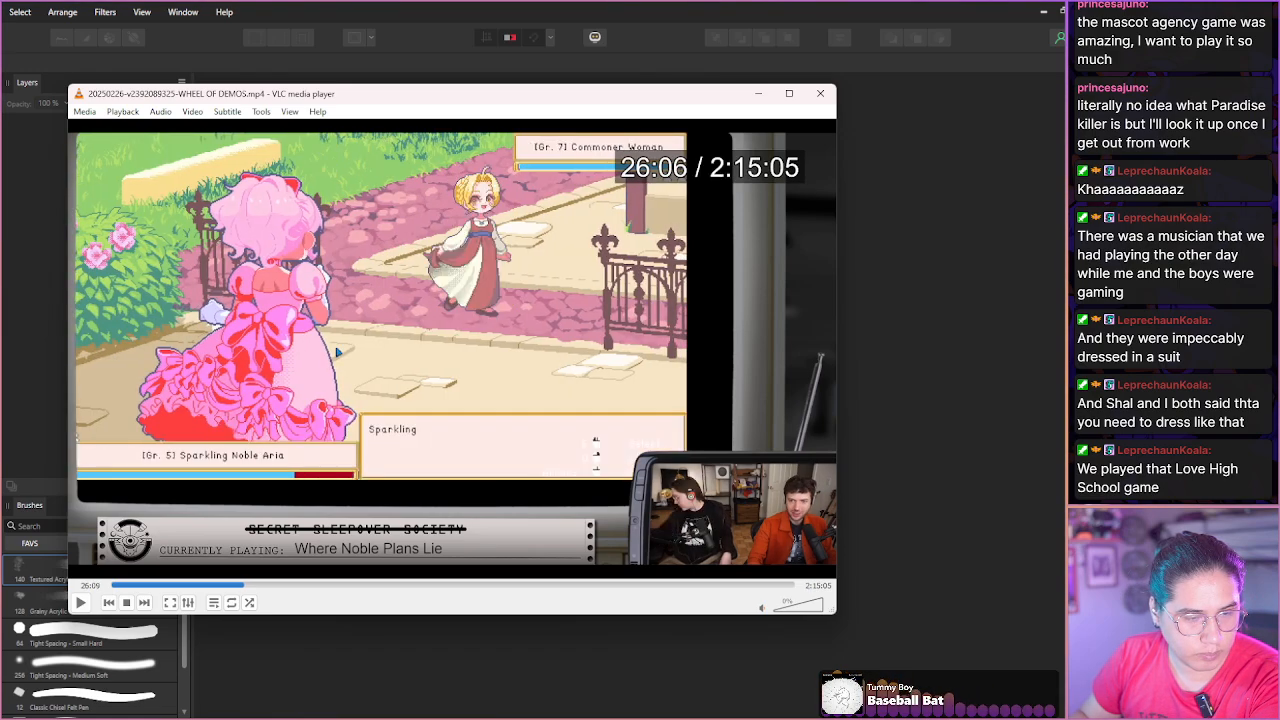
pyautogui.hotkey('shift', 'Right')
pyautogui.hotkey('shift', 'Right')
pyautogui.hotkey('shift', 'Right')
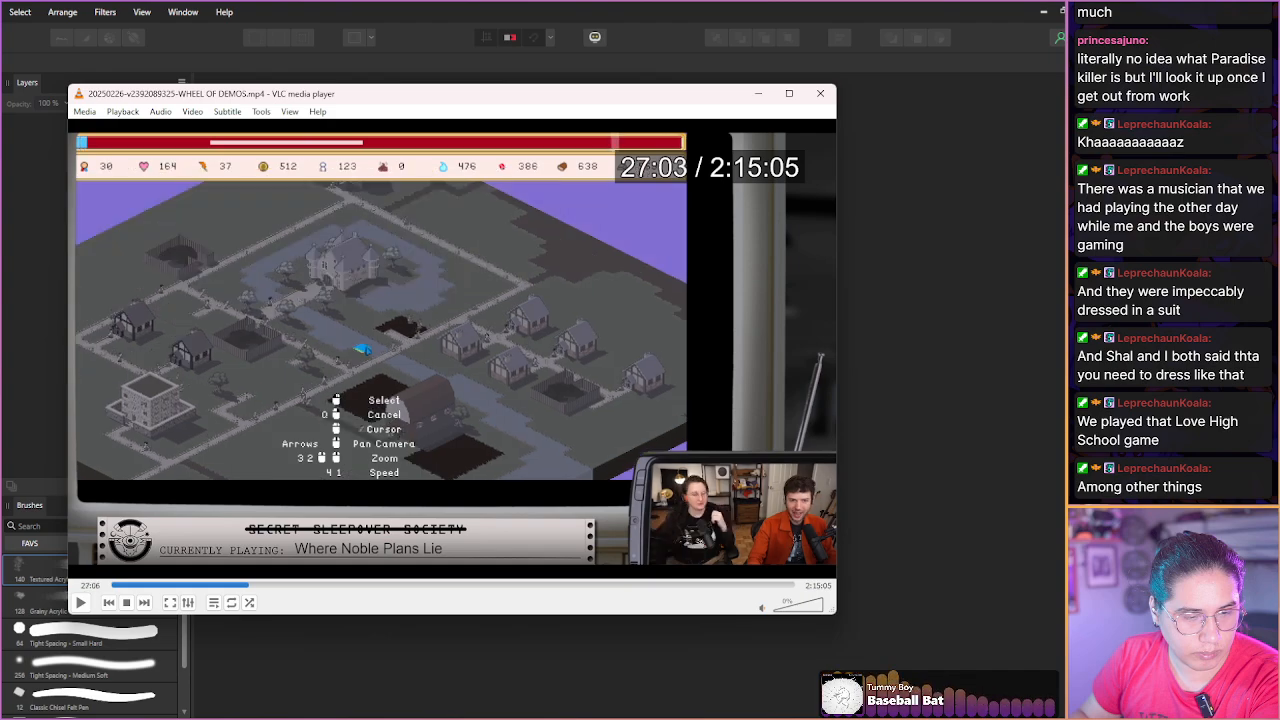
# Skim the greyed village gameplay in three-second jumps up to 28:15, watching the hosts' camera.
pyautogui.hotkey('shift', 'Right')
pyautogui.hotkey('shift', 'Right')
pyautogui.hotkey('shift', 'Right')
pyautogui.hotkey('shift', 'Right')
pyautogui.hotkey('shift', 'Right')
pyautogui.hotkey('shift', 'Right')
pyautogui.hotkey('shift', 'Right')
pyautogui.hotkey('shift', 'Right')
pyautogui.hotkey('shift', 'Right')
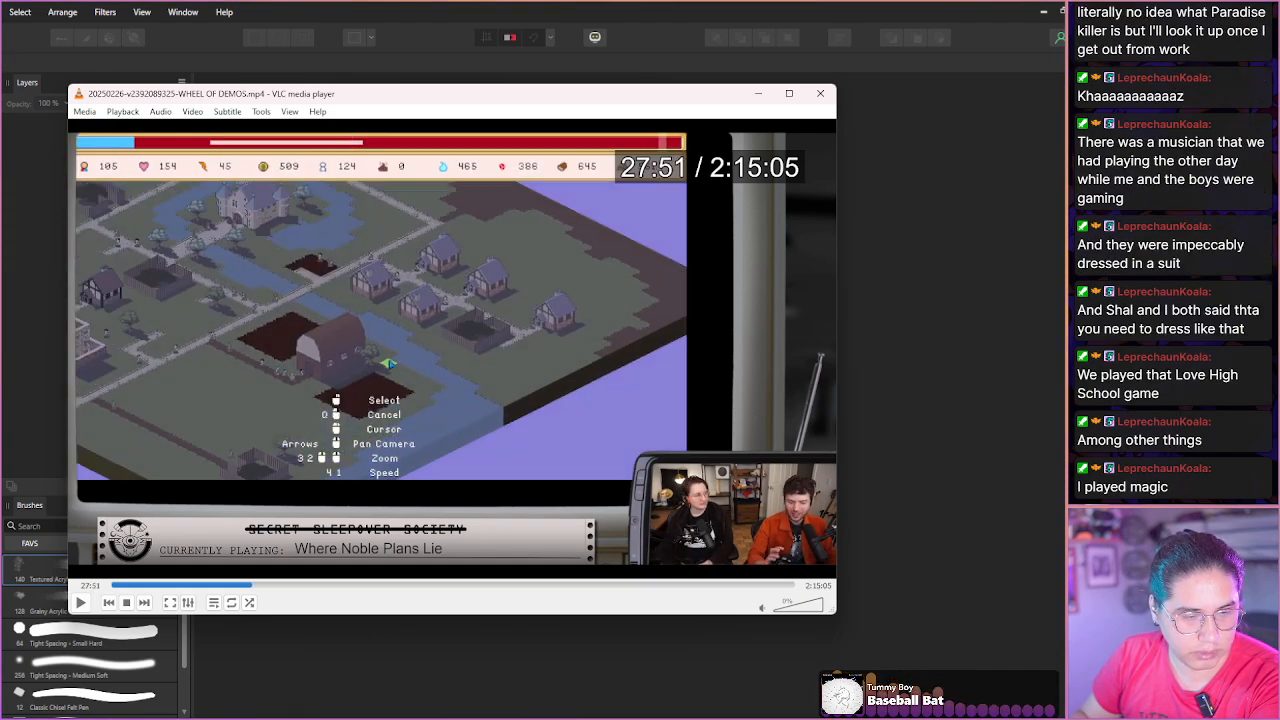
pyautogui.hotkey('shift', 'Right')
pyautogui.hotkey('shift', 'Right')
pyautogui.hotkey('shift', 'Right')
pyautogui.hotkey('shift', 'Right')
pyautogui.hotkey('shift', 'Right')
pyautogui.hotkey('shift', 'Right')
pyautogui.hotkey('shift', 'Right')
pyautogui.hotkey('shift', 'Right')
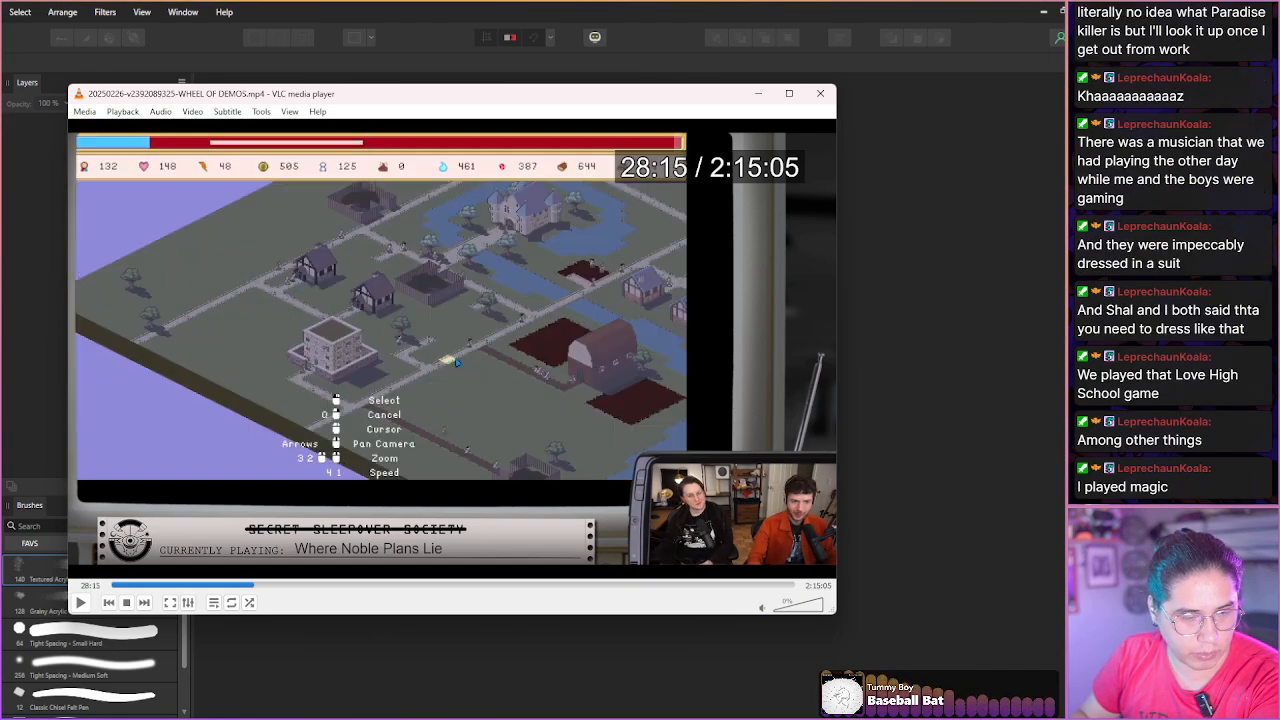
# Skim past the remaining village gameplay to the hosts' full camera view at 29:48.
pyautogui.hotkey('shift', 'Right')
pyautogui.hotkey('shift', 'Right')
pyautogui.hotkey('shift', 'Right')
pyautogui.hotkey('shift', 'Right')
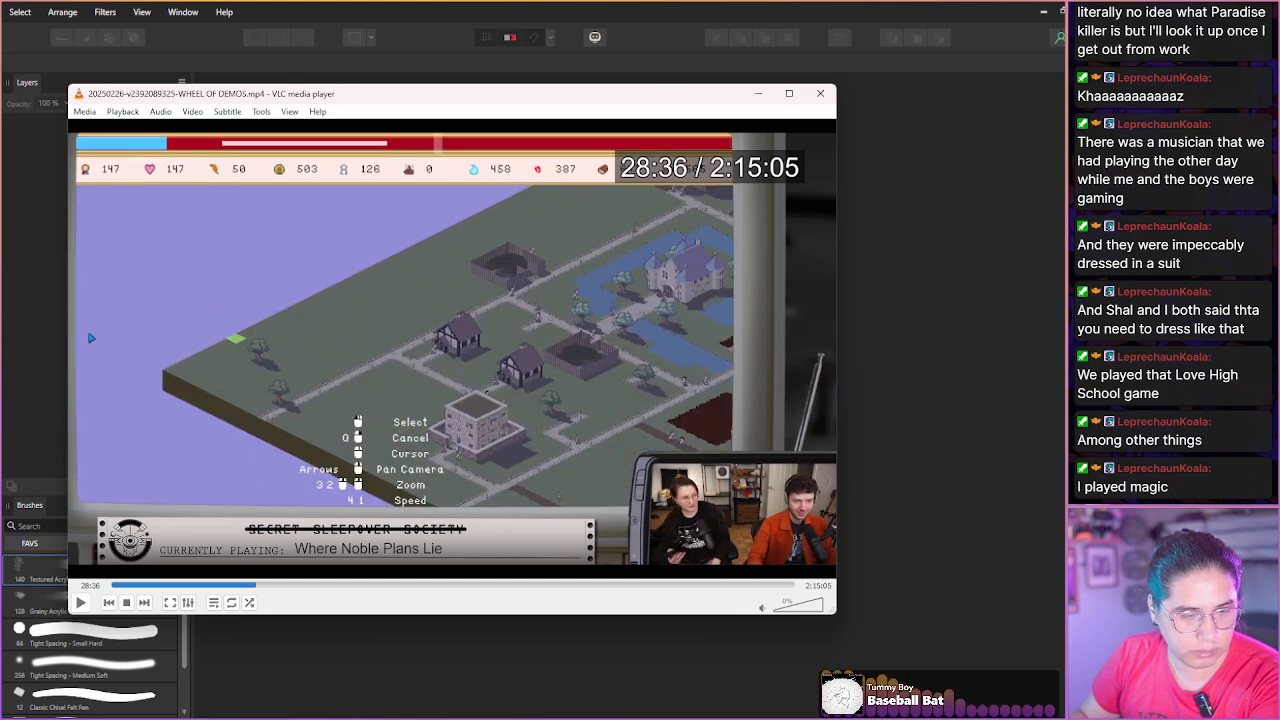
pyautogui.hotkey('shift', 'Right')
pyautogui.hotkey('shift', 'Right')
pyautogui.hotkey('shift', 'Right')
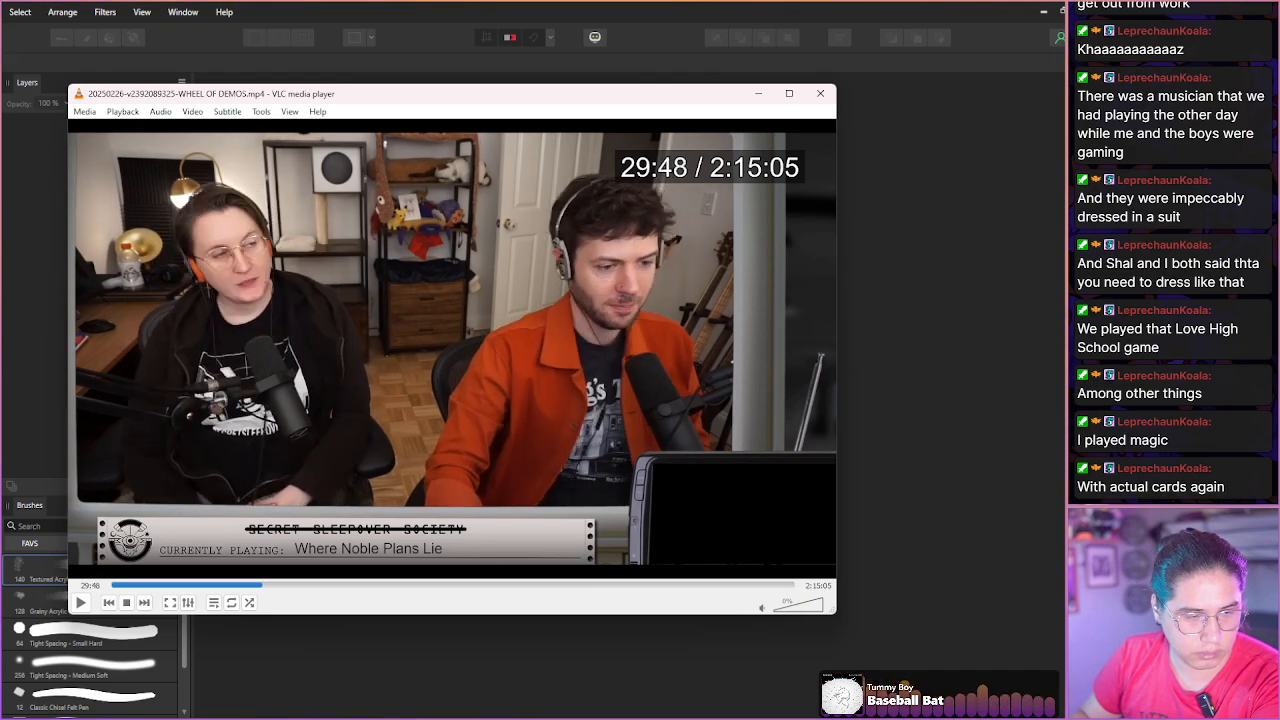
# Skim the full camera segment to 31:00 and save a snapshot of the smiling host beside the empty chair.
pyautogui.hotkey('shift', 'Right')
pyautogui.hotkey('shift', 'Right')
pyautogui.hotkey('shift', 'Right')
pyautogui.hotkey('shift', 'Right')
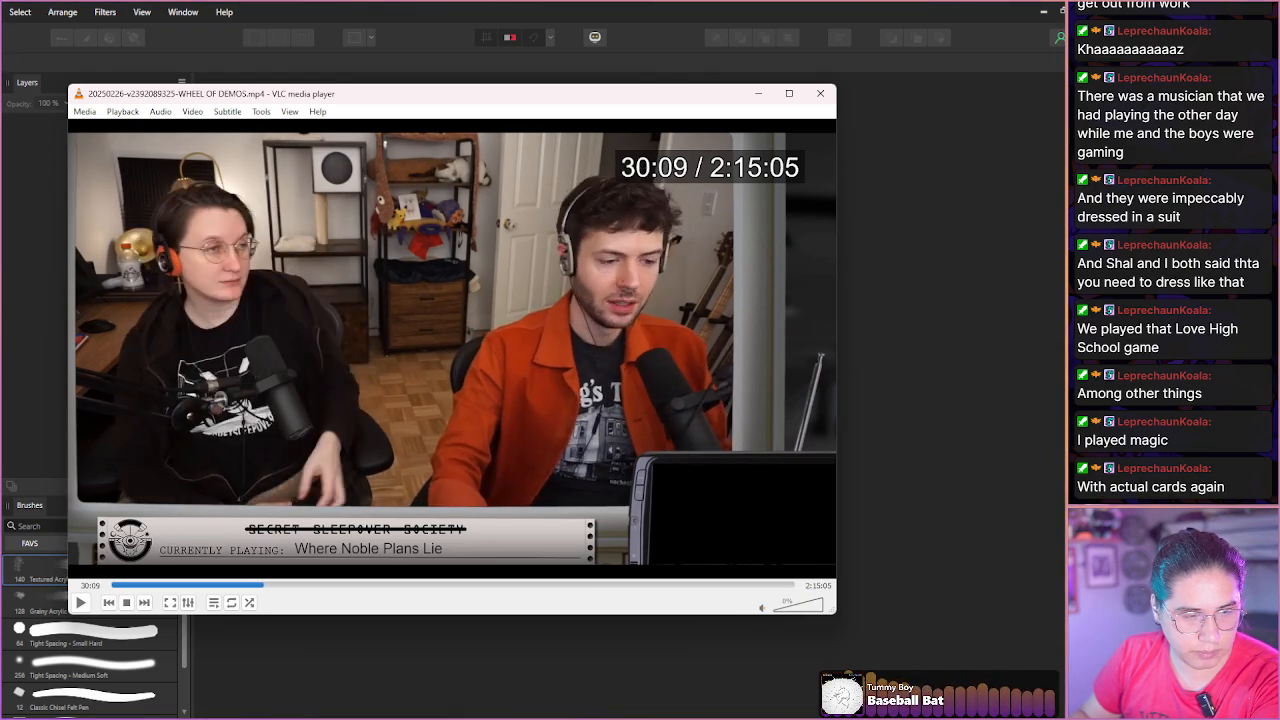
pyautogui.hotkey('shift', 'Right')
pyautogui.hotkey('shift', 'Right')
pyautogui.hotkey('shift', 'Right')
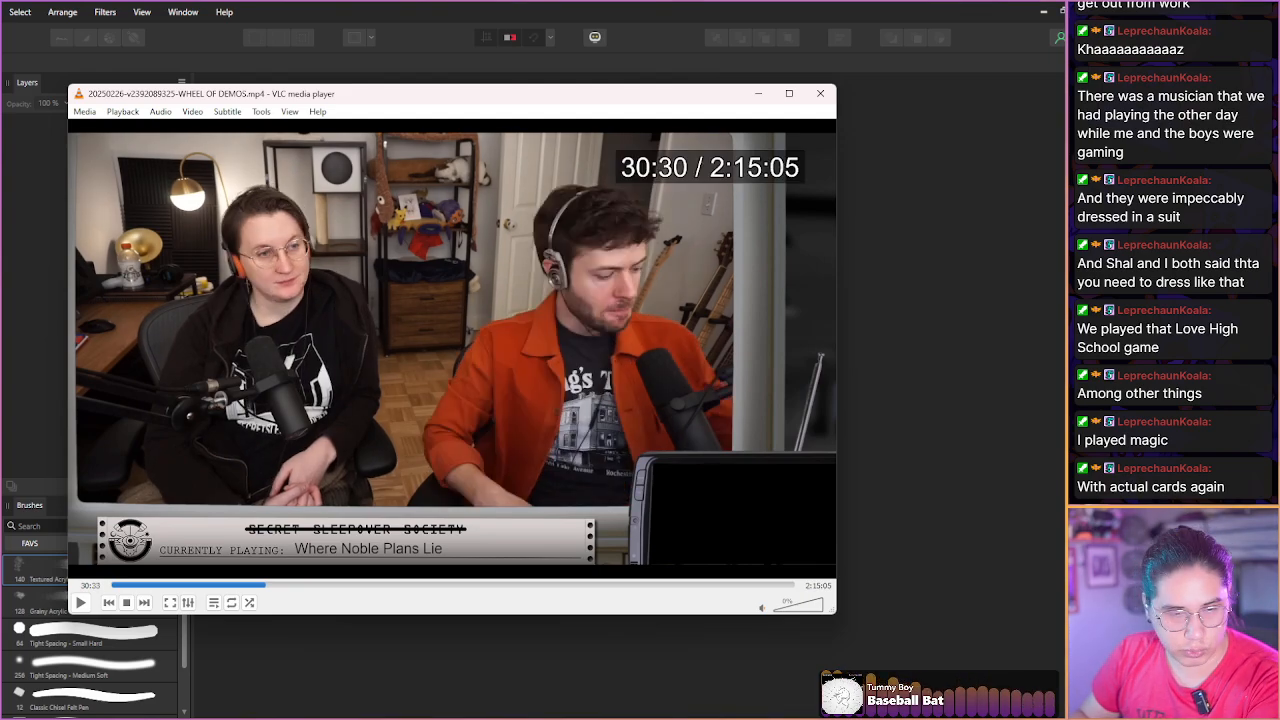
pyautogui.hotkey('shift', 'Right')
pyautogui.hotkey('shift', 'Right')
pyautogui.hotkey('shift', 'Right')
pyautogui.hotkey('shift', 'Right')
pyautogui.hotkey('shift', 'Right')
pyautogui.hotkey('shift', 'Right')
pyautogui.hotkey('shift', 'Right')
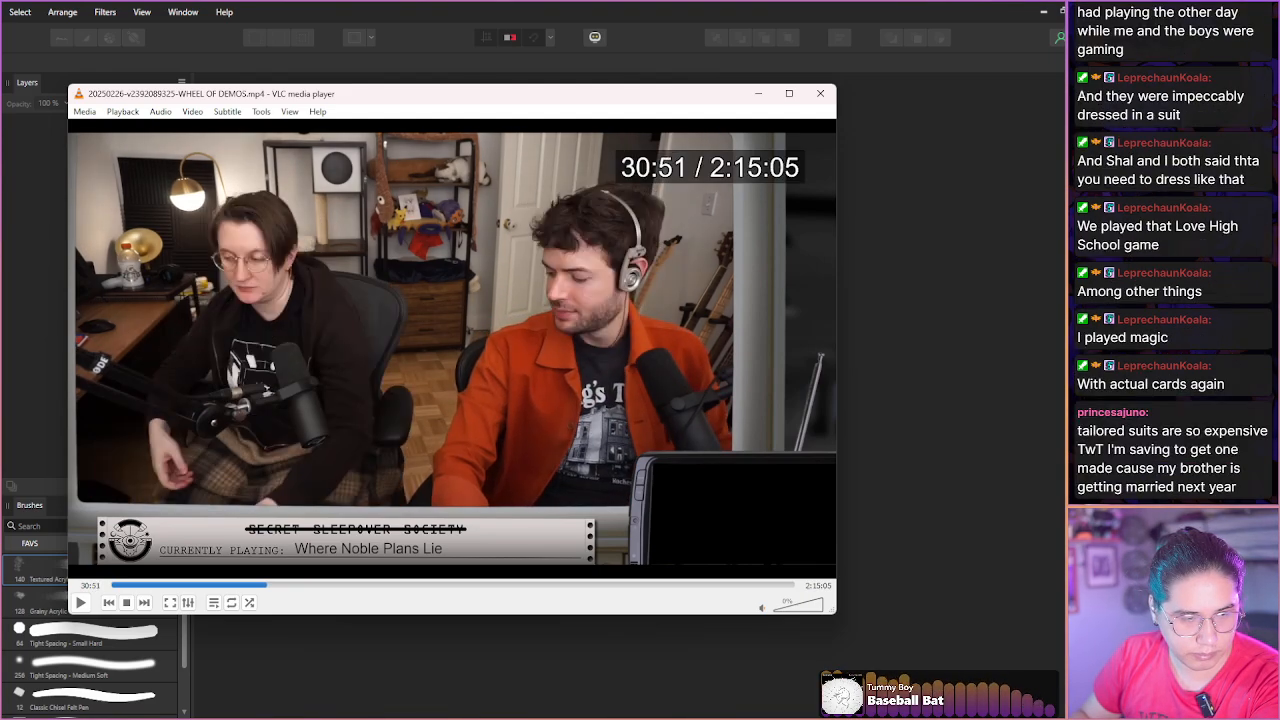
pyautogui.hotkey('shift', 'Right')
pyautogui.hotkey('shift', 'Right')
pyautogui.hotkey('shift', 'Right')
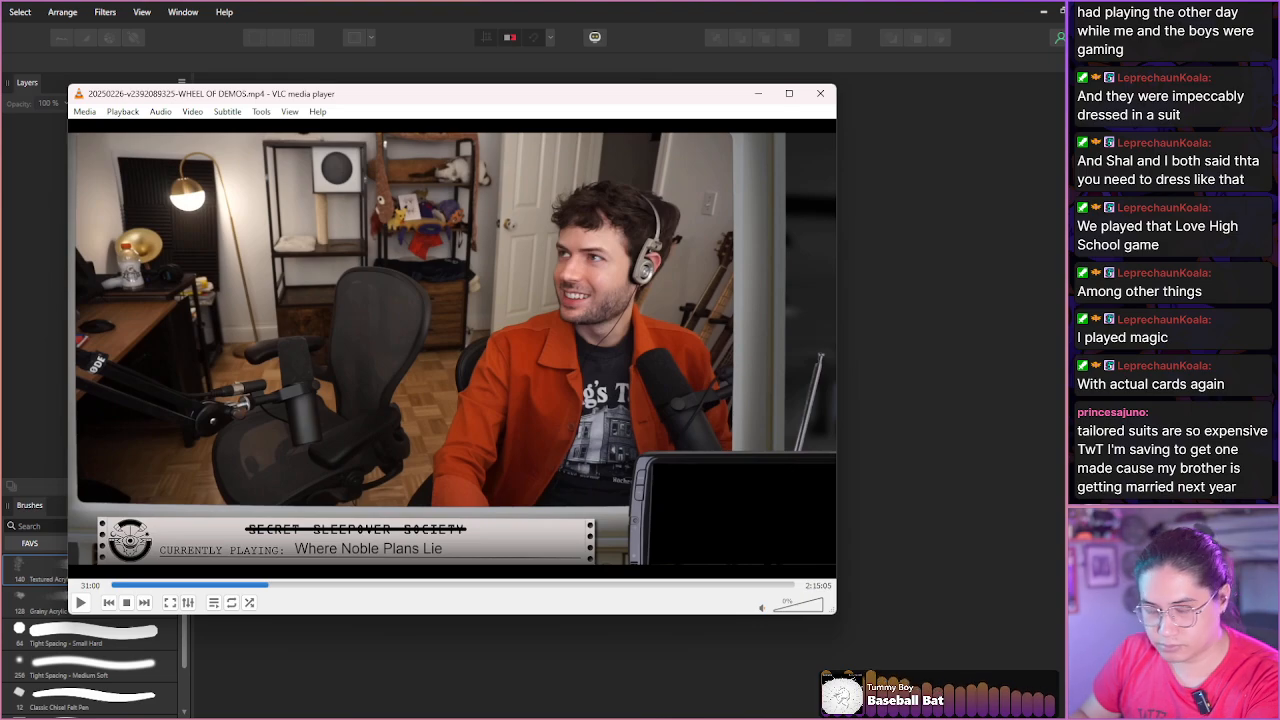
# Skim the full camera segment in three-second jumps to 31:48, where one host stands at the back shelf.
pyautogui.hotkey('shift', 'Right')
pyautogui.hotkey('shift', 'Right')
pyautogui.hotkey('shift', 'Right')
pyautogui.hotkey('shift', 'Right')
pyautogui.hotkey('shift', 'Right')
pyautogui.hotkey('shift', 'Right')
pyautogui.hotkey('shift', 'Right')
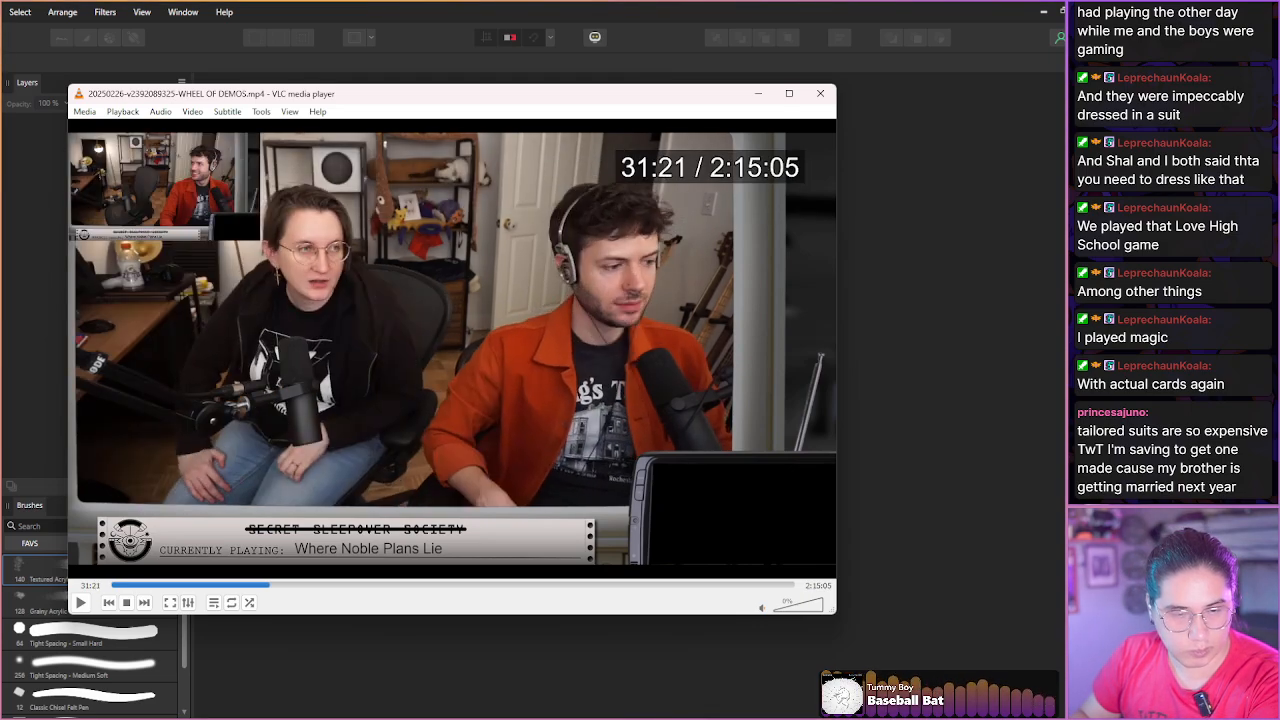
pyautogui.hotkey('shift', 'Right')
pyautogui.hotkey('shift', 'Right')
pyautogui.hotkey('shift', 'Right')
pyautogui.hotkey('shift', 'Right')
pyautogui.hotkey('shift', 'Right')
pyautogui.hotkey('shift', 'Right')
pyautogui.hotkey('shift', 'Right')
pyautogui.hotkey('shift', 'Right')
pyautogui.hotkey('shift', 'Right')
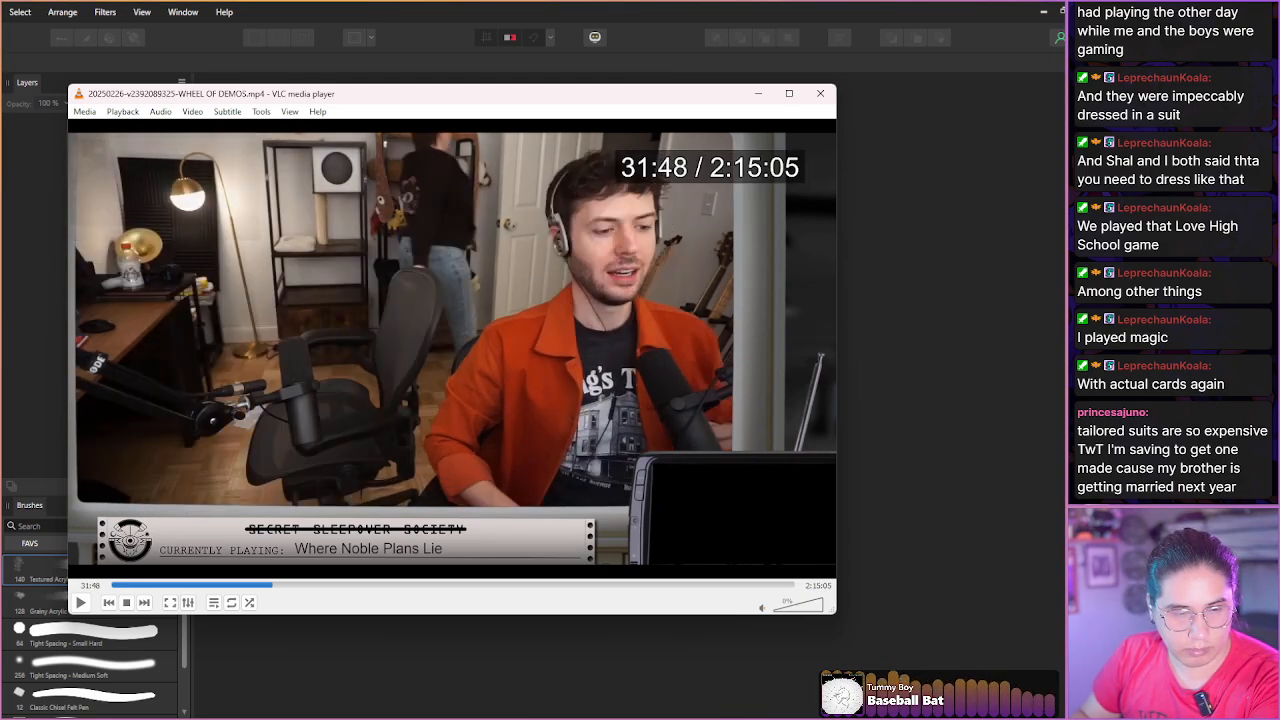
# Skim in three-second jumps through the seated host's solo talk up to 32:21, looking for expressive frames.
pyautogui.hotkey('shift', 'Right')
pyautogui.hotkey('shift', 'Right')
pyautogui.hotkey('shift', 'Right')
pyautogui.hotkey('shift', 'Right')
pyautogui.hotkey('shift', 'Right')
pyautogui.hotkey('shift', 'Right')
pyautogui.hotkey('shift', 'Right')
pyautogui.hotkey('shift', 'Right')
pyautogui.hotkey('shift', 'Right')
pyautogui.hotkey('shift', 'Right')
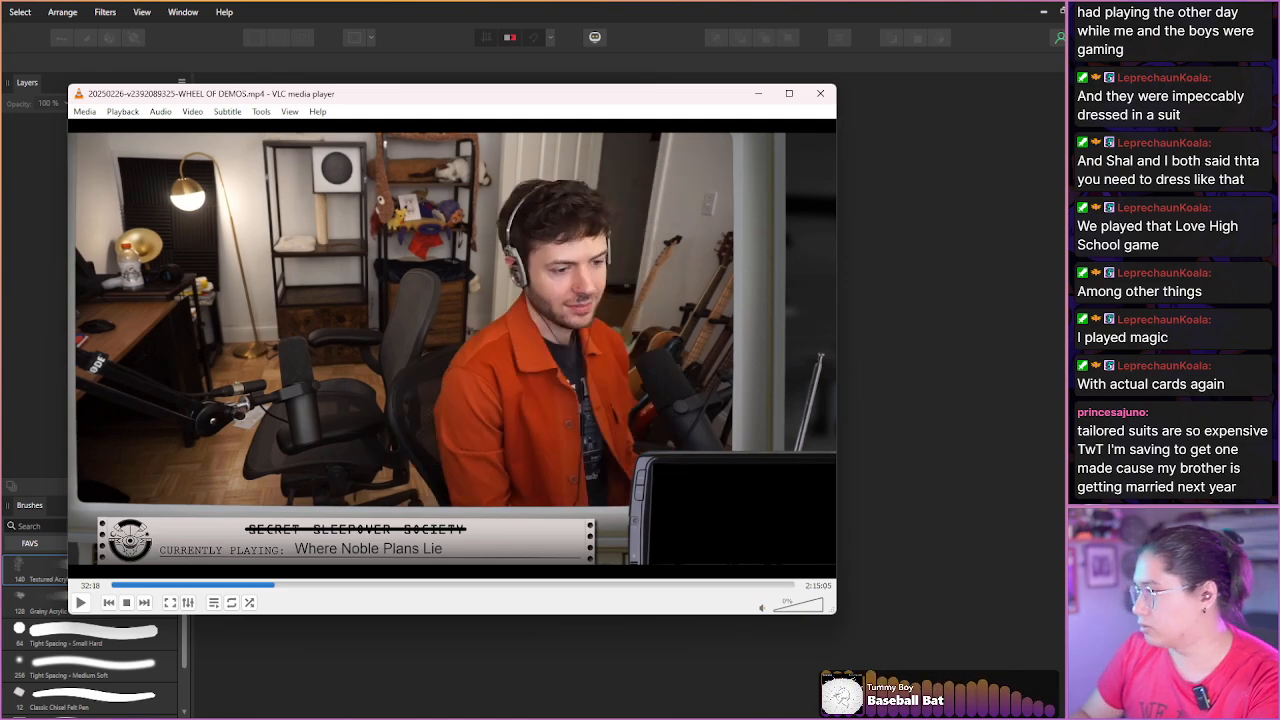
pyautogui.hotkey('shift', 'Right')
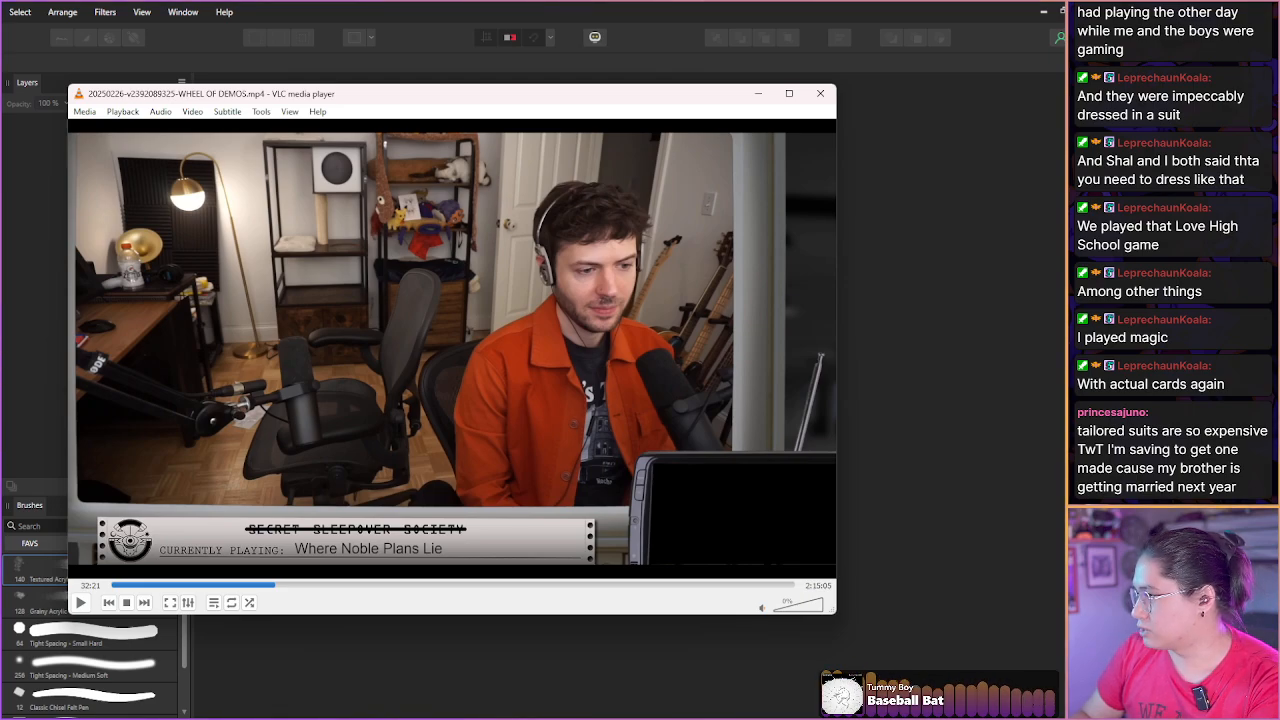
# Skim from the solo host shot to both hosts seated again at 32:45.
pyautogui.hotkey('shift', 'Right')
pyautogui.hotkey('shift', 'Right')
pyautogui.hotkey('shift', 'Right')
pyautogui.hotkey('shift', 'Right')
pyautogui.hotkey('shift', 'Right')
pyautogui.hotkey('shift', 'Right')
pyautogui.hotkey('shift', 'Right')
pyautogui.hotkey('shift', 'Right')
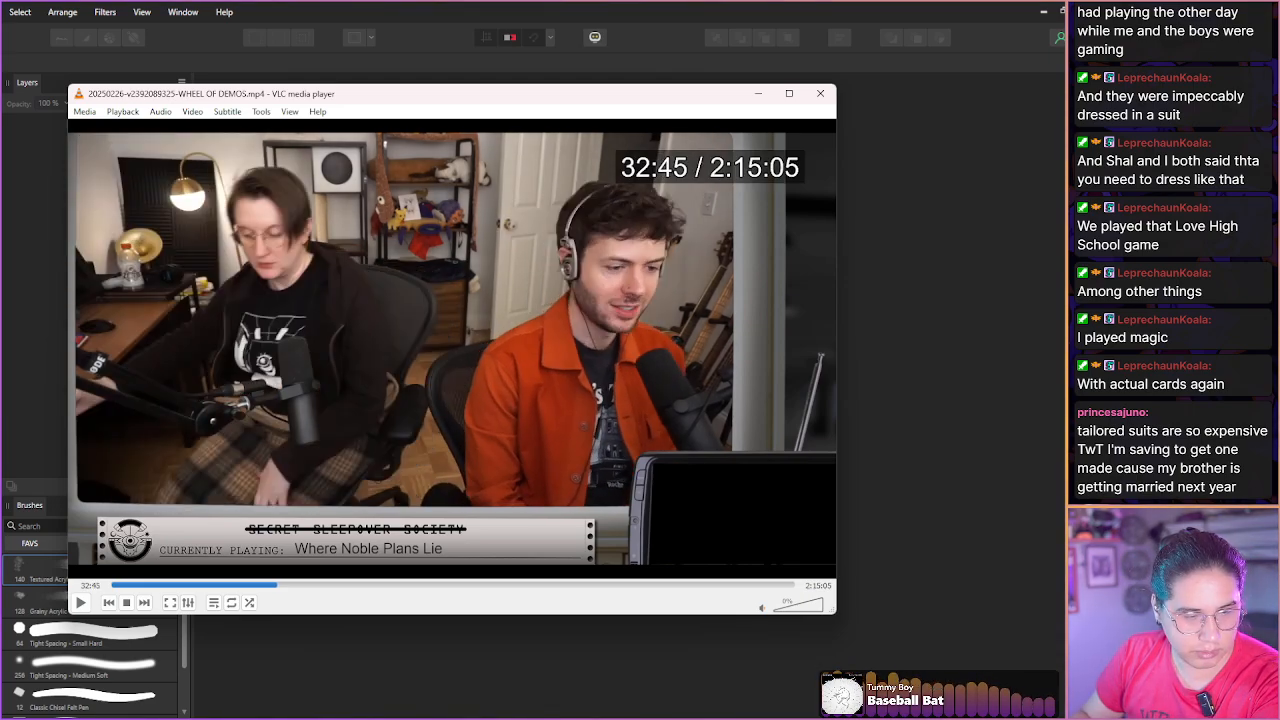
# Skim the full camera shot of both seated hosts in three-second jumps from 32:45 to 33:21.
pyautogui.hotkey('shift', 'Right')
pyautogui.hotkey('shift', 'Right')
pyautogui.hotkey('shift', 'Right')
pyautogui.hotkey('shift', 'Right')
pyautogui.hotkey('shift', 'Right')
pyautogui.hotkey('shift', 'Right')
pyautogui.hotkey('shift', 'Right')
pyautogui.hotkey('shift', 'Right')
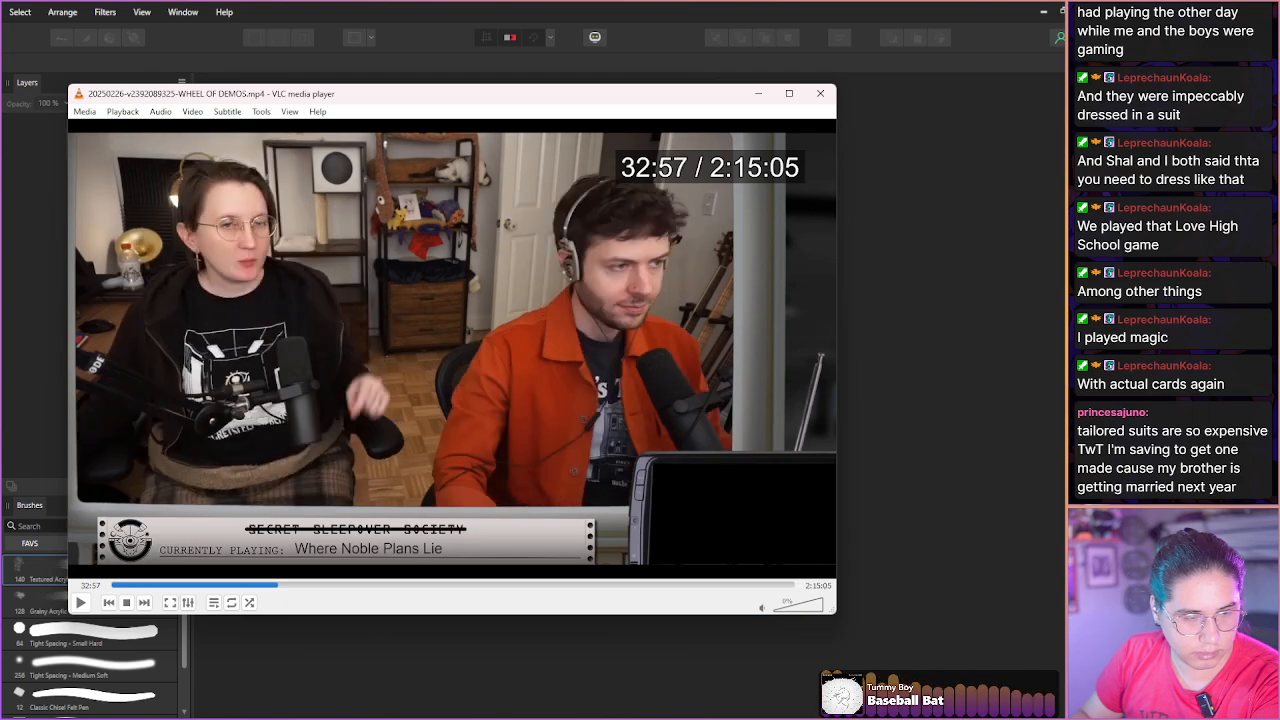
pyautogui.hotkey('shift', 'Right')
pyautogui.hotkey('shift', 'Right')
pyautogui.hotkey('shift', 'Right')
pyautogui.hotkey('shift', 'Right')
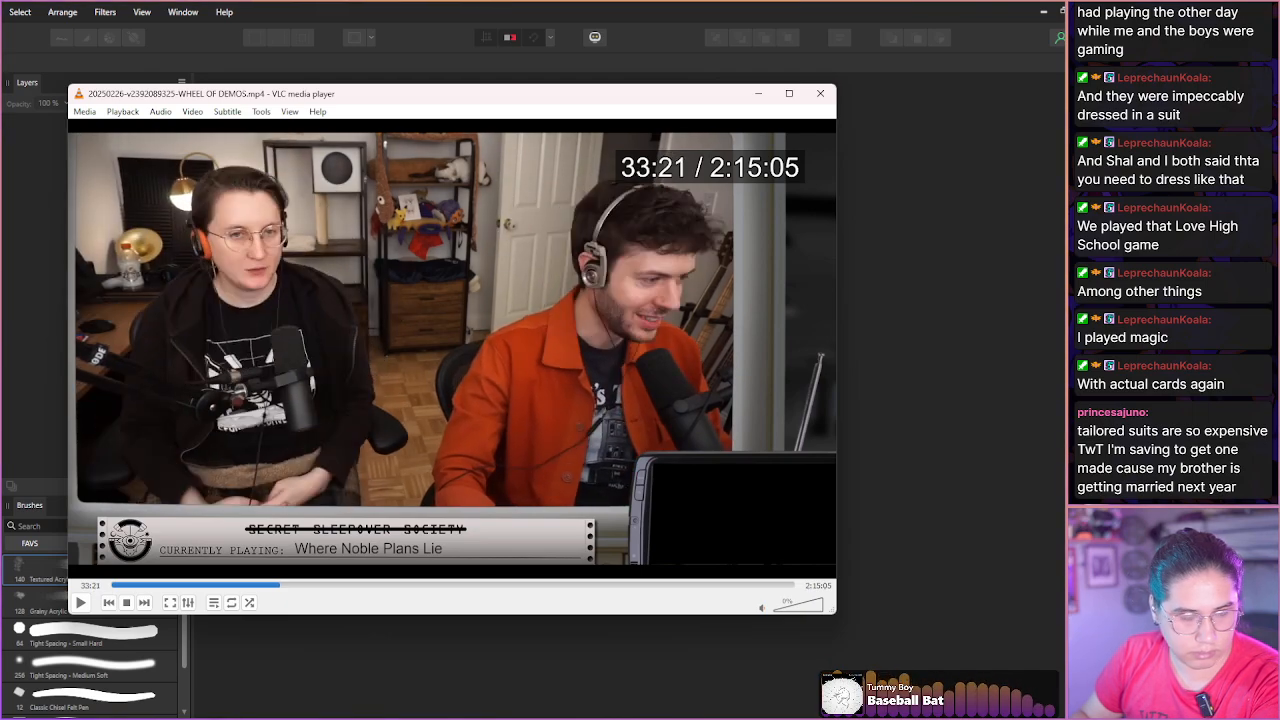
# Skim on in three-second jumps to 33:39, where the full camera shot gives way to the small host inset.
pyautogui.hotkey('shift', 'Right')
pyautogui.hotkey('shift', 'Right')
pyautogui.hotkey('shift', 'Right')
pyautogui.hotkey('shift', 'Right')
pyautogui.hotkey('shift', 'Right')
pyautogui.hotkey('shift', 'Right')
pyautogui.hotkey('shift', 'Right')
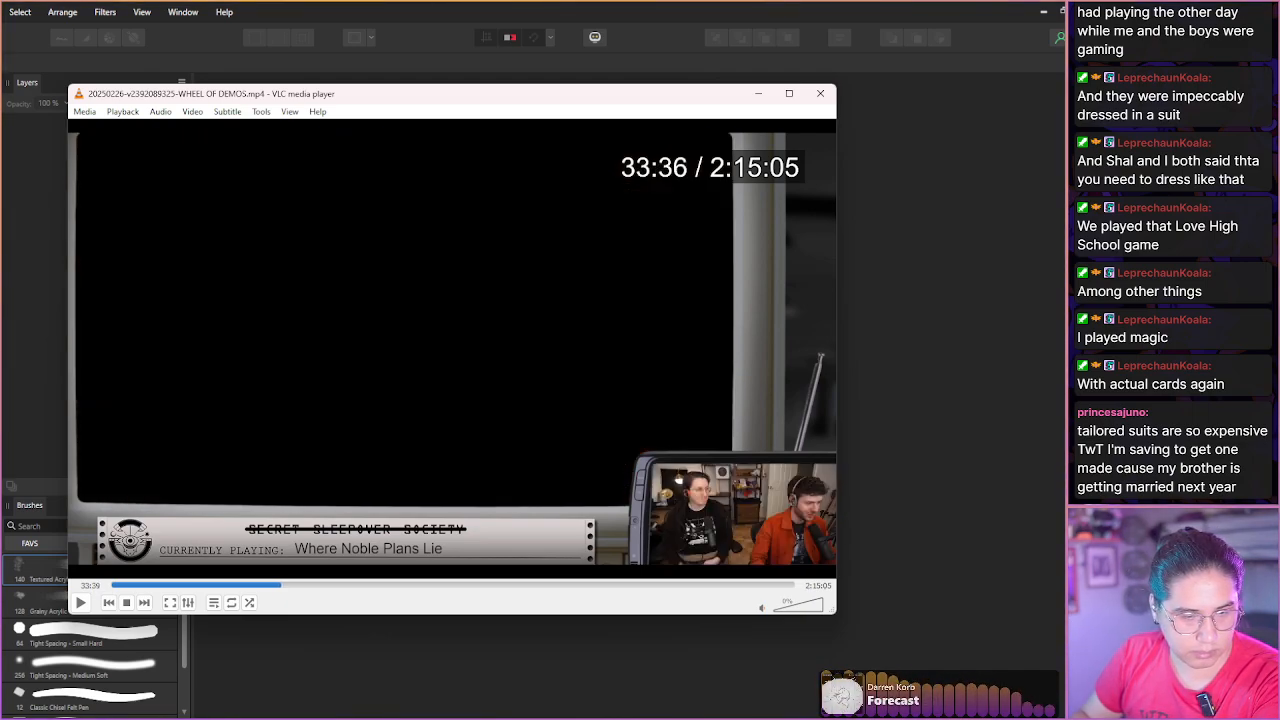
# Skim in three-second jumps to the spinning wheel of demo titles at 34:00.
pyautogui.hotkey('shift', 'Right')
pyautogui.hotkey('shift', 'Right')
pyautogui.hotkey('shift', 'Right')
pyautogui.hotkey('shift', 'Right')
pyautogui.hotkey('shift', 'Right')
pyautogui.hotkey('shift', 'Right')
pyautogui.hotkey('shift', 'Right')
pyautogui.hotkey('shift', 'Right')
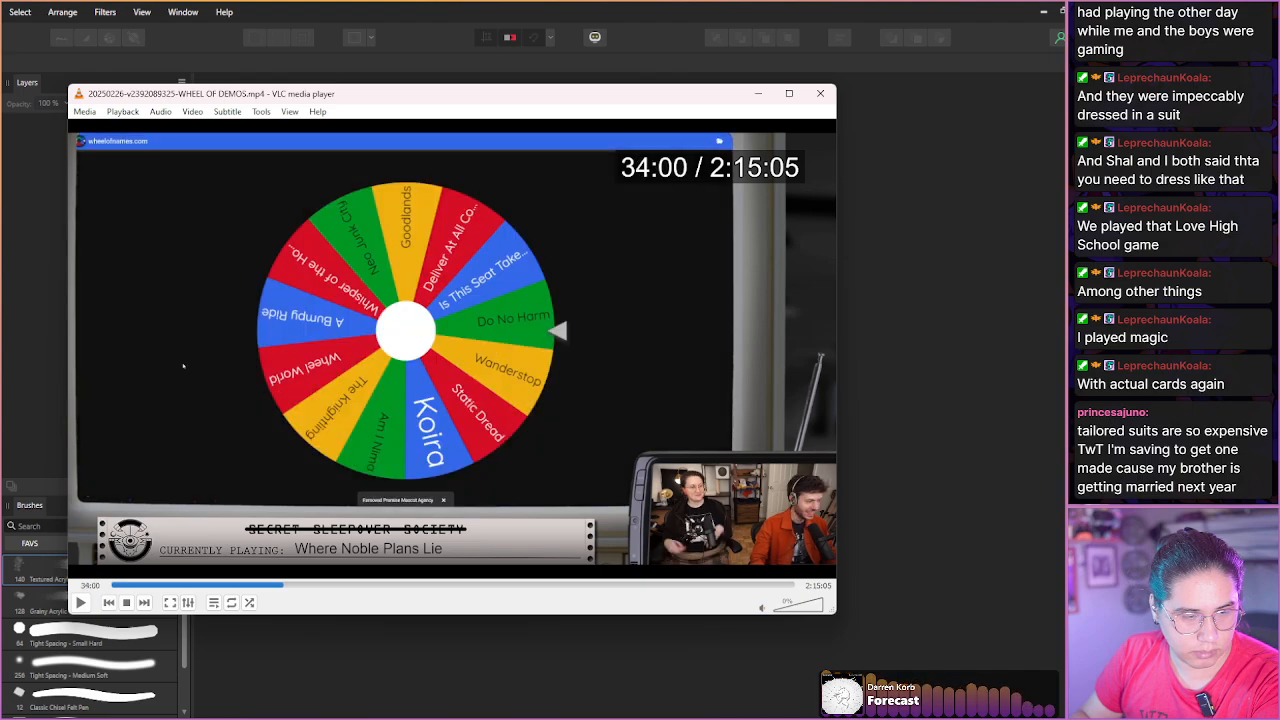
# Skim in three-second jumps from the wheel to the black game screen at 34:24, watching the hosts' inset camera.
pyautogui.hotkey('shift', 'Right')
pyautogui.hotkey('shift', 'Right')
pyautogui.hotkey('shift', 'Right')
pyautogui.hotkey('shift', 'Right')
pyautogui.hotkey('shift', 'Right')
pyautogui.hotkey('shift', 'Right')
pyautogui.hotkey('shift', 'Right')
pyautogui.hotkey('shift', 'Right')
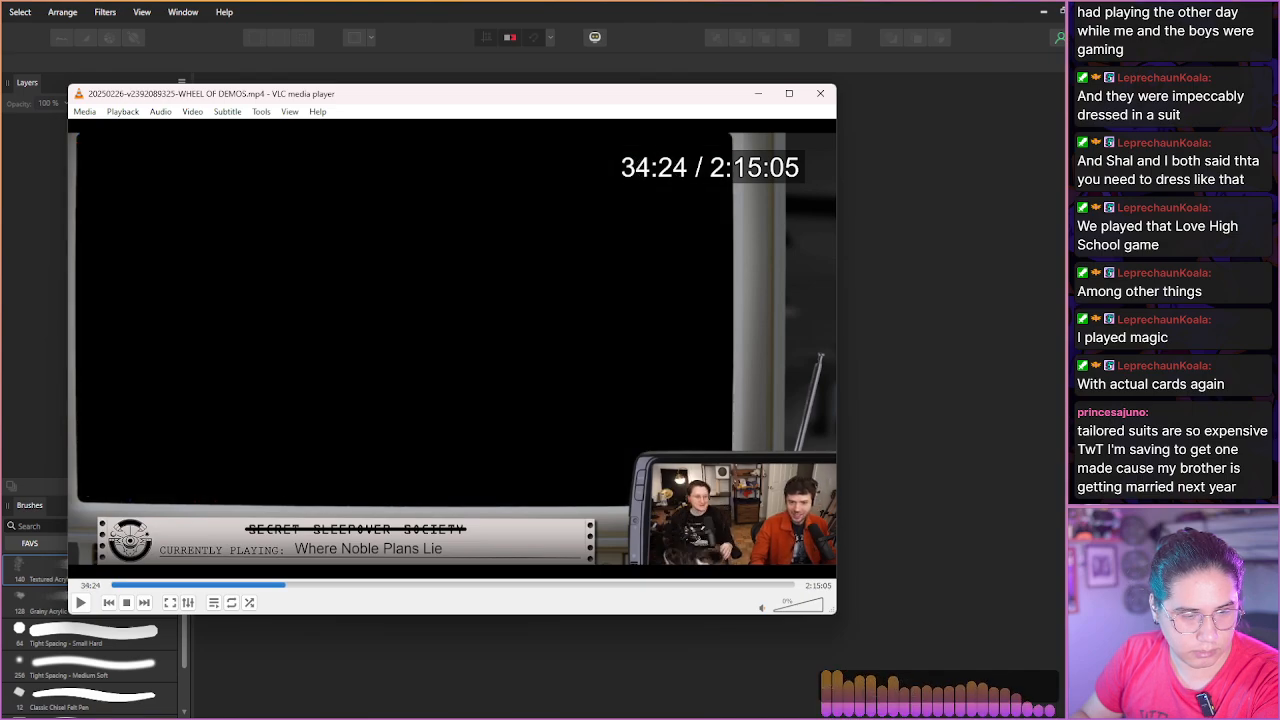
# Skim the black game screen section in three-second jumps to 35:15, where the banner names Promise Mascot Agency.
pyautogui.hotkey('shift', 'Right')
pyautogui.hotkey('shift', 'Right')
pyautogui.hotkey('shift', 'Right')
pyautogui.hotkey('shift', 'Right')
pyautogui.hotkey('shift', 'Right')
pyautogui.hotkey('shift', 'Right')
pyautogui.hotkey('shift', 'Right')
pyautogui.hotkey('shift', 'Right')
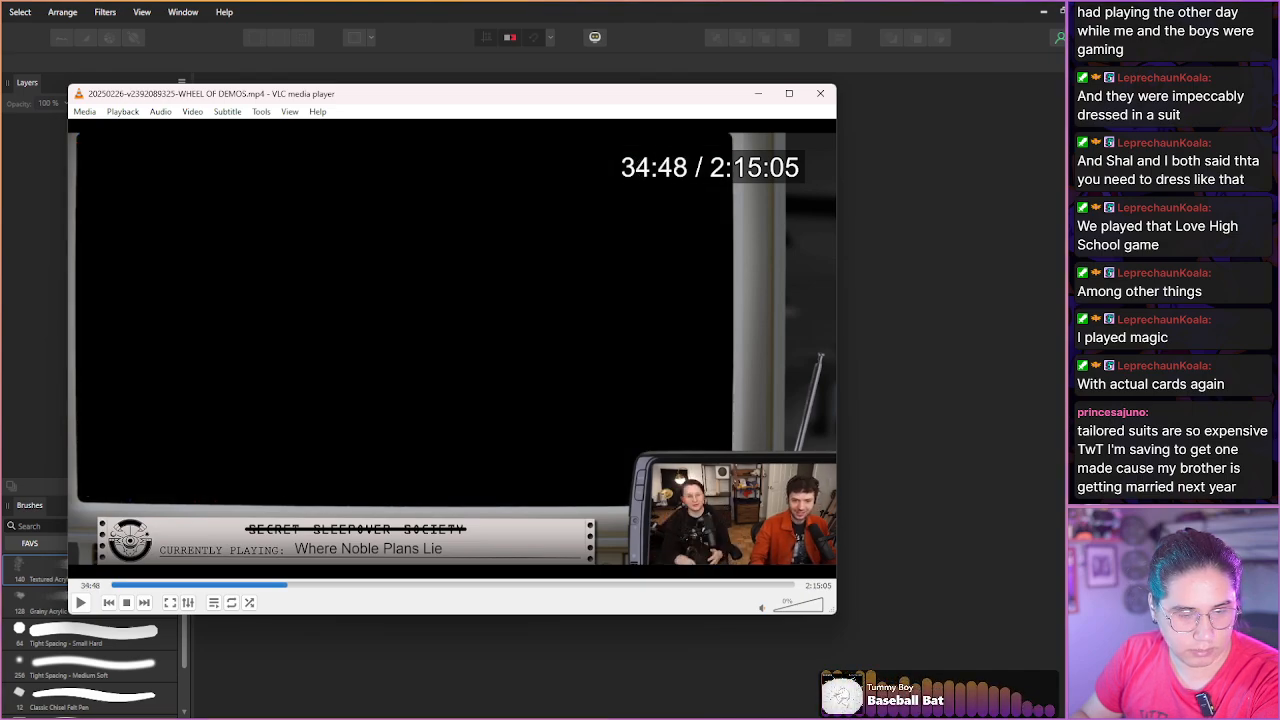
pyautogui.hotkey('shift', 'Right')
pyautogui.hotkey('shift', 'Right')
pyautogui.hotkey('shift', 'Right')
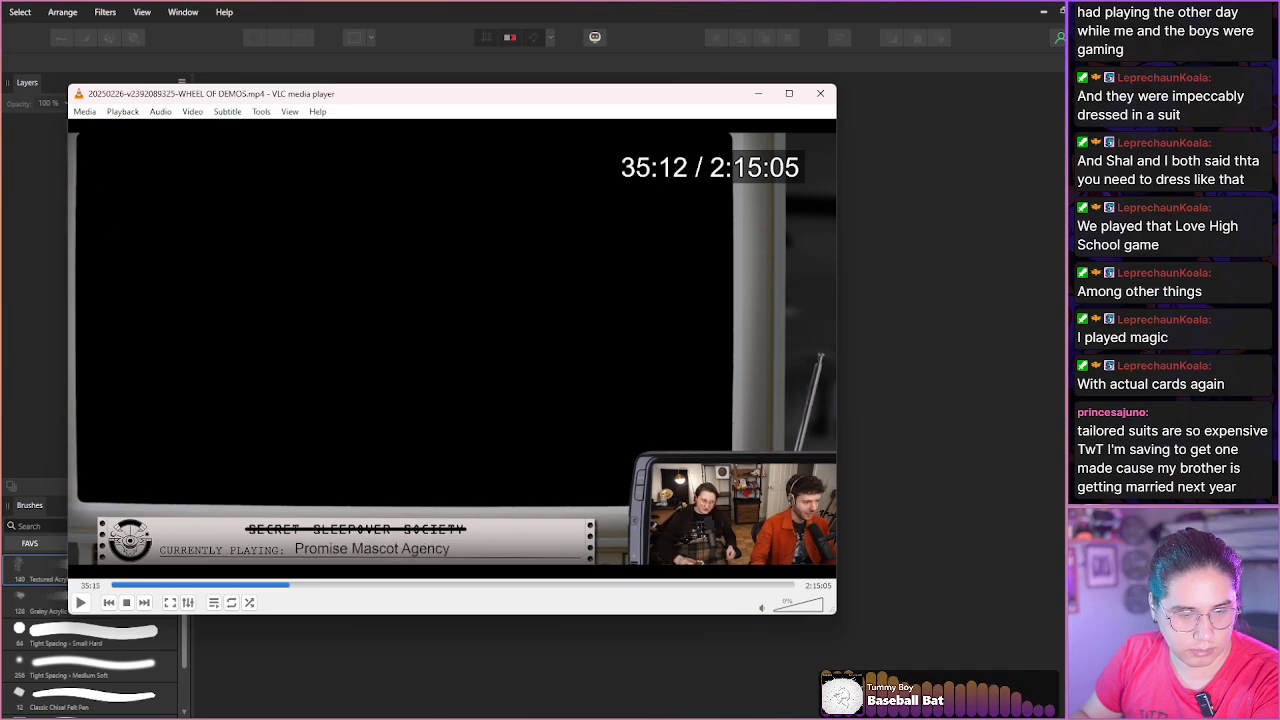
# Skim past the Vintage Colour Processing prompt to the Promise Mascot Agency main menu at 35:48.
pyautogui.hotkey('shift', 'Right')
pyautogui.hotkey('shift', 'Right')
pyautogui.hotkey('shift', 'Right')
pyautogui.hotkey('shift', 'Right')
pyautogui.hotkey('shift', 'Right')
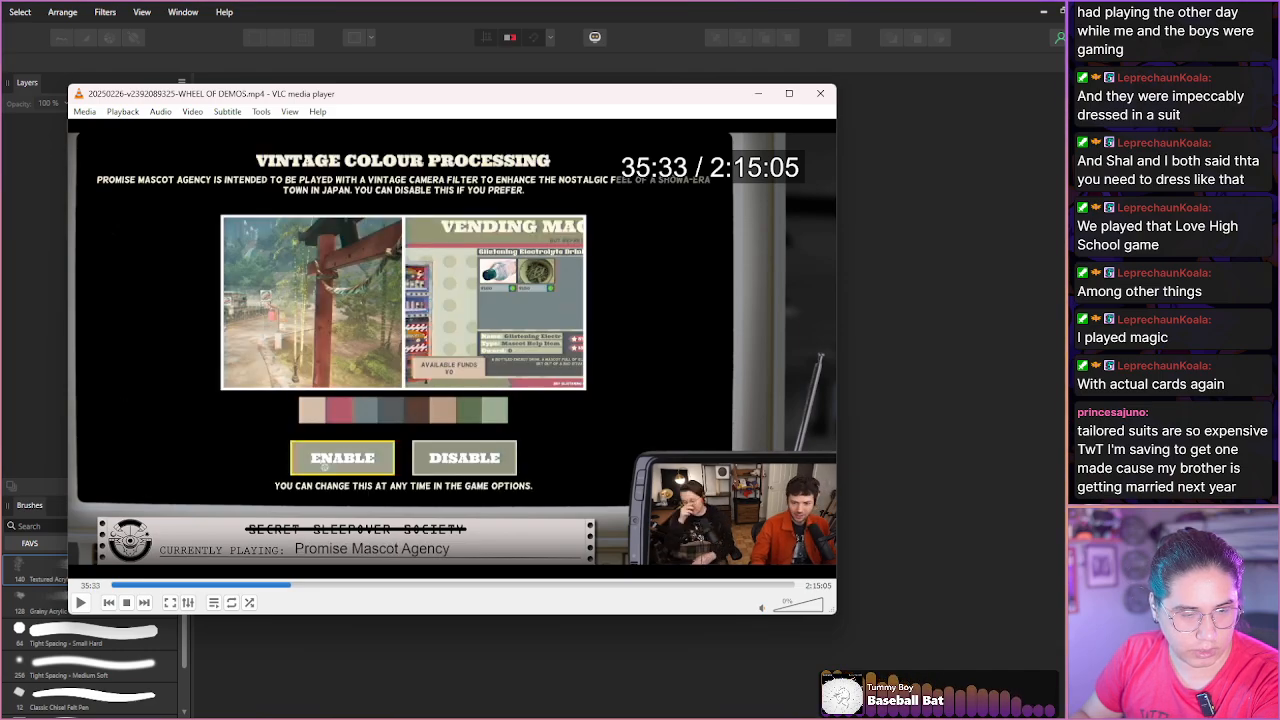
pyautogui.hotkey('shift', 'Right')
pyautogui.hotkey('shift', 'Right')
pyautogui.hotkey('shift', 'Right')
pyautogui.hotkey('shift', 'Right')
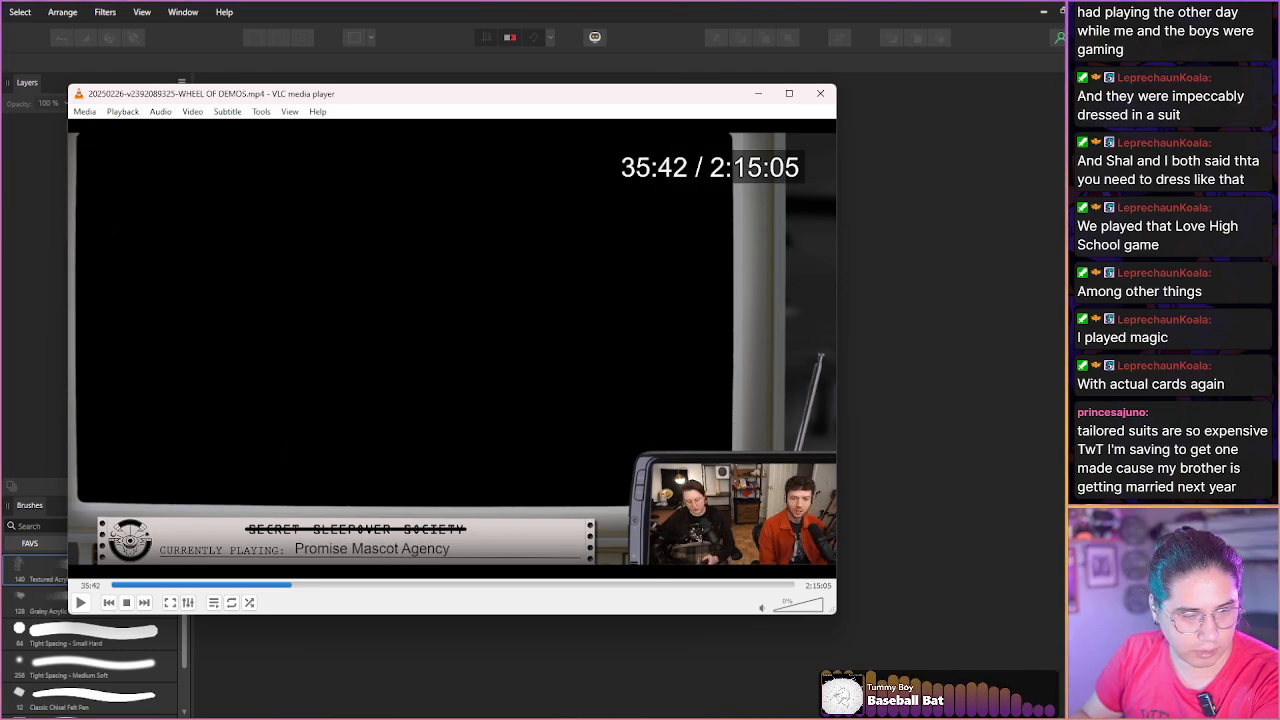
pyautogui.hotkey('shift', 'Right')
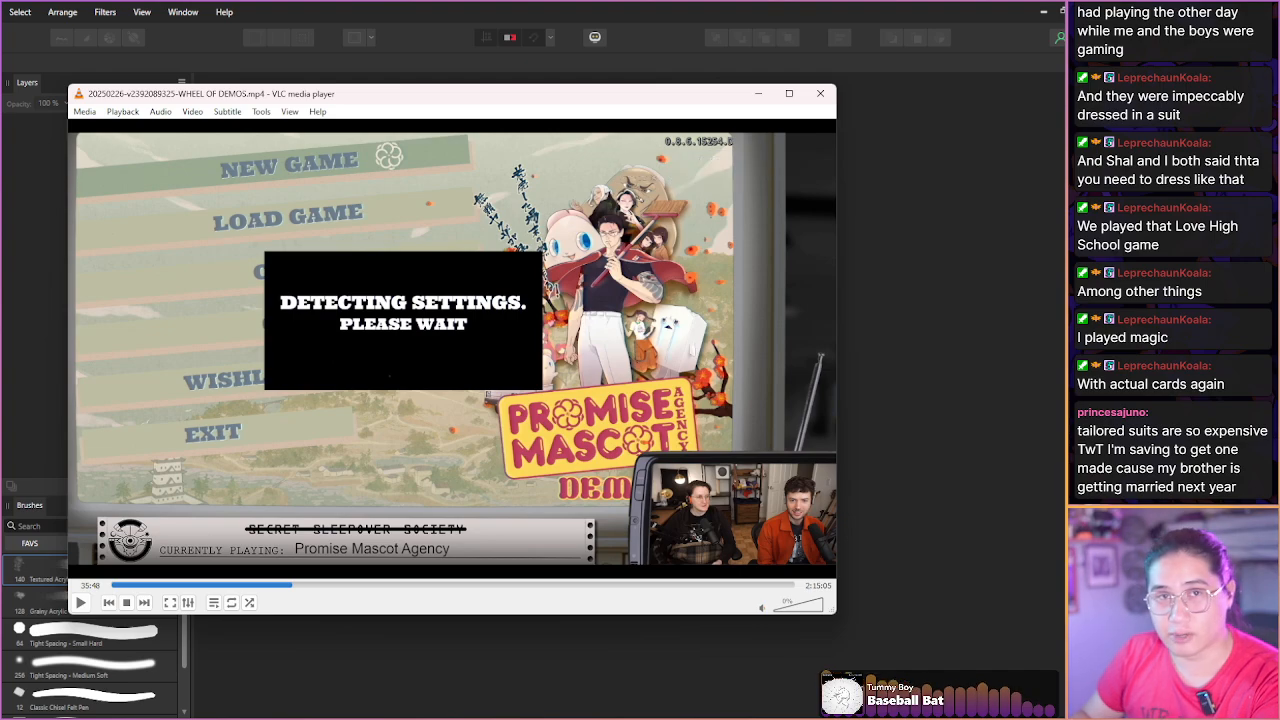
# Skim in three-second jumps from the game's main menu to its Accessibility settings at 36:00.
pyautogui.hotkey('shift', 'Right')
pyautogui.hotkey('shift', 'Right')
pyautogui.hotkey('shift', 'Right')
pyautogui.hotkey('shift', 'Right')
pyautogui.hotkey('shift', 'Right')
pyautogui.hotkey('shift', 'Right')
pyautogui.hotkey('shift', 'Right')
pyautogui.hotkey('shift', 'Right')
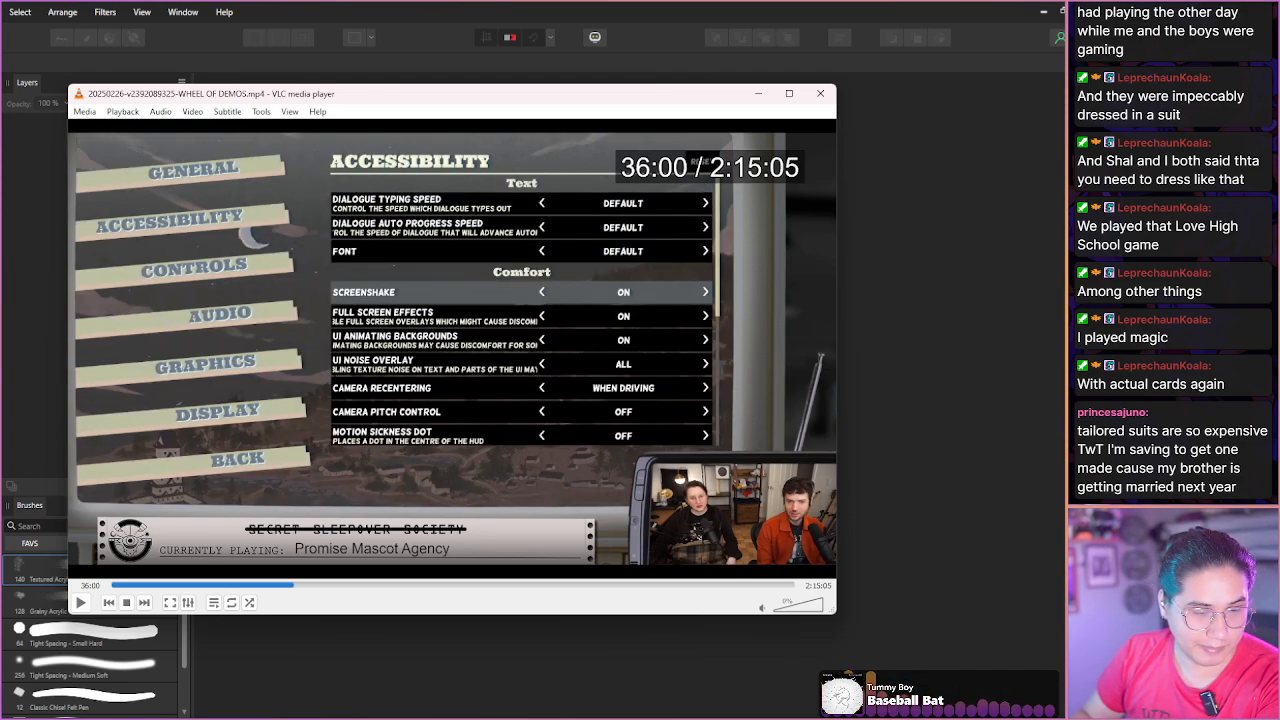
# Skim through the game's settings pages in three-second jumps to the Display options at 36:24.
pyautogui.hotkey('shift', 'Right')
pyautogui.hotkey('shift', 'Right')
pyautogui.hotkey('shift', 'Right')
pyautogui.hotkey('shift', 'Right')
pyautogui.hotkey('shift', 'Right')
pyautogui.hotkey('shift', 'Right')
pyautogui.hotkey('shift', 'Right')
pyautogui.hotkey('shift', 'Right')
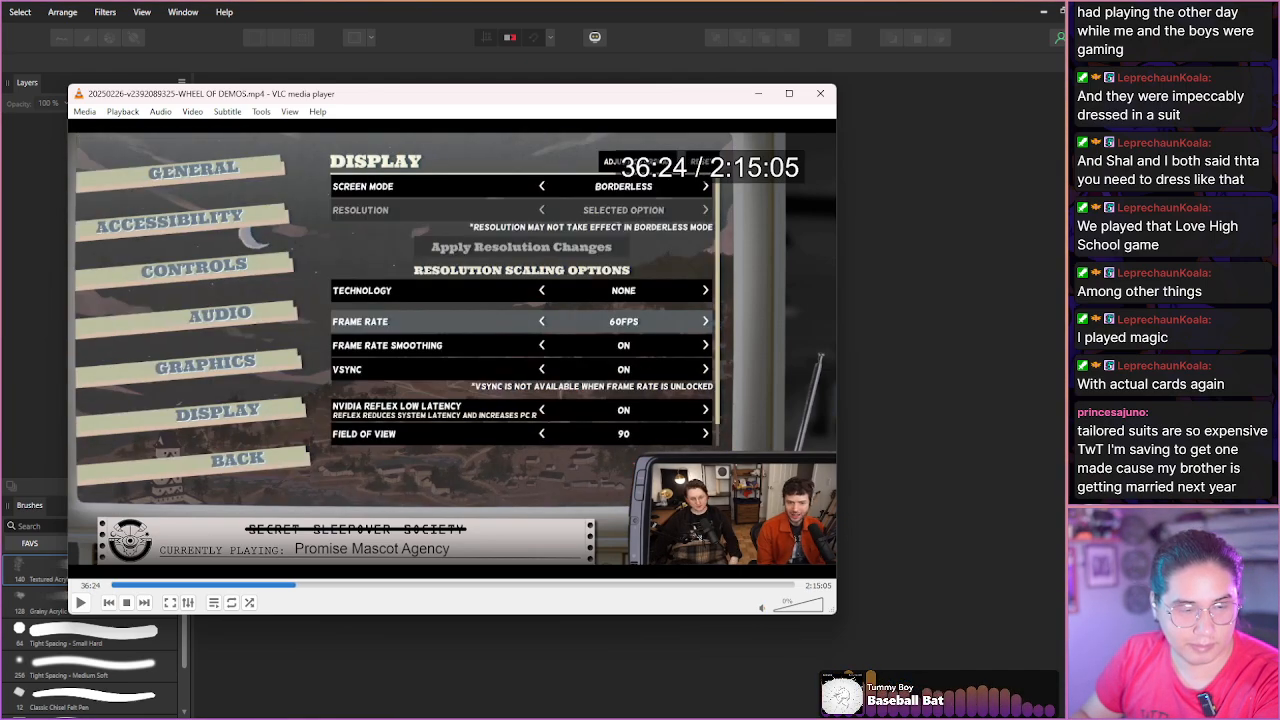
# Skim from the Display options to the demo's welcome message at 36:45.
pyautogui.hotkey('shift', 'Right')
pyautogui.hotkey('shift', 'Right')
pyautogui.hotkey('shift', 'Right')
pyautogui.hotkey('shift', 'Right')
pyautogui.hotkey('shift', 'Right')
pyautogui.hotkey('shift', 'Right')
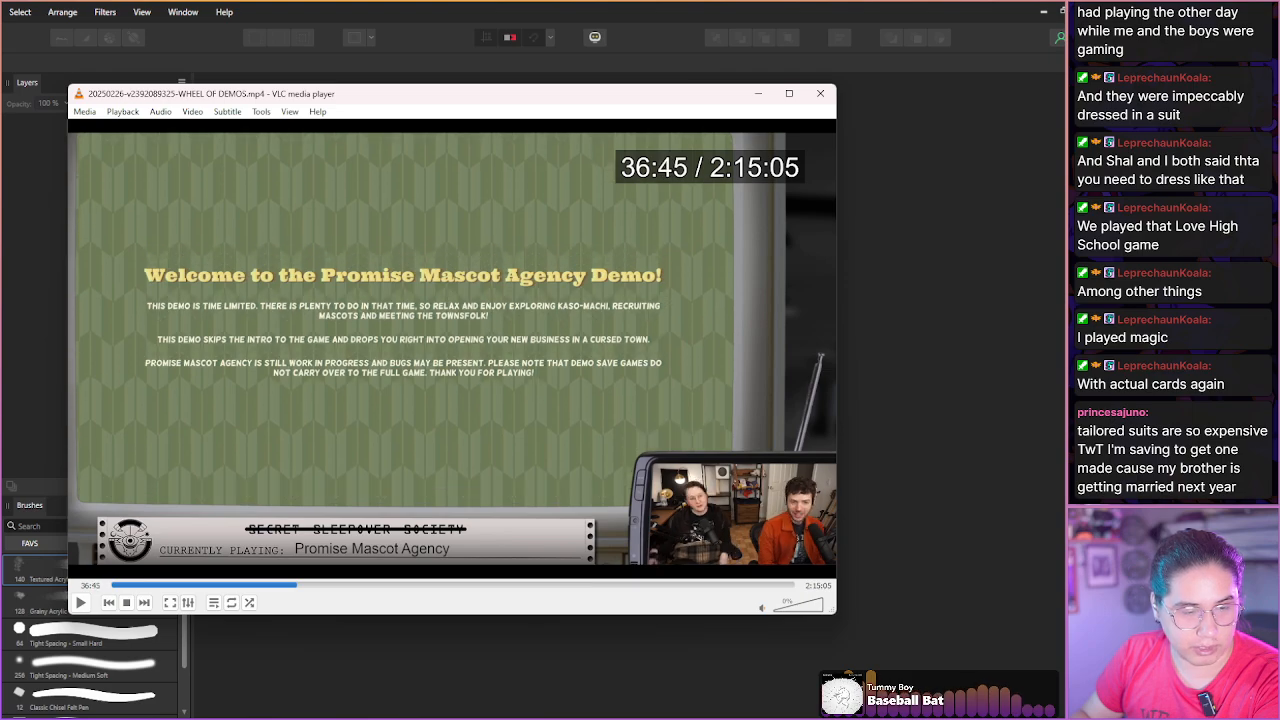
# Skim from the demo's welcome message through the mascot introduction page up to 37:18.
pyautogui.hotkey('shift', 'Right')
pyautogui.hotkey('shift', 'Right')
pyautogui.hotkey('shift', 'Right')
pyautogui.hotkey('shift', 'Right')
pyautogui.hotkey('shift', 'Right')
pyautogui.hotkey('shift', 'Right')
pyautogui.hotkey('shift', 'Right')
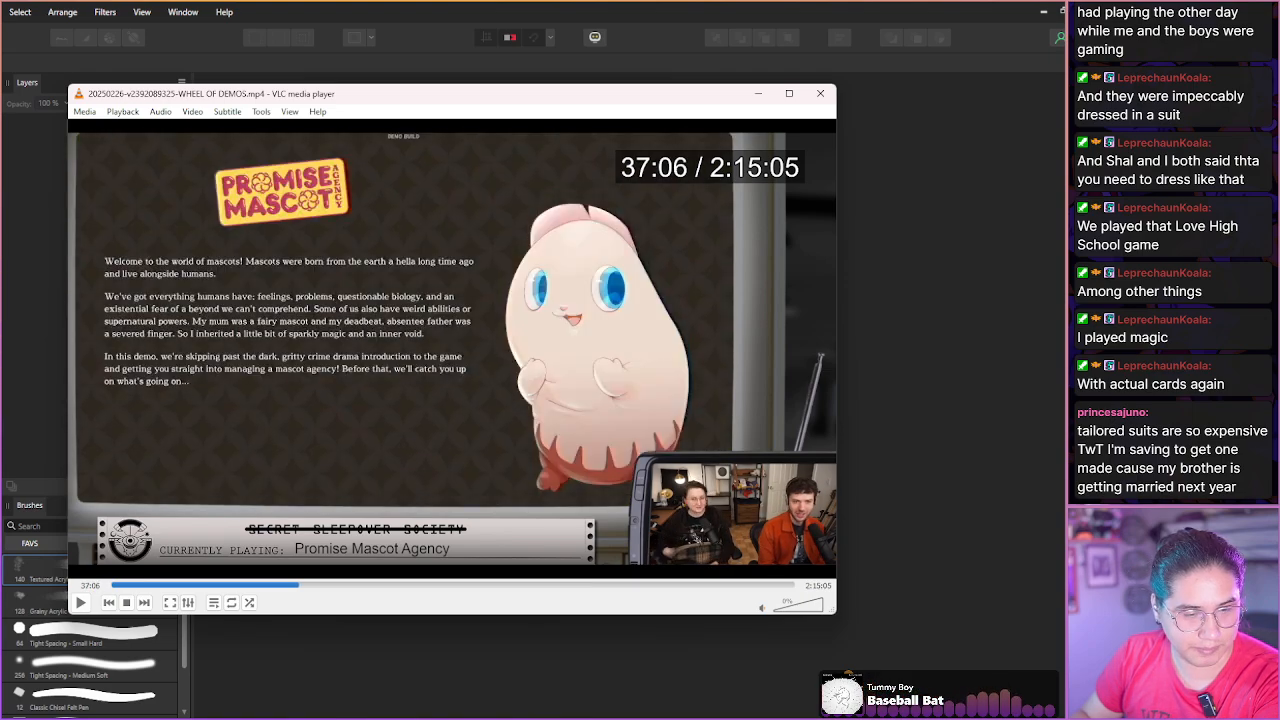
pyautogui.hotkey('shift', 'Right')
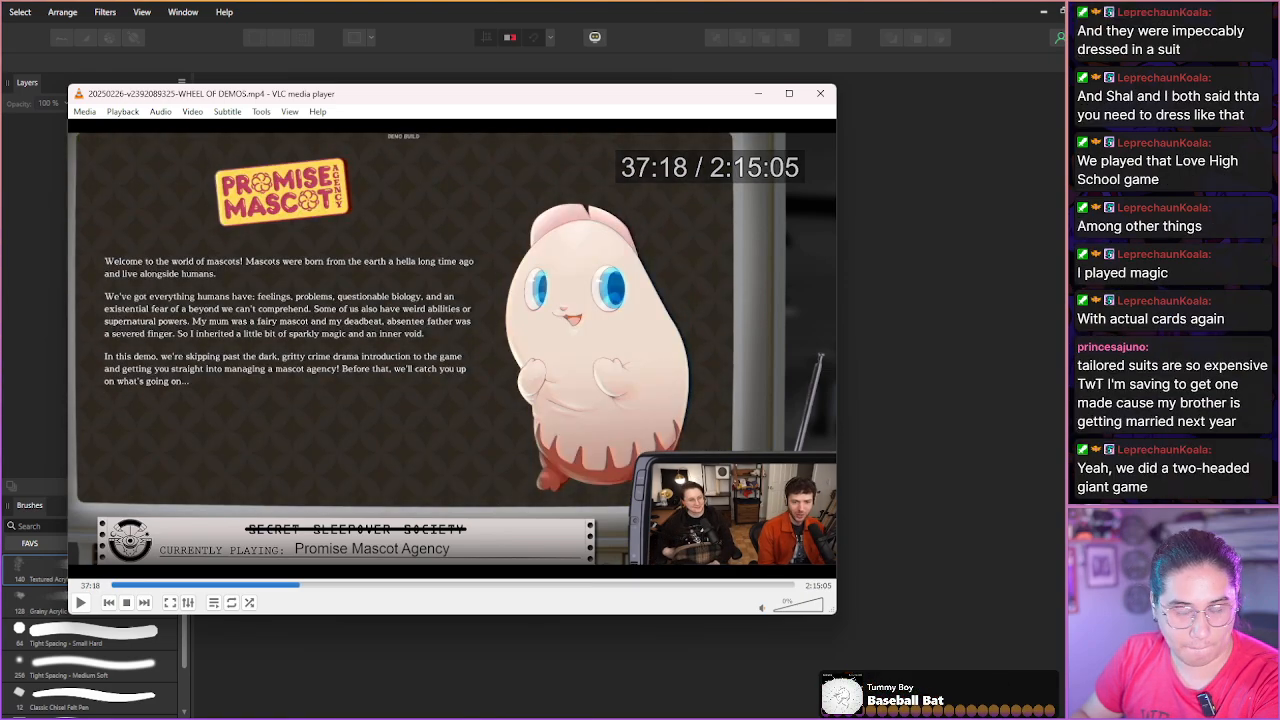
# Skim in three-second jumps to the introduction page of the broom-carrying yakuza character at 37:39.
pyautogui.hotkey('shift', 'Right')
pyautogui.hotkey('shift', 'Right')
pyautogui.hotkey('shift', 'Right')
pyautogui.hotkey('shift', 'Right')
pyautogui.hotkey('shift', 'Right')
pyautogui.hotkey('shift', 'Right')
pyautogui.hotkey('shift', 'Right')
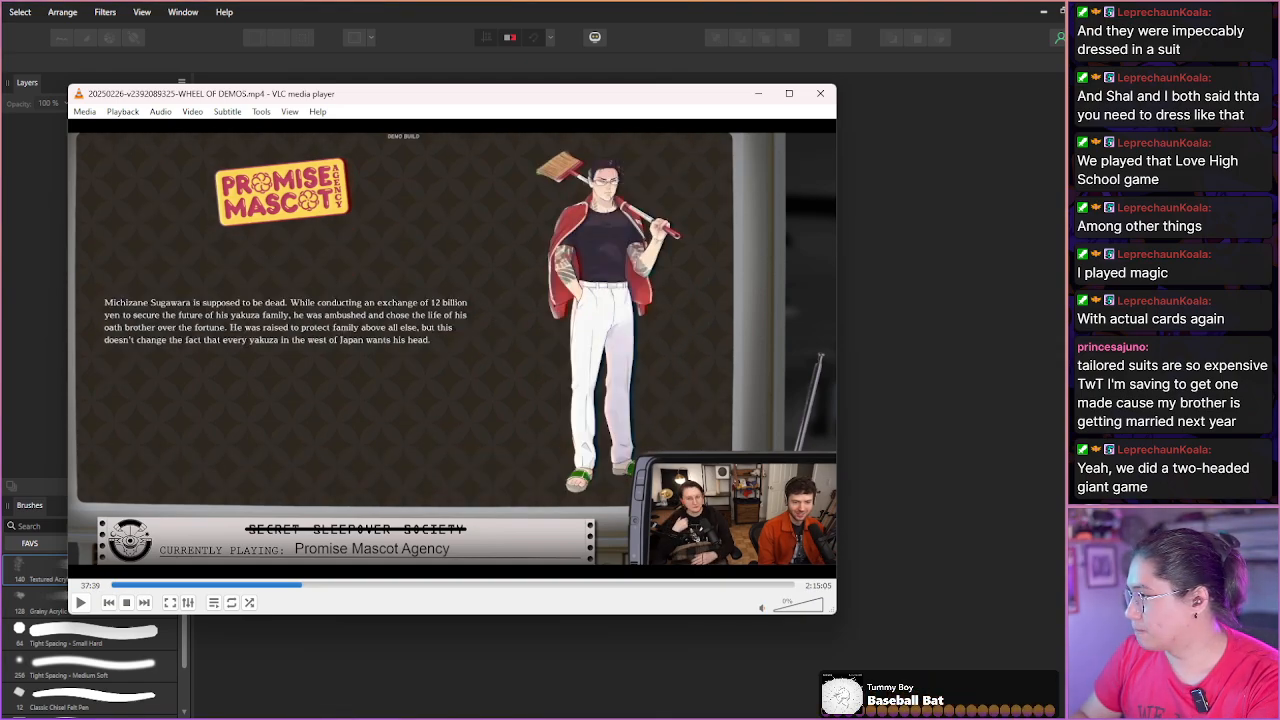
# Switch to ten-second jumps and skim past the character introductions to the phone dialogue at 39:29.
pyautogui.hotkey('alt', 'Right')
pyautogui.hotkey('alt', 'Right')
pyautogui.hotkey('alt', 'Right')
pyautogui.hotkey('alt', 'Right')
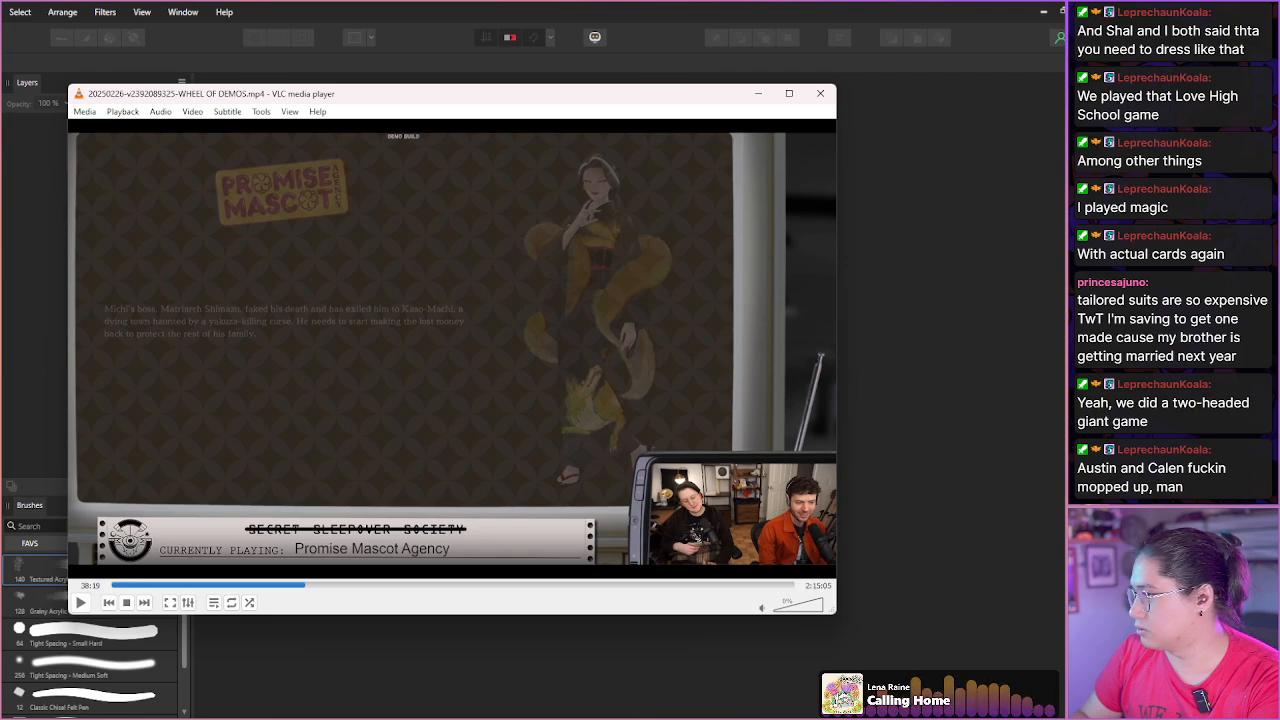
pyautogui.hotkey('alt', 'Right')
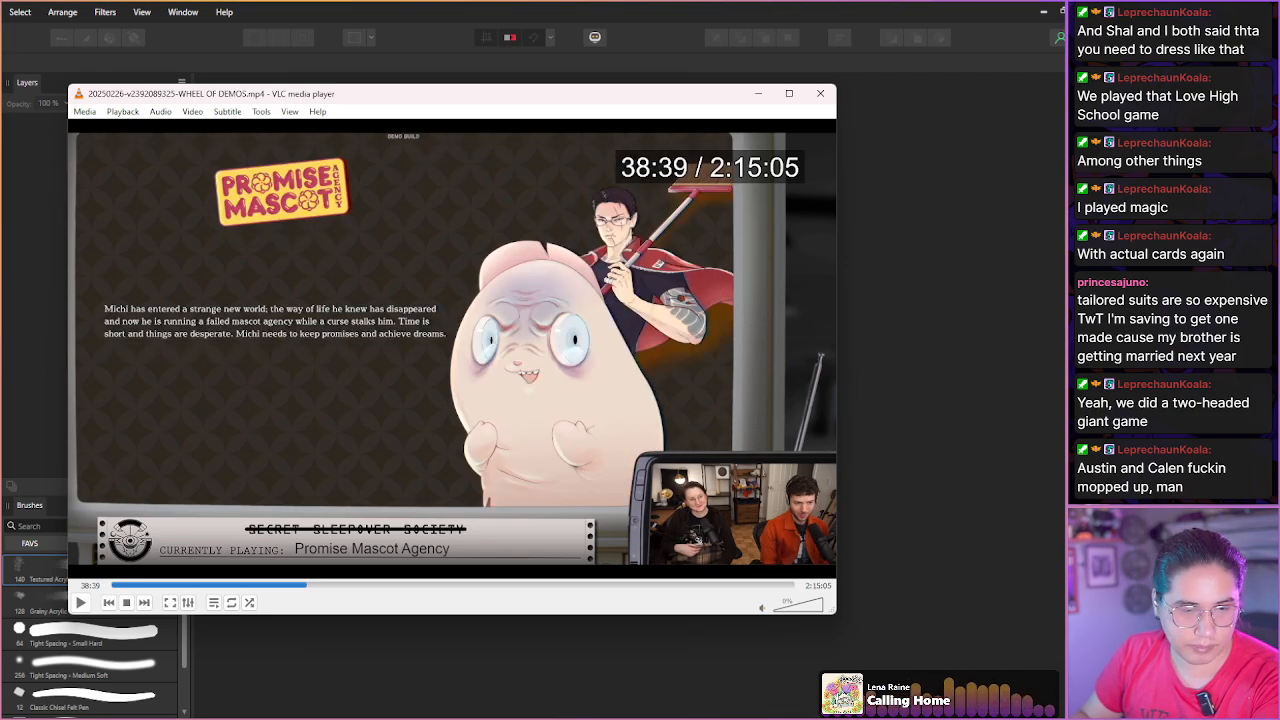
pyautogui.hotkey('alt', 'Right')
pyautogui.hotkey('alt', 'Right')
pyautogui.hotkey('alt', 'Right')
pyautogui.hotkey('alt', 'Right')
pyautogui.hotkey('alt', 'Right')
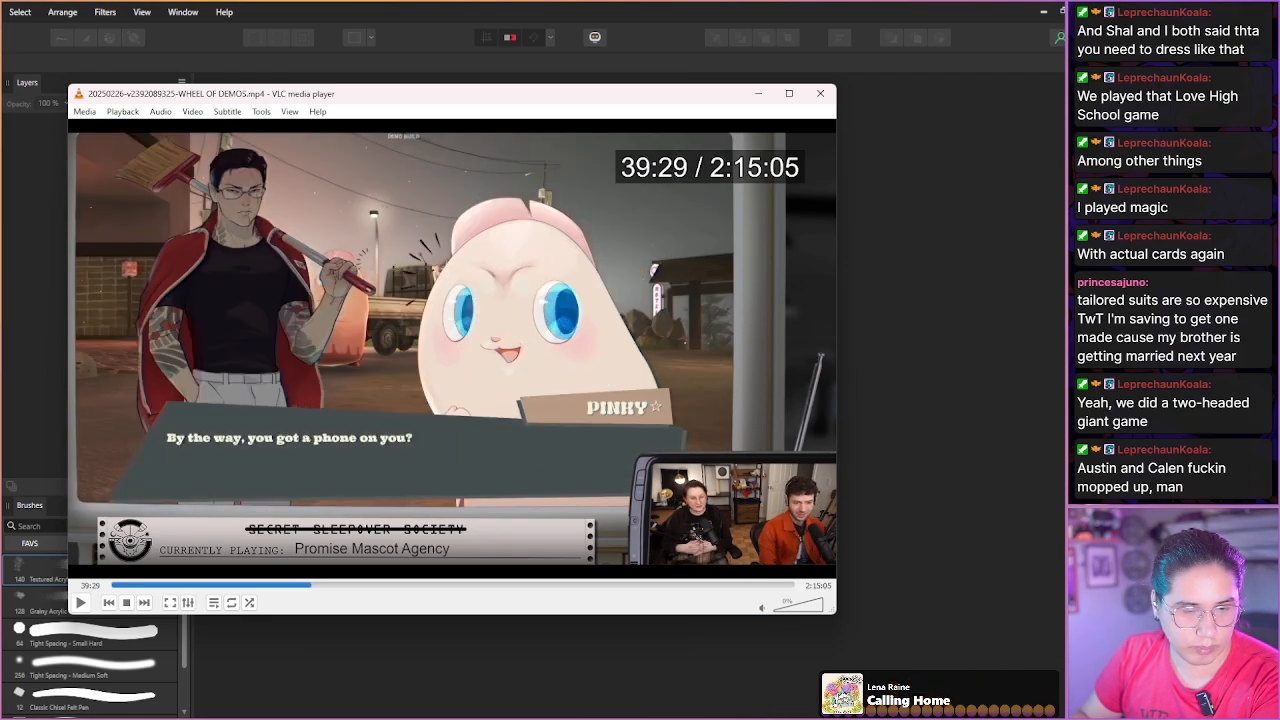
# Skim in ten-second jumps from the phone dialogue to the in-game settings menu at 40:49.
pyautogui.hotkey('alt', 'Right')
pyautogui.hotkey('alt', 'Right')
pyautogui.hotkey('alt', 'Right')
pyautogui.hotkey('alt', 'Right')
pyautogui.hotkey('alt', 'Right')
pyautogui.hotkey('alt', 'Right')
pyautogui.hotkey('alt', 'Right')
pyautogui.hotkey('alt', 'Right')
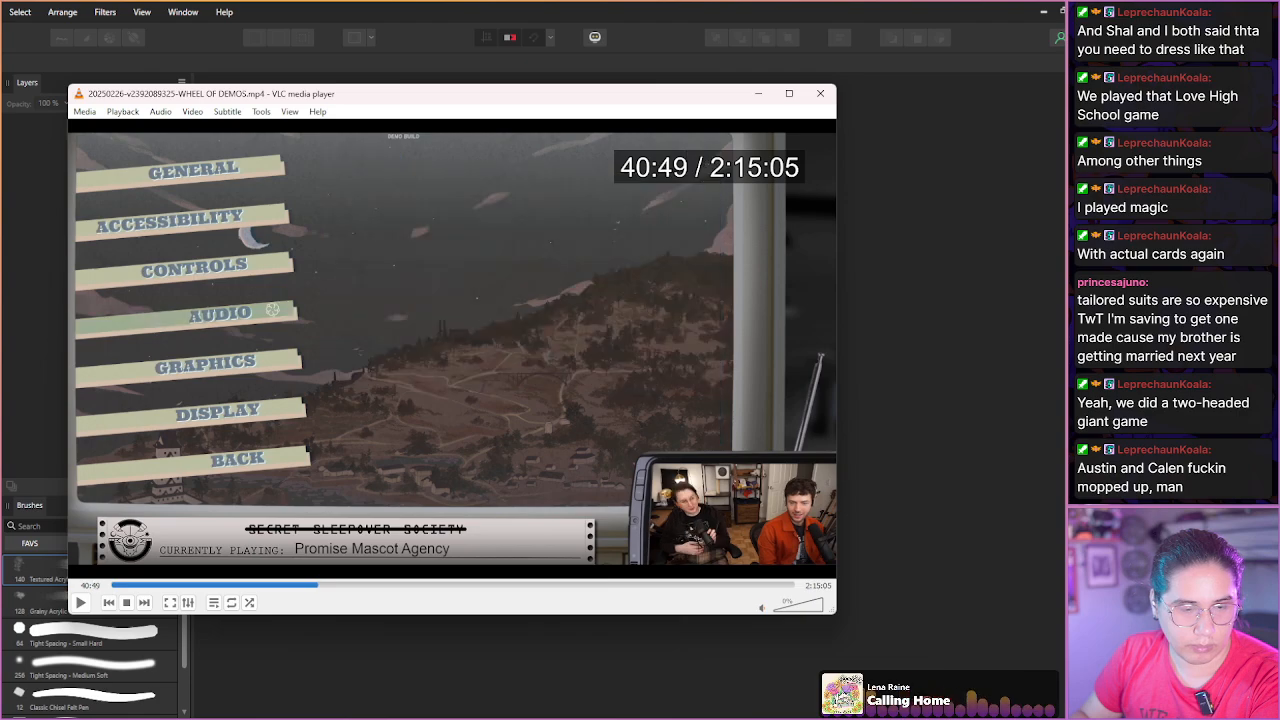
# Skim in ten-second jumps from the settings menu to the characters' street dialogue at 41:49.
pyautogui.hotkey('alt', 'Right')
pyautogui.hotkey('alt', 'Right')
pyautogui.hotkey('alt', 'Right')
pyautogui.hotkey('alt', 'Right')
pyautogui.hotkey('alt', 'Right')
pyautogui.hotkey('alt', 'Right')
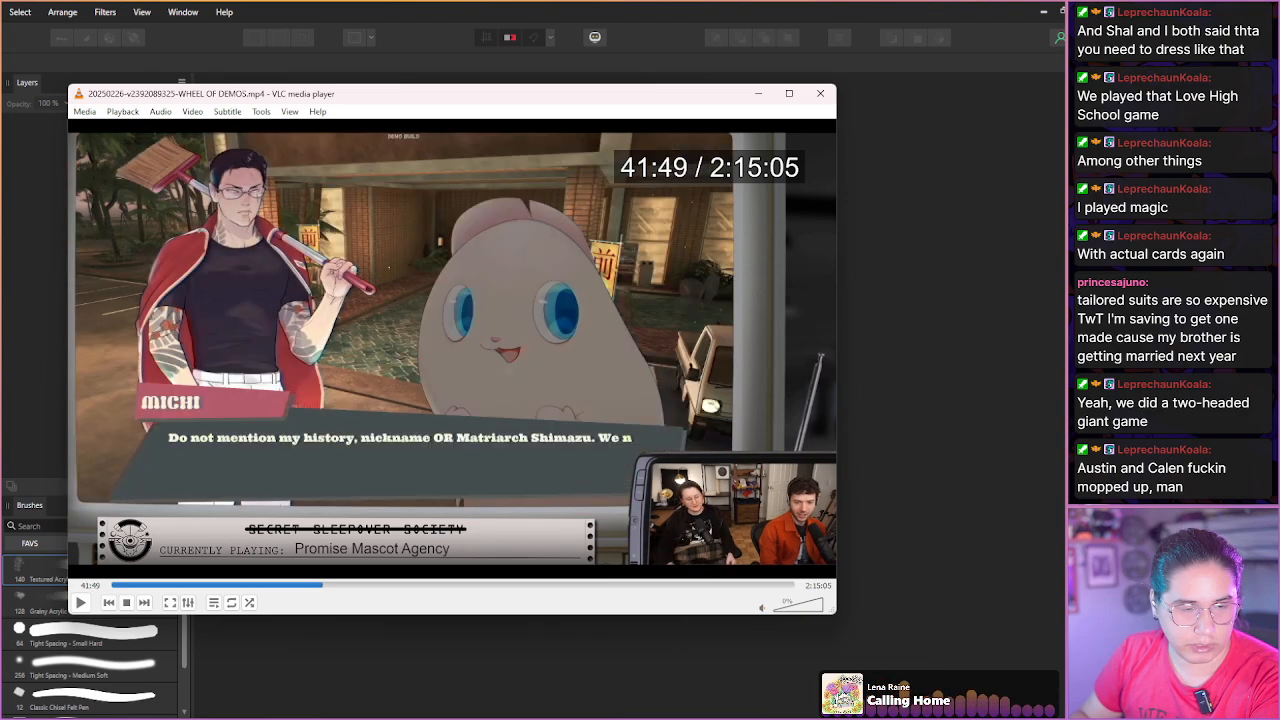
# Skim in ten-second jumps to Pinky's angry reaction in the mayor's office at 42:59.
pyautogui.hotkey('alt', 'Right')
pyautogui.hotkey('alt', 'Right')
pyautogui.hotkey('alt', 'Right')
pyautogui.hotkey('alt', 'Right')
pyautogui.hotkey('alt', 'Right')
pyautogui.hotkey('alt', 'Right')
pyautogui.hotkey('alt', 'Right')
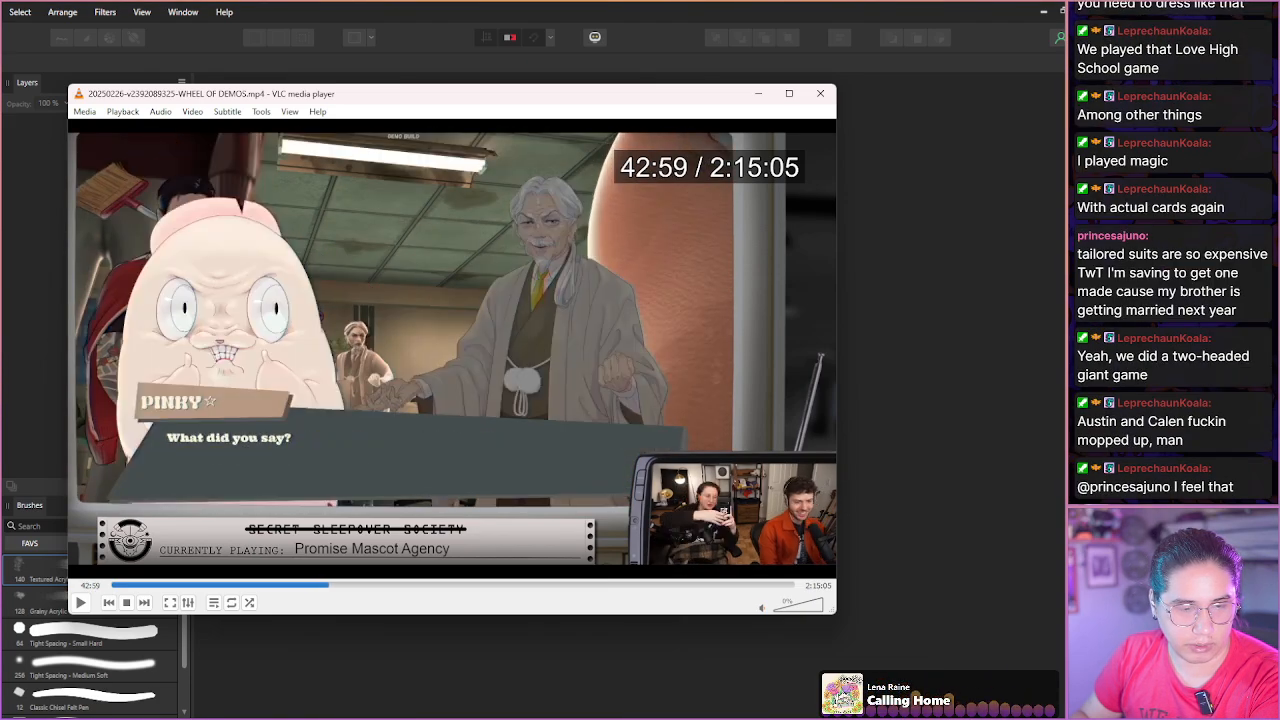
# Skim the mayor's office dialogue in ten-second jumps to 43:59, watching the hosts' inset for expressive moments.
pyautogui.hotkey('alt', 'Right')
pyautogui.hotkey('alt', 'Right')
pyautogui.hotkey('alt', 'Right')
pyautogui.hotkey('alt', 'Right')
pyautogui.hotkey('alt', 'Right')
pyautogui.hotkey('alt', 'Right')
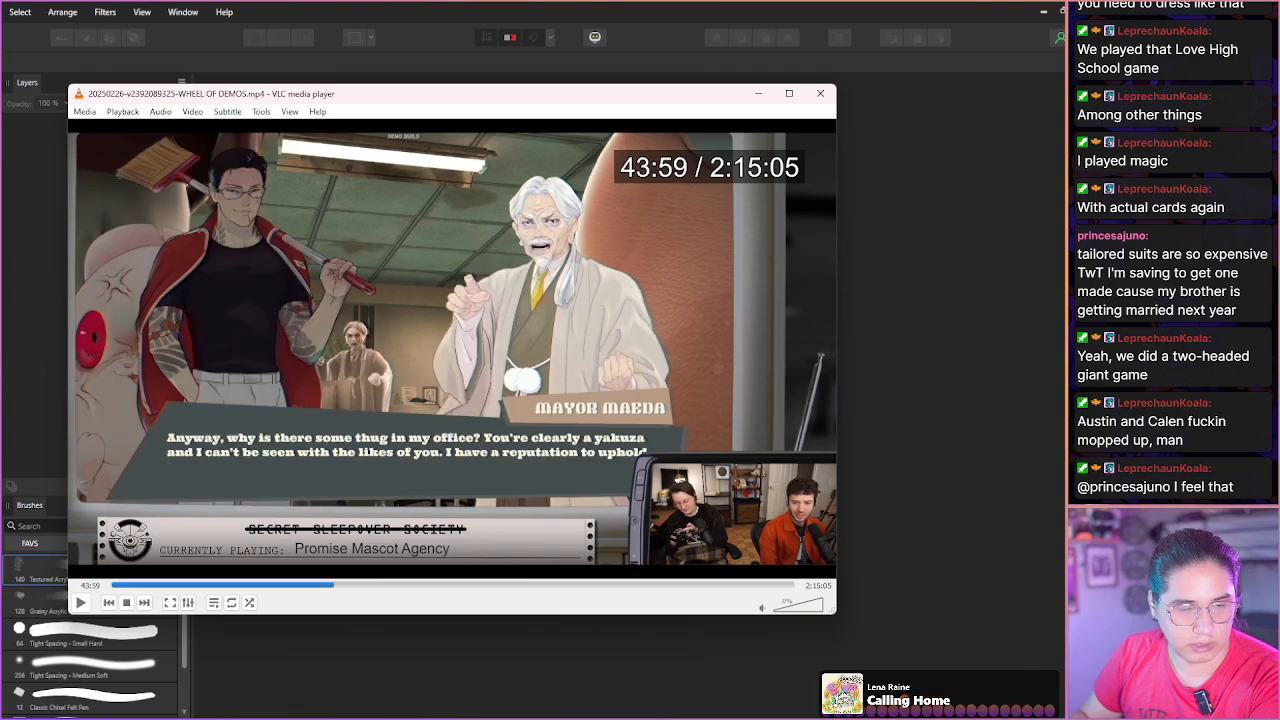
# Skim from the mayor's office scene to Pinky's outdoor dialogue at 45:09.
pyautogui.hotkey('alt', 'Right')
pyautogui.hotkey('alt', 'Right')
pyautogui.hotkey('alt', 'Right')
pyautogui.hotkey('alt', 'Right')
pyautogui.hotkey('alt', 'Right')
pyautogui.hotkey('alt', 'Right')
pyautogui.hotkey('alt', 'Right')
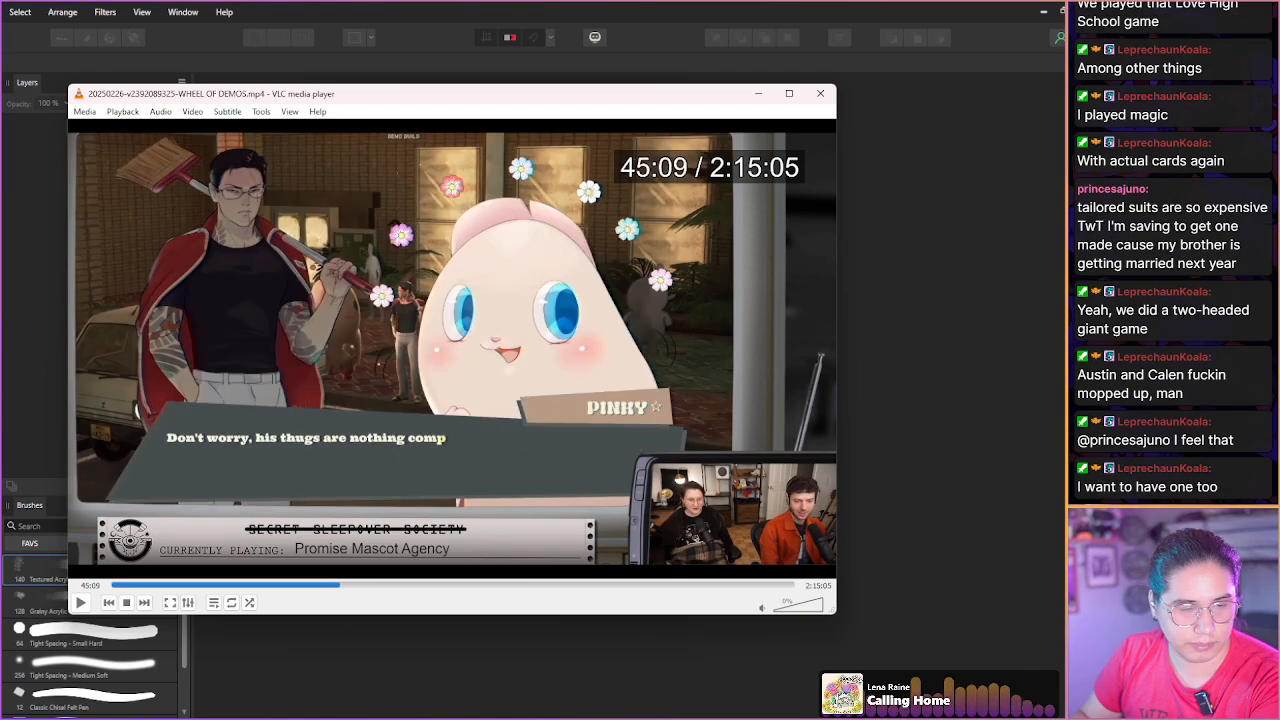
# Skim in ten-second jumps from the outdoor dialogue to the truck driving gameplay at 46:19.
pyautogui.hotkey('alt', 'Right')
pyautogui.hotkey('alt', 'Right')
pyautogui.hotkey('alt', 'Right')
pyautogui.hotkey('alt', 'Right')
pyautogui.hotkey('alt', 'Right')
pyautogui.hotkey('alt', 'Right')
pyautogui.hotkey('alt', 'Right')
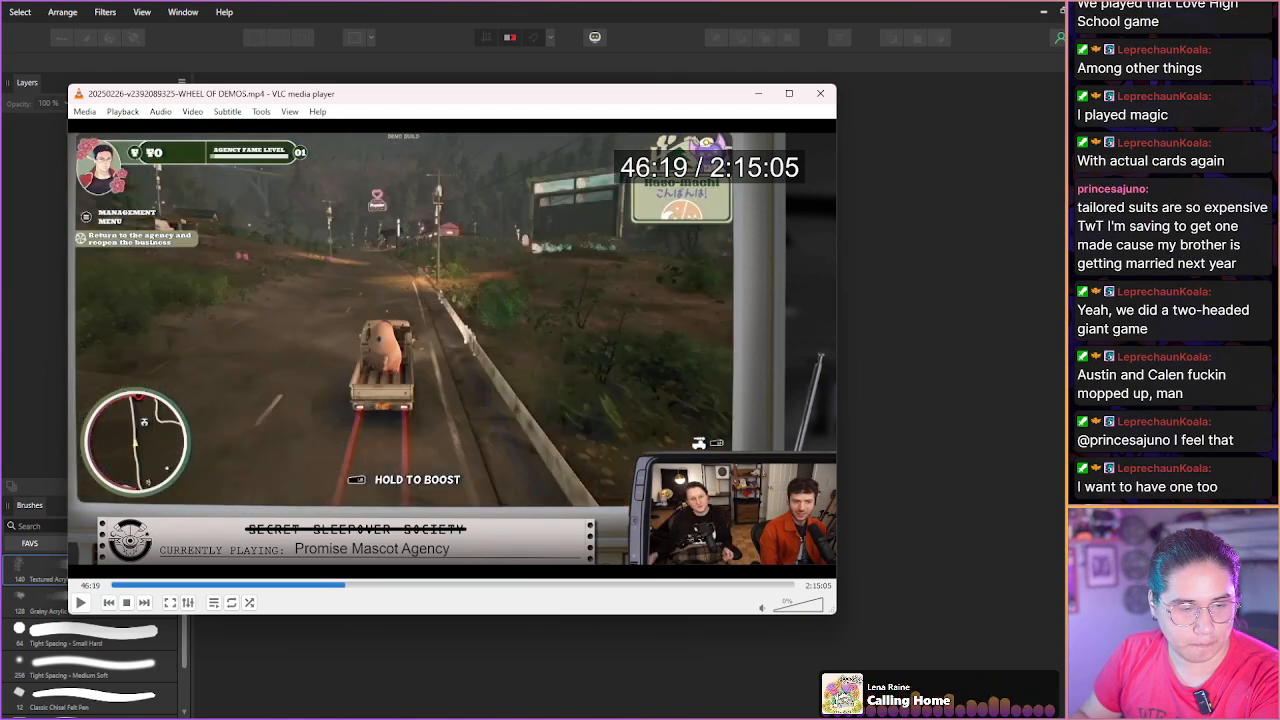
# Skim past the truck driving gameplay to the indoor dialogue at 47:19.
pyautogui.hotkey('alt', 'Right')
pyautogui.hotkey('alt', 'Right')
pyautogui.hotkey('alt', 'Right')
pyautogui.hotkey('alt', 'Right')
pyautogui.hotkey('alt', 'Right')
pyautogui.hotkey('alt', 'Right')
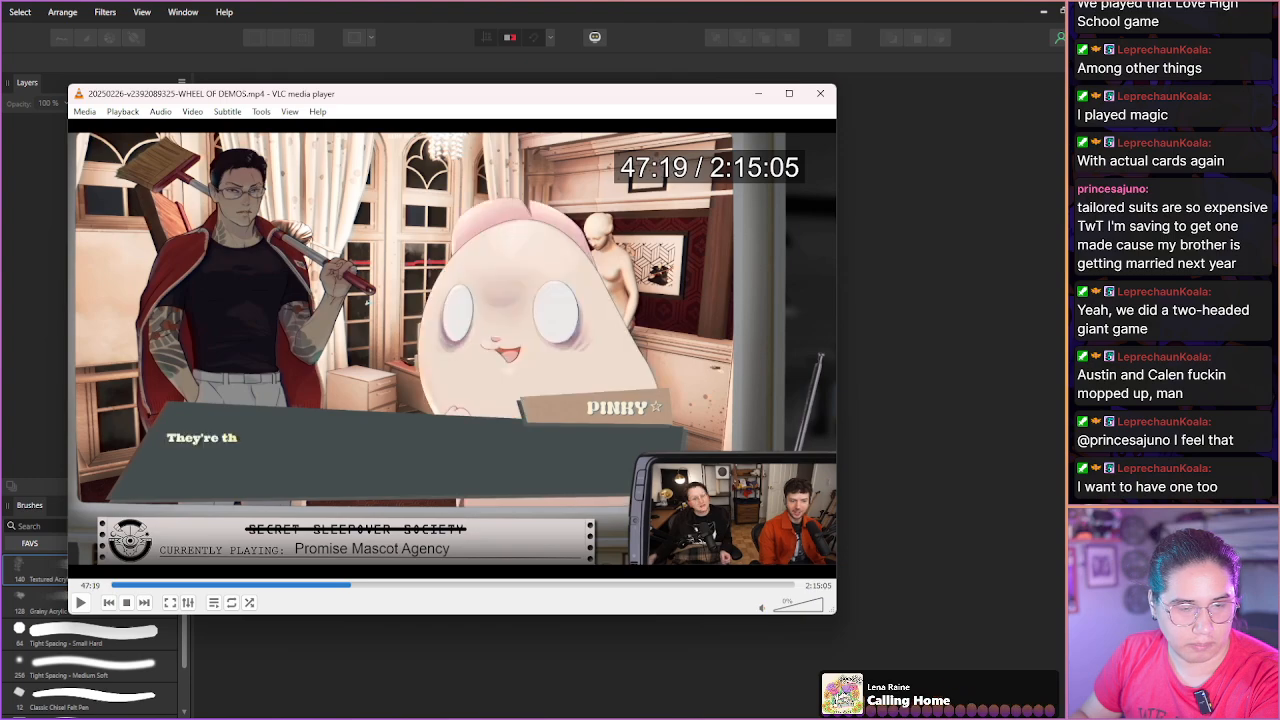
# Skim the indoor Pinky and Michi dialogue in ten-second jumps to 50:19, checking the hosts' inset camera.
pyautogui.hotkey('alt', 'Right')
pyautogui.hotkey('alt', 'Right')
pyautogui.hotkey('alt', 'Right')
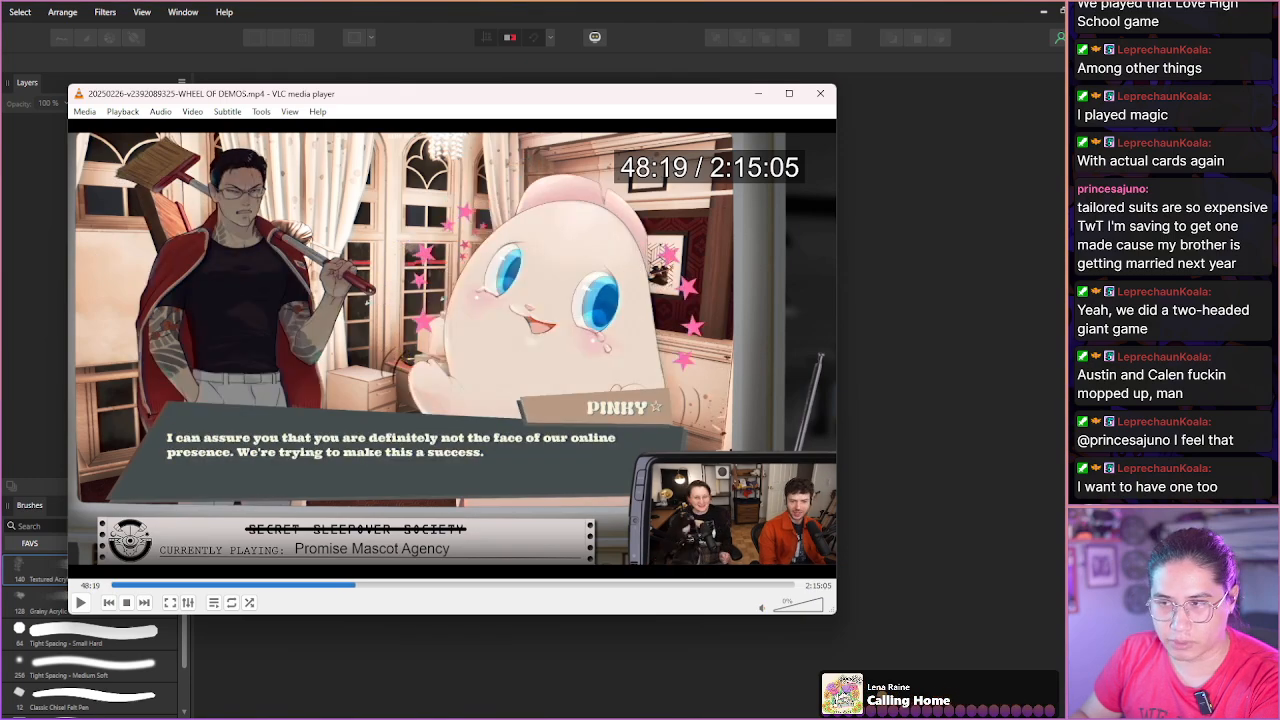
pyautogui.hotkey('alt', 'Right')
pyautogui.hotkey('alt', 'Right')
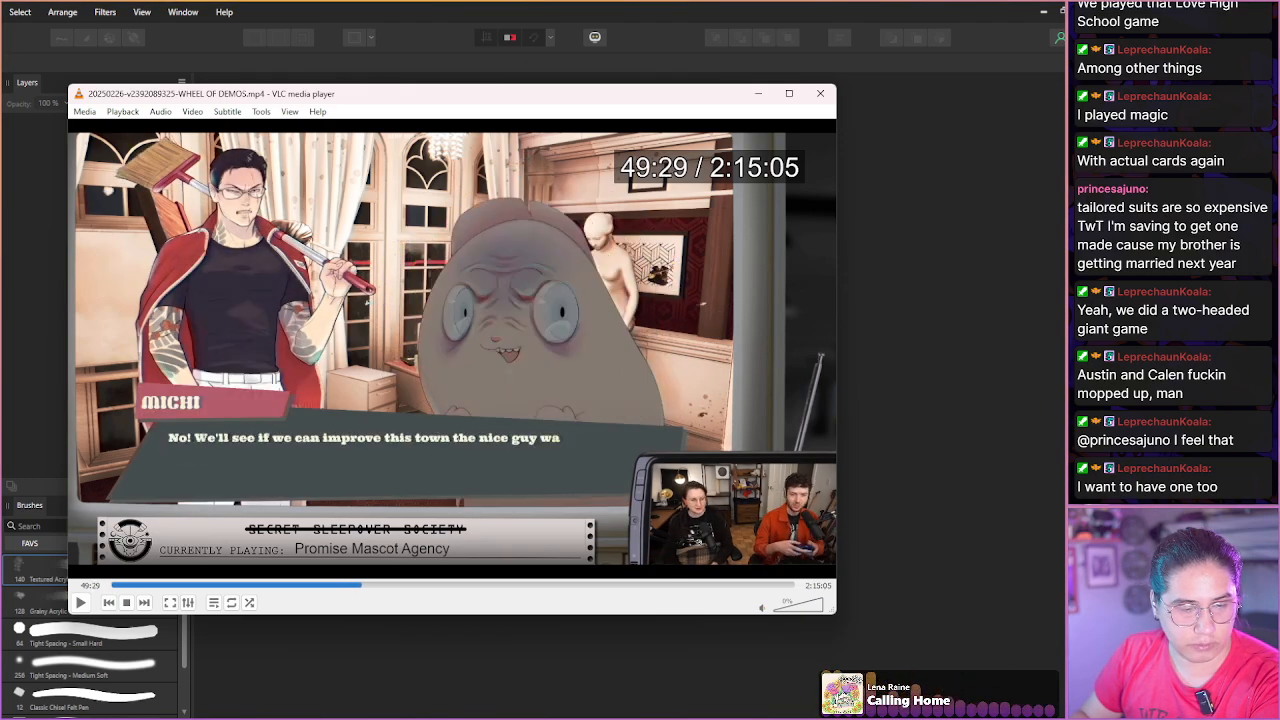
pyautogui.hotkey('alt', 'Right')
pyautogui.hotkey('alt', 'Right')
pyautogui.hotkey('alt', 'Right')
pyautogui.hotkey('alt', 'Right')
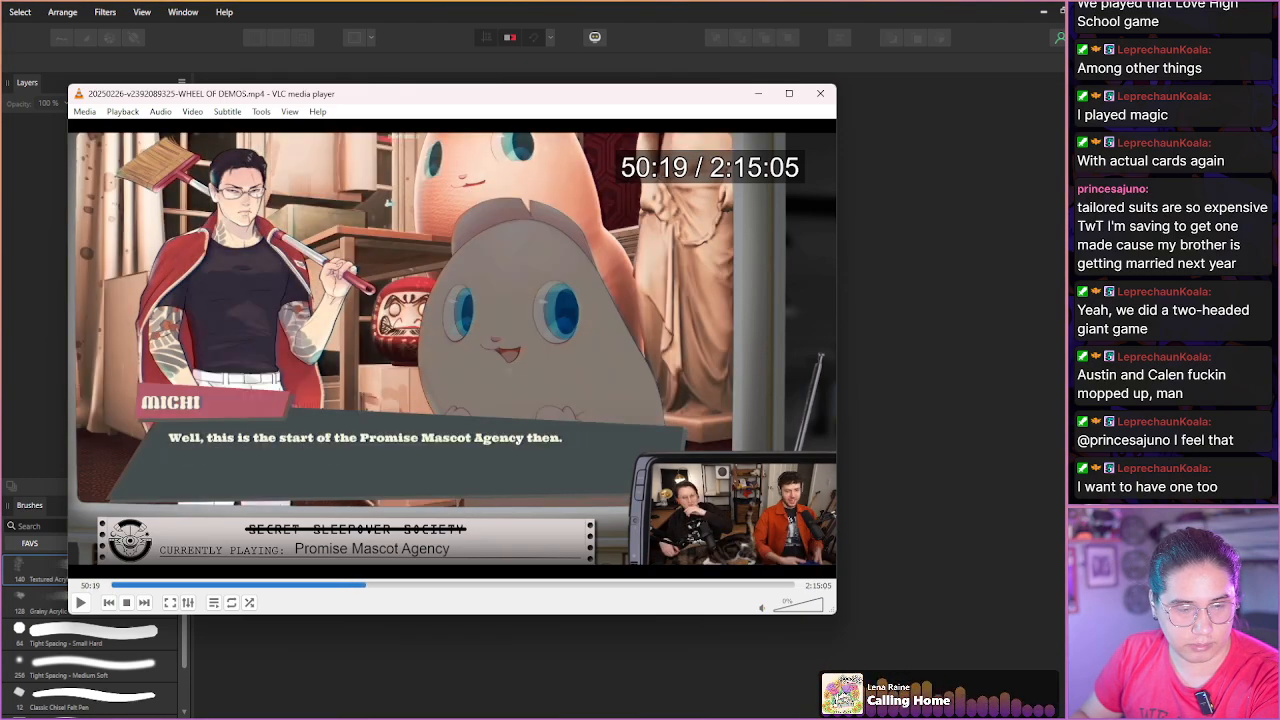
# Skim in ten-second jumps past the Recruited Mascots menu to Pinky's outdoor dialogue at 51:09.
pyautogui.press('Right')
pyautogui.press('Right')
pyautogui.press('Right')
pyautogui.press('Right')
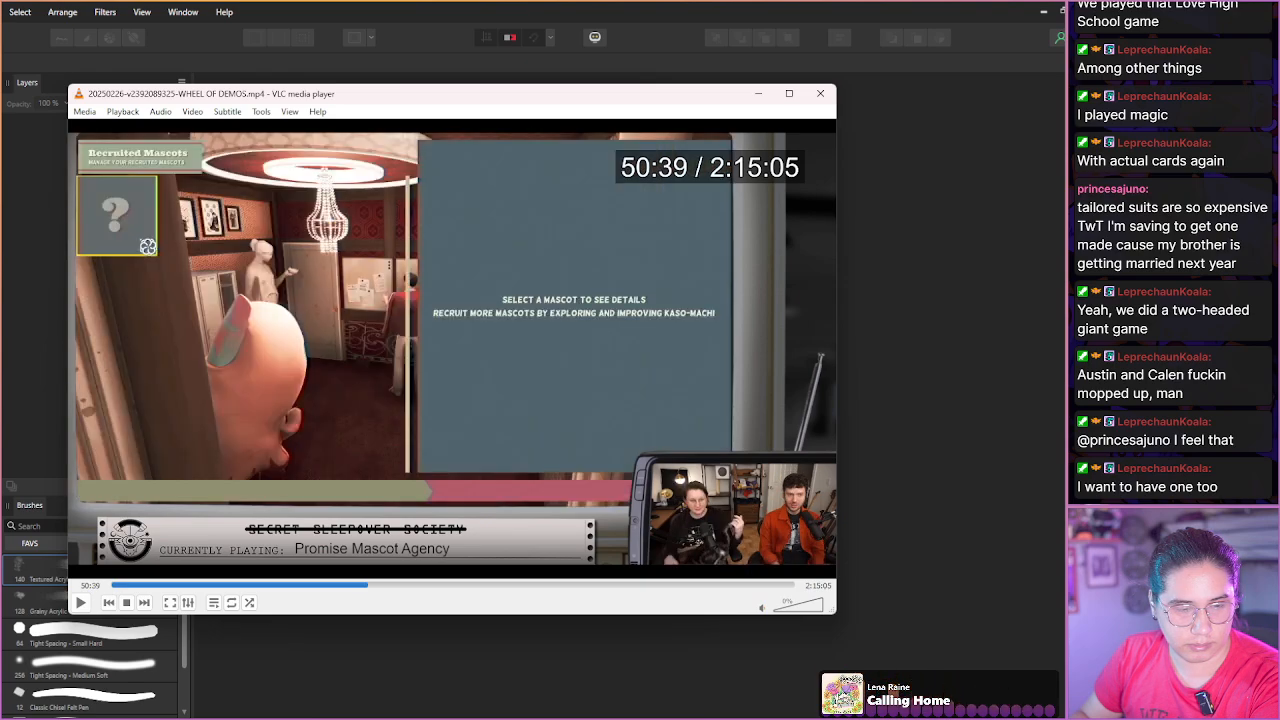
pyautogui.press('Right')
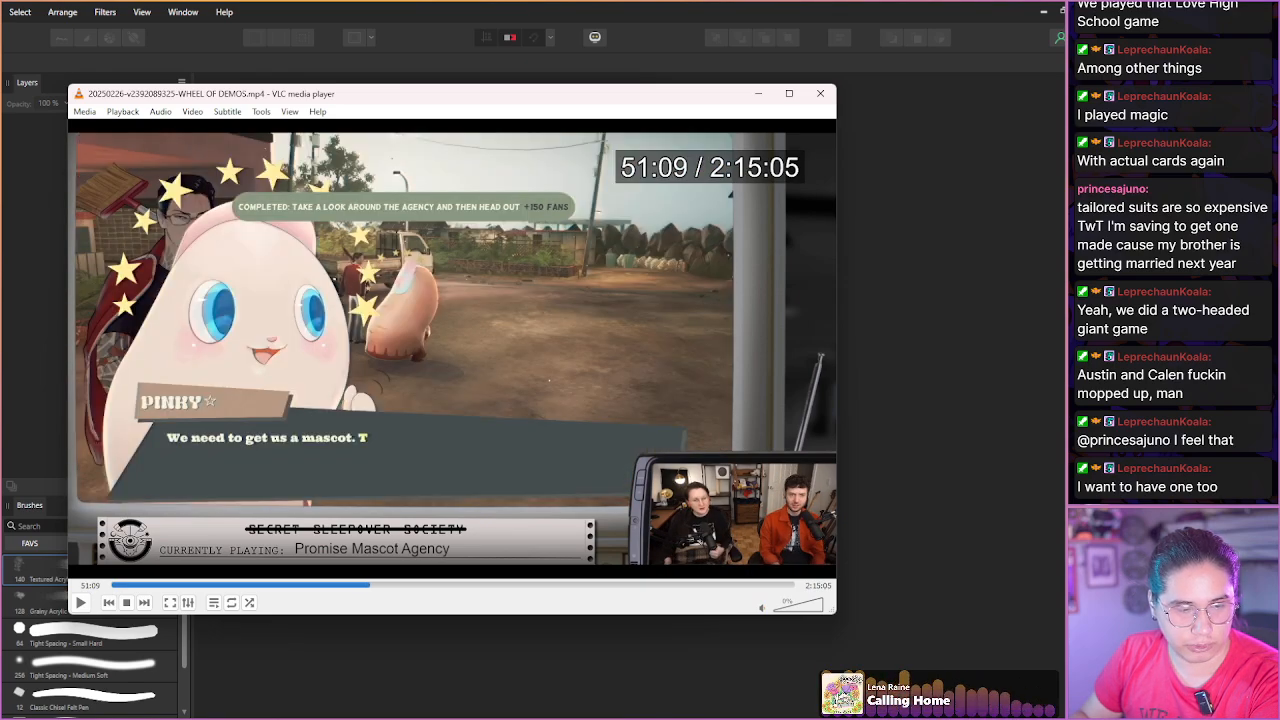
# Skim Pinky's outdoor dialogue in ten-second jumps to 52:19, checking the hosts' inset camera.
pyautogui.press('Right')
pyautogui.press('Right')
pyautogui.press('Right')
pyautogui.press('Right')
pyautogui.press('Right')
pyautogui.press('Right')
pyautogui.press('Right')
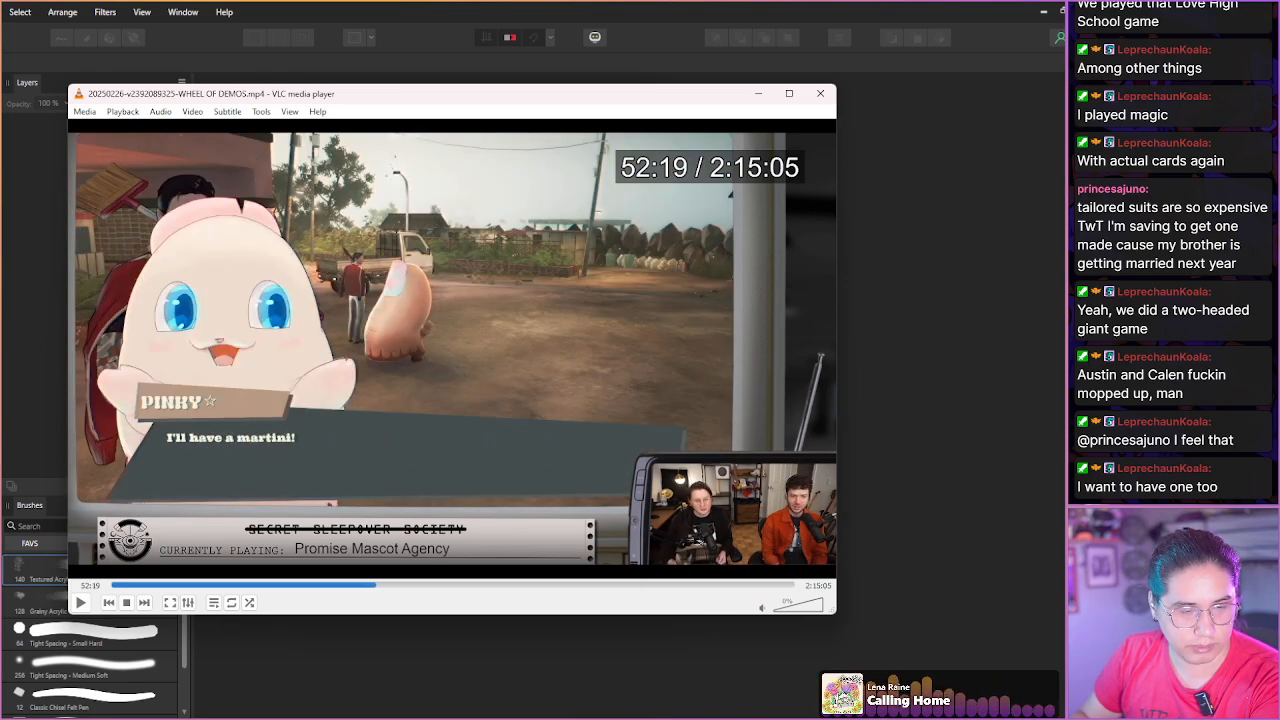
# Skim in ten-second jumps from Pinky's martini line to Michi's dialogue with To-Fu at 53:49.
pyautogui.press('Right')
pyautogui.press('Right')
pyautogui.press('Right')
pyautogui.press('Right')
pyautogui.press('Right')
pyautogui.press('Right')
pyautogui.press('Right')
pyautogui.press('Right')
pyautogui.press('Right')
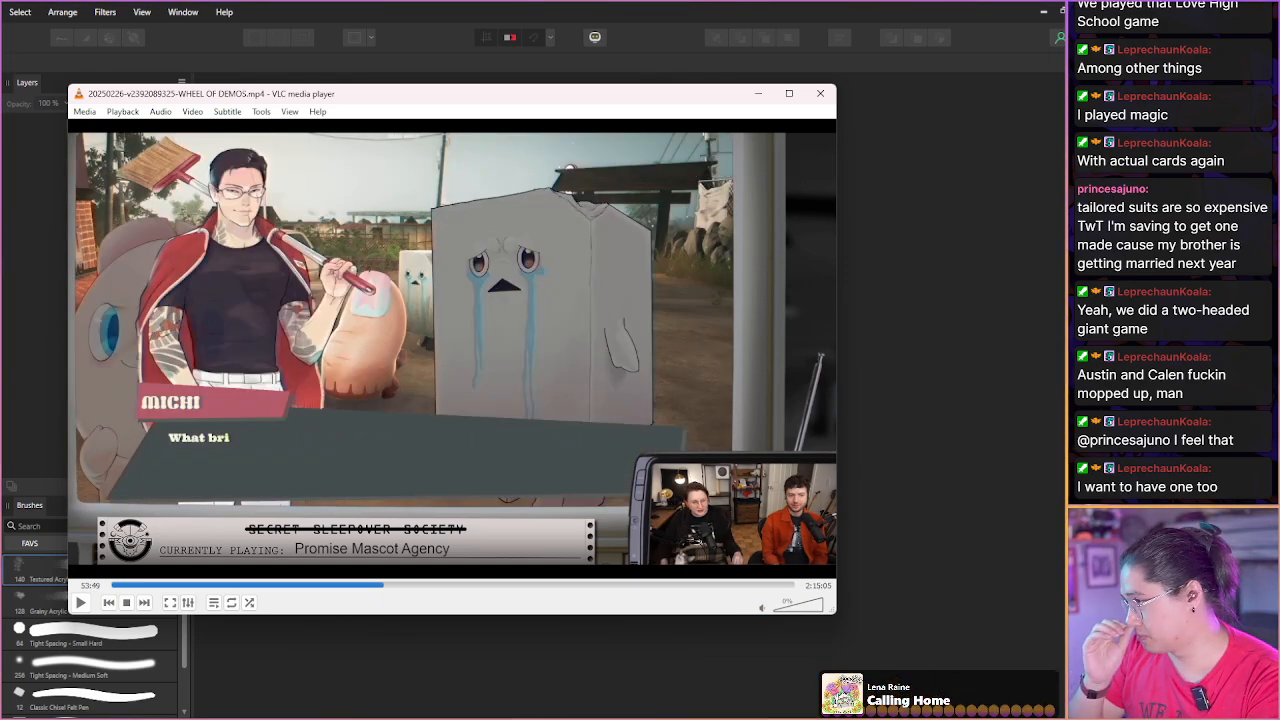
# Examine the hosts' expressions in finer three-second jumps through the To-Fu dialogue to 54:22.
pyautogui.hotkey('shift', 'Right')
pyautogui.hotkey('shift', 'Right')
pyautogui.hotkey('shift', 'Right')
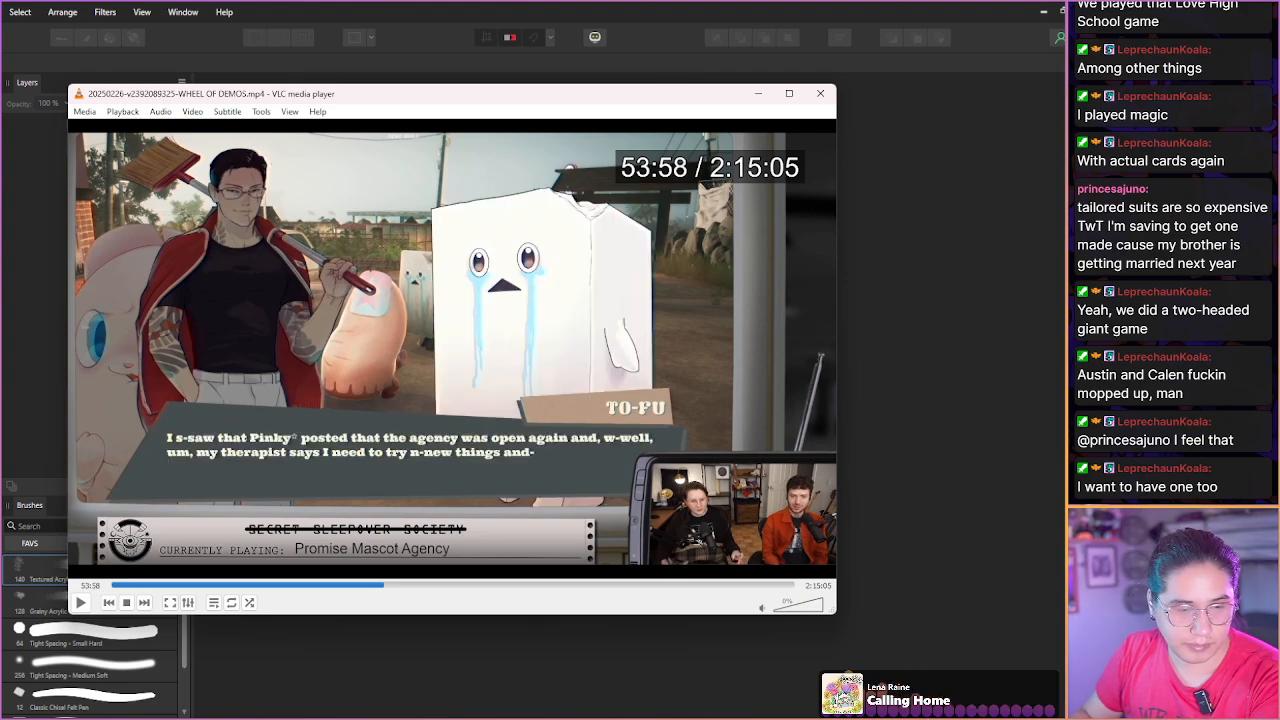
pyautogui.hotkey('shift', 'Right')
pyautogui.hotkey('shift', 'Right')
pyautogui.hotkey('shift', 'Right')
pyautogui.hotkey('shift', 'Right')
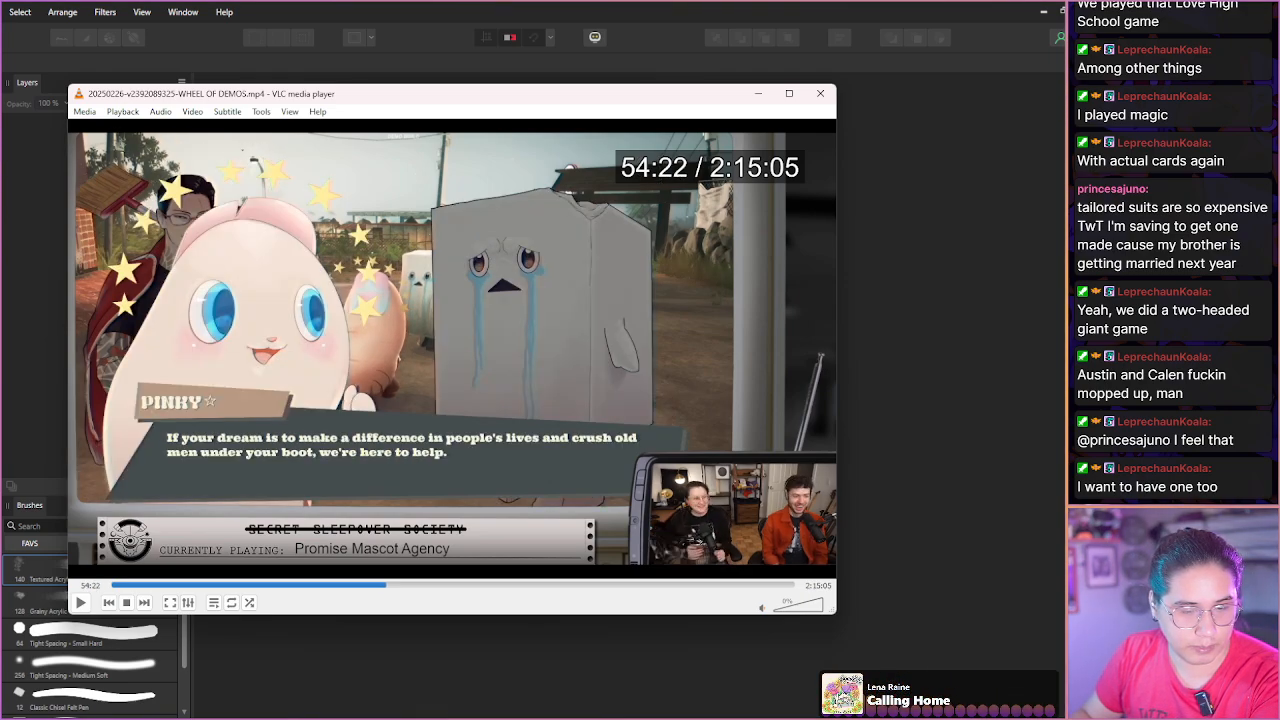
# Skim Pinky's explanation of mascot pay in three-second jumps to 55:07, checking the hosts' inset camera.
pyautogui.hotkey('shift', 'Right')
pyautogui.hotkey('shift', 'Right')
pyautogui.hotkey('shift', 'Right')
pyautogui.hotkey('shift', 'Right')
pyautogui.hotkey('shift', 'Right')
pyautogui.hotkey('shift', 'Right')
pyautogui.hotkey('shift', 'Right')
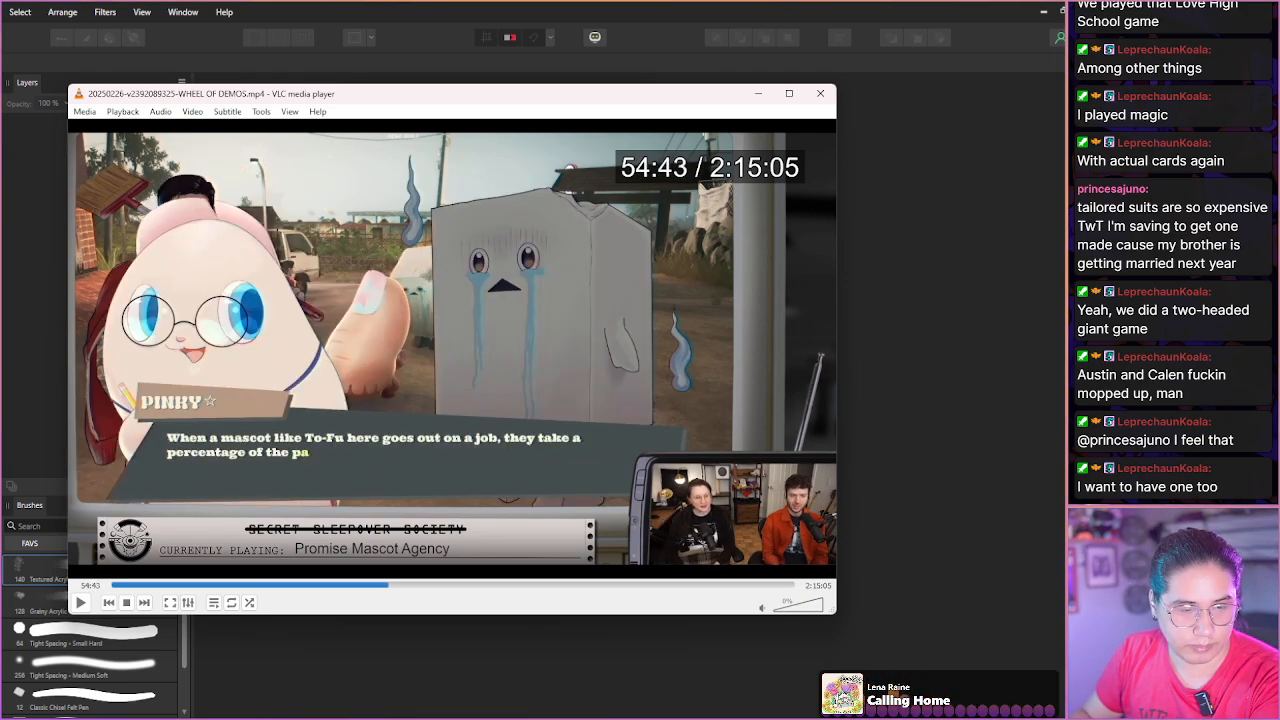
pyautogui.hotkey('shift', 'Right')
pyautogui.hotkey('shift', 'Right')
pyautogui.hotkey('shift', 'Right')
pyautogui.hotkey('shift', 'Right')
pyautogui.hotkey('shift', 'Right')
pyautogui.hotkey('shift', 'Right')
pyautogui.hotkey('shift', 'Right')
pyautogui.hotkey('shift', 'Right')
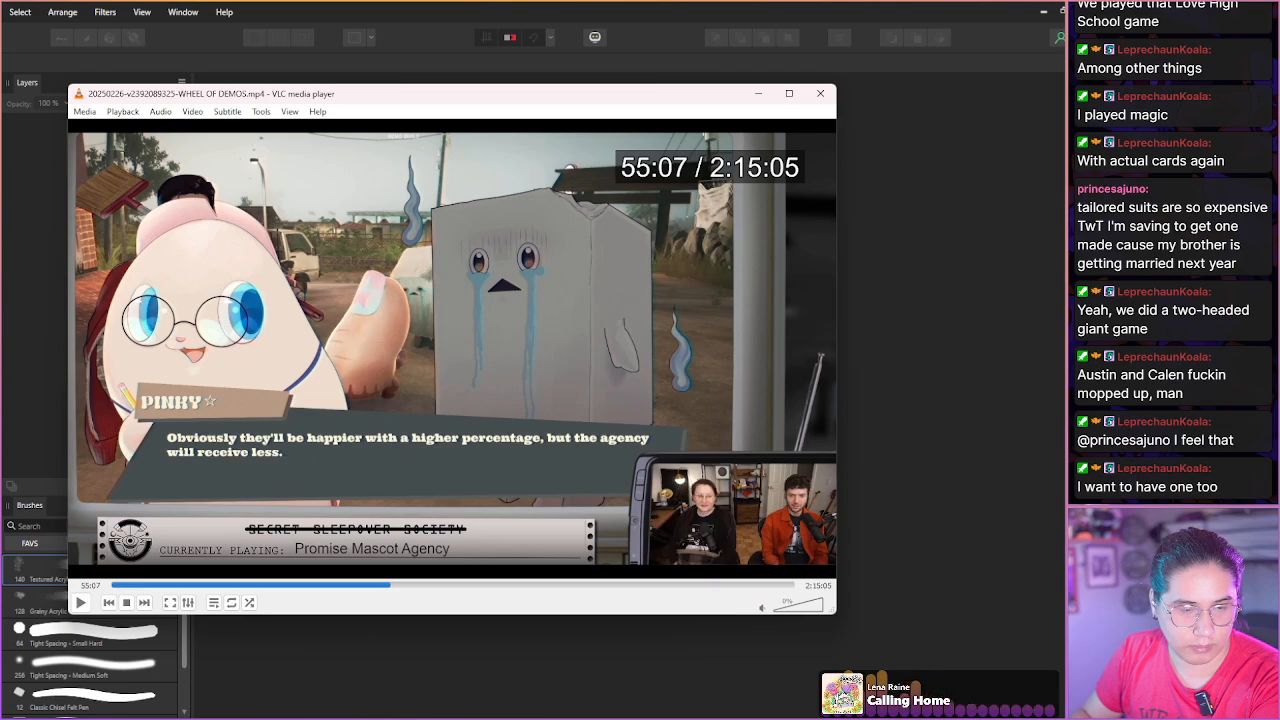
# Skim in three-second jumps through the Mascot Recruitment screen and To-Fu's perk negotiation to about 56:10.
pyautogui.hotkey('shift', 'Right')
pyautogui.hotkey('shift', 'Right')
pyautogui.hotkey('shift', 'Right')
pyautogui.hotkey('shift', 'Right')
pyautogui.hotkey('shift', 'Right')
pyautogui.hotkey('shift', 'Right')
pyautogui.hotkey('shift', 'Right')
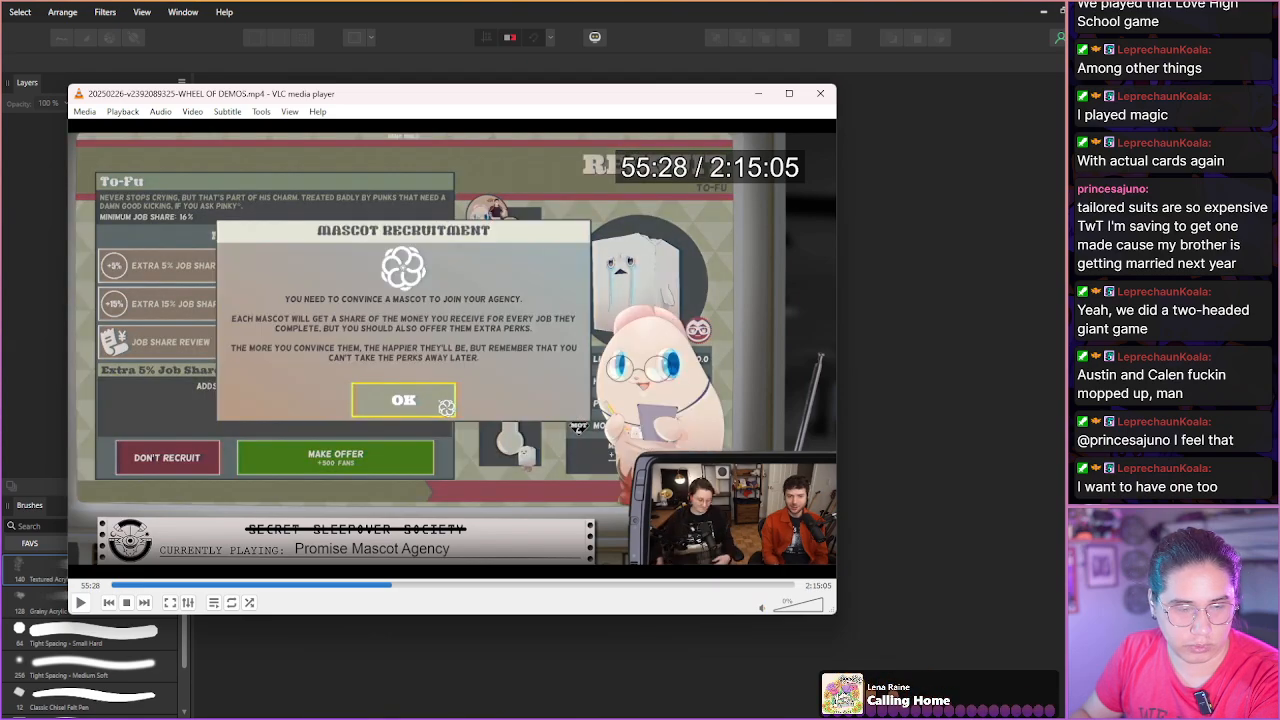
pyautogui.hotkey('shift', 'Right')
pyautogui.hotkey('shift', 'Right')
pyautogui.hotkey('shift', 'Right')
pyautogui.hotkey('shift', 'Right')
pyautogui.hotkey('shift', 'Right')
pyautogui.hotkey('shift', 'Right')
pyautogui.hotkey('shift', 'Right')
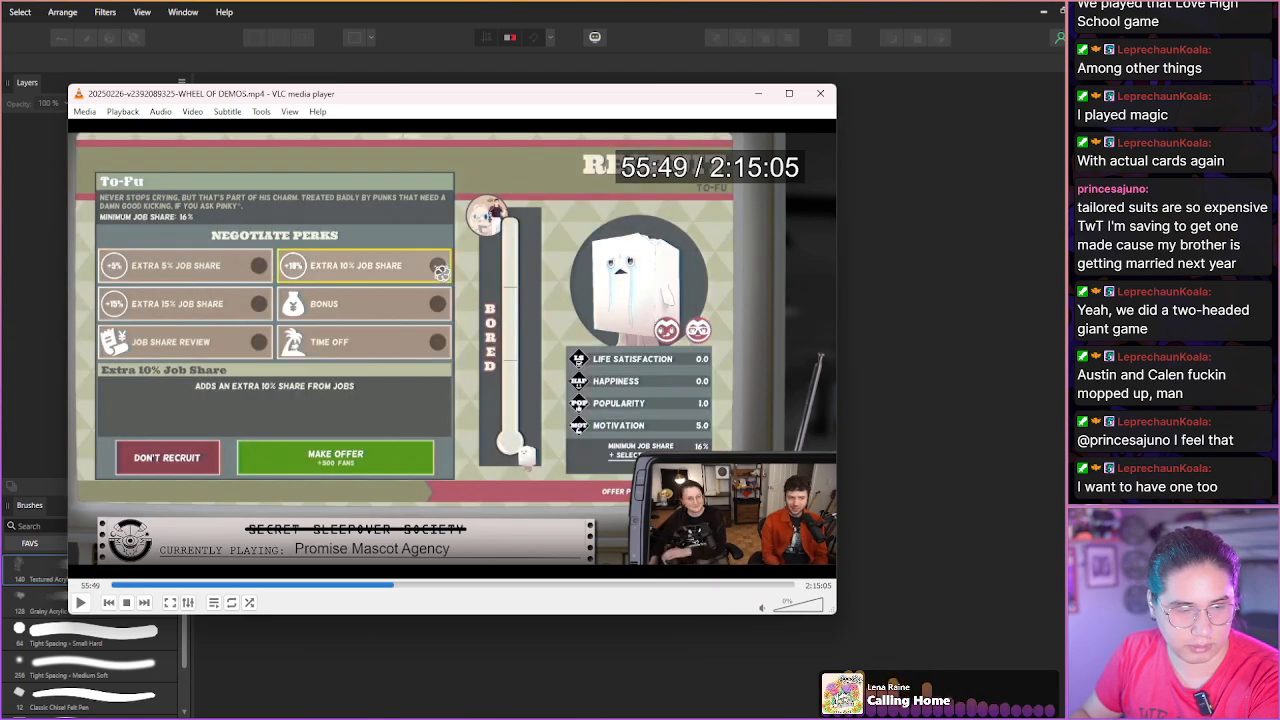
pyautogui.hotkey('shift', 'Right')
pyautogui.hotkey('shift', 'Right')
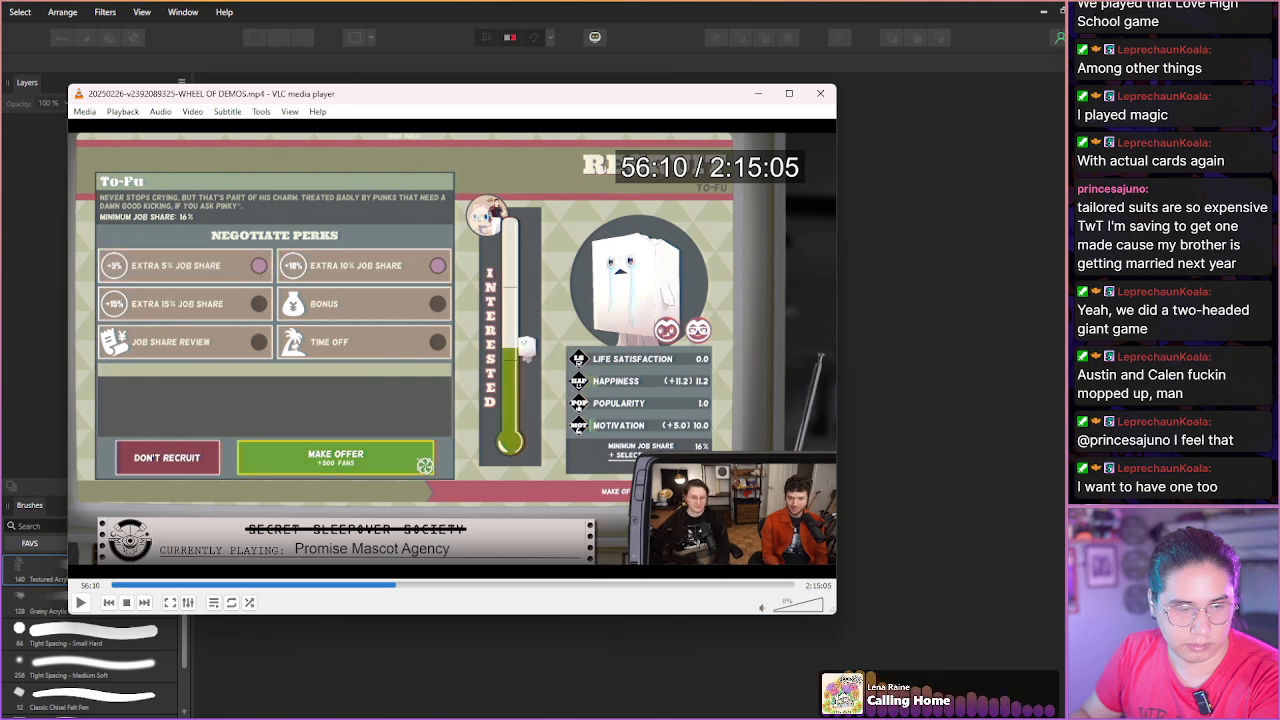
# Skim past To-Fu's recruited screen in three-second jumps to Pinky's dialogue at 56:55.
pyautogui.hotkey('shift', 'Right')
pyautogui.hotkey('shift', 'Right')
pyautogui.hotkey('shift', 'Right')
pyautogui.hotkey('shift', 'Right')
pyautogui.hotkey('shift', 'Right')
pyautogui.hotkey('shift', 'Right')
pyautogui.hotkey('shift', 'Right')
pyautogui.hotkey('shift', 'Right')
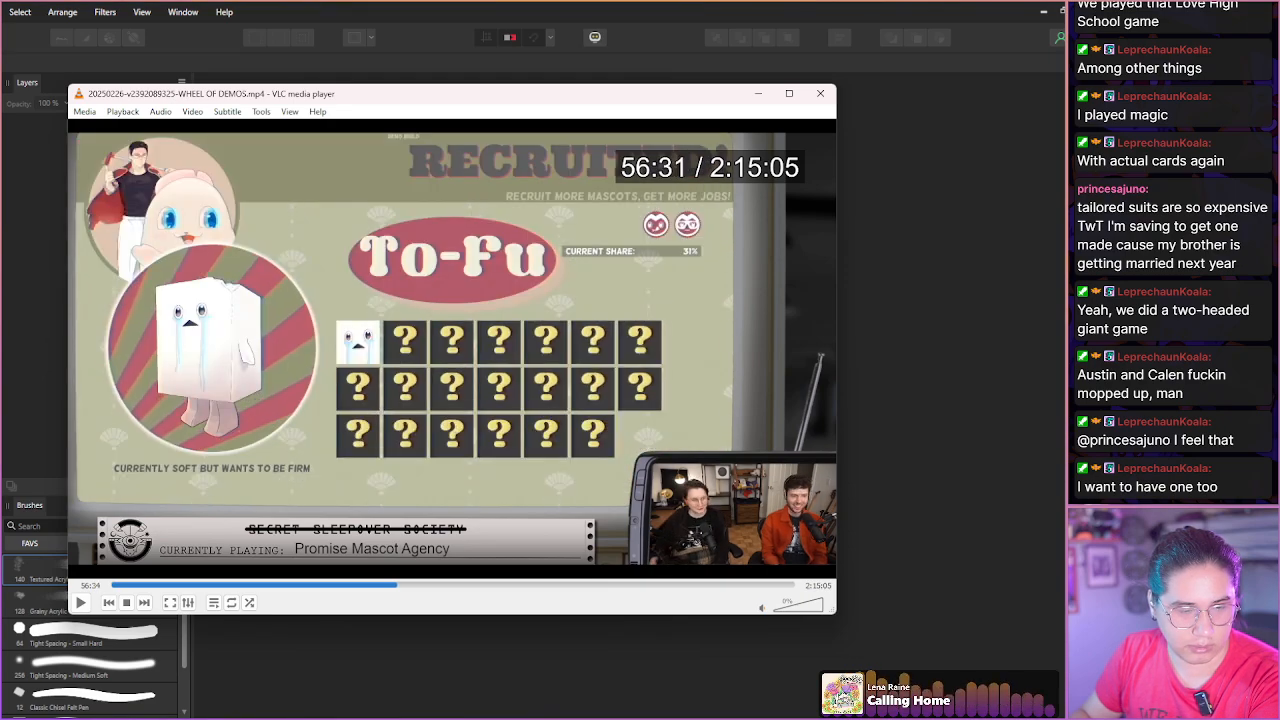
pyautogui.hotkey('shift', 'Right')
pyautogui.hotkey('shift', 'Right')
pyautogui.hotkey('shift', 'Right')
pyautogui.hotkey('shift', 'Right')
pyautogui.hotkey('shift', 'Right')
pyautogui.hotkey('shift', 'Right')
pyautogui.hotkey('shift', 'Right')
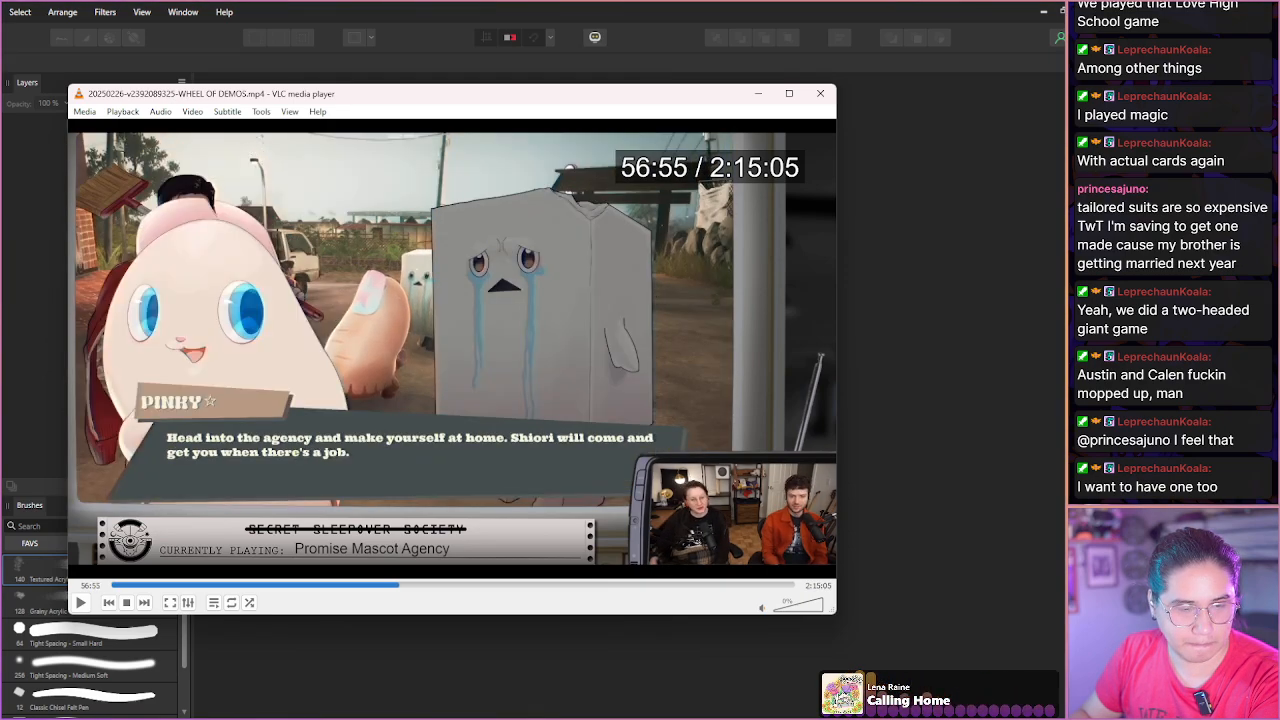
# Skim the rest of the To-Fu conversation in three-second jumps to Michi's question about Shiori at 57:34.
pyautogui.hotkey('shift', 'Right')
pyautogui.hotkey('shift', 'Right')
pyautogui.hotkey('shift', 'Right')
pyautogui.hotkey('shift', 'Right')
pyautogui.hotkey('shift', 'Right')
pyautogui.hotkey('shift', 'Right')
pyautogui.hotkey('shift', 'Right')
pyautogui.hotkey('shift', 'Right')
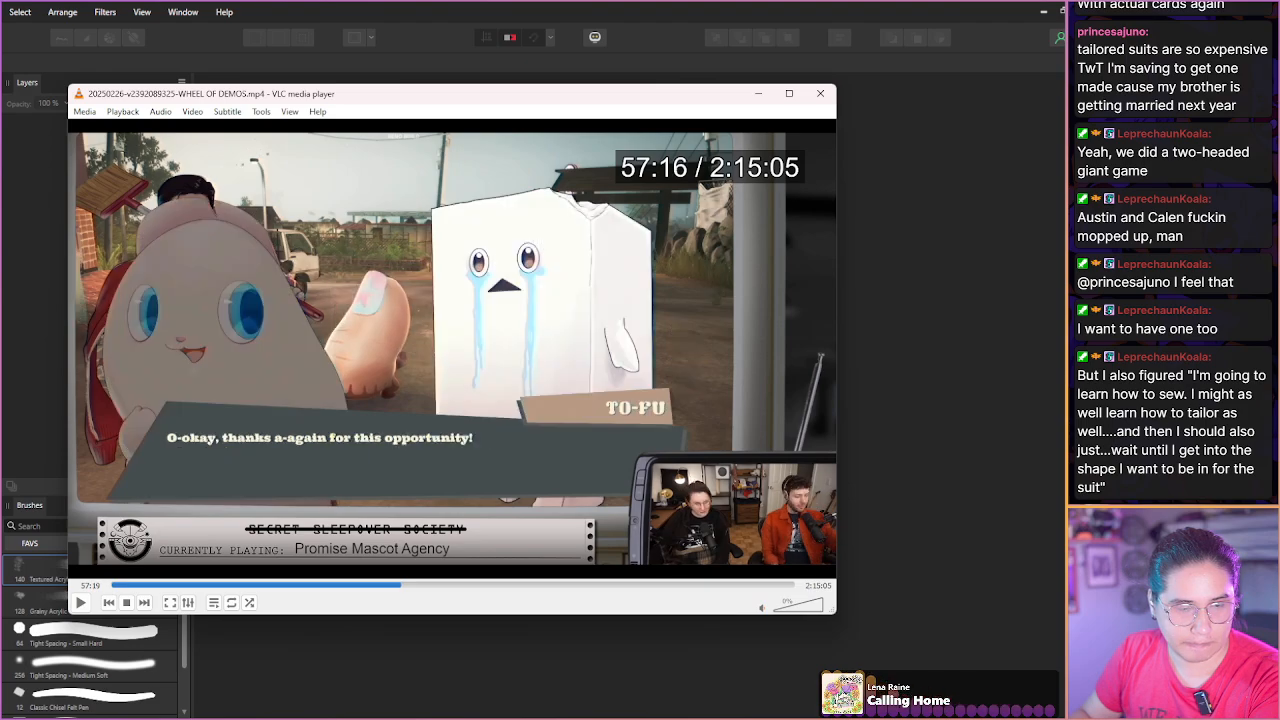
pyautogui.hotkey('shift', 'Right')
pyautogui.hotkey('shift', 'Right')
pyautogui.hotkey('shift', 'Right')
pyautogui.hotkey('shift', 'Right')
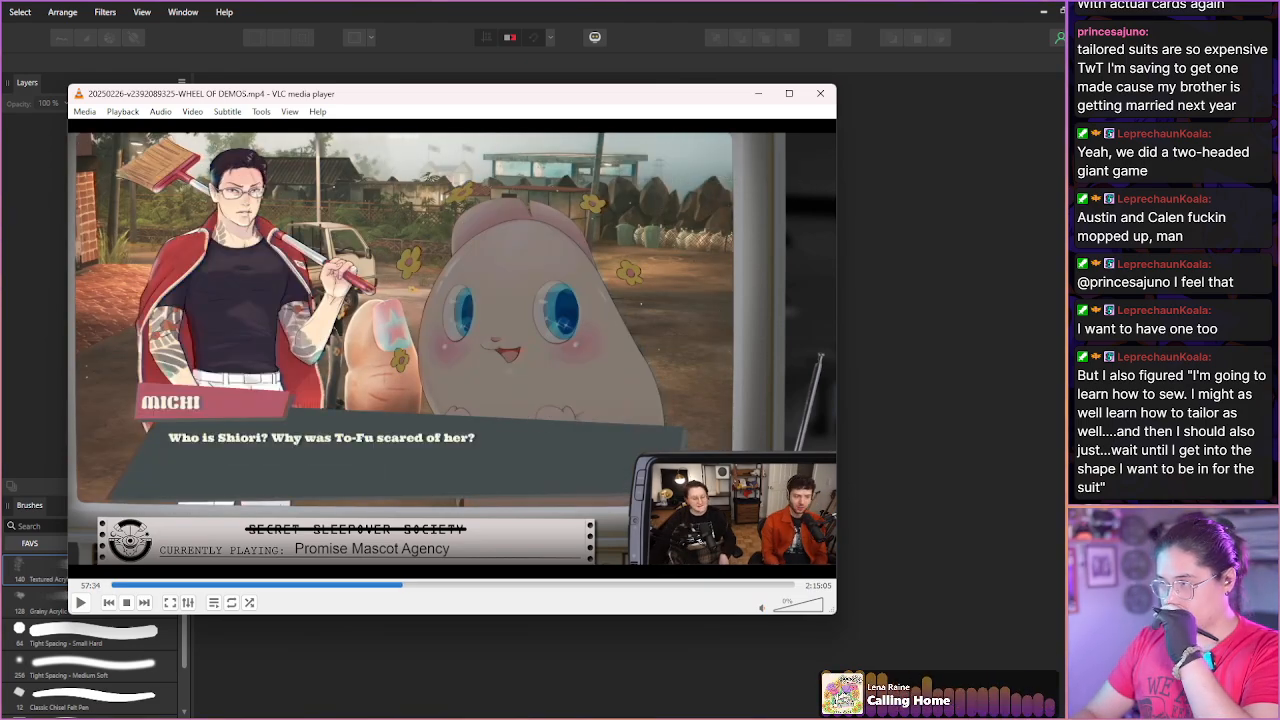
# Skim Pinky's answer about Shiori in three-second jumps to the mini map reminder at 58:31.
pyautogui.hotkey('shift', 'Right')
pyautogui.hotkey('shift', 'Right')
pyautogui.hotkey('shift', 'Right')
pyautogui.hotkey('shift', 'Right')
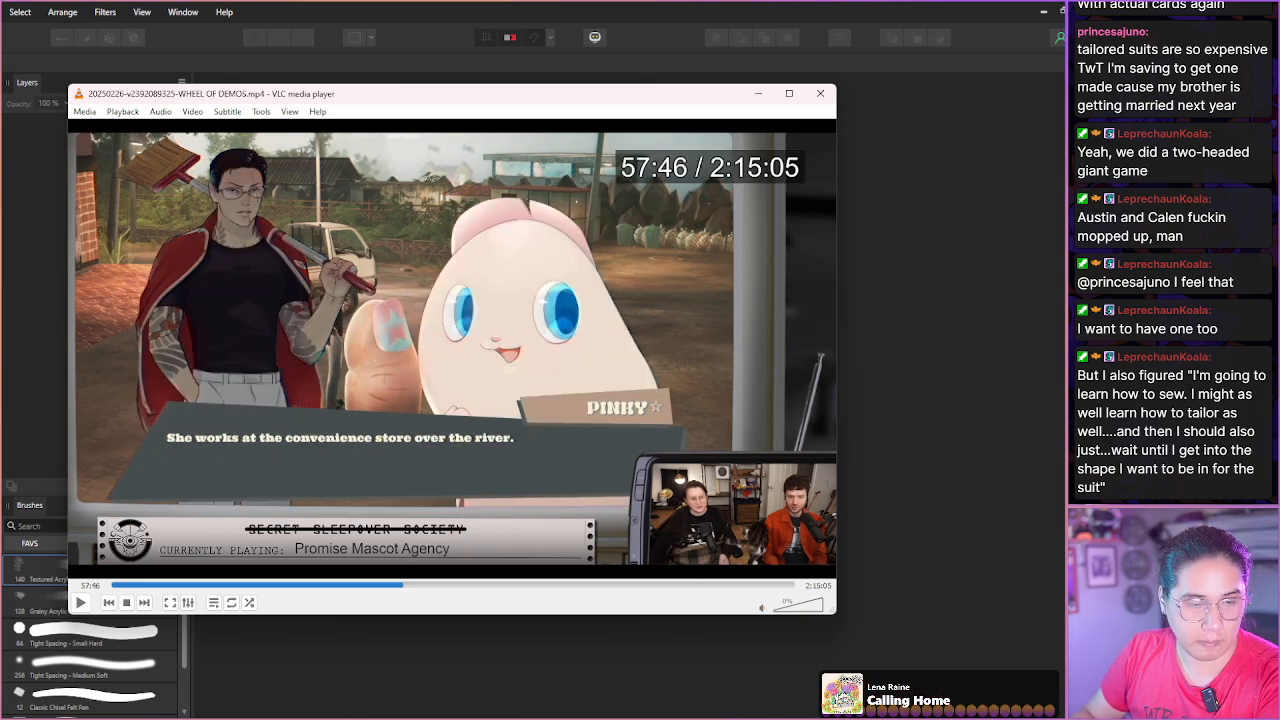
pyautogui.hotkey('shift', 'Right')
pyautogui.hotkey('shift', 'Right')
pyautogui.hotkey('shift', 'Right')
pyautogui.hotkey('shift', 'Right')
pyautogui.hotkey('shift', 'Right')
pyautogui.hotkey('shift', 'Right')
pyautogui.hotkey('shift', 'Right')
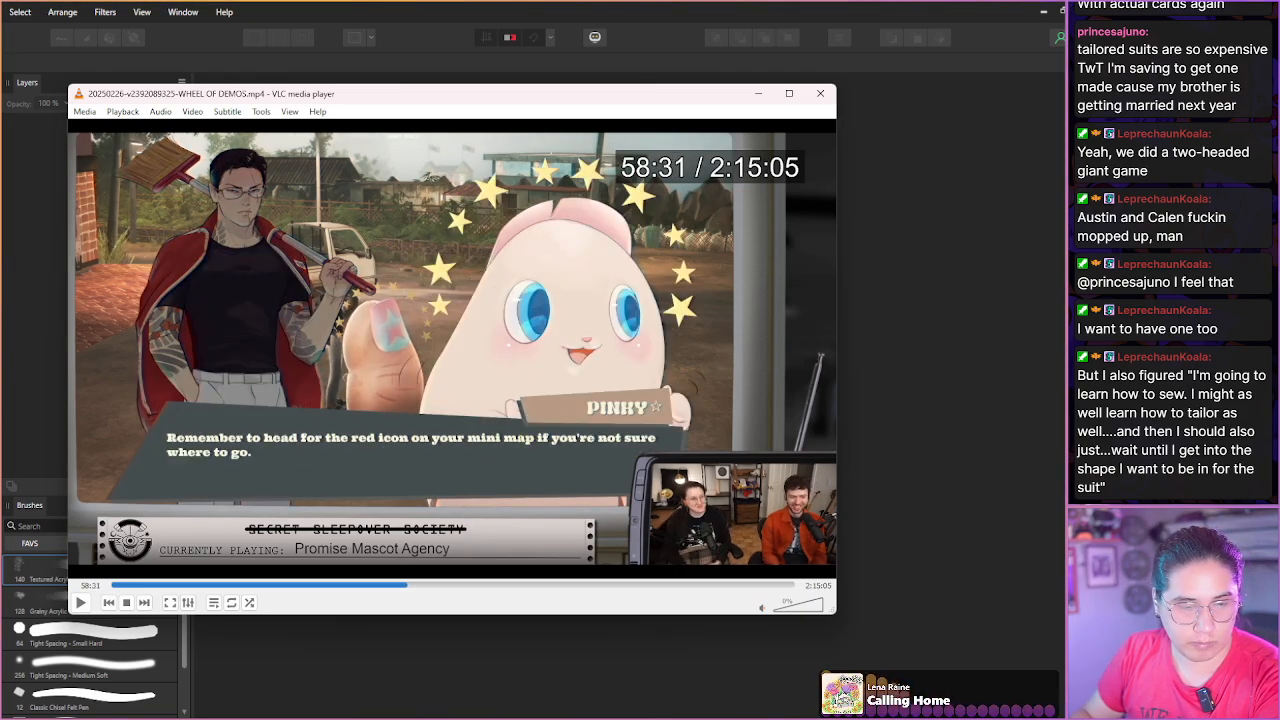
# Skim from the mini map reminder past the truck departure to the overhead village view at 58:58.
pyautogui.hotkey('shift', 'Right')
pyautogui.hotkey('shift', 'Right')
pyautogui.hotkey('shift', 'Right')
pyautogui.hotkey('shift', 'Right')
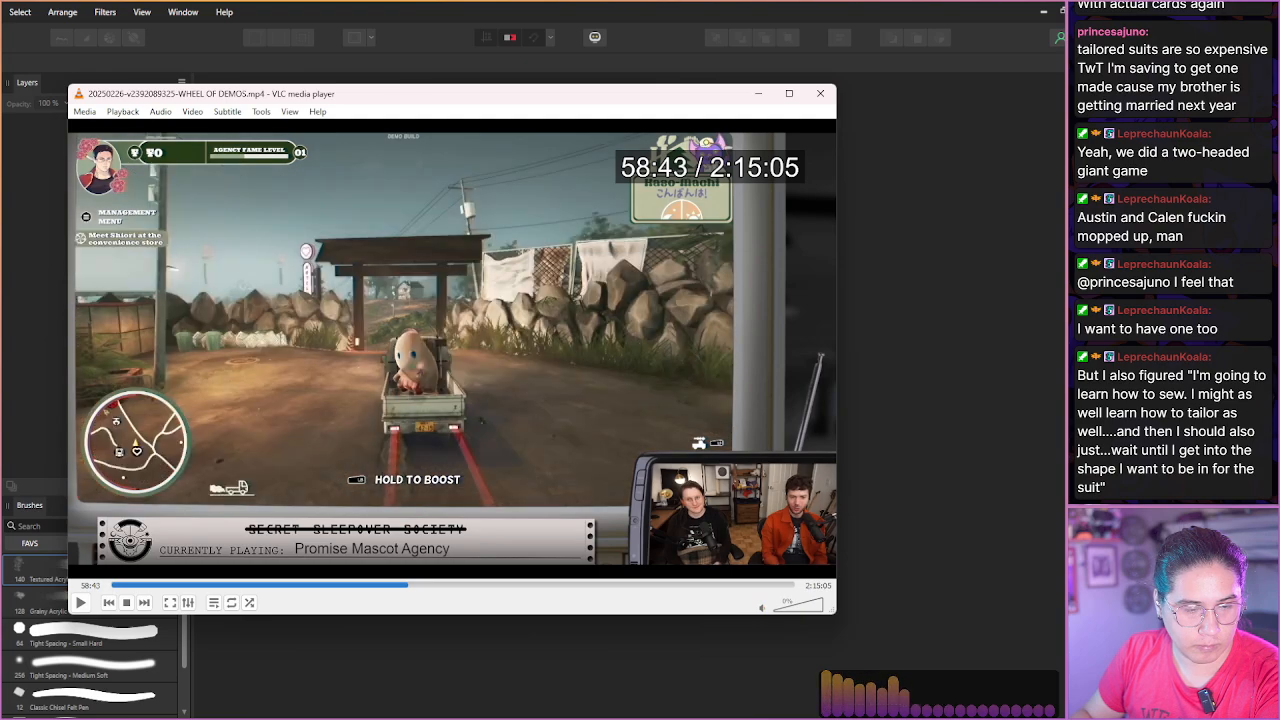
pyautogui.hotkey('shift', 'Right')
pyautogui.hotkey('shift', 'Right')
pyautogui.hotkey('shift', 'Right')
pyautogui.hotkey('shift', 'Right')
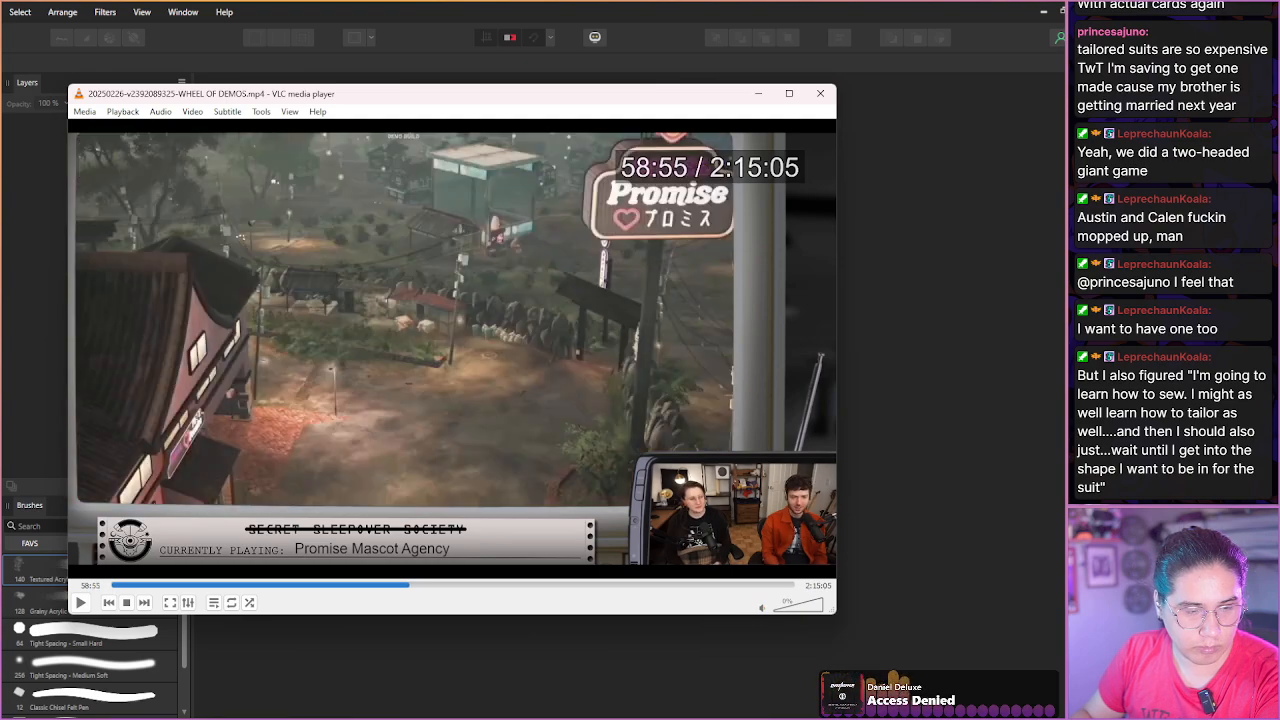
pyautogui.hotkey('shift', 'Right')
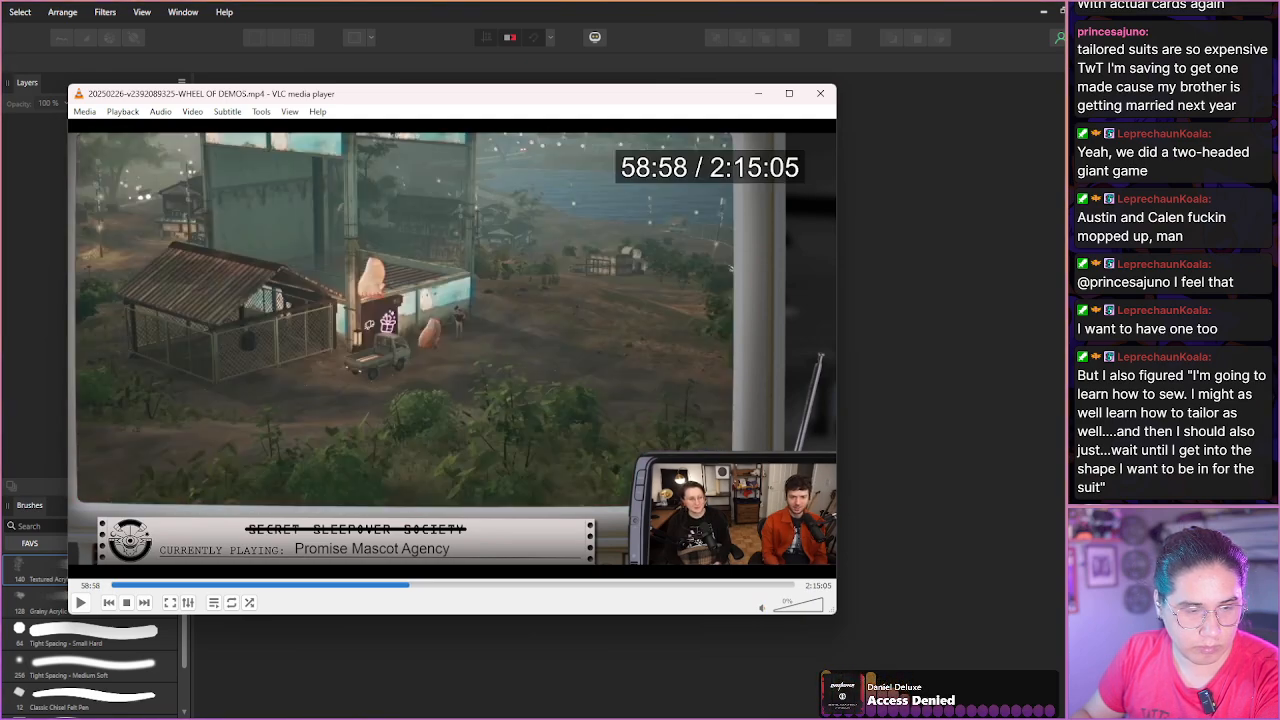
# Skim in three-second jumps from the overhead village view to the truck driving gameplay at 59:22.
pyautogui.hotkey('shift', 'Right')
pyautogui.hotkey('shift', 'Right')
pyautogui.hotkey('shift', 'Right')
pyautogui.hotkey('shift', 'Right')
pyautogui.hotkey('shift', 'Right')
pyautogui.hotkey('shift', 'Right')
pyautogui.hotkey('shift', 'Right')
pyautogui.hotkey('shift', 'Right')
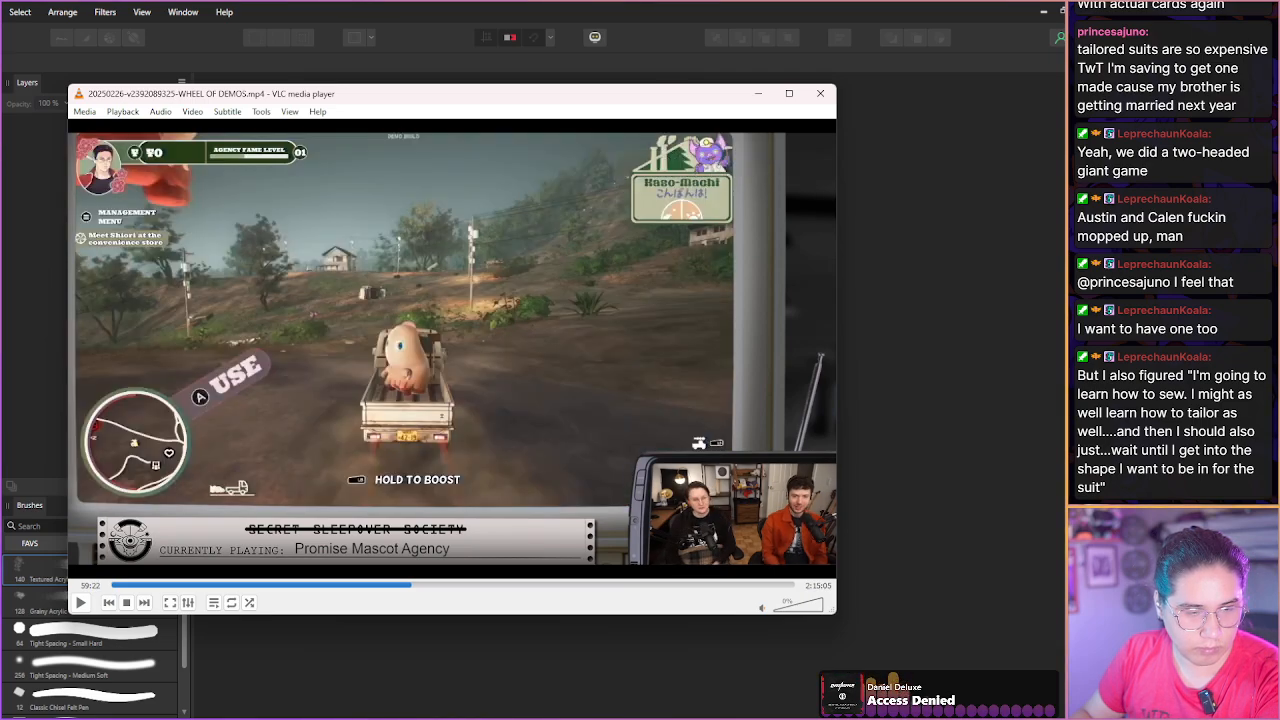
# Save snapshots of the truck driving frame at 59:22 and the bridge frame at 59:46.
pyautogui.hotkey('shift', 'Right')
pyautogui.hotkey('shift', 'Right')
pyautogui.hotkey('shift', 'Right')
pyautogui.hotkey('shift', 'Right')
pyautogui.hotkey('shift', 'Right')
pyautogui.hotkey('shift', 'Right')
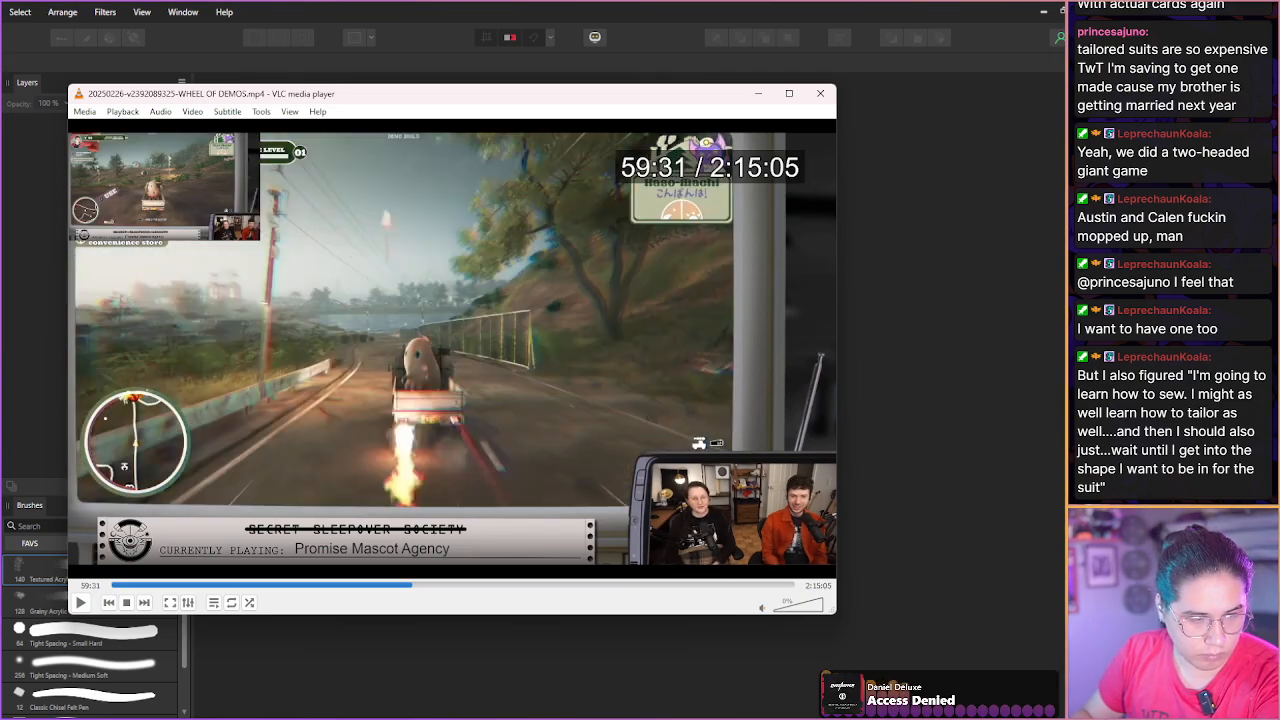
pyautogui.hotkey('shift', 'Right')
pyautogui.hotkey('shift', 'Right')
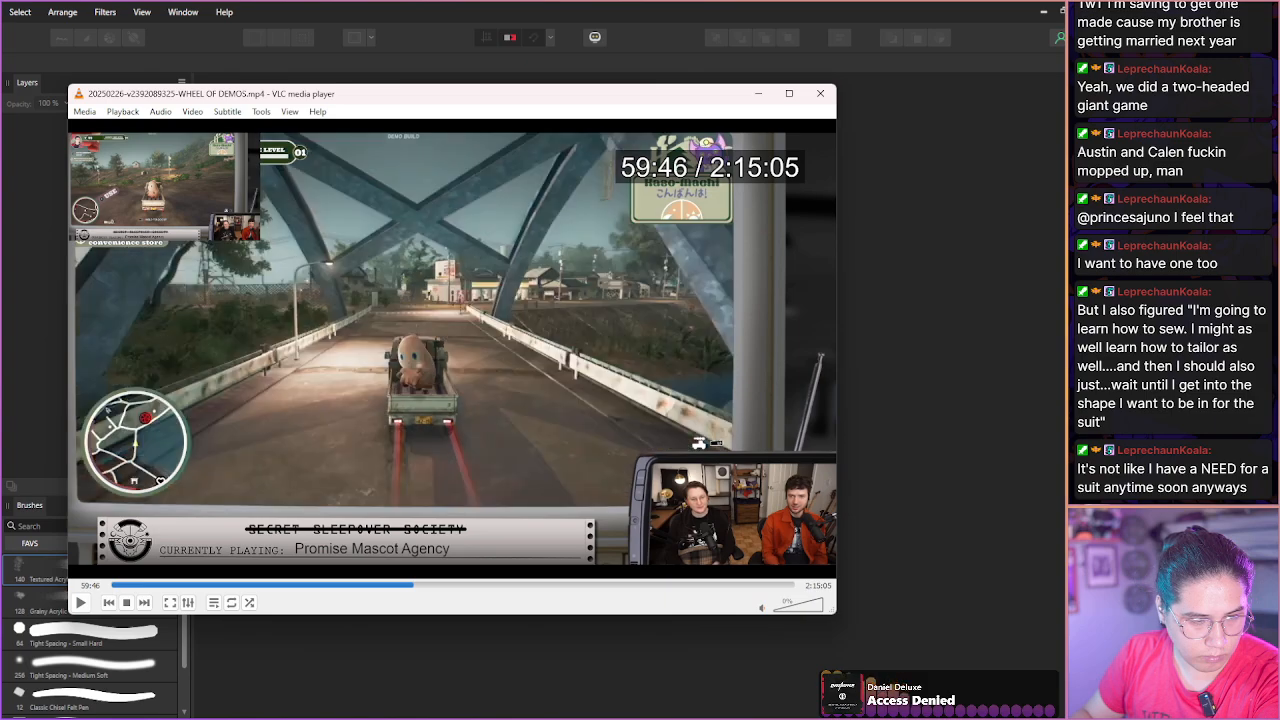
pyautogui.hotkey('shift', 's')
# Skim in three-second jumps from the bridge to Michi's dialogue outside the convenience store at 1:00:13.
pyautogui.hotkey('shift', 'Right')
pyautogui.hotkey('shift', 'Right')
pyautogui.hotkey('shift', 'Right')
pyautogui.hotkey('shift', 'Right')
pyautogui.hotkey('shift', 'Right')
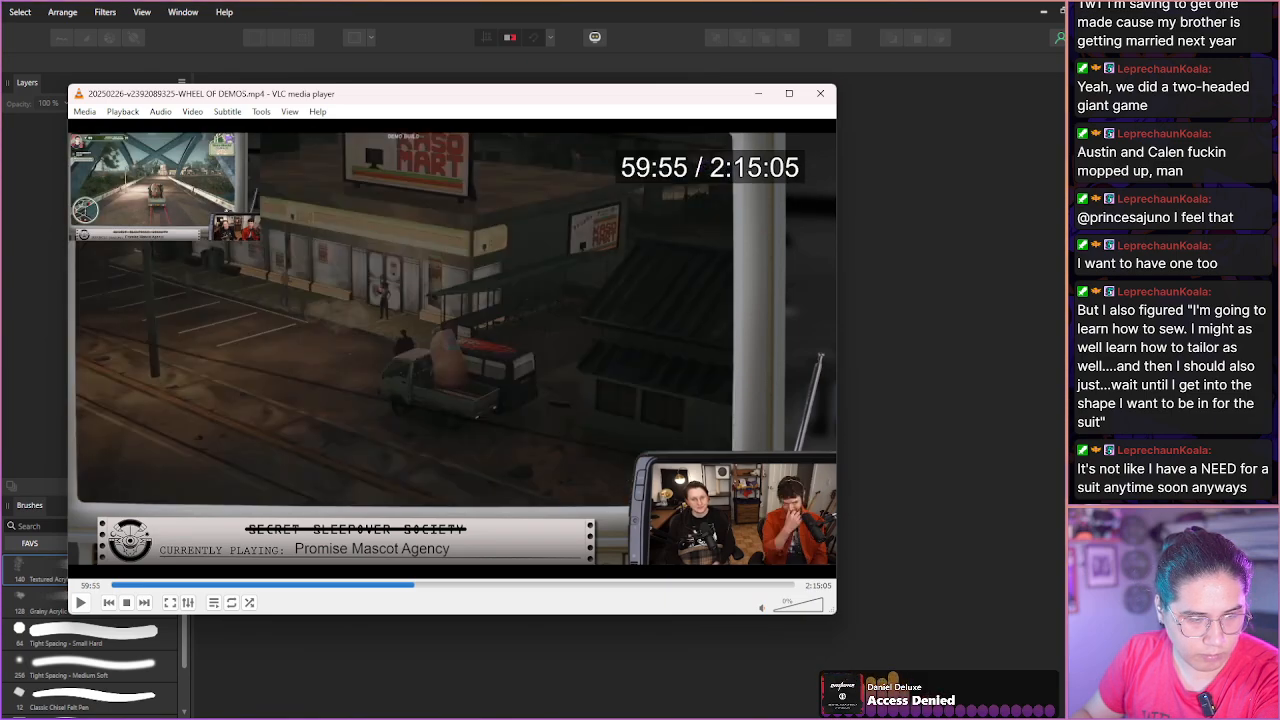
pyautogui.hotkey('shift', 'Right')
pyautogui.hotkey('shift', 'Right')
pyautogui.hotkey('shift', 'Right')
pyautogui.hotkey('shift', 'Right')
pyautogui.hotkey('shift', 'Right')
pyautogui.hotkey('shift', 'Right')
pyautogui.hotkey('shift', 'Right')
pyautogui.hotkey('shift', 'Right')
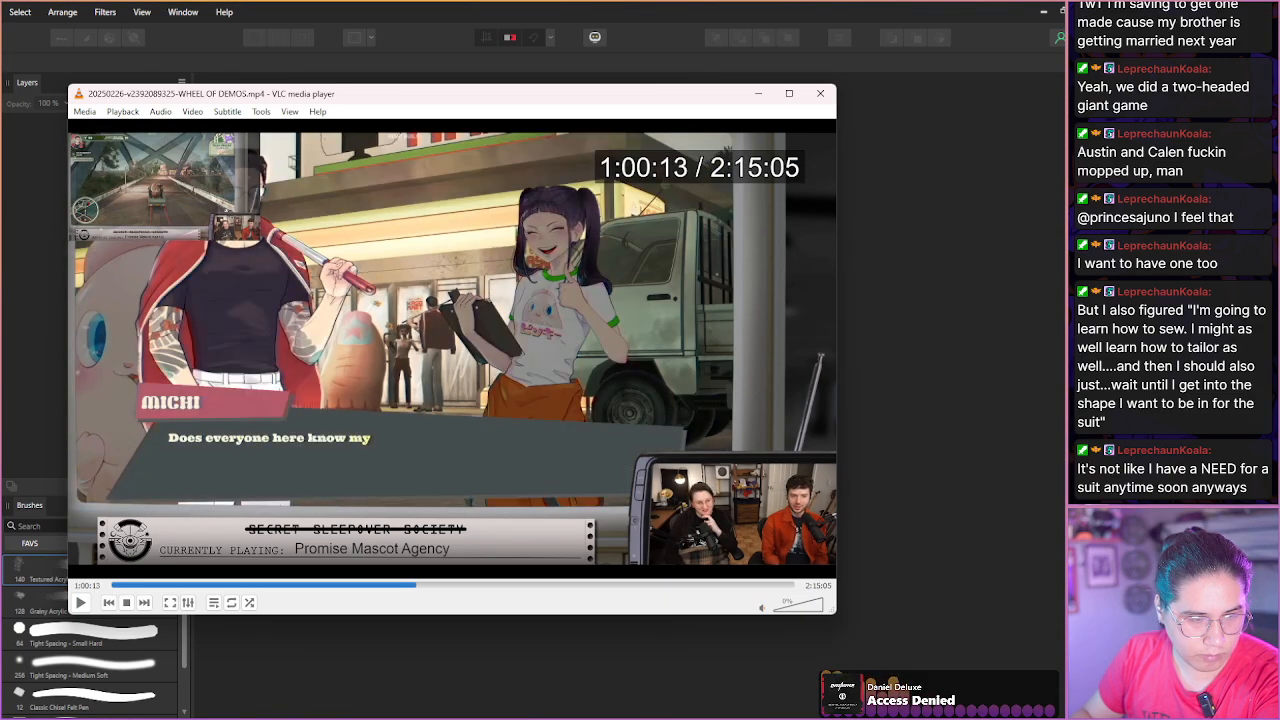
# Skim the convenience store dialogue in three-second jumps to Shiori's introduction card at 1:00:37.
pyautogui.hotkey('shift', 'Right')
pyautogui.hotkey('shift', 'Right')
pyautogui.hotkey('shift', 'Right')
pyautogui.hotkey('shift', 'Right')
pyautogui.hotkey('shift', 'Right')
pyautogui.hotkey('shift', 'Right')
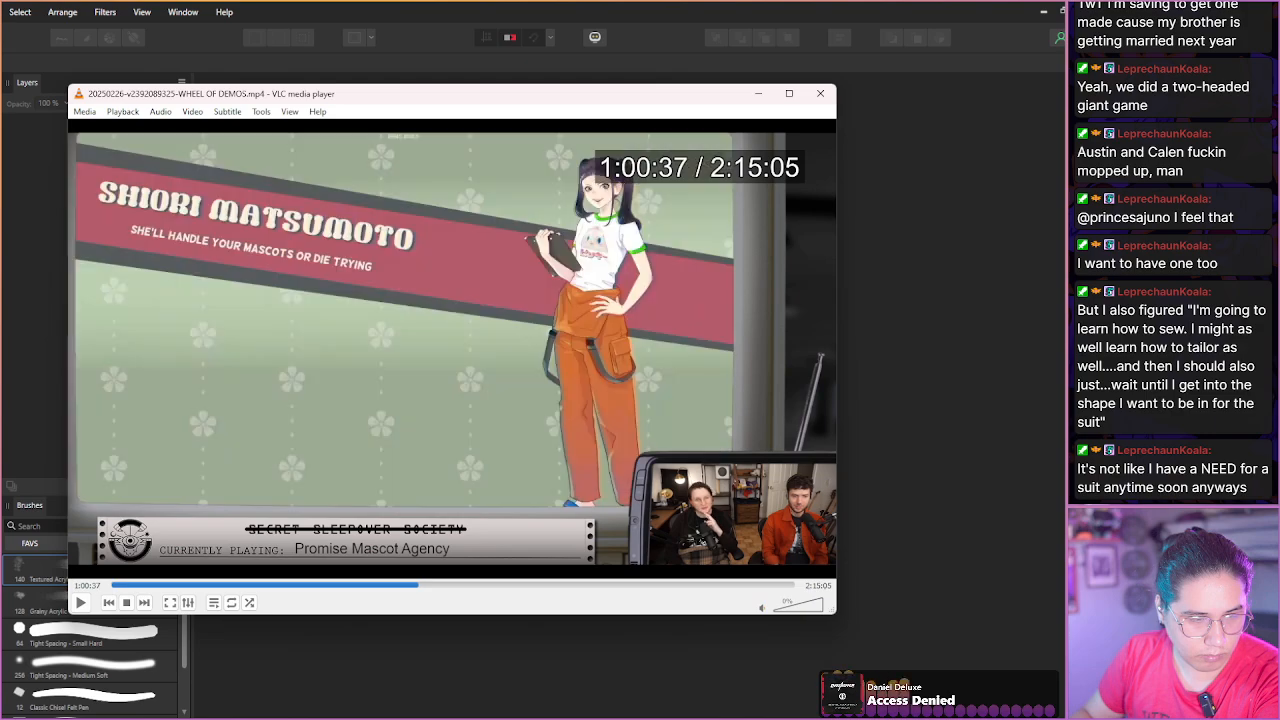
# Skim in three-second jumps from Shiori's introduction card to her dialogue at 1:01:07.
pyautogui.hotkey('shift', 'Right')
pyautogui.hotkey('shift', 'Right')
pyautogui.hotkey('shift', 'Right')
pyautogui.hotkey('shift', 'Right')
pyautogui.hotkey('shift', 'Right')
pyautogui.hotkey('shift', 'Right')
pyautogui.hotkey('shift', 'Right')
pyautogui.hotkey('shift', 'Right')
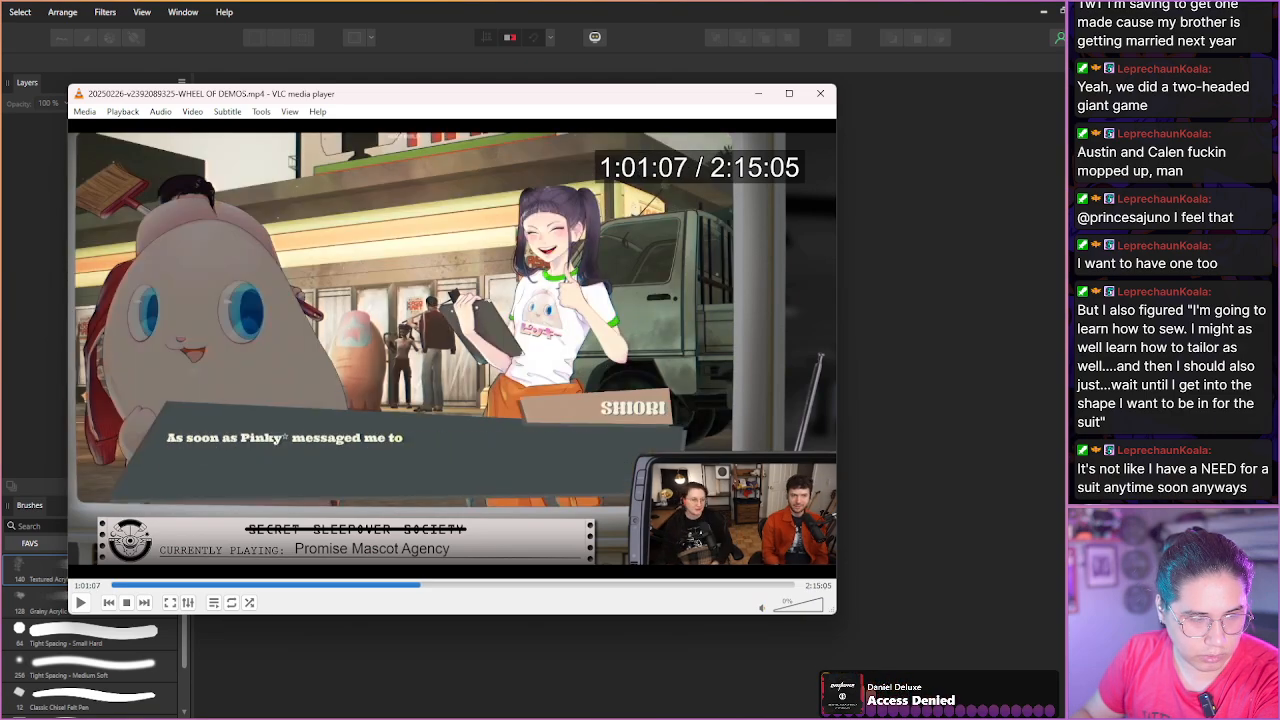
# Skim the Shiori and Pinky conversation in three-second jumps to 1:01:58, checking the hosts' reactions.
pyautogui.hotkey('shift', 'Right')
pyautogui.hotkey('shift', 'Right')
pyautogui.hotkey('shift', 'Right')
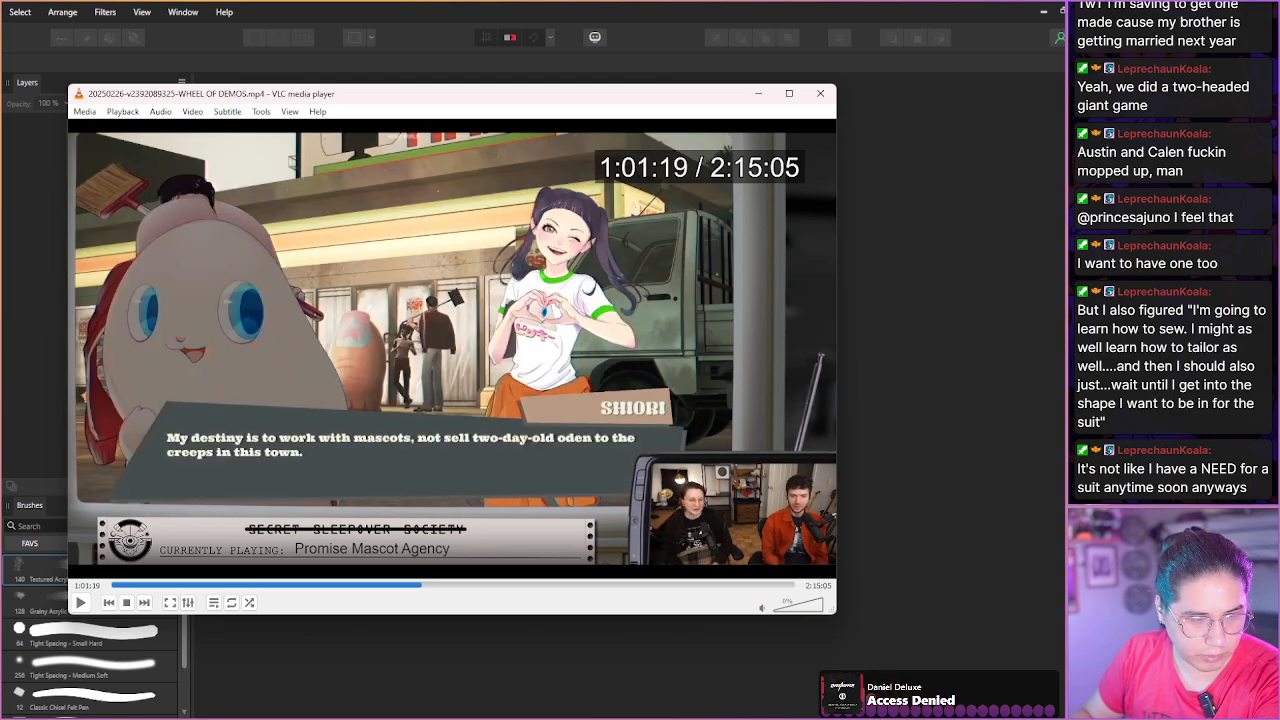
pyautogui.hotkey('shift', 'Right')
pyautogui.hotkey('shift', 'Right')
pyautogui.hotkey('shift', 'Right')
pyautogui.hotkey('shift', 'Right')
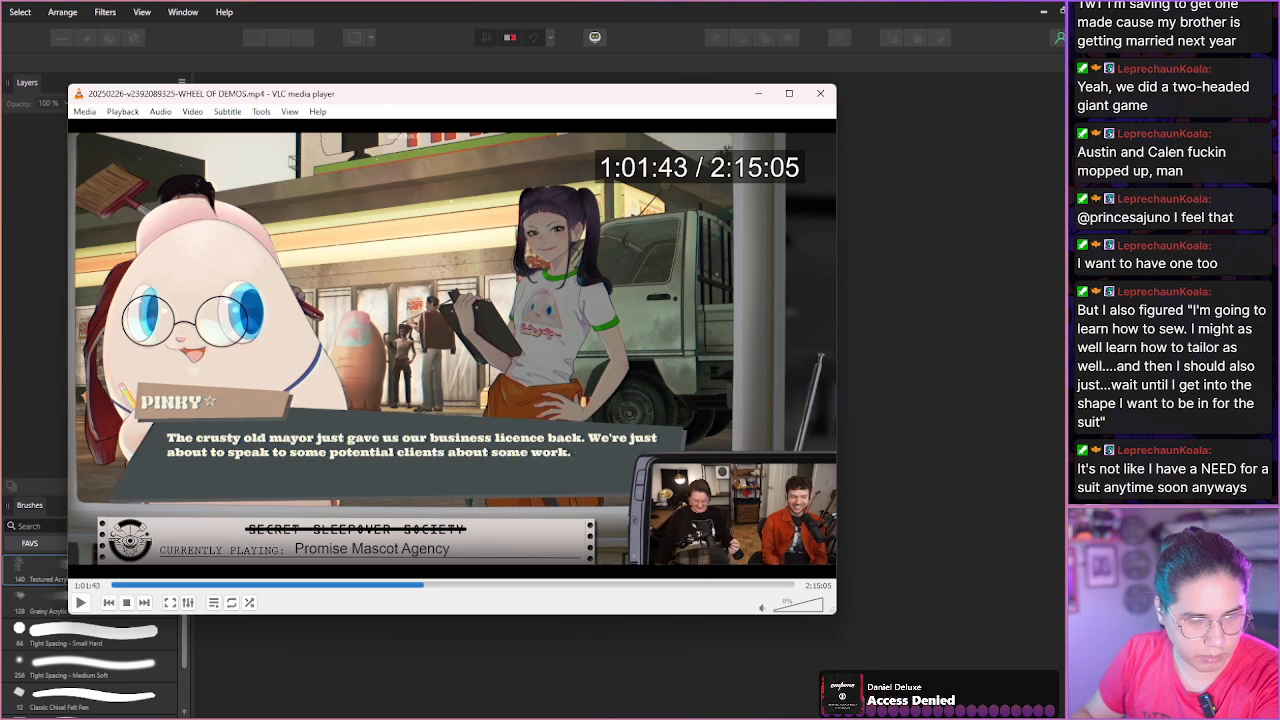
pyautogui.hotkey('shift', 'Right')
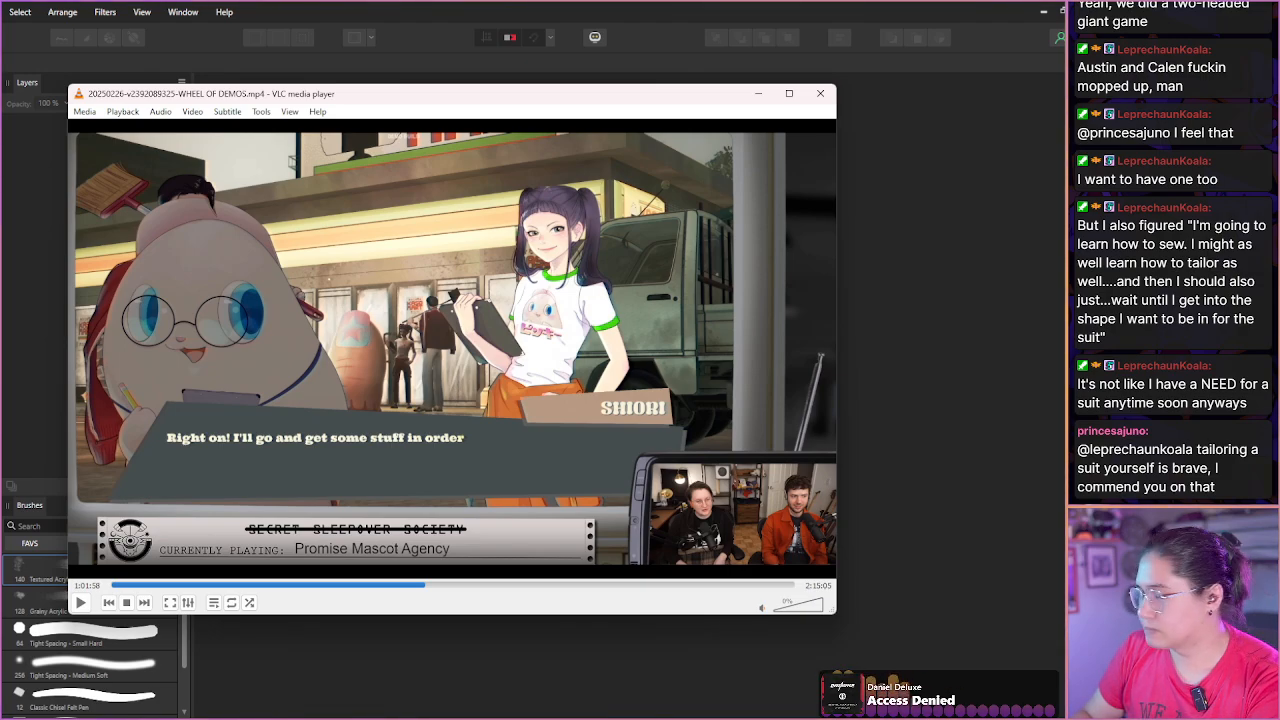
# Skim Shiori's dialogue in three-second jumps to her line about mascots getting in trouble on jobs at 1:02:22.
pyautogui.hotkey('shift', 'Right')
pyautogui.hotkey('shift', 'Right')
pyautogui.hotkey('shift', 'Right')
pyautogui.hotkey('shift', 'Right')
pyautogui.hotkey('shift', 'Right')
pyautogui.hotkey('shift', 'Right')
pyautogui.hotkey('shift', 'Right')
pyautogui.hotkey('shift', 'Right')
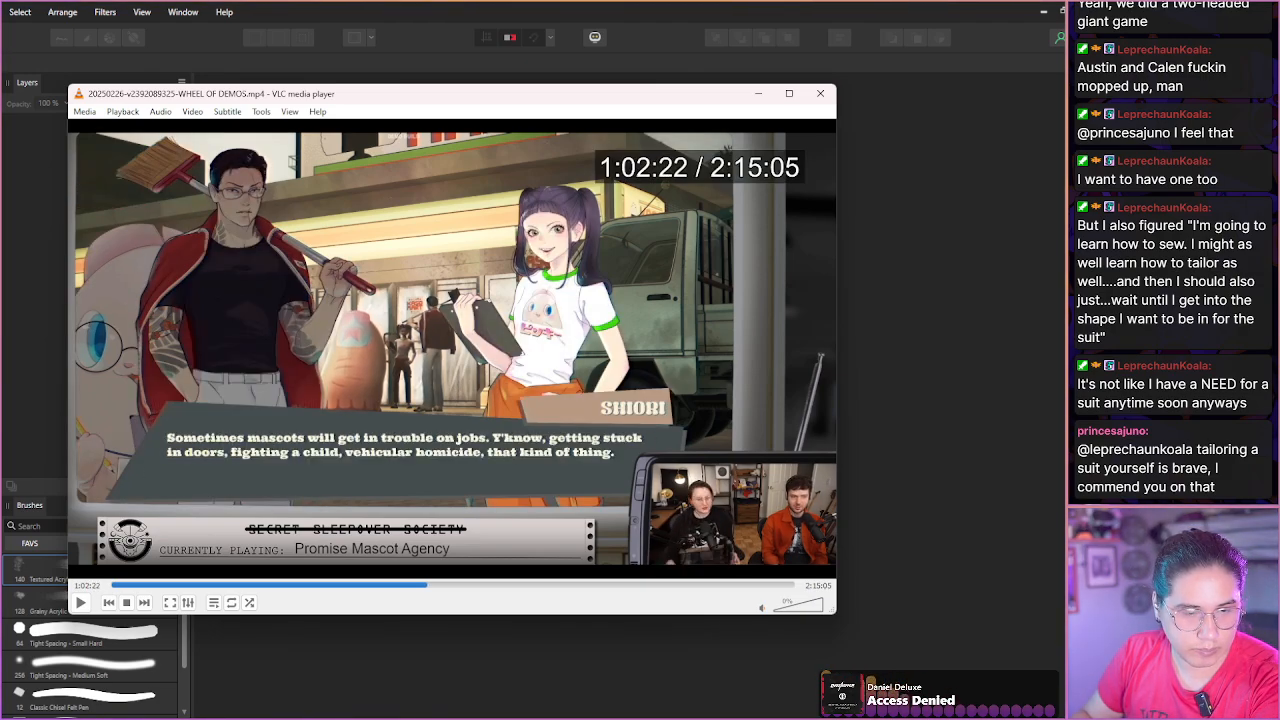
# Skim in three-second jumps to Shiori's line about heroes at 1:02:49, checking the hosts' expressions.
pyautogui.hotkey('shift', 'Right')
pyautogui.hotkey('shift', 'Right')
pyautogui.hotkey('shift', 'Right')
pyautogui.hotkey('shift', 'Right')
pyautogui.hotkey('shift', 'Right')
pyautogui.hotkey('shift', 'Right')
pyautogui.hotkey('shift', 'Right')
pyautogui.hotkey('shift', 'Right')
pyautogui.hotkey('shift', 'Right')
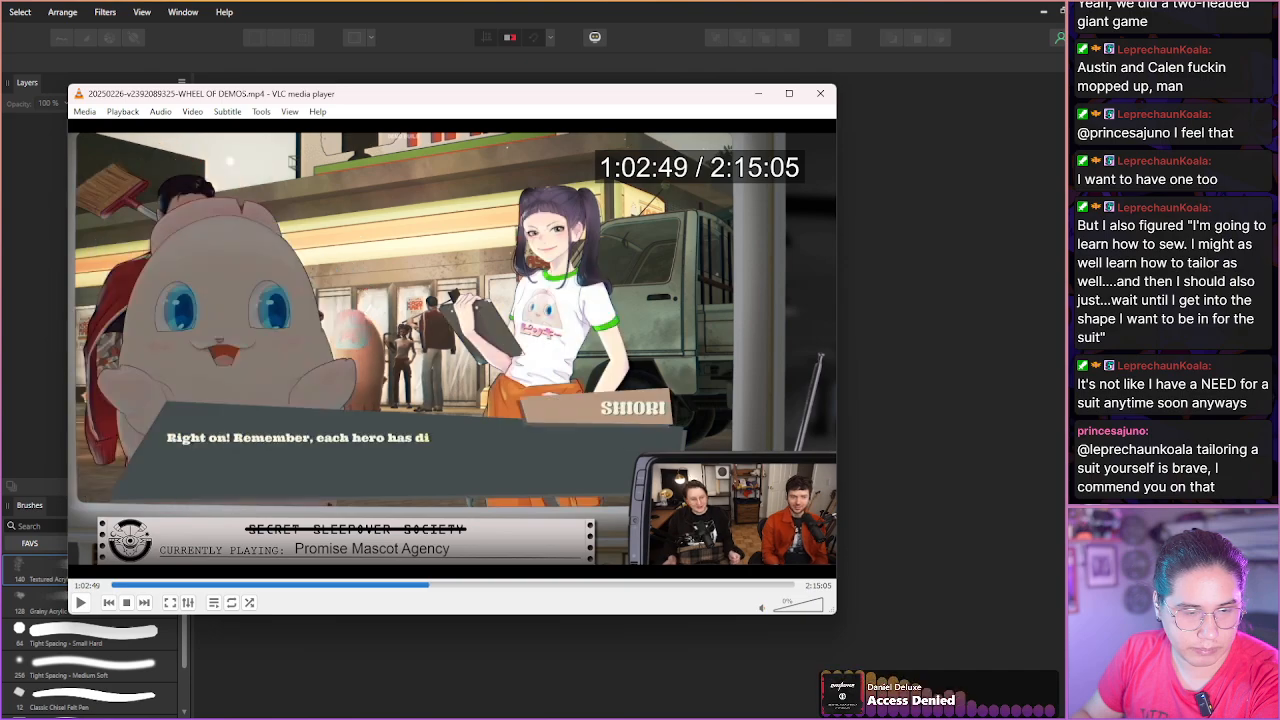
# Skim the rest of Shiori's hero explanation in three-second jumps to 1:03:37.
pyautogui.hotkey('shift', 'Right')
pyautogui.hotkey('shift', 'Right')
pyautogui.hotkey('shift', 'Right')
pyautogui.hotkey('shift', 'Right')
pyautogui.hotkey('shift', 'Right')
pyautogui.hotkey('shift', 'Right')
pyautogui.hotkey('shift', 'Right')
pyautogui.hotkey('shift', 'Right')
pyautogui.hotkey('shift', 'Right')
pyautogui.hotkey('shift', 'Right')
pyautogui.hotkey('shift', 'Right')
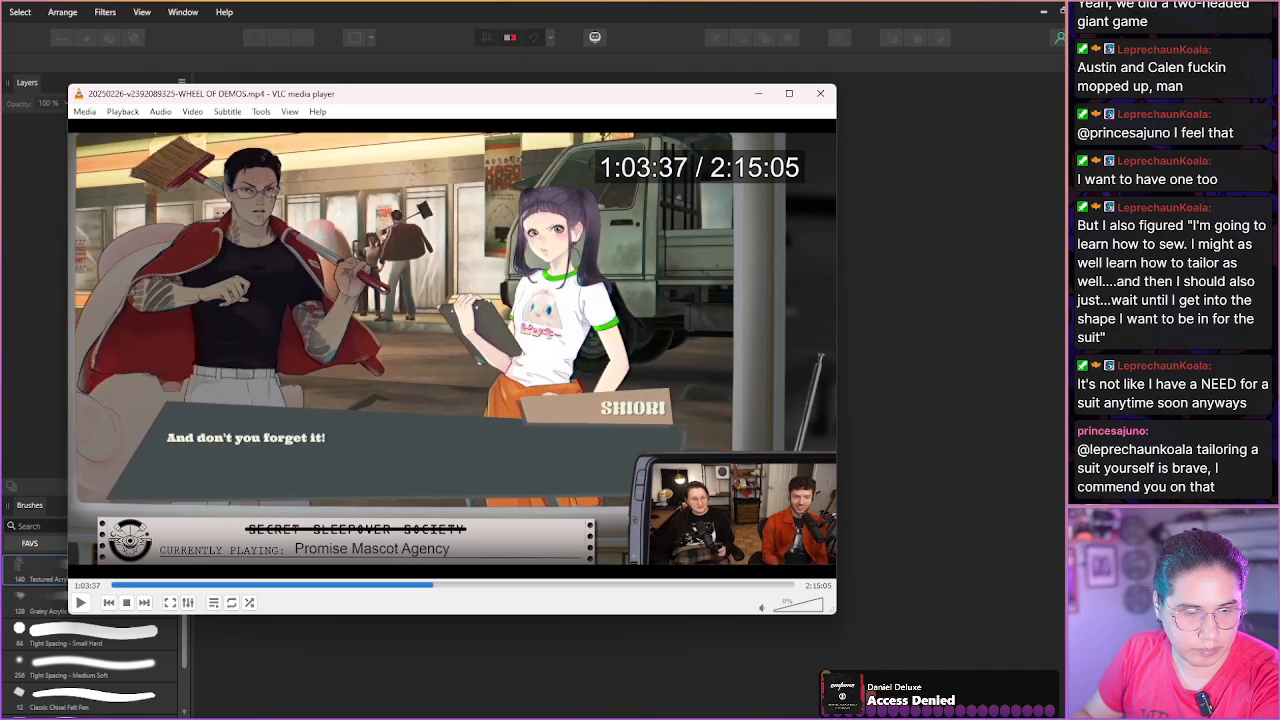
# Skim in three-second jumps to Shiori's cheerful goodbye at 1:04:22.
pyautogui.hotkey('shift', 'Right')
pyautogui.hotkey('shift', 'Right')
pyautogui.hotkey('shift', 'Right')
pyautogui.hotkey('shift', 'Right')
pyautogui.hotkey('shift', 'Right')
pyautogui.hotkey('shift', 'Right')
pyautogui.hotkey('shift', 'Right')
pyautogui.hotkey('shift', 'Right')
pyautogui.hotkey('shift', 'Right')
pyautogui.hotkey('shift', 'Right')
pyautogui.hotkey('shift', 'Right')
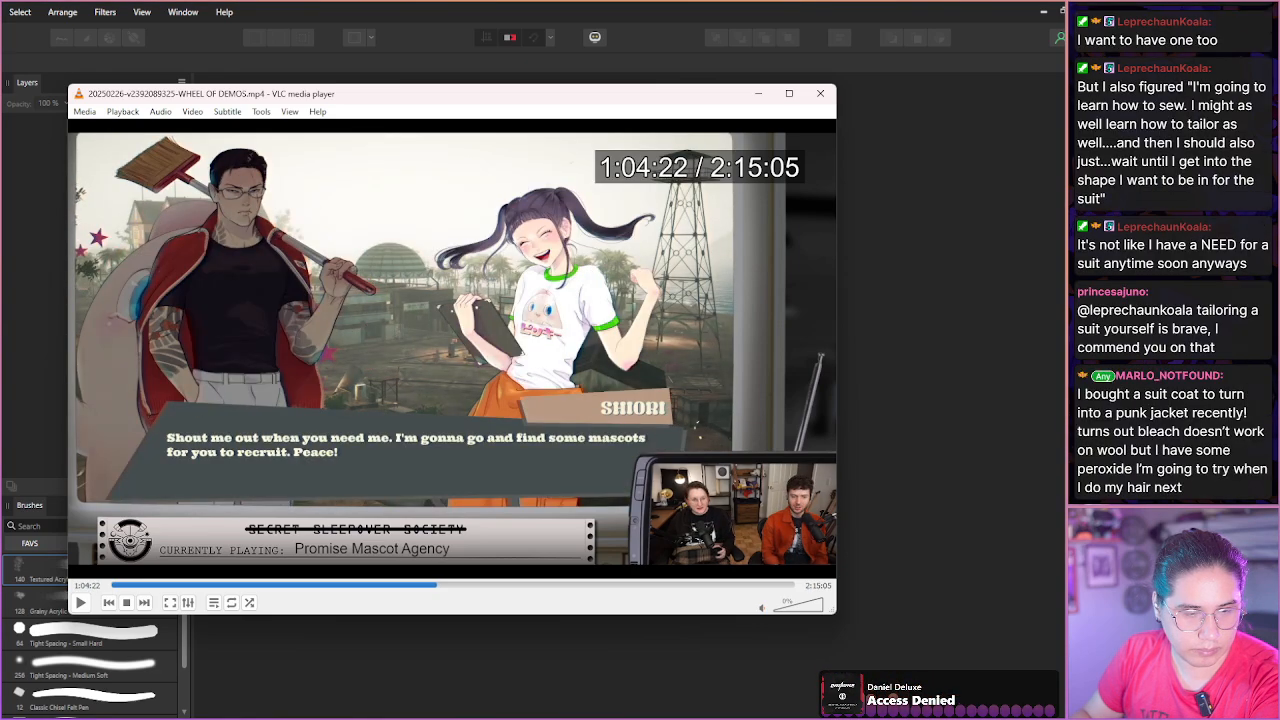
# Skim past the Pinky hero card to the truck scene at 1:04:43 and save a snapshot of that frame.
pyautogui.hotkey('shift', 'Right')
pyautogui.hotkey('shift', 'Right')
pyautogui.hotkey('shift', 'Right')
pyautogui.hotkey('shift', 'Right')
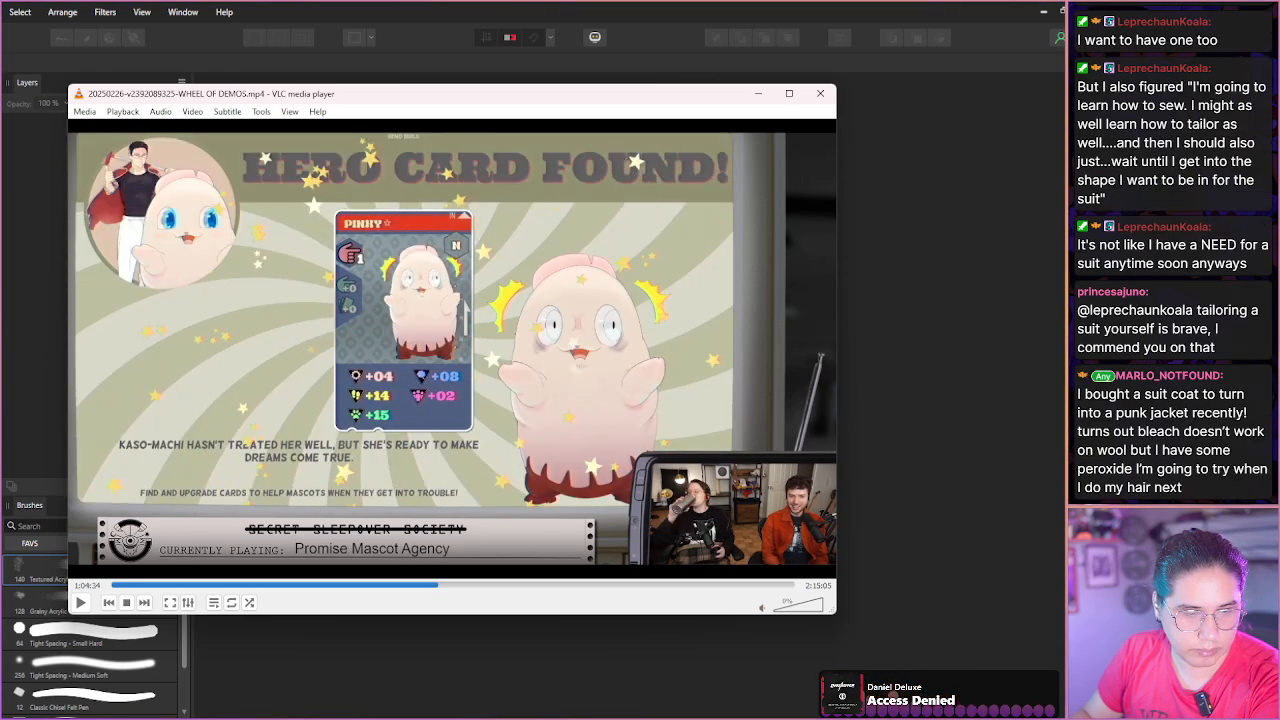
pyautogui.hotkey('shift', 'Right')
pyautogui.hotkey('shift', 'Right')
pyautogui.hotkey('shift', 's')
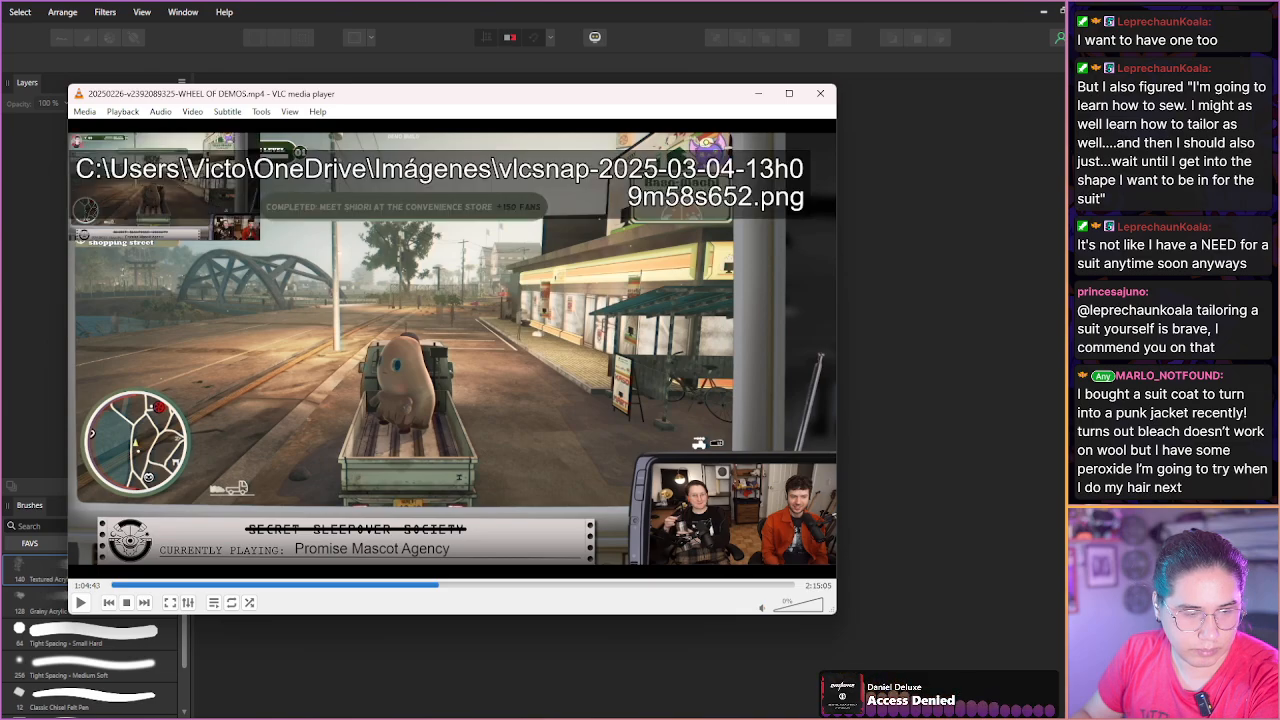
# Save another snapshot during the truck drive and skim on in three-second jumps to 1:04:52.
pyautogui.hotkey('shift', 'Right')
pyautogui.hotkey('shift', 'Right')
pyautogui.hotkey('shift', 'Right')
pyautogui.hotkey('shift', 'Right')
pyautogui.hotkey('shift', 'Right')
pyautogui.hotkey('shift', 'Right')
pyautogui.hotkey('shift', 'Right')
pyautogui.hotkey('shift', 'Right')
pyautogui.hotkey('shift', 'Right')
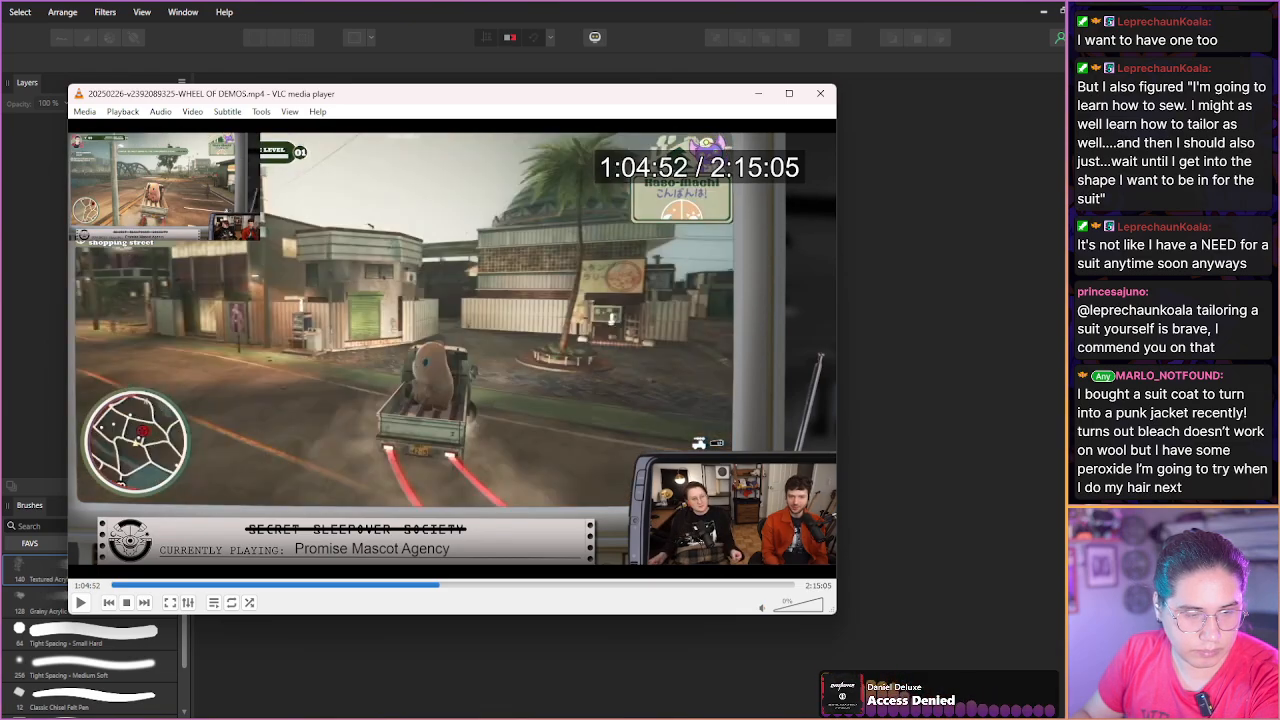
# Skim in three-second jumps through the Stamp Rally screen to the shopping street entrance at 1:05:28.
pyautogui.hotkey('shift', 'Right')
pyautogui.hotkey('shift', 'Right')
pyautogui.hotkey('shift', 'Right')
pyautogui.hotkey('shift', 'Right')
pyautogui.hotkey('shift', 'Right')
pyautogui.hotkey('shift', 'Right')
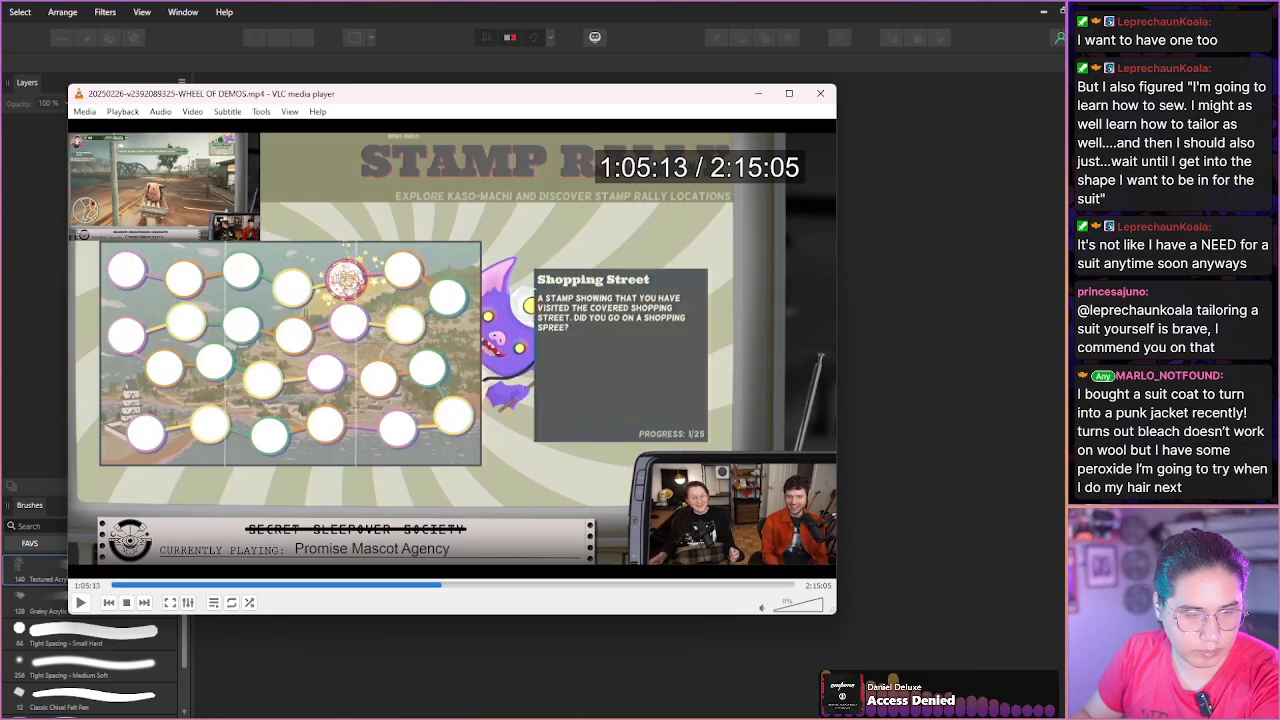
pyautogui.hotkey('shift', 'Right')
pyautogui.hotkey('shift', 'Right')
pyautogui.hotkey('shift', 'Right')
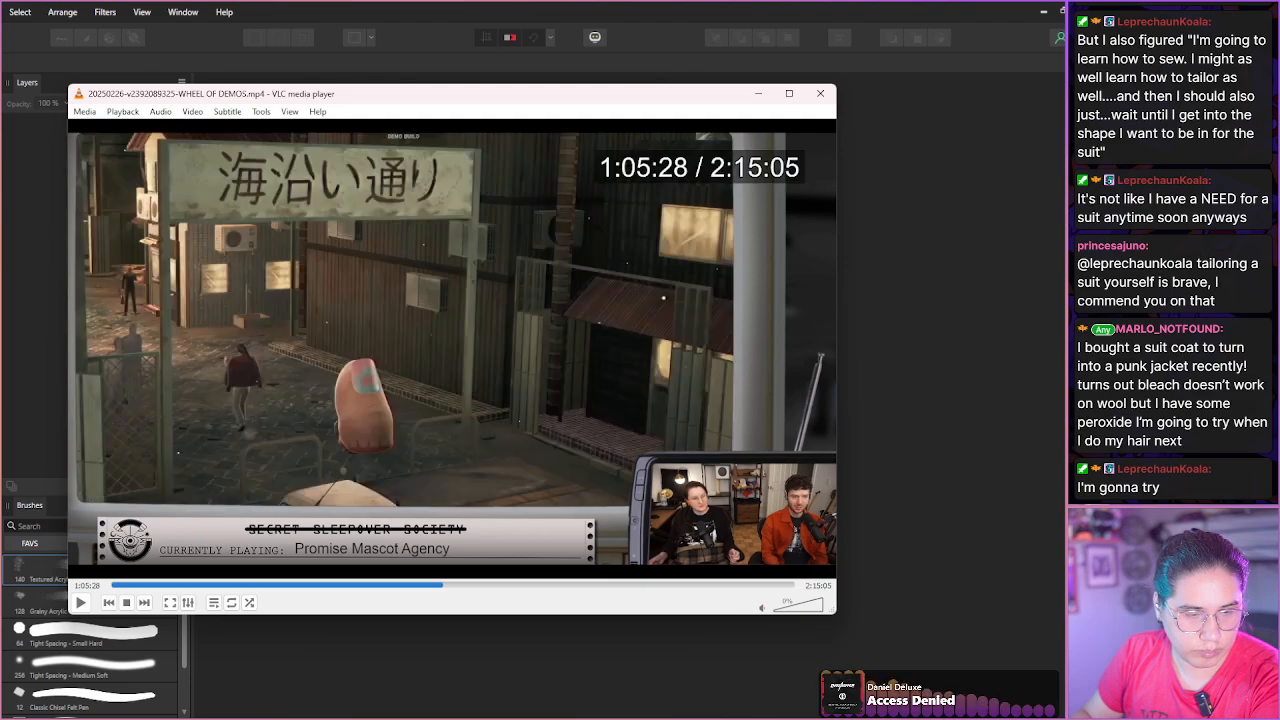
# Skim in three-second jumps from the shopping street entrance to Pinky's angry reply at 1:06:01.
pyautogui.hotkey('shift', 'Right')
pyautogui.hotkey('shift', 'Right')
pyautogui.hotkey('shift', 'Right')
pyautogui.hotkey('shift', 'Right')
pyautogui.hotkey('shift', 'Right')
pyautogui.hotkey('shift', 'Right')
pyautogui.hotkey('shift', 'Right')
pyautogui.hotkey('shift', 'Right')
pyautogui.hotkey('shift', 'Right')
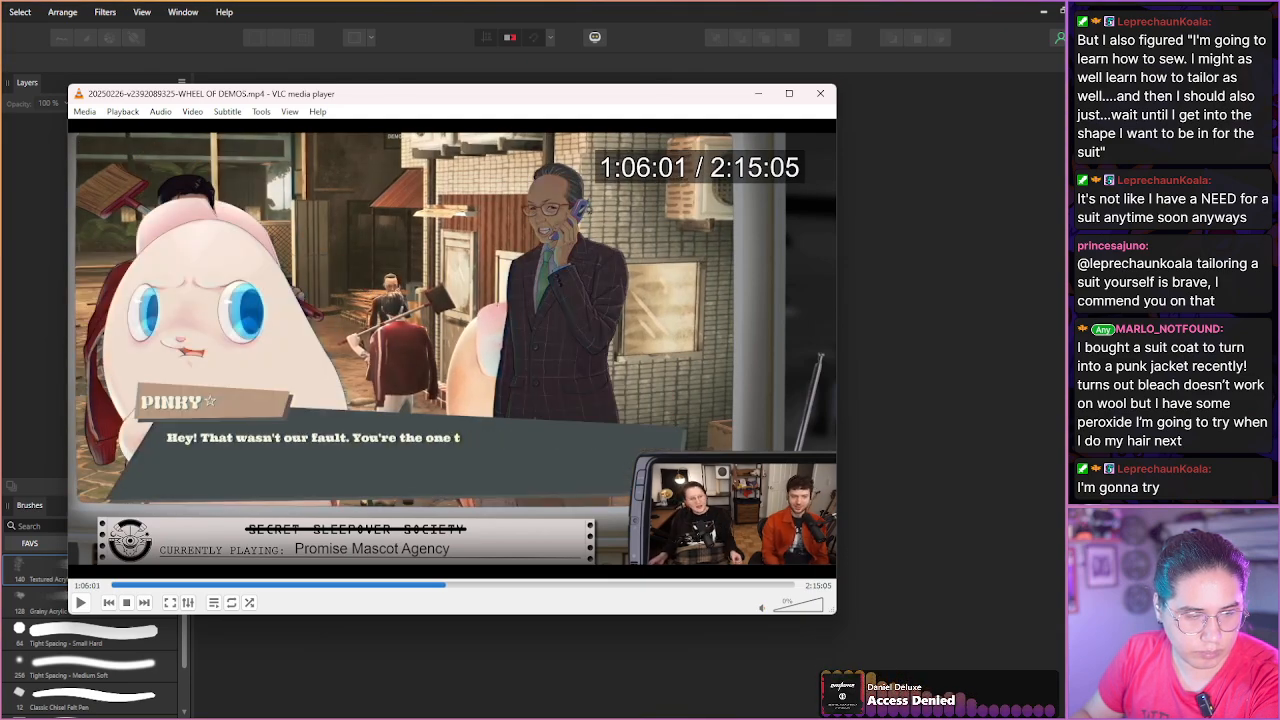
# Skim in three-second jumps to Pinky's introduction of Endo at 1:06:10, watching the hosts' reactions.
pyautogui.hotkey('shift', 'Right')
pyautogui.hotkey('shift', 'Right')
pyautogui.hotkey('shift', 'Right')
pyautogui.hotkey('shift', 'Right')
pyautogui.hotkey('shift', 'Right')
pyautogui.hotkey('shift', 'Right')
pyautogui.hotkey('shift', 'Right')
pyautogui.hotkey('shift', 'Right')
pyautogui.hotkey('shift', 'Right')
pyautogui.hotkey('shift', 'Right')
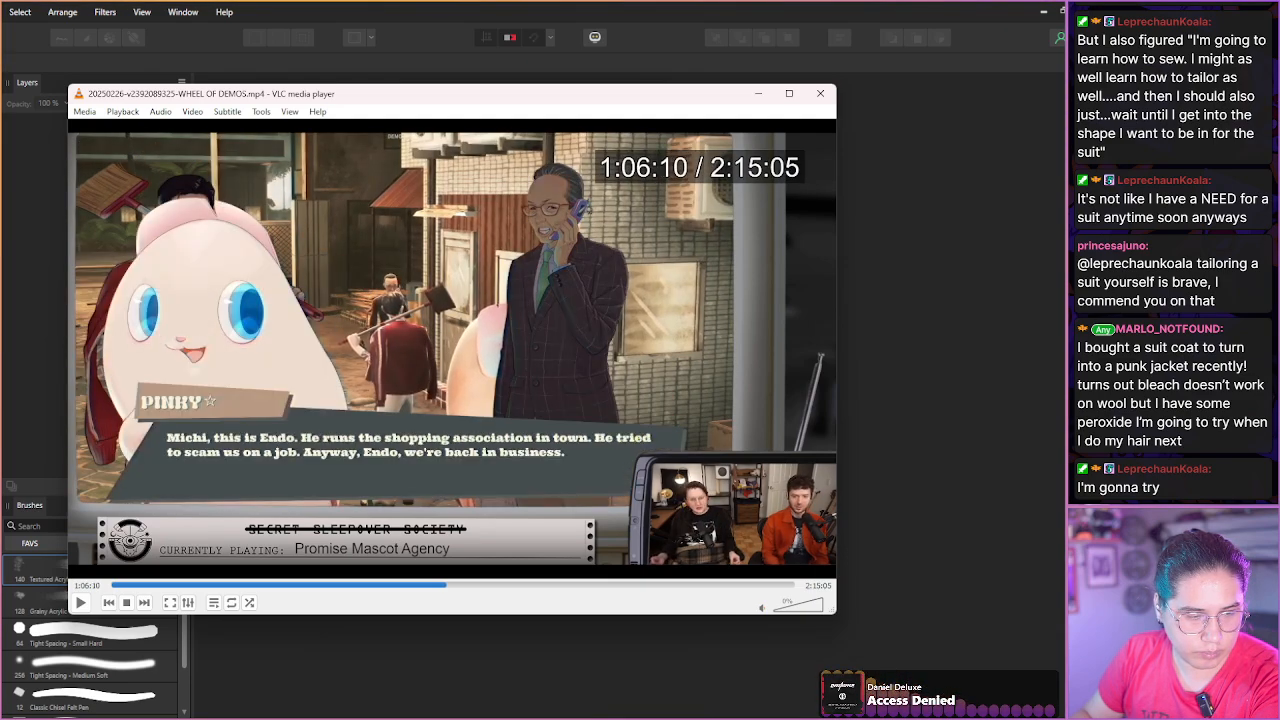
# Skim the Endo conversation in three-second jumps to Pinky's Kyushu Rejuvenation Fund line at 1:06:40.
pyautogui.hotkey('shift', 'Right')
pyautogui.hotkey('shift', 'Right')
pyautogui.hotkey('shift', 'Right')
pyautogui.hotkey('shift', 'Right')
pyautogui.hotkey('shift', 'Right')
pyautogui.hotkey('shift', 'Right')
pyautogui.hotkey('shift', 'Right')
pyautogui.hotkey('shift', 'Right')
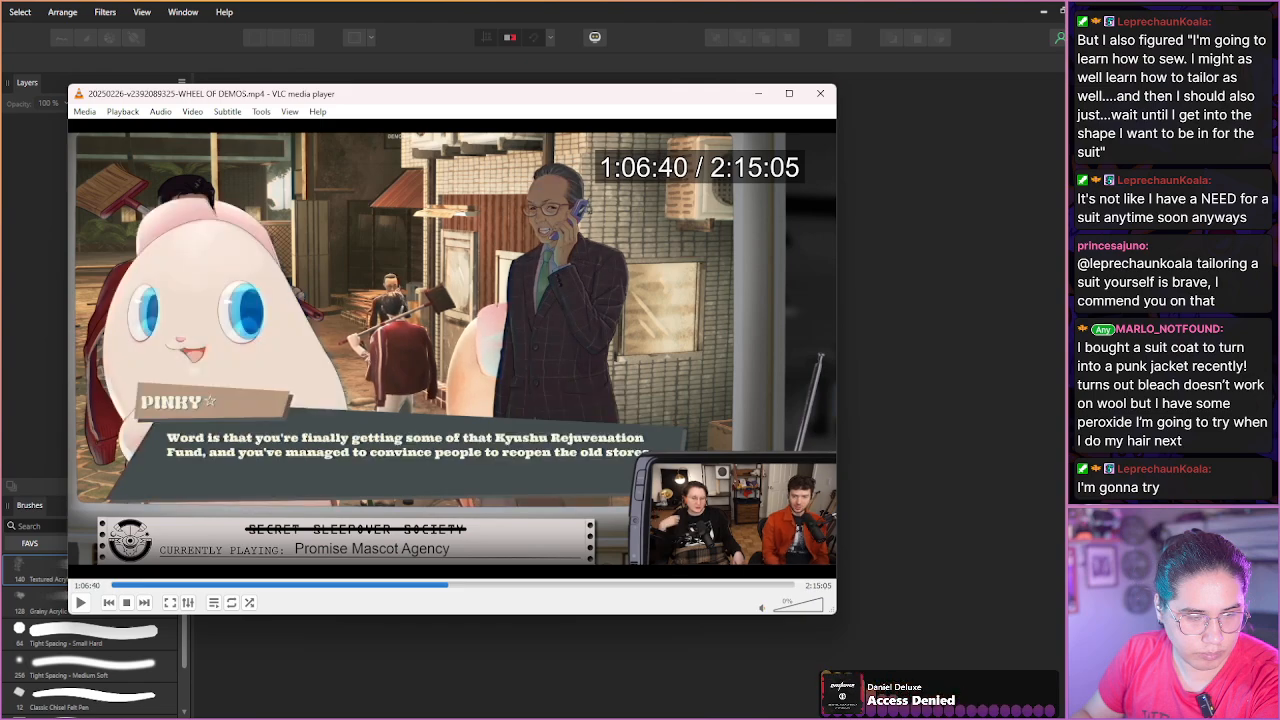
# Skim in three-second jumps to Pinky's line about the government subsidy at 1:07:01.
pyautogui.hotkey('shift', 'Right')
pyautogui.hotkey('shift', 'Right')
pyautogui.hotkey('shift', 'Right')
pyautogui.hotkey('shift', 'Right')
pyautogui.hotkey('shift', 'Right')
pyautogui.hotkey('shift', 'Right')
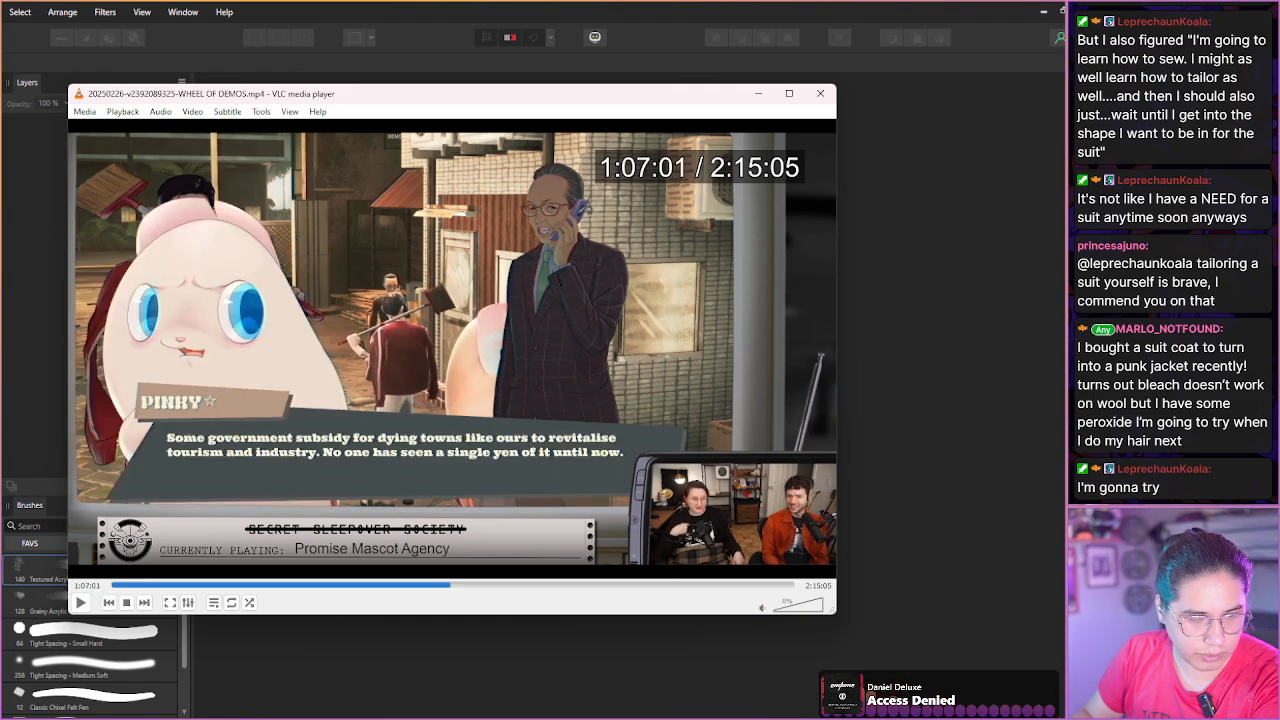
# Skim in three-second jumps to Endo's apology on the phone at 1:07:19.
pyautogui.hotkey('shift', 'Right')
pyautogui.hotkey('shift', 'Right')
pyautogui.hotkey('shift', 'Right')
pyautogui.hotkey('shift', 'Right')
pyautogui.hotkey('shift', 'Right')
pyautogui.hotkey('shift', 'Right')
pyautogui.hotkey('shift', 'Right')
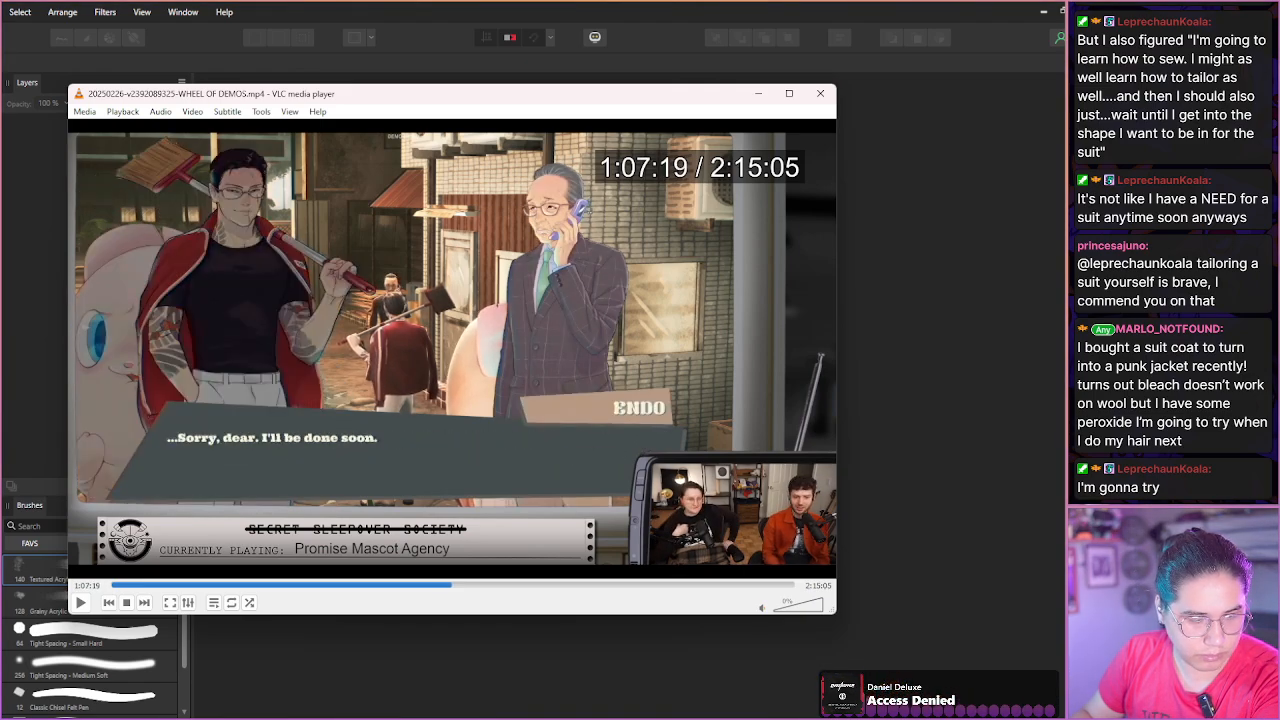
# Skim the end of Endo's dialogue in three-second jumps to 1:07:49.
pyautogui.hotkey('shift', 'Right')
pyautogui.hotkey('shift', 'Right')
pyautogui.hotkey('shift', 'Right')
pyautogui.hotkey('shift', 'Right')
pyautogui.hotkey('shift', 'Right')
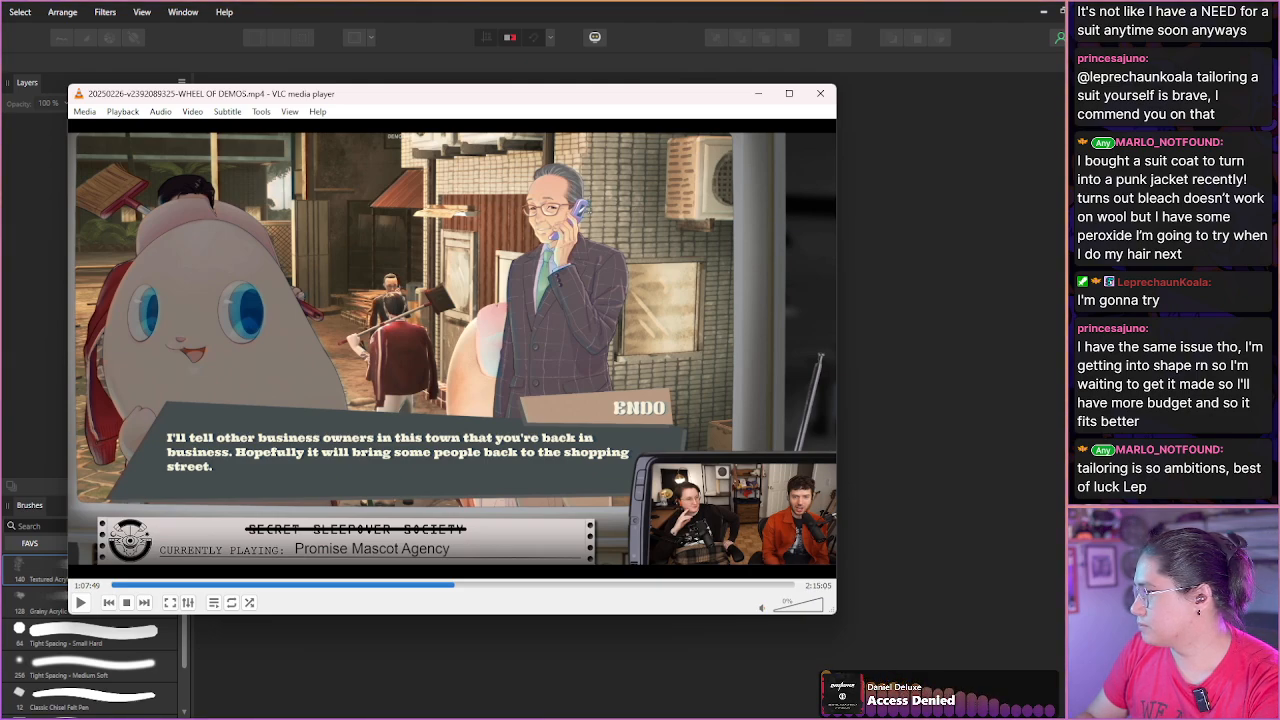
# Skim in ten-second jumps from Endo's dialogue to Pinky's dialogue with glasses at 1:08:29.
pyautogui.press('Right')
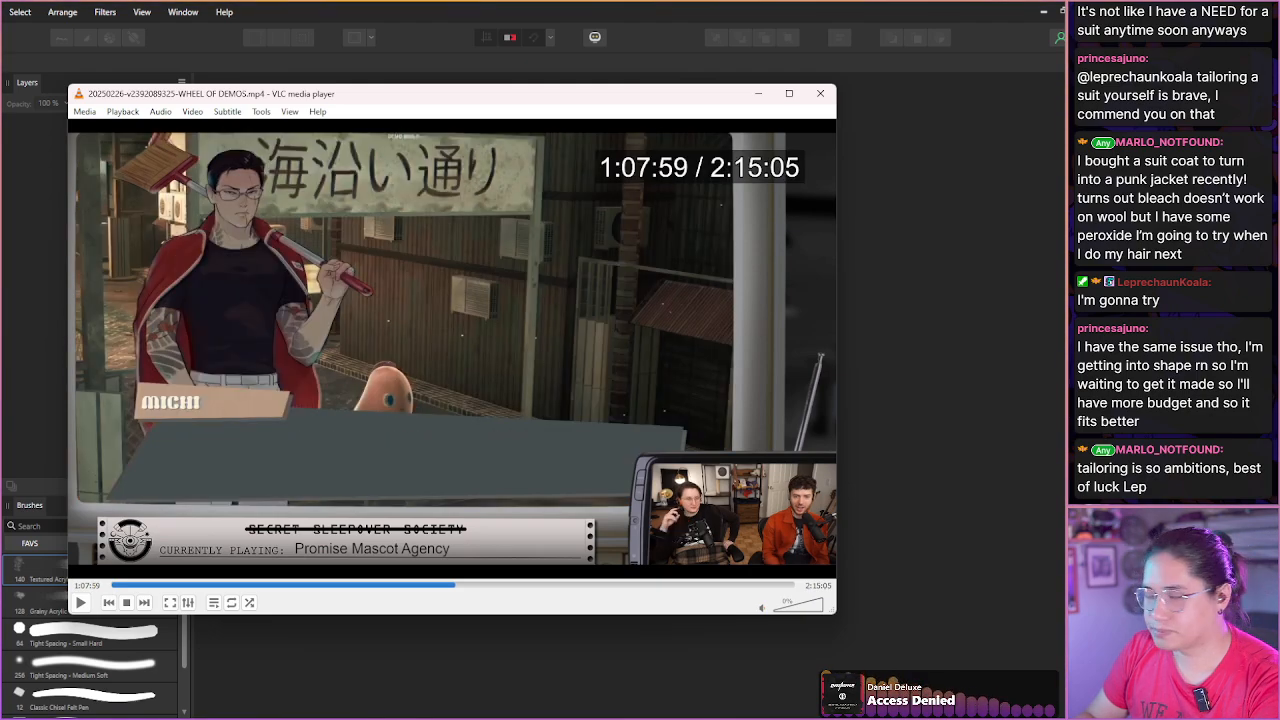
pyautogui.press('Right')
pyautogui.press('Right')
pyautogui.press('Right')
pyautogui.press('Right')
pyautogui.press('Right')
pyautogui.press('Right')
pyautogui.press('Right')
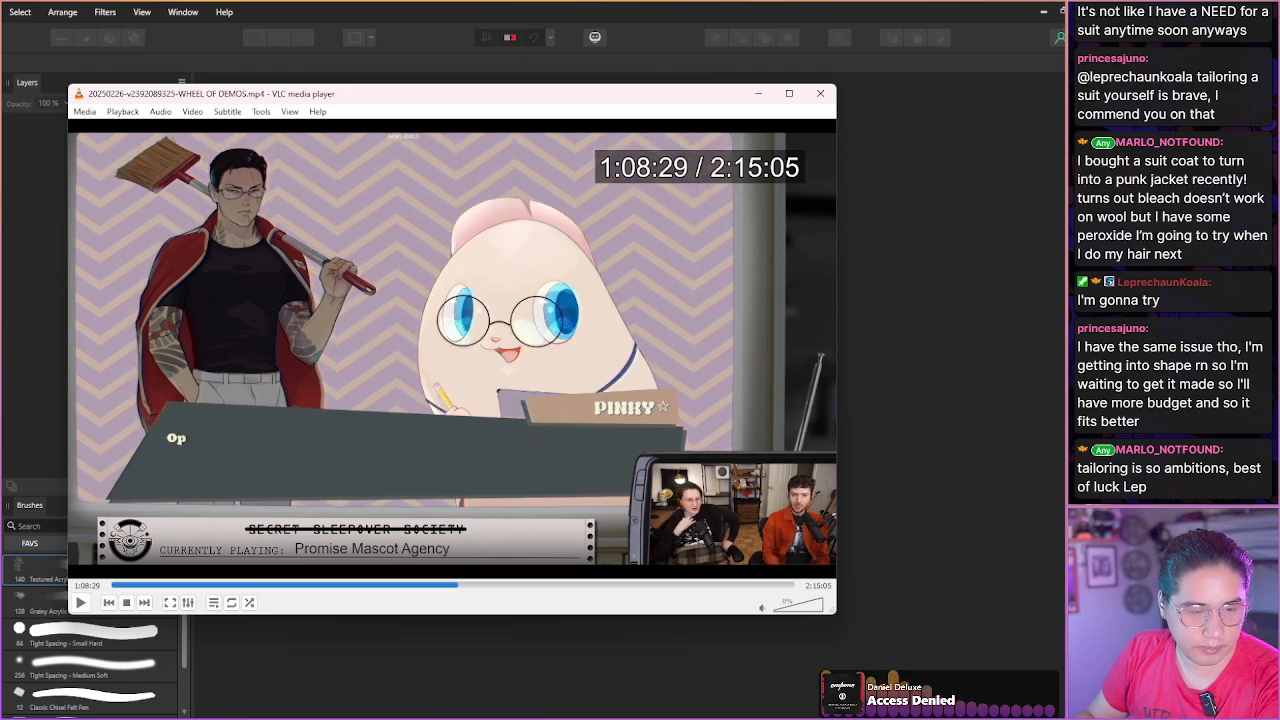
# Skim in ten-second jumps from Pinky's dialogue to the game's available jobs list at 1:09:39.
pyautogui.press('Right')
pyautogui.press('Right')
pyautogui.press('Right')
pyautogui.press('Right')
pyautogui.press('Right')
pyautogui.press('Right')
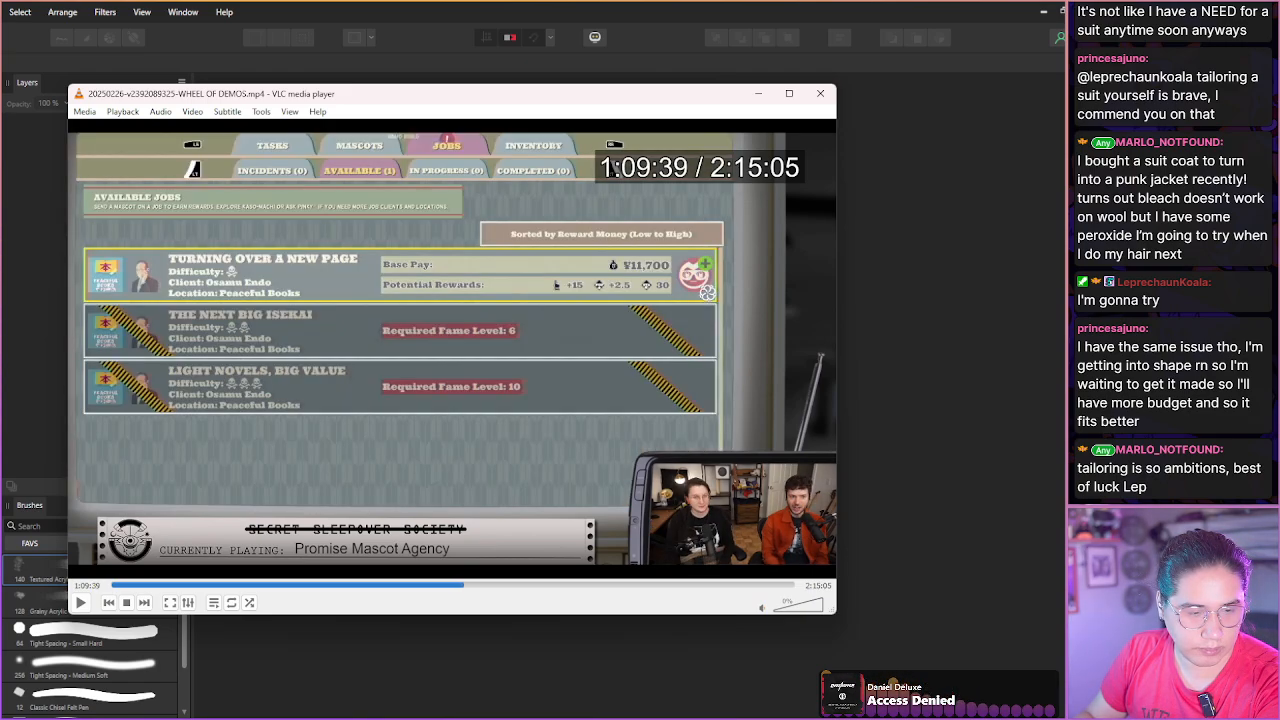
# Skim in ten-second jumps from the jobs list to the truck beside Endo at 1:11:19.
pyautogui.press('Right')
pyautogui.press('Right')
pyautogui.press('Right')
pyautogui.press('Right')
pyautogui.press('Right')
pyautogui.press('Right')
pyautogui.press('Right')
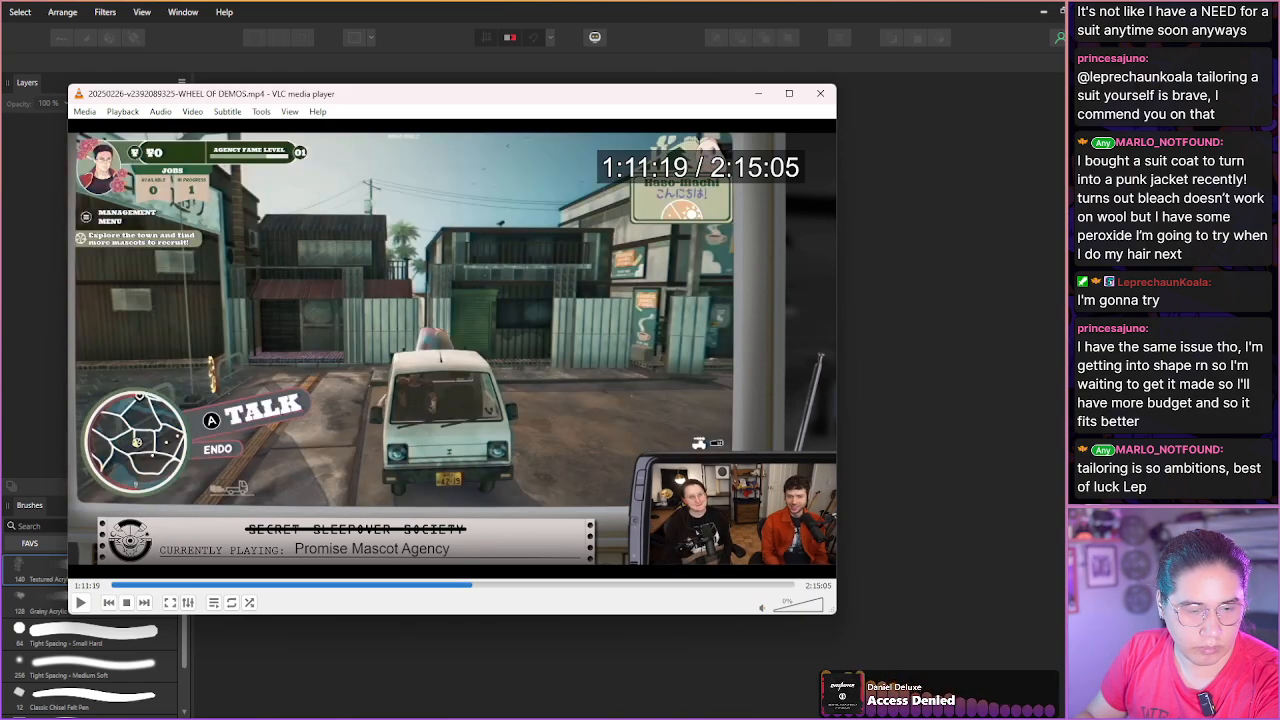
# Skim the end of the Promise Mascot Agency gameplay in ten-second jumps to the black screen at 1:11:49.
pyautogui.press('Right')
pyautogui.press('Right')
pyautogui.press('Right')
pyautogui.press('Right')
pyautogui.press('Right')
pyautogui.press('Right')
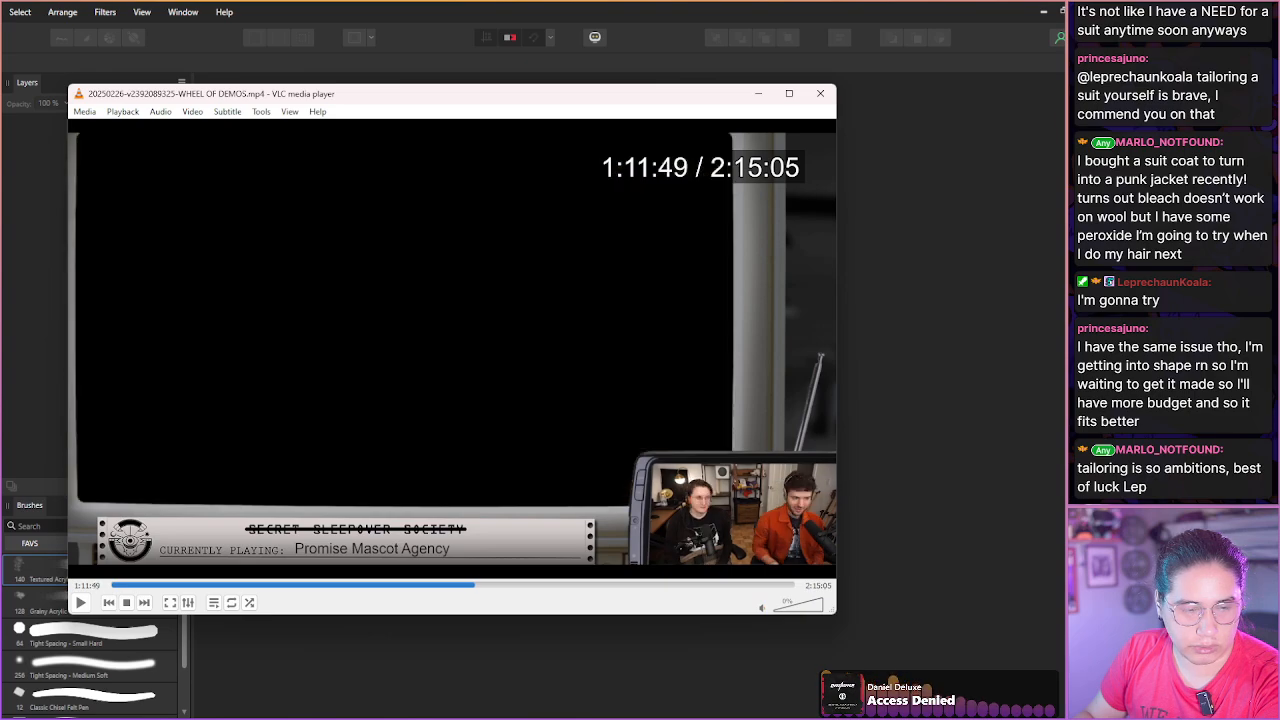
# Skip through the black-screen break between games in ten-second jumps to 1:12:39.
pyautogui.press('Right')
pyautogui.press('Right')
pyautogui.press('Right')
pyautogui.press('Right')
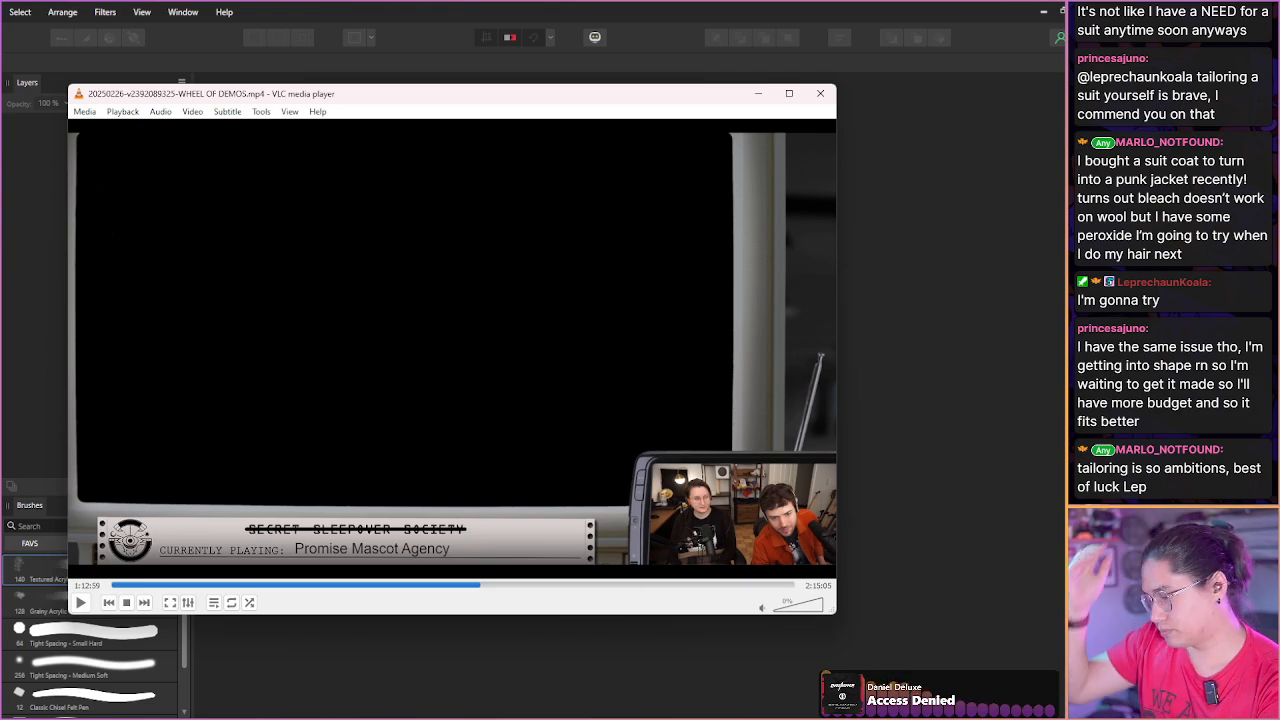
# Skim in three-second jumps from the break to the Static Dread resolution settings at 1:13:47.
pyautogui.hotkey('shift', 'Right')
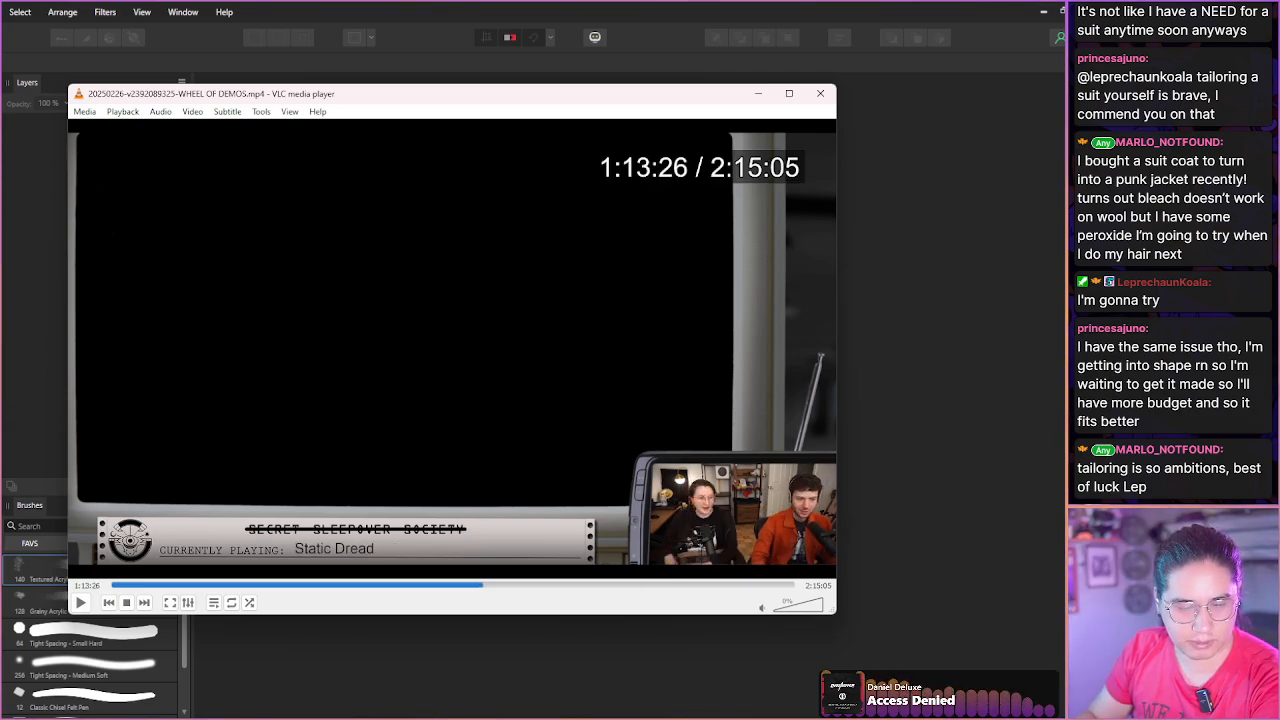
pyautogui.hotkey('shift', 'Right')
pyautogui.hotkey('shift', 'Right')
pyautogui.hotkey('shift', 'Right')
pyautogui.hotkey('shift', 'Right')
pyautogui.hotkey('shift', 'Right')
pyautogui.hotkey('shift', 'Right')
pyautogui.hotkey('shift', 'Right')
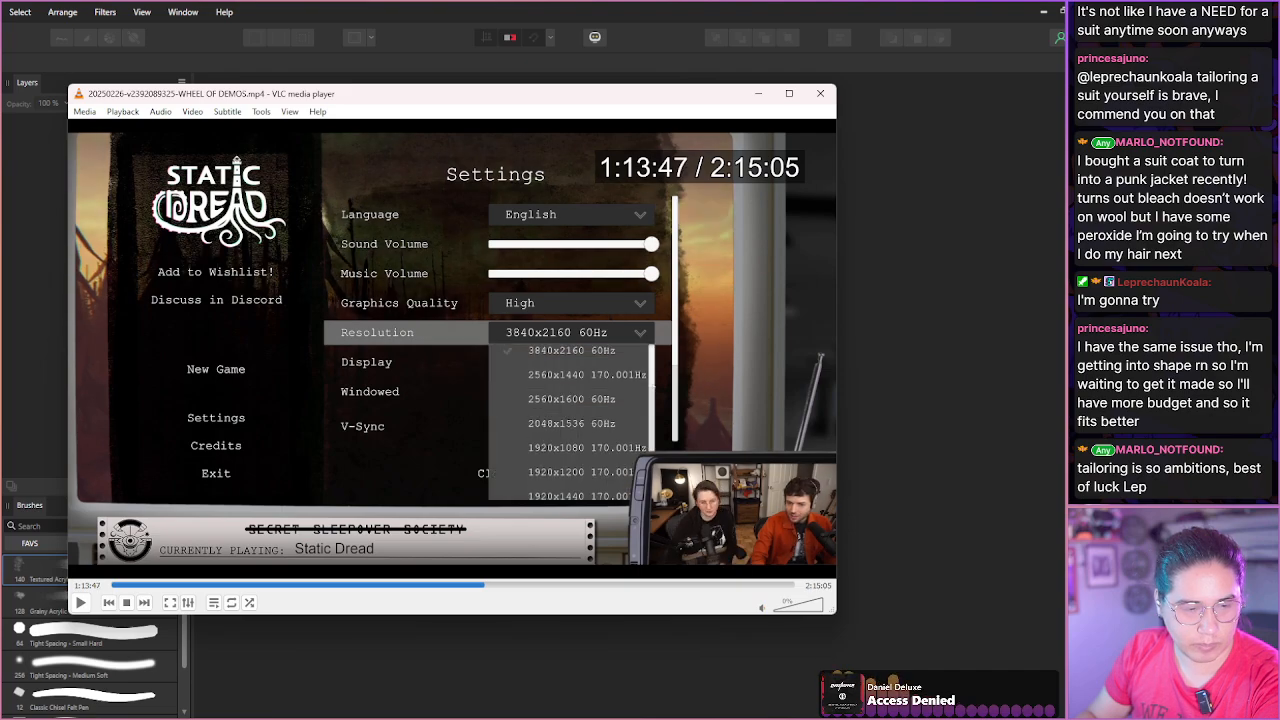
# Skim the Static Dread settings segment in three-second jumps to 1:14:11, checking the hosts' expressions.
pyautogui.hotkey('shift', 'Right')
pyautogui.hotkey('shift', 'Right')
pyautogui.hotkey('shift', 'Right')
pyautogui.hotkey('shift', 'Right')
pyautogui.hotkey('shift', 'Right')
pyautogui.hotkey('shift', 'Right')
pyautogui.hotkey('shift', 'Right')
pyautogui.hotkey('shift', 'Right')
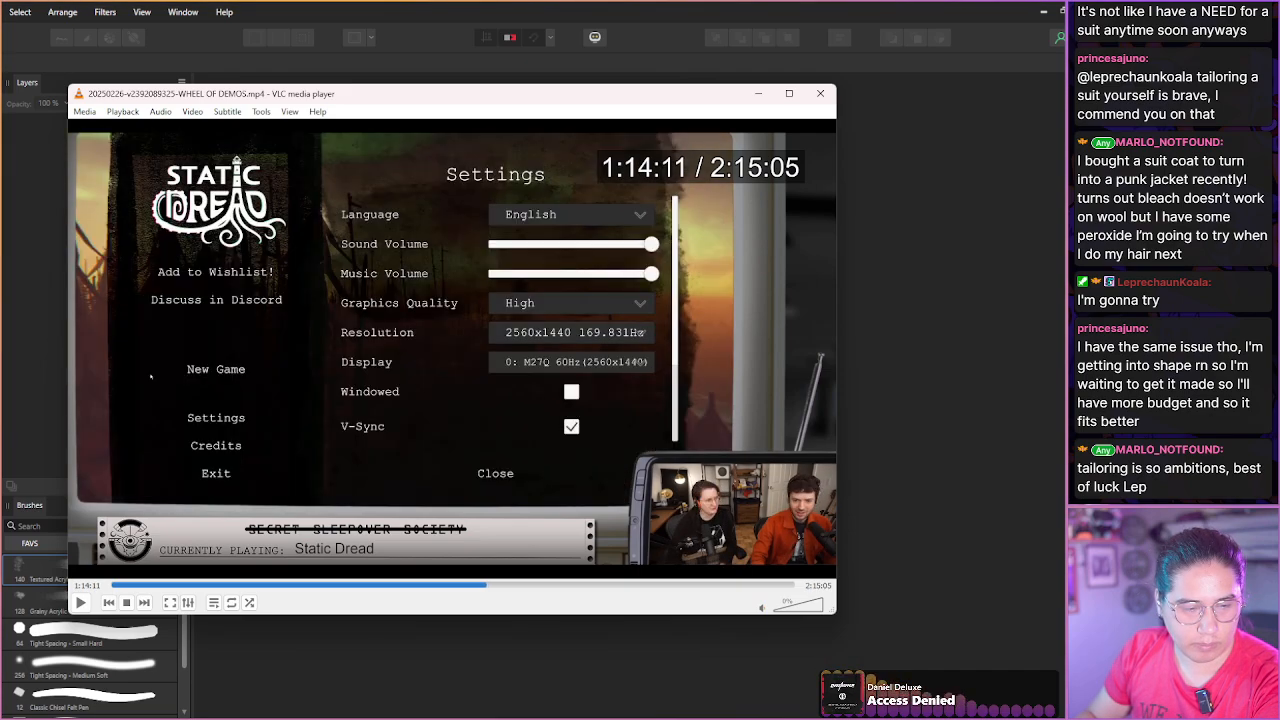
# Skim the Static Dread resolution settings and opening text in three-second jumps to 1:14:59.
pyautogui.hotkey('shift', 'Right')
pyautogui.hotkey('shift', 'Right')
pyautogui.hotkey('shift', 'Right')
pyautogui.hotkey('shift', 'Right')
pyautogui.hotkey('shift', 'Right')
pyautogui.hotkey('shift', 'Right')
pyautogui.hotkey('shift', 'Right')
pyautogui.hotkey('shift', 'Right')
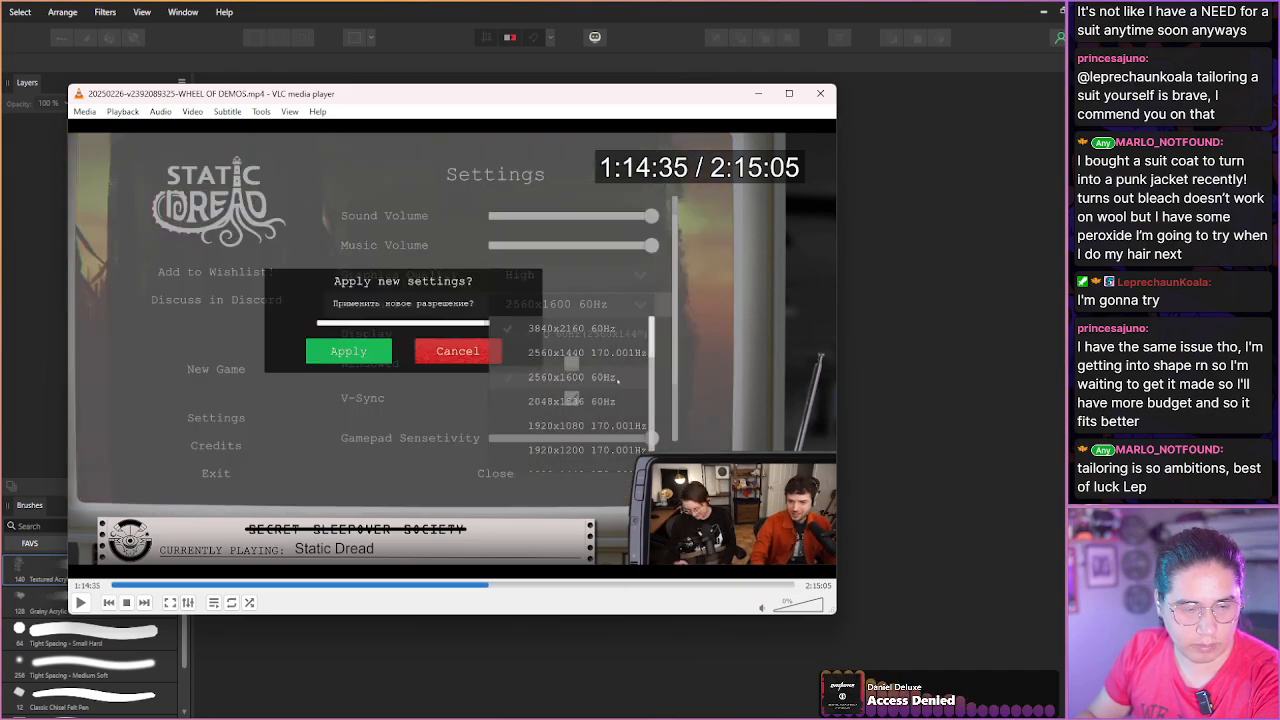
pyautogui.hotkey('shift', 'Right')
pyautogui.hotkey('shift', 'Right')
pyautogui.hotkey('shift', 'Right')
pyautogui.hotkey('shift', 'Right')
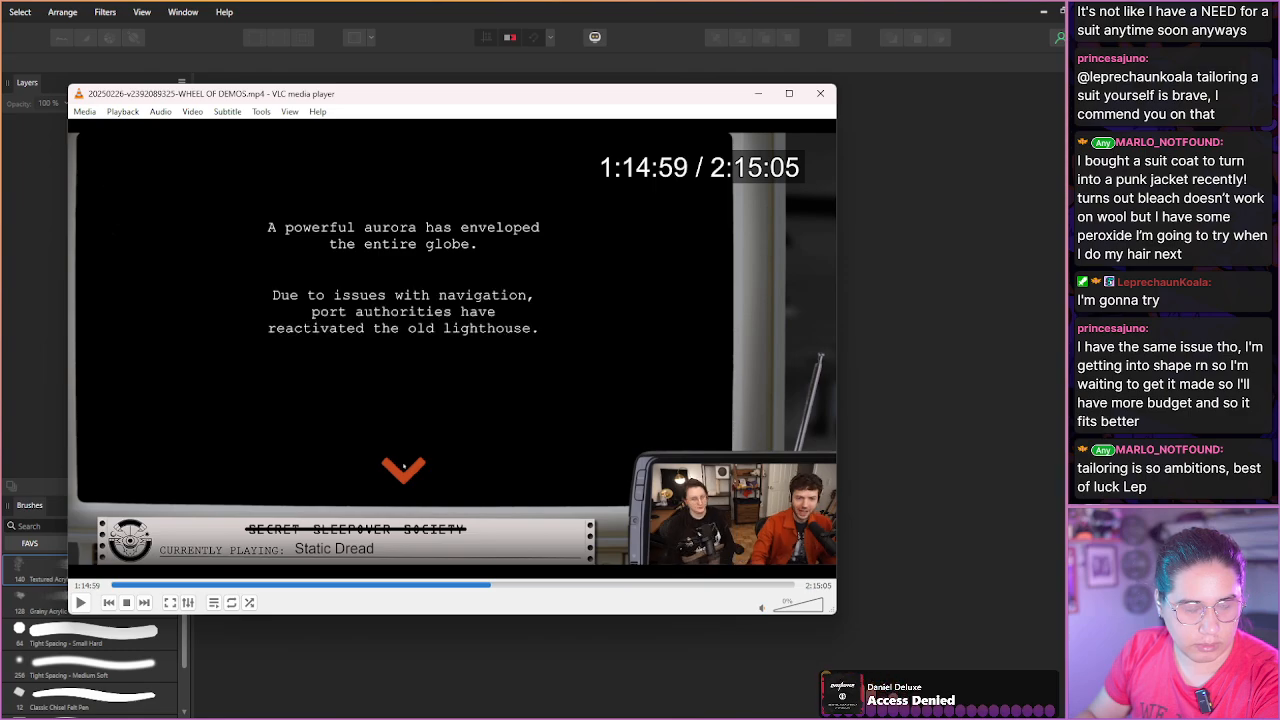
# Skim the Courier dialogue in three-second jumps to 1:16:44, checking the hosts' expressions.
pyautogui.hotkey('shift', 'Right')
pyautogui.hotkey('shift', 'Right')
pyautogui.hotkey('shift', 'Right')
pyautogui.hotkey('shift', 'Right')
pyautogui.hotkey('shift', 'Right')
pyautogui.hotkey('shift', 'Right')
pyautogui.hotkey('shift', 'Right')
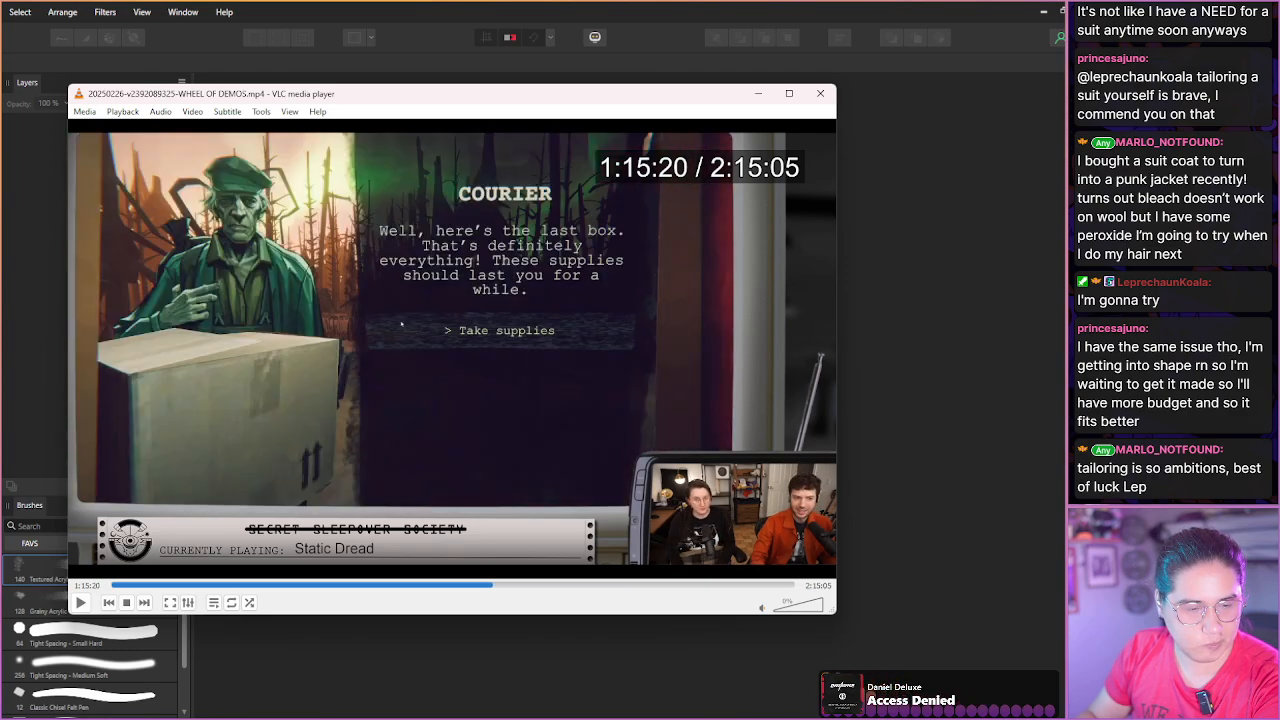
pyautogui.hotkey('shift', 'Right')
pyautogui.hotkey('shift', 'Right')
pyautogui.hotkey('shift', 'Right')
pyautogui.hotkey('shift', 'Right')
pyautogui.hotkey('shift', 'Right')
pyautogui.hotkey('shift', 'Right')
pyautogui.hotkey('shift', 'Right')
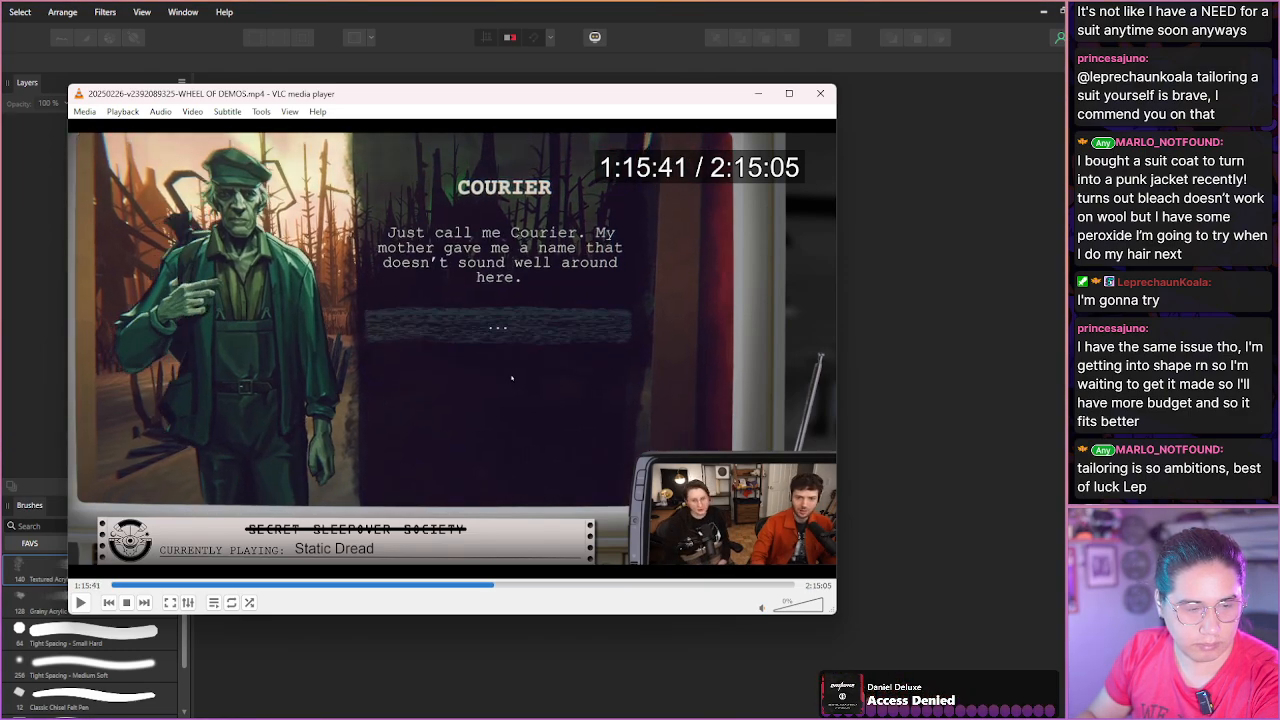
pyautogui.hotkey('shift', 'Right')
pyautogui.hotkey('shift', 'Right')
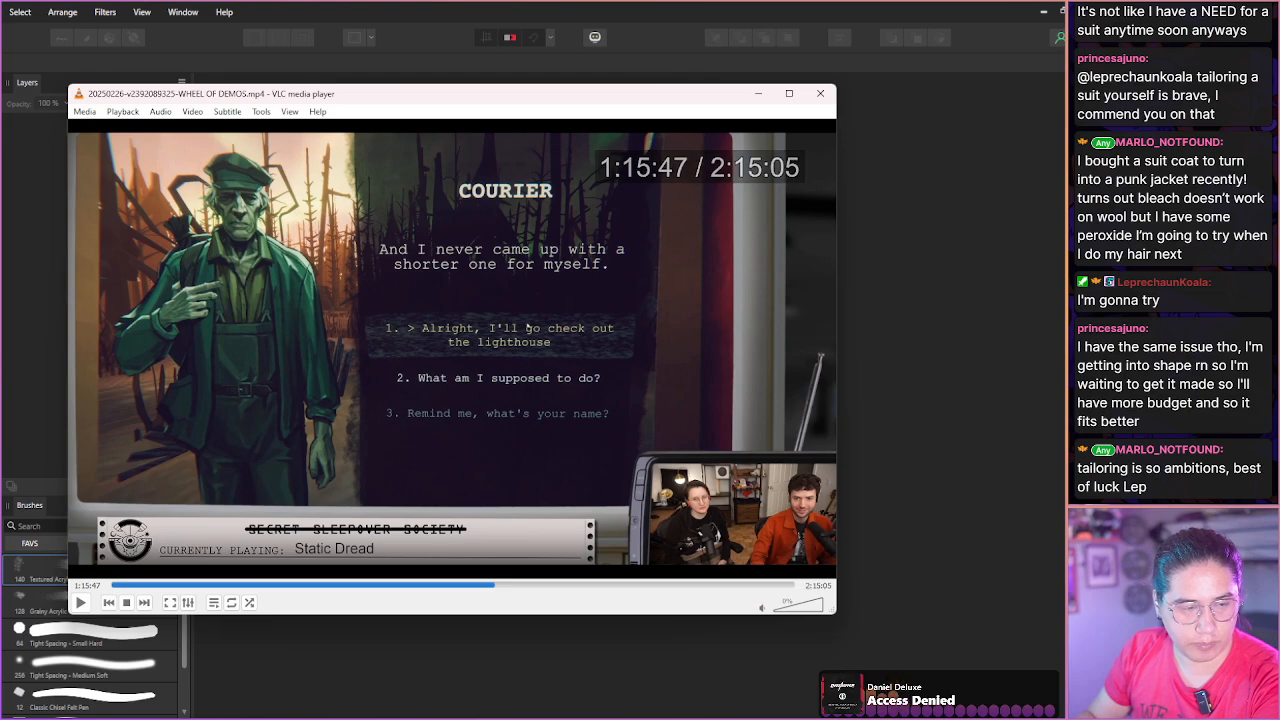
pyautogui.hotkey('shift', 'Right')
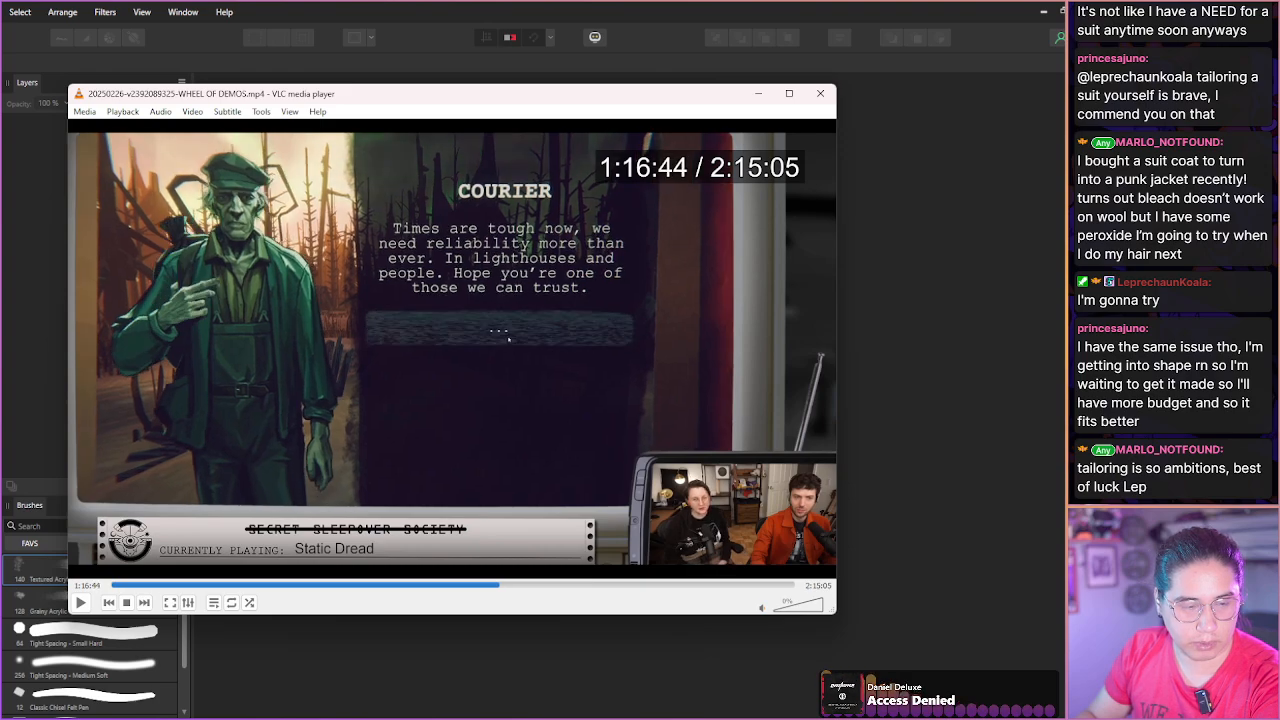
# Skim the lighthouse interior and Keeper's Memo scenes in three-second jumps to the Blackfort Port call at 1:17:41.
pyautogui.hotkey('shift', 'Right')
pyautogui.hotkey('shift', 'Right')
pyautogui.hotkey('shift', 'Right')
pyautogui.hotkey('shift', 'Right')
pyautogui.hotkey('shift', 'Right')
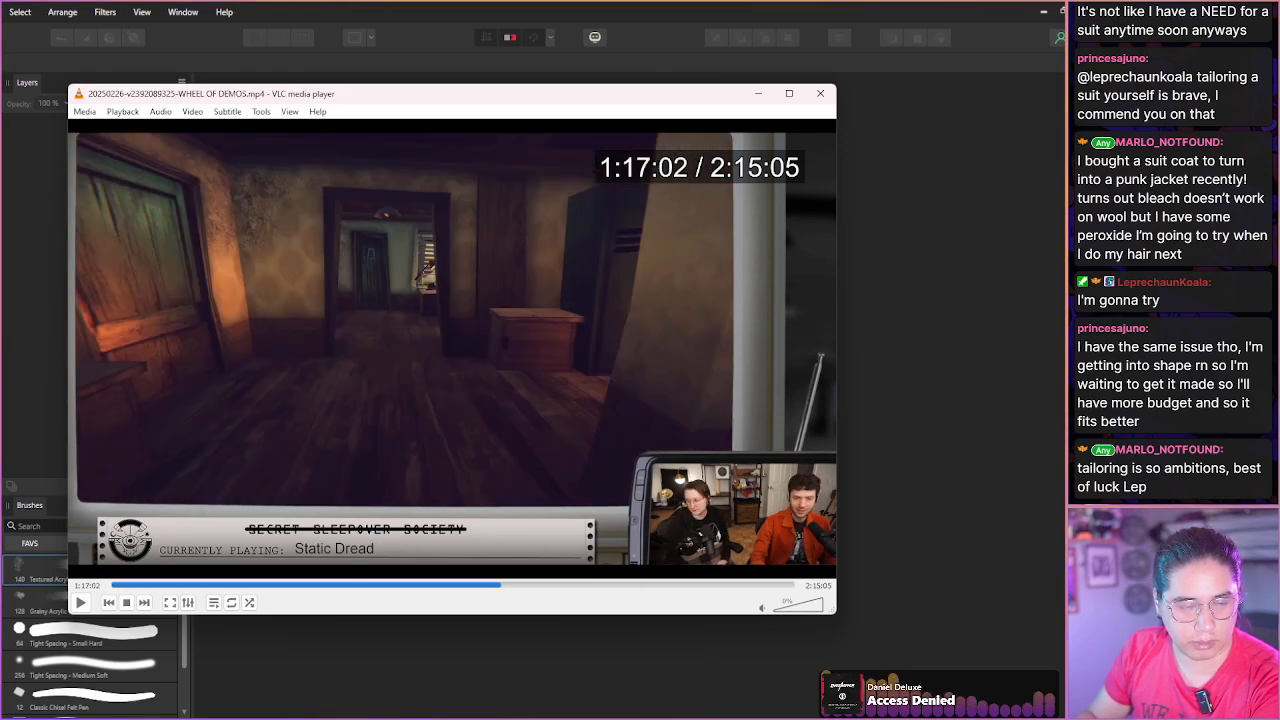
pyautogui.hotkey('shift', 'Right')
pyautogui.hotkey('shift', 'Right')
pyautogui.hotkey('shift', 'Right')
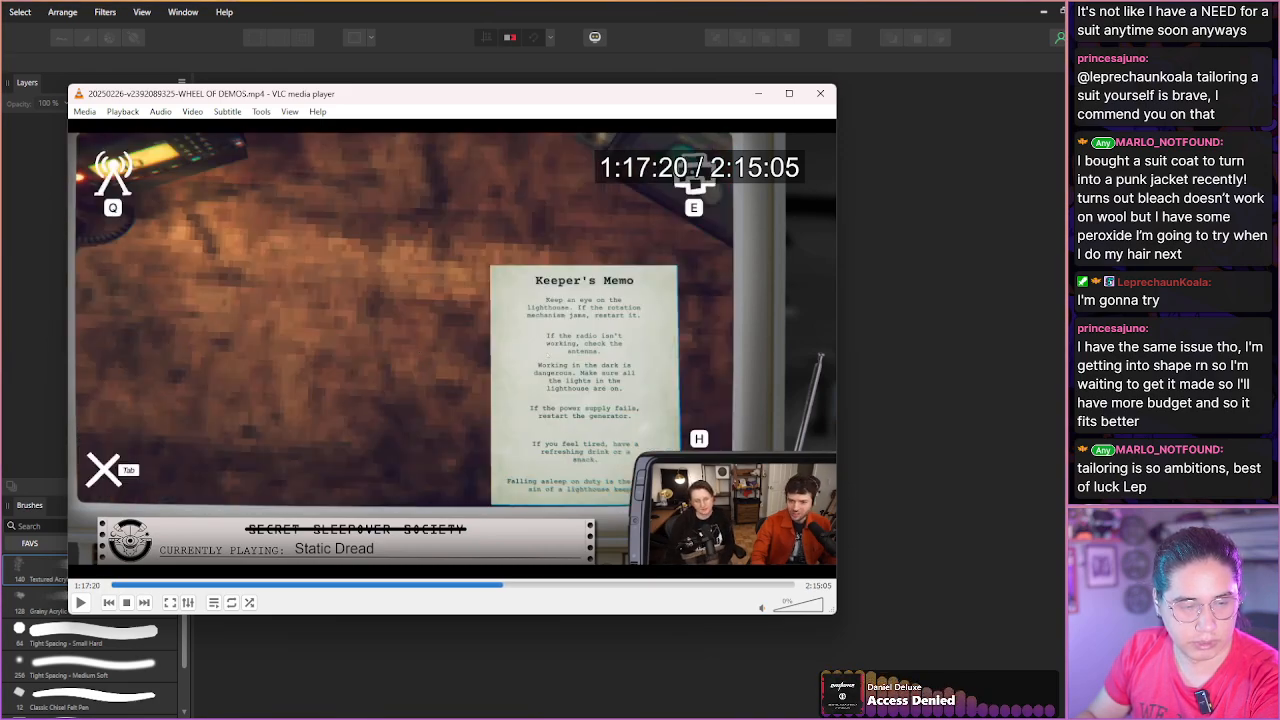
pyautogui.hotkey('shift', 'Right')
pyautogui.hotkey('shift', 'Right')
pyautogui.hotkey('shift', 'Right')
pyautogui.hotkey('shift', 'Right')
pyautogui.hotkey('shift', 'Right')
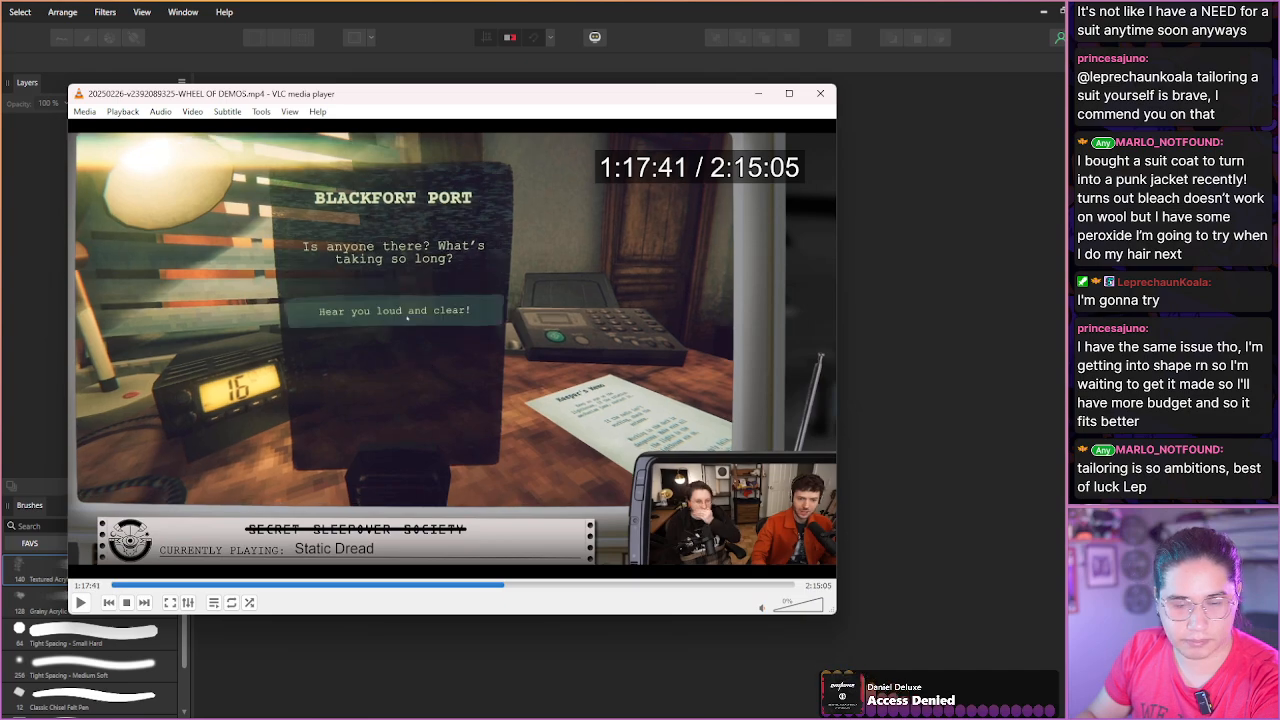
# Skim the radio conversation with the Chief in ten-second jumps to the Blackfort Port form at 1:21:14.
pyautogui.hotkey('alt', 'Right')
pyautogui.hotkey('alt', 'Right')
pyautogui.hotkey('alt', 'Right')
pyautogui.hotkey('alt', 'Right')
pyautogui.hotkey('alt', 'Right')
pyautogui.hotkey('alt', 'Right')
pyautogui.hotkey('alt', 'Right')
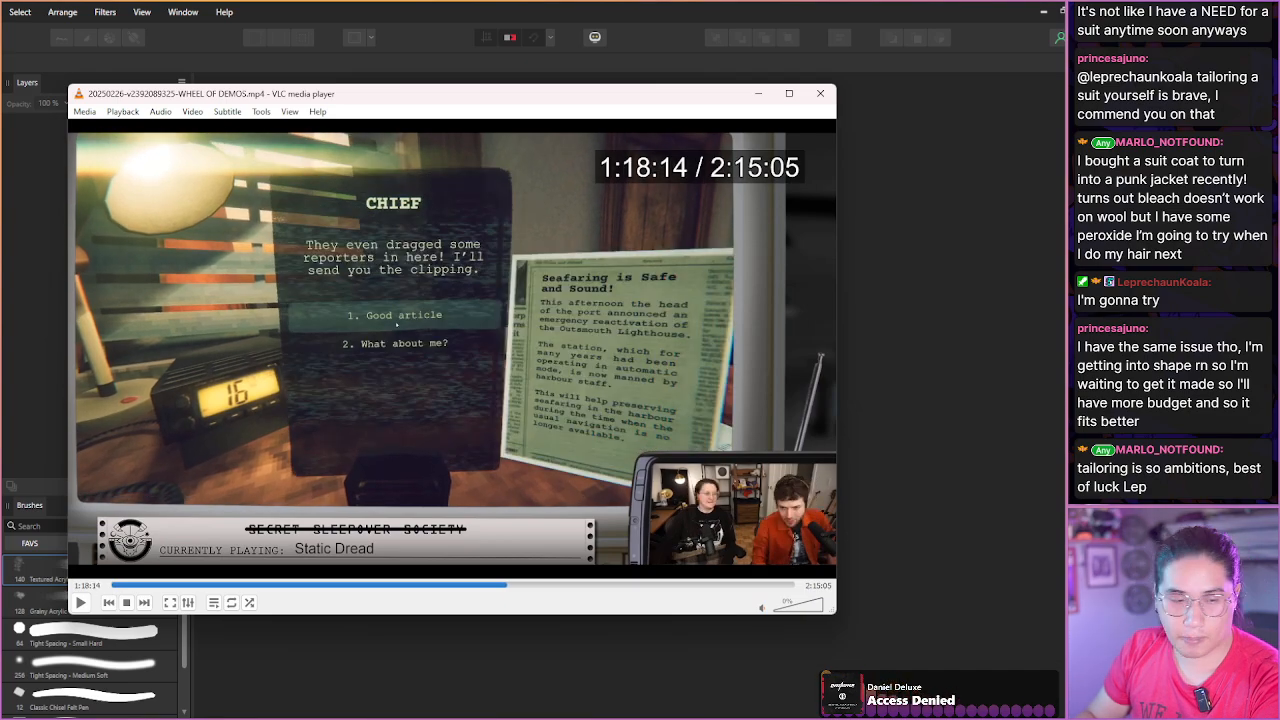
pyautogui.hotkey('alt', 'Right')
pyautogui.hotkey('alt', 'Right')
pyautogui.hotkey('alt', 'Right')
pyautogui.hotkey('alt', 'Right')
pyautogui.hotkey('alt', 'Right')
pyautogui.hotkey('alt', 'Right')
pyautogui.hotkey('alt', 'Right')
pyautogui.hotkey('alt', 'Right')
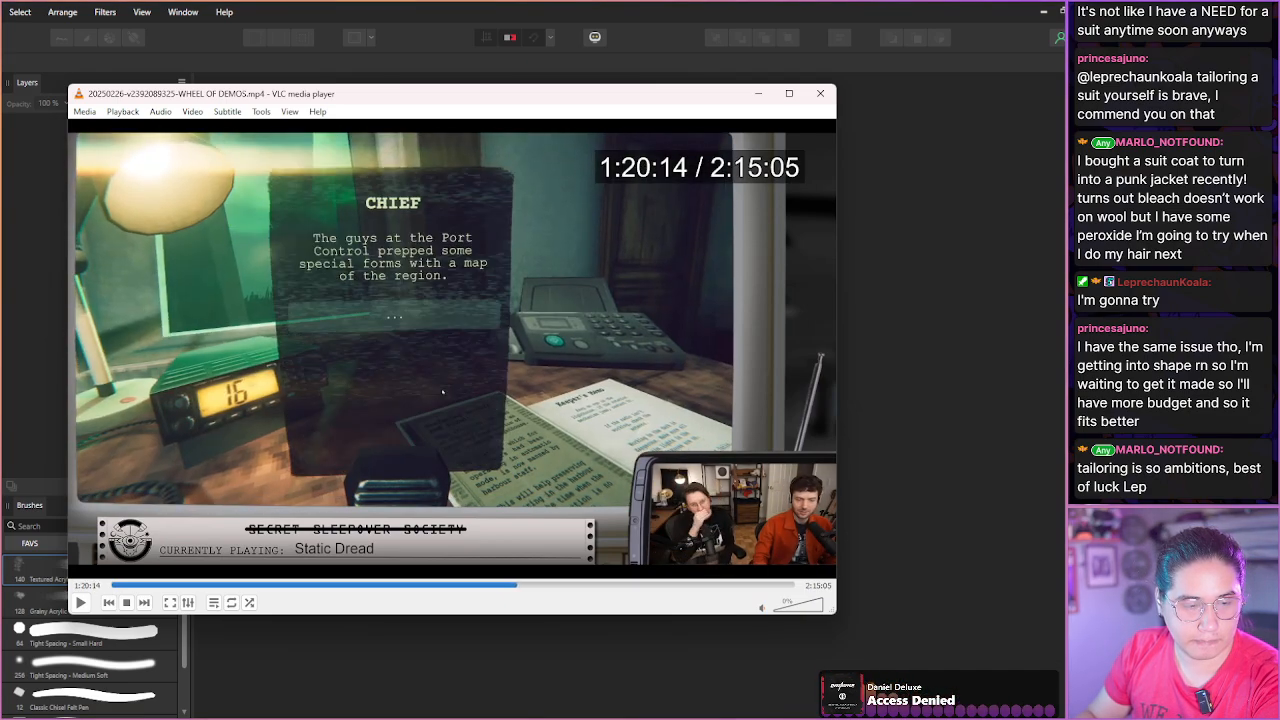
pyautogui.hotkey('alt', 'Right')
pyautogui.hotkey('alt', 'Right')
pyautogui.hotkey('alt', 'Right')
pyautogui.hotkey('alt', 'Right')
pyautogui.hotkey('alt', 'Right')
pyautogui.hotkey('alt', 'Right')
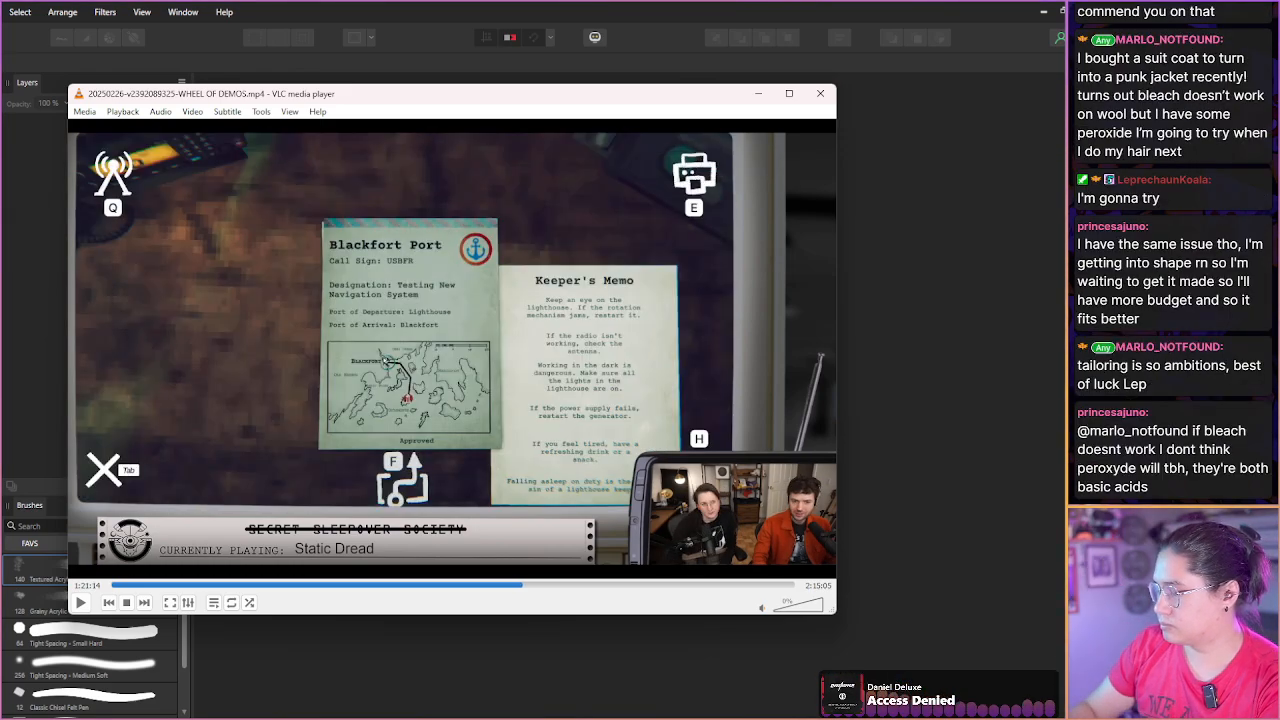
# Check the fax machine scene around 1:21:23 in three-second jumps.
pyautogui.hotkey('shift', 'Right')
pyautogui.hotkey('shift', 'Right')
pyautogui.hotkey('shift', 'Right')
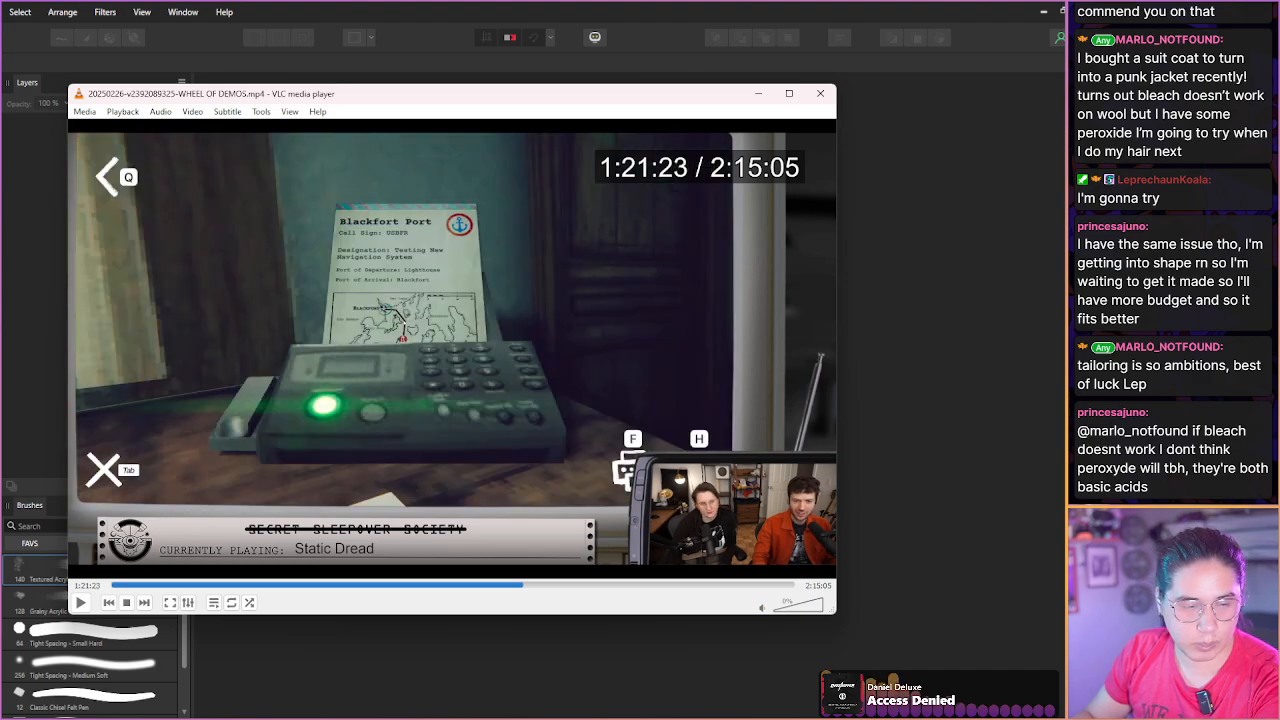
pyautogui.hotkey('shift', 'Right')
# Skim the job description and Jackie's visit in ten-second jumps to the Channel 16 call at 1:24:49.
pyautogui.hotkey('alt', 'Right')
pyautogui.hotkey('alt', 'Right')
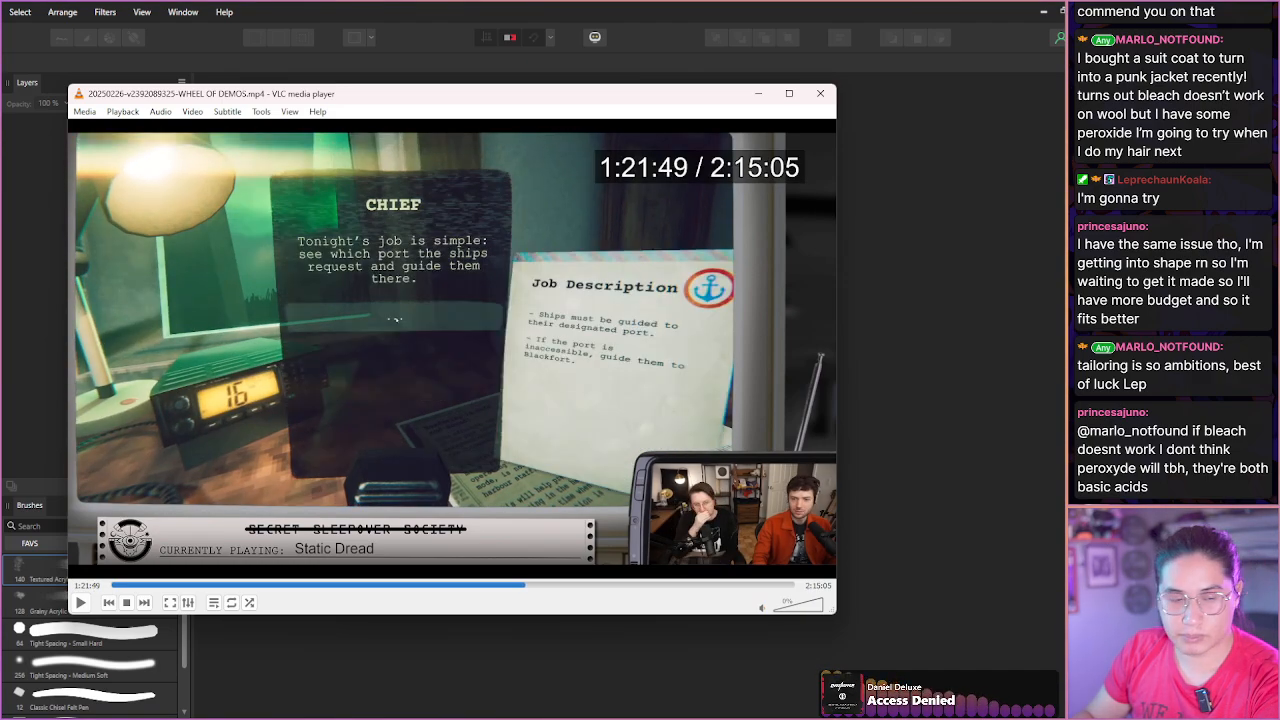
pyautogui.hotkey('alt', 'Right')
pyautogui.hotkey('alt', 'Right')
pyautogui.hotkey('alt', 'Right')
pyautogui.hotkey('alt', 'Right')
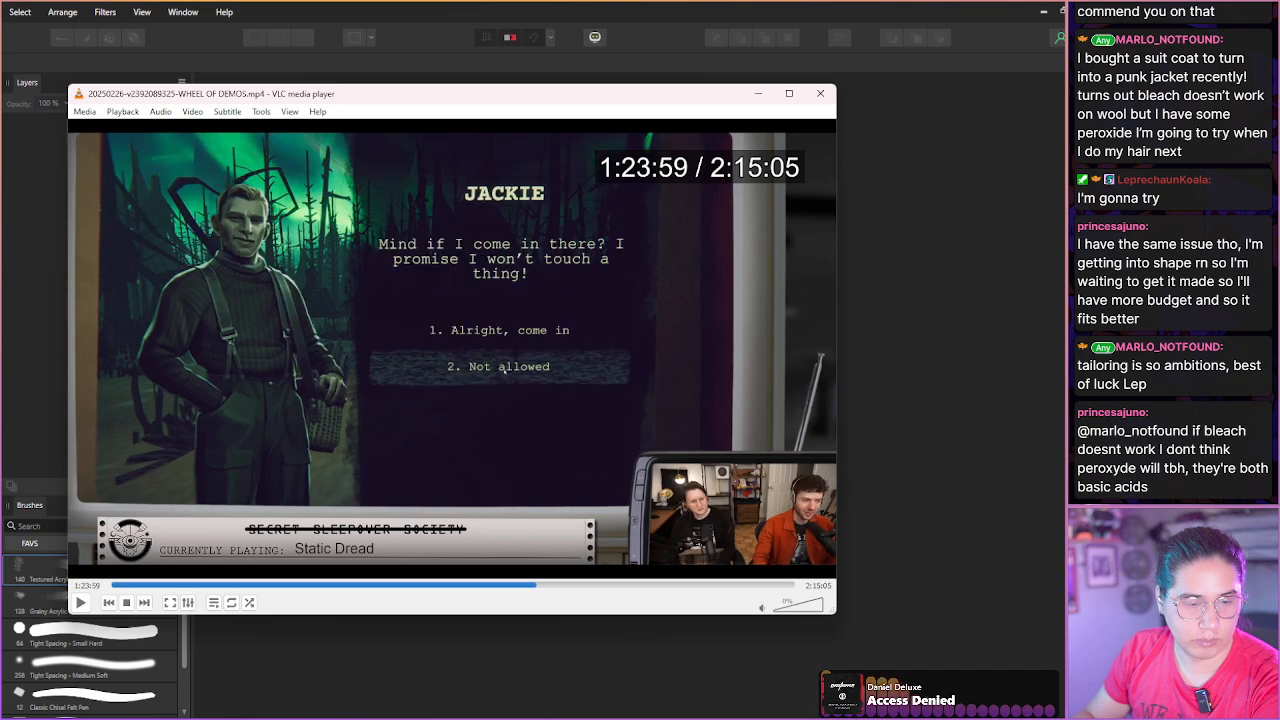
pyautogui.hotkey('alt', 'Right')
pyautogui.hotkey('alt', 'Right')
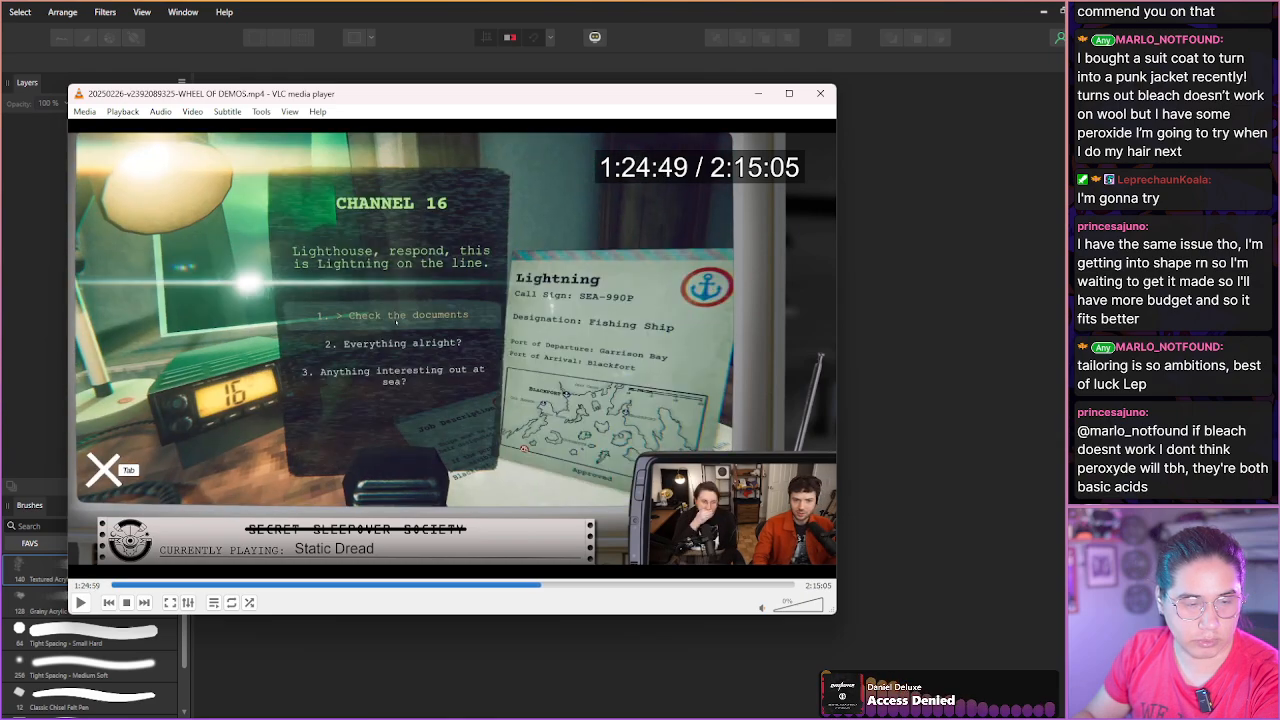
# Skim the radio gameplay in ten-second jumps to the Captain Drake dialogue at 1:27:09.
pyautogui.press('Right')
pyautogui.press('Right')
pyautogui.press('Right')
pyautogui.press('Right')
pyautogui.press('Right')
pyautogui.press('Right')
pyautogui.press('Right')
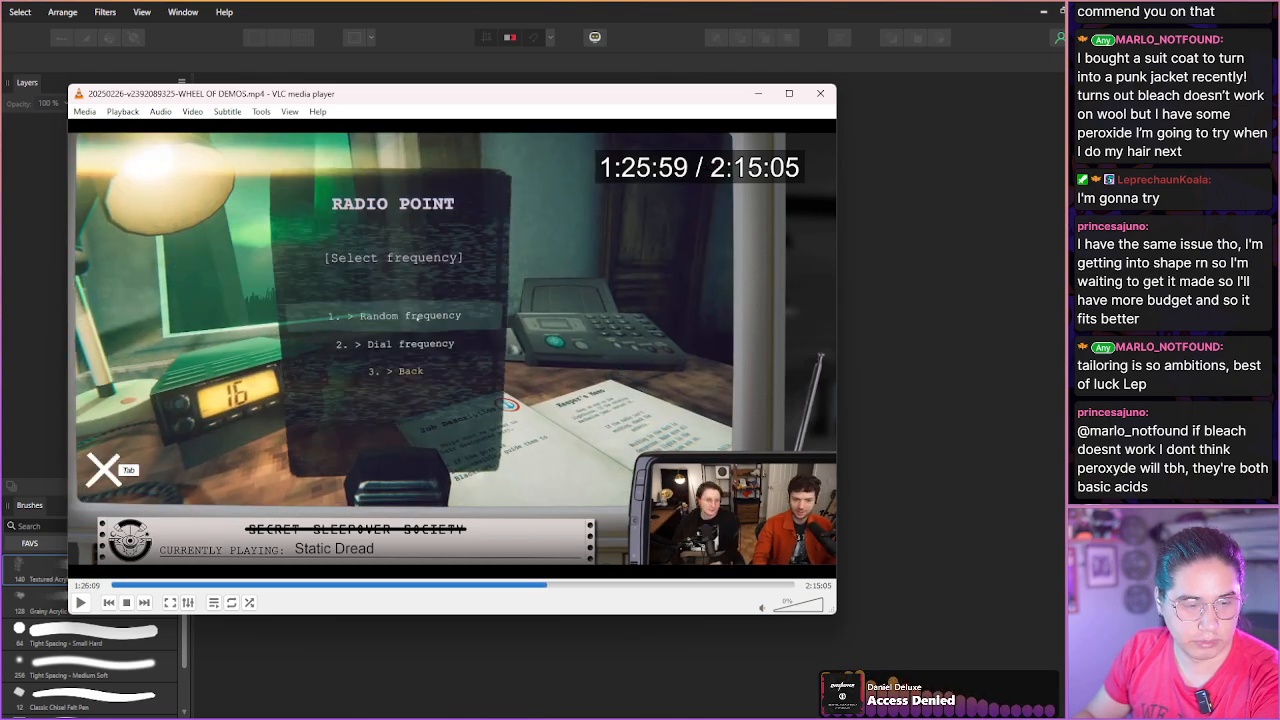
pyautogui.press('Right')
pyautogui.press('Right')
pyautogui.press('Right')
pyautogui.press('Right')
pyautogui.press('Right')
pyautogui.press('Right')
pyautogui.press('Right')
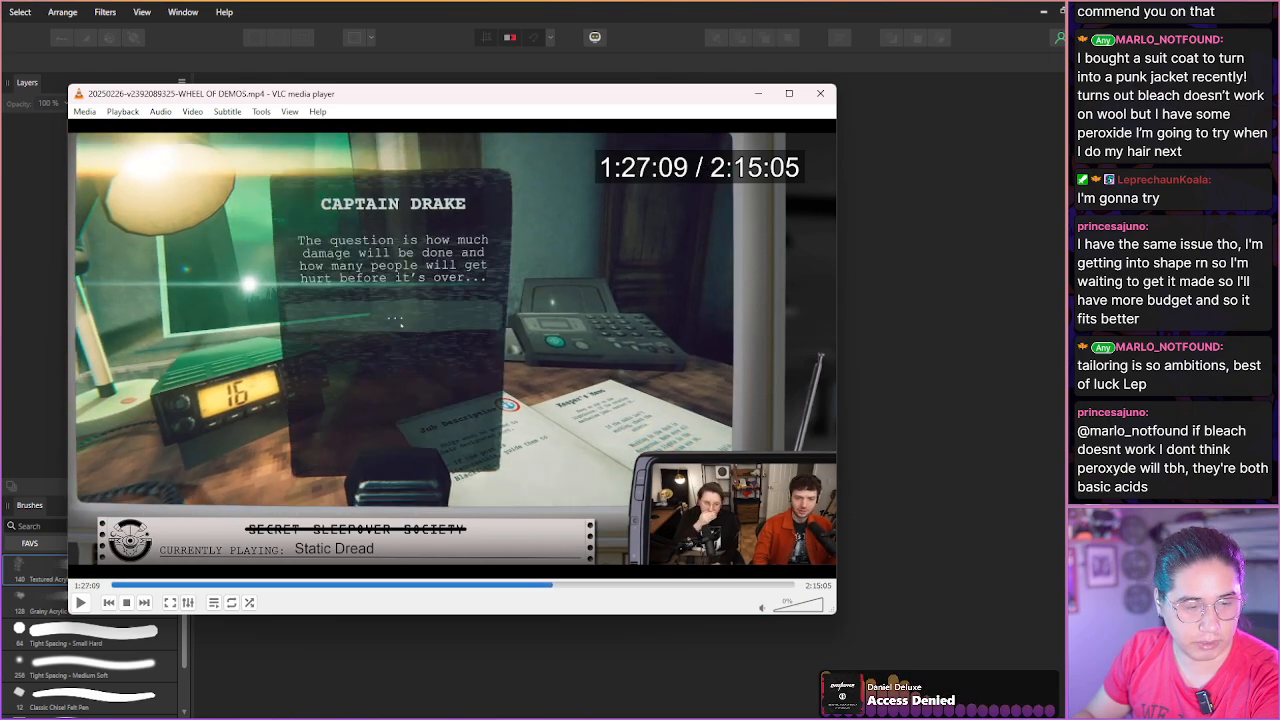
# Skim onward from the Captain Drake dialogue in ten-second jumps to the Pluto ship form at 1:29:39.
pyautogui.press('Right')
pyautogui.press('Right')
pyautogui.press('Right')
pyautogui.press('Right')
pyautogui.press('Right')
pyautogui.press('Right')
pyautogui.press('Right')
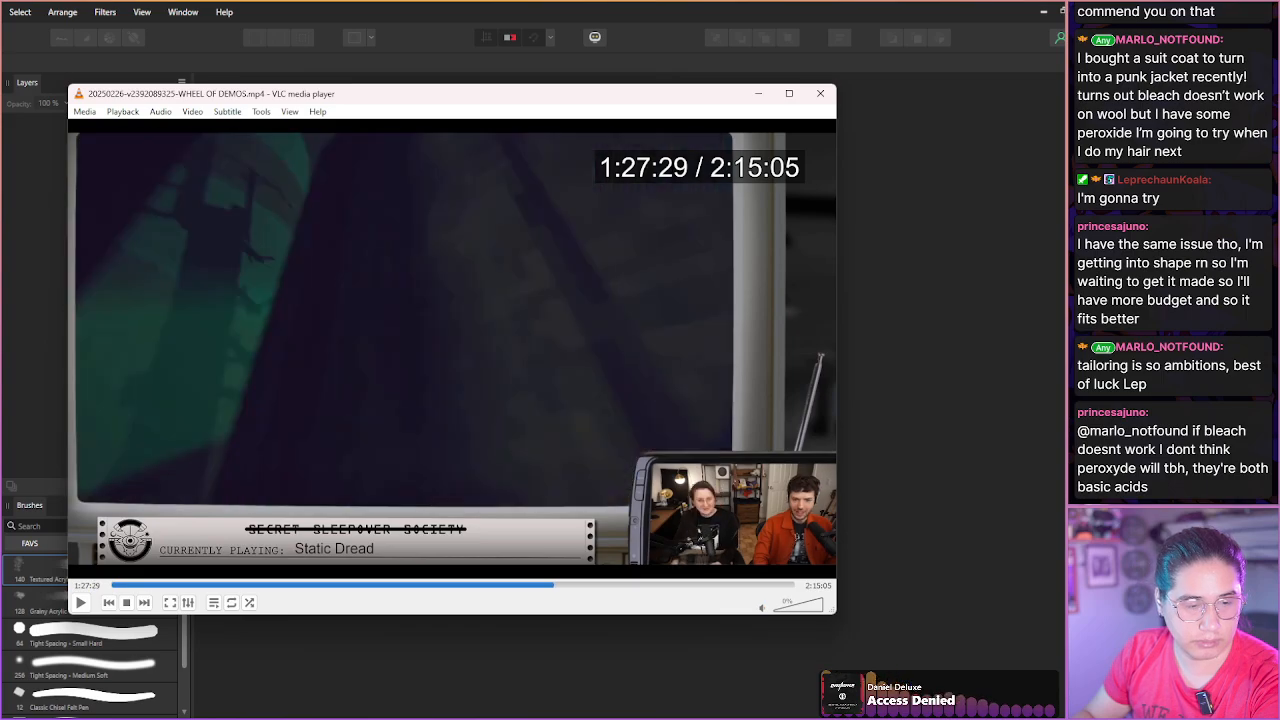
pyautogui.press('Right')
pyautogui.press('Right')
pyautogui.press('Right')
pyautogui.press('Right')
pyautogui.press('Right')
pyautogui.press('Right')
pyautogui.press('Right')
pyautogui.press('Right')
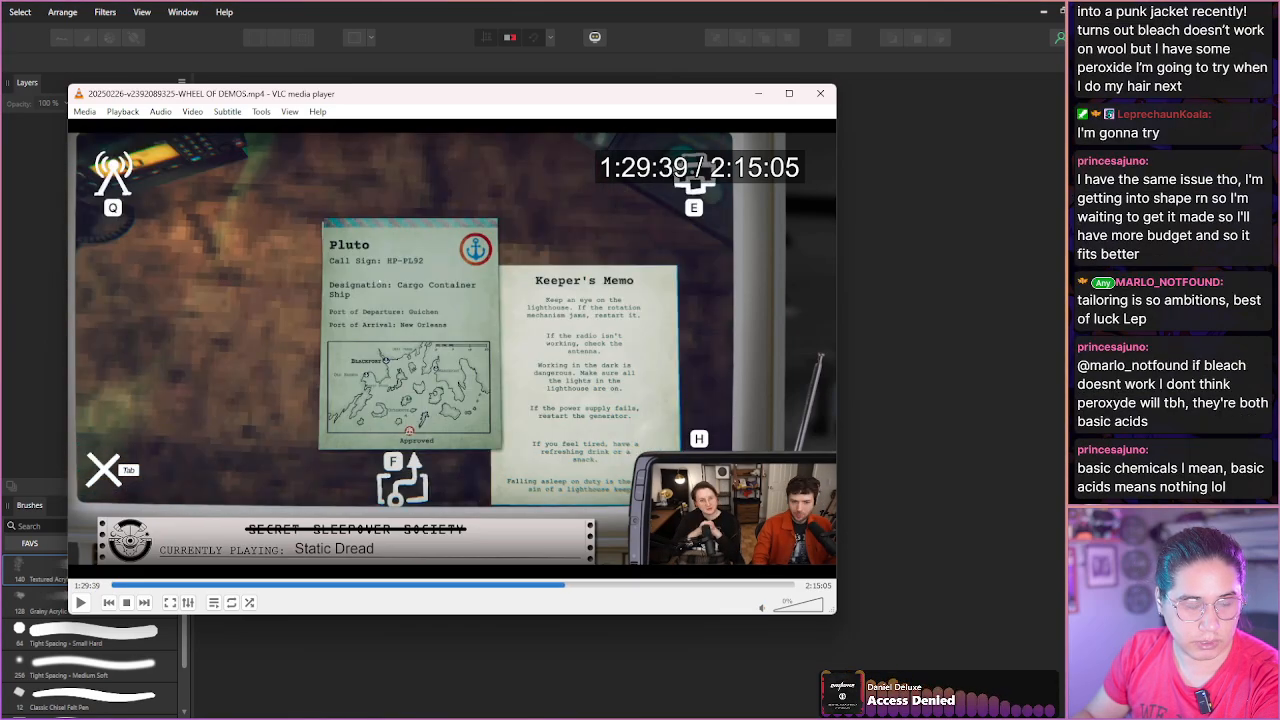
# Skim in ten-second jumps from the Pluto form through the hosts' full-size camera view to 1:31:49.
pyautogui.press('Right')
pyautogui.press('Right')
pyautogui.press('Right')
pyautogui.press('Right')
pyautogui.press('Right')
pyautogui.press('Right')
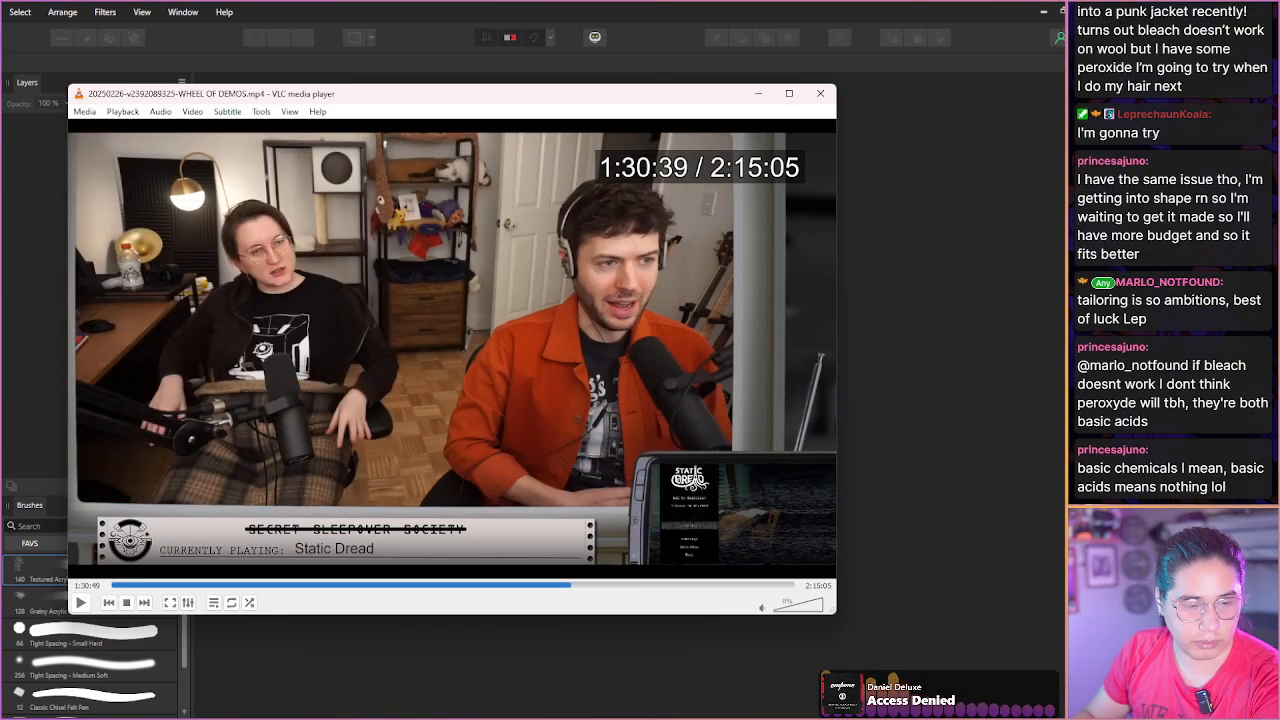
pyautogui.press('Right')
pyautogui.press('Right')
pyautogui.press('Right')
pyautogui.press('Right')
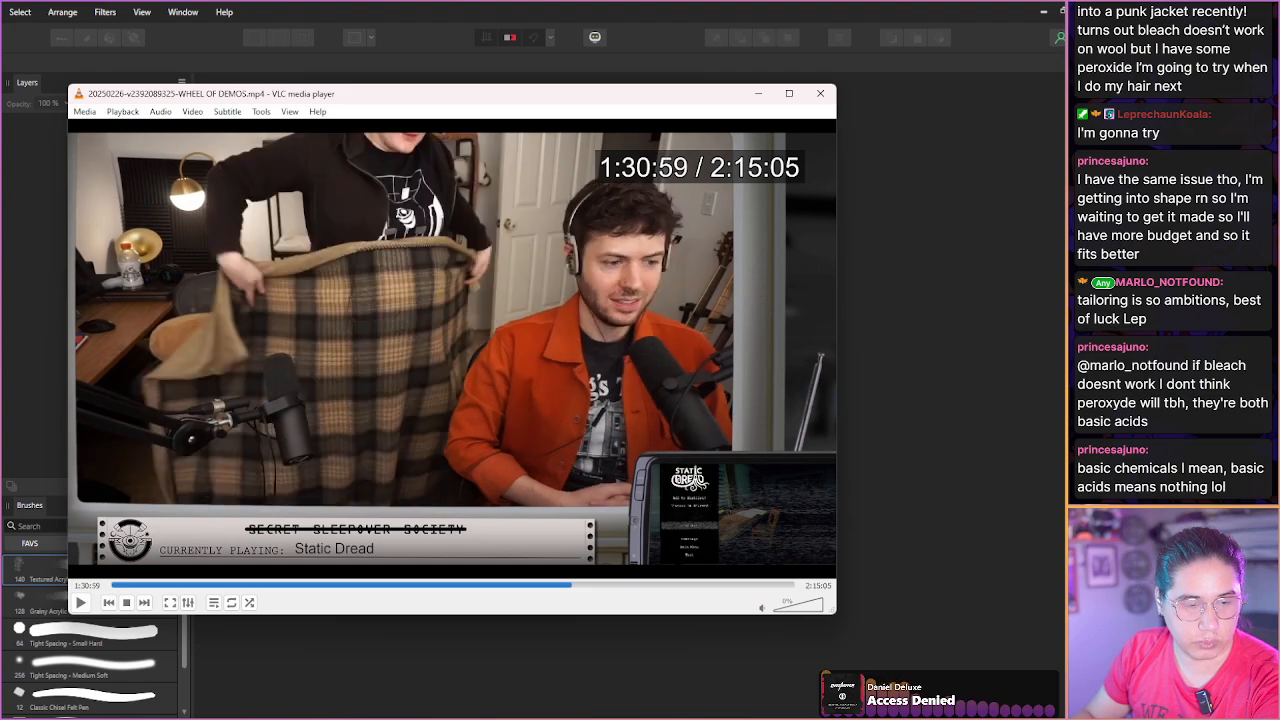
pyautogui.press('Right')
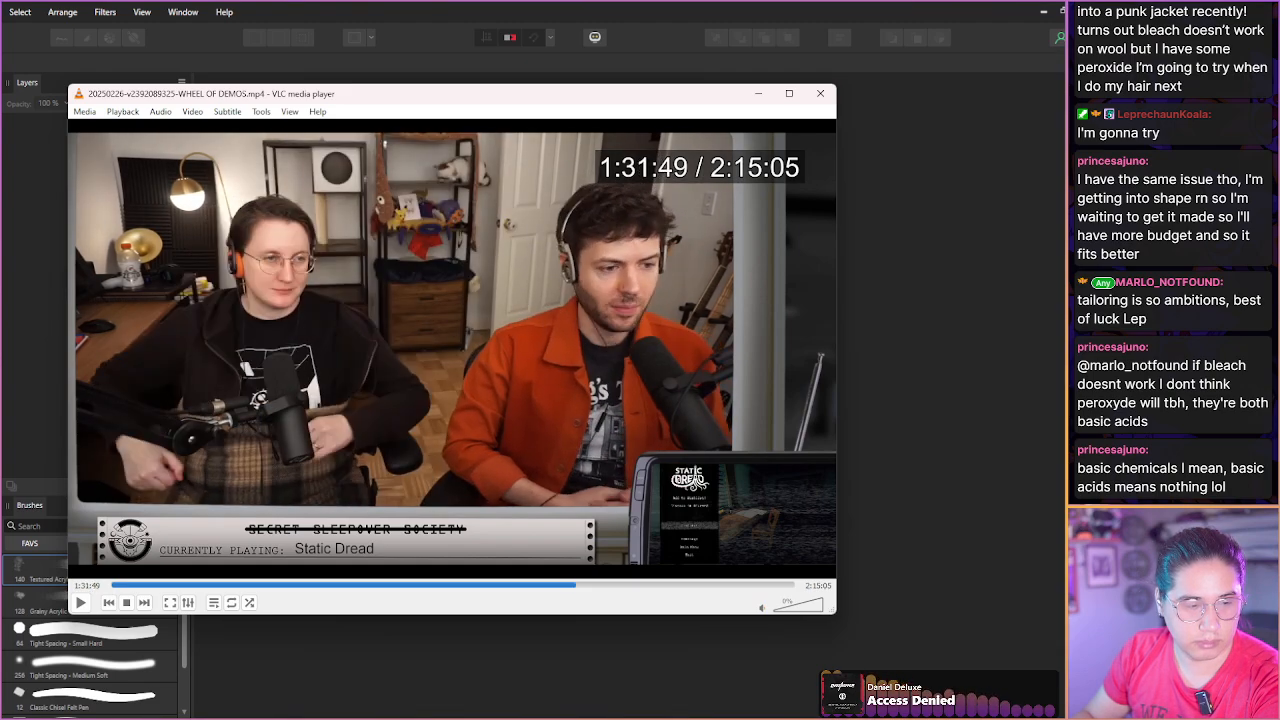
# Go back to 1:31:19 and save a snapshot of the host with their head thrown back.
pyautogui.press('Left')
pyautogui.press('Left')
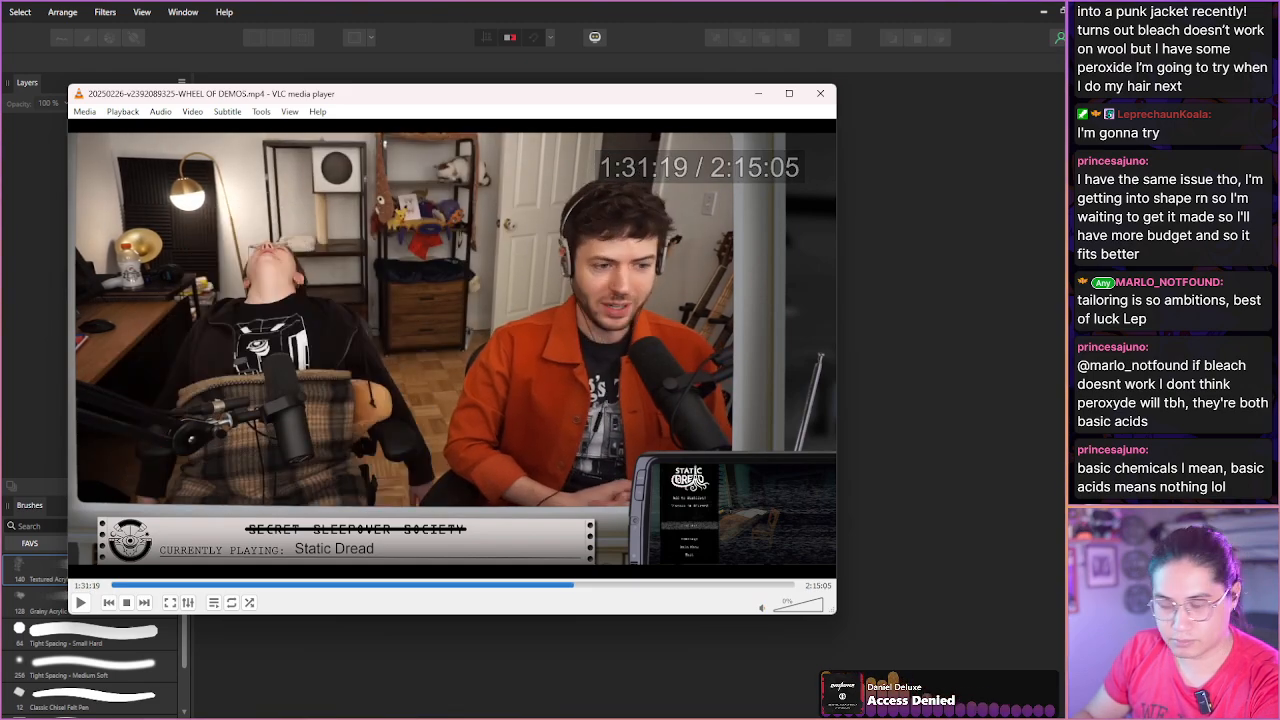
pyautogui.hotkey('shift', 's')
# Skim the hosts' full-size camera view in three-second jumps to 1:31:43.
pyautogui.hotkey('shift', 'Right')
pyautogui.hotkey('shift', 'Right')
pyautogui.hotkey('shift', 'Right')
pyautogui.hotkey('shift', 'Right')
pyautogui.hotkey('shift', 'Right')
pyautogui.hotkey('shift', 'Right')
pyautogui.hotkey('shift', 'Right')
pyautogui.hotkey('shift', 'Right')
pyautogui.hotkey('shift', 'Right')
pyautogui.hotkey('shift', 'Right')
pyautogui.hotkey('shift', 'Right')
pyautogui.hotkey('shift', 'Right')
pyautogui.hotkey('shift', 'Right')
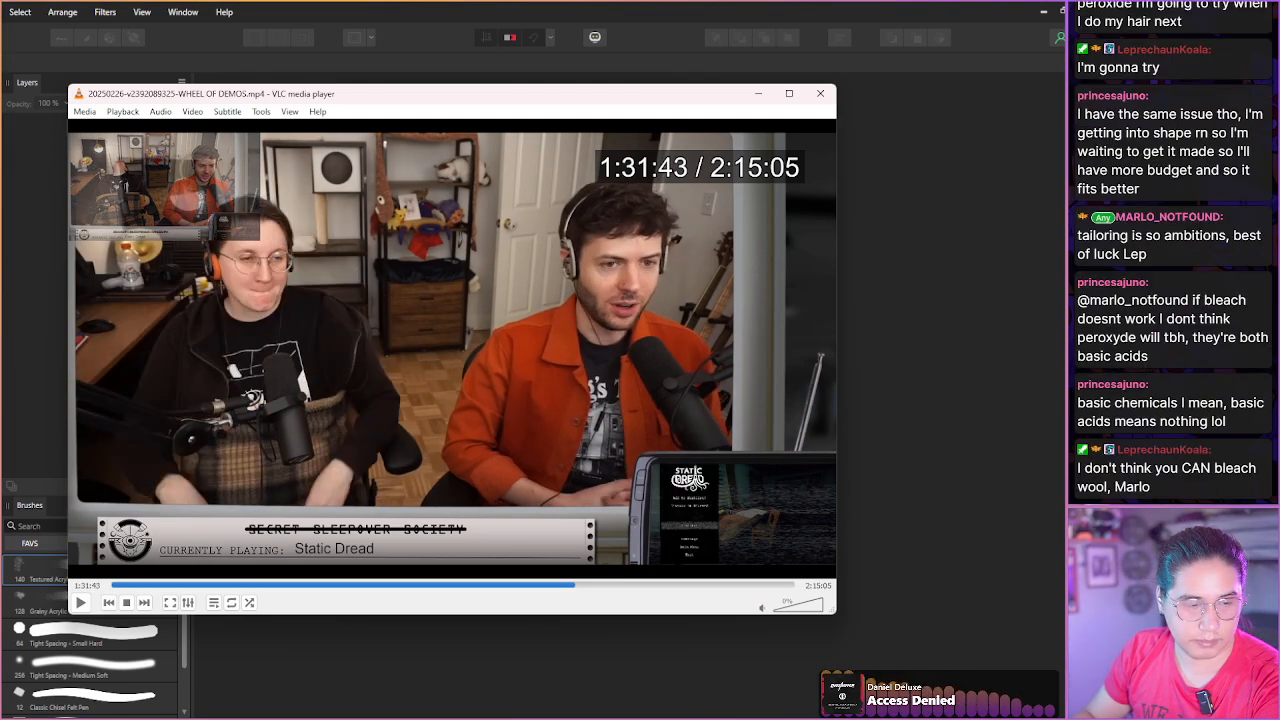
# Examine the hosts' expressions in three-second jumps up to 1:32:28.
pyautogui.hotkey('shift', 'Right')
pyautogui.hotkey('shift', 'Right')
pyautogui.hotkey('shift', 'Right')
pyautogui.hotkey('shift', 'Right')
pyautogui.hotkey('shift', 'Right')
pyautogui.hotkey('shift', 'Right')
pyautogui.hotkey('shift', 'Right')
pyautogui.hotkey('shift', 'Right')
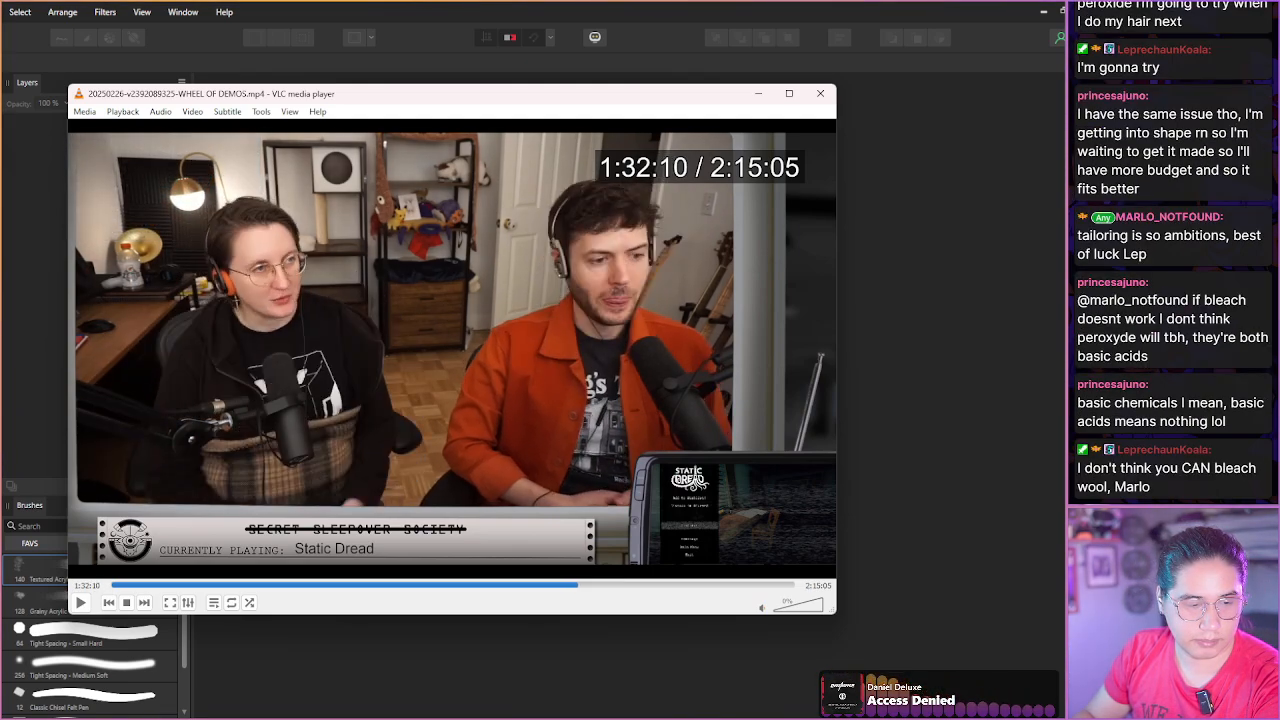
pyautogui.hotkey('shift', 'Right')
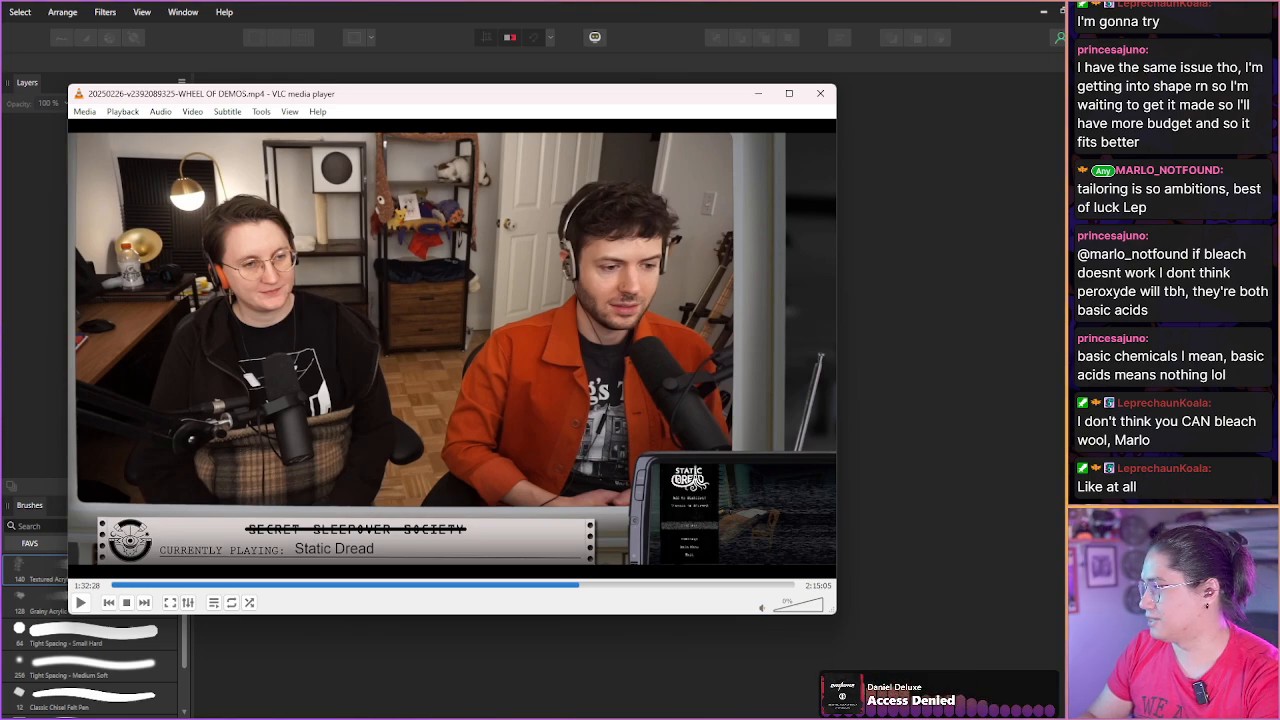
# Continue through the hosts' conversation in three-second jumps to 1:33:13, looking for expressive frames.
pyautogui.hotkey('shift', 'Right')
pyautogui.hotkey('shift', 'Right')
pyautogui.hotkey('shift', 'Right')
pyautogui.hotkey('shift', 'Right')
pyautogui.hotkey('shift', 'Right')
pyautogui.hotkey('shift', 'Right')
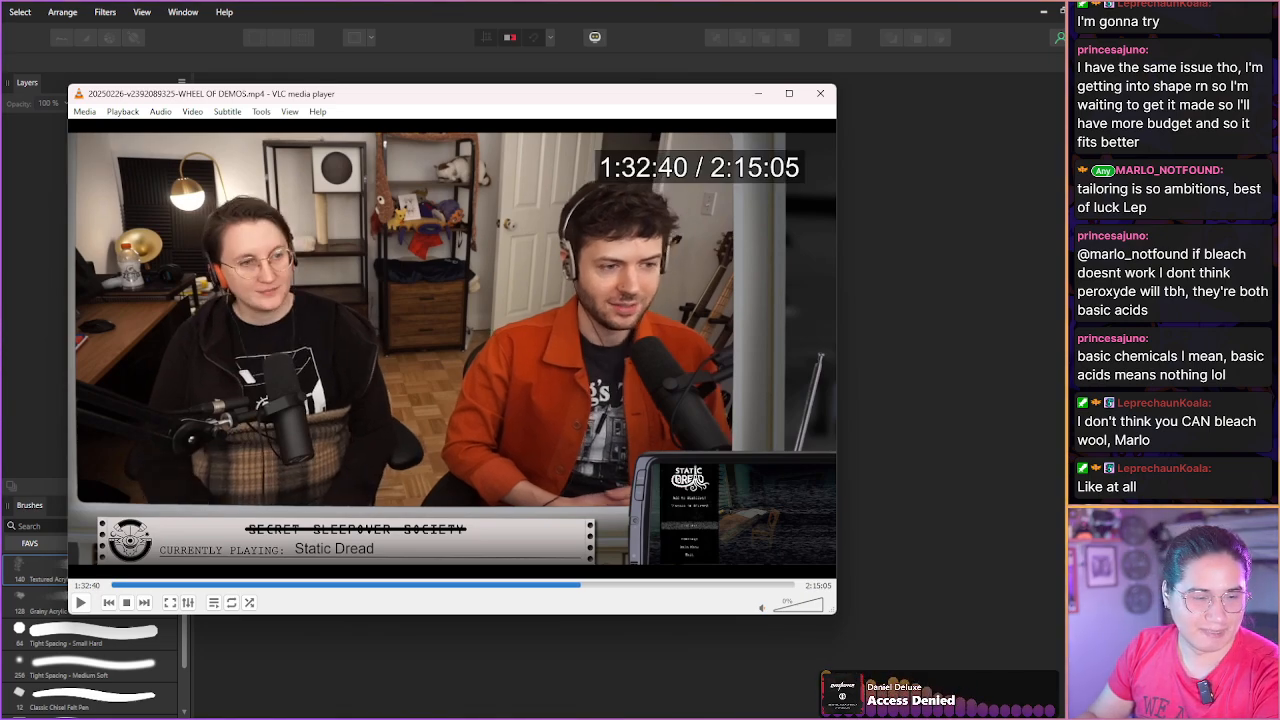
pyautogui.hotkey('shift', 'Right')
pyautogui.hotkey('shift', 'Right')
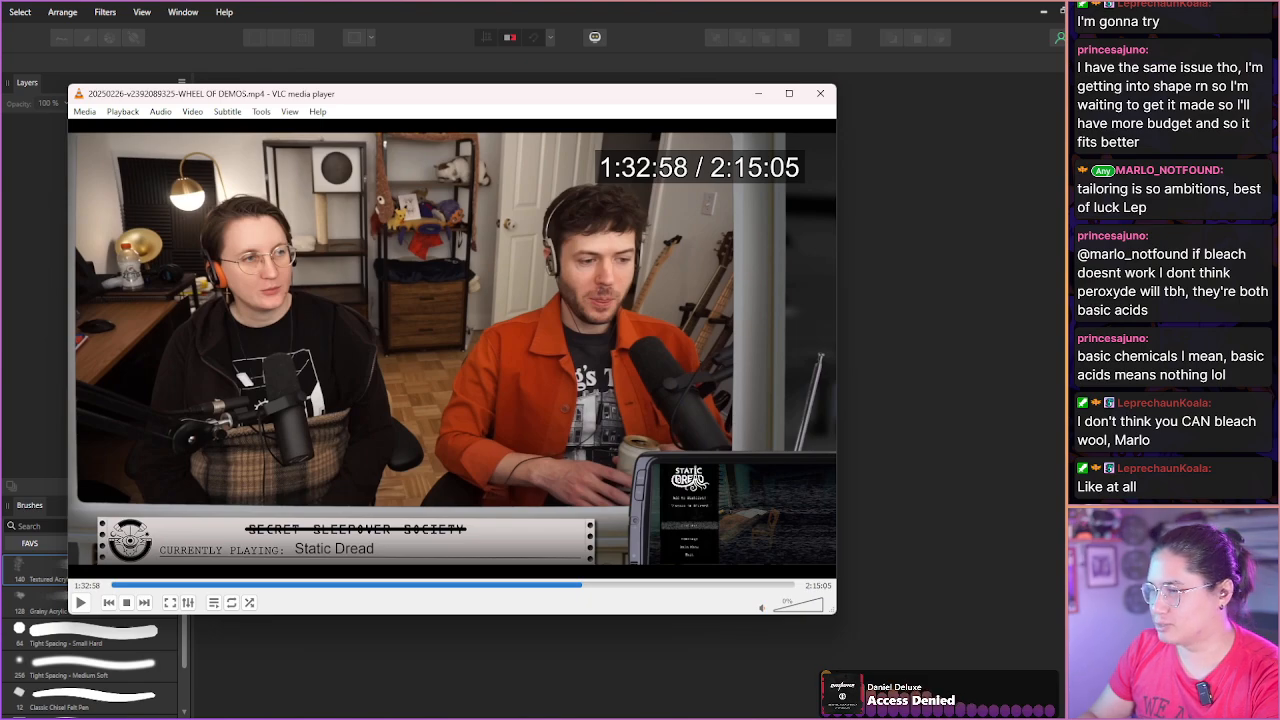
pyautogui.hotkey('shift', 'Right')
pyautogui.hotkey('shift', 'Right')
pyautogui.hotkey('shift', 'Right')
pyautogui.hotkey('shift', 'Right')
pyautogui.hotkey('shift', 'Right')
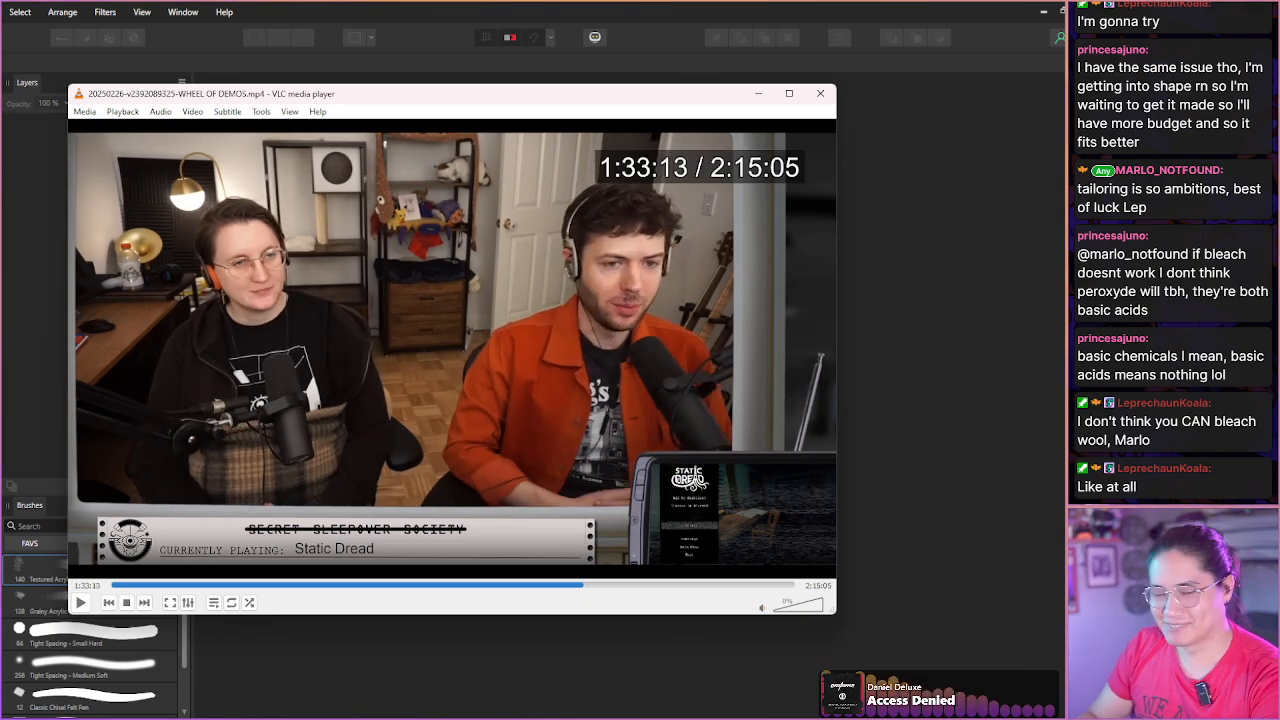
# Skim the rest of the hosts' full-size camera view in three-second jumps to 1:34:49.
pyautogui.hotkey('shift', 'Right')
pyautogui.hotkey('shift', 'Right')
pyautogui.hotkey('shift', 'Right')
pyautogui.hotkey('shift', 'Right')
pyautogui.hotkey('shift', 'Right')
pyautogui.hotkey('shift', 'Right')
pyautogui.hotkey('shift', 'Right')
pyautogui.hotkey('shift', 'Right')
pyautogui.hotkey('shift', 'Right')
pyautogui.hotkey('shift', 'Right')
pyautogui.hotkey('shift', 'Right')
pyautogui.hotkey('shift', 'Right')
pyautogui.hotkey('shift', 'Right')
pyautogui.hotkey('shift', 'Right')
pyautogui.hotkey('shift', 'Right')
pyautogui.hotkey('shift', 'Right')
pyautogui.hotkey('shift', 'Right')
pyautogui.hotkey('shift', 'Right')
pyautogui.hotkey('shift', 'Right')
pyautogui.hotkey('shift', 'Right')
pyautogui.hotkey('shift', 'Right')
pyautogui.hotkey('shift', 'Right')
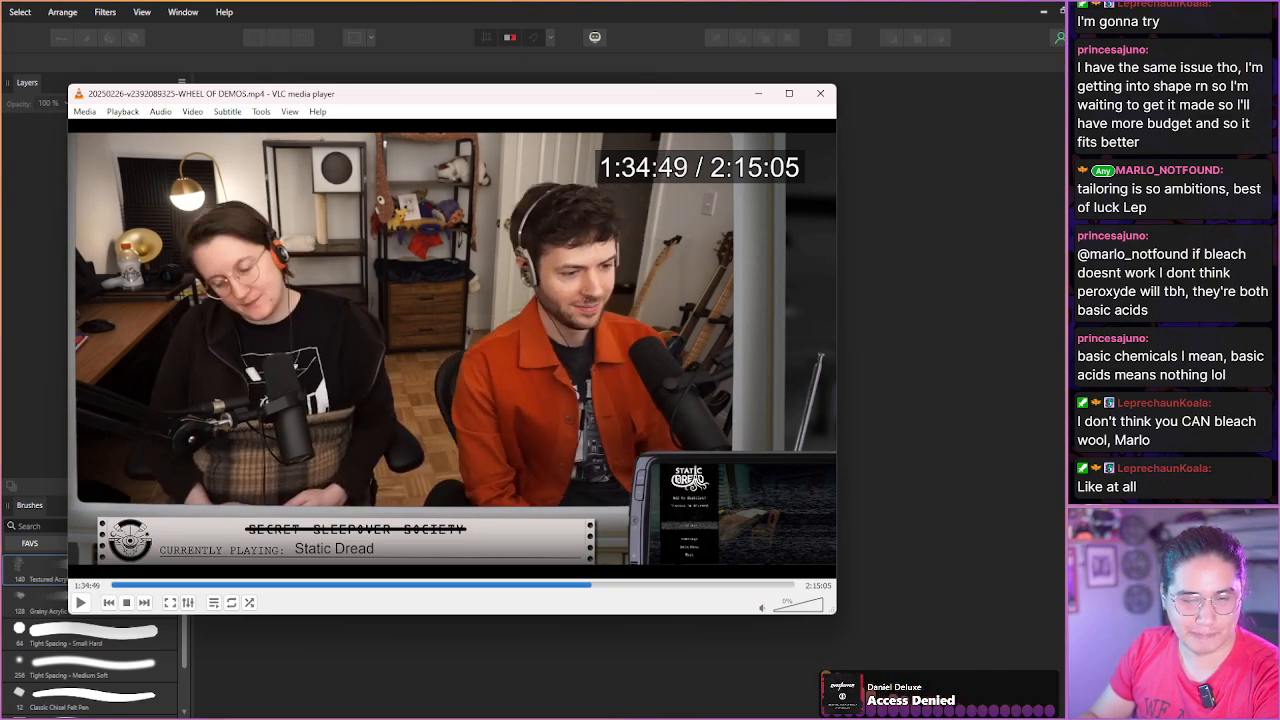
# Advance in three-second jumps to the Static Dread radio scene at 1:35:16.
pyautogui.hotkey('shift', 'Right')
pyautogui.hotkey('shift', 'Right')
pyautogui.hotkey('shift', 'Right')
pyautogui.hotkey('shift', 'Right')
pyautogui.hotkey('shift', 'Right')
pyautogui.hotkey('shift', 'Right')
pyautogui.hotkey('shift', 'Right')
pyautogui.hotkey('shift', 'Right')
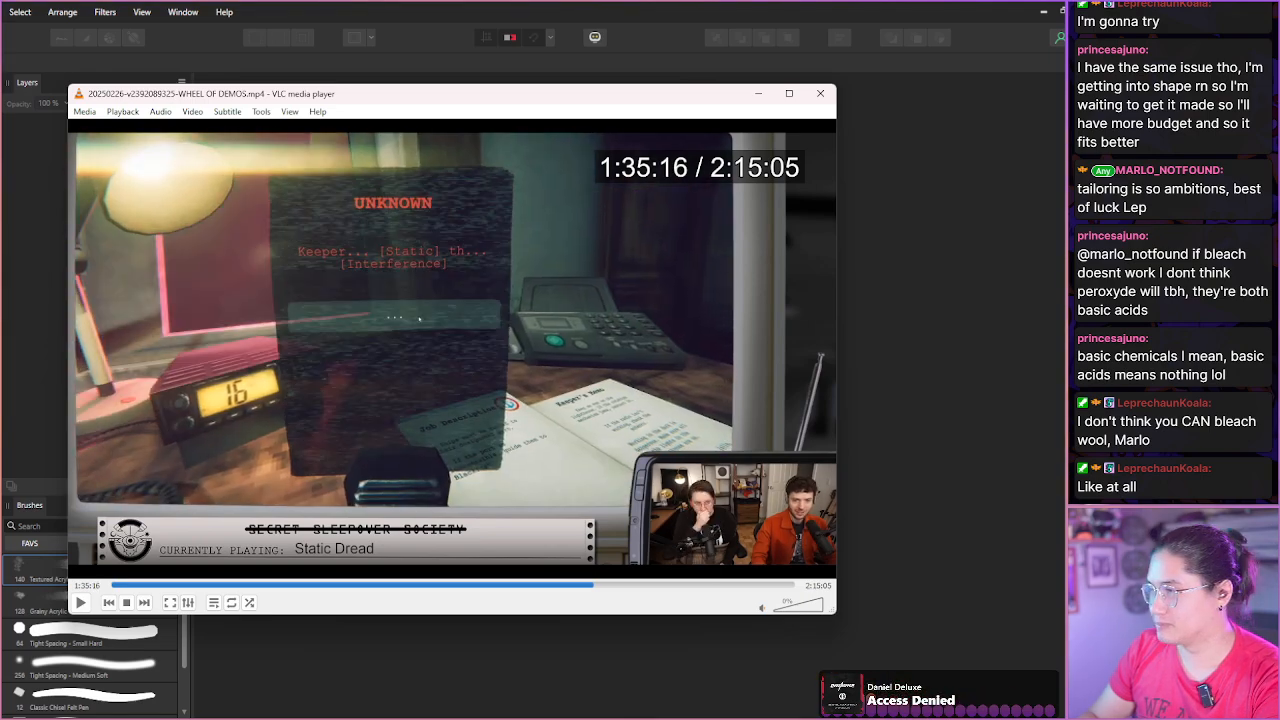
# Skim the conversation with the unknown radio caller in ten-second jumps to 1:36:06.
pyautogui.hotkey('shift', 'Right')
pyautogui.hotkey('shift', 'Right')
pyautogui.hotkey('shift', 'Right')
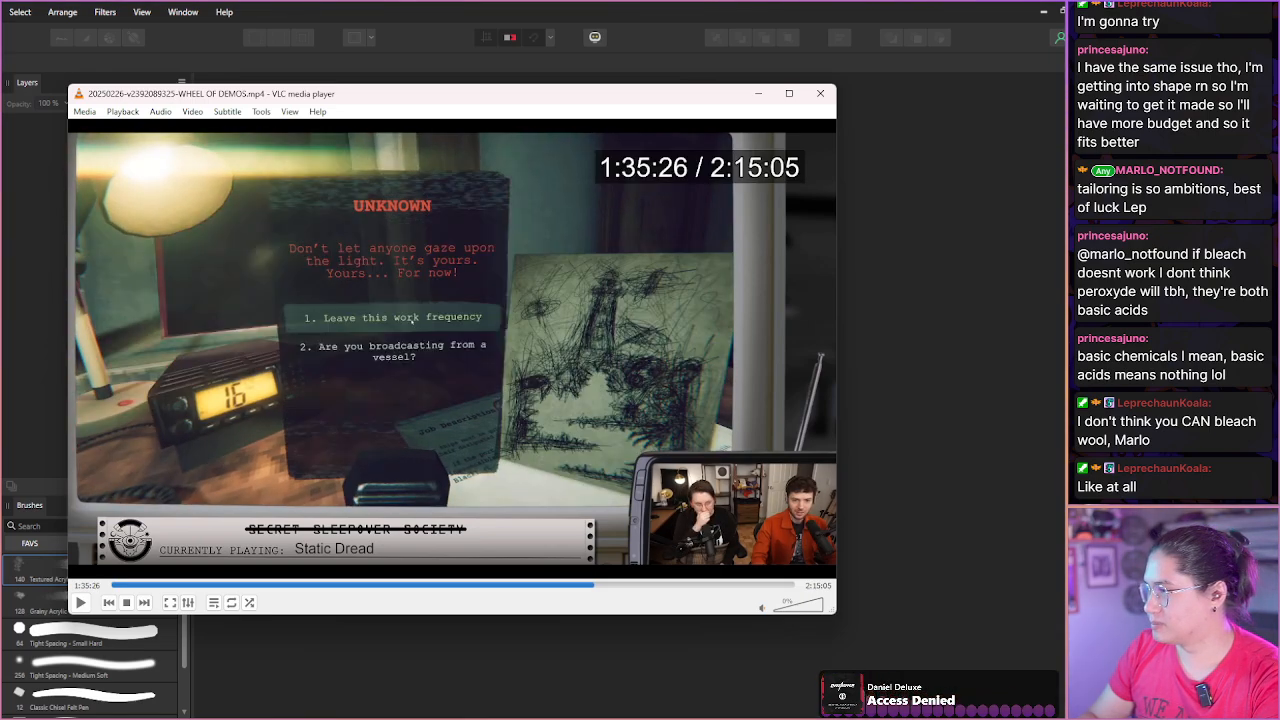
pyautogui.hotkey('shift', 'Right')
pyautogui.hotkey('shift', 'Right')
pyautogui.hotkey('shift', 'Right')
pyautogui.hotkey('shift', 'Right')
pyautogui.hotkey('shift', 'Right')
pyautogui.hotkey('shift', 'Right')
pyautogui.hotkey('shift', 'Right')
pyautogui.hotkey('shift', 'Right')
pyautogui.hotkey('shift', 'Right')
pyautogui.hotkey('shift', 'Right')
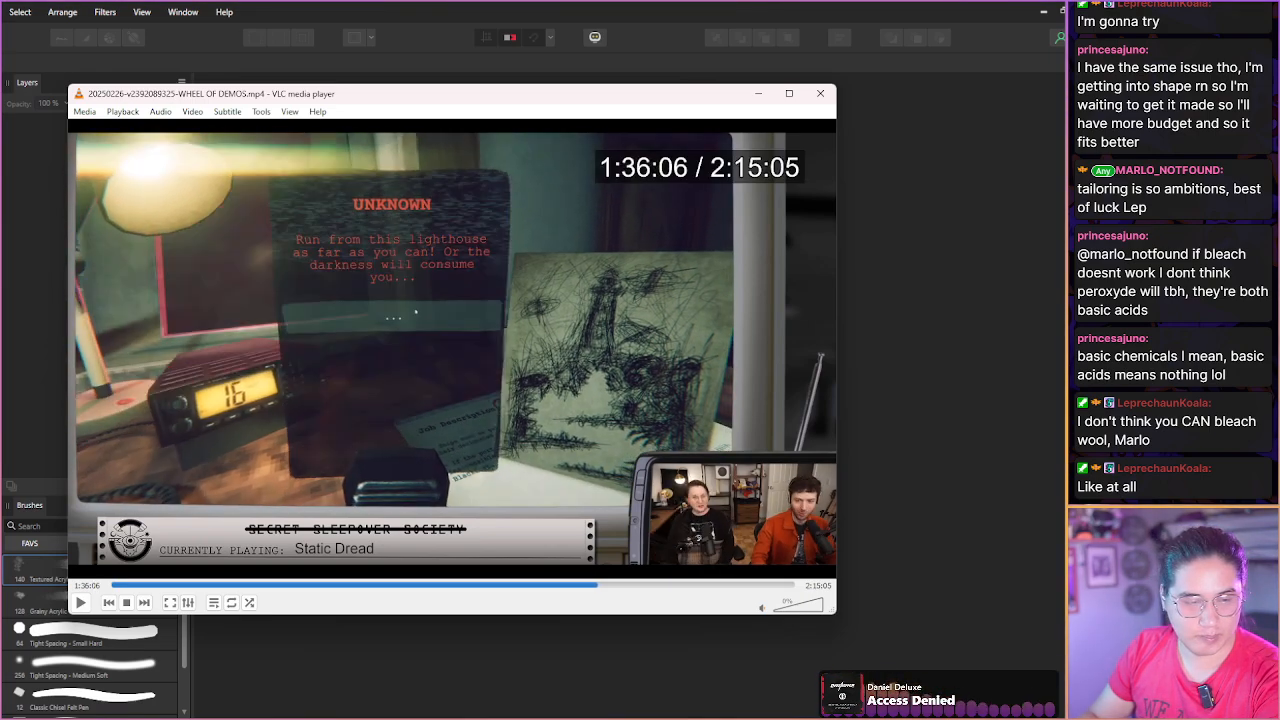
# Skim the gameplay past the Old Fisherman's visit in ten-second jumps to 1:39:56.
pyautogui.hotkey('shift', 'Right')
pyautogui.hotkey('shift', 'Right')
pyautogui.hotkey('shift', 'Right')
pyautogui.hotkey('shift', 'Right')
pyautogui.hotkey('shift', 'Right')
pyautogui.hotkey('shift', 'Right')
pyautogui.hotkey('shift', 'Right')
pyautogui.hotkey('shift', 'Right')
pyautogui.hotkey('shift', 'Right')
pyautogui.hotkey('shift', 'Right')
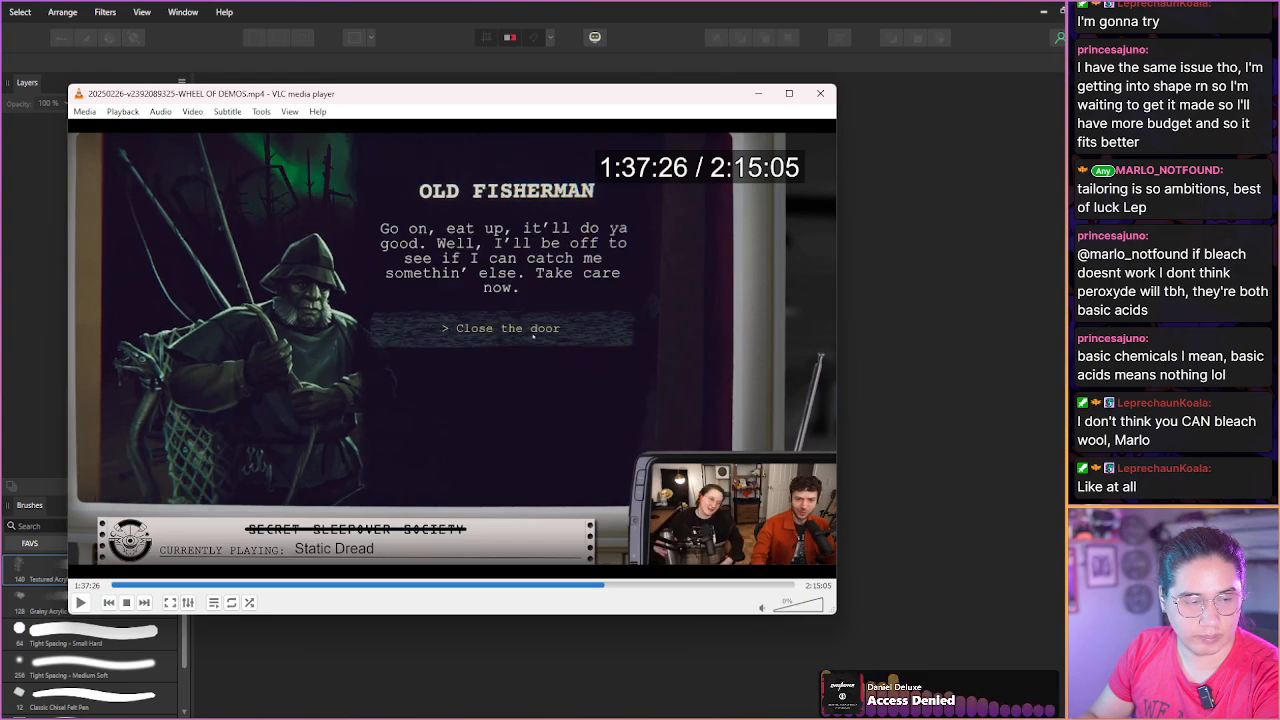
pyautogui.hotkey('shift', 'Right')
pyautogui.hotkey('shift', 'Right')
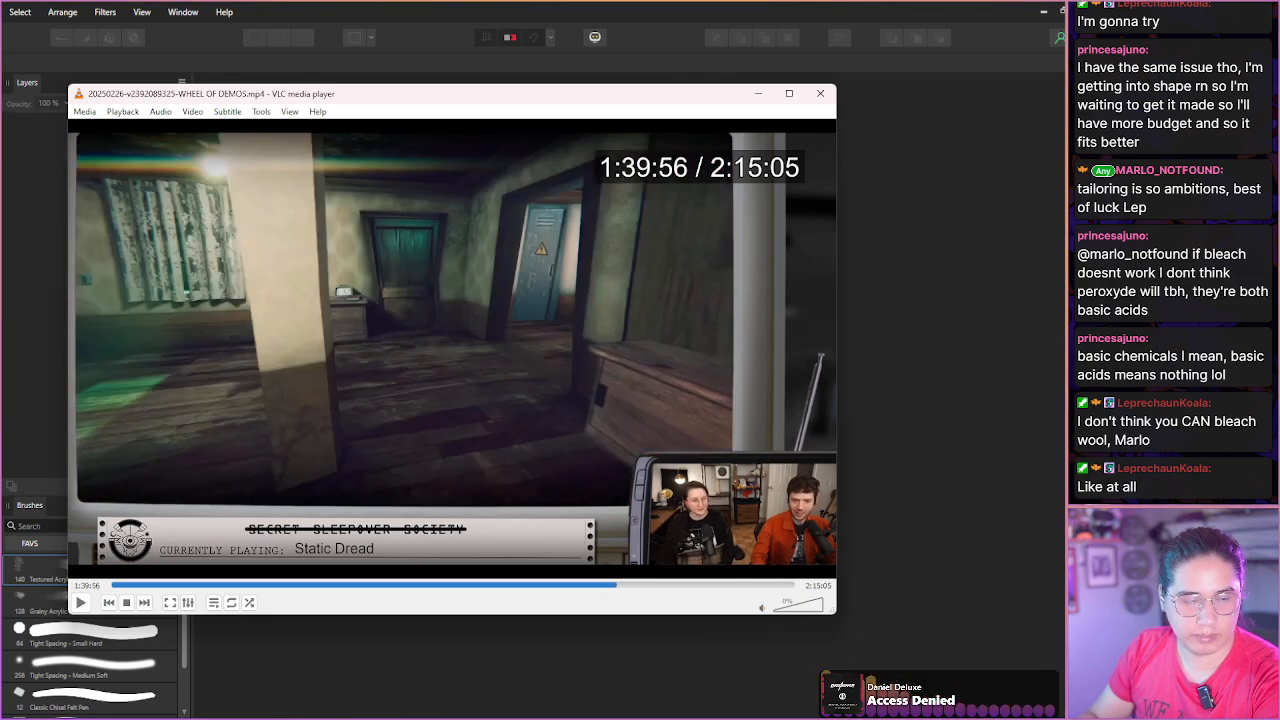
# Continue through the Static Dread gameplay in ten-second jumps up to the black screen at 1:43:56.
pyautogui.hotkey('shift', 'Right')
pyautogui.hotkey('shift', 'Right')
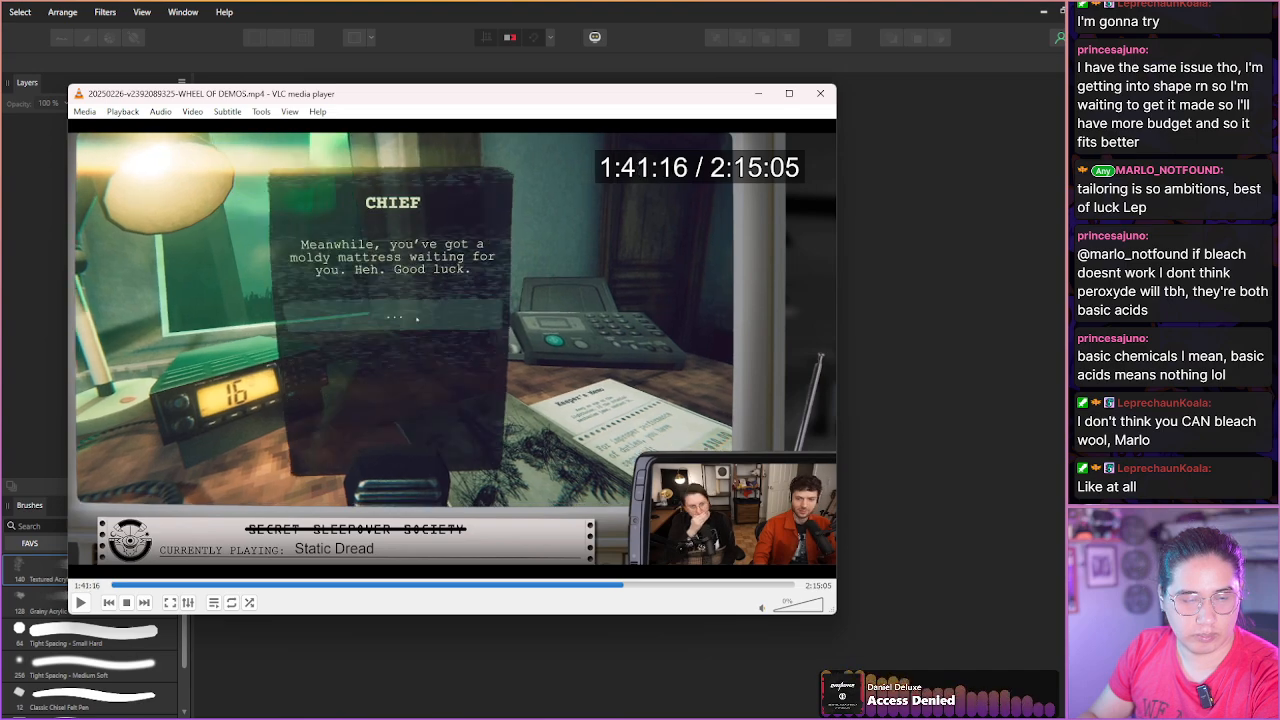
pyautogui.hotkey('shift', 'Right')
pyautogui.hotkey('shift', 'Right')
pyautogui.hotkey('shift', 'Right')
pyautogui.hotkey('shift', 'Right')
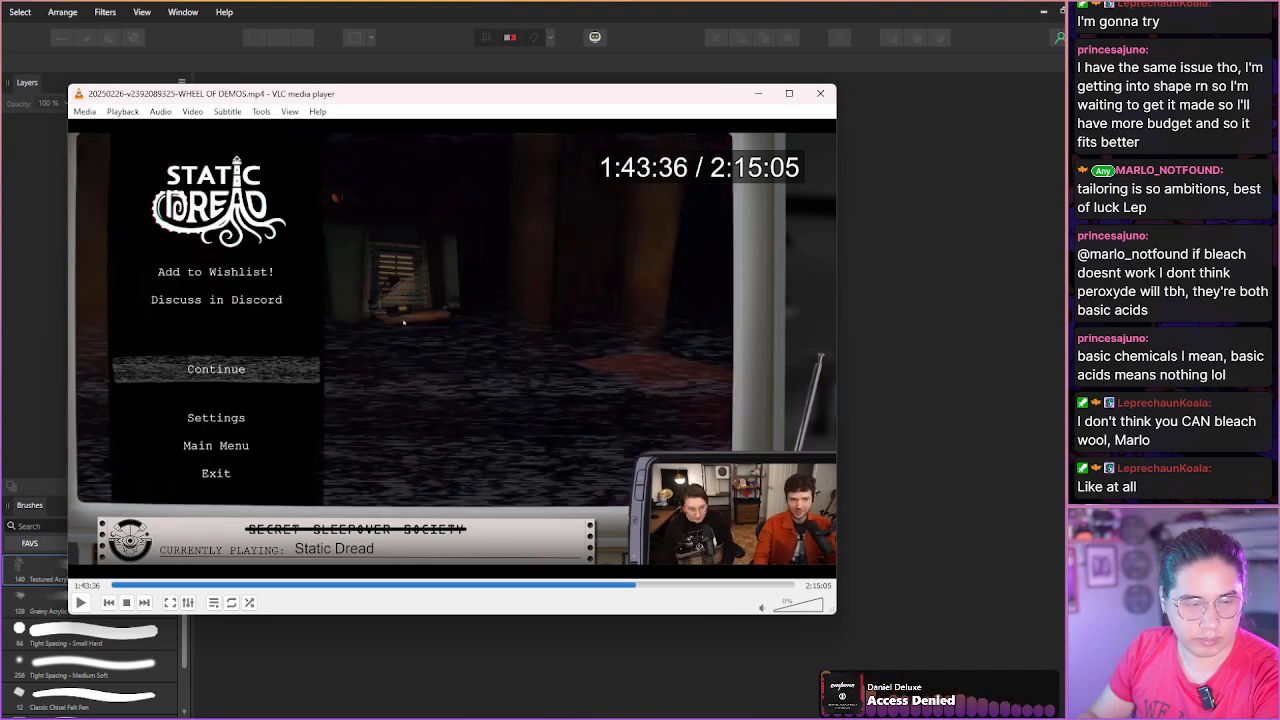
pyautogui.hotkey('shift', 'Right')
pyautogui.hotkey('shift', 'Right')
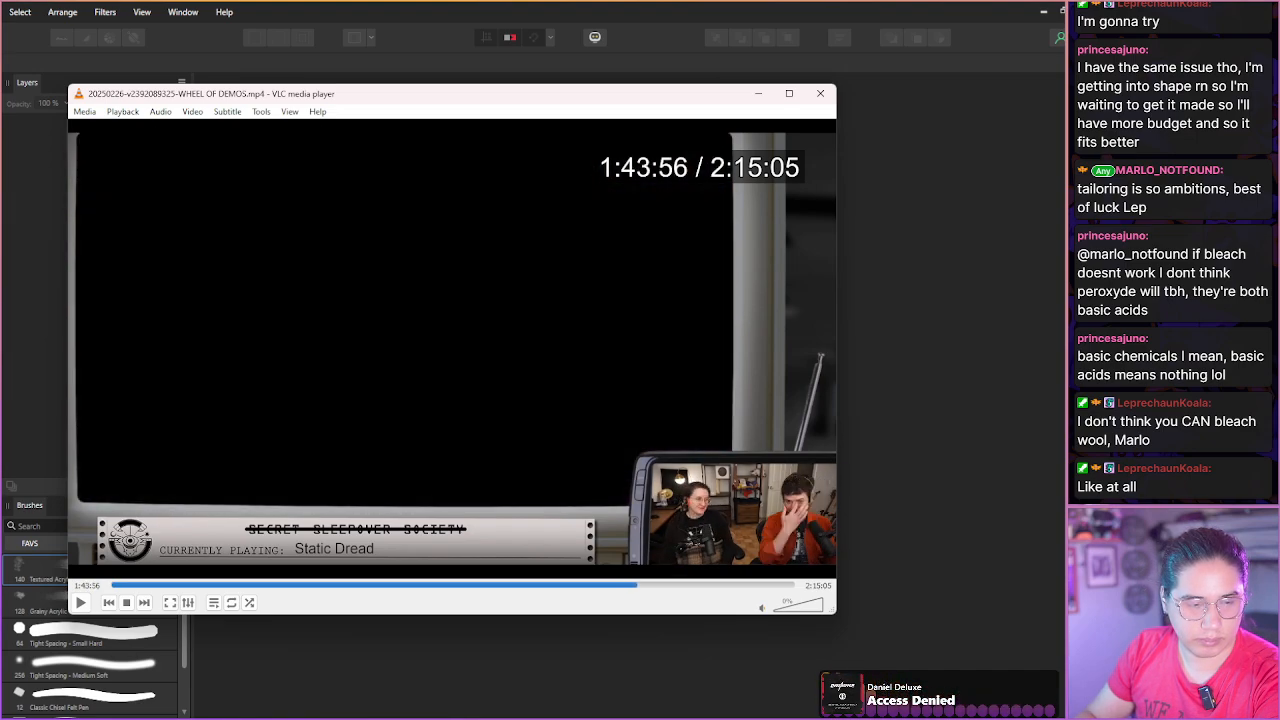
# Review the gameplay backwards in ten-second jumps to the Chief's radio message at 1:41:16.
pyautogui.hotkey('shift', 'Left')
pyautogui.hotkey('shift', 'Left')
pyautogui.hotkey('shift', 'Left')
pyautogui.hotkey('shift', 'Left')
pyautogui.hotkey('shift', 'Left')
pyautogui.hotkey('shift', 'Left')
pyautogui.hotkey('shift', 'Left')
pyautogui.hotkey('shift', 'Left')
pyautogui.hotkey('shift', 'Left')
pyautogui.hotkey('shift', 'Left')
pyautogui.hotkey('shift', 'Left')
pyautogui.hotkey('shift', 'Left')
pyautogui.hotkey('shift', 'Left')
pyautogui.hotkey('shift', 'Left')
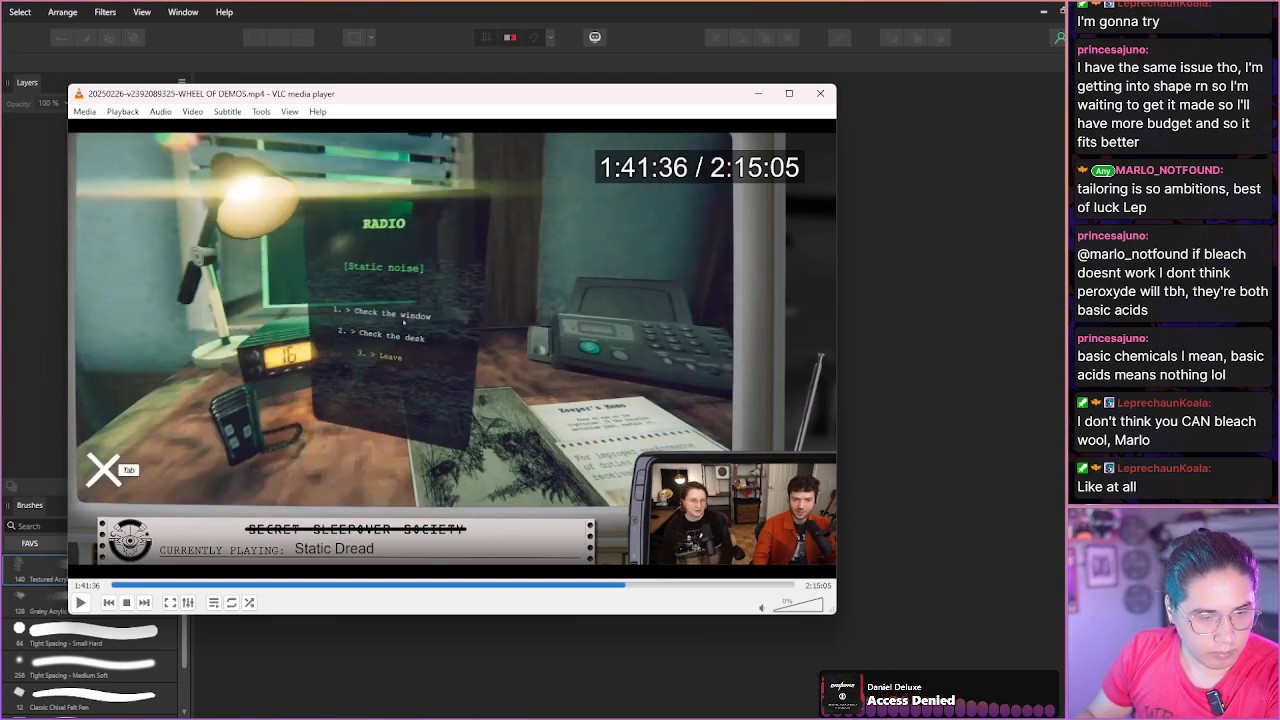
pyautogui.hotkey('shift', 'Left')
pyautogui.hotkey('shift', 'Left')
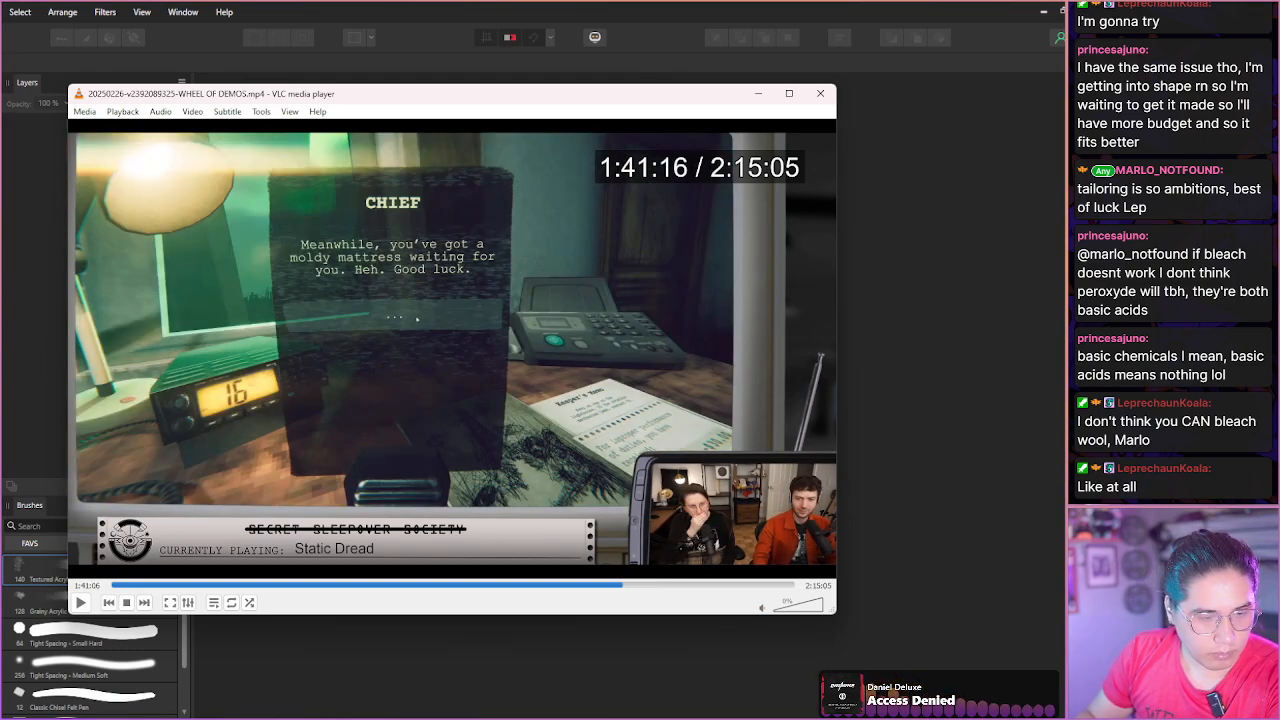
# Go back to the green-lit forest scene around 1:38:16 and play it briefly up to 1:38:33, skipping ahead in between.
pyautogui.hotkey('shift', 'Left')
pyautogui.hotkey('shift', 'Left')
pyautogui.hotkey('shift', 'Left')
pyautogui.hotkey('shift', 'Left')
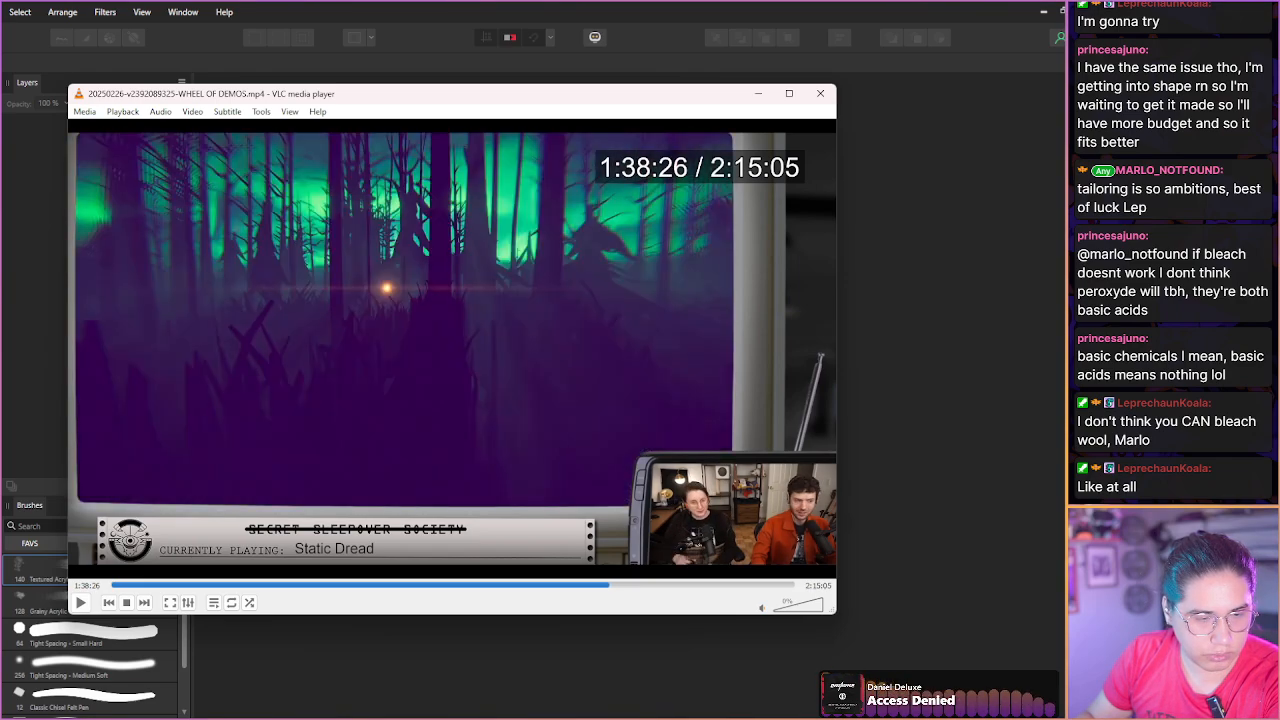
pyautogui.press('space')
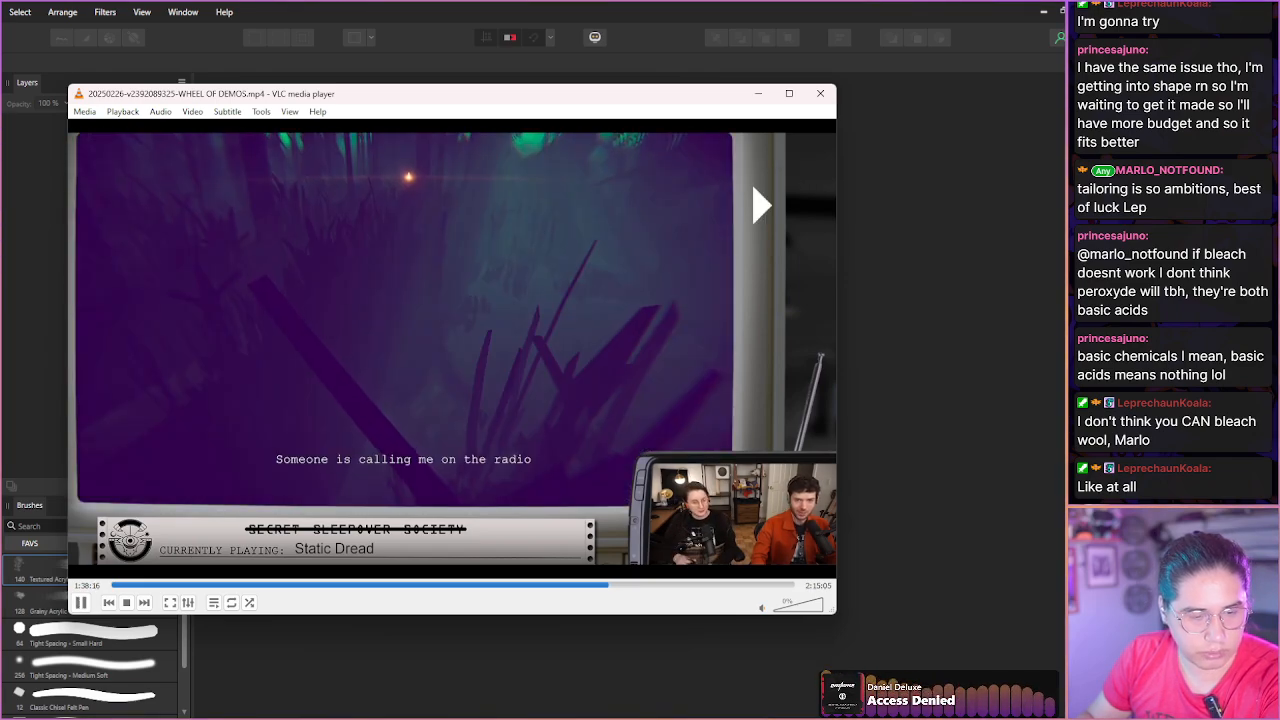
pyautogui.hotkey('shift', 'Right')
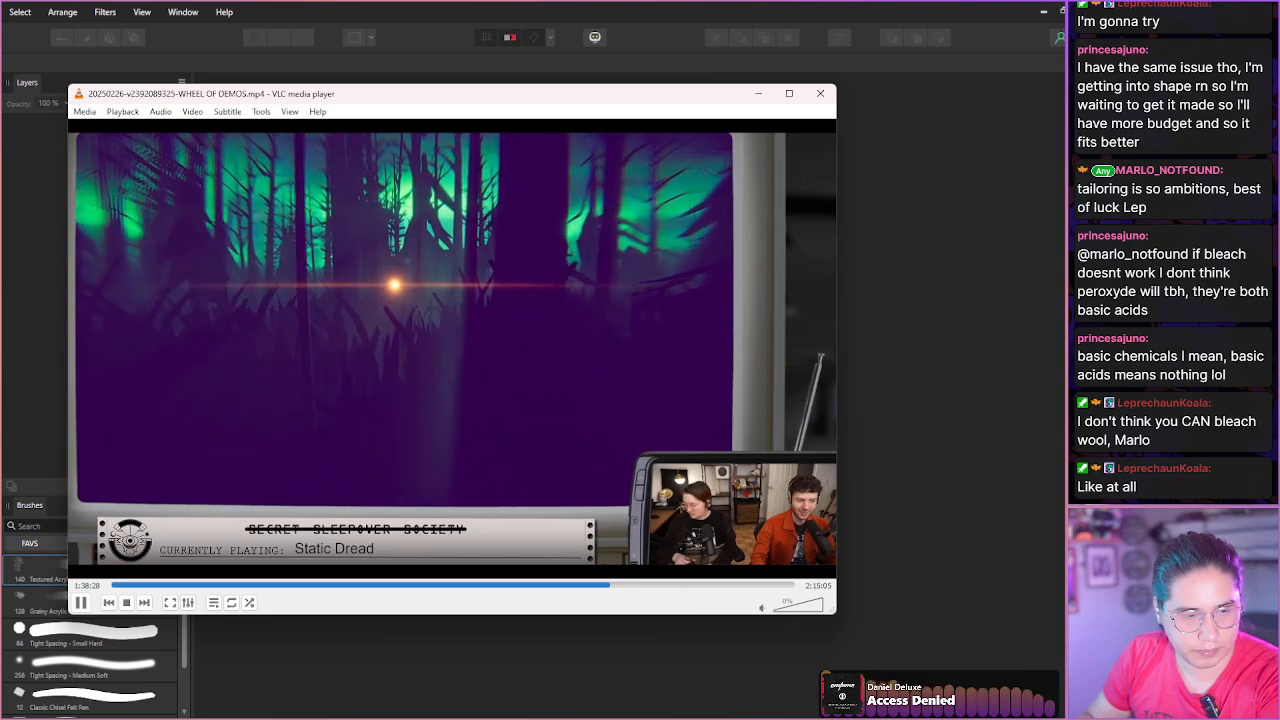
pyautogui.hotkey('shift', 'Right')
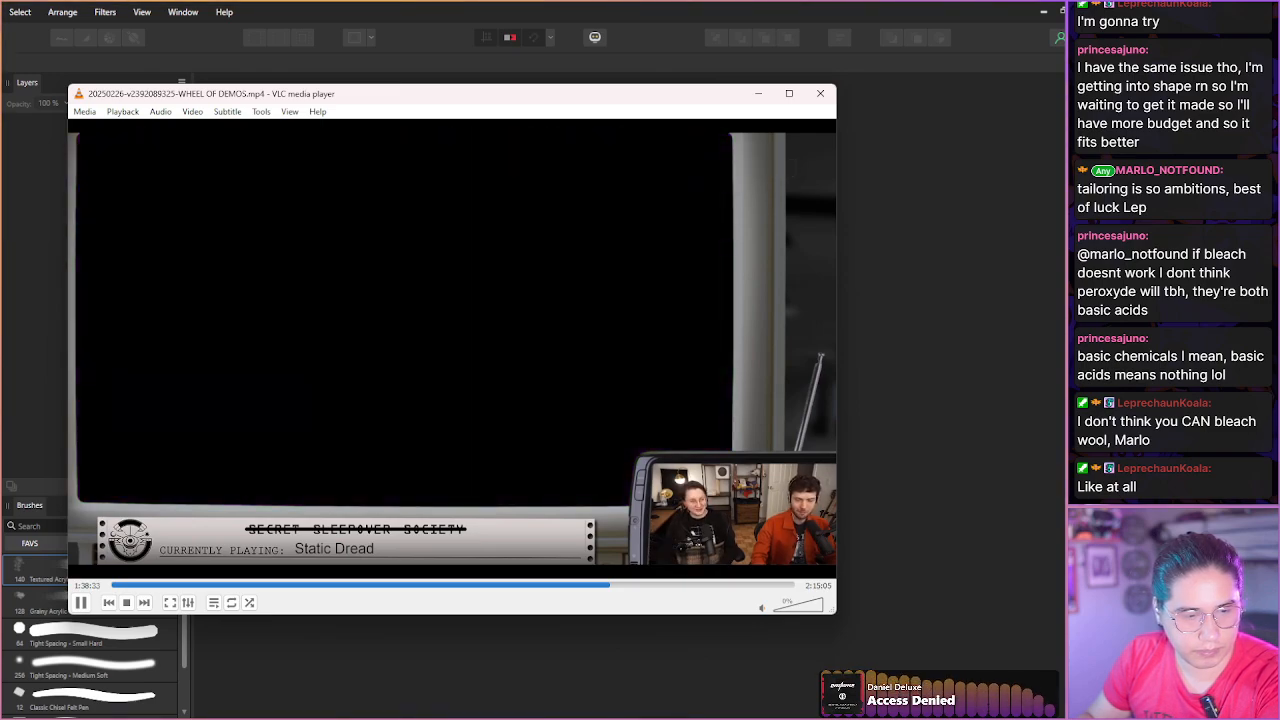
pyautogui.press('space')
# Skim ahead from the forest scene in ten-second jumps past 1:39:53.
pyautogui.hotkey('shift', 'Right')
pyautogui.hotkey('shift', 'Right')
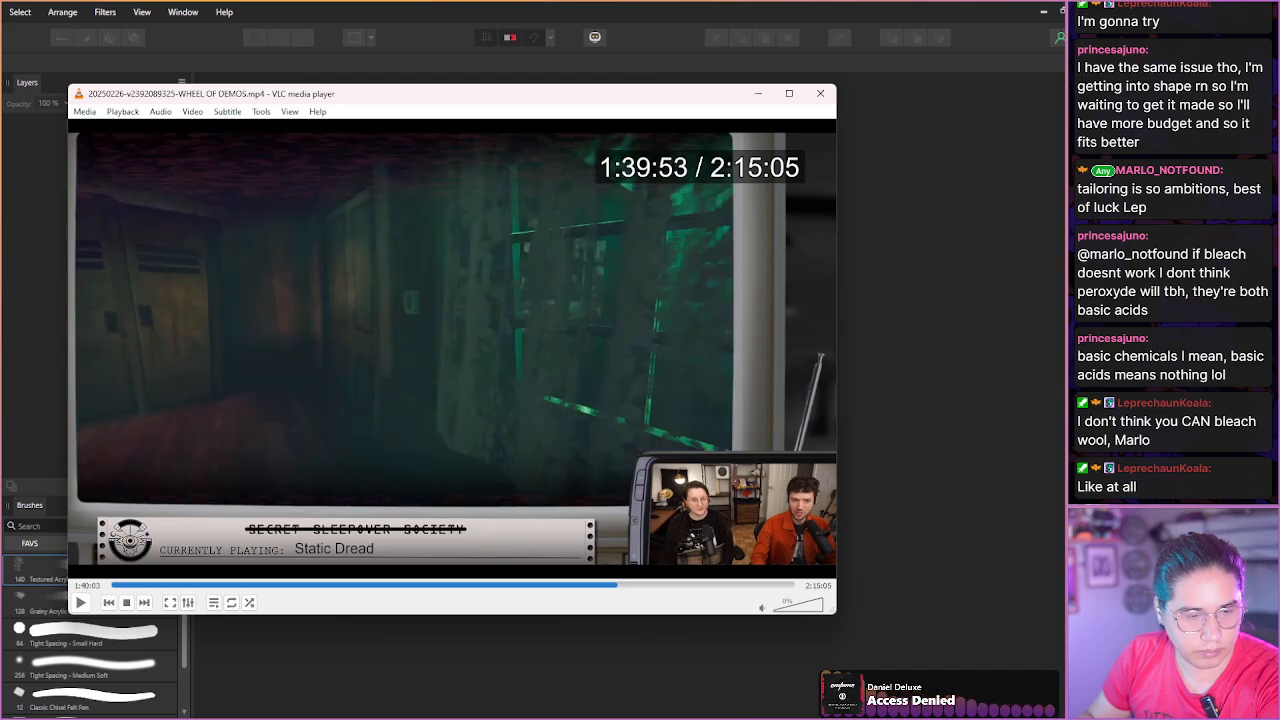
pyautogui.hotkey('shift', 'Right')
pyautogui.hotkey('shift', 'Right')
# Go back in ten-second jumps to 1:37:33 and play the lighthouse interior scene briefly to 1:37:35.
pyautogui.hotkey('shift', 'Left')
pyautogui.hotkey('shift', 'Left')
pyautogui.hotkey('shift', 'Left')
pyautogui.hotkey('shift', 'Left')
pyautogui.hotkey('shift', 'Left')
pyautogui.hotkey('shift', 'Left')
pyautogui.hotkey('shift', 'Left')
pyautogui.hotkey('shift', 'Left')
pyautogui.hotkey('shift', 'Left')
pyautogui.hotkey('shift', 'Left')
pyautogui.hotkey('shift', 'Left')
pyautogui.hotkey('shift', 'Left')
pyautogui.hotkey('shift', 'Left')
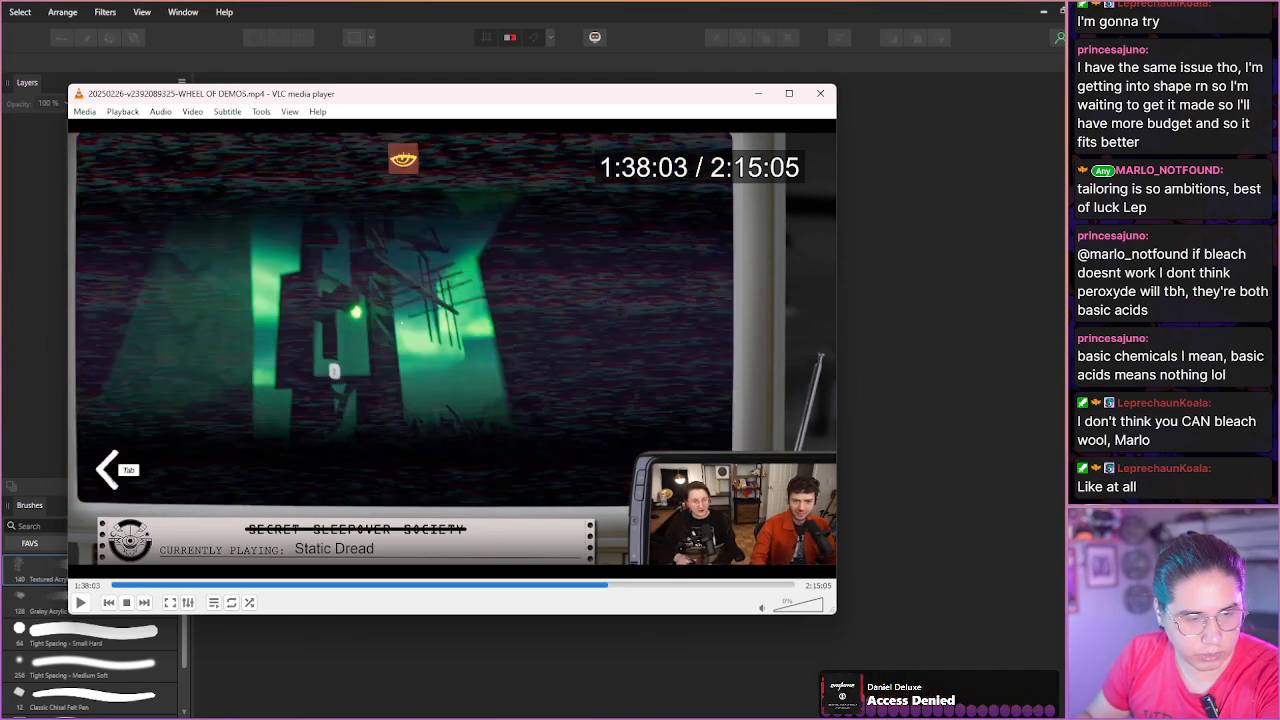
pyautogui.hotkey('shift', 'Left')
pyautogui.hotkey('shift', 'Left')
pyautogui.hotkey('shift', 'Left')
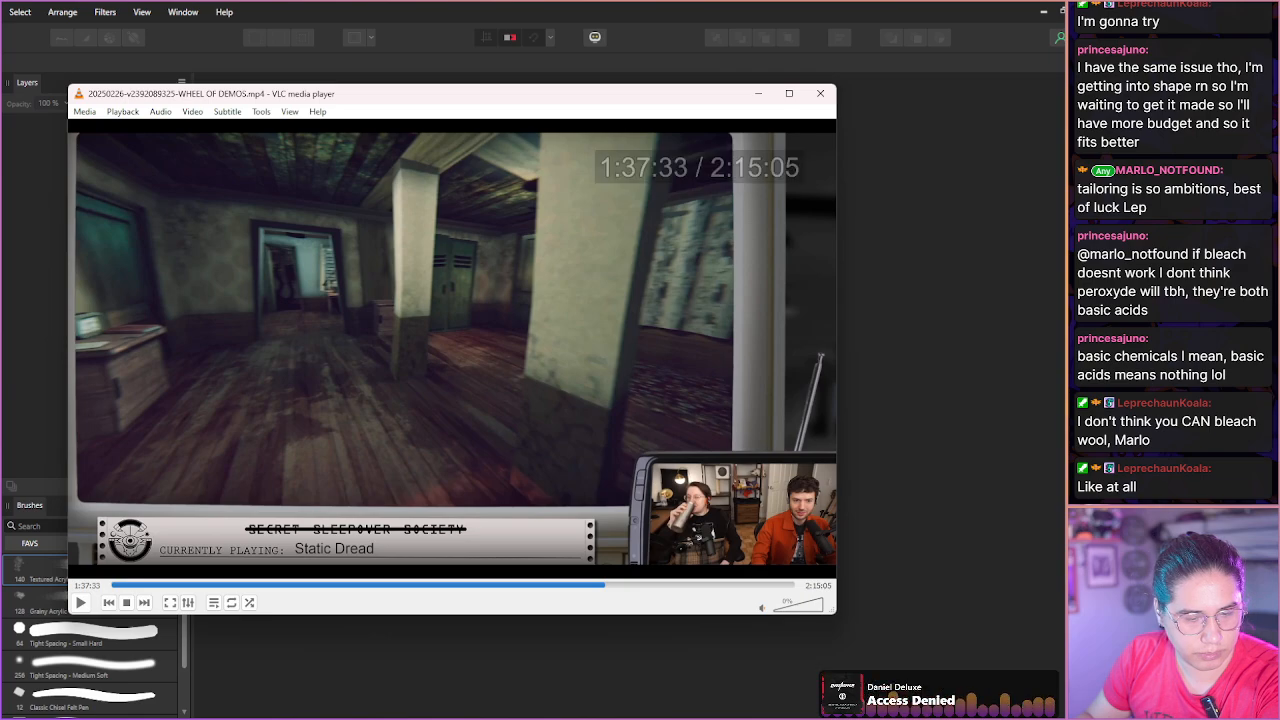
pyautogui.press('space')
pyautogui.press('space')
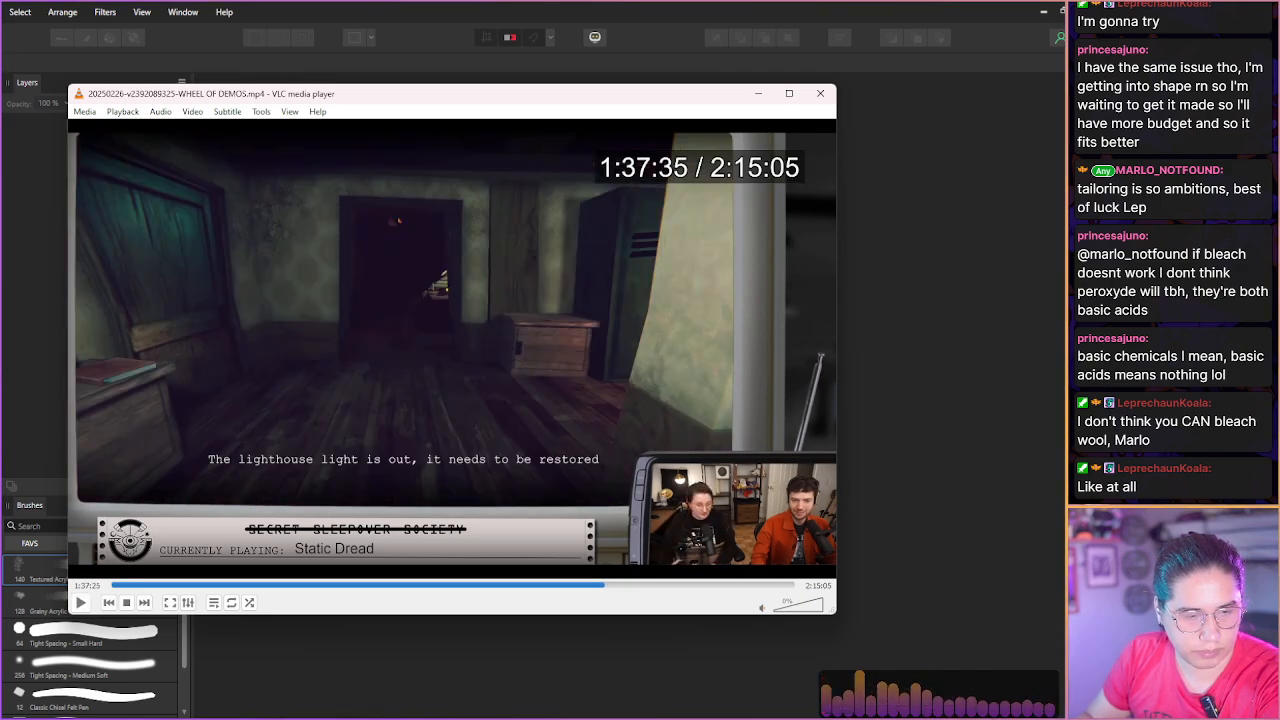
# Review the footage backwards in ten-second jumps to the Static Dread pause menu at 1:34:55.
pyautogui.press('Left')
pyautogui.press('Left')
pyautogui.press('Left')
pyautogui.press('Left')
pyautogui.press('Left')
pyautogui.press('Left')
pyautogui.press('Left')
pyautogui.press('Left')
pyautogui.press('Left')
pyautogui.press('Left')
pyautogui.press('Left')
pyautogui.press('Left')
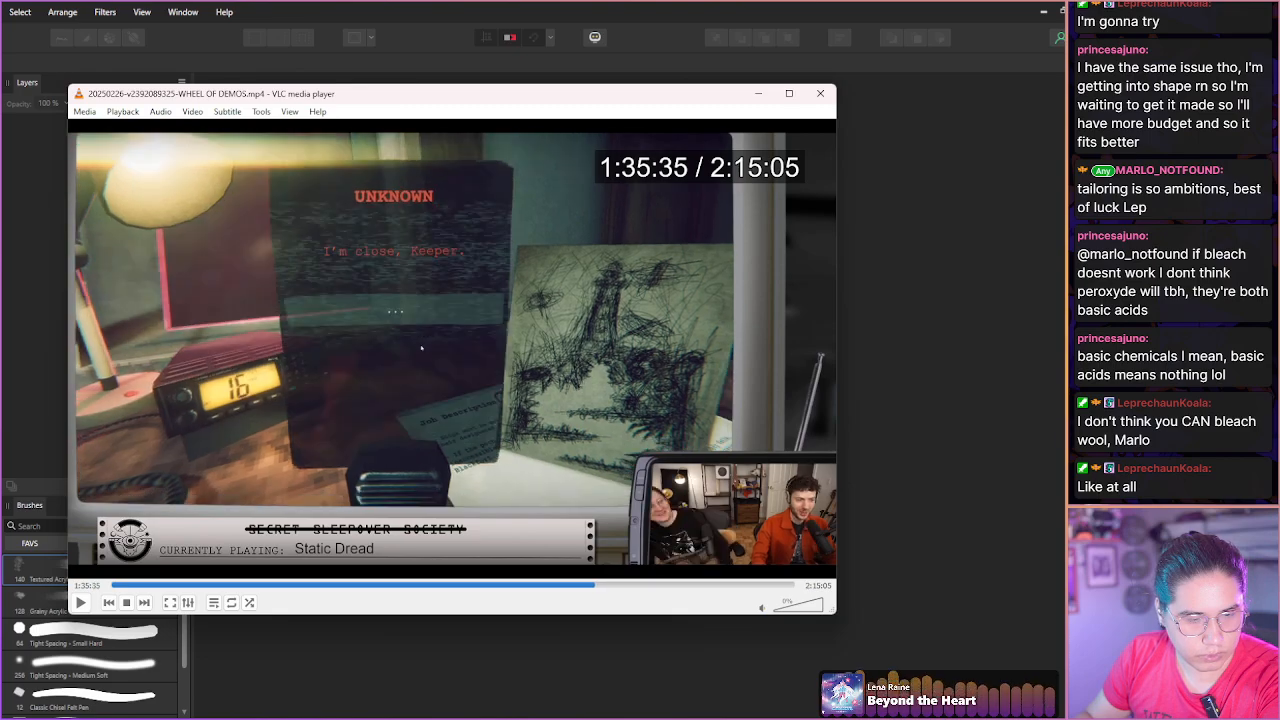
pyautogui.press('Left')
pyautogui.press('Left')
pyautogui.press('Left')
pyautogui.press('Left')
pyautogui.press('Left')
pyautogui.press('Right')
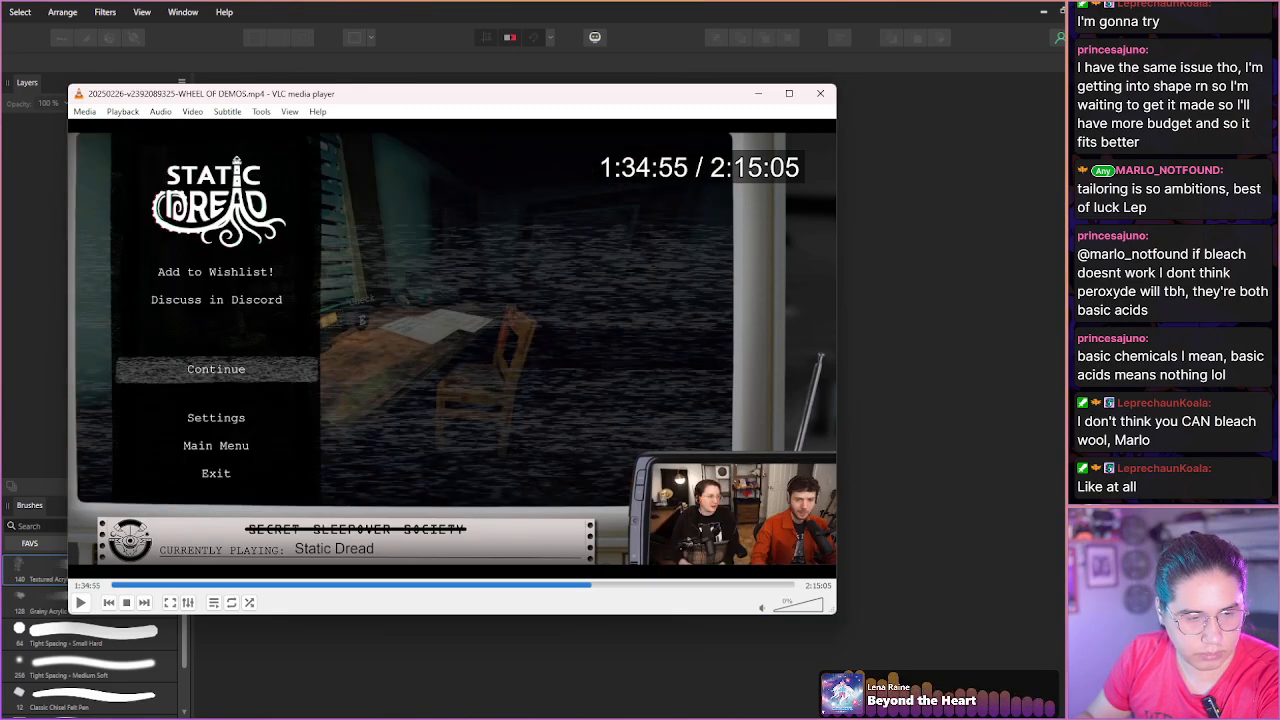
# Search further back past the hosts' camera view to the Pluto radio conversation at 1:29:25.
pyautogui.press('Left')
pyautogui.press('Left')
pyautogui.press('Left')
pyautogui.press('Left')
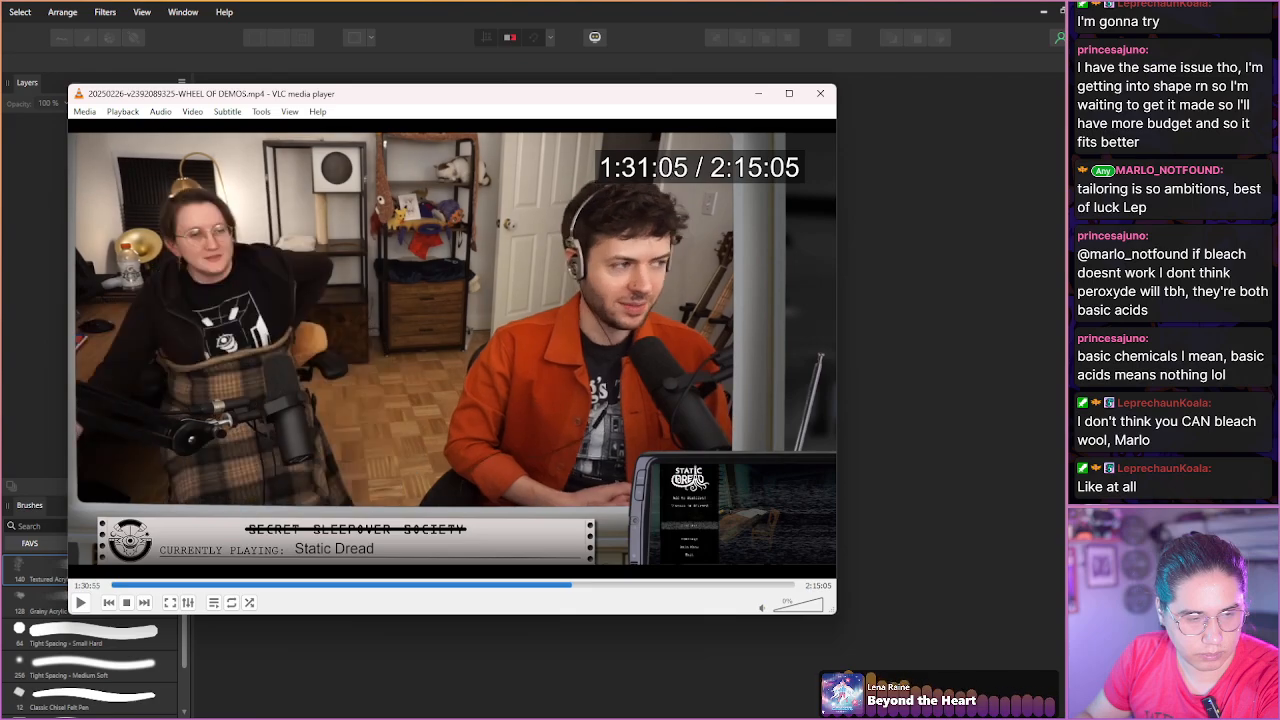
pyautogui.press('Left')
pyautogui.press('Left')
pyautogui.press('Left')
pyautogui.press('Left')
pyautogui.press('Left')
pyautogui.press('Left')
pyautogui.press('Left')
pyautogui.press('Left')
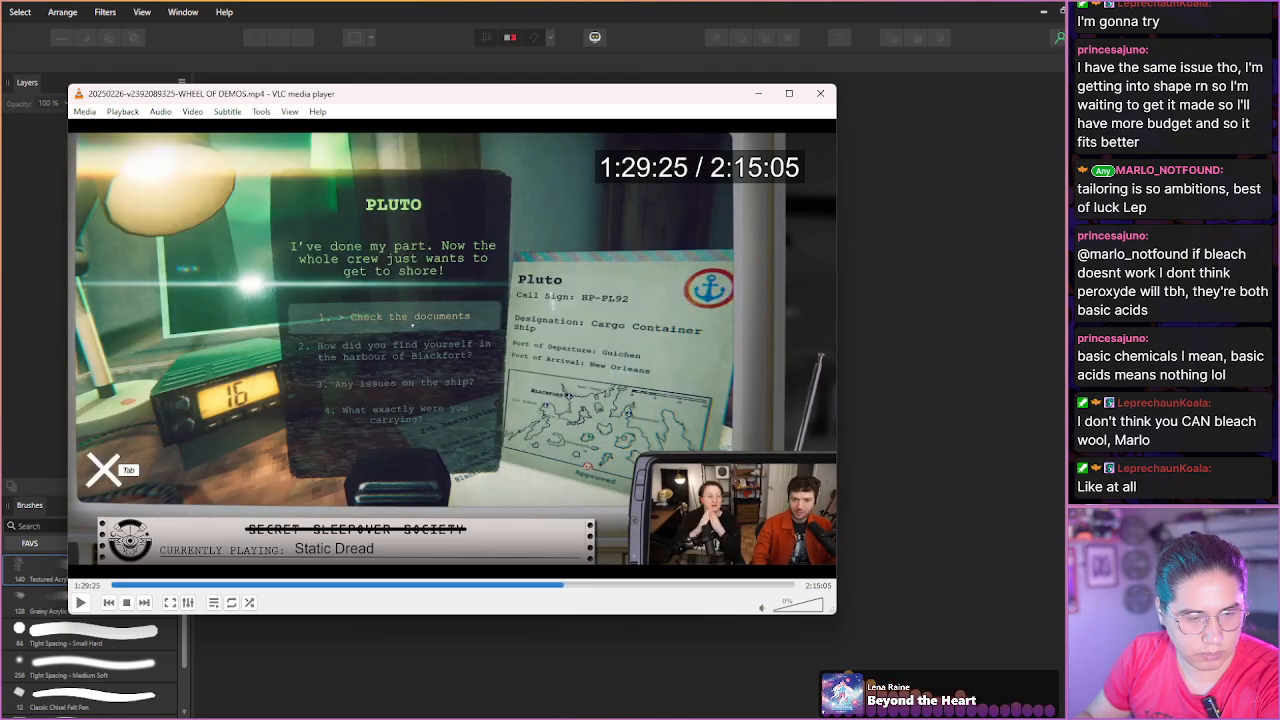
# Go back in ten-second jumps to 1:27:25 and save a snapshot of the tower against the green sky.
pyautogui.press('Left')
pyautogui.press('Left')
pyautogui.press('Left')
pyautogui.press('Left')
pyautogui.press('Left')
pyautogui.press('Left')
pyautogui.press('Left')
pyautogui.press('Left')
pyautogui.press('Left')
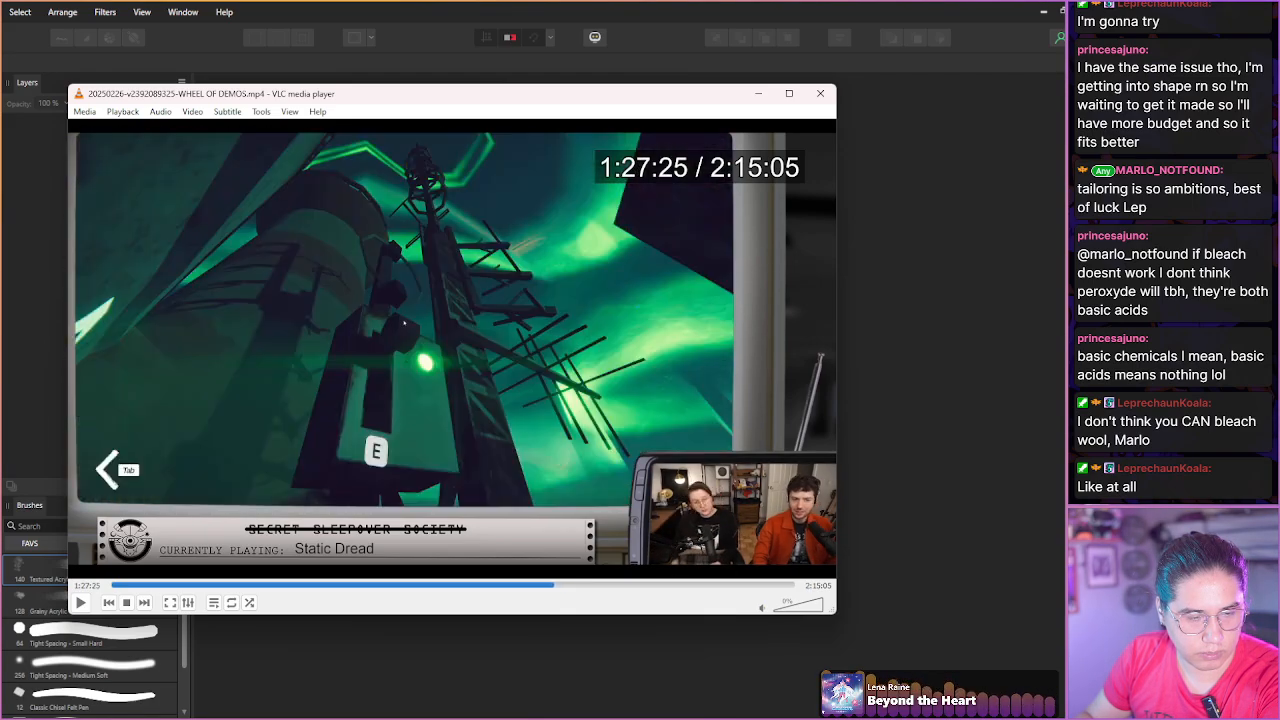
pyautogui.hotkey('shift', 's')
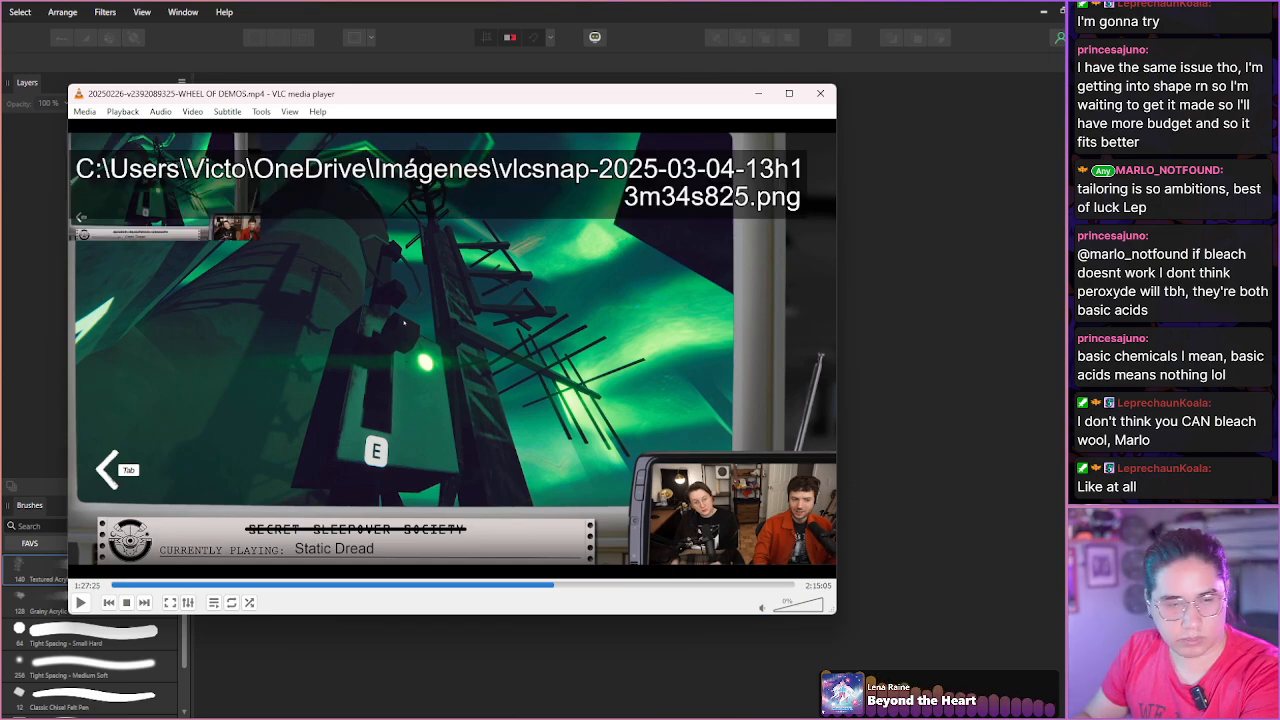
# Skim forward in three-second jumps from the tower view to the Pluto captain's routing request at 1:28:07.
pyautogui.hotkey('shift', 'Right')
pyautogui.hotkey('shift', 'Right')
pyautogui.hotkey('shift', 'Right')
pyautogui.hotkey('shift', 'Right')
pyautogui.hotkey('shift', 'Right')
pyautogui.hotkey('shift', 'Right')
pyautogui.hotkey('shift', 'Right')
pyautogui.hotkey('shift', 'Right')
pyautogui.hotkey('shift', 'Right')
pyautogui.hotkey('shift', 'Right')
pyautogui.hotkey('shift', 'Right')
pyautogui.hotkey('shift', 'Right')
pyautogui.hotkey('shift', 'Right')
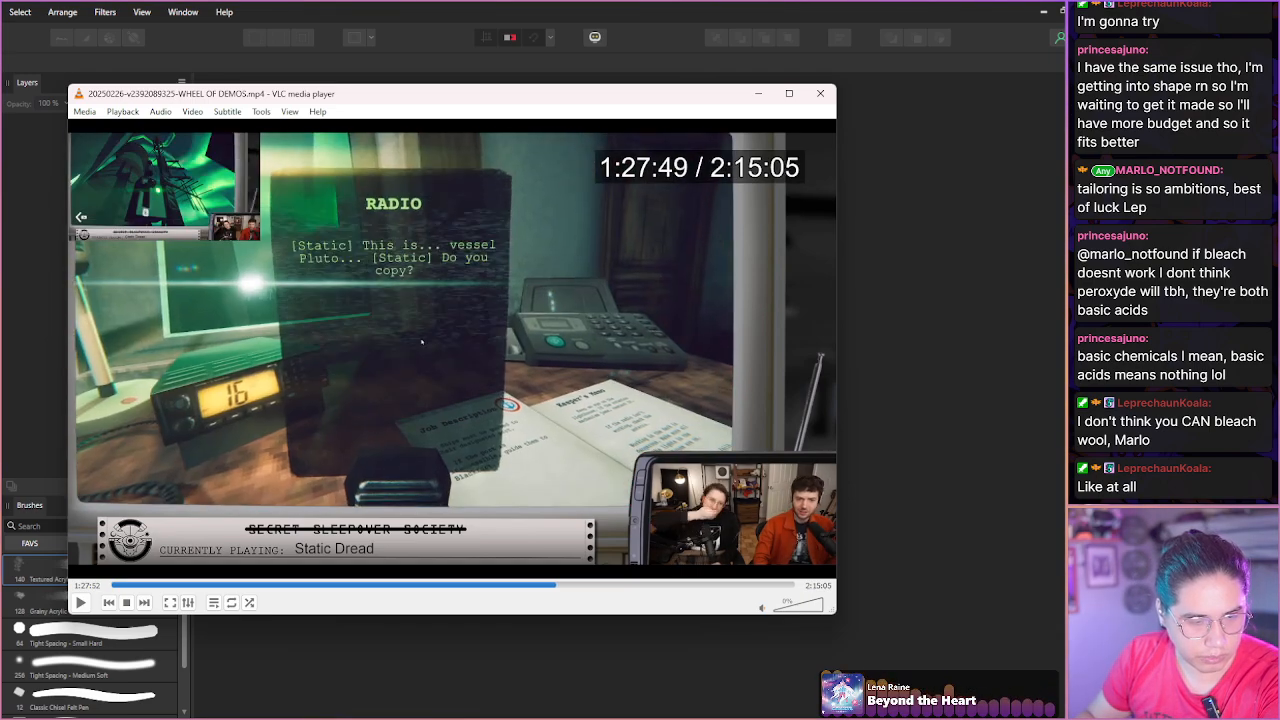
pyautogui.hotkey('shift', 'Right')
pyautogui.hotkey('shift', 'Right')
pyautogui.hotkey('shift', 'Right')
pyautogui.hotkey('shift', 'Right')
pyautogui.hotkey('shift', 'Right')
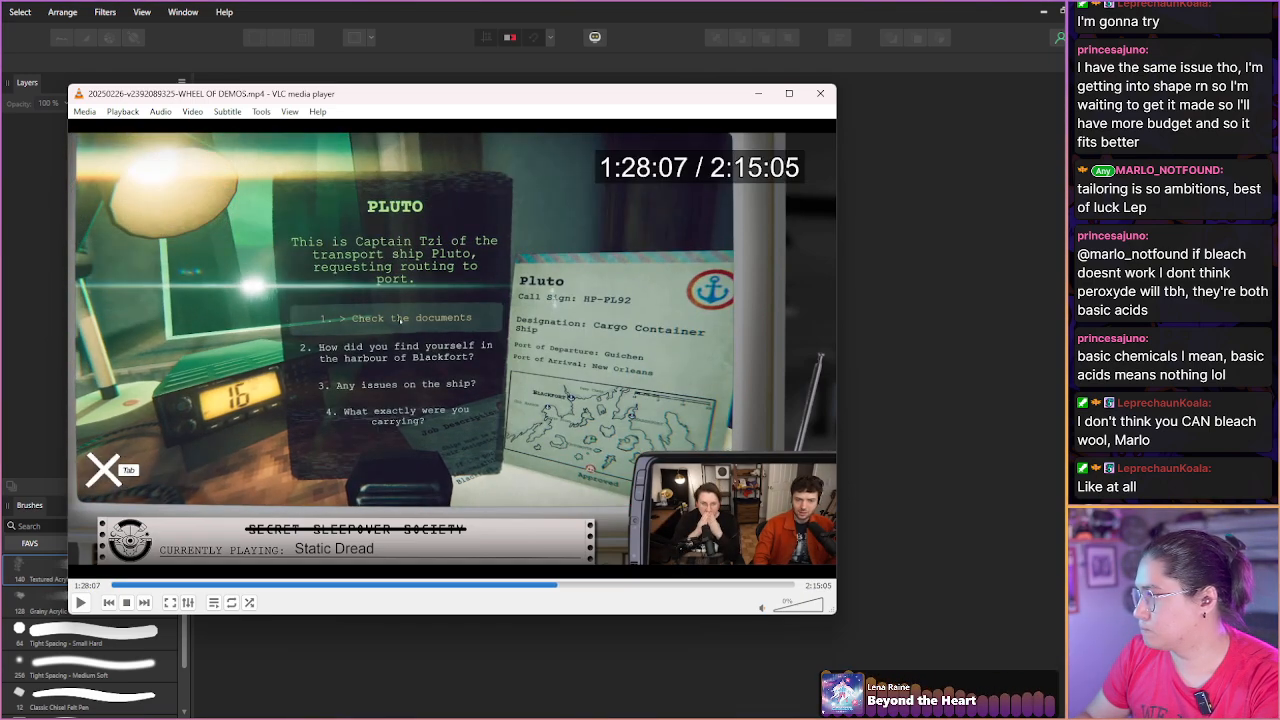
# Review the rest of the Pluto radio conversation in three-second jumps up to 1:29:10.
pyautogui.hotkey('shift', 'Right')
pyautogui.hotkey('shift', 'Right')
pyautogui.hotkey('shift', 'Right')
pyautogui.hotkey('shift', 'Right')
pyautogui.hotkey('shift', 'Right')
pyautogui.hotkey('shift', 'Right')
pyautogui.hotkey('shift', 'Right')
pyautogui.hotkey('shift', 'Right')
pyautogui.hotkey('shift', 'Right')
pyautogui.hotkey('shift', 'Right')
pyautogui.hotkey('shift', 'Right')
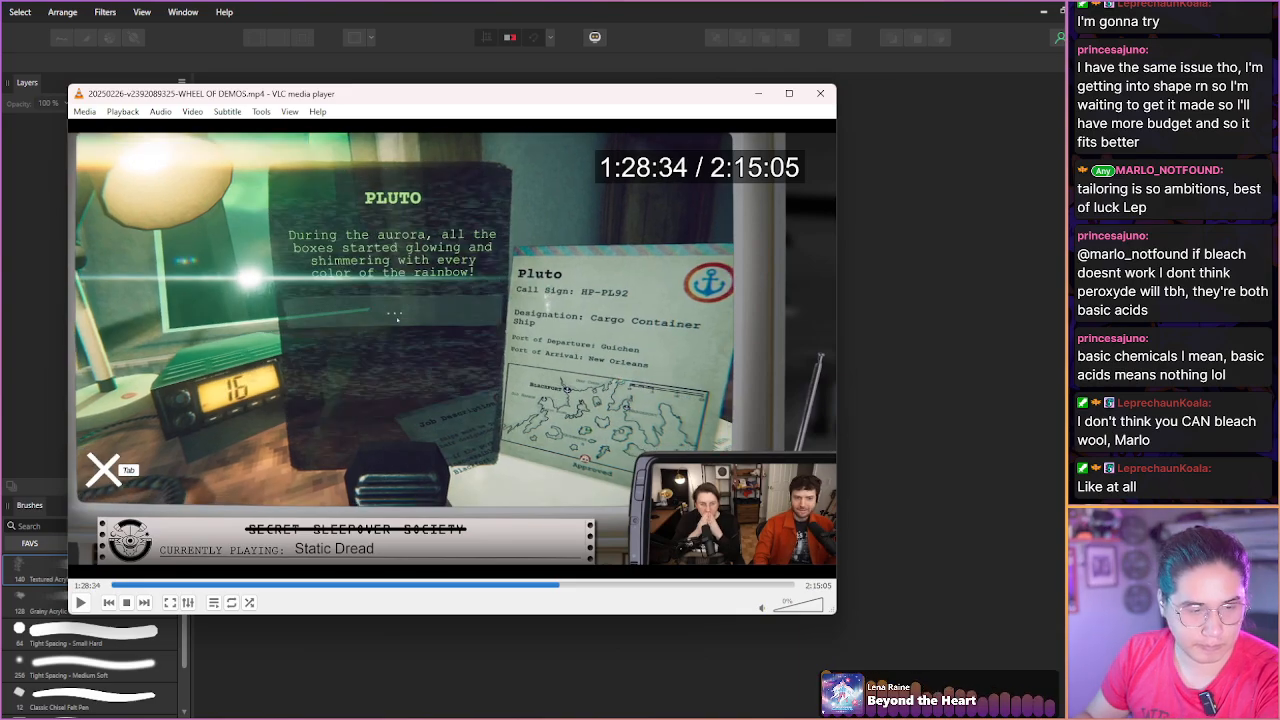
pyautogui.hotkey('shift', 'Right')
pyautogui.hotkey('shift', 'Right')
pyautogui.hotkey('shift', 'Right')
pyautogui.hotkey('shift', 'Right')
pyautogui.hotkey('shift', 'Right')
pyautogui.hotkey('shift', 'Right')
pyautogui.hotkey('shift', 'Right')
pyautogui.hotkey('shift', 'Right')
pyautogui.hotkey('shift', 'Right')
pyautogui.hotkey('shift', 'Right')
pyautogui.hotkey('shift', 'Right')
pyautogui.hotkey('shift', 'Right')
pyautogui.hotkey('shift', 'Right')
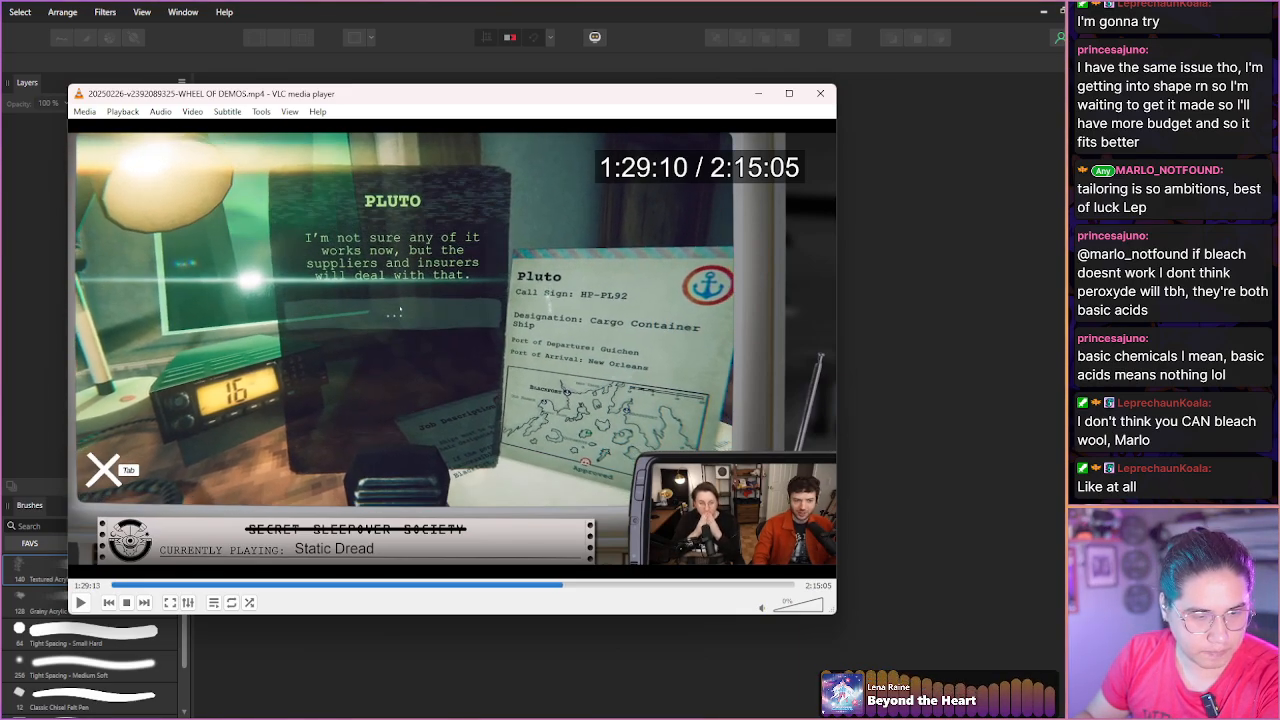
# Advance in three-second jumps to the close-up of the approved route map at 1:29:49.
pyautogui.hotkey('shift', 'Right')
pyautogui.hotkey('shift', 'Right')
pyautogui.hotkey('shift', 'Right')
pyautogui.hotkey('shift', 'Right')
pyautogui.hotkey('shift', 'Right')
pyautogui.hotkey('shift', 'Right')
pyautogui.hotkey('shift', 'Right')
pyautogui.hotkey('shift', 'Right')
pyautogui.hotkey('shift', 'Right')
pyautogui.hotkey('shift', 'Right')
pyautogui.hotkey('shift', 'Right')
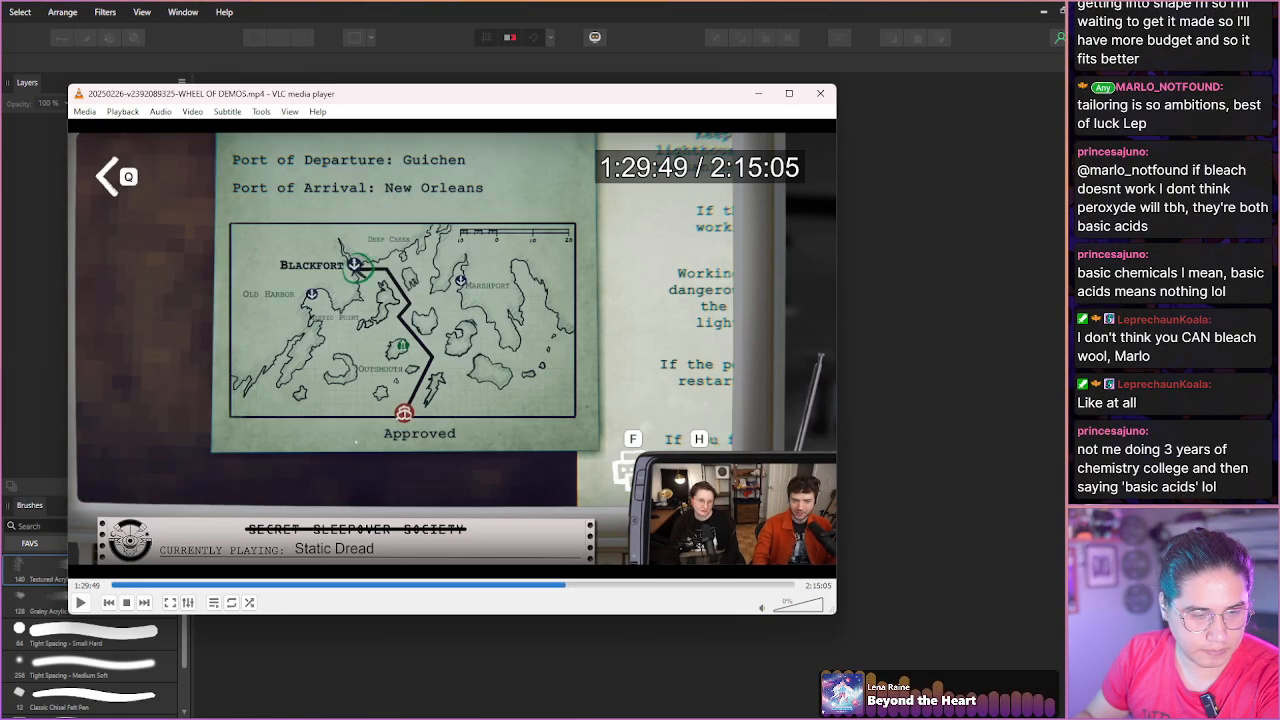
# Continue in three-second jumps to the Static Dread pause menu at 1:30:22.
pyautogui.hotkey('shift', 'Right')
pyautogui.hotkey('shift', 'Right')
pyautogui.hotkey('shift', 'Right')
pyautogui.hotkey('shift', 'Right')
pyautogui.hotkey('shift', 'Right')
pyautogui.hotkey('shift', 'Right')
pyautogui.hotkey('shift', 'Right')
pyautogui.hotkey('shift', 'Right')
pyautogui.hotkey('shift', 'Right')
pyautogui.hotkey('shift', 'Right')
pyautogui.hotkey('shift', 'Right')
pyautogui.hotkey('shift', 'Right')
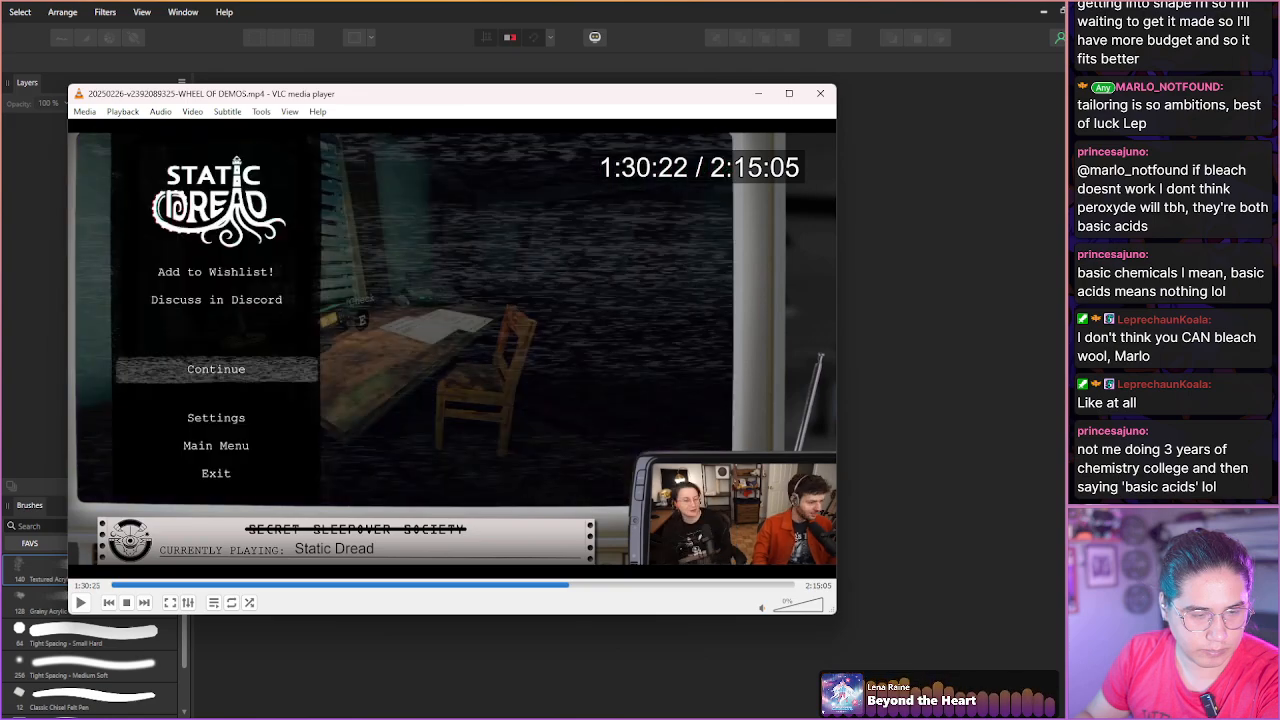
# Skim past the pause menu to the hosts' camera view with the plaid blanket at 1:30:58.
pyautogui.hotkey('shift', 'Right')
pyautogui.hotkey('shift', 'Right')
pyautogui.hotkey('shift', 'Right')
pyautogui.hotkey('shift', 'Right')
pyautogui.hotkey('shift', 'Right')
pyautogui.hotkey('shift', 'Right')
pyautogui.hotkey('shift', 'Right')
pyautogui.hotkey('shift', 'Right')
pyautogui.hotkey('shift', 'Right')
pyautogui.hotkey('shift', 'Right')
pyautogui.hotkey('shift', 'Right')
pyautogui.hotkey('shift', 'Right')
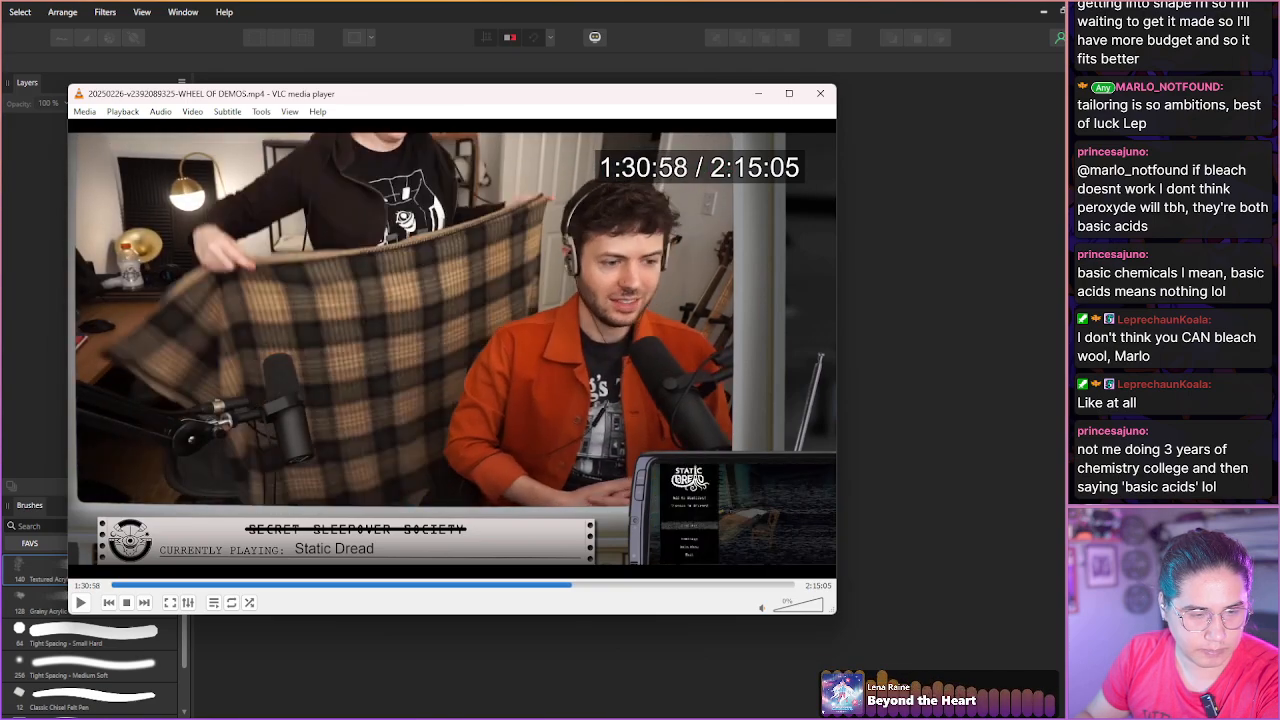
# Review the hosts' full camera view in three-second jumps to 1:32:46, checking for expressive frames.
pyautogui.hotkey('shift', 'Right')
pyautogui.hotkey('shift', 'Right')
pyautogui.hotkey('shift', 'Right')
pyautogui.hotkey('shift', 'Right')
pyautogui.hotkey('shift', 'Right')
pyautogui.hotkey('shift', 'Right')
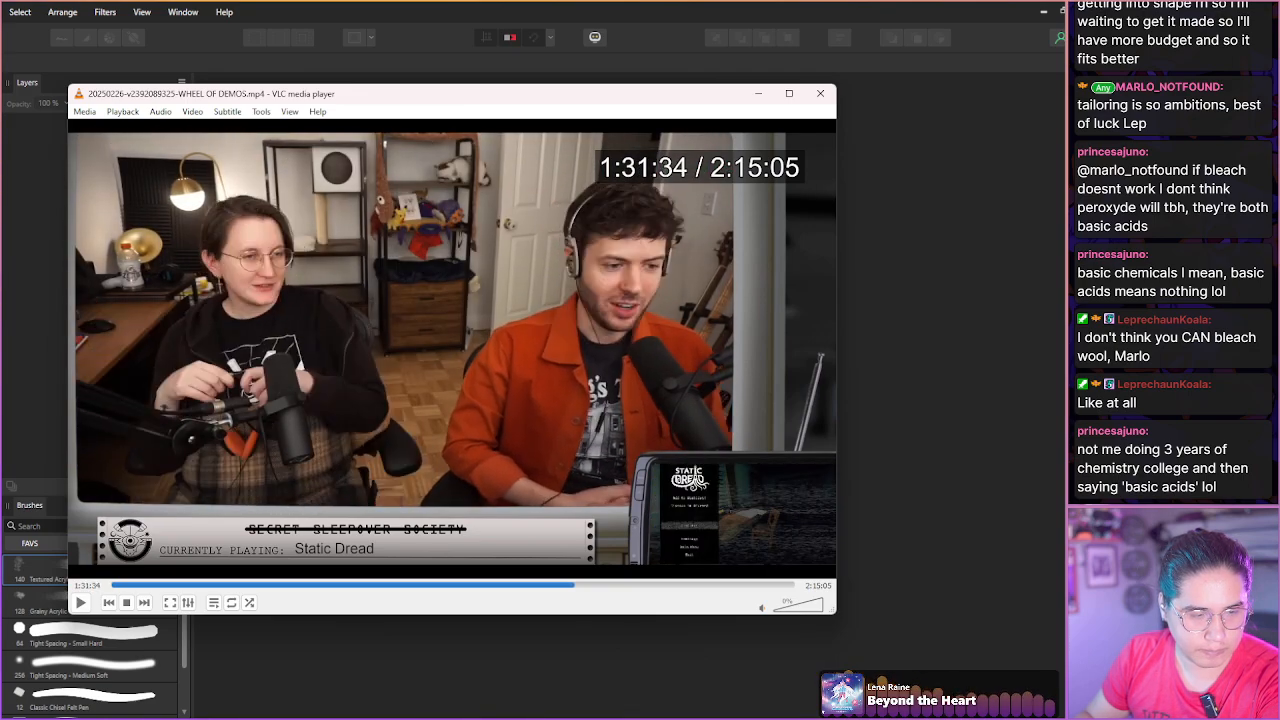
pyautogui.hotkey('shift', 'Right')
pyautogui.hotkey('shift', 'Right')
pyautogui.hotkey('shift', 'Right')
pyautogui.hotkey('shift', 'Right')
pyautogui.hotkey('shift', 'Right')
pyautogui.hotkey('shift', 'Right')
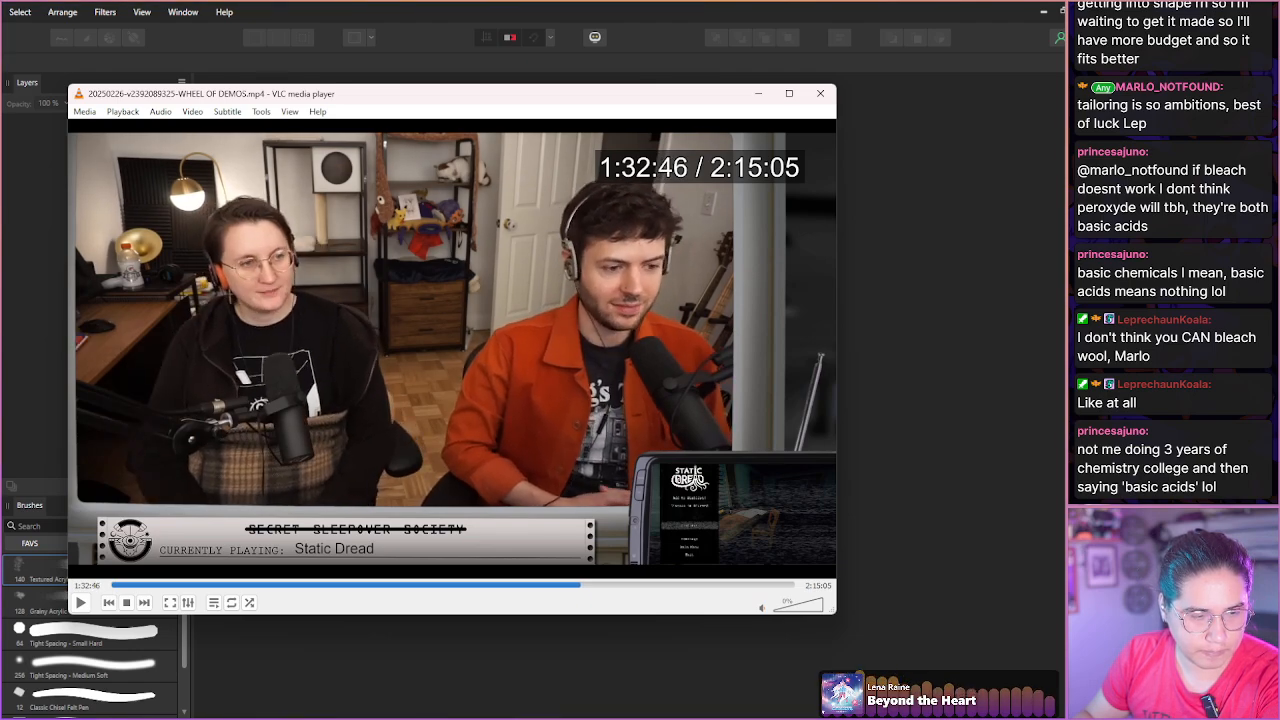
# Keep checking the hosts' expressions in three-second jumps up to 1:34:25.
pyautogui.hotkey('shift', 'Right')
pyautogui.hotkey('shift', 'Right')
pyautogui.hotkey('shift', 'Right')
pyautogui.hotkey('shift', 'Right')
pyautogui.hotkey('shift', 'Right')
pyautogui.hotkey('shift', 'Right')
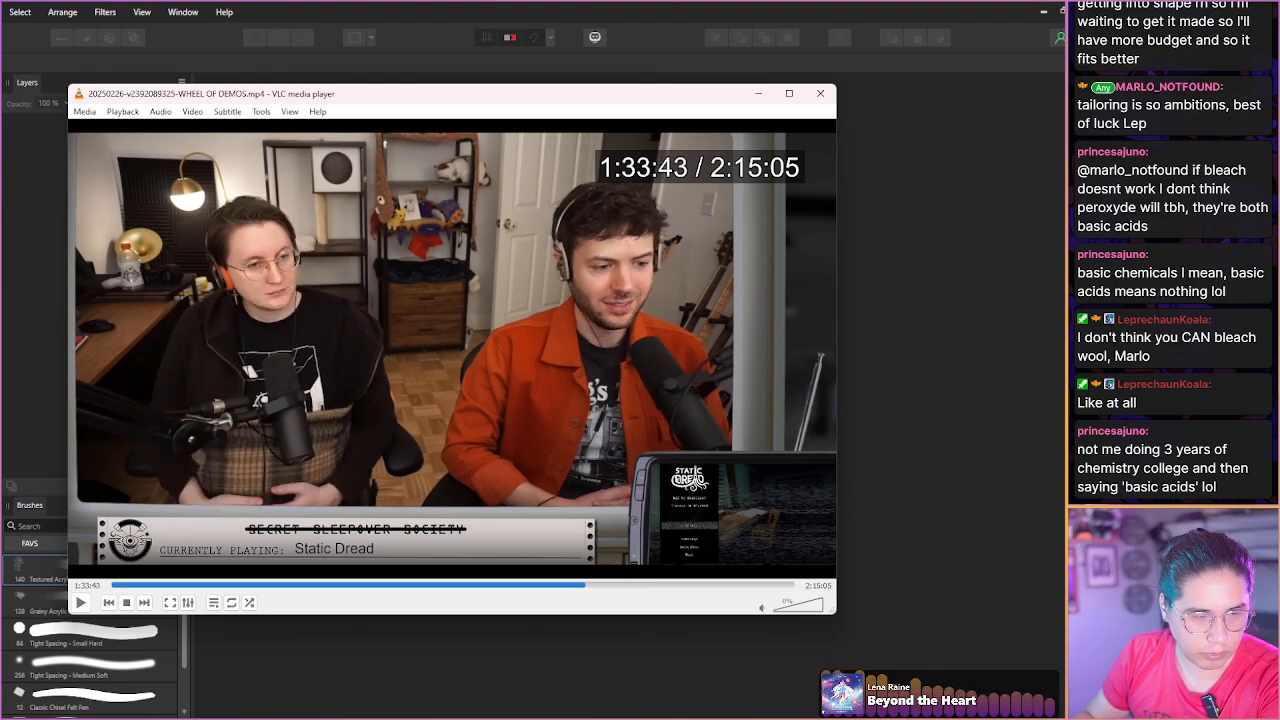
pyautogui.hotkey('shift', 'Right')
pyautogui.hotkey('shift', 'Right')
pyautogui.hotkey('shift', 'Right')
pyautogui.hotkey('shift', 'Right')
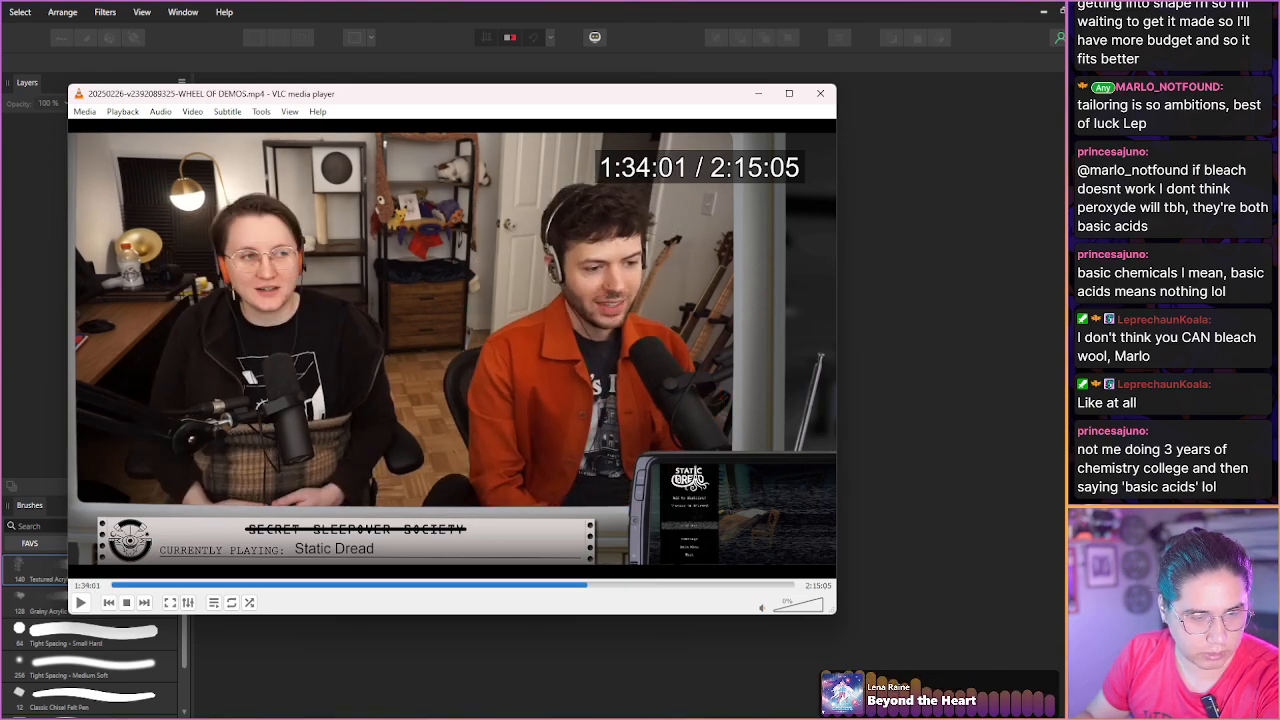
pyautogui.hotkey('shift', 'Right')
pyautogui.hotkey('shift', 'Right')
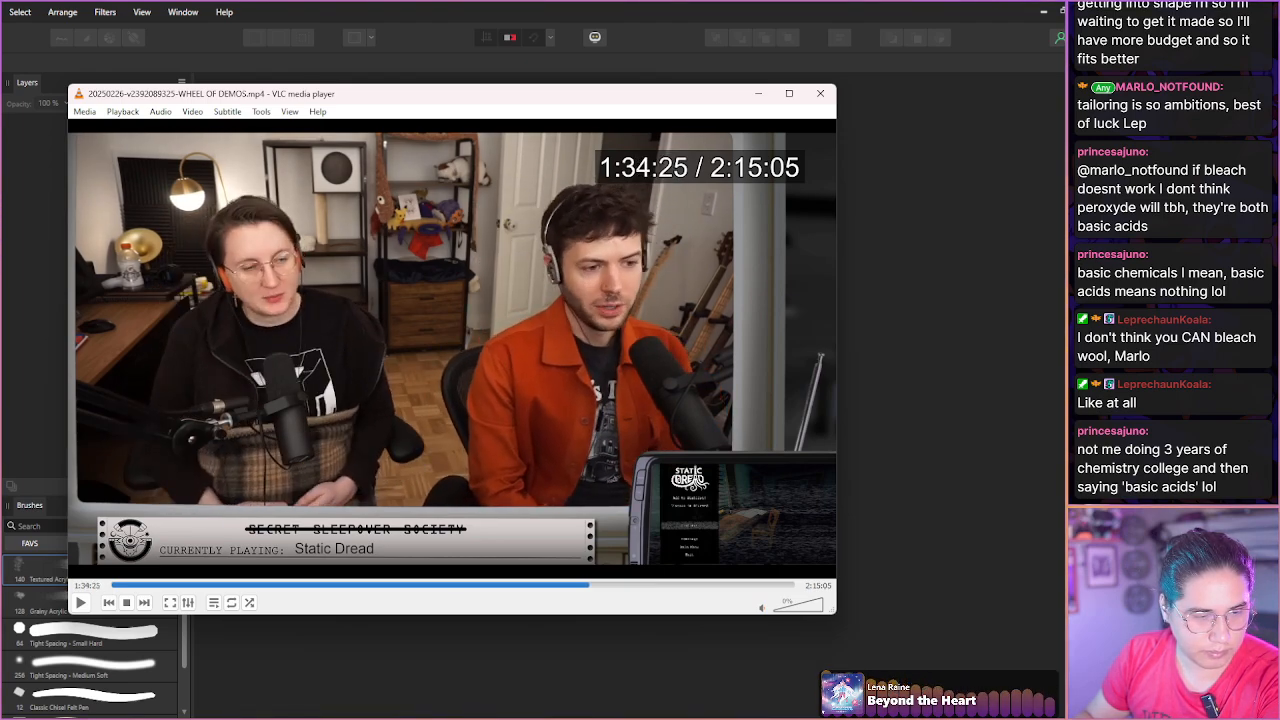
# Skim past the end of the hosts' camera view to the returning game pause menu at 1:34:52.
pyautogui.hotkey('shift', 'Right')
pyautogui.hotkey('shift', 'Right')
pyautogui.hotkey('shift', 'Right')
pyautogui.hotkey('shift', 'Right')
pyautogui.hotkey('shift', 'Right')
pyautogui.hotkey('shift', 'Right')
pyautogui.hotkey('shift', 'Right')
pyautogui.hotkey('shift', 'Right')
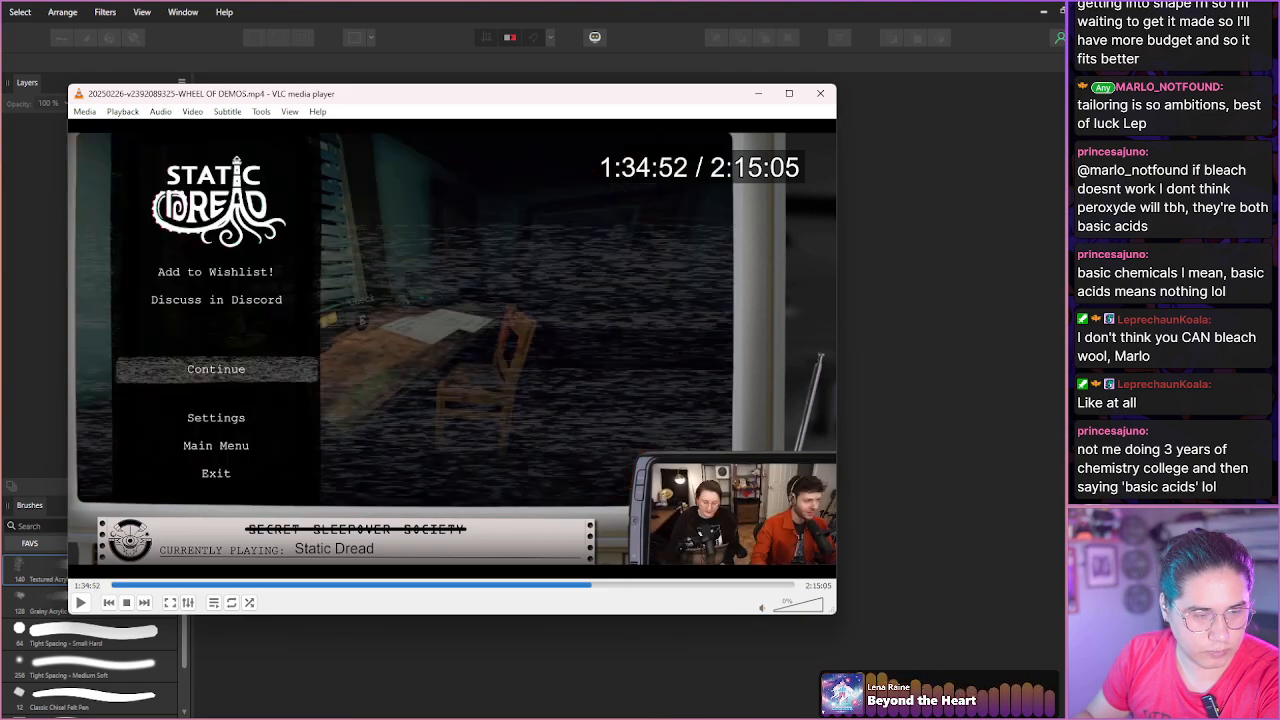
# Advance to the unknown caller's "I'm watching you..." message at 1:35:46 and save a snapshot of it.
pyautogui.hotkey('shift', 'Right')
pyautogui.hotkey('shift', 'Right')
pyautogui.hotkey('shift', 'Right')
pyautogui.hotkey('shift', 'Right')
pyautogui.hotkey('shift', 'Right')
pyautogui.hotkey('shift', 'Right')
pyautogui.hotkey('shift', 'Right')
pyautogui.hotkey('shift', 'Right')
pyautogui.hotkey('shift', 'Right')
pyautogui.hotkey('shift', 'Right')
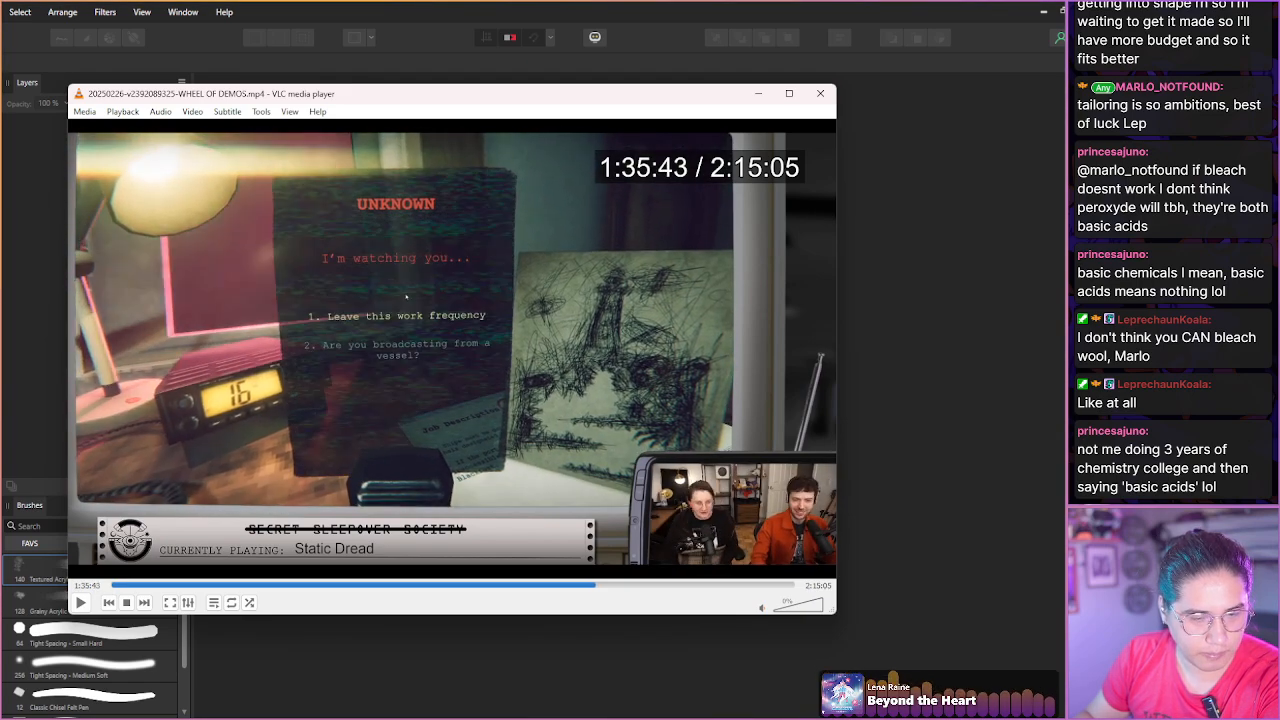
pyautogui.hotkey('shift', 'Right')
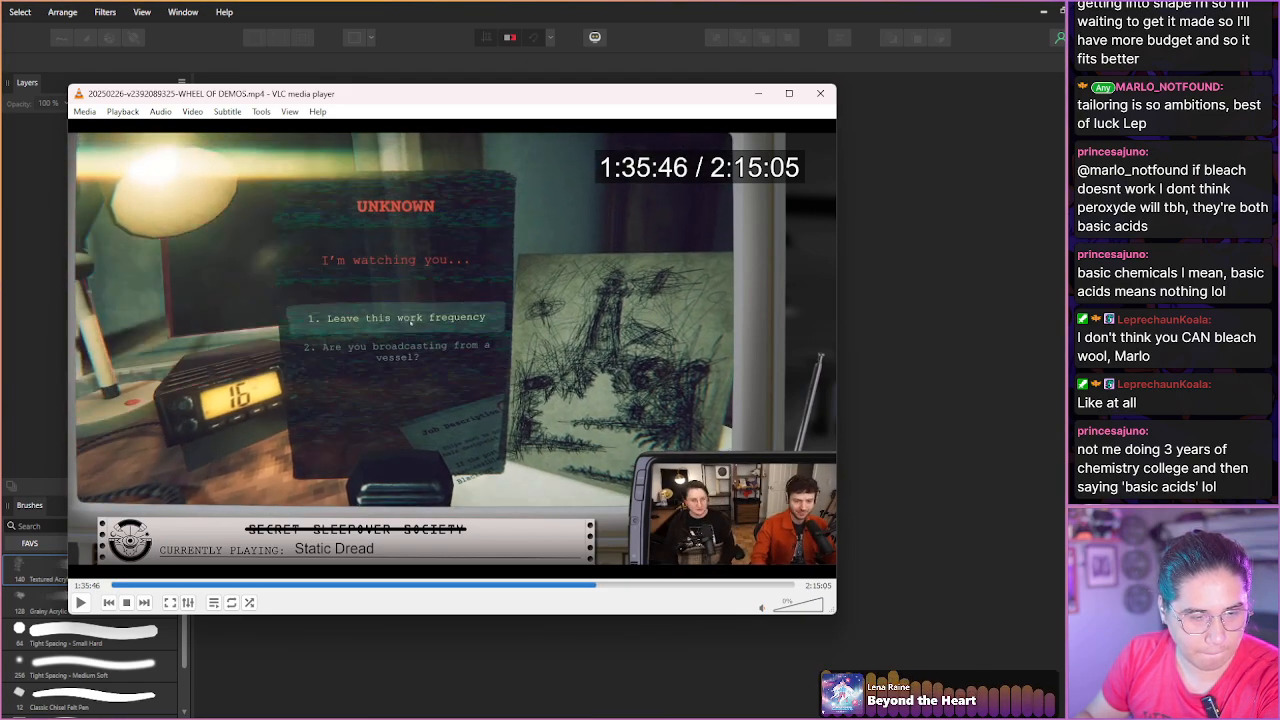
pyautogui.hotkey('shift', 's')
# Review the unknown caller's conversation in three-second jumps to the "[Static Dread]" line at 1:36:13.
pyautogui.hotkey('shift', 'Right')
pyautogui.hotkey('shift', 'Right')
pyautogui.hotkey('shift', 'Right')
pyautogui.hotkey('shift', 'Right')
pyautogui.hotkey('shift', 'Right')
pyautogui.hotkey('shift', 'Right')
pyautogui.hotkey('shift', 'Right')
pyautogui.hotkey('shift', 'Right')
pyautogui.hotkey('shift', 'Right')
pyautogui.hotkey('shift', 'Right')
pyautogui.hotkey('shift', 'Right')
pyautogui.hotkey('shift', 'Right')
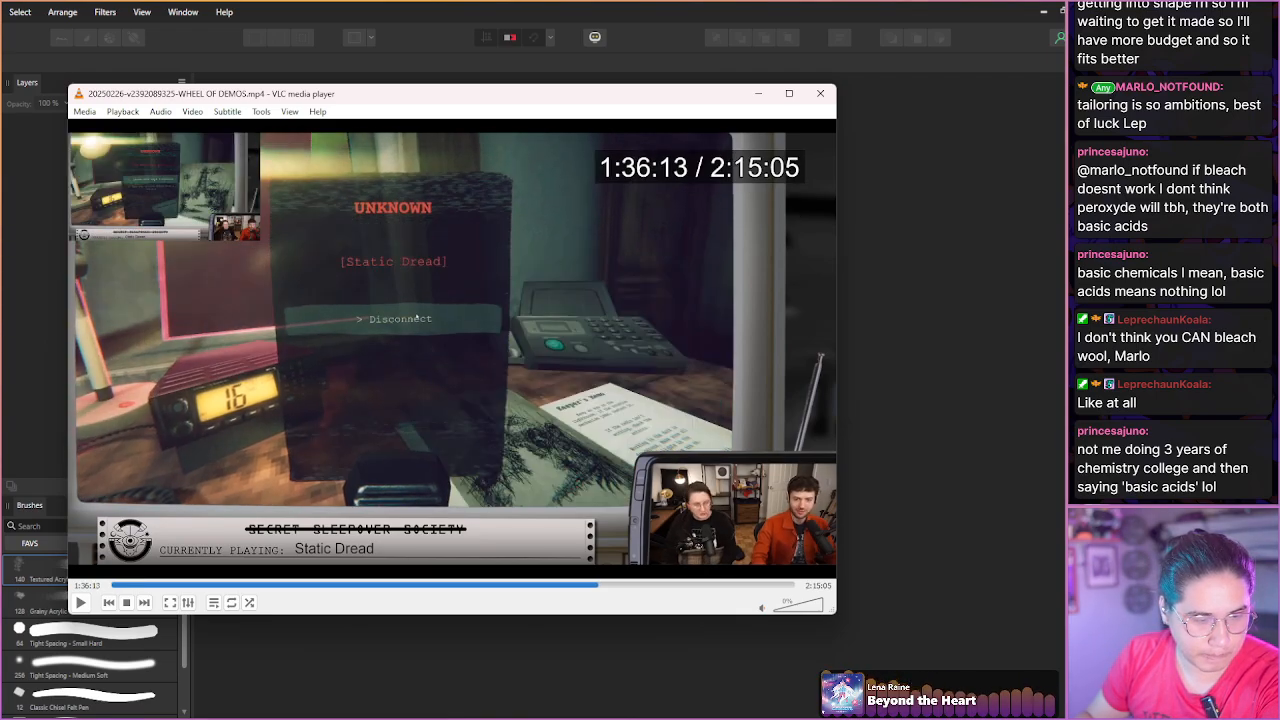
# Play the recording briefly, pause on the desk view at 1:36:20 and try to save a snapshot.
pyautogui.hotkey('shift', 'Left')
pyautogui.press('space')
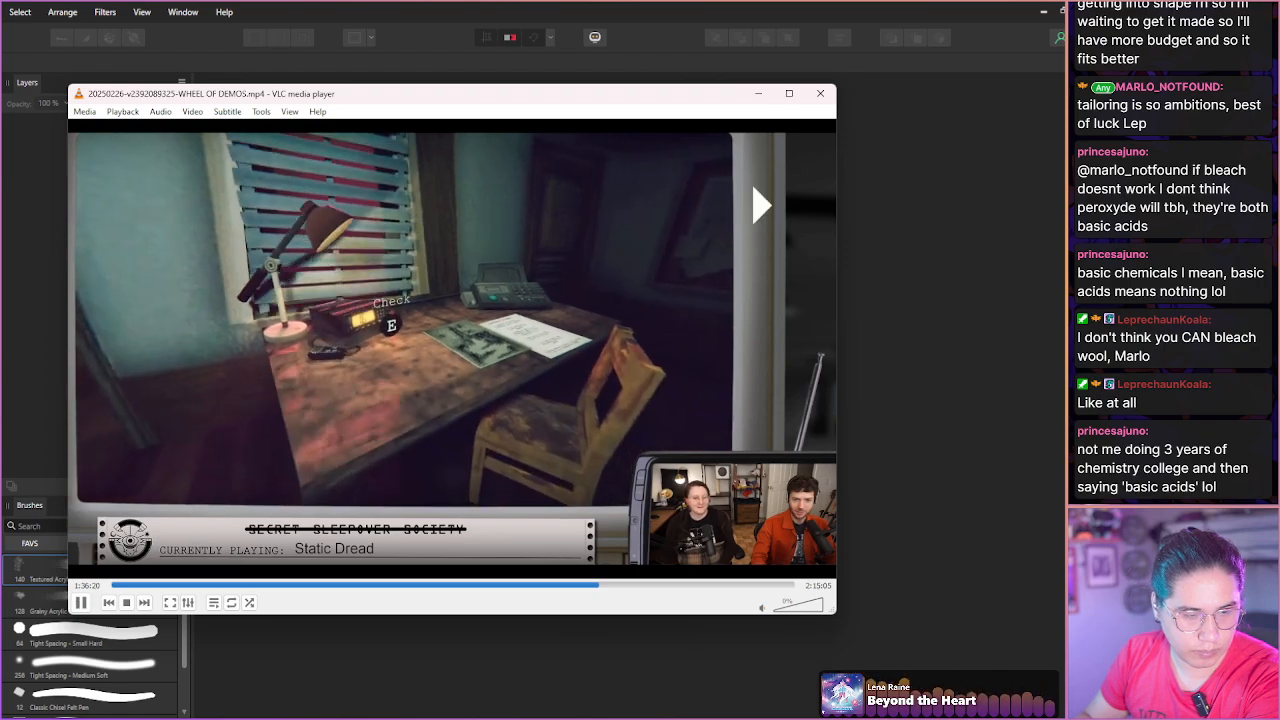
pyautogui.press('space')
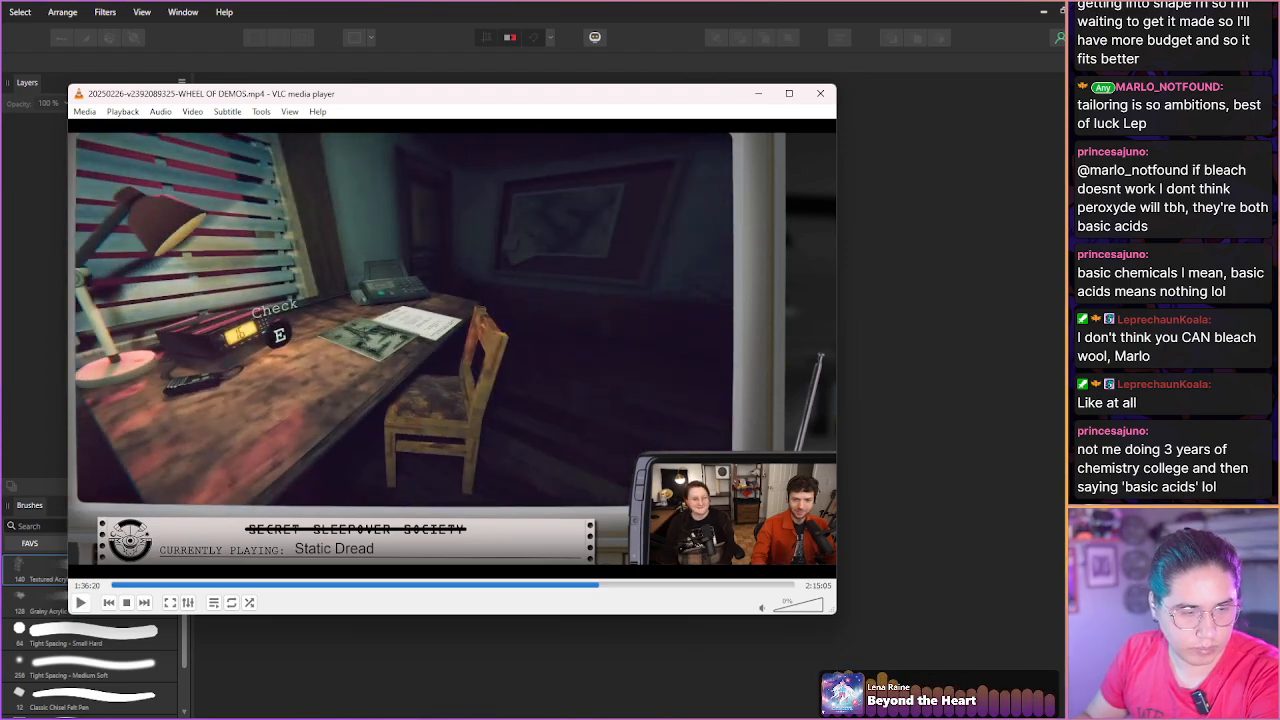
pyautogui.press('s')
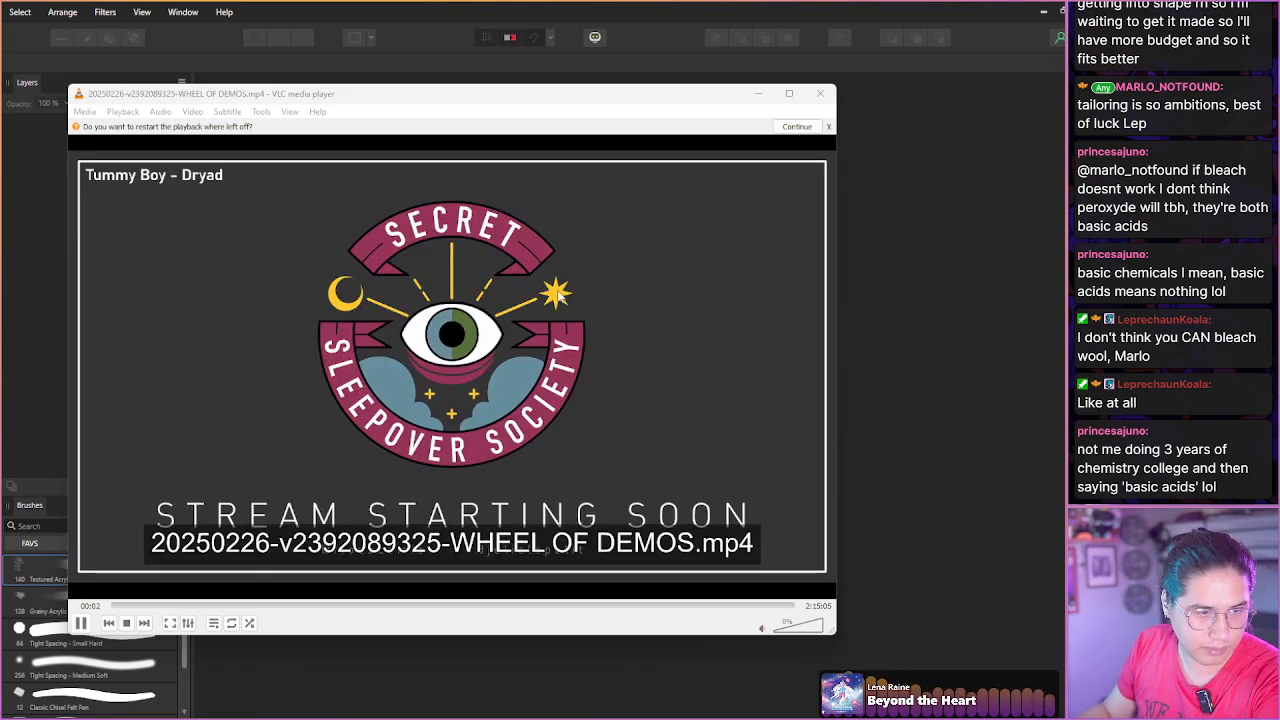
# Resume the recording where it left off, replay to the desk view at 1:36:20 and save a snapshot.
pyautogui.click(797, 126)
pyautogui.hotkey('shift', 'Left')
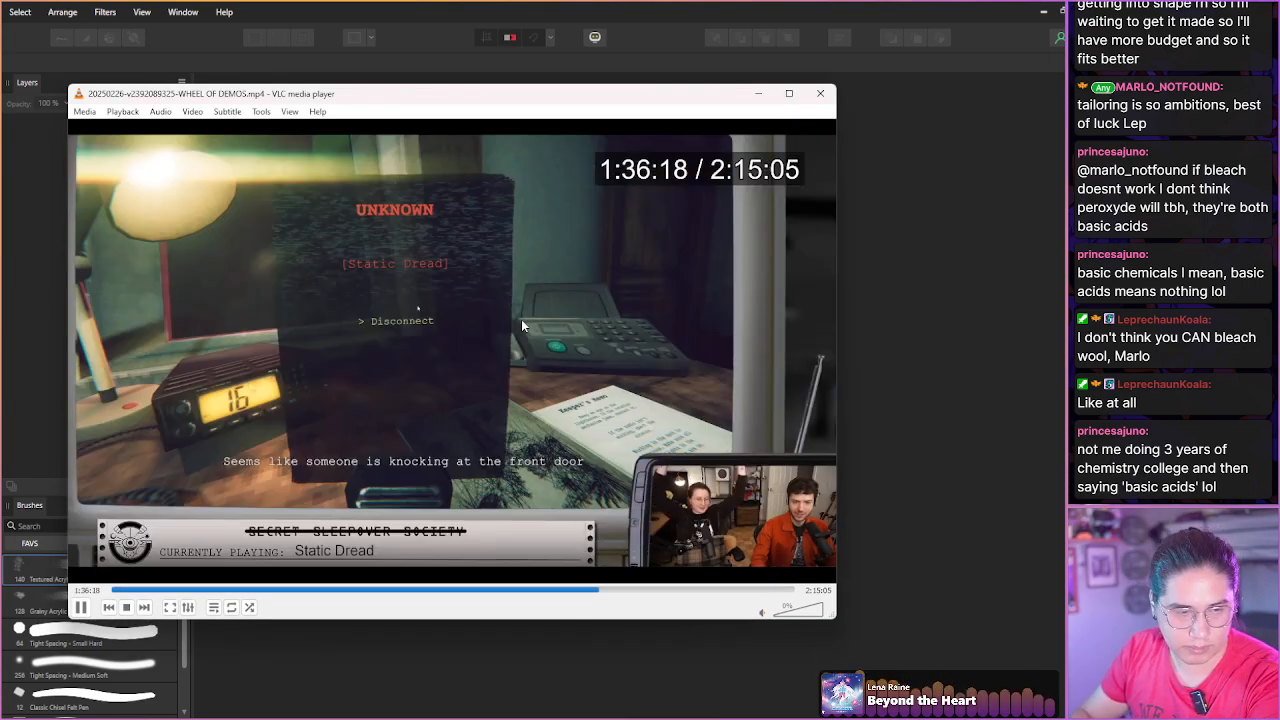
pyautogui.hotkey('alt', 'Right')
pyautogui.hotkey('alt', 'Left')
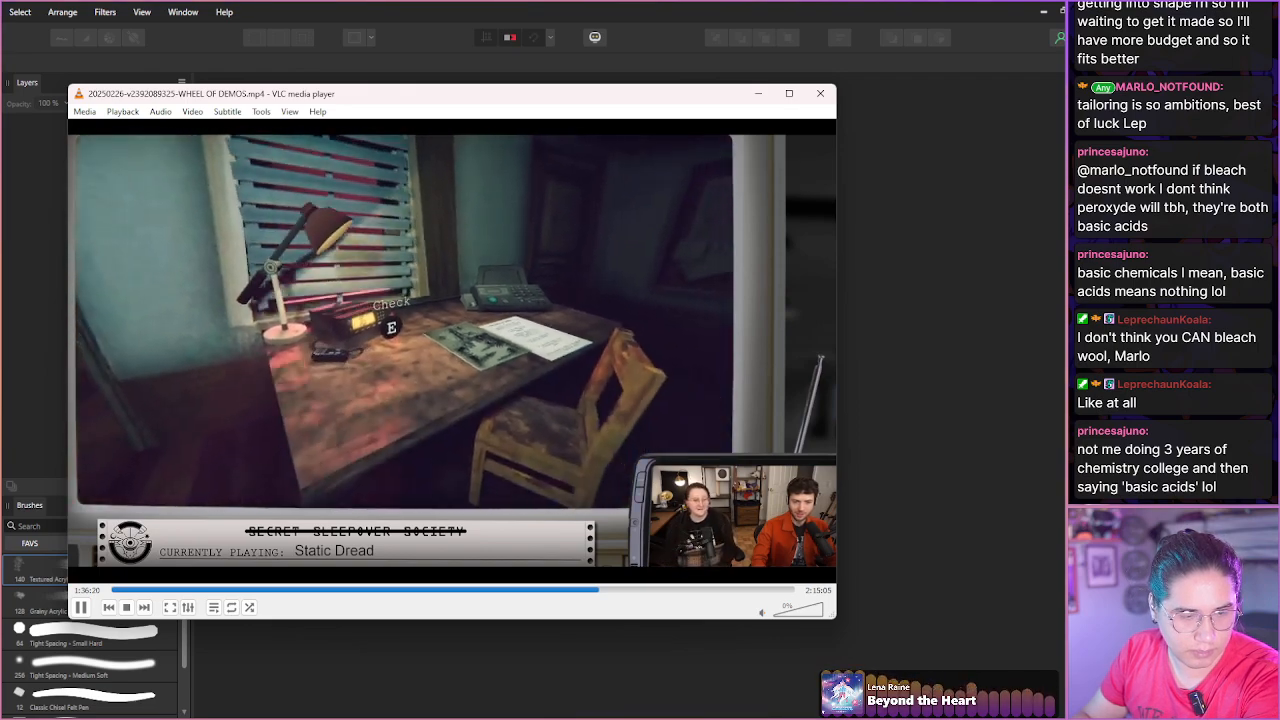
pyautogui.press('space')
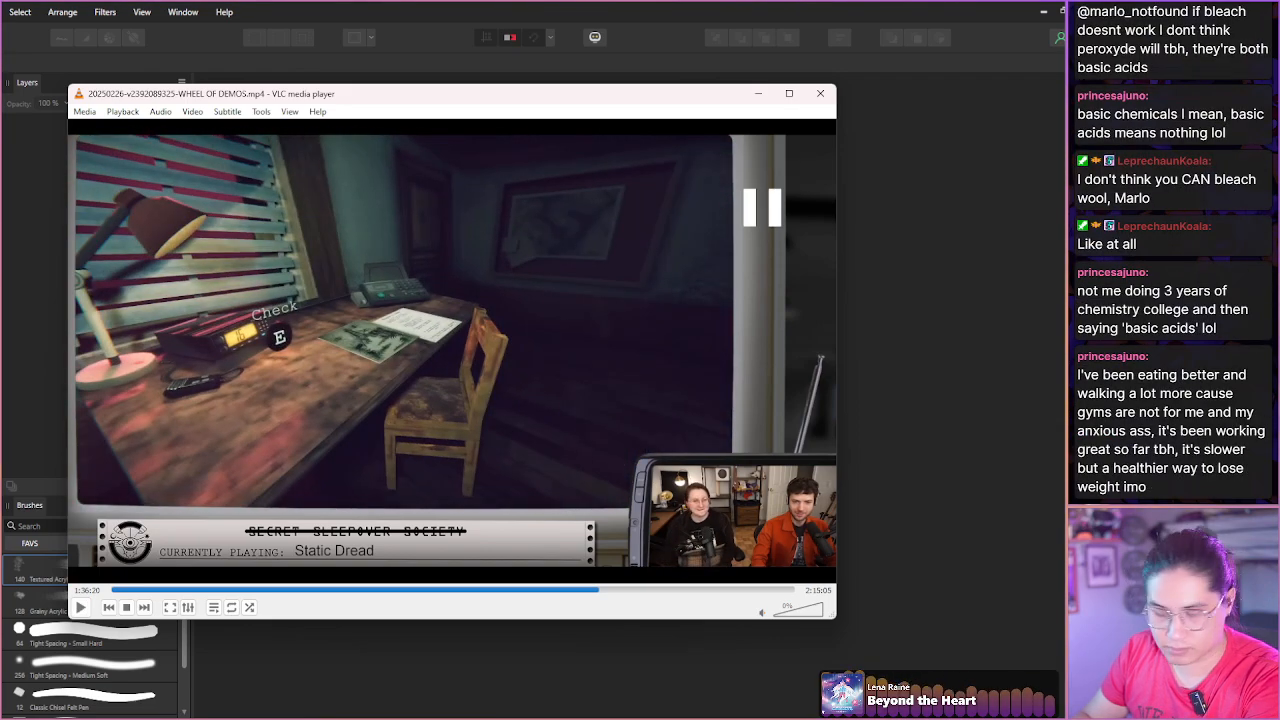
pyautogui.hotkey('shift', 's')
# Advance in three-second jumps to the Old Fisherman's greeting at 1:36:32.
pyautogui.hotkey('shift', 'Right')
pyautogui.hotkey('shift', 'Right')
pyautogui.hotkey('shift', 'Right')
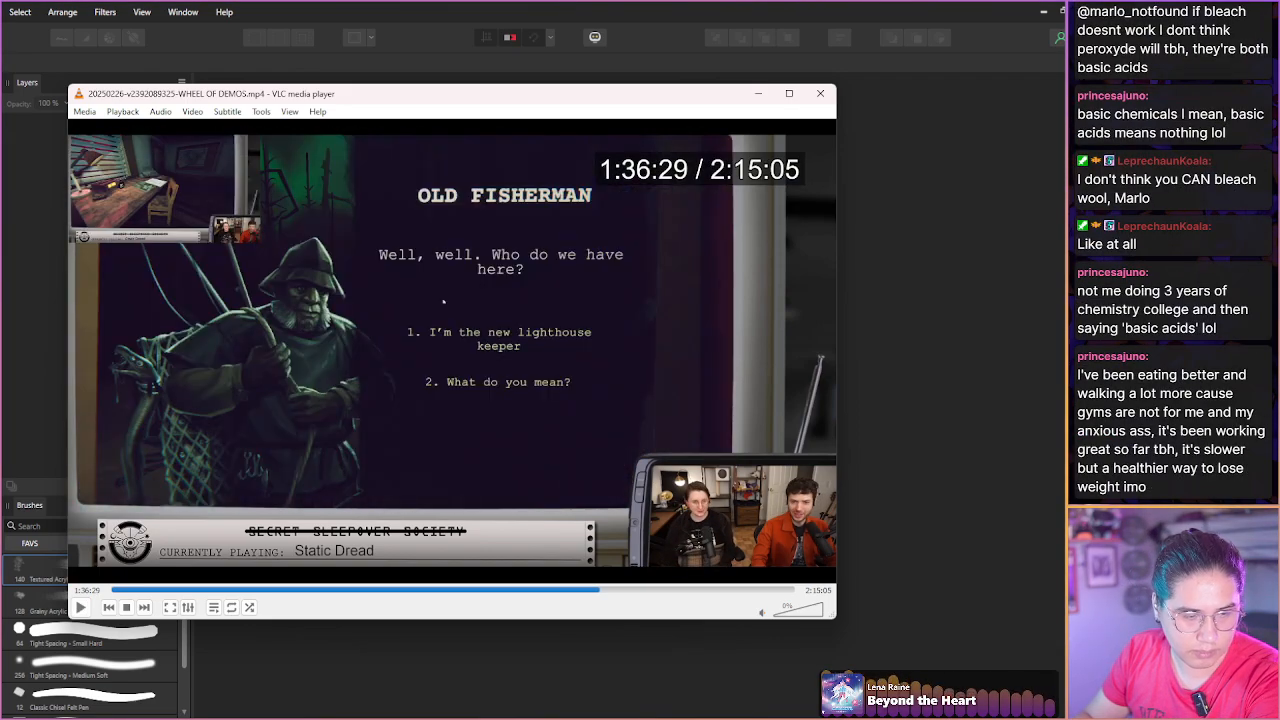
pyautogui.hotkey('shift', 'Right')
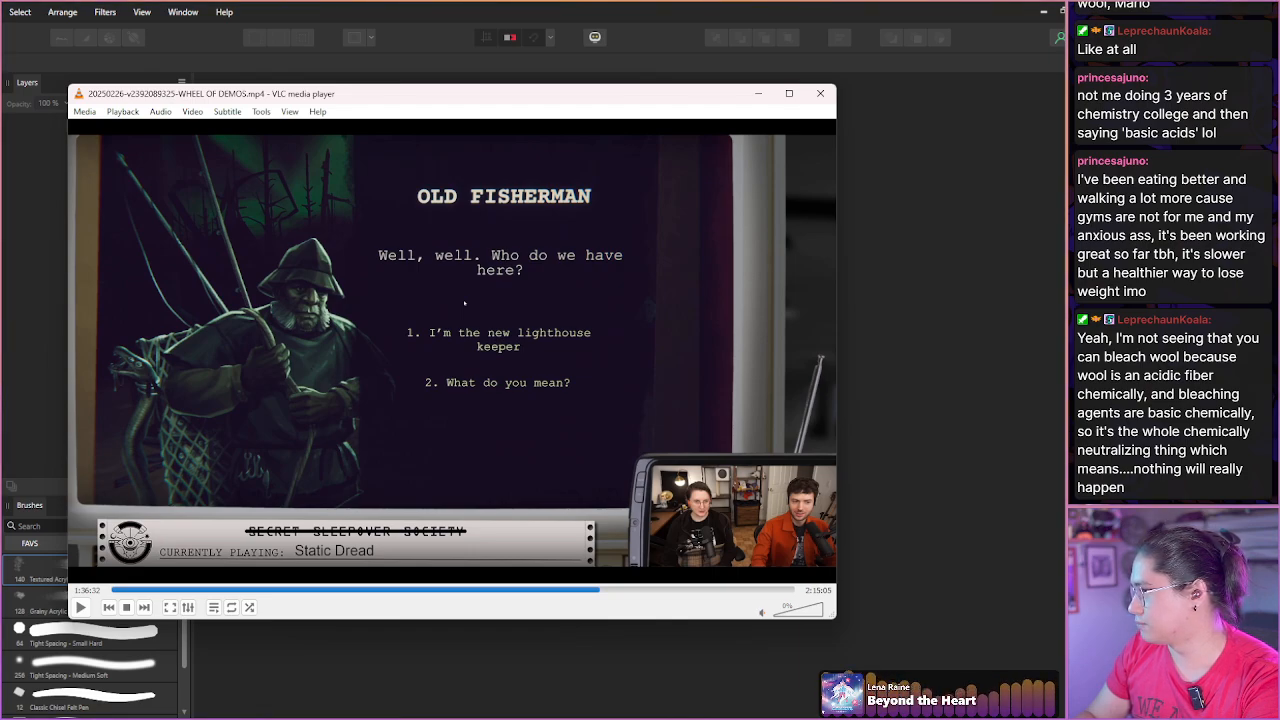
# Skim the Old Fisherman's dialogue in three-second jumps to the fish offering at 1:37:08.
pyautogui.hotkey('shift', 'Right')
pyautogui.hotkey('shift', 'Right')
pyautogui.hotkey('shift', 'Right')
pyautogui.hotkey('shift', 'Right')
pyautogui.hotkey('shift', 'Right')
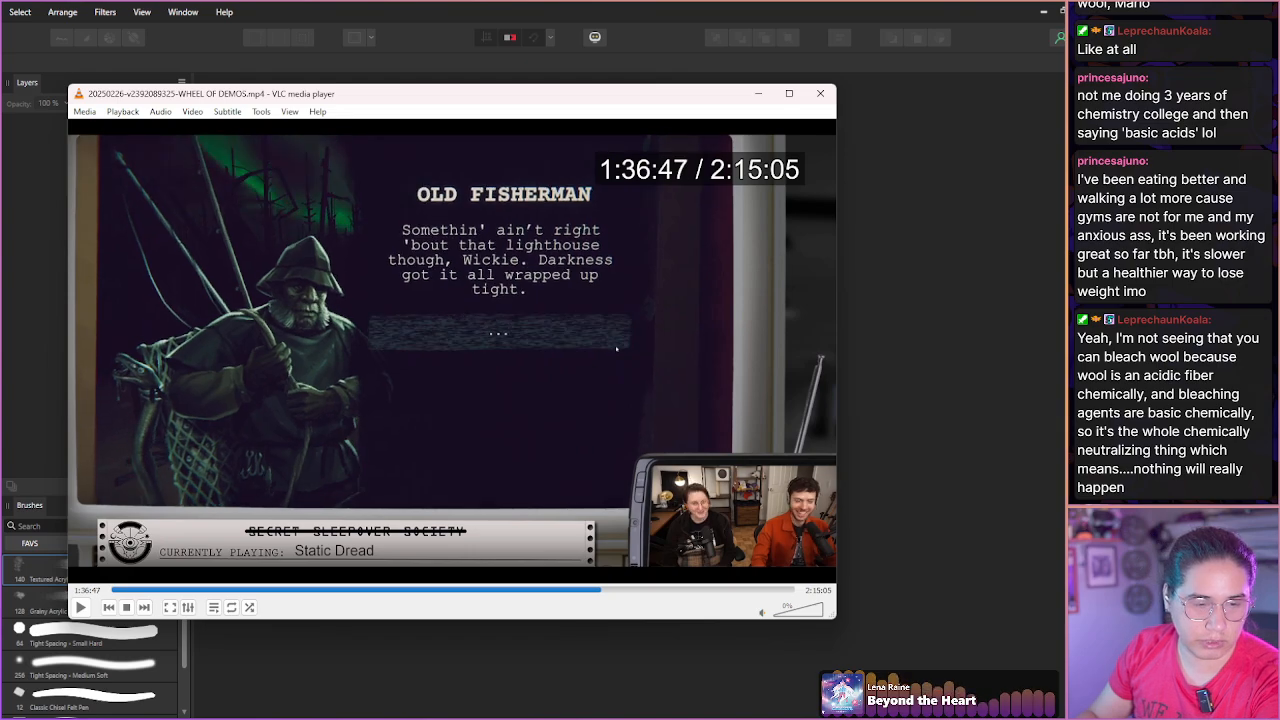
pyautogui.hotkey('shift', 'Right')
pyautogui.hotkey('shift', 'Right')
pyautogui.hotkey('shift', 'Right')
pyautogui.hotkey('shift', 'Right')
pyautogui.hotkey('shift', 'Right')
pyautogui.hotkey('shift', 'Right')
pyautogui.hotkey('shift', 'Right')
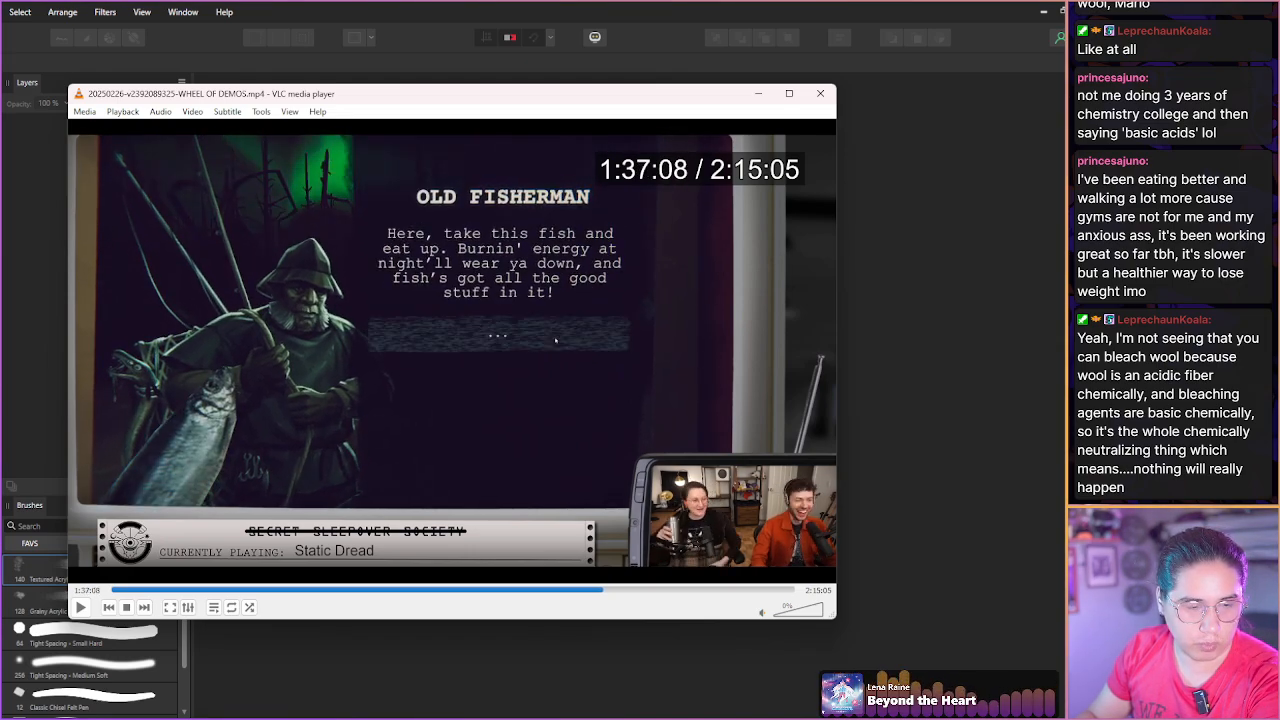
# Skim the rest of the Old Fisherman's fish offer in three-second jumps to the closing-door choice at 1:37:26.
pyautogui.hotkey('shift', 'Right')
pyautogui.hotkey('shift', 'Right')
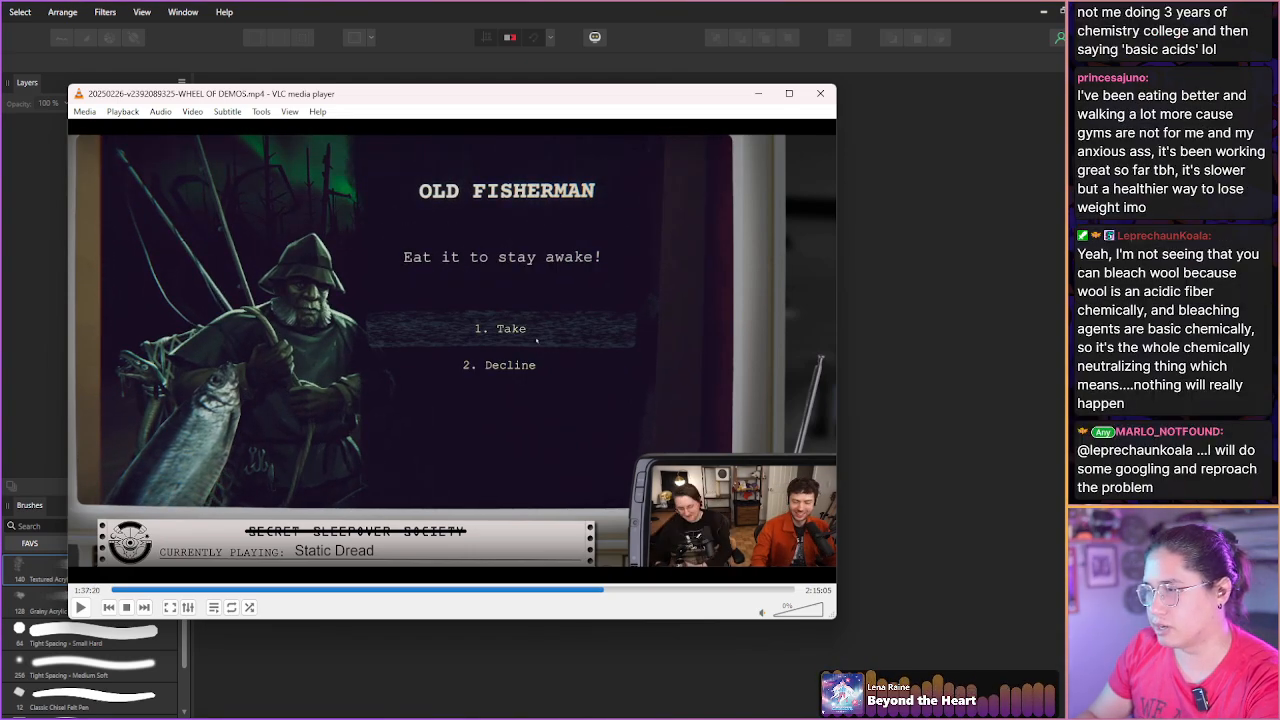
pyautogui.hotkey('shift', 'Right')
pyautogui.hotkey('shift', 'Right')
pyautogui.hotkey('shift', 'Right')
pyautogui.hotkey('shift', 'Right')
pyautogui.hotkey('shift', 'Right')
pyautogui.hotkey('shift', 'Right')
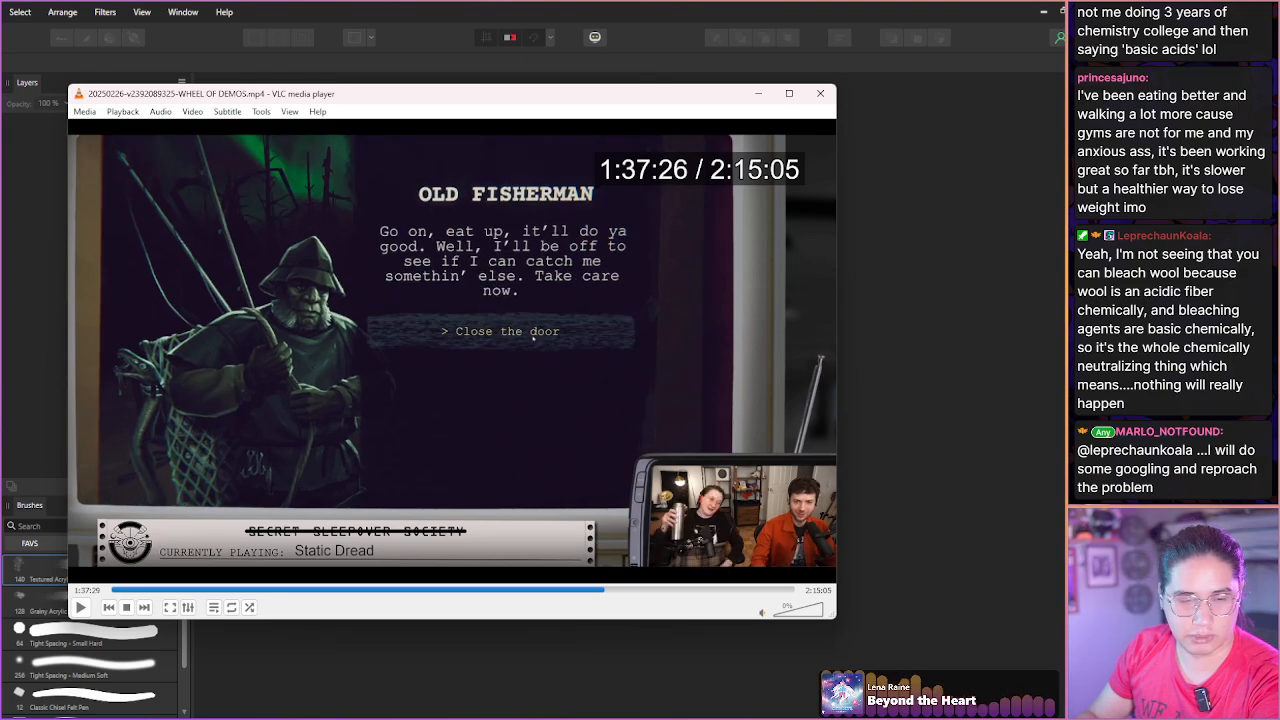
# Advance in three-second jumps past the dark desk scene to the tower under the green aurora at 1:38:05.
pyautogui.hotkey('shift', 'Right')
pyautogui.hotkey('shift', 'Right')
pyautogui.hotkey('shift', 'Right')
pyautogui.hotkey('shift', 'Right')
pyautogui.hotkey('shift', 'Right')
pyautogui.hotkey('shift', 'Right')
pyautogui.hotkey('shift', 'Right')
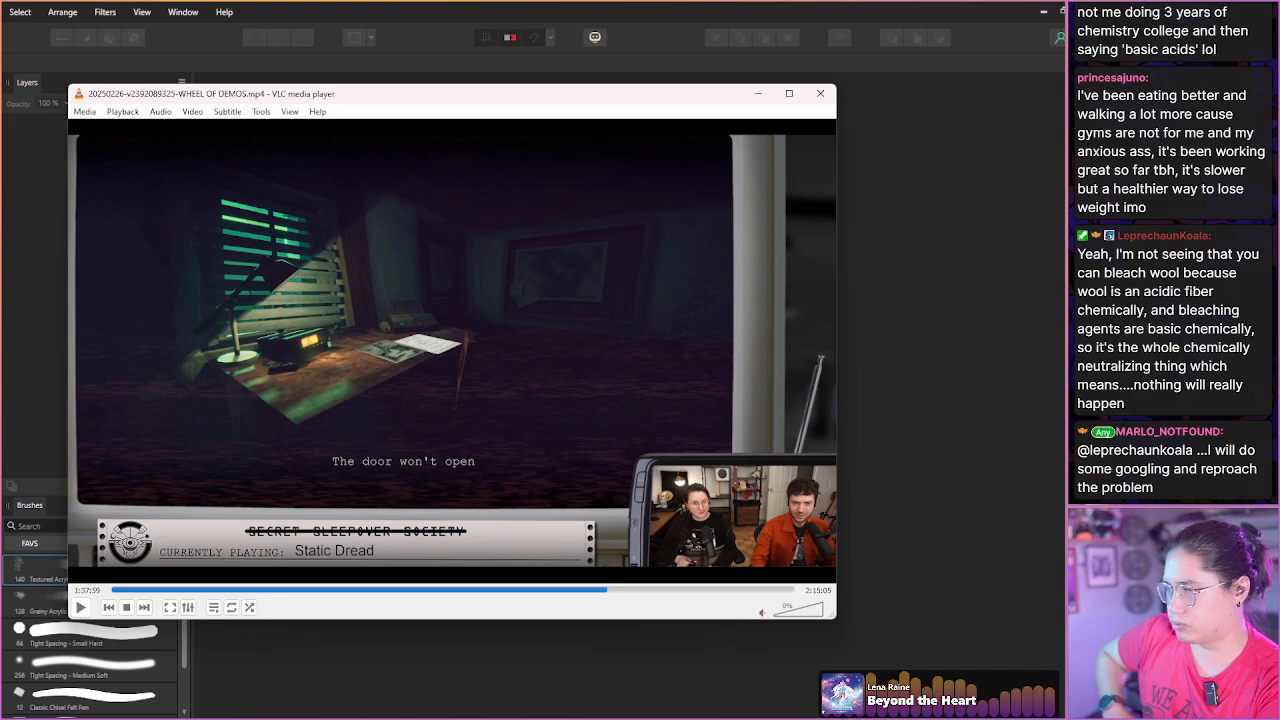
pyautogui.hotkey('shift', 'Right')
pyautogui.hotkey('shift', 'Right')
pyautogui.hotkey('shift', 'Right')
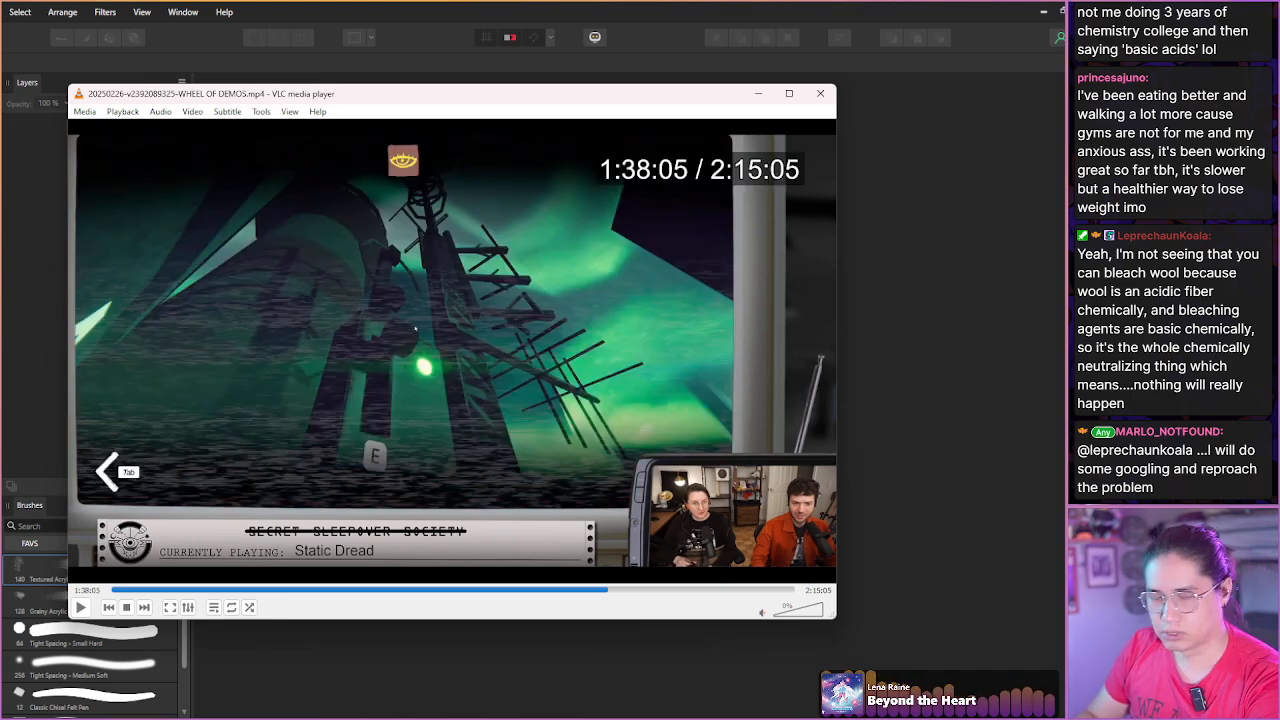
# Recheck the aurora tower view, then advance in three-second jumps to the radio call subtitle at 1:38:14.
pyautogui.hotkey('shift', 'Left')
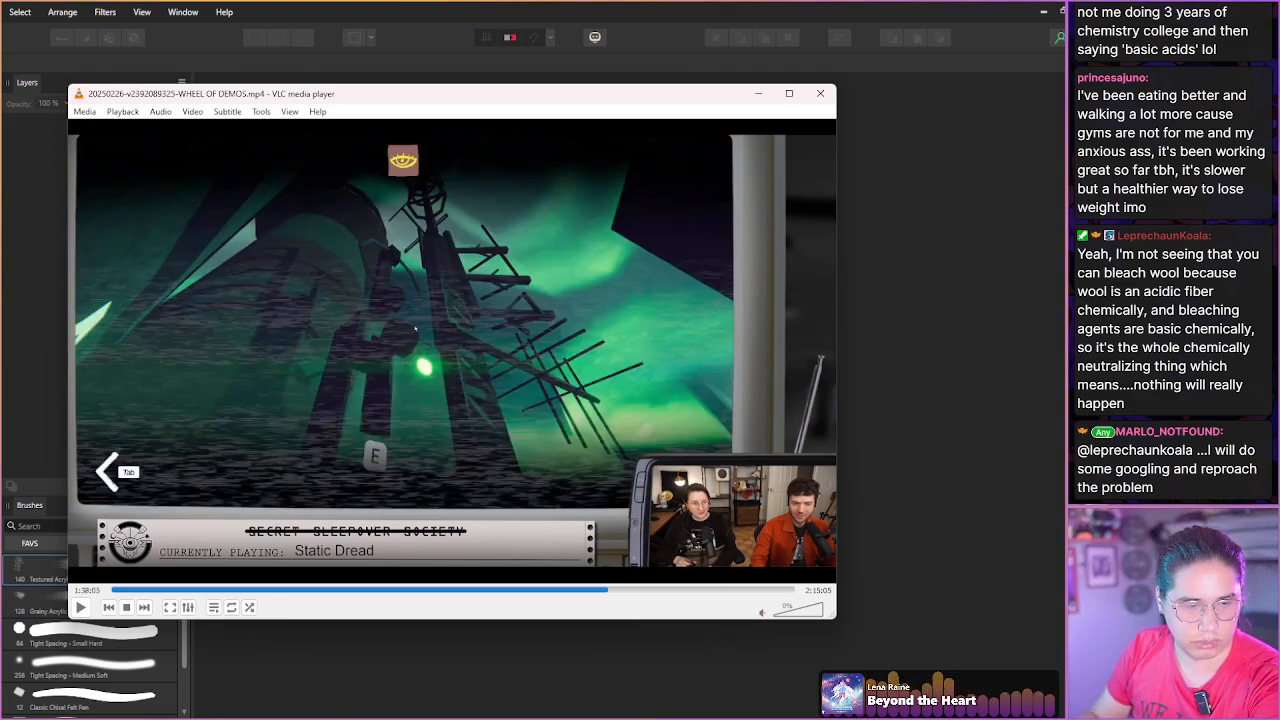
pyautogui.hotkey('shift', 'Right')
pyautogui.hotkey('shift', 'Right')
pyautogui.hotkey('shift', 'Right')
pyautogui.hotkey('shift', 'Right')
pyautogui.hotkey('shift', 'Right')
pyautogui.hotkey('shift', 'Right')
pyautogui.hotkey('shift', 'Right')
pyautogui.hotkey('shift', 'Right')
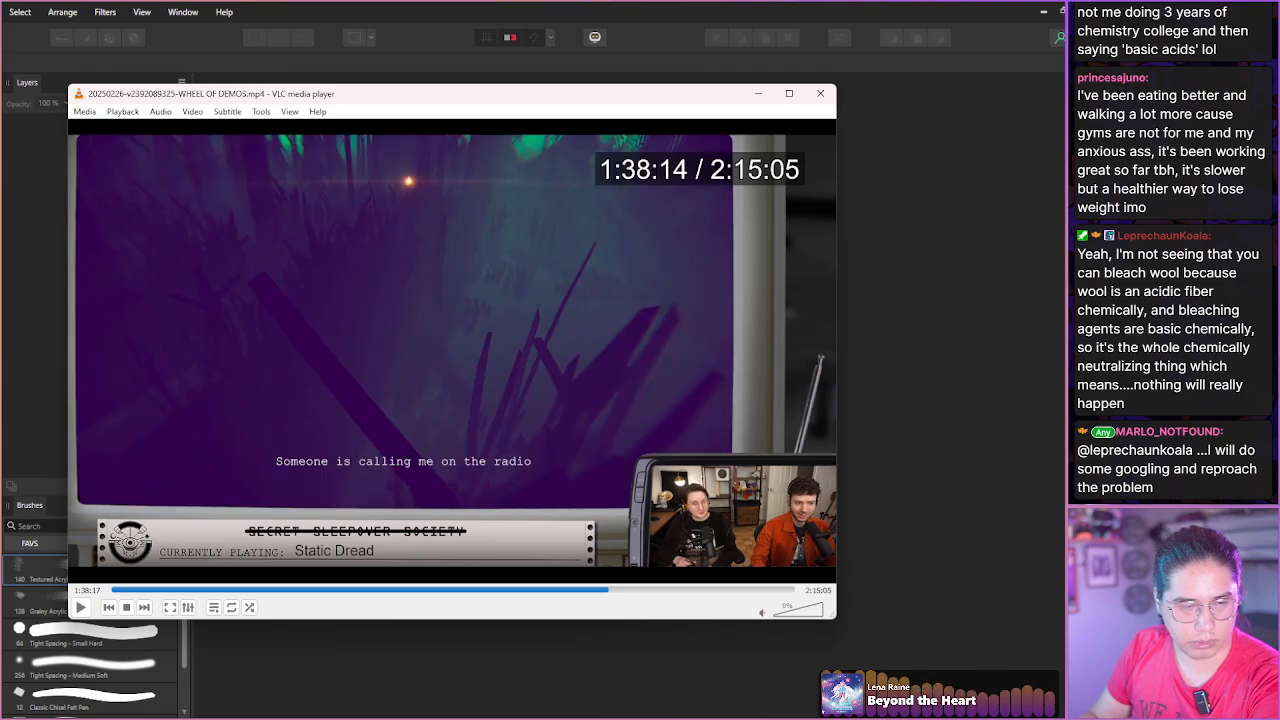
# Advance in three-second jumps from the radio call subtitle to the room's open doorway at 1:38:38.
pyautogui.hotkey('shift', 'Right')
pyautogui.hotkey('shift', 'Right')
pyautogui.hotkey('shift', 'Right')
pyautogui.hotkey('shift', 'Right')
pyautogui.hotkey('shift', 'Right')
pyautogui.hotkey('shift', 'Right')
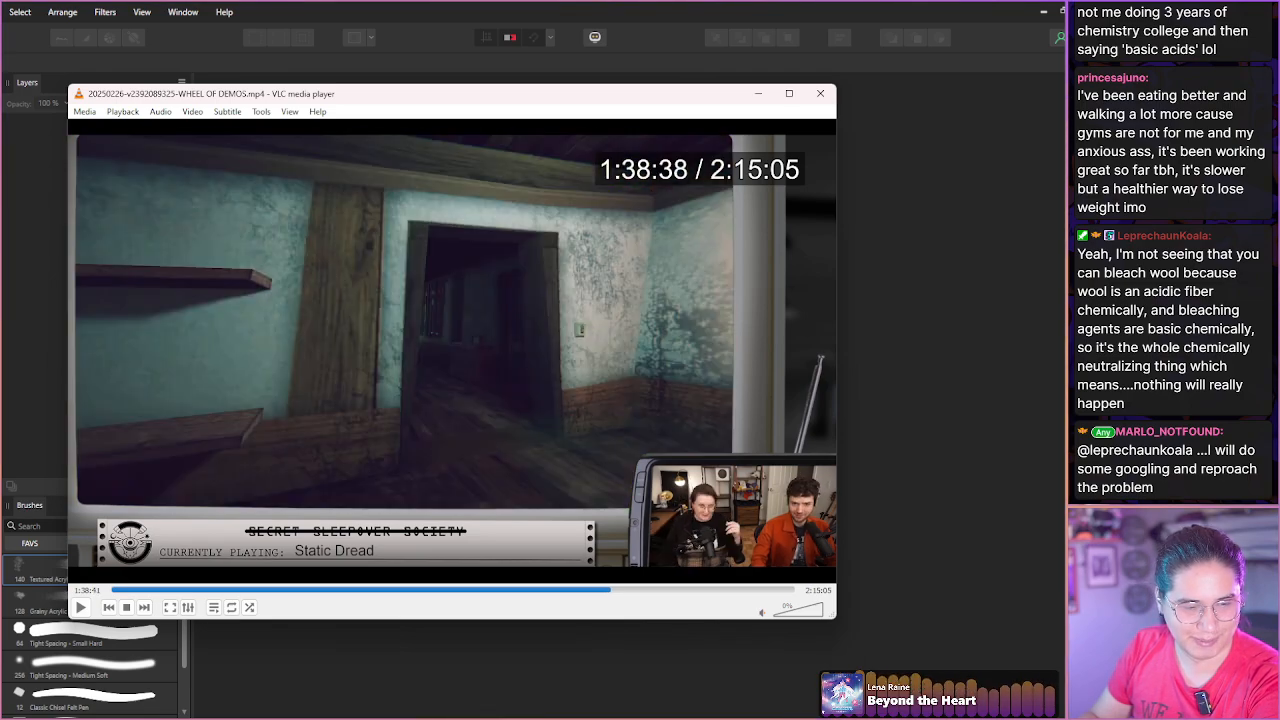
# Advance in three-second jumps to the Chief's instruction to restart the tower at 1:38:59.
pyautogui.hotkey('shift', 'Right')
pyautogui.hotkey('shift', 'Right')
pyautogui.hotkey('shift', 'Right')
pyautogui.hotkey('shift', 'Right')
pyautogui.hotkey('shift', 'Right')
pyautogui.hotkey('shift', 'Right')
pyautogui.hotkey('shift', 'Right')
pyautogui.hotkey('shift', 'Right')
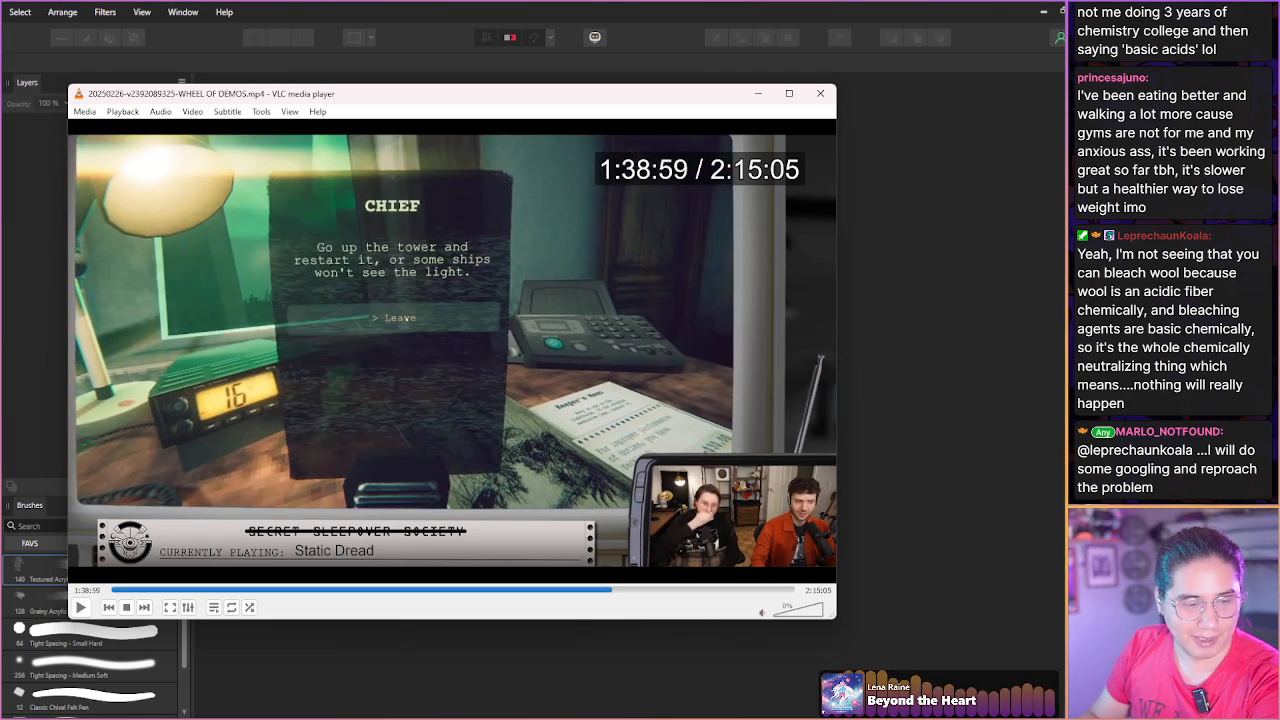
# Advance in three-second jumps to the aurora over the sea framed by the window at 1:39:23.
pyautogui.hotkey('shift', 'Right')
pyautogui.hotkey('shift', 'Right')
pyautogui.hotkey('shift', 'Right')
pyautogui.hotkey('shift', 'Right')
pyautogui.hotkey('shift', 'Right')
pyautogui.hotkey('shift', 'Right')
pyautogui.hotkey('shift', 'Right')
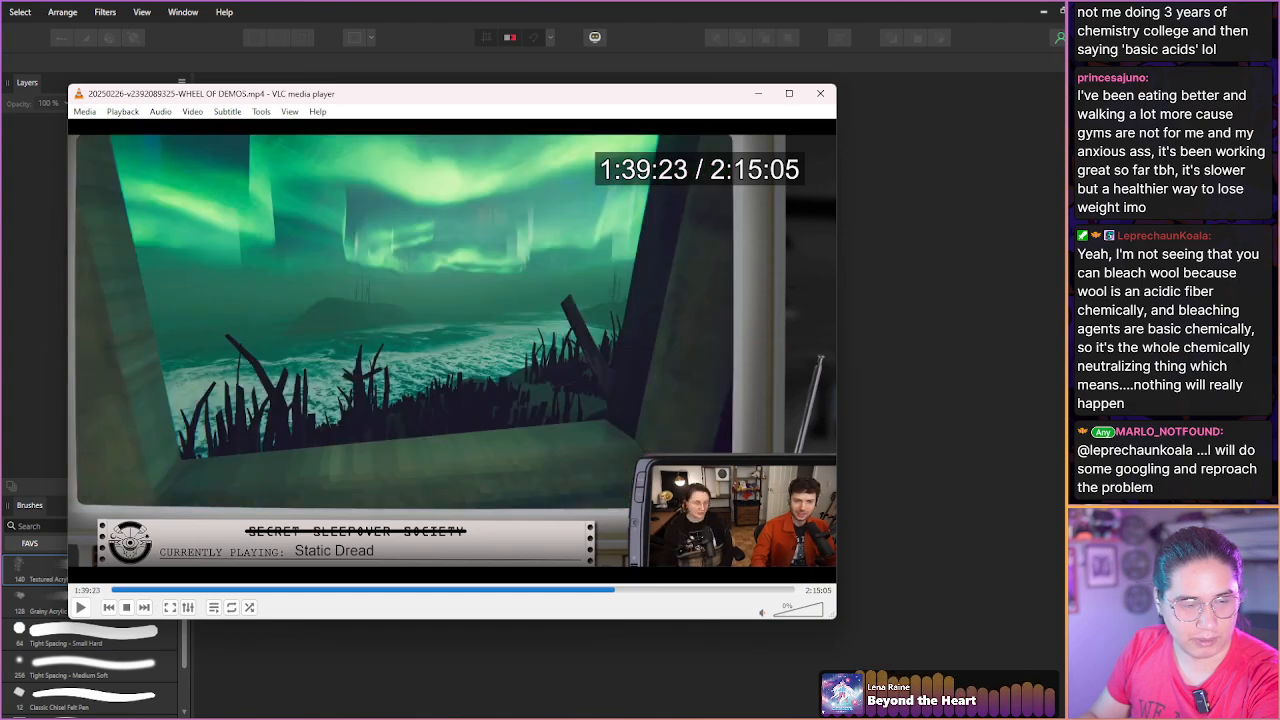
# Compare the frames around the aurora window view, return to it and save a snapshot.
pyautogui.hotkey('shift', 'Right')
pyautogui.hotkey('shift', 'Right')
pyautogui.hotkey('shift', 'Left')
pyautogui.hotkey('shift', 'Left')
pyautogui.hotkey('shift', 'Left')
pyautogui.hotkey('shift', 'Left')
pyautogui.hotkey('shift', 'Left')
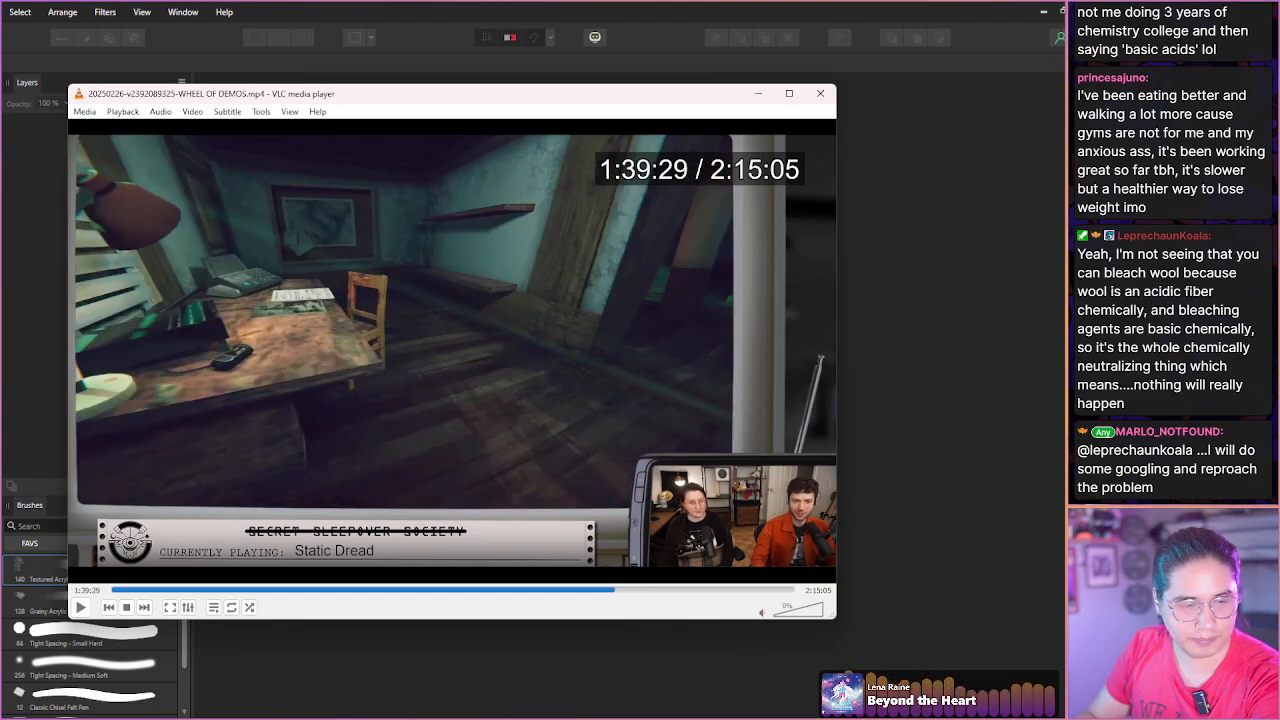
pyautogui.hotkey('shift', 's')
# Advance in three-second jumps past the dark interior and desk view to the Chief's radio greeting at 1:40:11.
pyautogui.hotkey('shift', 'Right')
pyautogui.hotkey('shift', 'Right')
pyautogui.hotkey('shift', 'Right')
pyautogui.hotkey('shift', 'Right')
pyautogui.hotkey('shift', 'Right')
pyautogui.hotkey('shift', 'Right')
pyautogui.hotkey('shift', 'Right')
pyautogui.hotkey('shift', 'Right')
pyautogui.hotkey('shift', 'Right')
pyautogui.hotkey('shift', 'Right')
pyautogui.hotkey('shift', 'Right')
pyautogui.hotkey('shift', 'Right')
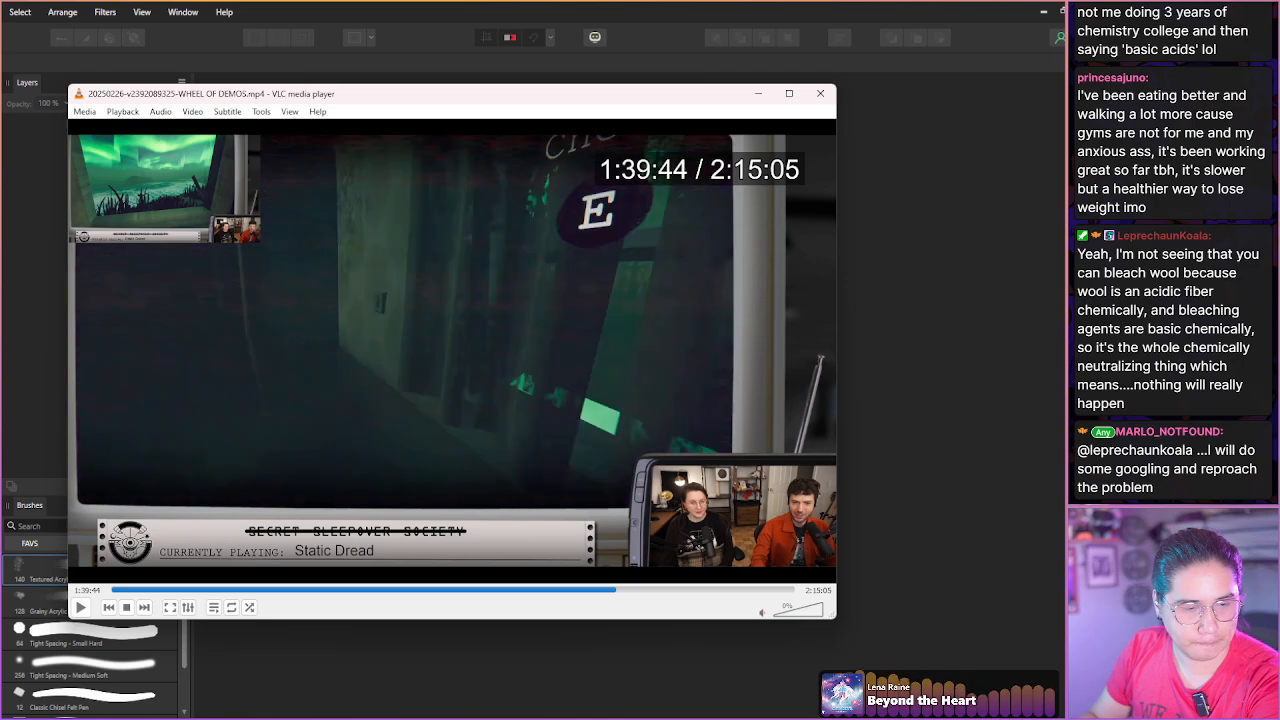
pyautogui.hotkey('shift', 'Right')
pyautogui.hotkey('shift', 'Right')
pyautogui.hotkey('shift', 'Right')
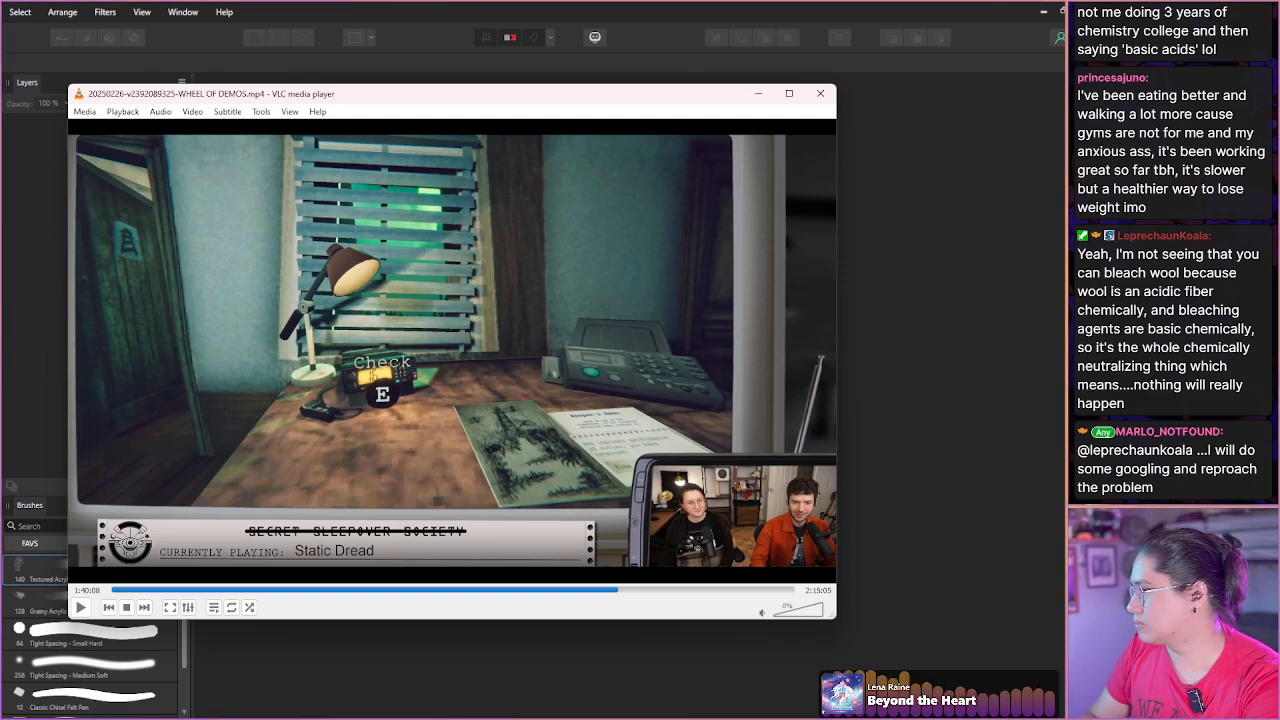
pyautogui.hotkey('shift', 'Right')
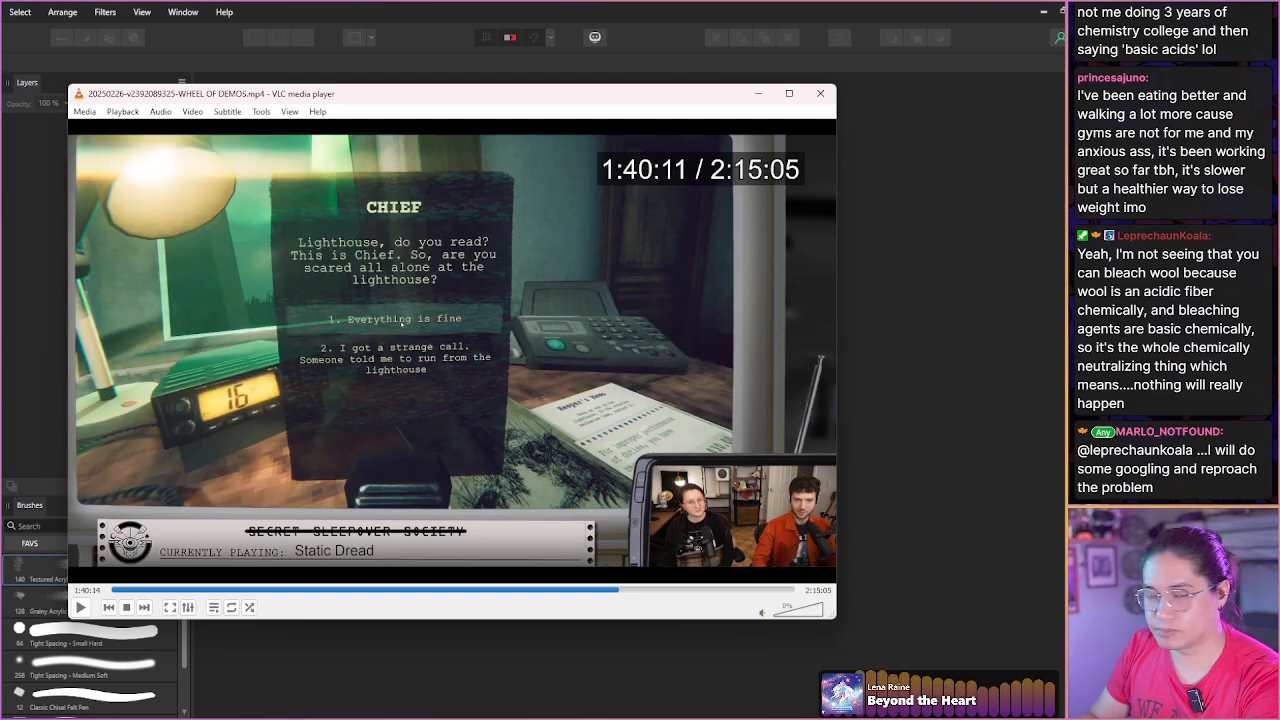
# Skim the Chief's radio dialogue in three-second jumps to the lighthouse property remark at 1:40:41.
pyautogui.hotkey('shift', 'Right')
pyautogui.hotkey('shift', 'Right')
pyautogui.hotkey('shift', 'Right')
pyautogui.hotkey('shift', 'Right')
pyautogui.hotkey('shift', 'Right')
pyautogui.hotkey('shift', 'Right')
pyautogui.hotkey('shift', 'Right')
pyautogui.hotkey('shift', 'Right')
pyautogui.hotkey('shift', 'Right')
pyautogui.hotkey('shift', 'Right')
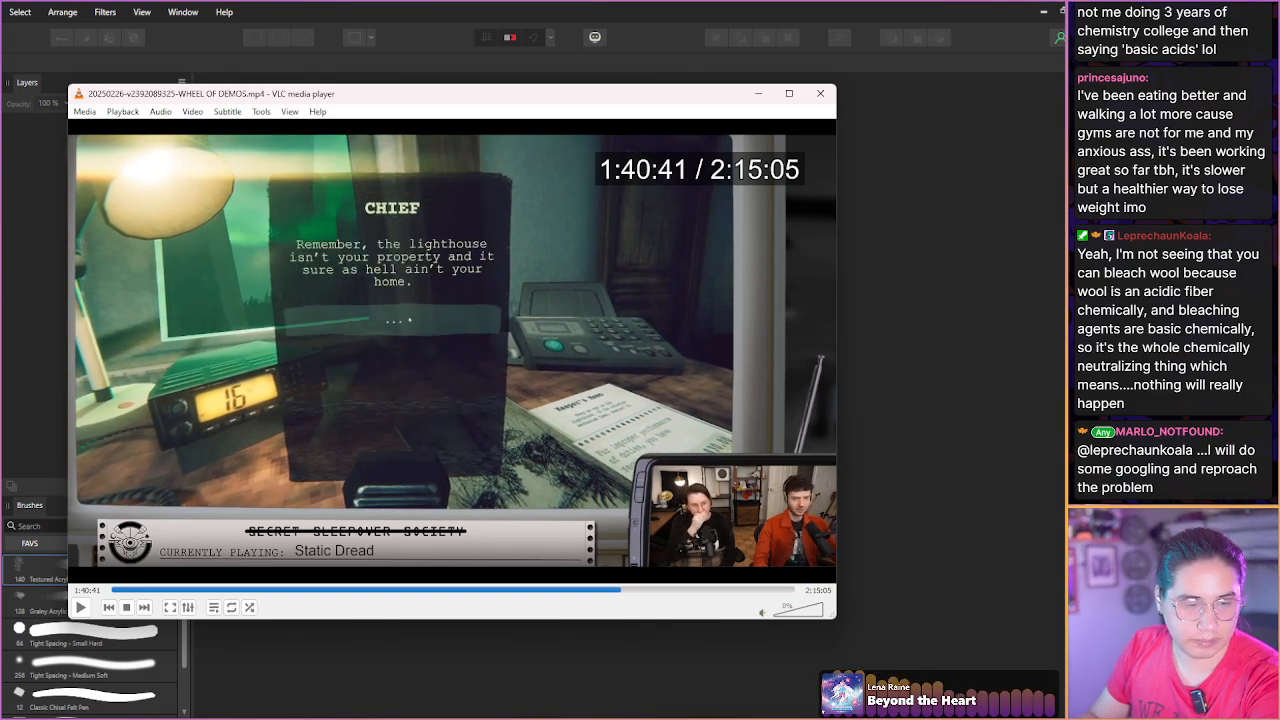
# Continue through the Chief's dialogue in three-second jumps to the moldy mattress line at 1:41:14.
pyautogui.hotkey('shift', 'Right')
pyautogui.hotkey('shift', 'Right')
pyautogui.hotkey('shift', 'Right')
pyautogui.hotkey('shift', 'Right')
pyautogui.hotkey('shift', 'Right')
pyautogui.hotkey('shift', 'Right')
pyautogui.hotkey('shift', 'Right')
pyautogui.hotkey('shift', 'Right')
pyautogui.hotkey('shift', 'Right')
pyautogui.hotkey('shift', 'Right')
pyautogui.hotkey('shift', 'Right')
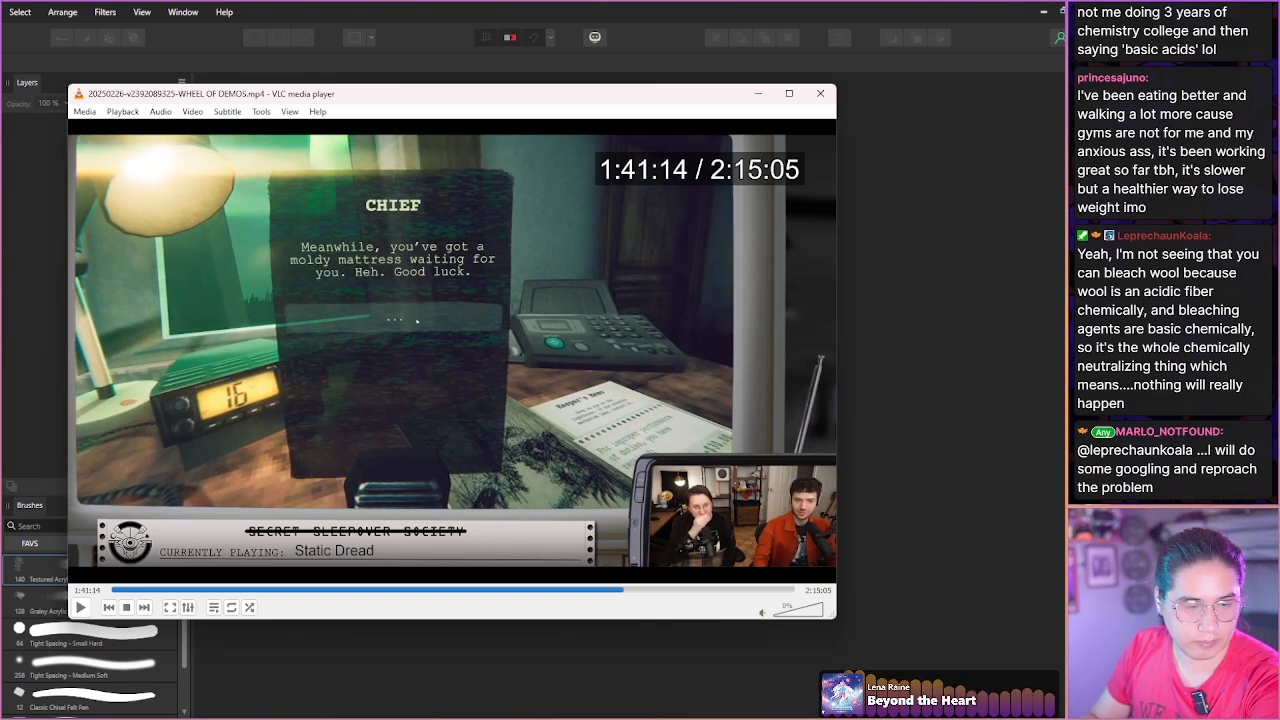
# Advance in three-second jumps to the nightstand with the alarm clock at 1:41:41.
pyautogui.hotkey('shift', 'Right')
pyautogui.hotkey('shift', 'Right')
pyautogui.hotkey('shift', 'Right')
pyautogui.hotkey('shift', 'Right')
pyautogui.hotkey('shift', 'Right')
pyautogui.hotkey('shift', 'Right')
pyautogui.hotkey('shift', 'Right')
pyautogui.hotkey('shift', 'Right')
pyautogui.hotkey('shift', 'Right')
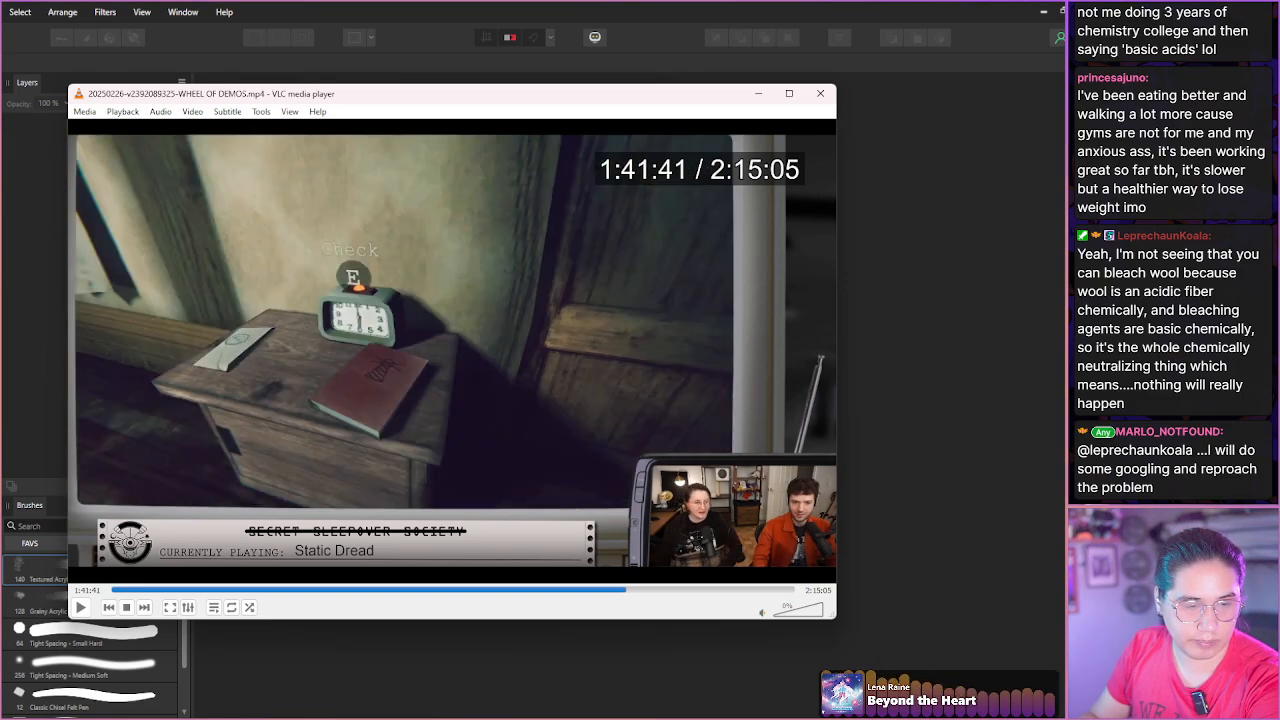
# Advance in three-second jumps to the open journal with the lighthouse sketch at 1:42:08.
pyautogui.hotkey('shift', 'Right')
pyautogui.hotkey('shift', 'Right')
pyautogui.hotkey('shift', 'Right')
pyautogui.hotkey('shift', 'Right')
pyautogui.hotkey('shift', 'Right')
pyautogui.hotkey('shift', 'Right')
pyautogui.hotkey('shift', 'Right')
pyautogui.hotkey('shift', 'Right')
pyautogui.hotkey('shift', 'Right')
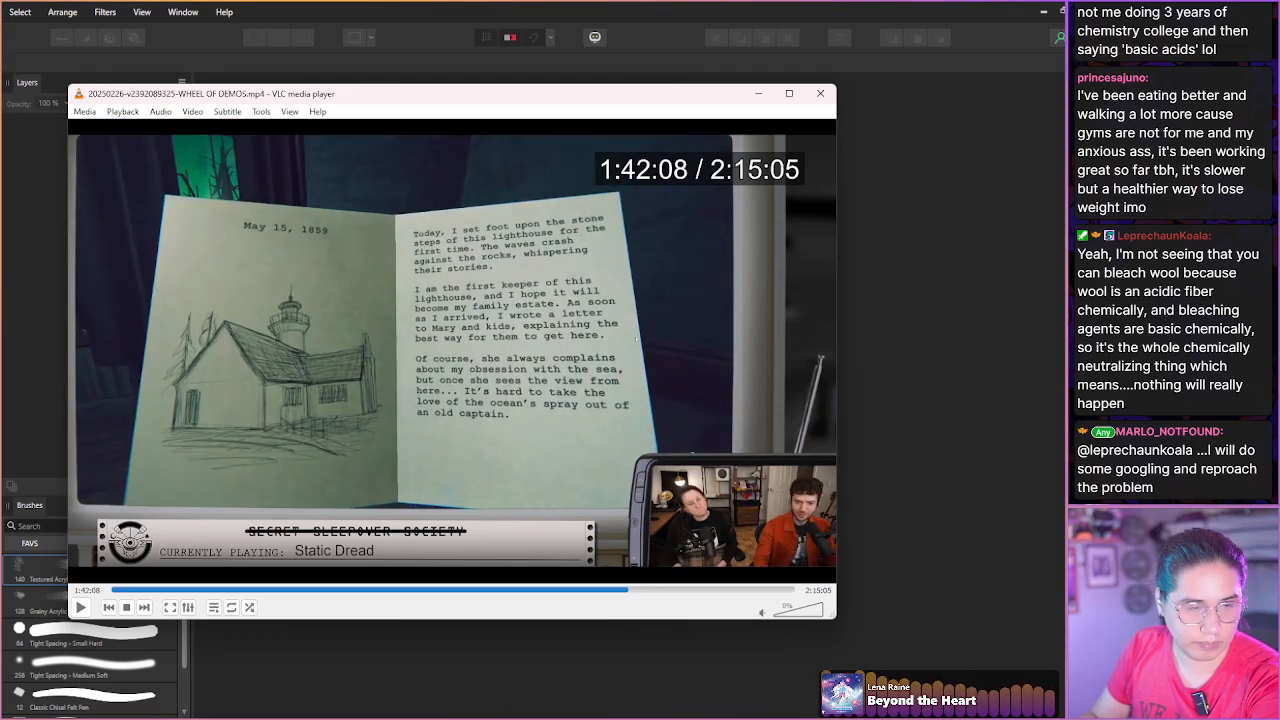
# Advance in three-second jumps past the journal to the Old Fisherman's discount offer at 1:42:41.
pyautogui.hotkey('shift', 'Right')
pyautogui.hotkey('shift', 'Right')
pyautogui.hotkey('shift', 'Right')
pyautogui.hotkey('shift', 'Right')
pyautogui.hotkey('shift', 'Right')
pyautogui.hotkey('shift', 'Right')
pyautogui.hotkey('shift', 'Right')
pyautogui.hotkey('shift', 'Right')
pyautogui.hotkey('shift', 'Right')
pyautogui.hotkey('shift', 'Right')
pyautogui.hotkey('shift', 'Right')
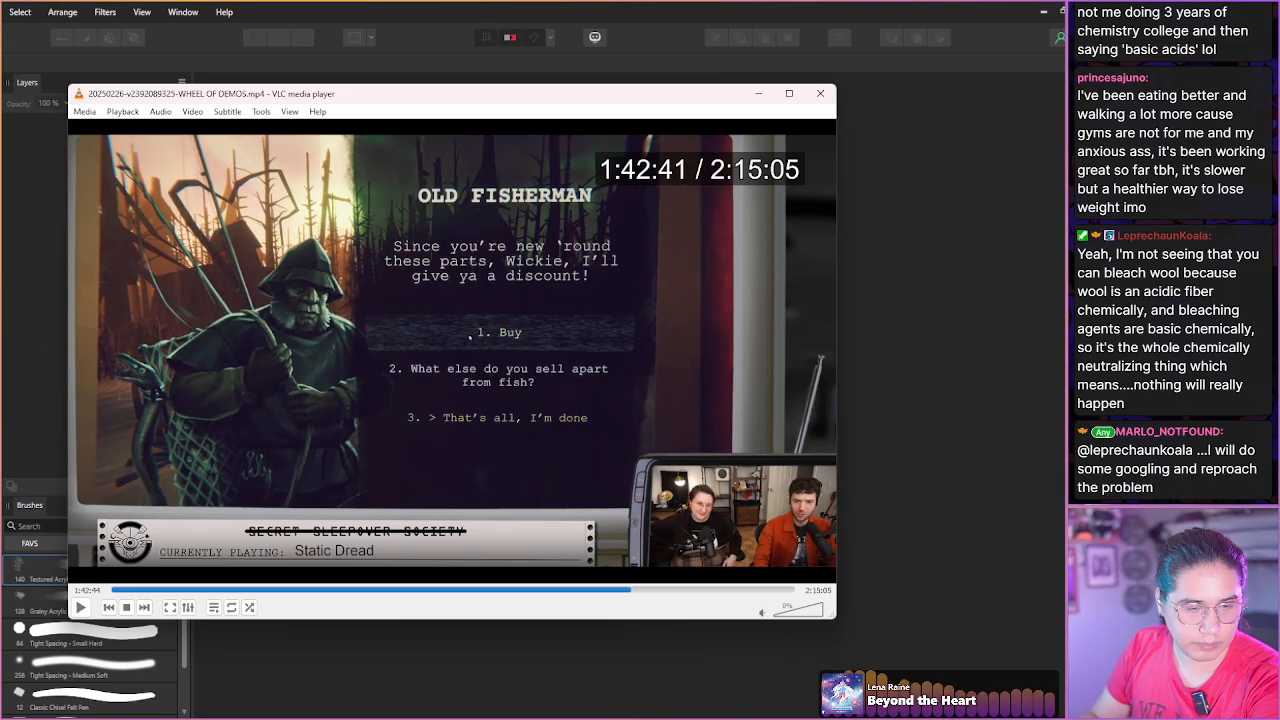
# Skim the Old Fisherman's shop dialogue in three-second jumps to the "Need anything else?" choices at 1:43:17.
pyautogui.hotkey('shift', 'Right')
pyautogui.hotkey('shift', 'Right')
pyautogui.hotkey('shift', 'Right')
pyautogui.hotkey('shift', 'Right')
pyautogui.hotkey('shift', 'Right')
pyautogui.hotkey('shift', 'Right')
pyautogui.hotkey('shift', 'Right')
pyautogui.hotkey('shift', 'Right')
pyautogui.hotkey('shift', 'Right')
pyautogui.hotkey('shift', 'Right')
pyautogui.hotkey('shift', 'Right')
pyautogui.hotkey('shift', 'Right')
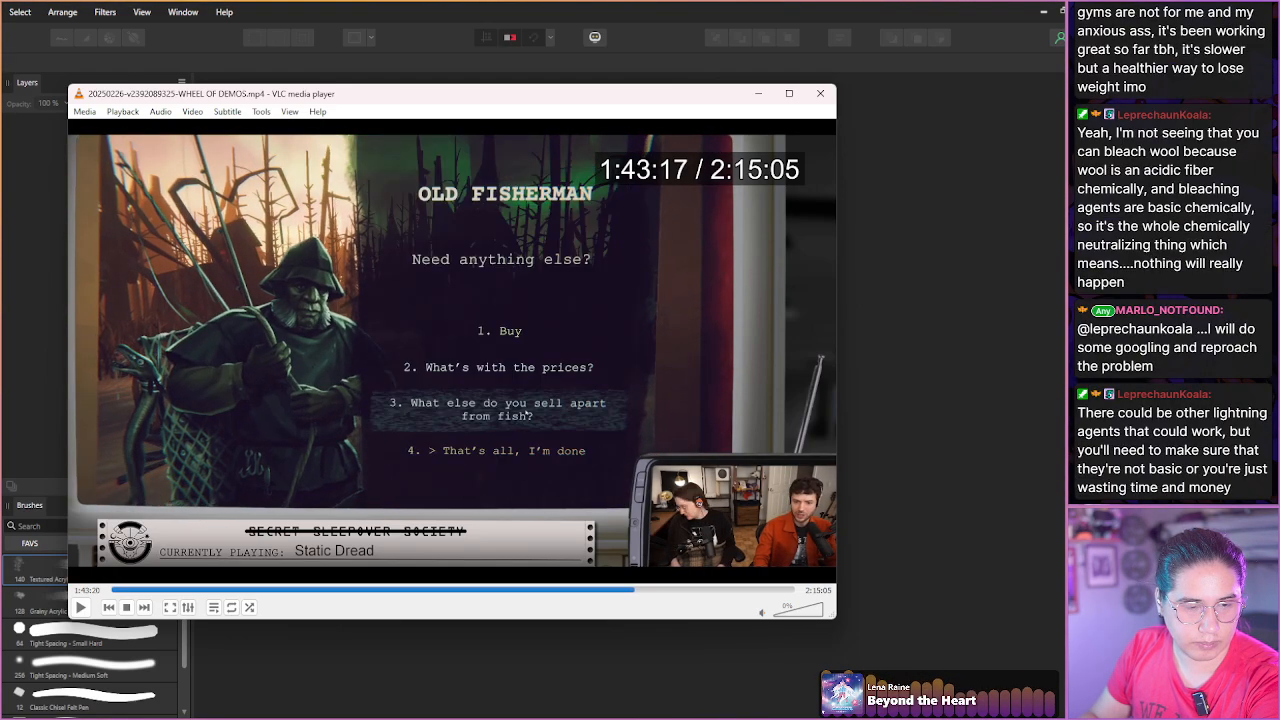
# Advance in three-second jumps past the red door to the blacked-out game screen at 1:43:59.
pyautogui.hotkey('shift', 'Right')
pyautogui.hotkey('shift', 'Right')
pyautogui.hotkey('shift', 'Right')
pyautogui.hotkey('shift', 'Right')
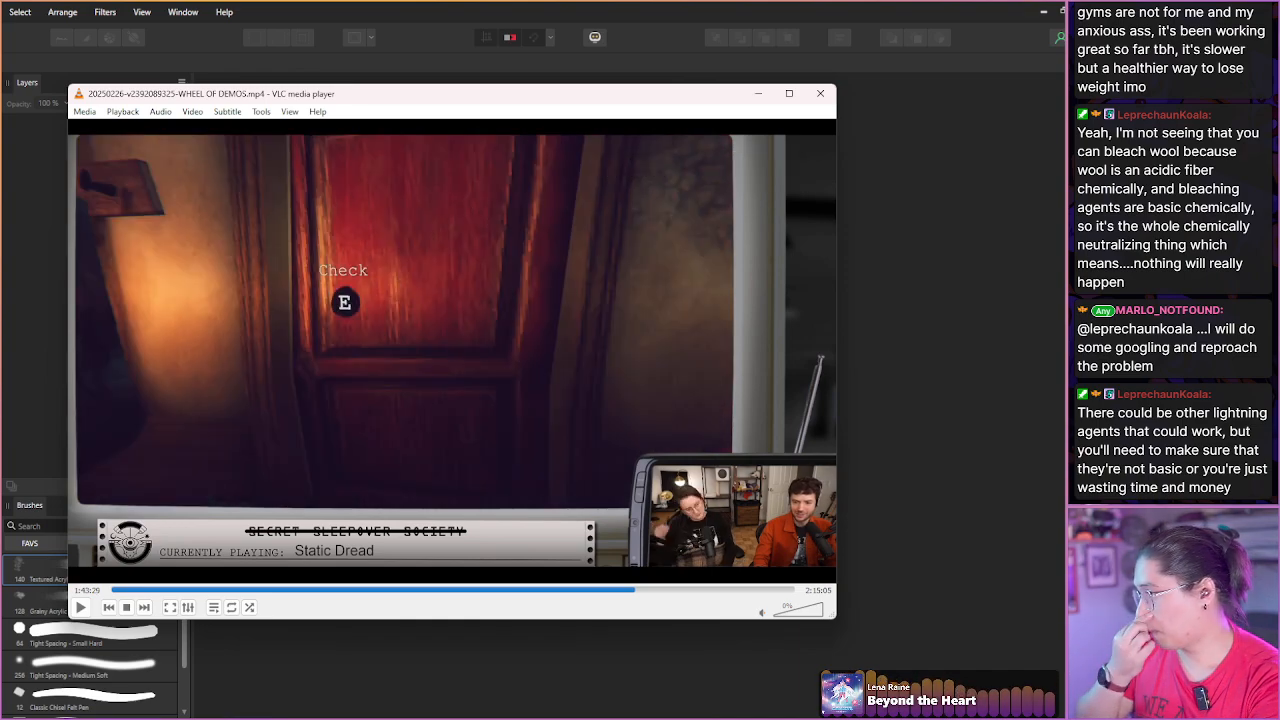
pyautogui.hotkey('shift', 'Right')
pyautogui.hotkey('shift', 'Right')
pyautogui.hotkey('shift', 'Right')
pyautogui.hotkey('shift', 'Right')
pyautogui.hotkey('shift', 'Right')
pyautogui.hotkey('shift', 'Right')
pyautogui.hotkey('shift', 'Right')
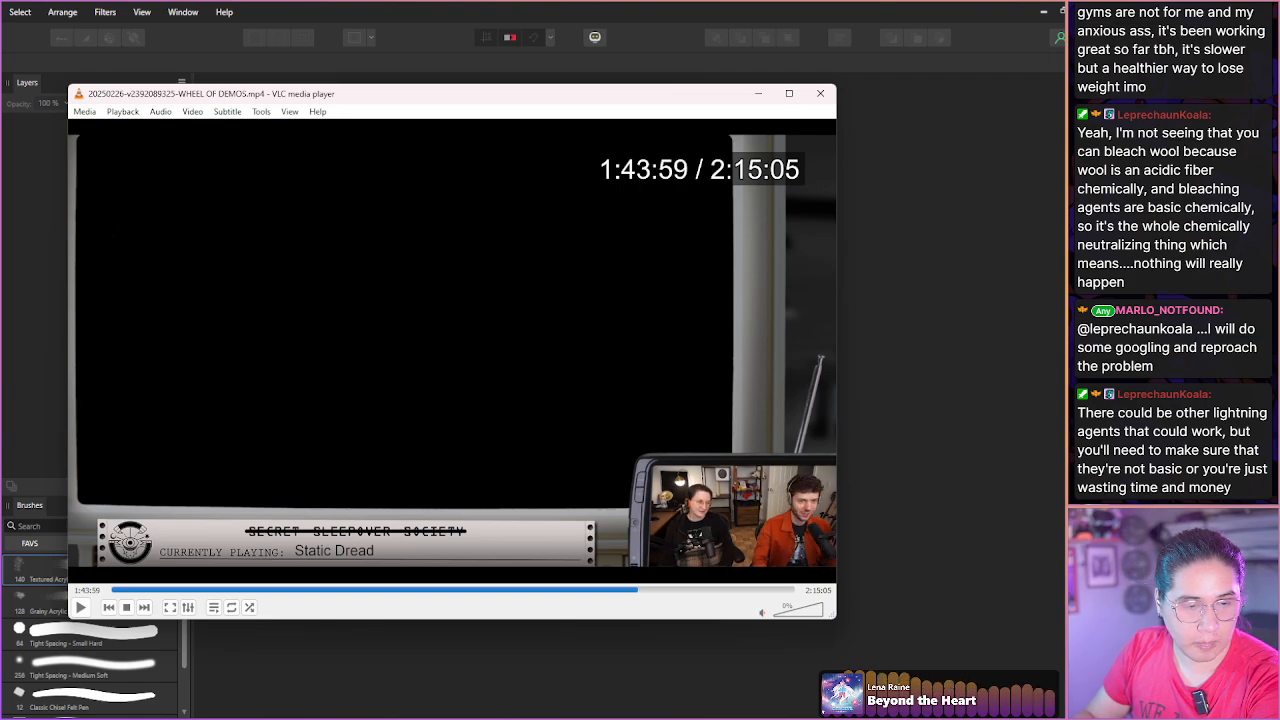
# Skim the blacked-out section of the recording to the sensitive content notice at 1:45:44.
pyautogui.hotkey('shift', 'Right')
pyautogui.hotkey('shift', 'Right')
pyautogui.hotkey('shift', 'Right')
pyautogui.hotkey('shift', 'Right')
pyautogui.hotkey('shift', 'Right')
pyautogui.hotkey('shift', 'Right')
pyautogui.hotkey('shift', 'Right')
pyautogui.hotkey('shift', 'Right')
pyautogui.hotkey('shift', 'Right')
pyautogui.hotkey('shift', 'Right')
pyautogui.hotkey('shift', 'Right')
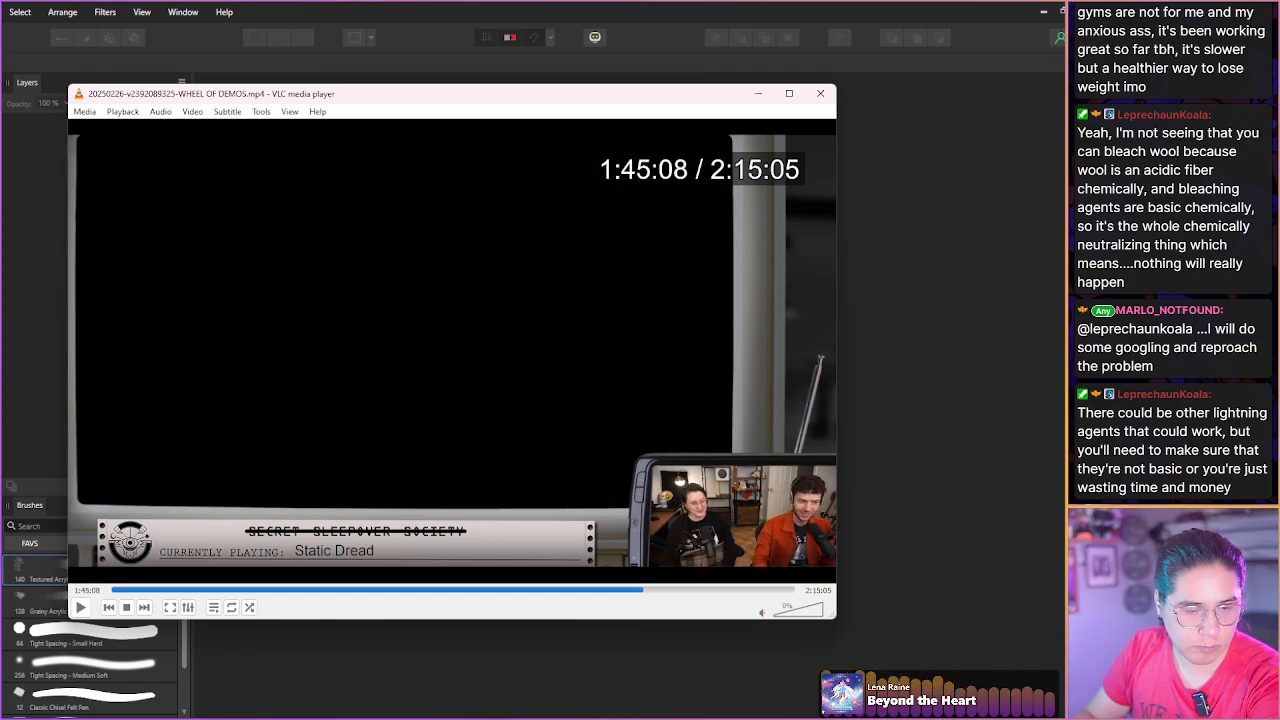
pyautogui.hotkey('shift', 'Right')
pyautogui.hotkey('shift', 'Right')
pyautogui.hotkey('shift', 'Right')
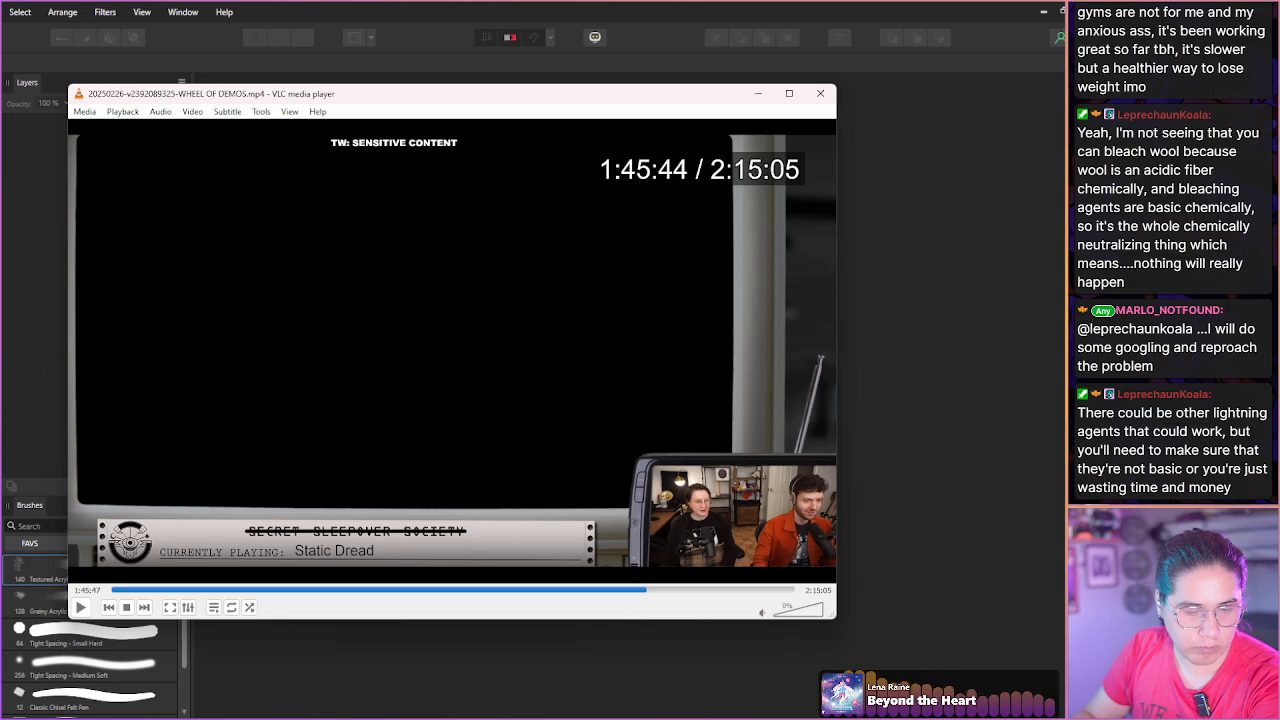
# Skim in three-second jumps past the sensitive content notice to Am I Nima's resolution settings at 1:46:23.
pyautogui.hotkey('shift', 'Right')
pyautogui.hotkey('shift', 'Right')
pyautogui.hotkey('shift', 'Right')
pyautogui.hotkey('shift', 'Right')
pyautogui.hotkey('shift', 'Right')
pyautogui.hotkey('shift', 'Right')
pyautogui.hotkey('shift', 'Right')
pyautogui.hotkey('shift', 'Right')
pyautogui.hotkey('shift', 'Right')
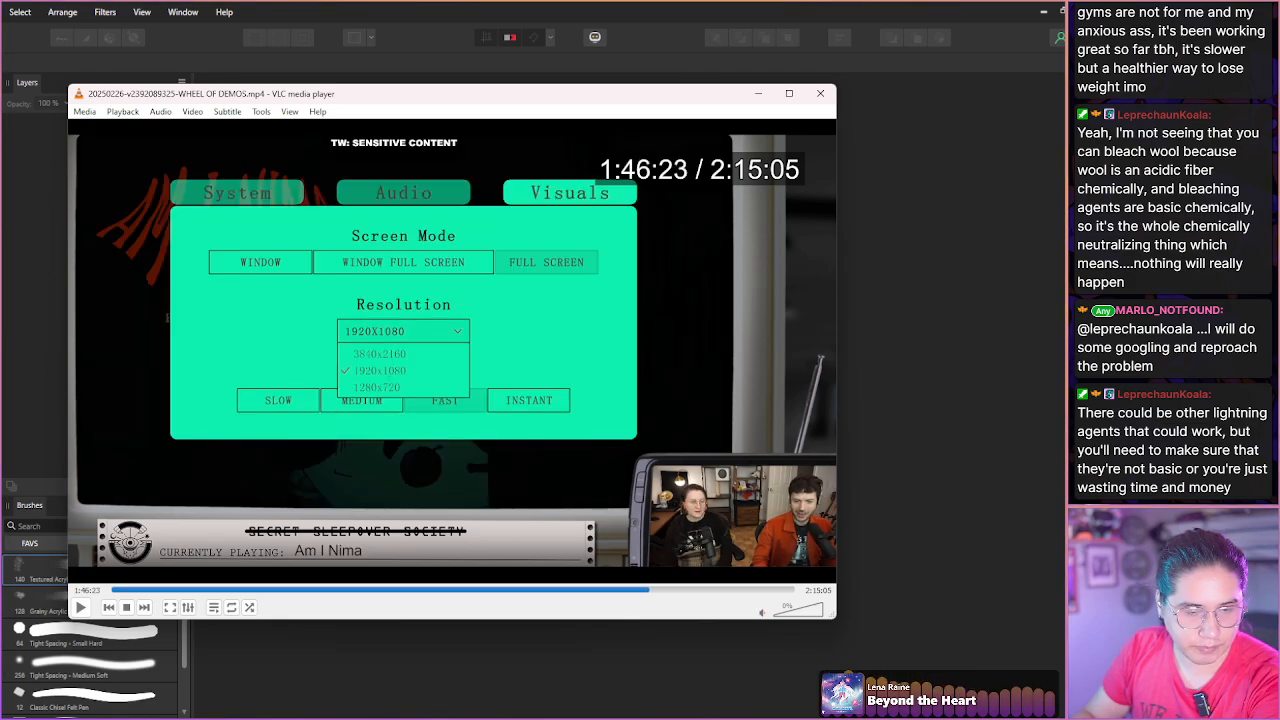
# Advance in three-second jumps to the opening text at 1:46:59, saving a snapshot of the red "NIMA?" title screen along the way.
pyautogui.hotkey('shift', 'Right')
pyautogui.hotkey('shift', 'Right')
pyautogui.hotkey('shift', 'Right')
pyautogui.hotkey('shift', 'Right')
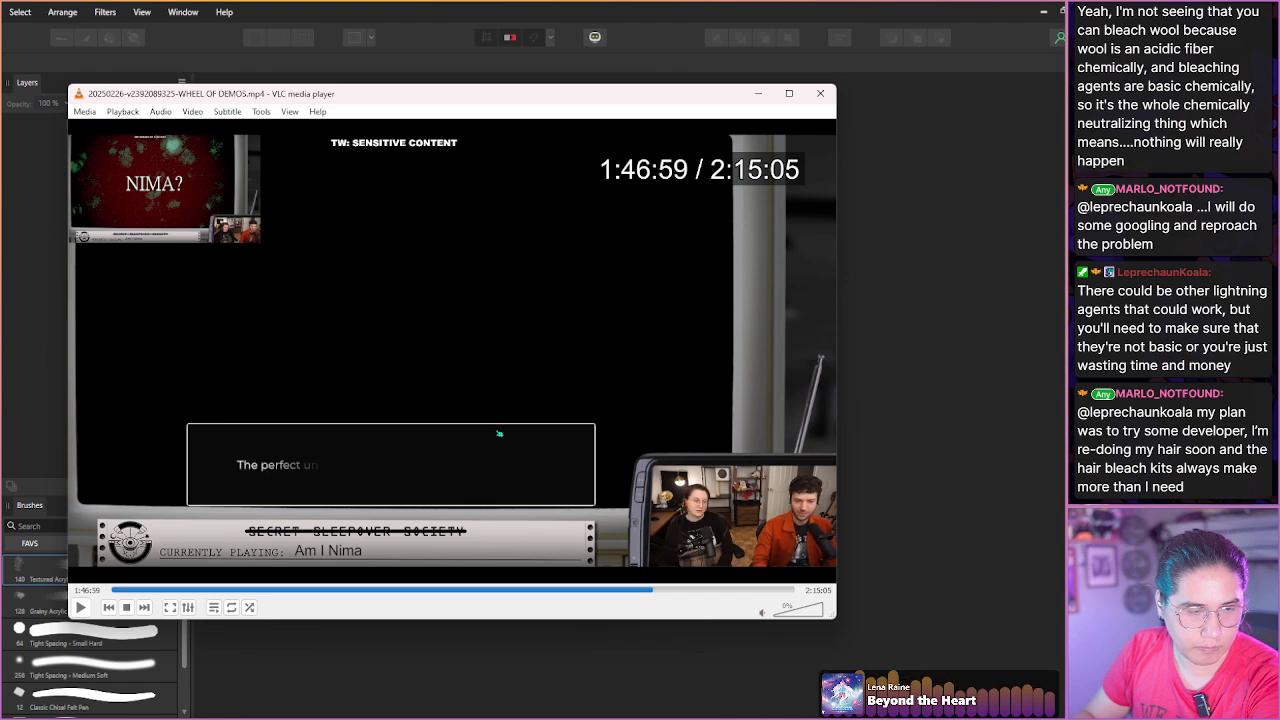
# Skim the underground opening narration in three-second jumps to the word library hint at 1:47:59.
pyautogui.hotkey('shift', 'Right')
pyautogui.hotkey('shift', 'Right')
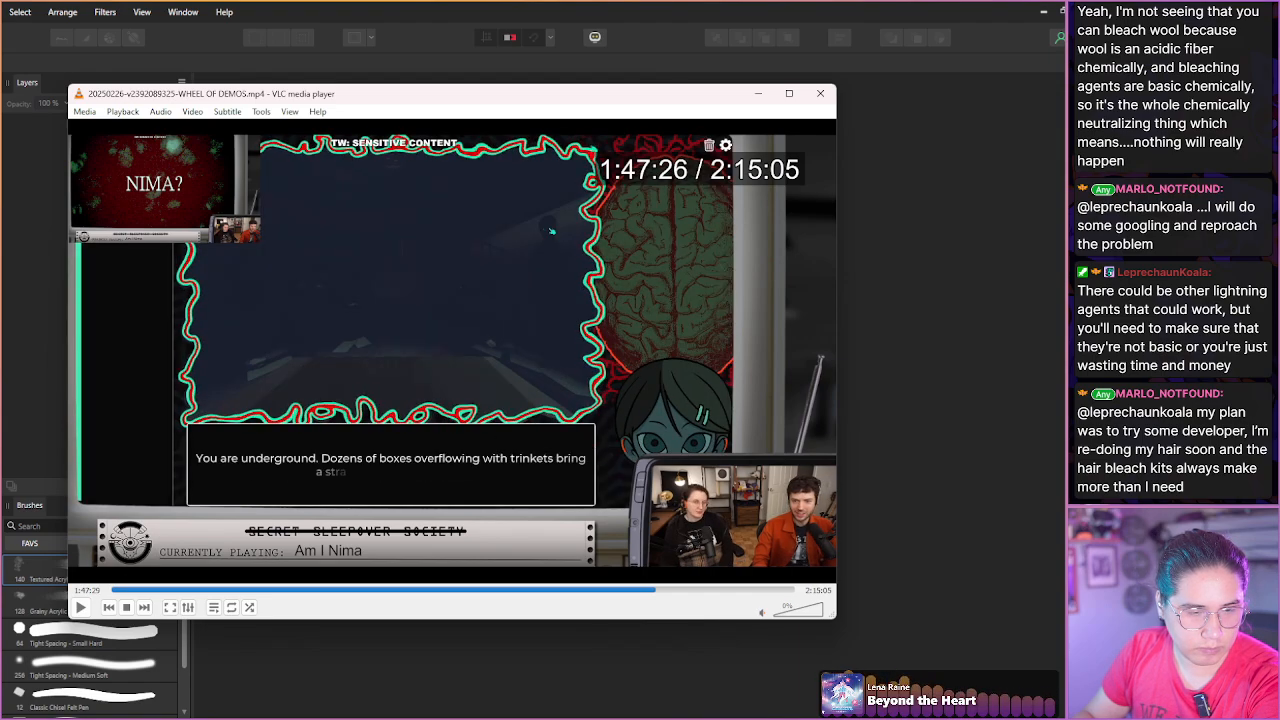
pyautogui.hotkey('shift', 'Right')
pyautogui.hotkey('shift', 'Right')
pyautogui.hotkey('shift', 'Right')
pyautogui.hotkey('shift', 'Right')
pyautogui.hotkey('shift', 'Right')
pyautogui.hotkey('shift', 'Right')
pyautogui.hotkey('shift', 'Right')
pyautogui.hotkey('shift', 'Right')
pyautogui.hotkey('shift', 'Right')
pyautogui.hotkey('shift', 'Right')
pyautogui.hotkey('shift', 'Right')
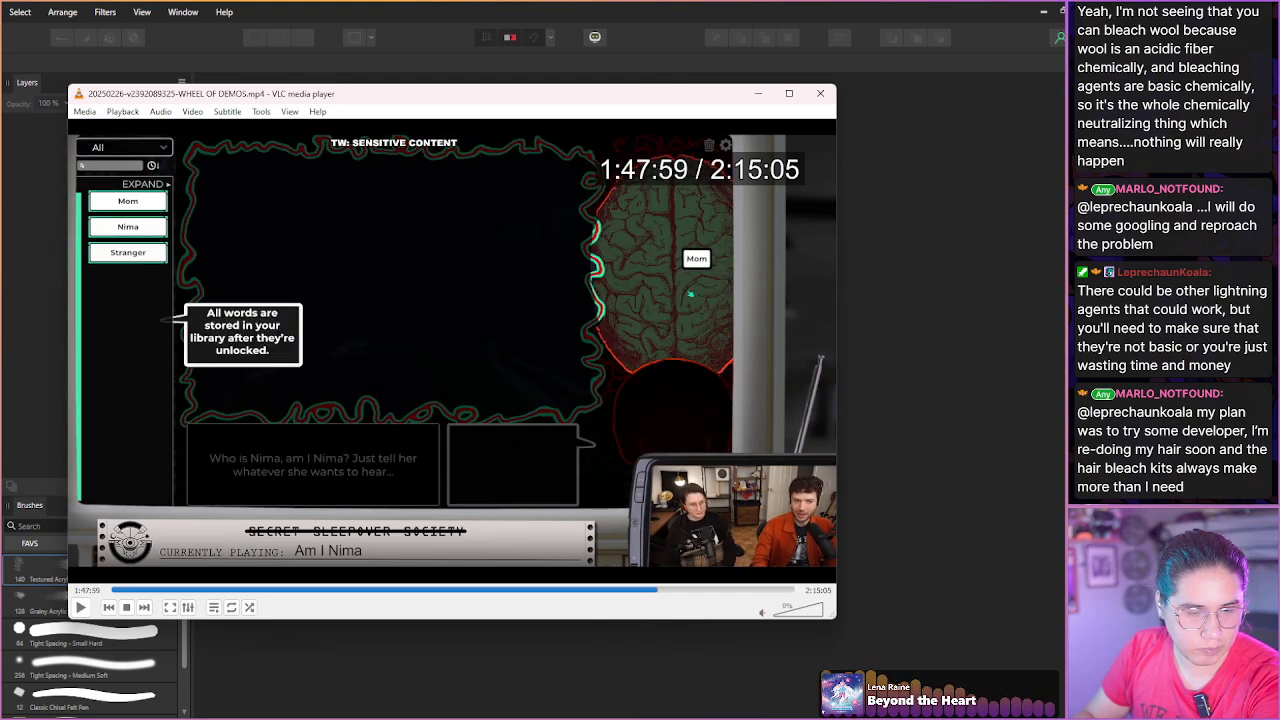
# Advance in three-second jumps to the brain board holding Love, Fear and Family at 1:48:32.
pyautogui.hotkey('shift', 'Right')
pyautogui.hotkey('shift', 'Right')
pyautogui.hotkey('shift', 'Right')
pyautogui.hotkey('shift', 'Right')
pyautogui.hotkey('shift', 'Right')
pyautogui.hotkey('shift', 'Right')
pyautogui.hotkey('shift', 'Right')
pyautogui.hotkey('shift', 'Right')
pyautogui.hotkey('shift', 'Right')
pyautogui.hotkey('shift', 'Right')
pyautogui.hotkey('shift', 'Right')
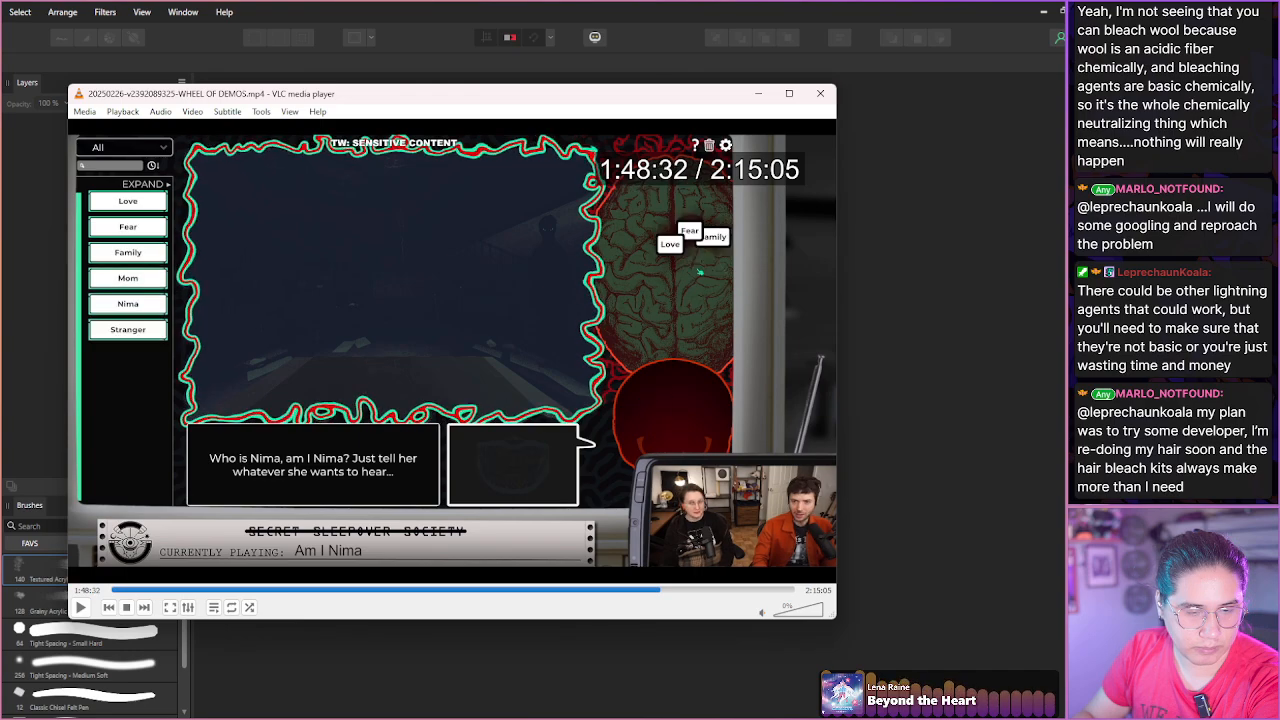
# Advance in three-second jumps to the brain board holding the words Nima and Dad at 1:48:56.
pyautogui.hotkey('shift', 'Right')
pyautogui.hotkey('shift', 'Right')
pyautogui.hotkey('shift', 'Right')
pyautogui.hotkey('shift', 'Right')
pyautogui.hotkey('shift', 'Right')
pyautogui.hotkey('shift', 'Right')
pyautogui.hotkey('shift', 'Right')
pyautogui.hotkey('shift', 'Right')
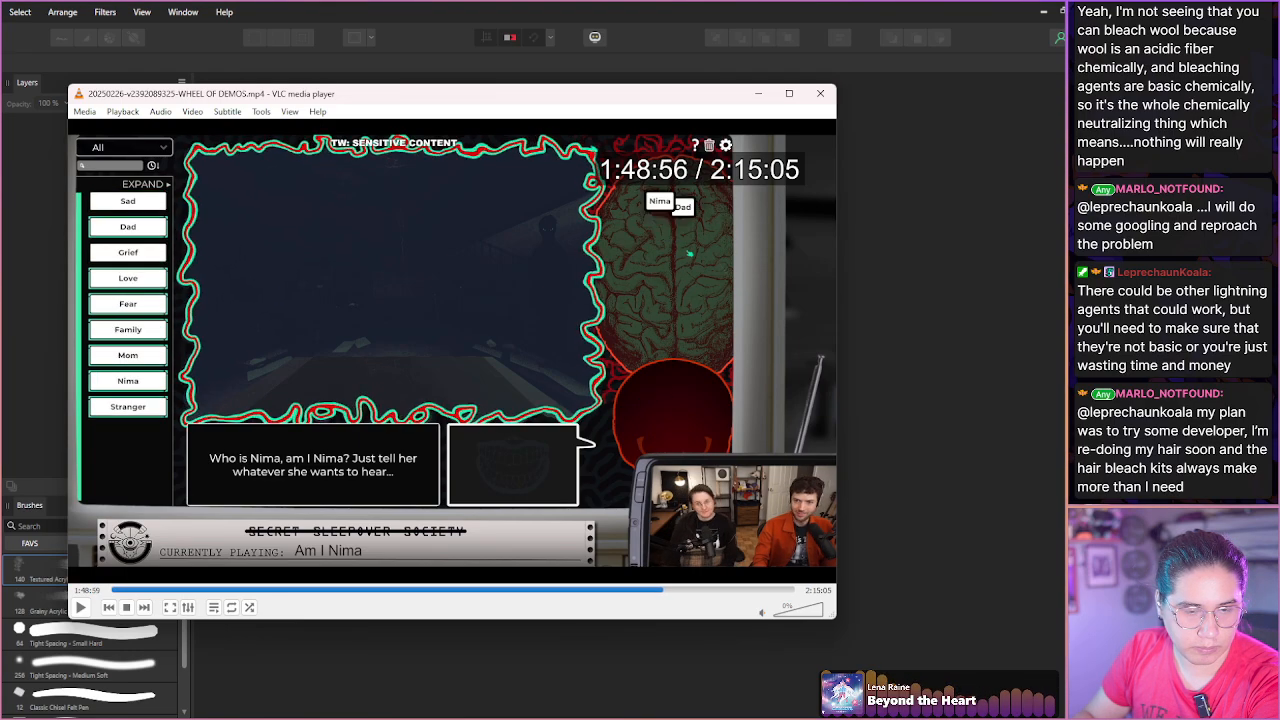
# Skim the word-combining section in three-second jumps to the board with two Dad cards at 1:49:26.
pyautogui.hotkey('shift', 'Right')
pyautogui.hotkey('shift', 'Right')
pyautogui.hotkey('shift', 'Right')
pyautogui.hotkey('shift', 'Right')
pyautogui.hotkey('shift', 'Right')
pyautogui.hotkey('shift', 'Right')
pyautogui.hotkey('shift', 'Right')
pyautogui.hotkey('shift', 'Right')
pyautogui.hotkey('shift', 'Right')
pyautogui.hotkey('shift', 'Right')
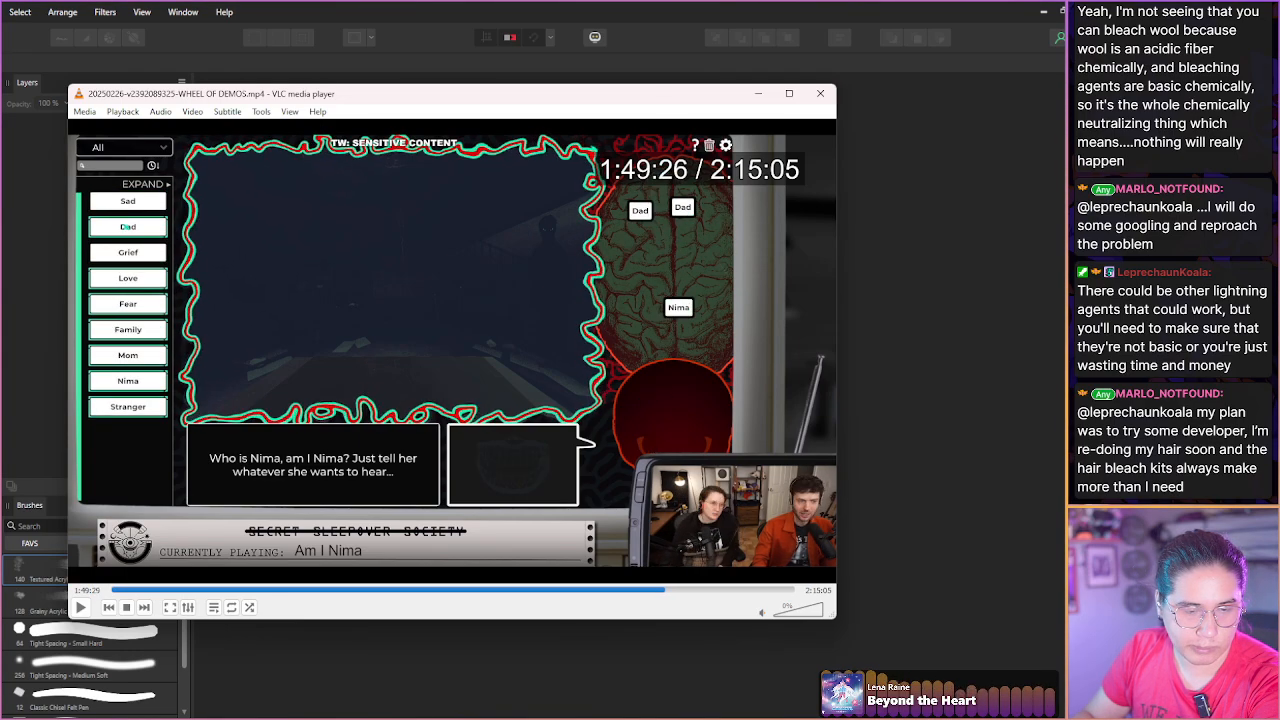
# Advance in three-second jumps to the board holding only the Sad card at 1:49:56.
pyautogui.hotkey('shift', 'Right')
pyautogui.hotkey('shift', 'Right')
pyautogui.hotkey('shift', 'Right')
pyautogui.hotkey('shift', 'Right')
pyautogui.hotkey('shift', 'Right')
pyautogui.hotkey('shift', 'Right')
pyautogui.hotkey('shift', 'Right')
pyautogui.hotkey('shift', 'Right')
pyautogui.hotkey('shift', 'Right')
pyautogui.hotkey('shift', 'Right')
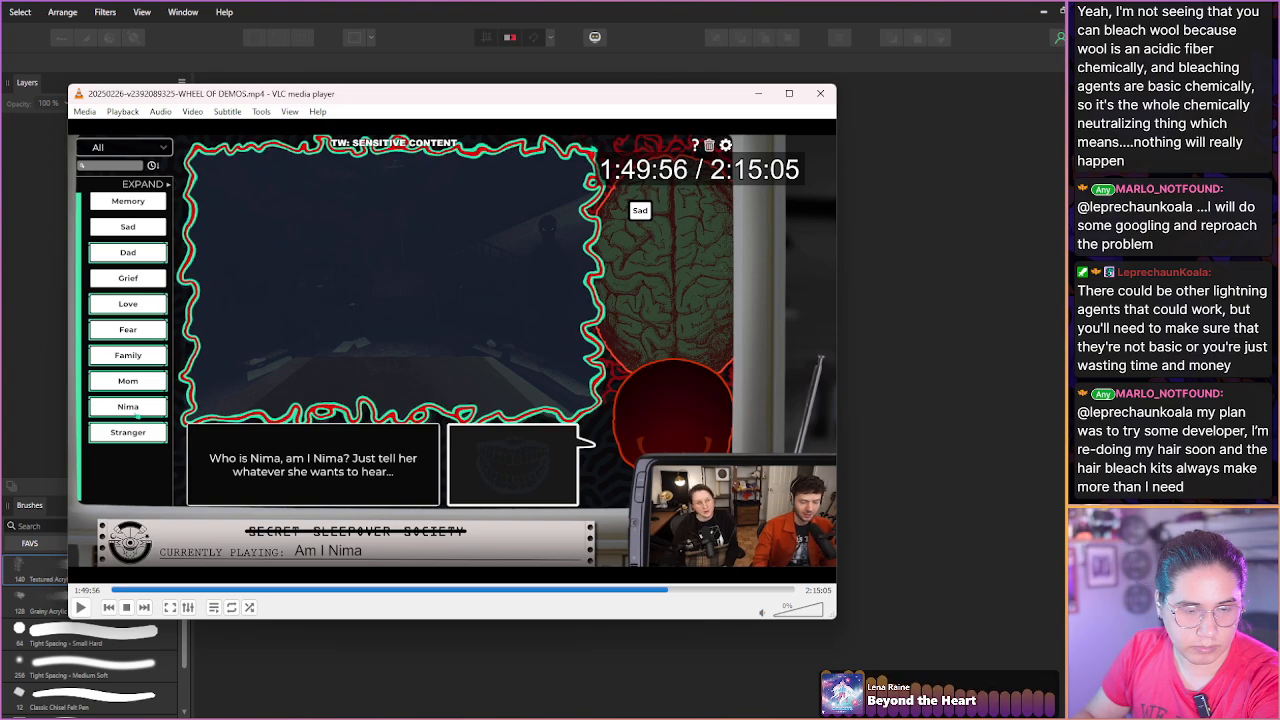
# Skim Nima's dialogue in three-second jumps to the "She did not untie you before she left." line at 1:50:47.
pyautogui.hotkey('shift', 'Right')
pyautogui.hotkey('shift', 'Right')
pyautogui.hotkey('shift', 'Right')
pyautogui.hotkey('shift', 'Right')
pyautogui.hotkey('shift', 'Right')
pyautogui.hotkey('shift', 'Right')
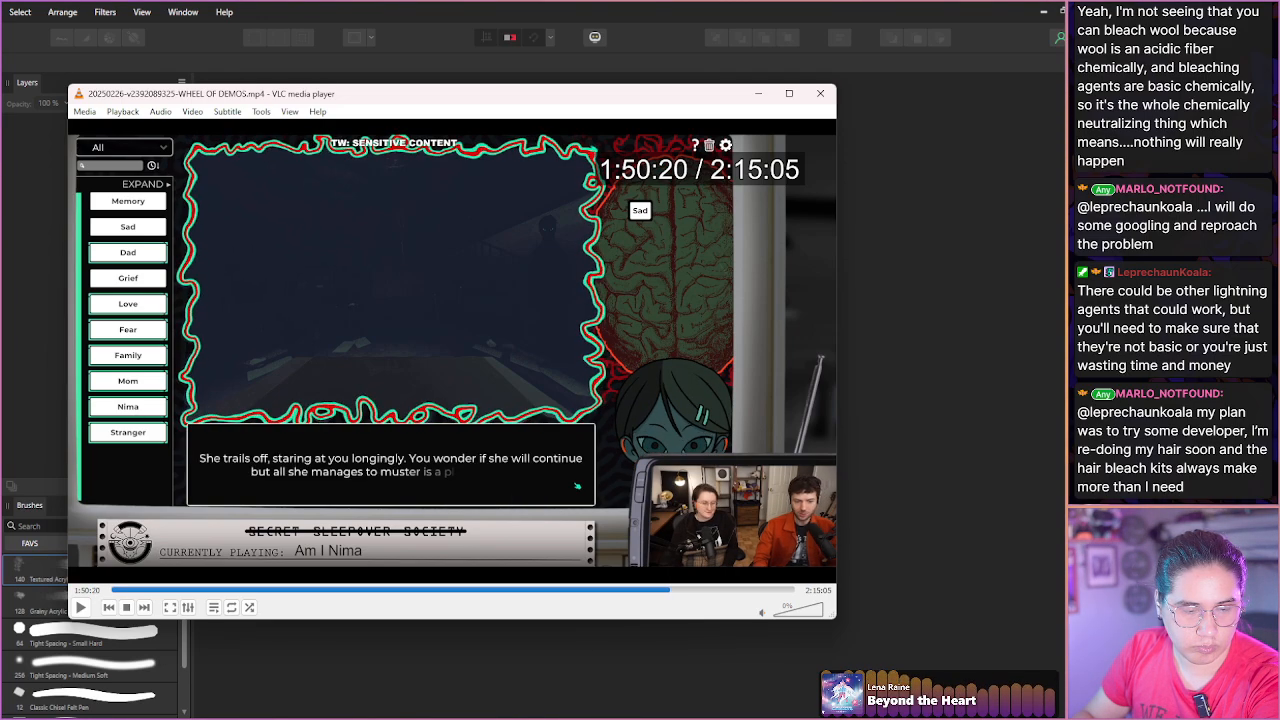
pyautogui.hotkey('shift', 'Right')
pyautogui.hotkey('shift', 'Right')
pyautogui.hotkey('shift', 'Right')
pyautogui.hotkey('shift', 'Right')
pyautogui.hotkey('shift', 'Right')
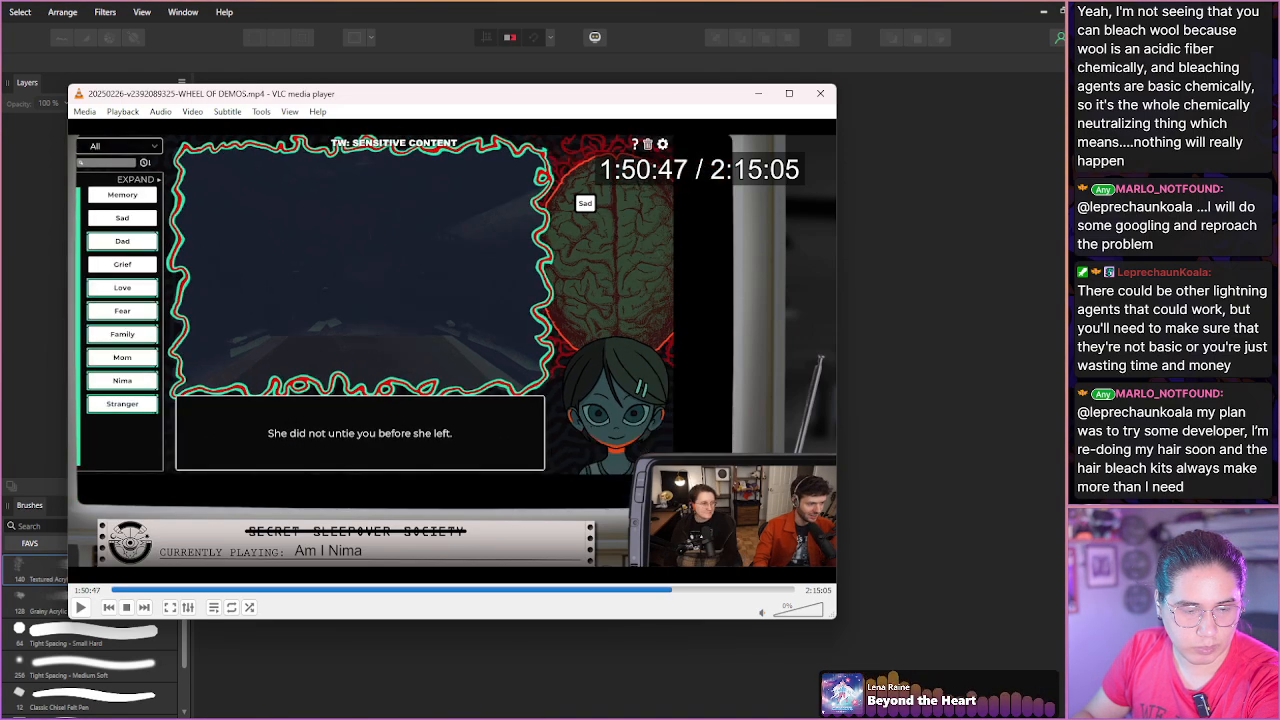
# Advance to Mom's bowl-of-slop scene at 1:51:11 and save a snapshot of it.
pyautogui.hotkey('shift', 'Right')
pyautogui.hotkey('shift', 'Right')
pyautogui.hotkey('shift', 'Right')
pyautogui.hotkey('shift', 'Right')
pyautogui.hotkey('shift', 'Right')
pyautogui.hotkey('shift', 'Right')
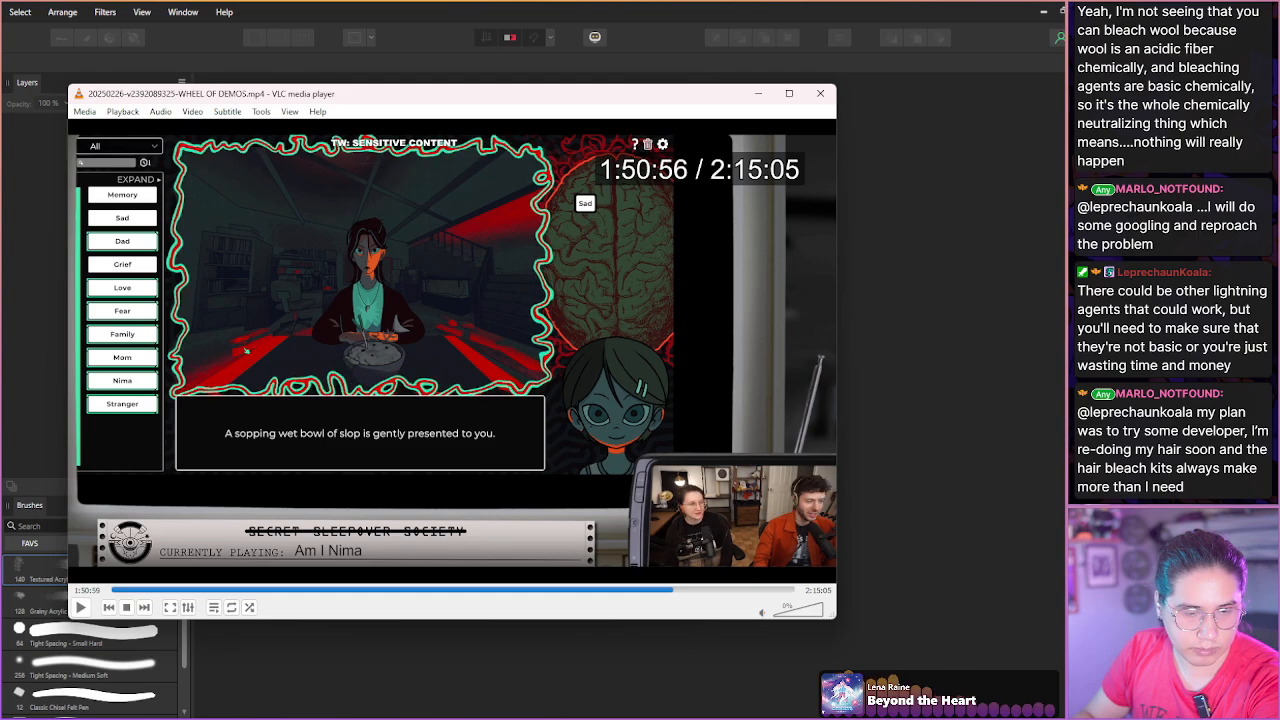
pyautogui.hotkey('shift', 'Right')
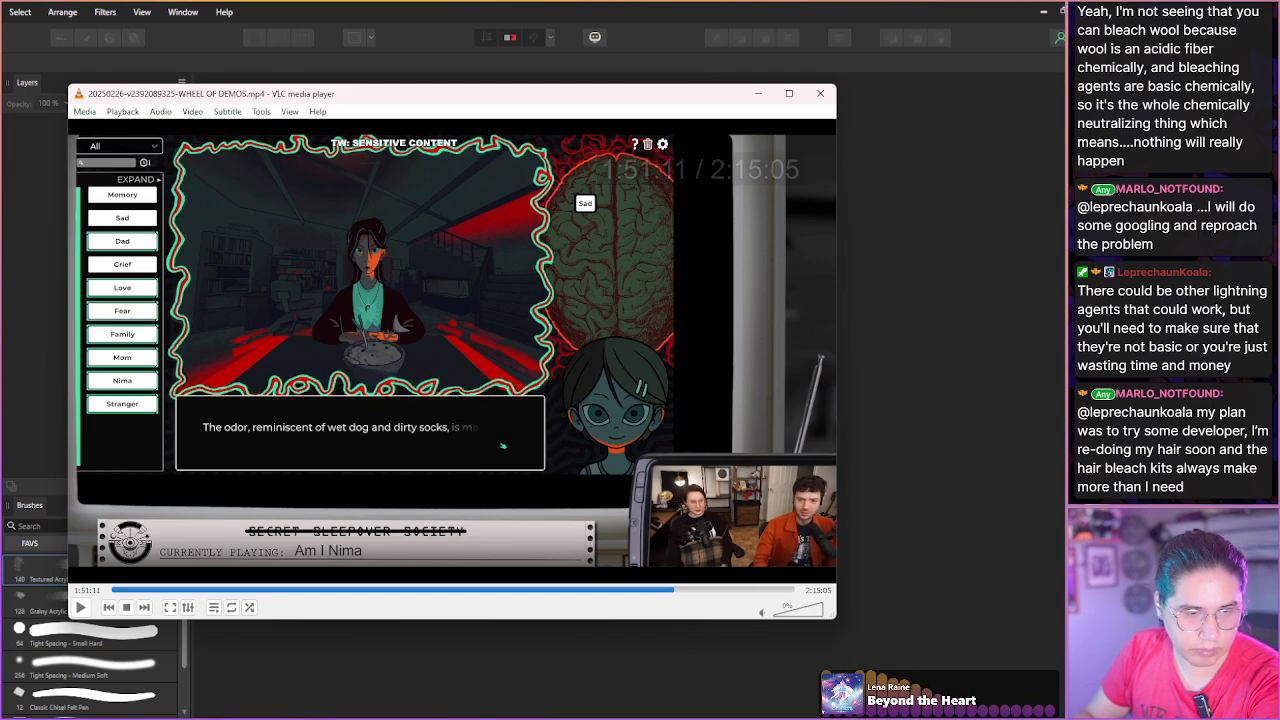
pyautogui.hotkey('shift', 's')
# Advance in three-second jumps to the line about Mom untying your hands at 1:51:35.
pyautogui.hotkey('shift', 'Right')
pyautogui.hotkey('shift', 'Right')
pyautogui.hotkey('shift', 'Right')
pyautogui.hotkey('shift', 'Right')
pyautogui.hotkey('shift', 'Right')
pyautogui.hotkey('shift', 'Right')
pyautogui.hotkey('shift', 'Right')
pyautogui.hotkey('shift', 'Right')
pyautogui.hotkey('shift', 'Right')
pyautogui.hotkey('shift', 'Right')
pyautogui.hotkey('shift', 'Right')
pyautogui.hotkey('shift', 'Right')
pyautogui.hotkey('shift', 'Right')
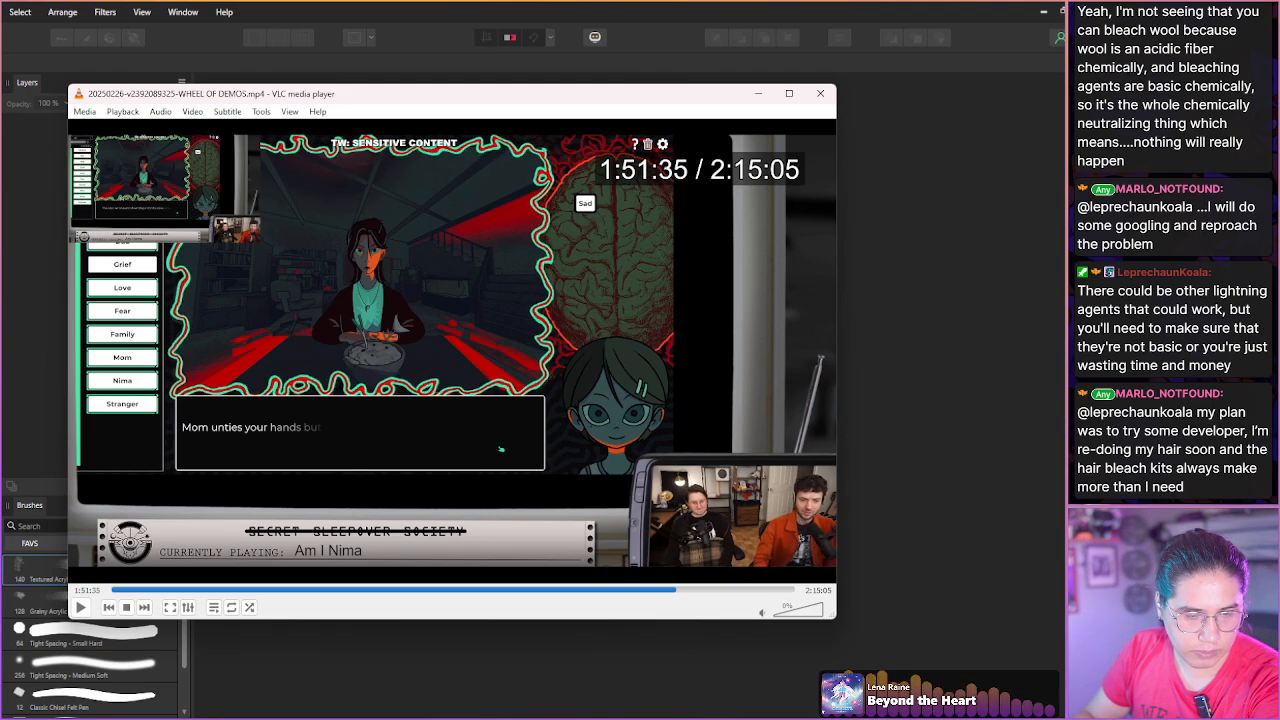
# Skim the dinner conversation in three-second jumps to the "Can you untie me?" line at 1:52:08.
pyautogui.hotkey('shift', 'Right')
pyautogui.hotkey('shift', 'Right')
pyautogui.hotkey('shift', 'Right')
pyautogui.hotkey('shift', 'Right')
pyautogui.hotkey('shift', 'Right')
pyautogui.hotkey('shift', 'Right')
pyautogui.hotkey('shift', 'Right')
pyautogui.hotkey('shift', 'Right')
pyautogui.hotkey('shift', 'Right')
pyautogui.hotkey('shift', 'Right')
pyautogui.hotkey('shift', 'Right')
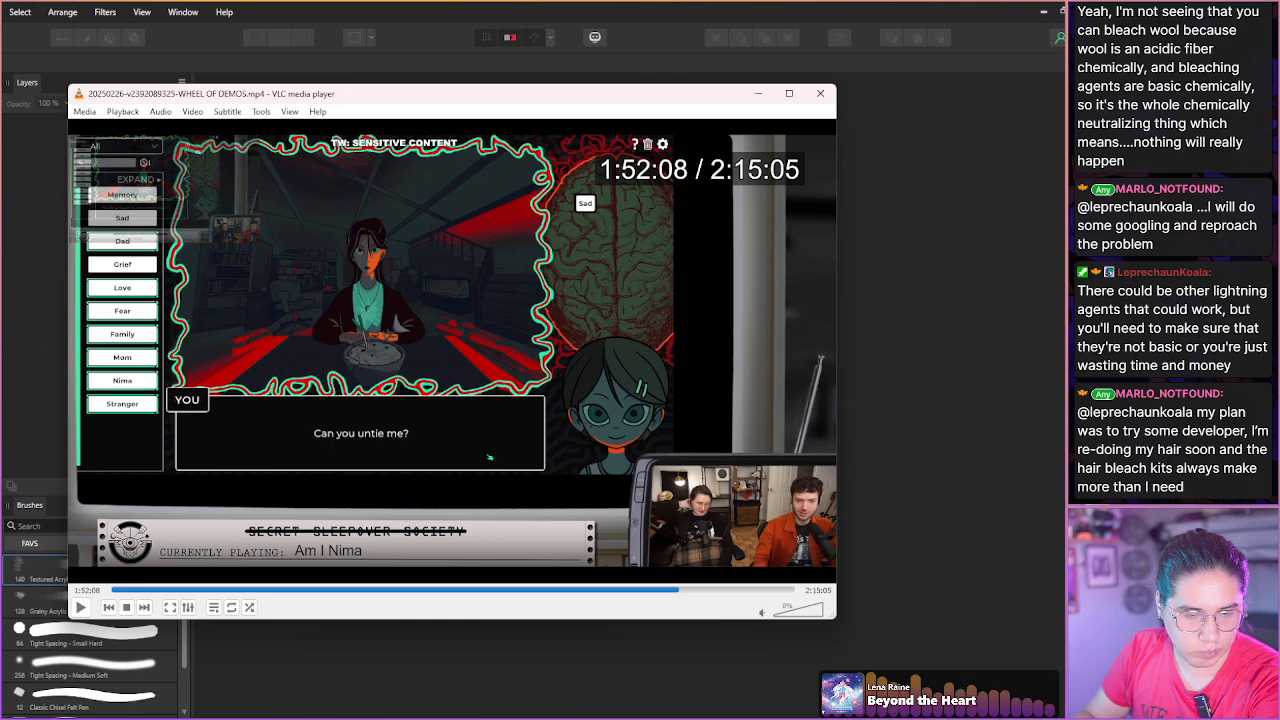
# Advance in three-second jumps to Mom's speech about bringing items at 1:52:38.
pyautogui.hotkey('shift', 'Right')
pyautogui.hotkey('shift', 'Right')
pyautogui.hotkey('shift', 'Right')
pyautogui.hotkey('shift', 'Right')
pyautogui.hotkey('shift', 'Right')
pyautogui.hotkey('shift', 'Right')
pyautogui.hotkey('shift', 'Right')
pyautogui.hotkey('shift', 'Right')
pyautogui.hotkey('shift', 'Right')
pyautogui.hotkey('shift', 'Right')
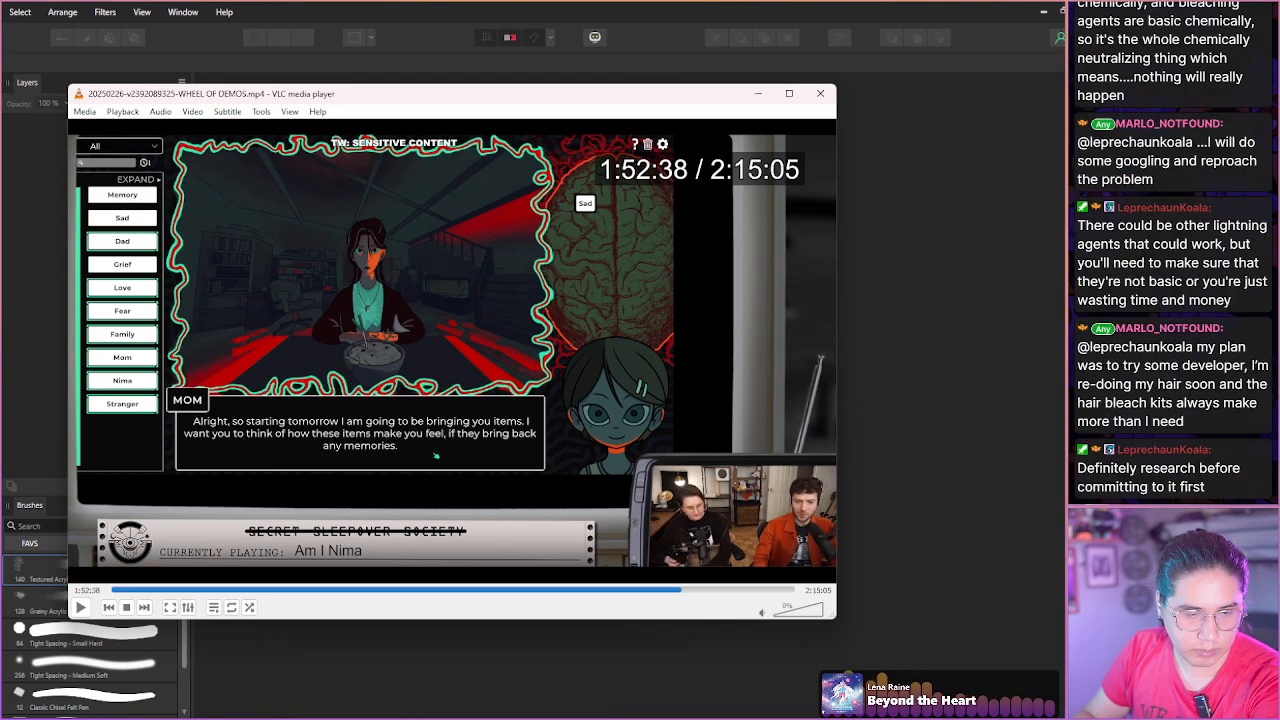
# Skim past Mom's speech about the items to her Congee question at 1:53:14.
pyautogui.hotkey('shift', 'Right')
pyautogui.hotkey('shift', 'Right')
pyautogui.hotkey('shift', 'Right')
pyautogui.hotkey('shift', 'Right')
pyautogui.hotkey('shift', 'Right')
pyautogui.hotkey('shift', 'Right')
pyautogui.hotkey('shift', 'Right')
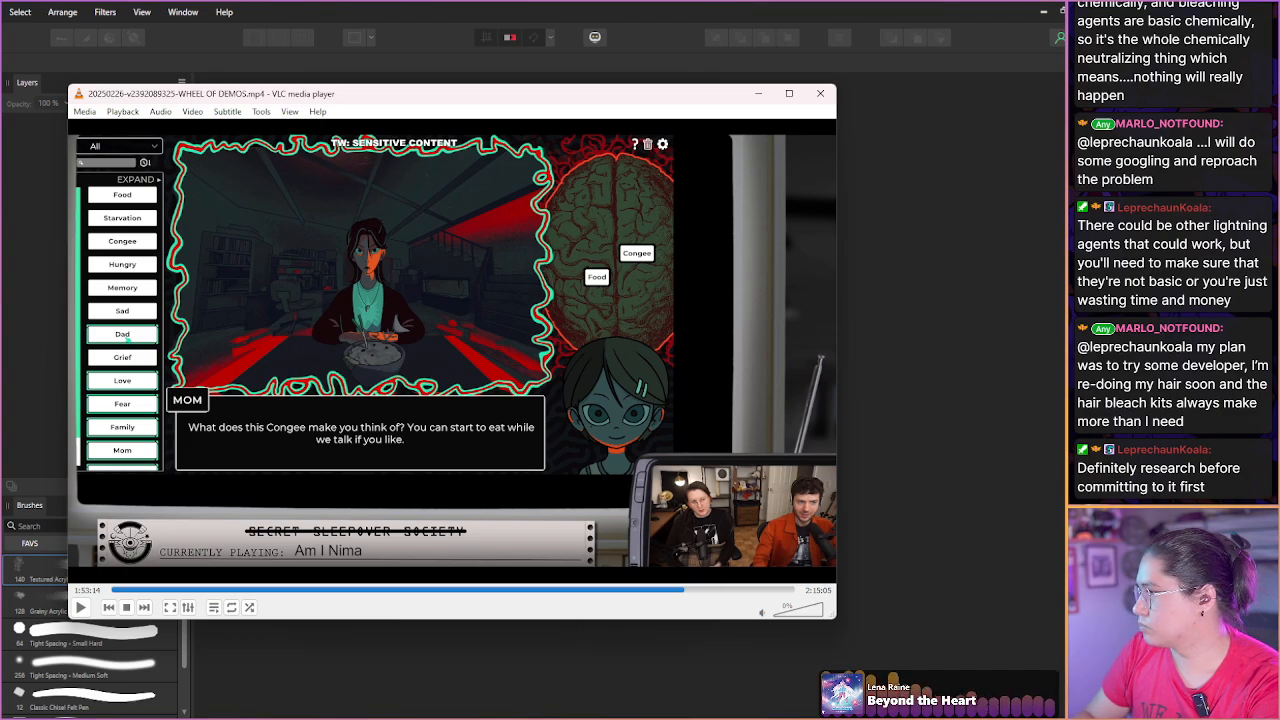
# Step through the Congee question in three-second jumps to the scrolled word list at 1:53:20.
pyautogui.hotkey('shift', 'Right')
pyautogui.hotkey('shift', 'Right')
pyautogui.hotkey('shift', 'Right')
pyautogui.hotkey('shift', 'Right')
pyautogui.hotkey('shift', 'Right')
pyautogui.hotkey('shift', 'Right')
pyautogui.hotkey('shift', 'Right')
pyautogui.hotkey('shift', 'Right')
pyautogui.hotkey('shift', 'Right')
pyautogui.hotkey('shift', 'Right')
pyautogui.hotkey('shift', 'Right')
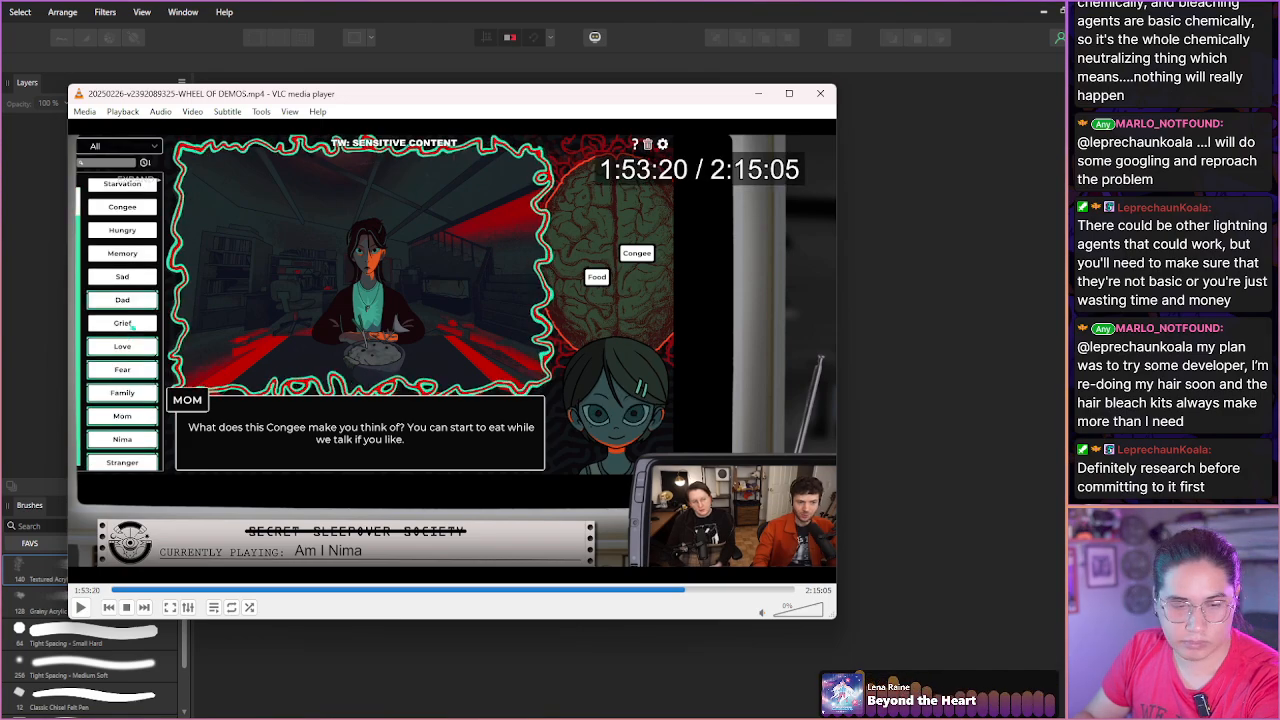
# Advance in three-second jumps to Mom's "Try connecting ideas in your mind" prompt at 1:53:56.
pyautogui.hotkey('shift', 'Right')
pyautogui.hotkey('shift', 'Right')
pyautogui.hotkey('shift', 'Right')
pyautogui.hotkey('shift', 'Right')
pyautogui.hotkey('shift', 'Right')
pyautogui.hotkey('shift', 'Right')
pyautogui.hotkey('shift', 'Right')
pyautogui.hotkey('shift', 'Right')
pyautogui.hotkey('shift', 'Right')
pyautogui.hotkey('shift', 'Right')
pyautogui.hotkey('shift', 'Right')
pyautogui.hotkey('shift', 'Right')
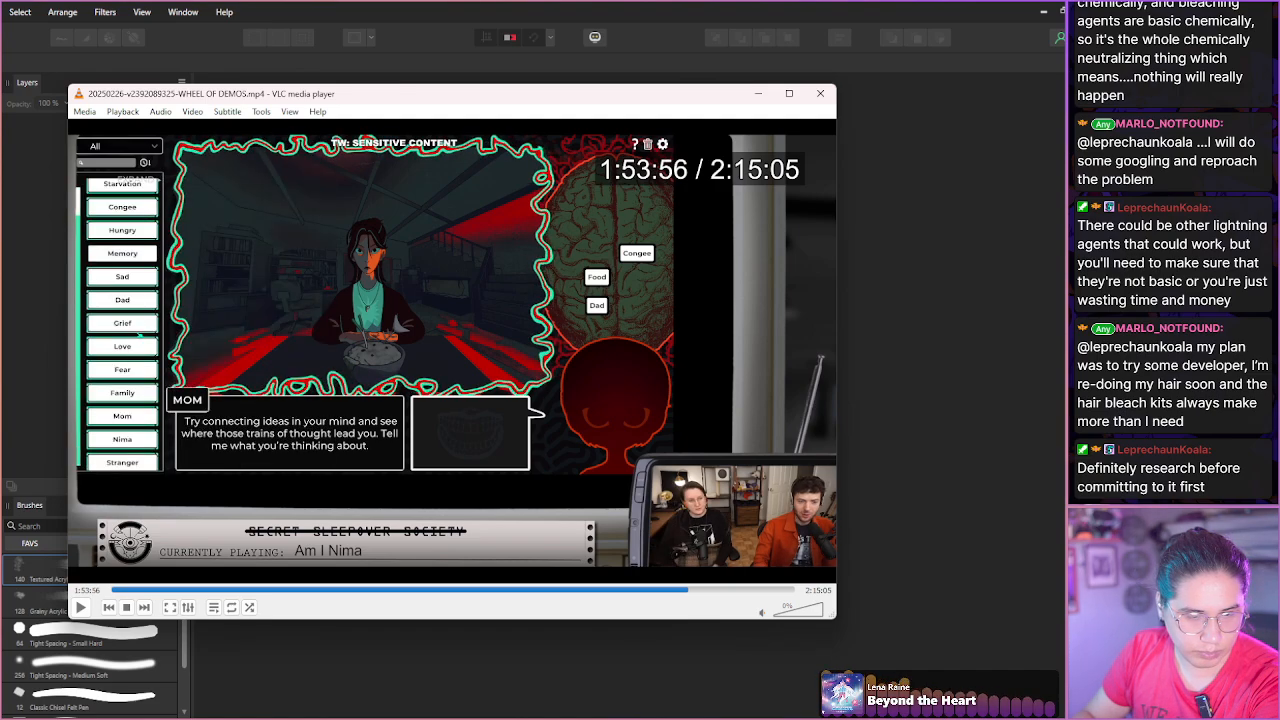
# Skim the rest of the Congee conversation in ten-second jumps to Mom's "You really were" line at 1:55:53.
pyautogui.hotkey('alt', 'Right')
pyautogui.hotkey('alt', 'Right')
pyautogui.hotkey('alt', 'Right')
pyautogui.hotkey('alt', 'Right')
pyautogui.hotkey('alt', 'Right')
pyautogui.hotkey('alt', 'Right')
pyautogui.hotkey('alt', 'Right')
pyautogui.hotkey('alt', 'Right')
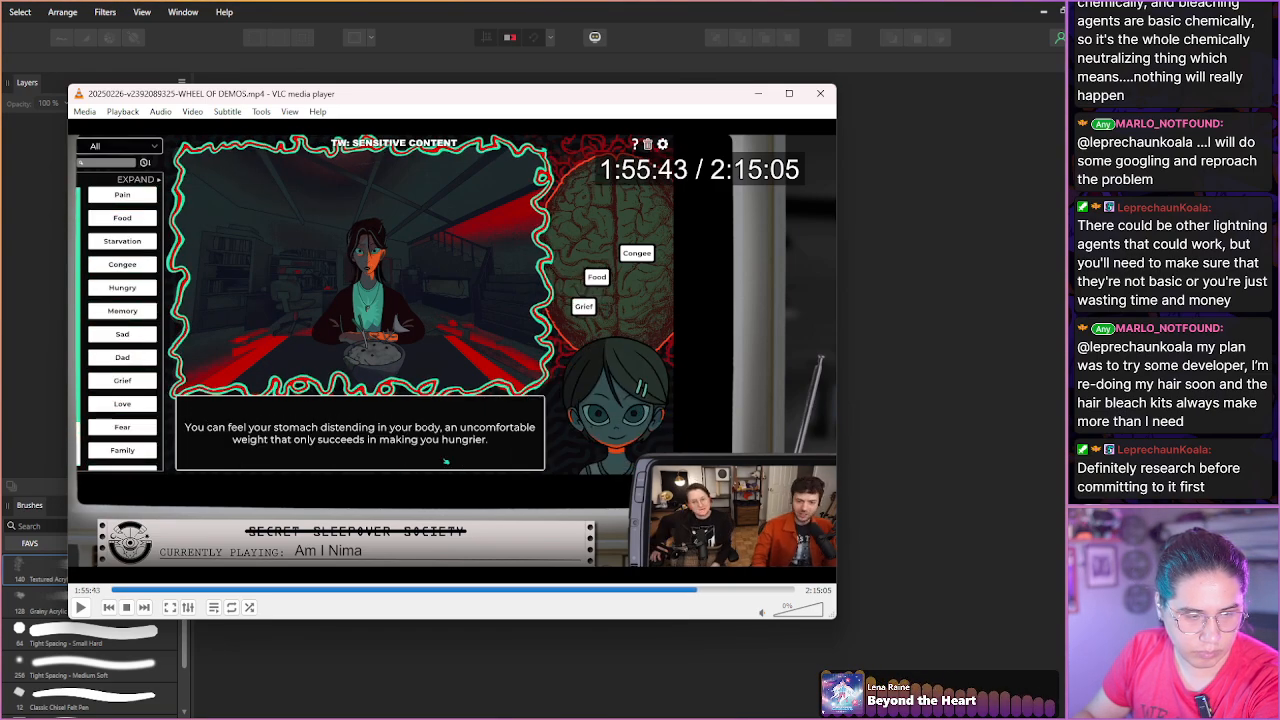
pyautogui.hotkey('alt', 'Right')
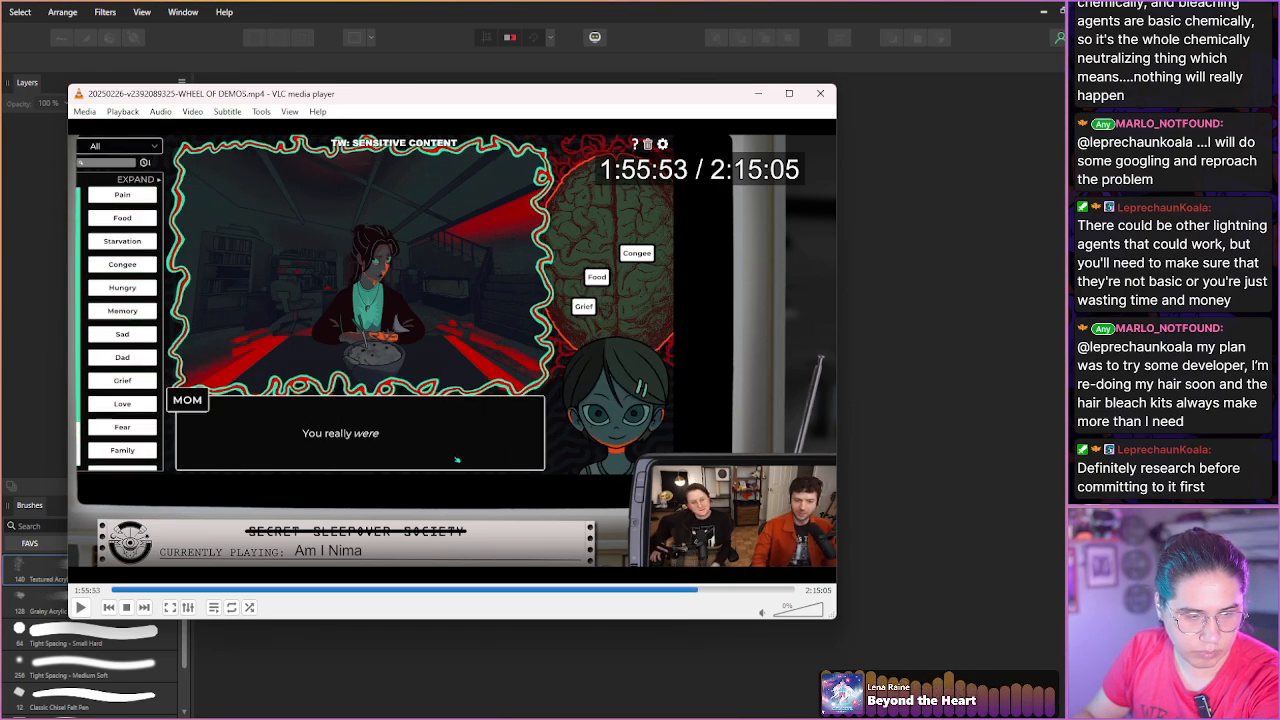
# Save a snapshot of Mom's "You really were" frame at 1:55:53 and advance to the "Can I have more?" line at 1:56:05.
pyautogui.hotkey('shift', 's')
pyautogui.hotkey('shift', 'Right')
pyautogui.hotkey('shift', 'Right')
pyautogui.hotkey('shift', 'Right')
pyautogui.hotkey('shift', 'Right')
pyautogui.hotkey('shift', 'Right')
pyautogui.hotkey('shift', 'Right')
pyautogui.hotkey('shift', 'Right')
pyautogui.hotkey('shift', 'Right')
pyautogui.hotkey('shift', 'Right')
pyautogui.hotkey('shift', 'Right')
pyautogui.hotkey('shift', 'Right')
pyautogui.hotkey('shift', 'Right')
pyautogui.hotkey('shift', 'Right')
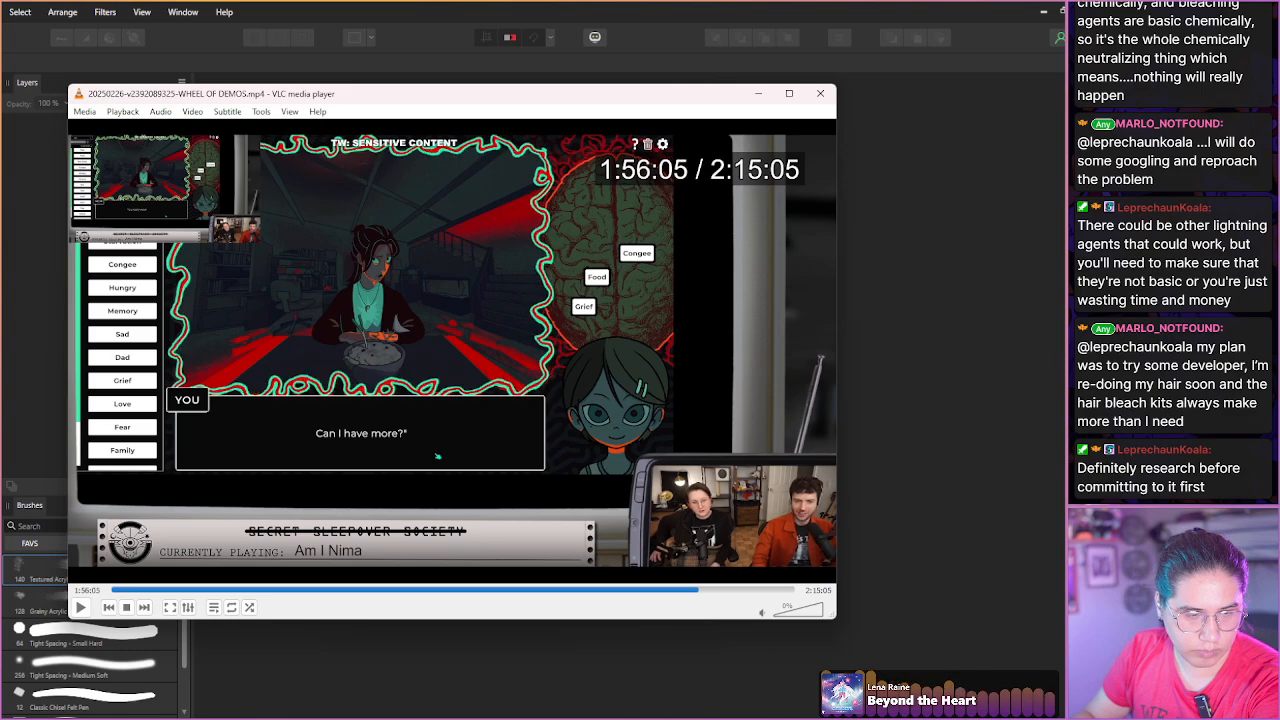
# Step in three-second jumps to Mom's question about remembering the accident at 1:56:41.
pyautogui.hotkey('shift', 'Right')
pyautogui.hotkey('shift', 'Right')
pyautogui.hotkey('shift', 'Right')
pyautogui.hotkey('shift', 'Right')
pyautogui.hotkey('shift', 'Right')
pyautogui.hotkey('shift', 'Right')
pyautogui.hotkey('shift', 'Right')
pyautogui.hotkey('shift', 'Right')
pyautogui.hotkey('shift', 'Right')
pyautogui.hotkey('shift', 'Right')
pyautogui.hotkey('shift', 'Right')
pyautogui.hotkey('shift', 'Right')
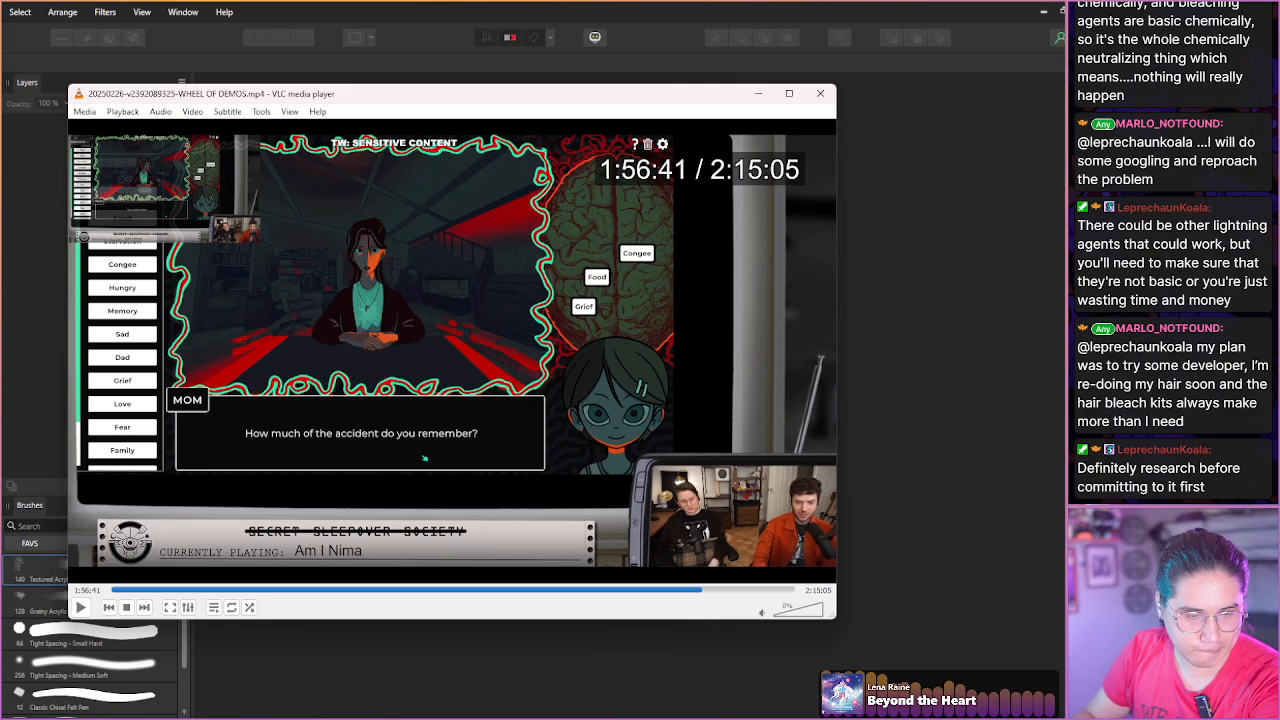
# Advance in three-second jumps past the accident question to Mom reaching out to console at 1:57:17.
pyautogui.hotkey('shift', 'Right')
pyautogui.hotkey('shift', 'Right')
pyautogui.hotkey('shift', 'Right')
pyautogui.hotkey('shift', 'Right')
pyautogui.hotkey('shift', 'Right')
pyautogui.hotkey('shift', 'Right')
pyautogui.hotkey('shift', 'Right')
pyautogui.hotkey('shift', 'Right')
pyautogui.hotkey('shift', 'Right')
pyautogui.hotkey('shift', 'Right')
pyautogui.hotkey('shift', 'Right')
pyautogui.hotkey('shift', 'Right')
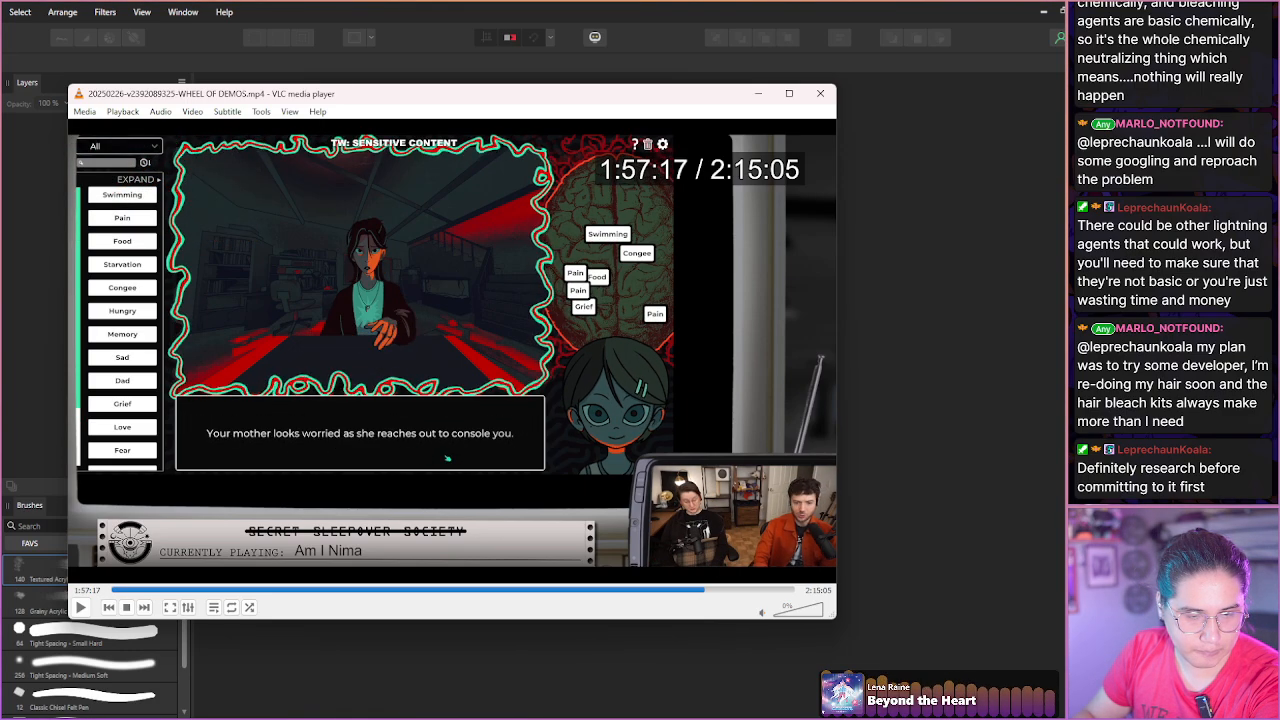
# Step through the consoling scene in three-second jumps to Mom's "What do you want to know?" prompt at 1:57:53.
pyautogui.hotkey('shift', 'Right')
pyautogui.hotkey('shift', 'Right')
pyautogui.hotkey('shift', 'Right')
pyautogui.hotkey('shift', 'Right')
pyautogui.hotkey('shift', 'Right')
pyautogui.hotkey('shift', 'Right')
pyautogui.hotkey('shift', 'Right')
pyautogui.hotkey('shift', 'Right')
pyautogui.hotkey('shift', 'Right')
pyautogui.hotkey('shift', 'Right')
pyautogui.hotkey('shift', 'Right')
pyautogui.hotkey('shift', 'Right')
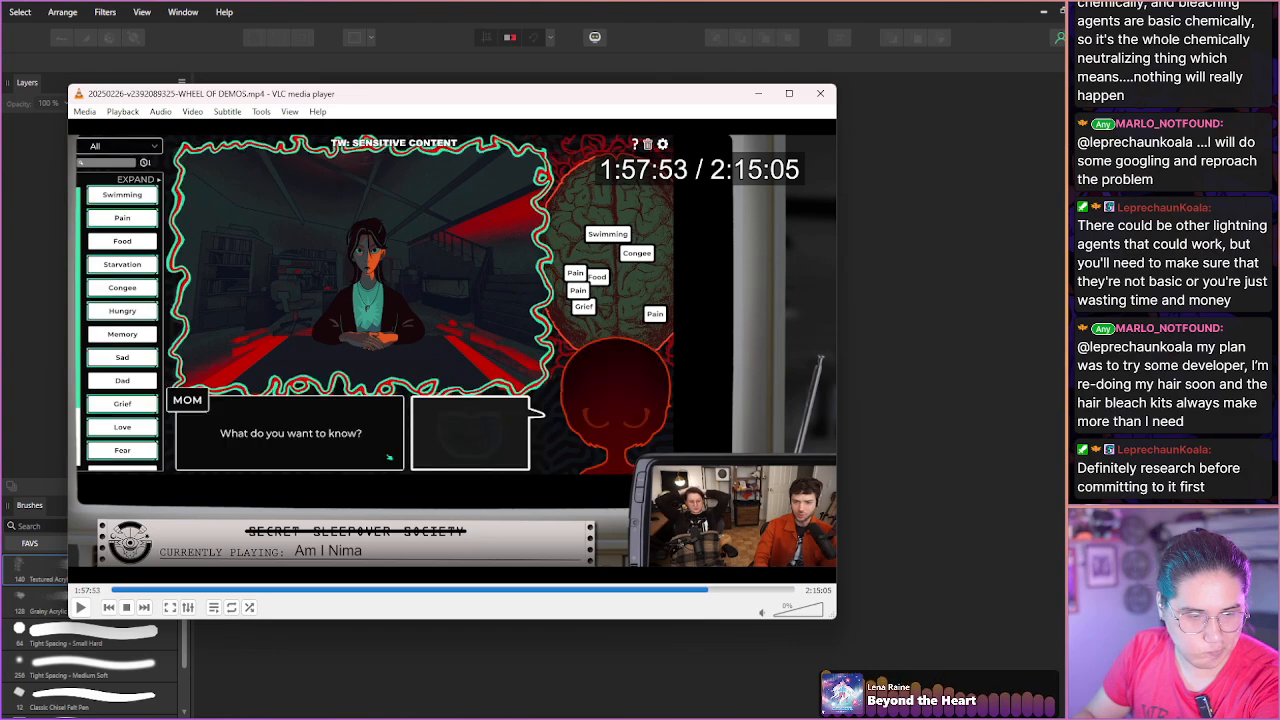
# Skim past Mom's explanation of the swimming accident to her "Anything else you want to ask me about?" prompt at 1:59:02.
pyautogui.hotkey('shift', 'Right')
pyautogui.hotkey('shift', 'Right')
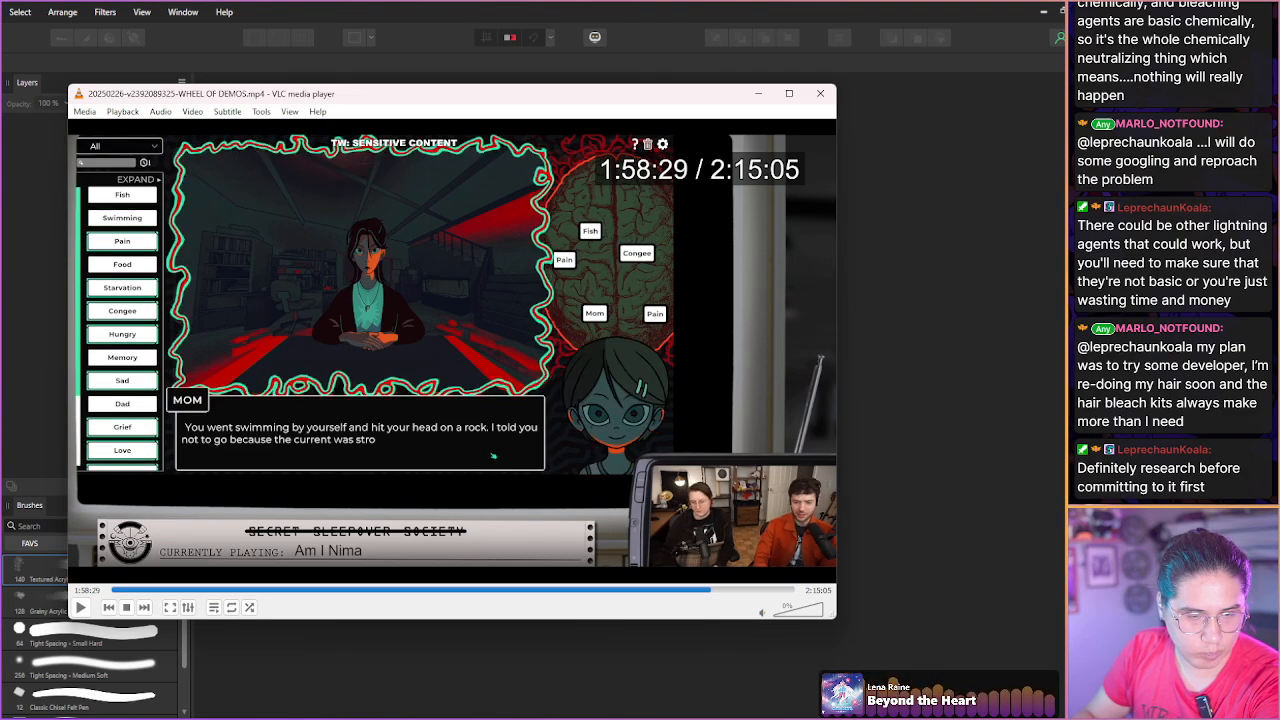
pyautogui.hotkey('shift', 'Right')
pyautogui.hotkey('shift', 'Right')
pyautogui.hotkey('shift', 'Right')
pyautogui.hotkey('shift', 'Right')
pyautogui.hotkey('shift', 'Right')
pyautogui.hotkey('shift', 'Right')
pyautogui.hotkey('shift', 'Right')
pyautogui.hotkey('shift', 'Right')
pyautogui.hotkey('shift', 'Right')
pyautogui.hotkey('shift', 'Right')
pyautogui.hotkey('shift', 'Right')
pyautogui.hotkey('shift', 'Right')
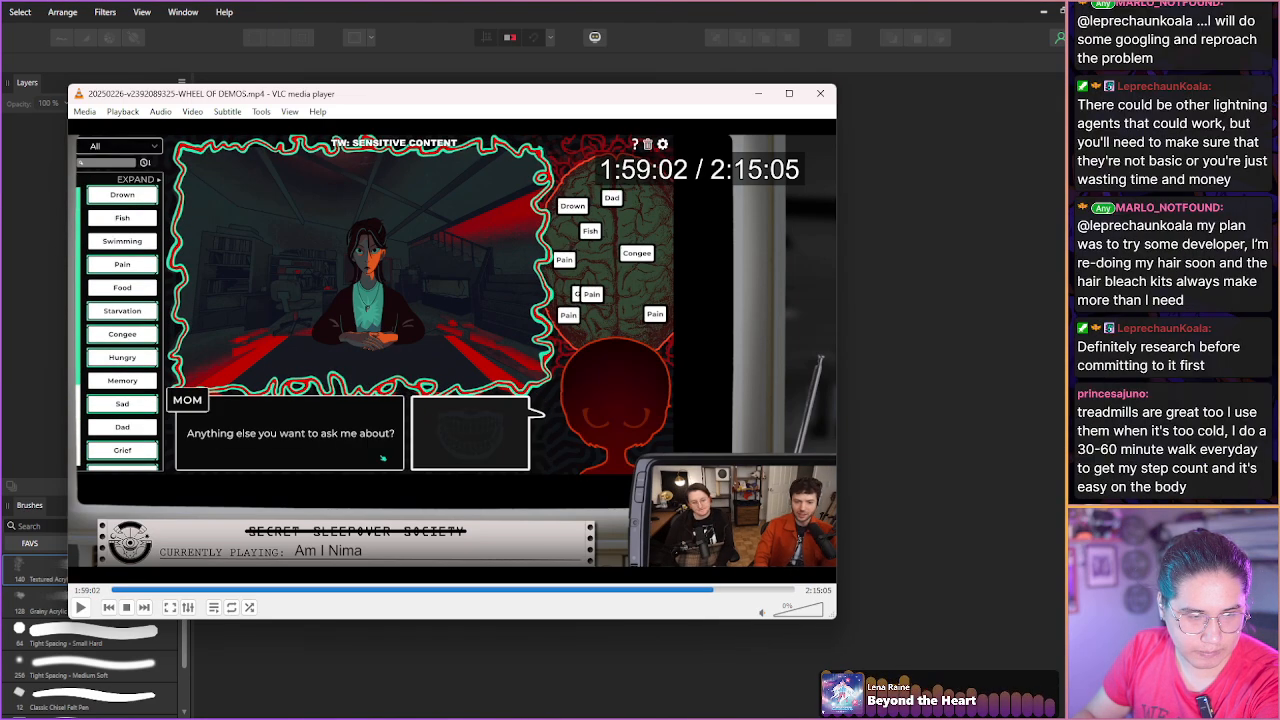
# Skim ahead to the "I just have one more question." line at 2:00:02.
pyautogui.hotkey('shift', 'Right')
pyautogui.hotkey('shift', 'Right')
pyautogui.hotkey('shift', 'Right')
pyautogui.hotkey('shift', 'Right')
pyautogui.hotkey('shift', 'Right')
pyautogui.hotkey('shift', 'Right')
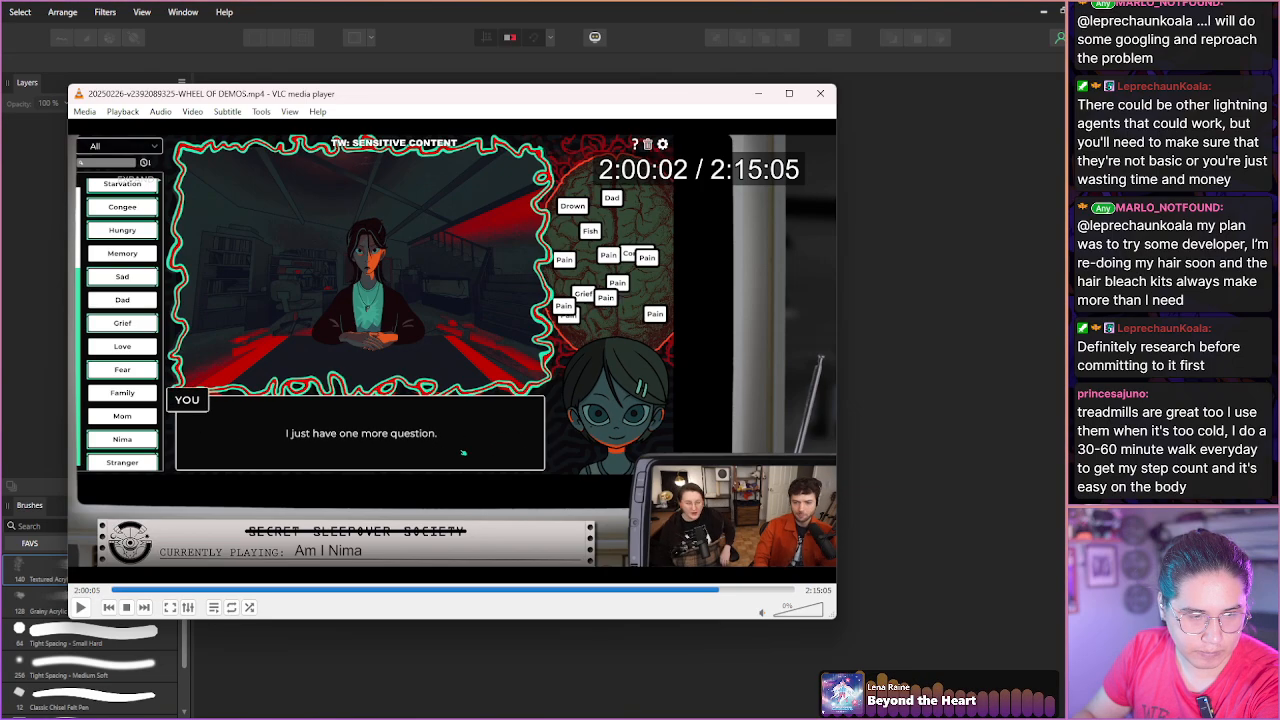
# Advance in three-second jumps to Mom's "Okay, what do you want to ask?" prompt at 2:00:38.
pyautogui.hotkey('shift', 'Right')
pyautogui.hotkey('shift', 'Right')
pyautogui.hotkey('shift', 'Right')
pyautogui.hotkey('shift', 'Right')
pyautogui.hotkey('shift', 'Right')
pyautogui.hotkey('shift', 'Right')
pyautogui.hotkey('shift', 'Right')
pyautogui.hotkey('shift', 'Right')
pyautogui.hotkey('shift', 'Right')
pyautogui.hotkey('shift', 'Right')
pyautogui.hotkey('shift', 'Right')
pyautogui.hotkey('shift', 'Right')
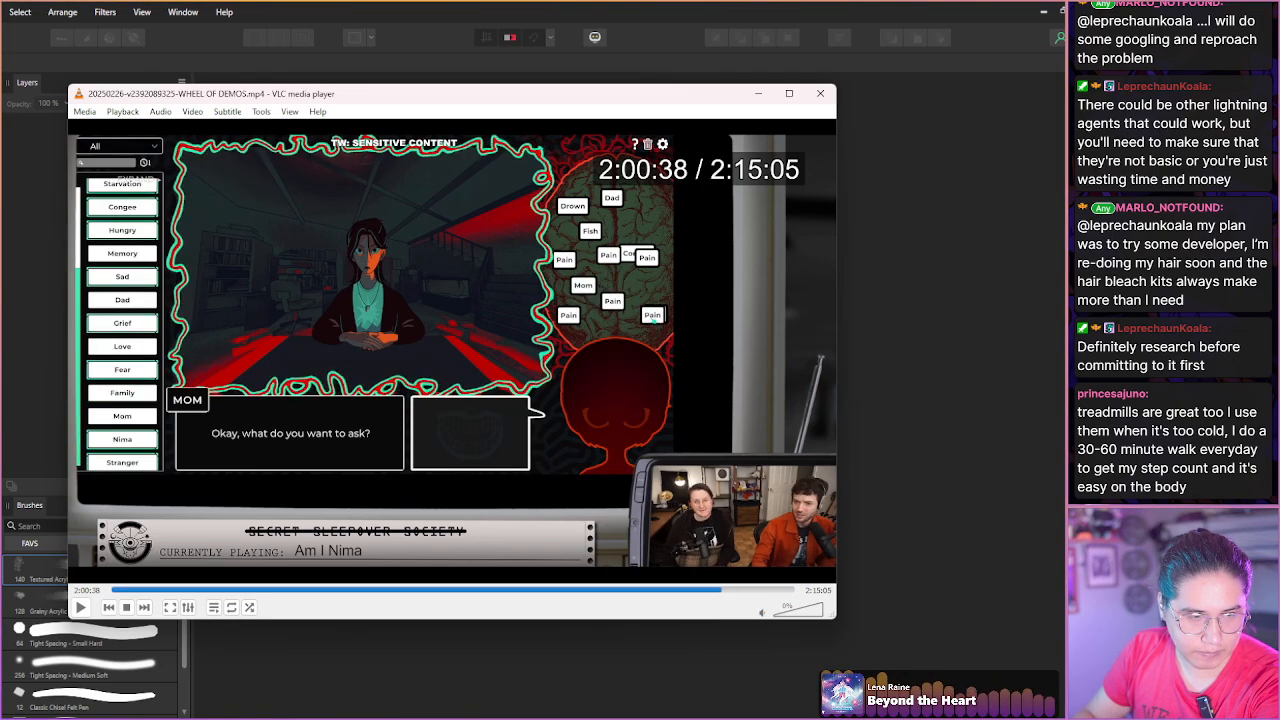
# Step through the word-combining section in three-second jumps to the Disgust word placement at 2:01:08.
pyautogui.hotkey('shift', 'Right')
pyautogui.hotkey('shift', 'Right')
pyautogui.hotkey('shift', 'Right')
pyautogui.hotkey('shift', 'Right')
pyautogui.hotkey('shift', 'Right')
pyautogui.hotkey('shift', 'Right')
pyautogui.hotkey('shift', 'Right')
pyautogui.hotkey('shift', 'Right')
pyautogui.hotkey('shift', 'Right')
pyautogui.hotkey('shift', 'Right')
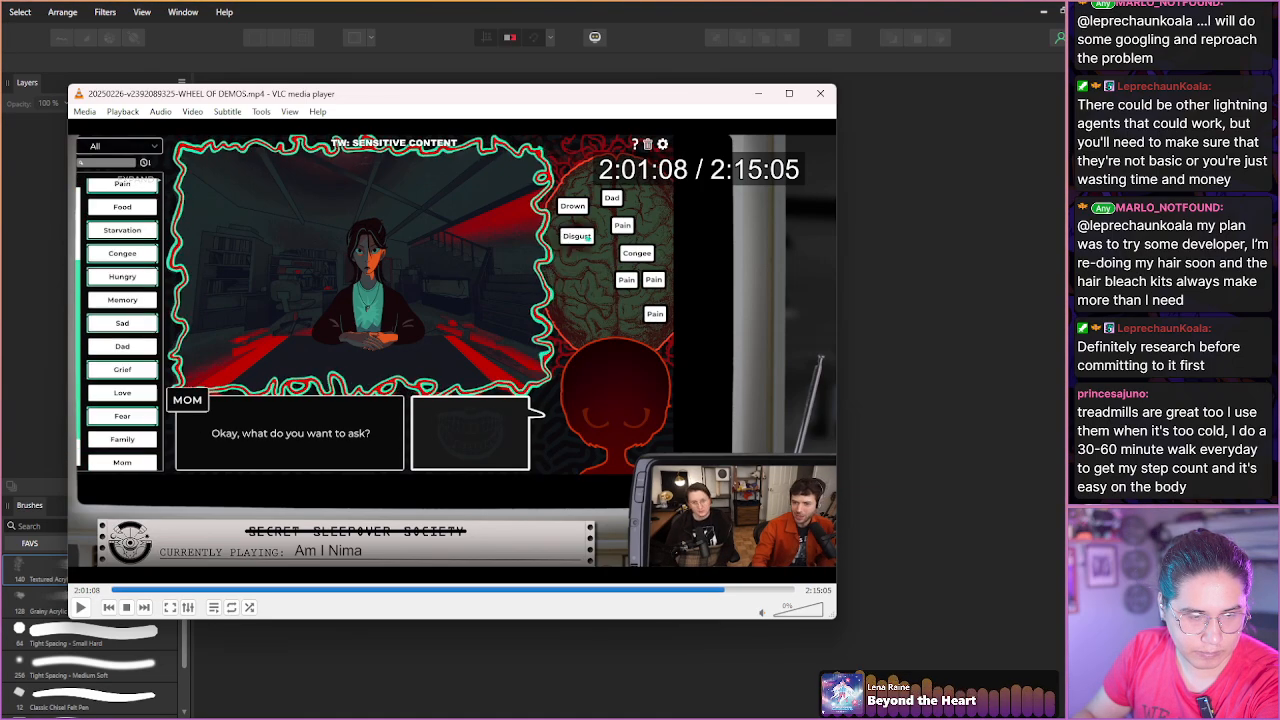
# Continue through the word-combining section in three-second jumps to the hosts laughing beside the Blood word at 2:01:41.
pyautogui.hotkey('shift', 'Right')
pyautogui.hotkey('shift', 'Right')
pyautogui.hotkey('shift', 'Right')
pyautogui.hotkey('shift', 'Right')
pyautogui.hotkey('shift', 'Right')
pyautogui.hotkey('shift', 'Right')
pyautogui.hotkey('shift', 'Right')
pyautogui.hotkey('shift', 'Right')
pyautogui.hotkey('shift', 'Right')
pyautogui.hotkey('shift', 'Right')
pyautogui.hotkey('shift', 'Right')
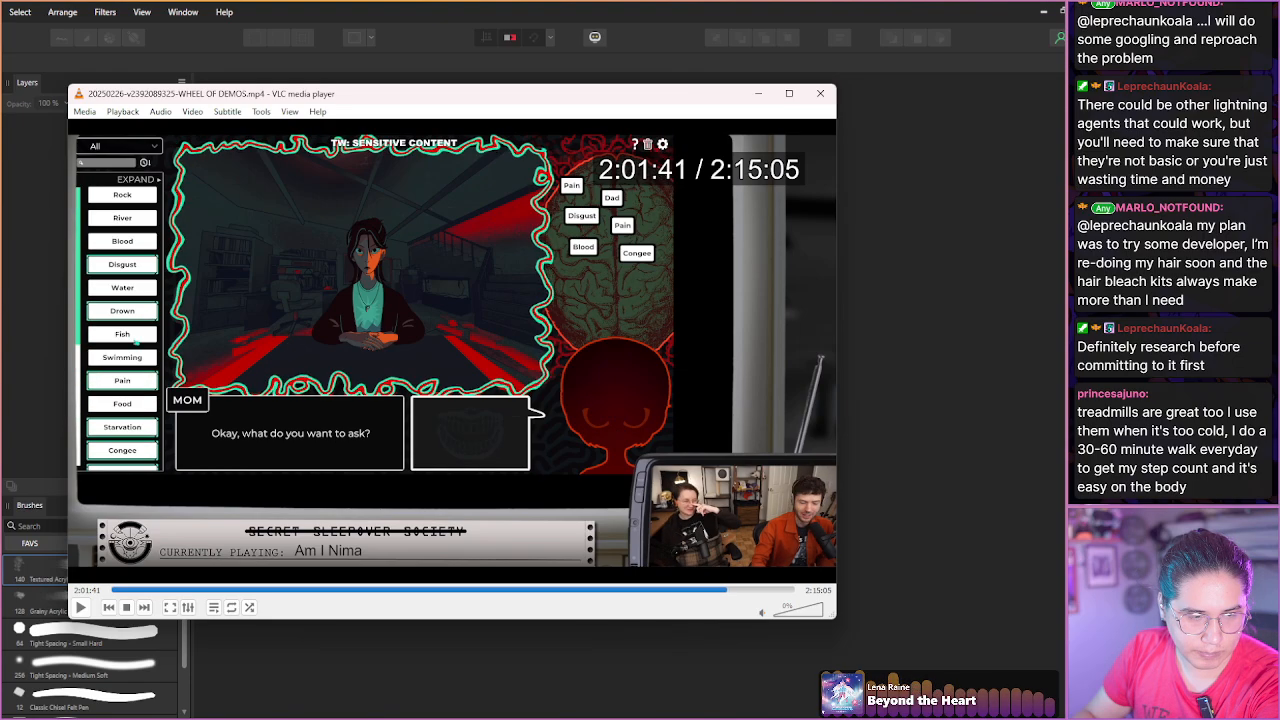
# Advance in three-second jumps past the final question prompt to Mom's hand-on-forehead reaction at 2:02:17.
pyautogui.hotkey('shift', 'Right')
pyautogui.hotkey('shift', 'Right')
pyautogui.hotkey('shift', 'Right')
pyautogui.hotkey('shift', 'Right')
pyautogui.hotkey('shift', 'Right')
pyautogui.hotkey('shift', 'Right')
pyautogui.hotkey('shift', 'Right')
pyautogui.hotkey('shift', 'Right')
pyautogui.hotkey('shift', 'Right')
pyautogui.hotkey('shift', 'Right')
pyautogui.hotkey('shift', 'Right')
pyautogui.hotkey('shift', 'Right')
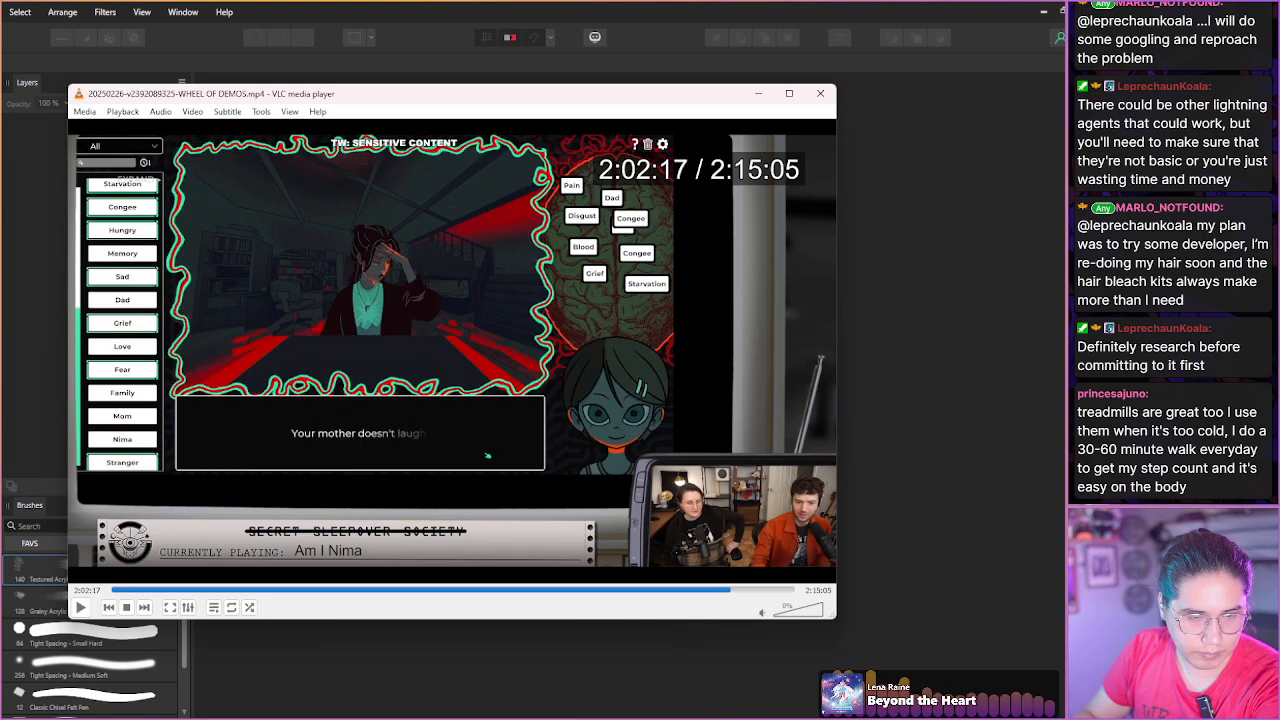
# Check the frames of Mom's hand-on-forehead reaction up to 2:02:26, go back to 2:02:19 and save a snapshot there.
pyautogui.hotkey('shift', 'Right')
pyautogui.hotkey('shift', 'Right')
pyautogui.hotkey('shift', 'Right')
pyautogui.hotkey('shift', 'Right')
pyautogui.hotkey('shift', 'Right')
pyautogui.hotkey('shift', 'Right')
pyautogui.hotkey('shift', 'Right')
pyautogui.hotkey('shift', 'Right')
pyautogui.hotkey('shift', 'Right')
pyautogui.hotkey('shift', 'Right')
pyautogui.hotkey('shift', 'Right')
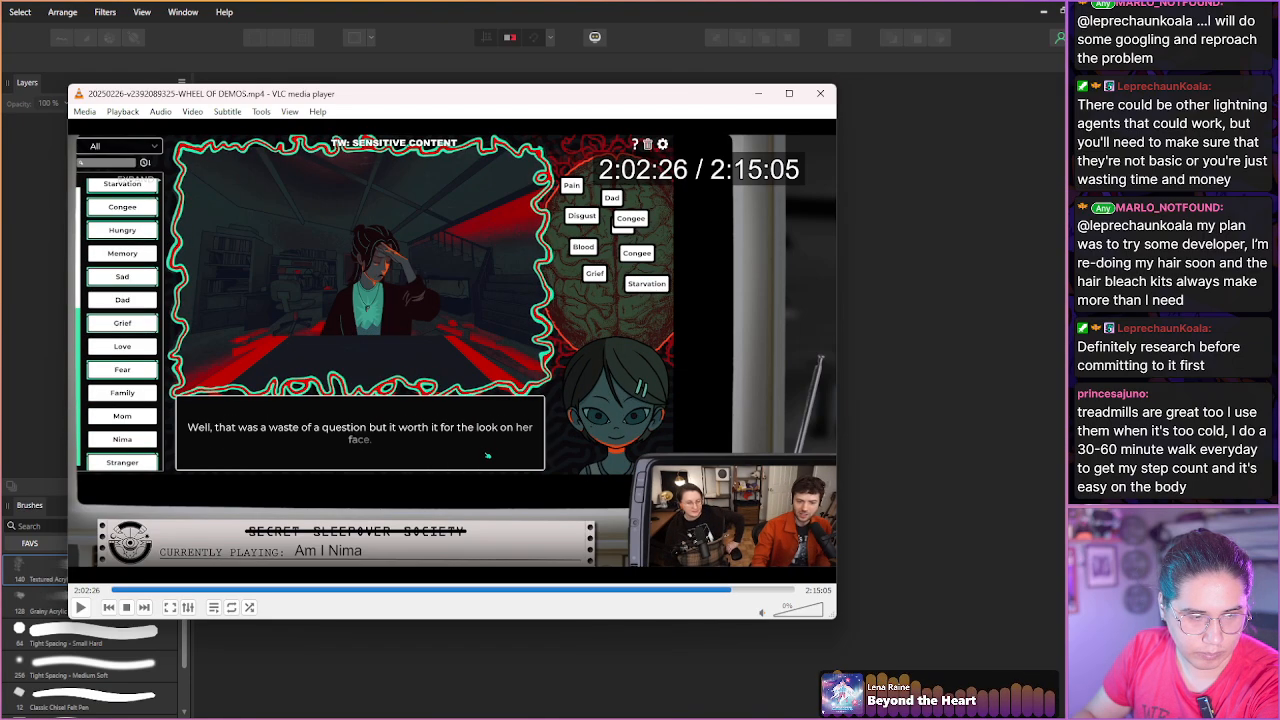
pyautogui.hotkey('shift', 'Left')
pyautogui.hotkey('shift', 'Left')
pyautogui.hotkey('shift', 'Left')
pyautogui.hotkey('shift', 'Left')
pyautogui.hotkey('shift', 'Left')
pyautogui.hotkey('shift', 'Left')
pyautogui.hotkey('shift', 'Left')
pyautogui.hotkey('shift', 'Left')
pyautogui.hotkey('shift', 'Left')
pyautogui.hotkey('shift', 'Left')
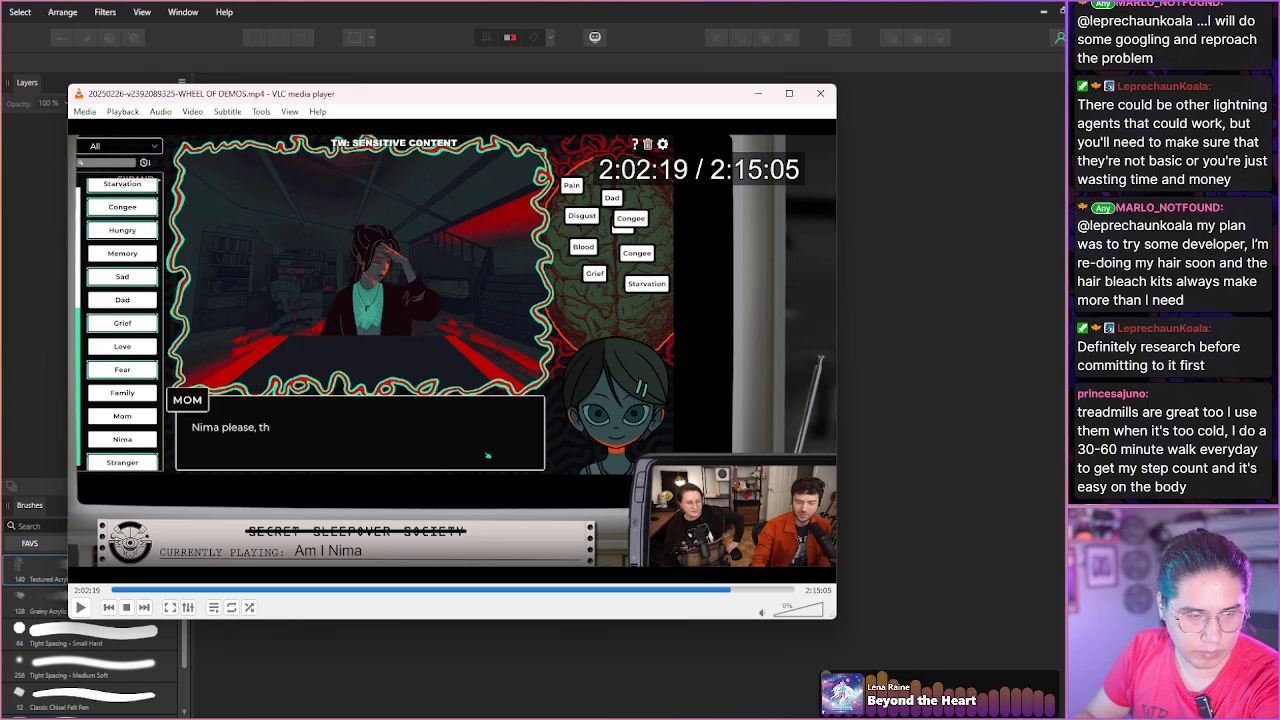
pyautogui.hotkey('shift', 's')
# Skim past the end of the conversation with Mom to the black-screen "This is... my room." line at 2:03:27.
pyautogui.hotkey('shift', 'Right')
pyautogui.hotkey('shift', 'Right')
pyautogui.hotkey('shift', 'Right')
pyautogui.hotkey('shift', 'Right')
pyautogui.hotkey('shift', 'Right')
pyautogui.hotkey('shift', 'Right')
pyautogui.hotkey('shift', 'Right')
pyautogui.hotkey('shift', 'Right')
pyautogui.hotkey('shift', 'Right')
pyautogui.hotkey('shift', 'Right')
pyautogui.hotkey('shift', 'Right')
pyautogui.hotkey('shift', 'Right')
pyautogui.hotkey('shift', 'Right')
pyautogui.hotkey('shift', 'Right')
pyautogui.hotkey('shift', 'Right')
pyautogui.hotkey('shift', 'Right')
pyautogui.hotkey('shift', 'Right')
pyautogui.hotkey('shift', 'Right')
pyautogui.hotkey('shift', 'Right')
pyautogui.hotkey('shift', 'Right')
pyautogui.hotkey('shift', 'Right')
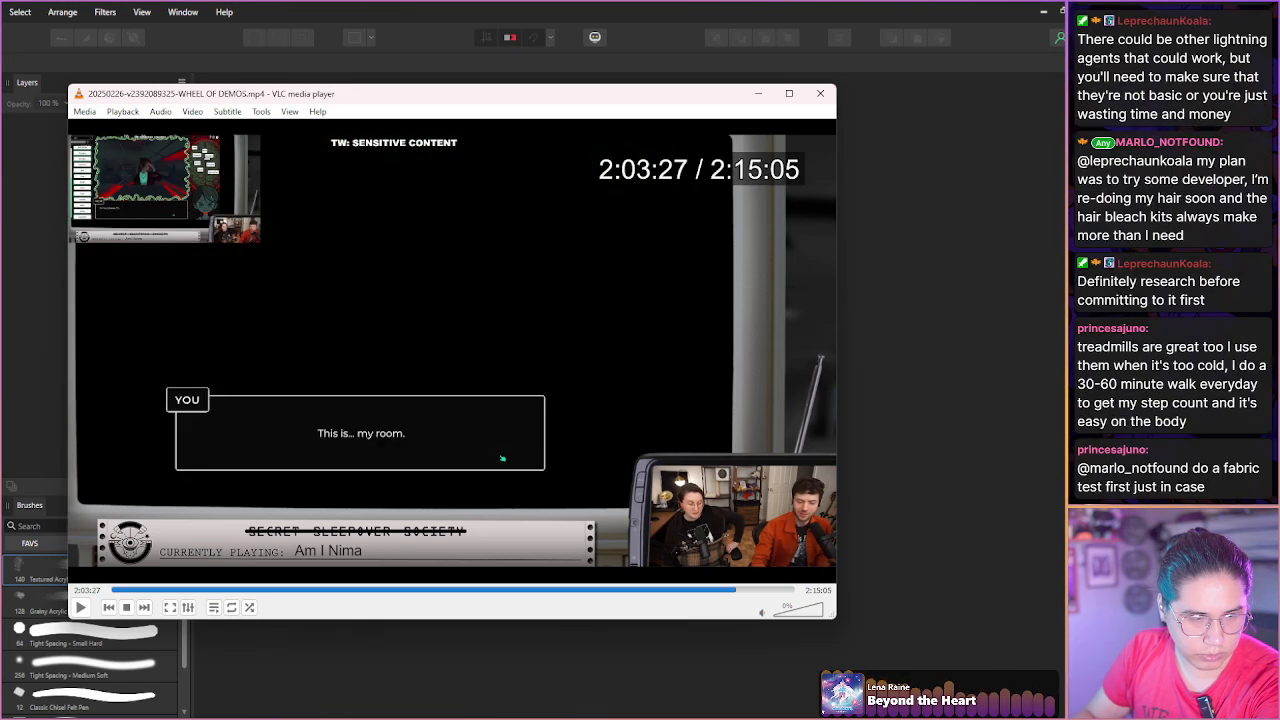
# Go back to the green FOSSIL artwork at 2:03:17 and save a snapshot of it.
pyautogui.hotkey('shift', 'Left')
pyautogui.hotkey('shift', 'Left')
pyautogui.hotkey('shift', 'Left')
pyautogui.hotkey('shift', 's')
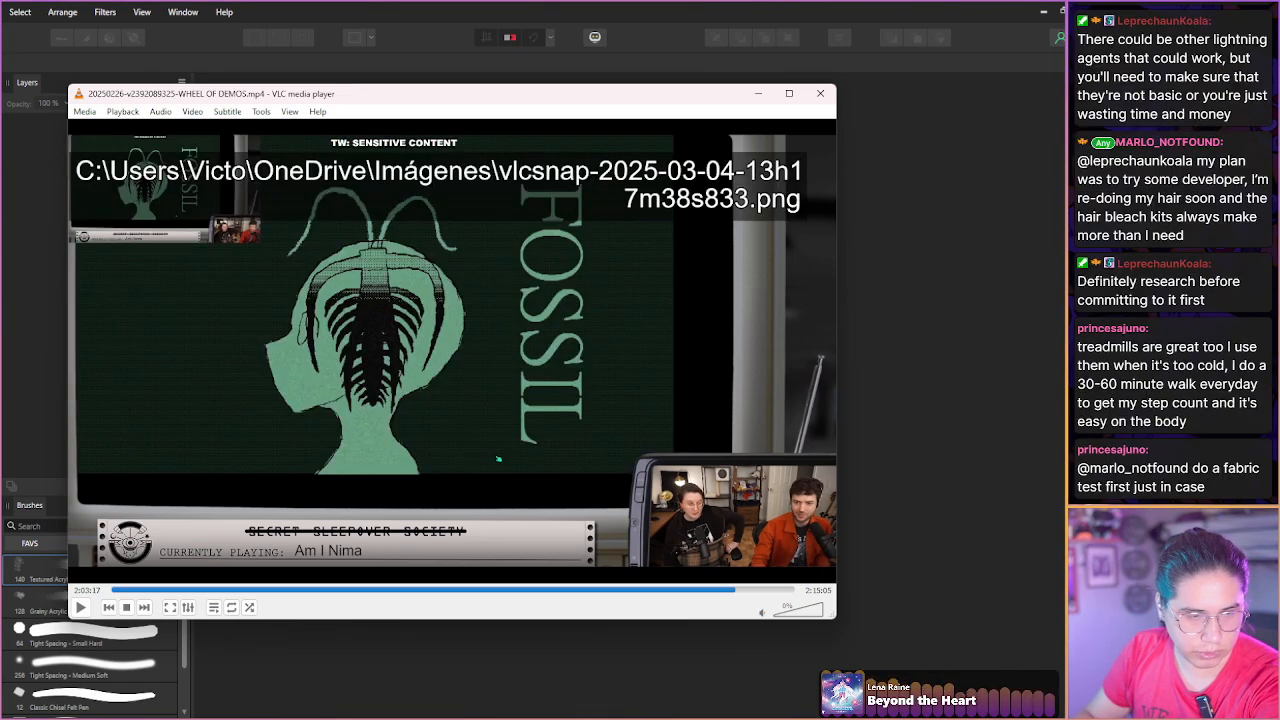
# Skim in three-second jumps past the black-screen dialogue to the green bedroom scene at 2:03:44.
pyautogui.hotkey('shift', 'Right')
pyautogui.hotkey('shift', 'Right')
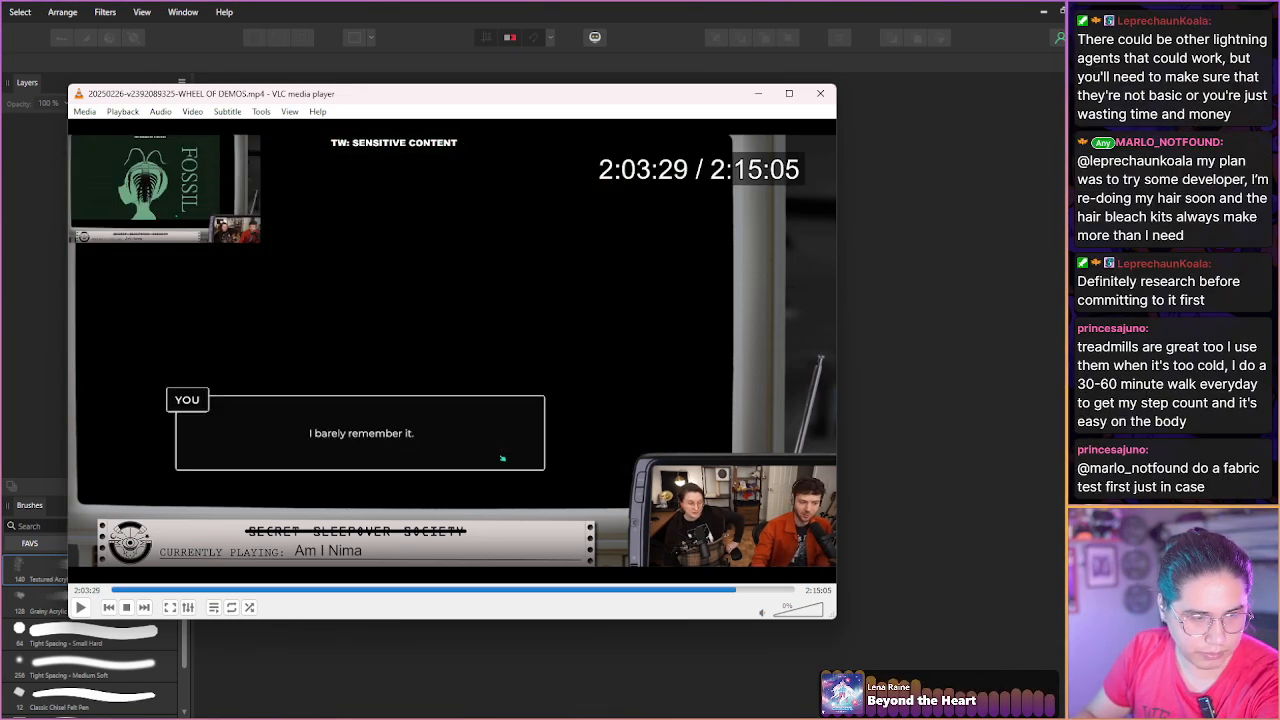
pyautogui.hotkey('shift', 'Right')
pyautogui.hotkey('shift', 'Right')
pyautogui.hotkey('shift', 'Right')
pyautogui.hotkey('shift', 'Right')
pyautogui.hotkey('shift', 'Right')
pyautogui.hotkey('shift', 'Right')
pyautogui.hotkey('shift', 'Right')
pyautogui.hotkey('shift', 'Right')
pyautogui.hotkey('shift', 'Right')
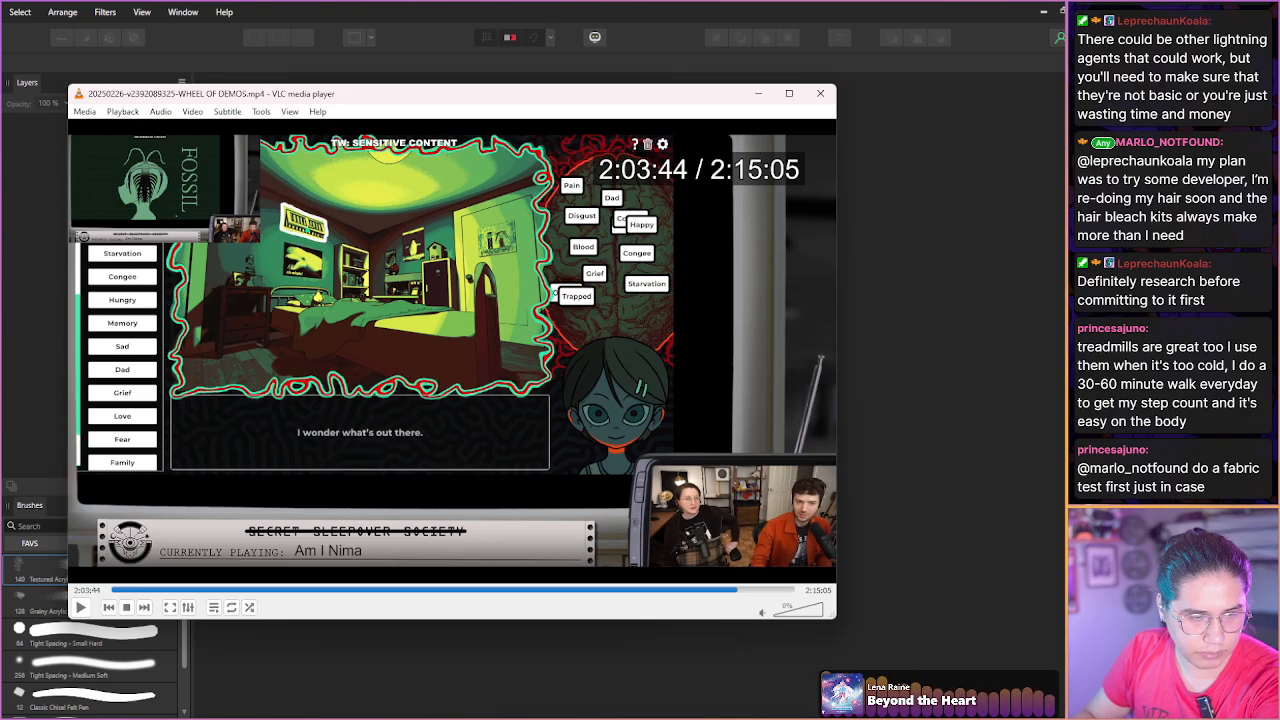
# Continue in three-second jumps through the bookshelf inspection to the bedroom view at 2:04:59.
pyautogui.hotkey('shift', 'Right')
pyautogui.hotkey('shift', 'Right')
pyautogui.hotkey('shift', 'Right')
pyautogui.hotkey('shift', 'Right')
pyautogui.hotkey('shift', 'Right')
pyautogui.hotkey('shift', 'Right')
pyautogui.hotkey('shift', 'Right')
pyautogui.hotkey('shift', 'Right')
pyautogui.hotkey('shift', 'Right')
pyautogui.hotkey('shift', 'Right')
pyautogui.hotkey('shift', 'Right')
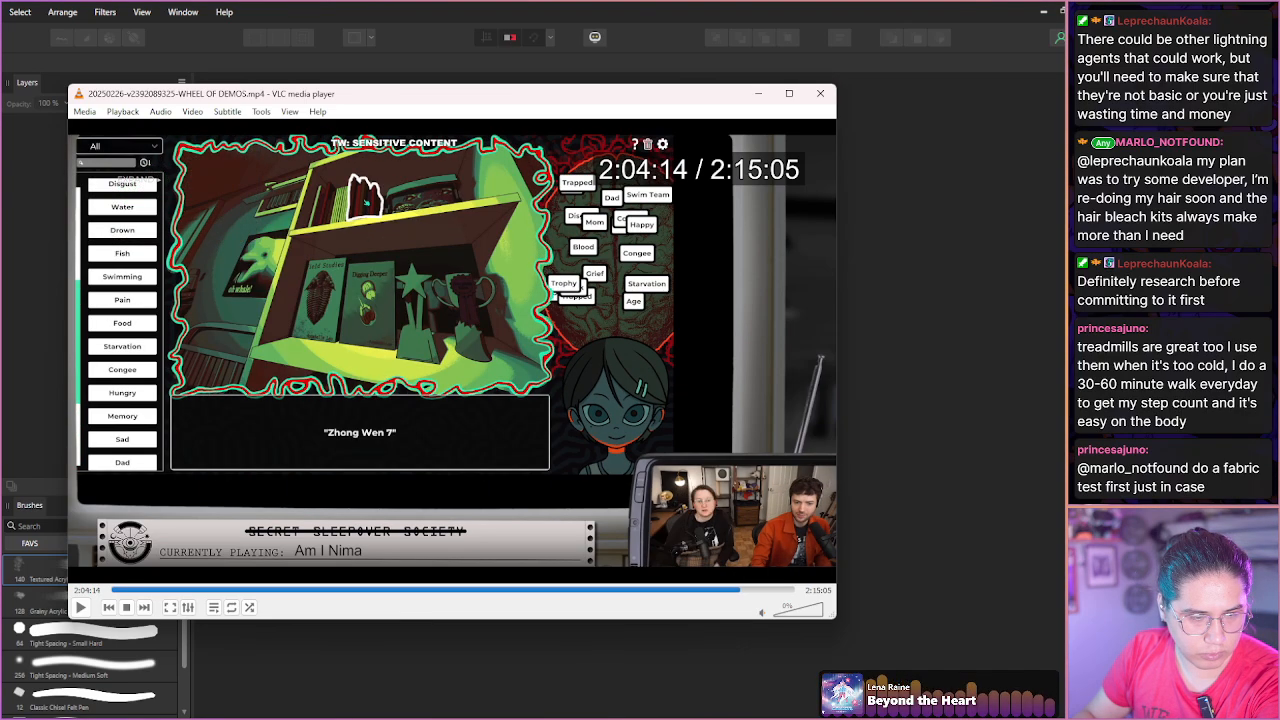
pyautogui.hotkey('shift', 'Right')
pyautogui.hotkey('shift', 'Right')
pyautogui.hotkey('shift', 'Right')
pyautogui.hotkey('shift', 'Right')
pyautogui.hotkey('shift', 'Right')
pyautogui.hotkey('shift', 'Right')
pyautogui.hotkey('shift', 'Right')
pyautogui.hotkey('shift', 'Right')
pyautogui.hotkey('shift', 'Right')
pyautogui.hotkey('shift', 'Right')
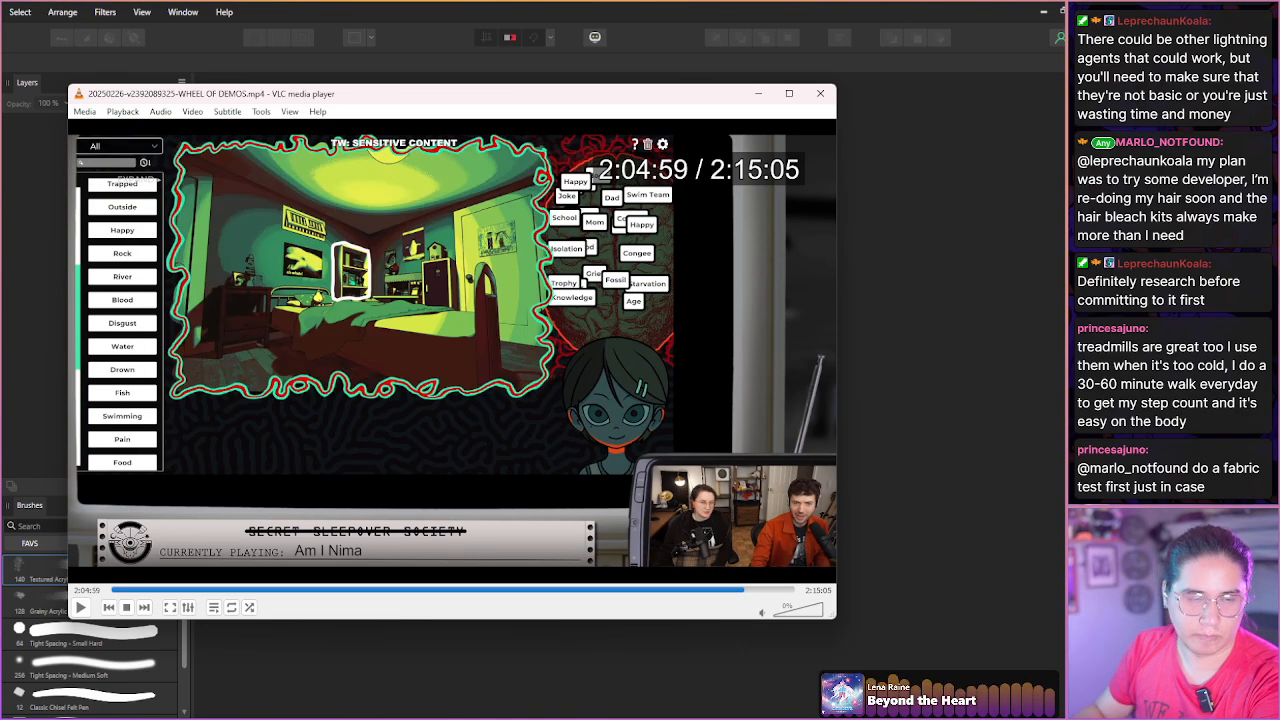
# Switch to Affinity Photo and create a document from the ThumbnailTemplate_Official_NewNumbers template in the [0] Templates folder.
pyautogui.click(1040, 242)
pyautogui.click(243, 500)
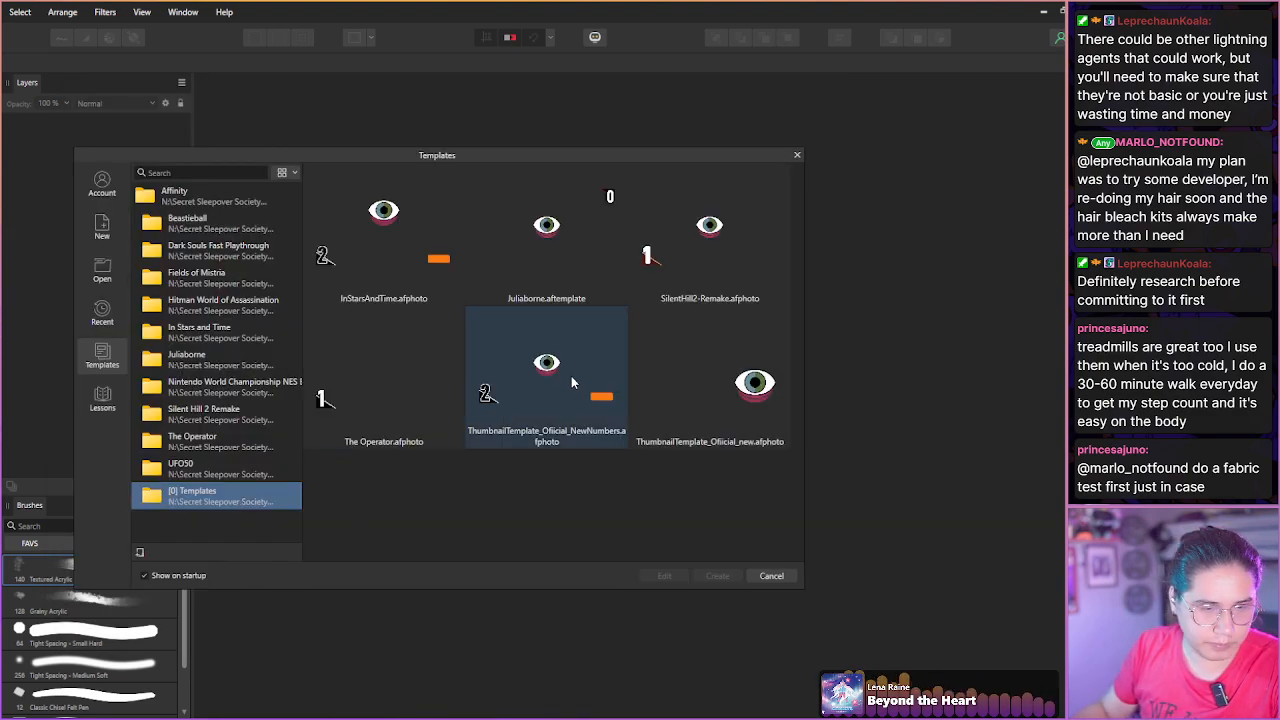
pyautogui.doubleClick(568, 386)
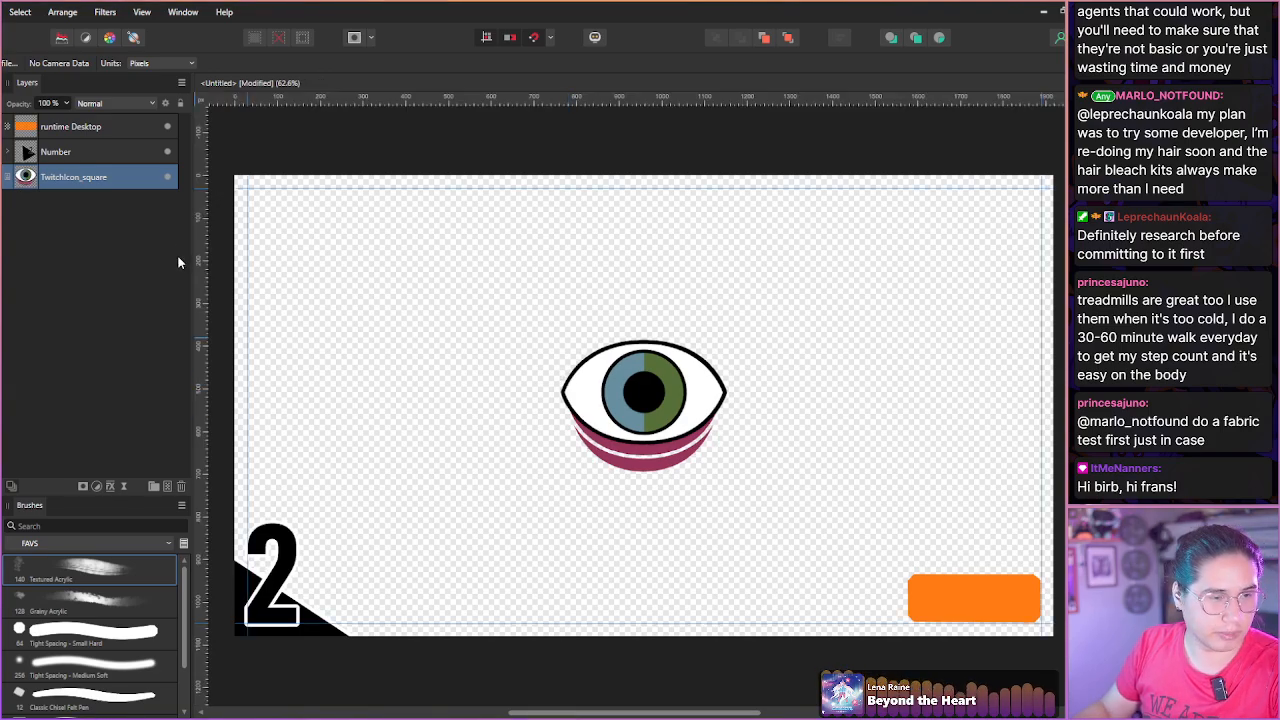
# Hide the TwitchIcon_square, Number and runtime Desktop layers of the thumbnail template.
pyautogui.click(167, 177)
pyautogui.click(167, 151)
pyautogui.click(167, 127)
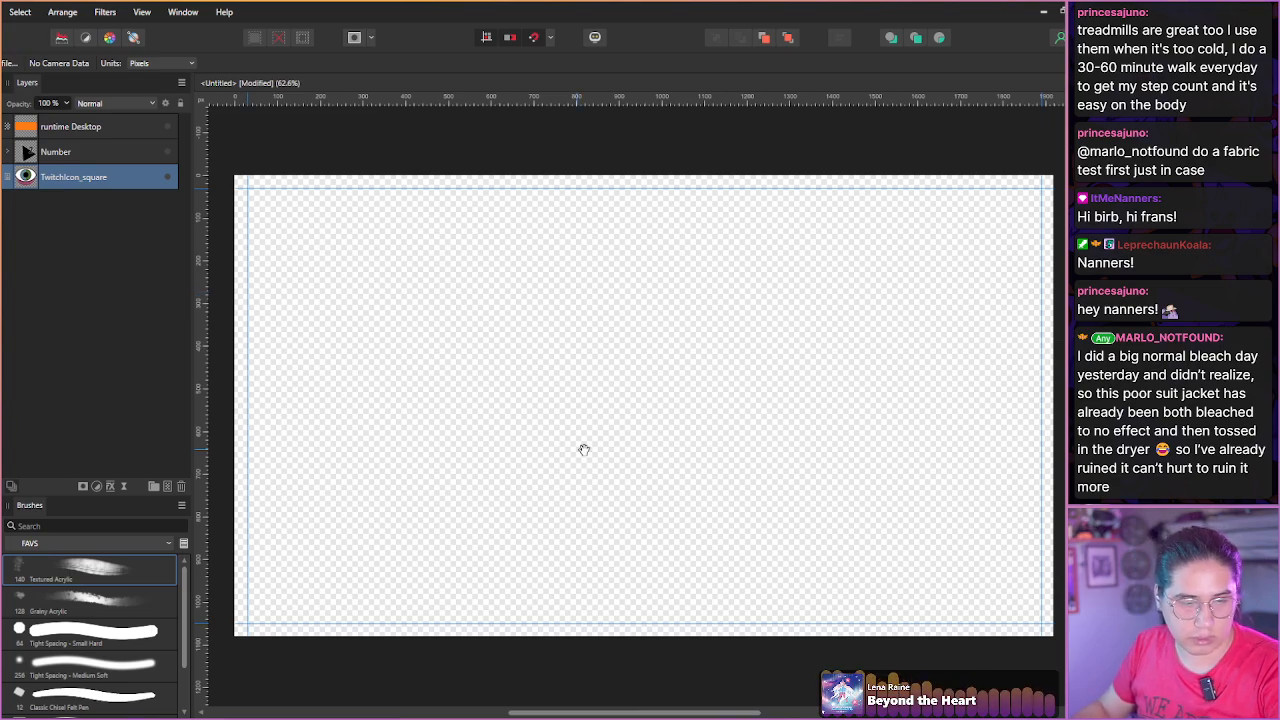
# Paste the Where Noble Plans Lie, truck scene, Am I Nima Mom and Static Dread desk snapshots as separate layers.
pyautogui.hotkey('ctrl', 'v')
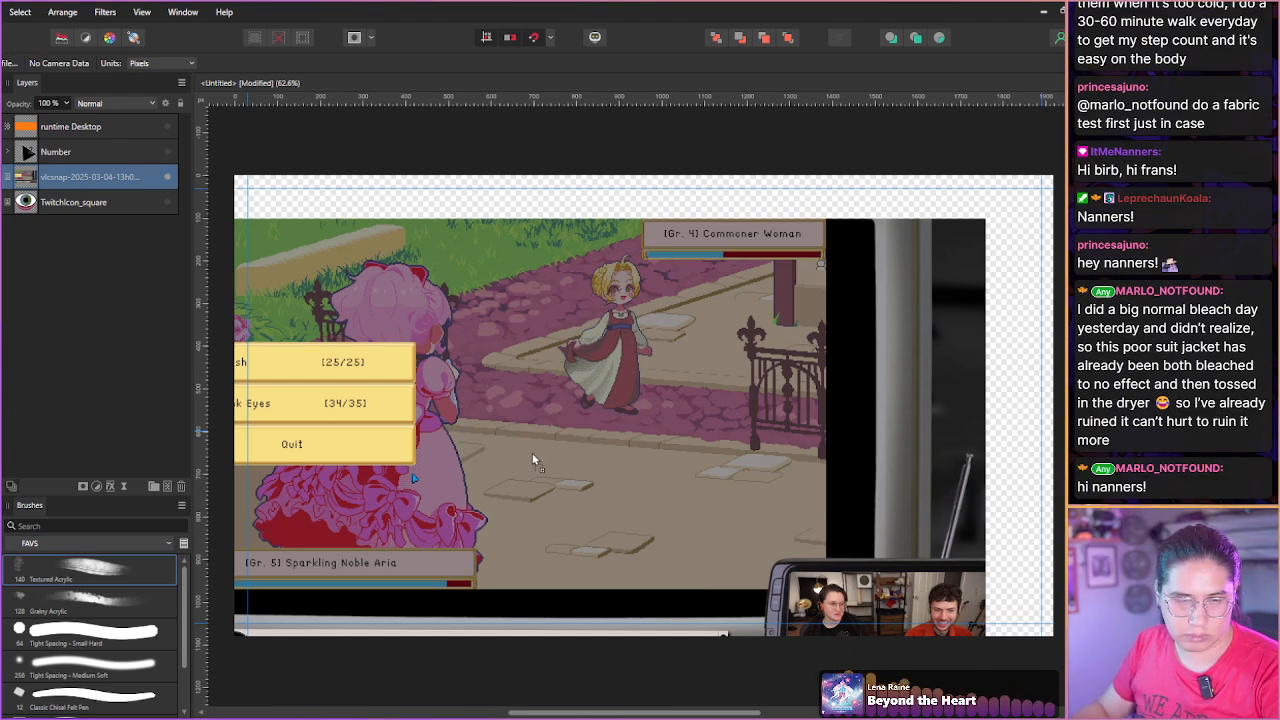
pyautogui.hotkey('ctrl', 'v')
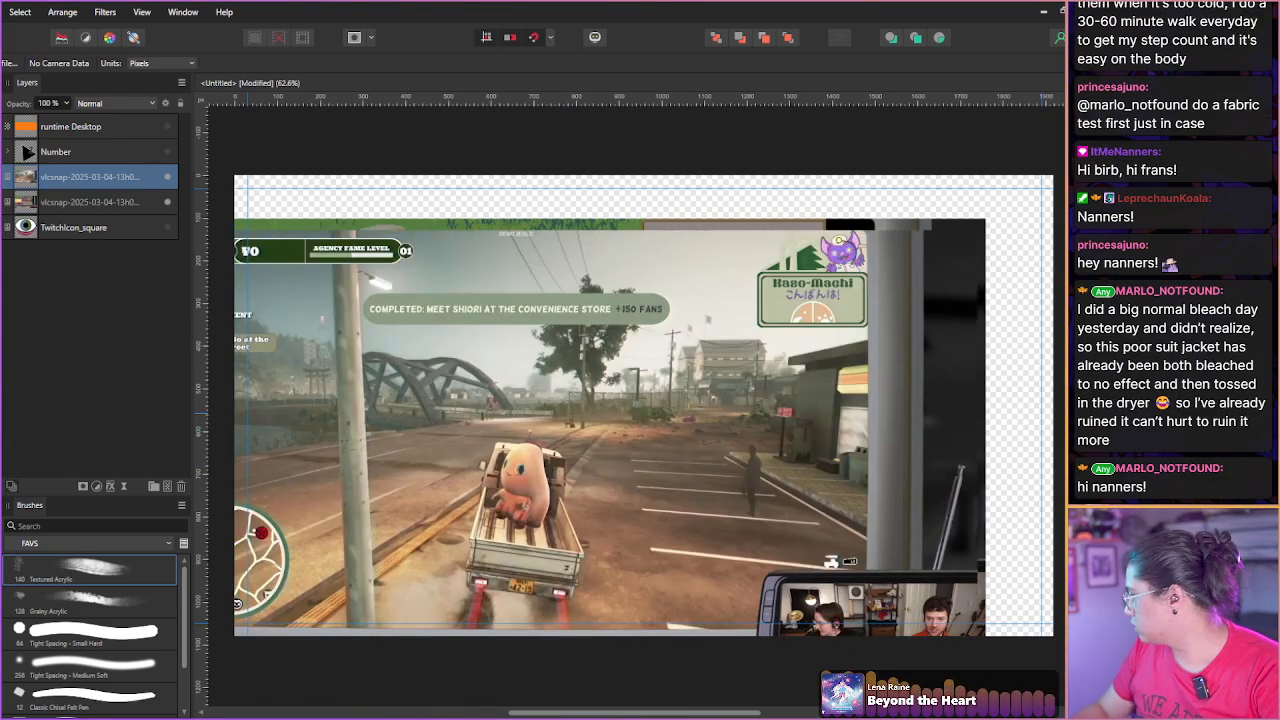
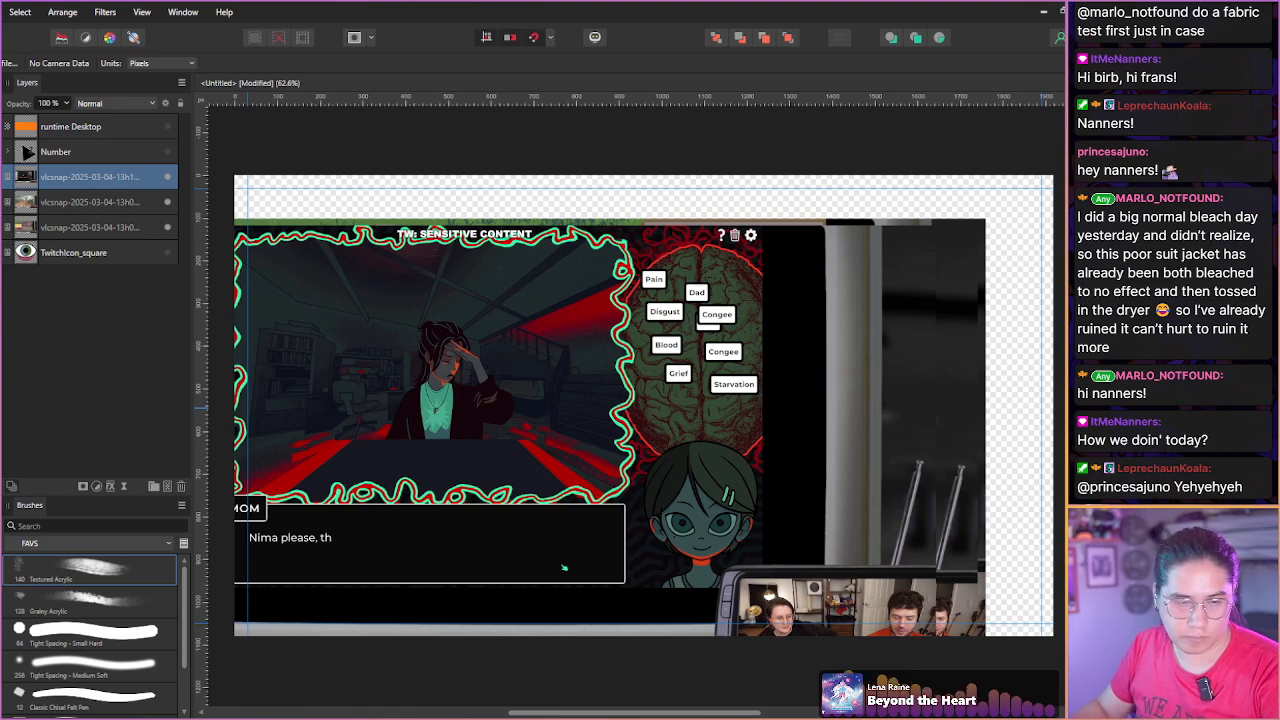
pyautogui.hotkey('ctrl', 'v')
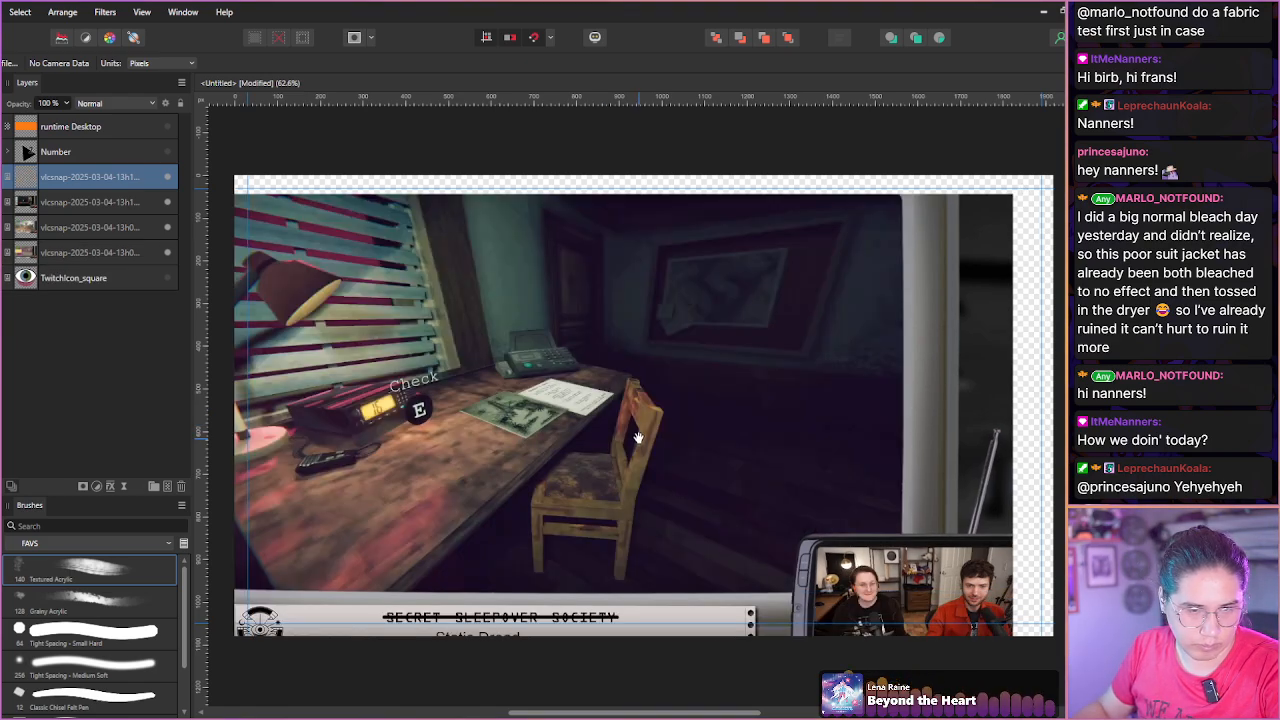
# Hide the three upper snapshot layers and select the Where Noble Plans Lie snapshot layer.
pyautogui.click(89, 205)
pyautogui.click(167, 177)
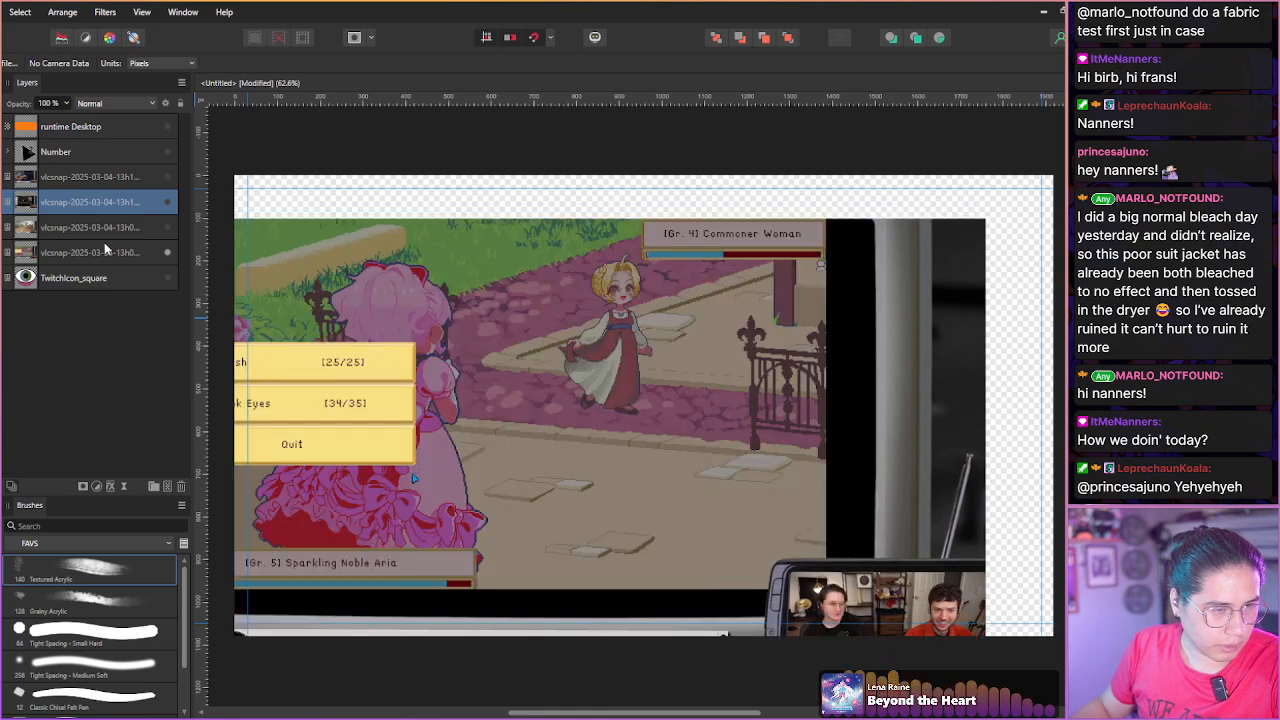
pyautogui.click(104, 252)
pyautogui.press('7')
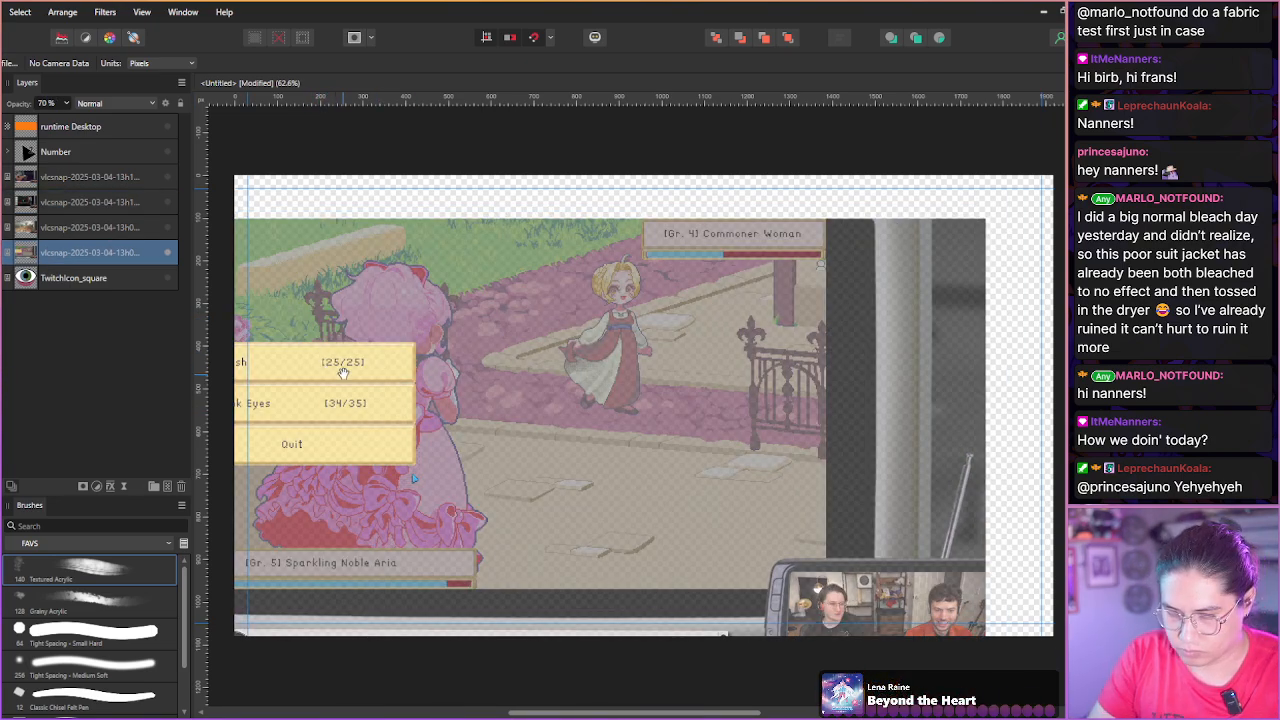
pyautogui.press('m')
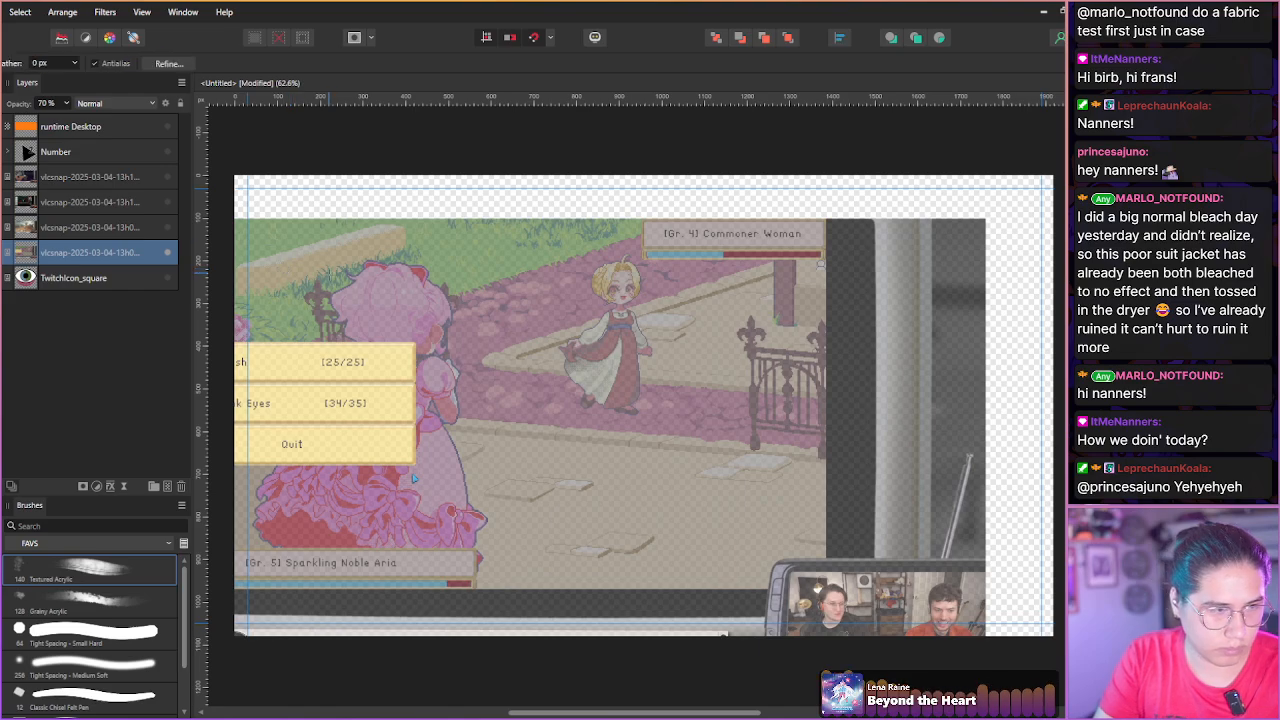
pyautogui.press('m')
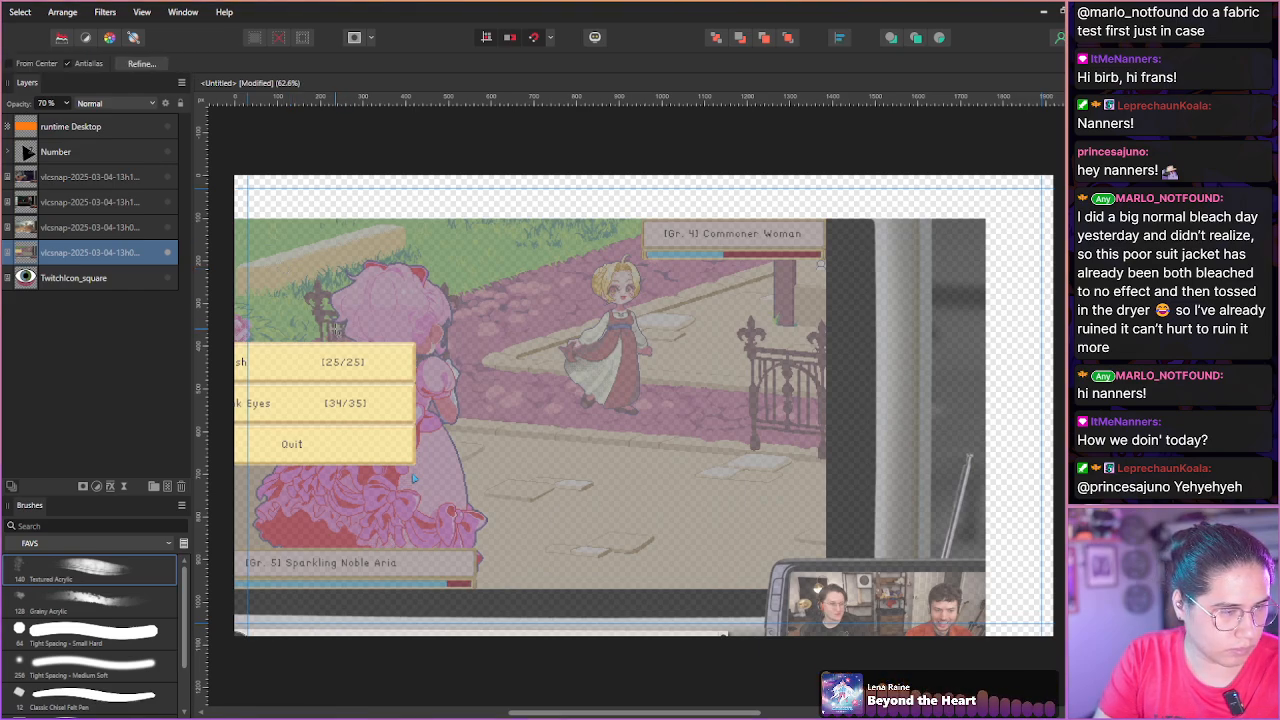
pyautogui.press('Delete')
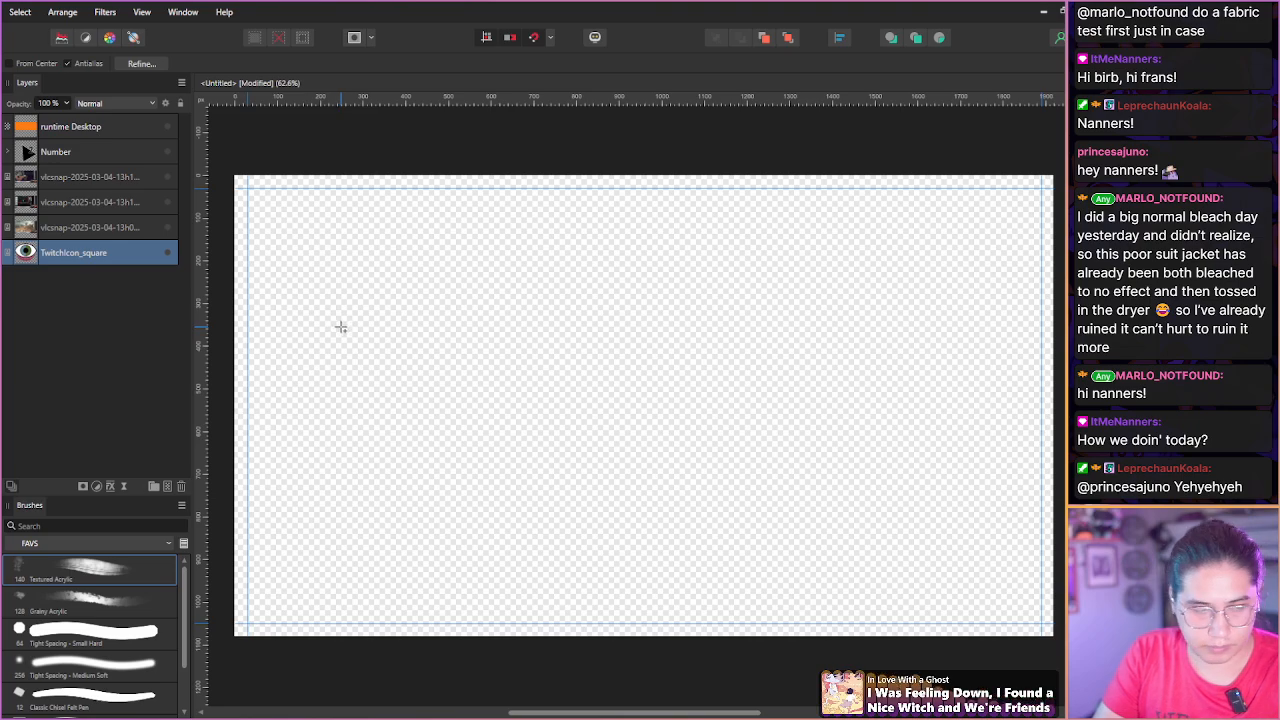
pyautogui.hotkey('ctrl', 'z')
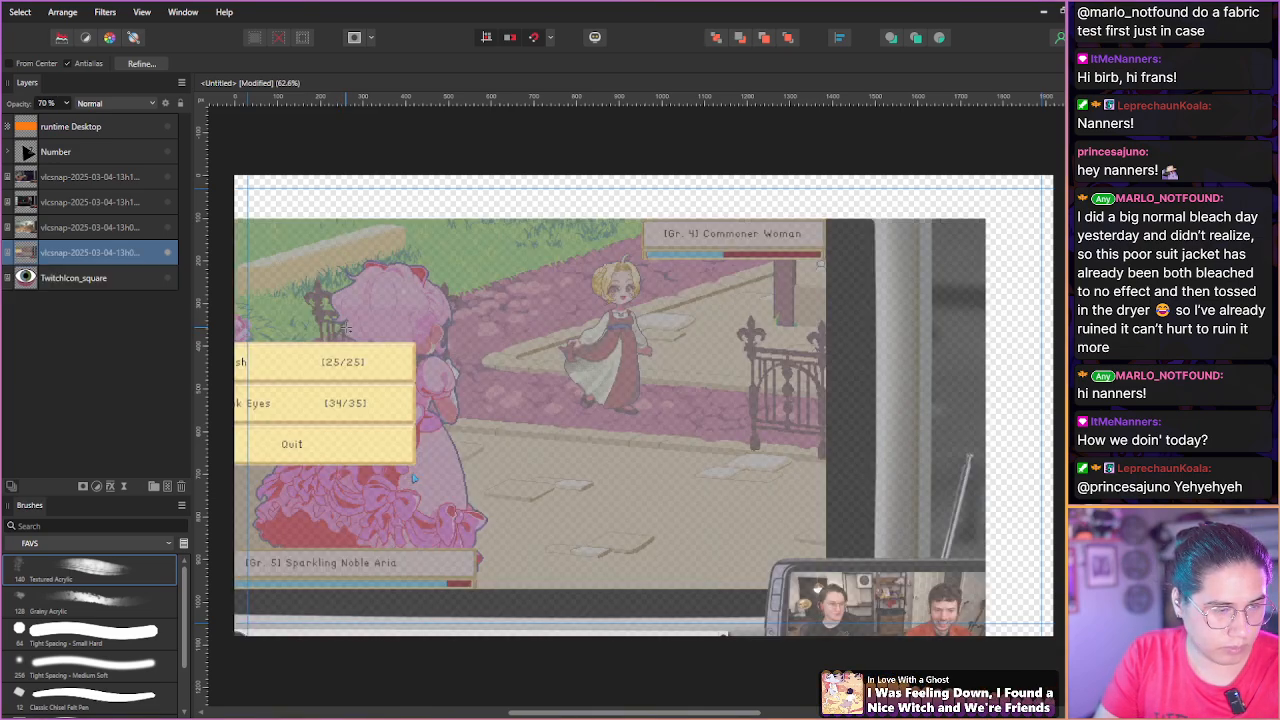
pyautogui.hotkey('ctrl', 'z')
# Shift the Where Noble Plans Lie snapshot until its yellow Blush, Blink Eyes and Quit menu is fully on the canvas, and mask it to that menu.
pyautogui.press('v')
pyautogui.moveTo(334, 328); pyautogui.dragTo(408, 295)
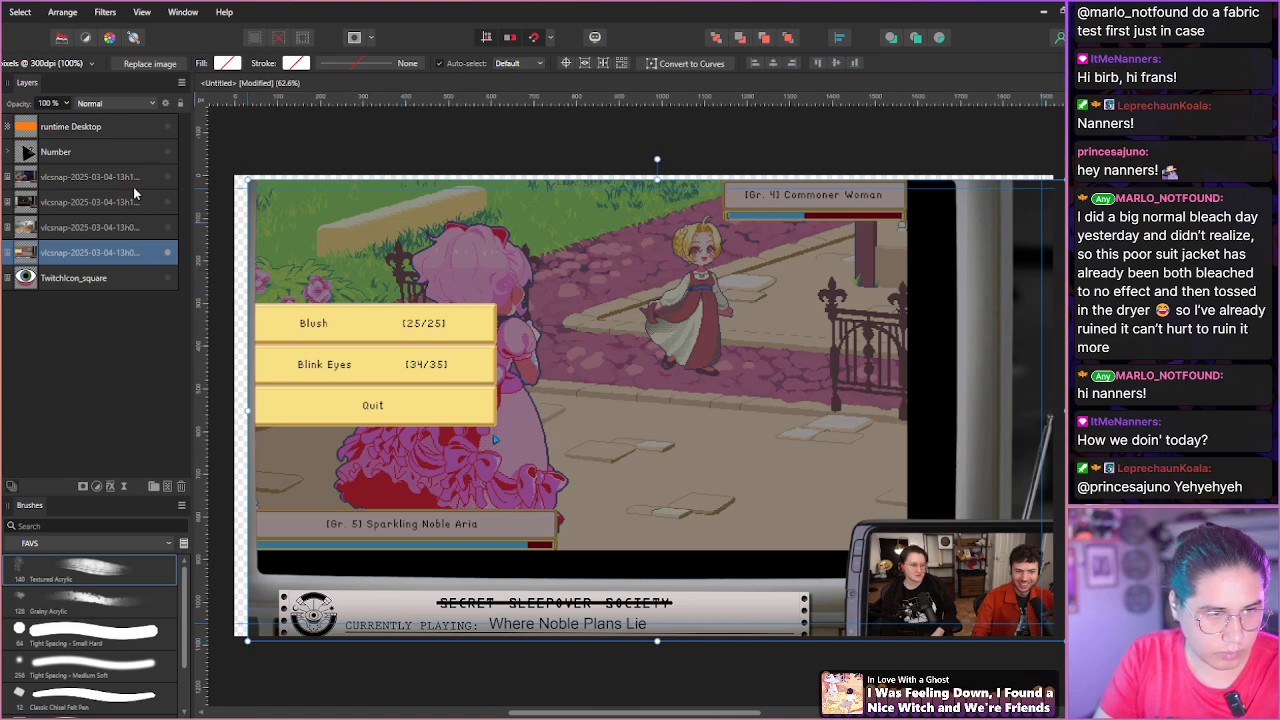
pyautogui.press('w')
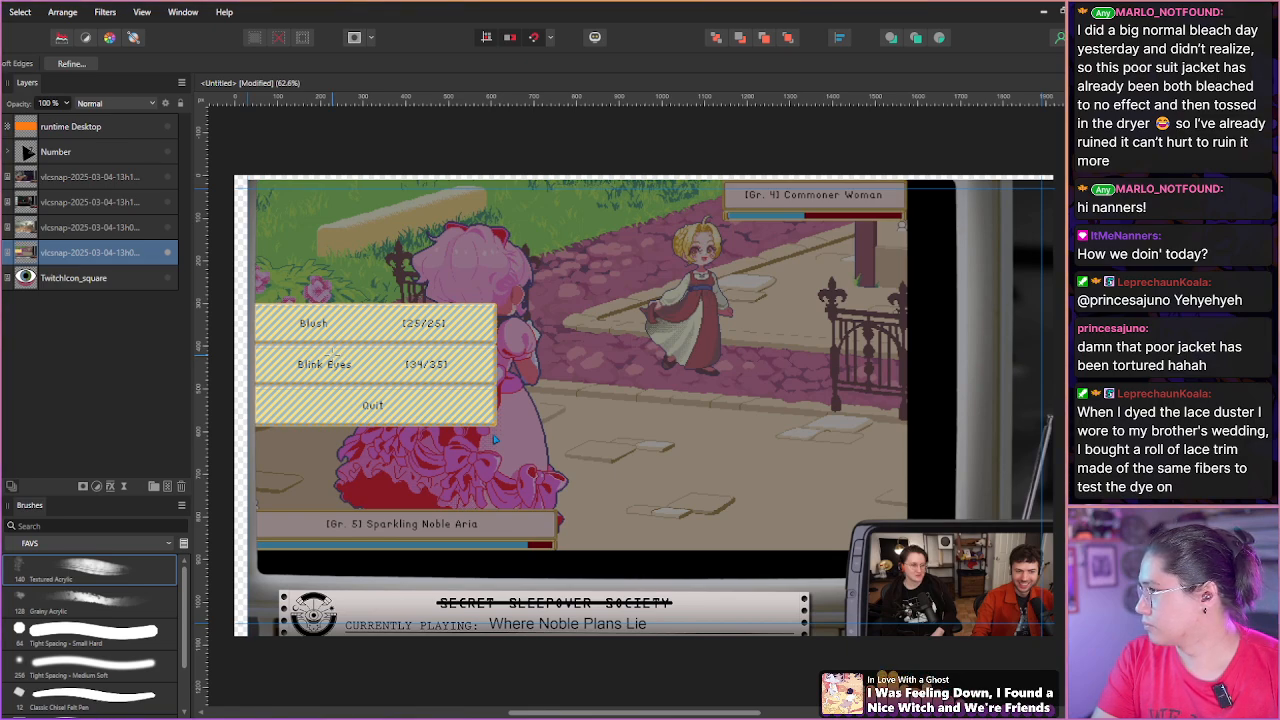
pyautogui.click(332, 354)
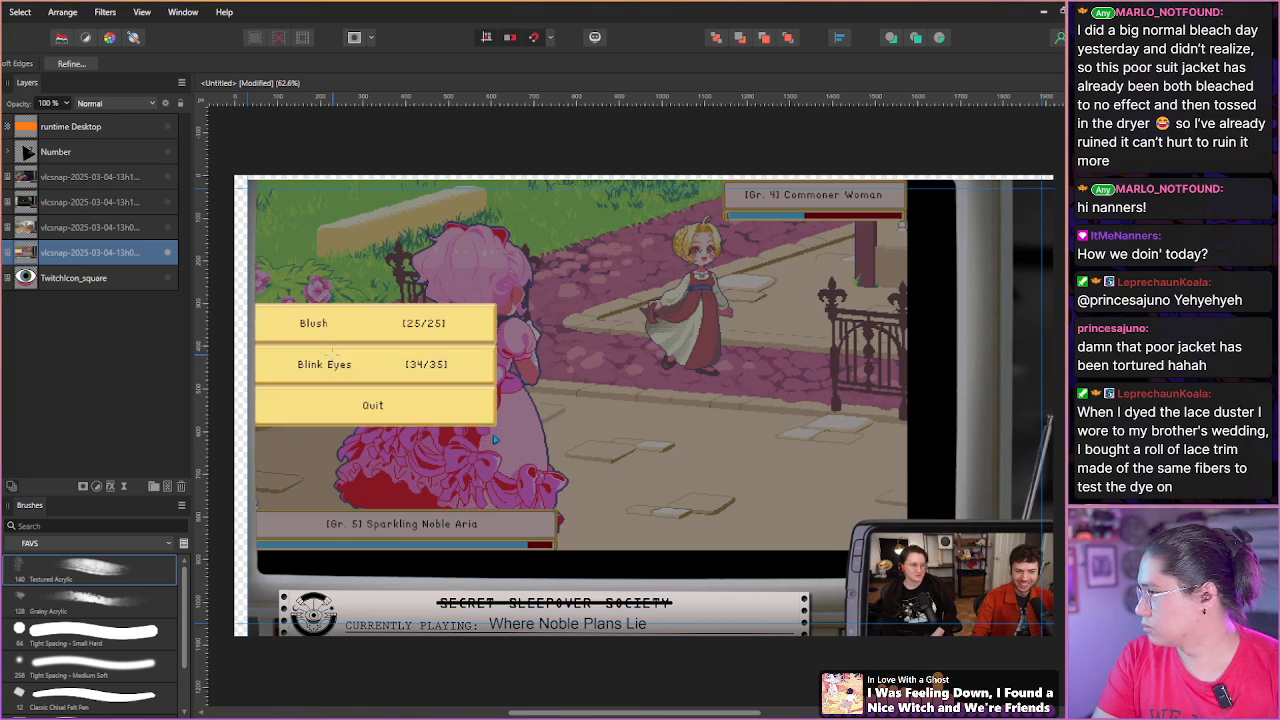
pyautogui.click(335, 361)
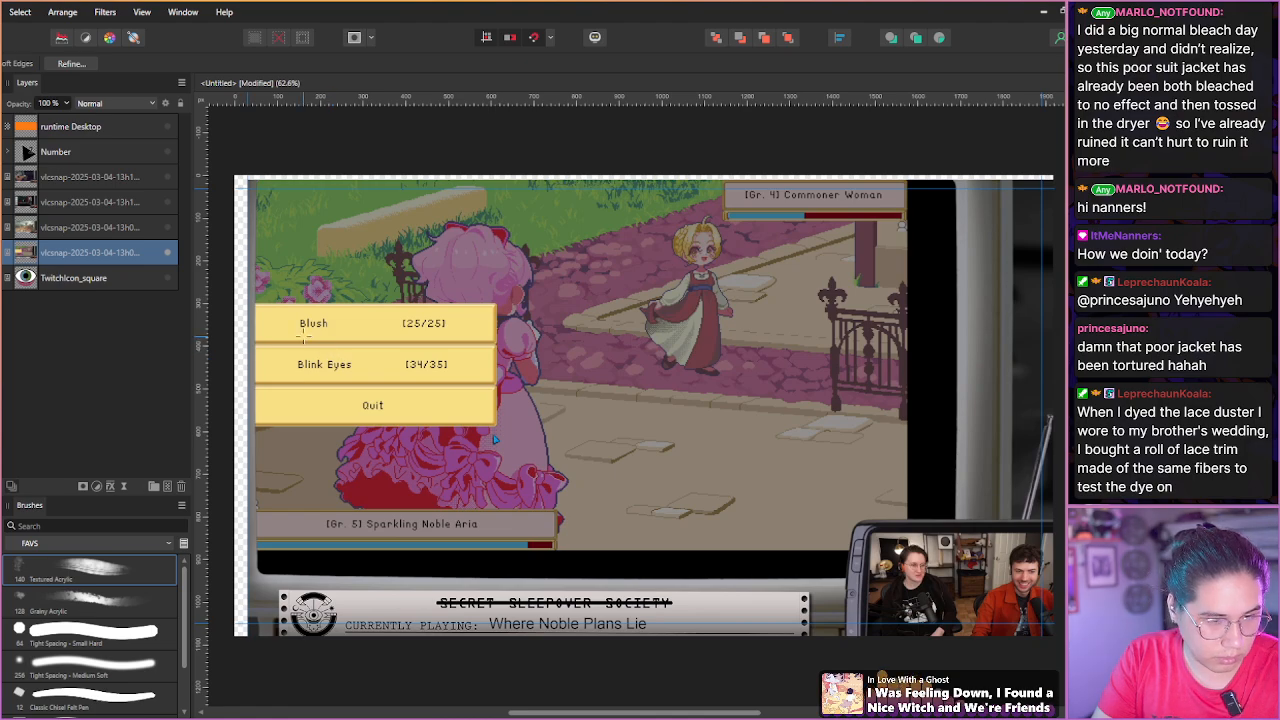
pyautogui.click(308, 345)
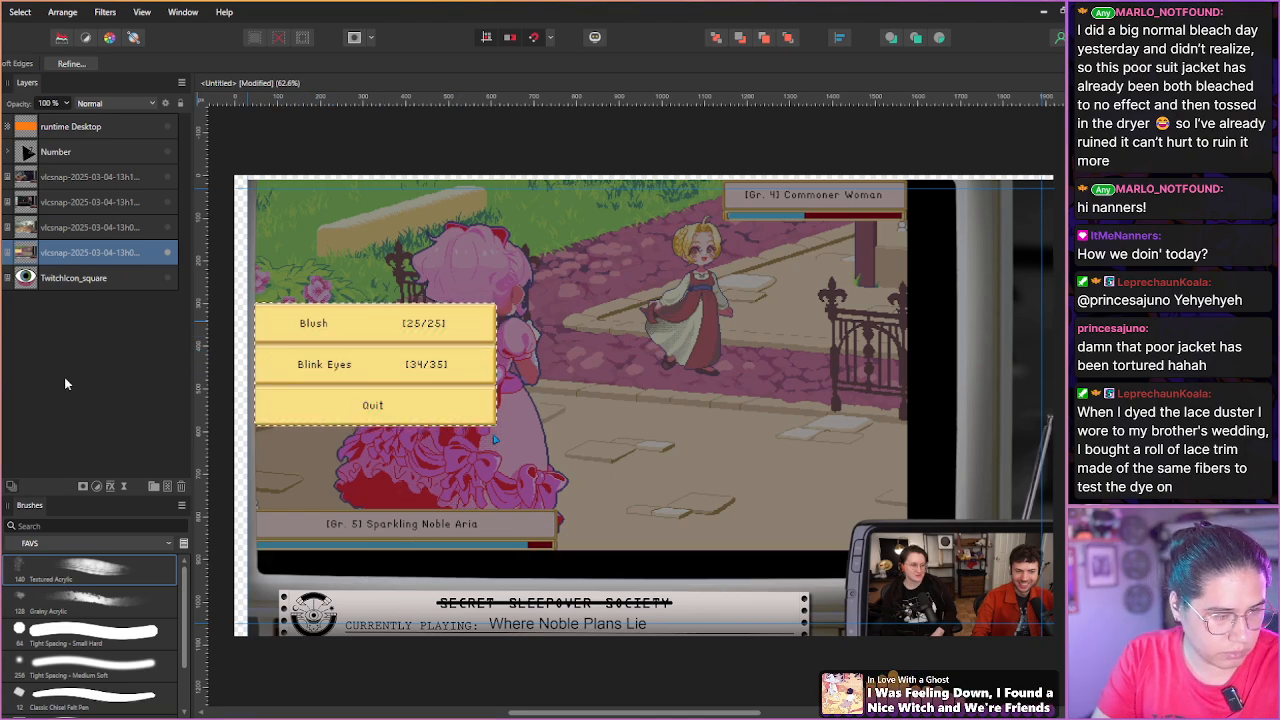
pyautogui.click(83, 486)
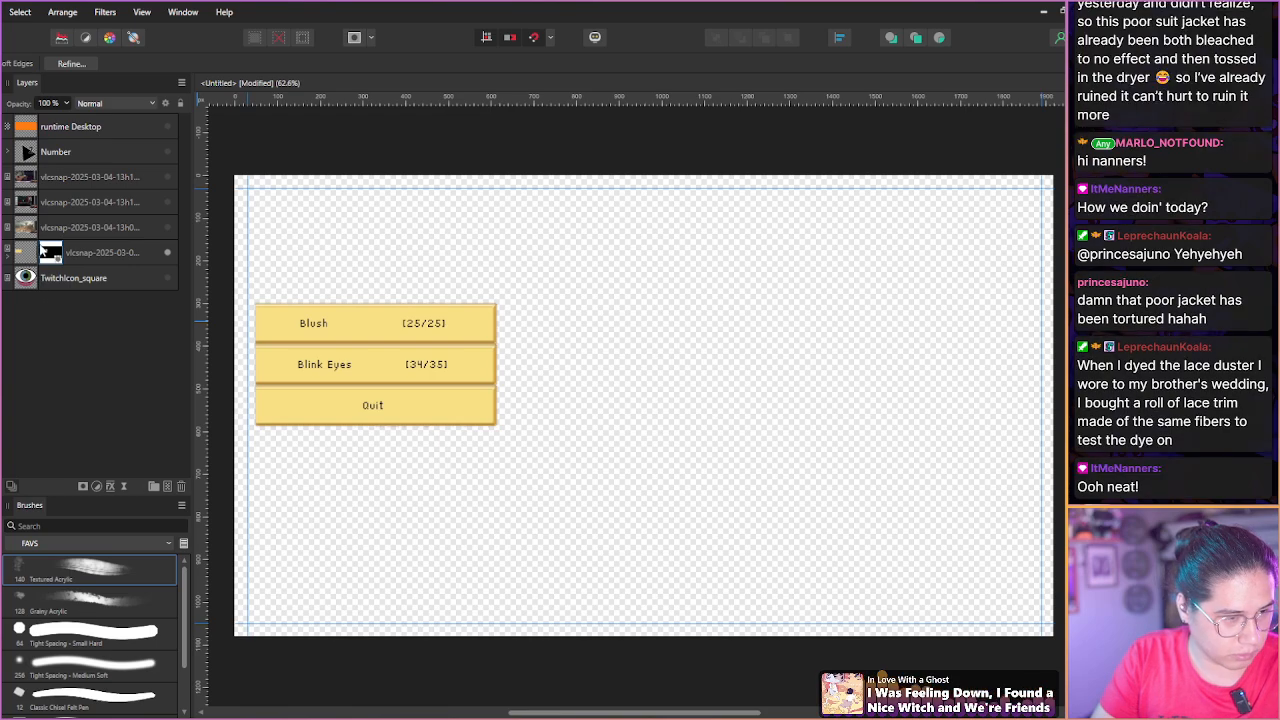
# Hide the masked menu layer and show the snapshot layer with the truck scene.
pyautogui.click(161, 228)
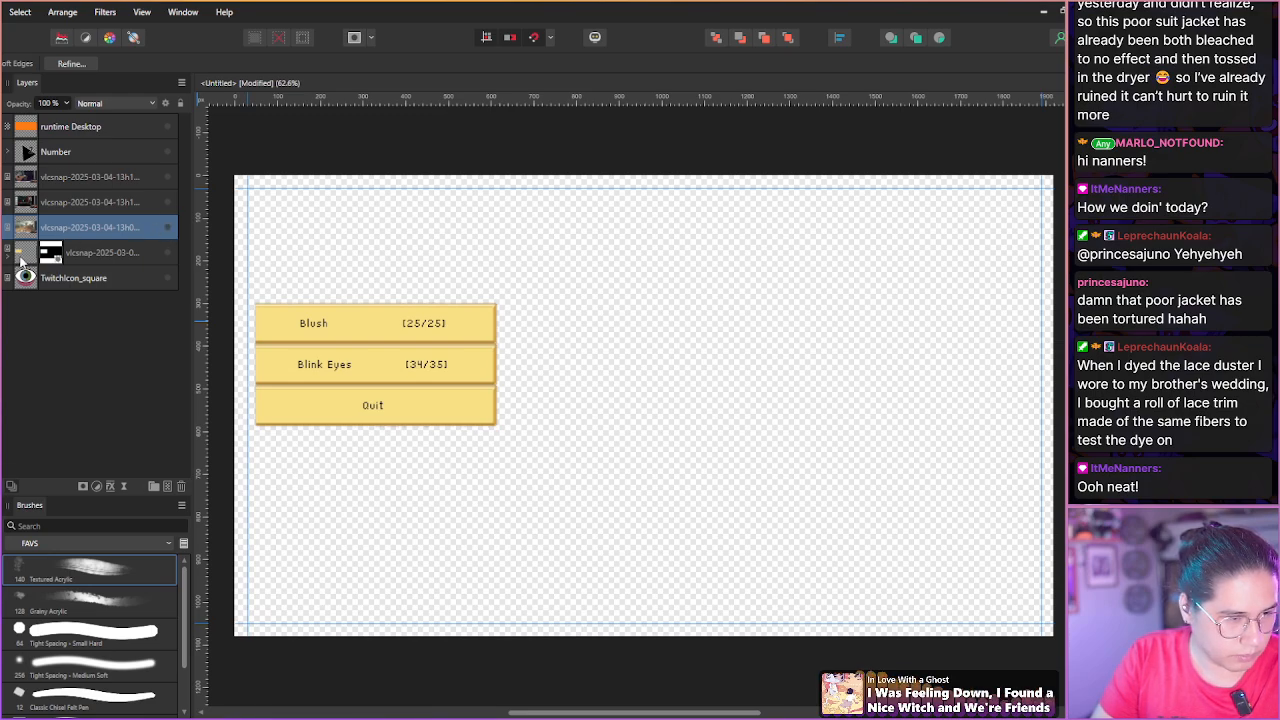
pyautogui.click(83, 256)
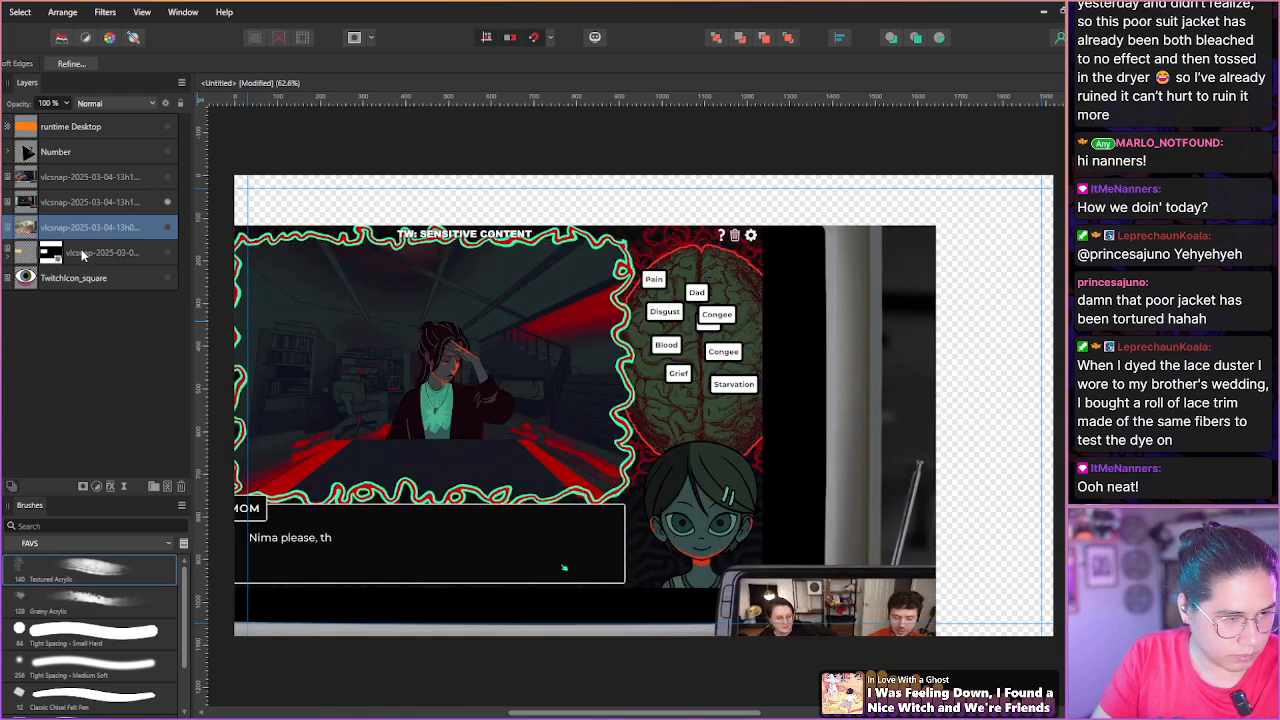
pyautogui.click(150, 208)
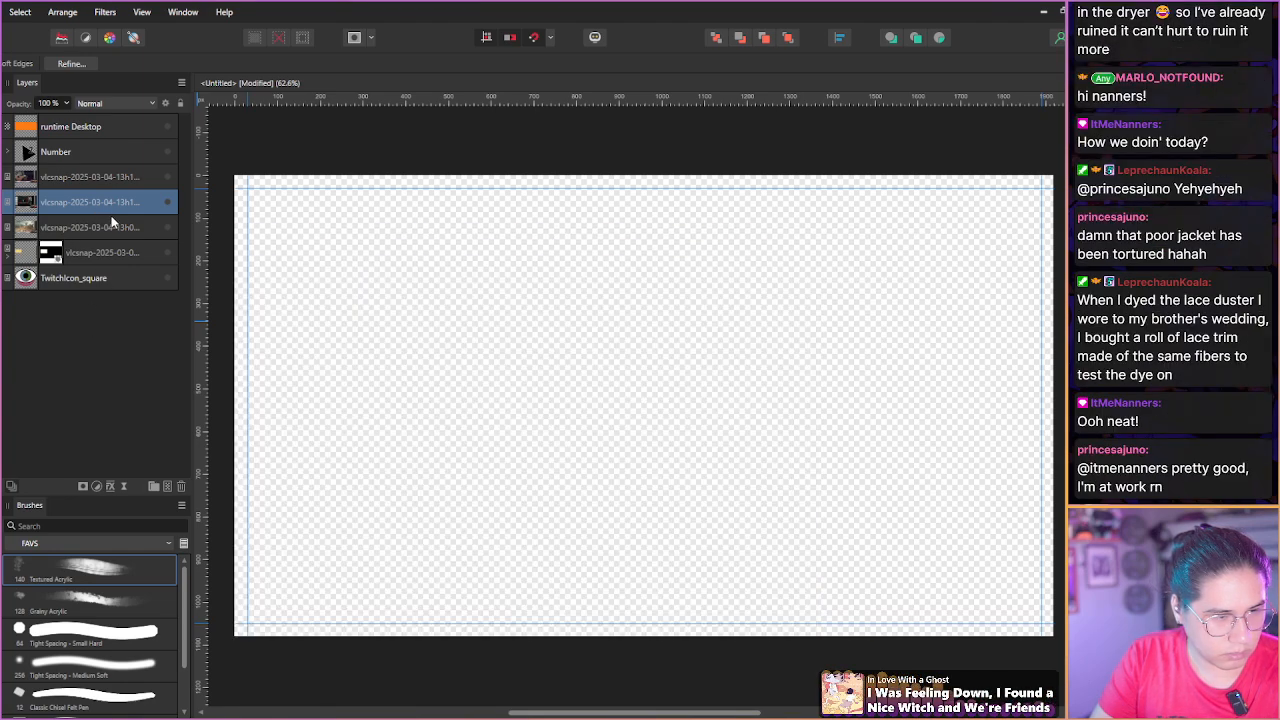
pyautogui.click(91, 228)
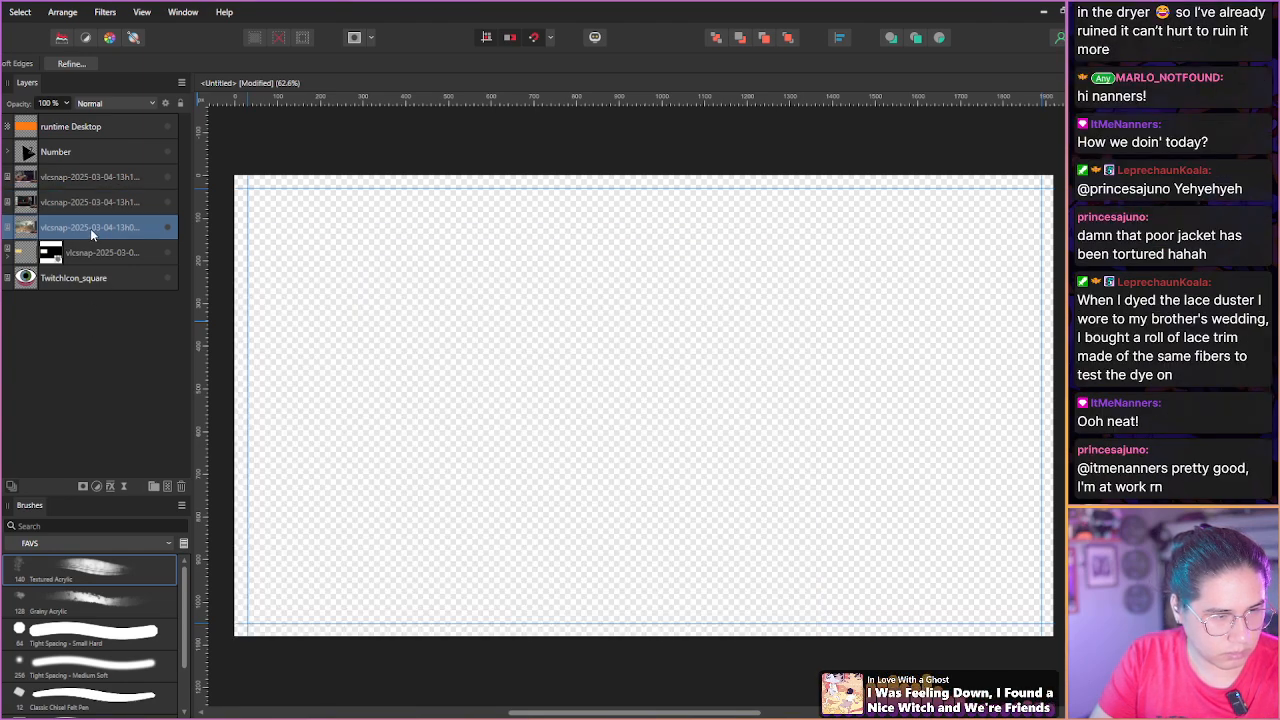
pyautogui.click(164, 229)
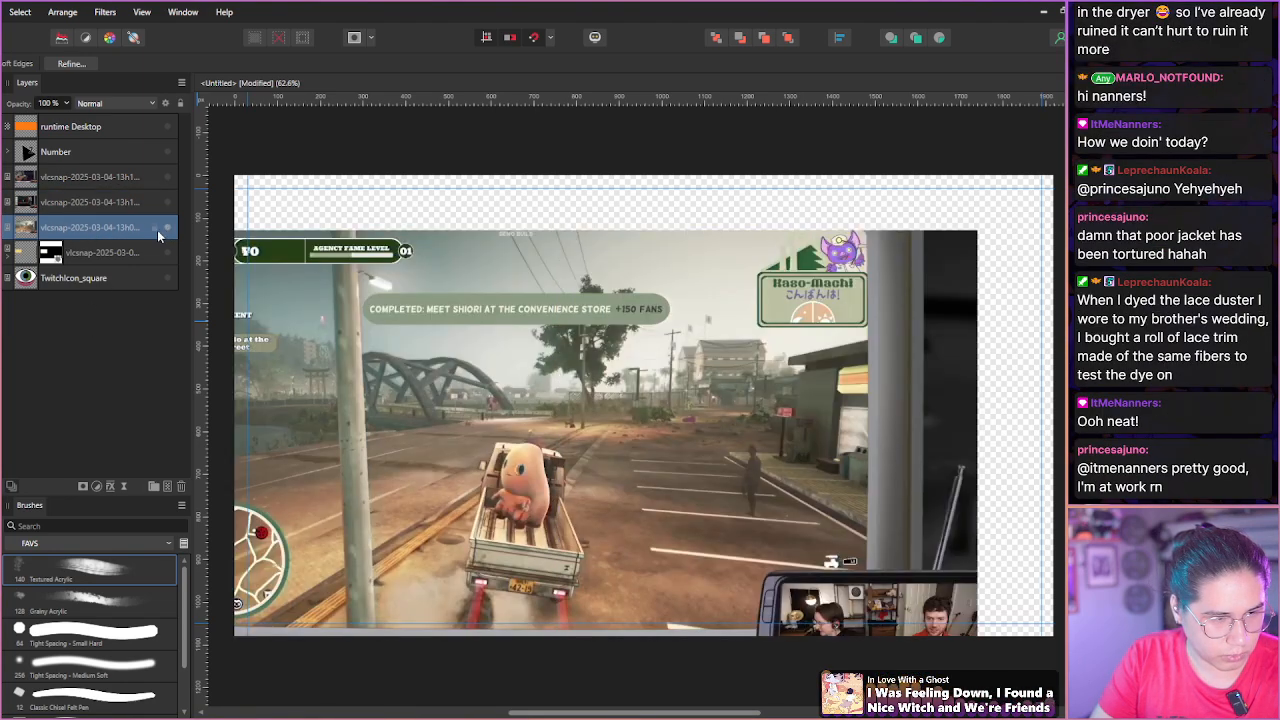
# Select the pink creature sitting in the truck bed with the Object Selection tool.
pyautogui.moveTo(518, 470); pyautogui.dragTo(520, 496)
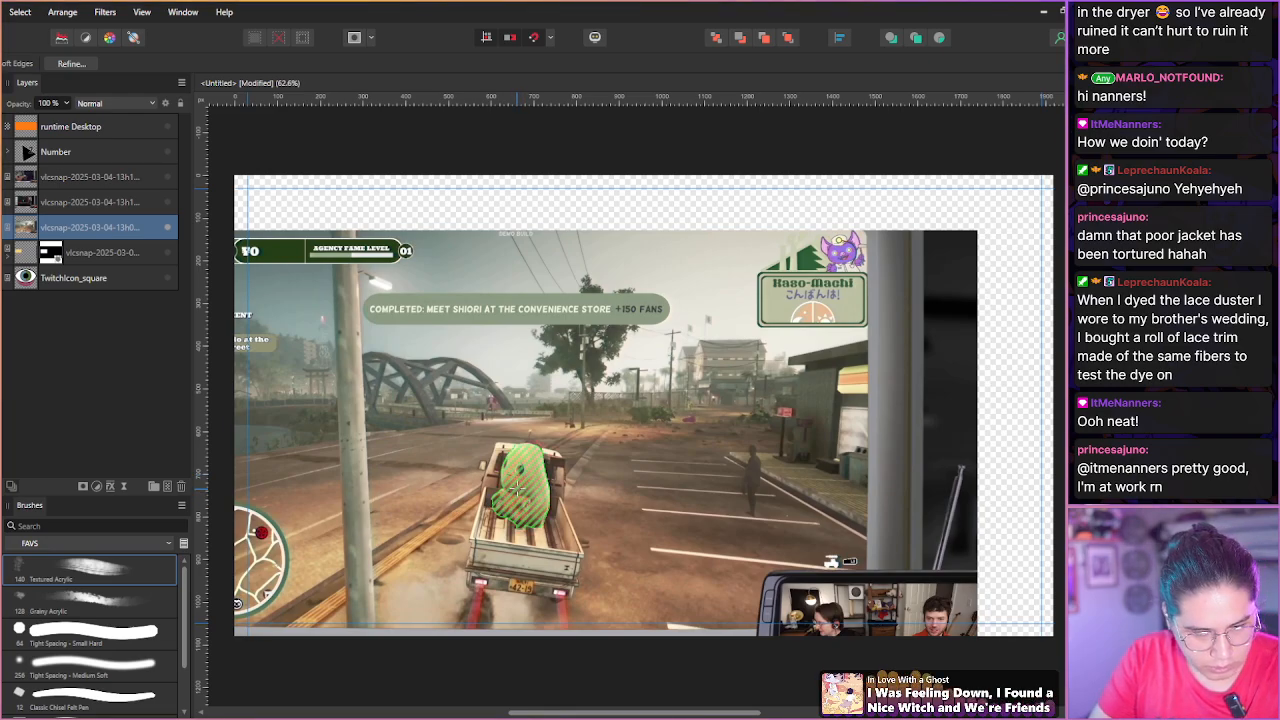
pyautogui.scroll(3, 520, 486)
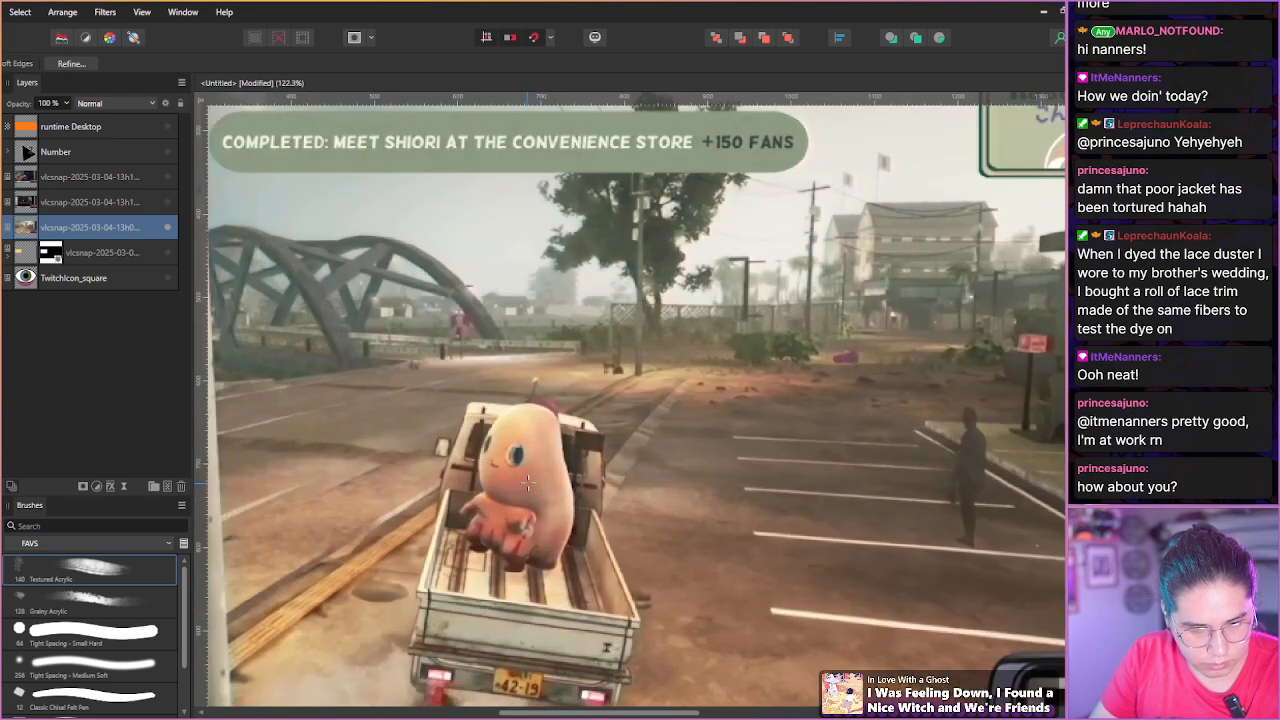
pyautogui.scroll(4, 527, 484)
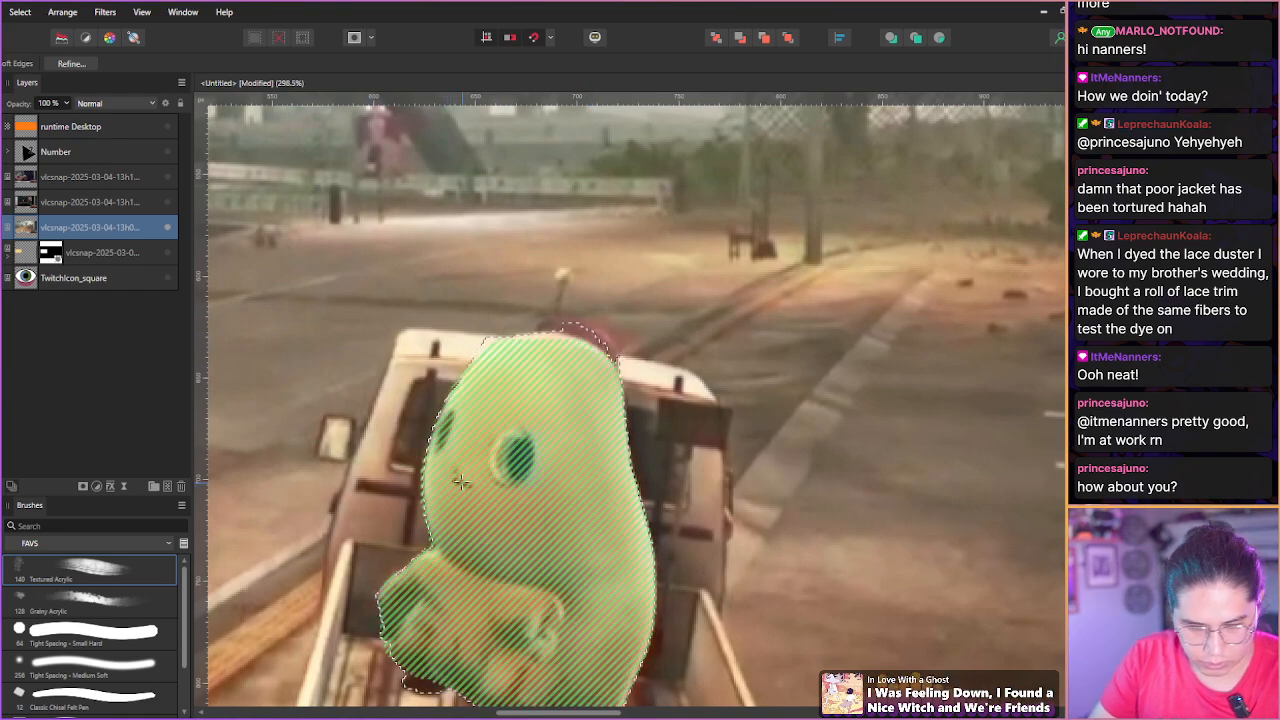
pyautogui.press('space')
pyautogui.moveTo(462, 483); pyautogui.dragTo(468, 359)
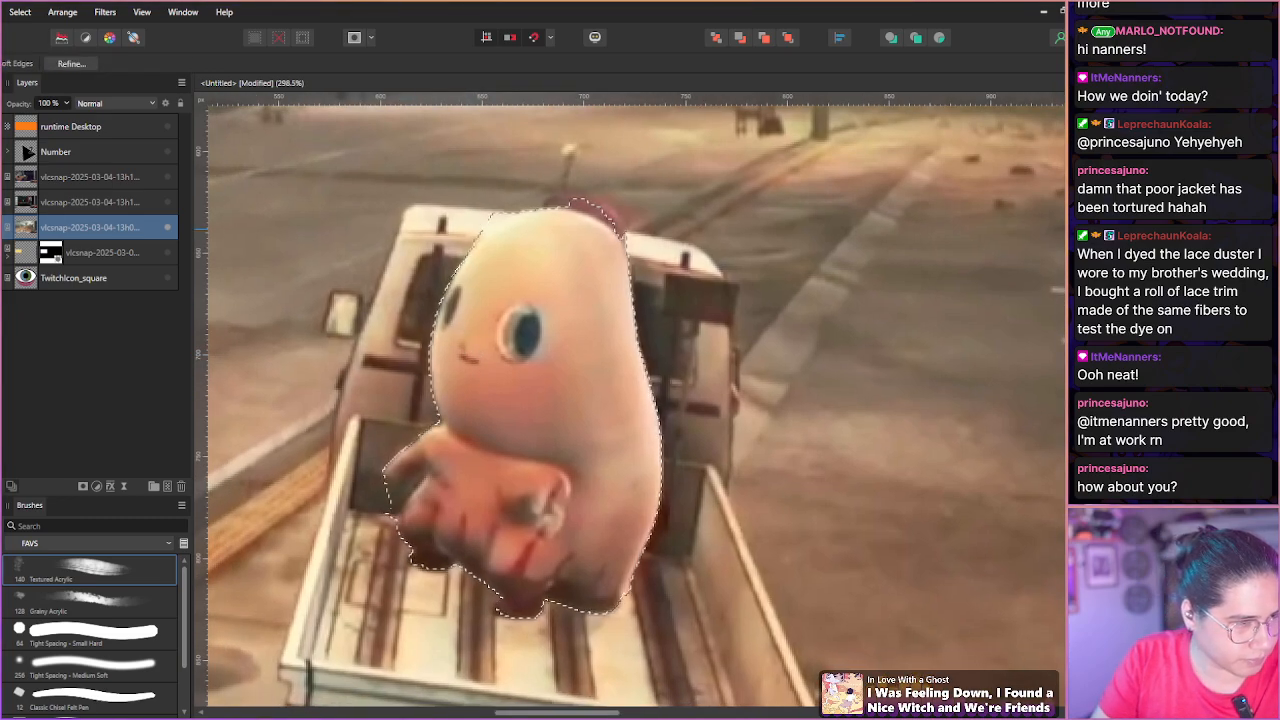
# Extend the creature's selection with freehand outlines to take in the dark red cap on top of its head.
pyautogui.press('t')
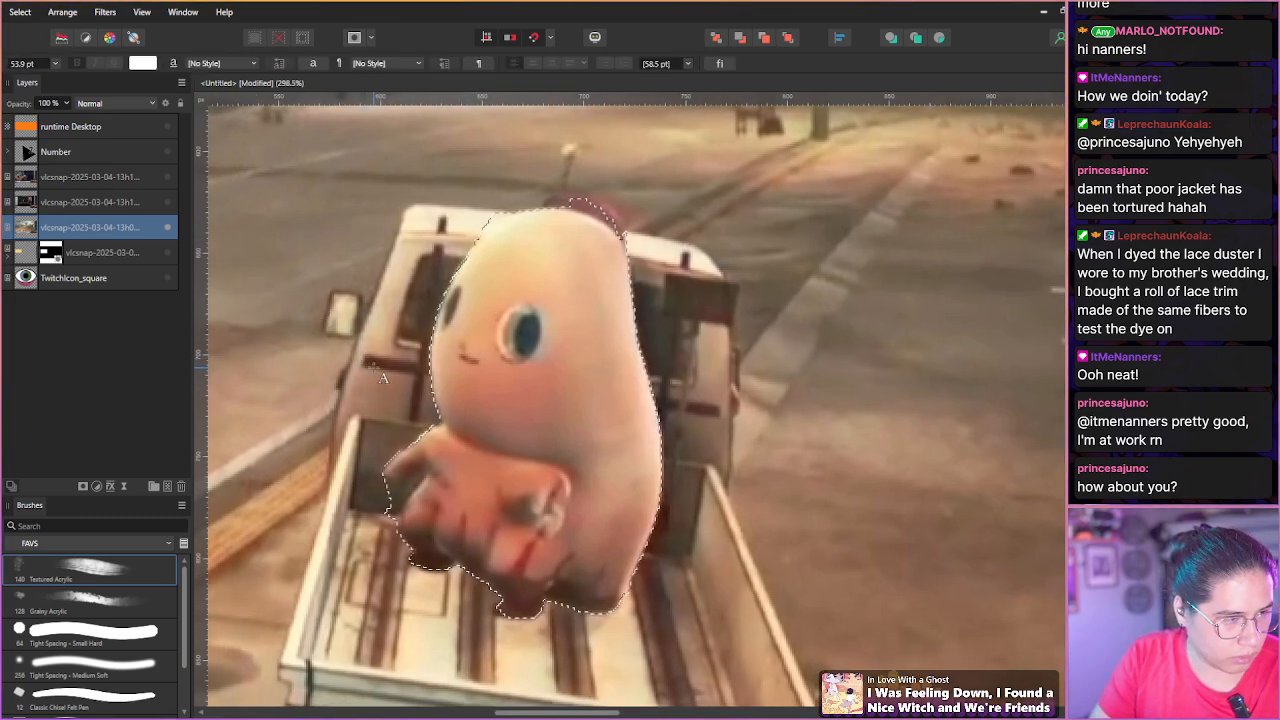
pyautogui.press('g')
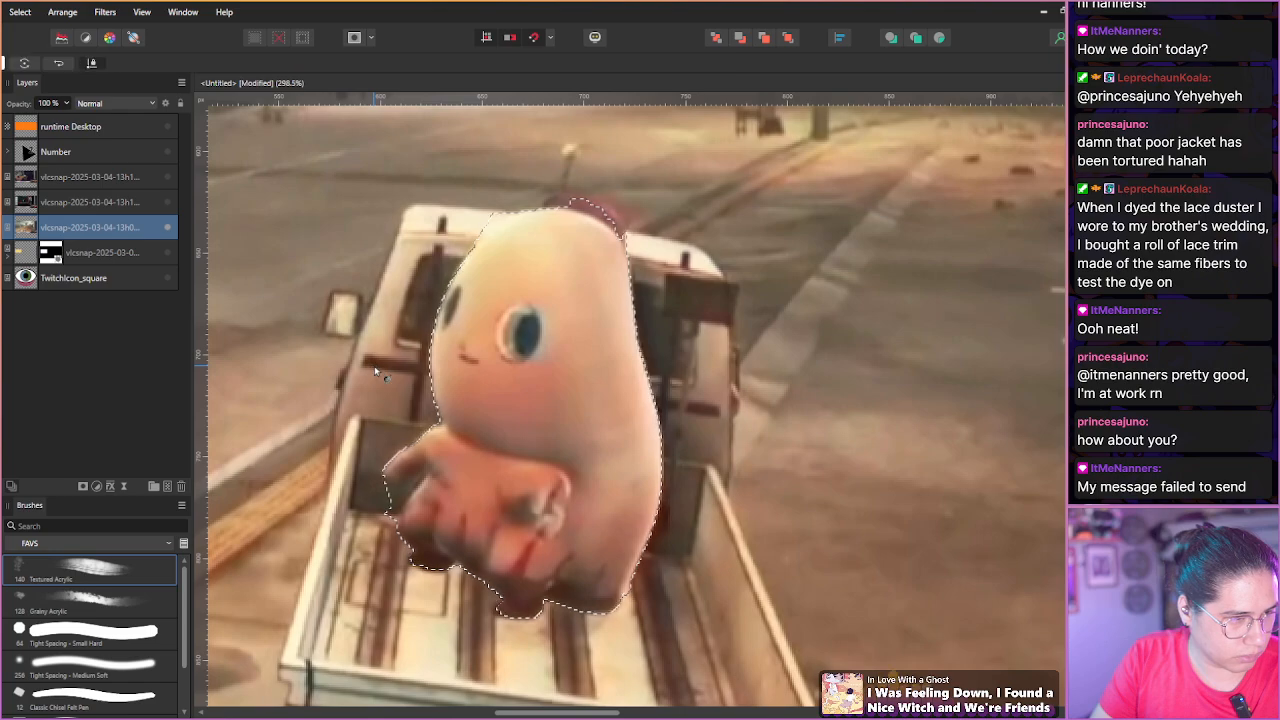
pyautogui.press('m')
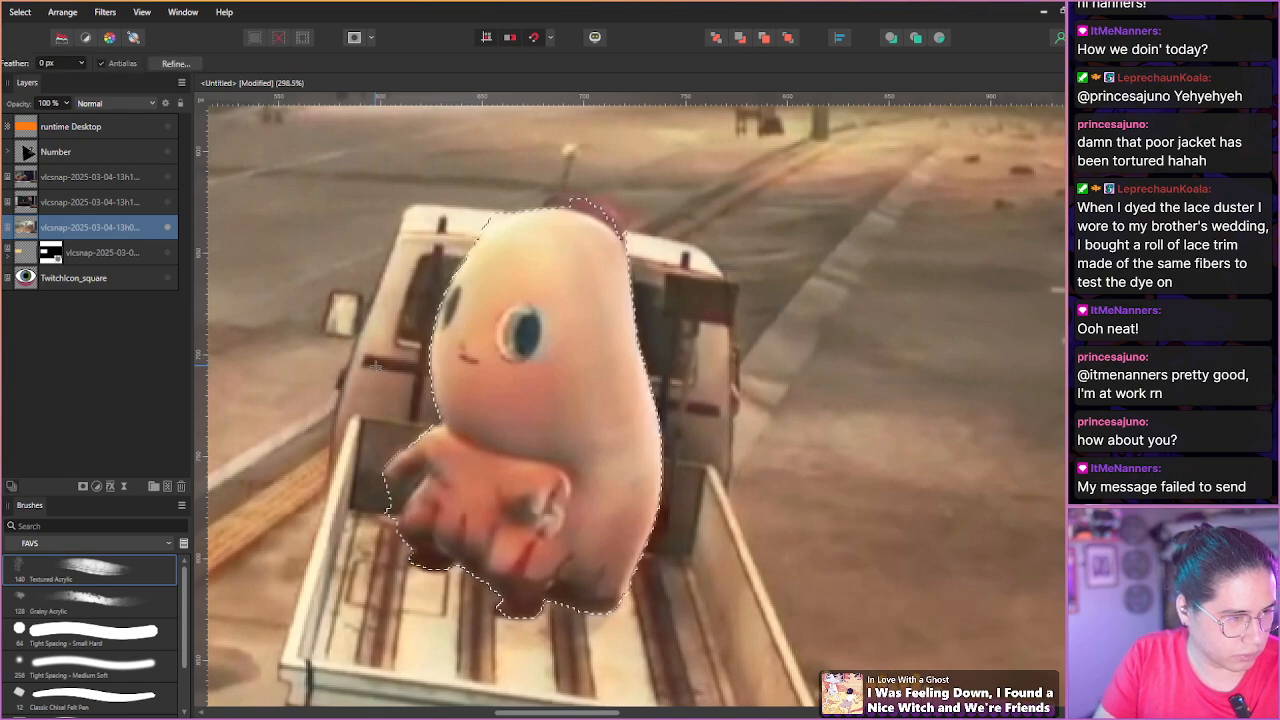
pyautogui.scroll(4, 578, 204)
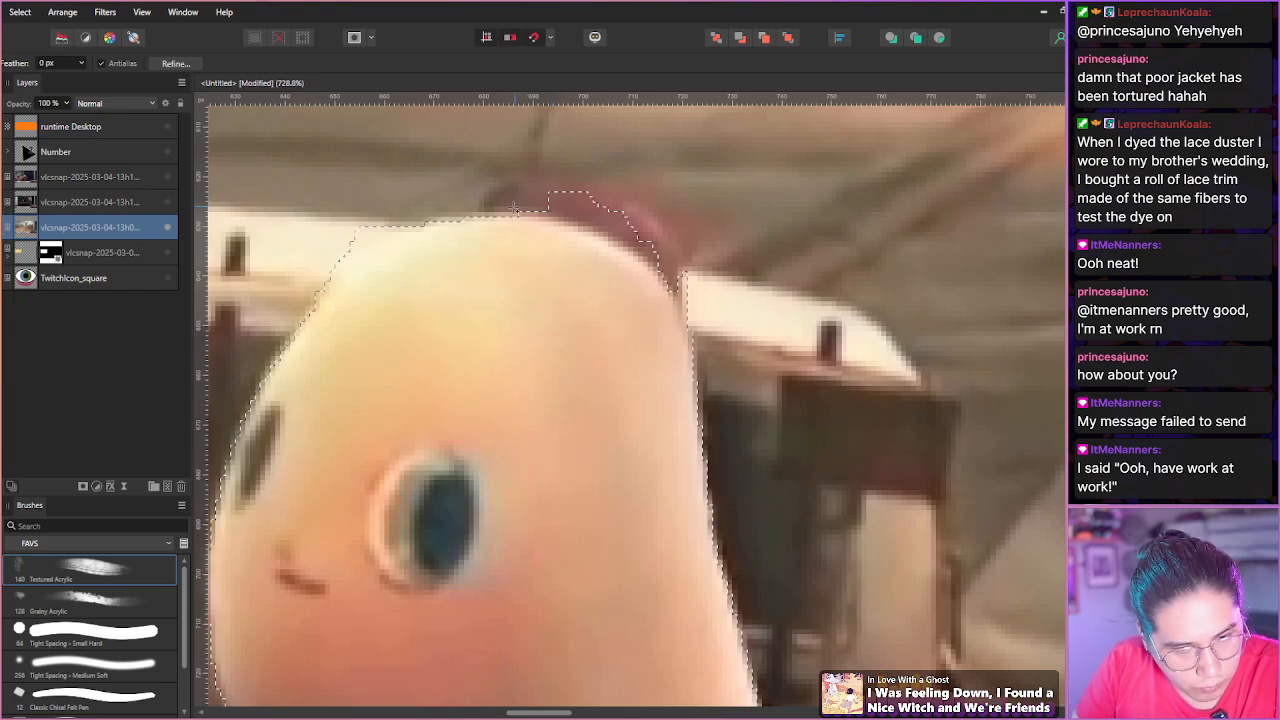
pyautogui.moveTo(474, 226)
pyautogui.mouseDown()
pyautogui.moveTo(508, 183)
pyautogui.moveTo(603, 188)
pyautogui.moveTo(681, 258)
pyautogui.moveTo(650, 374)
pyautogui.moveTo(553, 338)
pyautogui.mouseUp()
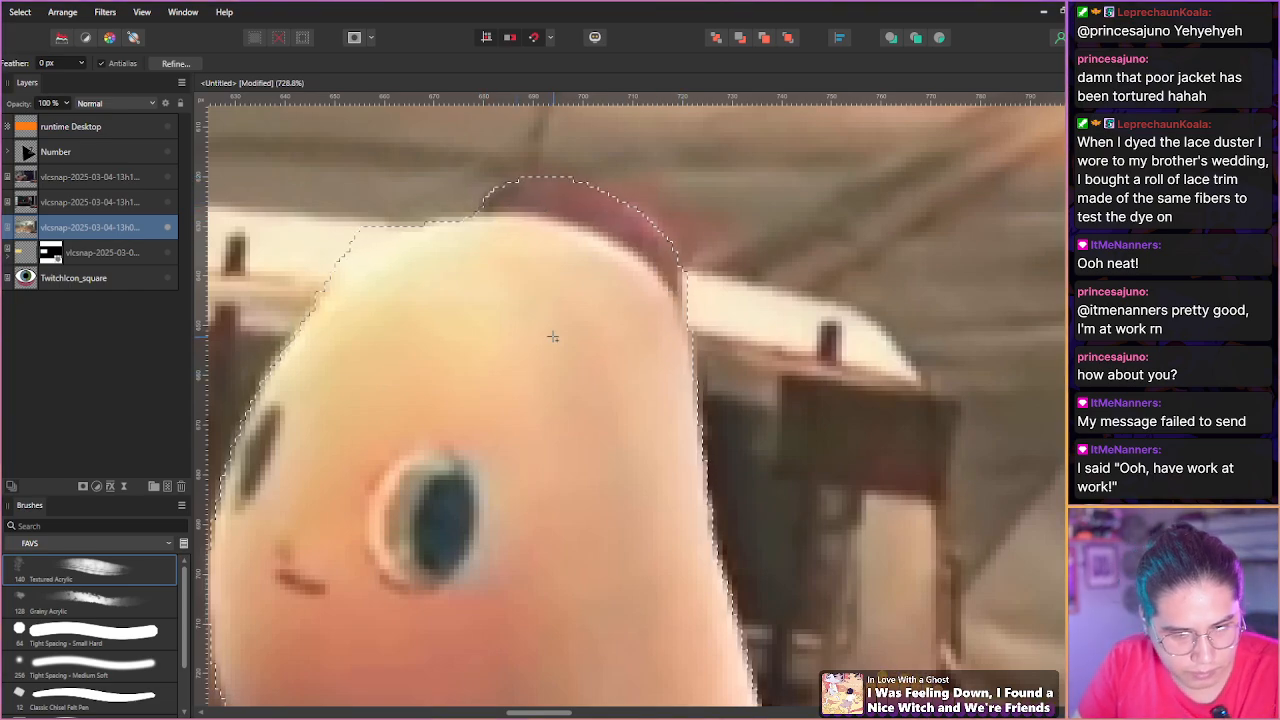
pyautogui.moveTo(578, 186)
pyautogui.mouseDown()
pyautogui.moveTo(674, 241)
pyautogui.moveTo(626, 301)
pyautogui.mouseUp()
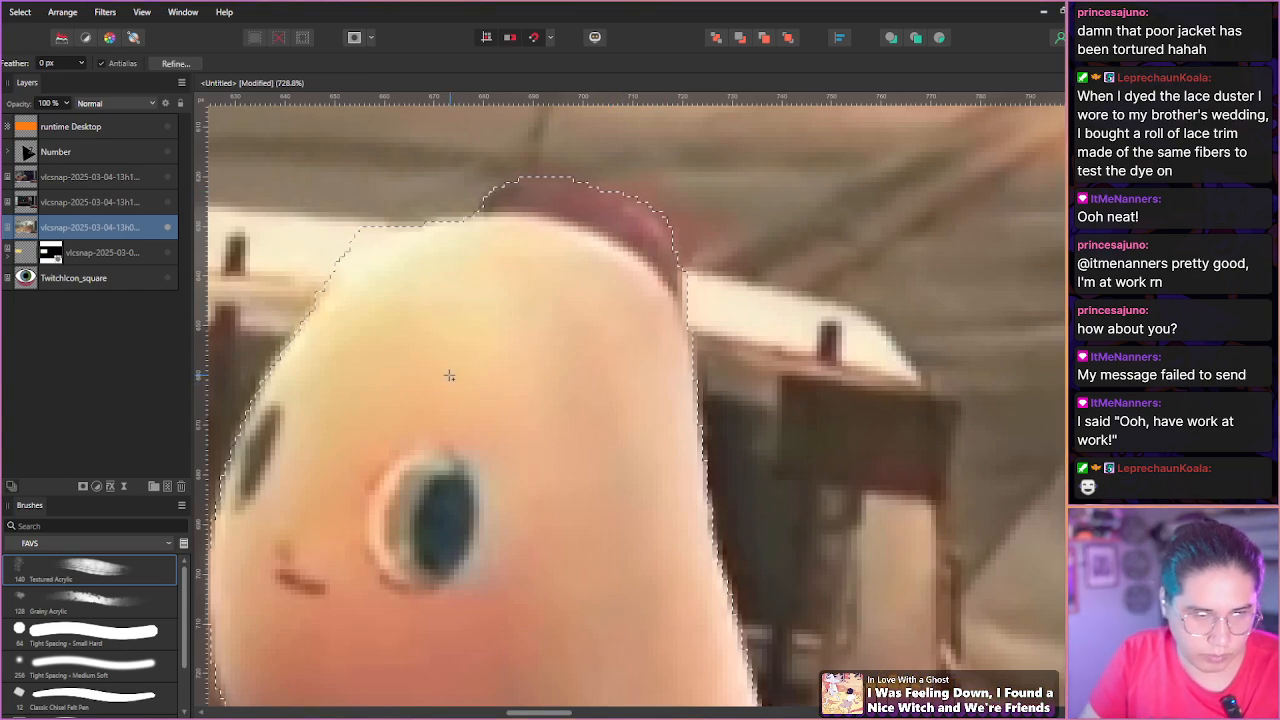
# Mask the truck snapshot to the selected creature so the rest of the scene is cut away.
pyautogui.scroll(1, 449, 375)
pyautogui.scroll(-7, 385, 348)
pyautogui.press('space')
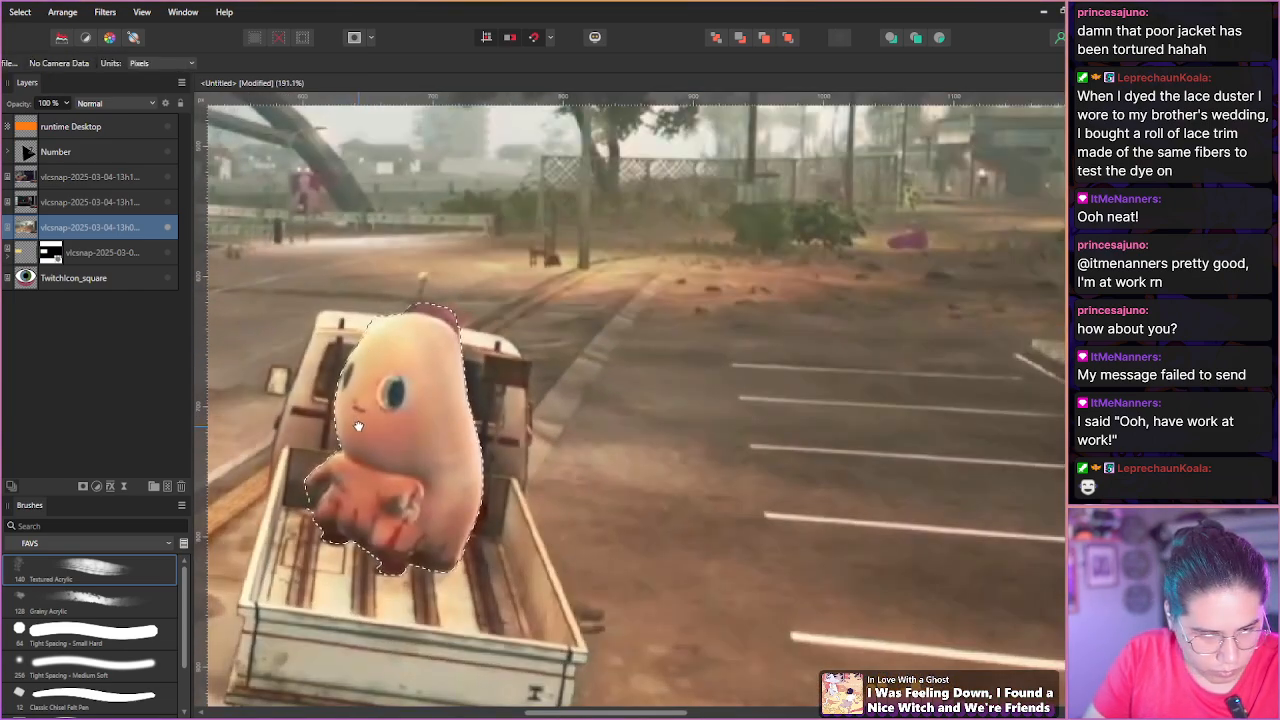
pyautogui.moveTo(358, 426); pyautogui.dragTo(538, 358)
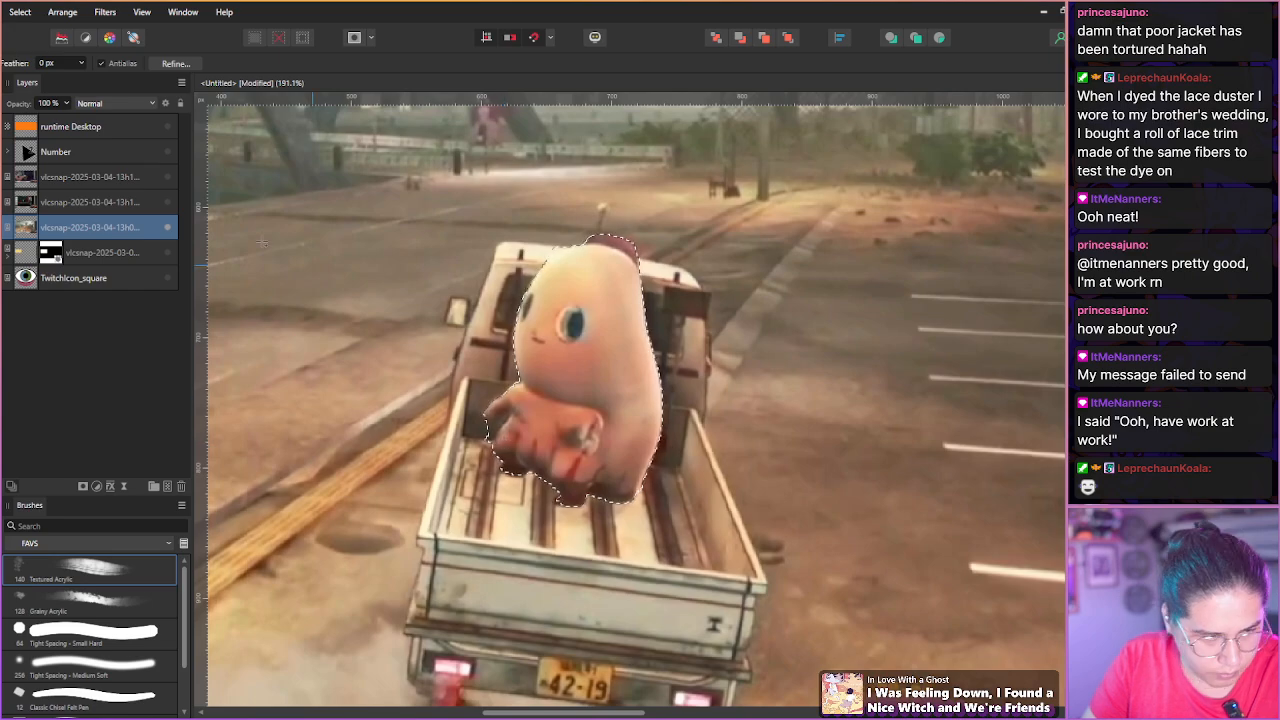
pyautogui.click(83, 483)
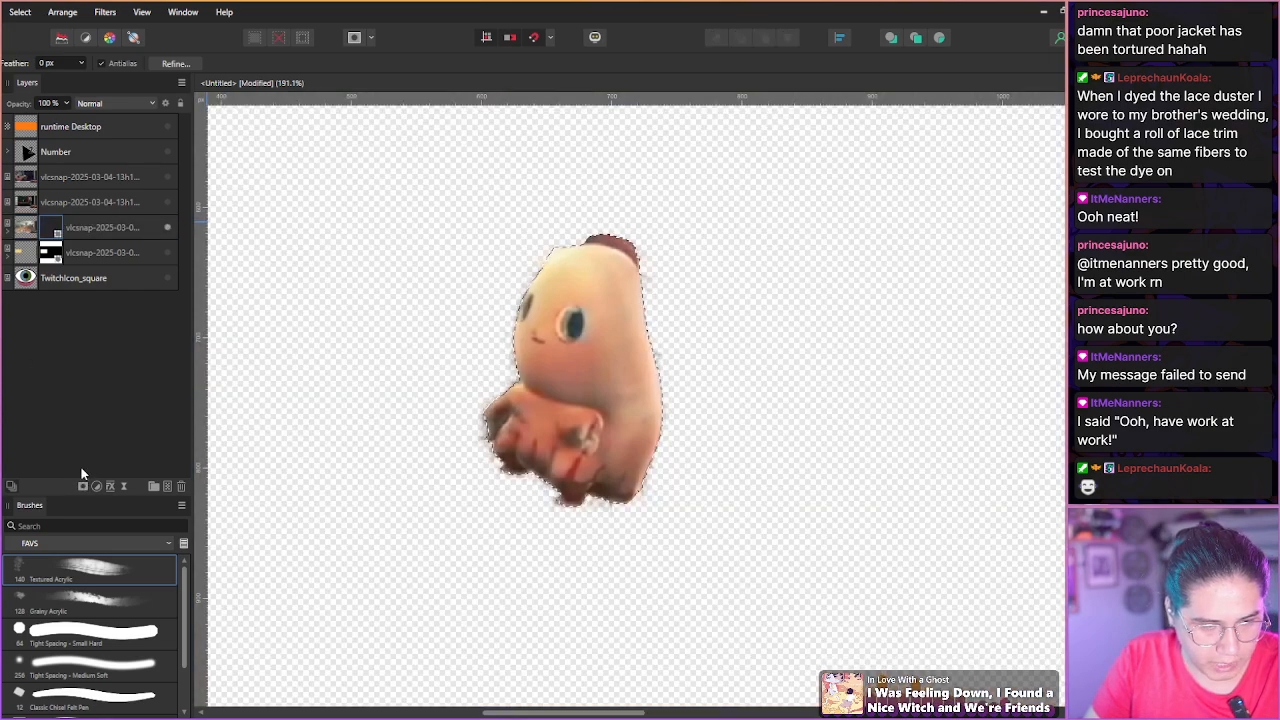
# Show the Am I Nima snapshot layer in place of the creature cutout and clear the selection.
pyautogui.click(89, 205)
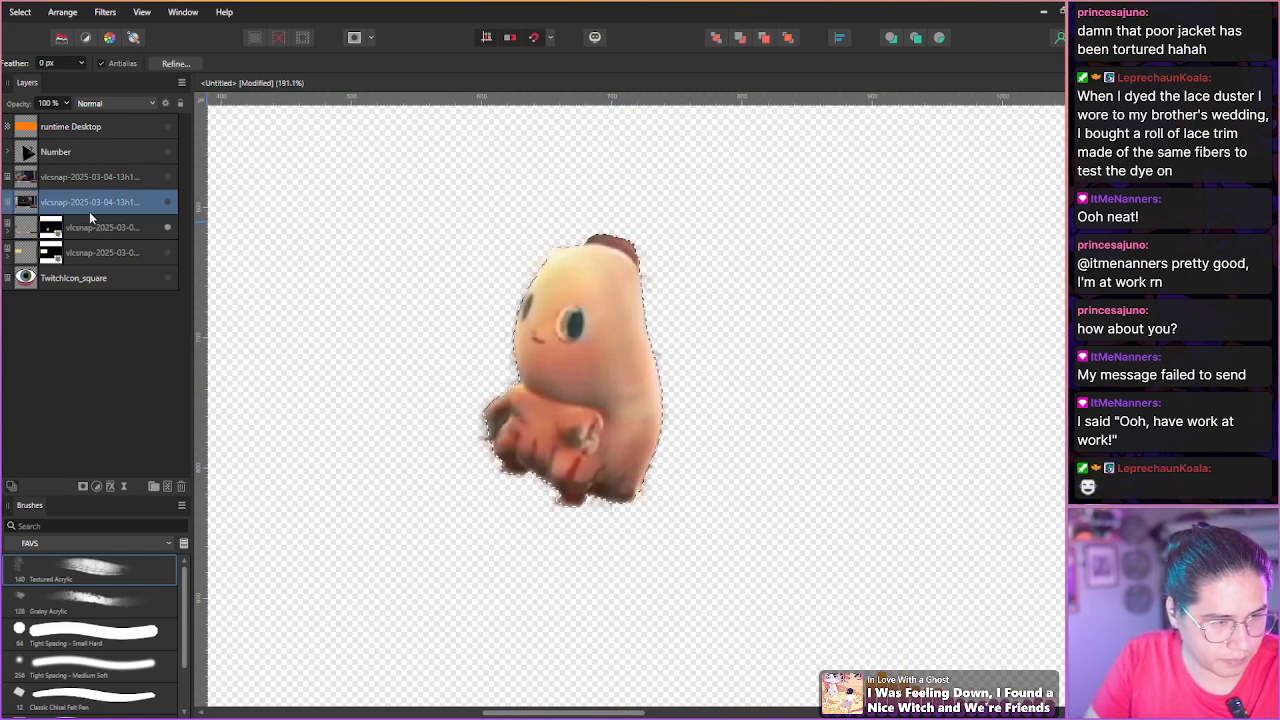
pyautogui.click(166, 204)
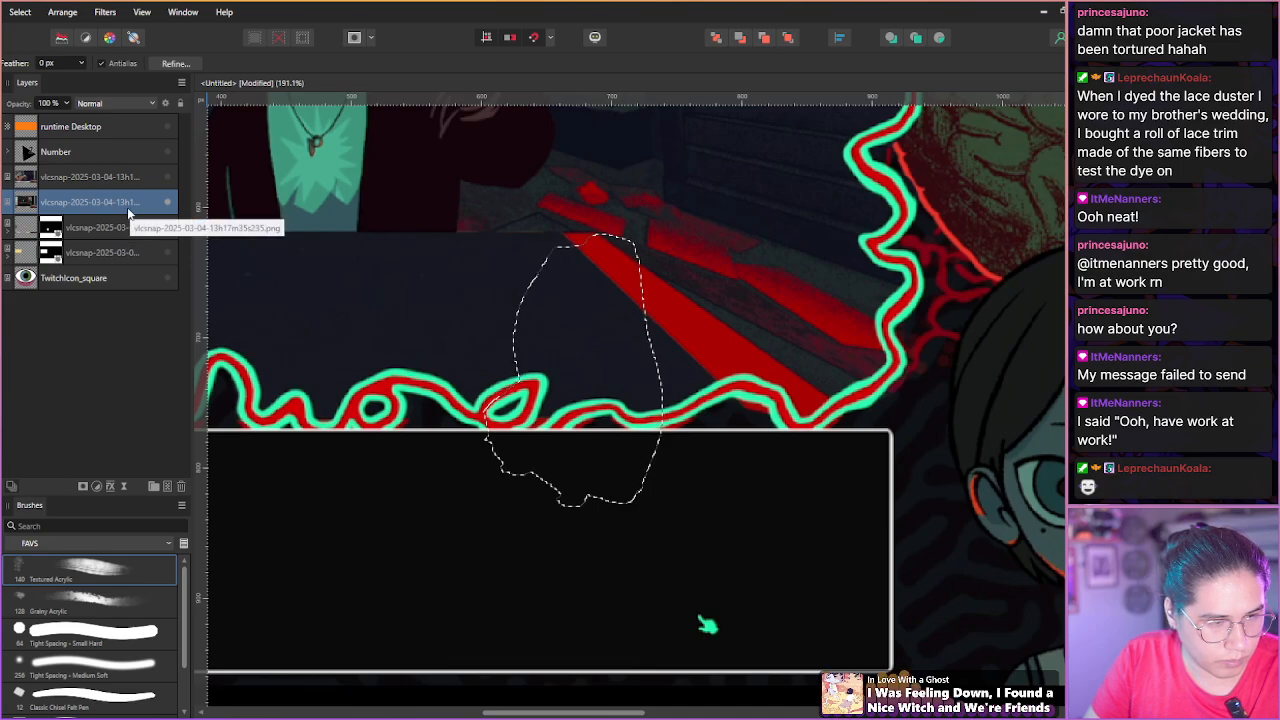
pyautogui.hotkey('ctrl', 'd')
pyautogui.scroll(2, 393, 341)
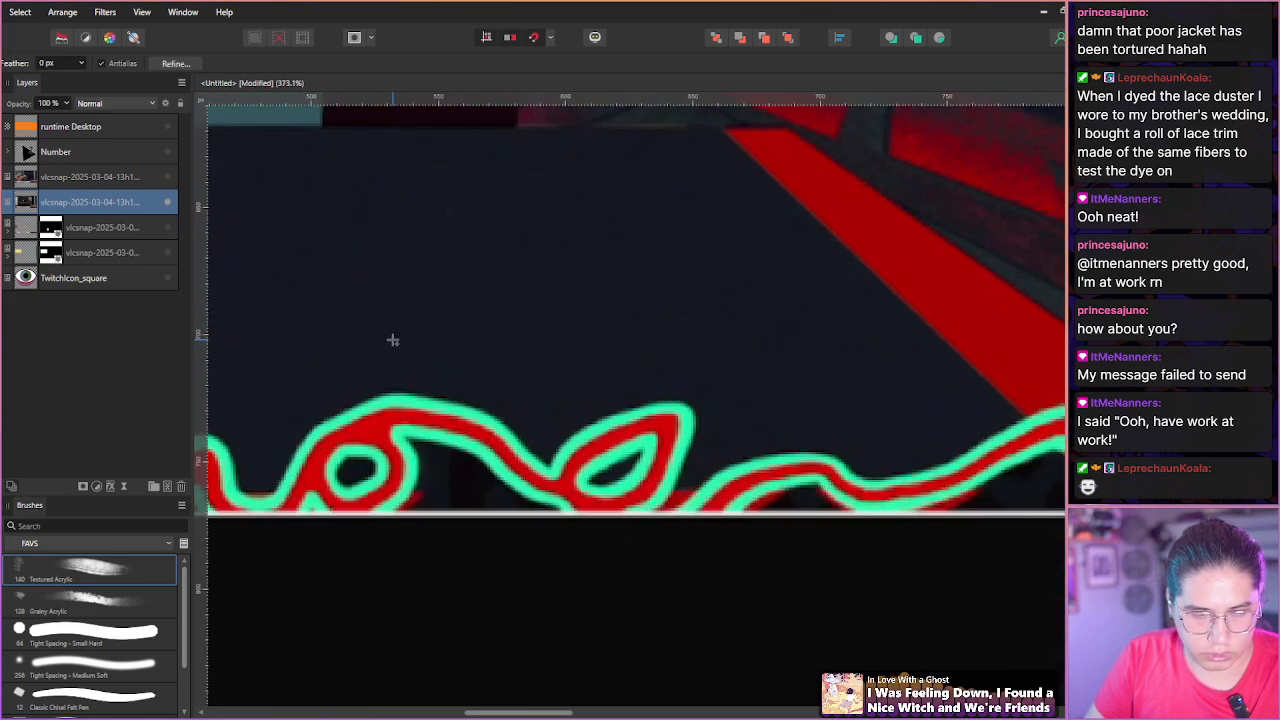
pyautogui.scroll(-5, 393, 341)
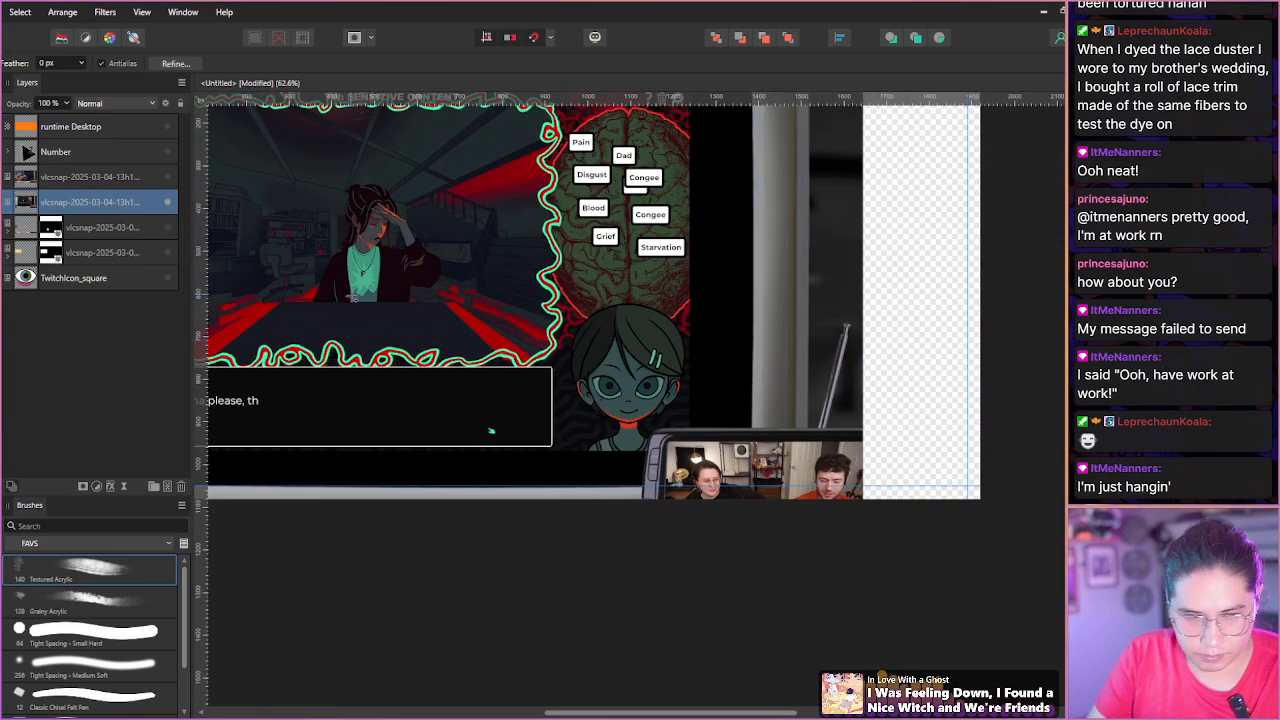
pyautogui.moveTo(491, 430); pyautogui.dragTo(660, 503)
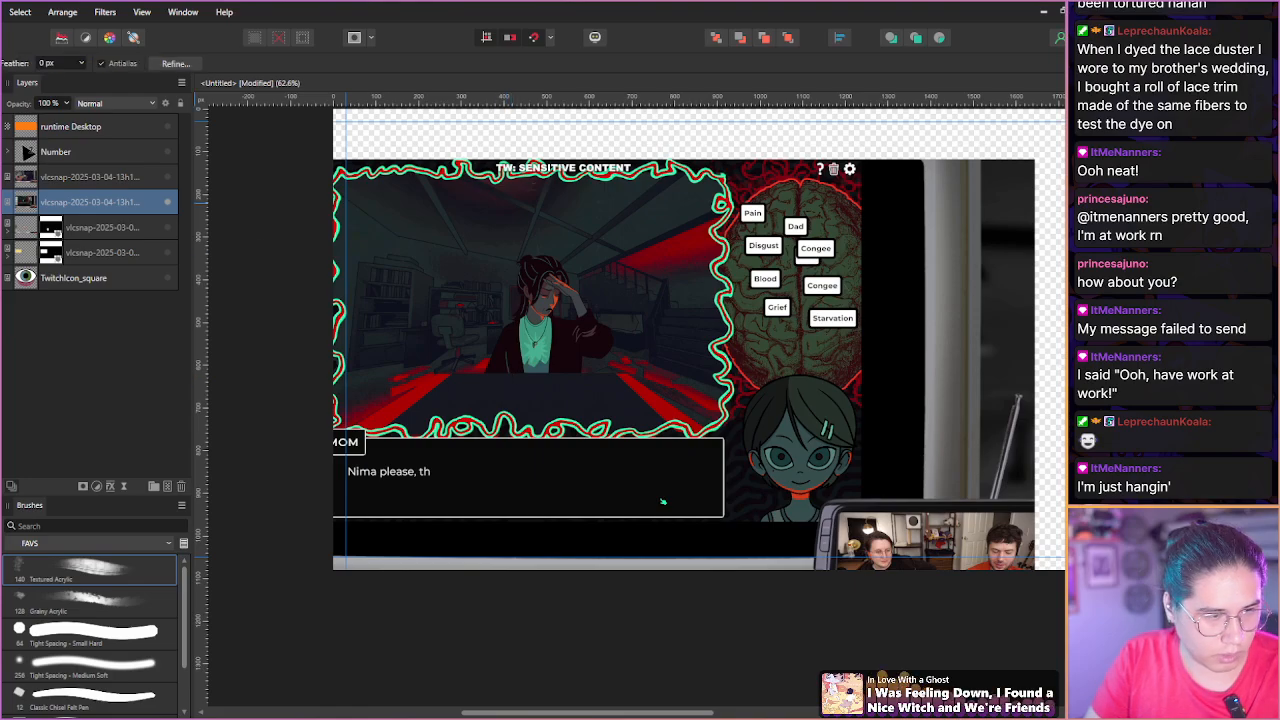
# Align the Am I Nima snapshot with the canvas and enlarge it to about 115%, placing the framed Mom scene near the canvas's left edge.
pyautogui.press('v')
pyautogui.moveTo(443, 298); pyautogui.dragTo(573, 257)
pyautogui.press('space')
pyautogui.moveTo(548, 375); pyautogui.dragTo(436, 416)
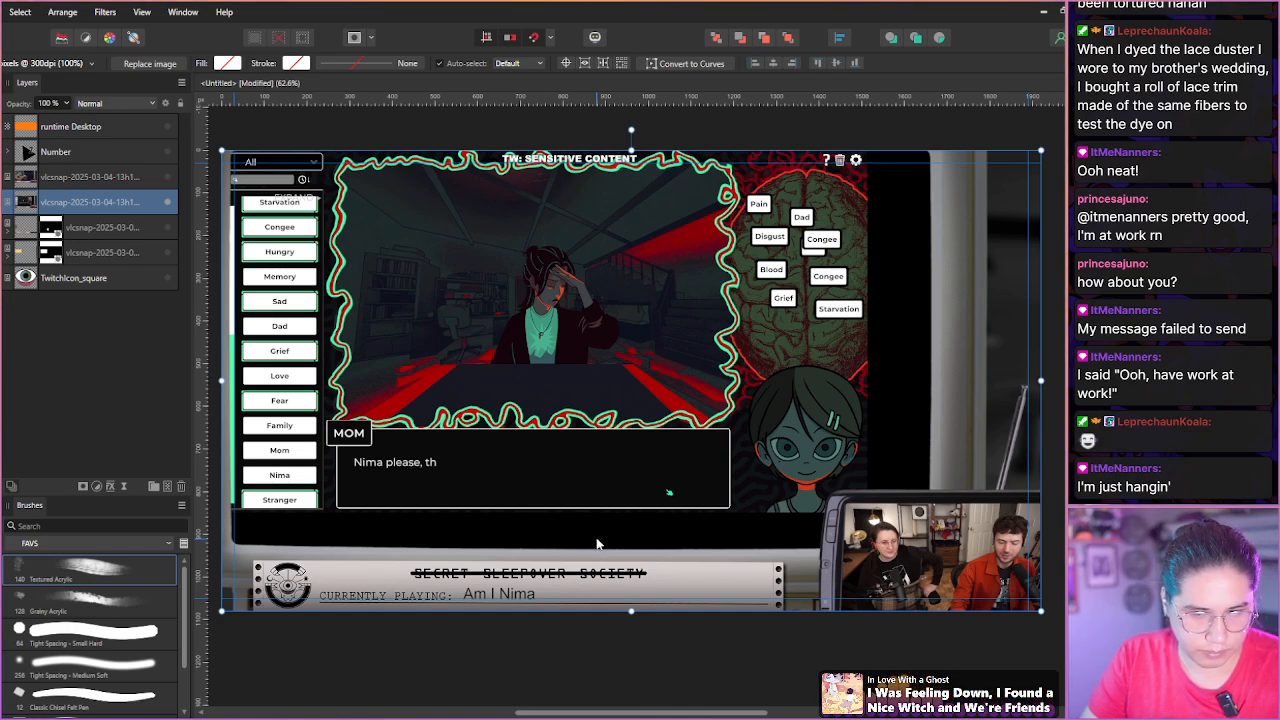
pyautogui.moveTo(219, 380); pyautogui.dragTo(123, 377)
pyautogui.moveTo(358, 412); pyautogui.dragTo(353, 429)
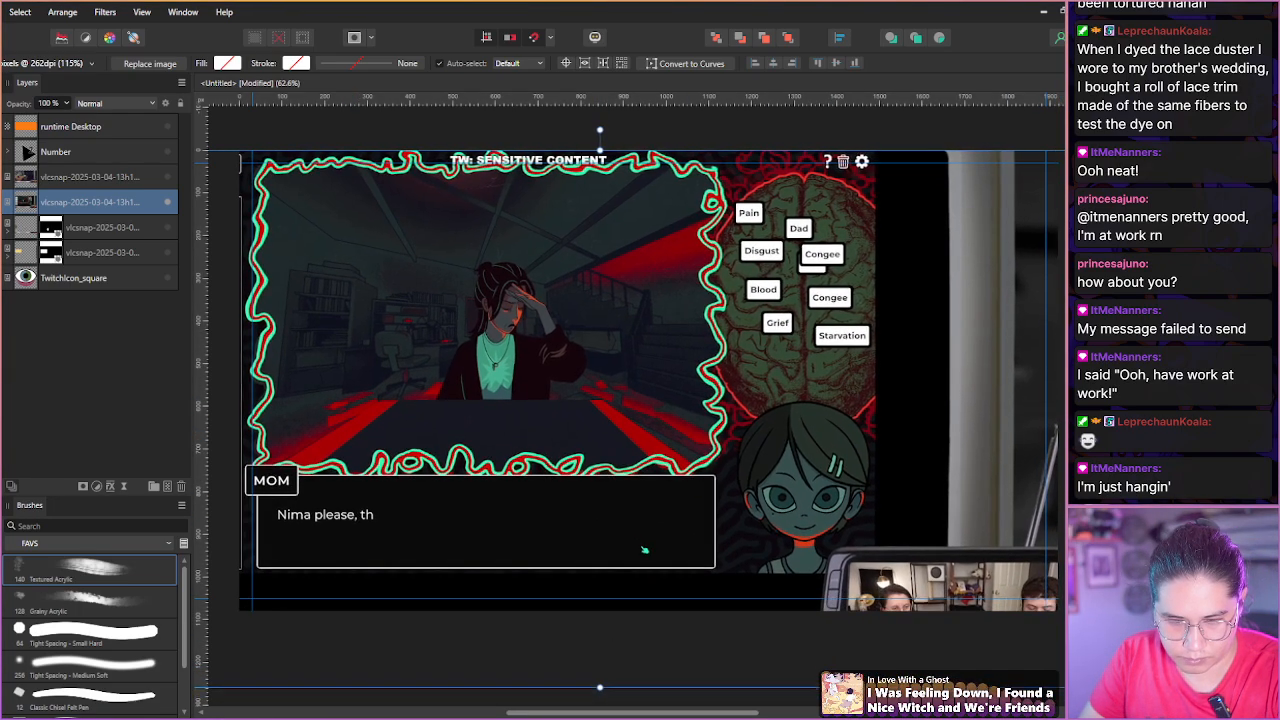
# Enlarge the Am I Nima snapshot to about 142% and reposition it so the framed scene and Nima's face fill the canvas.
pyautogui.scroll(2, 706, 524)
pyautogui.scroll(-5, 658, 471)
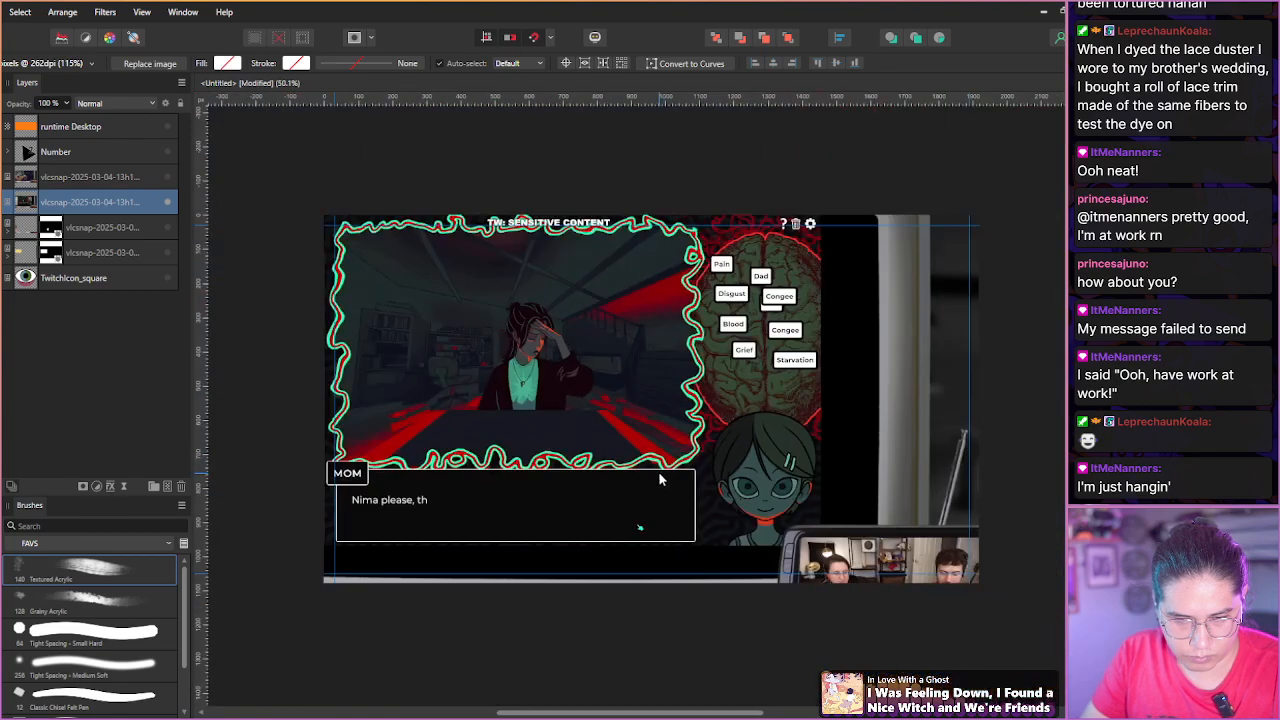
pyautogui.moveTo(895, 594); pyautogui.dragTo(964, 647)
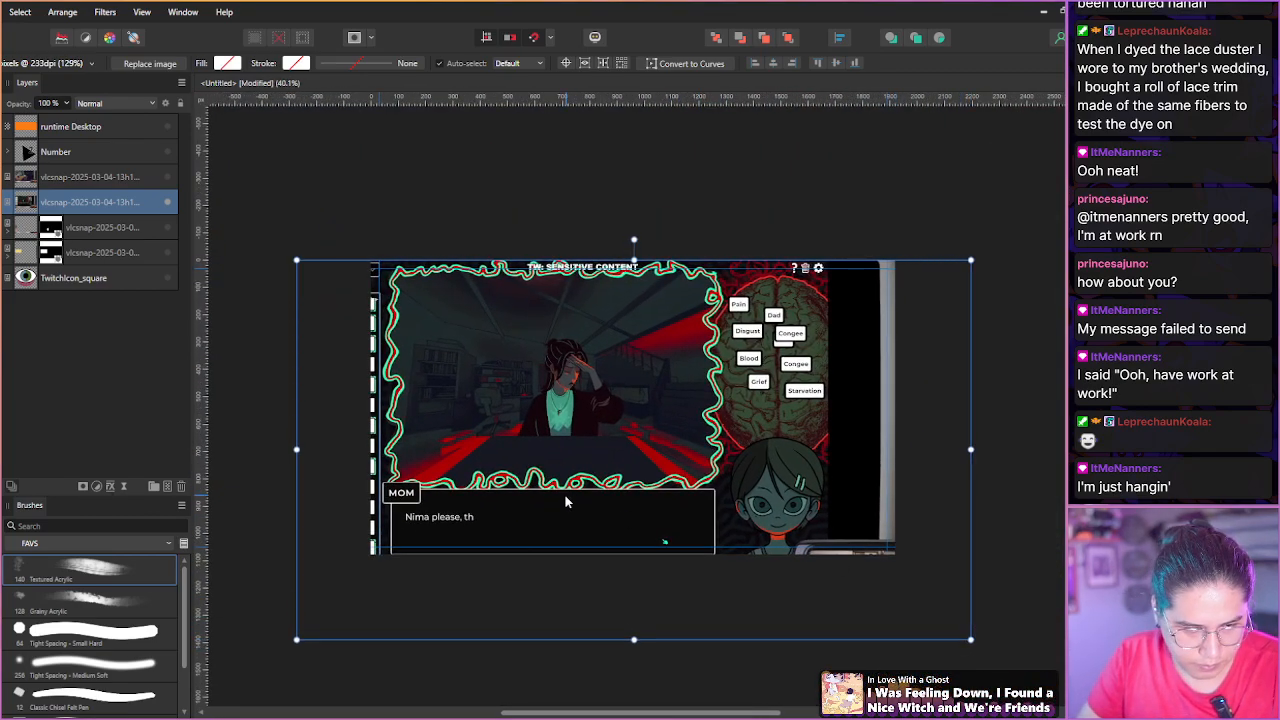
pyautogui.moveTo(558, 494); pyautogui.dragTo(558, 500)
pyautogui.moveTo(960, 450); pyautogui.dragTo(1032, 450)
pyautogui.moveTo(535, 426)
pyautogui.mouseDown()
pyautogui.moveTo(535, 440)
pyautogui.moveTo(527, 433)
pyautogui.mouseUp()
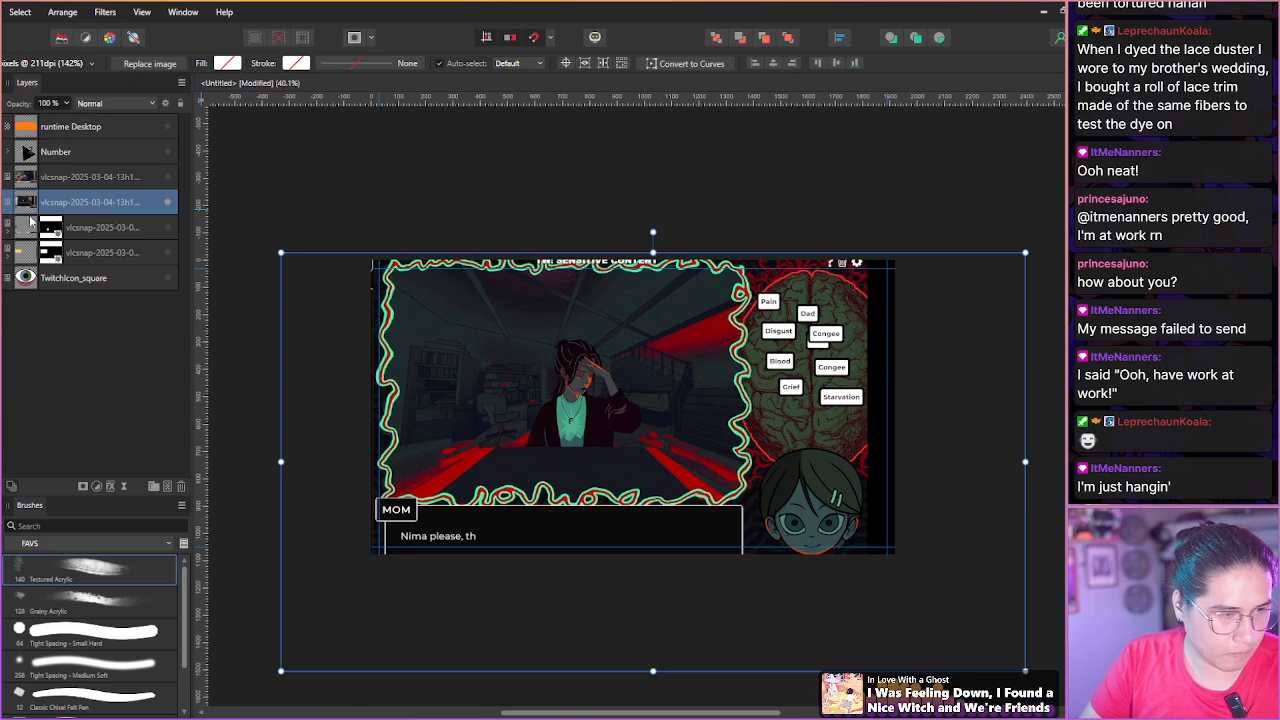
# Select the Mom scene inside the squiggly frame with a smaller Selection Brush, following the frame's inner edge along the top.
pyautogui.press('w')
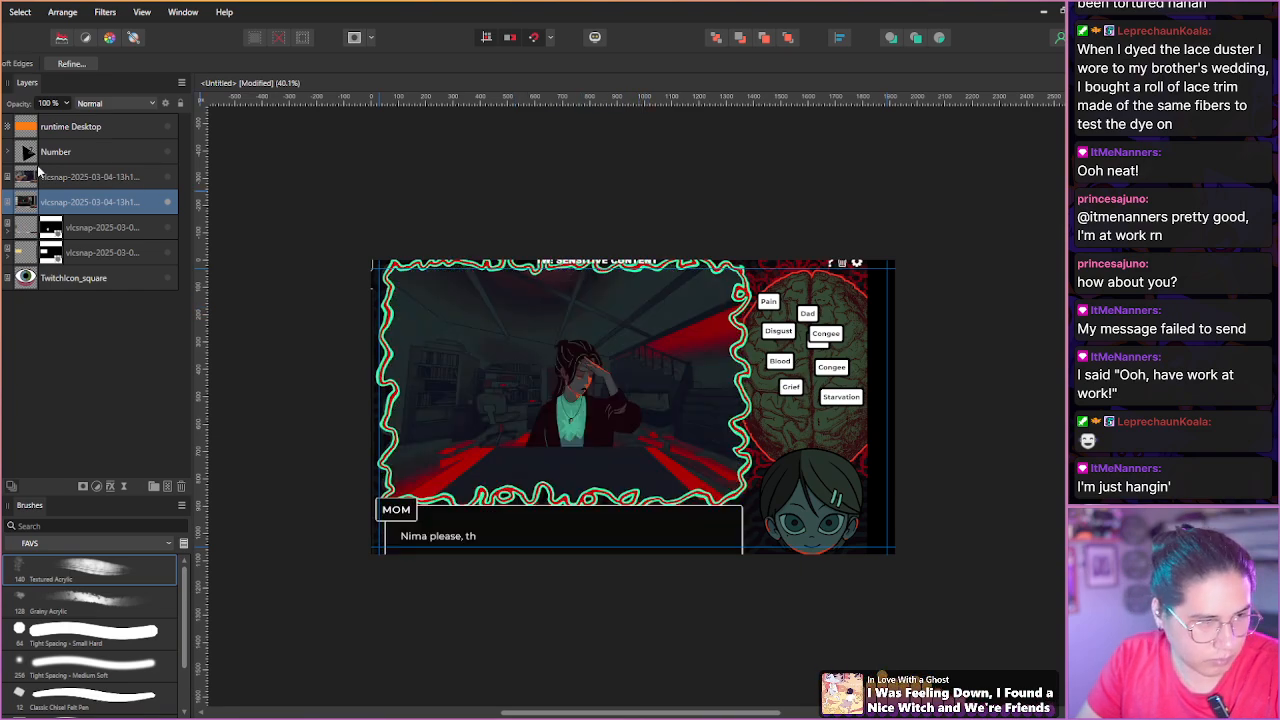
pyautogui.press('w')
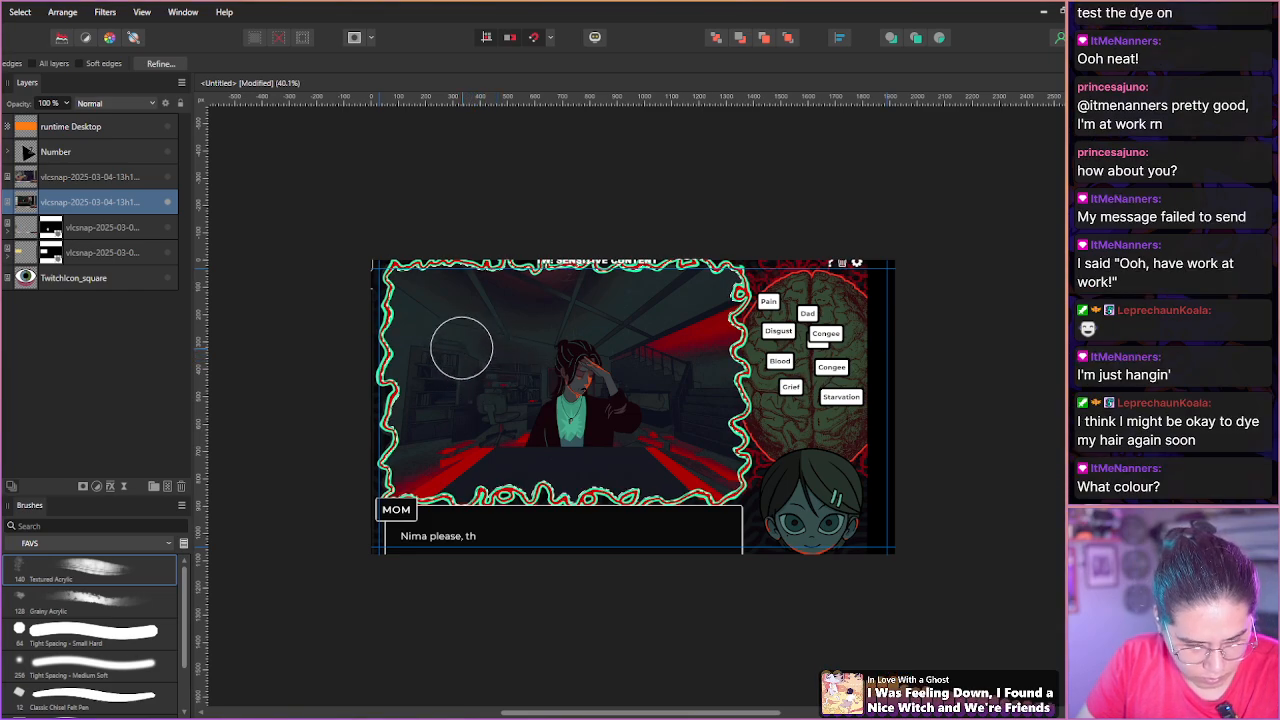
pyautogui.press('[')
pyautogui.press('[')
pyautogui.press('[')
pyautogui.press('[')
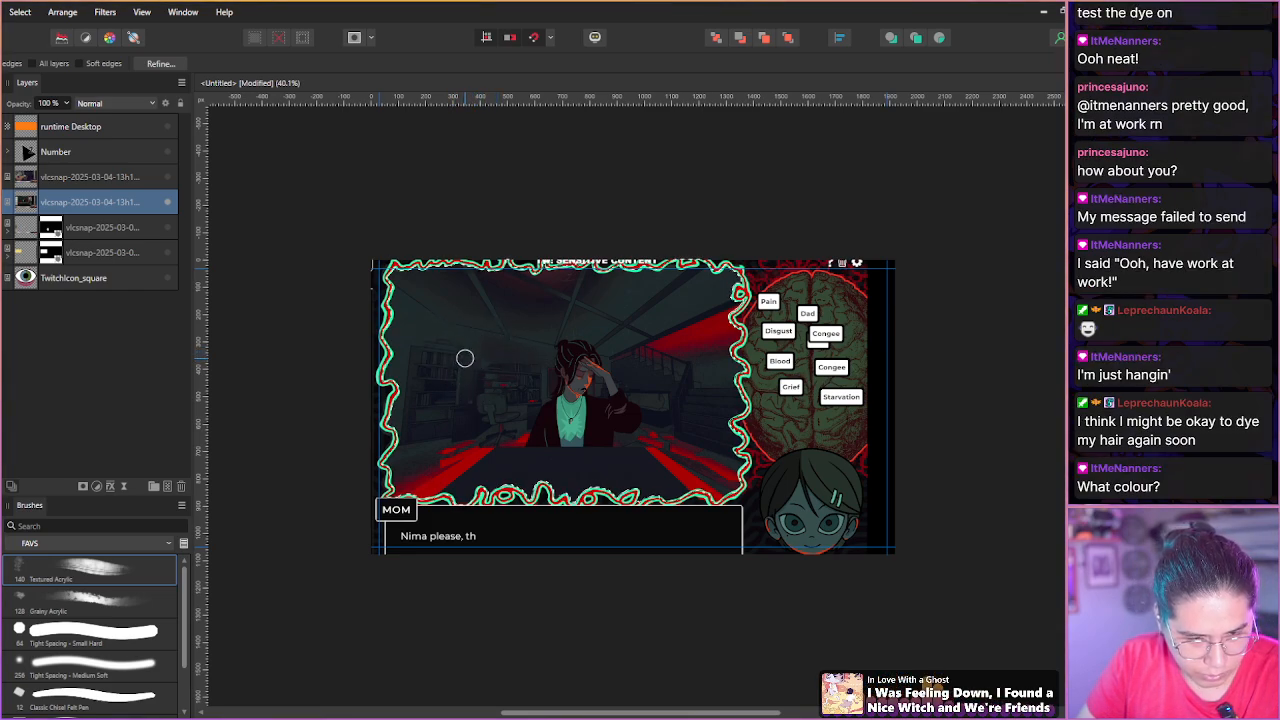
pyautogui.scroll(5, 534, 340)
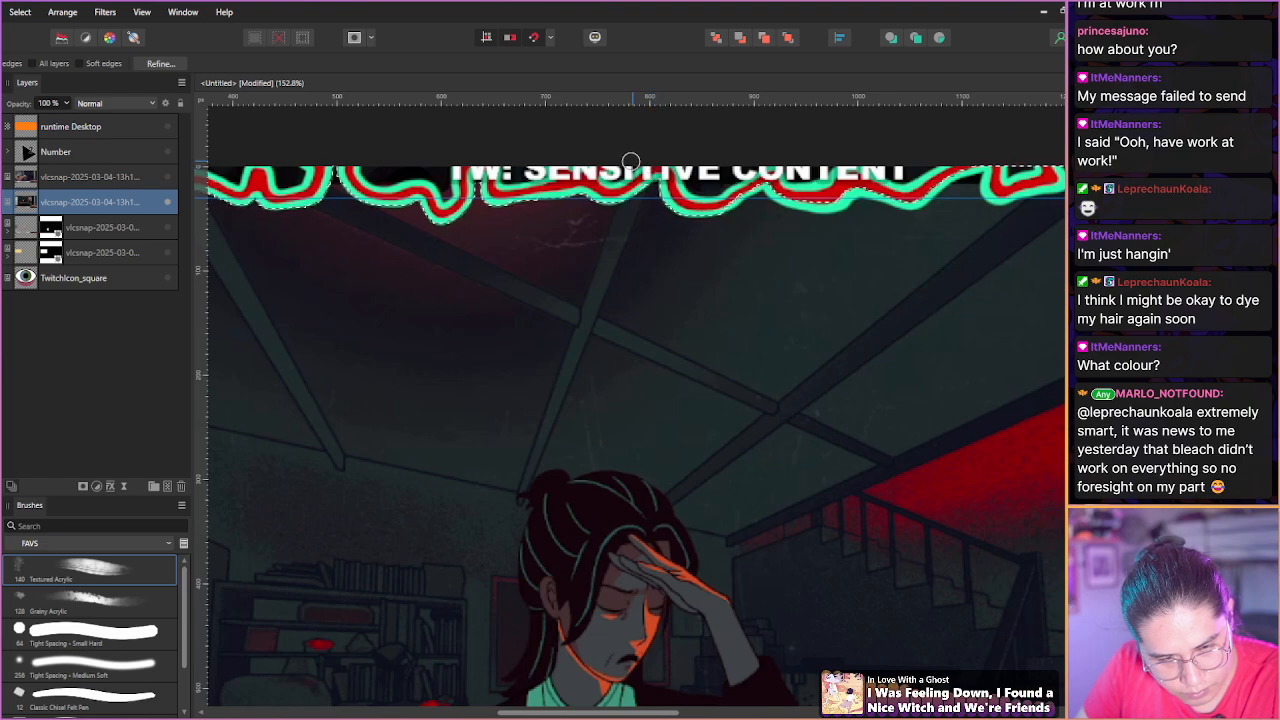
pyautogui.hscroll(3, 652, 206)
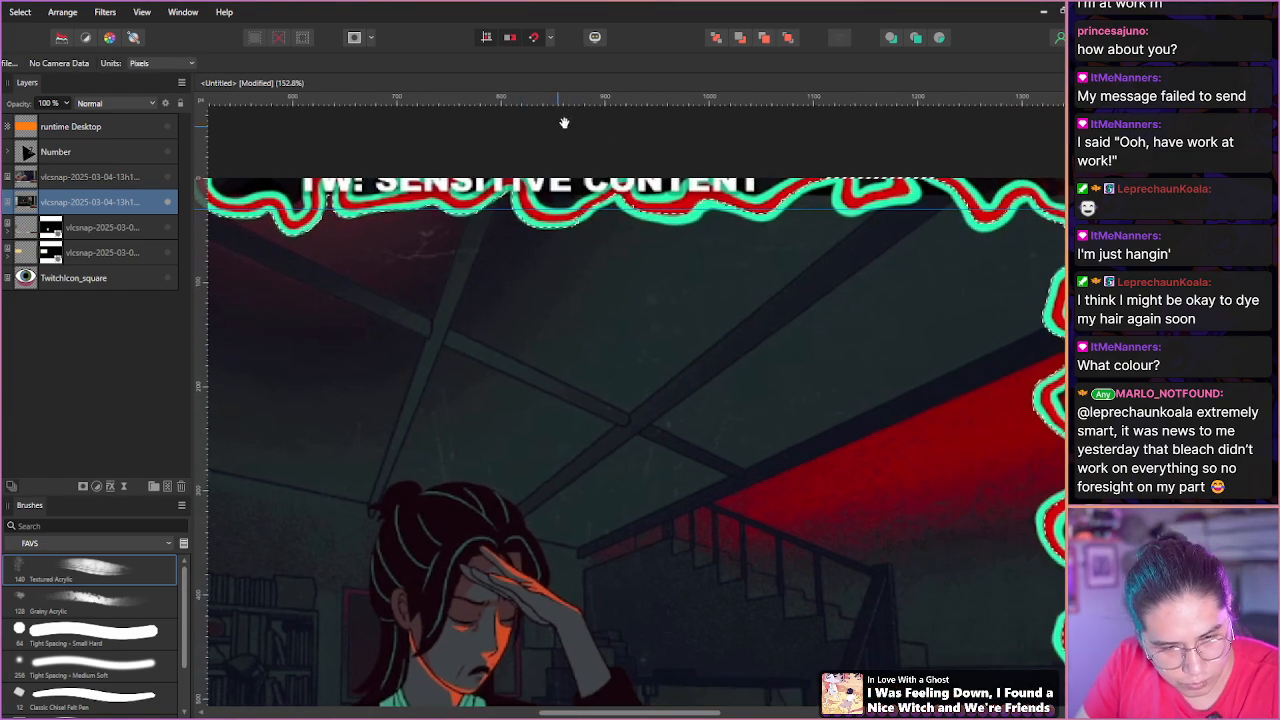
pyautogui.moveTo(644, 201)
pyautogui.mouseDown()
pyautogui.moveTo(737, 198)
pyautogui.moveTo(717, 210)
pyautogui.moveTo(622, 205)
pyautogui.mouseUp()
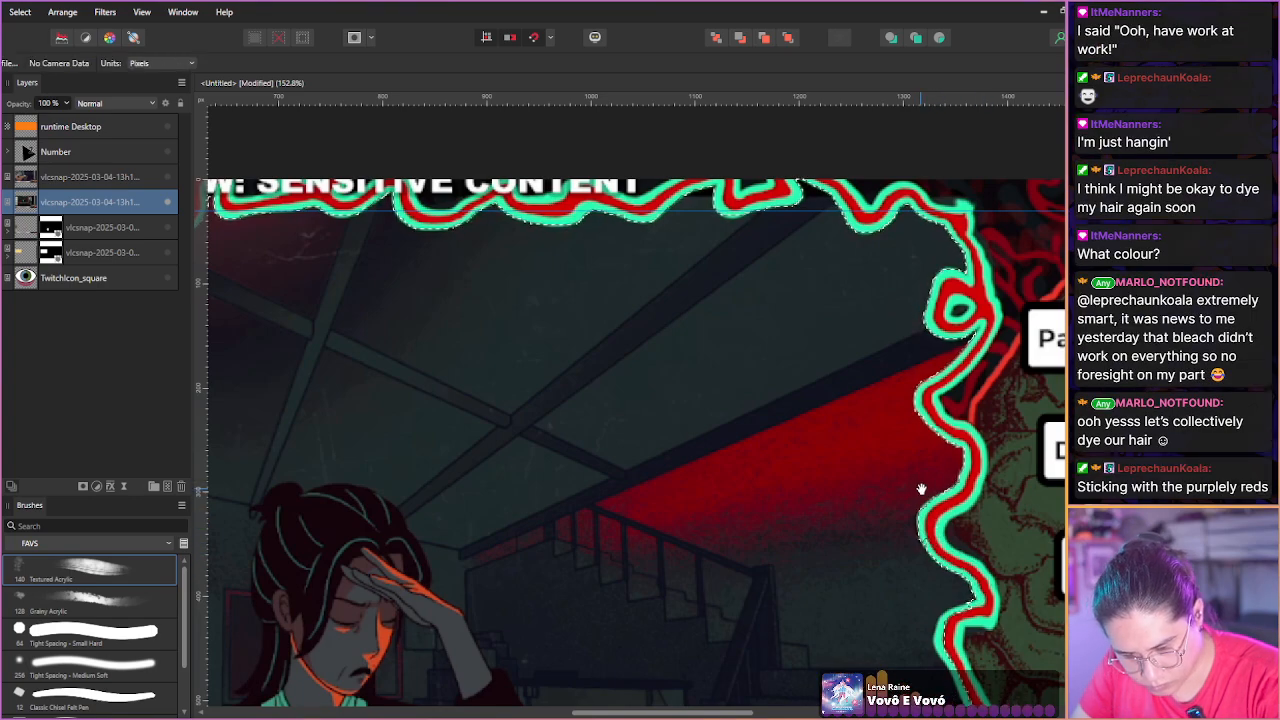
# Check and refine the Mom scene selection along the squiggly frame's inner right edge, down to the lower-right corner.
pyautogui.moveTo(920, 487); pyautogui.dragTo(785, 272)
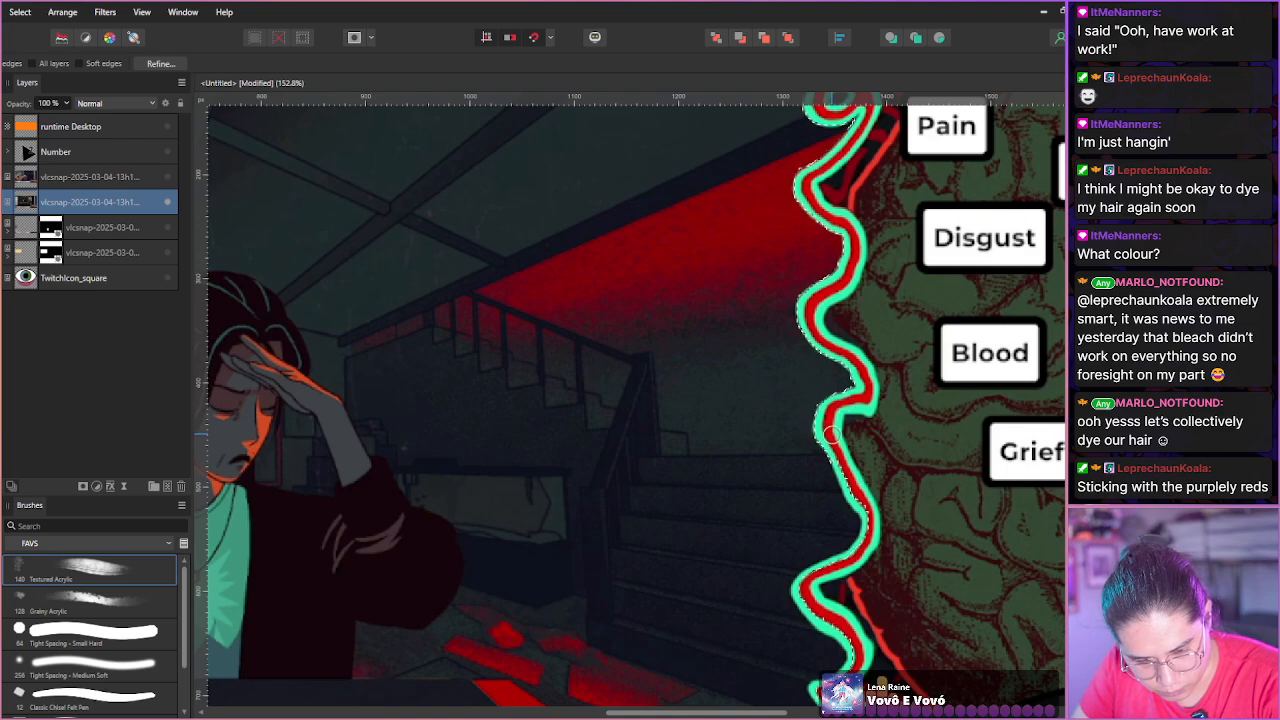
pyautogui.moveTo(869, 508); pyautogui.dragTo(840, 412)
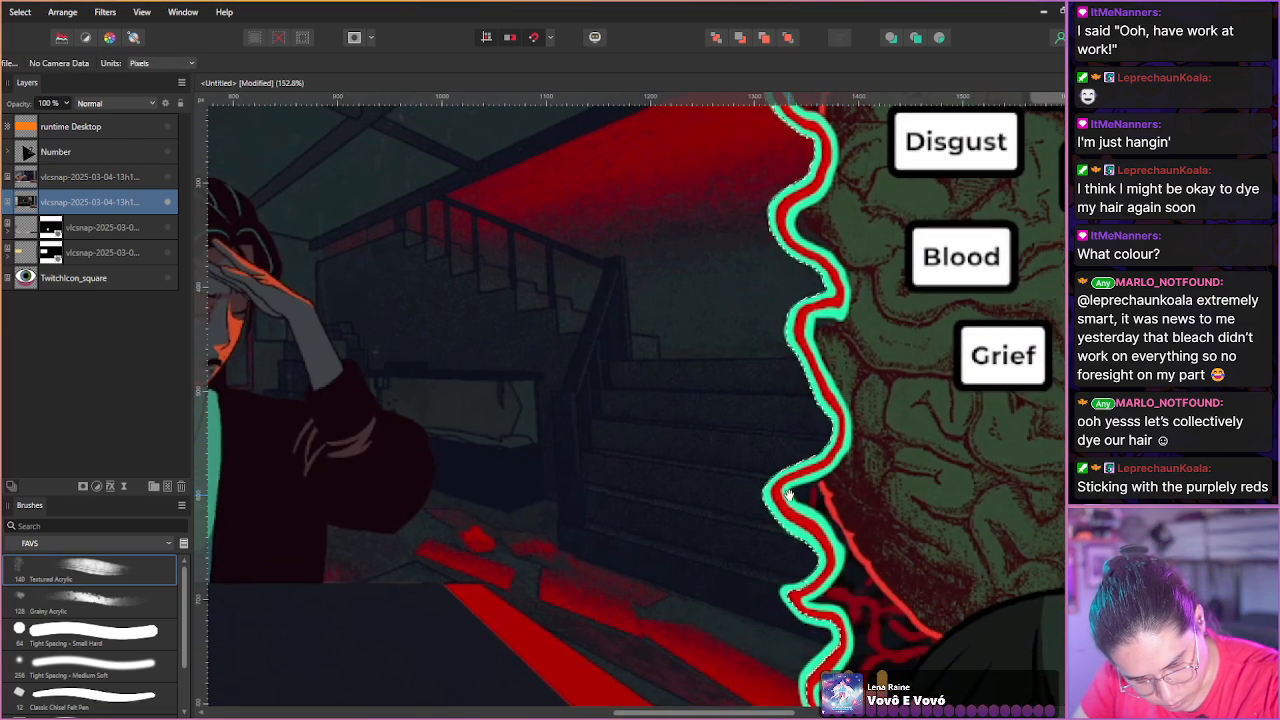
pyautogui.moveTo(840, 447); pyautogui.dragTo(859, 355)
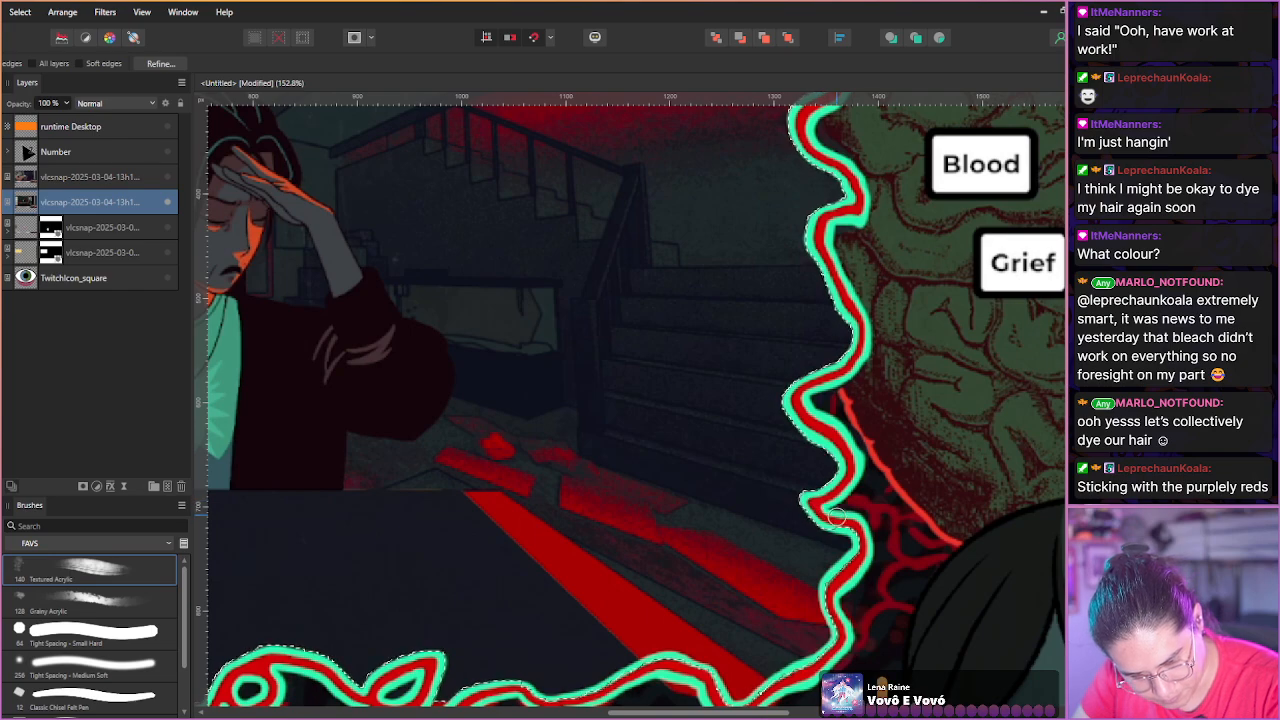
pyautogui.moveTo(820, 500); pyautogui.dragTo(815, 346)
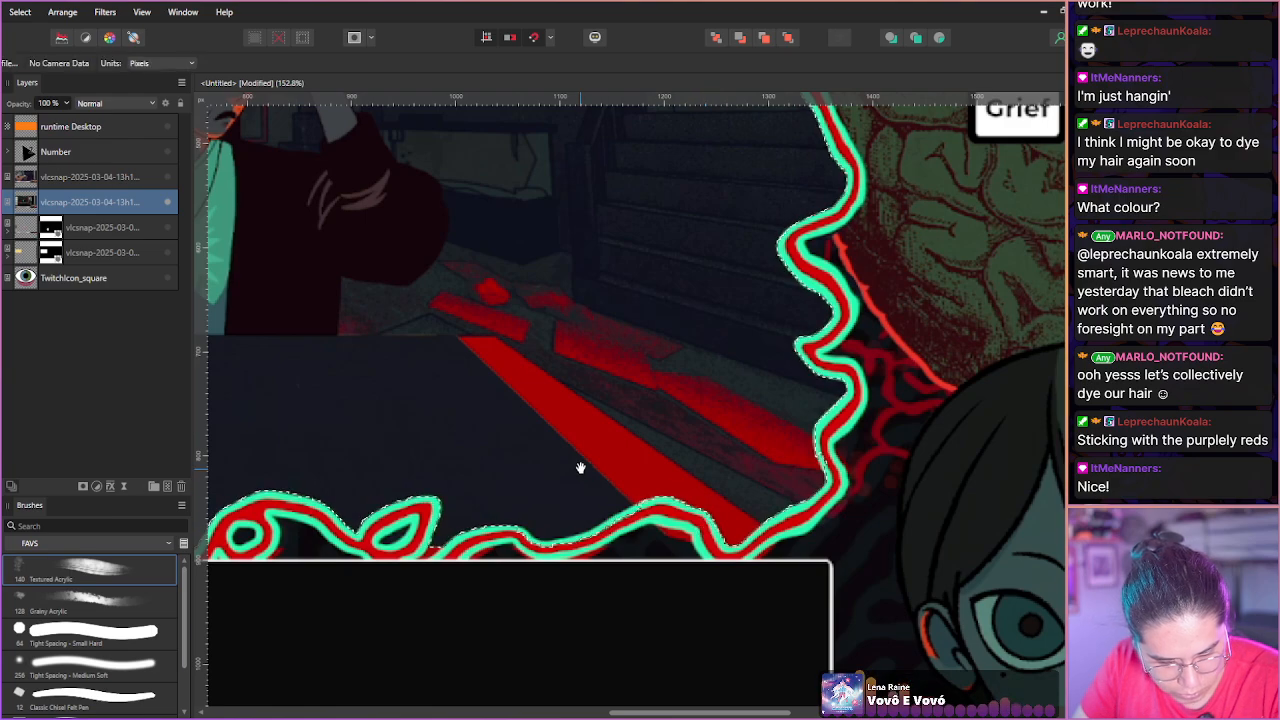
# Follow the frame's inner bottom edge and extend the Mom scene selection into the narrow notch beside the oval loop, keeping the green outline excluded.
pyautogui.moveTo(580, 466); pyautogui.dragTo(657, 393)
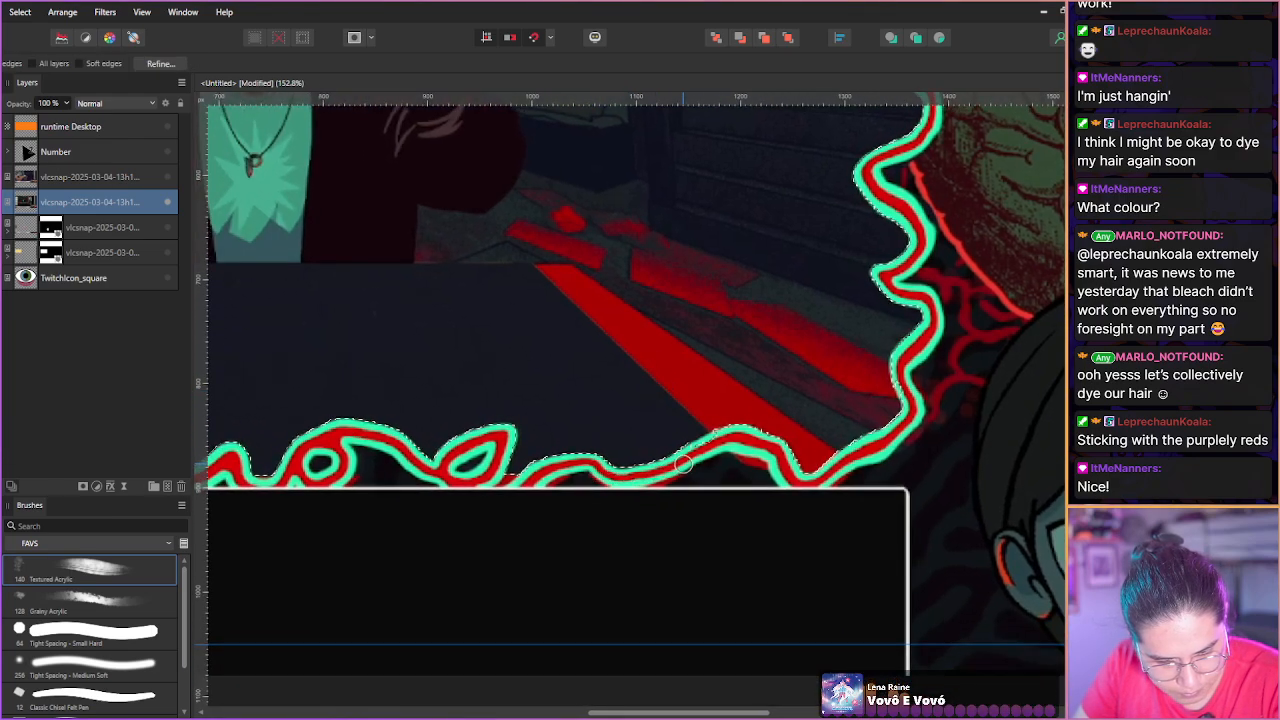
pyautogui.moveTo(543, 395); pyautogui.dragTo(671, 356)
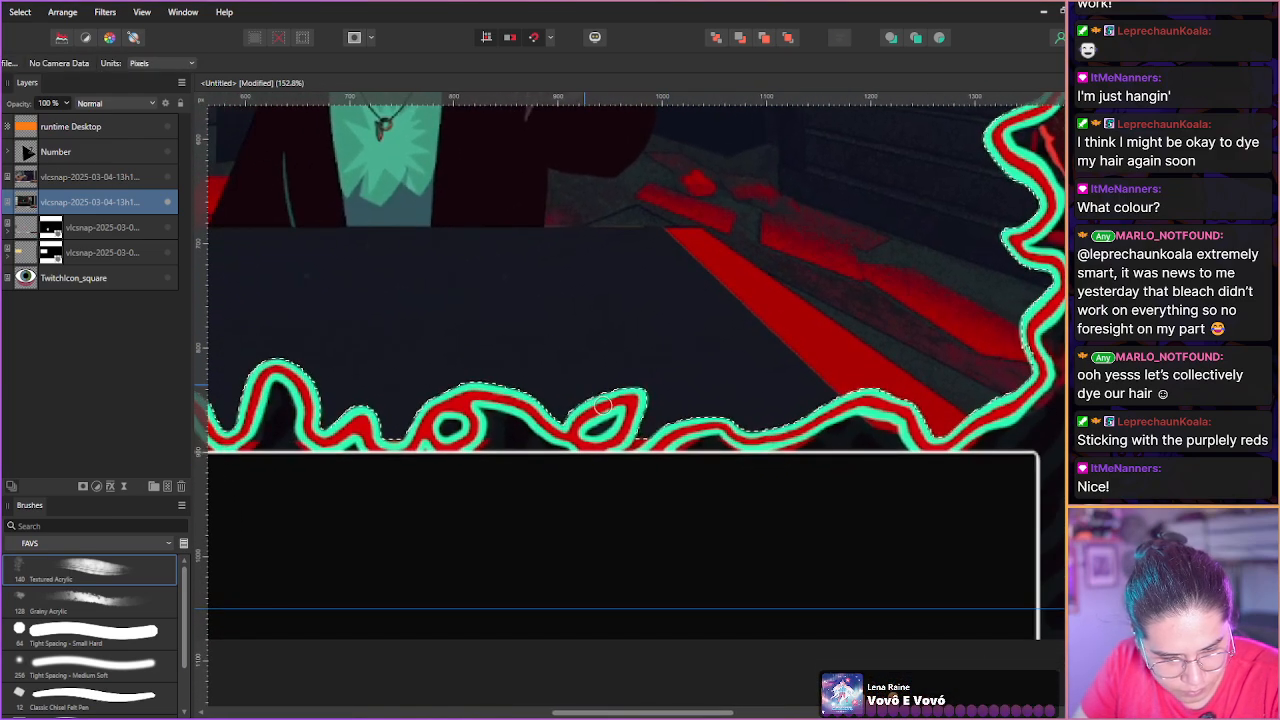
pyautogui.moveTo(333, 324); pyautogui.dragTo(494, 313)
pyautogui.moveTo(343, 300); pyautogui.dragTo(493, 302)
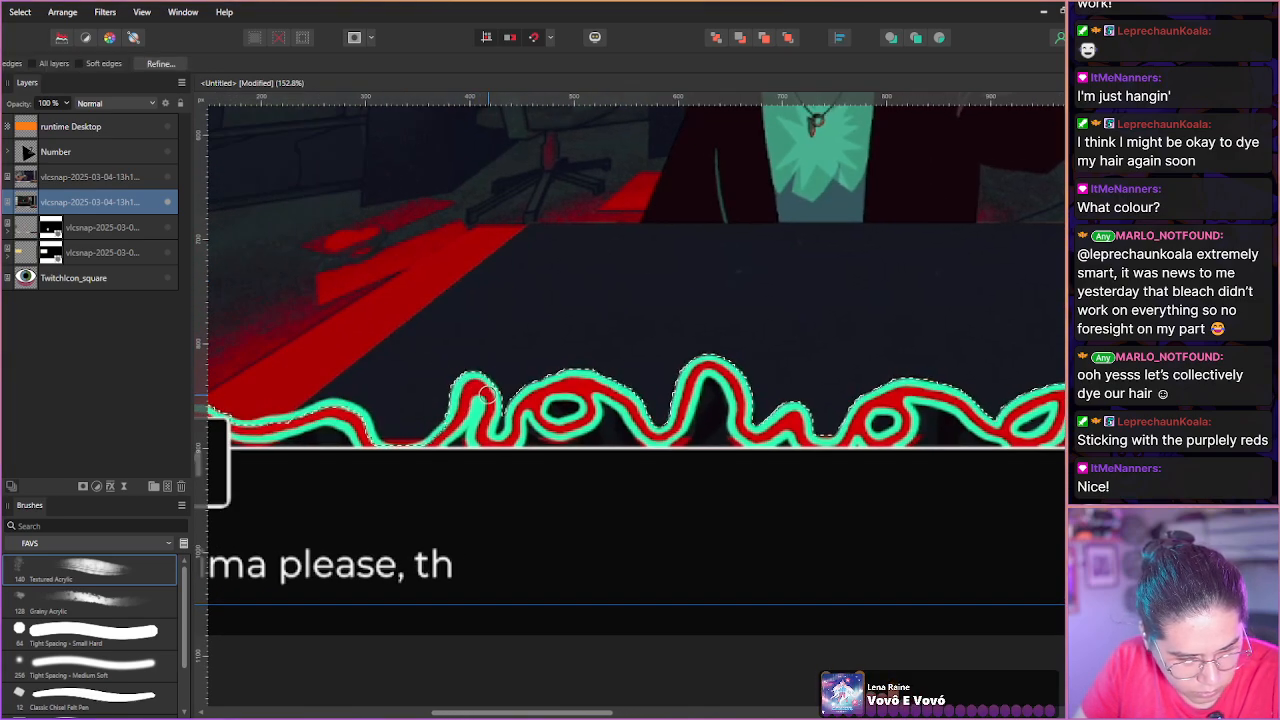
pyautogui.scroll(5, 477, 384)
pyautogui.scroll(1, 500, 415)
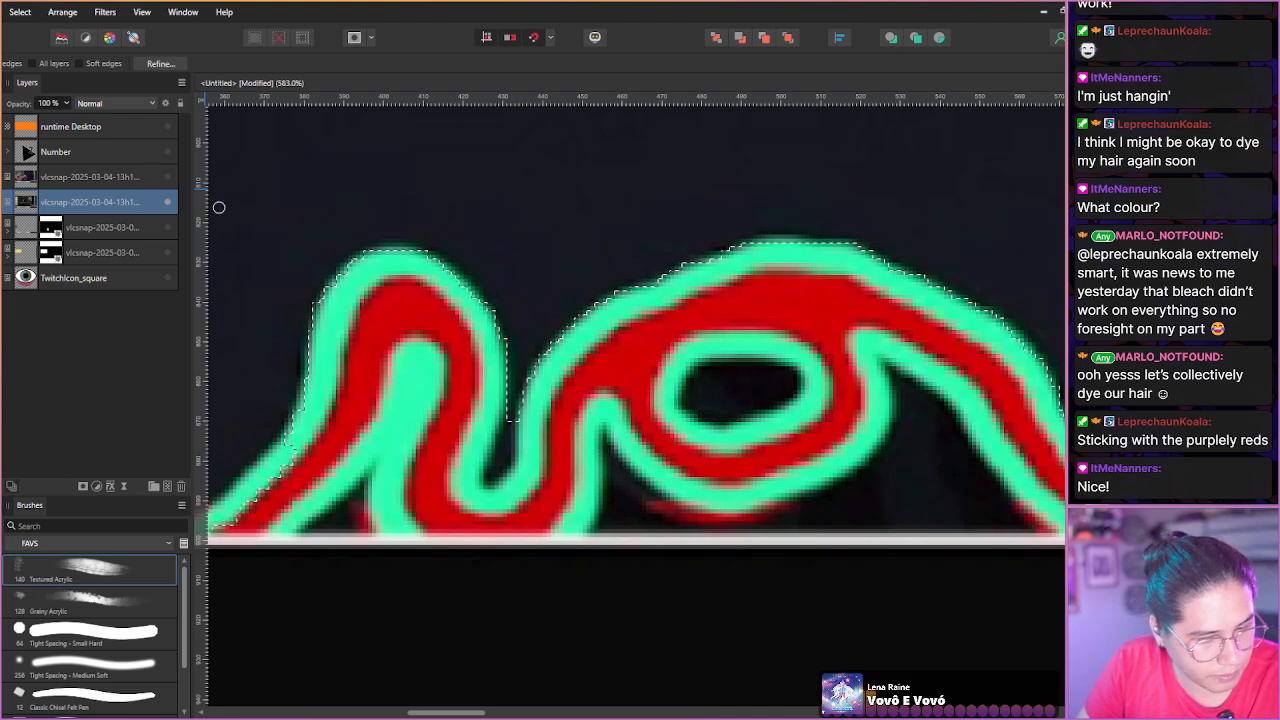
pyautogui.moveTo(500, 454); pyautogui.dragTo(508, 426)
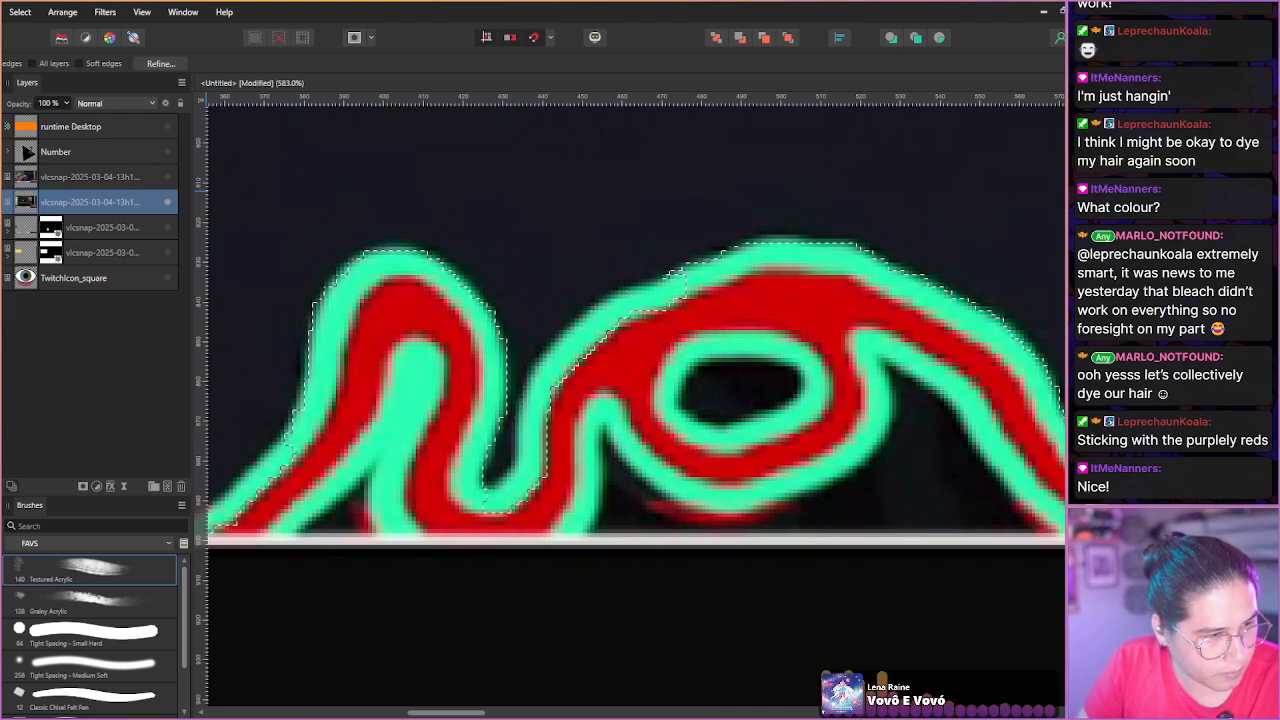
pyautogui.moveTo(498, 509)
pyautogui.mouseDown()
pyautogui.moveTo(543, 474)
pyautogui.moveTo(563, 386)
pyautogui.mouseUp()
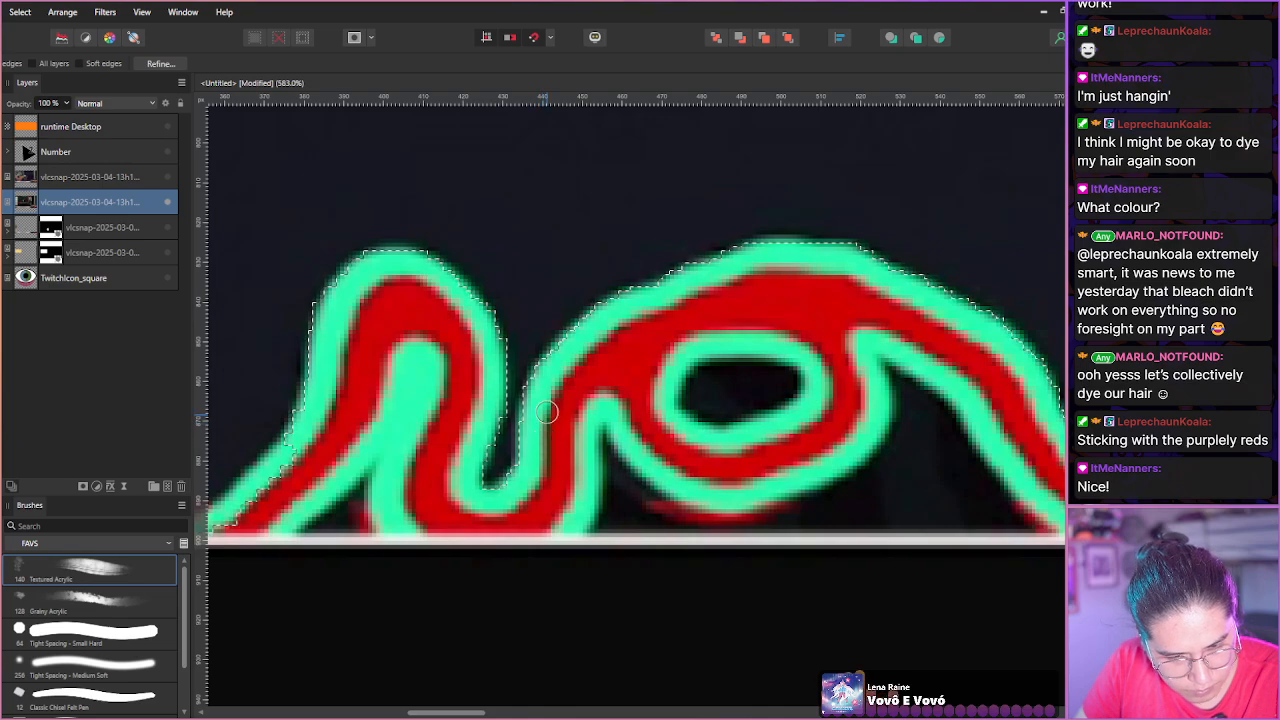
# Refine the Mom scene selection with a smaller brush from above the MOM label up the frame's inner left edge to the upper-left corner.
pyautogui.scroll(-5, 420, 353)
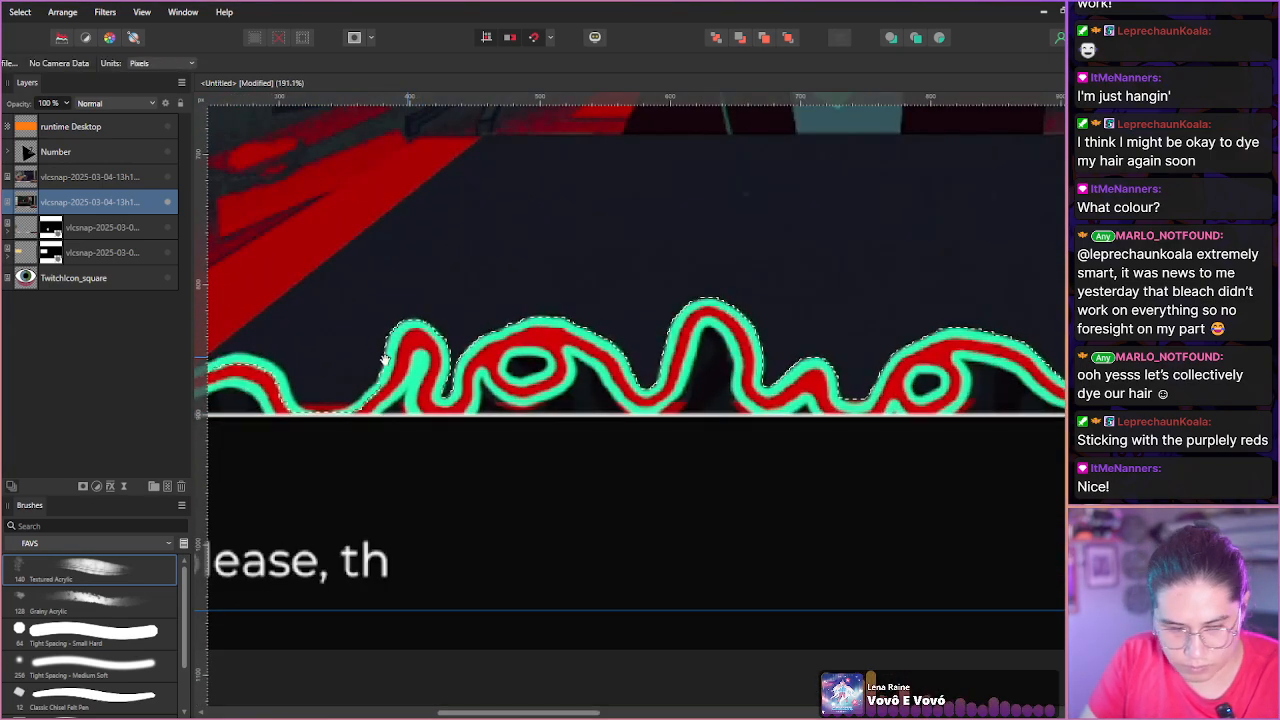
pyautogui.moveTo(357, 361); pyautogui.dragTo(647, 386)
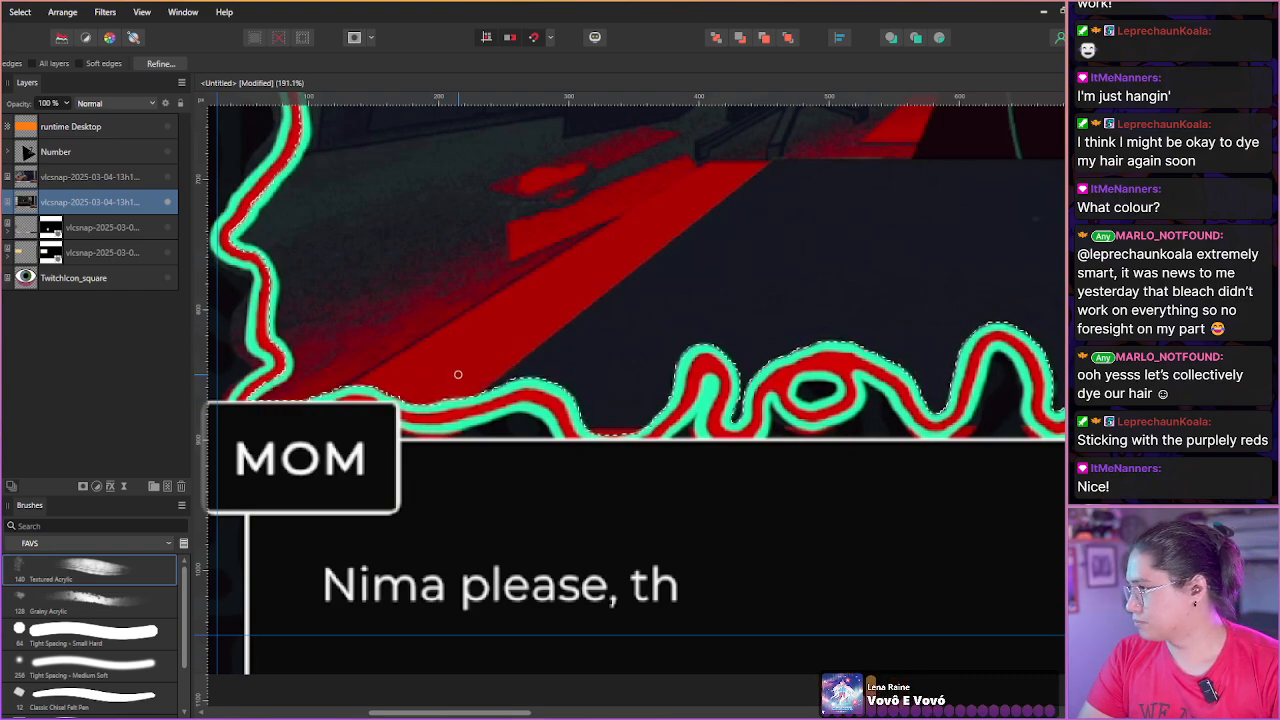
pyautogui.moveTo(361, 385); pyautogui.dragTo(527, 419)
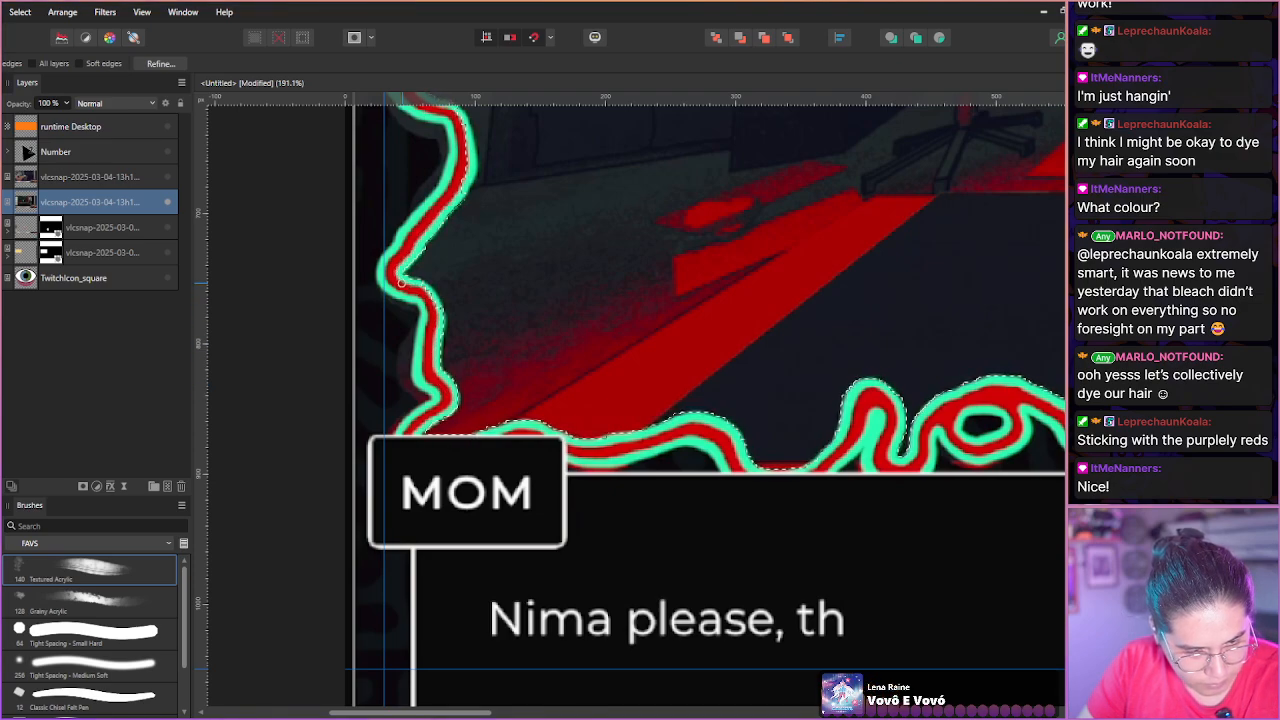
pyautogui.moveTo(433, 308); pyautogui.dragTo(469, 412)
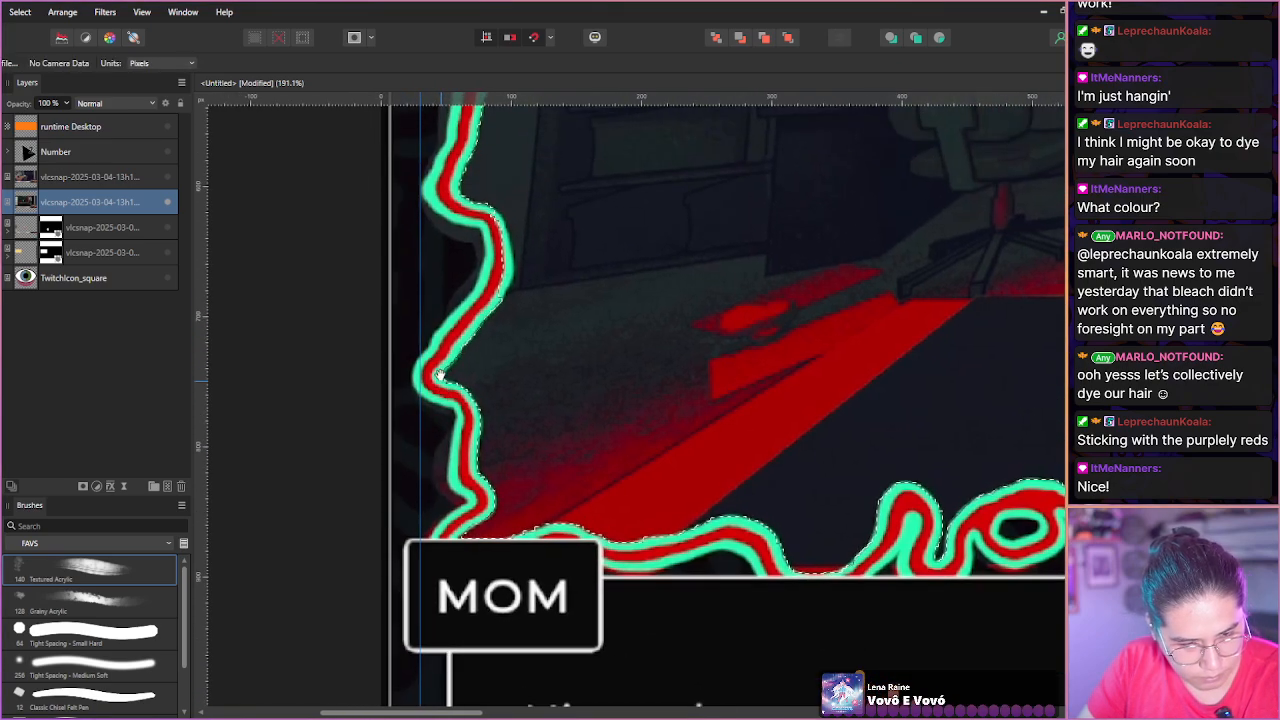
pyautogui.moveTo(450, 232); pyautogui.dragTo(547, 366)
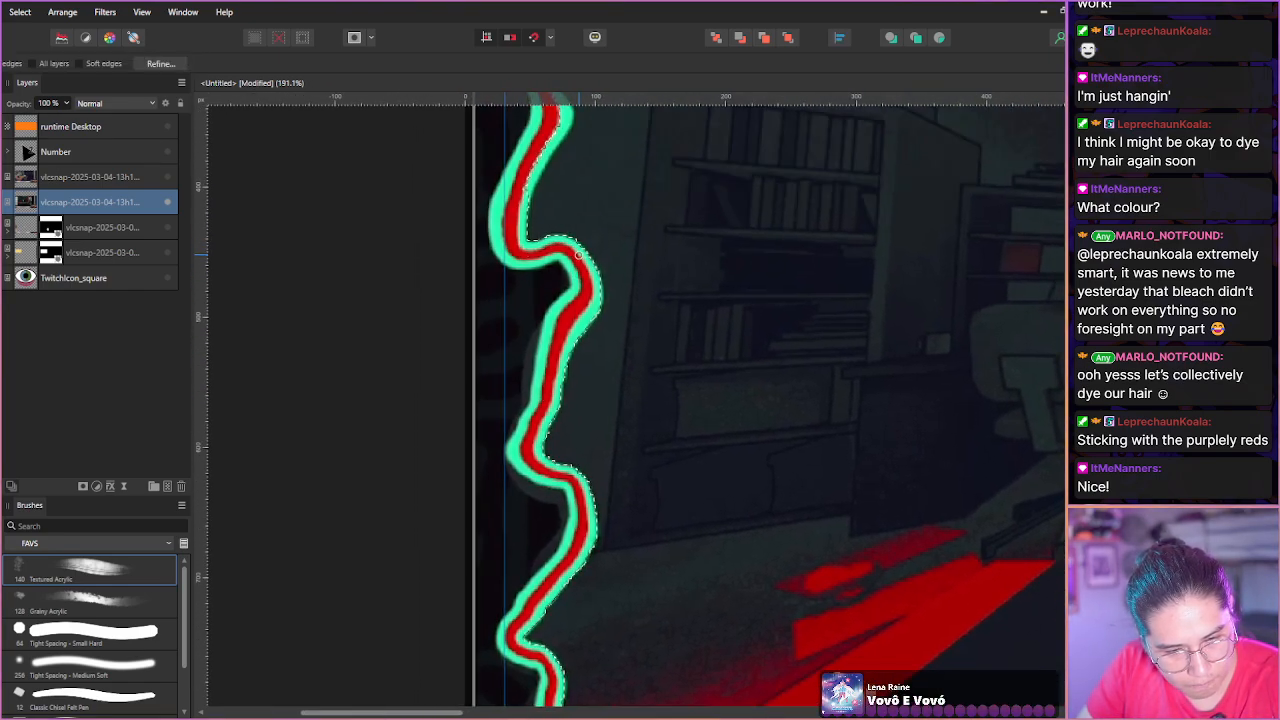
pyautogui.moveTo(554, 280); pyautogui.dragTo(586, 397)
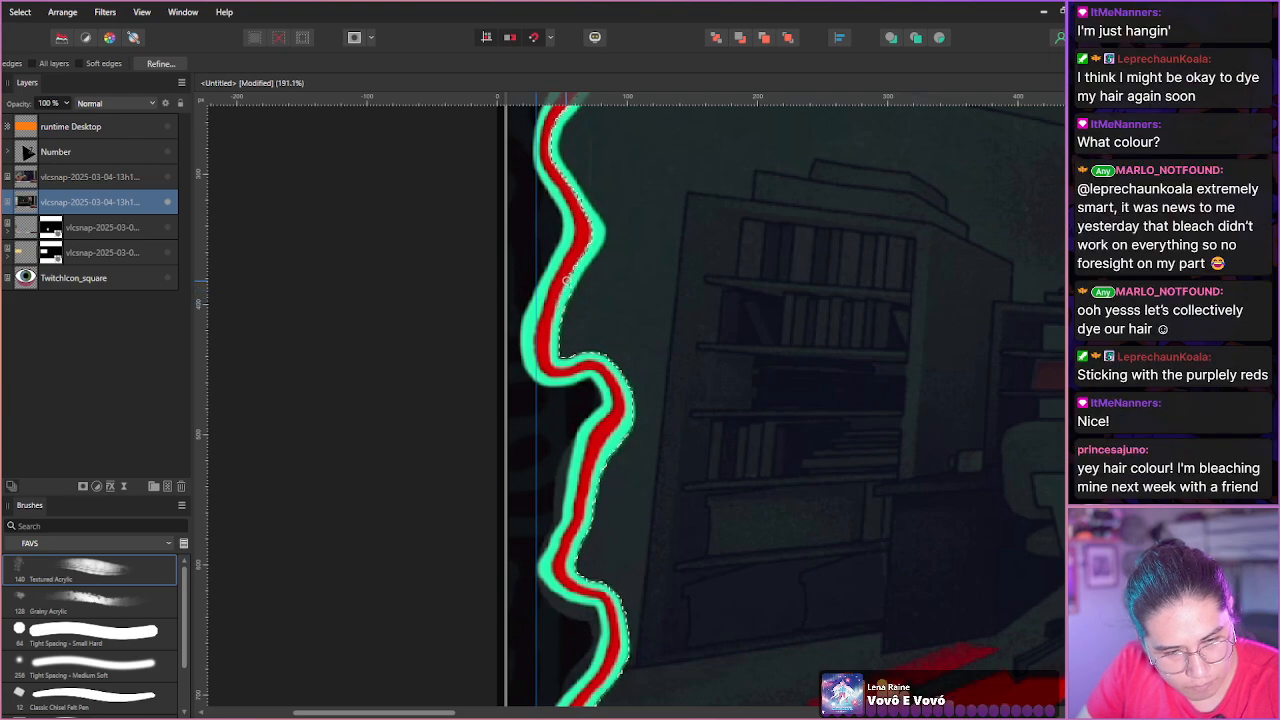
pyautogui.moveTo(565, 290)
pyautogui.mouseDown()
pyautogui.moveTo(589, 317)
pyautogui.moveTo(574, 297)
pyautogui.mouseUp()
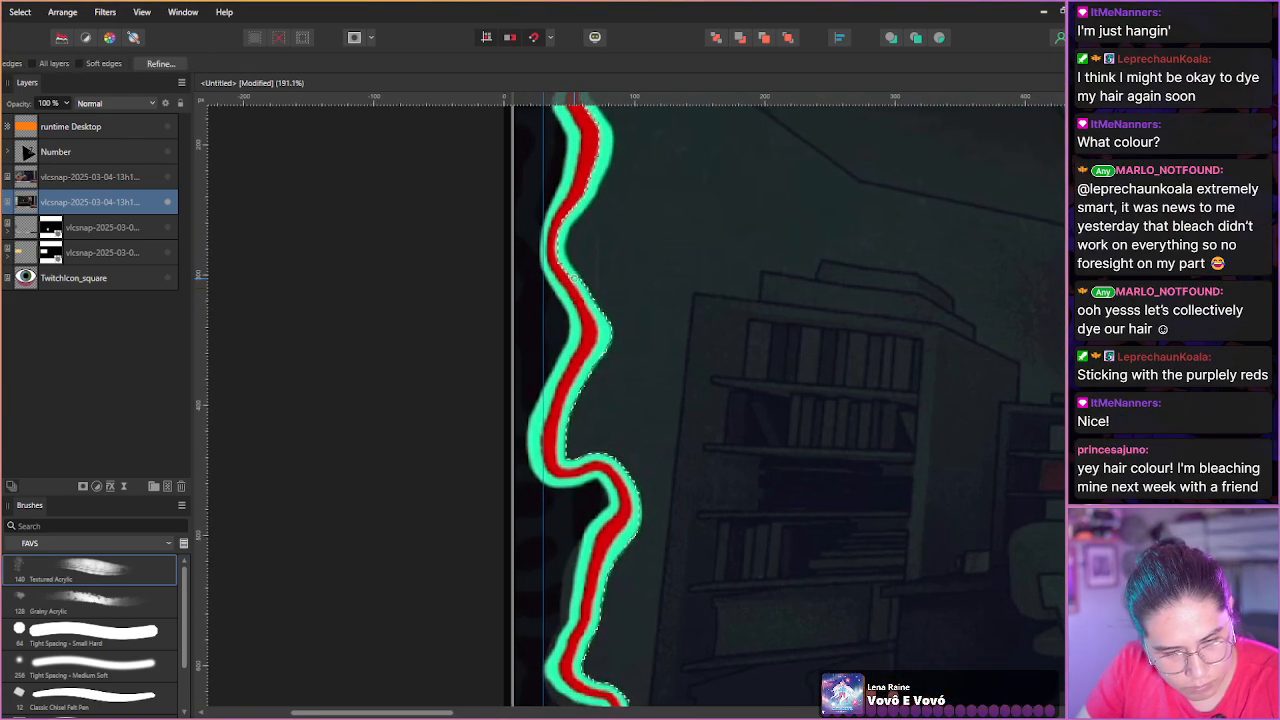
pyautogui.moveTo(576, 297); pyautogui.dragTo(608, 340)
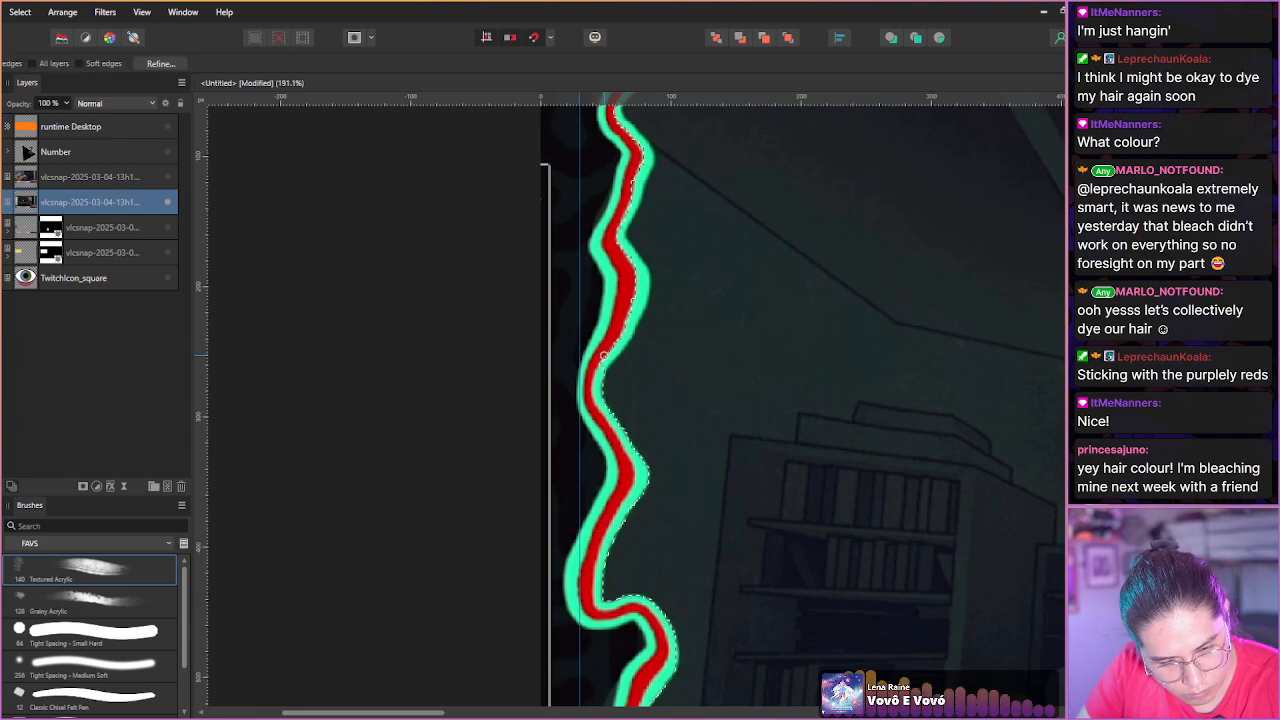
pyautogui.scroll(2, 608, 346)
pyautogui.scroll(2, 608, 348)
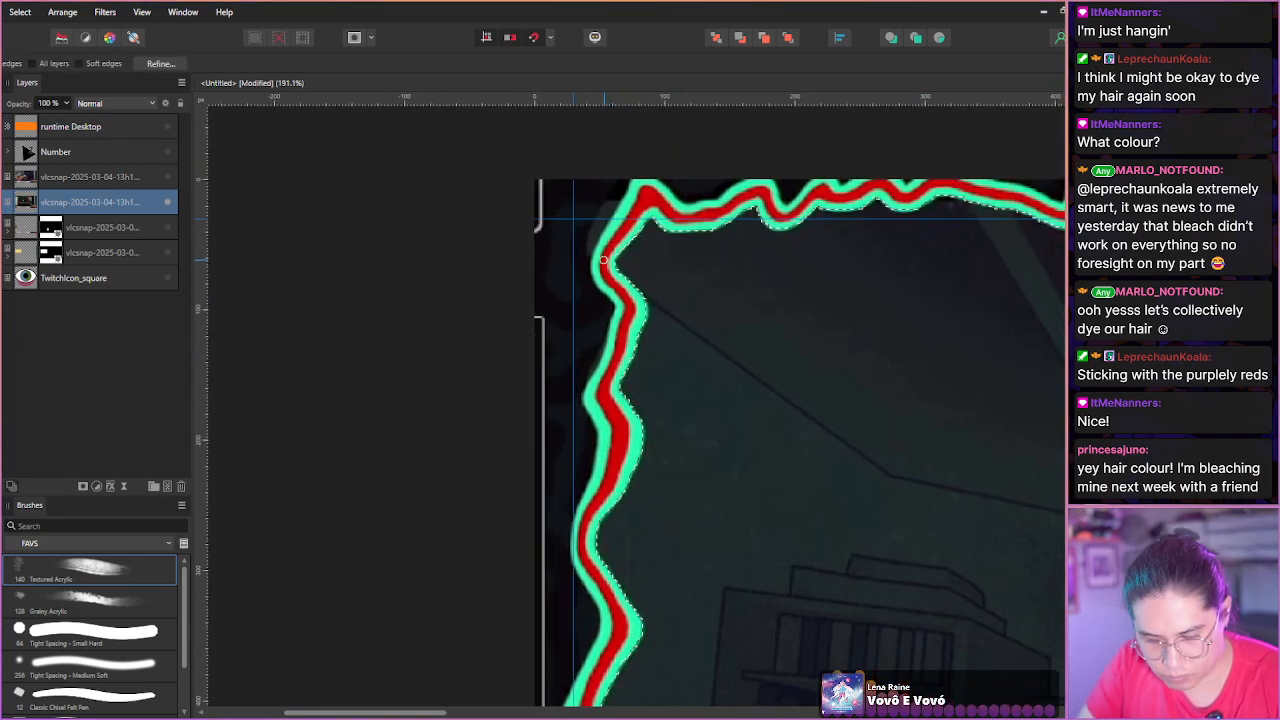
# Invert the pixel selection so that it covers everything outside the framed Mom scene.
pyautogui.scroll(-6, 650, 434)
pyautogui.scroll(-2, 650, 444)
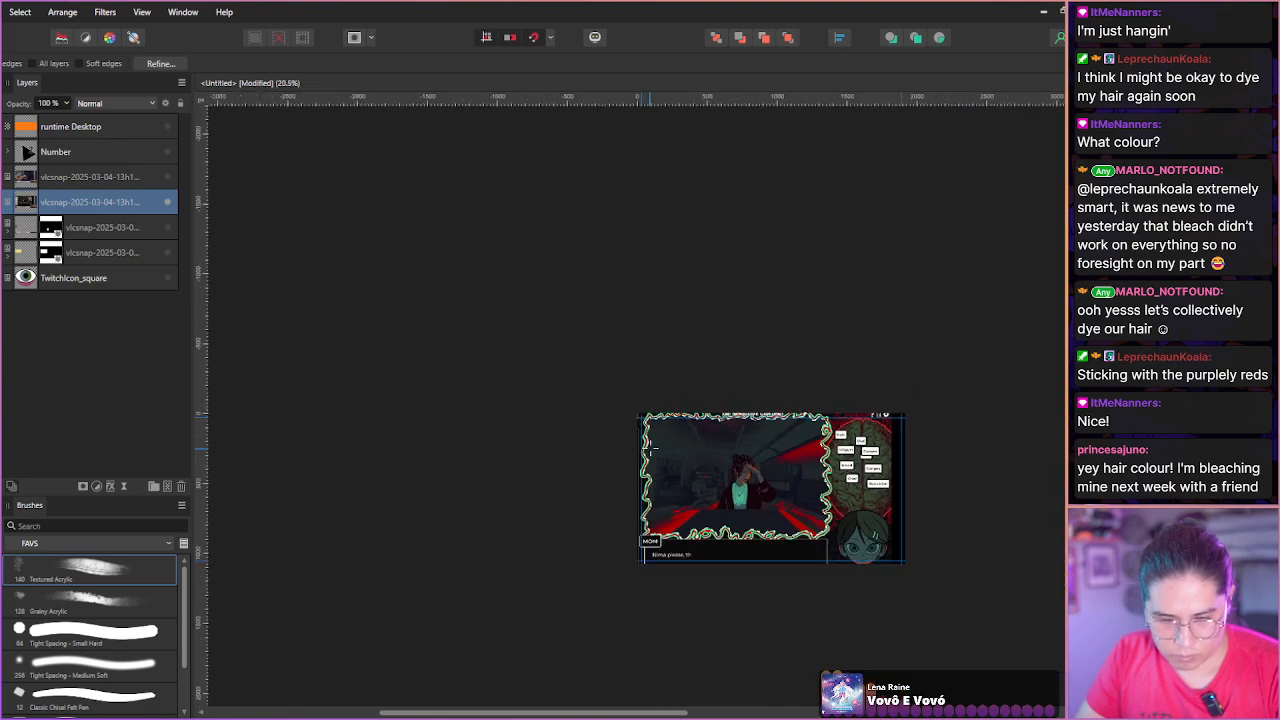
pyautogui.moveTo(663, 454); pyautogui.dragTo(473, 351)
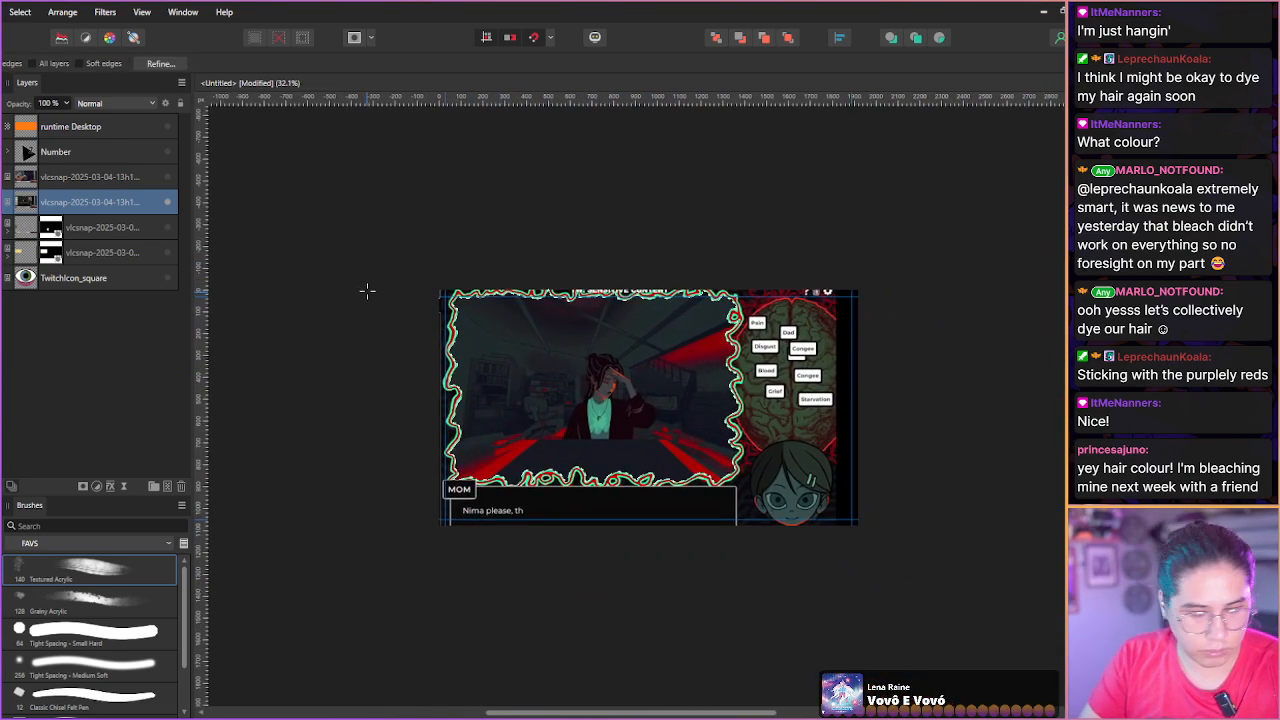
pyautogui.click(20, 12)
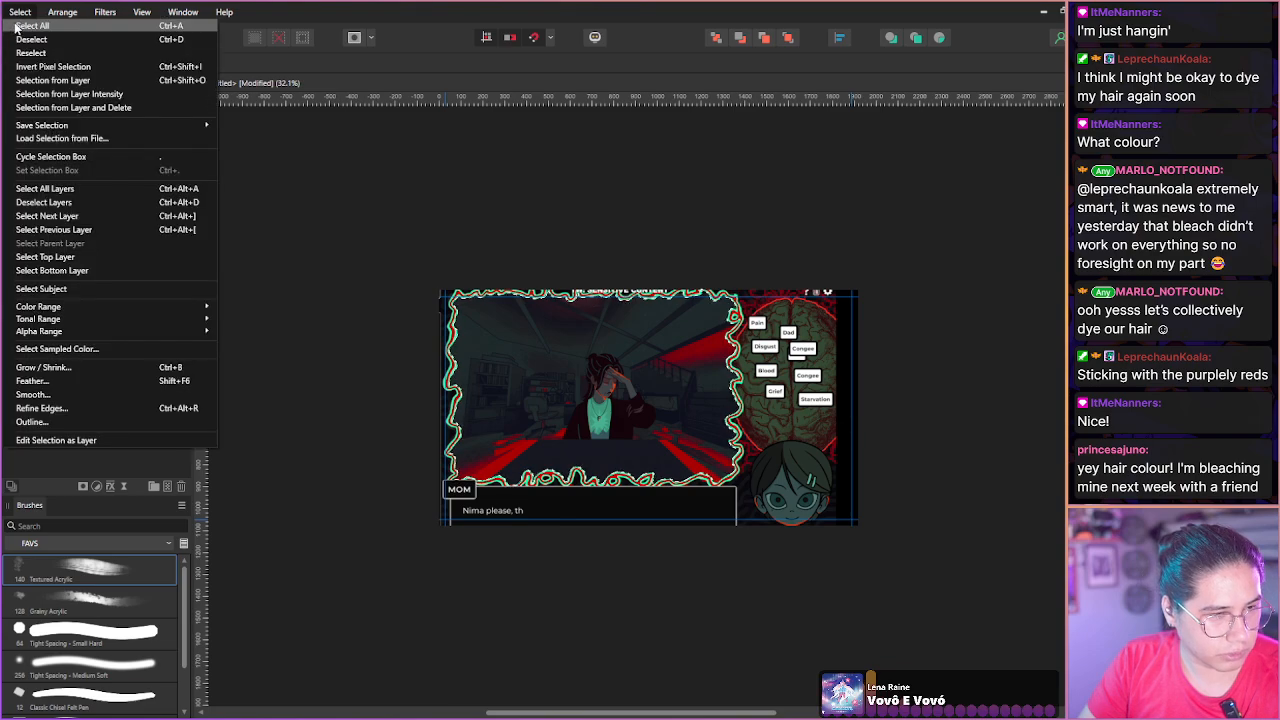
pyautogui.click(30, 77)
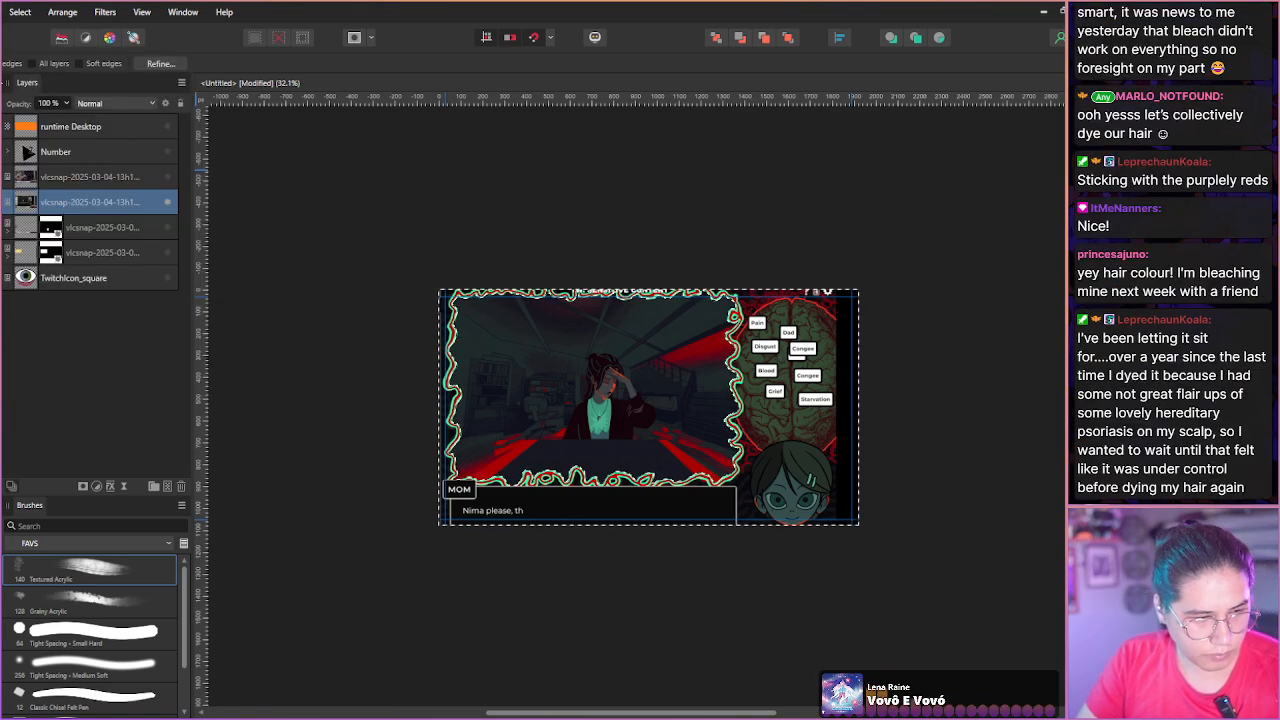
# Mask the brain-and-girl screenshot with the current selection to cut out its framed scene, and clear the selection.
pyautogui.click(84, 486)
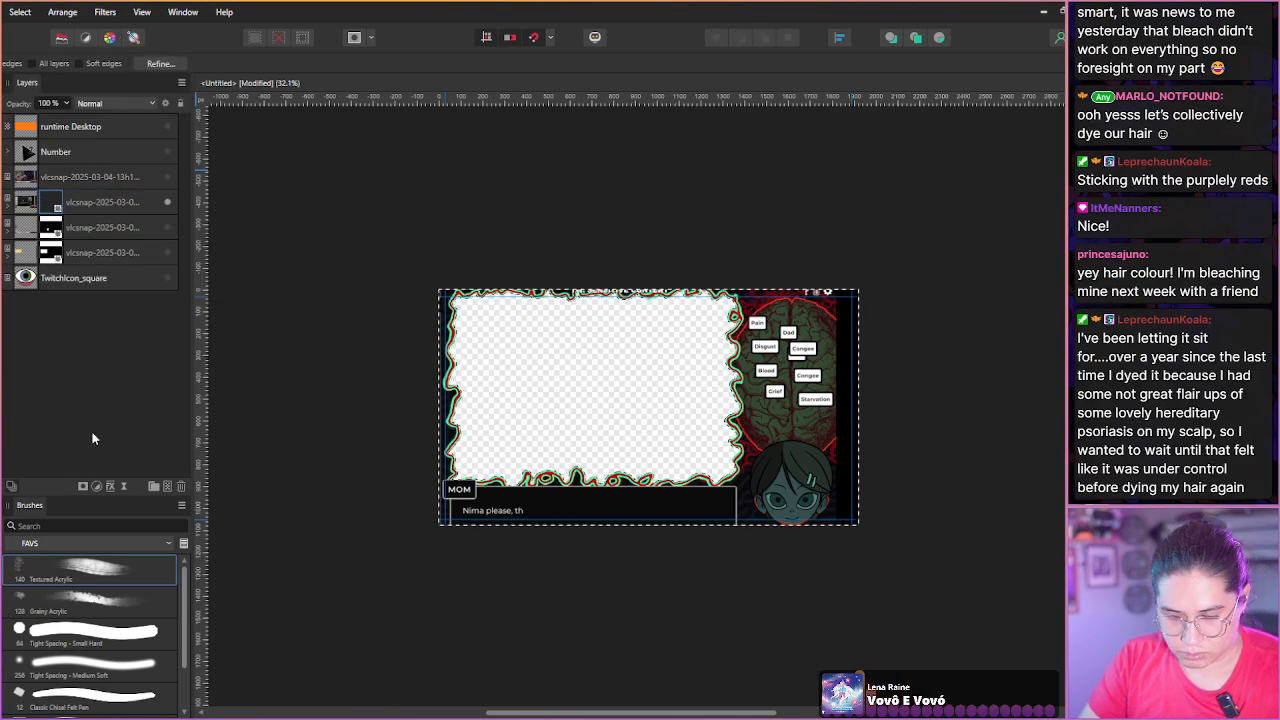
pyautogui.hotkey('ctrl', 'd')
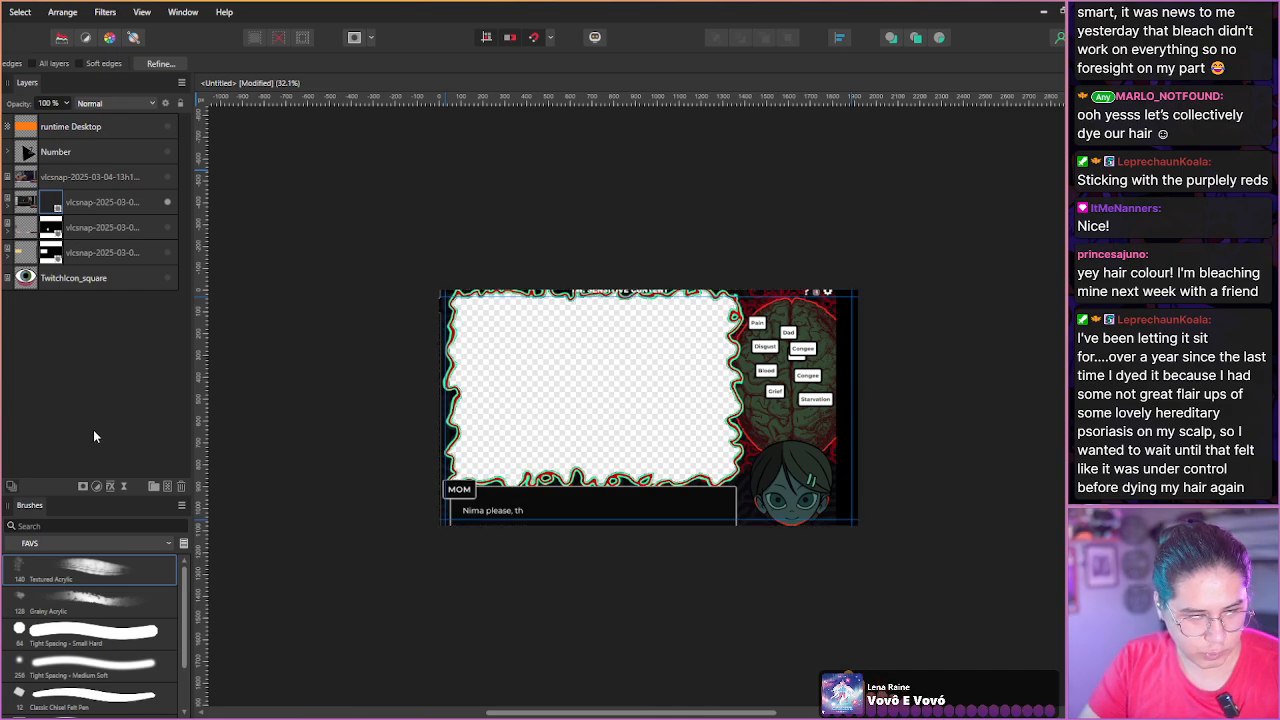
# Show the desk screenshot, place its layer beneath the masked overlay, and shift it so the desk scene fills the wavy frame.
pyautogui.click(169, 179)
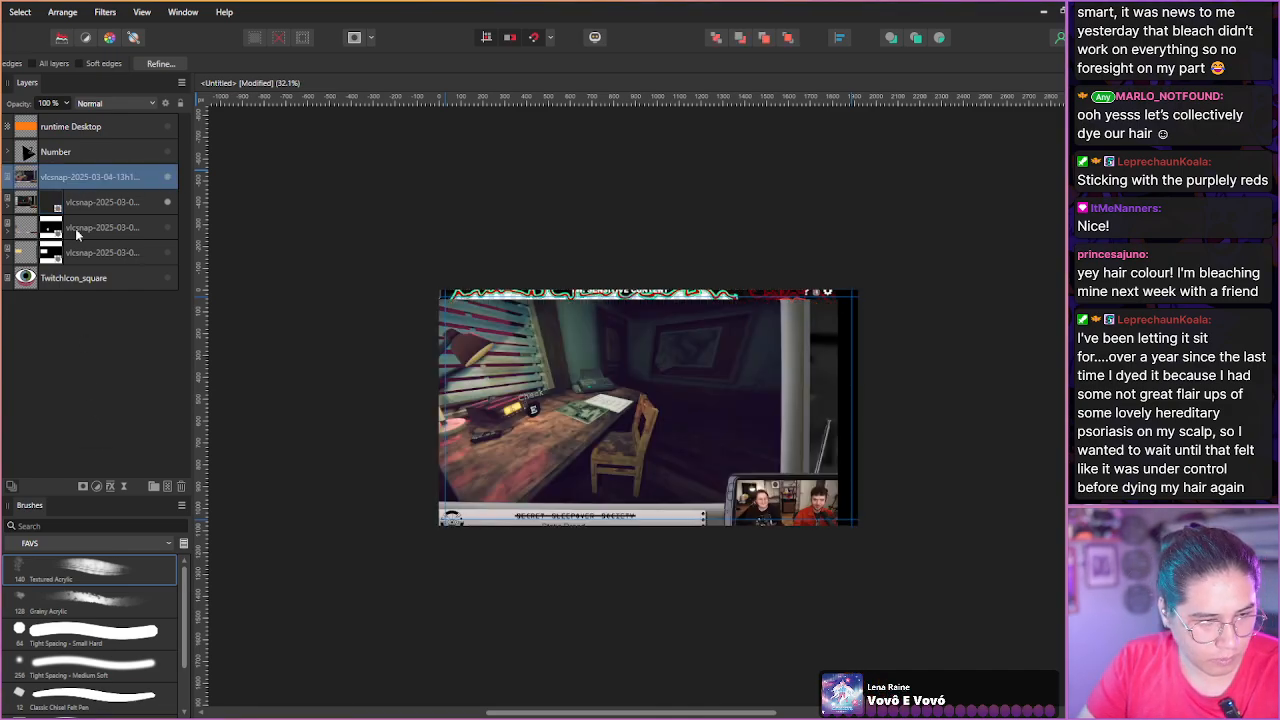
pyautogui.moveTo(64, 203); pyautogui.dragTo(72, 216)
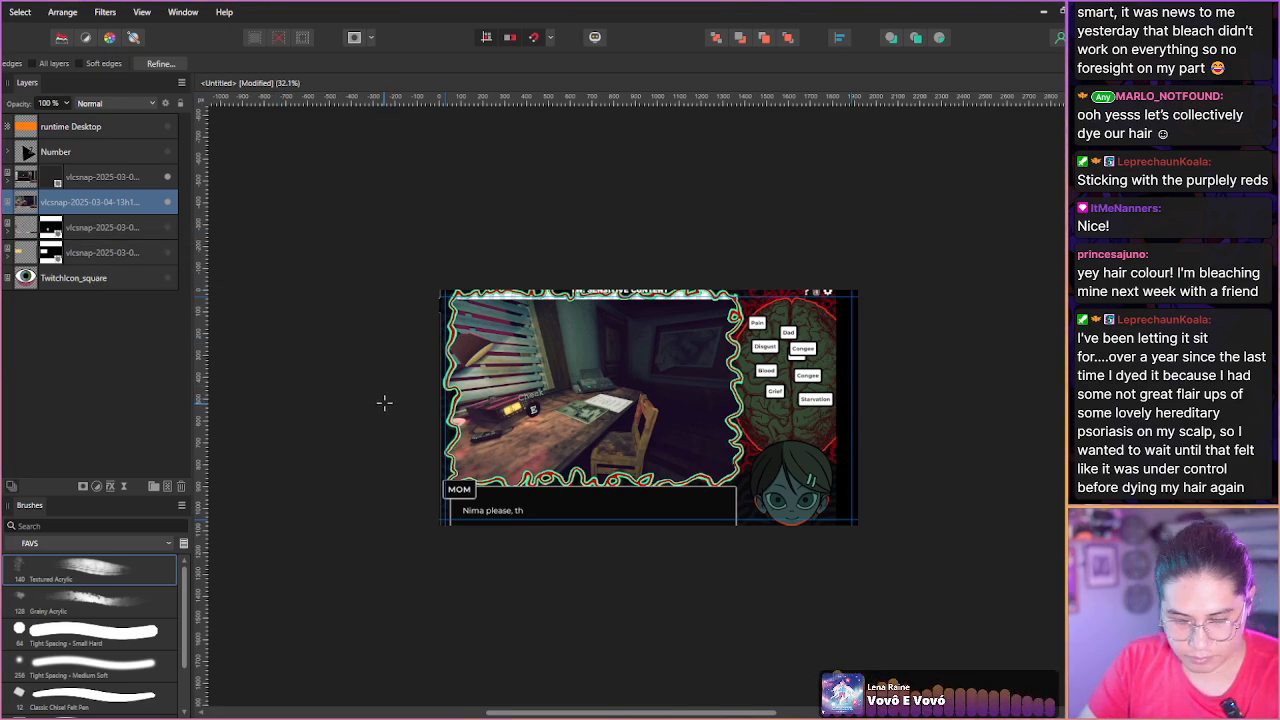
pyautogui.press('v')
pyautogui.moveTo(503, 443); pyautogui.dragTo(530, 425)
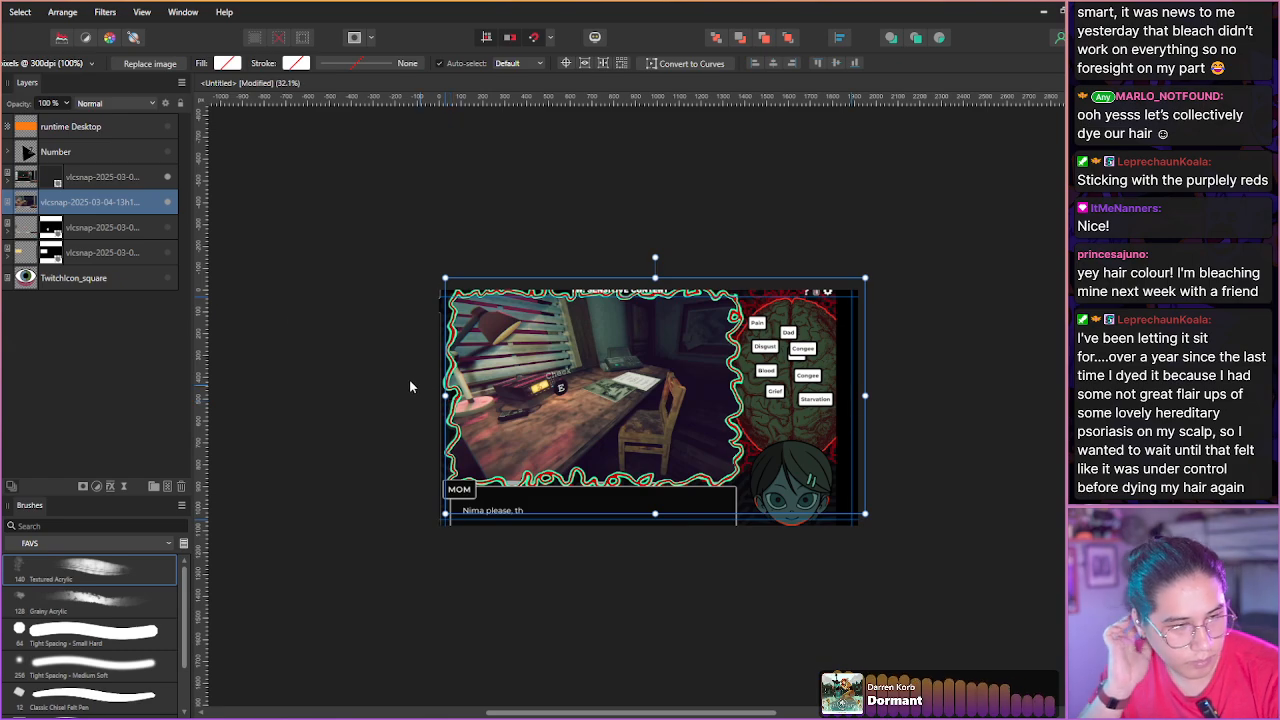
# Enlarge the masked frame overlay slightly beyond the canvas so its wavy border sits at the canvas edges.
pyautogui.click(25, 185)
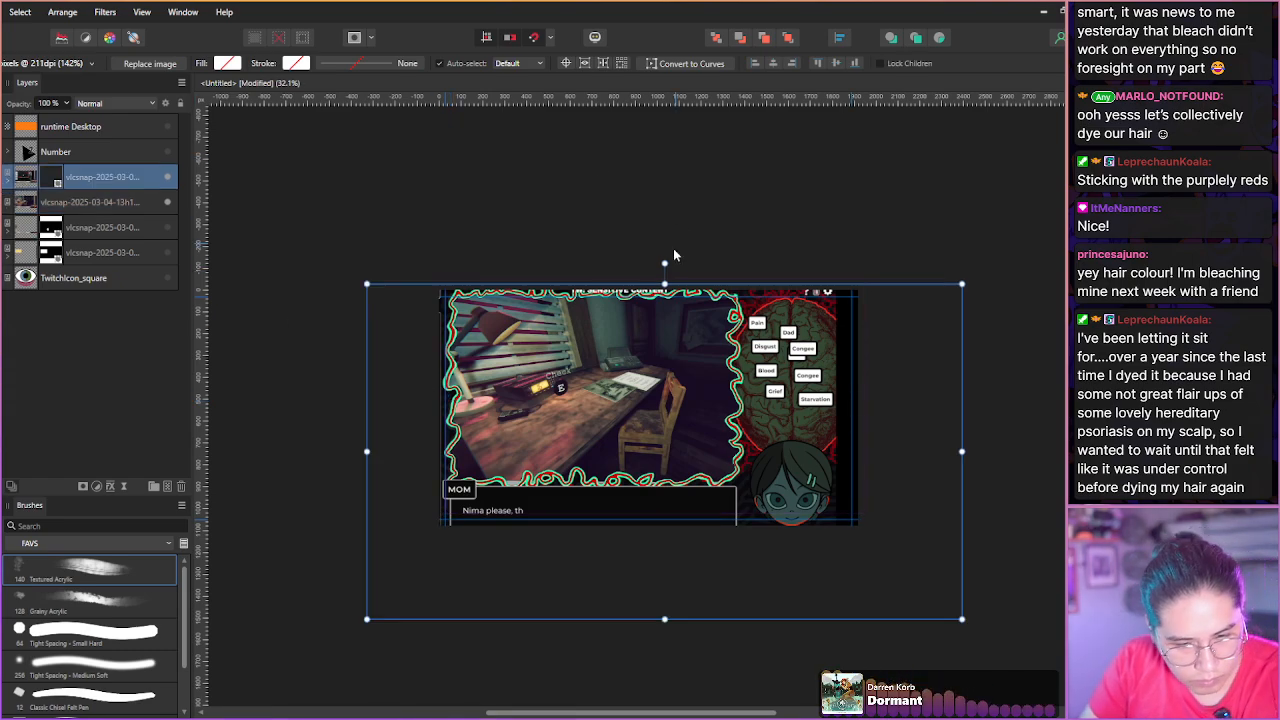
pyautogui.moveTo(664, 276); pyautogui.dragTo(664, 276)
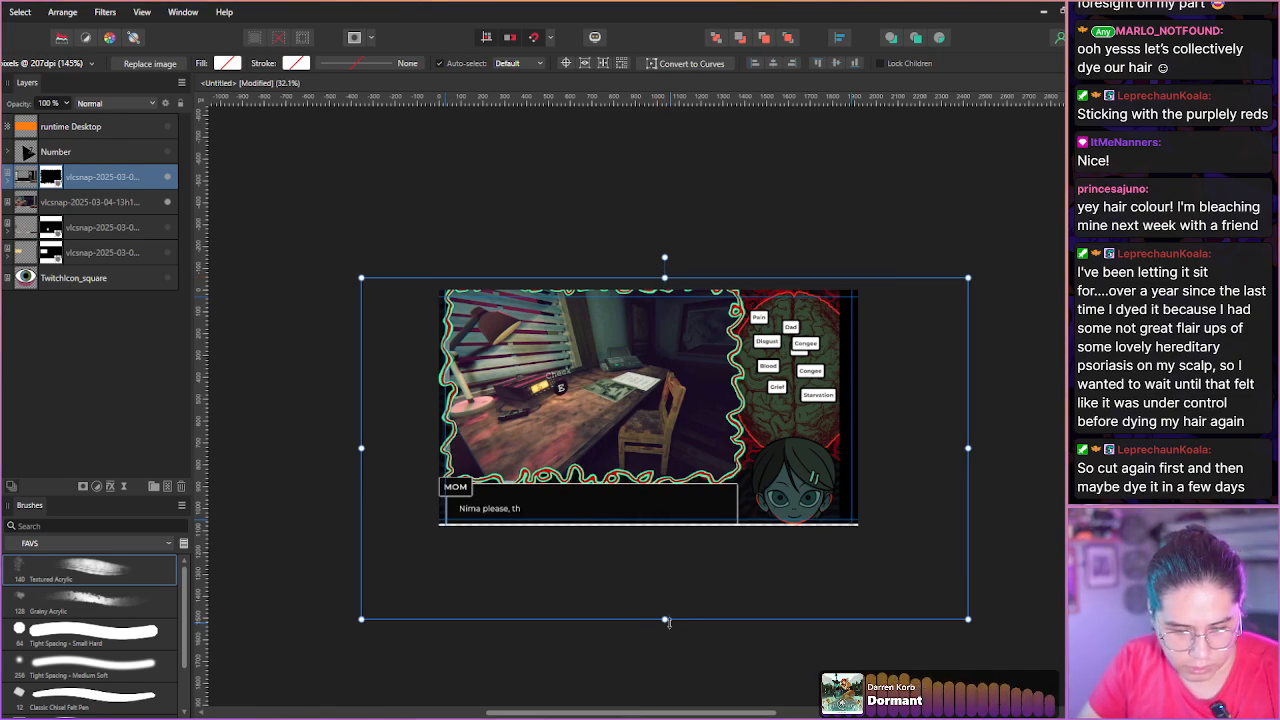
pyautogui.moveTo(665, 621); pyautogui.dragTo(666, 627)
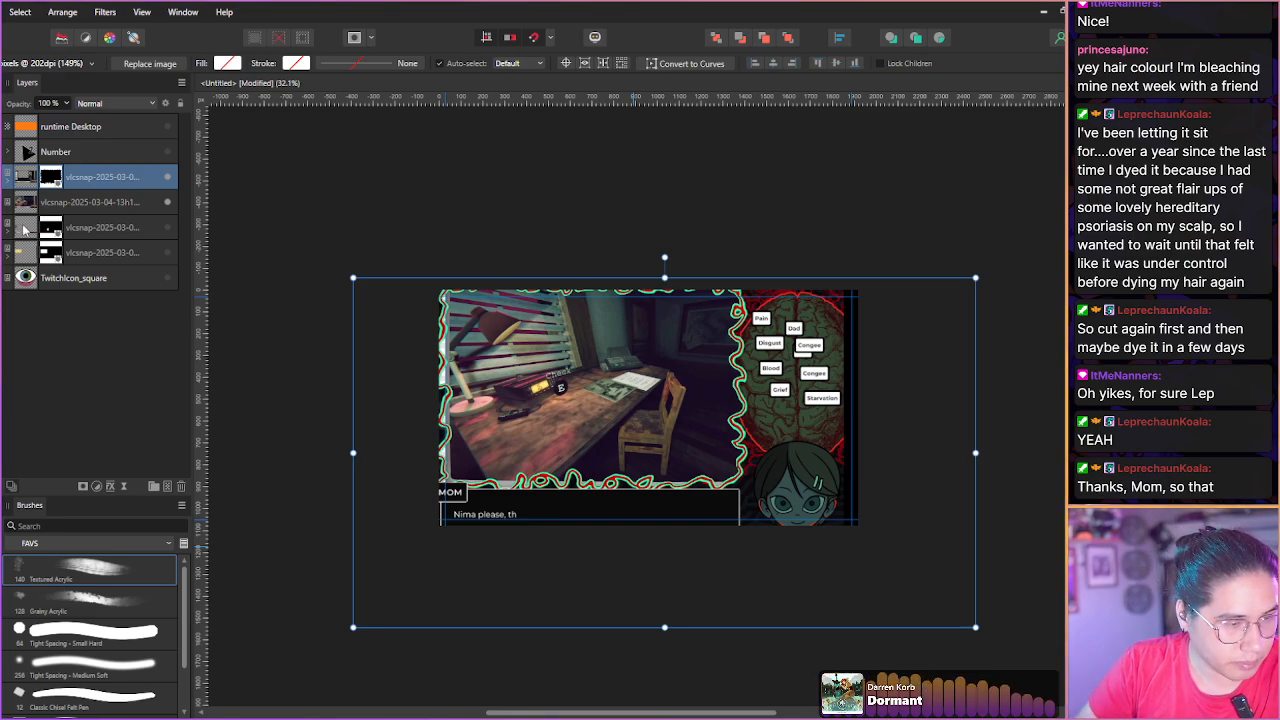
# Show the masked peach creature layer, move it above the frame overlay, and rasterize and trim it.
pyautogui.click(71, 231)
pyautogui.moveTo(130, 230); pyautogui.dragTo(117, 198)
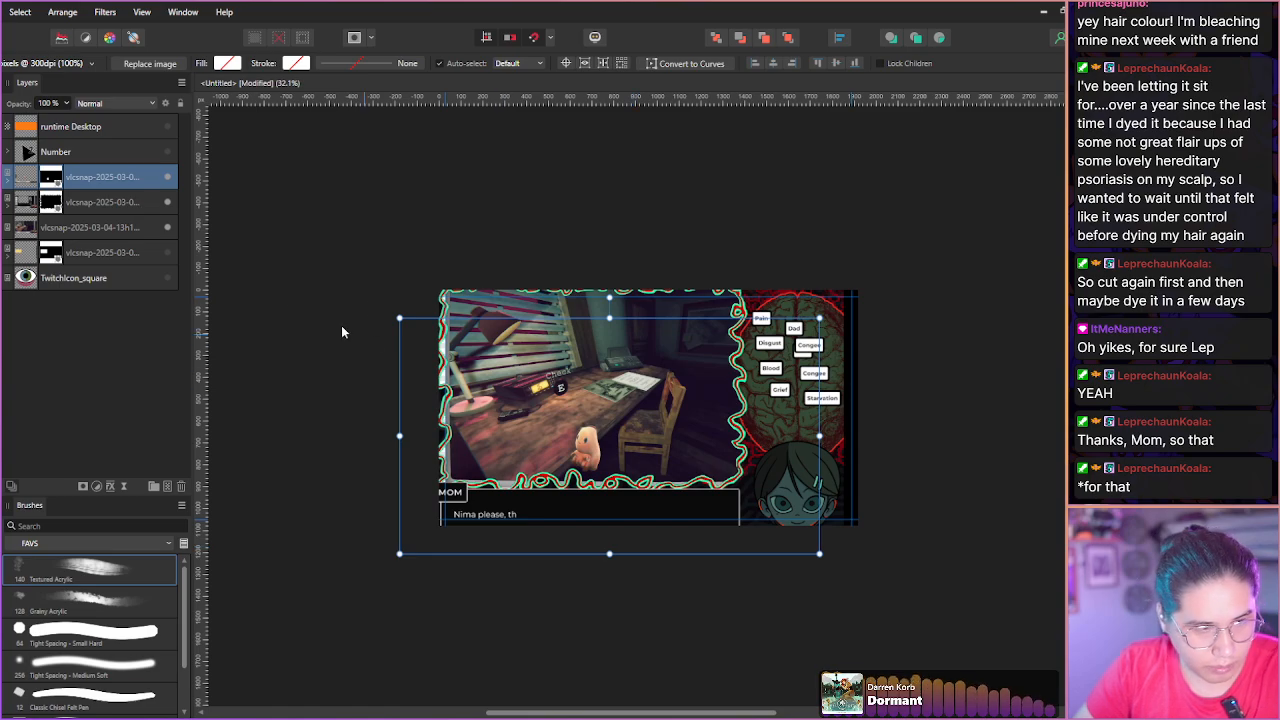
pyautogui.press('b')
pyautogui.rightClick(104, 186)
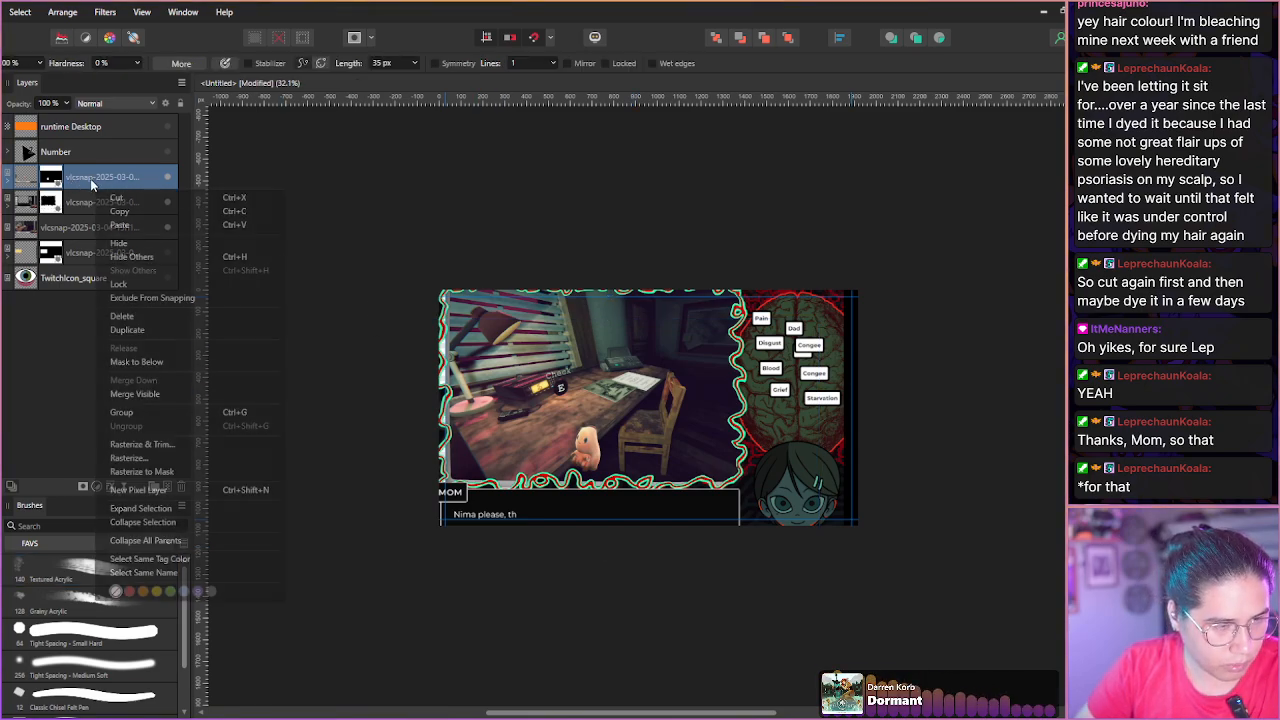
pyautogui.click(136, 443)
# Enlarge, rotate and place the peach creature over the girl's head, checking its position against the orange runtime label.
pyautogui.press('v')
pyautogui.moveTo(584, 450)
pyautogui.mouseDown()
pyautogui.moveTo(645, 452)
pyautogui.moveTo(814, 513)
pyautogui.moveTo(720, 400)
pyautogui.mouseUp()
pyautogui.moveTo(768, 475); pyautogui.dragTo(790, 503)
pyautogui.moveTo(799, 403); pyautogui.dragTo(776, 407)
pyautogui.moveTo(775, 466); pyautogui.dragTo(772, 468)
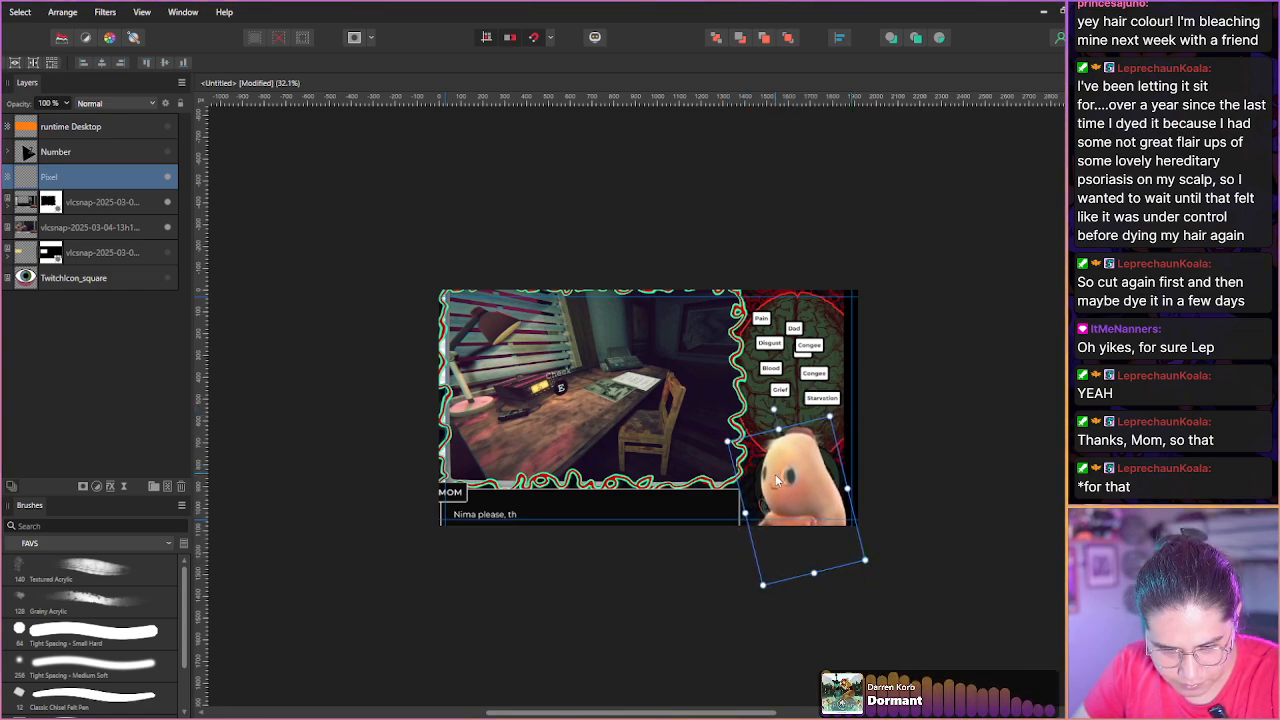
pyautogui.click(167, 127)
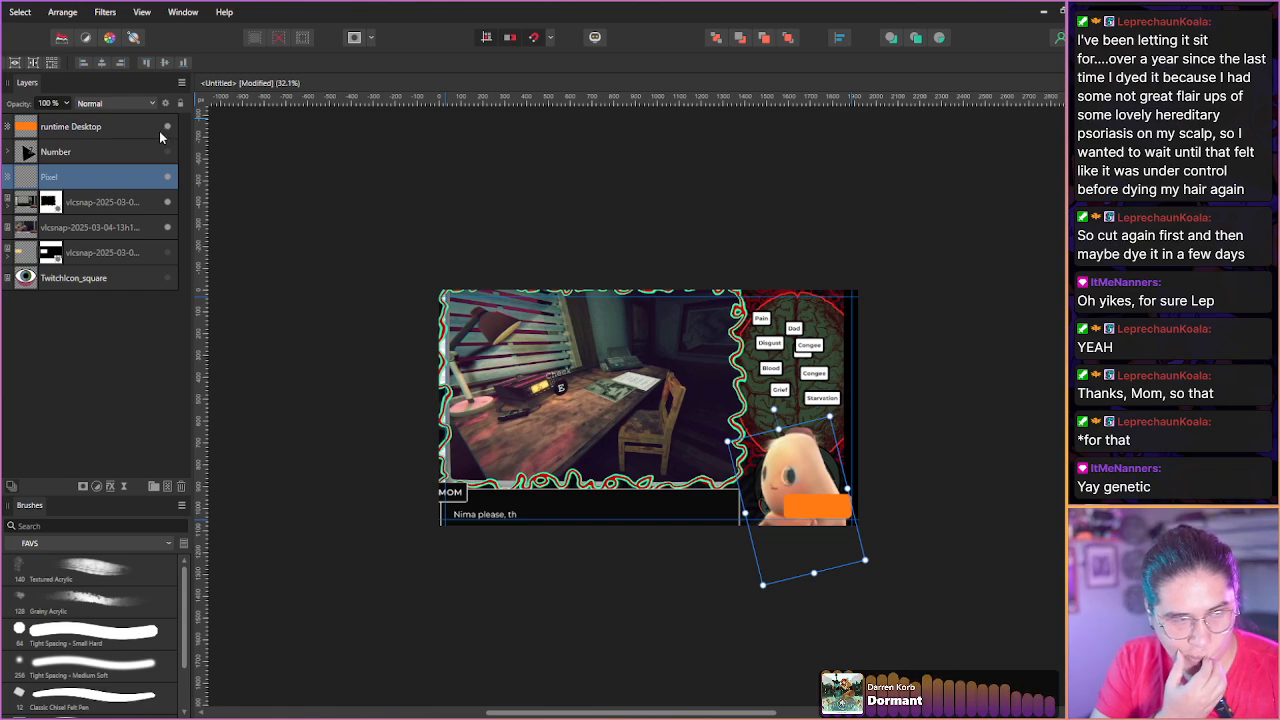
pyautogui.click(167, 127)
# Hide the peach creature and add a new pixel layer nested under the mask of the frame overlay layer.
pyautogui.scroll(5, 792, 497)
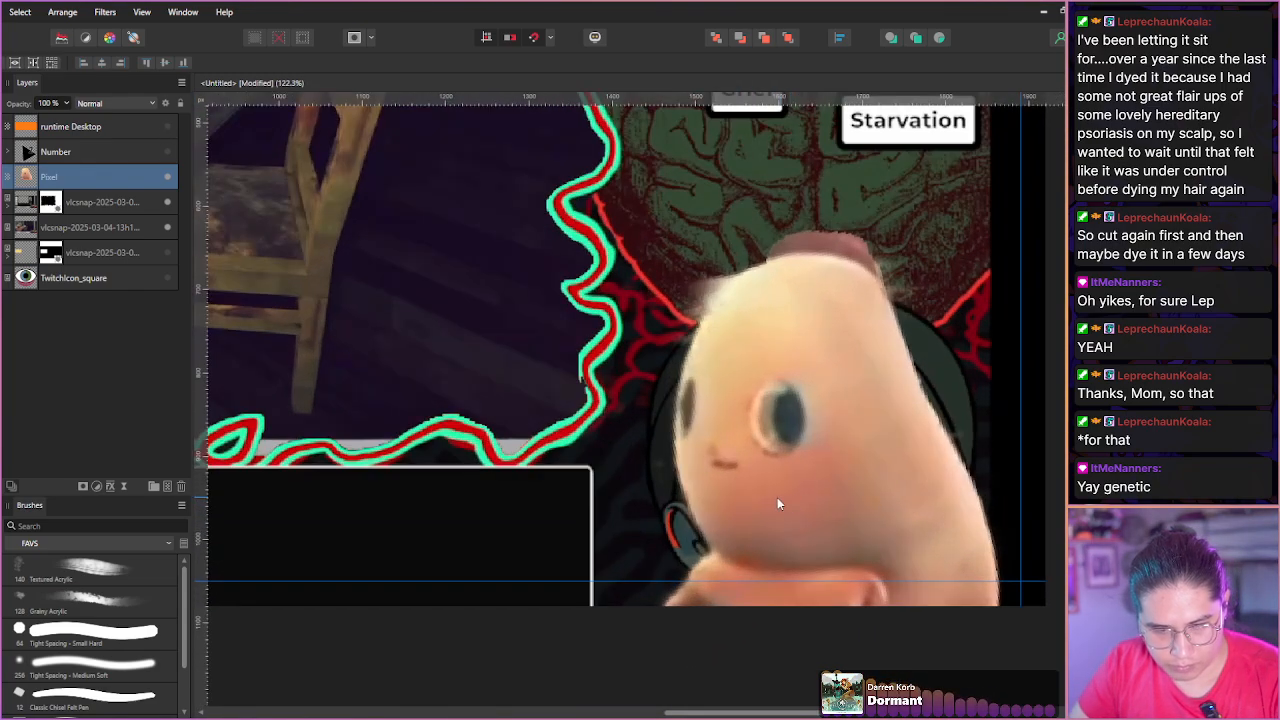
pyautogui.click(166, 176)
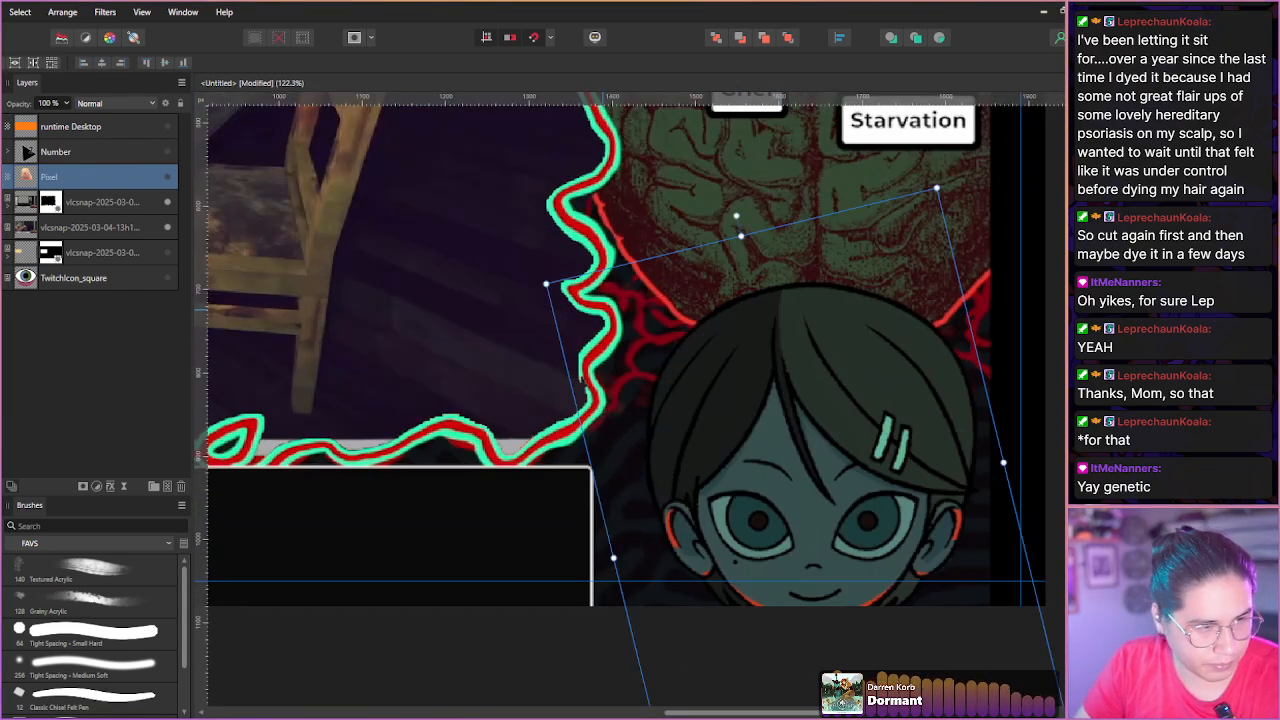
pyautogui.click(24, 205)
pyautogui.click(167, 486)
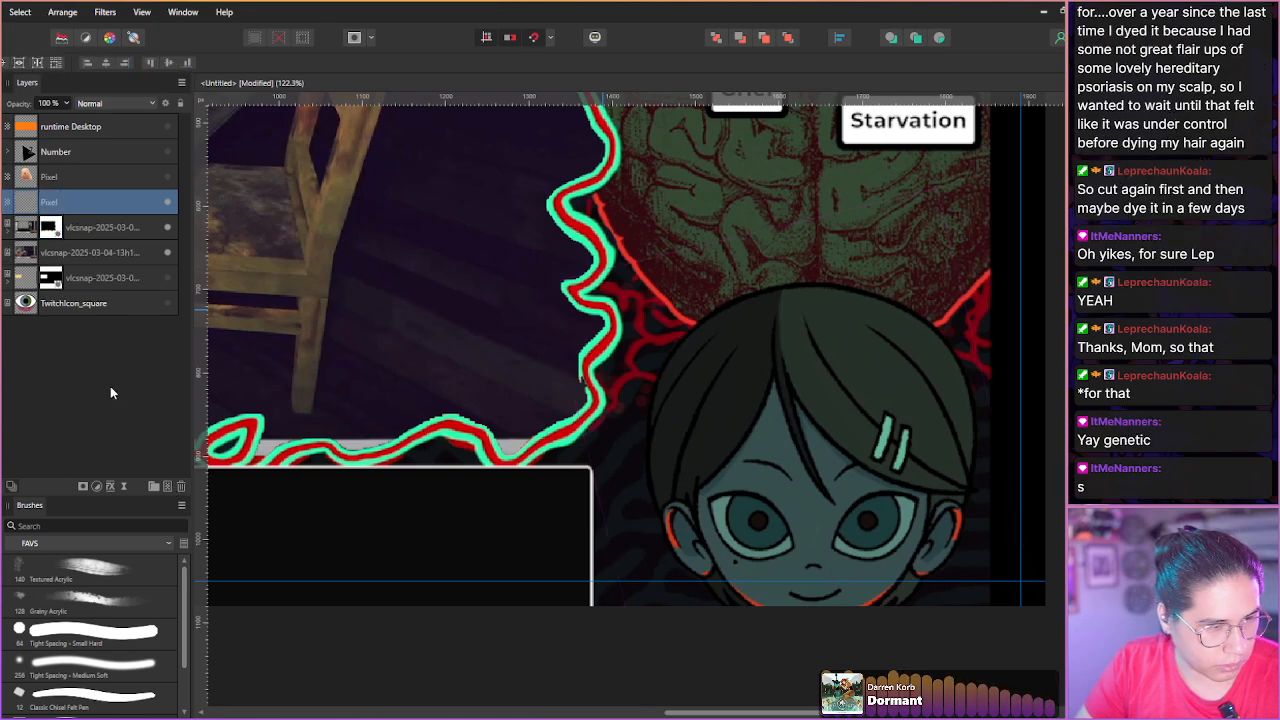
pyautogui.moveTo(66, 214); pyautogui.dragTo(61, 230)
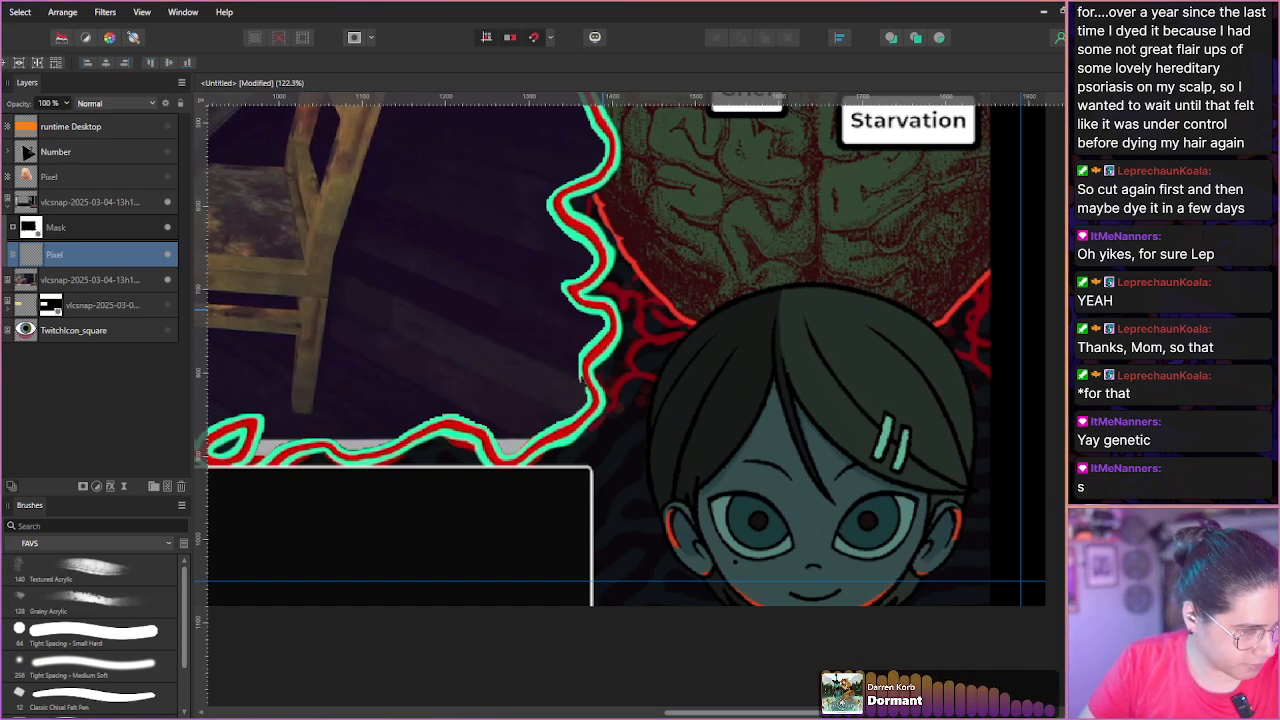
# Try to remove the girl's head with the Inpainting Brush sampling only the current layer, and undo it.
pyautogui.press('b')
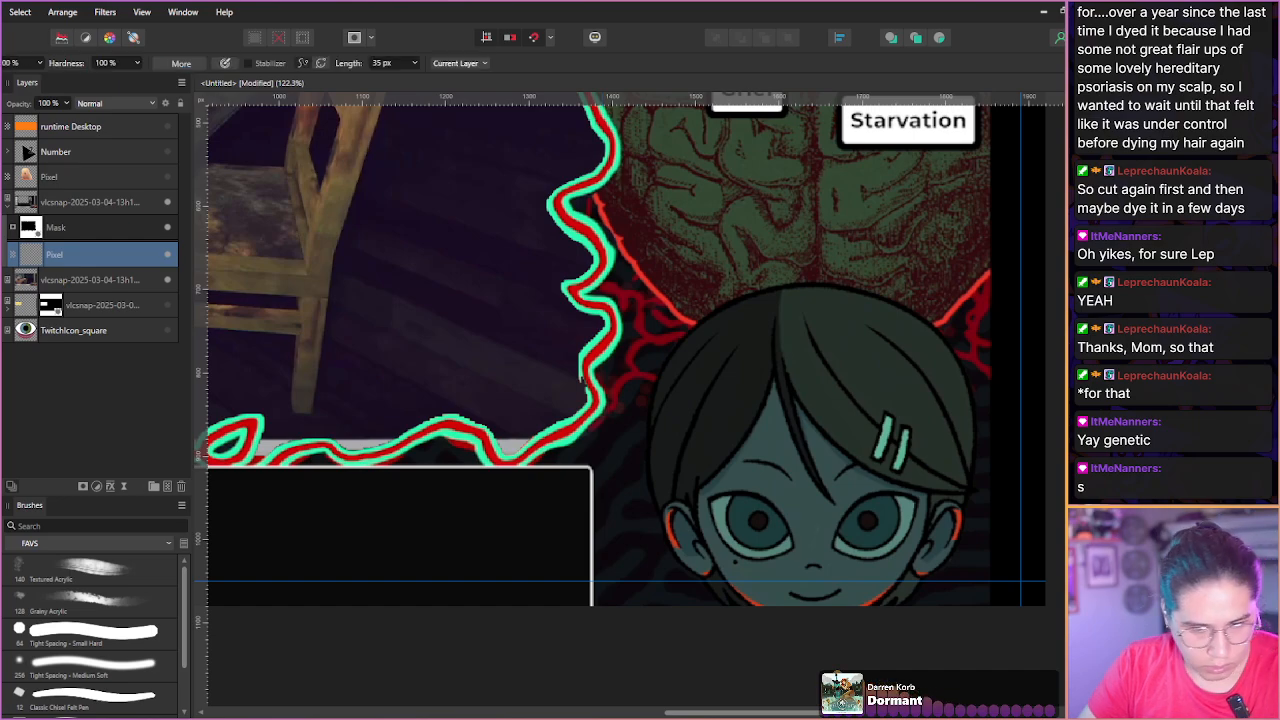
pyautogui.moveTo(648, 432)
pyautogui.mouseDown()
pyautogui.moveTo(694, 346)
pyautogui.moveTo(746, 309)
pyautogui.moveTo(826, 294)
pyautogui.moveTo(940, 349)
pyautogui.moveTo(957, 471)
pyautogui.moveTo(934, 556)
pyautogui.moveTo(857, 605)
pyautogui.moveTo(911, 577)
pyautogui.mouseUp()
pyautogui.moveTo(776, 624)
pyautogui.mouseDown()
pyautogui.moveTo(688, 551)
pyautogui.moveTo(662, 498)
pyautogui.moveTo(658, 439)
pyautogui.moveTo(736, 579)
pyautogui.moveTo(693, 446)
pyautogui.moveTo(705, 365)
pyautogui.moveTo(693, 490)
pyautogui.moveTo(686, 386)
pyautogui.moveTo(731, 331)
pyautogui.moveTo(718, 508)
pyautogui.moveTo(760, 592)
pyautogui.moveTo(726, 364)
pyautogui.moveTo(739, 334)
pyautogui.moveTo(757, 562)
pyautogui.moveTo(764, 312)
pyautogui.moveTo(764, 463)
pyautogui.moveTo(797, 615)
pyautogui.moveTo(777, 394)
pyautogui.moveTo(787, 326)
pyautogui.moveTo(809, 582)
pyautogui.moveTo(808, 308)
pyautogui.moveTo(836, 590)
pyautogui.moveTo(821, 348)
pyautogui.moveTo(848, 418)
pyautogui.moveTo(851, 588)
pyautogui.moveTo(845, 357)
pyautogui.moveTo(878, 385)
pyautogui.moveTo(873, 578)
pyautogui.moveTo(876, 372)
pyautogui.moveTo(904, 402)
pyautogui.moveTo(896, 556)
pyautogui.moveTo(902, 358)
pyautogui.moveTo(933, 399)
pyautogui.moveTo(916, 550)
pyautogui.moveTo(941, 439)
pyautogui.moveTo(956, 435)
pyautogui.moveTo(655, 438)
pyautogui.mouseUp()
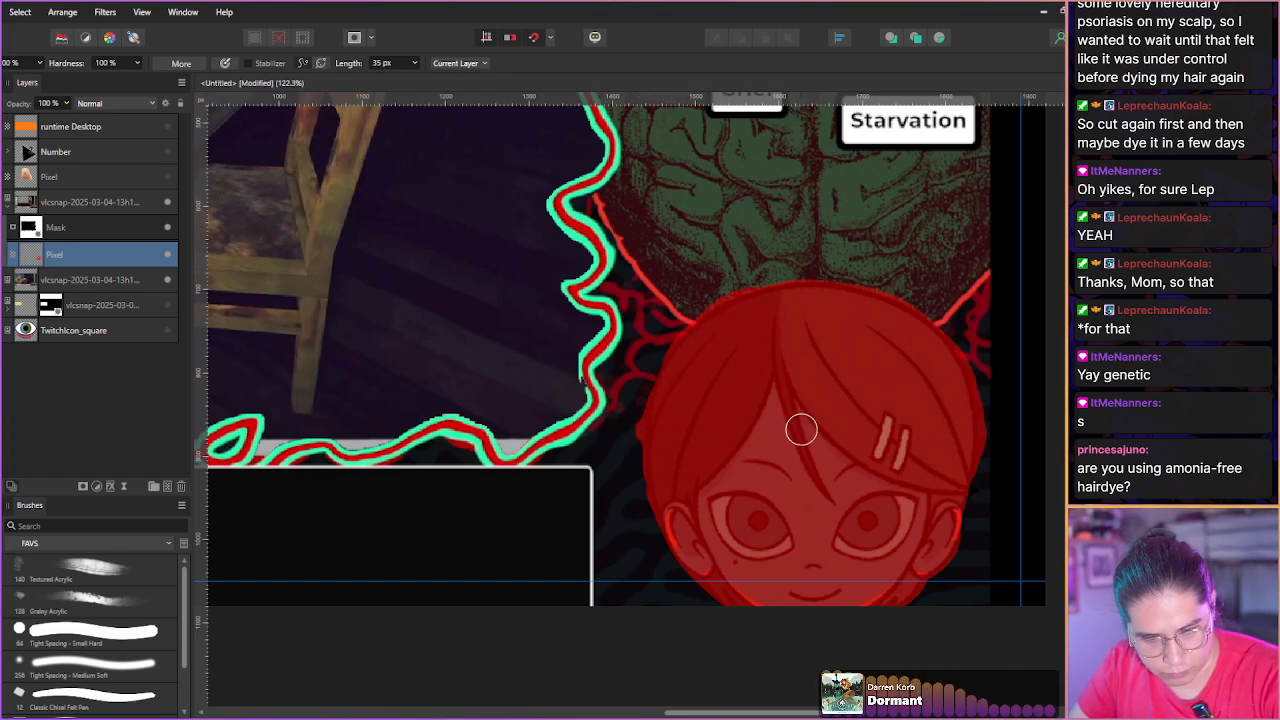
pyautogui.hotkey('ctrl', 'z')
# Try to inpaint over the girl's head with the source set to Current Layer & Below, and undo it.
pyautogui.click(458, 63)
pyautogui.click(445, 90)
pyautogui.moveTo(672, 358)
pyautogui.mouseDown()
pyautogui.moveTo(660, 497)
pyautogui.moveTo(696, 568)
pyautogui.moveTo(792, 615)
pyautogui.moveTo(861, 614)
pyautogui.moveTo(898, 594)
pyautogui.moveTo(950, 526)
pyautogui.moveTo(965, 443)
pyautogui.moveTo(944, 364)
pyautogui.moveTo(910, 325)
pyautogui.moveTo(831, 295)
pyautogui.moveTo(748, 303)
pyautogui.moveTo(686, 341)
pyautogui.moveTo(673, 397)
pyautogui.moveTo(698, 540)
pyautogui.moveTo(724, 565)
pyautogui.moveTo(698, 363)
pyautogui.moveTo(700, 407)
pyautogui.moveTo(765, 595)
pyautogui.moveTo(712, 407)
pyautogui.moveTo(720, 341)
pyautogui.moveTo(764, 561)
pyautogui.moveTo(742, 305)
pyautogui.moveTo(778, 513)
pyautogui.moveTo(802, 540)
pyautogui.moveTo(777, 306)
pyautogui.moveTo(759, 422)
pyautogui.moveTo(765, 307)
pyautogui.moveTo(845, 602)
pyautogui.moveTo(826, 362)
pyautogui.moveTo(863, 582)
pyautogui.moveTo(813, 307)
pyautogui.moveTo(885, 550)
pyautogui.moveTo(865, 340)
pyautogui.moveTo(880, 414)
pyautogui.moveTo(869, 582)
pyautogui.moveTo(895, 546)
pyautogui.moveTo(875, 341)
pyautogui.moveTo(850, 332)
pyautogui.moveTo(905, 396)
pyautogui.moveTo(896, 556)
pyautogui.moveTo(920, 399)
pyautogui.moveTo(937, 425)
pyautogui.moveTo(916, 532)
pyautogui.moveTo(815, 583)
pyautogui.mouseUp()
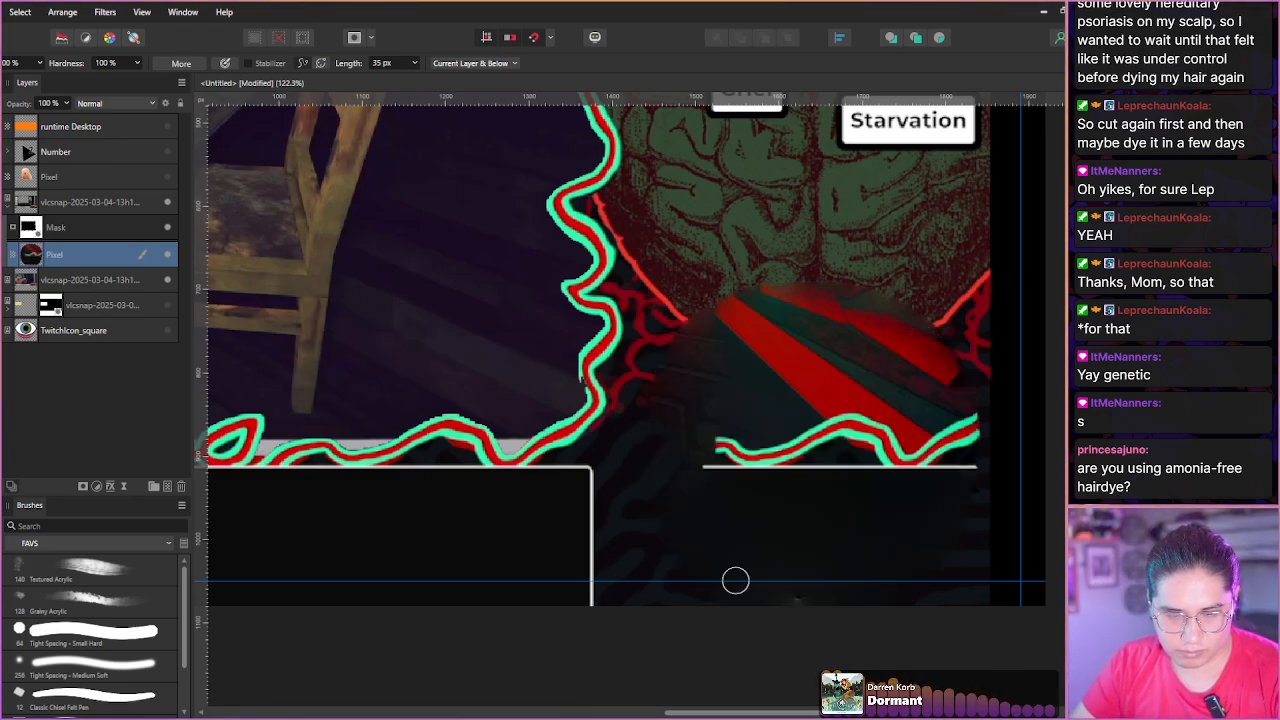
pyautogui.scroll(-5, 668, 505)
pyautogui.scroll(1, 673, 511)
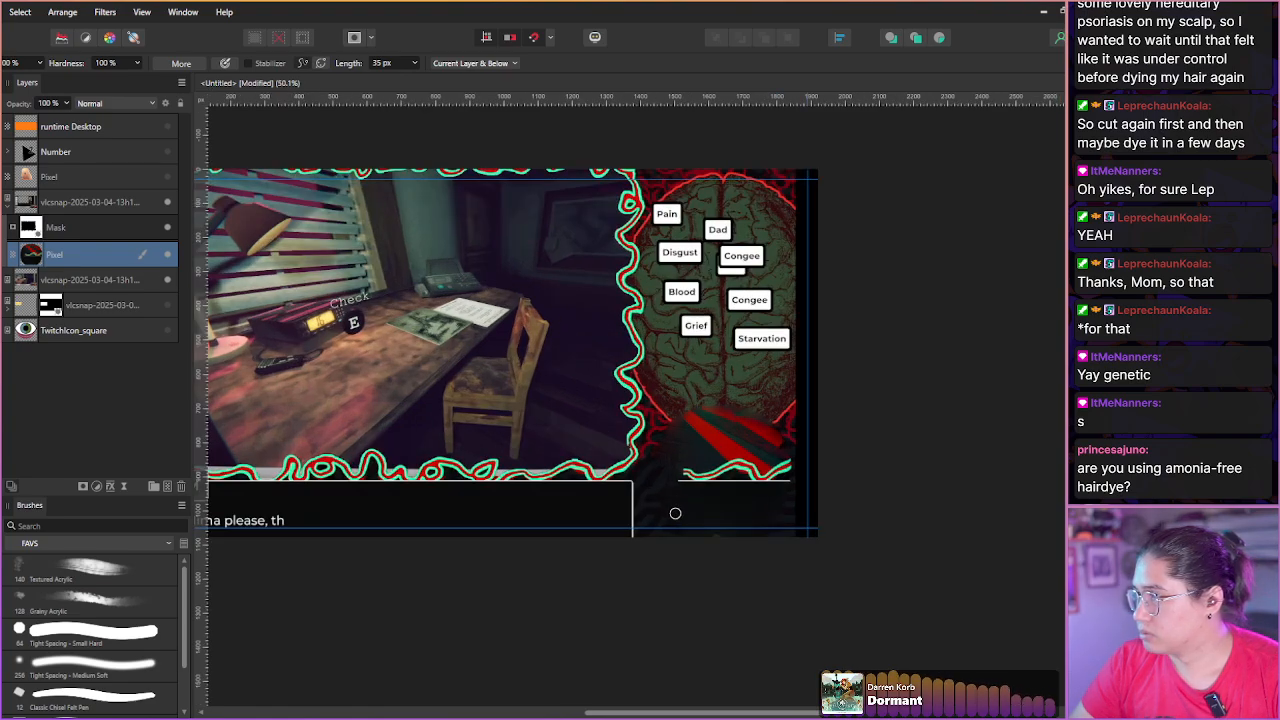
pyautogui.hotkey('ctrl', 'z')
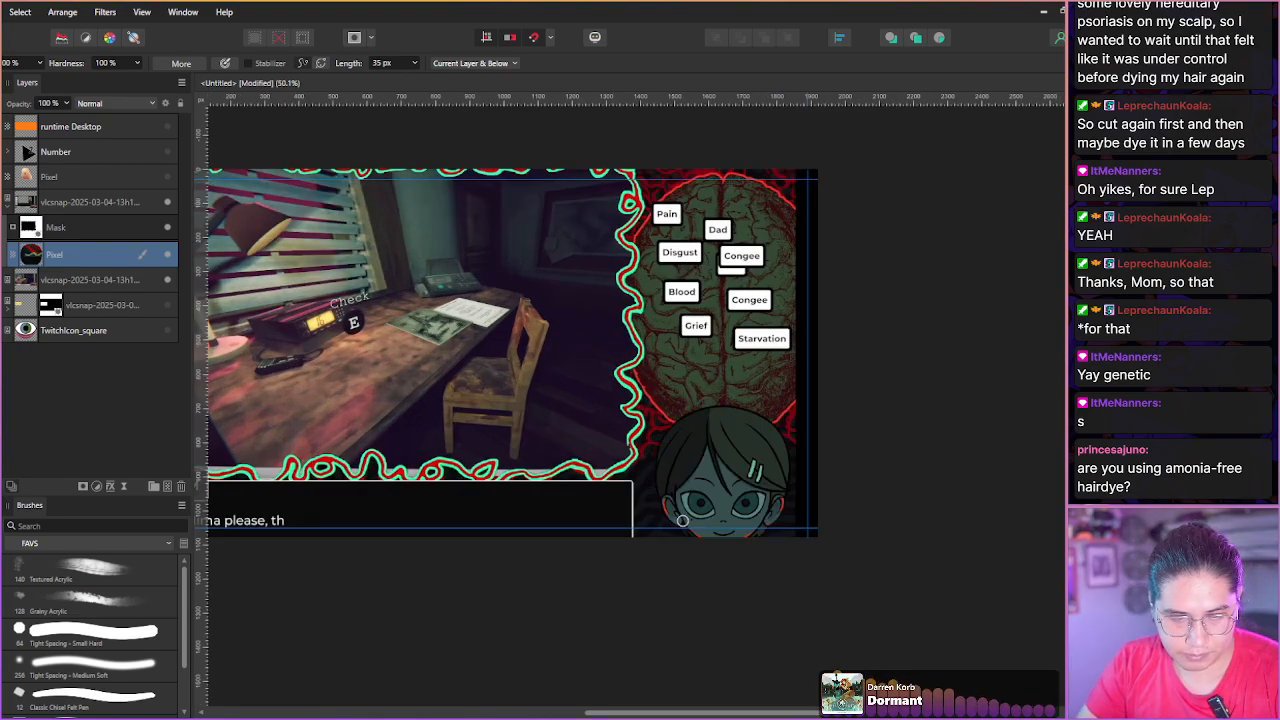
# Paint wavy strands across the girl's head with the Grainy Acrylic brush in a colour sampled from the dark background beside it.
pyautogui.scroll(4, 713, 515)
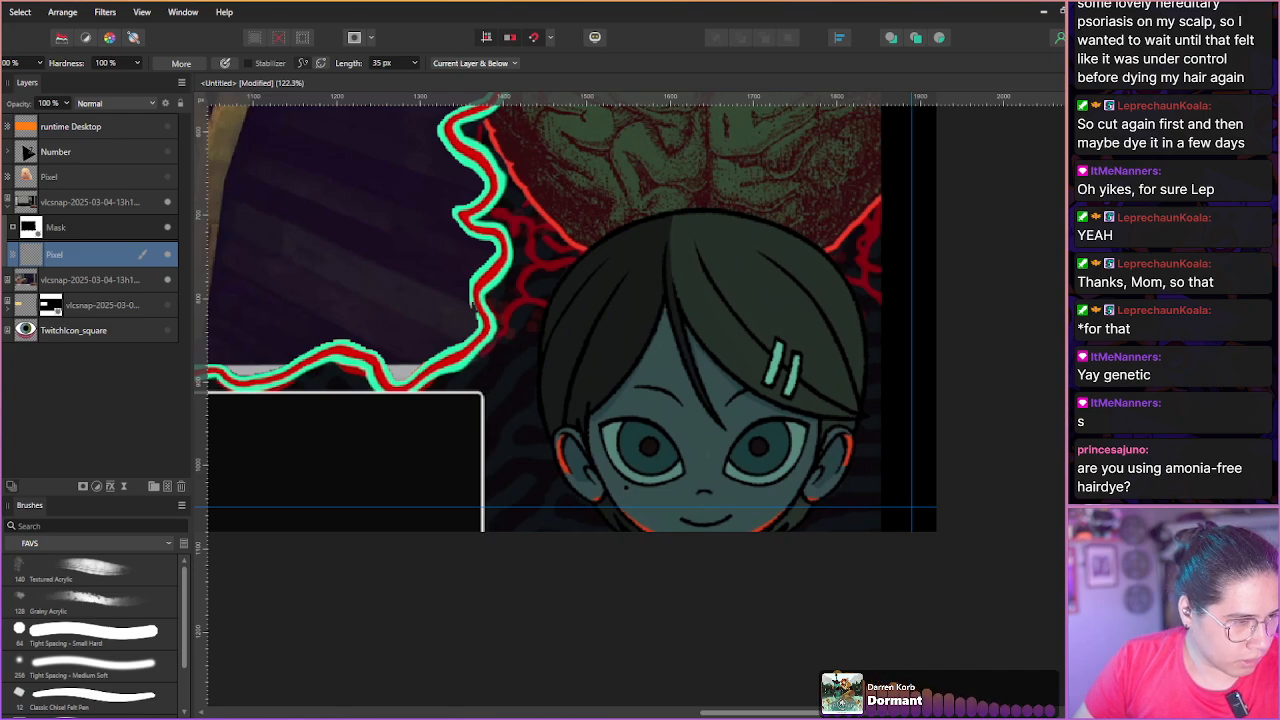
pyautogui.press('b')
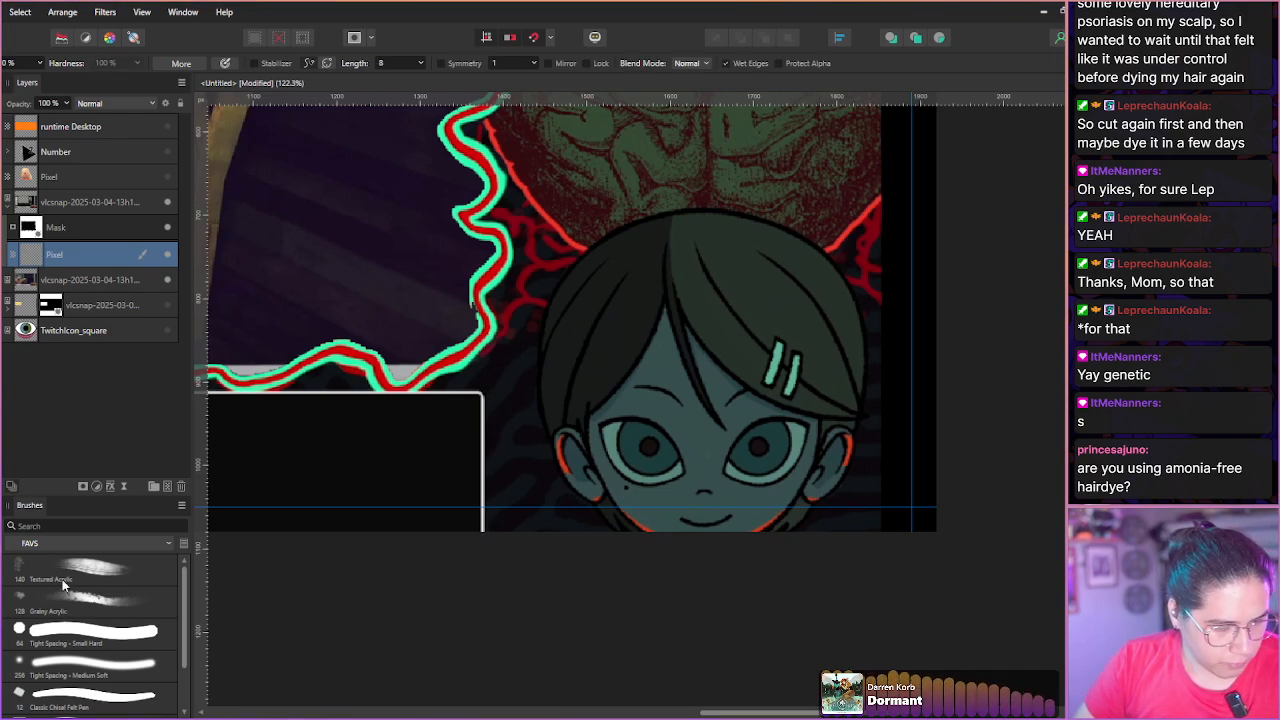
pyautogui.click(85, 606)
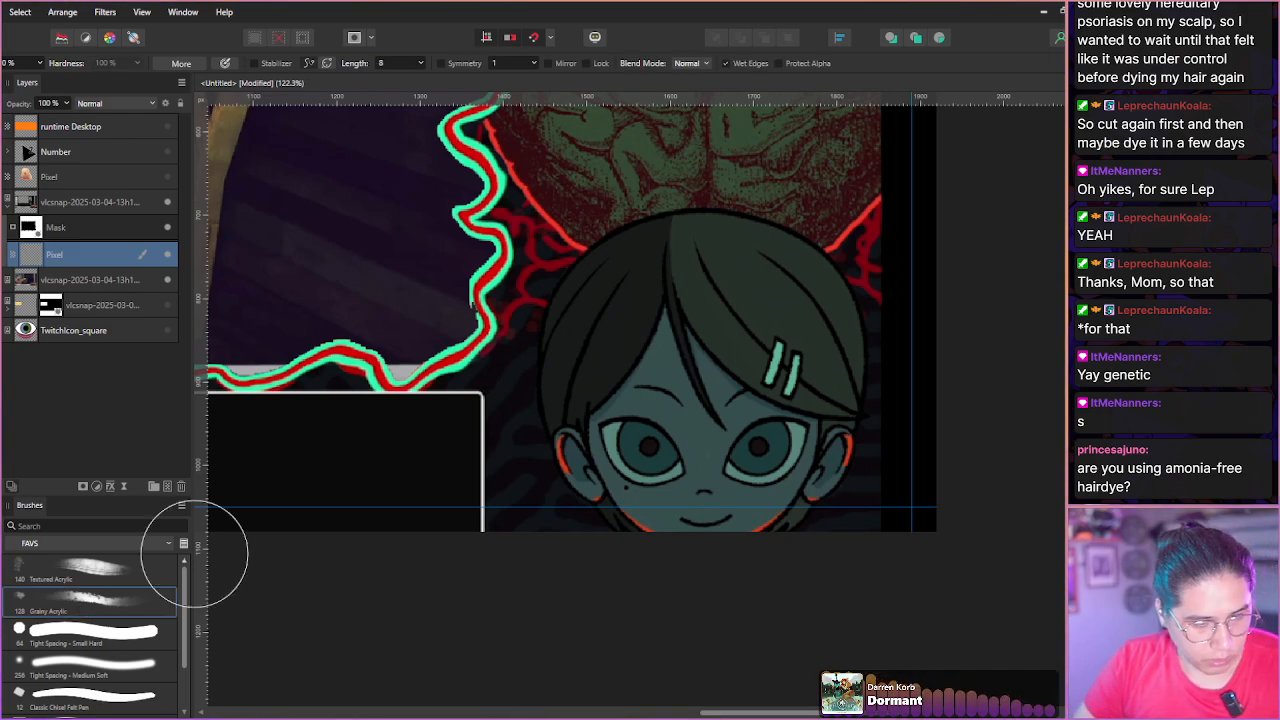
pyautogui.keyDown('alt'); pyautogui.click(541, 450); pyautogui.keyUp('alt')
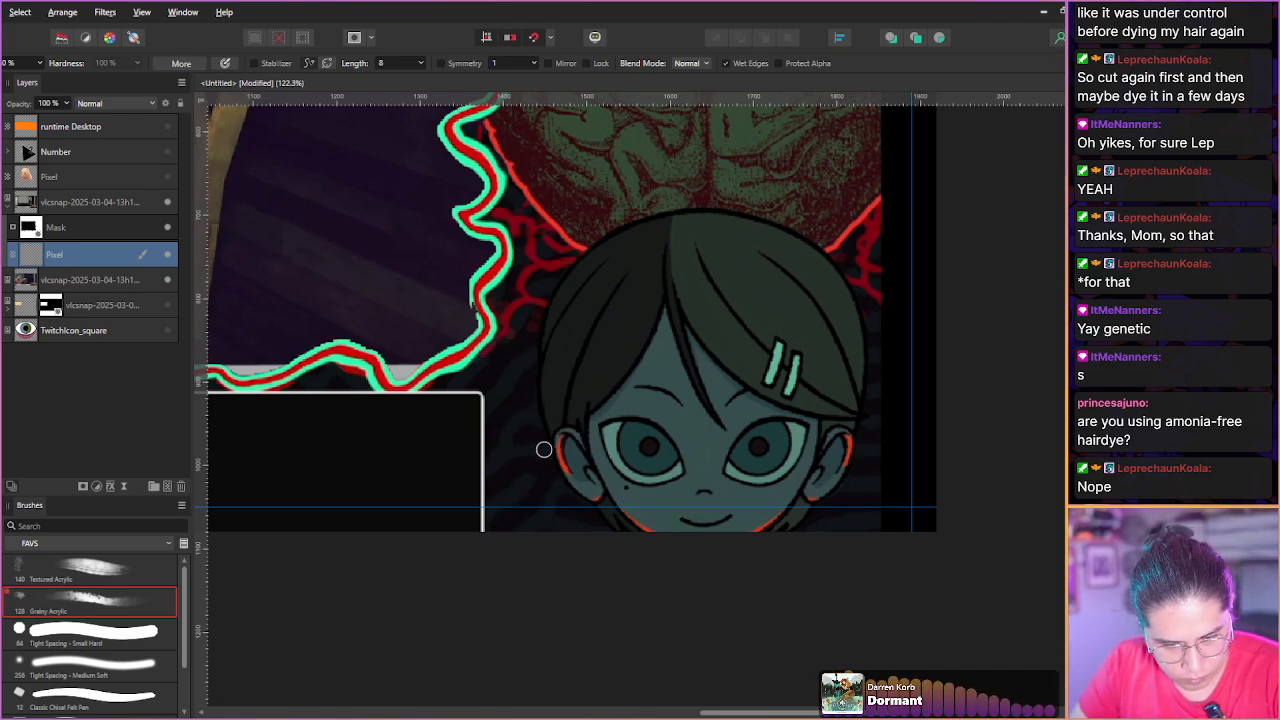
pyautogui.moveTo(546, 449)
pyautogui.mouseDown()
pyautogui.moveTo(634, 453)
pyautogui.moveTo(741, 431)
pyautogui.moveTo(836, 450)
pyautogui.mouseUp()
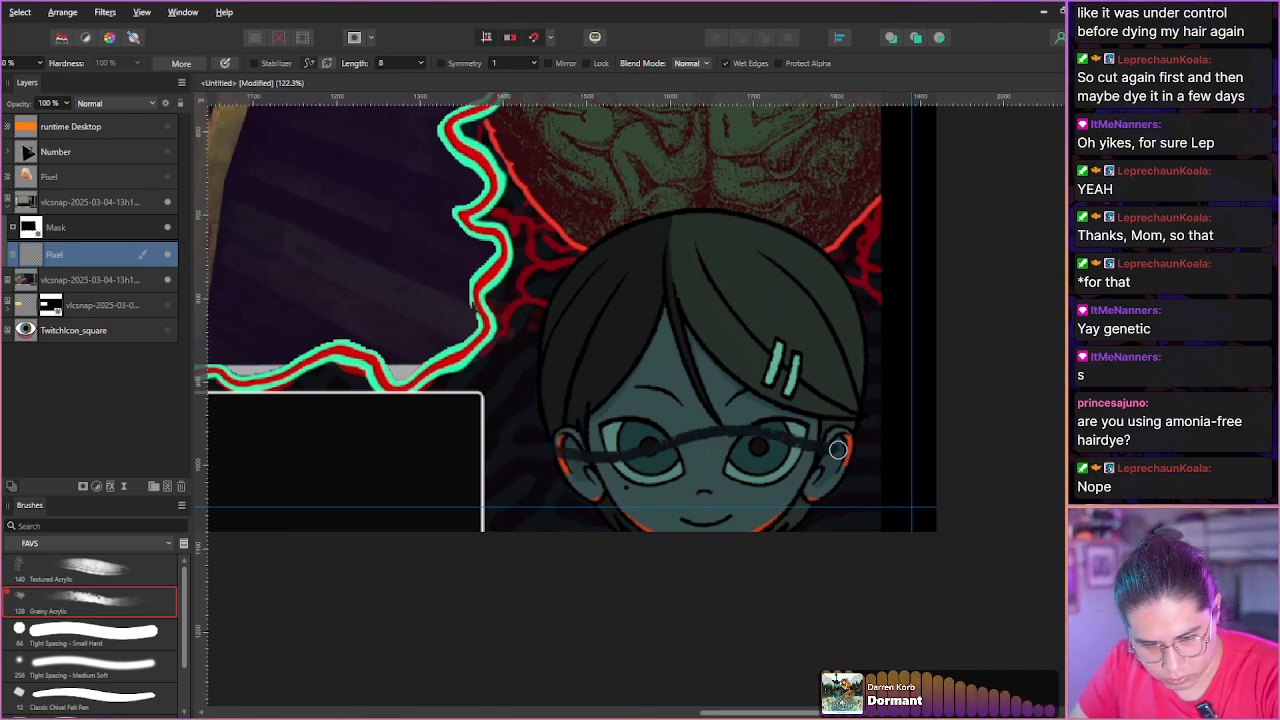
pyautogui.moveTo(583, 425)
pyautogui.mouseDown()
pyautogui.moveTo(635, 431)
pyautogui.moveTo(734, 390)
pyautogui.moveTo(855, 424)
pyautogui.mouseUp()
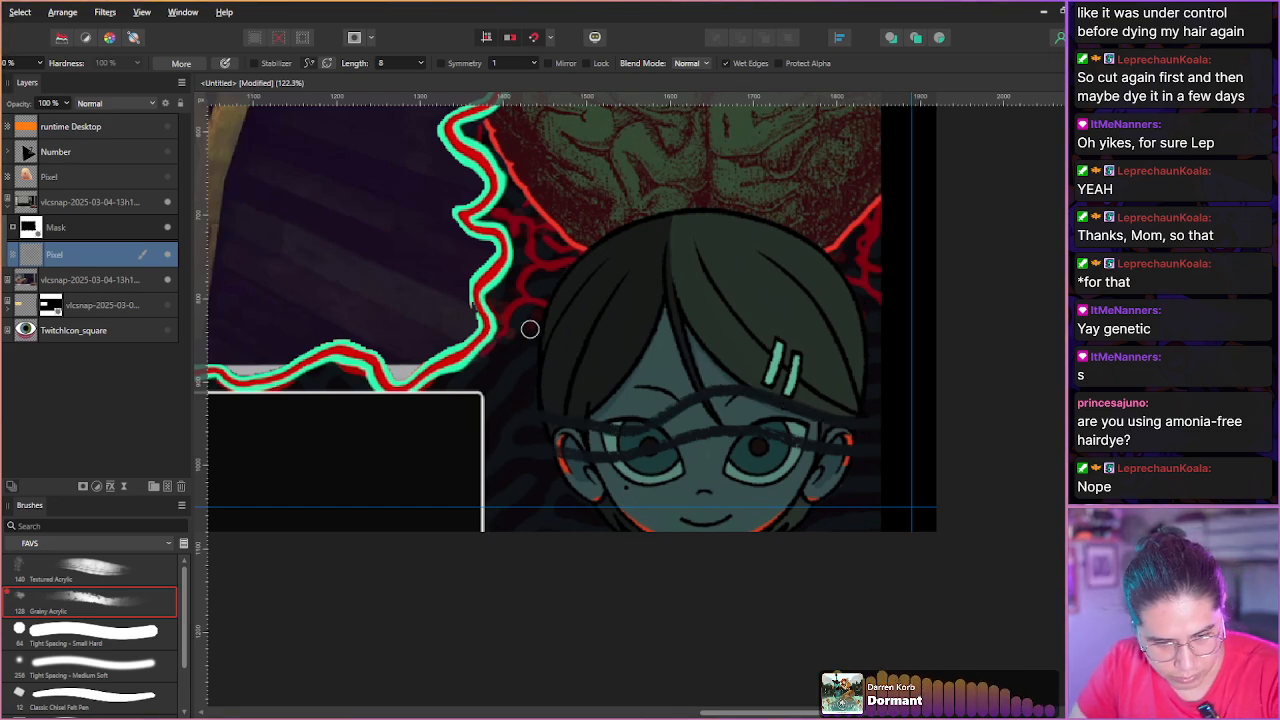
pyautogui.moveTo(600, 357)
pyautogui.mouseDown()
pyautogui.moveTo(639, 400)
pyautogui.moveTo(703, 345)
pyautogui.moveTo(779, 373)
pyautogui.moveTo(870, 356)
pyautogui.moveTo(783, 365)
pyautogui.moveTo(851, 394)
pyautogui.moveTo(805, 383)
pyautogui.mouseUp()
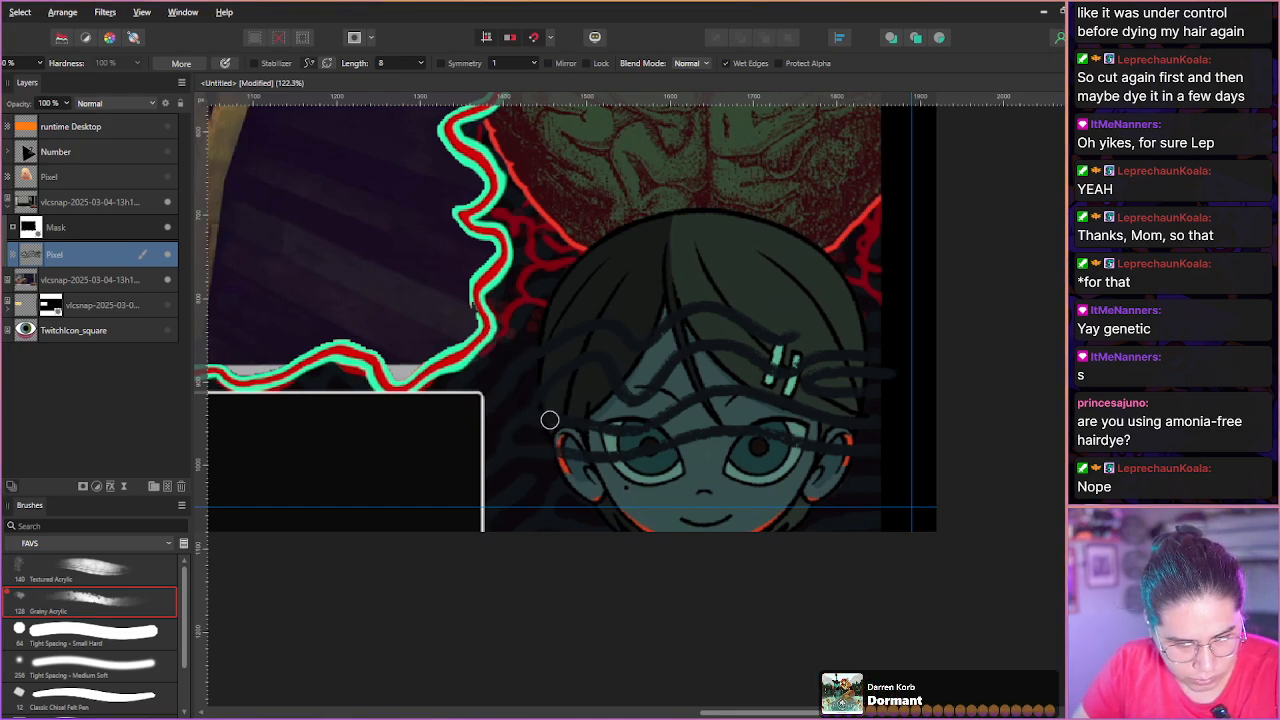
# Cover the girl's face and most of her hair with near-black paint using a larger brush.
pyautogui.press(']')
pyautogui.press(']')
pyautogui.moveTo(566, 317)
pyautogui.mouseDown()
pyautogui.moveTo(552, 380)
pyautogui.moveTo(573, 437)
pyautogui.moveTo(558, 339)
pyautogui.moveTo(583, 460)
pyautogui.moveTo(637, 539)
pyautogui.moveTo(591, 423)
pyautogui.moveTo(638, 528)
pyautogui.moveTo(576, 456)
pyautogui.moveTo(625, 504)
pyautogui.moveTo(628, 472)
pyautogui.moveTo(658, 496)
pyautogui.moveTo(631, 417)
pyautogui.moveTo(677, 536)
pyautogui.moveTo(692, 427)
pyautogui.moveTo(675, 488)
pyautogui.moveTo(726, 528)
pyautogui.moveTo(752, 428)
pyautogui.moveTo(772, 526)
pyautogui.moveTo(808, 457)
pyautogui.moveTo(783, 511)
pyautogui.moveTo(840, 451)
pyautogui.moveTo(828, 474)
pyautogui.moveTo(848, 336)
pyautogui.moveTo(814, 269)
pyautogui.moveTo(842, 346)
pyautogui.moveTo(833, 409)
pyautogui.moveTo(796, 327)
pyautogui.moveTo(814, 454)
pyautogui.moveTo(815, 328)
pyautogui.moveTo(760, 312)
pyautogui.moveTo(770, 438)
pyautogui.moveTo(725, 341)
pyautogui.moveTo(685, 307)
pyautogui.moveTo(653, 402)
pyautogui.moveTo(608, 425)
pyautogui.moveTo(577, 330)
pyautogui.moveTo(582, 442)
pyautogui.moveTo(562, 354)
pyautogui.moveTo(565, 438)
pyautogui.mouseUp()
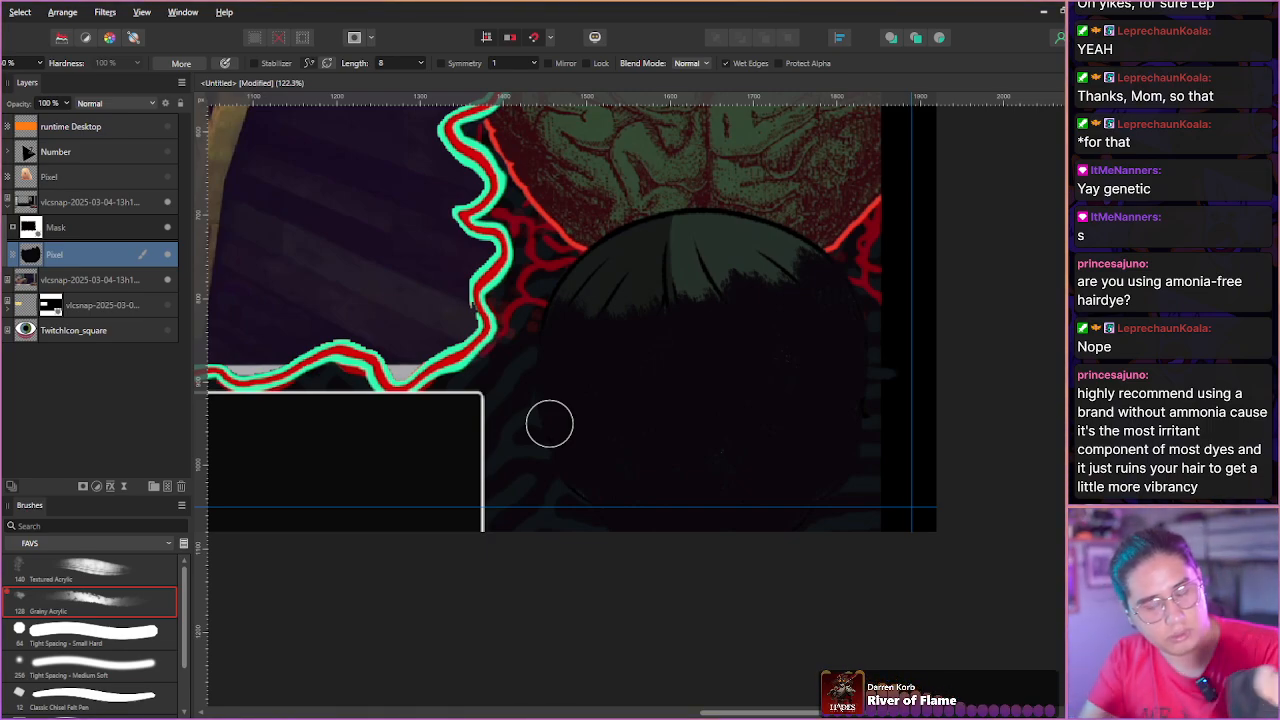
# Extend the dark paint over the upper hair with a smaller brush, and paint wavy background lines across the covered area.
pyautogui.press('[')
pyautogui.press('[')
pyautogui.press('[')
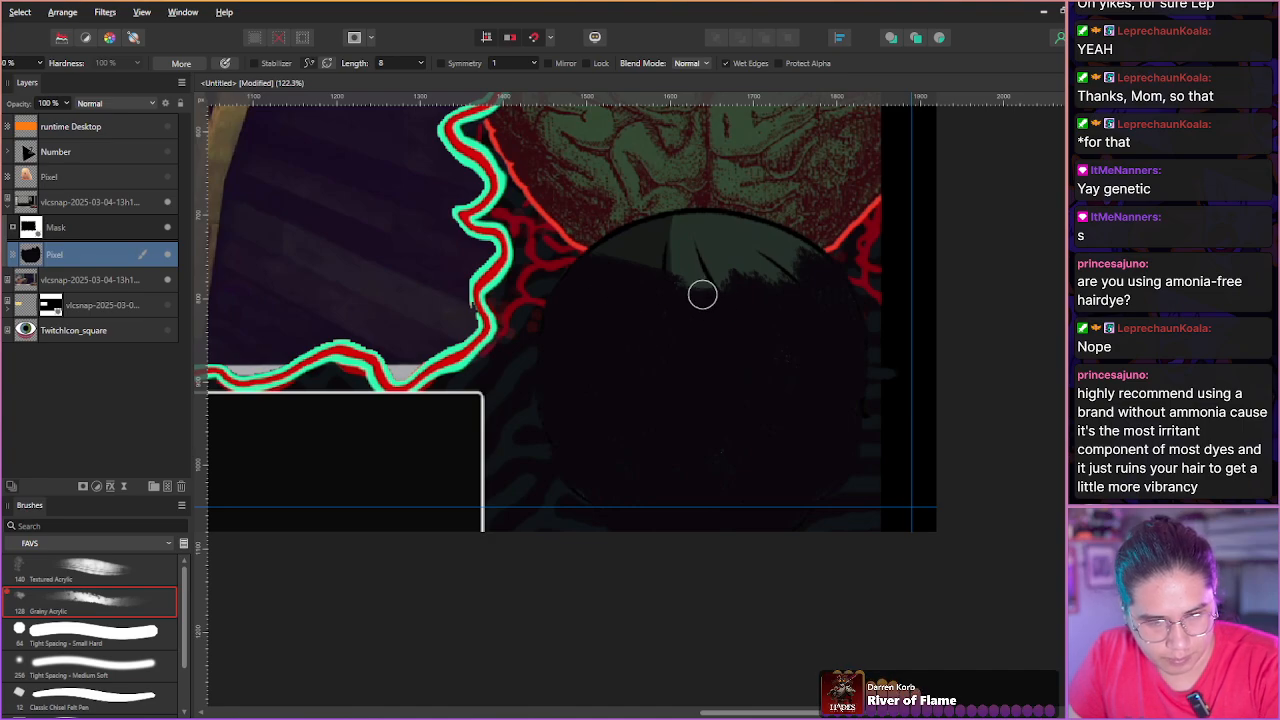
pyautogui.moveTo(631, 265)
pyautogui.mouseDown()
pyautogui.moveTo(792, 276)
pyautogui.moveTo(737, 272)
pyautogui.moveTo(788, 259)
pyautogui.moveTo(587, 253)
pyautogui.mouseUp()
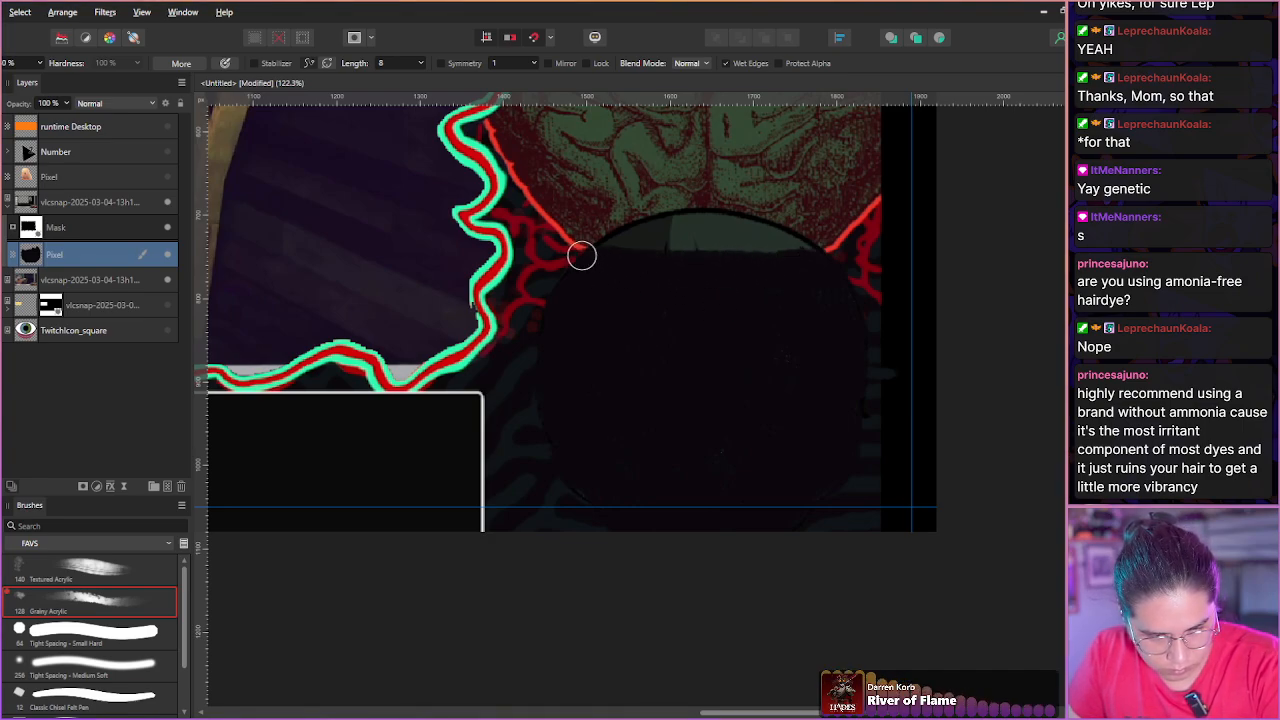
pyautogui.moveTo(718, 250)
pyautogui.mouseDown()
pyautogui.moveTo(833, 272)
pyautogui.moveTo(843, 306)
pyautogui.mouseUp()
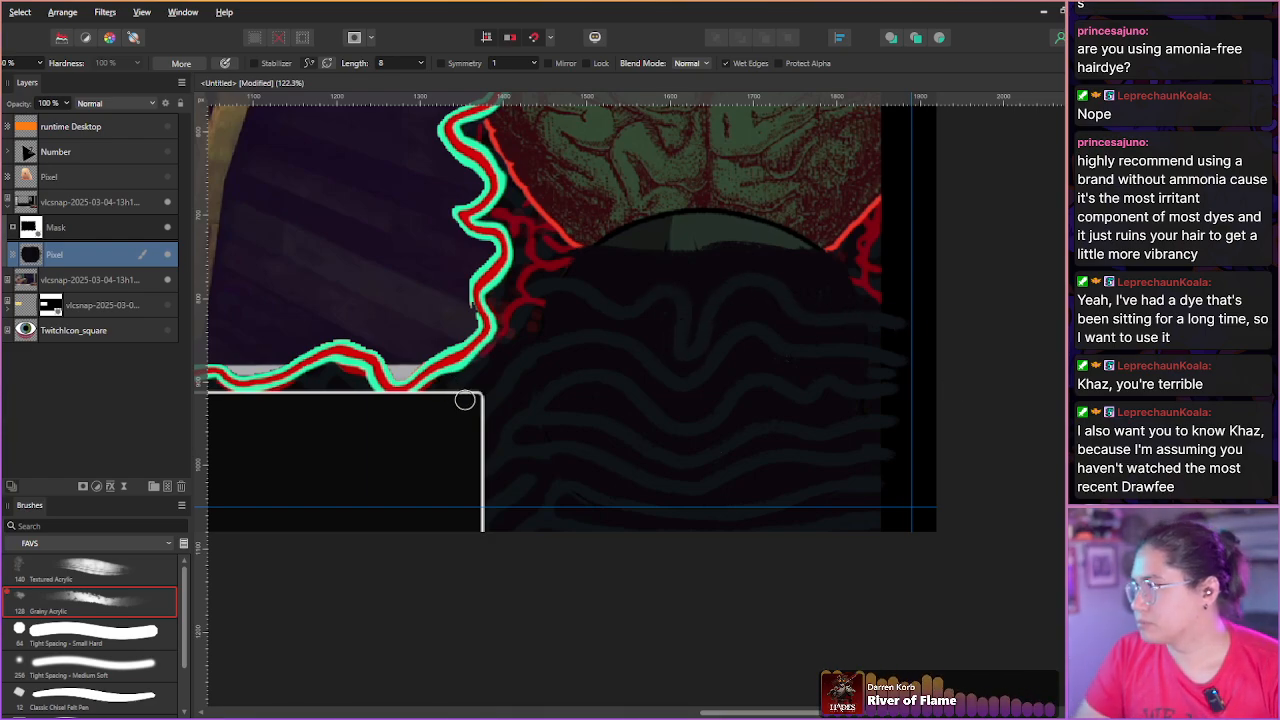
pyautogui.scroll(1, 464, 399)
pyautogui.scroll(-3, 465, 399)
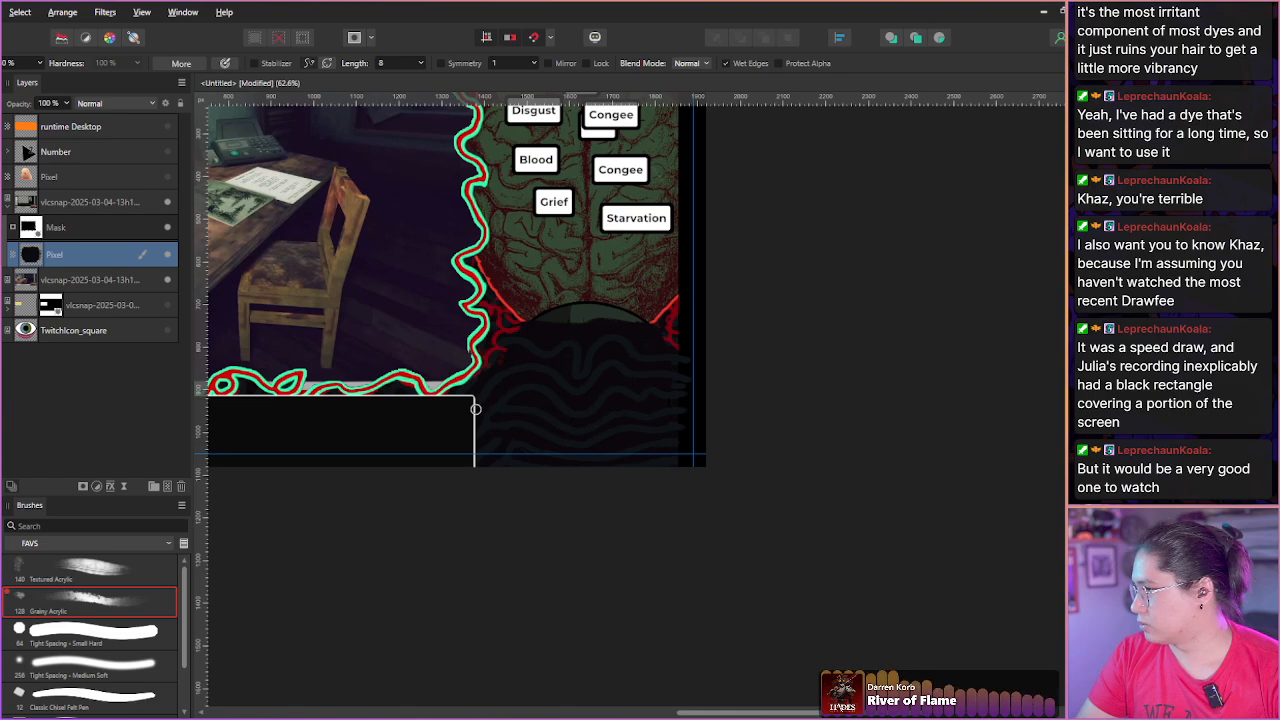
pyautogui.press('space')
pyautogui.moveTo(461, 352); pyautogui.dragTo(534, 401)
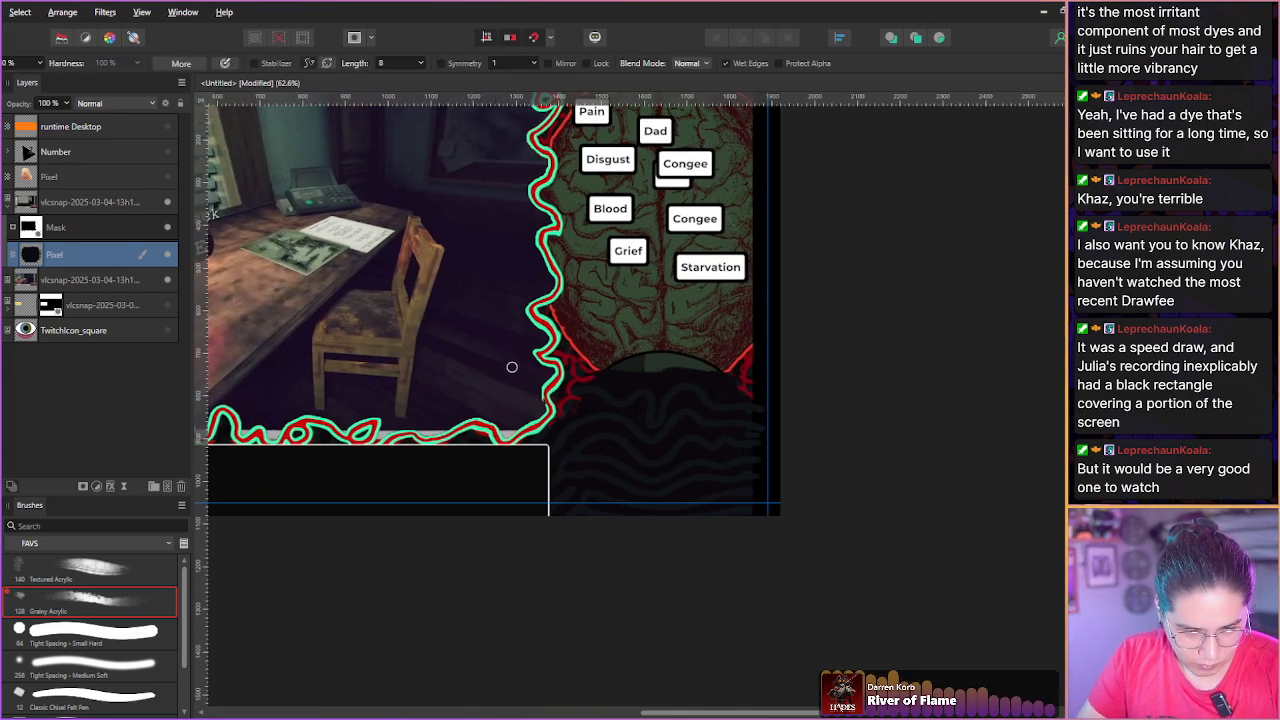
pyautogui.scroll(5, 578, 448)
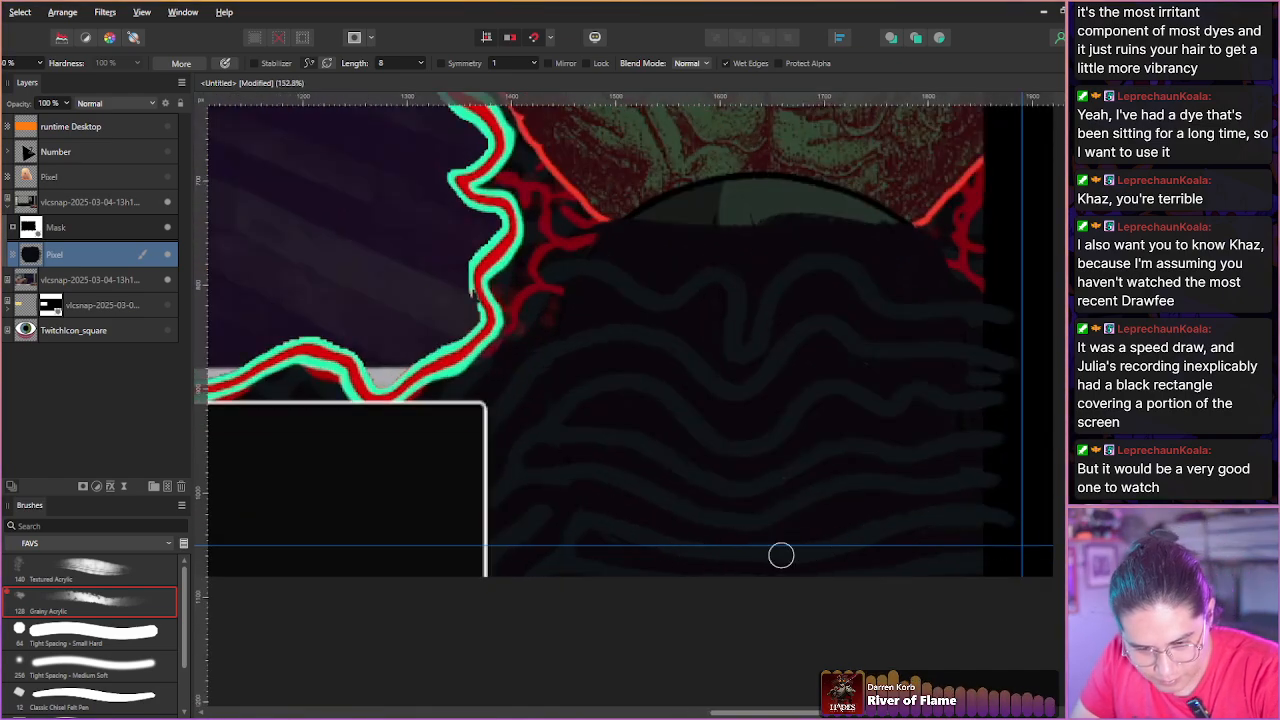
# Stretch the masked frame overlay layer horizontally so its brain panel extends to the canvas's right edge.
pyautogui.scroll(1, 680, 449)
pyautogui.scroll(-7, 680, 449)
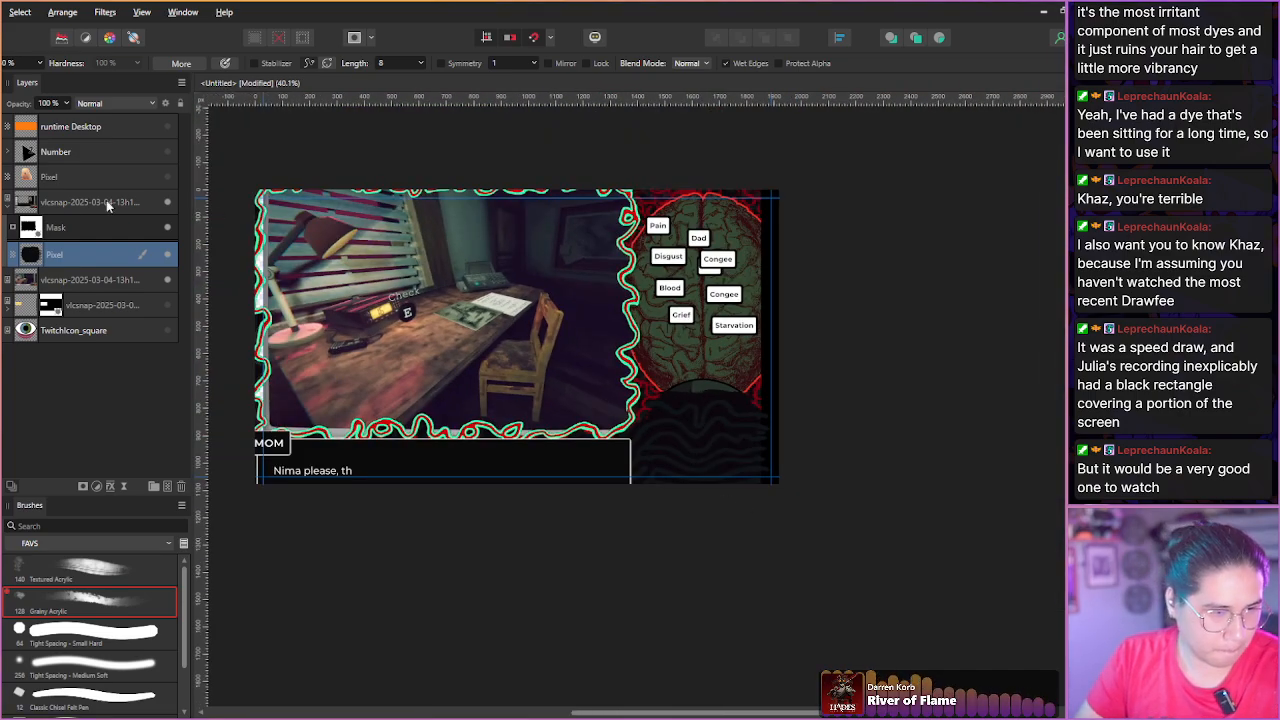
pyautogui.click(63, 204)
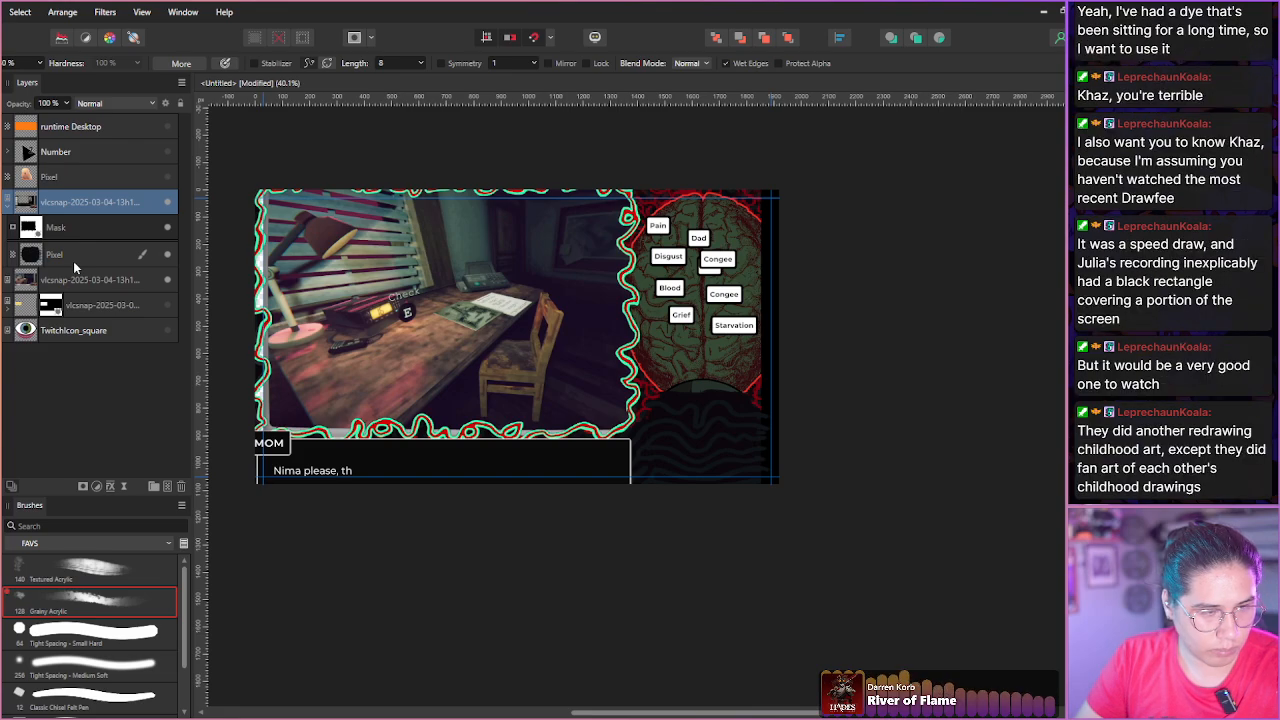
pyautogui.press('v')
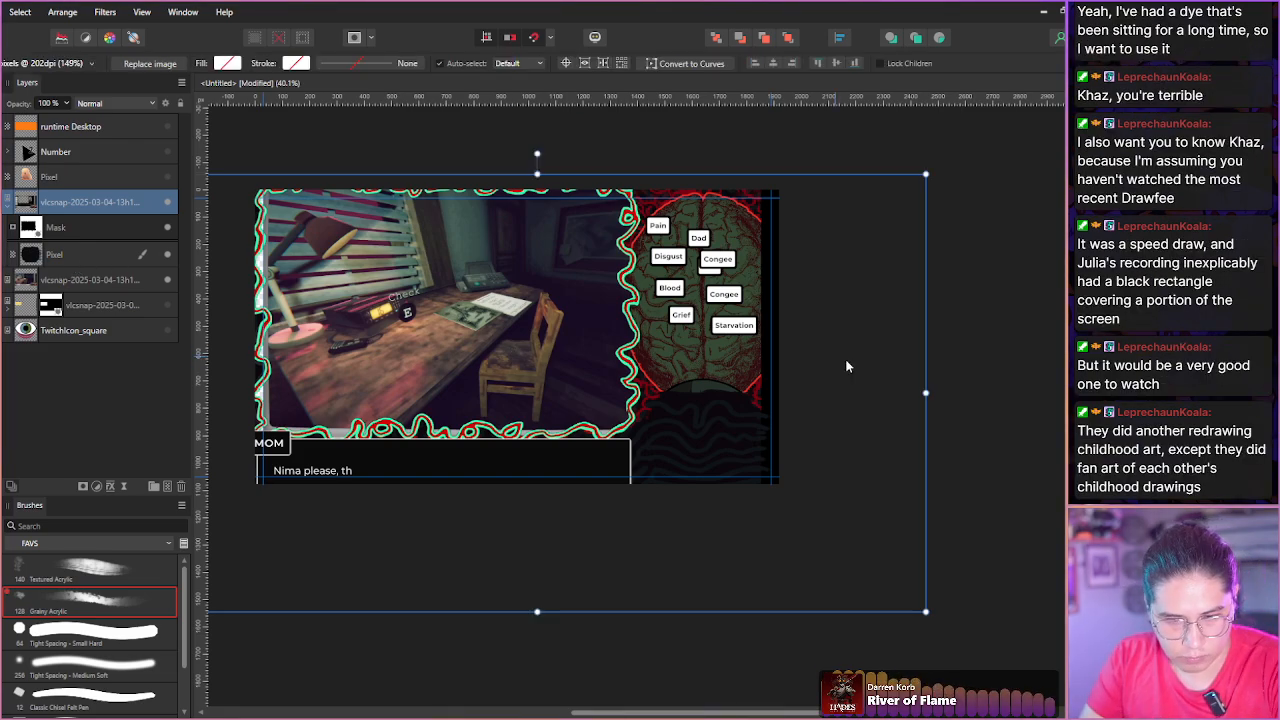
pyautogui.moveTo(927, 393); pyautogui.dragTo(950, 394)
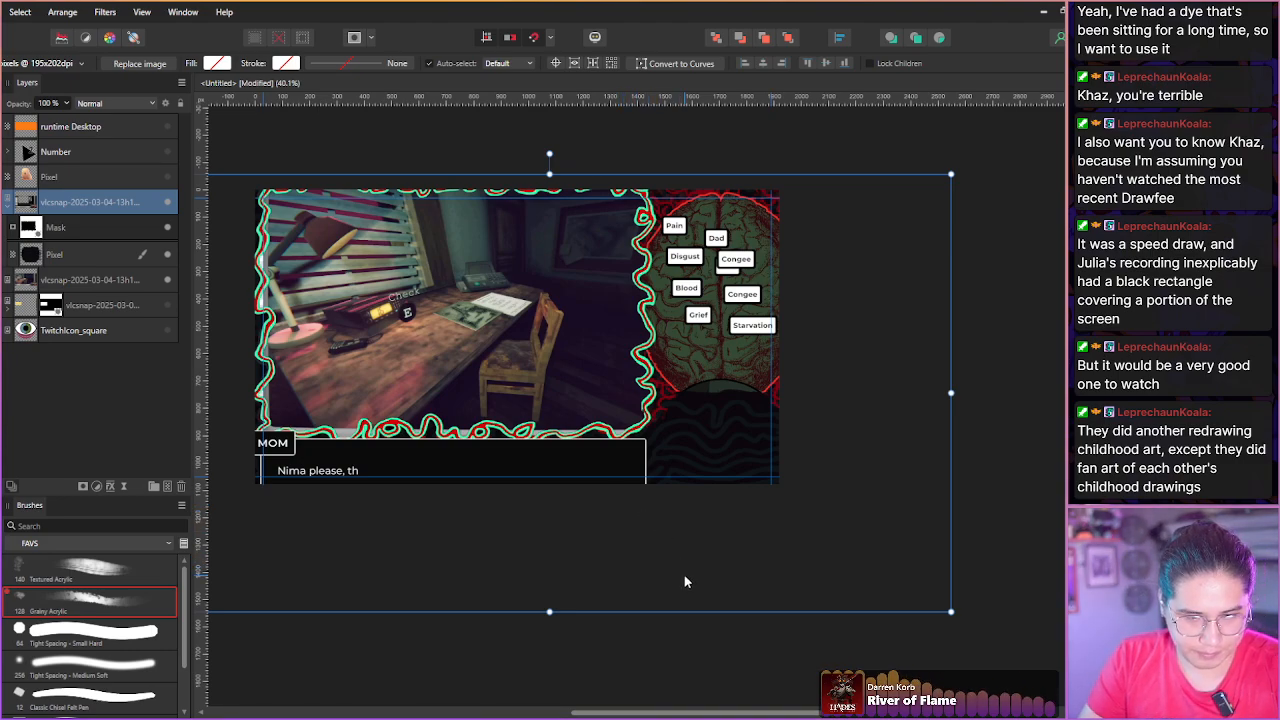
# Add a new pixel layer above the dark paint layer inside the frame overlay.
pyautogui.click(37, 258)
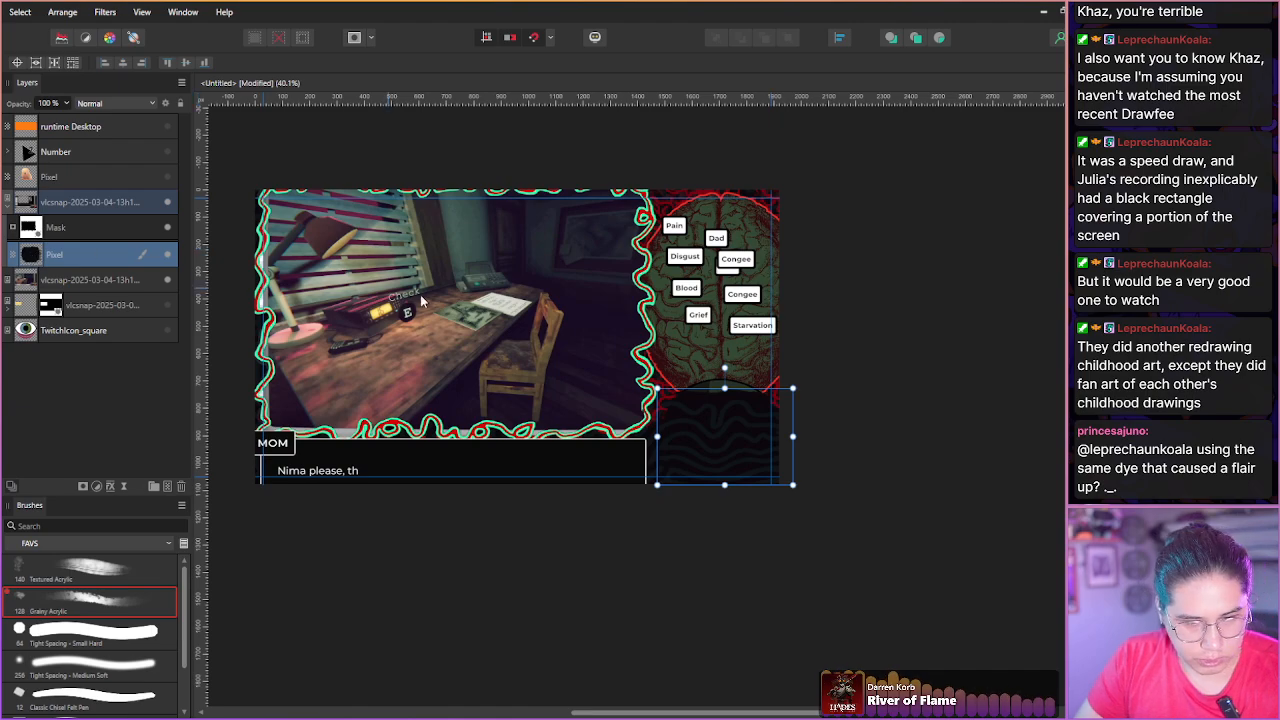
pyautogui.scroll(6, 700, 417)
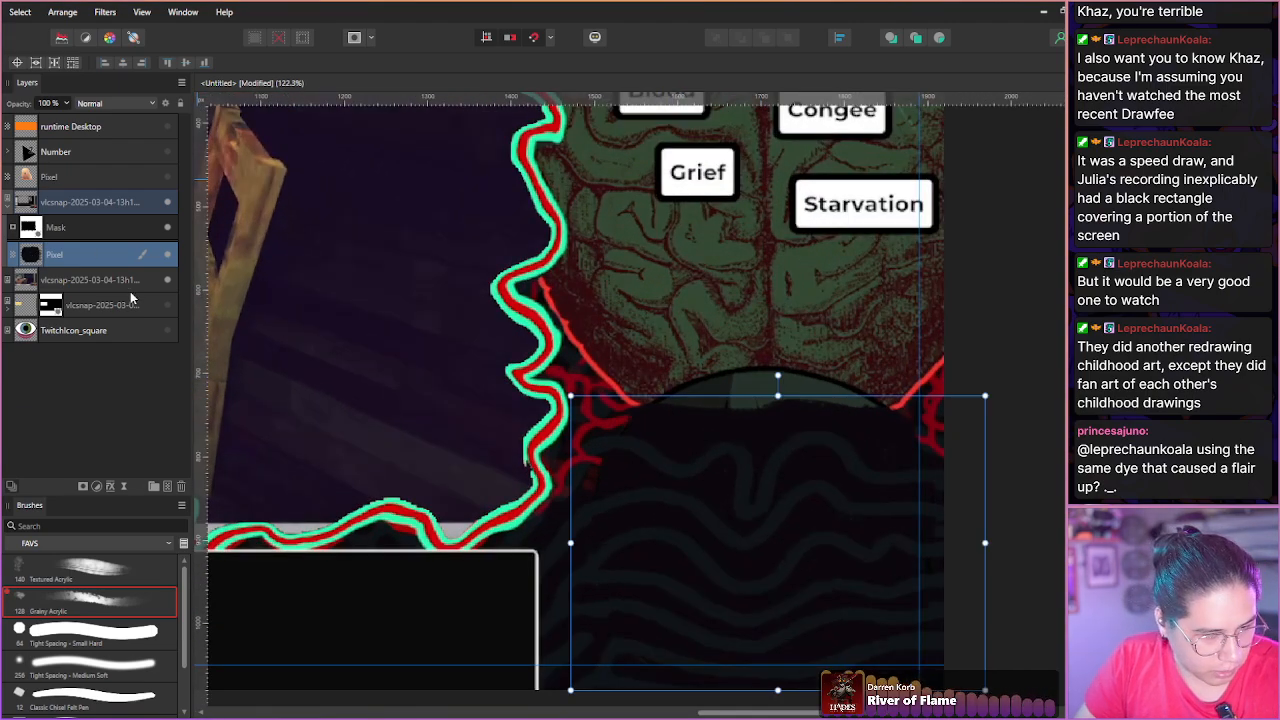
pyautogui.click(166, 485)
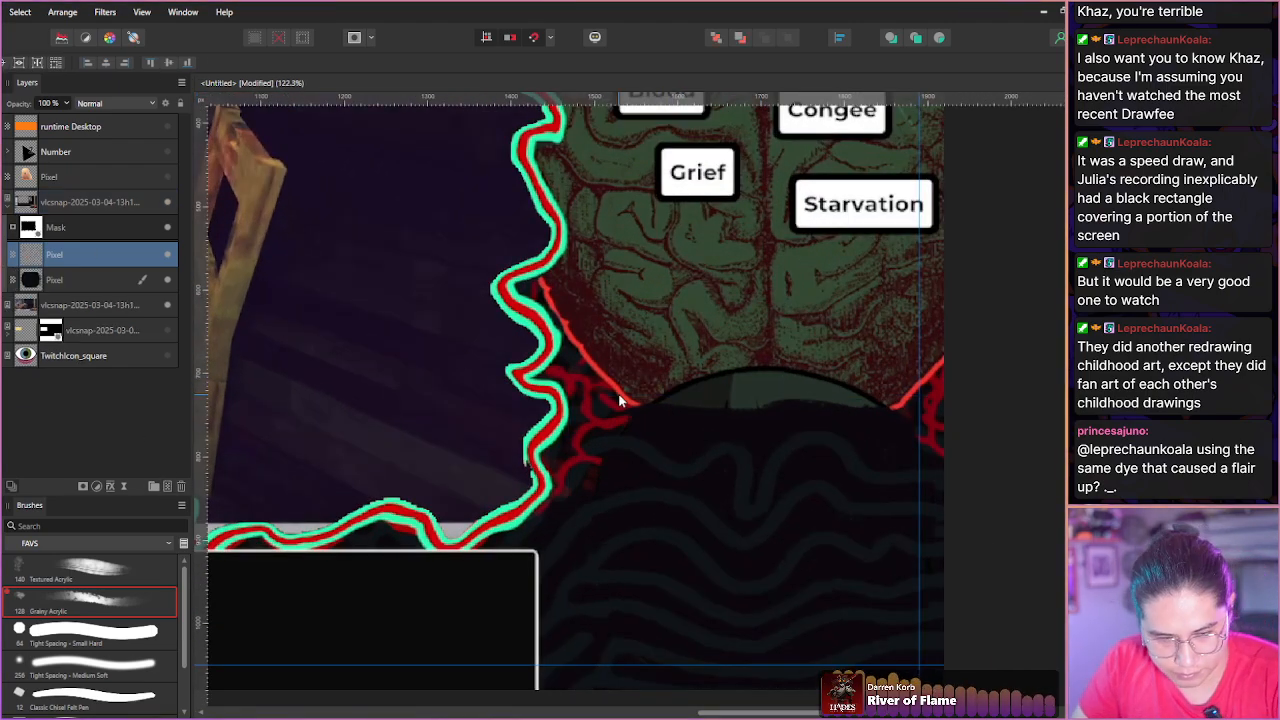
pyautogui.moveTo(624, 398); pyautogui.dragTo(630, 403)
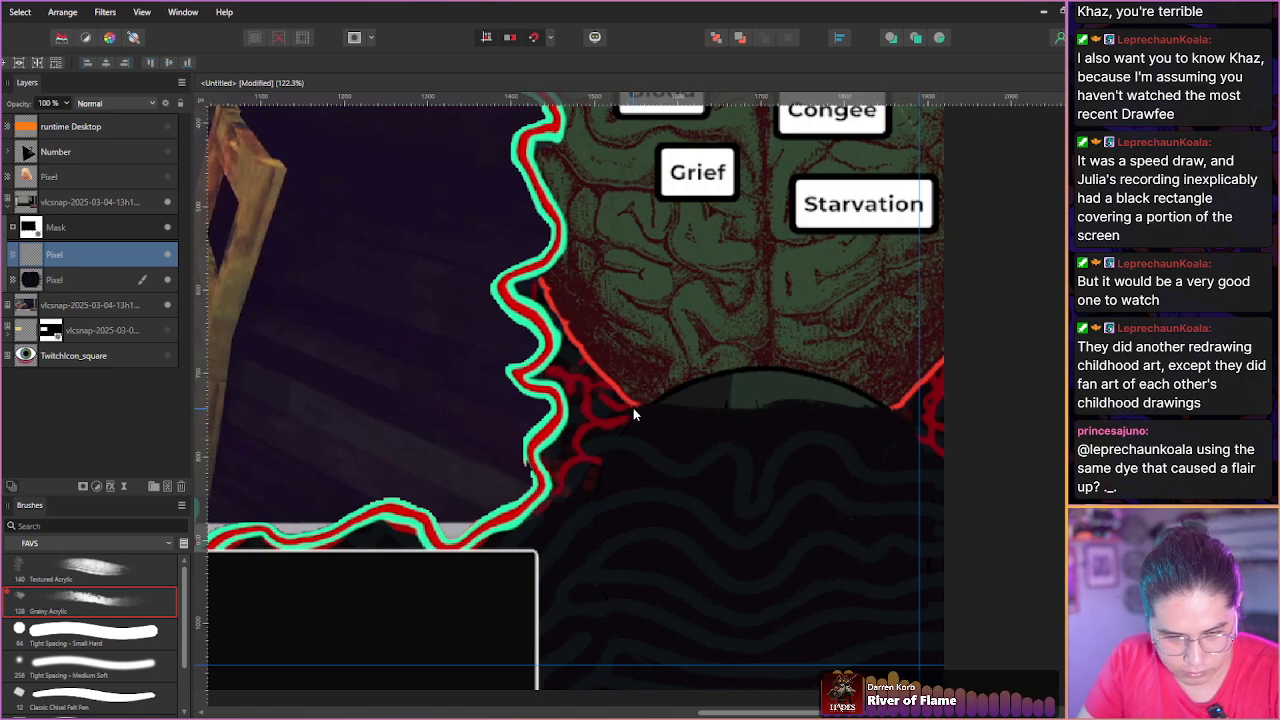
# Paint a bright red line with the Grainy Acrylic brush across the brain's lower edge, joining the two ends of its outline.
pyautogui.press('b')
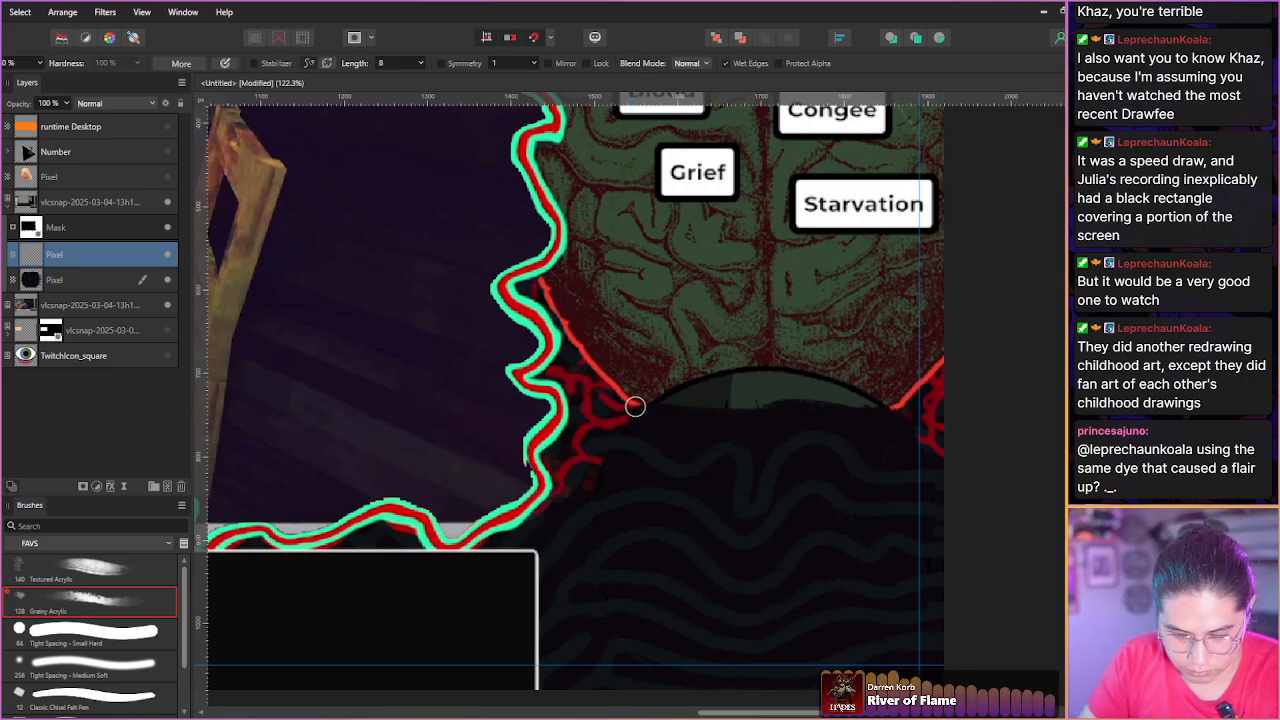
pyautogui.scroll(-3, 635, 405)
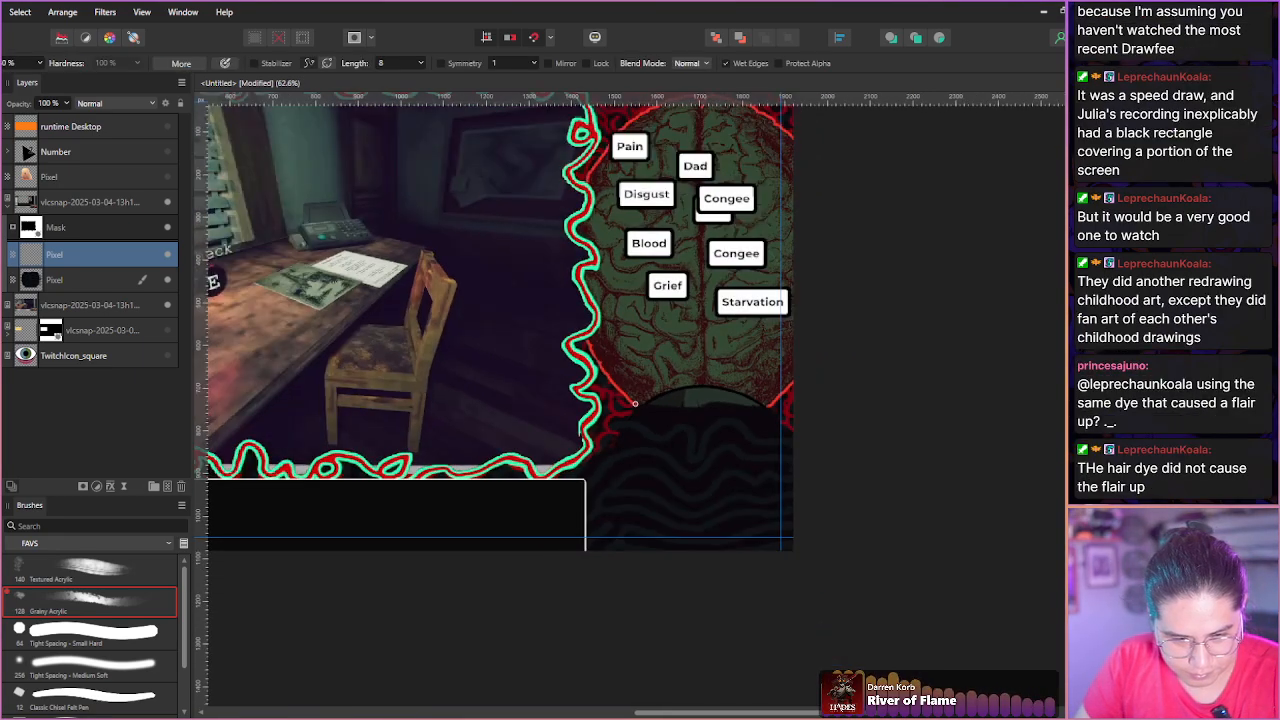
pyautogui.scroll(5, 634, 404)
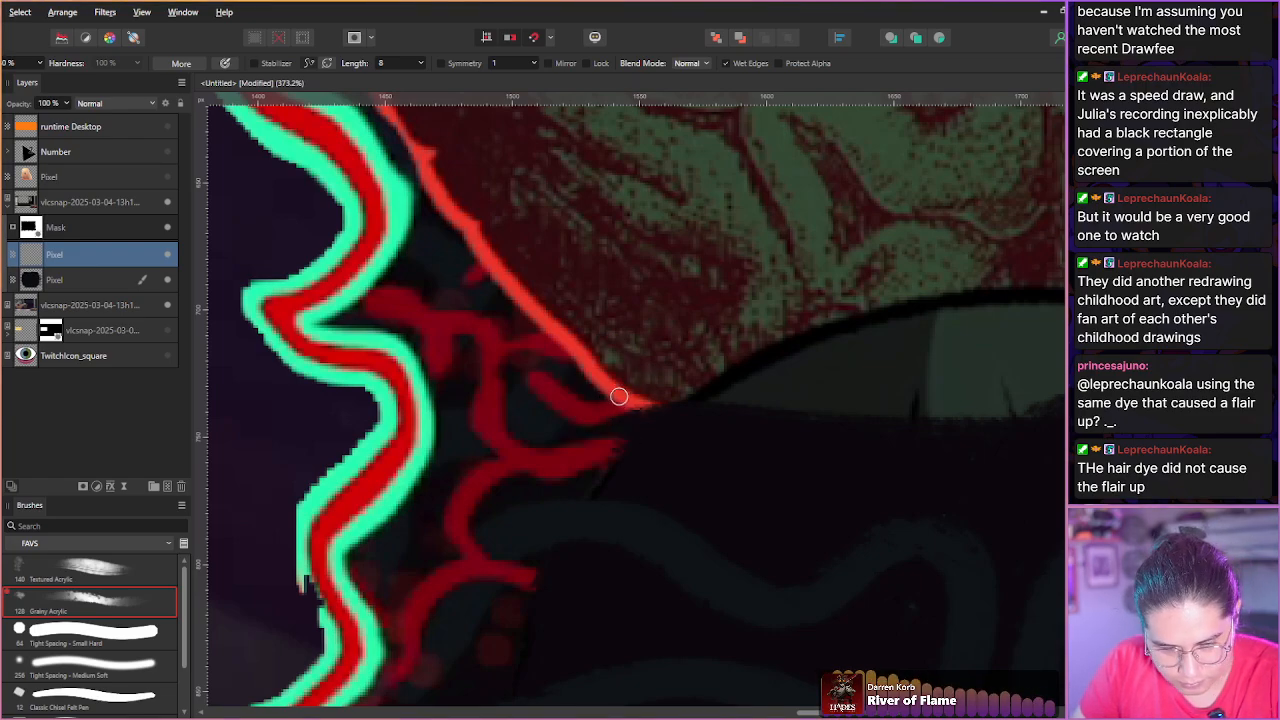
pyautogui.moveTo(617, 396); pyautogui.dragTo(420, 371)
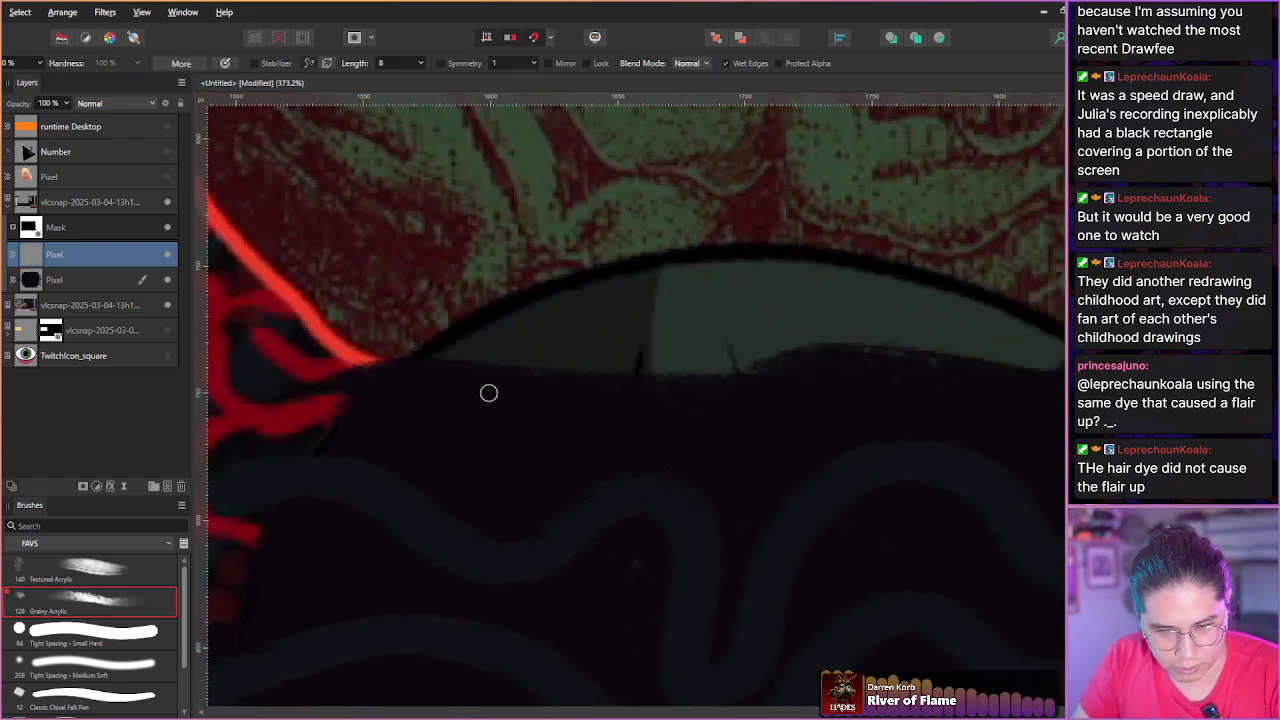
pyautogui.scroll(1, 492, 395)
pyautogui.scroll(-3, 492, 395)
pyautogui.moveTo(408, 371)
pyautogui.mouseDown()
pyautogui.moveTo(543, 411)
pyautogui.moveTo(628, 420)
pyautogui.moveTo(924, 378)
pyautogui.mouseUp()
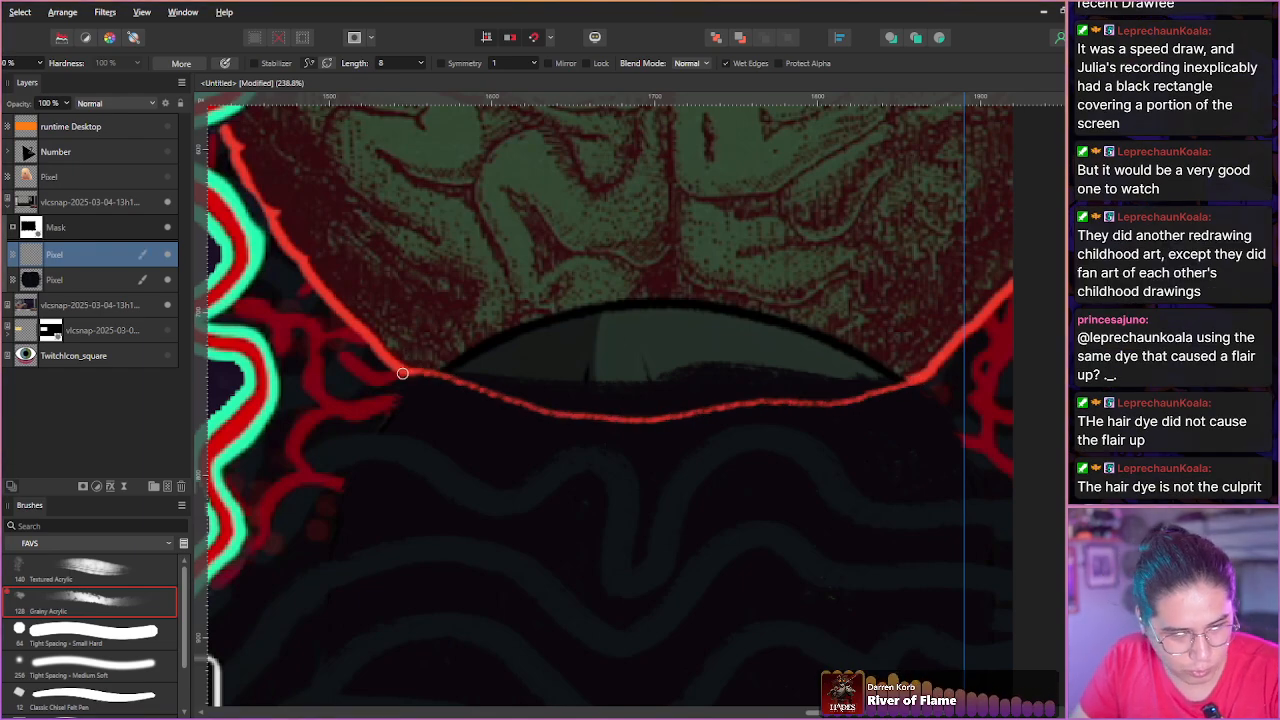
pyautogui.moveTo(403, 375)
pyautogui.mouseDown()
pyautogui.moveTo(614, 422)
pyautogui.moveTo(851, 403)
pyautogui.moveTo(918, 380)
pyautogui.mouseUp()
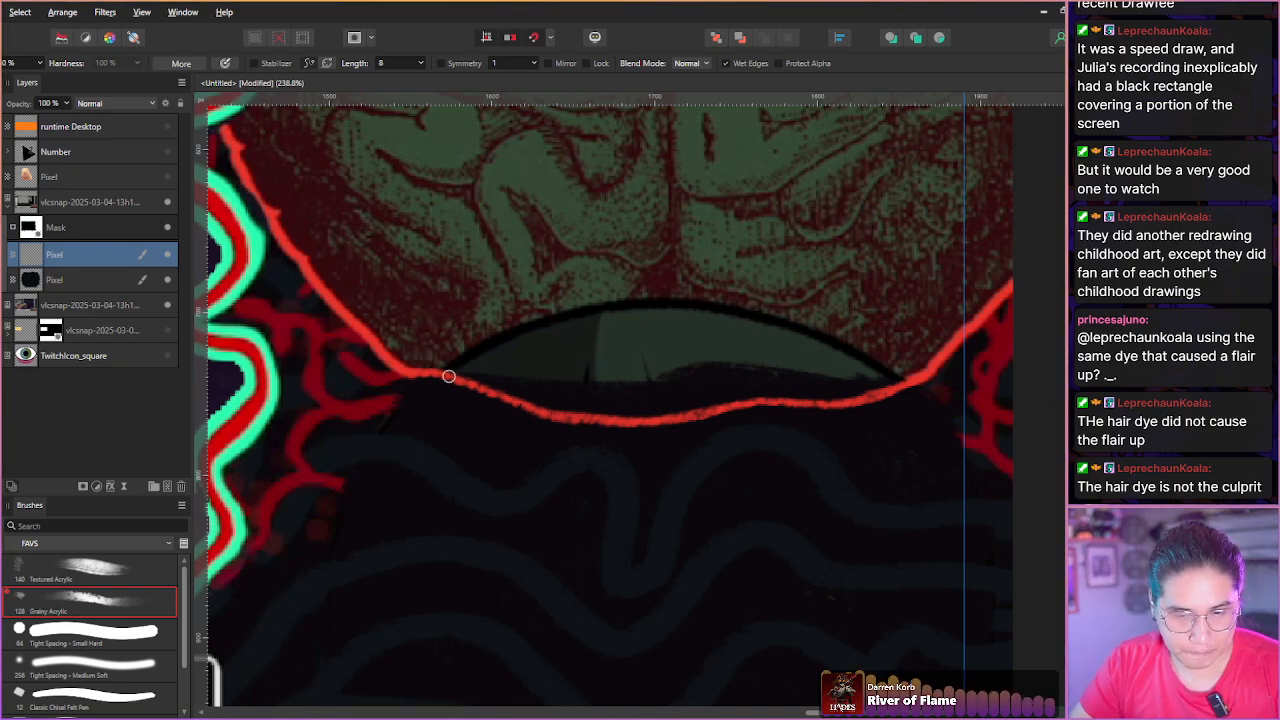
# Add another pixel layer and inpaint the leftover hair above the red line with brain texture, sourcing from Current Layer & Below.
pyautogui.click(168, 486)
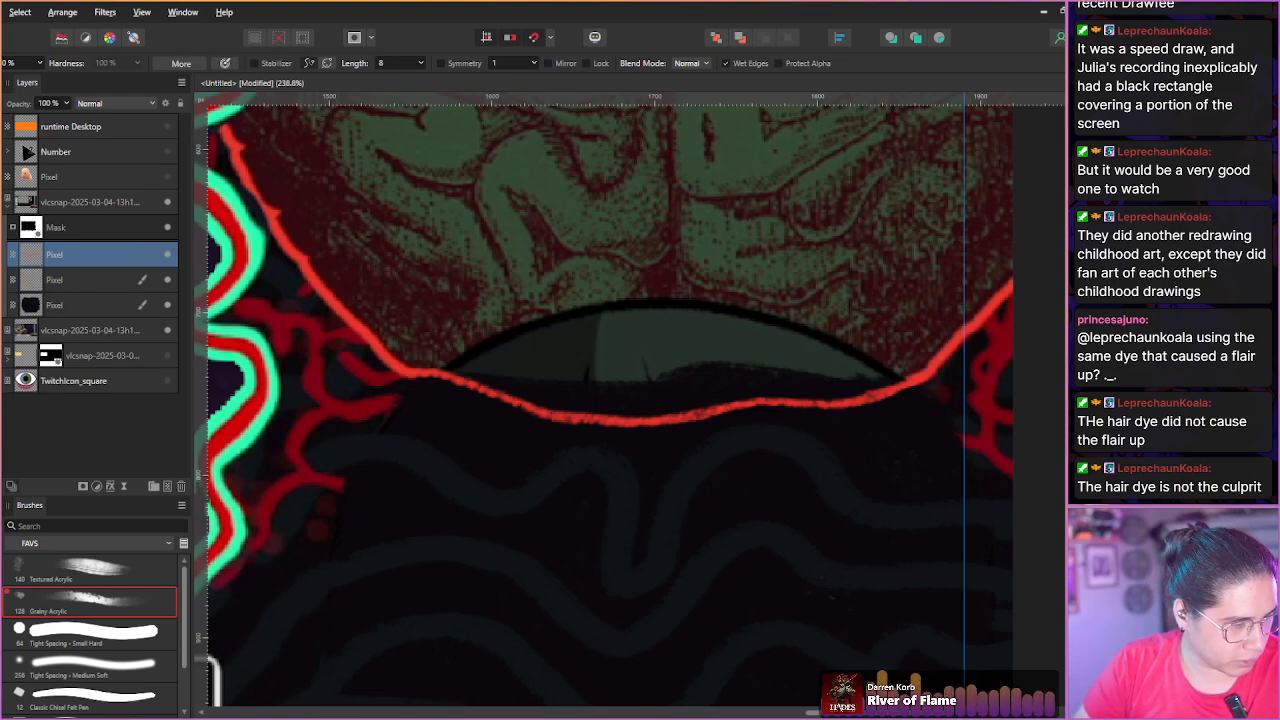
pyautogui.press('j')
pyautogui.moveTo(417, 337)
pyautogui.mouseDown()
pyautogui.moveTo(620, 394)
pyautogui.moveTo(854, 373)
pyautogui.moveTo(867, 356)
pyautogui.moveTo(748, 311)
pyautogui.moveTo(589, 306)
pyautogui.moveTo(460, 334)
pyautogui.moveTo(797, 348)
pyautogui.moveTo(437, 357)
pyautogui.mouseUp()
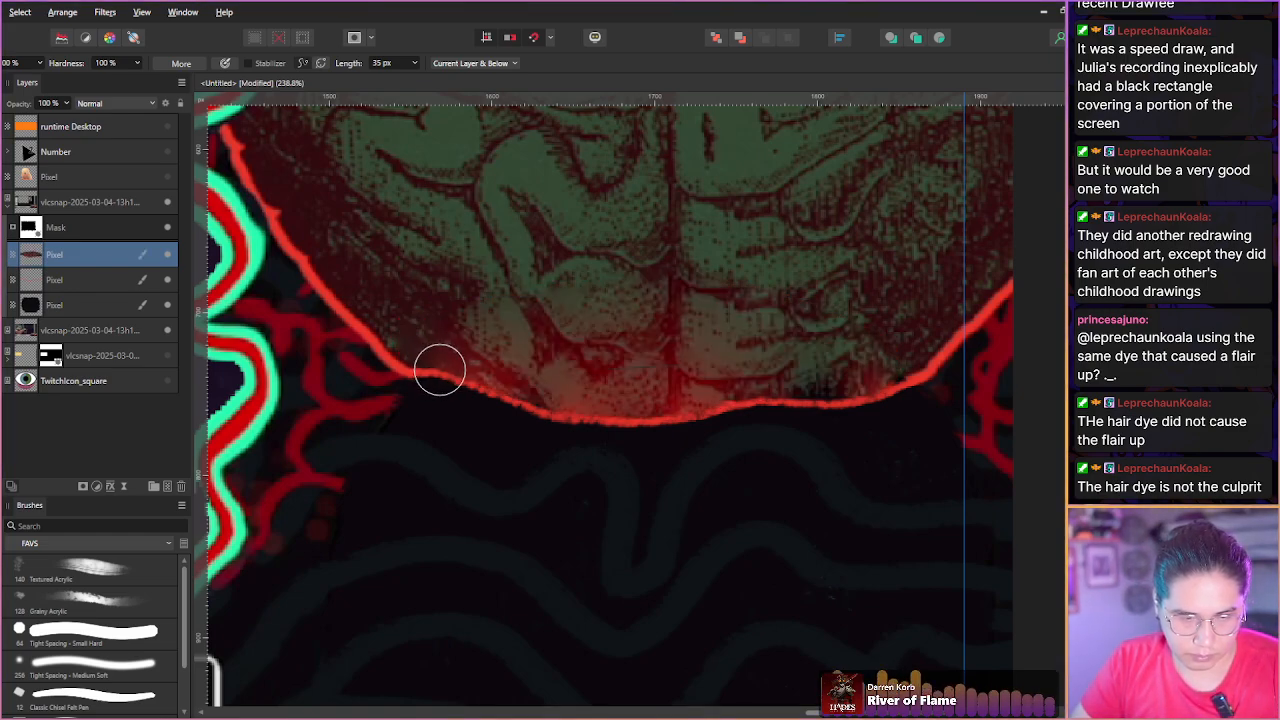
pyautogui.moveTo(594, 363); pyautogui.dragTo(690, 366)
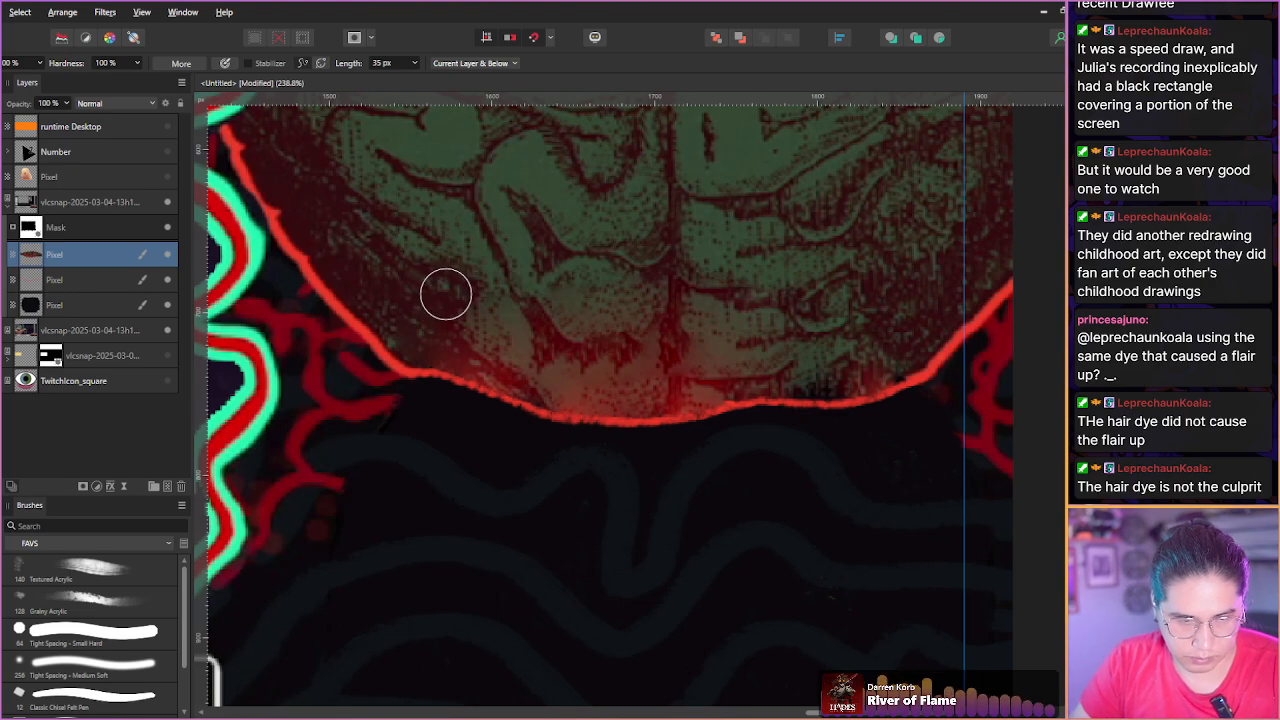
pyautogui.scroll(-8, 445, 294)
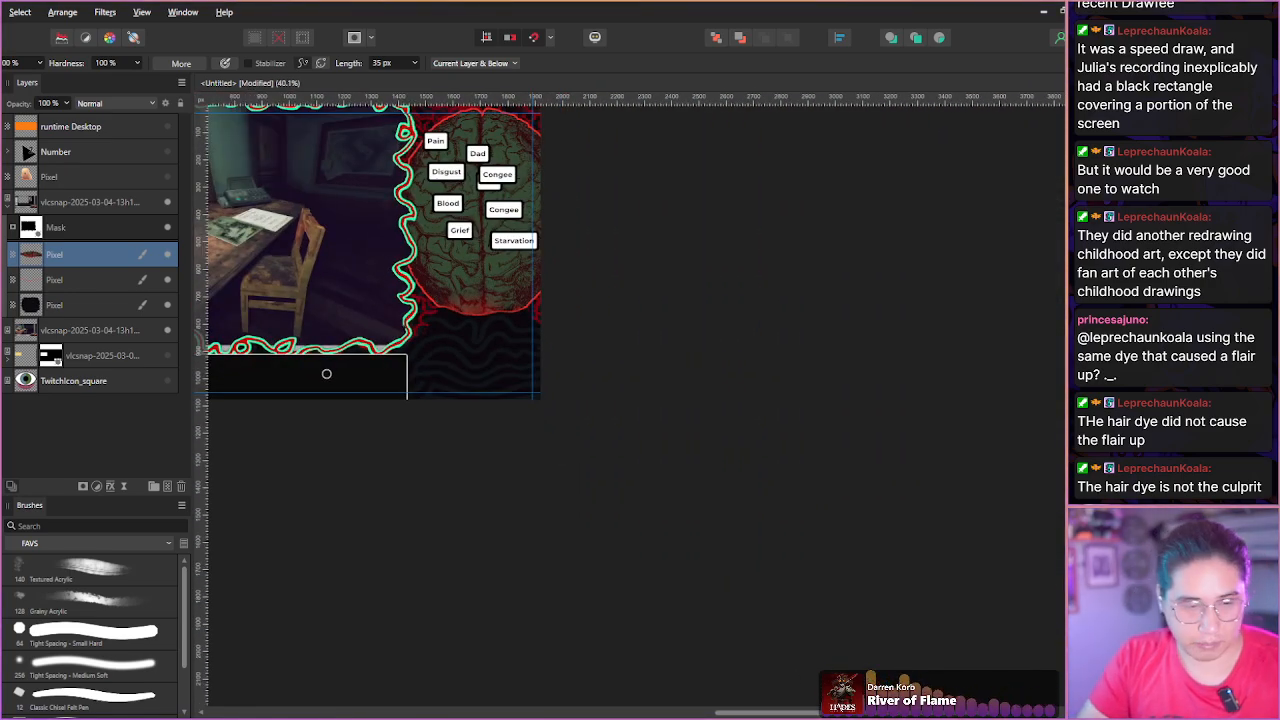
pyautogui.press('space')
pyautogui.moveTo(351, 406); pyautogui.dragTo(560, 501)
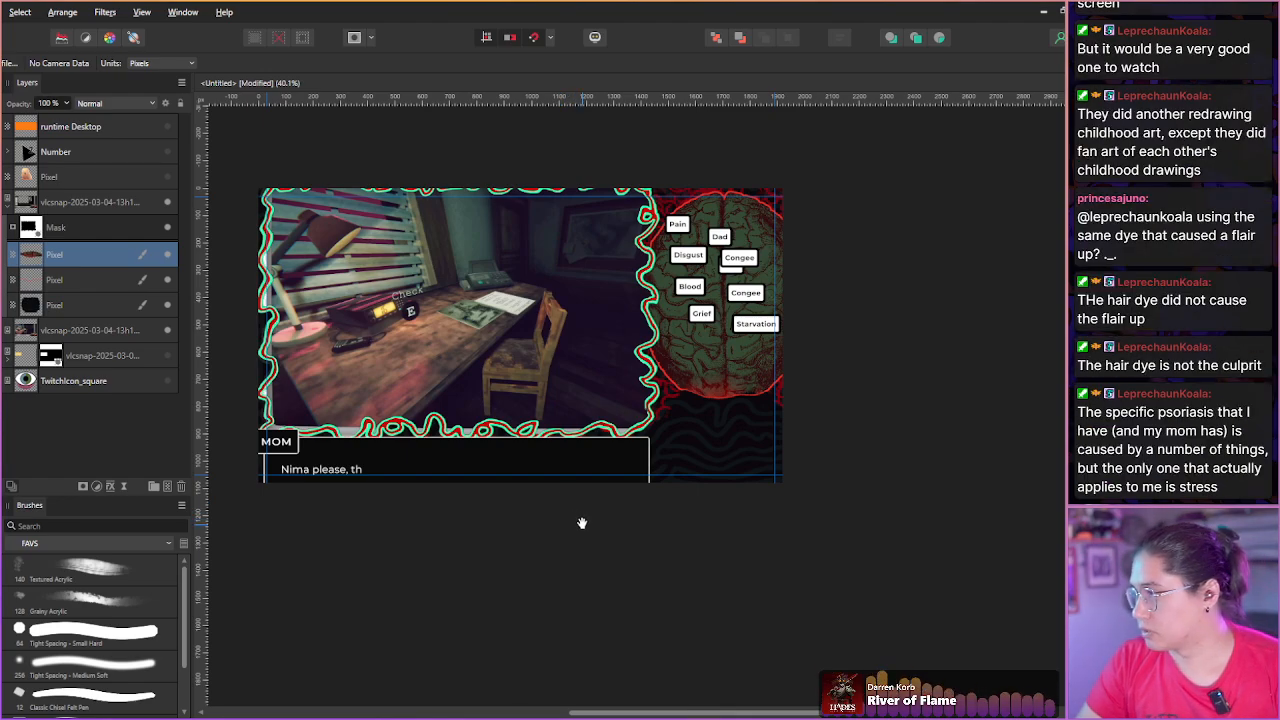
# Add a new pixel layer directly above the red outline layer.
pyautogui.scroll(6, 692, 418)
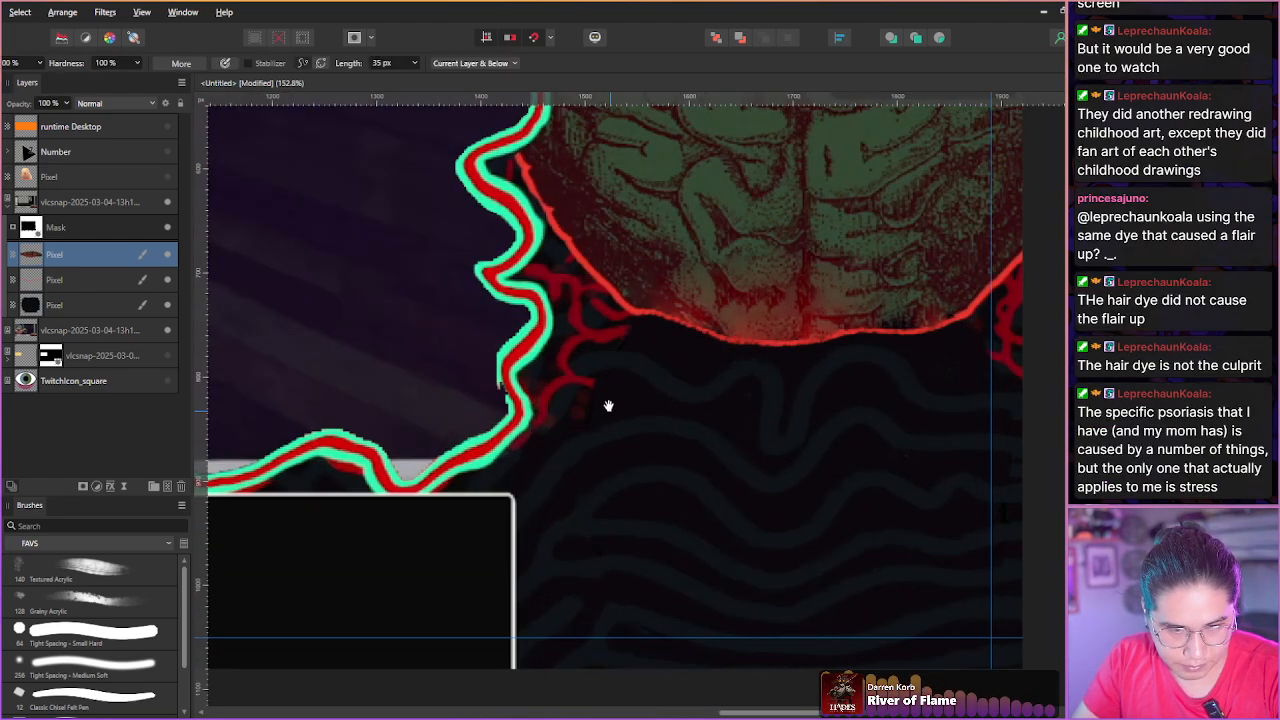
pyautogui.press('space')
pyautogui.moveTo(609, 409); pyautogui.dragTo(463, 397)
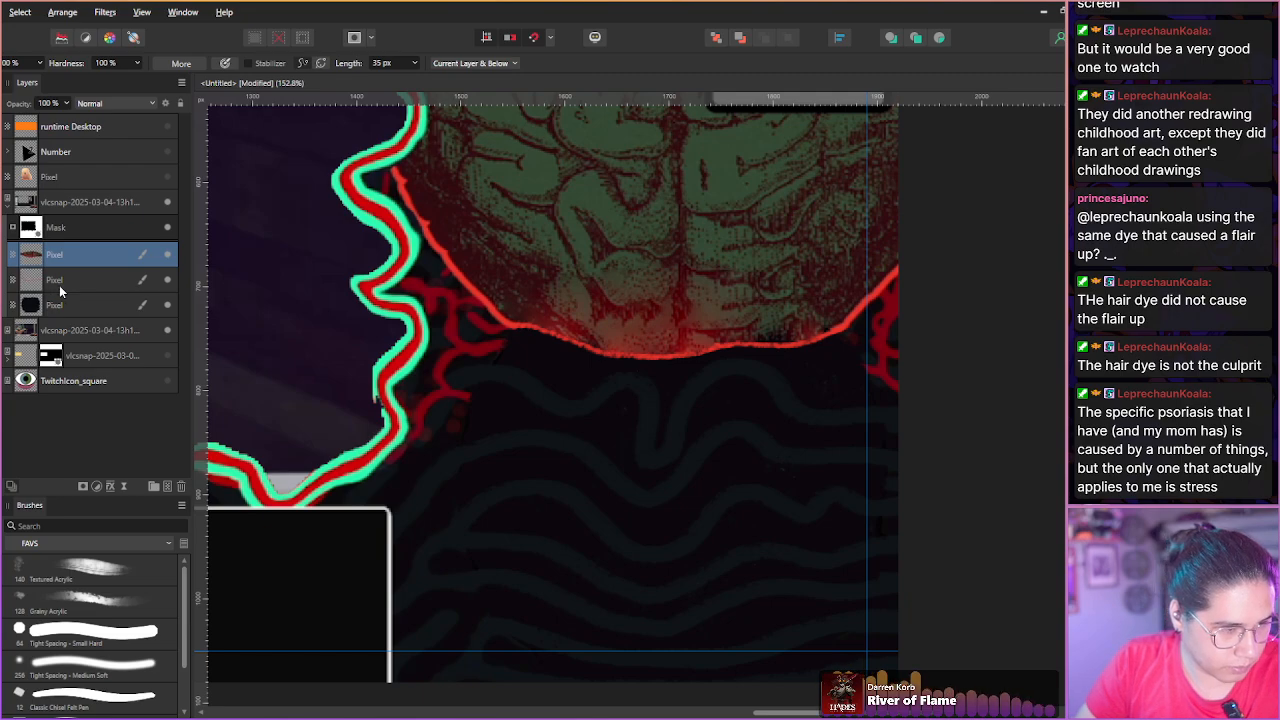
pyautogui.click(59, 285)
pyautogui.click(167, 486)
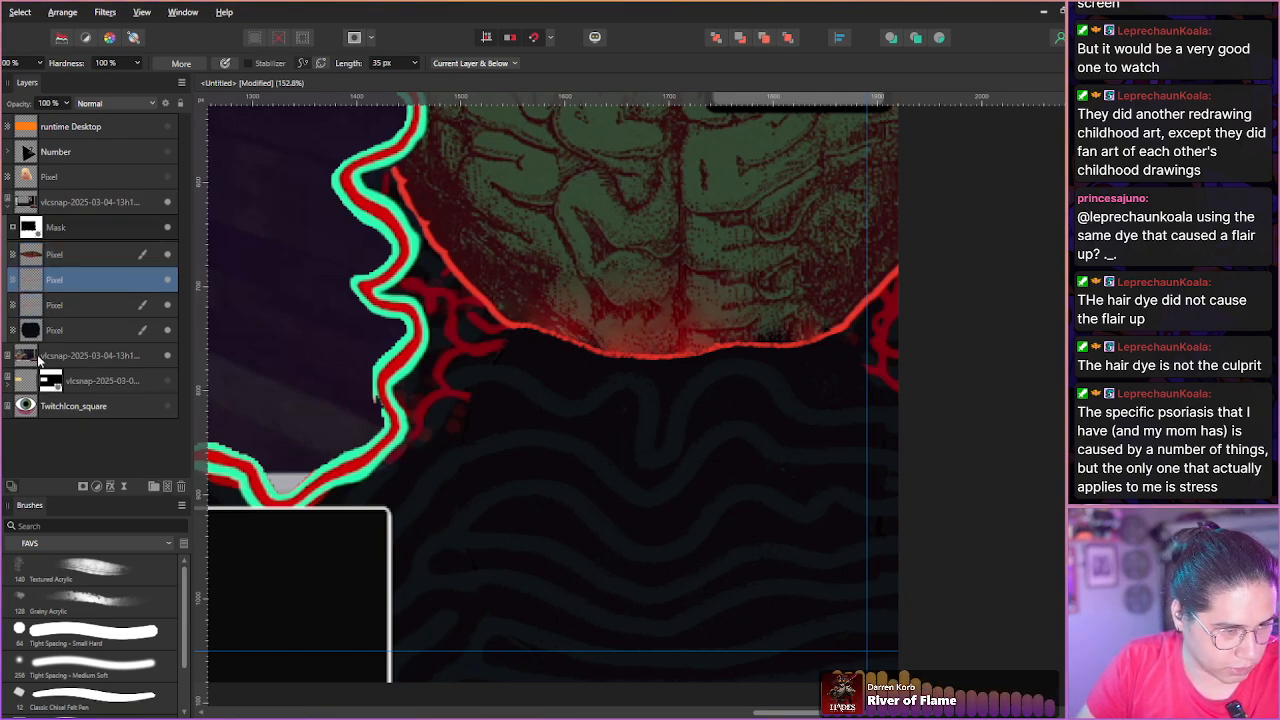
# Try to inpaint over the end of a dark red vein beside the brain's outline, and undo it.
pyautogui.scroll(3, 485, 345)
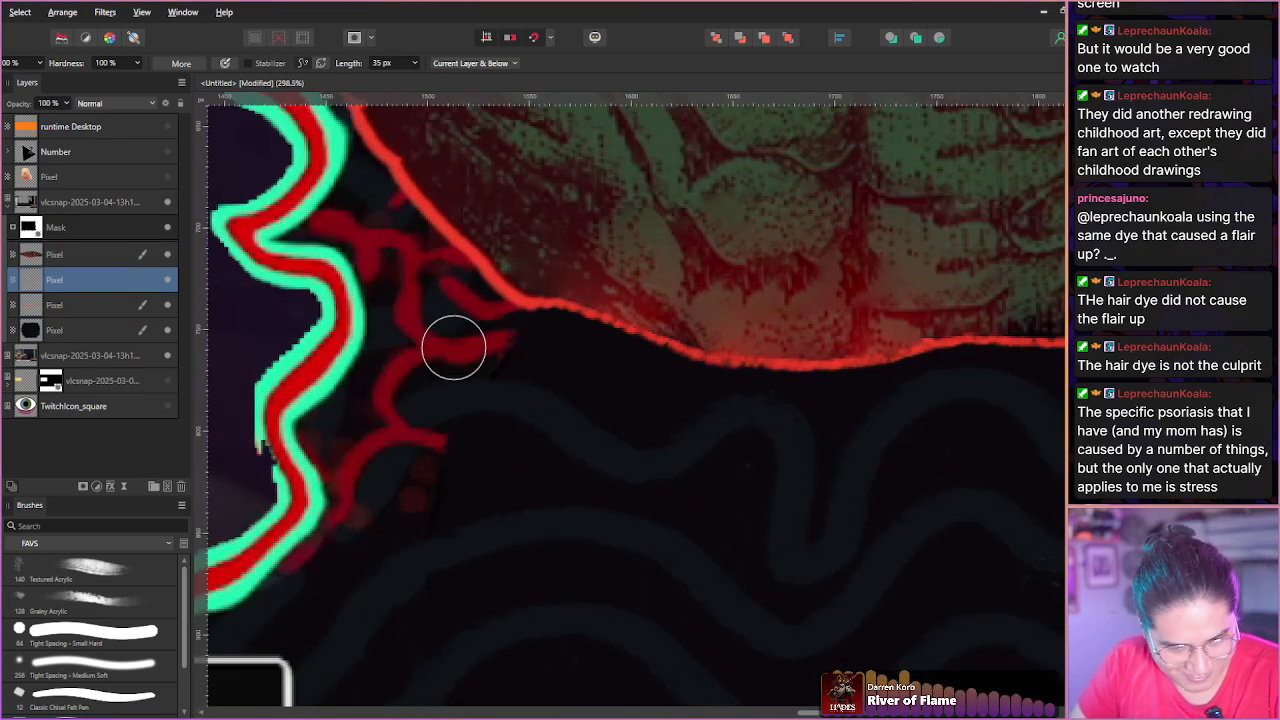
pyautogui.moveTo(445, 348); pyautogui.dragTo(452, 352)
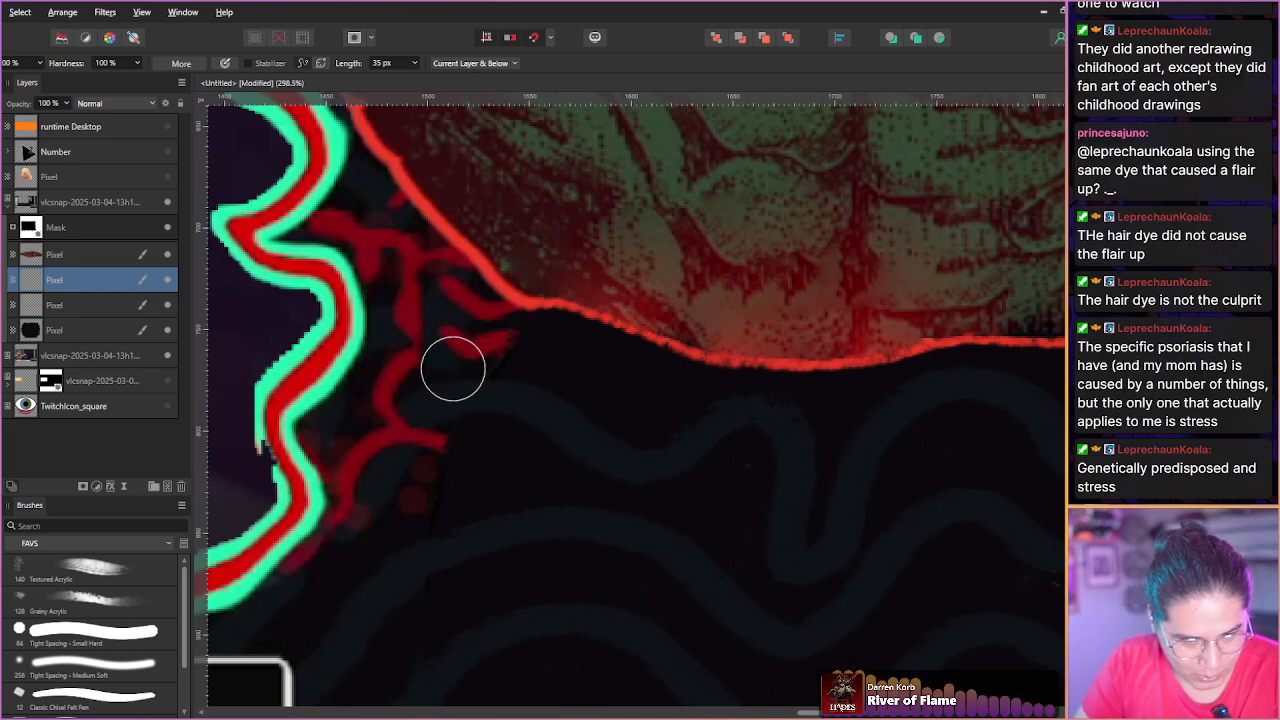
pyautogui.hotkey('ctrl', 'z')
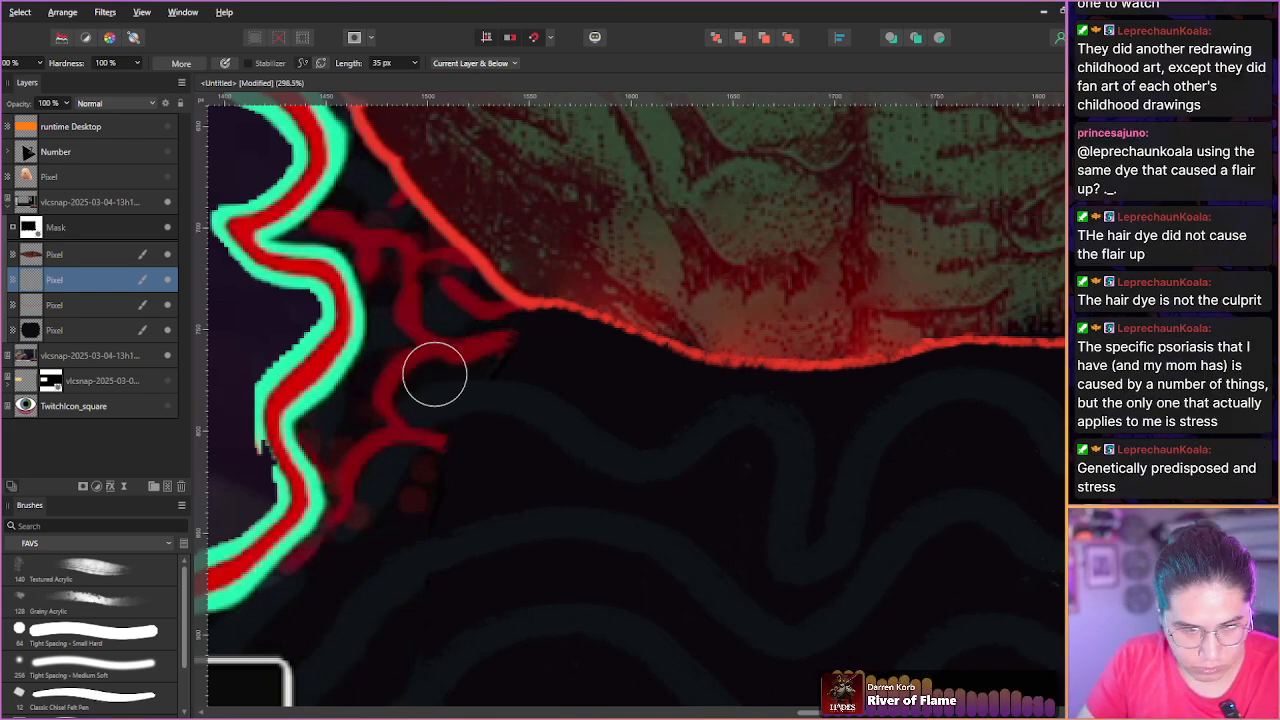
# Paint dark red branching veins with the Grainy Acrylic brush beneath the brain's outline, connecting the existing veins on both sides.
pyautogui.press('b')
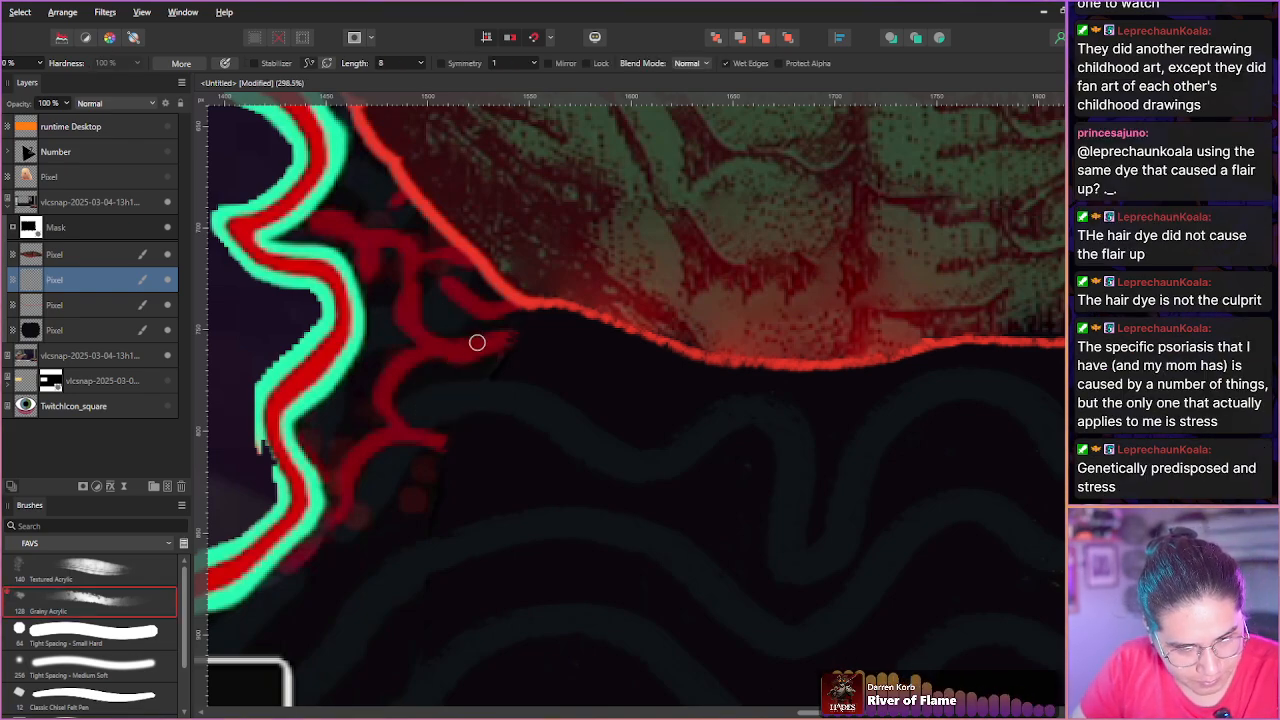
pyautogui.press('space')
pyautogui.moveTo(477, 351); pyautogui.dragTo(267, 312)
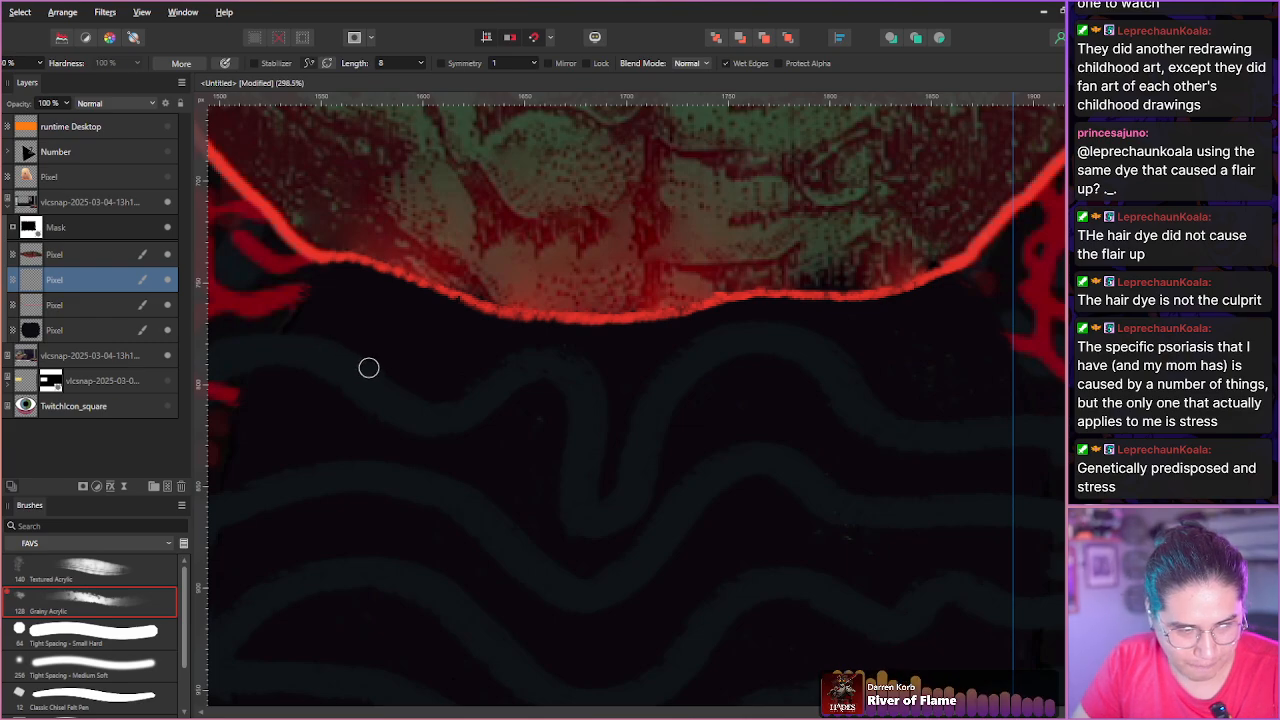
pyautogui.scroll(-1, 371, 370)
pyautogui.scroll(1, 371, 370)
pyautogui.scroll(-1, 371, 370)
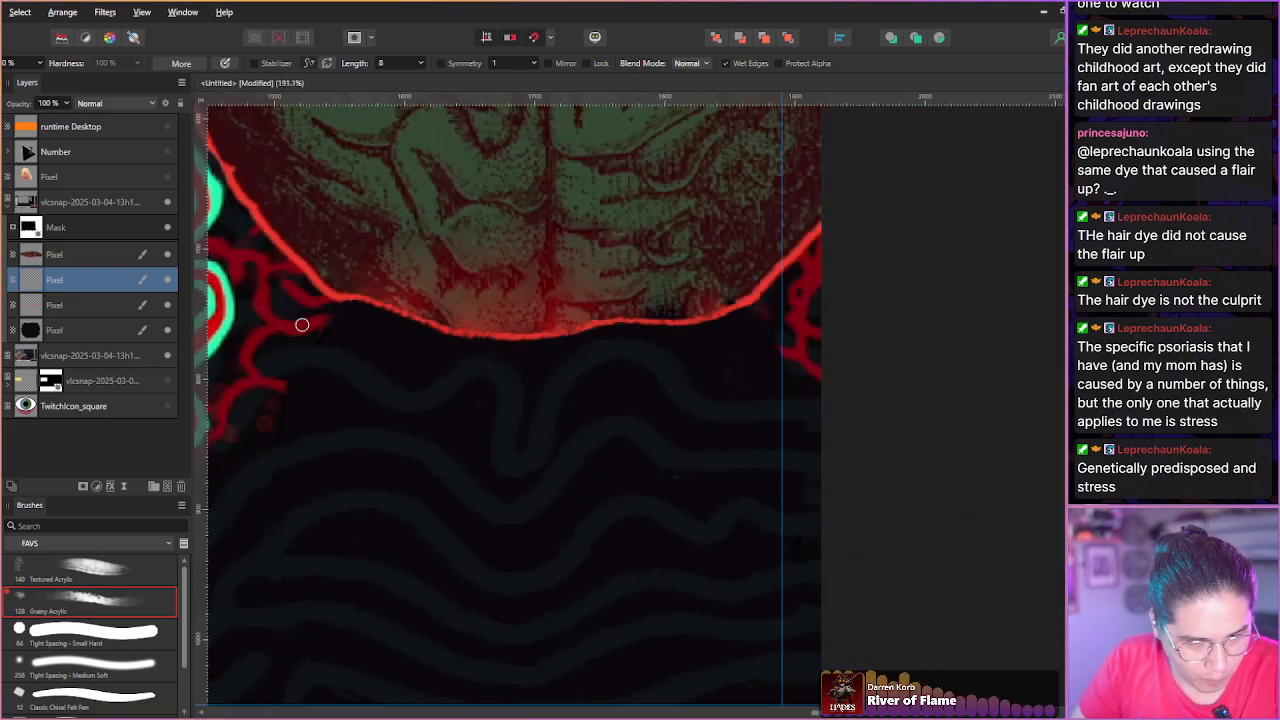
pyautogui.moveTo(306, 327)
pyautogui.mouseDown()
pyautogui.moveTo(376, 327)
pyautogui.moveTo(427, 355)
pyautogui.moveTo(588, 368)
pyautogui.moveTo(663, 349)
pyautogui.moveTo(792, 349)
pyautogui.mouseUp()
pyautogui.moveTo(293, 386)
pyautogui.mouseDown()
pyautogui.moveTo(382, 363)
pyautogui.moveTo(476, 388)
pyautogui.moveTo(533, 360)
pyautogui.mouseUp()
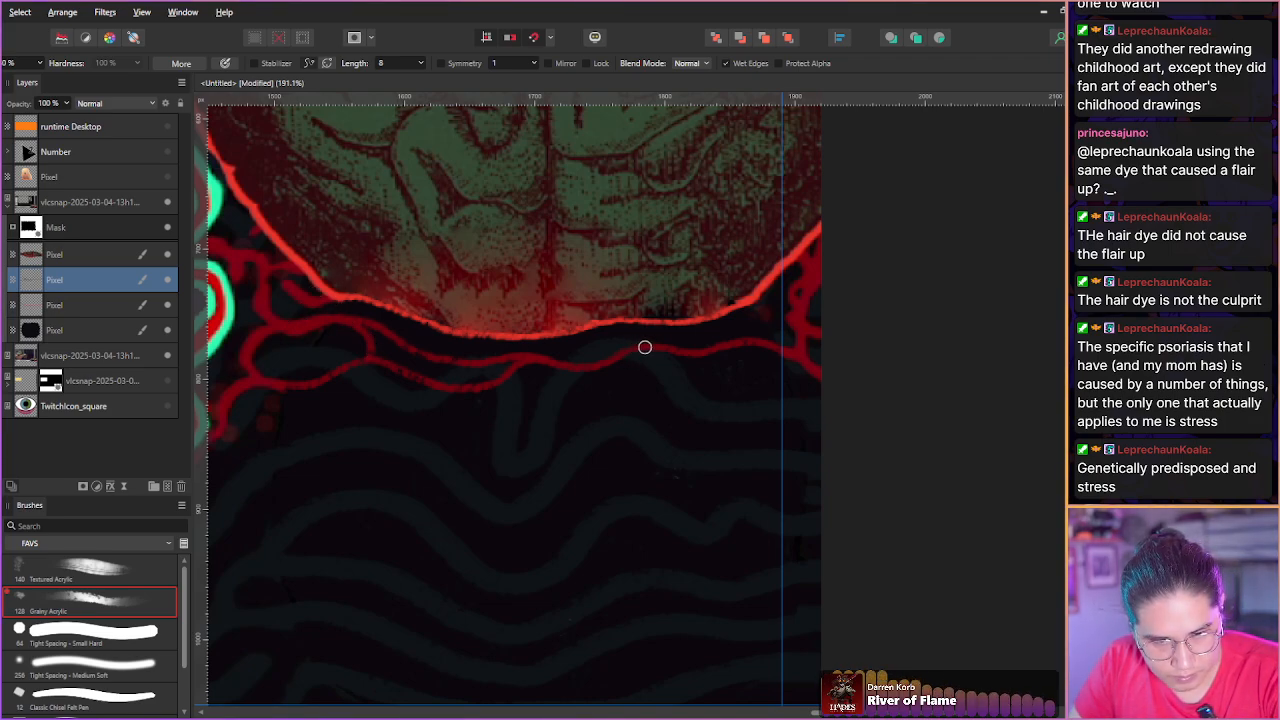
pyautogui.moveTo(688, 335); pyautogui.dragTo(770, 309)
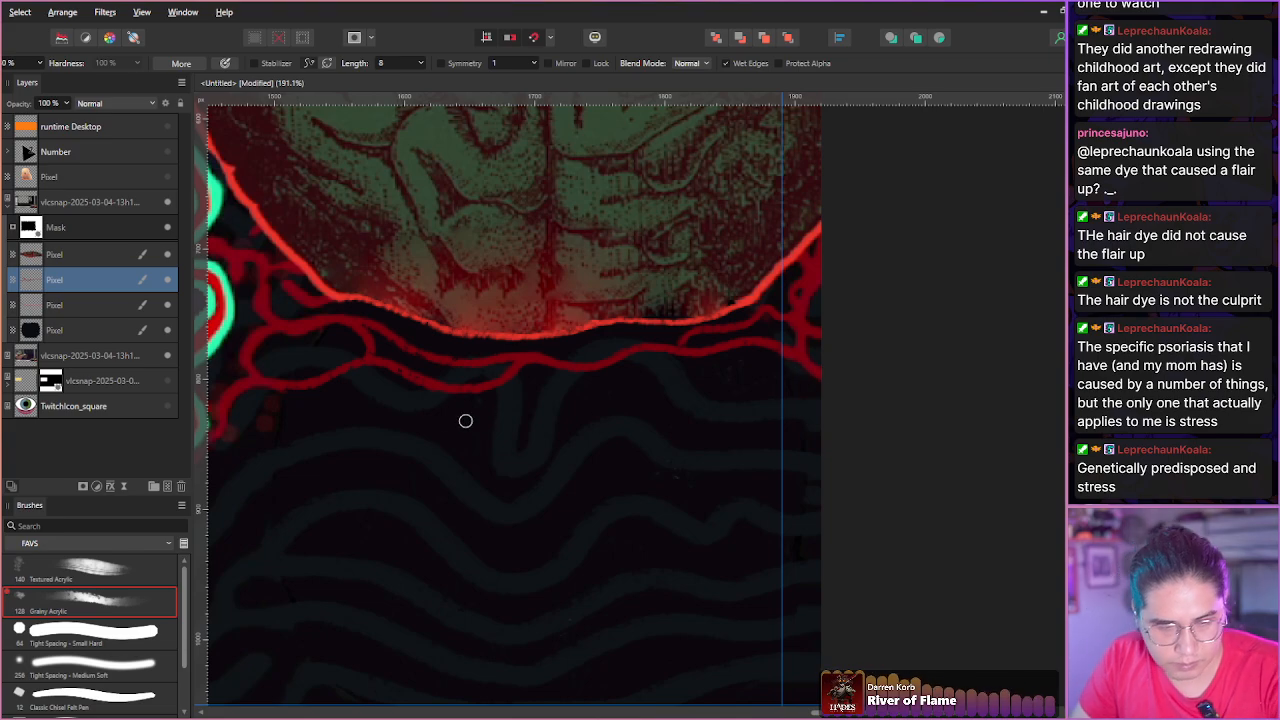
# Collapse the frame overlay's sublayers, show the creature cutout layer, and move the creature slightly toward the canvas's right edge.
pyautogui.scroll(-8, 429, 415)
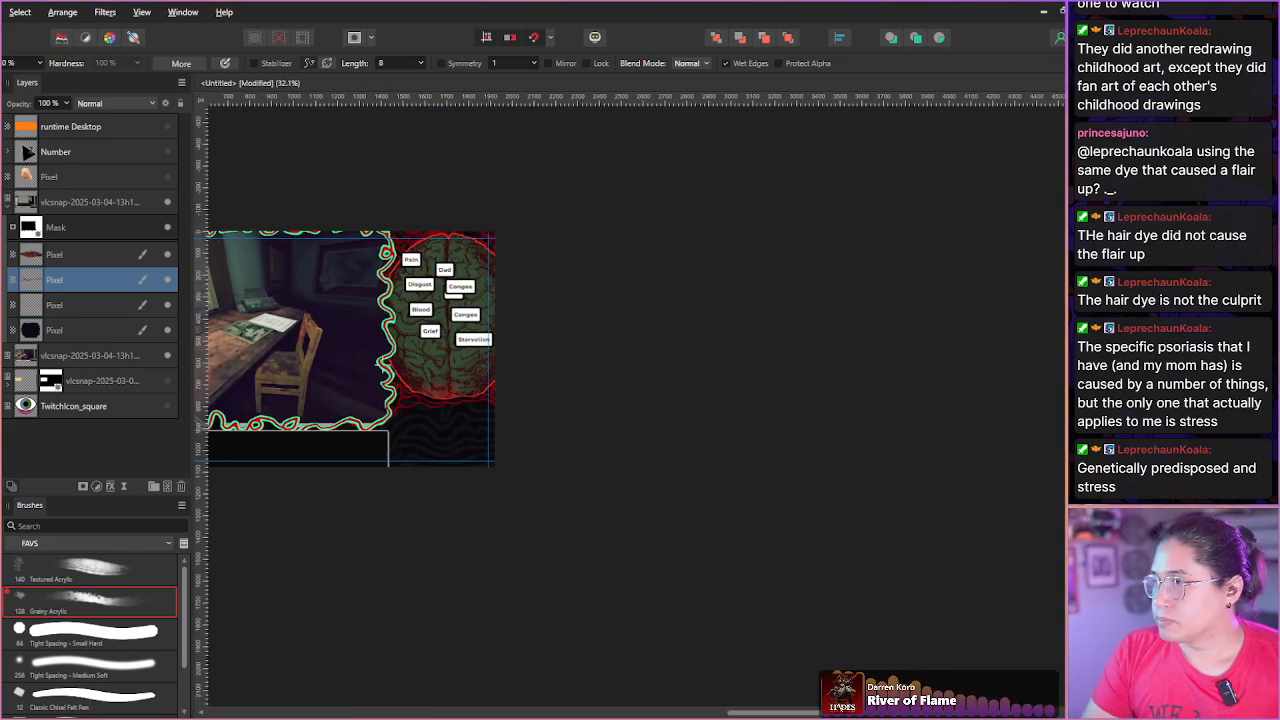
pyautogui.press('space')
pyautogui.moveTo(335, 386); pyautogui.dragTo(641, 435)
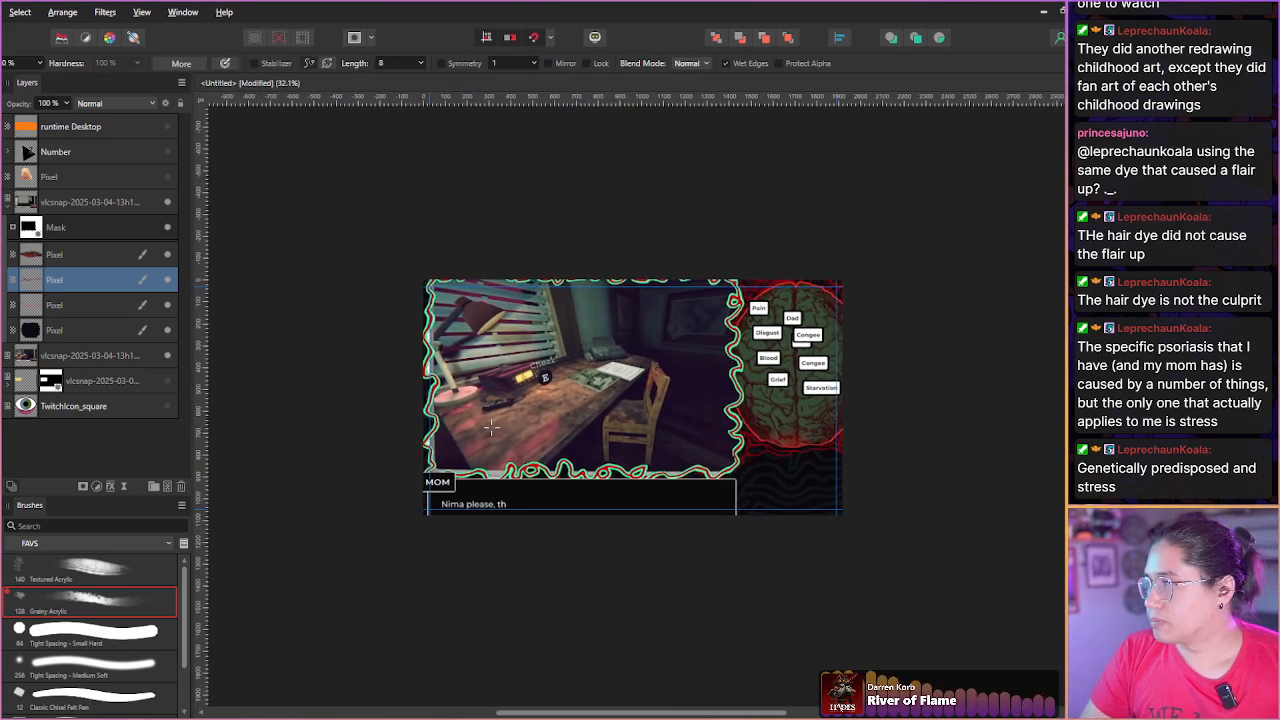
pyautogui.scroll(4, 480, 420)
pyautogui.scroll(-2, 511, 437)
pyautogui.press('space')
pyautogui.moveTo(511, 437); pyautogui.dragTo(475, 451)
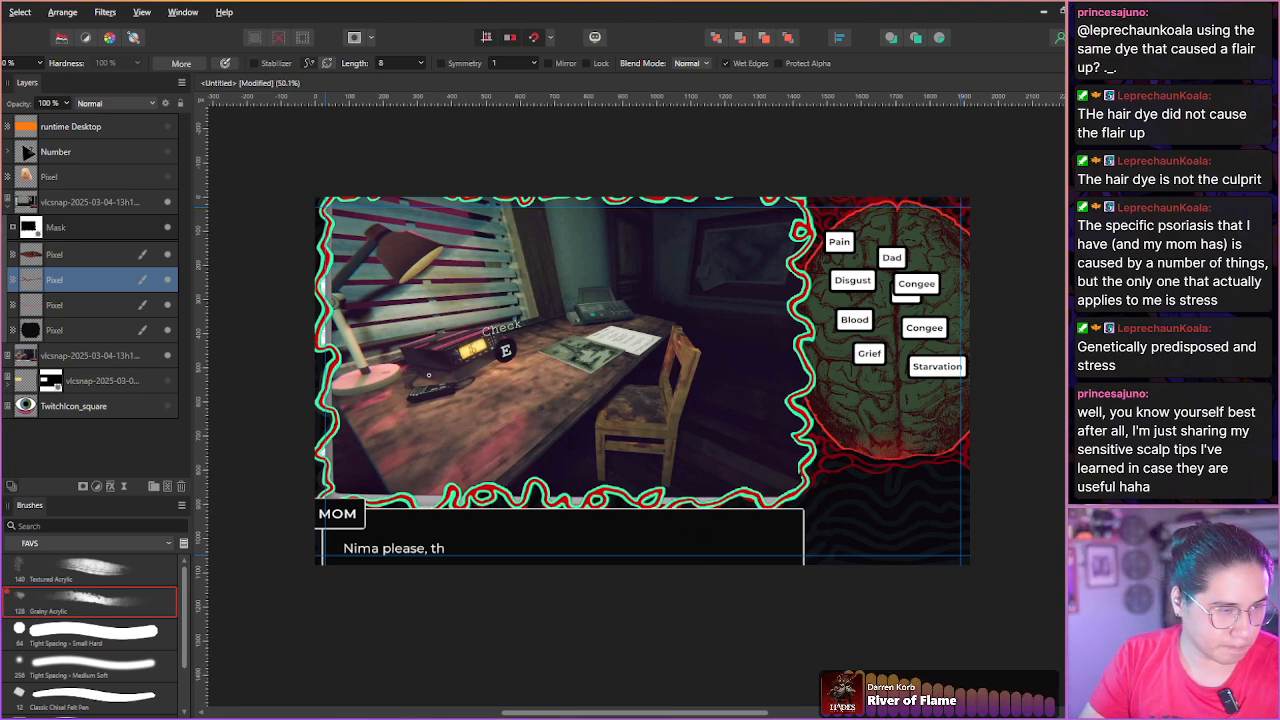
pyautogui.click(8, 207)
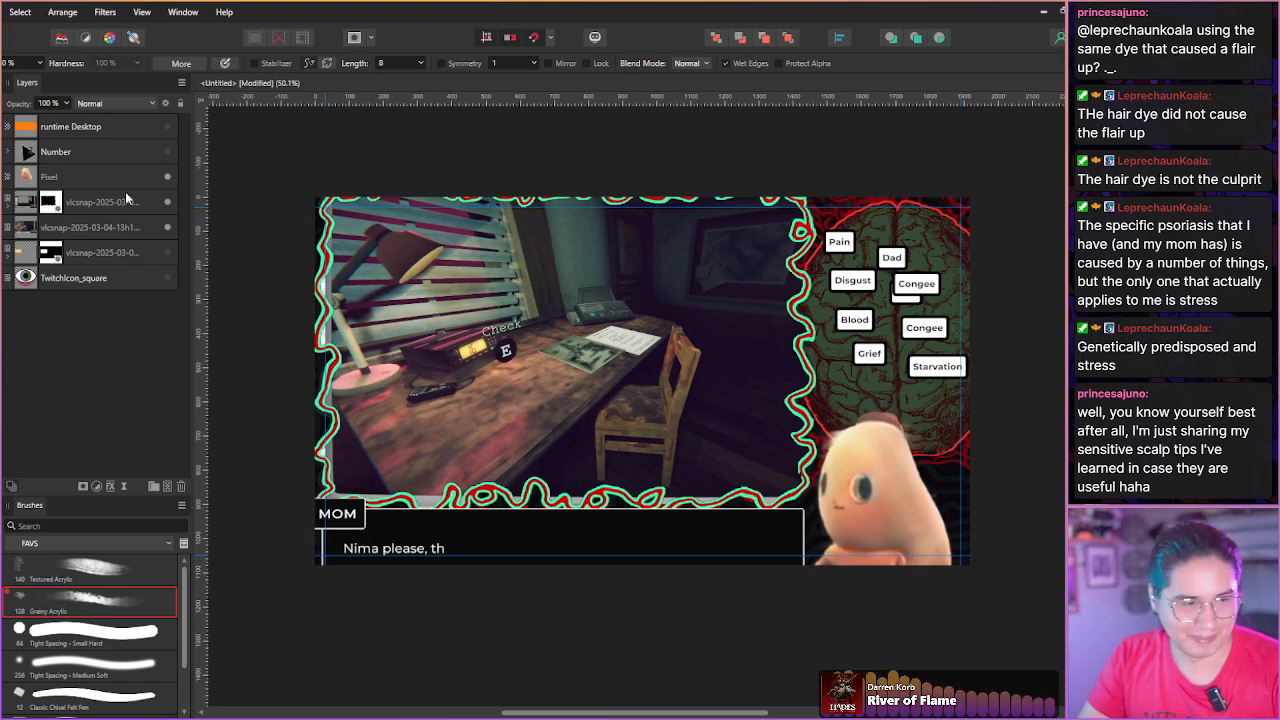
pyautogui.click(91, 179)
pyautogui.press('v')
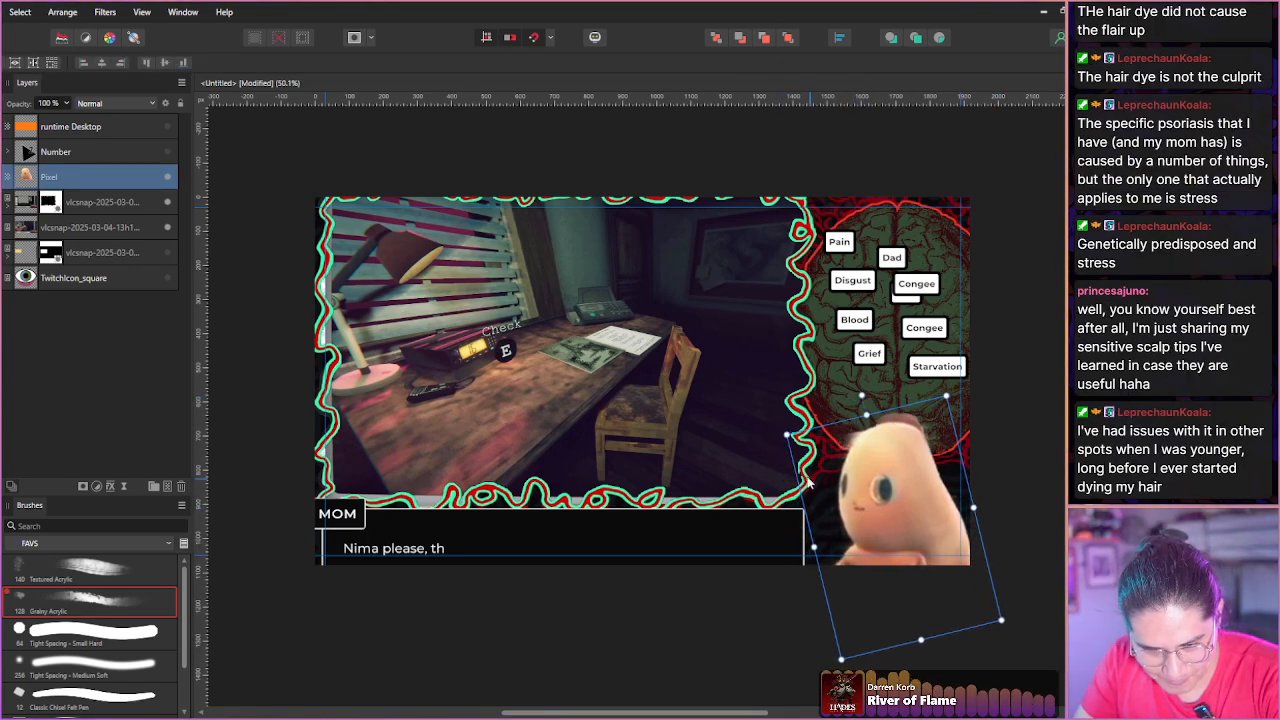
# Enlarge the creature cutout slightly and add a mask to its layer.
pyautogui.scroll(2, 820, 505)
pyautogui.moveTo(763, 397)
pyautogui.mouseDown()
pyautogui.moveTo(743, 381)
pyautogui.moveTo(748, 392)
pyautogui.mouseUp()
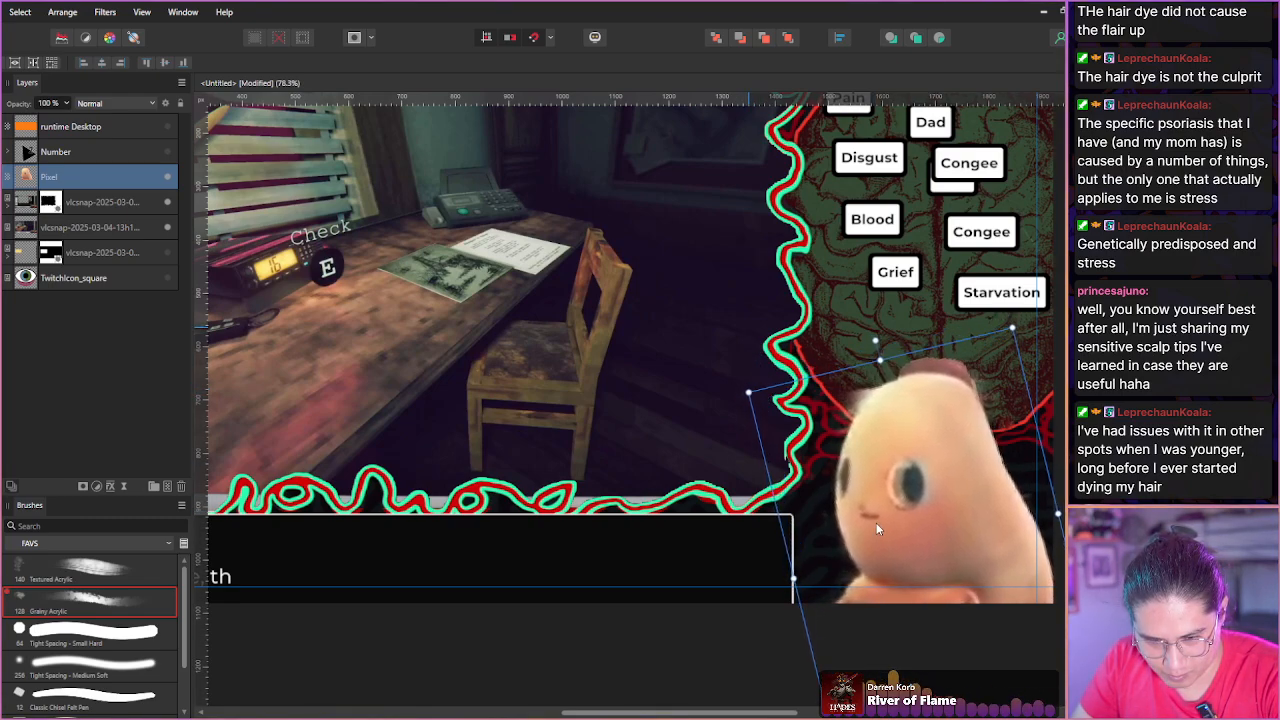
pyautogui.click(80, 484)
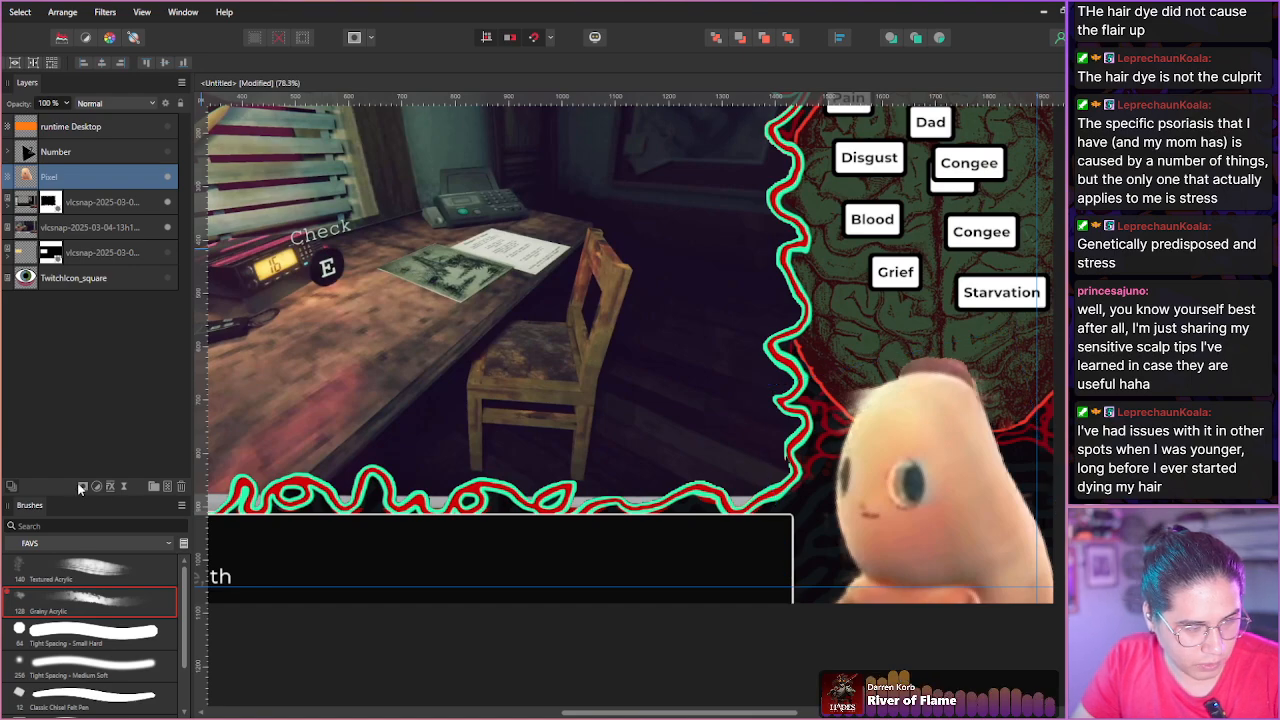
pyautogui.click(80, 484)
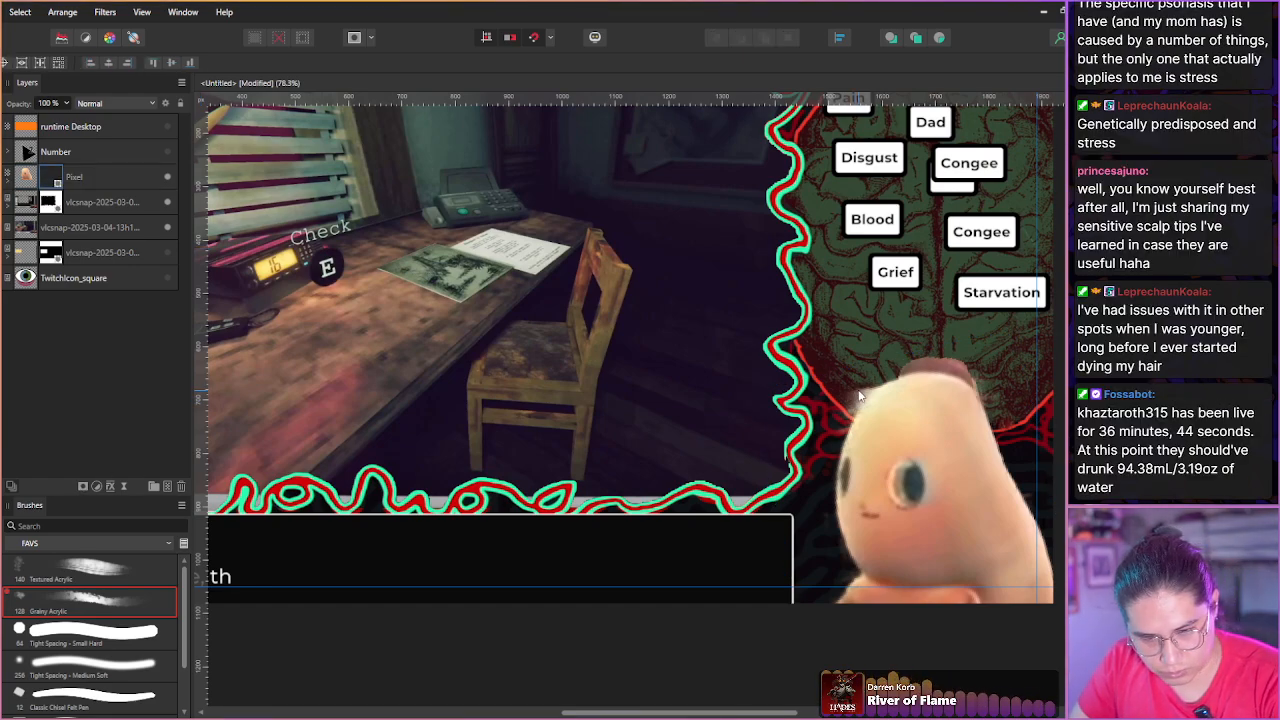
pyautogui.scroll(3, 860, 395)
pyautogui.press('b')
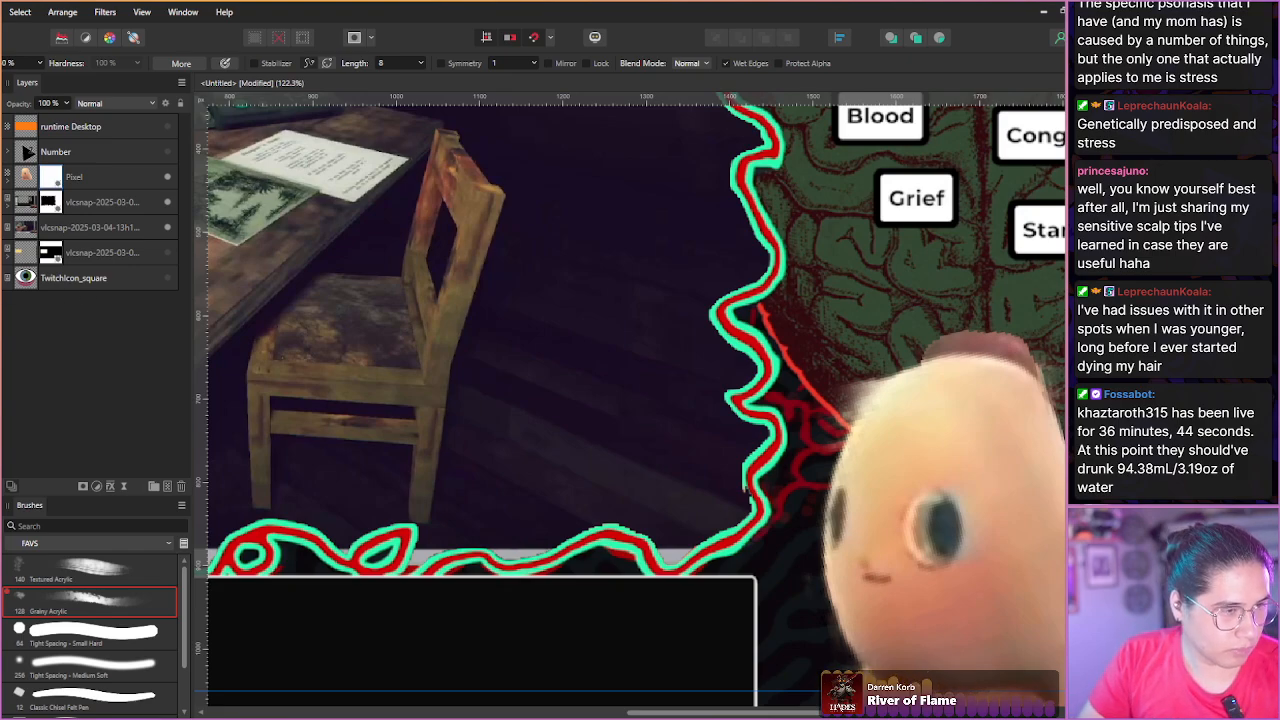
pyautogui.click(1, 12)
pyautogui.click(1, 12)
pyautogui.click(1, 12)
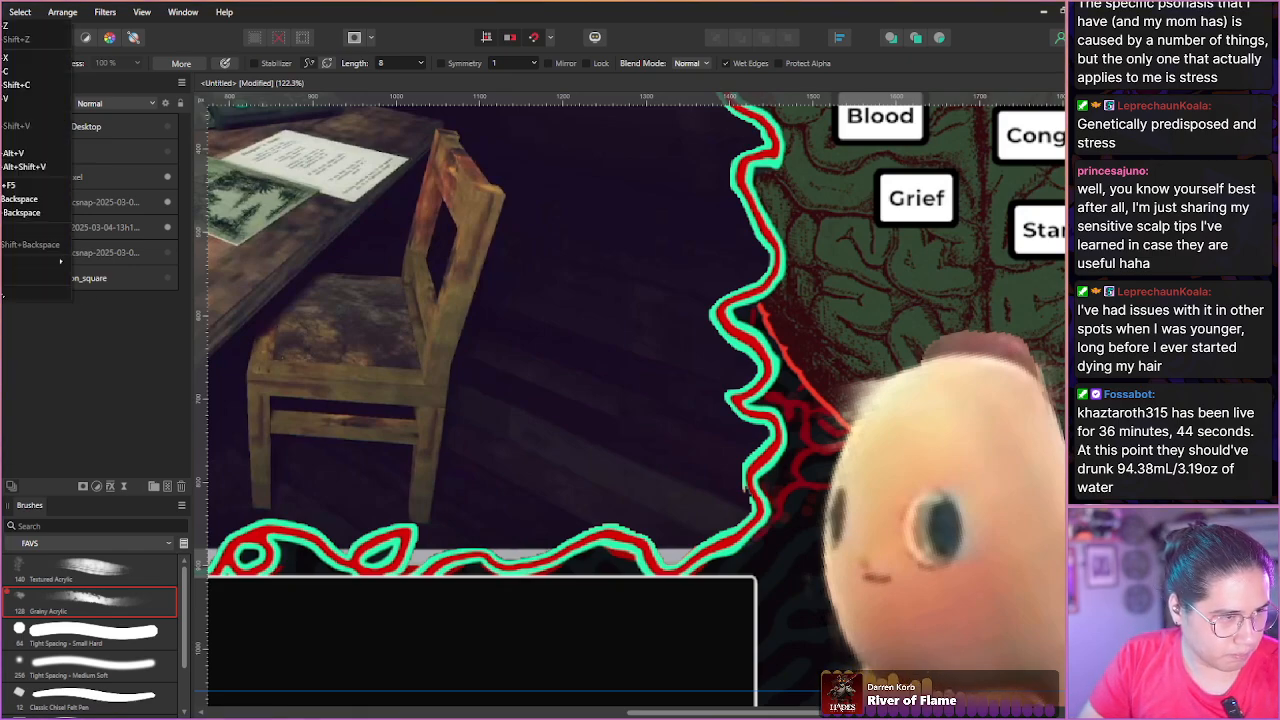
pyautogui.click(1, 12)
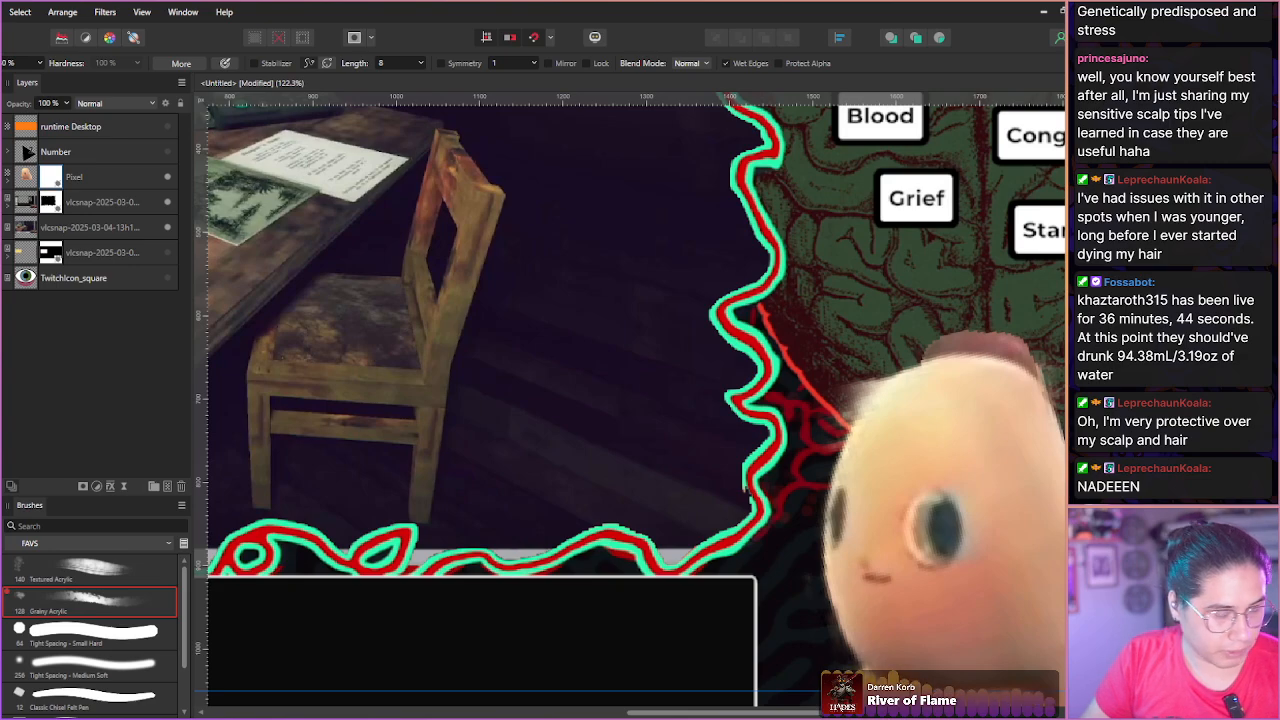
pyautogui.press('c')
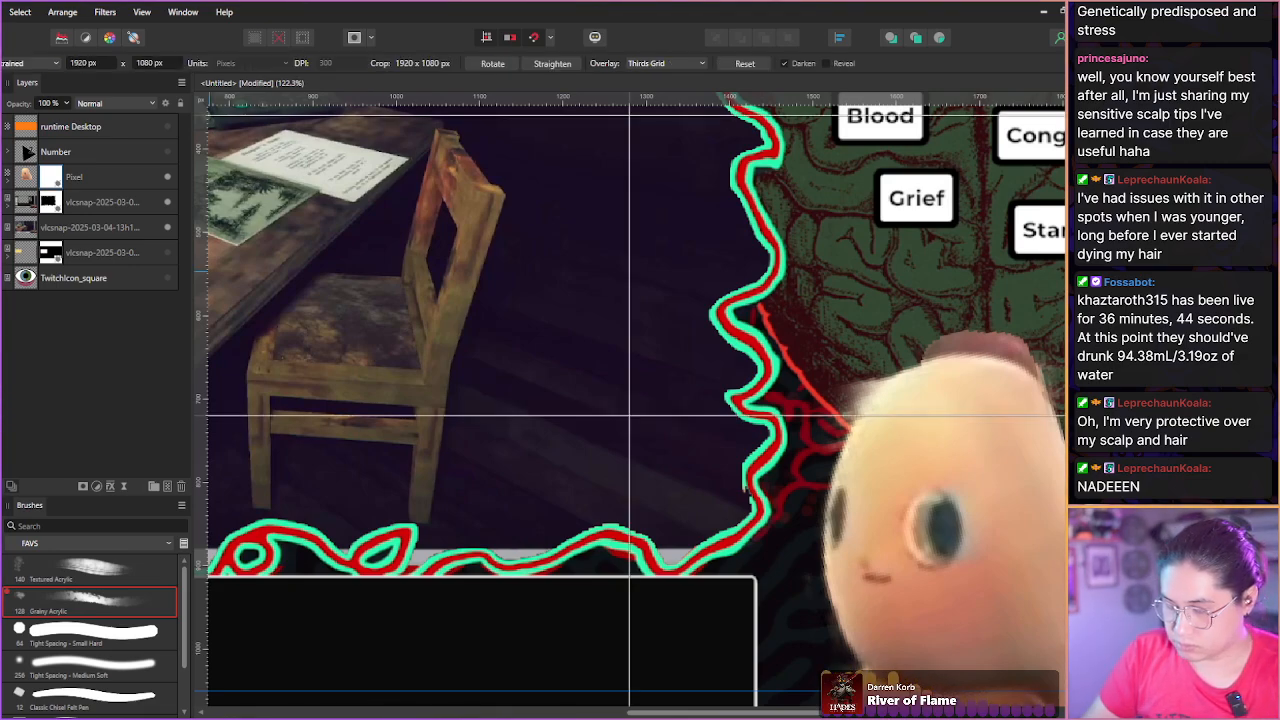
# Paint on the creature's mask with a small Tight Spacing brush to remove the pale fringe where its head overlaps the brain's outline.
pyautogui.press('b')
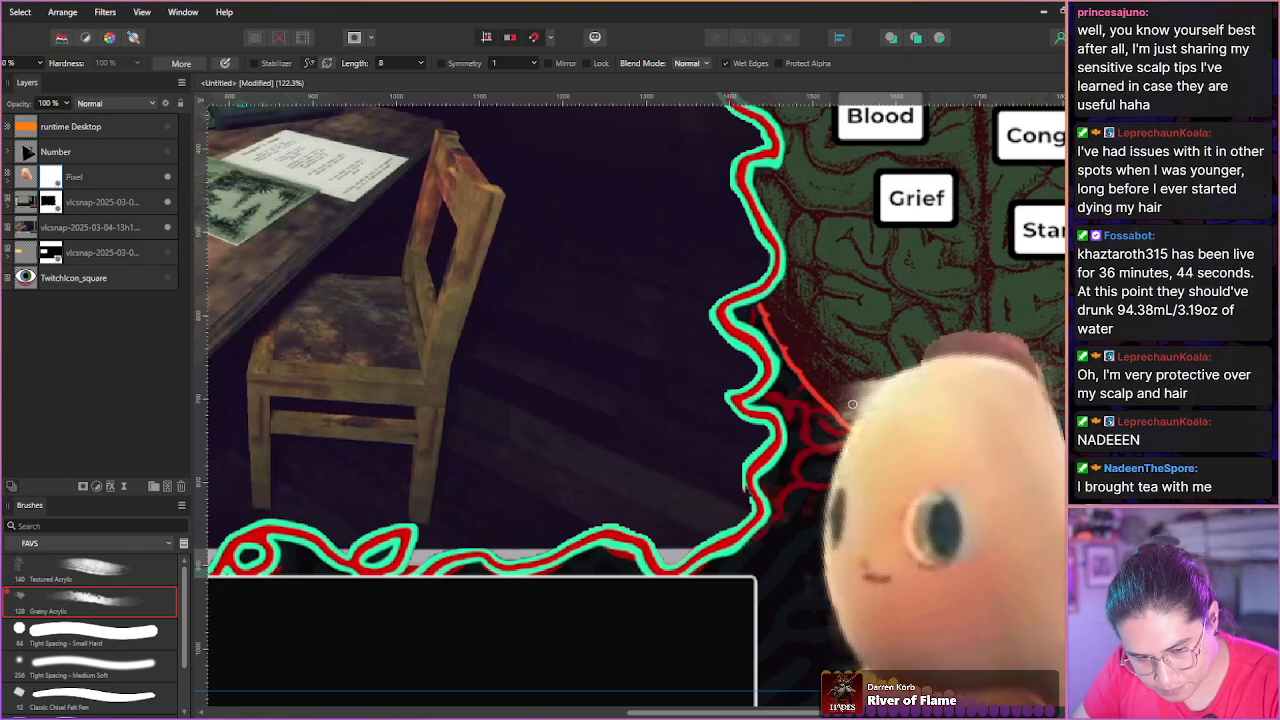
pyautogui.scroll(3, 853, 404)
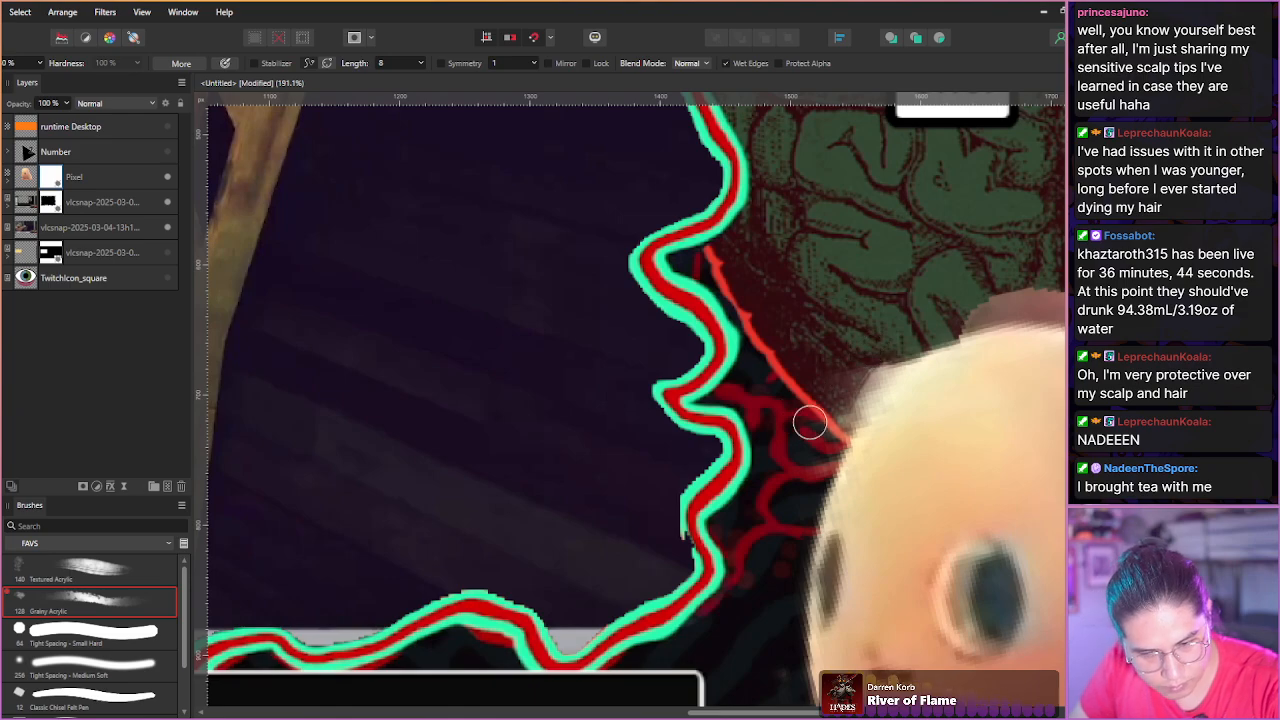
pyautogui.click(72, 632)
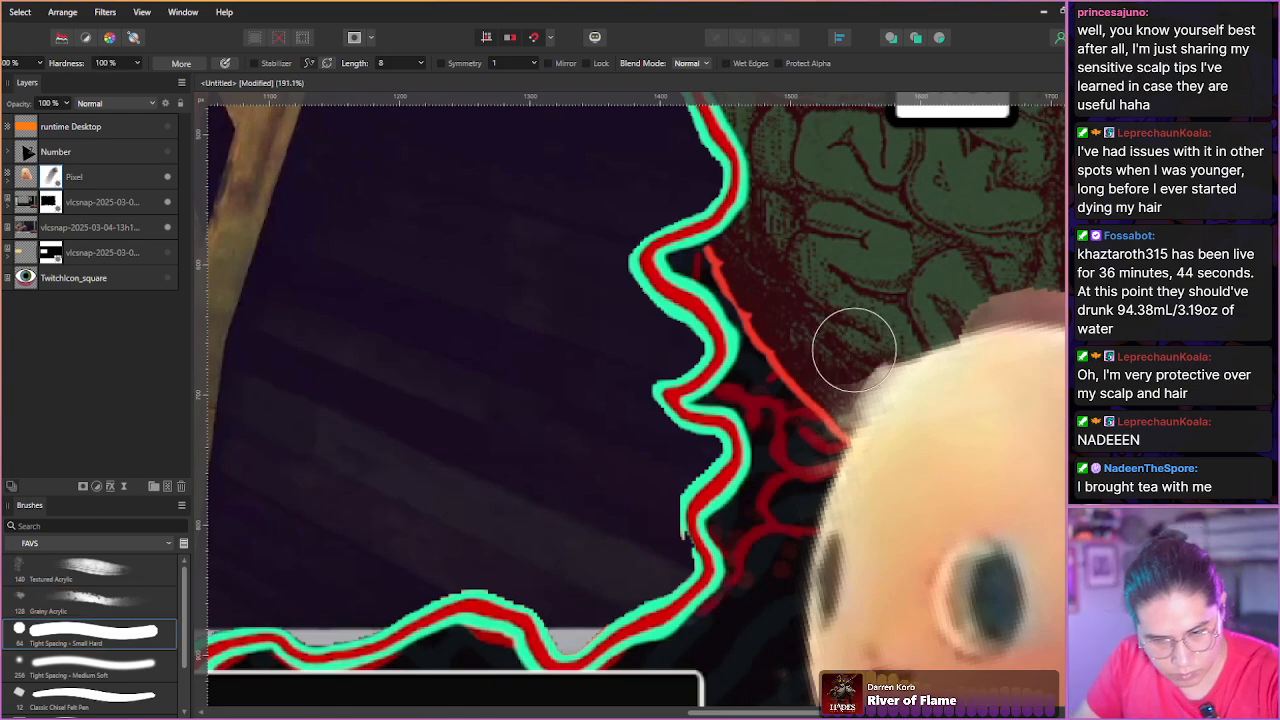
pyautogui.press('[')
pyautogui.press('[')
pyautogui.press('[')
pyautogui.press('[')
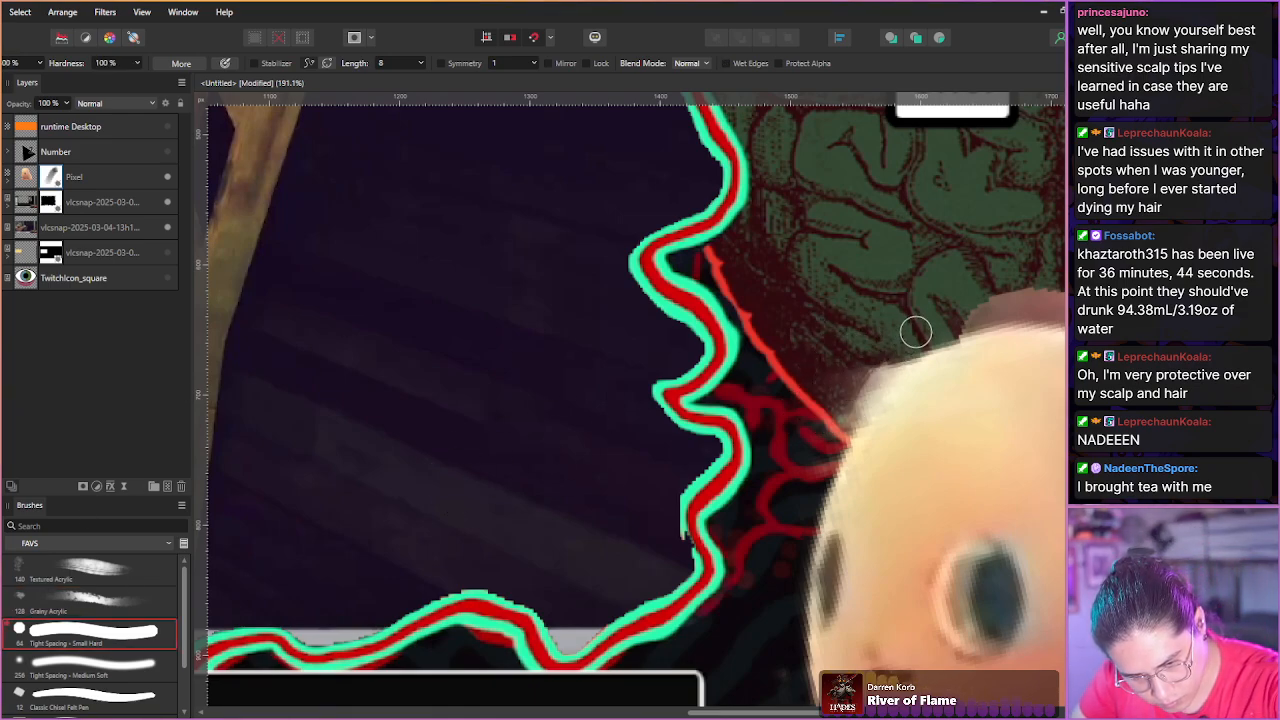
pyautogui.click(85, 663)
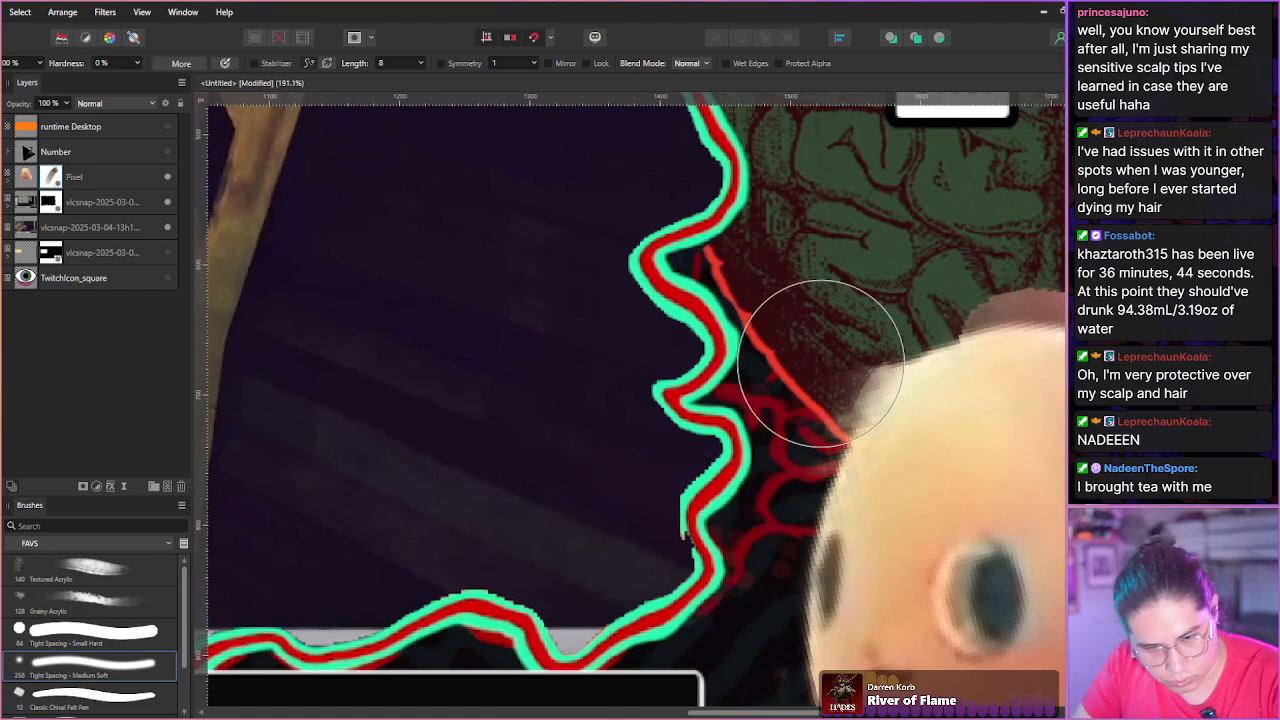
pyautogui.press('[')
pyautogui.press('[')
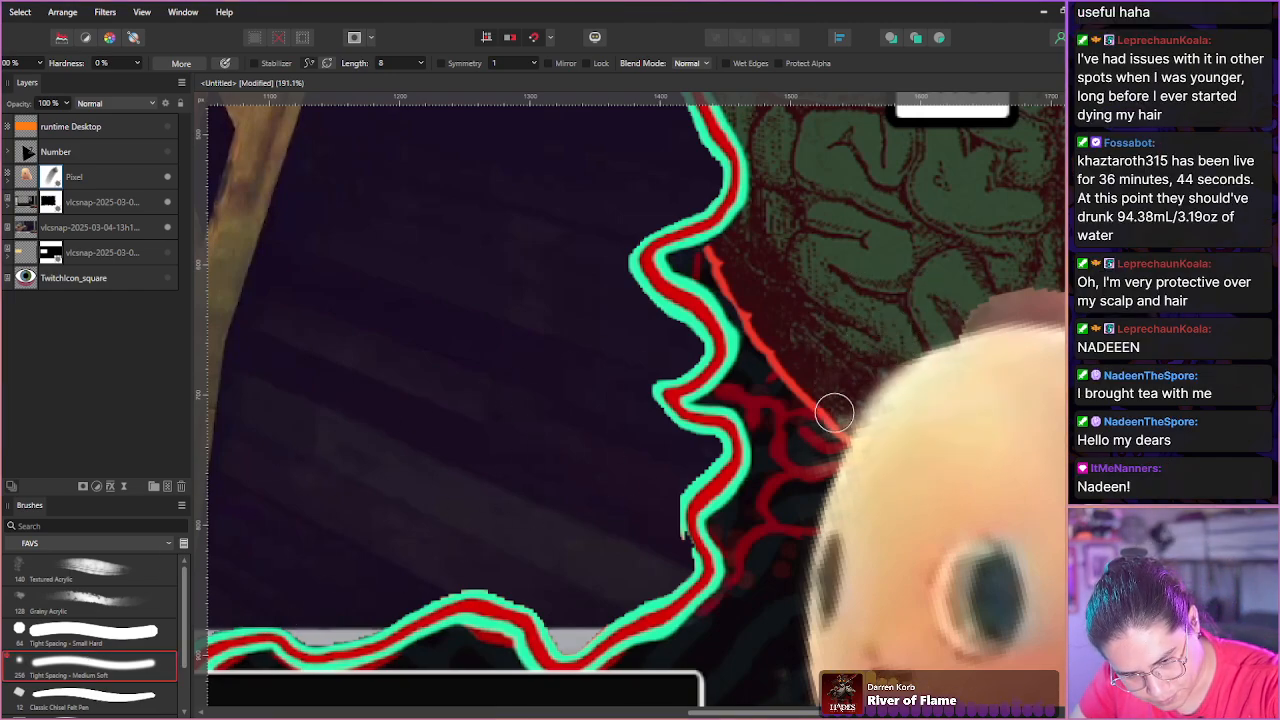
# Paint out the leftover fringe along the back of the creature's head with the Tight Spacing - Medium Soft brush.
pyautogui.press('space')
pyautogui.moveTo(766, 371); pyautogui.dragTo(289, 294)
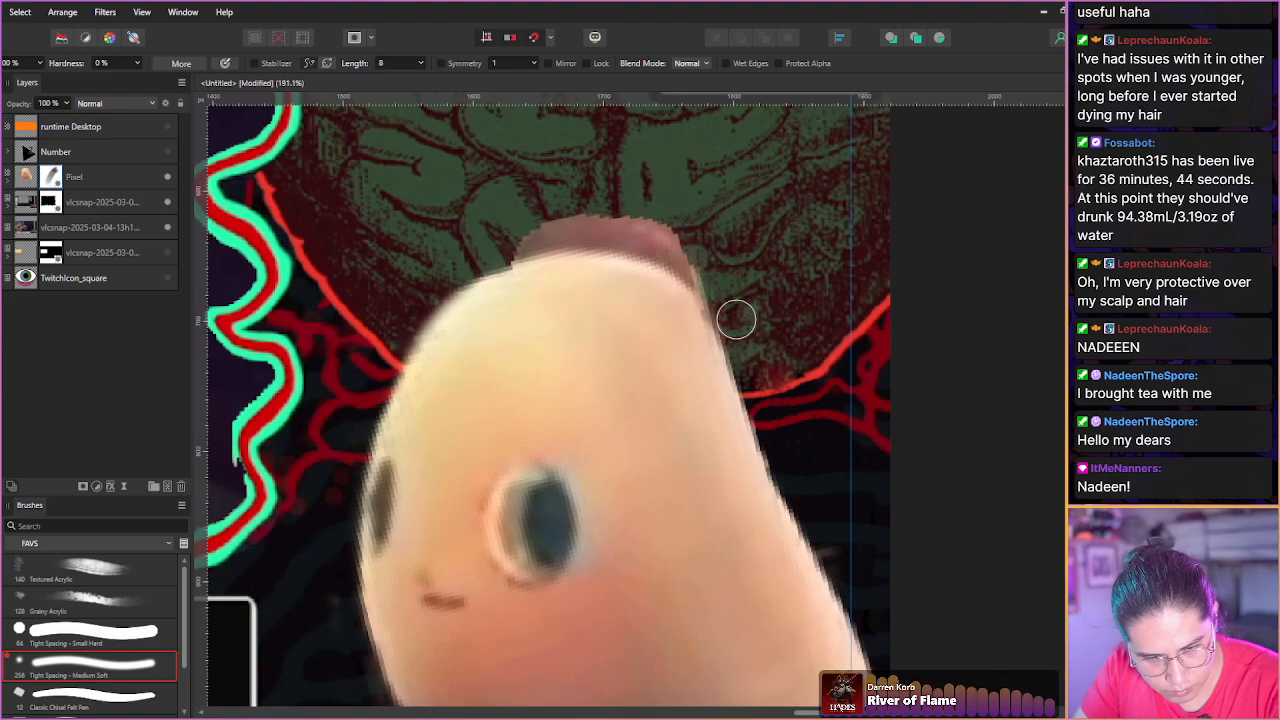
pyautogui.scroll(-6, 362, 316)
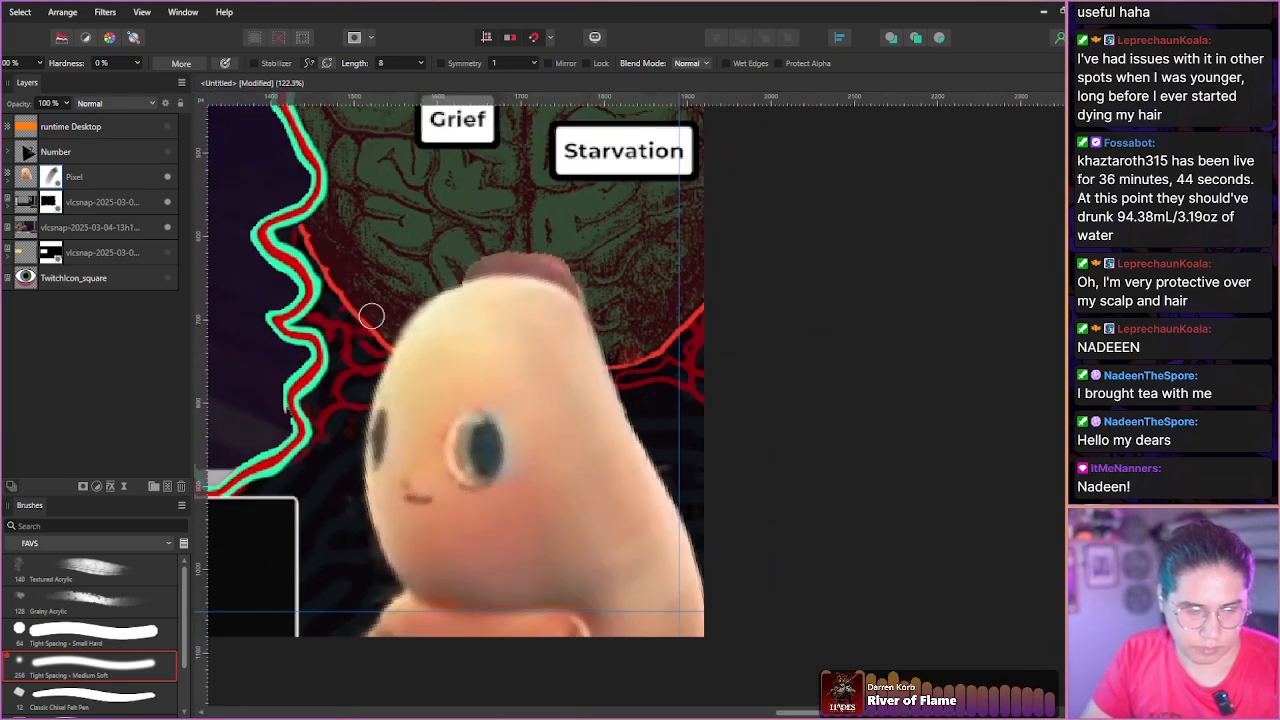
pyautogui.press('space')
pyautogui.moveTo(250, 338)
pyautogui.mouseDown()
pyautogui.moveTo(580, 466)
pyautogui.moveTo(713, 457)
pyautogui.mouseUp()
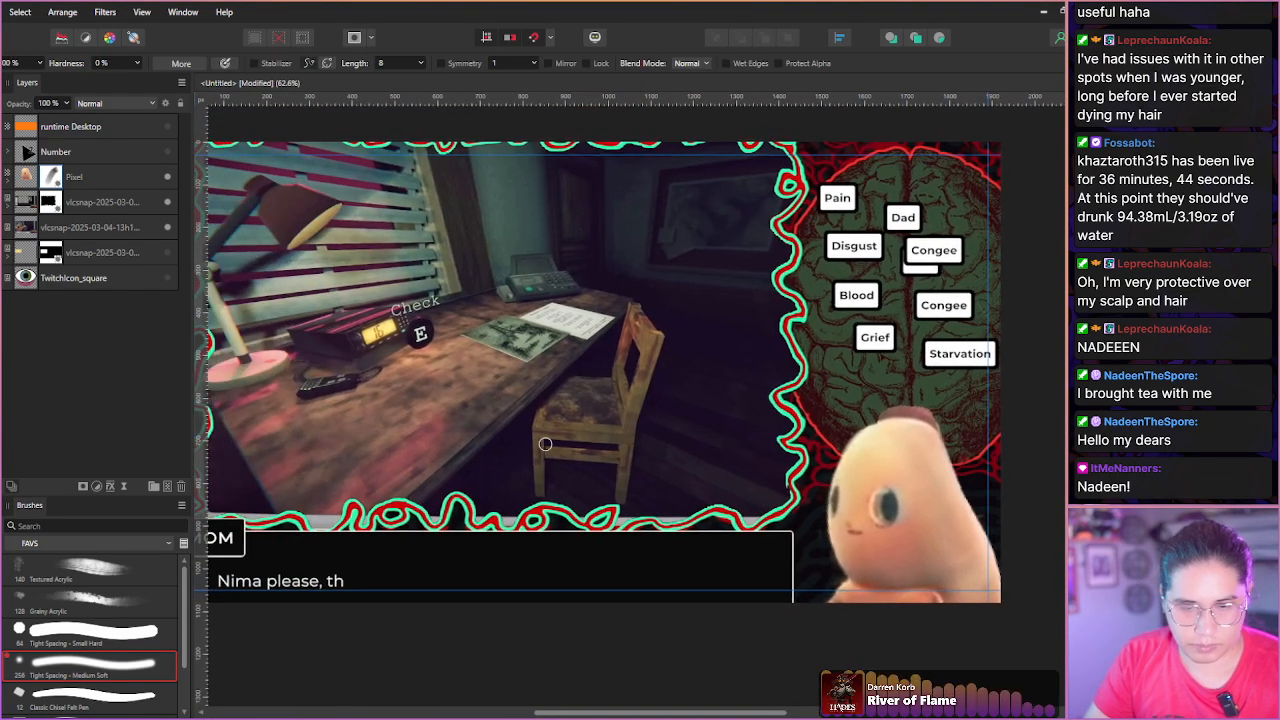
pyautogui.scroll(-1, 520, 438)
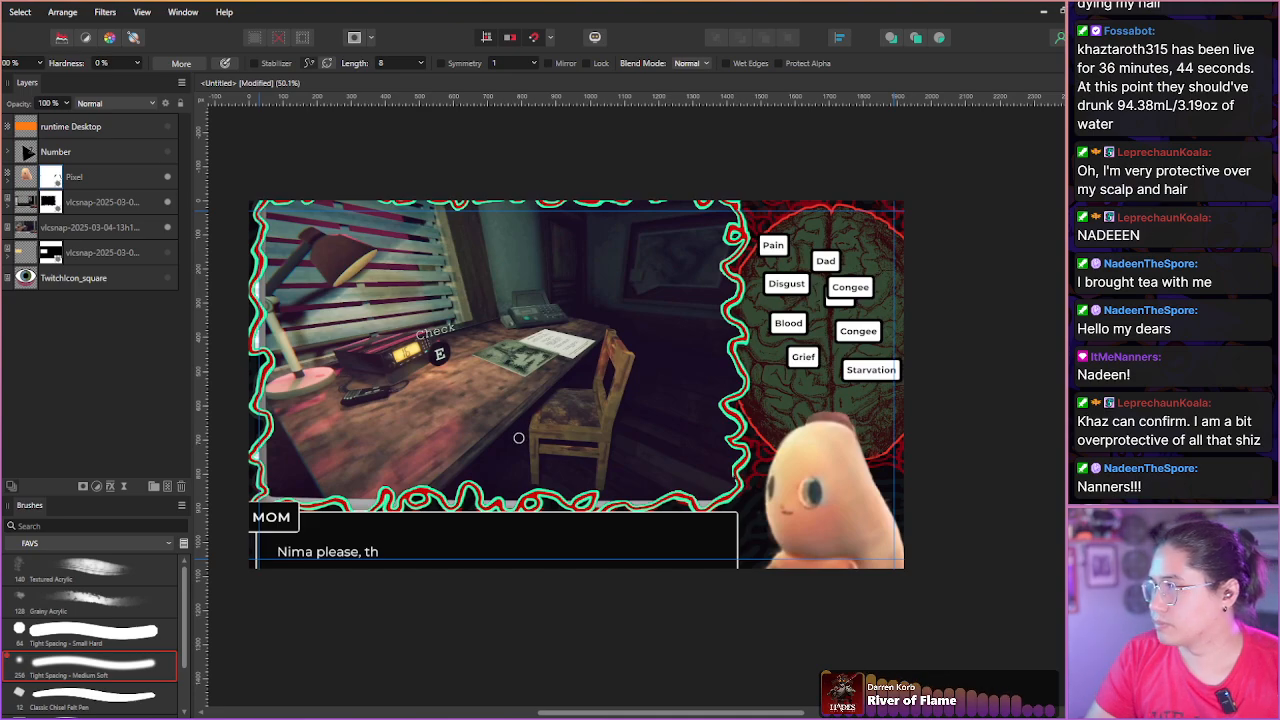
pyautogui.press('space')
pyautogui.moveTo(497, 450); pyautogui.dragTo(534, 456)
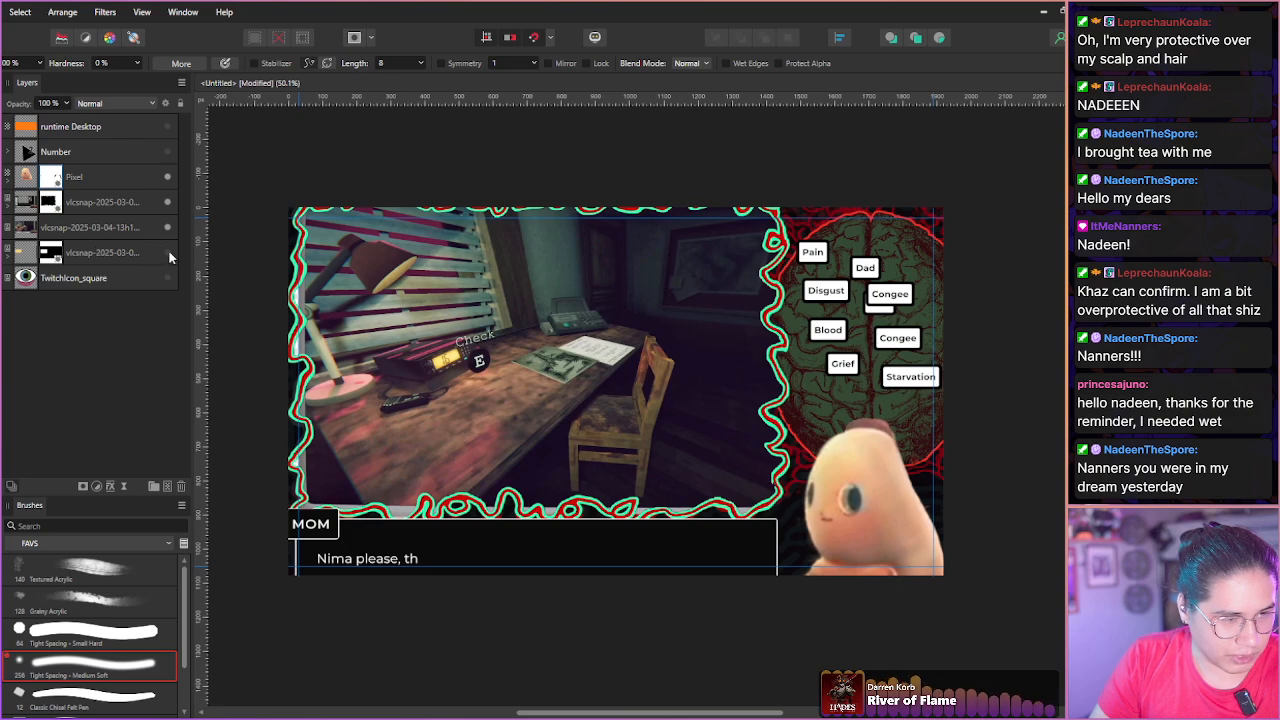
# Expand the frame overlay's sublayers and hide its mask to reveal the seated woman inside the frame.
pyautogui.click(17, 236)
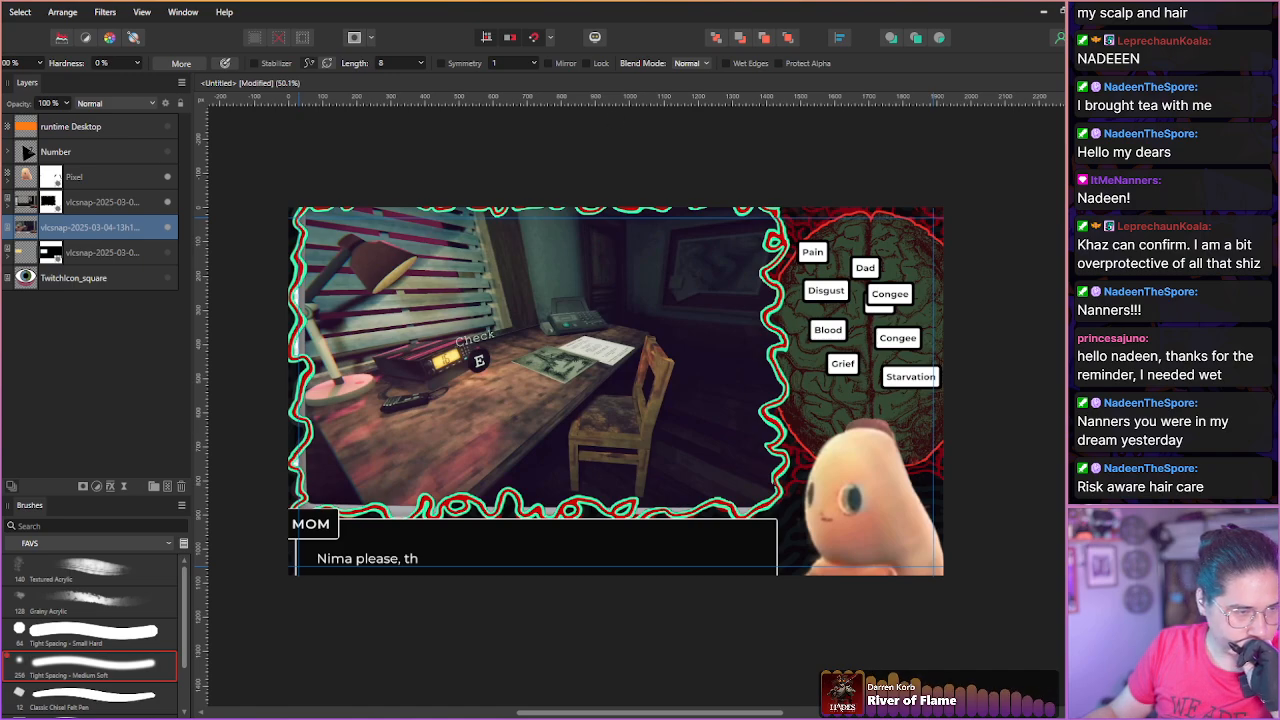
pyautogui.click(20, 205)
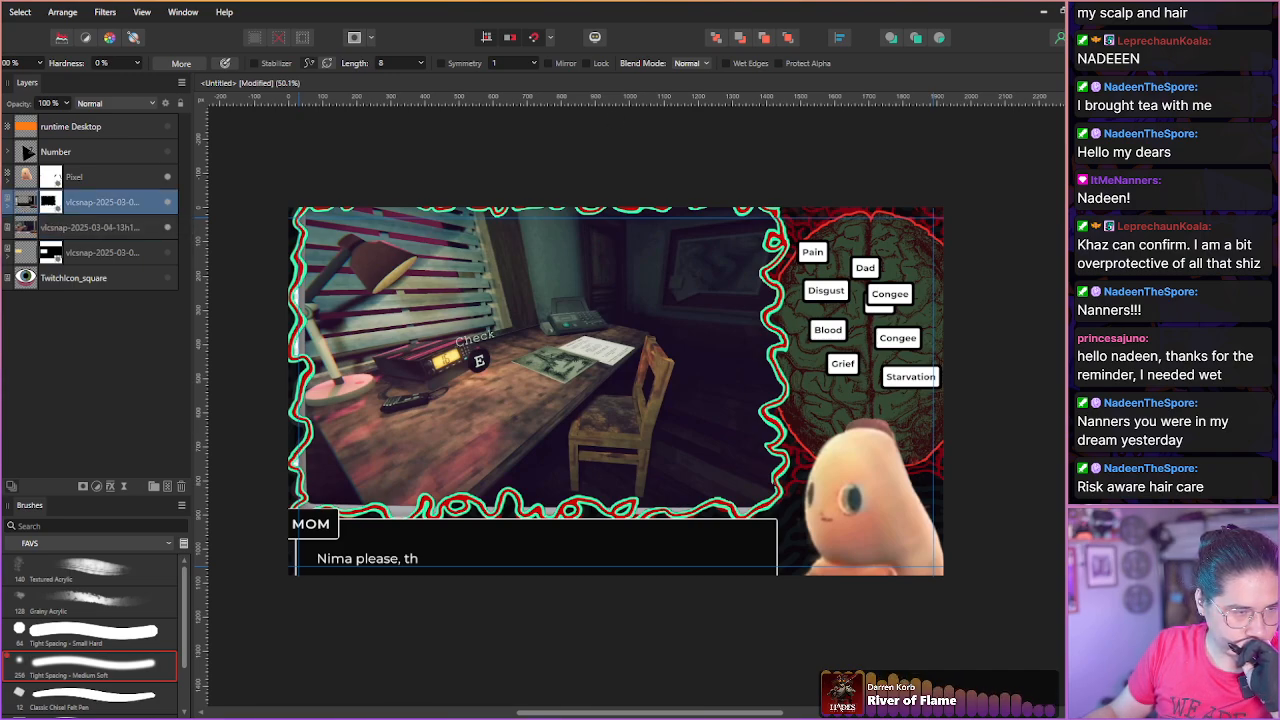
pyautogui.click(6, 204)
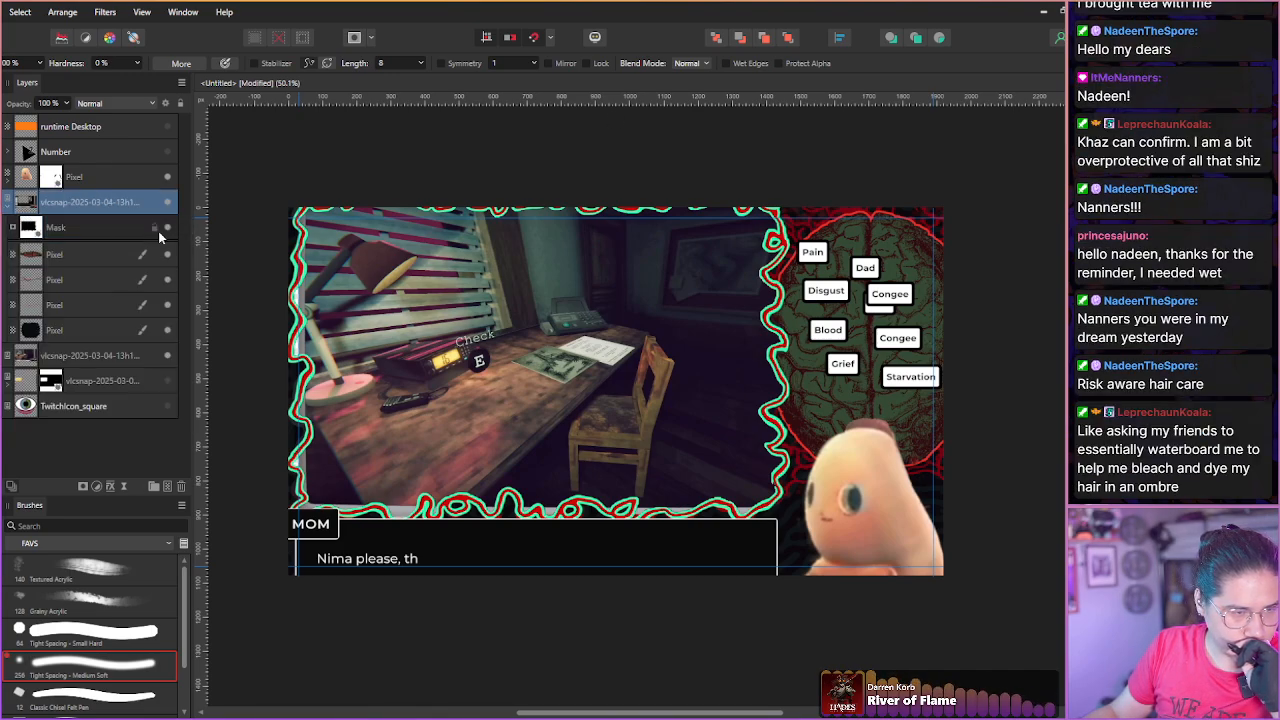
pyautogui.click(162, 229)
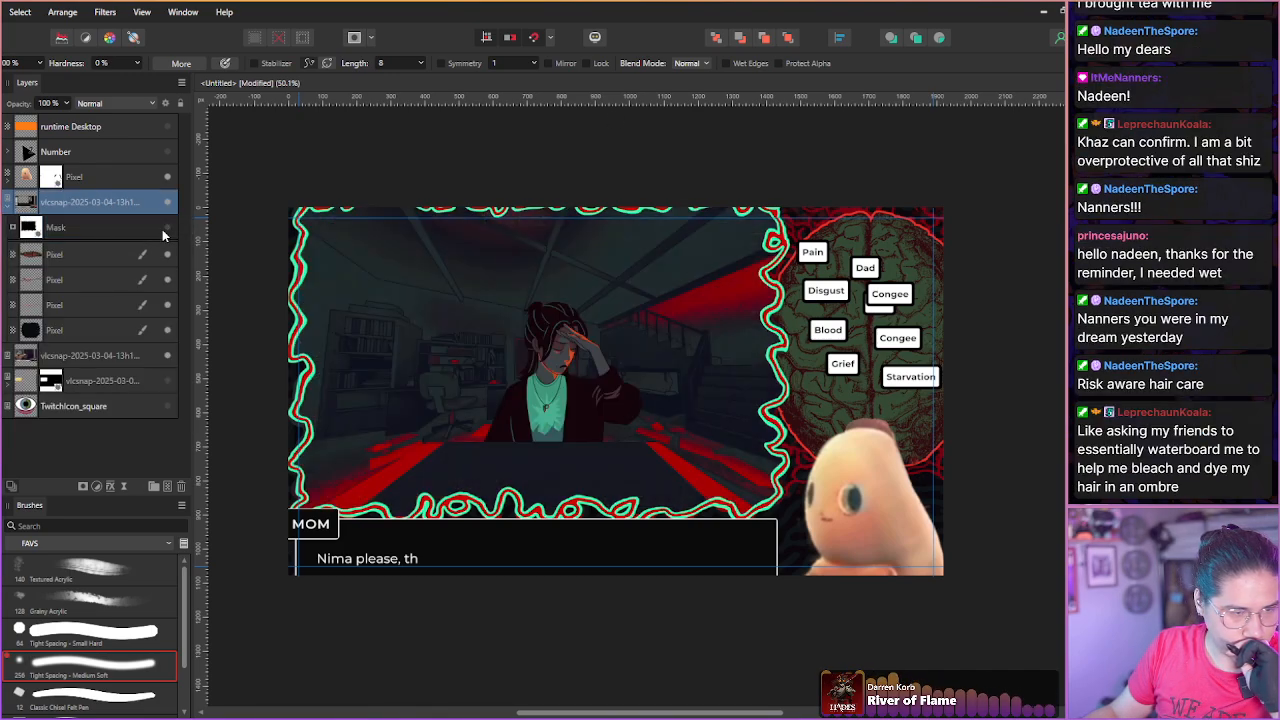
pyautogui.click(93, 234)
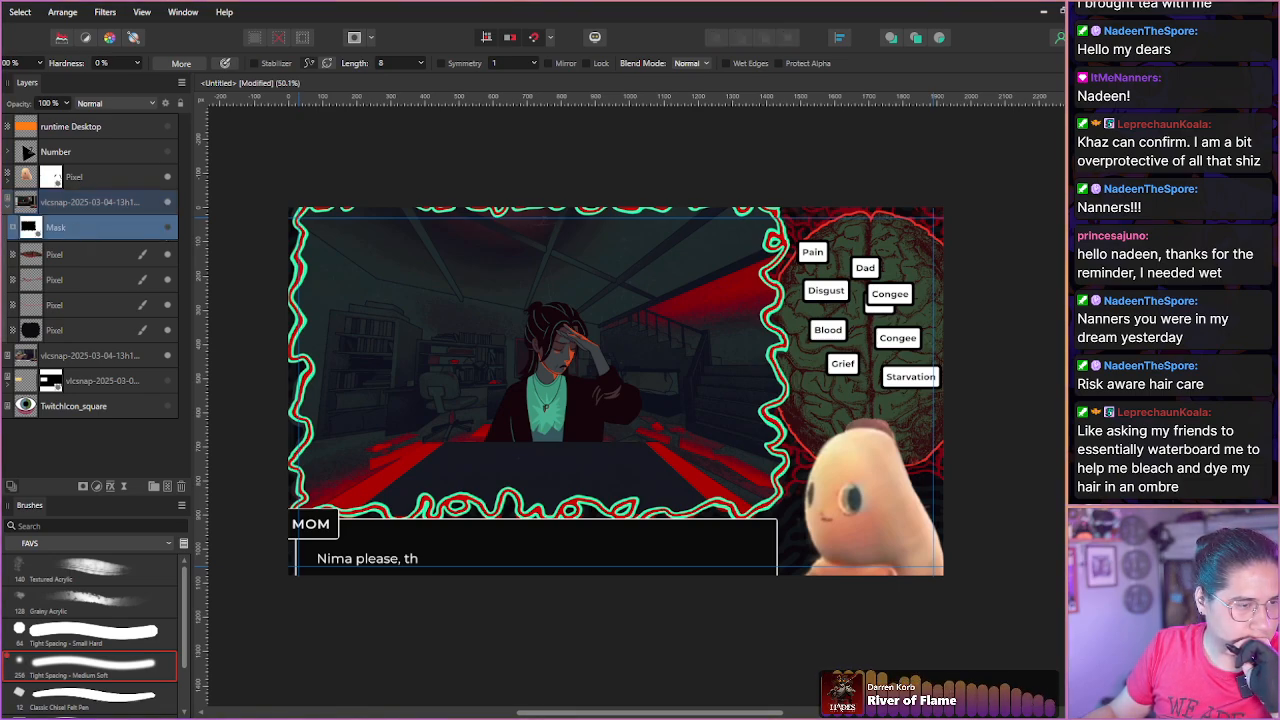
# Add a compound mask to the frame overlay and nest the existing frame mask inside it.
pyautogui.click(1, 12)
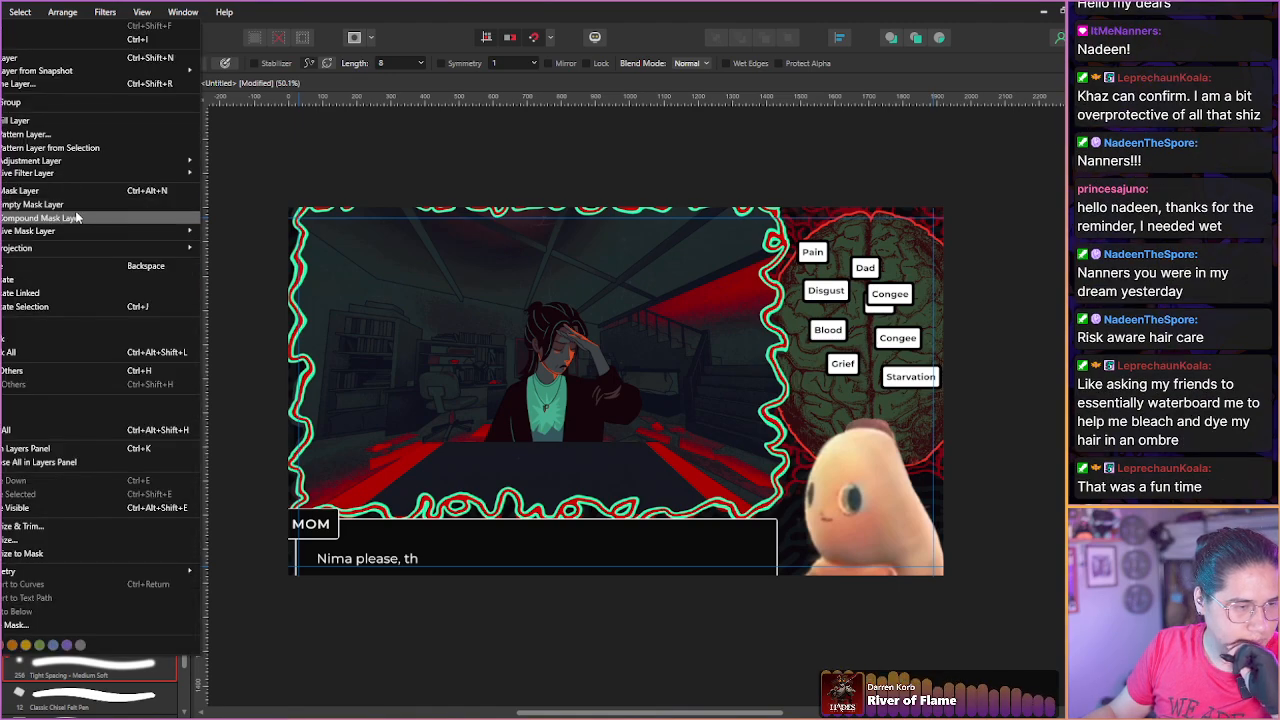
pyautogui.click(60, 217)
pyautogui.moveTo(76, 250); pyautogui.dragTo(79, 248)
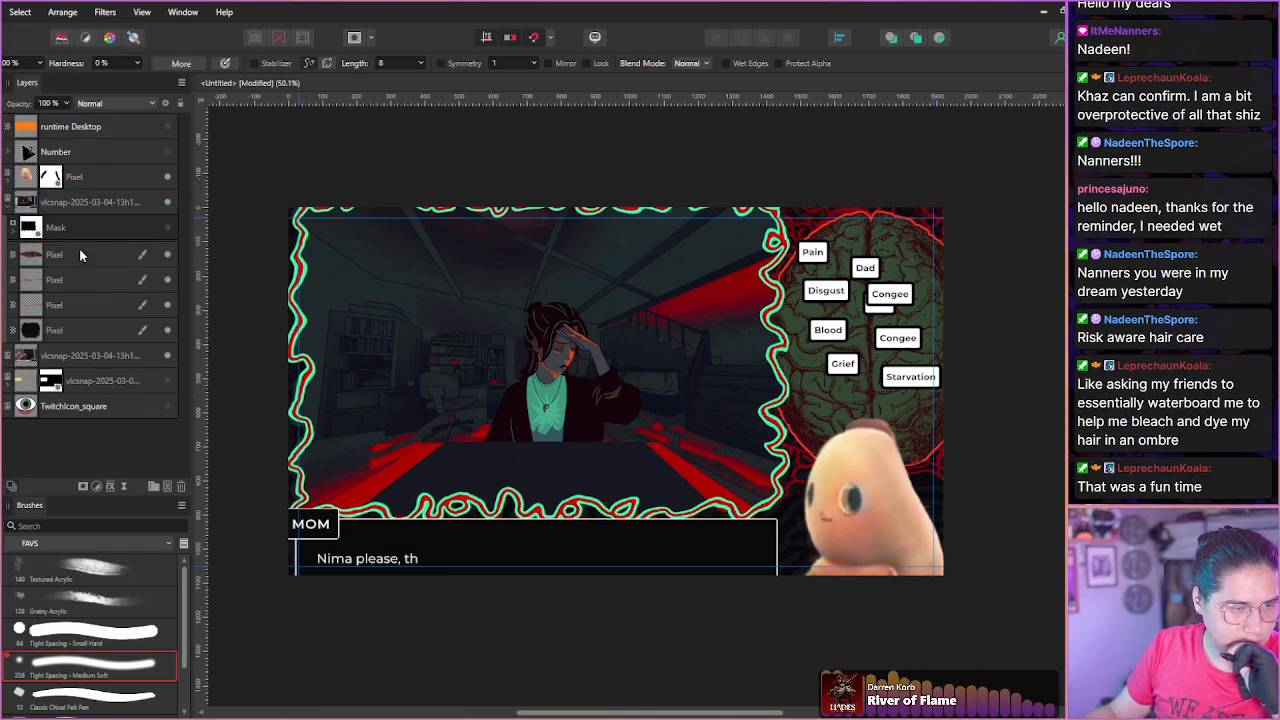
pyautogui.click(12, 232)
pyautogui.moveTo(72, 231); pyautogui.dragTo(102, 254)
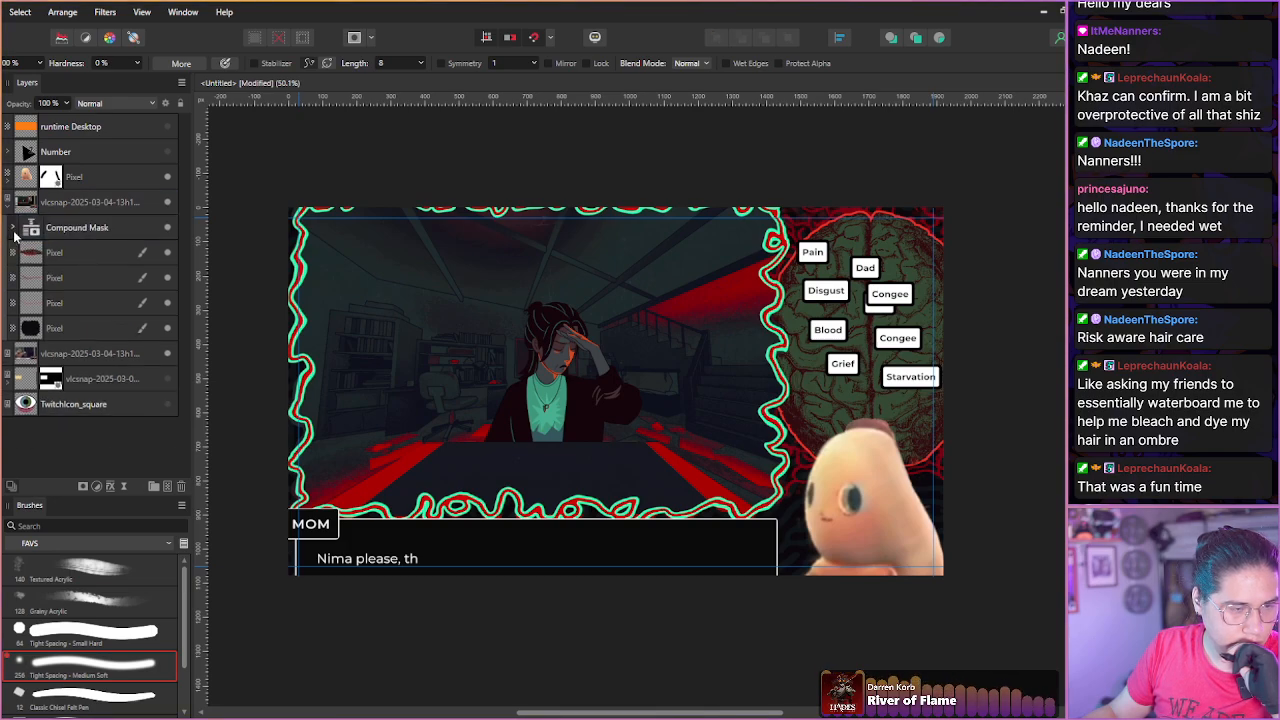
pyautogui.click(12, 228)
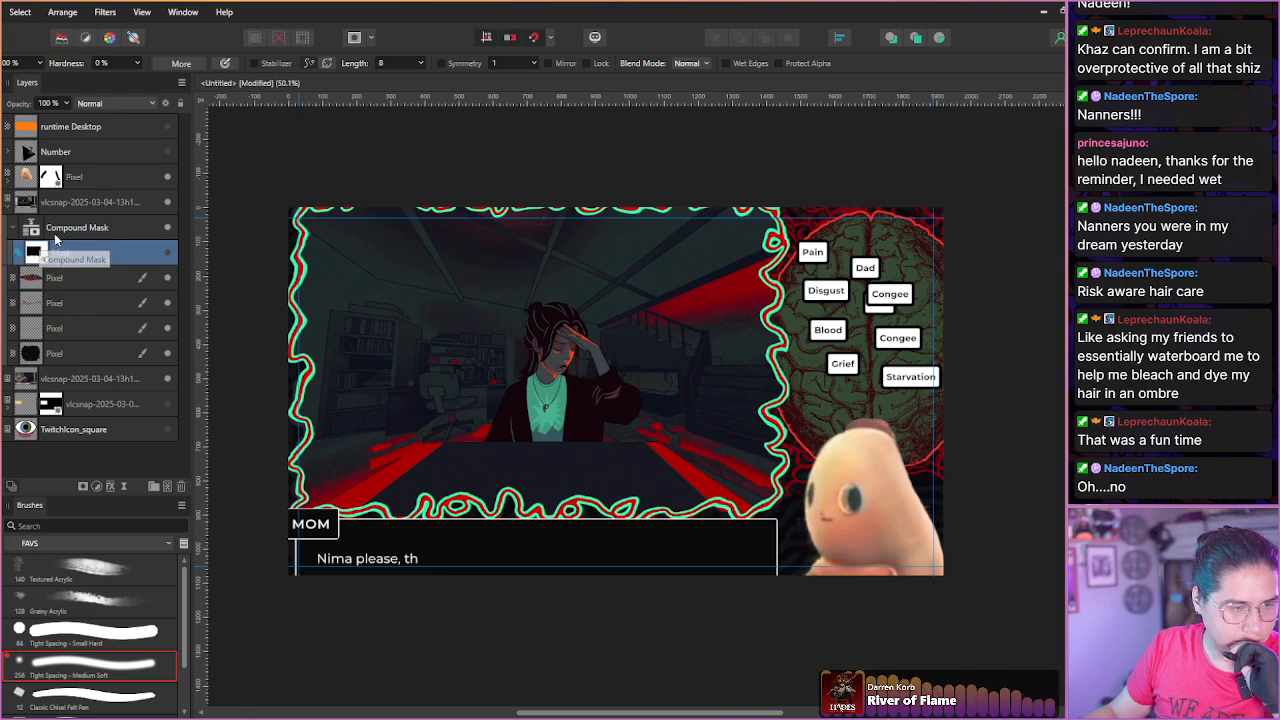
# Select the seated woman in the frame overlay screenshot and add a mask from that selection.
pyautogui.click(70, 204)
pyautogui.press('w')
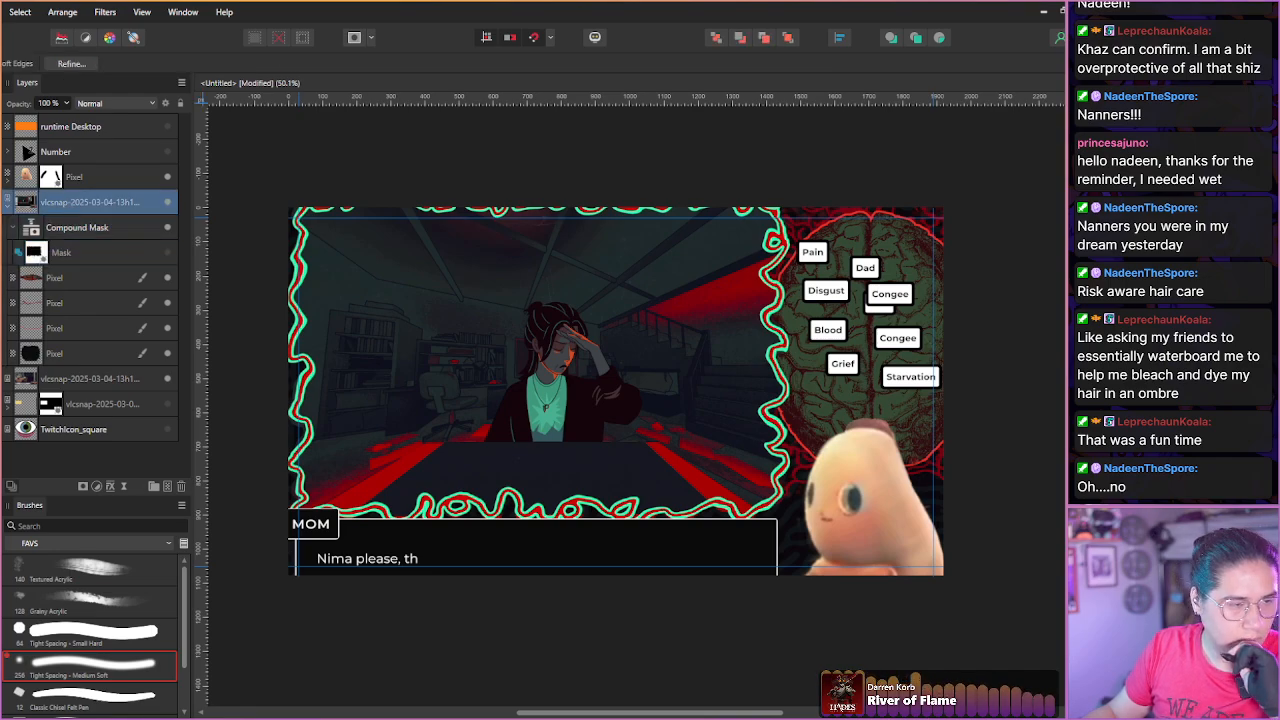
pyautogui.moveTo(520, 413); pyautogui.dragTo(516, 410)
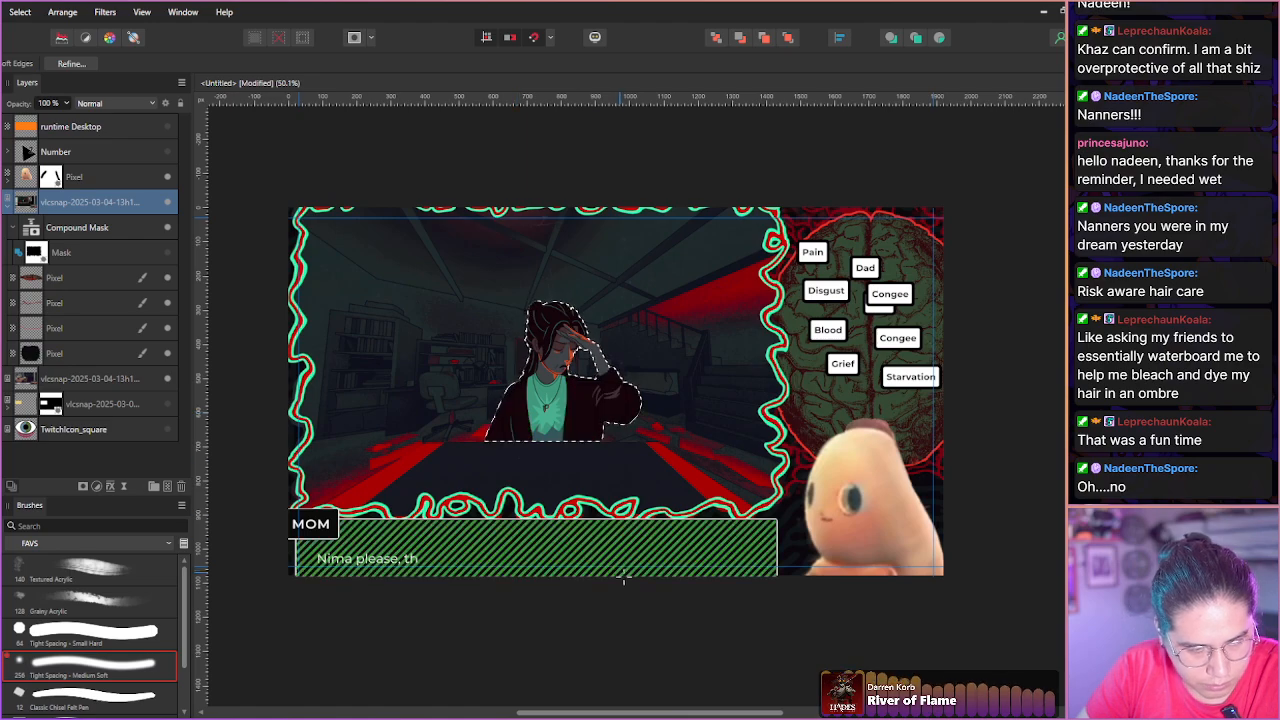
pyautogui.click(81, 487)
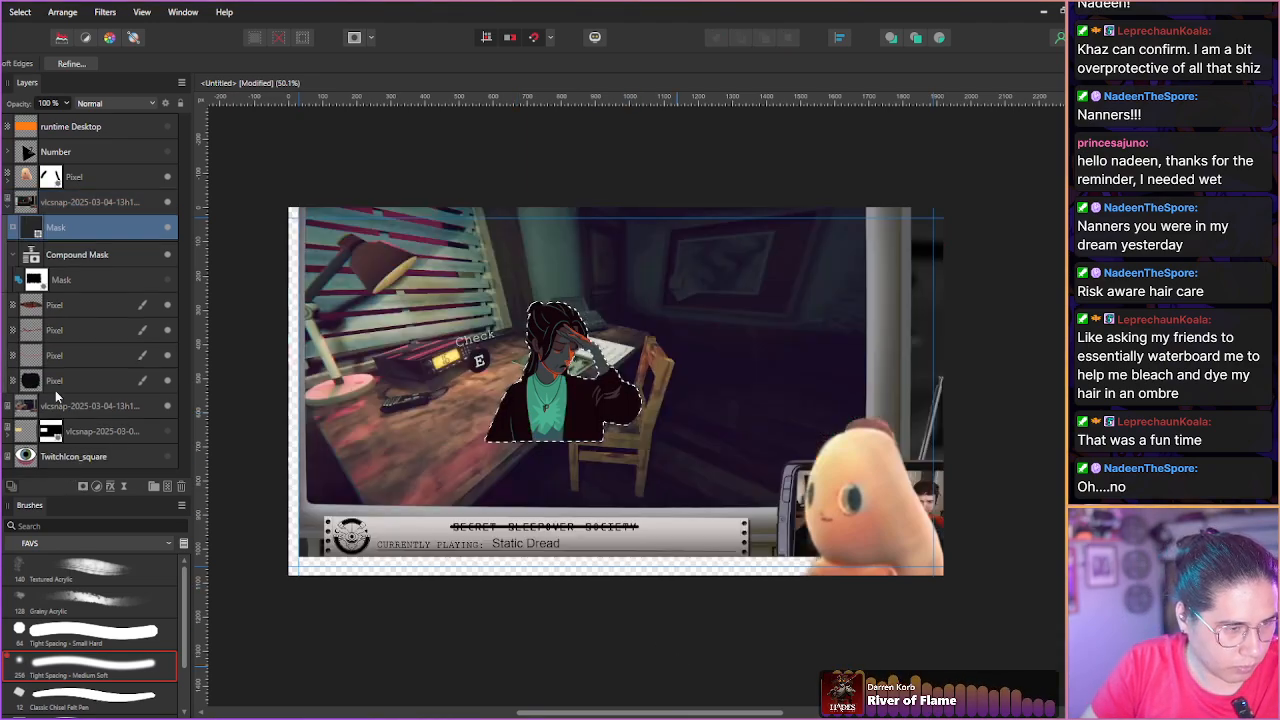
# Nest the woman's mask inside the compound mask, above the frame mask.
pyautogui.moveTo(35, 233); pyautogui.dragTo(72, 254)
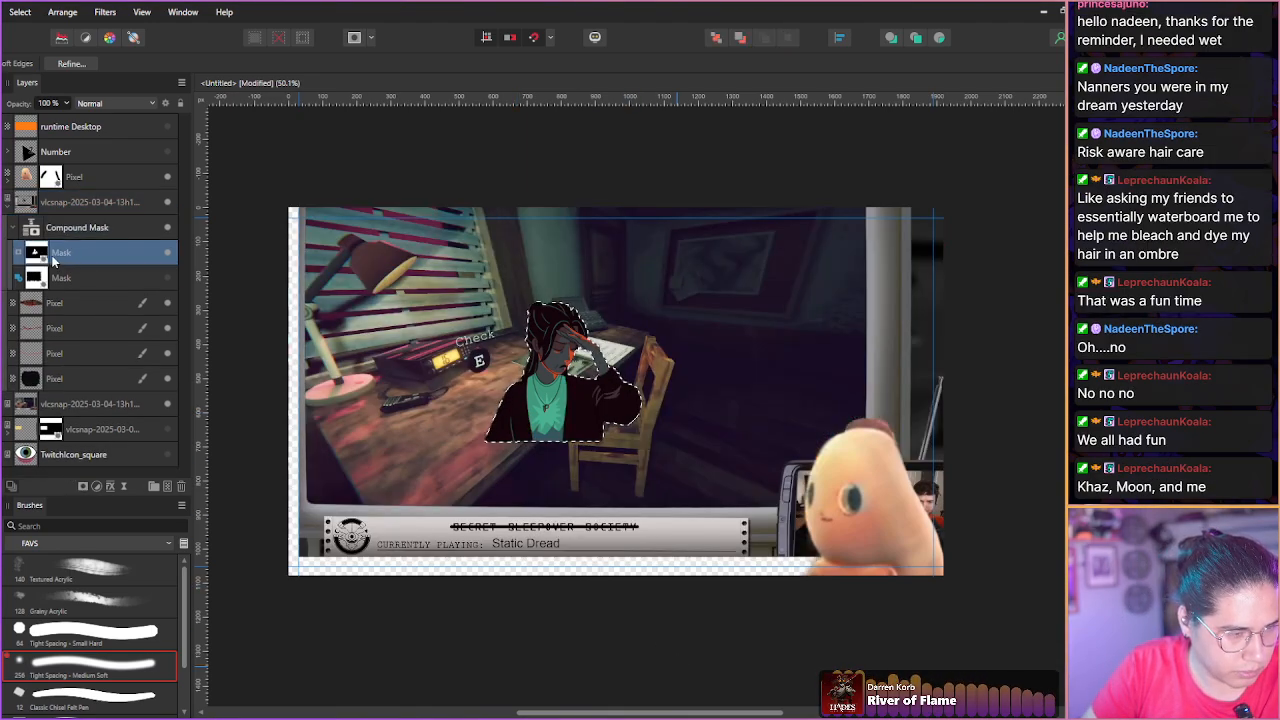
pyautogui.click(19, 258)
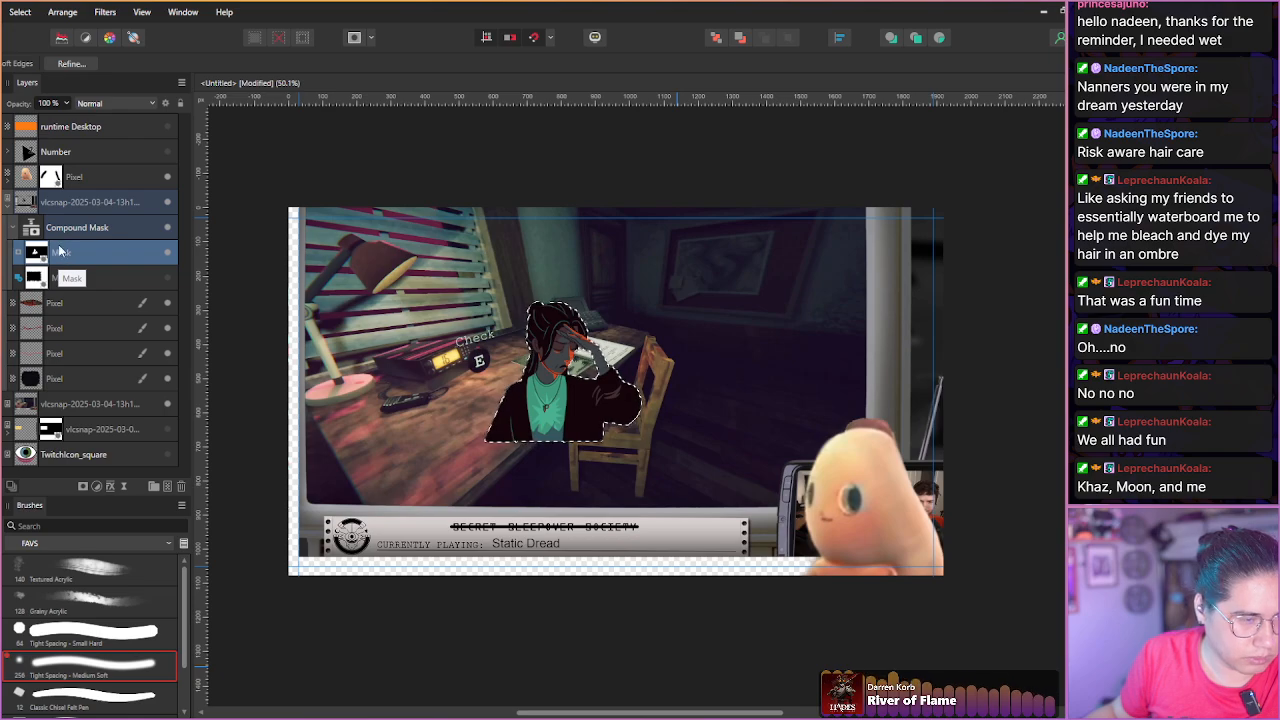
pyautogui.rightClick(99, 261)
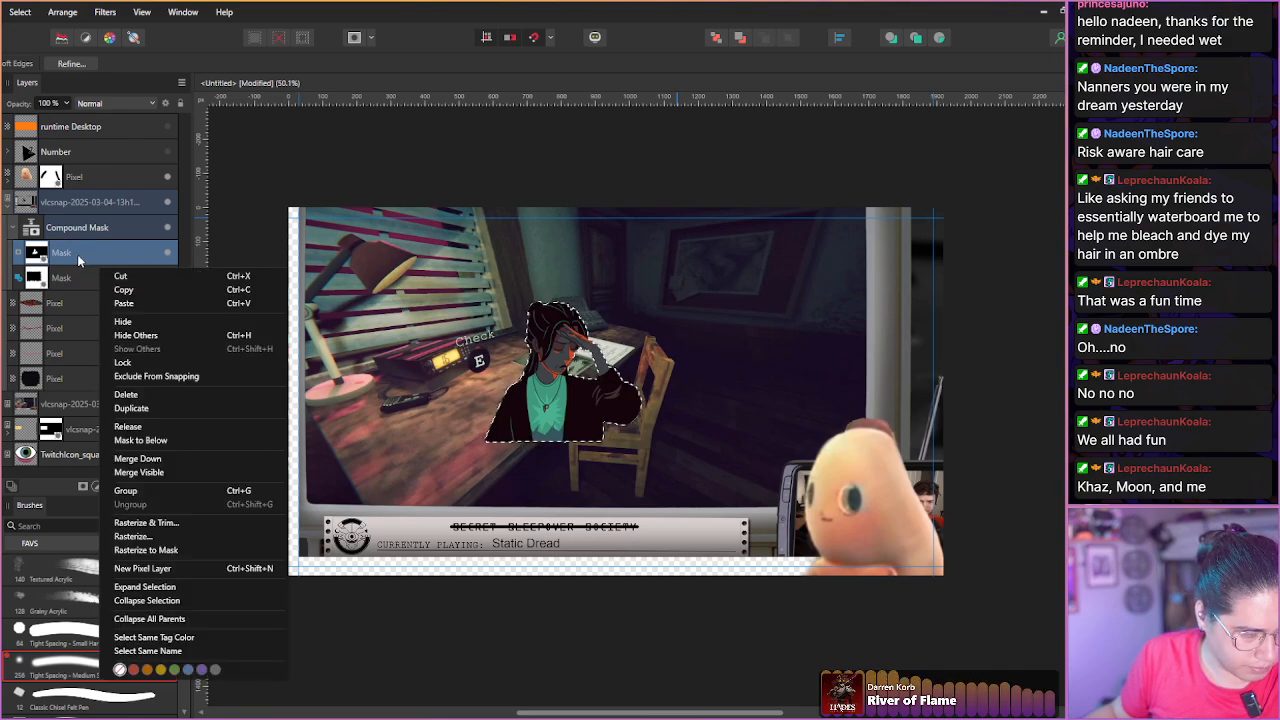
pyautogui.click(77, 254)
pyautogui.click(62, 276)
pyautogui.click(68, 255)
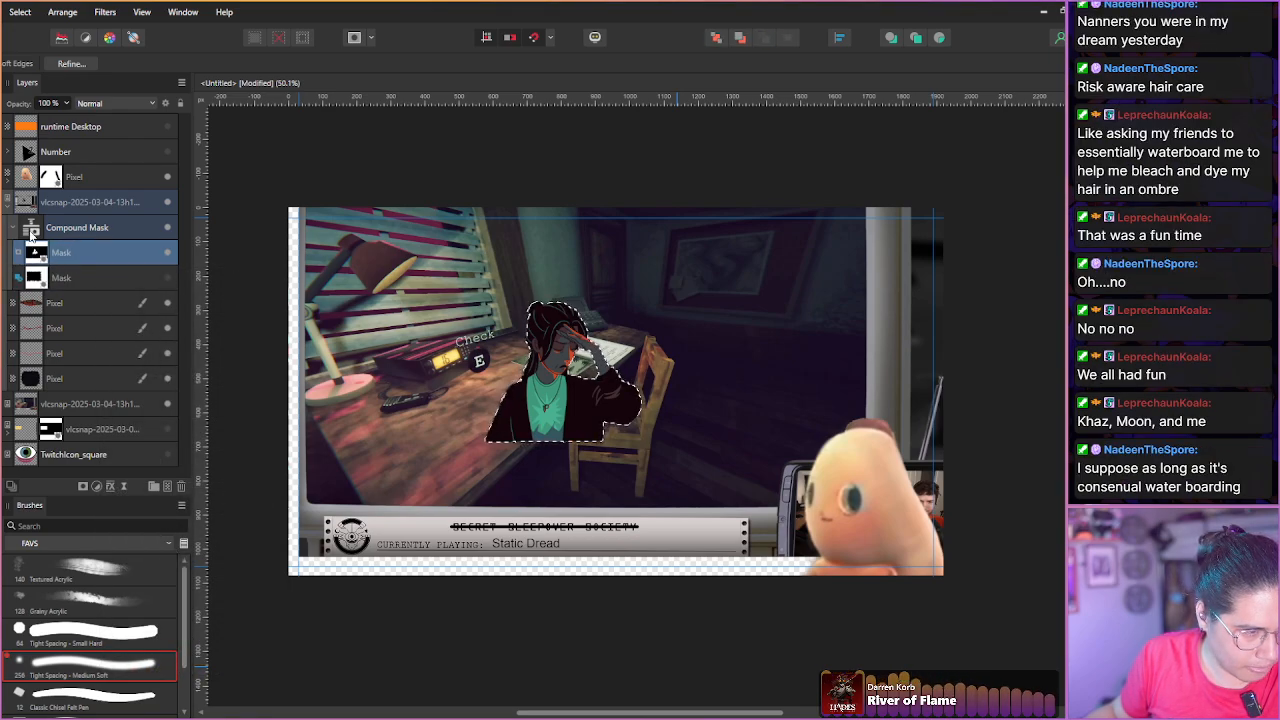
# Try Intersect and Xor as the frame mask's combine mode in the compound mask, and clear the selection around the woman.
pyautogui.click(19, 281)
pyautogui.click(44, 328)
pyautogui.click(19, 281)
pyautogui.click(35, 335)
pyautogui.click(18, 279)
pyautogui.click(34, 350)
pyautogui.click(19, 282)
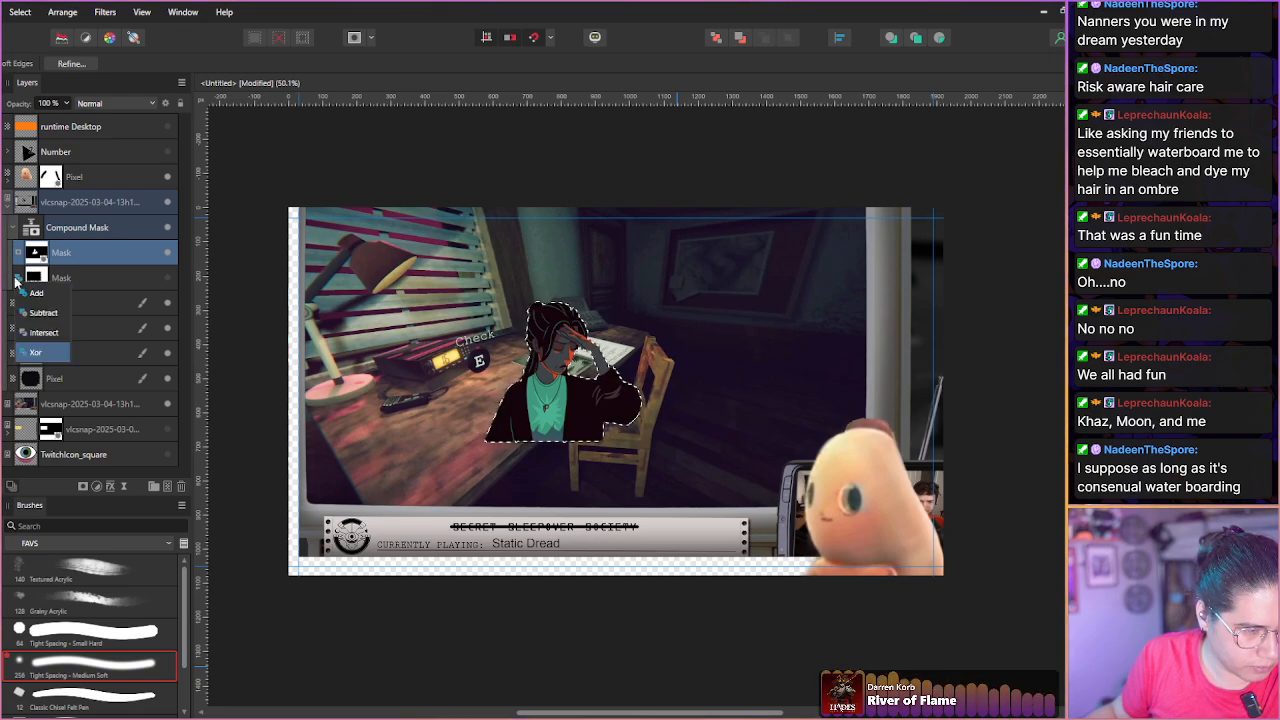
pyautogui.click(40, 343)
pyautogui.hotkey('ctrl', 'd')
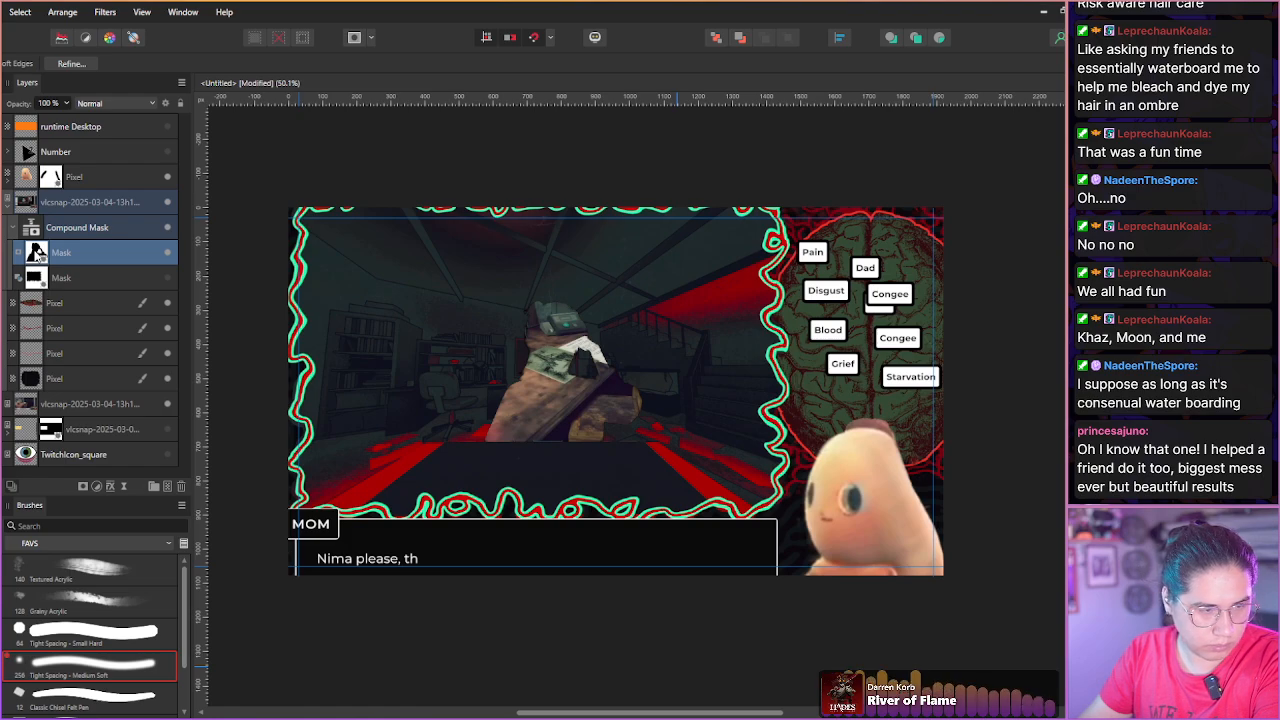
# Try Add, Subtract, Intersect and Xor in turn as the combine mode of the frame mask below the woman's mask.
pyautogui.click(13, 228)
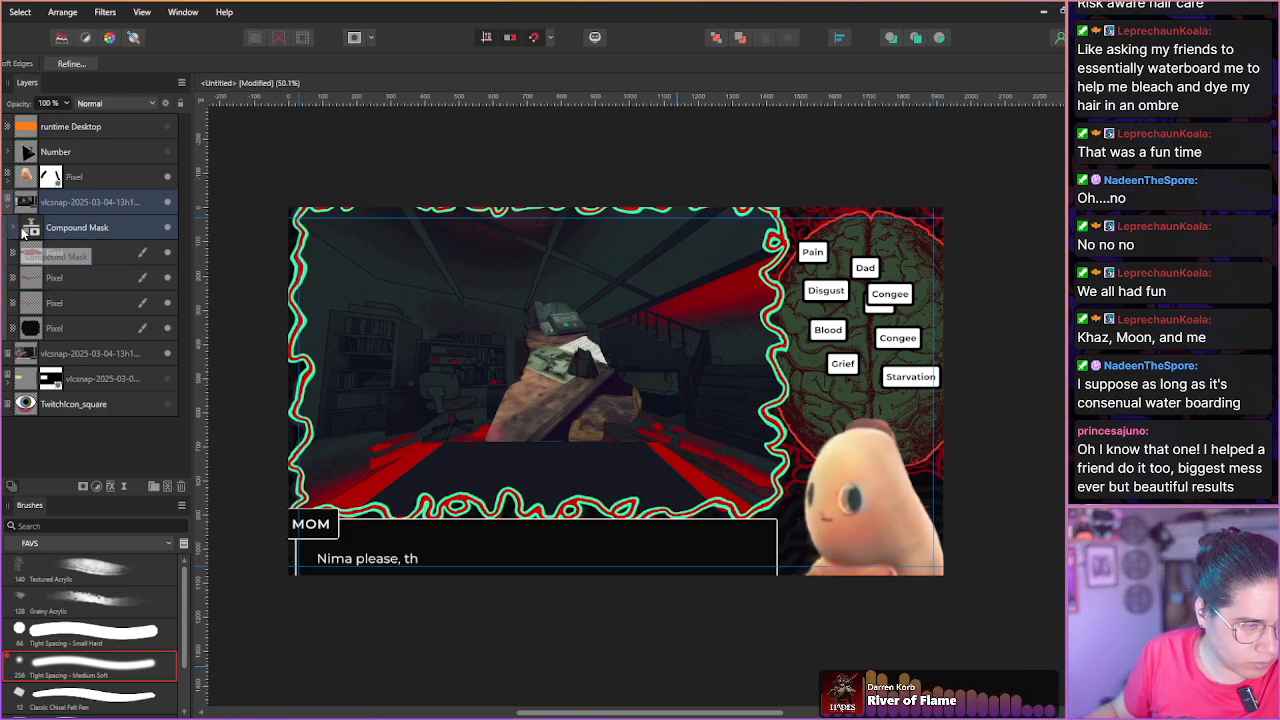
pyautogui.click(13, 228)
pyautogui.click(17, 278)
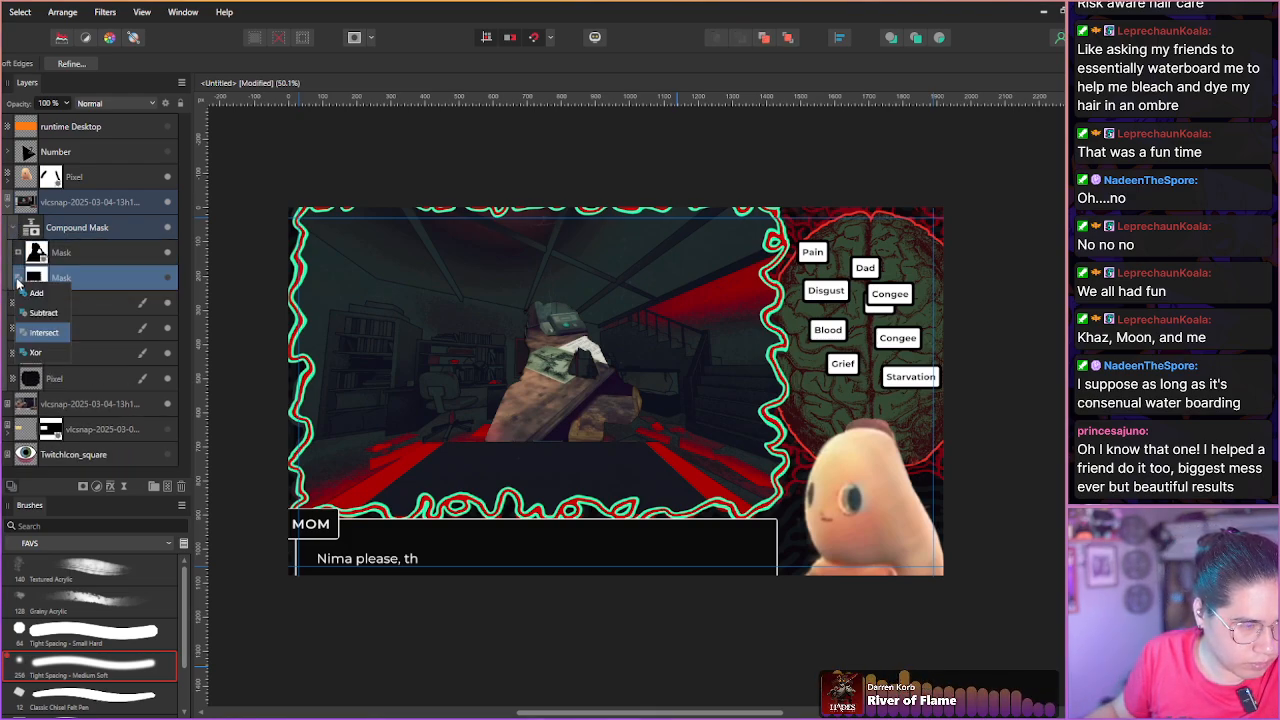
pyautogui.click(22, 291)
pyautogui.click(17, 278)
pyautogui.click(27, 314)
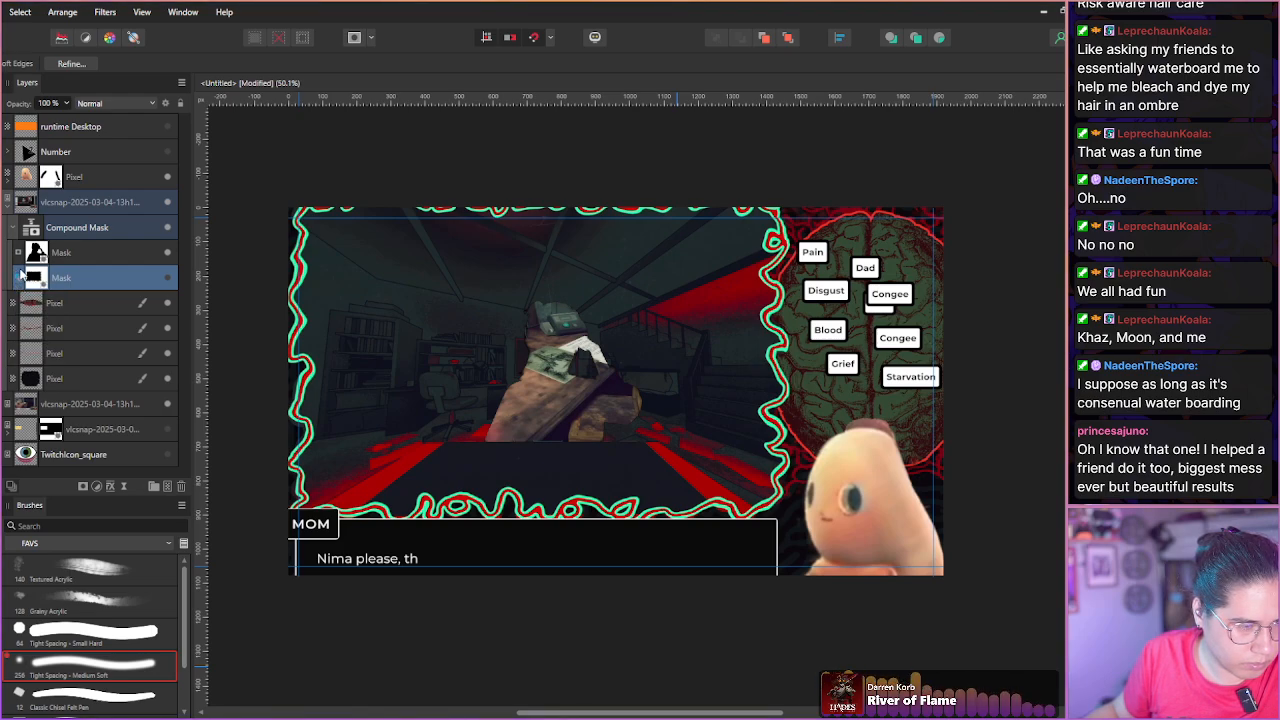
pyautogui.click(17, 278)
pyautogui.click(30, 340)
pyautogui.click(17, 280)
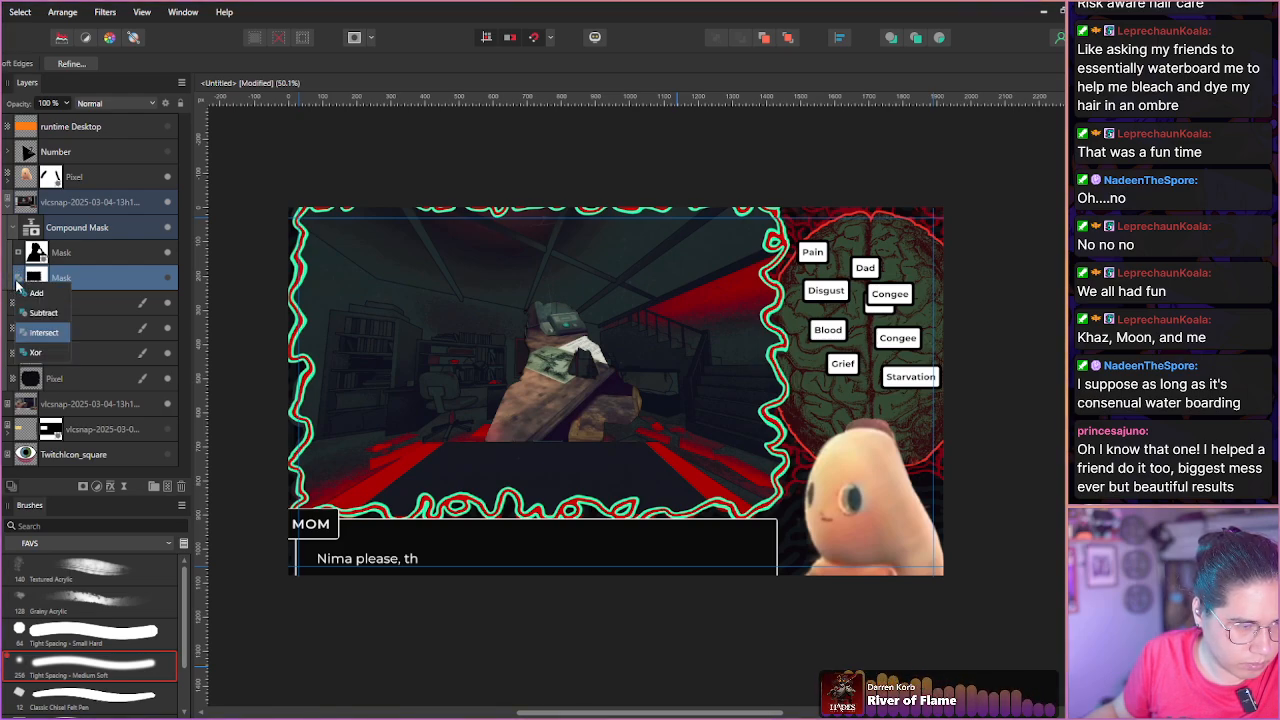
pyautogui.click(29, 352)
# Move the frame mask above the woman's mask inside the compound mask and try Add and Subtract as its combine mode.
pyautogui.moveTo(57, 271)
pyautogui.mouseDown()
pyautogui.moveTo(57, 245)
pyautogui.moveTo(50, 258)
pyautogui.mouseUp()
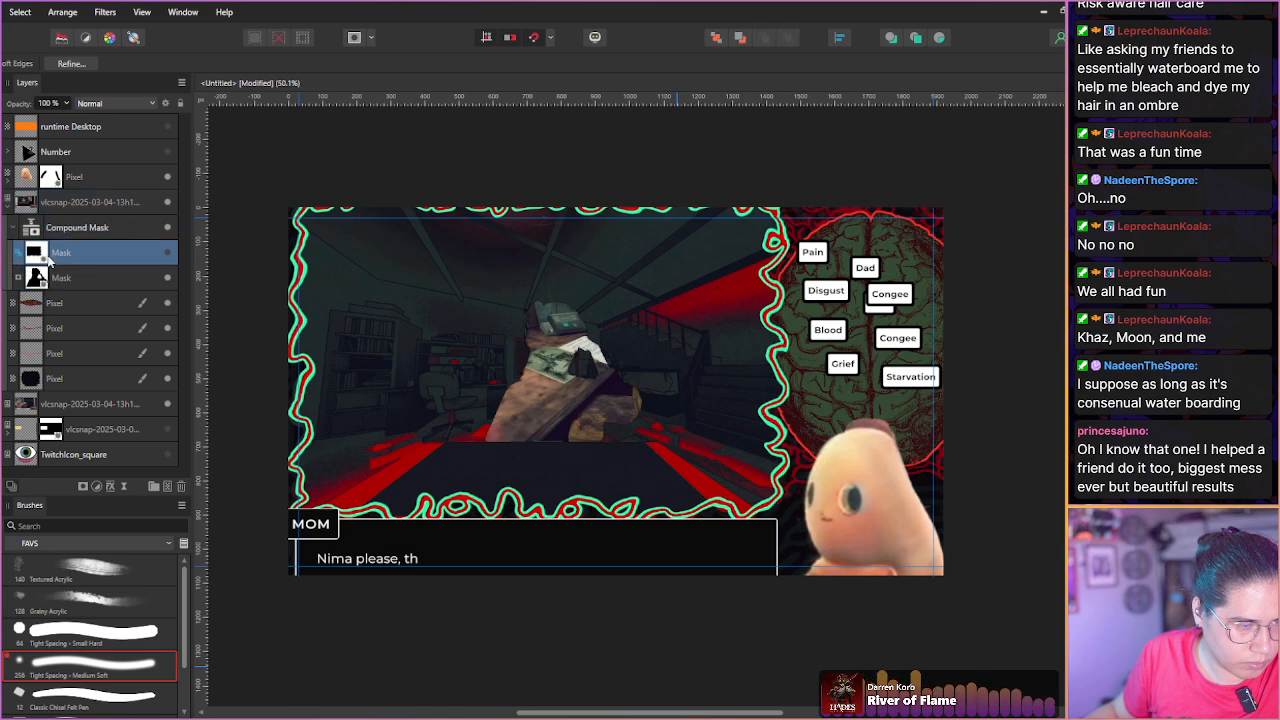
pyautogui.click(18, 255)
pyautogui.click(34, 272)
pyautogui.click(18, 278)
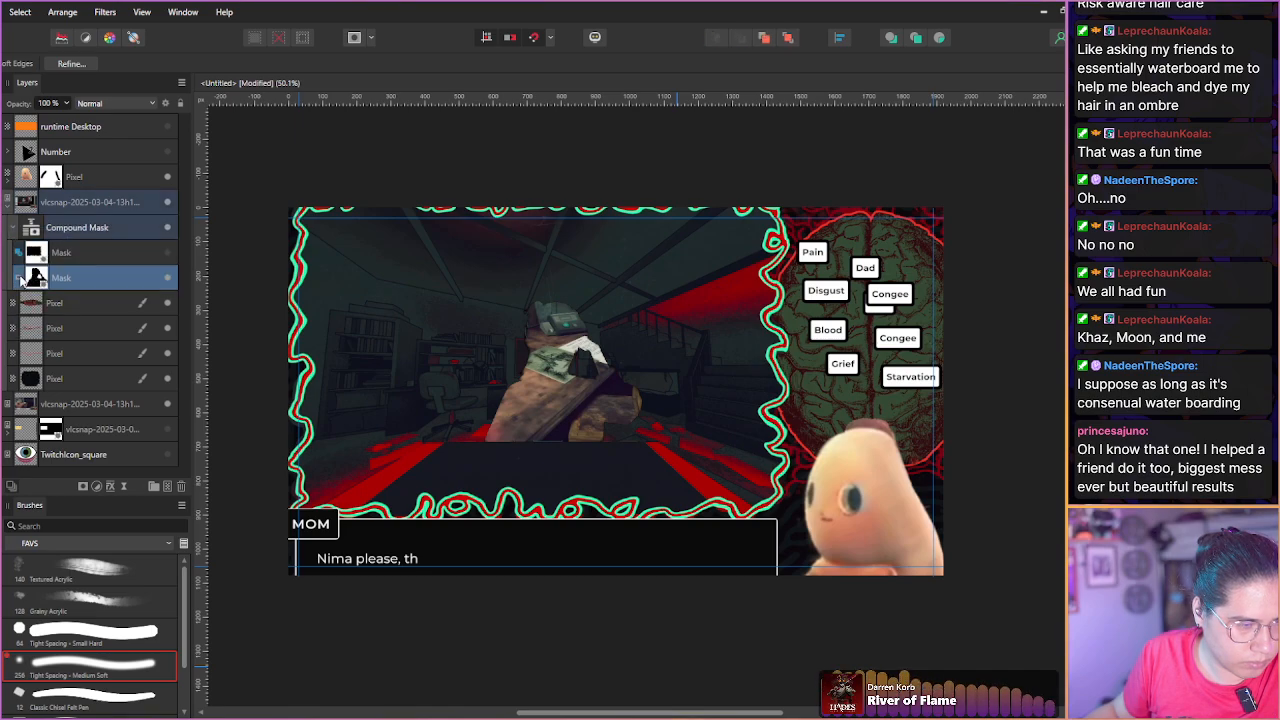
pyautogui.moveTo(53, 278)
pyautogui.mouseDown()
pyautogui.moveTo(69, 276)
pyautogui.moveTo(77, 222)
pyautogui.moveTo(62, 283)
pyautogui.mouseUp()
pyautogui.click(20, 256)
pyautogui.click(67, 257)
pyautogui.click(19, 254)
pyautogui.click(37, 287)
pyautogui.click(19, 253)
pyautogui.moveTo(33, 287)
pyautogui.mouseDown()
pyautogui.moveTo(34, 299)
pyautogui.moveTo(32, 262)
pyautogui.moveTo(34, 300)
pyautogui.moveTo(27, 268)
pyautogui.moveTo(50, 282)
pyautogui.moveTo(28, 298)
pyautogui.mouseUp()
pyautogui.moveTo(55, 256); pyautogui.dragTo(70, 232)
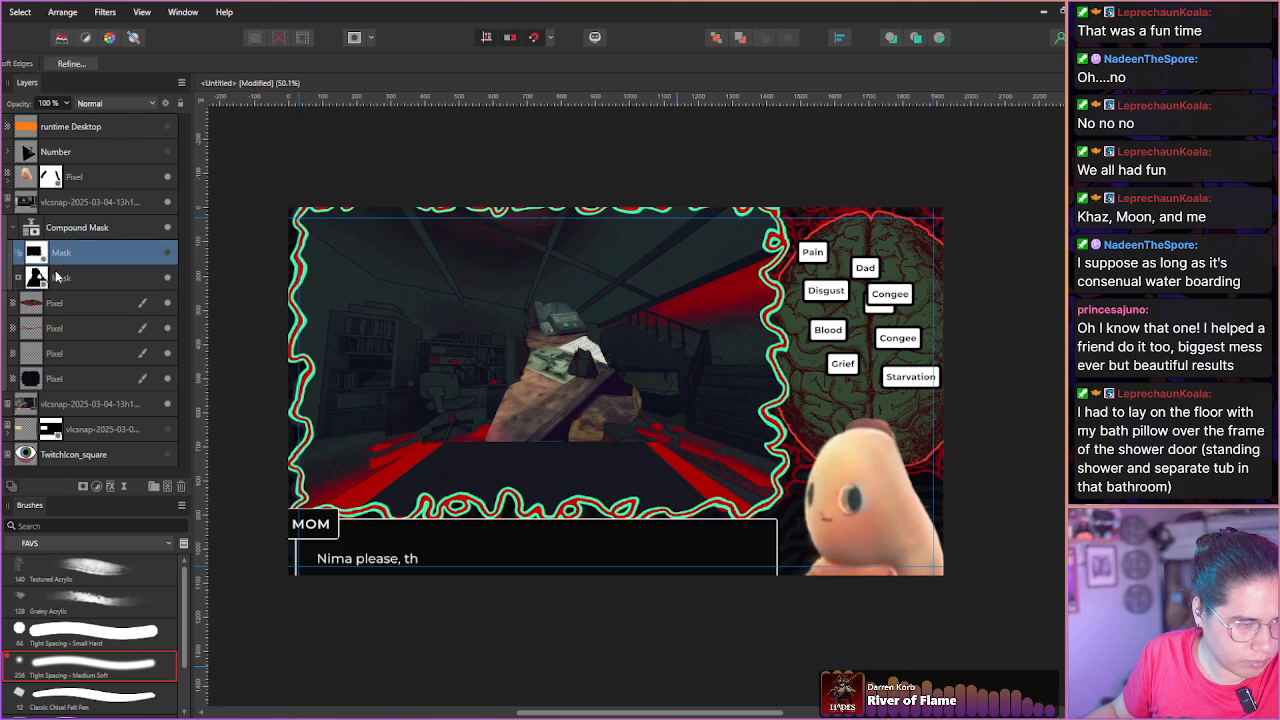
# Adjust the frame mask's combine mode to show the wavy frame and the woman together over the desk scene.
pyautogui.click(169, 254)
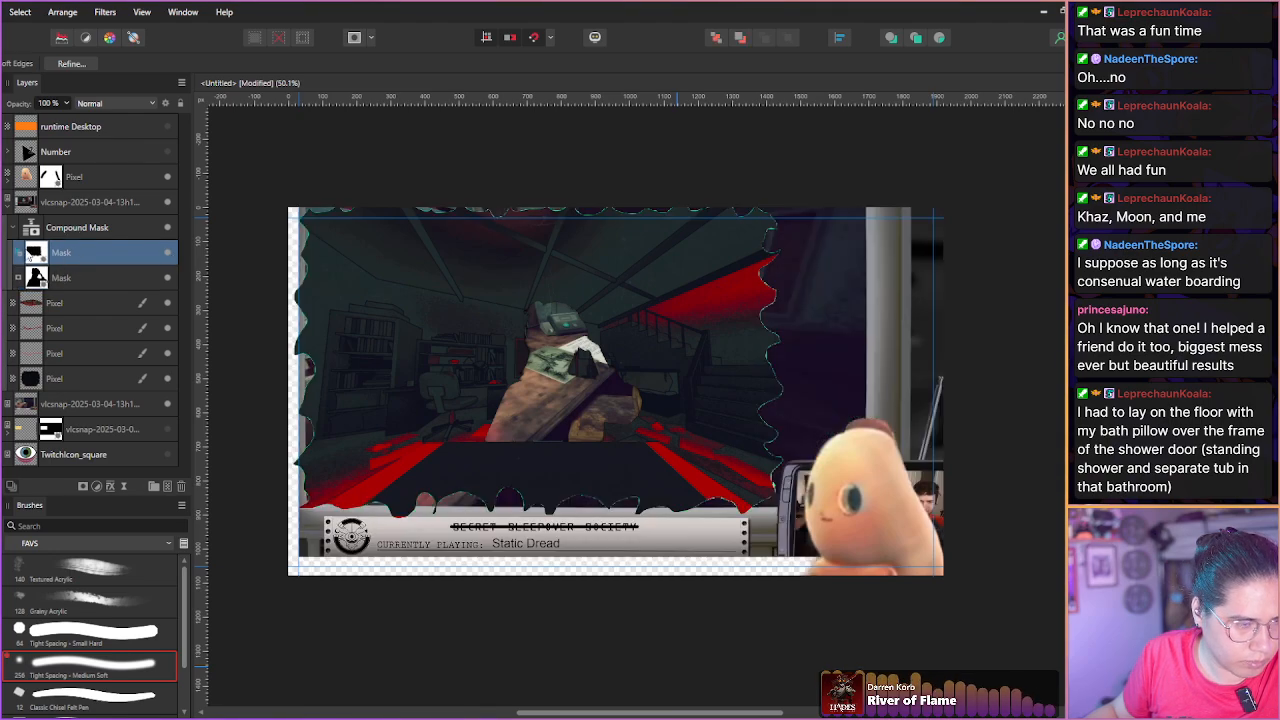
pyautogui.click(19, 254)
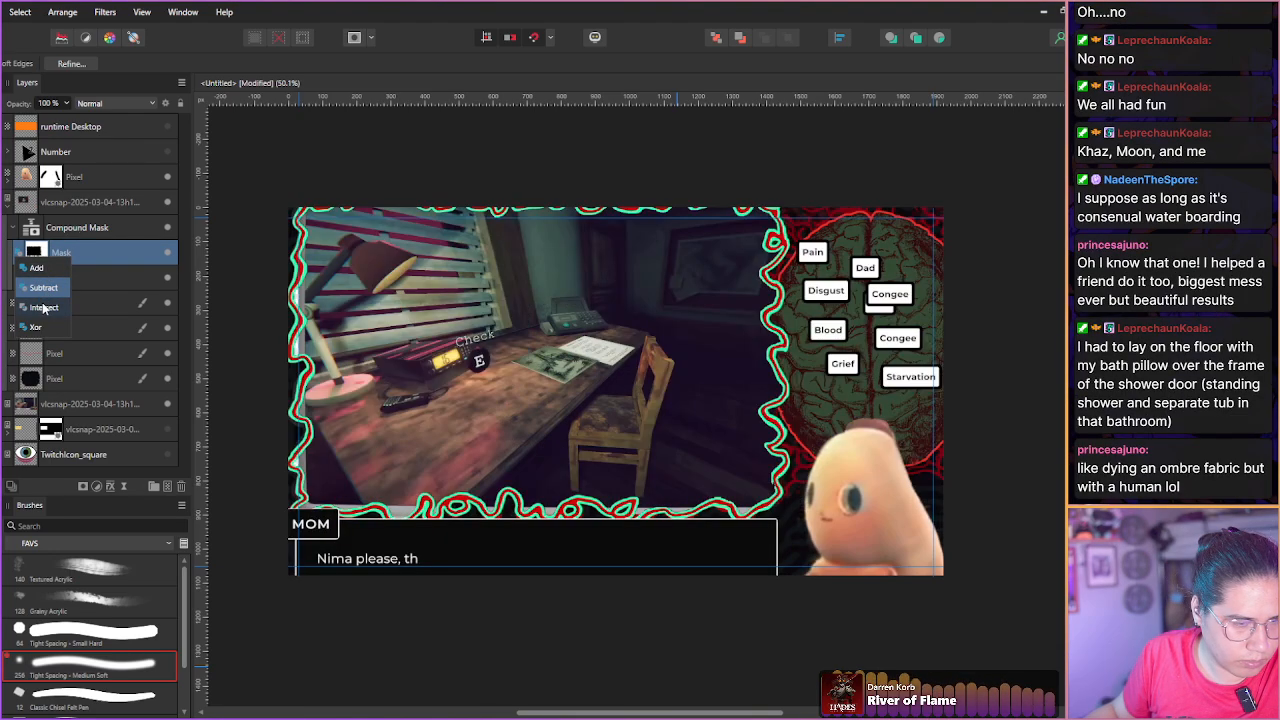
pyautogui.click(48, 294)
pyautogui.click(71, 280)
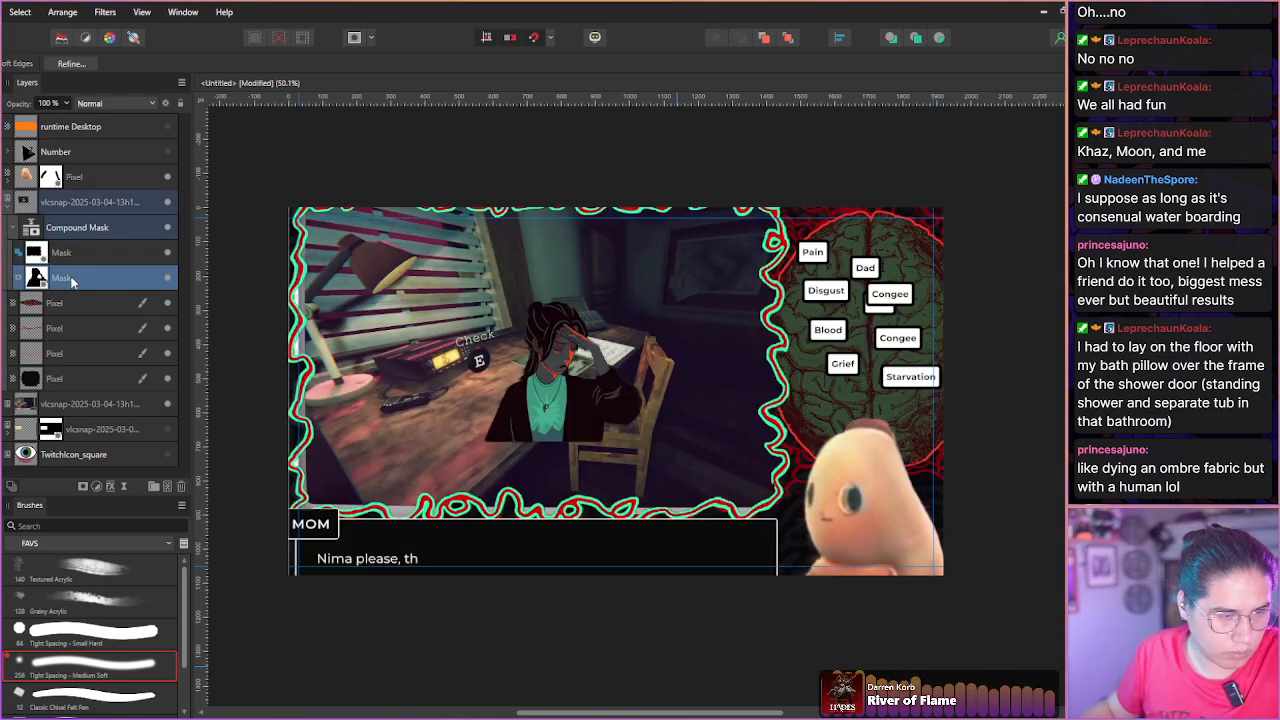
pyautogui.click(75, 260)
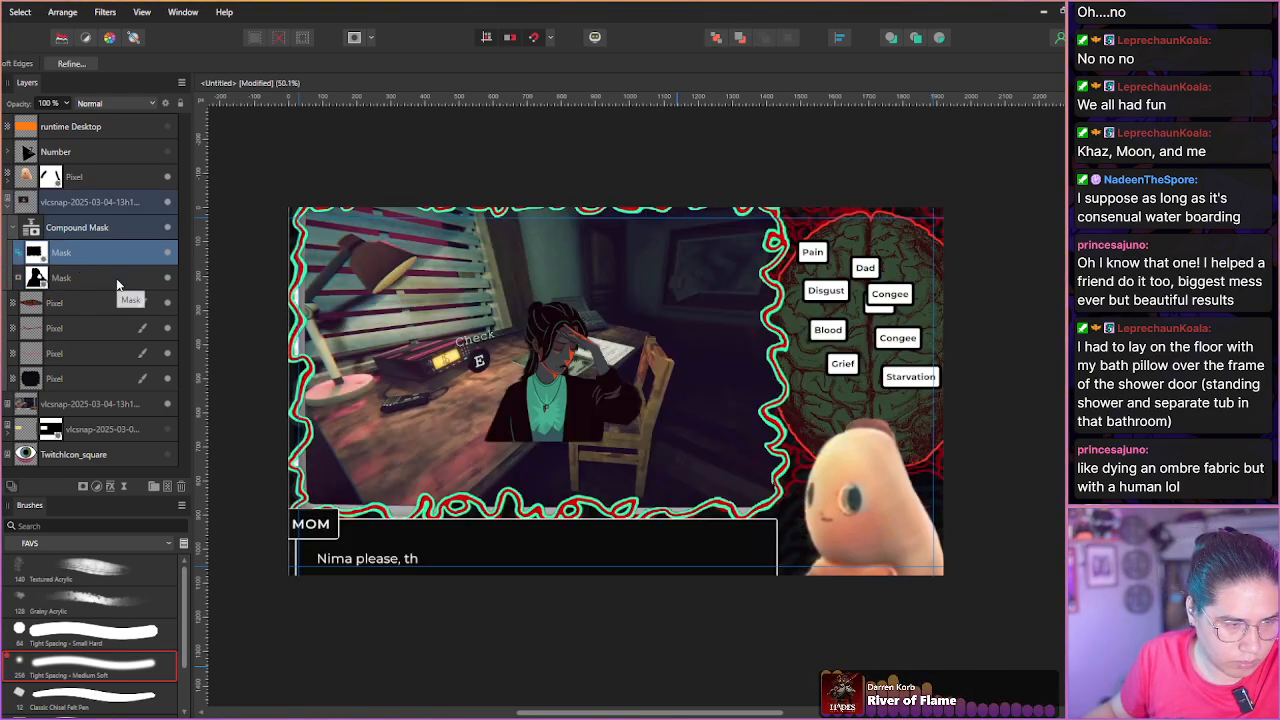
pyautogui.click(116, 280)
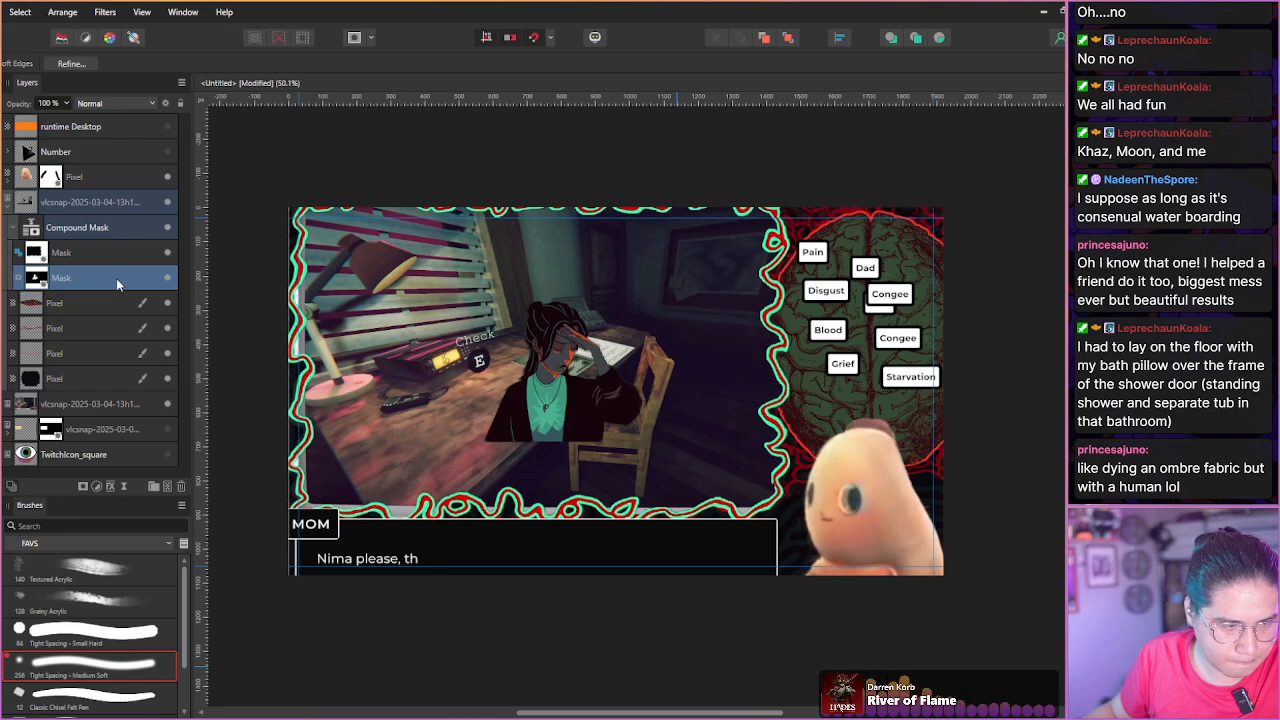
# Hide the frame and woman masks, and outline the table in front of the woman with a polygonal selection on the frame overlay screenshot.
pyautogui.click(166, 277)
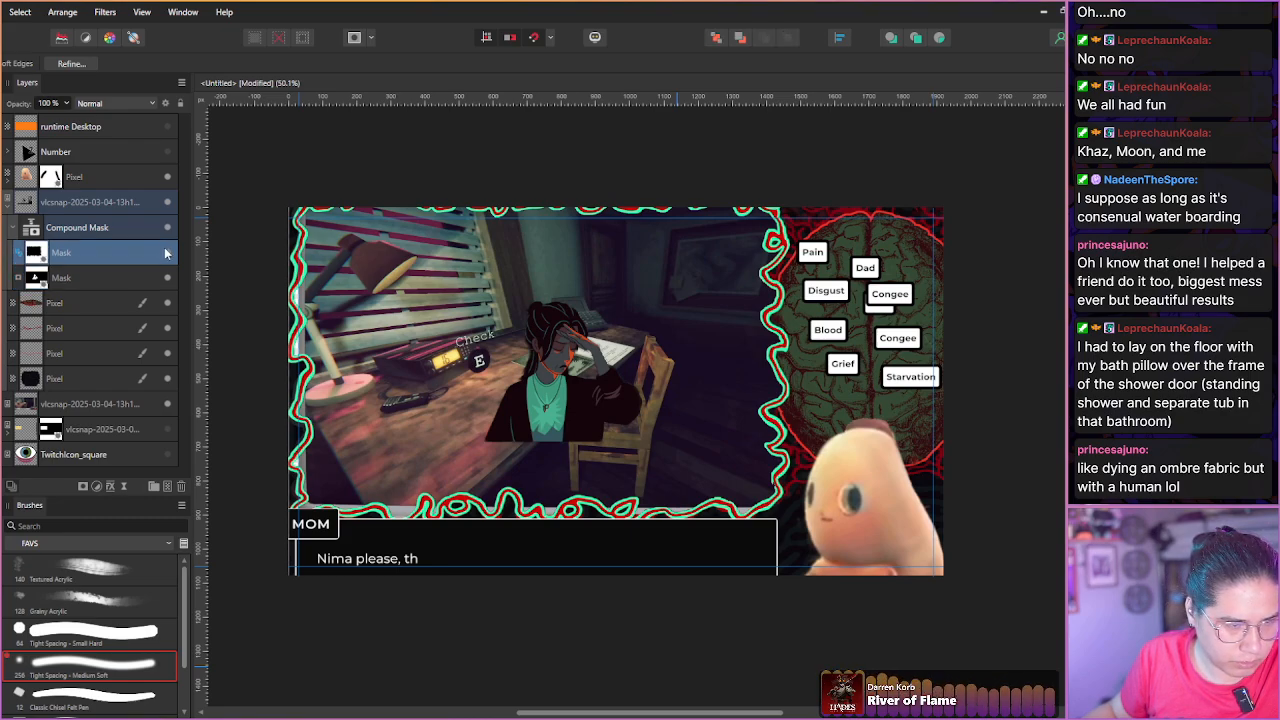
pyautogui.click(166, 277)
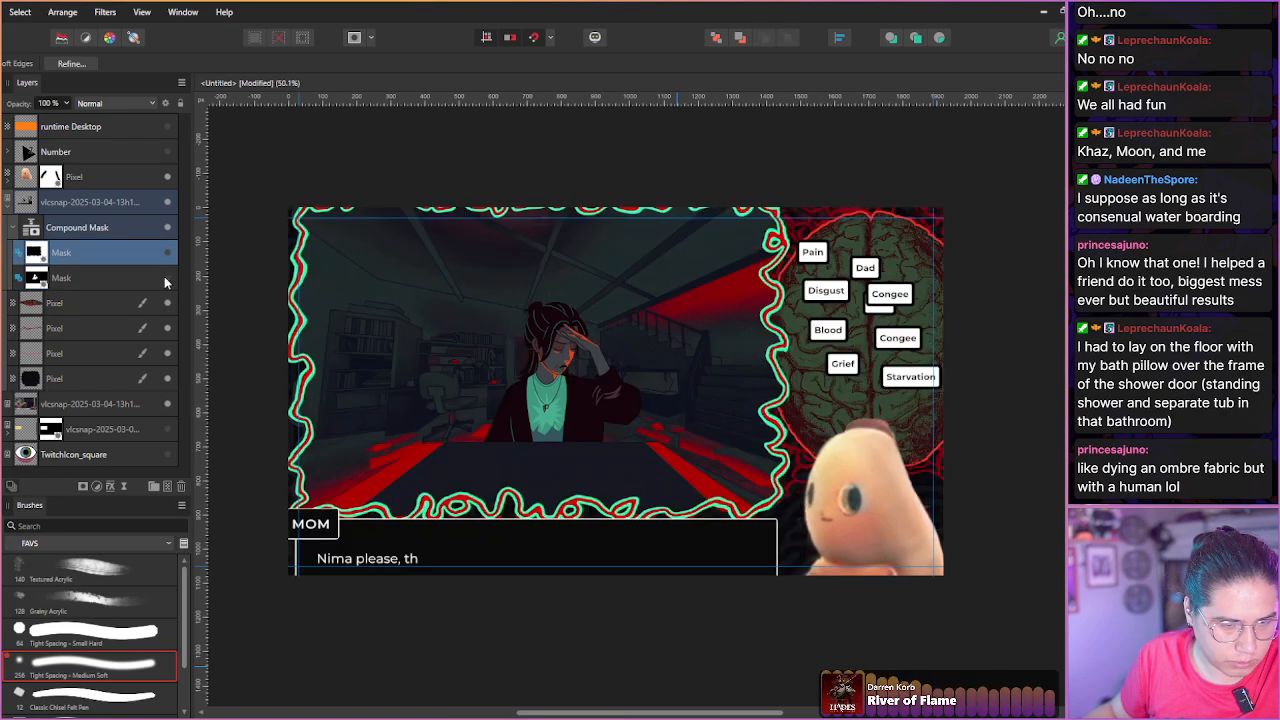
pyautogui.click(94, 205)
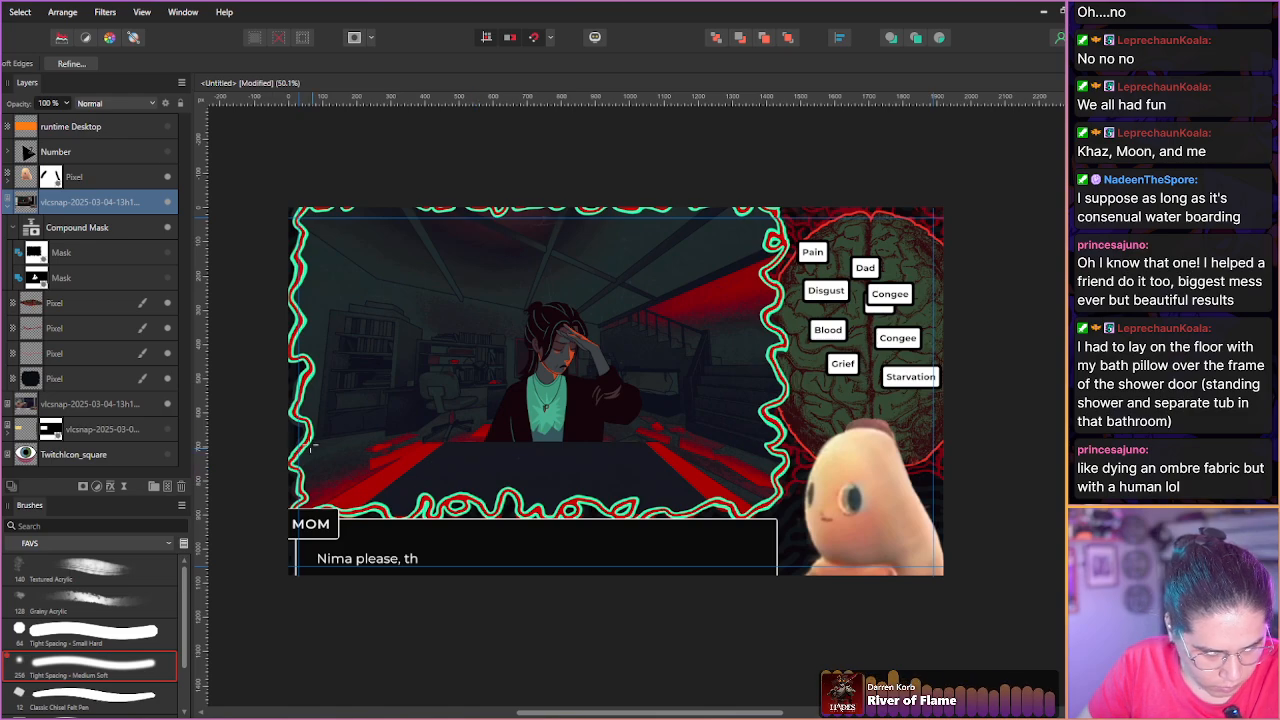
pyautogui.press('m')
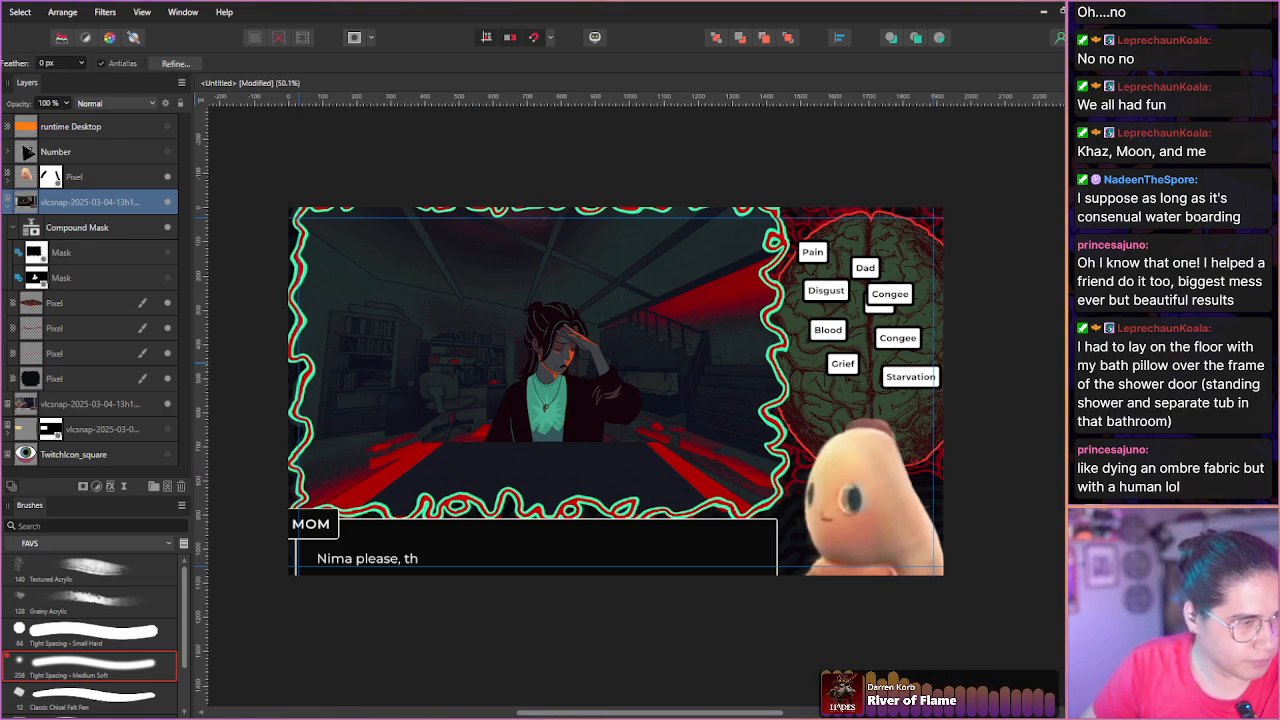
pyautogui.scroll(2, 367, 429)
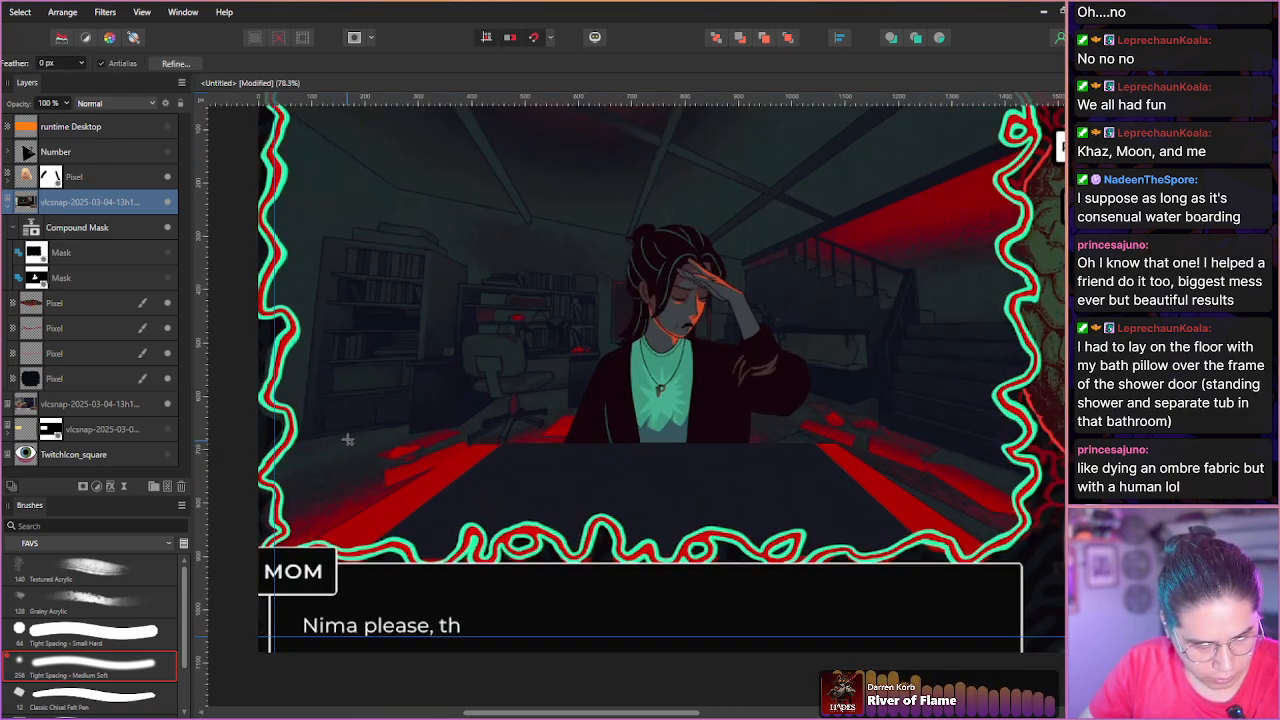
pyautogui.click(298, 553)
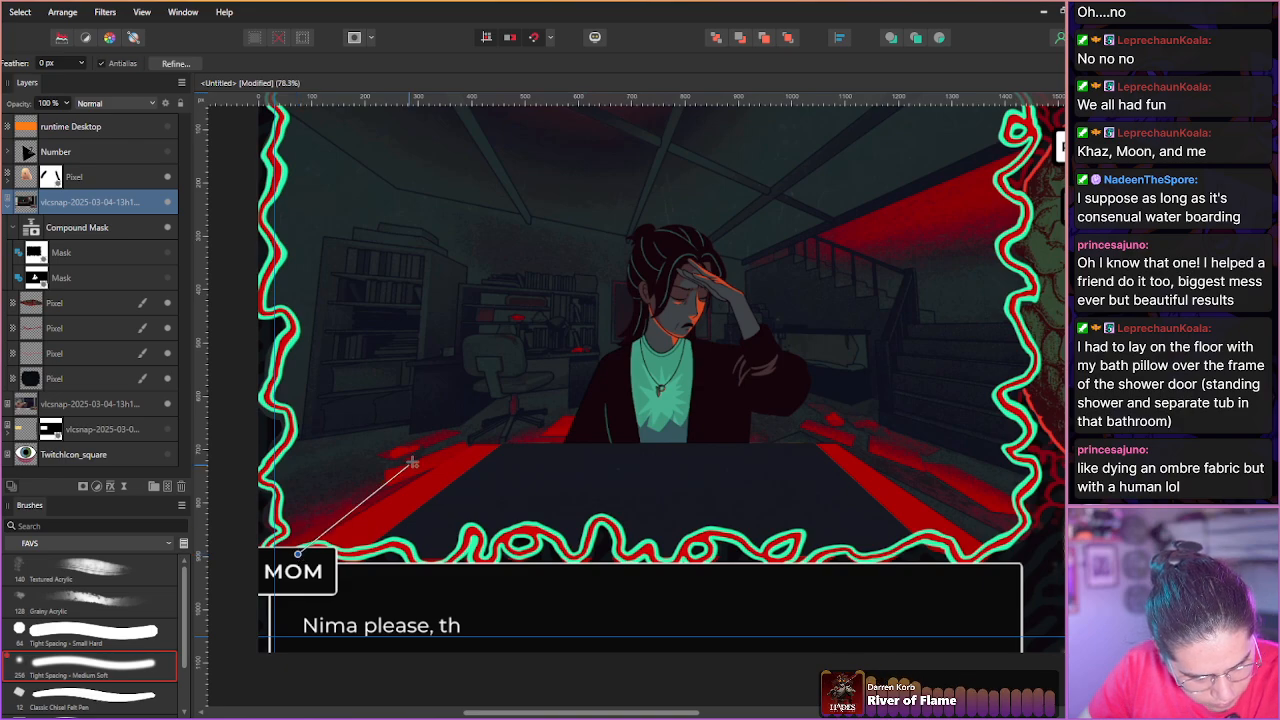
pyautogui.click(472, 444)
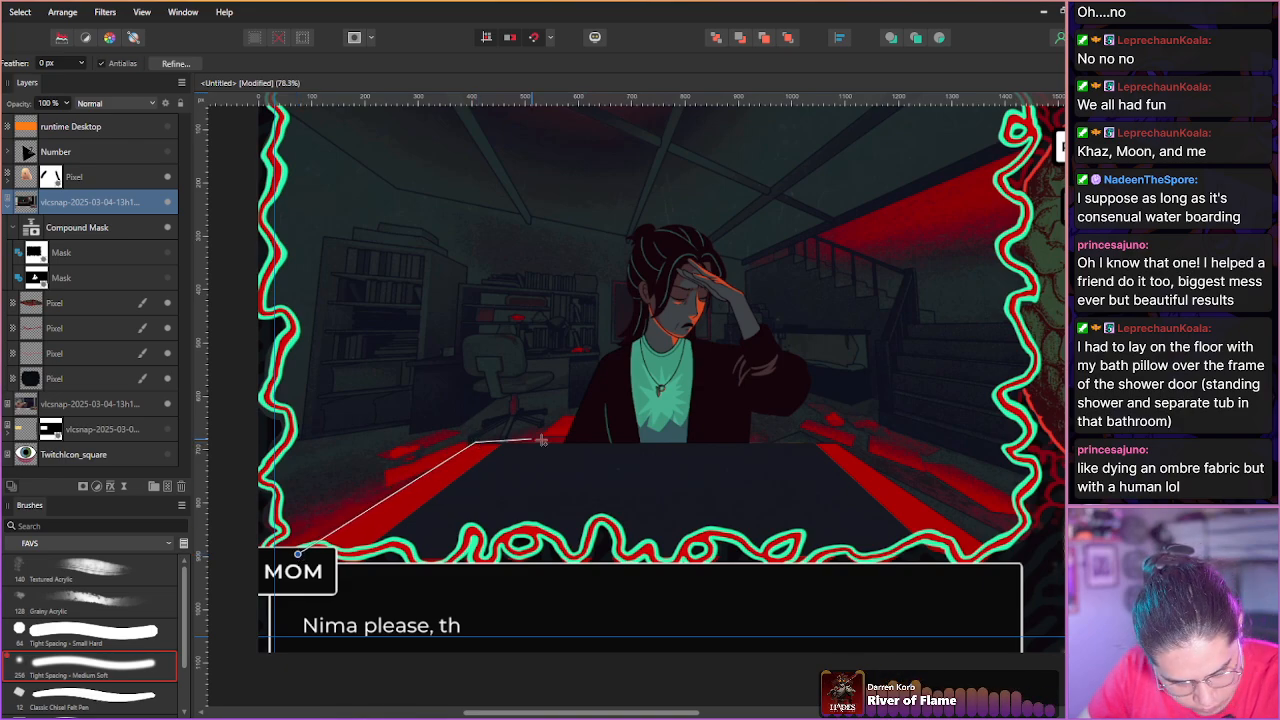
pyautogui.click(840, 444)
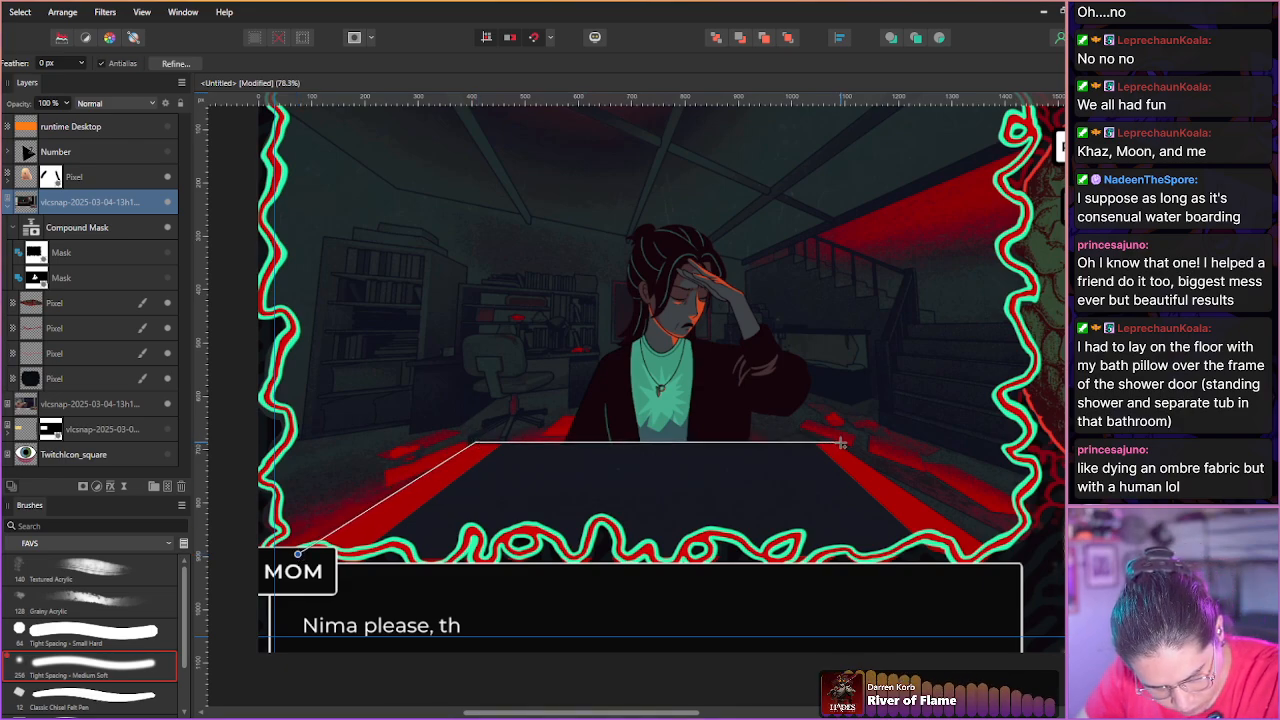
pyautogui.click(978, 566)
pyautogui.click(298, 552)
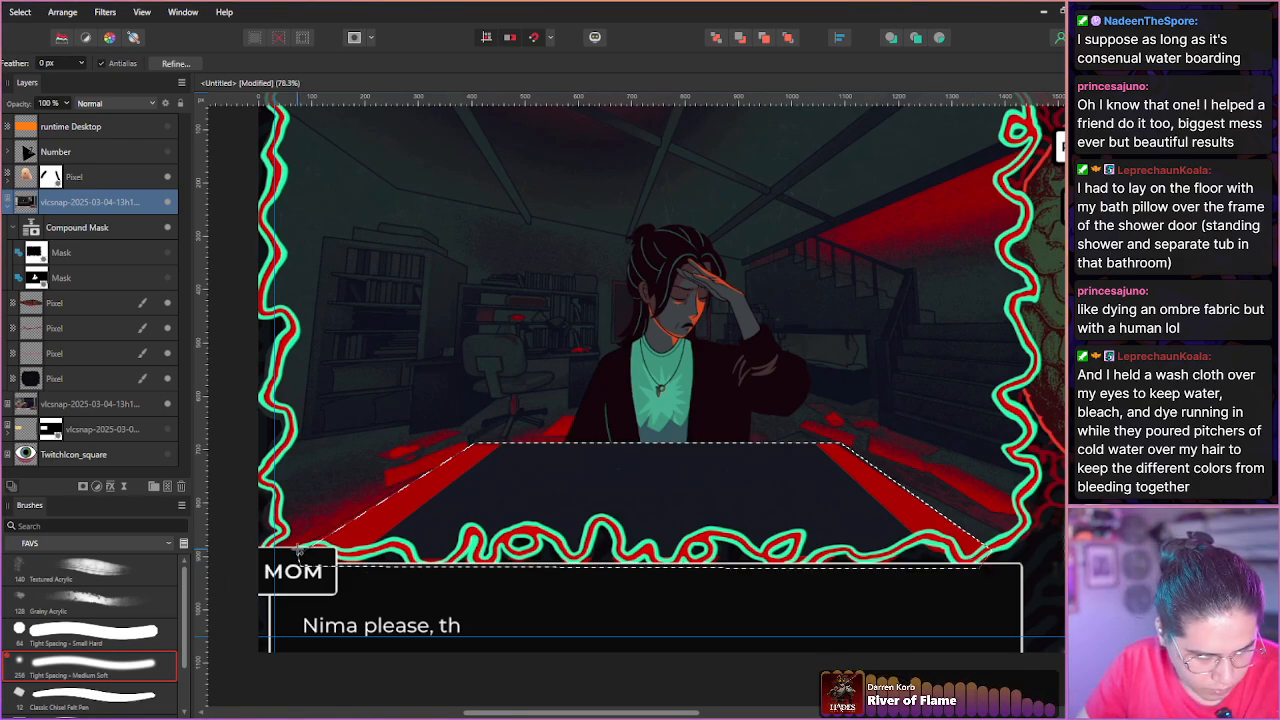
# Add a mask from the table selection inside the compound mask, above the frame mask, and show the frame and woman masks again.
pyautogui.click(83, 486)
pyautogui.moveTo(45, 231); pyautogui.dragTo(64, 264)
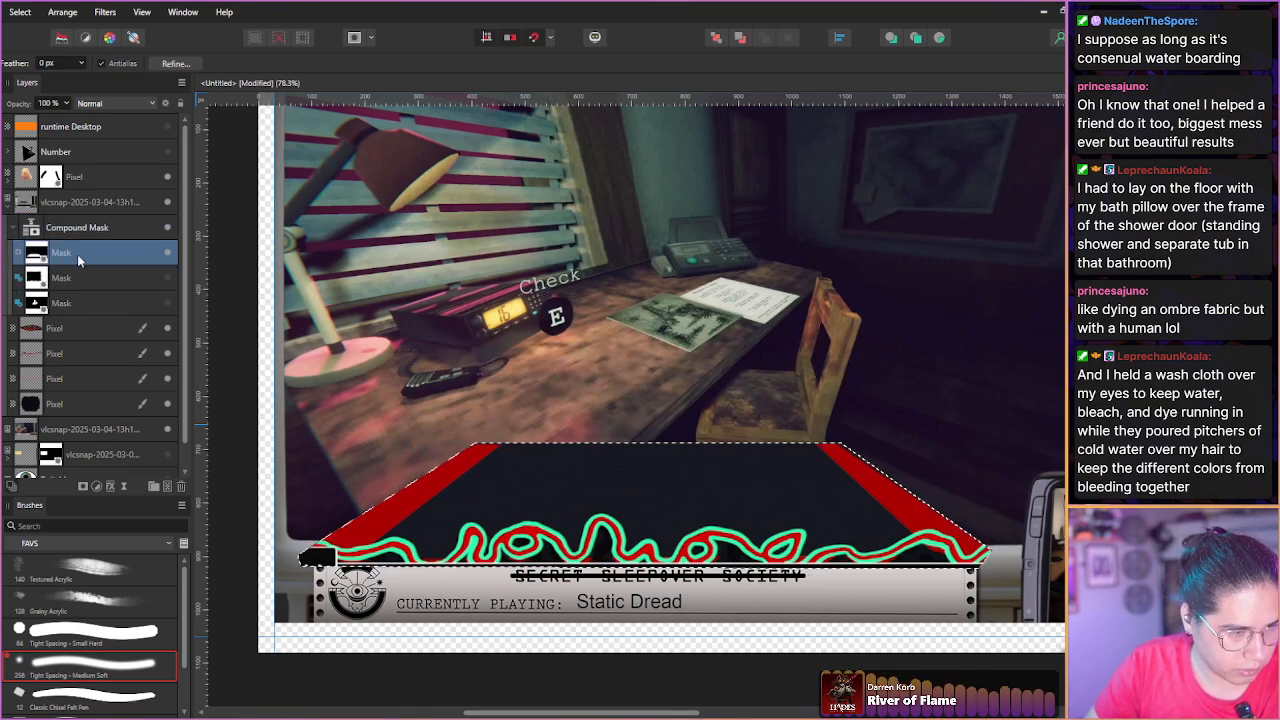
pyautogui.click(167, 280)
pyautogui.click(167, 303)
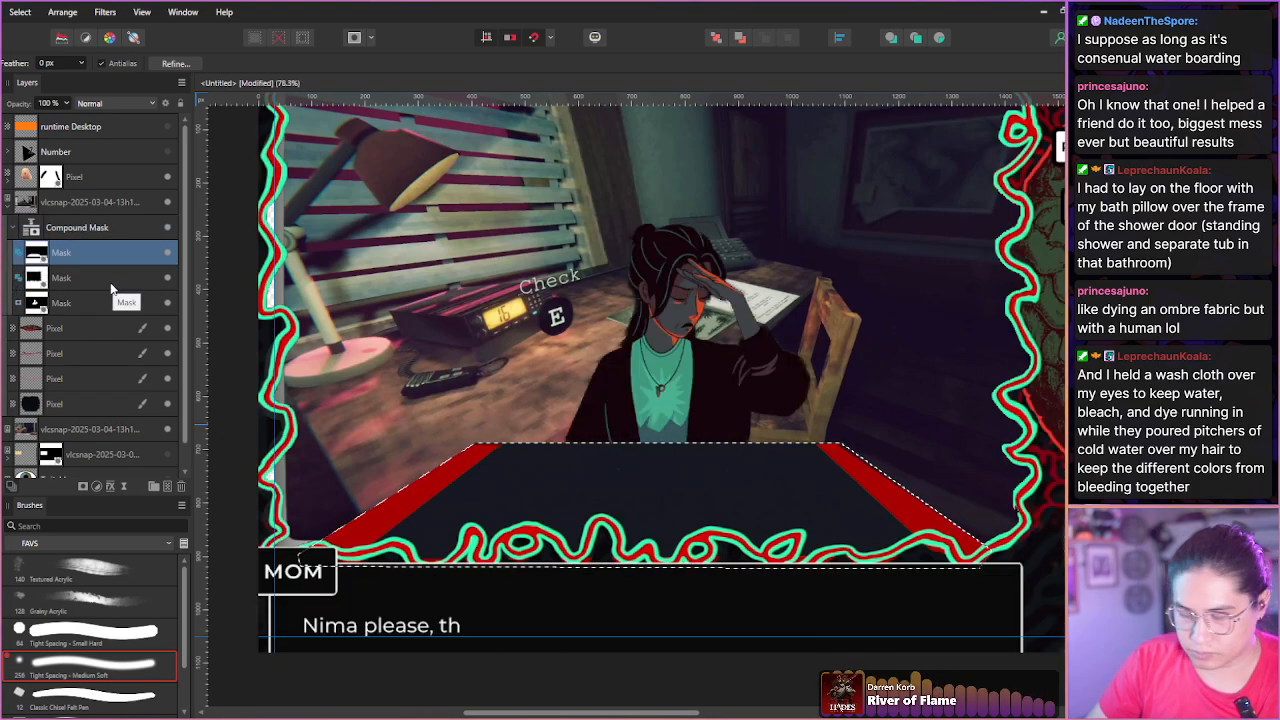
pyautogui.hotkey('ctrl', 'd')
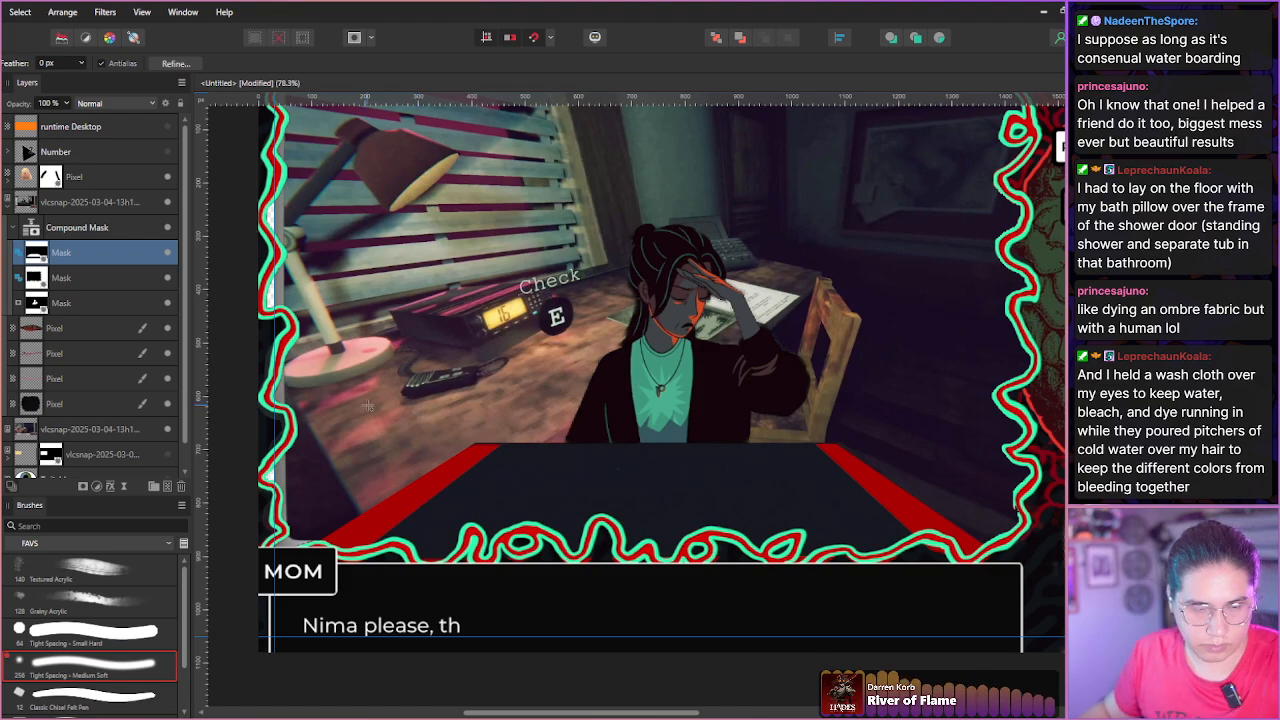
# Replace the desk scene with the green aurora game screenshot beneath the frame overlay, deleting the desk layer.
pyautogui.scroll(-3, 390, 428)
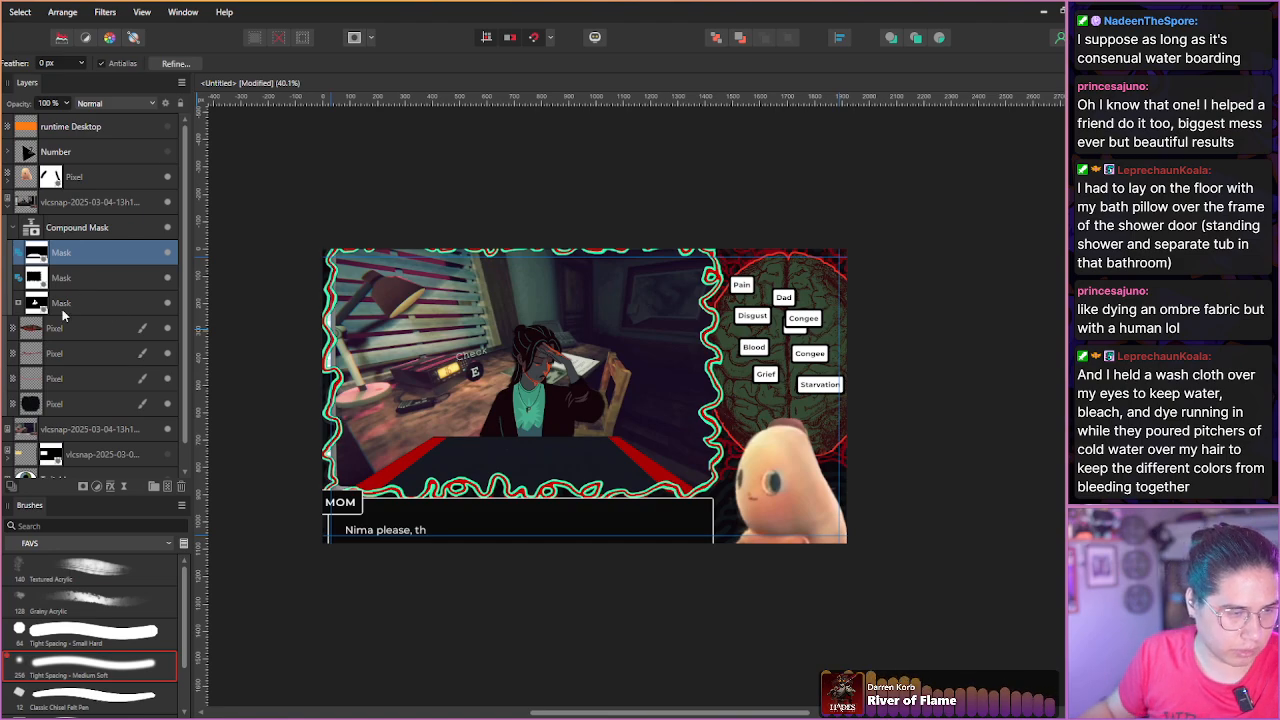
pyautogui.scroll(-1, 148, 450)
pyautogui.click(85, 405)
pyautogui.click(167, 403)
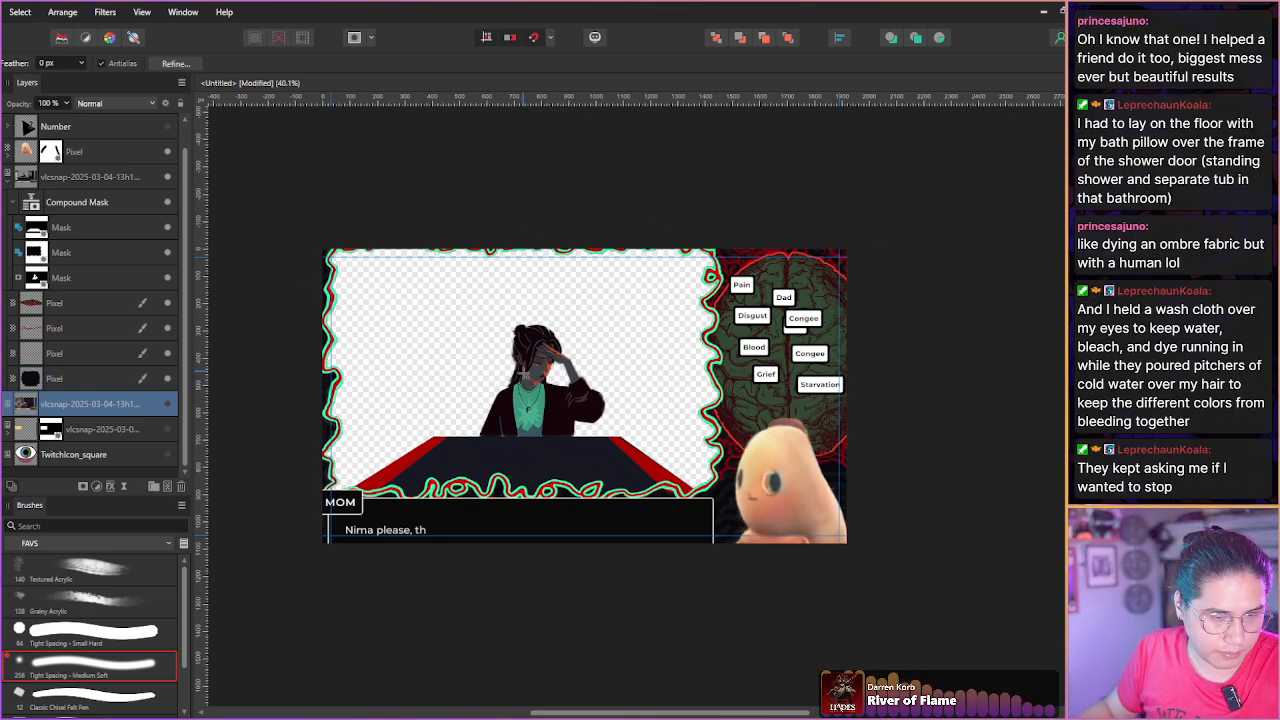
pyautogui.hotkey('ctrl', 'j')
pyautogui.click(84, 430)
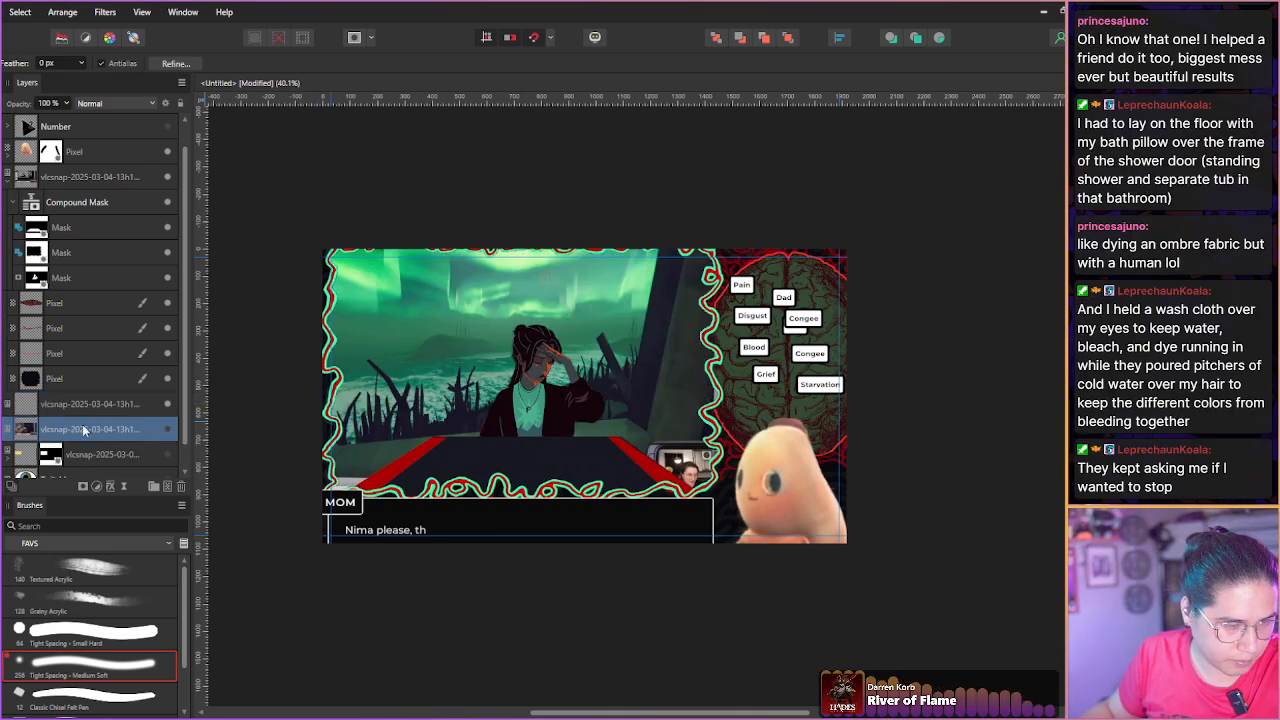
pyautogui.click(181, 487)
# Scale the aurora screenshot to about 133% and position it to fill the wavy frame behind the woman.
pyautogui.click(96, 401)
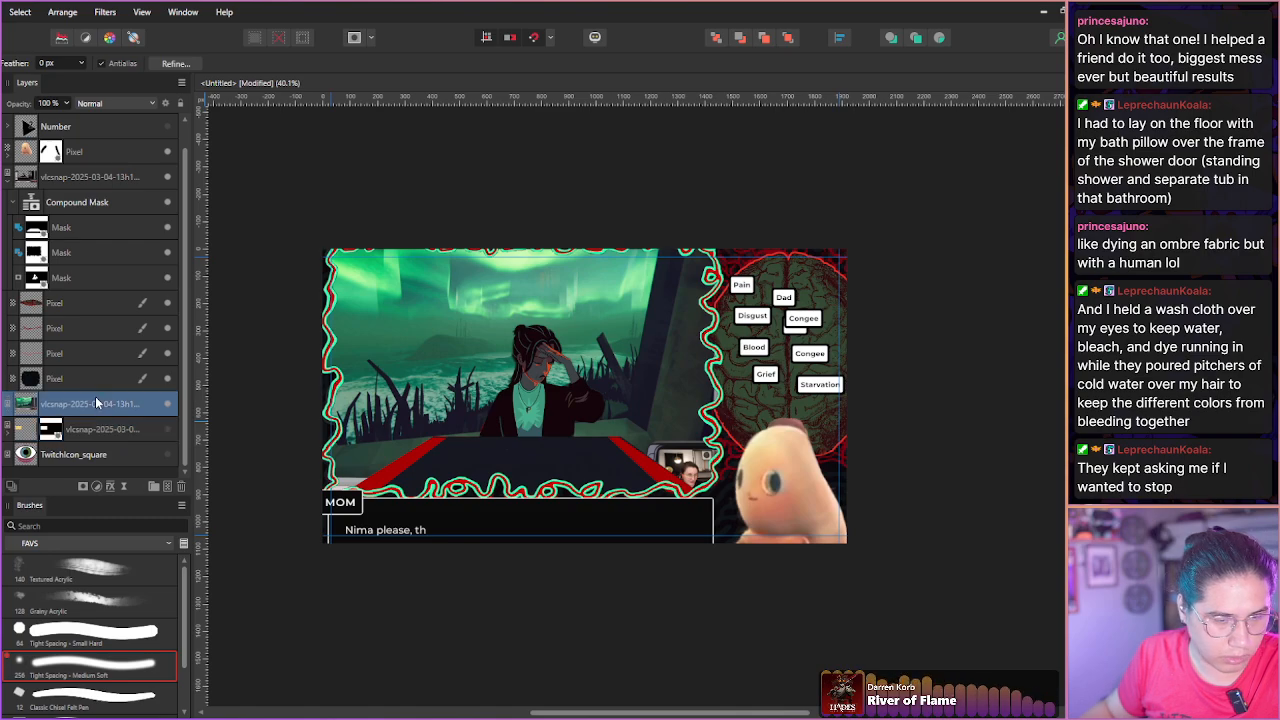
pyautogui.press('v')
pyautogui.moveTo(387, 367); pyautogui.dragTo(457, 423)
pyautogui.moveTo(330, 279); pyautogui.dragTo(233, 224)
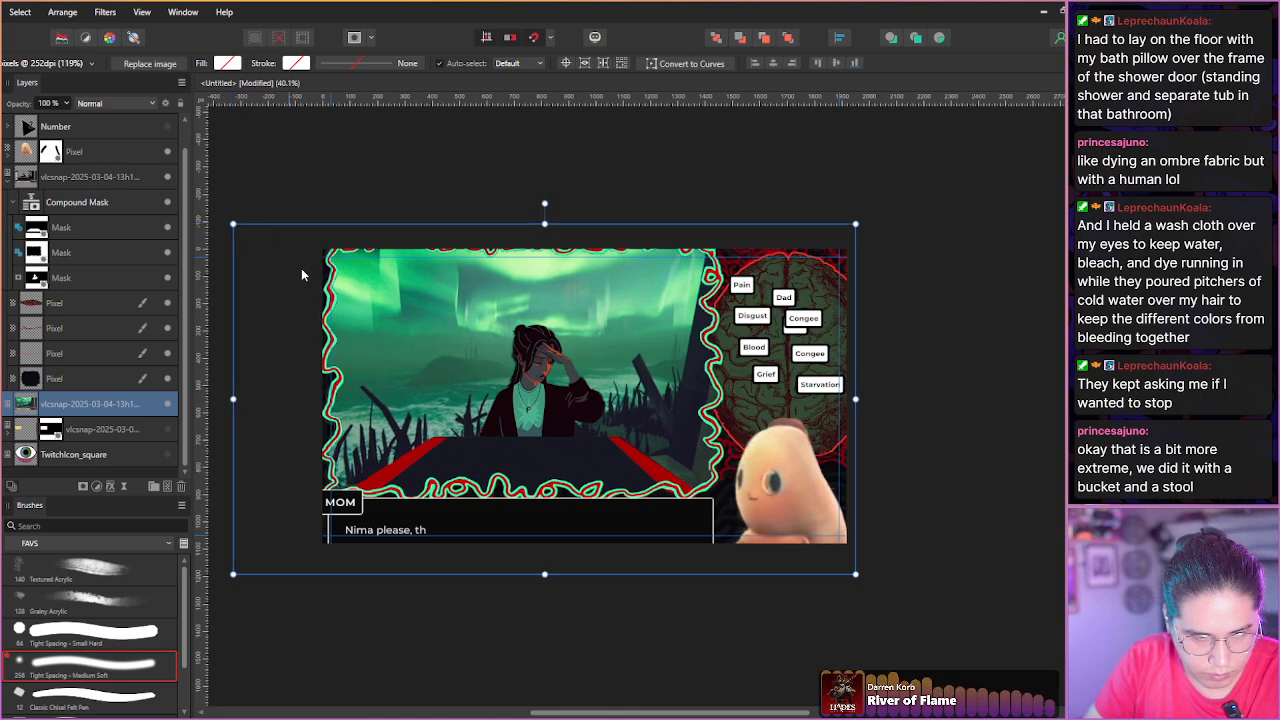
pyautogui.moveTo(404, 357); pyautogui.dragTo(427, 366)
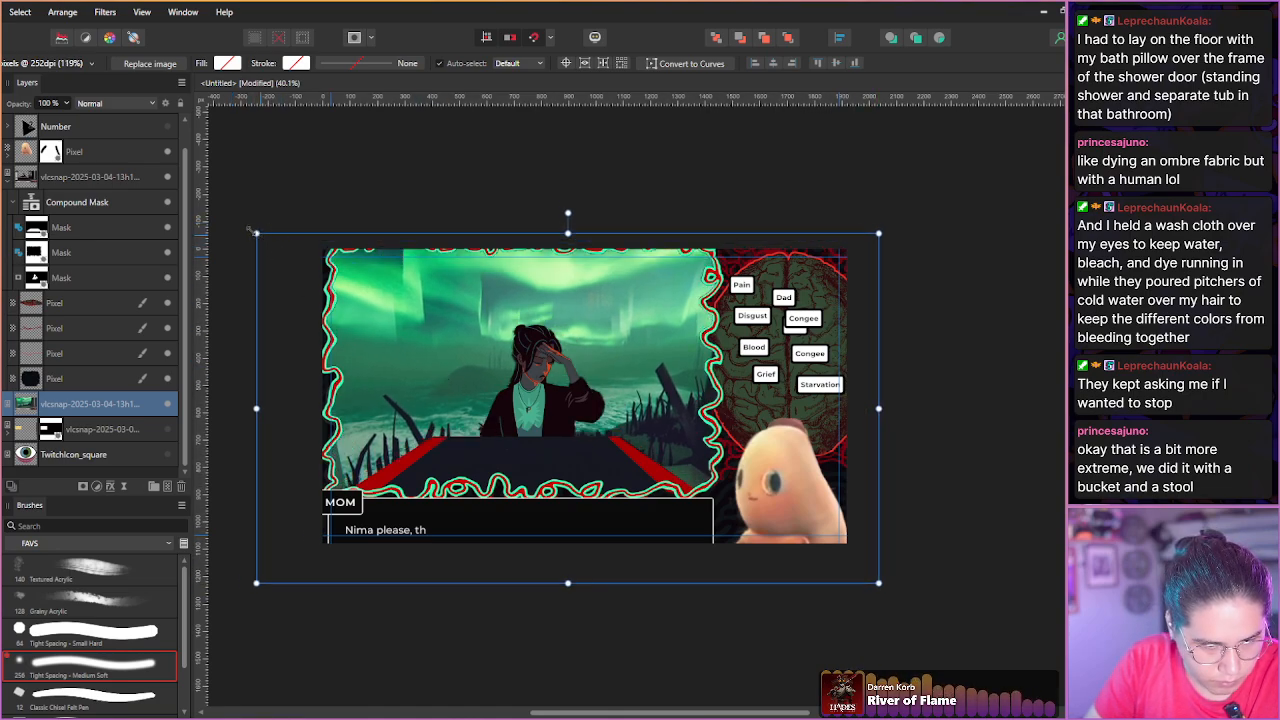
pyautogui.moveTo(254, 231); pyautogui.dragTo(240, 217)
pyautogui.moveTo(437, 356); pyautogui.dragTo(464, 377)
pyautogui.moveTo(270, 248); pyautogui.dragTo(259, 241)
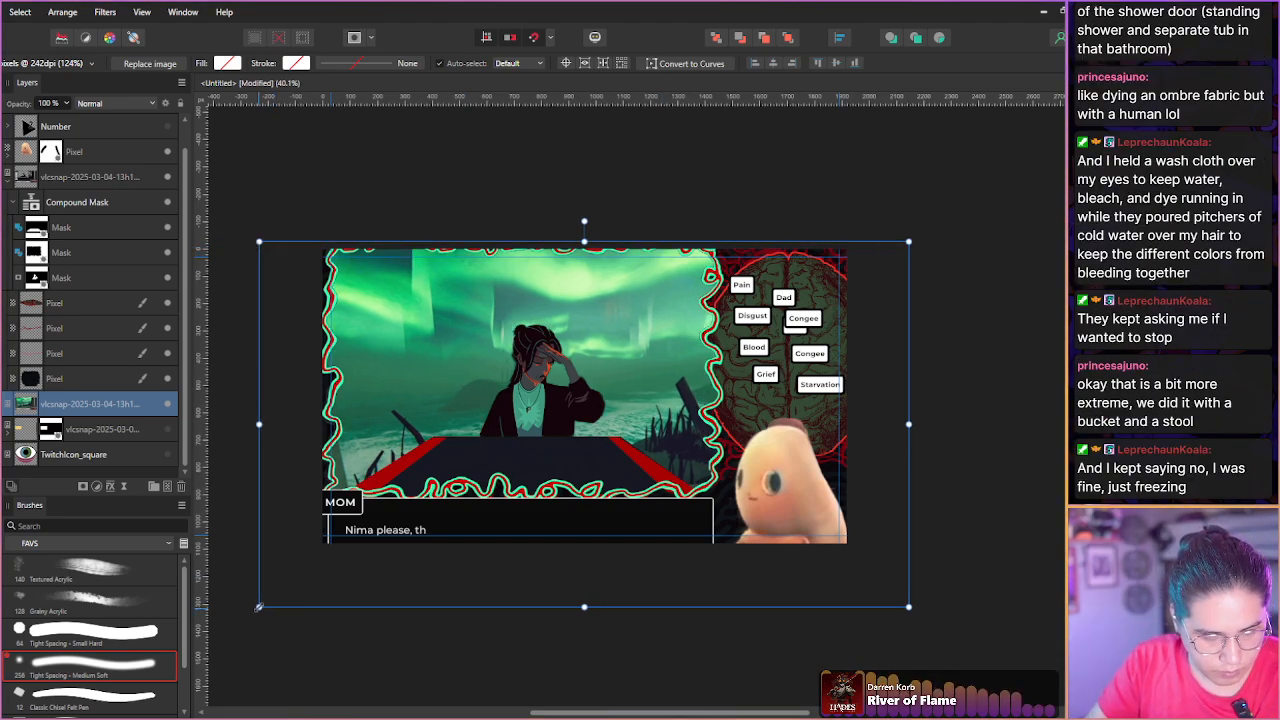
pyautogui.moveTo(259, 606); pyautogui.dragTo(232, 622)
pyautogui.moveTo(908, 621); pyautogui.dragTo(926, 630)
pyautogui.moveTo(541, 580); pyautogui.dragTo(547, 575)
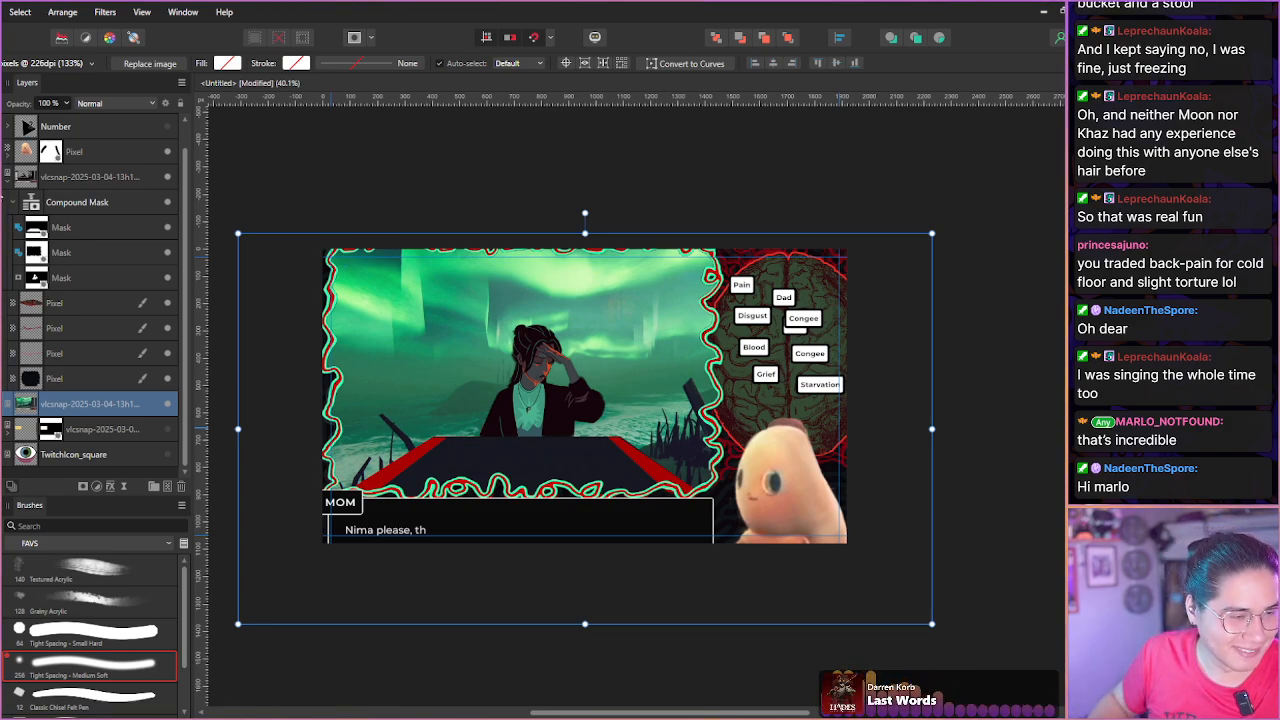
# Collapse the compound mask and the frame overlay's sublayers in the layer stack.
pyautogui.click(14, 204)
pyautogui.click(6, 206)
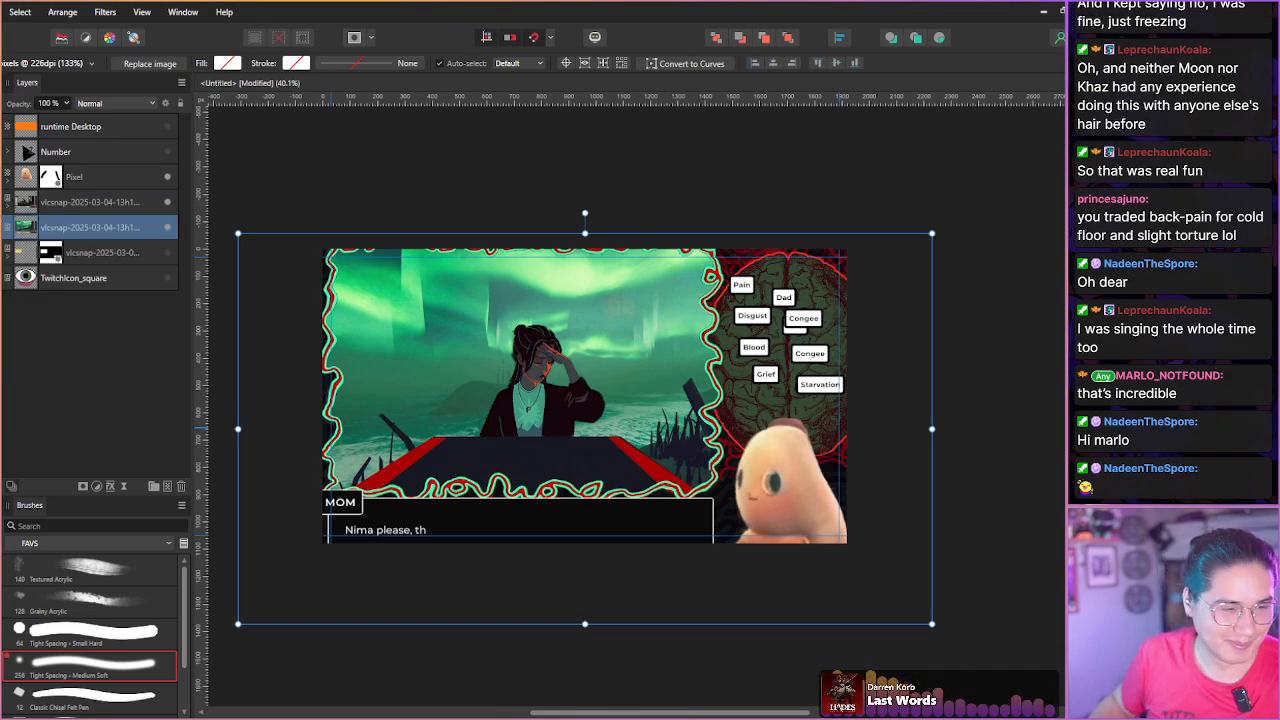
# Move the masked yellow button menu screenshot above the wavy frame overlay, directly below the creature cutout in the layer stack.
pyautogui.click(80, 254)
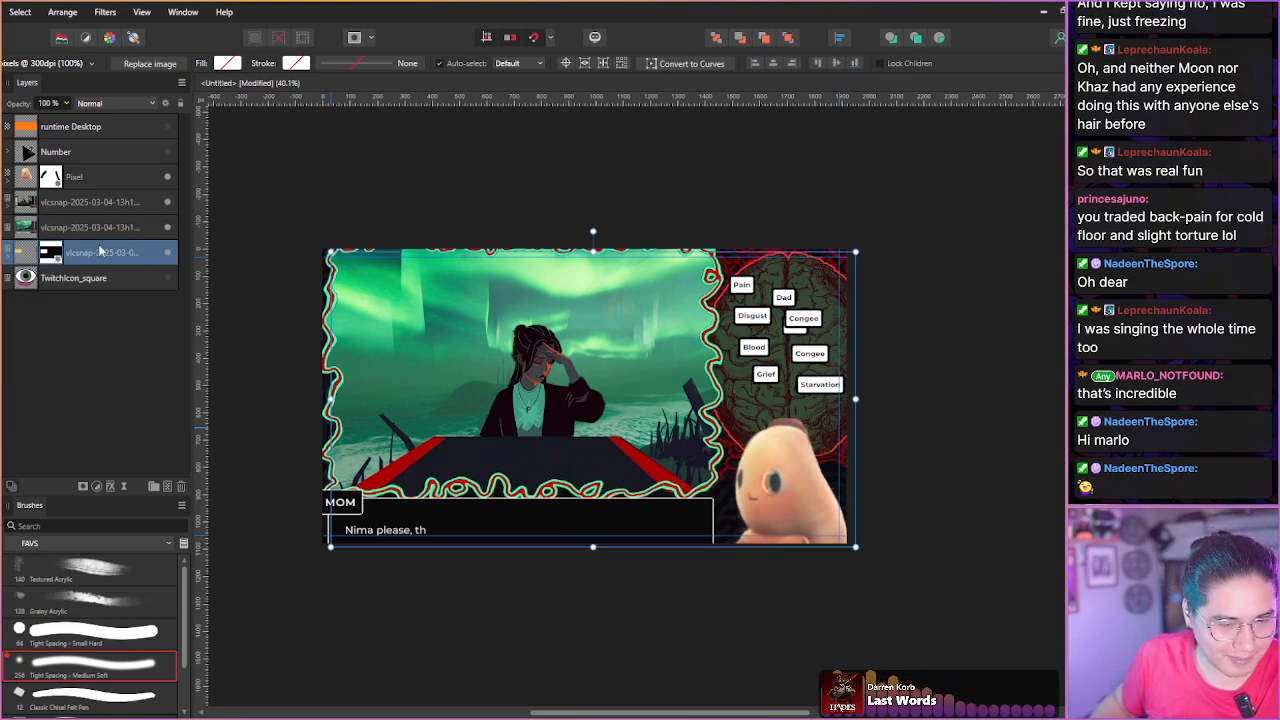
pyautogui.press('Delete')
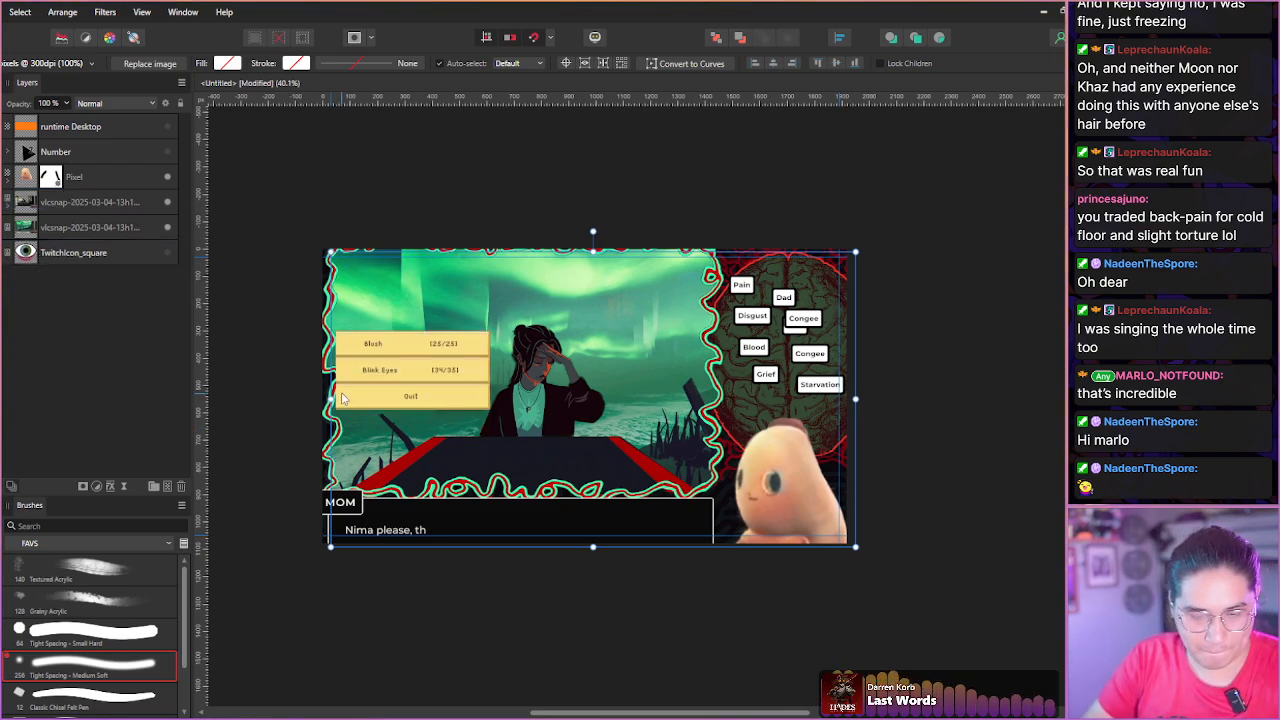
pyautogui.press('m')
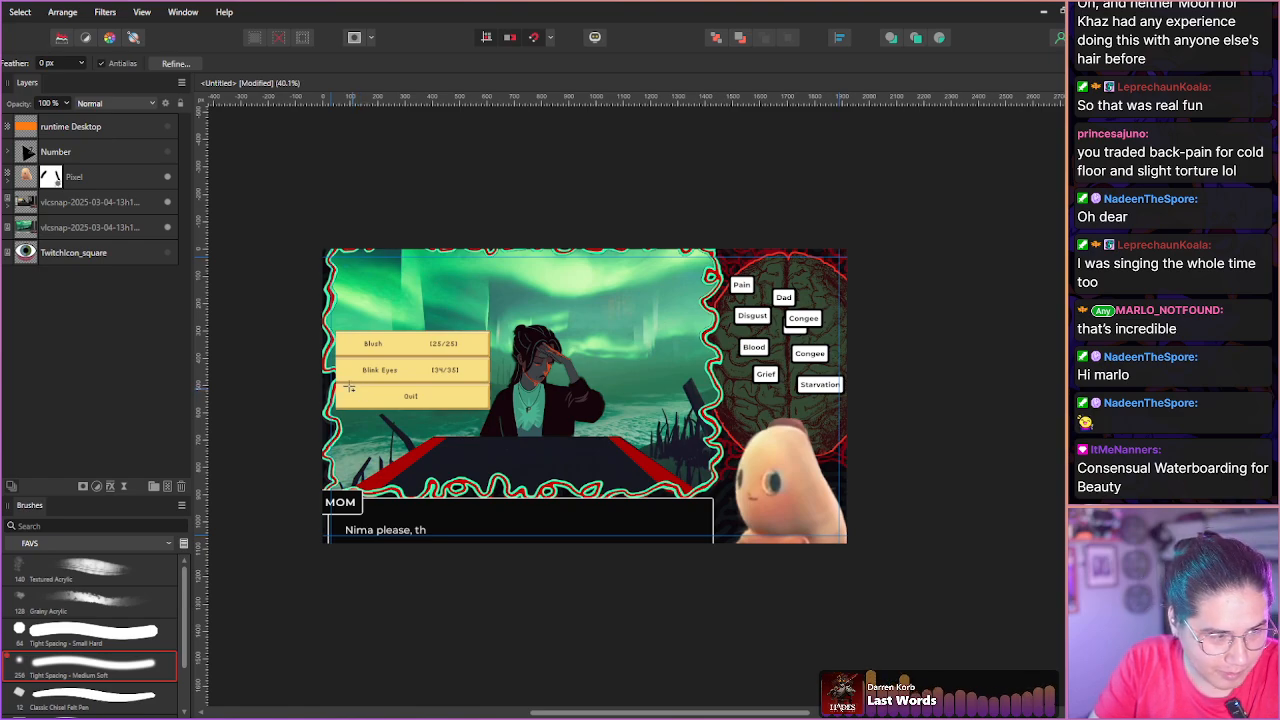
pyautogui.click(6, 228)
pyautogui.moveTo(80, 232); pyautogui.dragTo(5, 201)
pyautogui.click(8, 228)
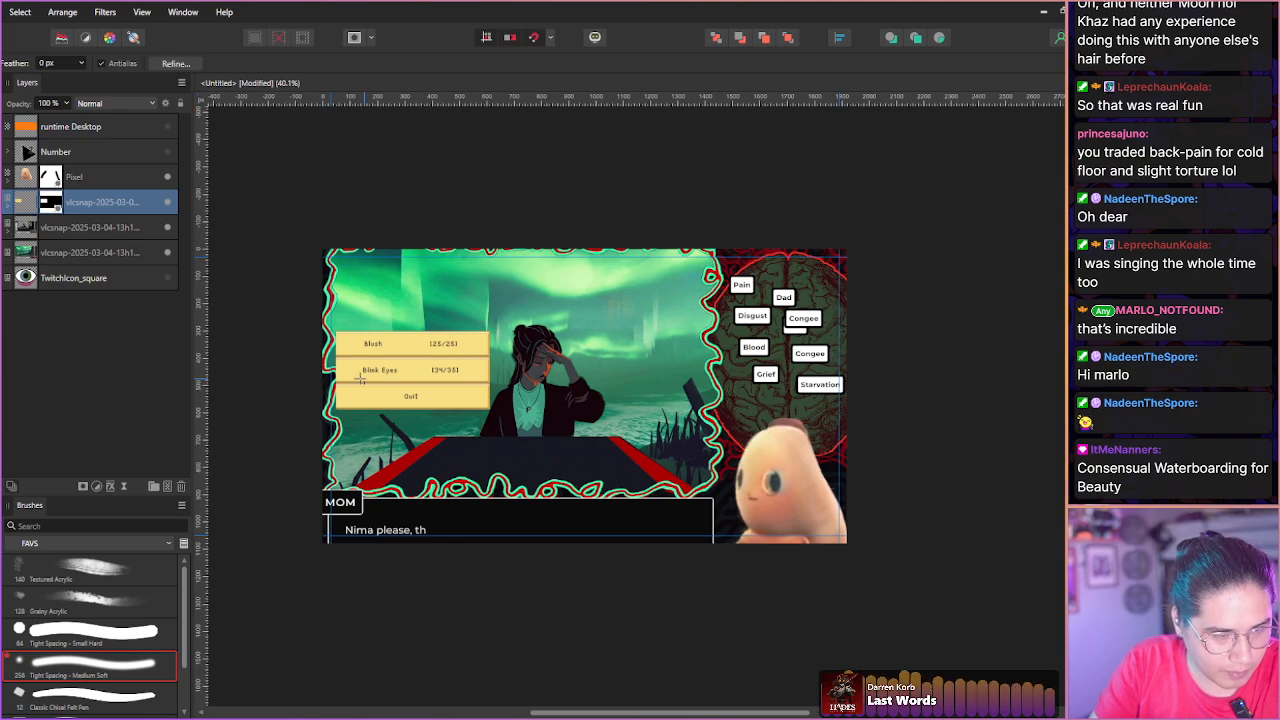
# Rasterize the masked yellow button menu screenshot into a pixel layer.
pyautogui.press('v')
pyautogui.press('b')
pyautogui.rightClick(82, 203)
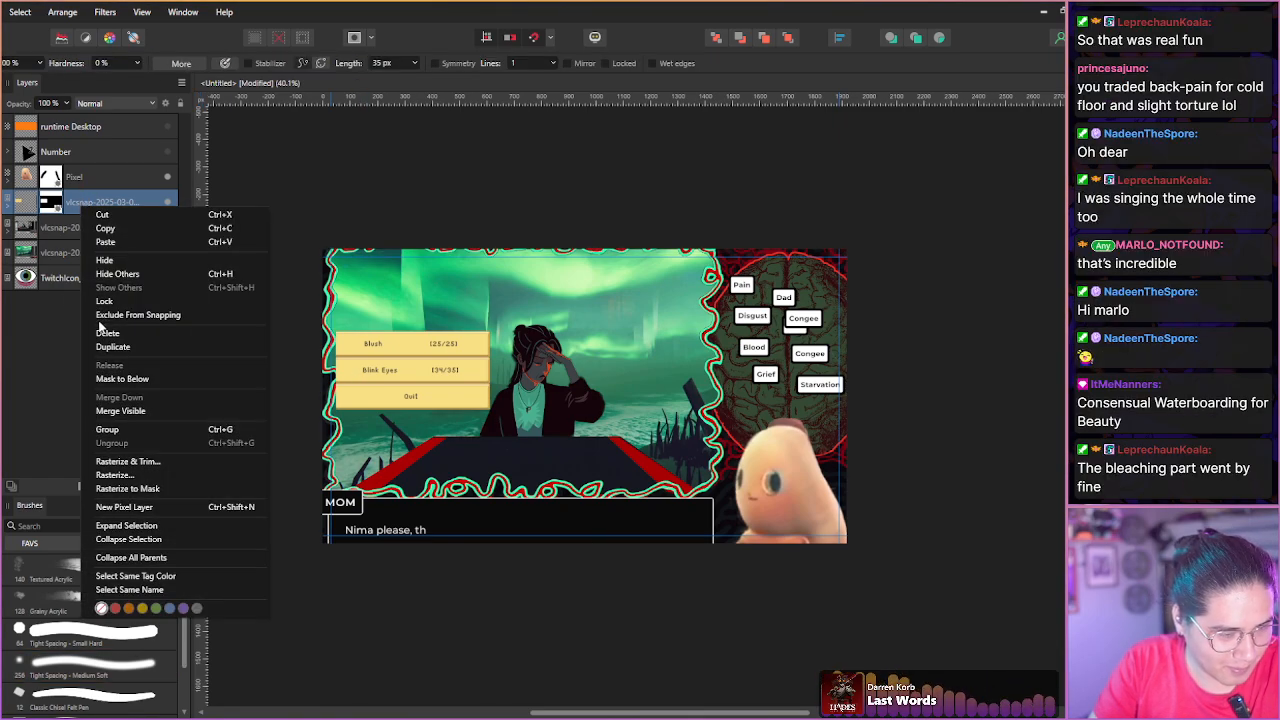
pyautogui.click(106, 474)
pyautogui.press('v')
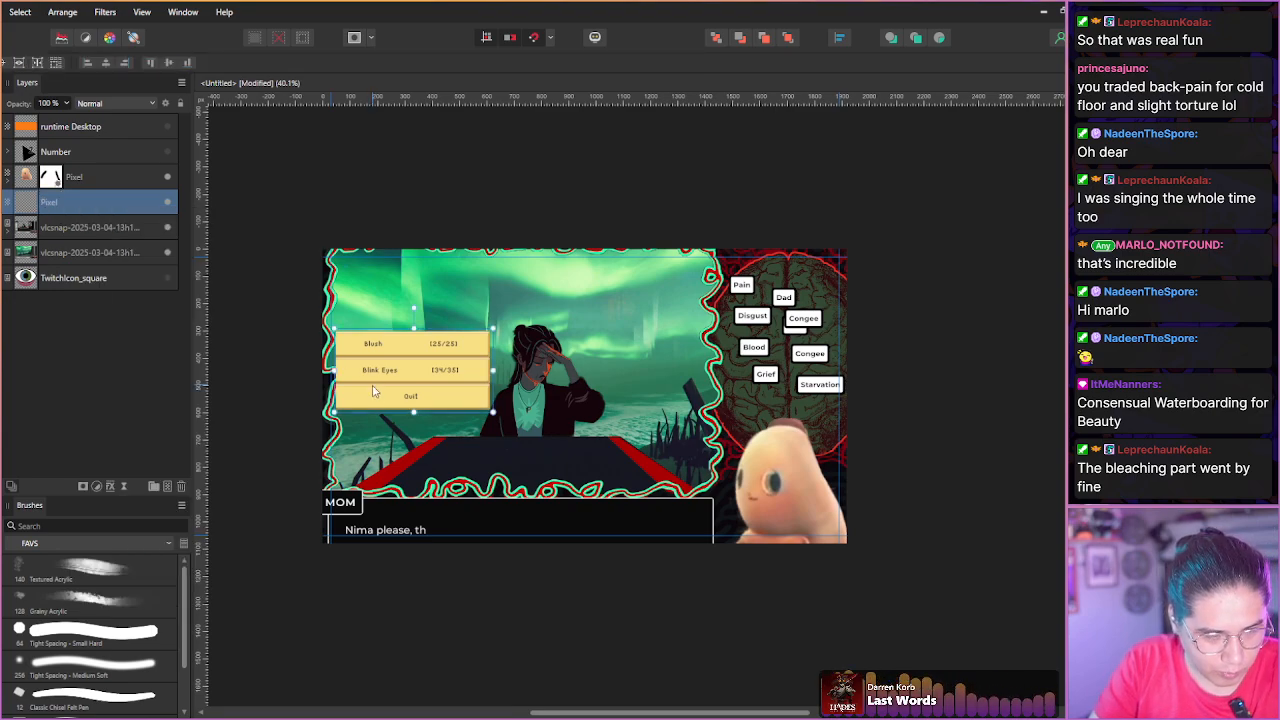
# Enlarge the button menu and place it at the thumbnail's lower-left corner with Blush and Blink Eyes showing and Quit off the canvas.
pyautogui.moveTo(359, 379); pyautogui.dragTo(337, 519)
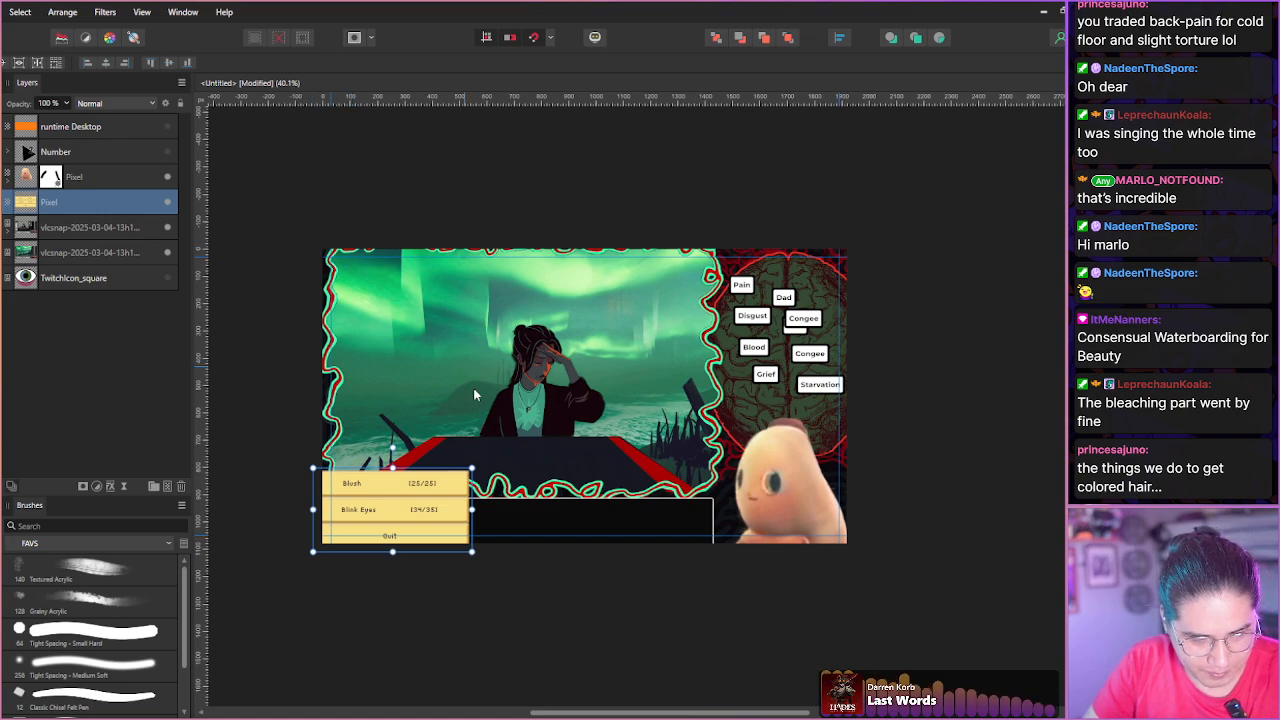
pyautogui.moveTo(471, 468); pyautogui.dragTo(522, 441)
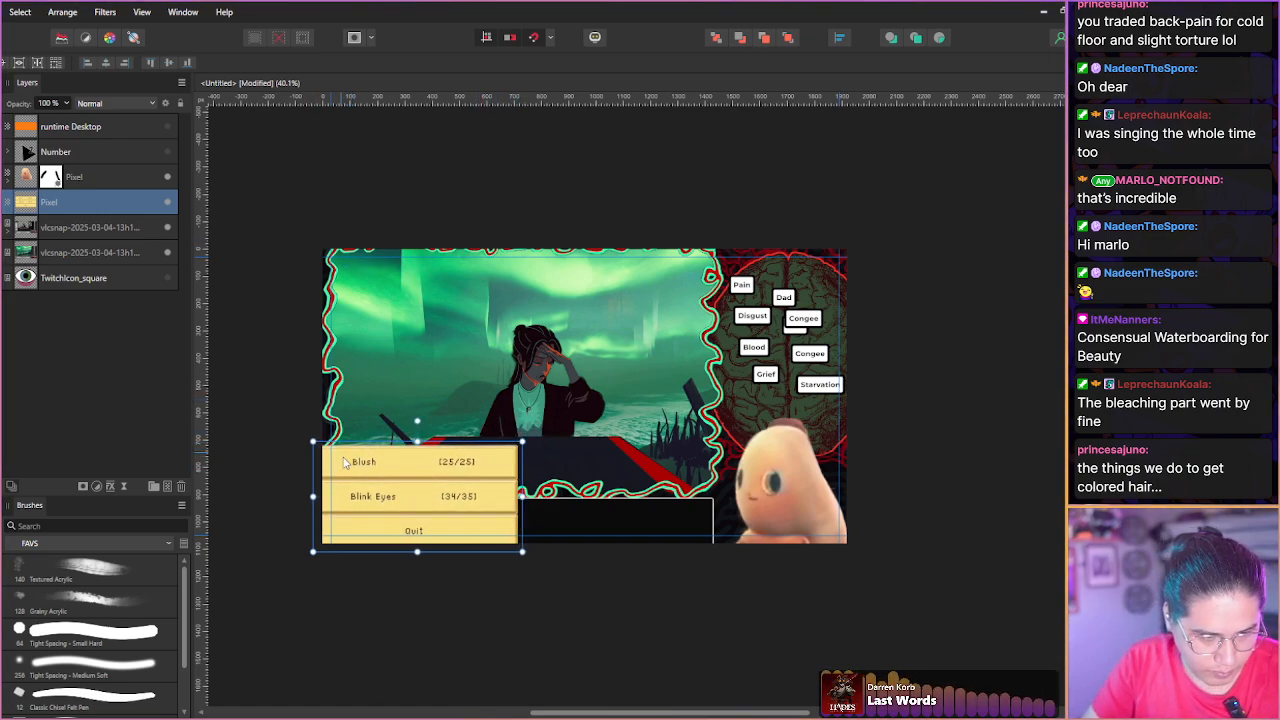
pyautogui.moveTo(350, 505); pyautogui.dragTo(368, 510)
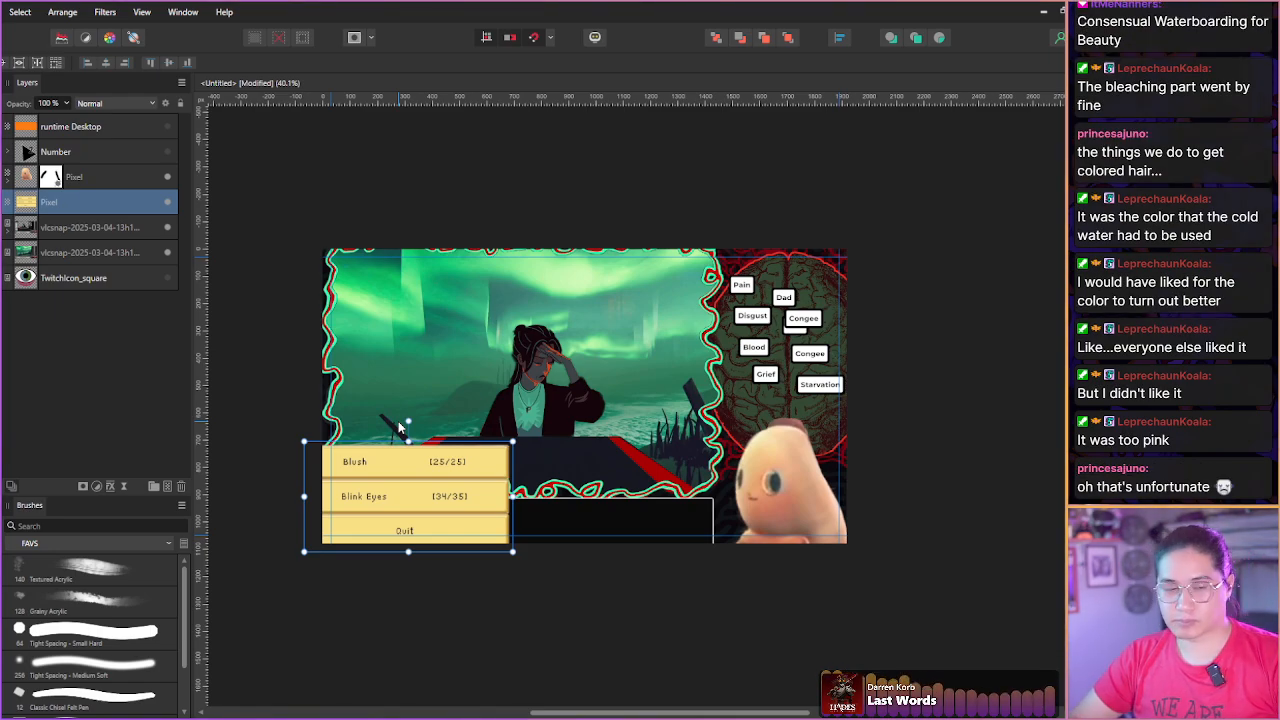
pyautogui.moveTo(358, 500); pyautogui.dragTo(349, 531)
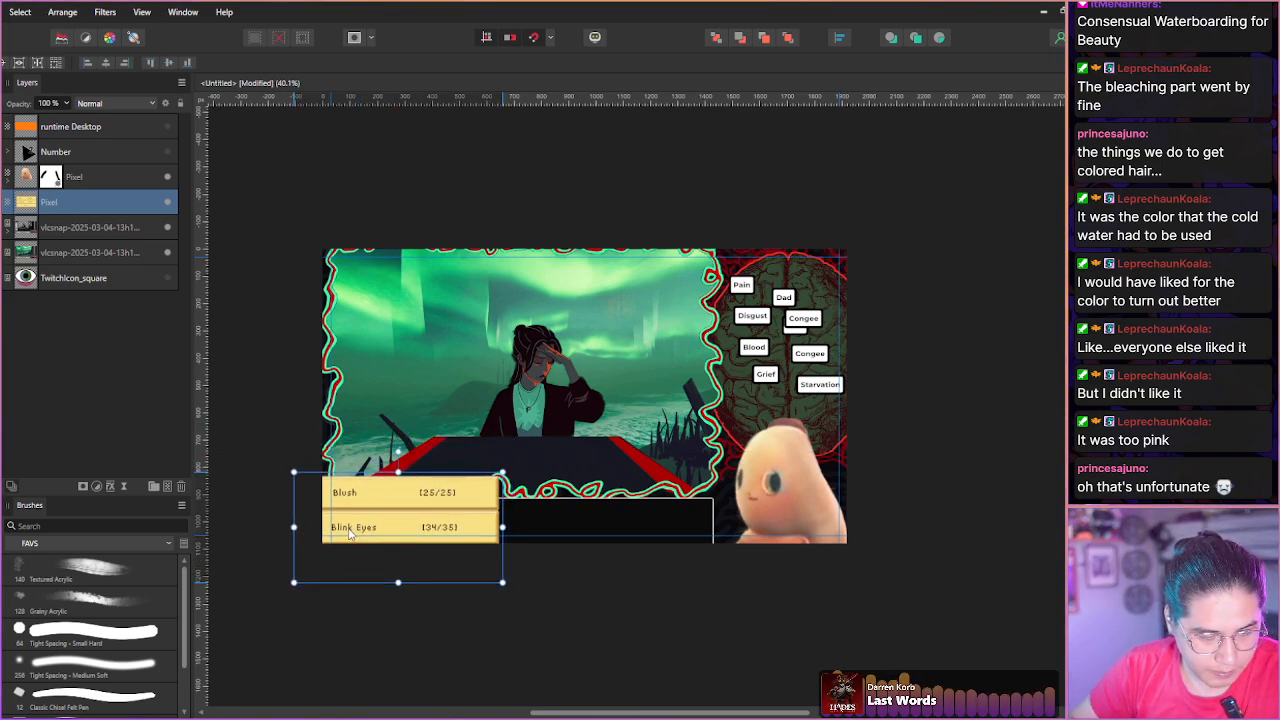
pyautogui.moveTo(503, 472); pyautogui.dragTo(531, 459)
pyautogui.moveTo(346, 511); pyautogui.dragTo(353, 522)
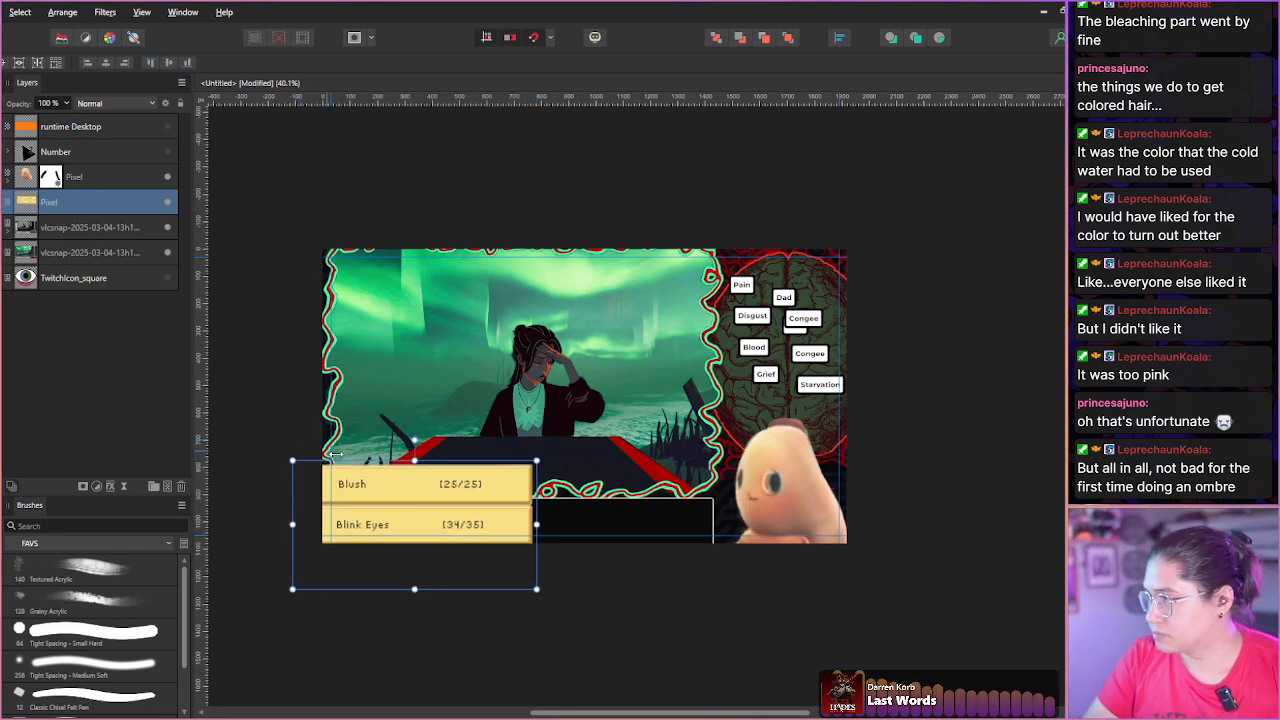
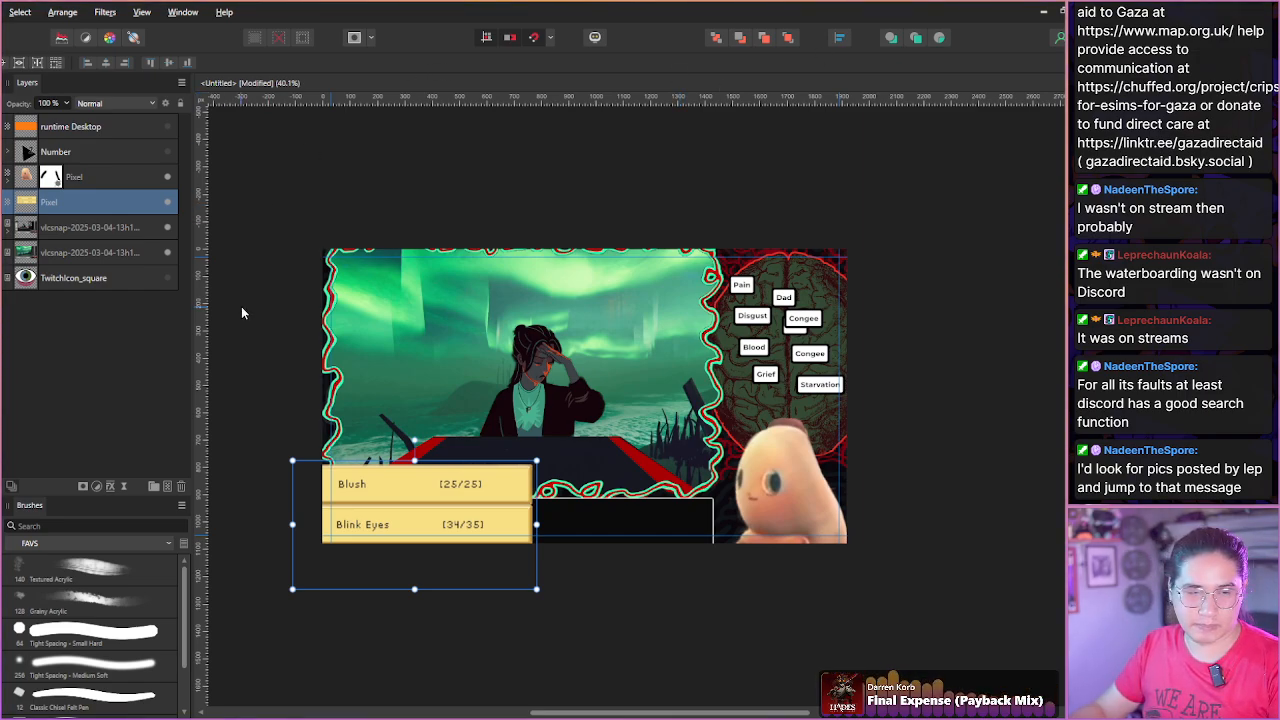
pyautogui.moveTo(234, 336); pyautogui.dragTo(242, 331)
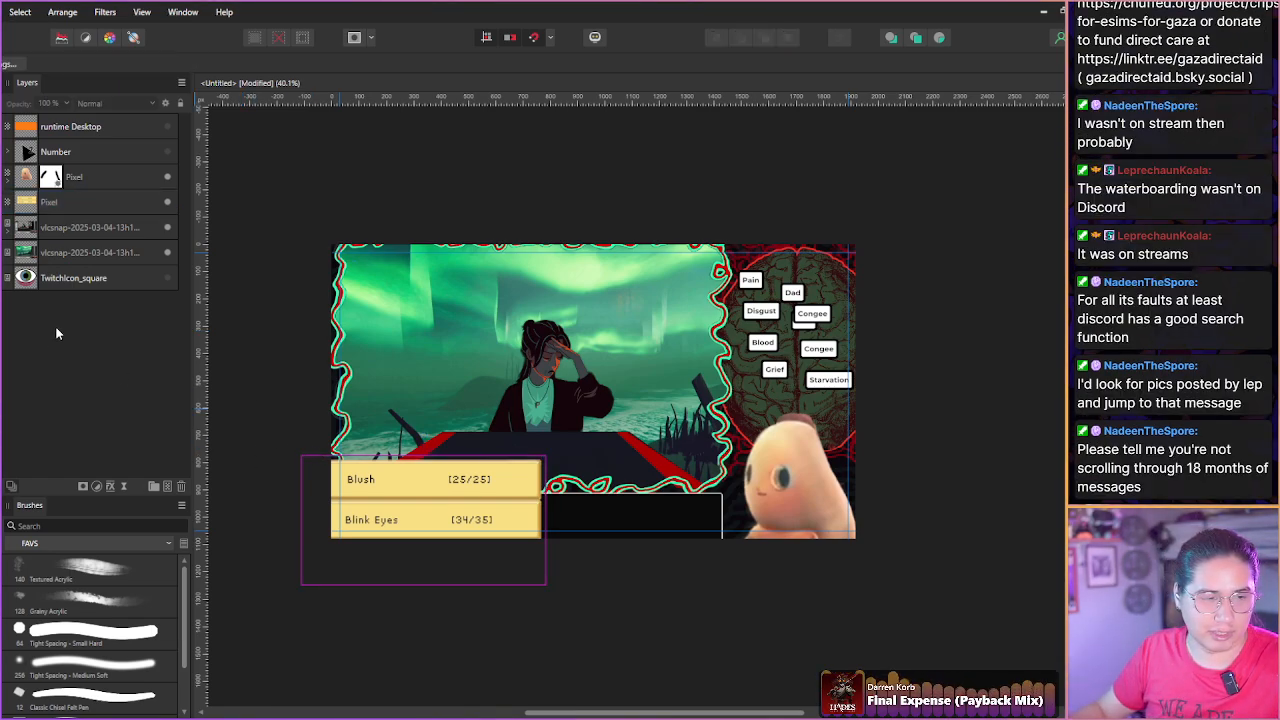
pyautogui.click(70, 217)
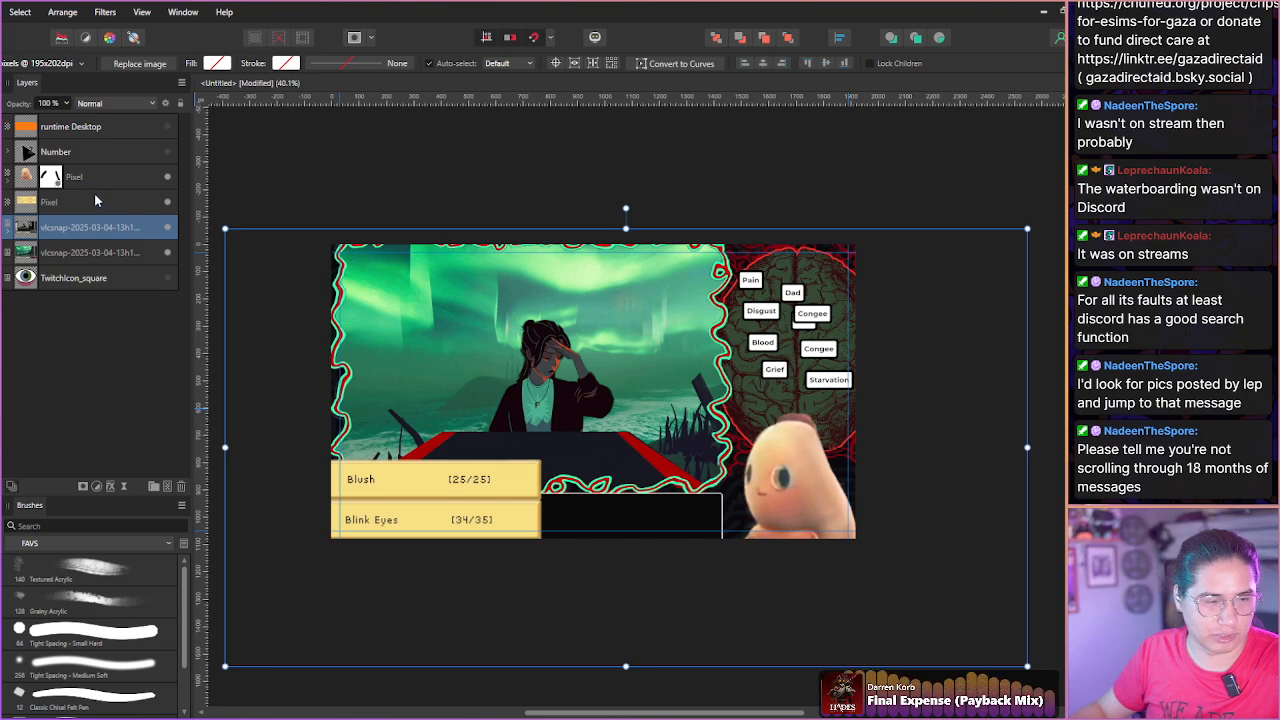
pyautogui.click(94, 195)
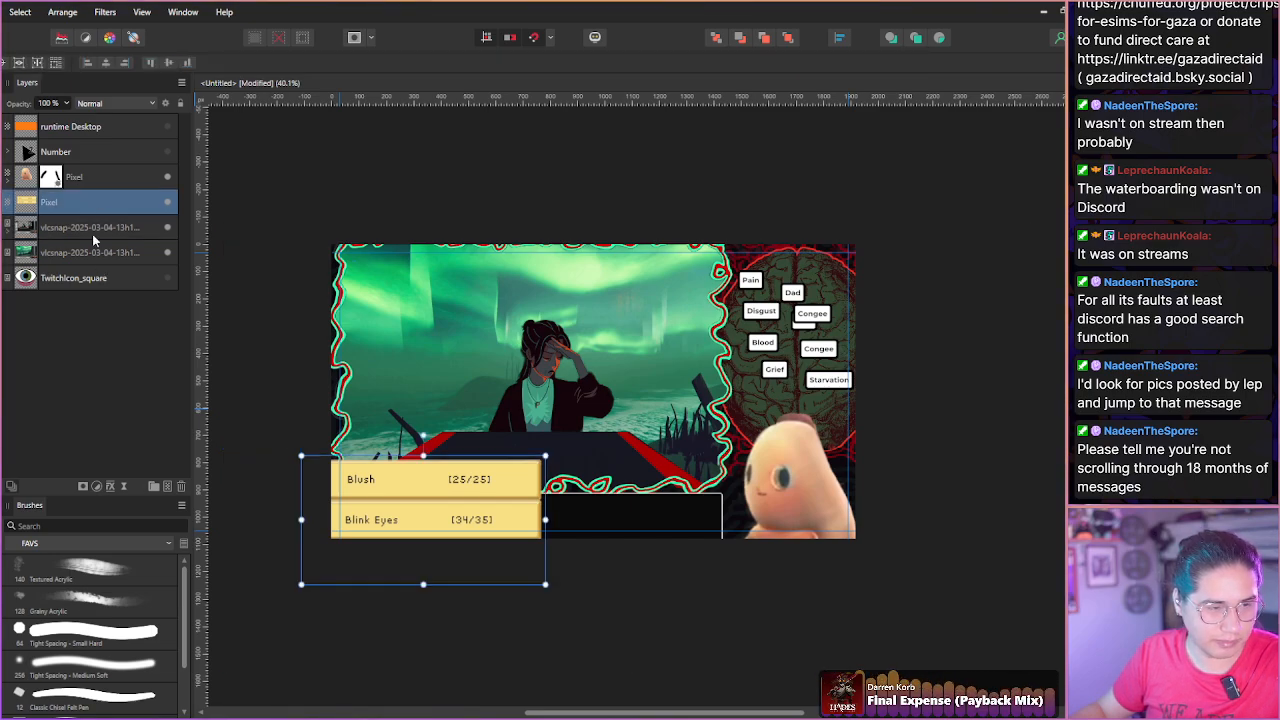
pyautogui.click(92, 234)
pyautogui.click(101, 256)
pyautogui.click(100, 207)
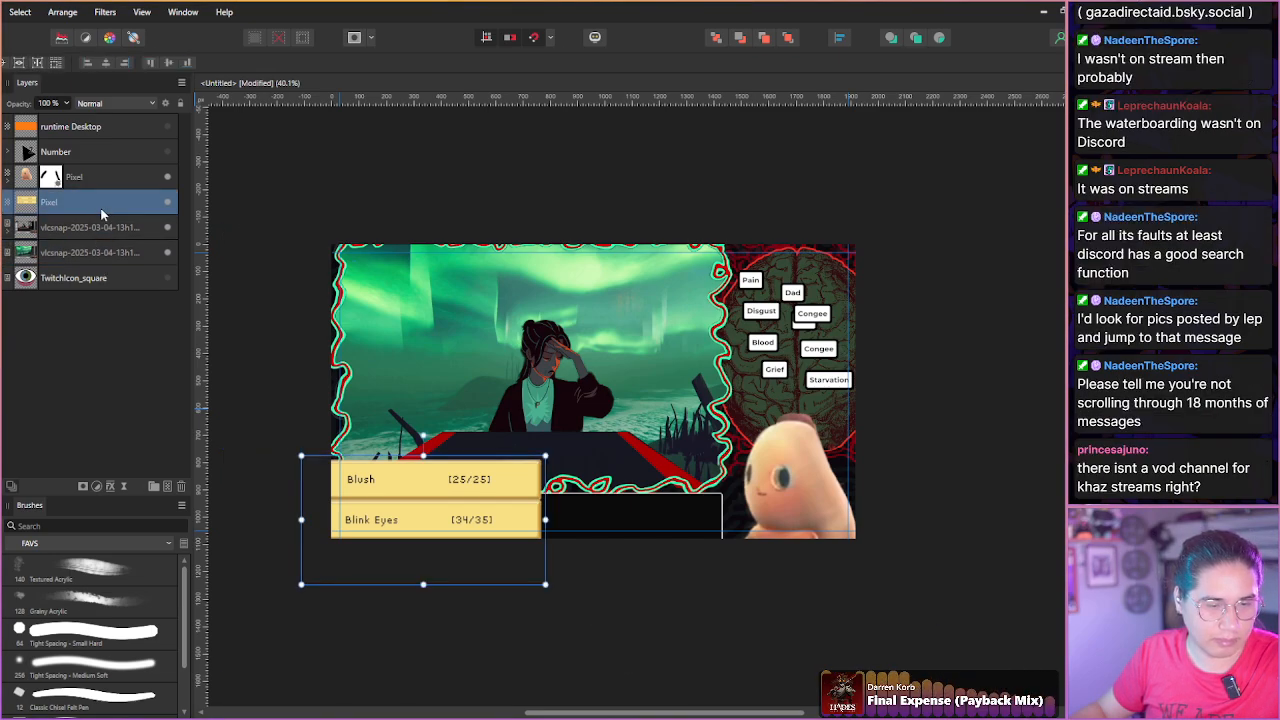
pyautogui.click(106, 422)
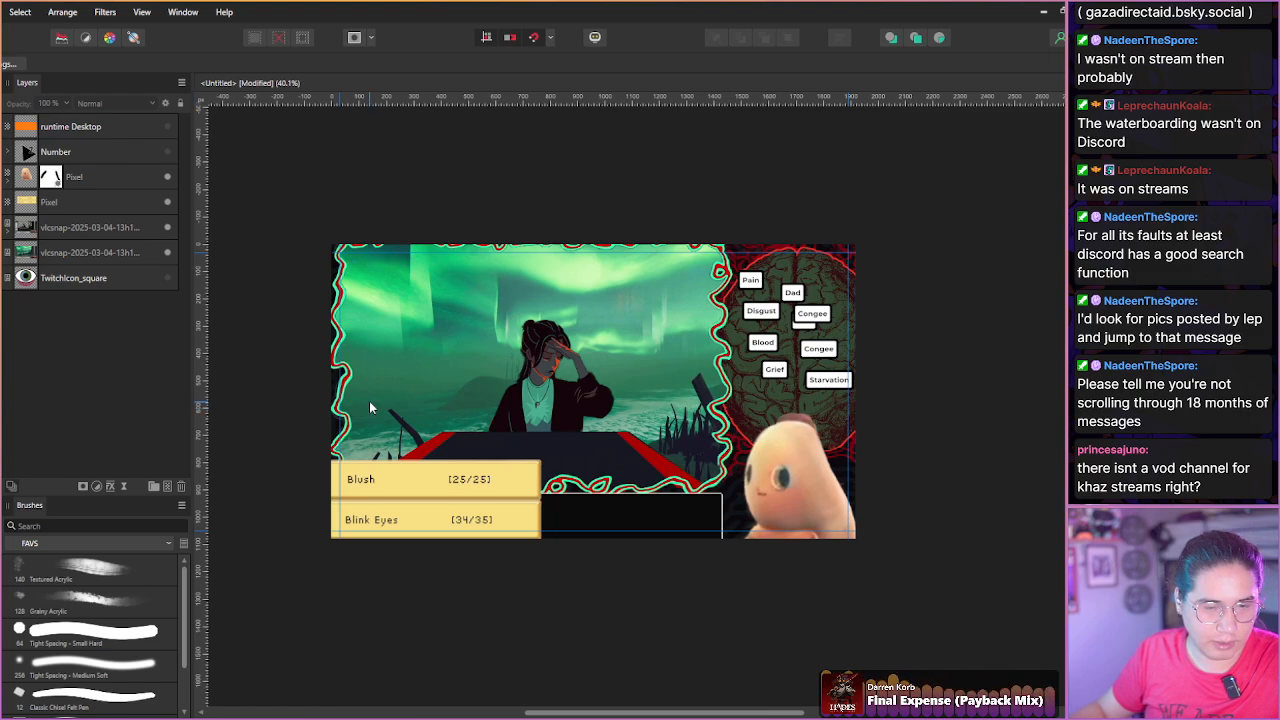
# Add an empty pixel layer above the creature cutout and choose the Tight Spacing - Medium Soft brush.
pyautogui.moveTo(395, 402); pyautogui.dragTo(438, 422)
pyautogui.scroll(1, 550, 458)
pyautogui.moveTo(585, 465); pyautogui.dragTo(558, 467)
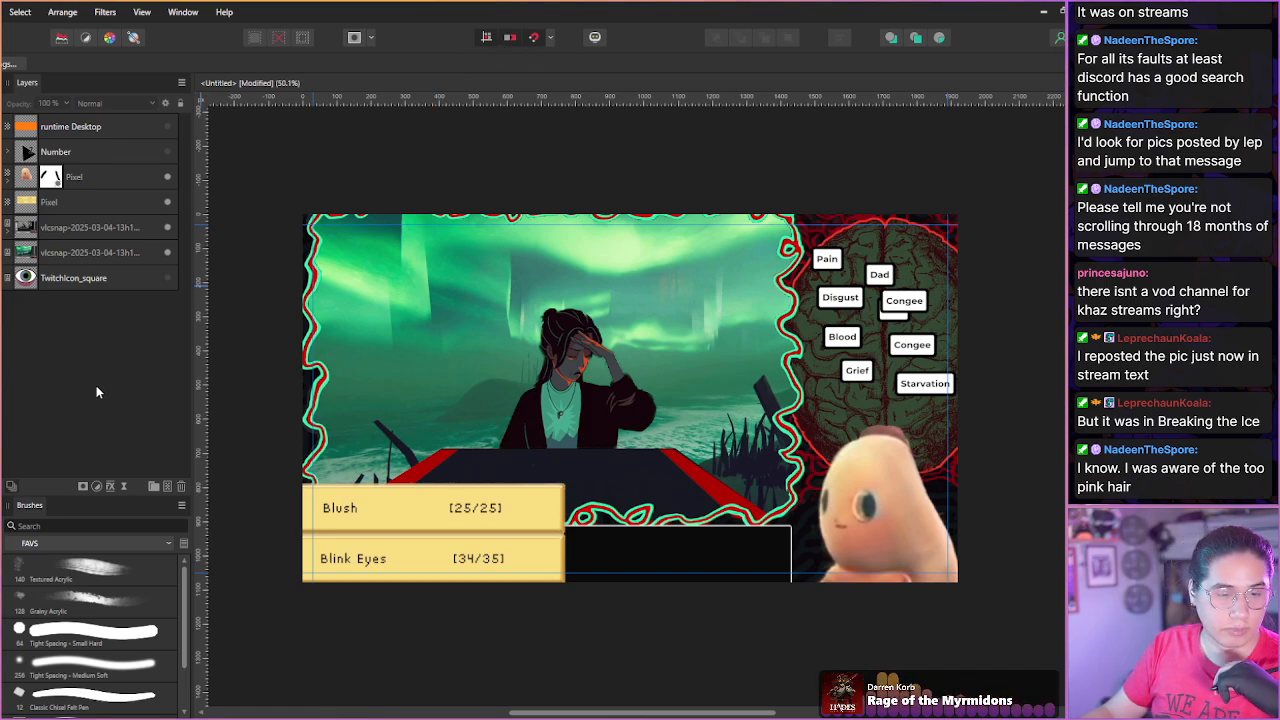
pyautogui.scroll(3, 342, 386)
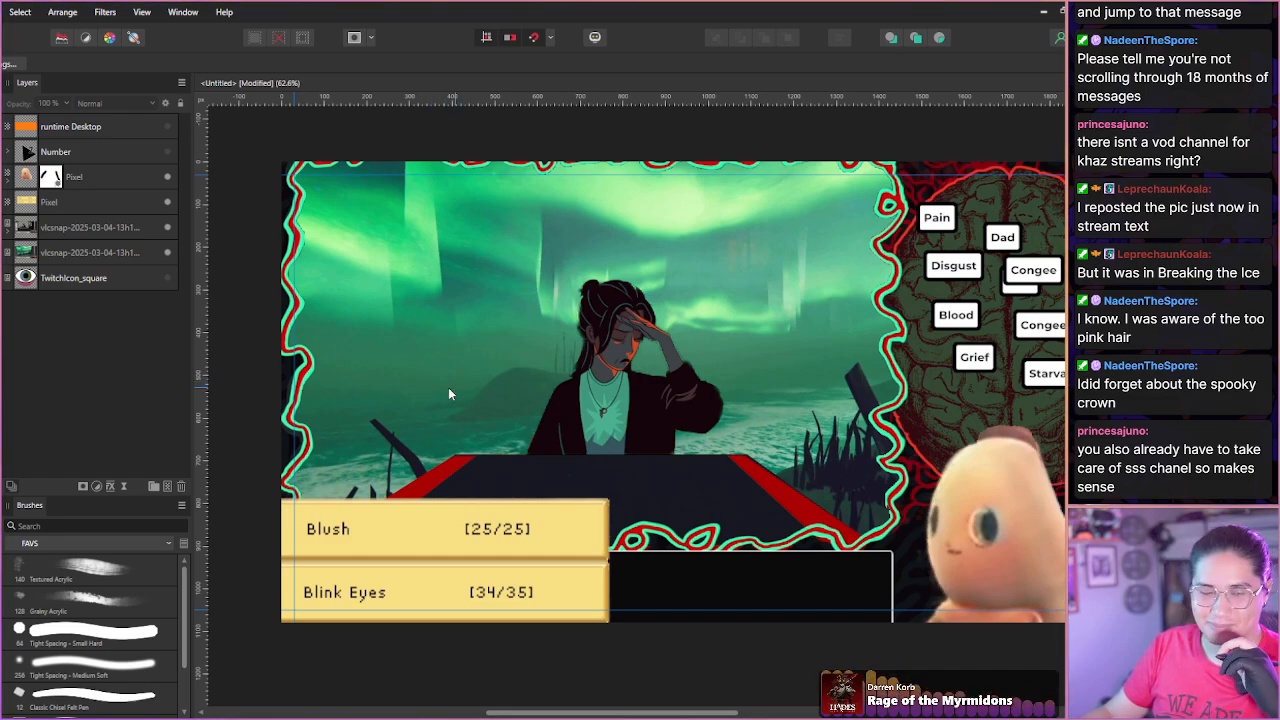
pyautogui.moveTo(464, 366); pyautogui.dragTo(432, 368)
pyautogui.scroll(-1, 433, 365)
pyautogui.scroll(1, 433, 365)
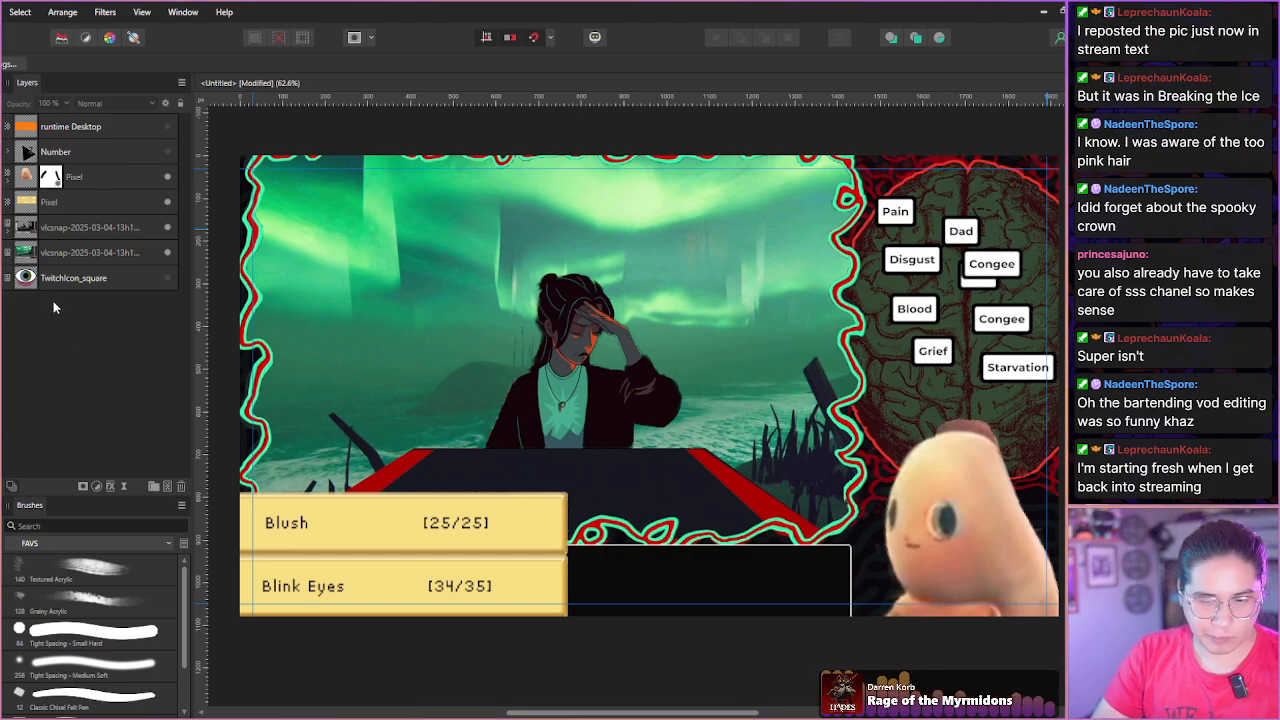
pyautogui.click(33, 180)
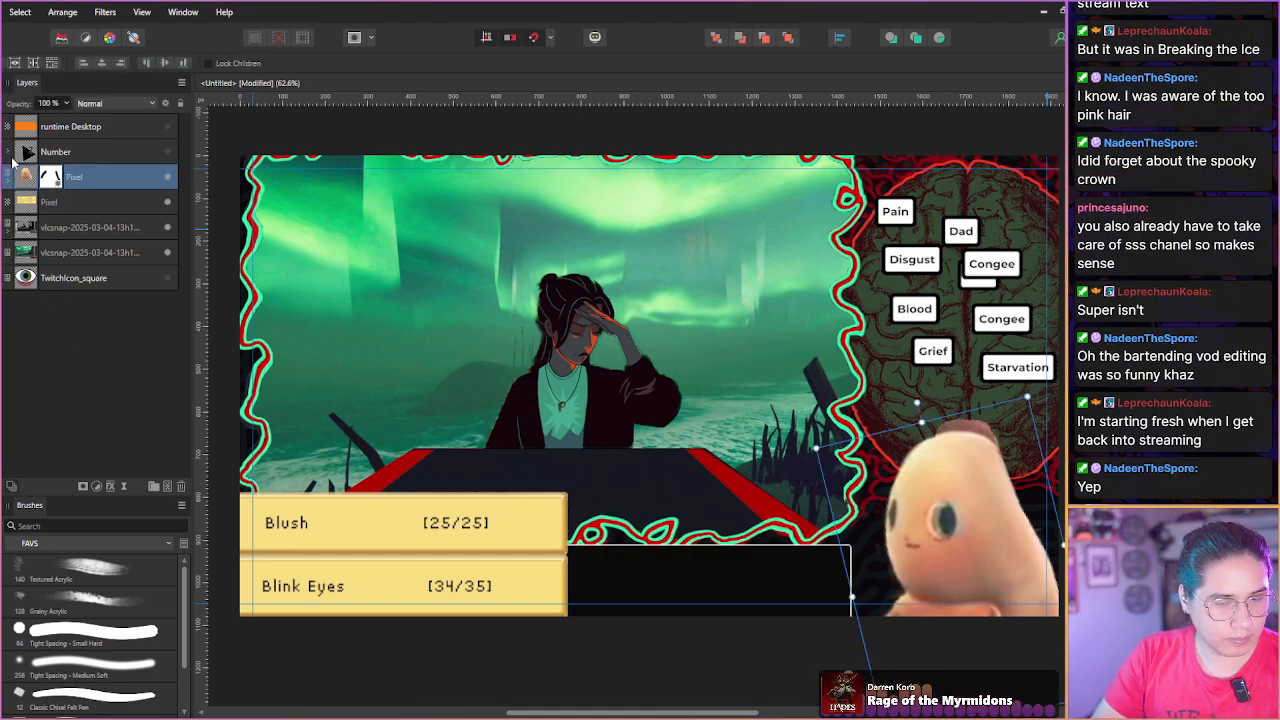
pyautogui.click(166, 485)
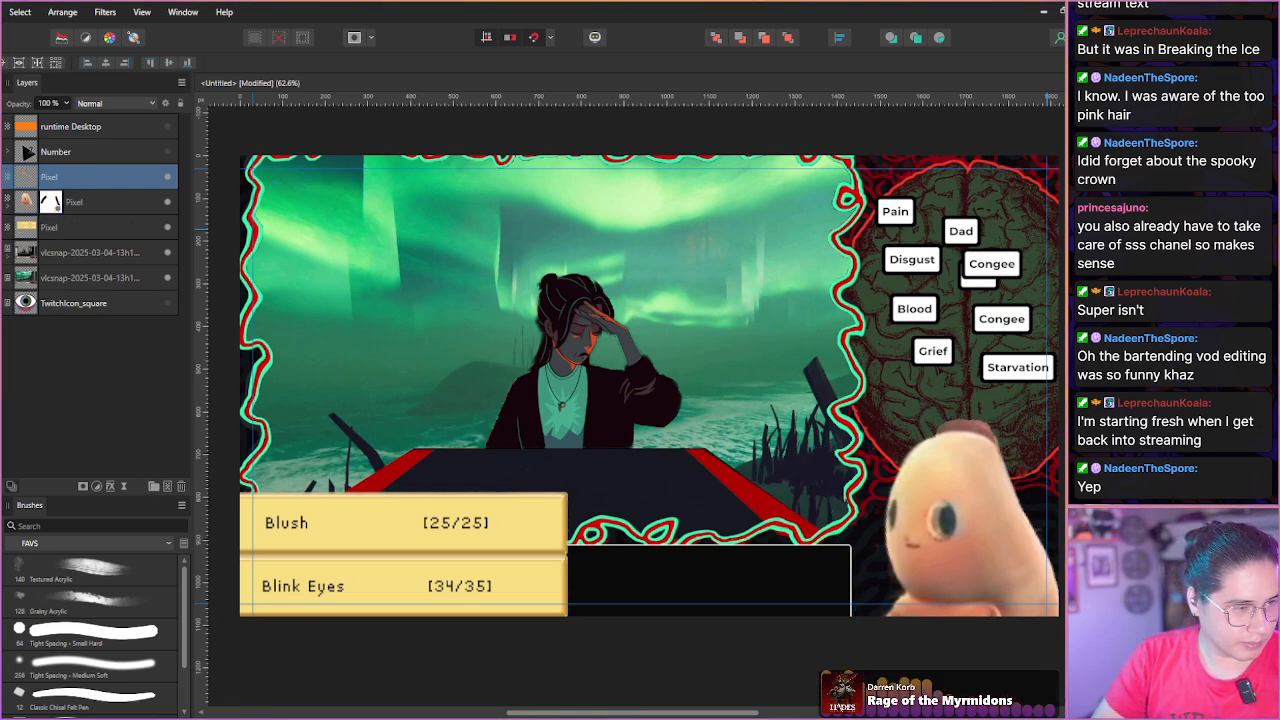
pyautogui.click(95, 664)
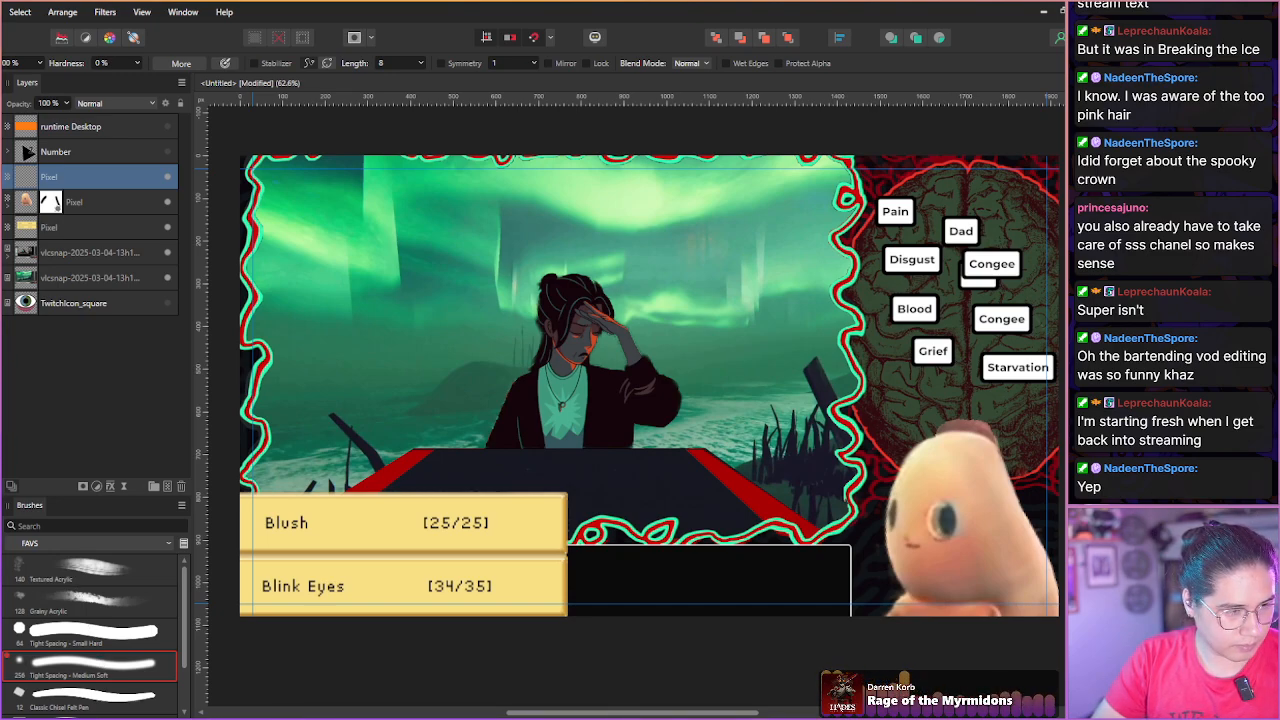
# Try to paint bright pink blush on both of the creature's cheeks.
pyautogui.moveTo(959, 543); pyautogui.dragTo(976, 540)
pyautogui.moveTo(892, 535); pyautogui.dragTo(880, 532)
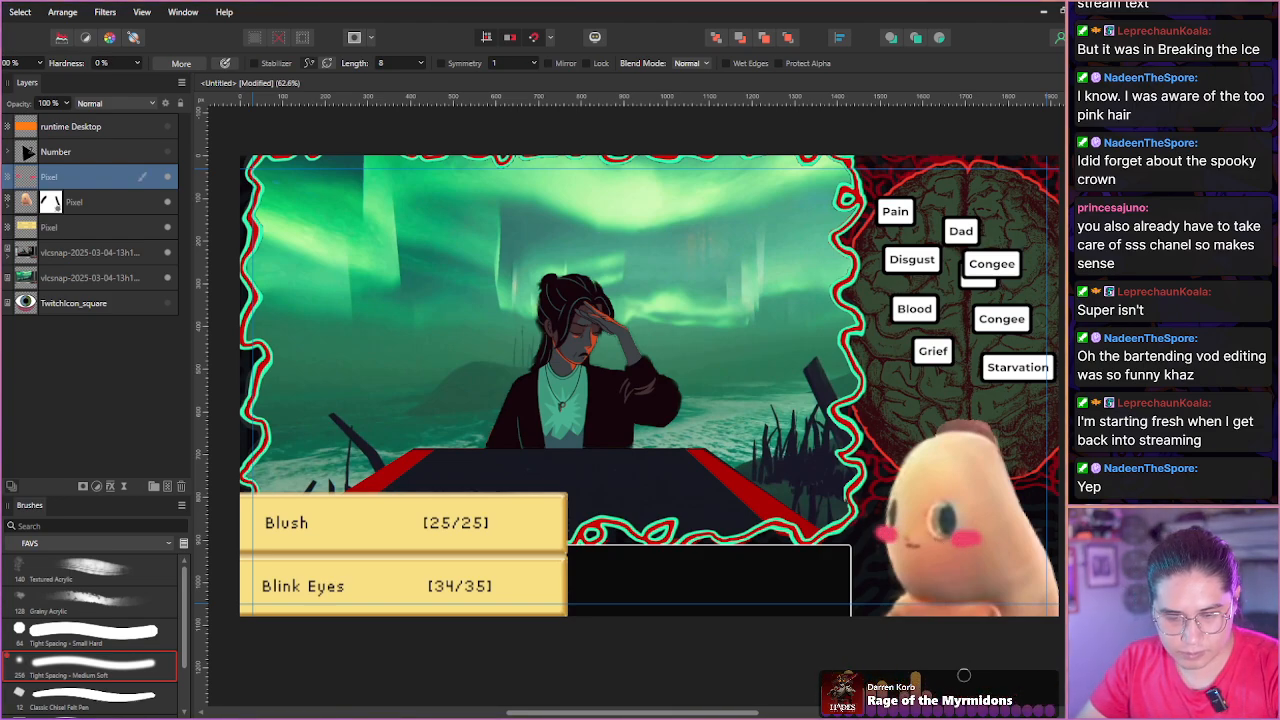
pyautogui.hotkey('ctrl', 'z')
pyautogui.hotkey('ctrl', 'z')
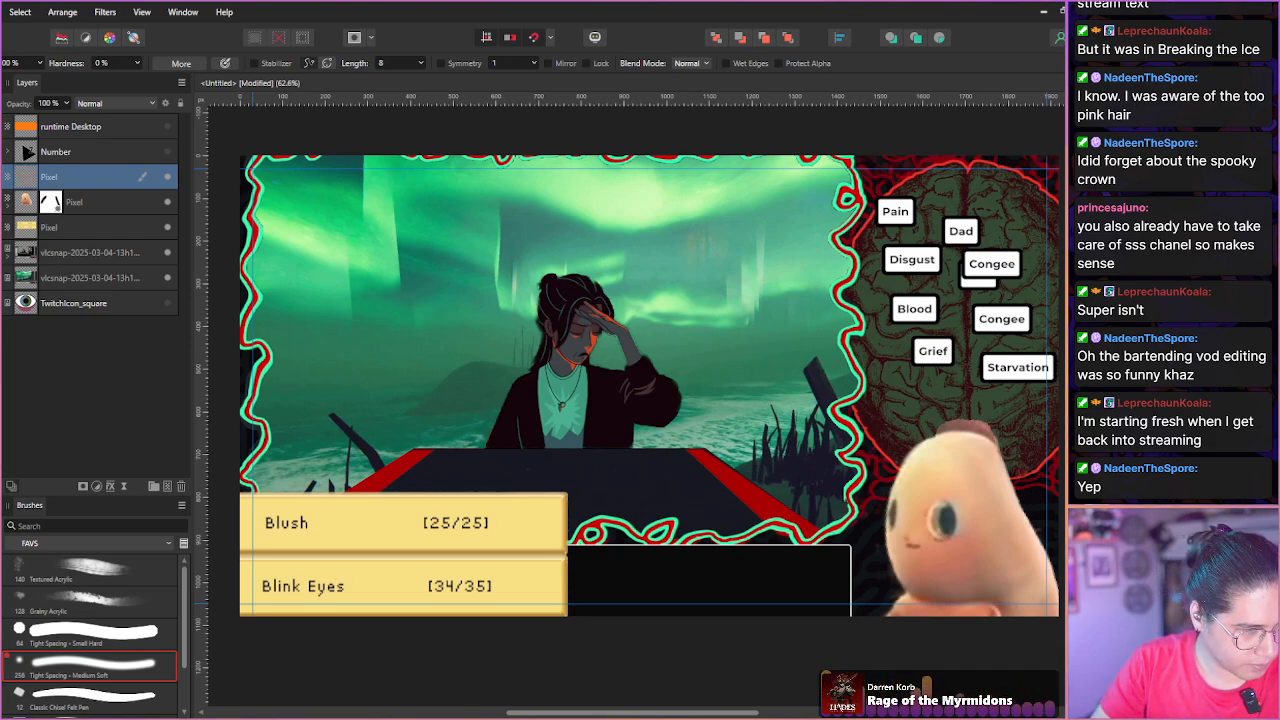
# Paint short, soft red blush strokes on both of the creature's cheeks, just below the eyes.
pyautogui.moveTo(974, 538)
pyautogui.mouseDown()
pyautogui.moveTo(956, 538)
pyautogui.moveTo(967, 538)
pyautogui.mouseUp()
pyautogui.moveTo(890, 533); pyautogui.dragTo(879, 529)
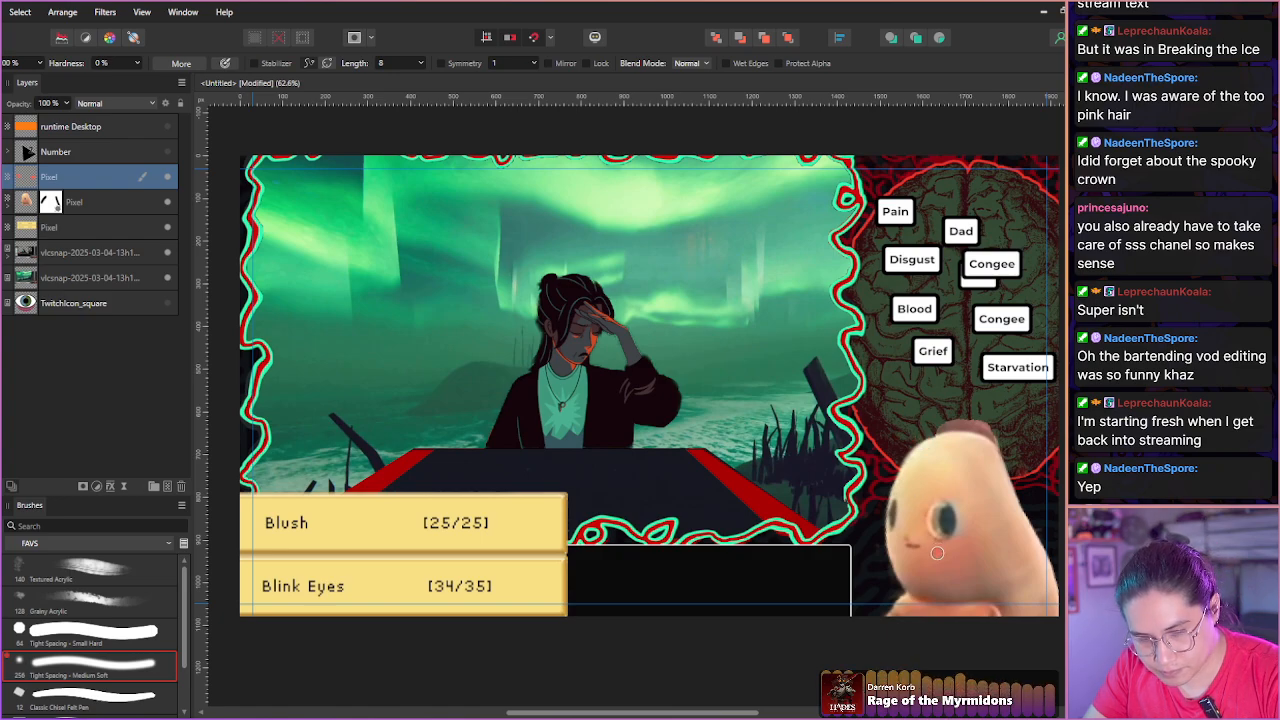
pyautogui.moveTo(936, 553); pyautogui.dragTo(953, 552)
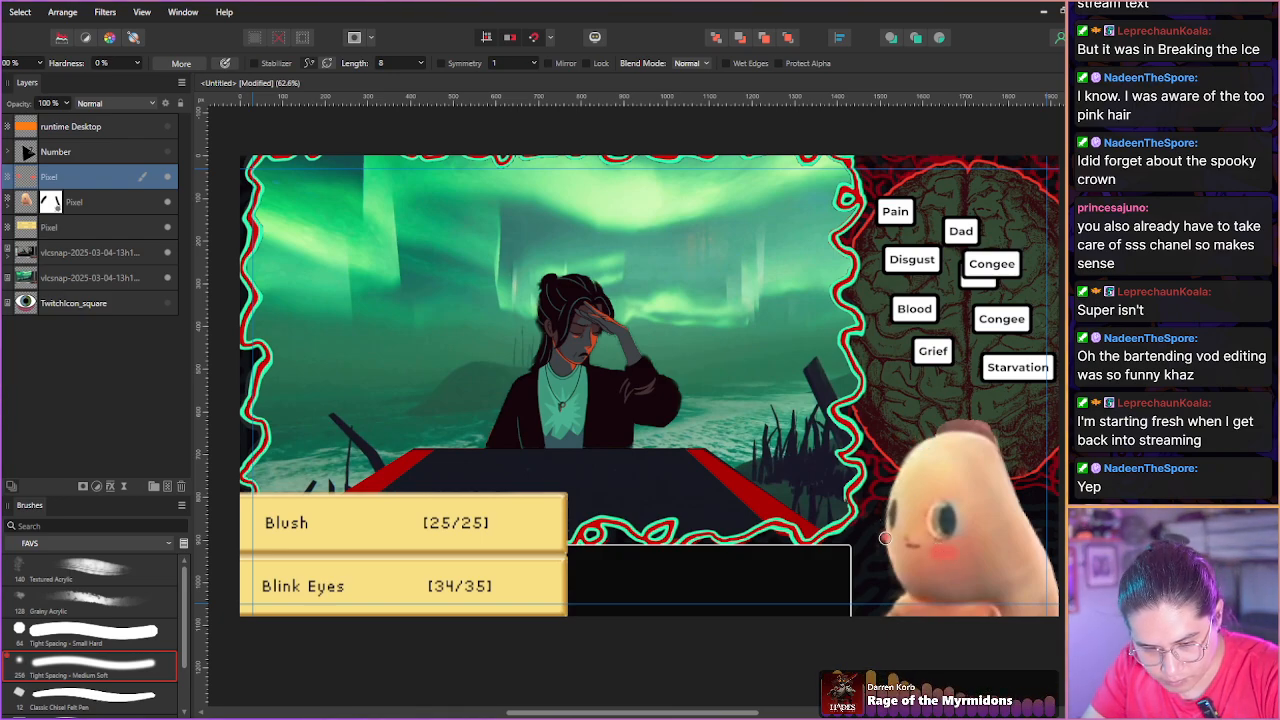
pyautogui.moveTo(957, 551); pyautogui.dragTo(976, 551)
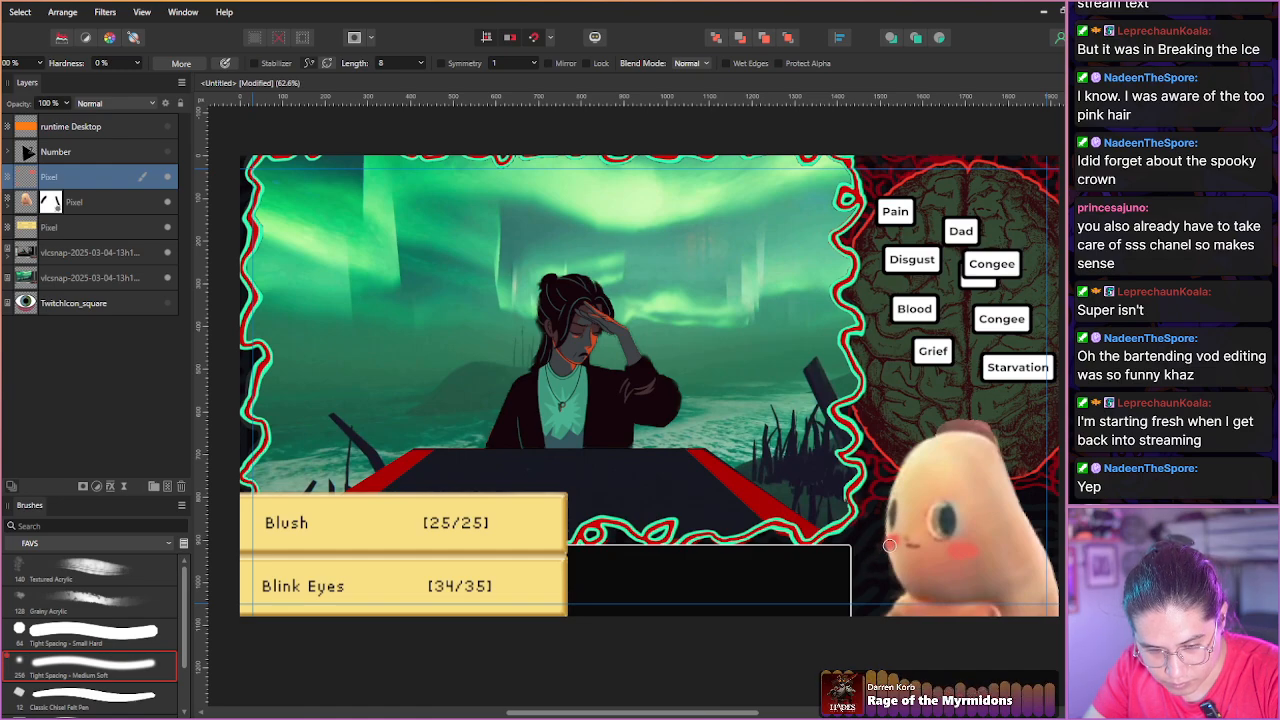
pyautogui.moveTo(890, 543); pyautogui.dragTo(878, 543)
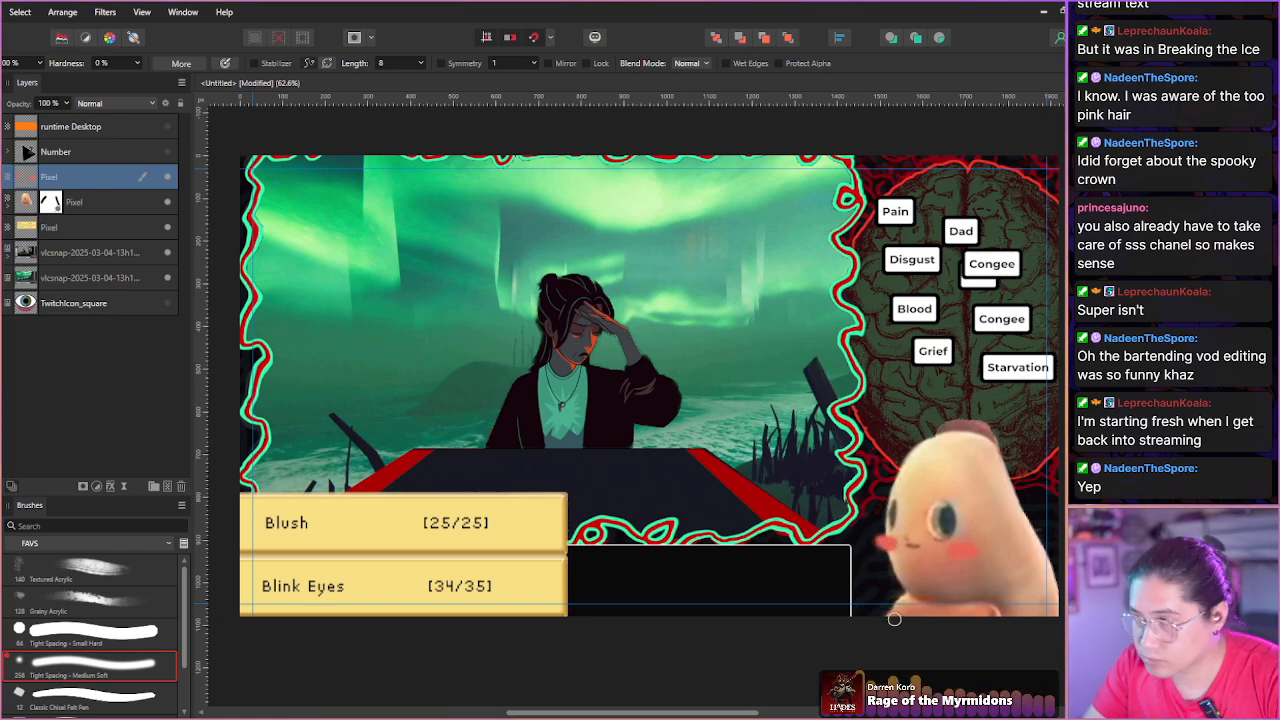
# Lower the blush layer's opacity to 72% and add a live Gaussian Blur with a 6.7 px radius to it.
pyautogui.moveTo(4, 105); pyautogui.dragTo(0, 112)
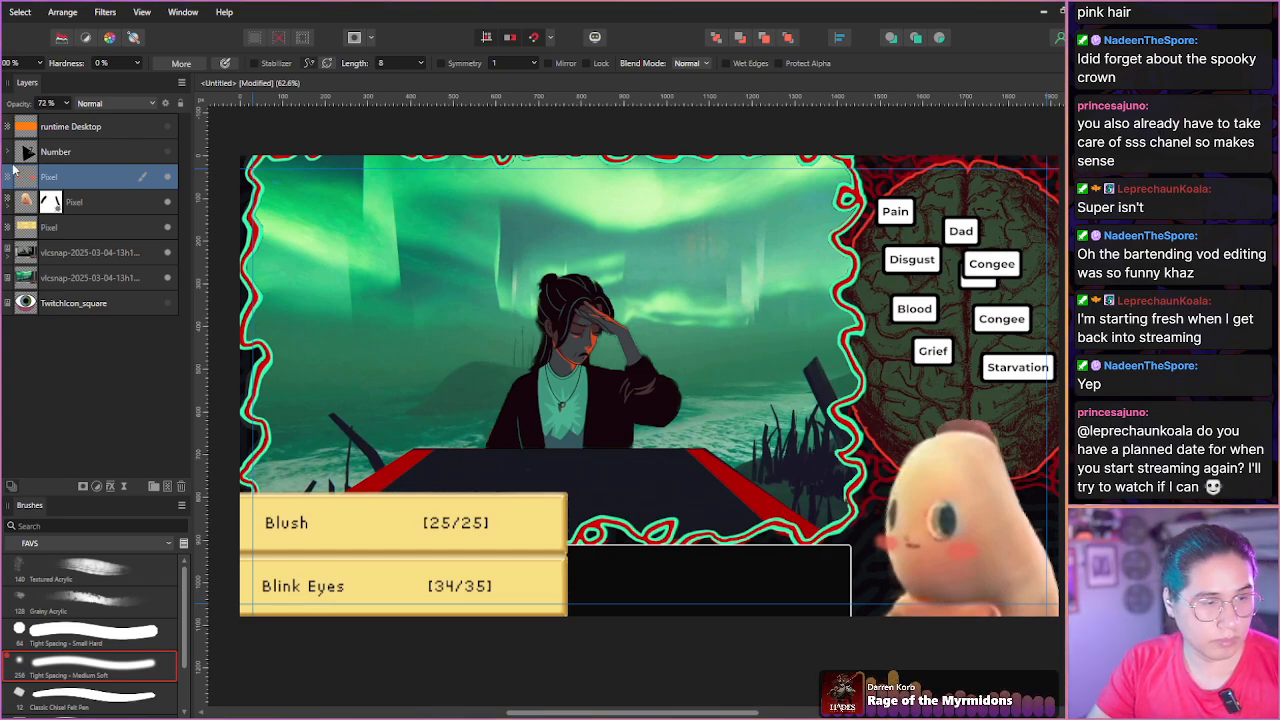
pyautogui.click(122, 486)
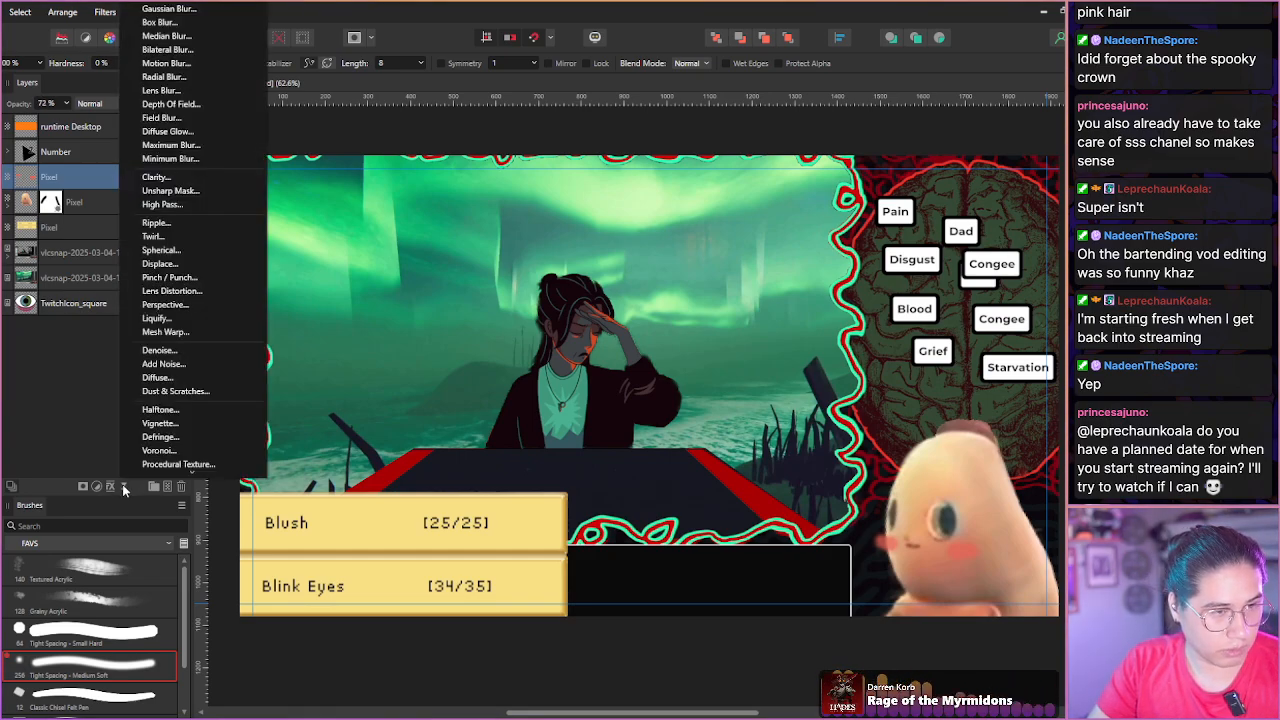
pyautogui.click(169, 9)
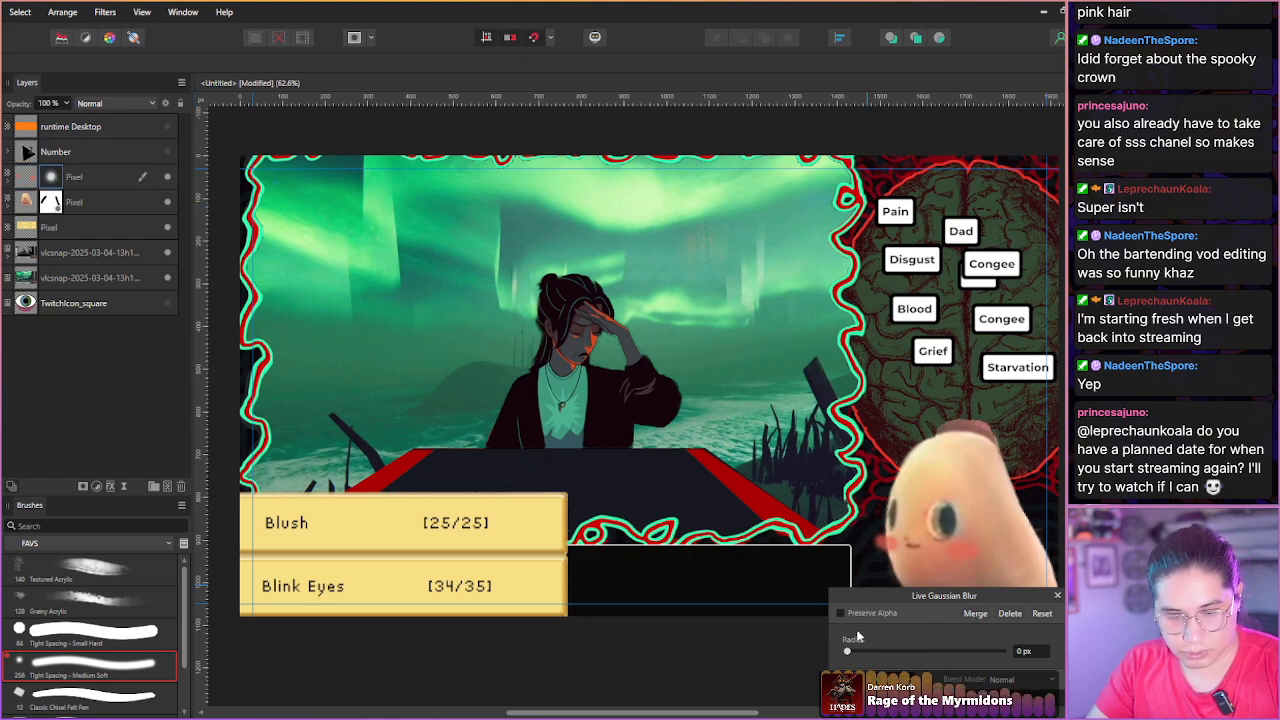
pyautogui.moveTo(847, 651); pyautogui.dragTo(903, 653)
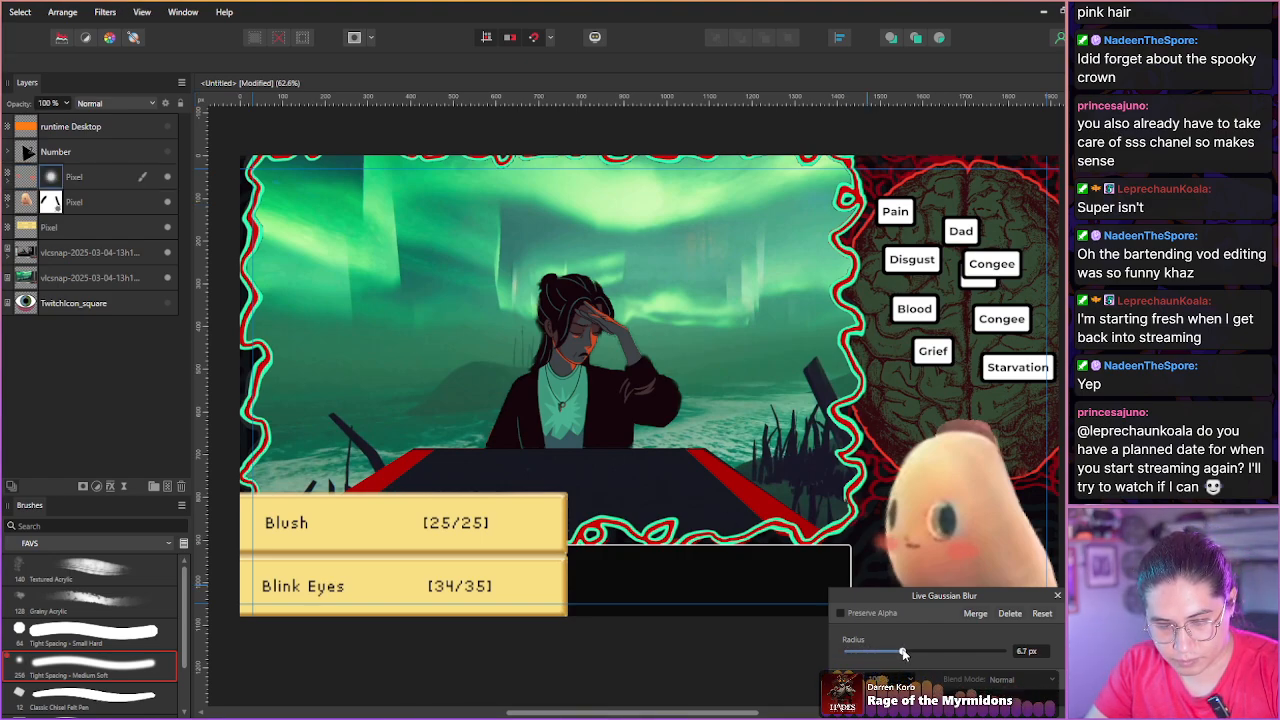
pyautogui.click(1057, 595)
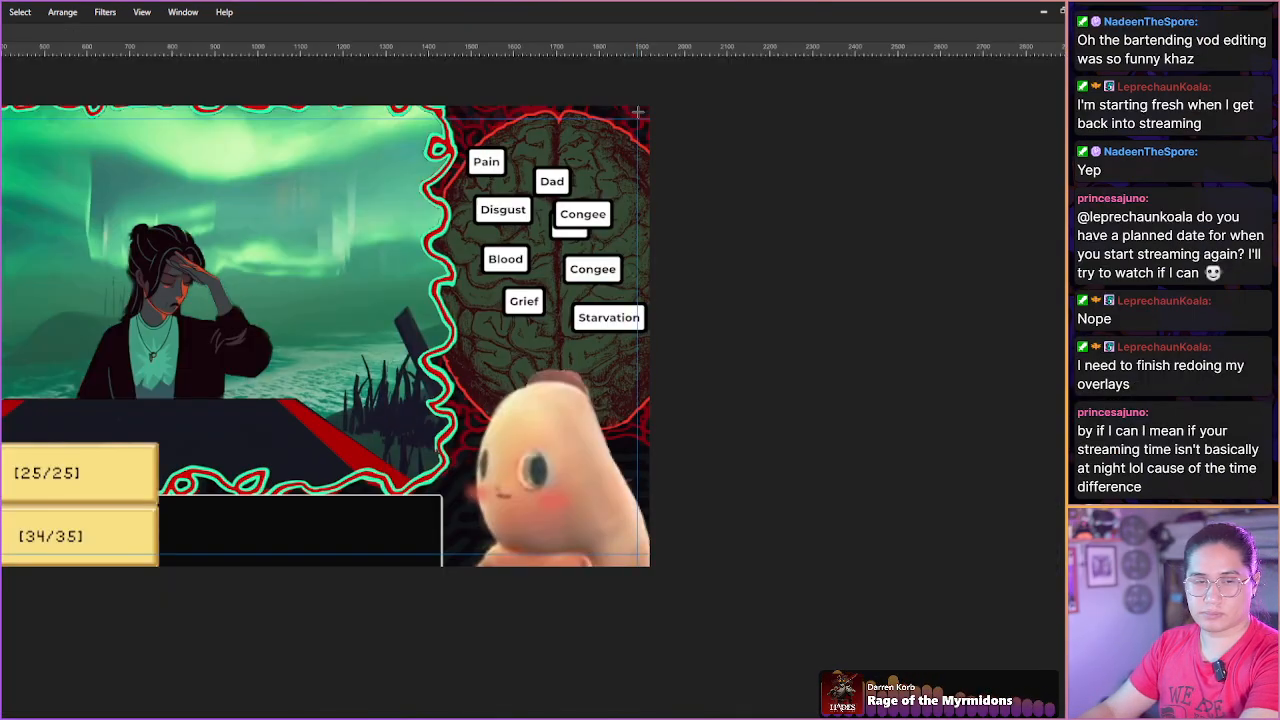
# Hide the interface panels and bring the whole thumbnail into view to review the composition.
pyautogui.press('Tab')
pyautogui.moveTo(168, 337); pyautogui.dragTo(439, 365)
pyautogui.moveTo(338, 371); pyautogui.dragTo(351, 371)
pyautogui.scroll(1, 333, 371)
pyautogui.scroll(-1, 333, 371)
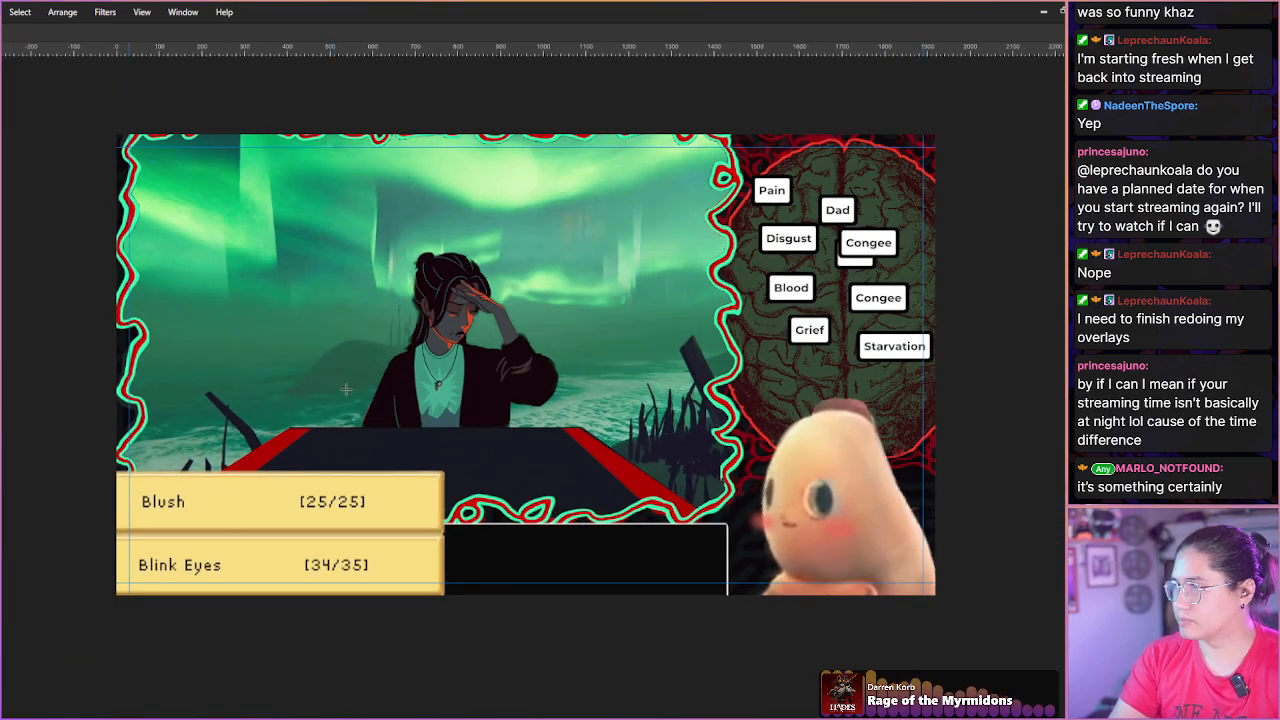
# Review the composed thumbnail at a closer view and bring the interface panels back.
pyautogui.moveTo(320, 366); pyautogui.dragTo(334, 366)
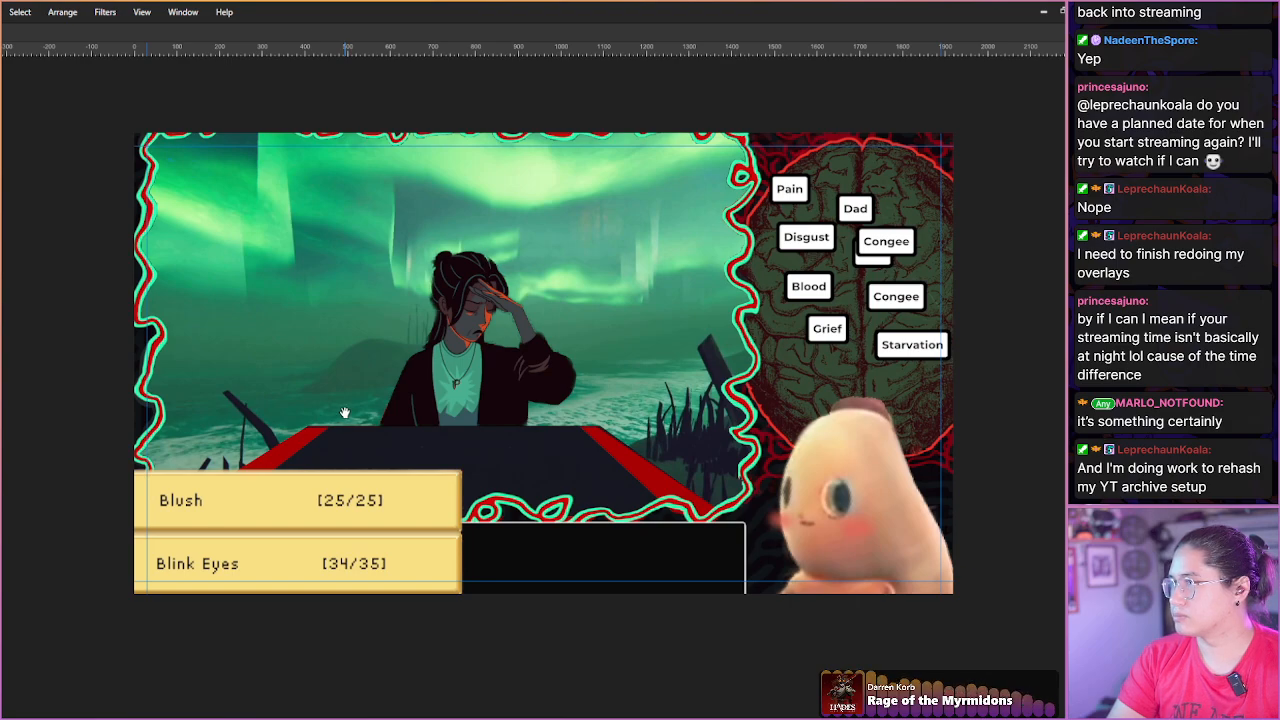
pyautogui.scroll(1, 343, 410)
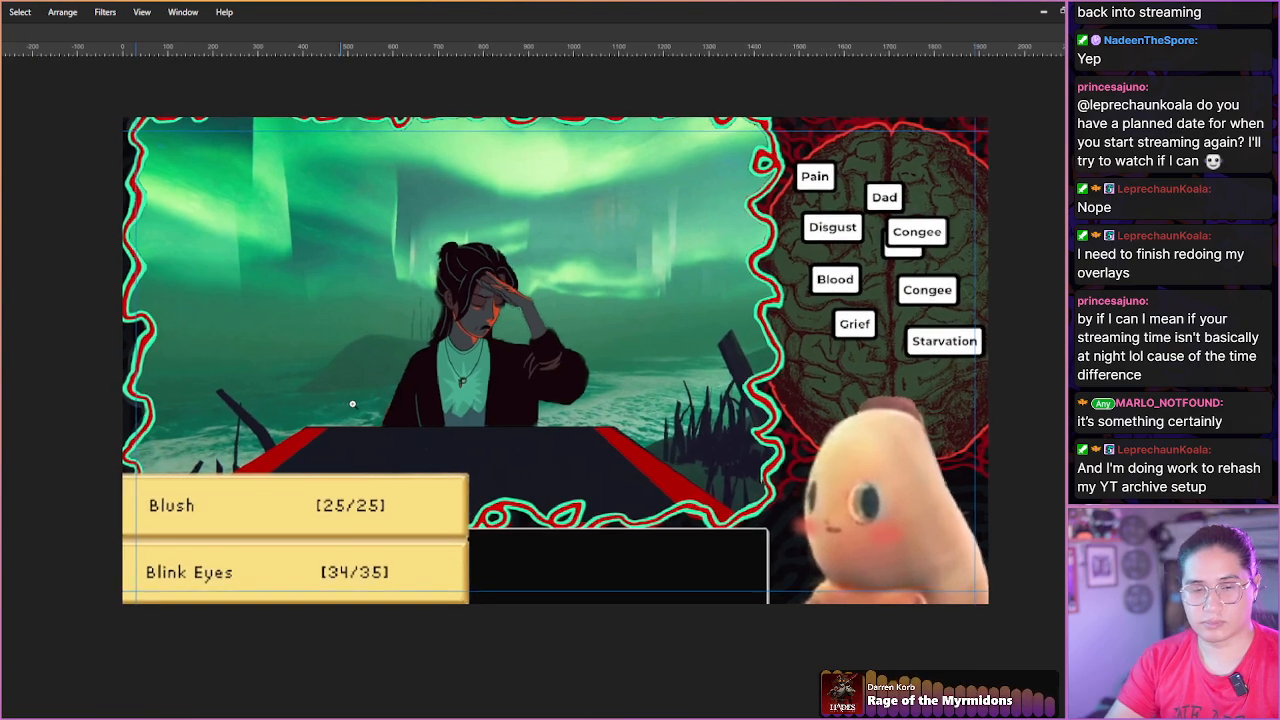
pyautogui.scroll(1, 377, 403)
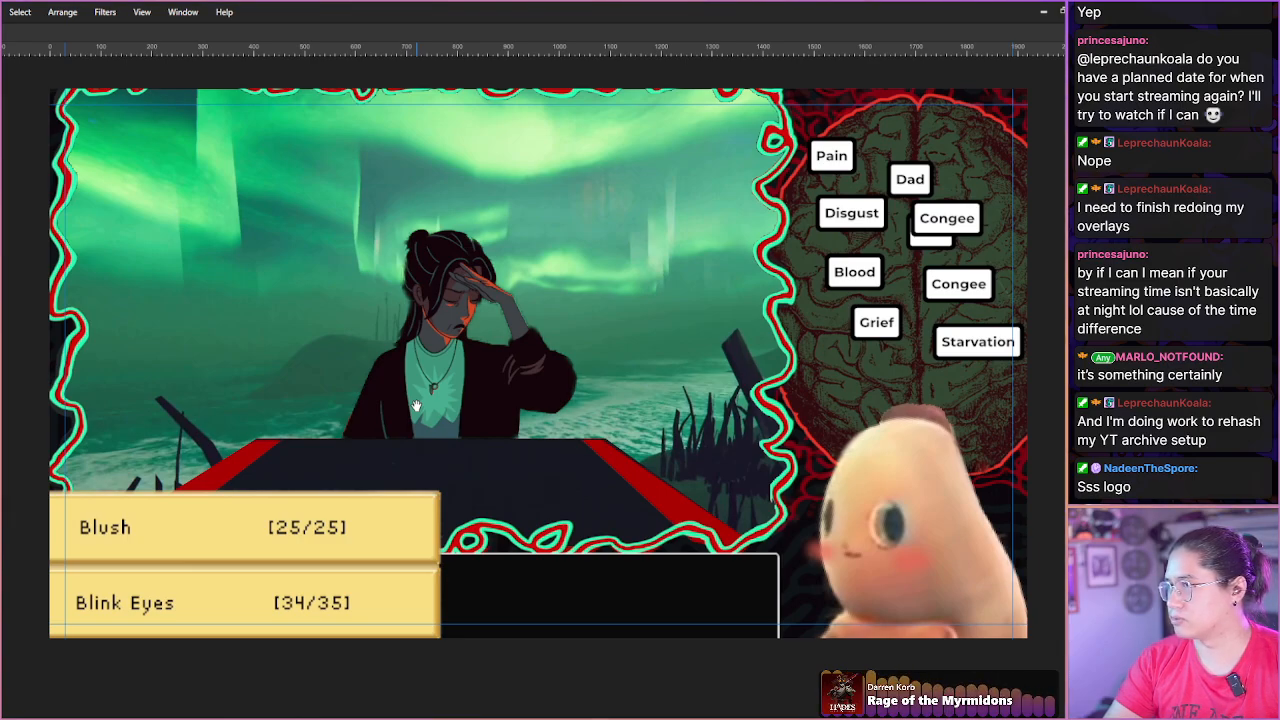
pyautogui.scroll(-1, 349, 428)
pyautogui.moveTo(349, 428); pyautogui.dragTo(268, 407)
pyautogui.press('Tab')
pyautogui.moveTo(522, 472); pyautogui.dragTo(293, 437)
pyautogui.moveTo(398, 431); pyautogui.dragTo(366, 425)
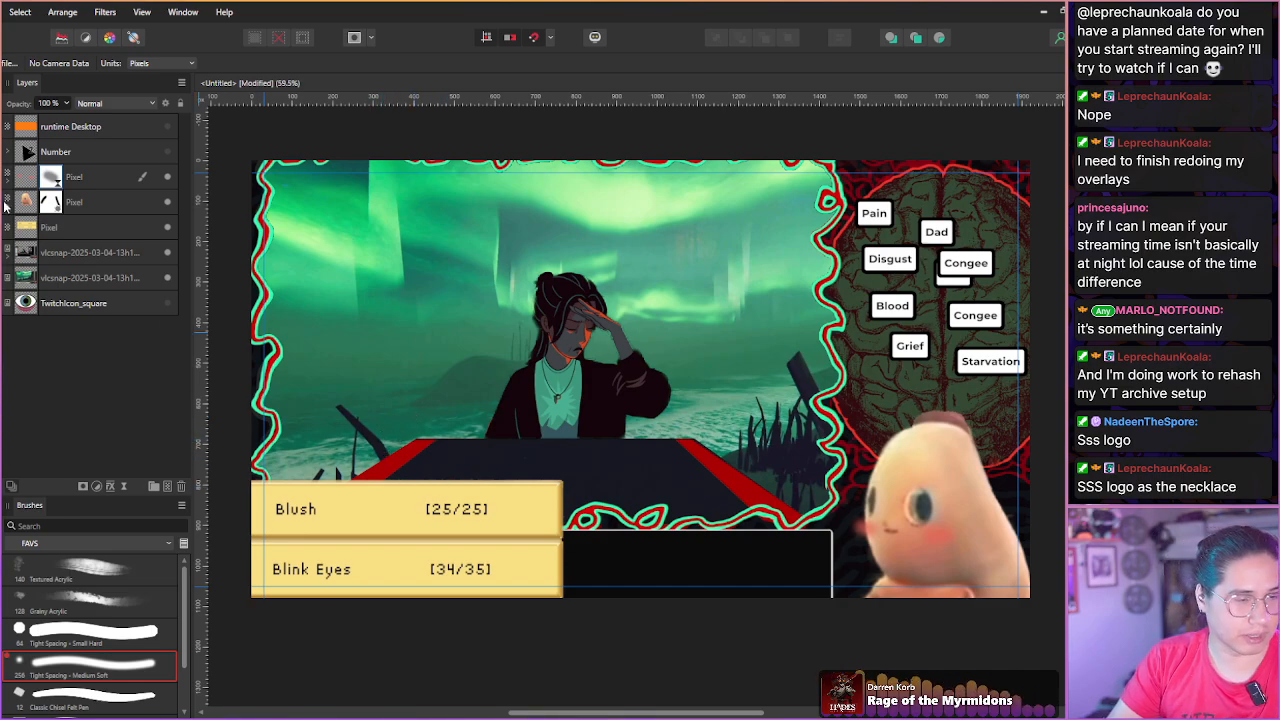
# Move the TwitchIcon_square layer above the blush layer, make it visible, and shrink it into a pendant on the seated character's necklace.
pyautogui.moveTo(60, 303); pyautogui.dragTo(74, 177)
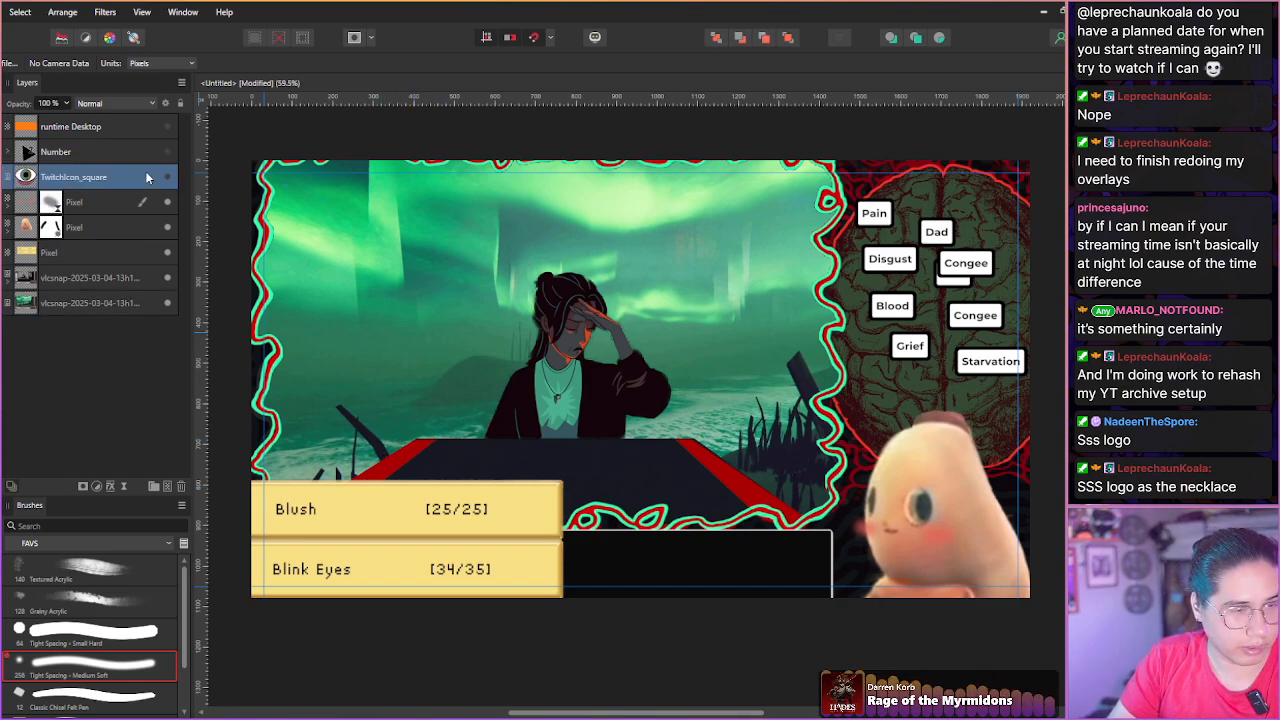
pyautogui.click(167, 177)
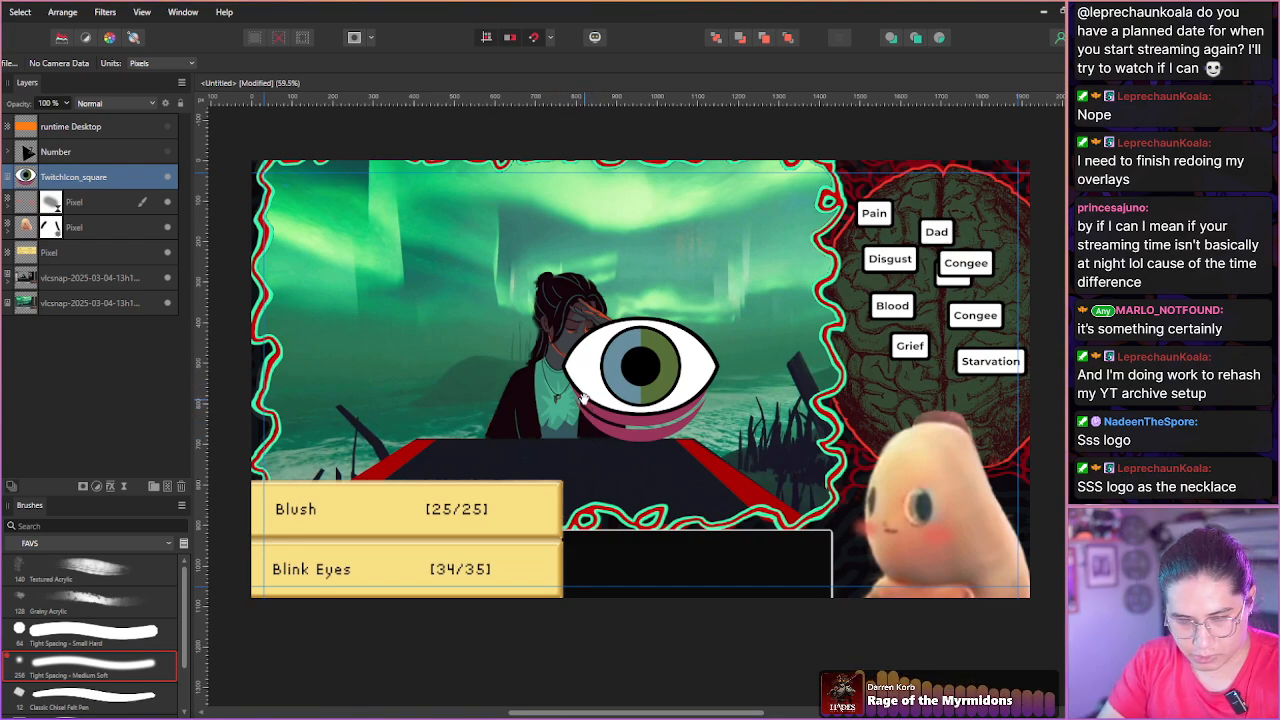
pyautogui.moveTo(585, 398)
pyautogui.mouseDown()
pyautogui.moveTo(490, 385)
pyautogui.moveTo(581, 382)
pyautogui.mouseUp()
pyautogui.scroll(5, 560, 370)
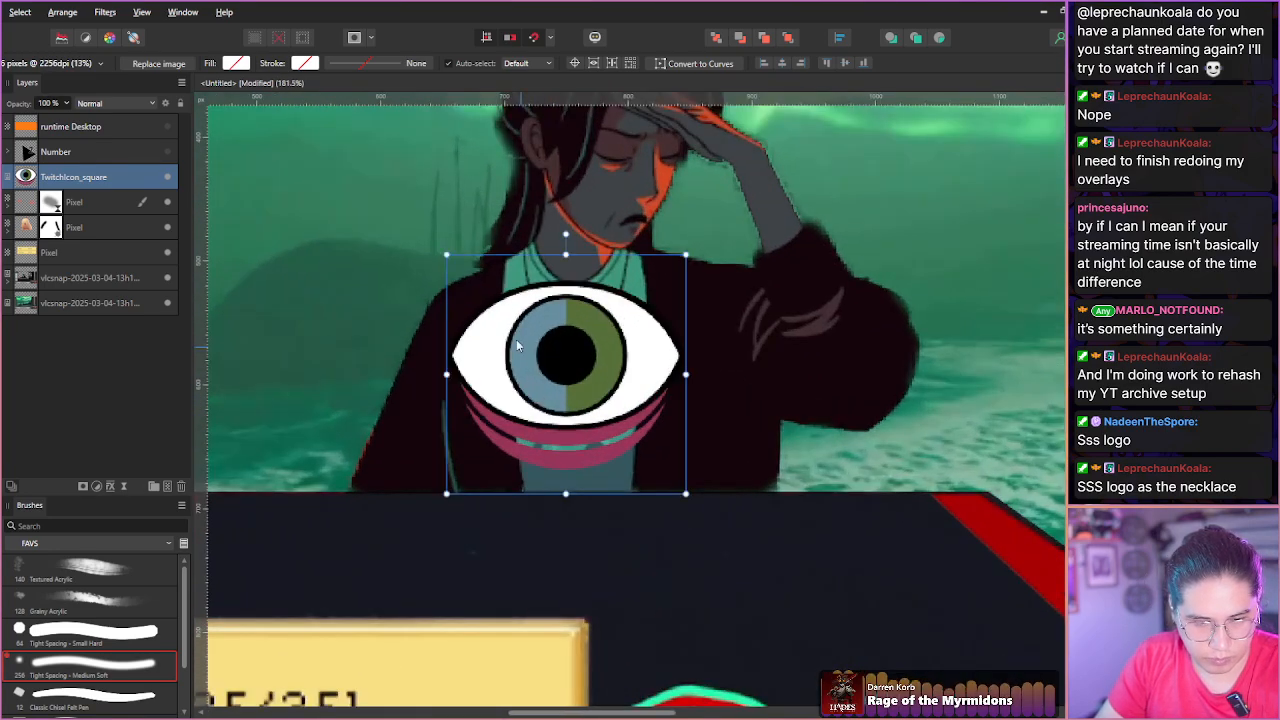
pyautogui.moveTo(447, 375); pyautogui.dragTo(550, 375)
pyautogui.moveTo(583, 402); pyautogui.dragTo(553, 405)
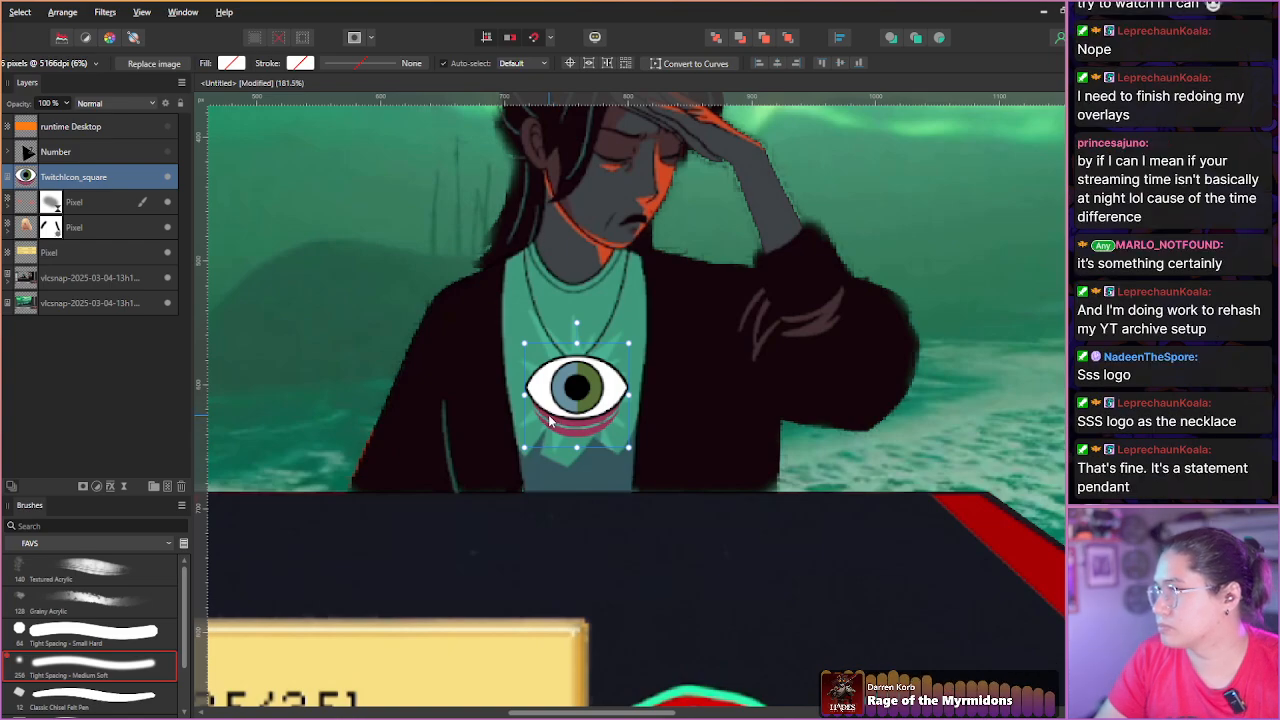
pyautogui.scroll(-5, 548, 420)
pyautogui.scroll(1, 548, 415)
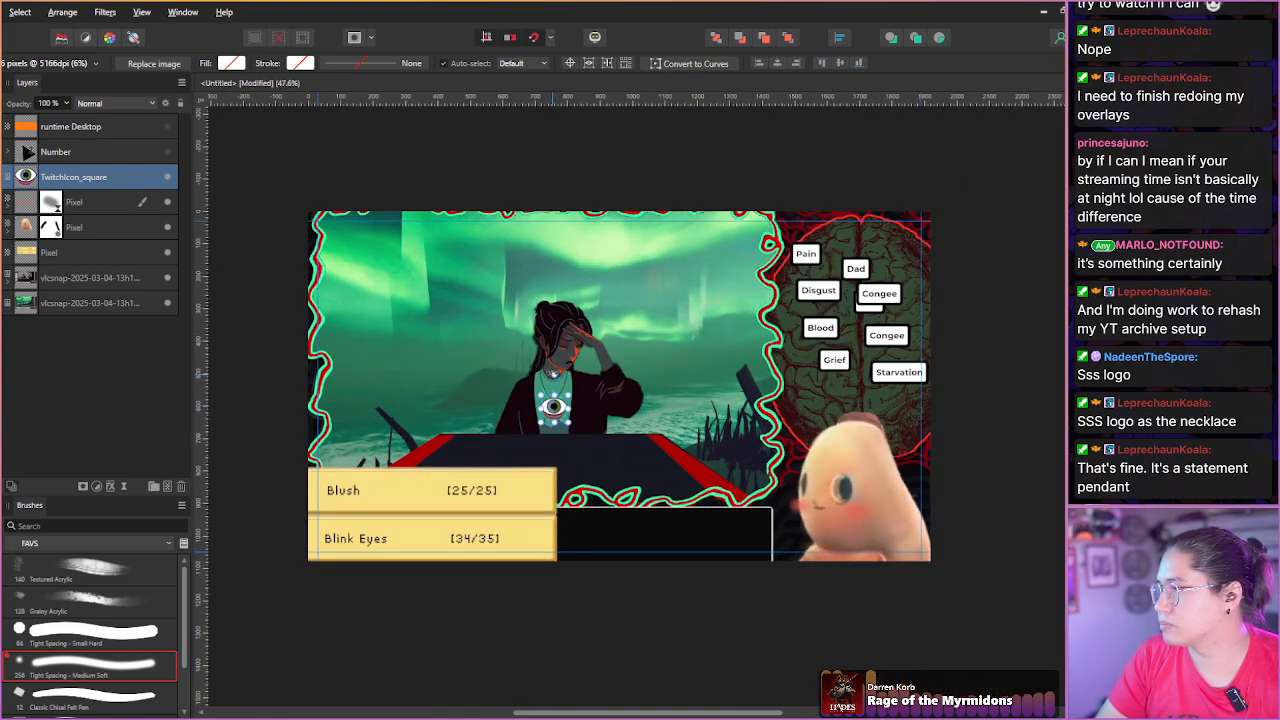
pyautogui.click(125, 370)
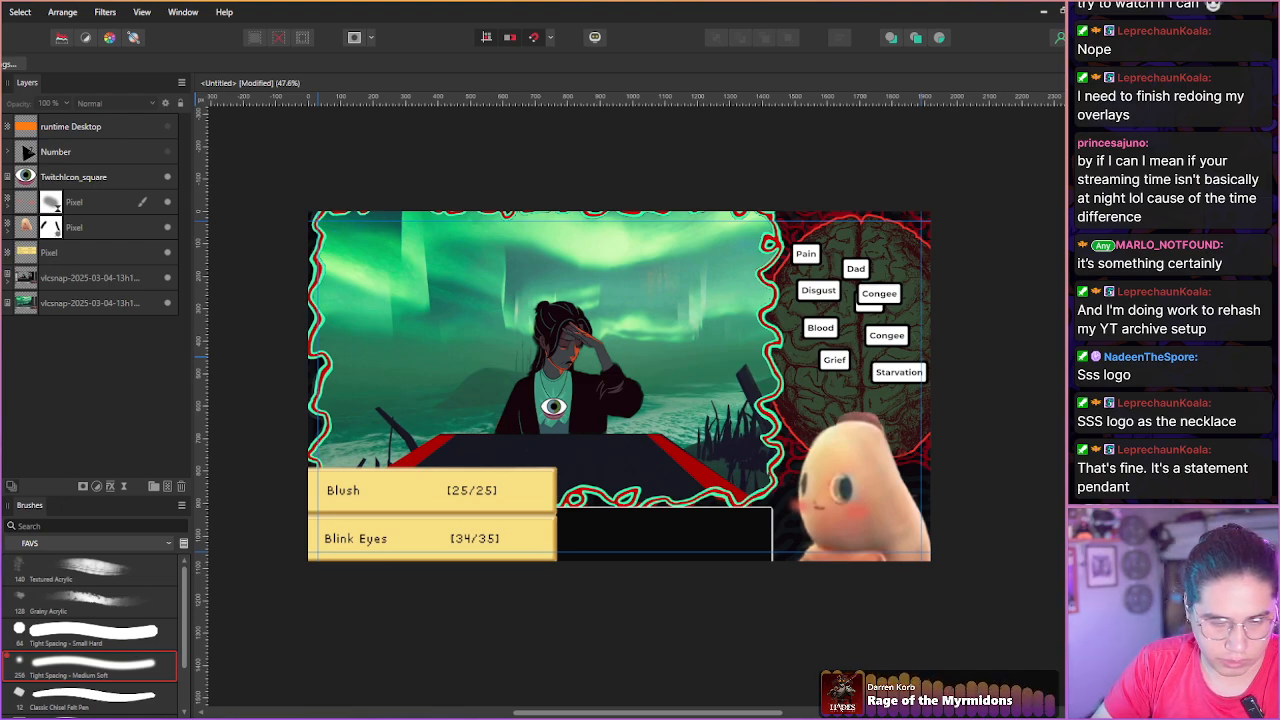
# Duplicate the masked frame overlay layer, then rasterize and trim the copy.
pyautogui.click(8, 281)
pyautogui.click(20, 287)
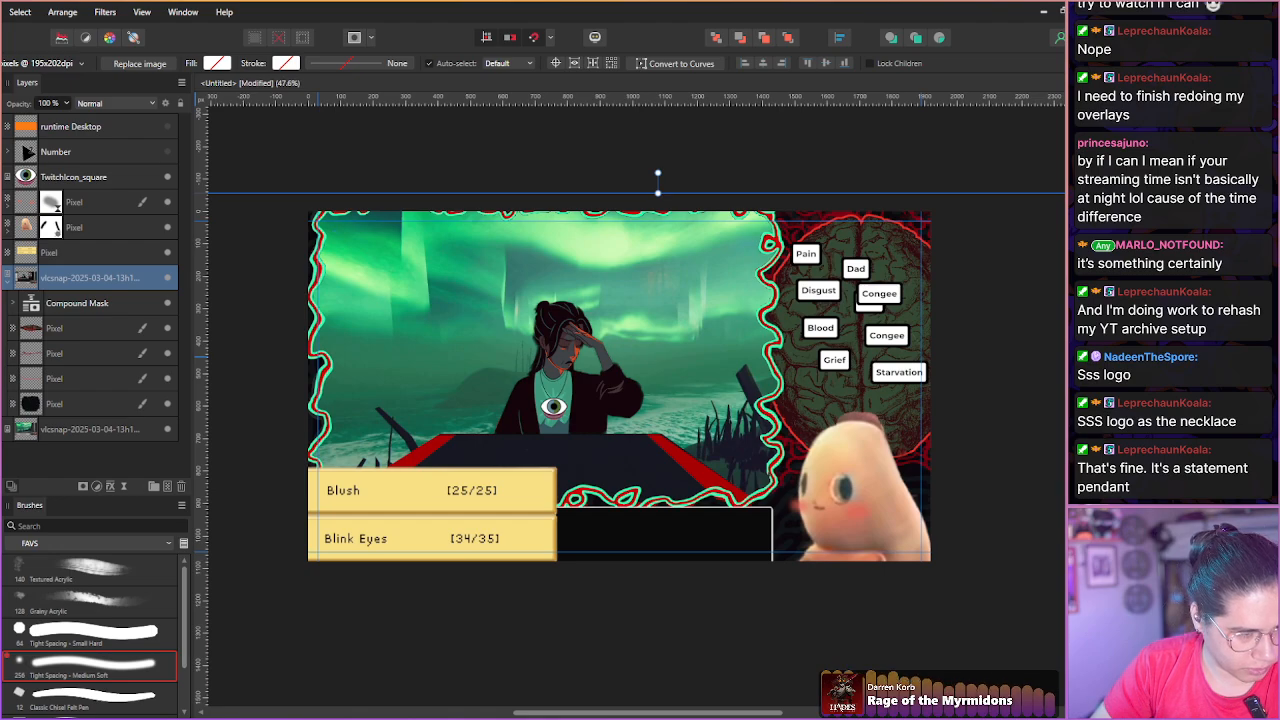
pyautogui.hotkey('ctrl', 'j')
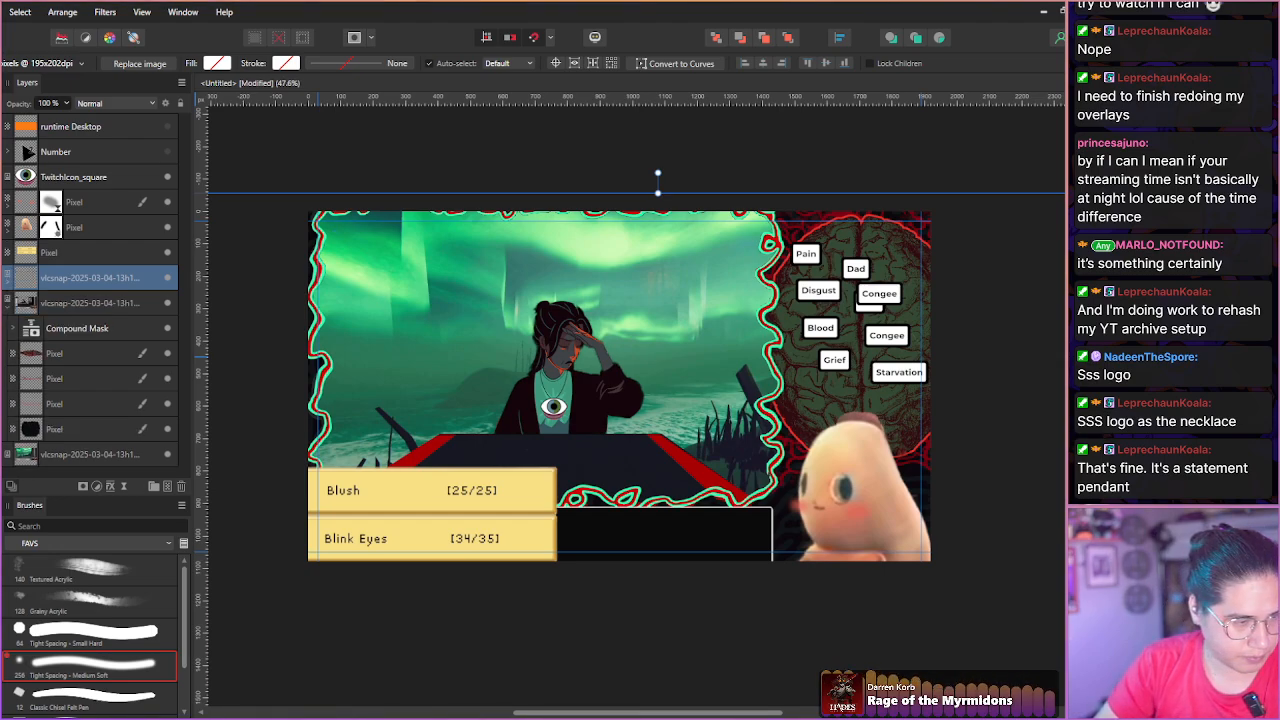
pyautogui.click(8, 304)
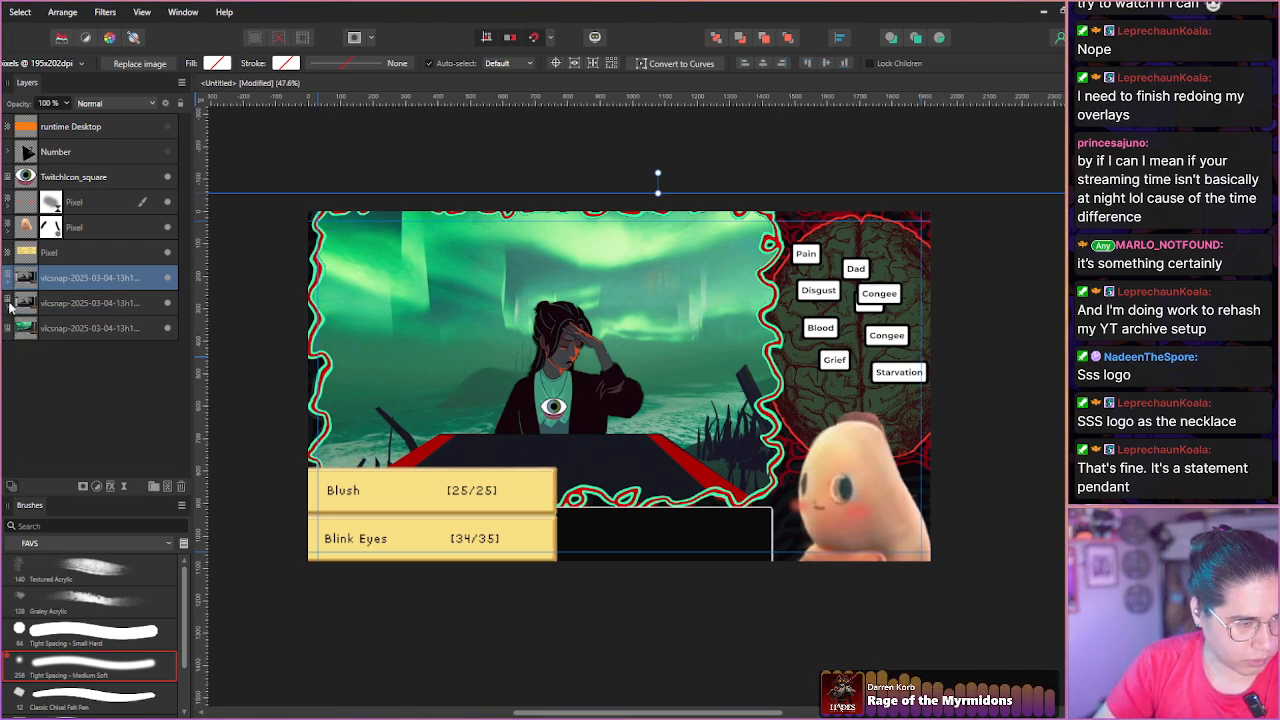
pyautogui.rightClick(55, 280)
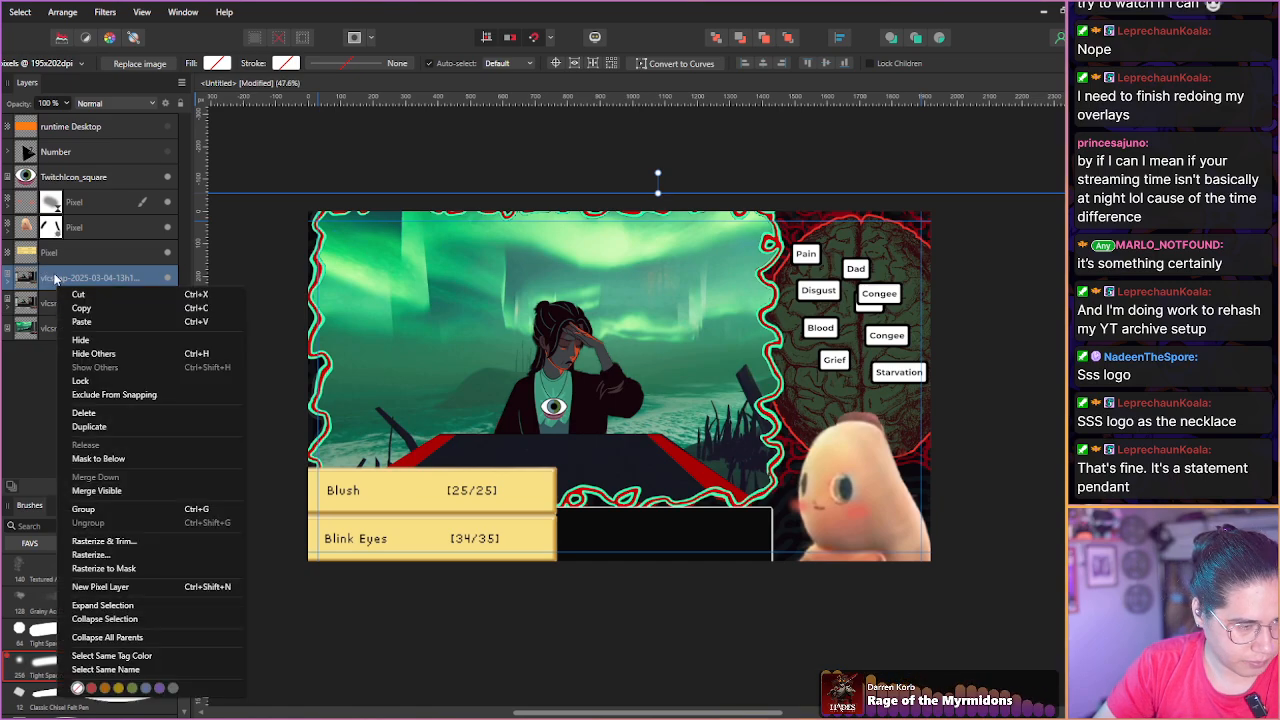
pyautogui.click(80, 544)
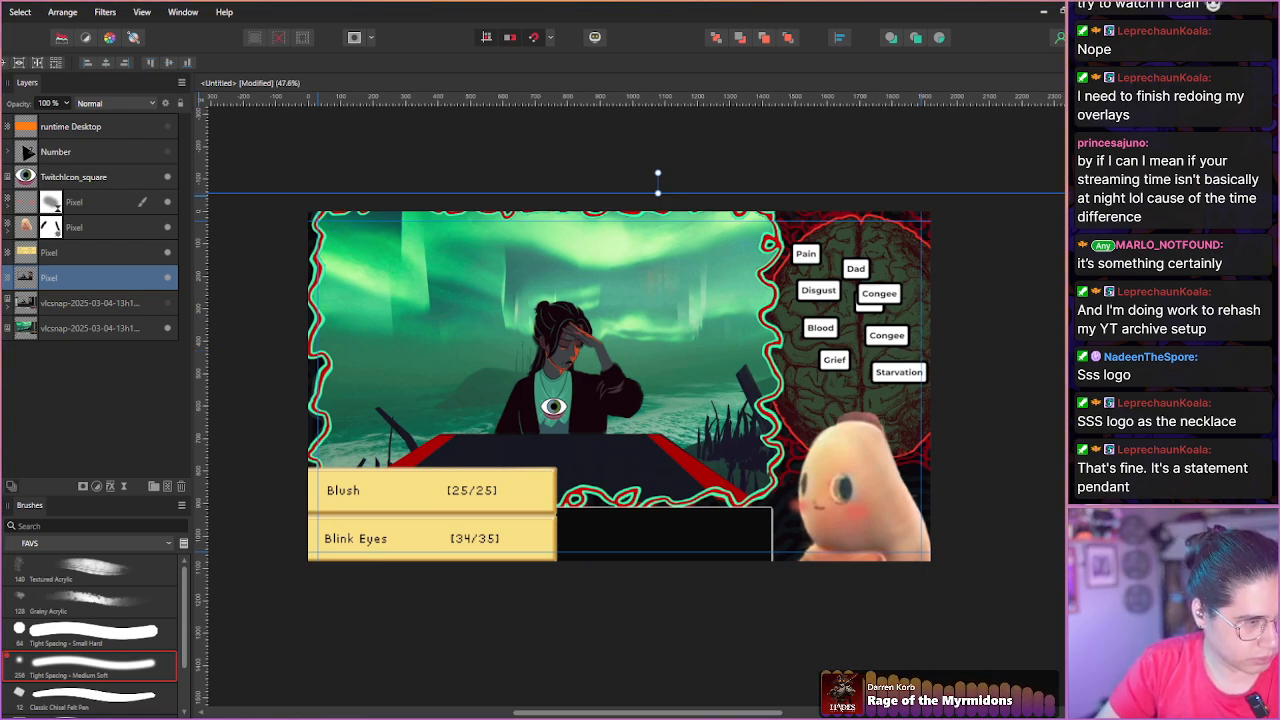
# Select the character and wavy frame area of the rasterized copy, enlarge and reposition it with the original overlay hidden, and deselect.
pyautogui.press('m')
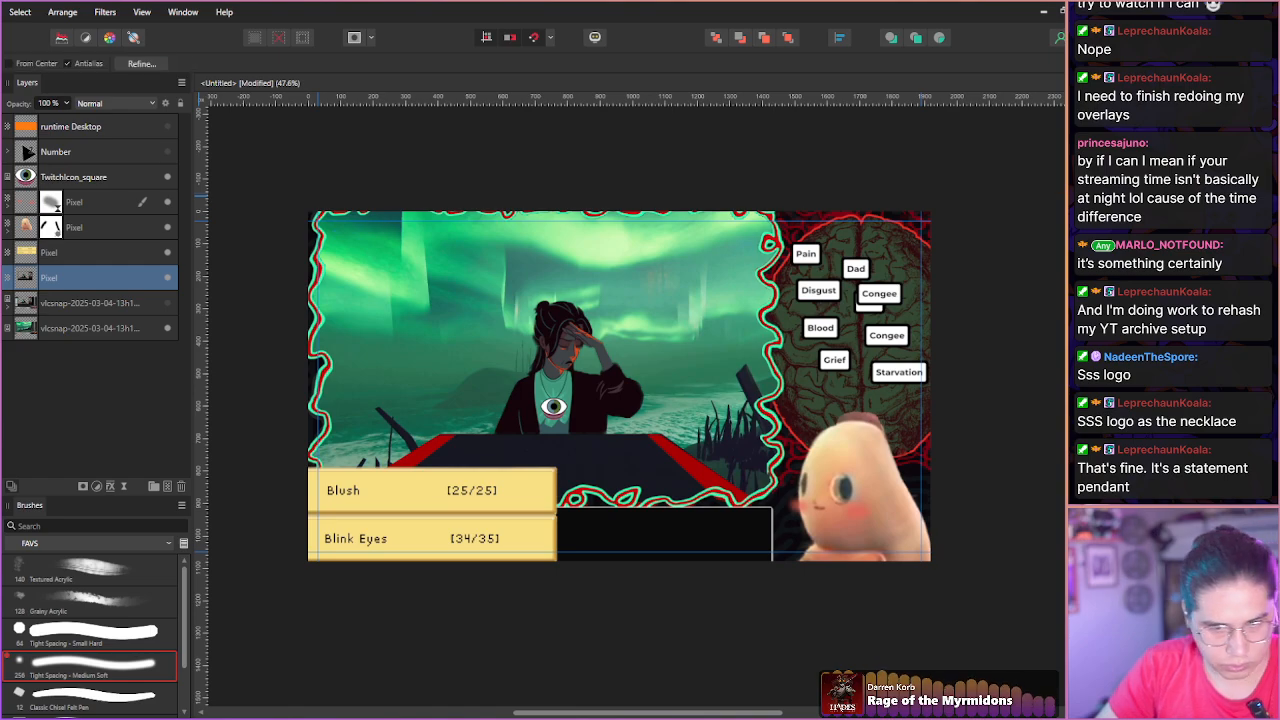
pyautogui.moveTo(780, 203); pyautogui.dragTo(283, 580)
pyautogui.press('v')
pyautogui.moveTo(301, 566); pyautogui.dragTo(233, 646)
pyautogui.moveTo(464, 436); pyautogui.dragTo(390, 408)
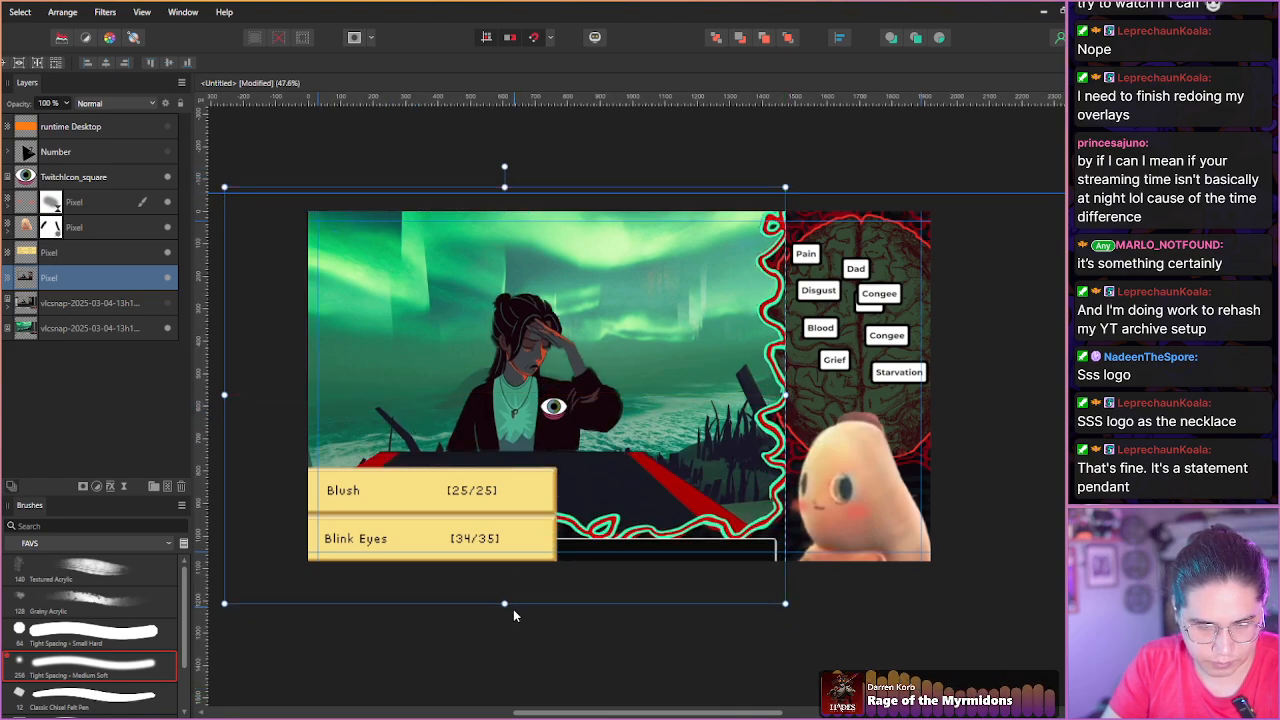
pyautogui.moveTo(504, 603); pyautogui.dragTo(505, 609)
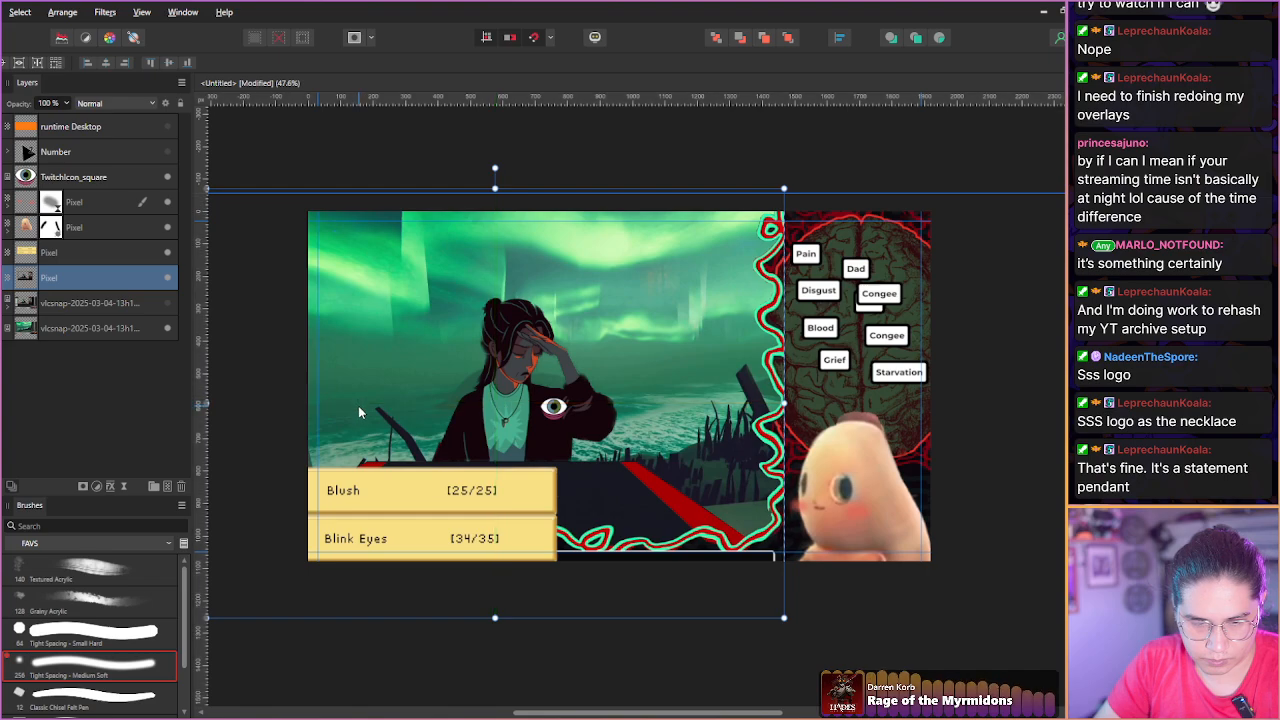
pyautogui.click(449, 515)
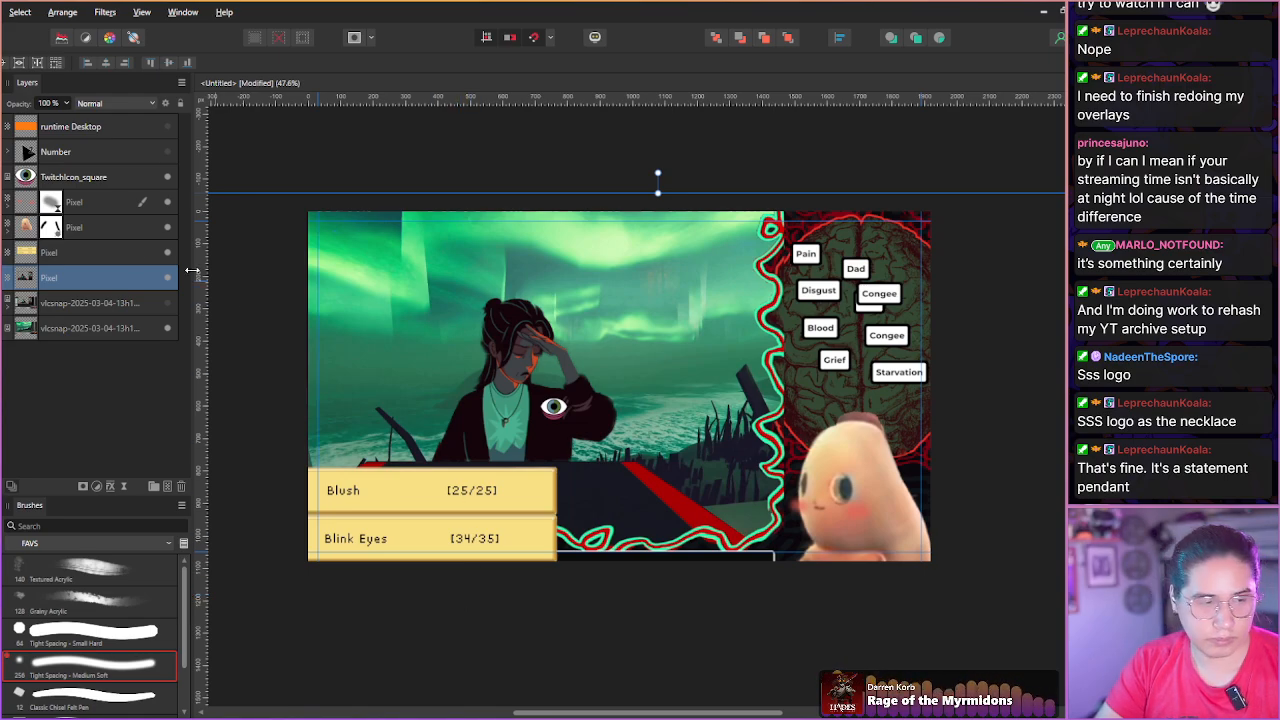
# Nudge the yellow button menu slightly down and left, and move the eye pendant onto the character's relocated chest.
pyautogui.click(57, 253)
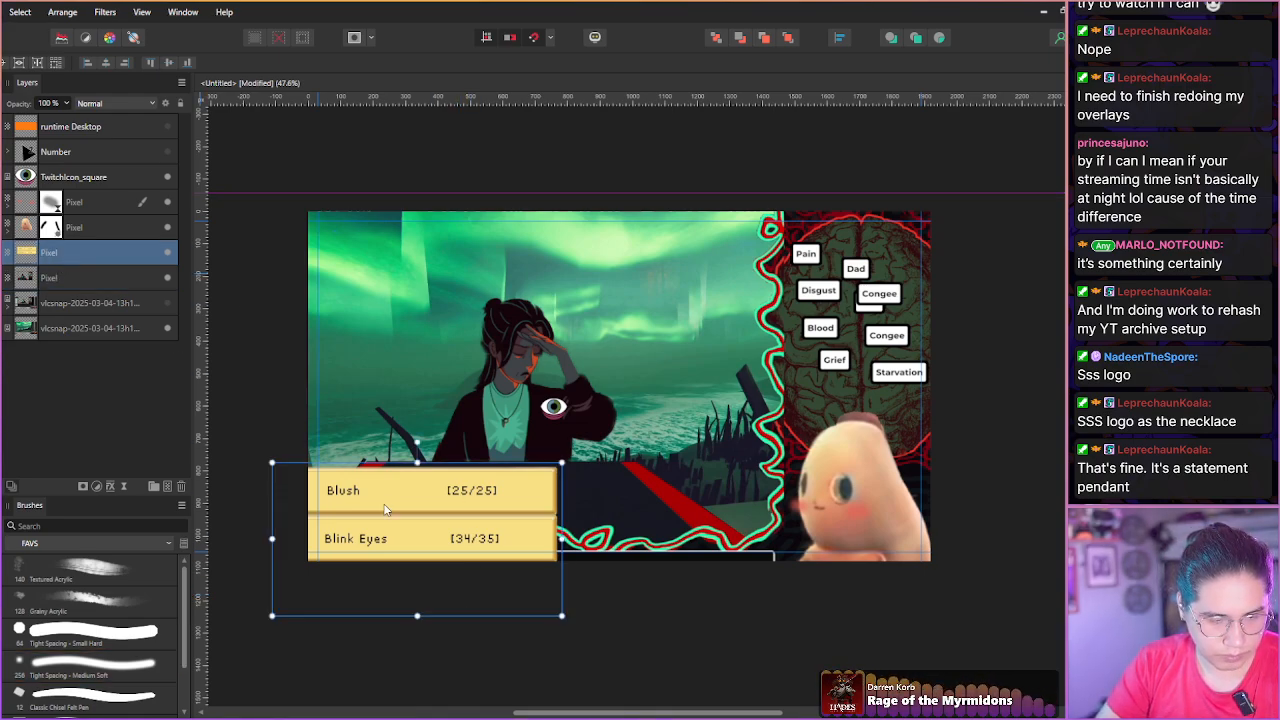
pyautogui.moveTo(369, 500); pyautogui.dragTo(336, 504)
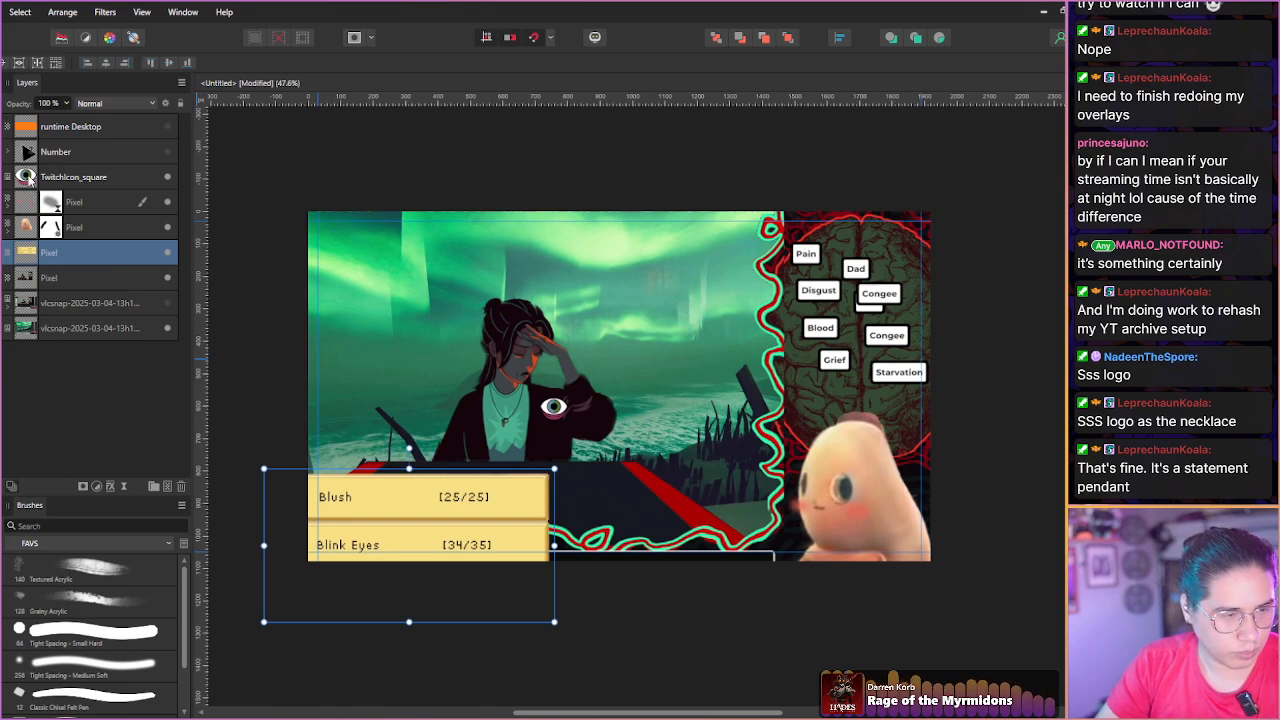
pyautogui.click(60, 178)
pyautogui.moveTo(554, 417); pyautogui.dragTo(507, 431)
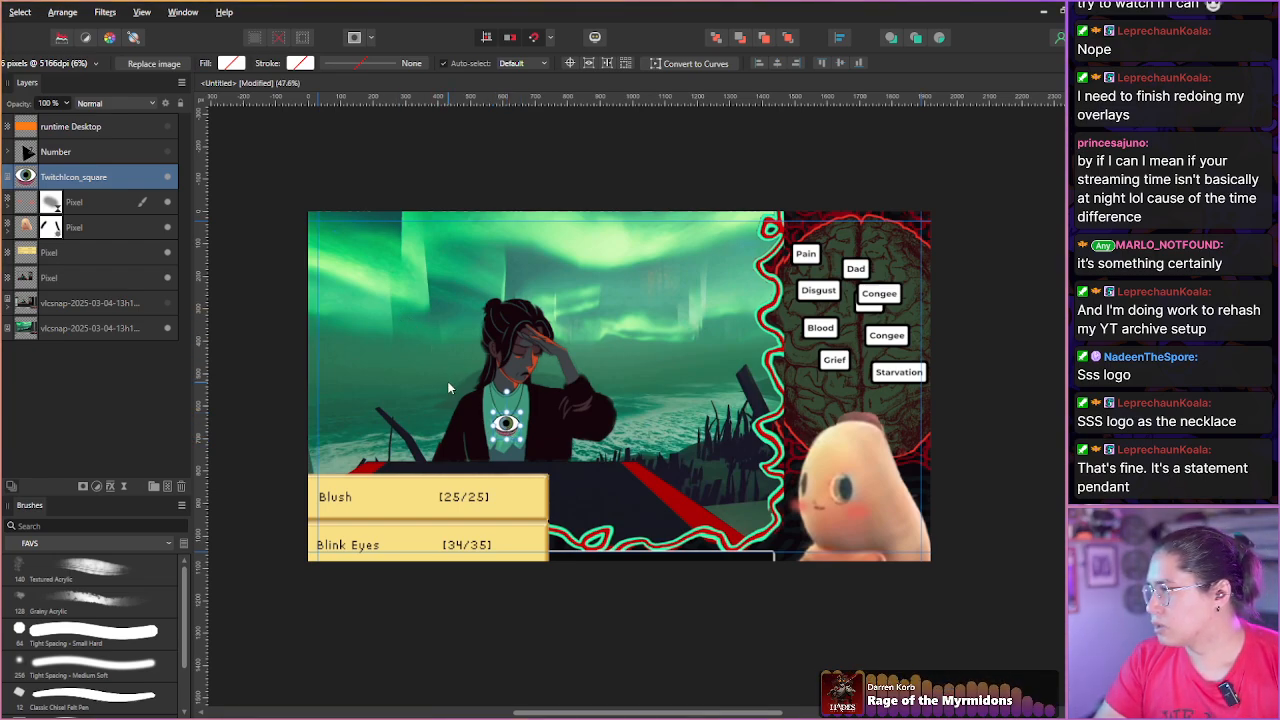
# Enlarge the rasterized overlay layer slightly and adjust its placement over the aurora background.
pyautogui.click(22, 280)
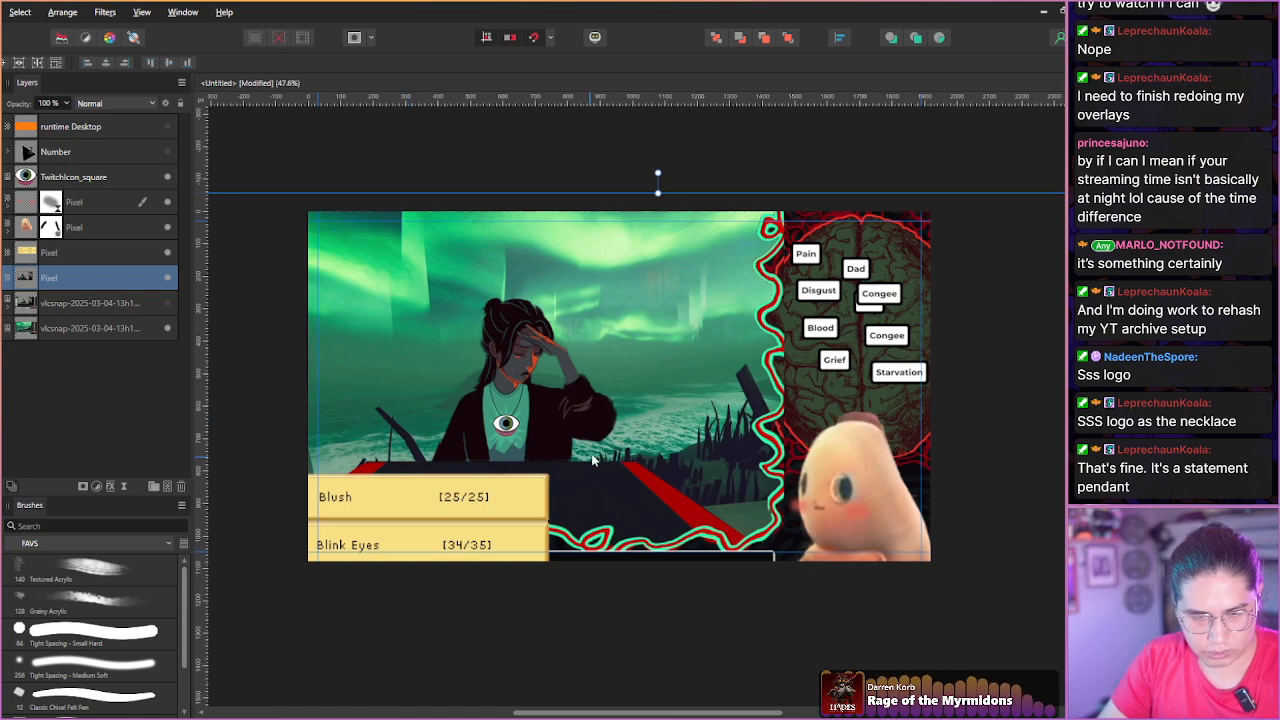
pyautogui.scroll(-2, 588, 465)
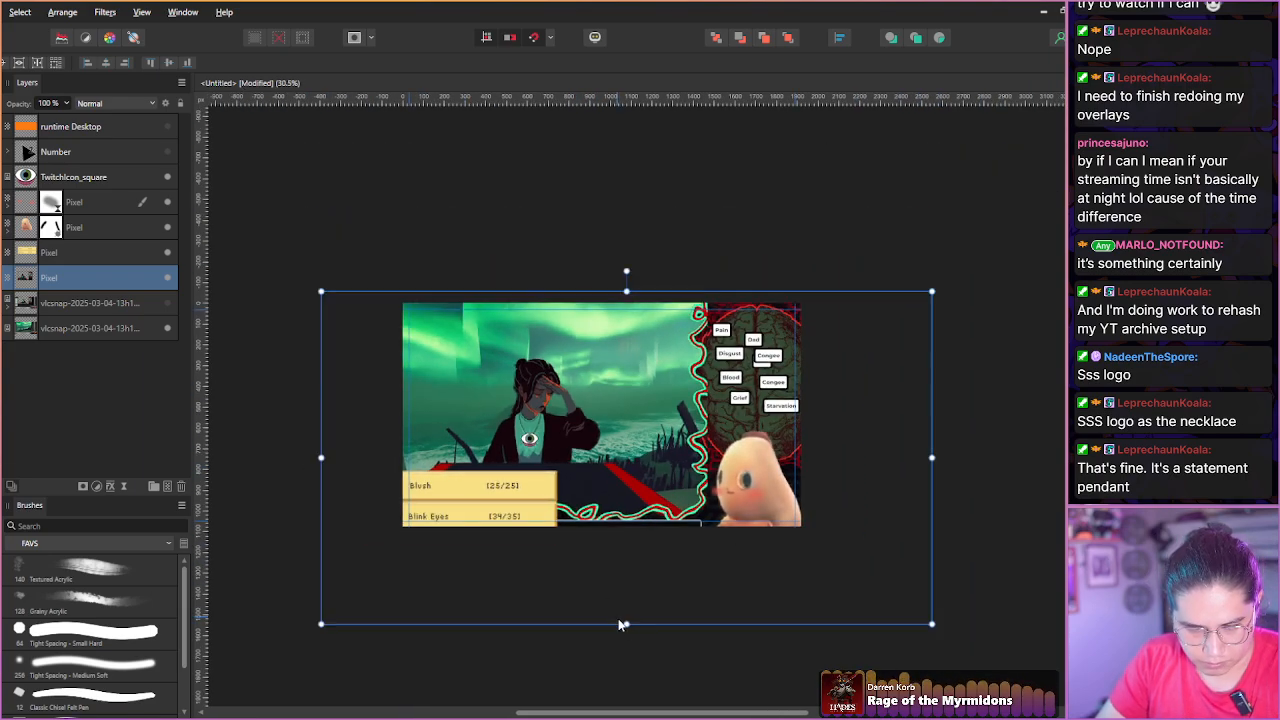
pyautogui.moveTo(626, 624); pyautogui.dragTo(626, 635)
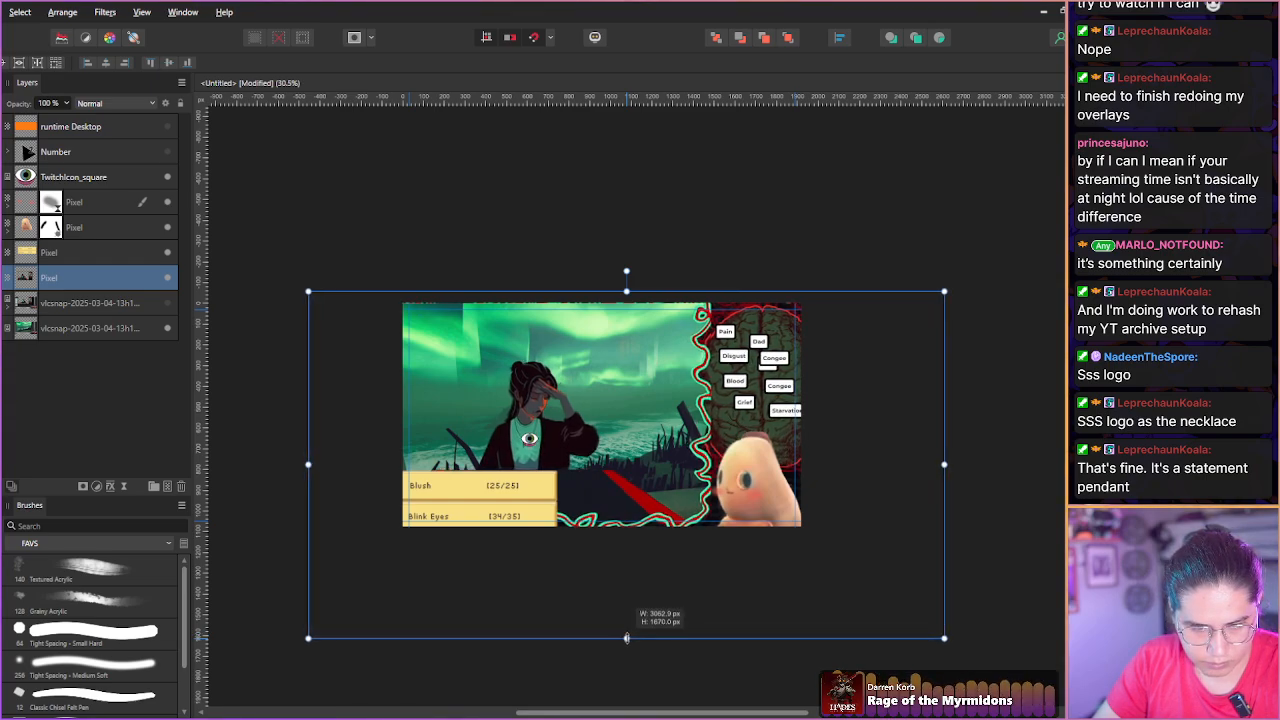
pyautogui.moveTo(592, 577); pyautogui.dragTo(599, 583)
pyautogui.hotkey('ctrl', 'z')
pyautogui.moveTo(625, 632); pyautogui.dragTo(624, 634)
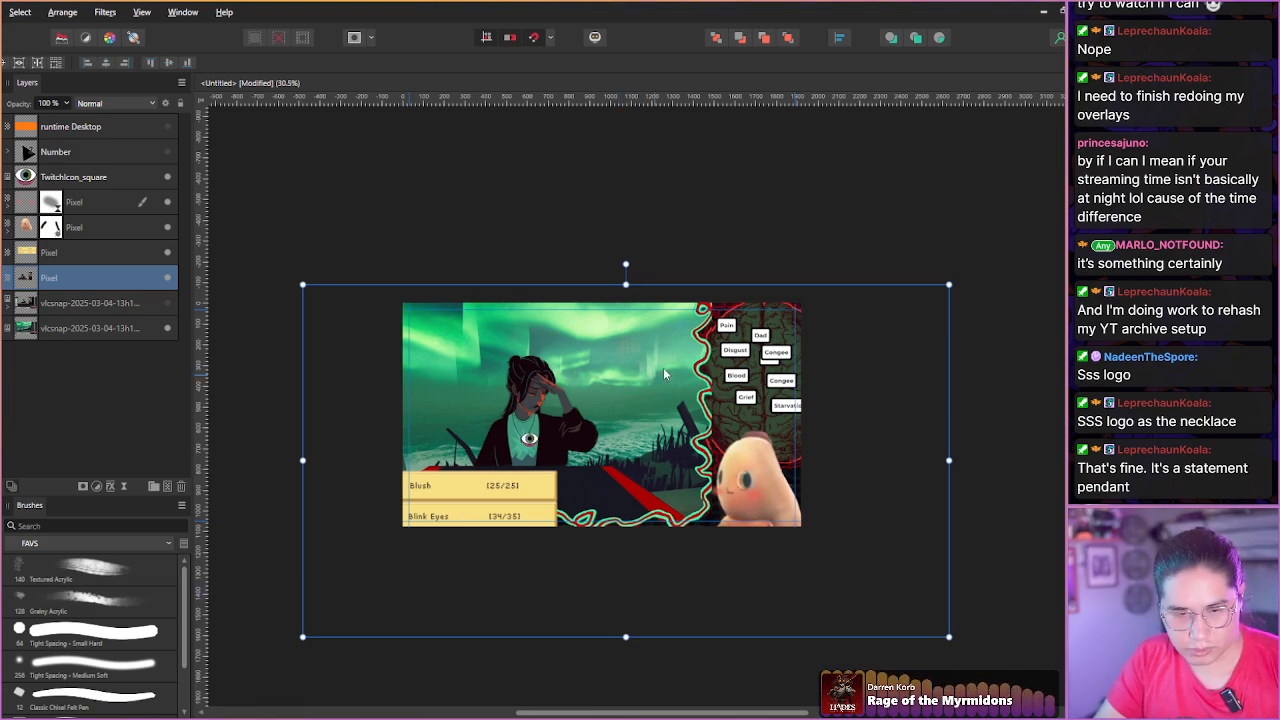
# Choose the Tight Spacing - Small Hard brush, reduce its size, and sample green from the wavy frame's outline.
pyautogui.scroll(5, 657, 372)
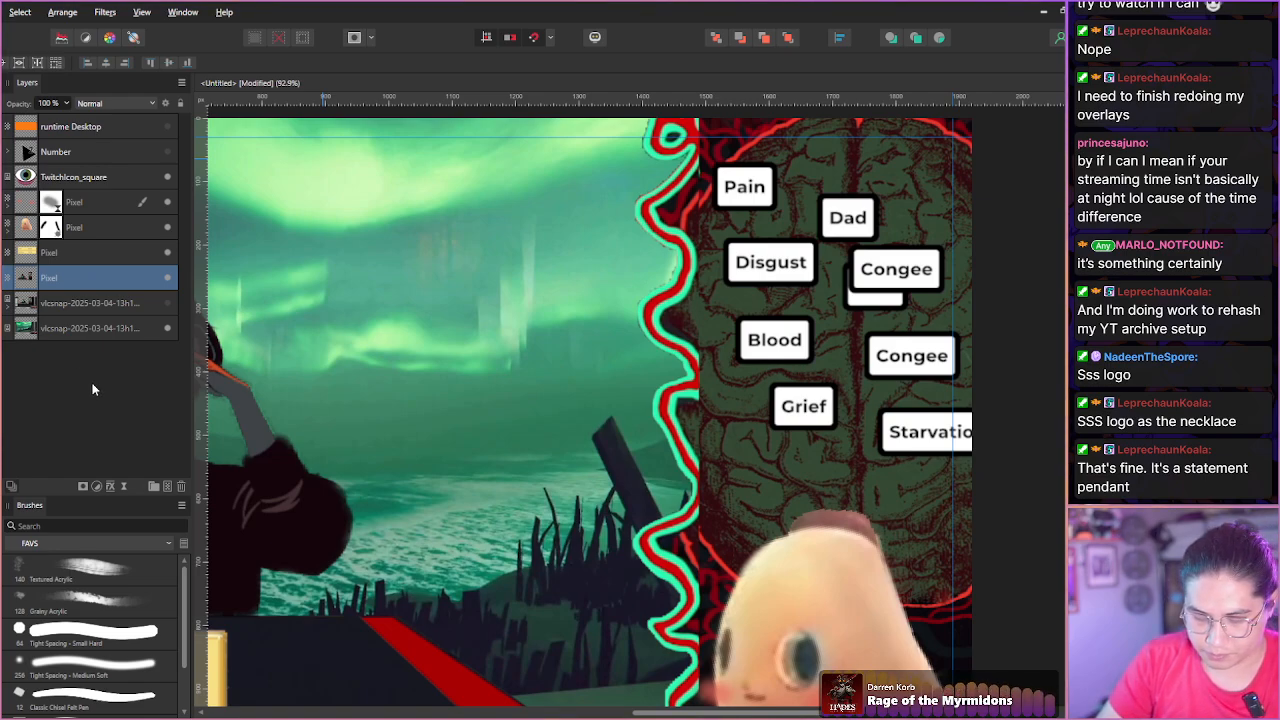
pyautogui.press('b')
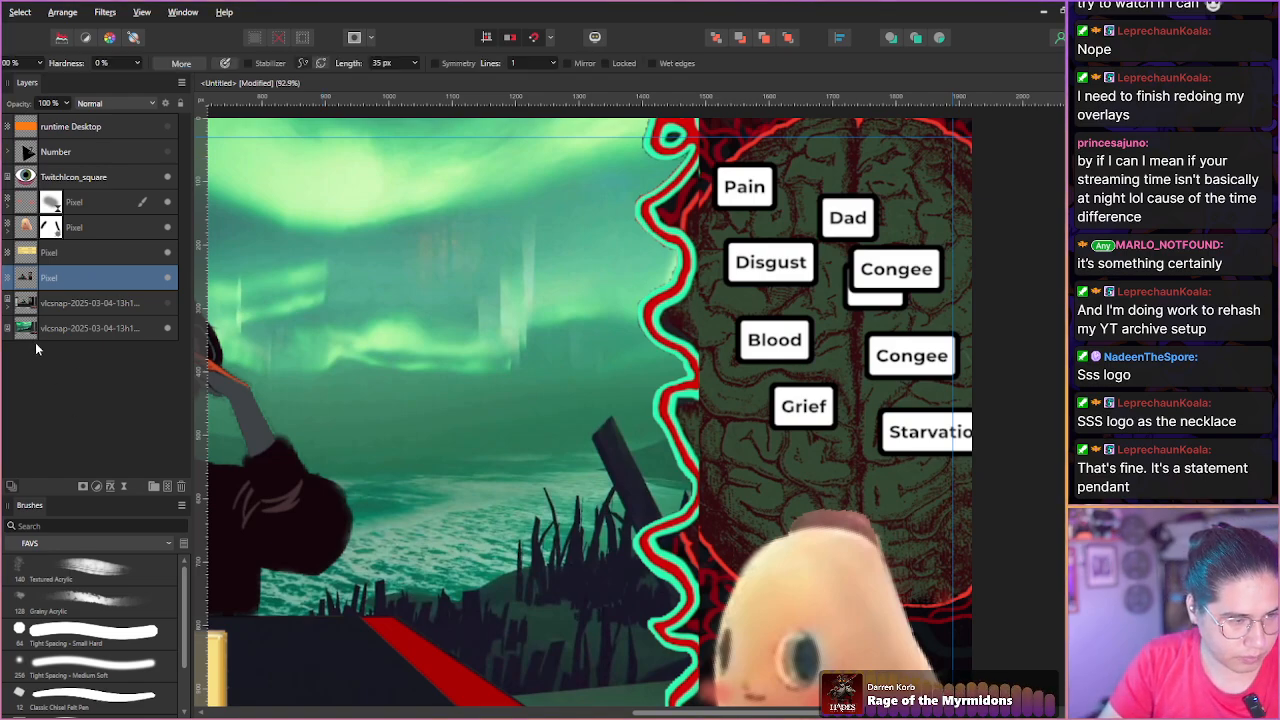
pyautogui.click(76, 634)
pyautogui.press('[')
pyautogui.press('[')
pyautogui.press('[')
pyautogui.keyDown('alt'); pyautogui.click(689, 122); pyautogui.keyUp('alt')
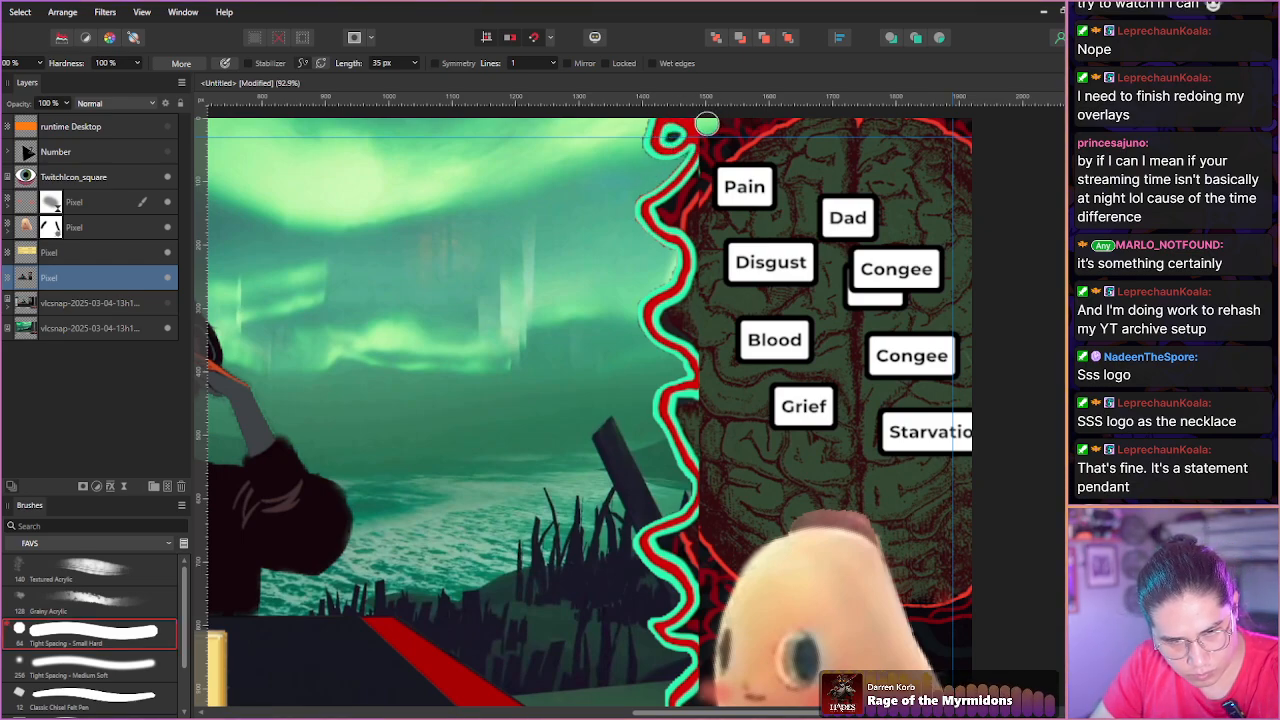
# Toggle the original and rasterized overlay layers to compare their frame edges beside the brain artwork.
pyautogui.click(167, 304)
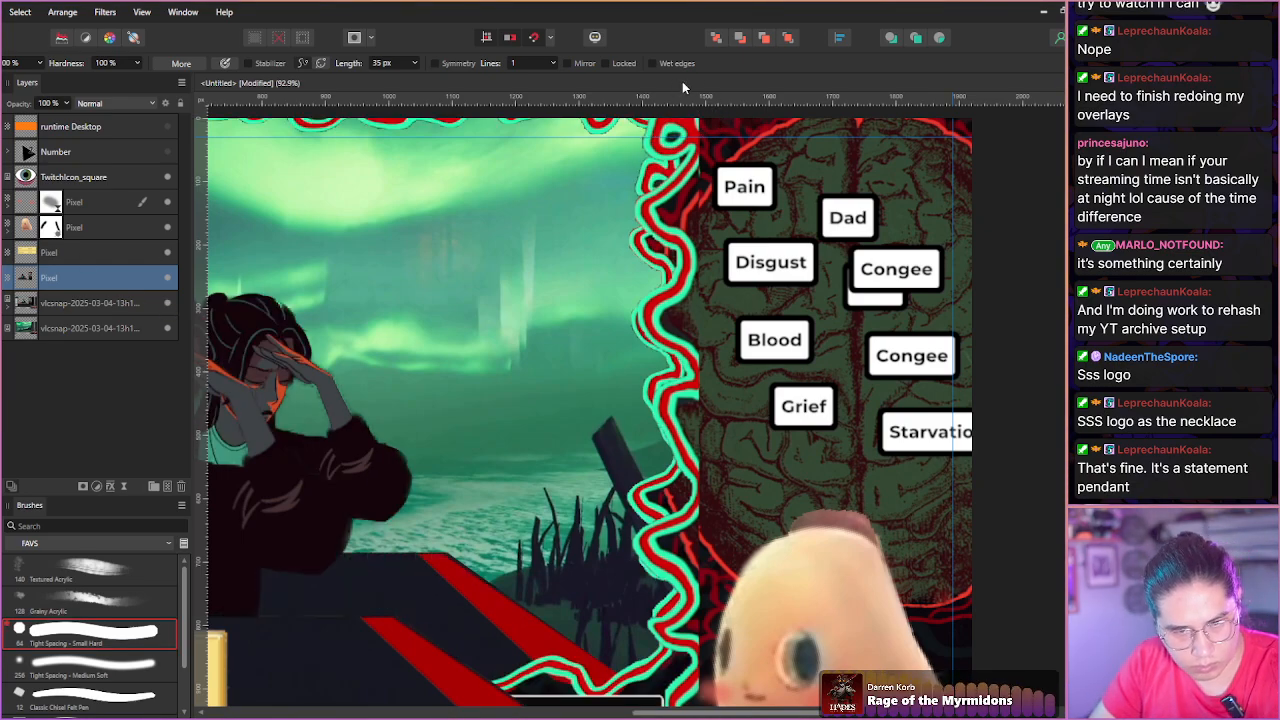
pyautogui.click(167, 278)
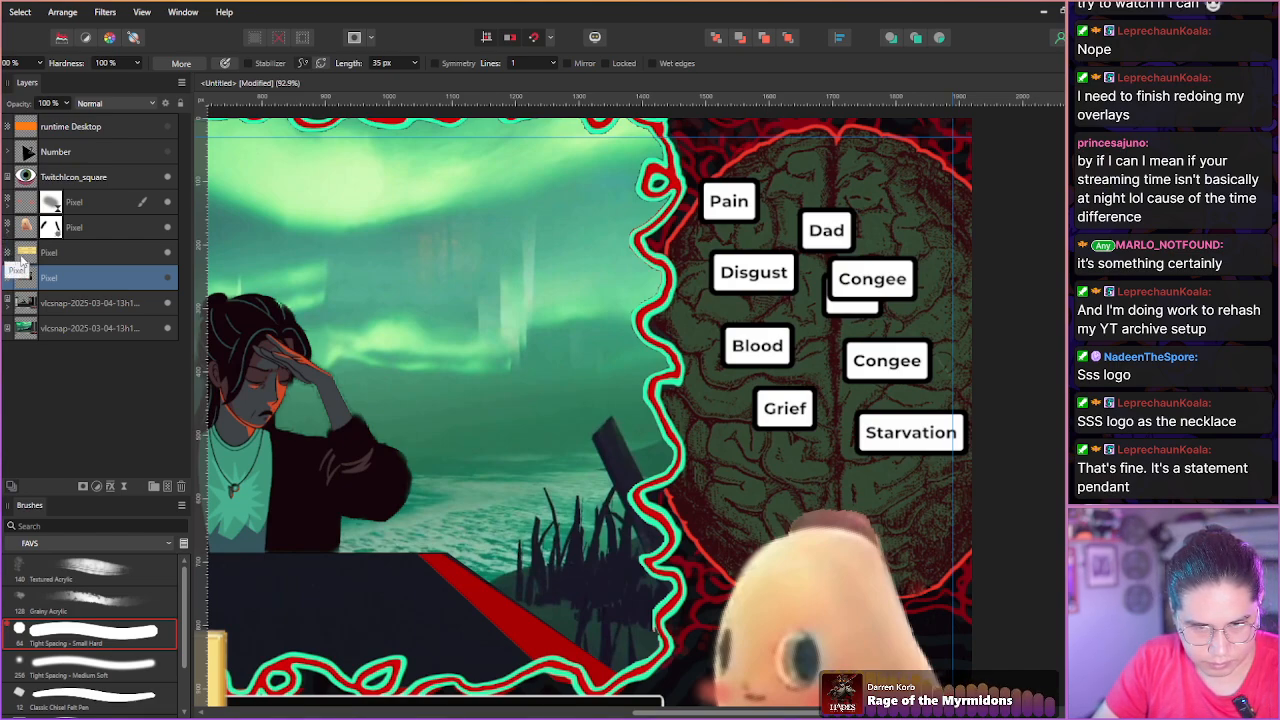
pyautogui.click(166, 278)
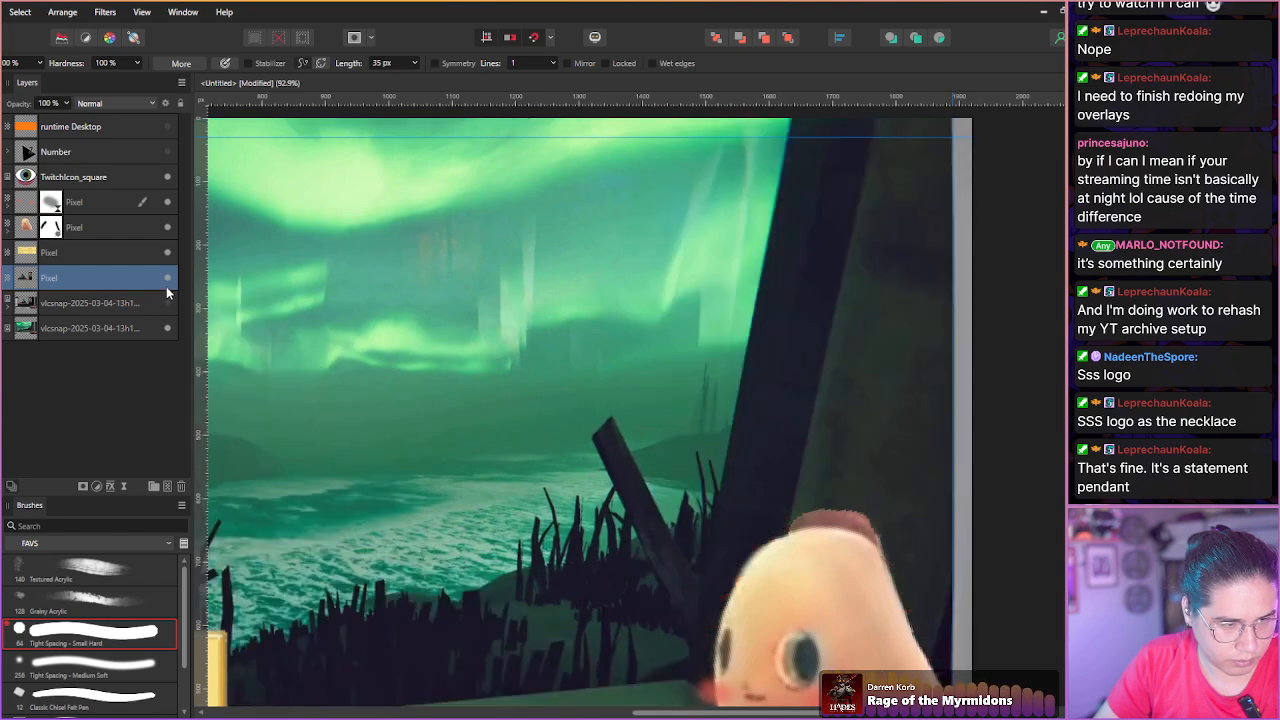
pyautogui.click(166, 283)
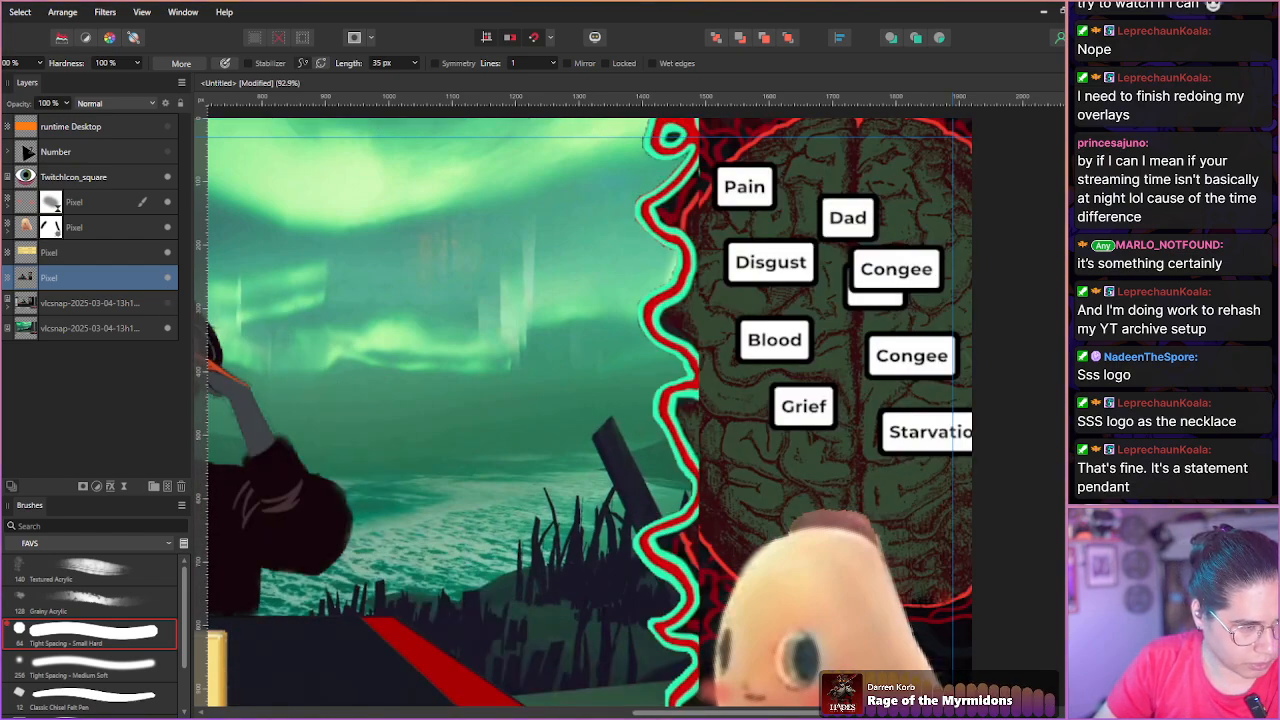
# Add a pixel layer nested inside the rasterized overlay layer and ready the Tight Spacing - Small Hard brush at the cut-off frame edge.
pyautogui.click(167, 487)
pyautogui.moveTo(43, 284); pyautogui.dragTo(50, 305)
pyautogui.click(11, 284)
pyautogui.click(64, 632)
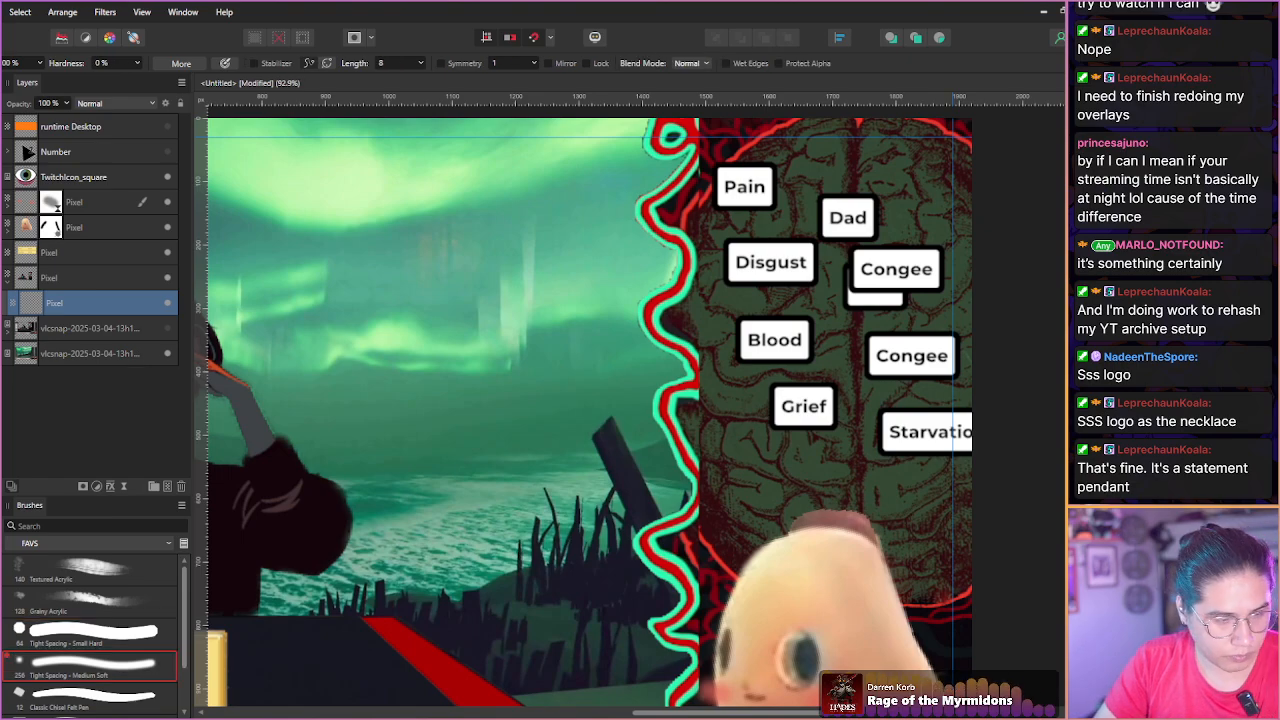
pyautogui.scroll(4, 704, 366)
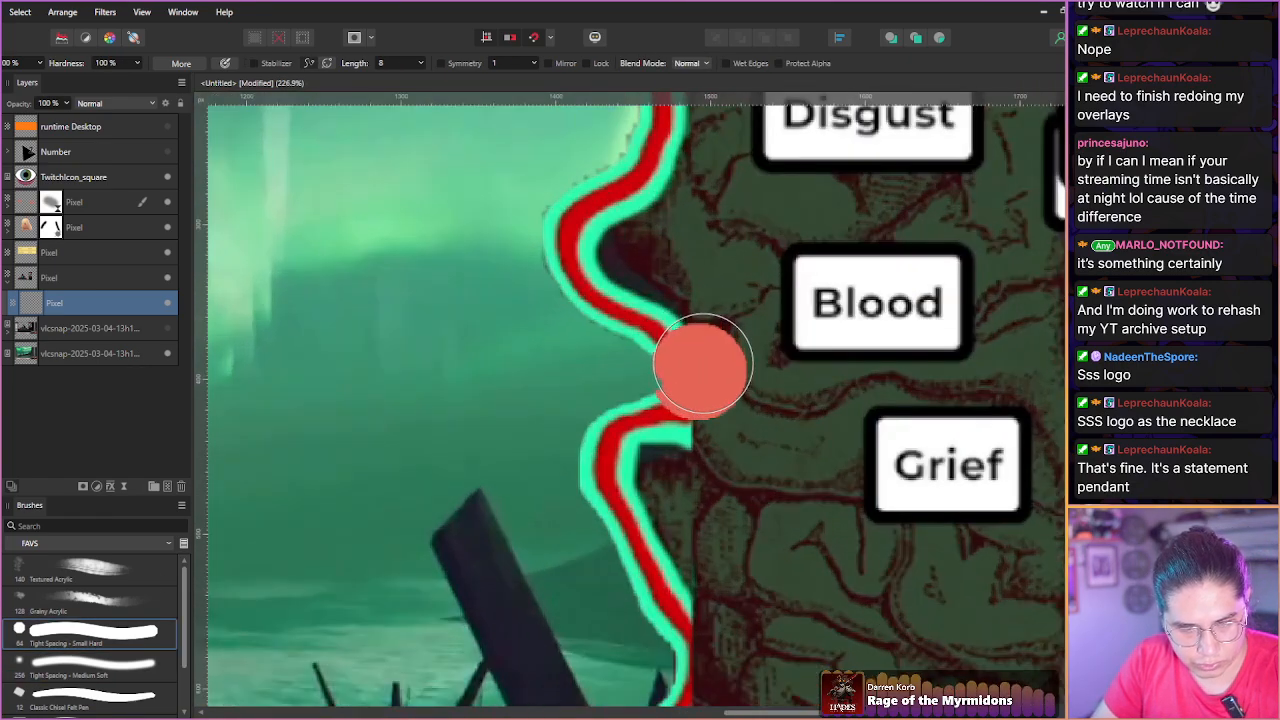
# Try painting the cut-off frame bend beside the Blood and Grief labels in sampled green and red using the Classic Chisel Felt Pen brush.
pyautogui.click(60, 694)
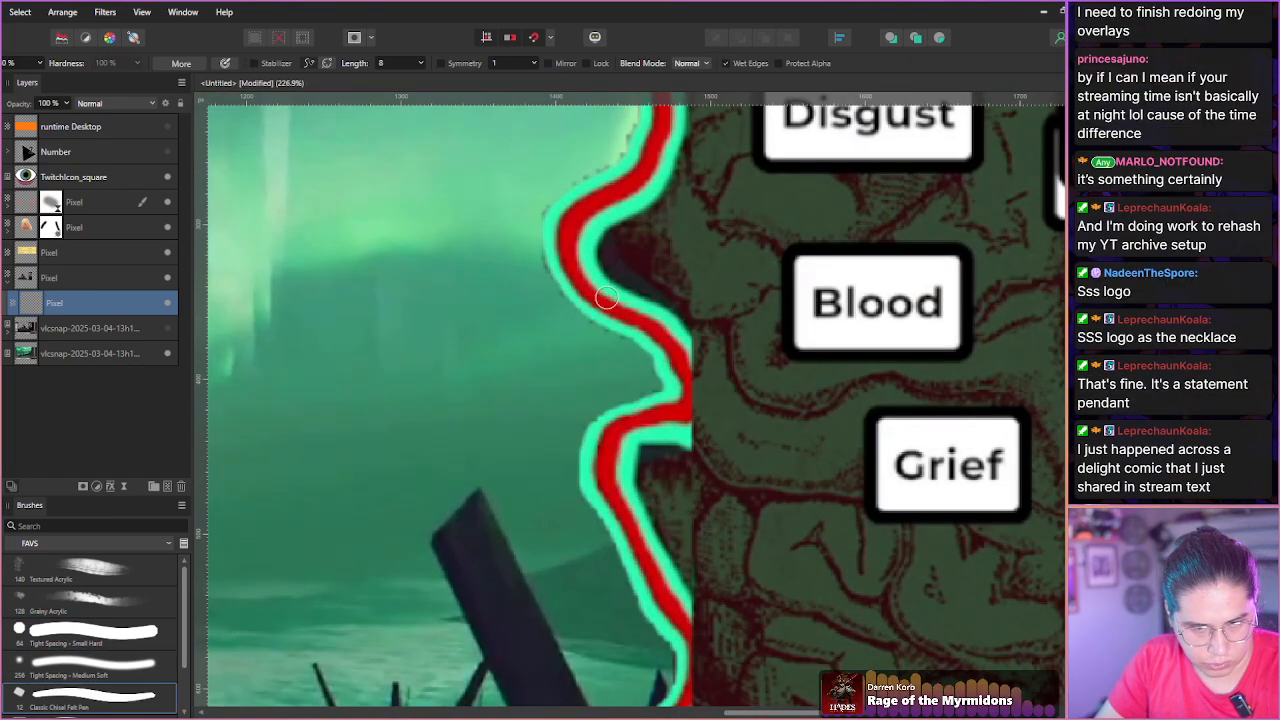
pyautogui.keyDown('alt'); pyautogui.click(671, 322); pyautogui.keyUp('alt')
pyautogui.moveTo(677, 327)
pyautogui.mouseDown()
pyautogui.moveTo(701, 417)
pyautogui.moveTo(676, 441)
pyautogui.moveTo(668, 431)
pyautogui.moveTo(687, 425)
pyautogui.moveTo(695, 398)
pyautogui.moveTo(691, 353)
pyautogui.moveTo(646, 358)
pyautogui.moveTo(648, 306)
pyautogui.moveTo(688, 378)
pyautogui.moveTo(655, 410)
pyautogui.mouseUp()
pyautogui.keyDown('alt'); pyautogui.click(654, 331); pyautogui.keyUp('alt')
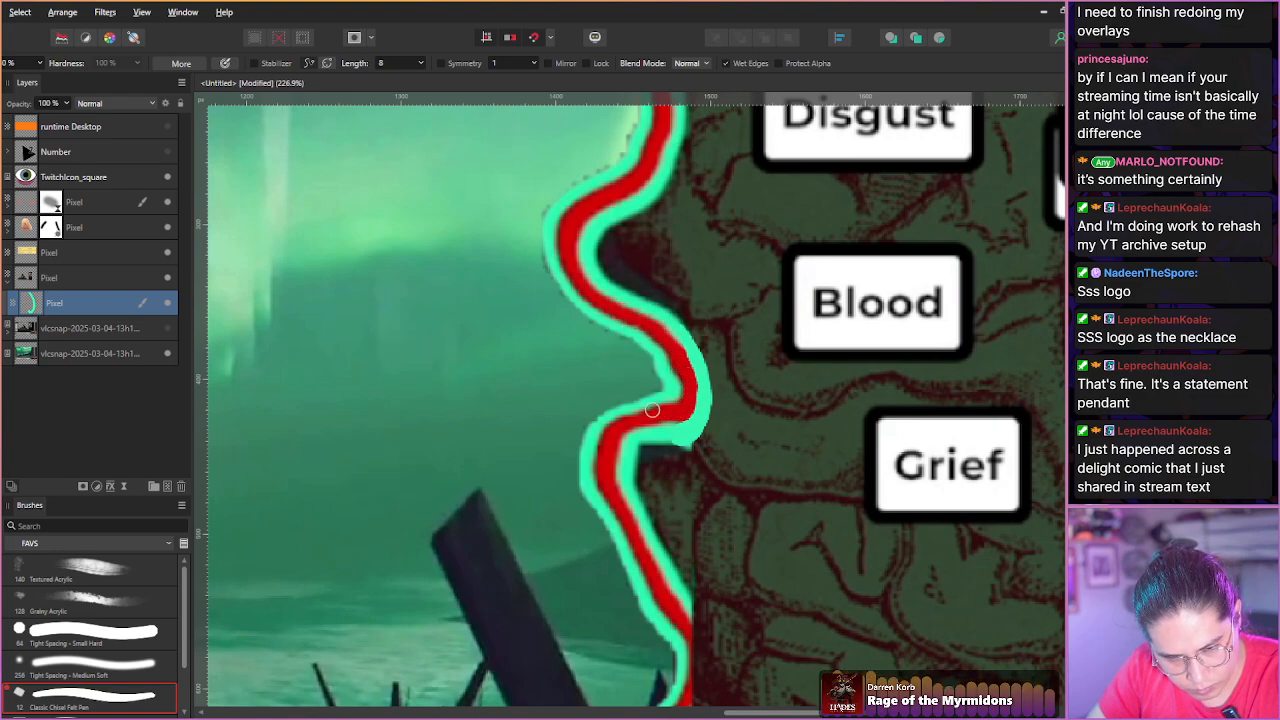
# Choose the Grainy Acrylic brush, reduce its size, and undo the felt-pen strokes on the frame bend.
pyautogui.click(80, 602)
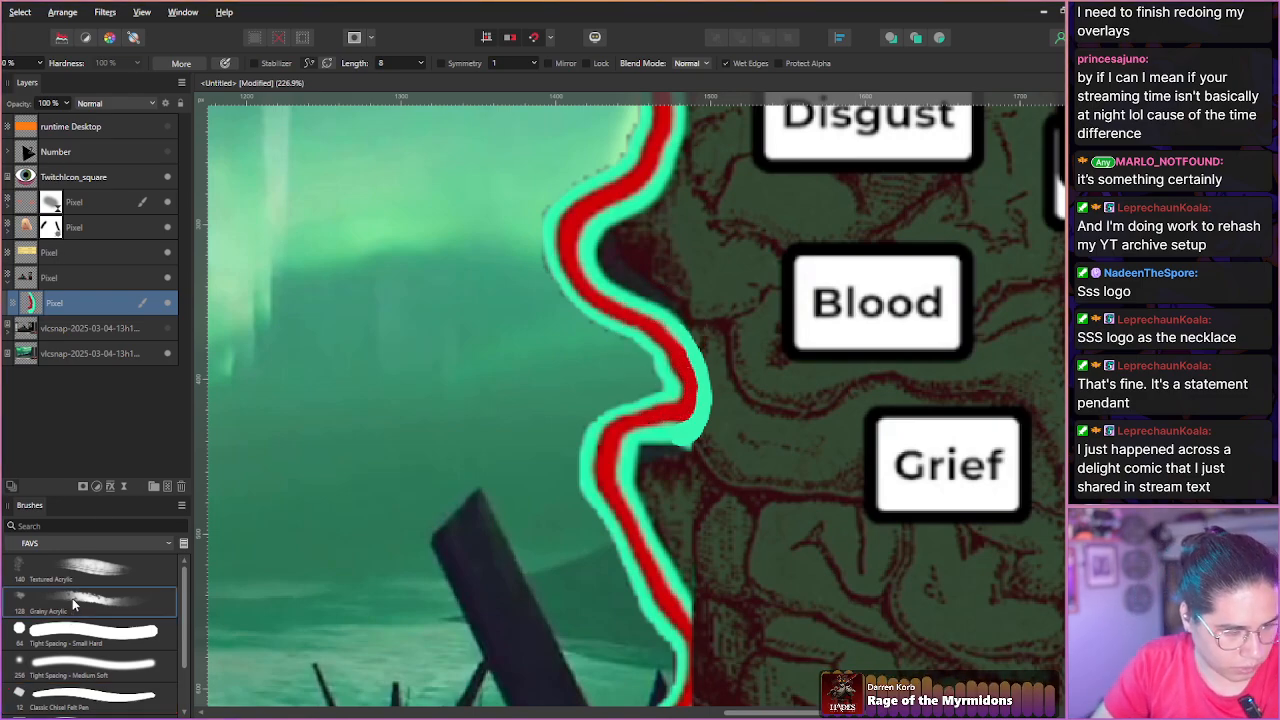
pyautogui.press('[')
pyautogui.press('[')
pyautogui.press('[')
pyautogui.press('[')
pyautogui.press('[')
pyautogui.press('[')
pyautogui.press('[')
pyautogui.press('[')
pyautogui.hotkey('ctrl', 'z')
pyautogui.hotkey('ctrl', 'z')
pyautogui.hotkey('ctrl', 'z')
# Paint the missing green outline and sampled red core of the frame bend beside the Blood and Grief labels.
pyautogui.moveTo(673, 333); pyautogui.dragTo(674, 328)
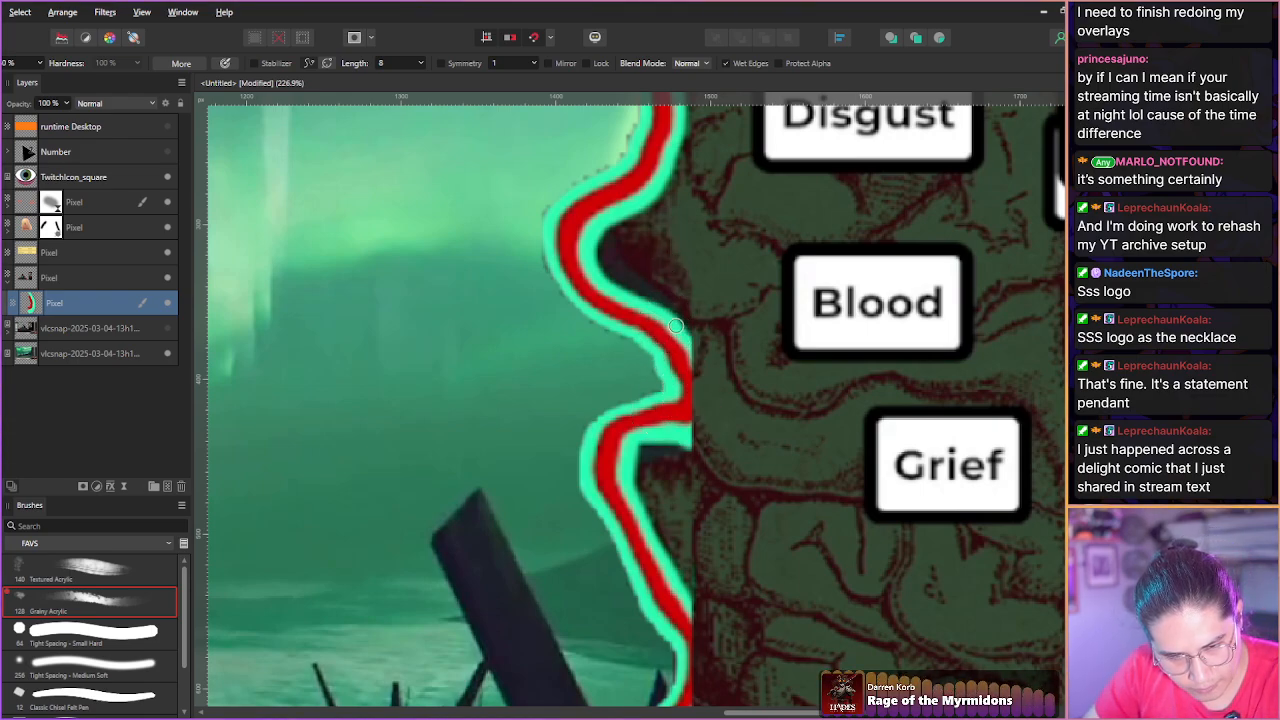
pyautogui.moveTo(676, 328)
pyautogui.mouseDown()
pyautogui.moveTo(705, 404)
pyautogui.moveTo(694, 430)
pyautogui.moveTo(667, 435)
pyautogui.moveTo(691, 432)
pyautogui.moveTo(698, 372)
pyautogui.moveTo(669, 325)
pyautogui.moveTo(707, 403)
pyautogui.moveTo(686, 436)
pyautogui.mouseUp()
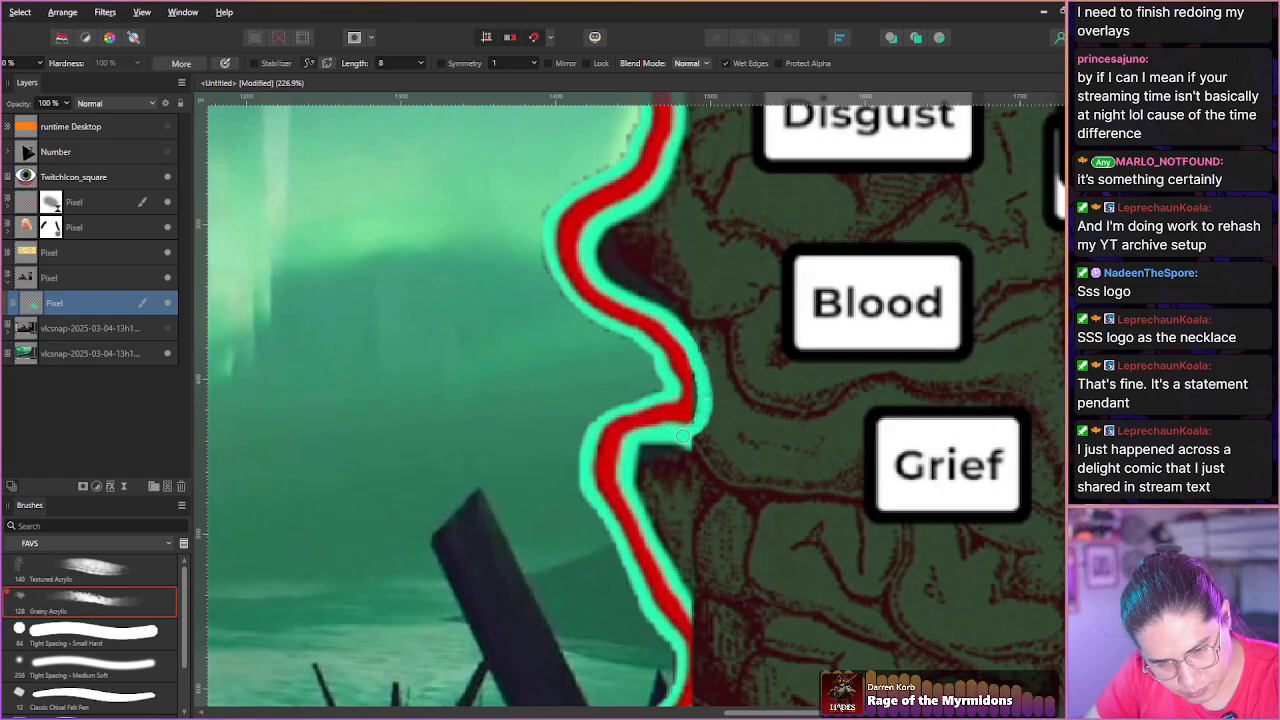
pyautogui.keyDown('alt'); pyautogui.click(679, 362); pyautogui.keyUp('alt')
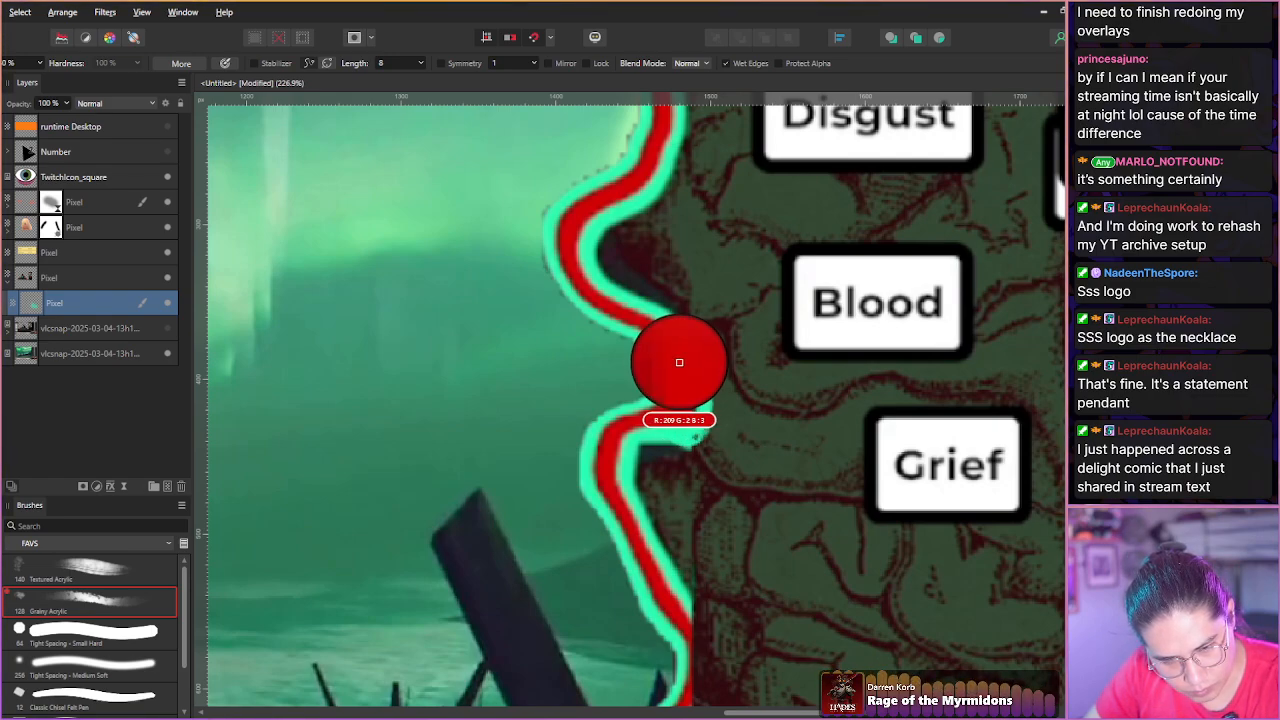
pyautogui.moveTo(680, 364)
pyautogui.mouseDown()
pyautogui.moveTo(689, 397)
pyautogui.moveTo(675, 414)
pyautogui.moveTo(691, 396)
pyautogui.moveTo(684, 365)
pyautogui.moveTo(694, 407)
pyautogui.moveTo(681, 416)
pyautogui.moveTo(693, 378)
pyautogui.mouseUp()
# Retouch the frame's cut-off edge below the Grief label using sampled frame colours.
pyautogui.press('space')
pyautogui.moveTo(648, 554); pyautogui.dragTo(595, 310)
pyautogui.keyDown('alt'); pyautogui.click(625, 484); pyautogui.keyUp('alt')
pyautogui.moveTo(640, 462)
pyautogui.mouseDown()
pyautogui.moveTo(636, 366)
pyautogui.moveTo(646, 446)
pyautogui.moveTo(618, 488)
pyautogui.moveTo(630, 372)
pyautogui.moveTo(633, 452)
pyautogui.mouseUp()
pyautogui.keyDown('alt'); pyautogui.click(620, 468); pyautogui.keyUp('alt')
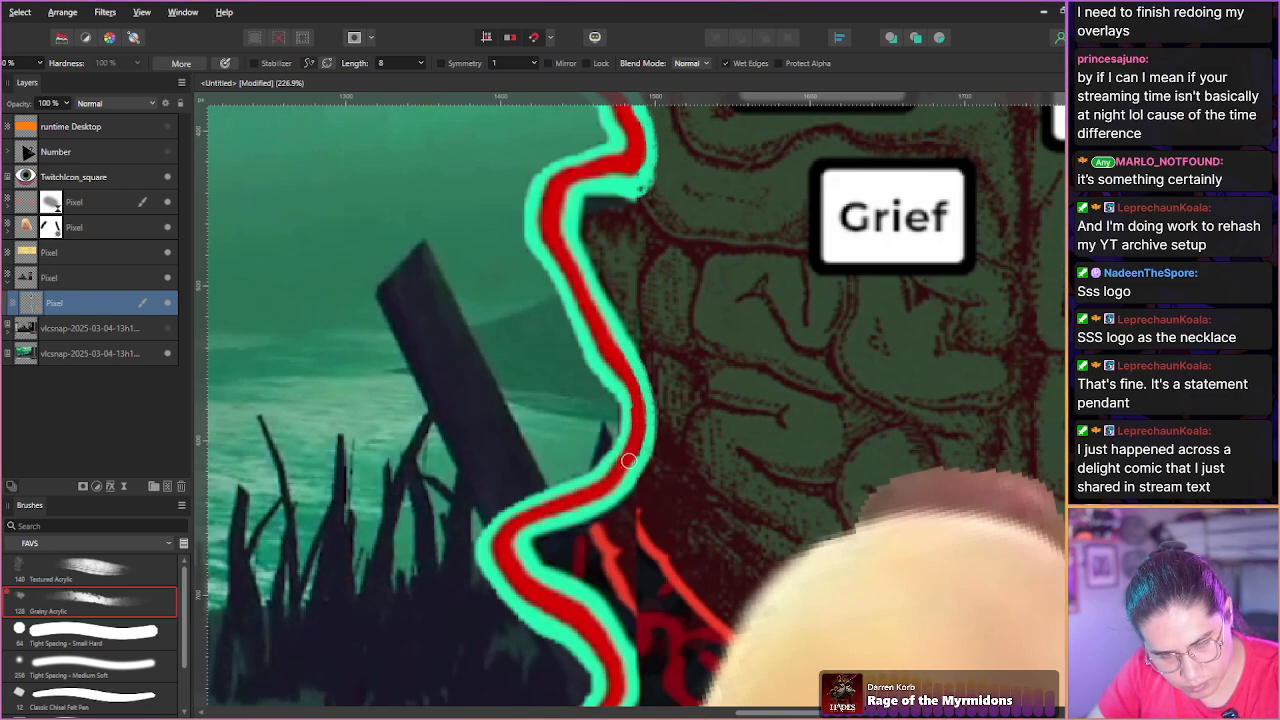
# Paint the missing green outline and red core of the frame bend beside the creature's face.
pyautogui.scroll(-5, 500, 394)
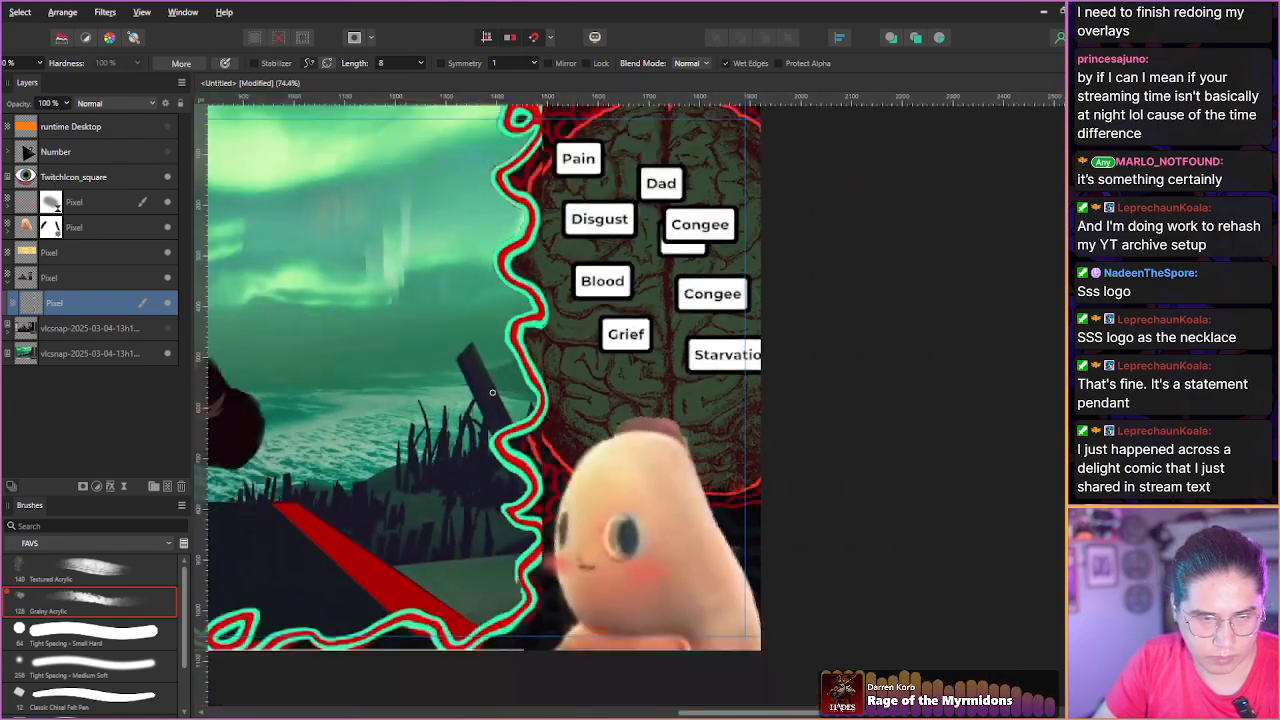
pyautogui.scroll(-1, 492, 392)
pyautogui.scroll(6, 522, 443)
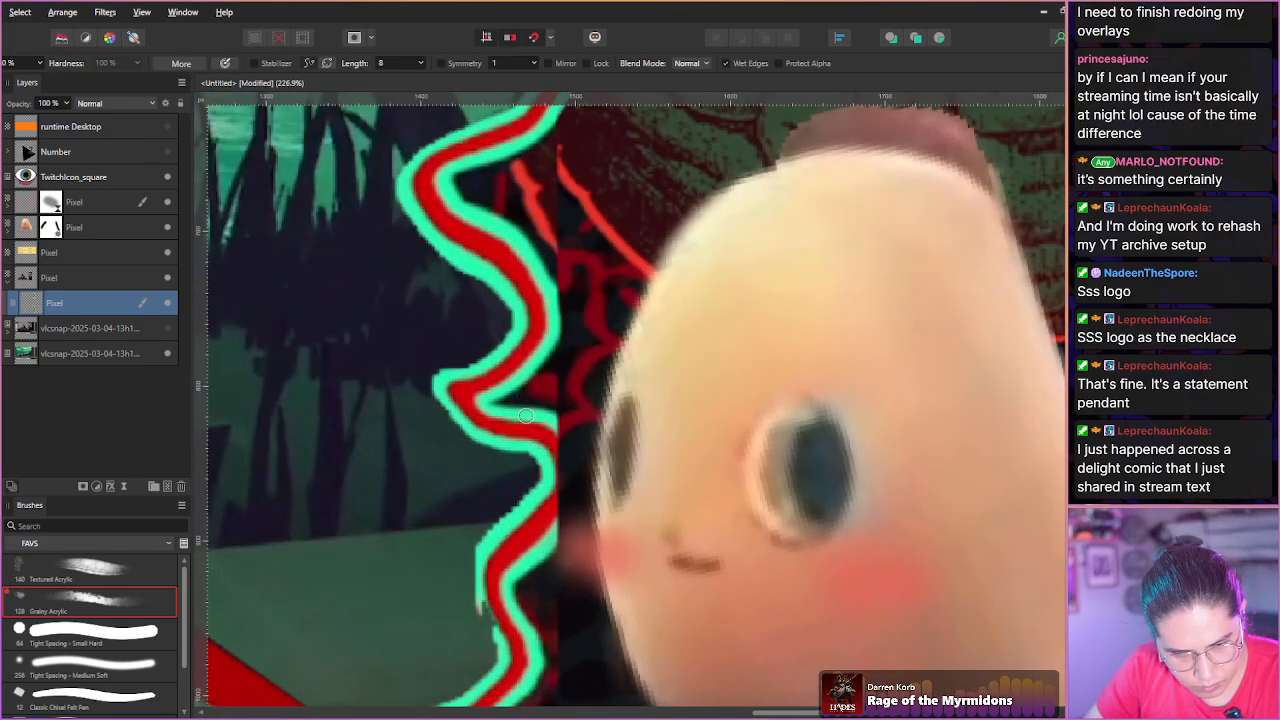
pyautogui.moveTo(530, 414)
pyautogui.mouseDown()
pyautogui.moveTo(570, 459)
pyautogui.moveTo(570, 511)
pyautogui.moveTo(549, 542)
pyautogui.moveTo(569, 474)
pyautogui.moveTo(544, 419)
pyautogui.moveTo(567, 448)
pyautogui.moveTo(553, 547)
pyautogui.mouseUp()
pyautogui.keyDown('alt'); pyautogui.click(543, 437); pyautogui.keyUp('alt')
pyautogui.moveTo(554, 446)
pyautogui.mouseDown()
pyautogui.moveTo(549, 522)
pyautogui.moveTo(558, 458)
pyautogui.mouseUp()
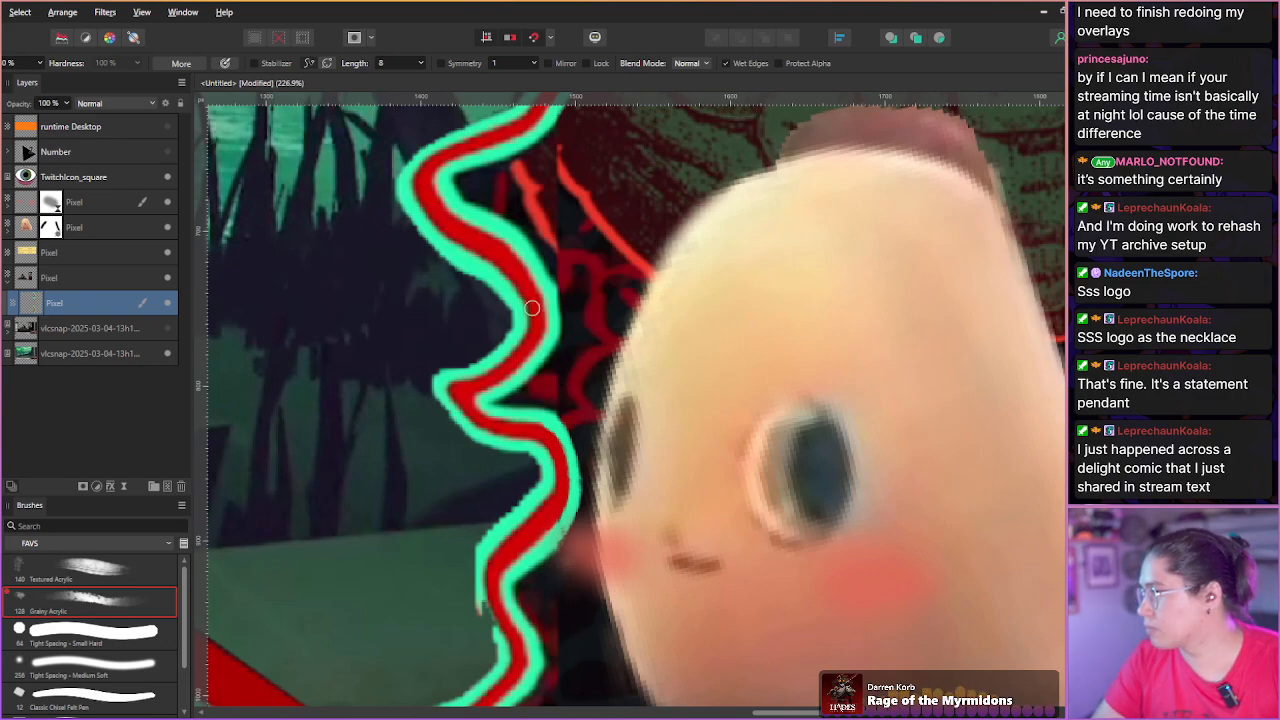
# Fill the ragged gap in the frame's lower outline beside the creature with sampled green.
pyautogui.scroll(-5, 550, 385)
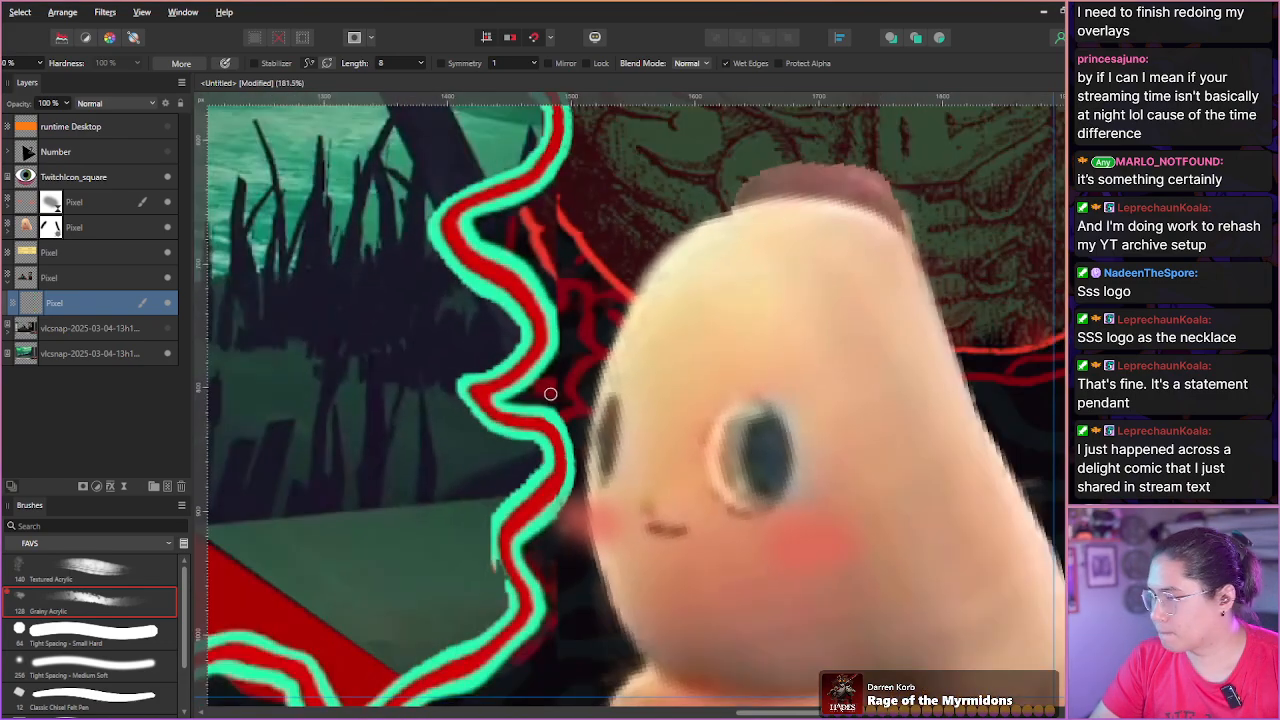
pyautogui.scroll(2, 488, 353)
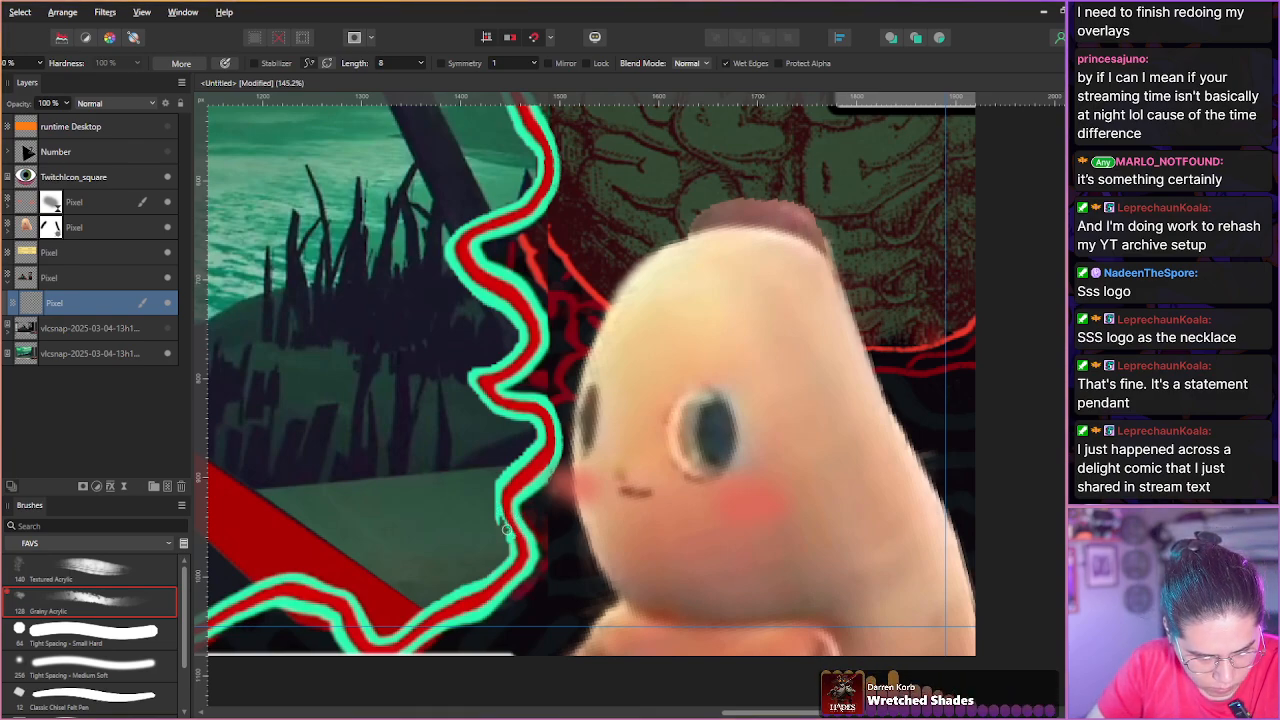
pyautogui.keyDown('alt'); pyautogui.click(502, 482); pyautogui.keyUp('alt')
pyautogui.moveTo(499, 490); pyautogui.dragTo(508, 530)
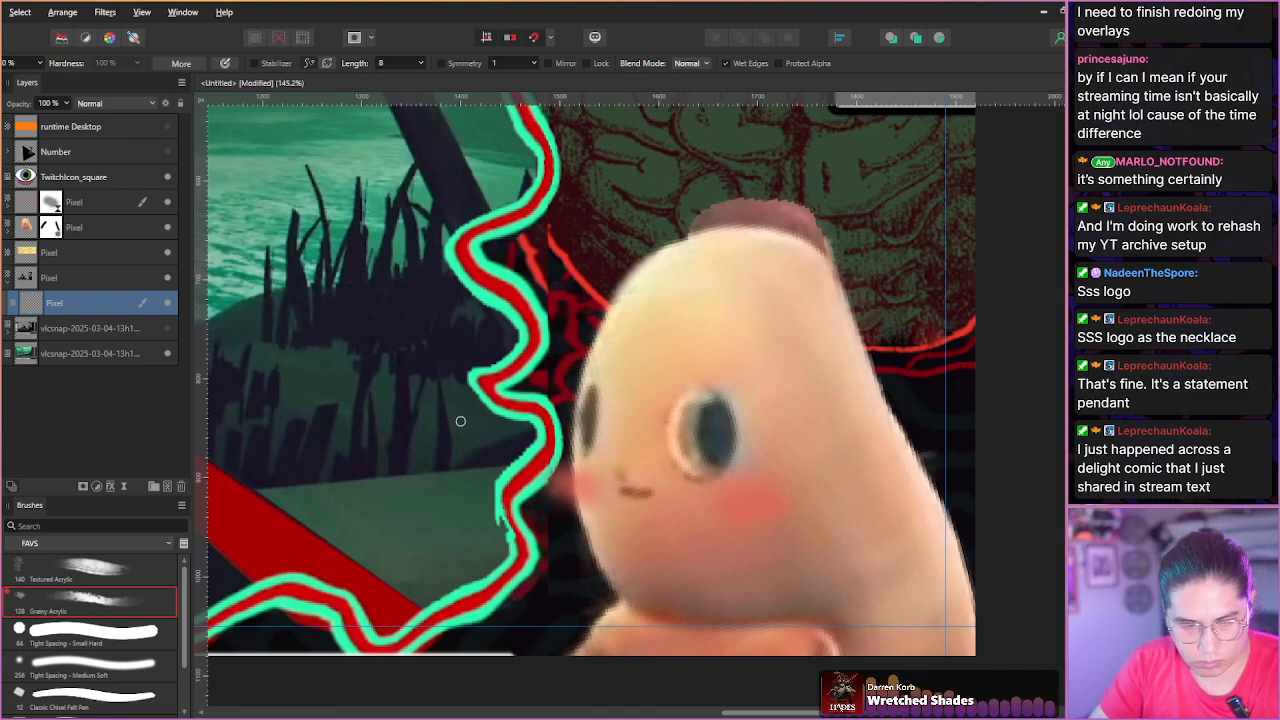
# Paint over the cut-off edge below the frame's top loop, near the Pain label, using a colour sampled from the frame.
pyautogui.press('space')
pyautogui.moveTo(463, 400); pyautogui.dragTo(458, 497)
pyautogui.scroll(6, 458, 497)
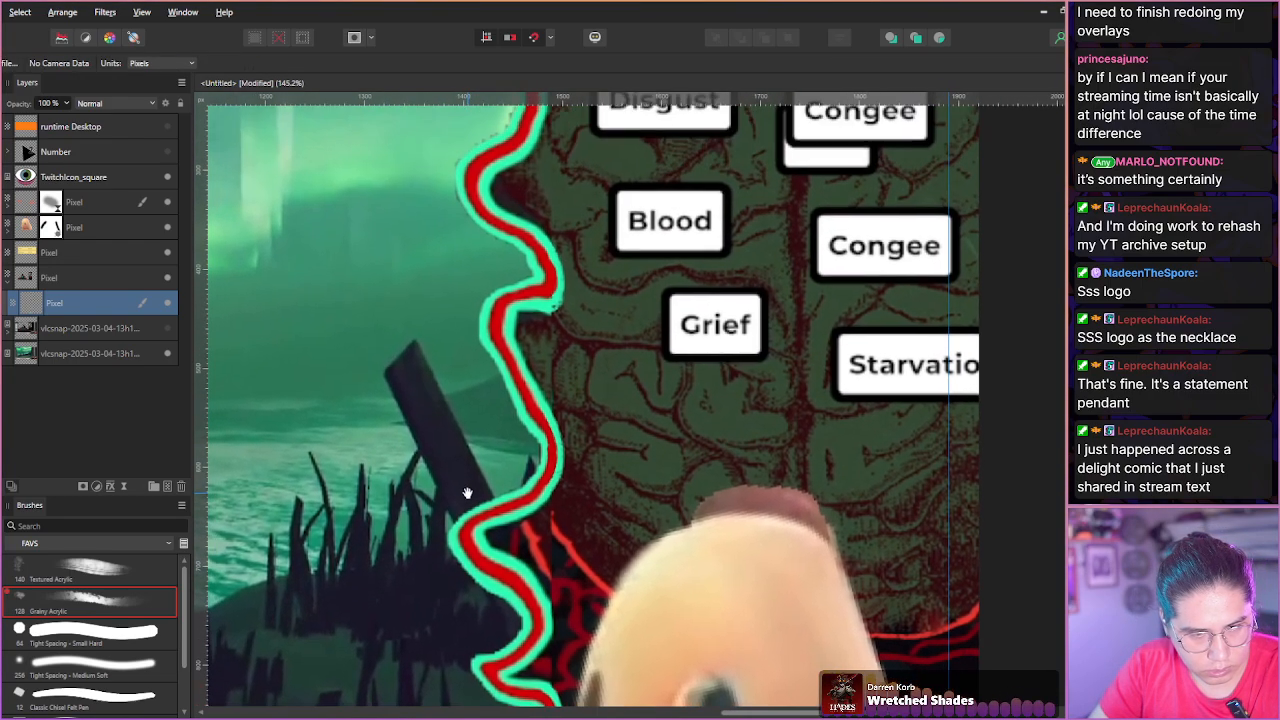
pyautogui.scroll(2, 469, 543)
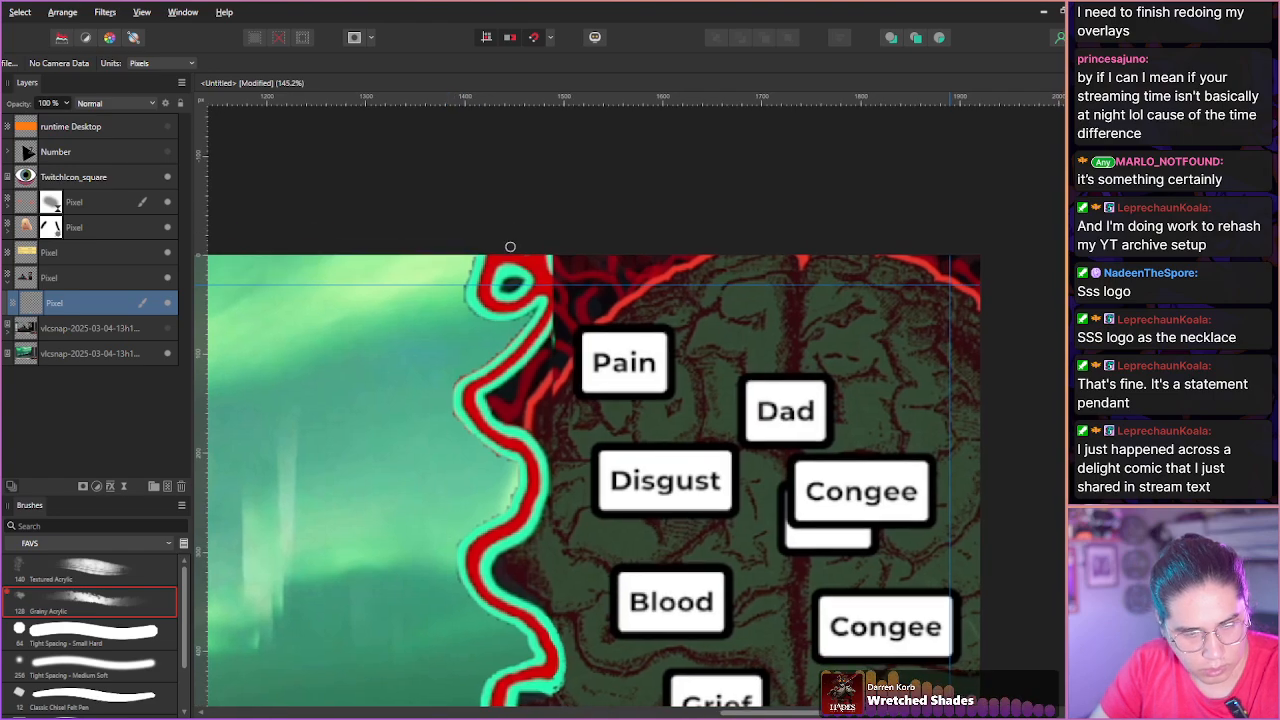
pyautogui.keyDown('ctrl'); pyautogui.scroll(1, 532, 300); pyautogui.keyUp('ctrl')
pyautogui.keyDown('ctrl'); pyautogui.scroll(4, 532, 300); pyautogui.keyUp('ctrl')
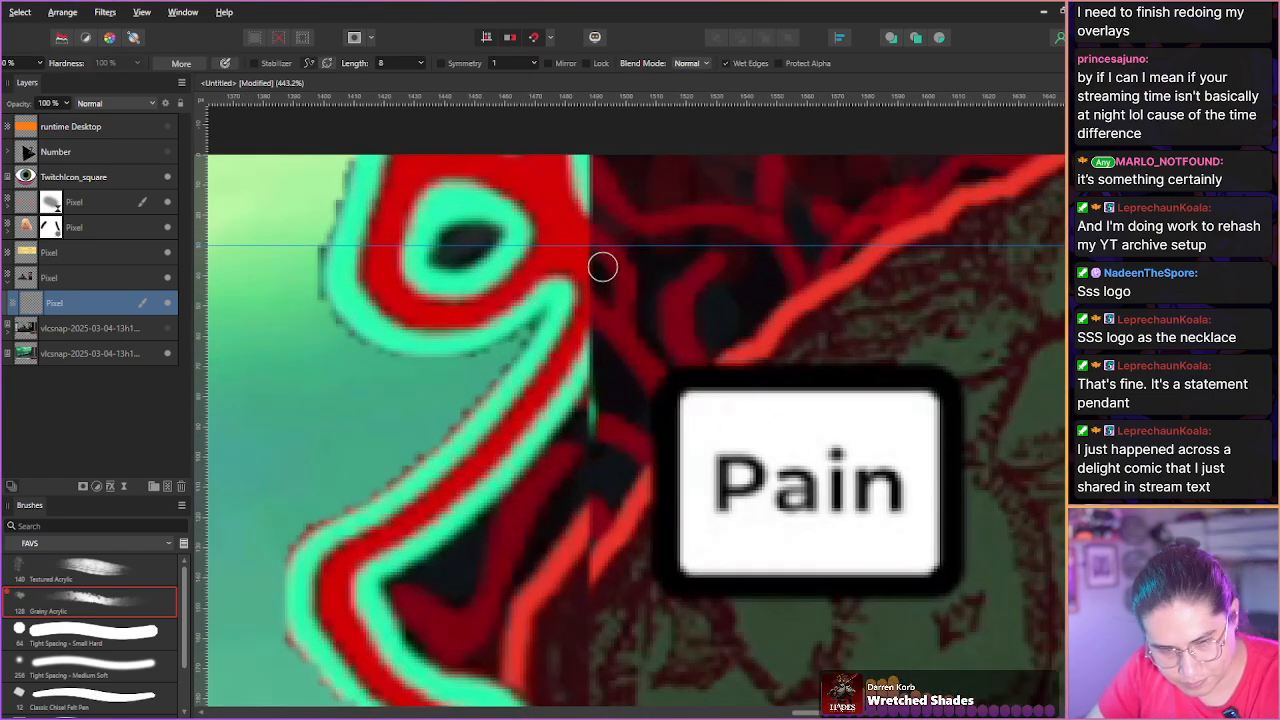
pyautogui.keyDown('alt'); pyautogui.click(577, 382); pyautogui.keyUp('alt')
pyautogui.moveTo(578, 383)
pyautogui.mouseDown()
pyautogui.moveTo(604, 325)
pyautogui.moveTo(614, 240)
pyautogui.moveTo(589, 181)
pyautogui.moveTo(592, 145)
pyautogui.moveTo(594, 193)
pyautogui.moveTo(622, 254)
pyautogui.moveTo(565, 386)
pyautogui.moveTo(551, 357)
pyautogui.moveTo(538, 393)
pyautogui.moveTo(574, 340)
pyautogui.moveTo(596, 266)
pyautogui.moveTo(566, 209)
pyautogui.moveTo(594, 238)
pyautogui.moveTo(592, 293)
pyautogui.moveTo(598, 235)
pyautogui.mouseUp()
pyautogui.keyDown('alt'); pyautogui.click(541, 390); pyautogui.keyUp('alt')
pyautogui.scroll(-10, 349, 369)
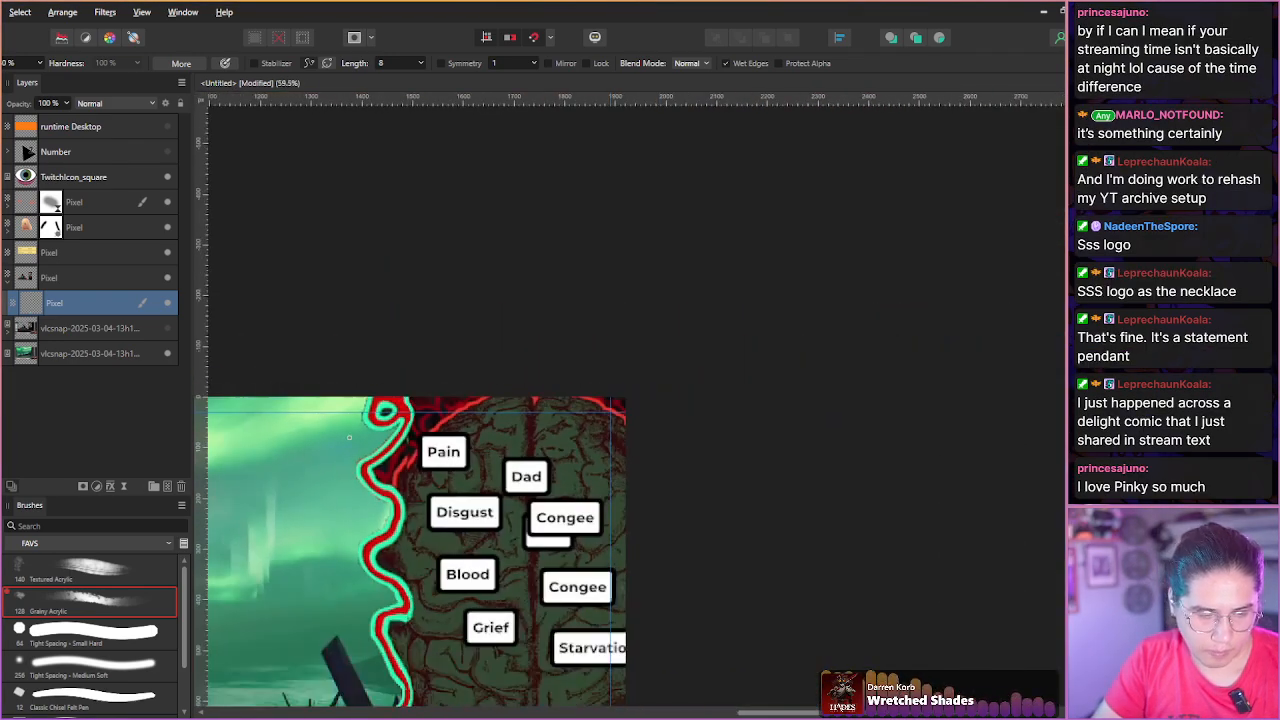
# Move the TwitchIcon_square eye pendant slightly left on the character's shirt.
pyautogui.moveTo(286, 551); pyautogui.dragTo(514, 441)
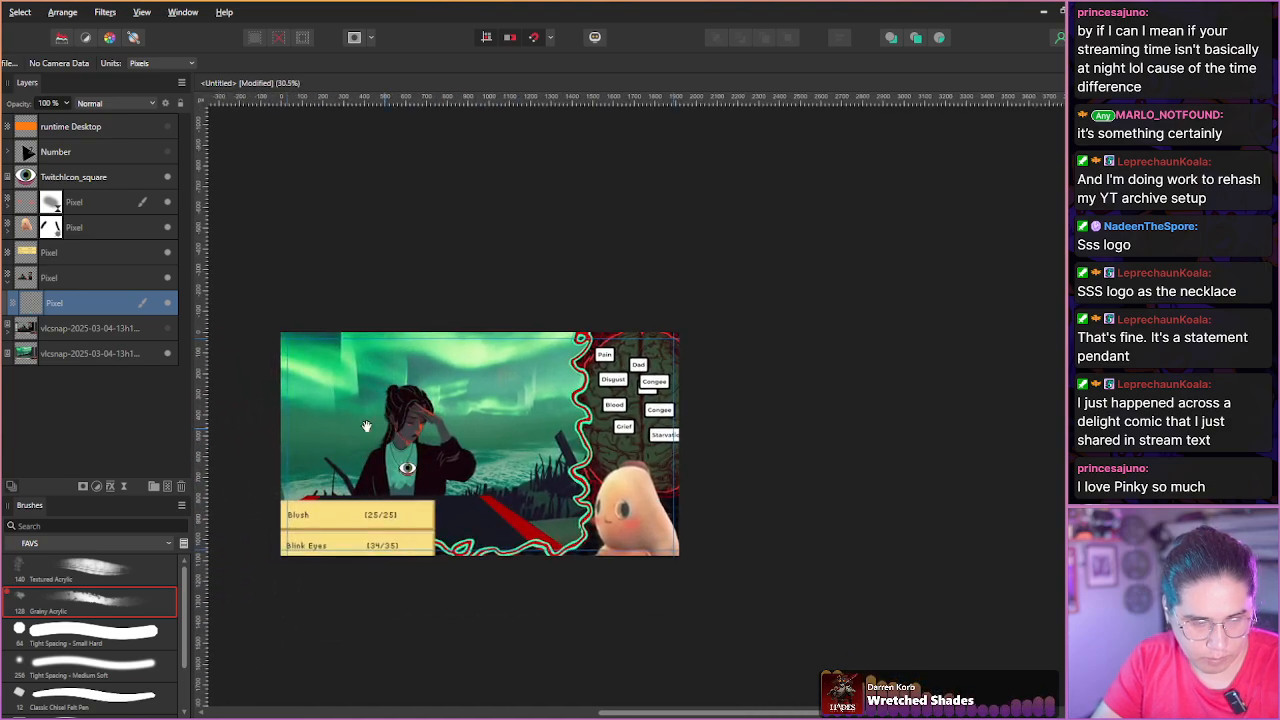
pyautogui.moveTo(283, 424); pyautogui.dragTo(331, 421)
pyautogui.scroll(3, 395, 470)
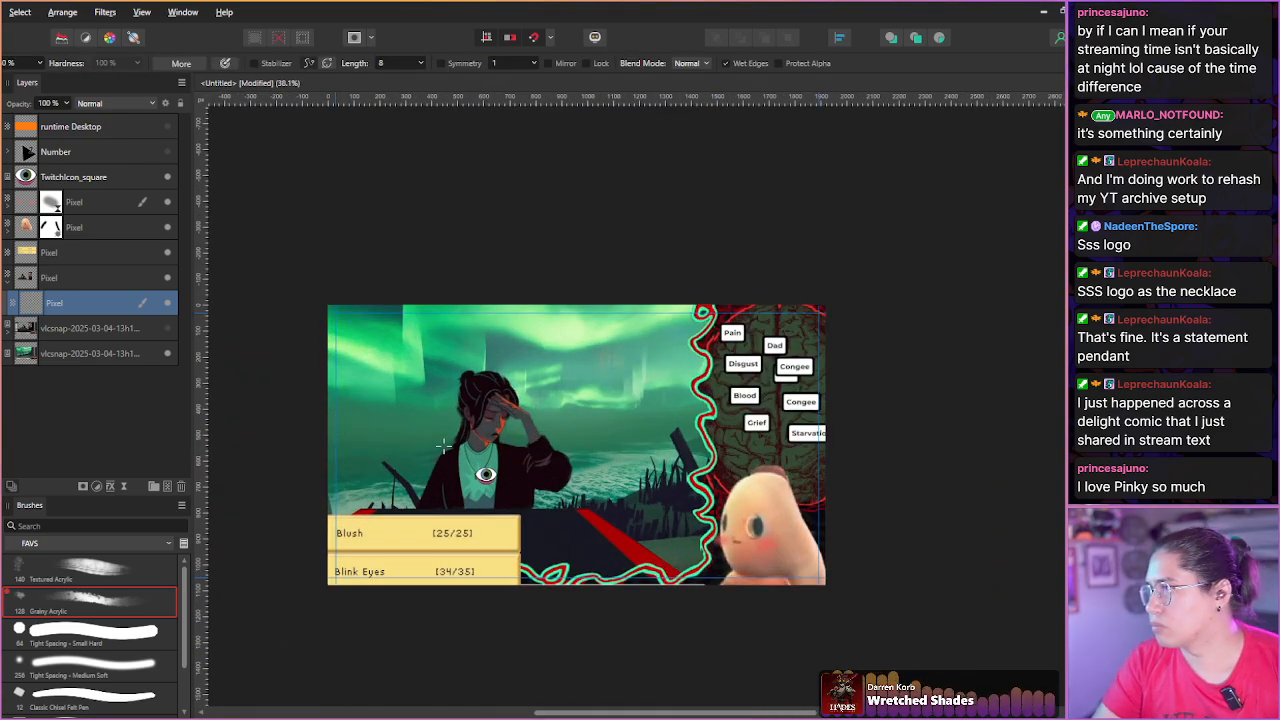
pyautogui.click(60, 177)
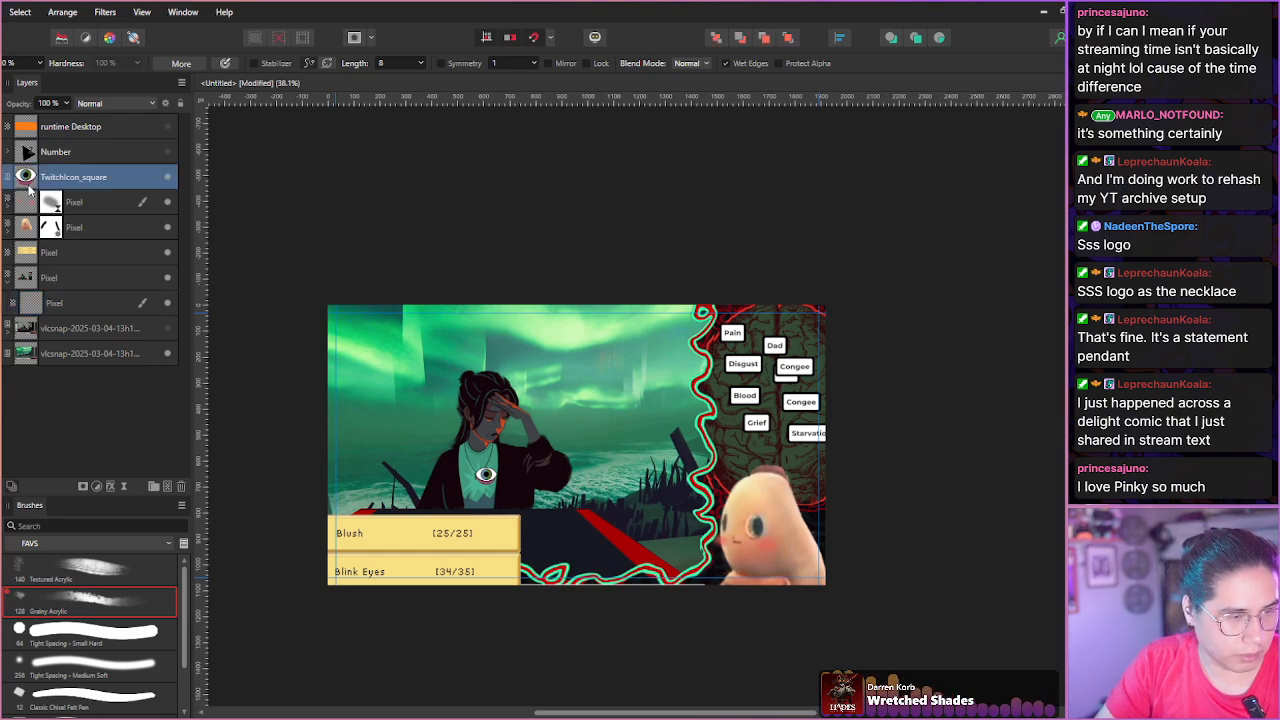
pyautogui.scroll(6, 487, 476)
pyautogui.scroll(2, 487, 478)
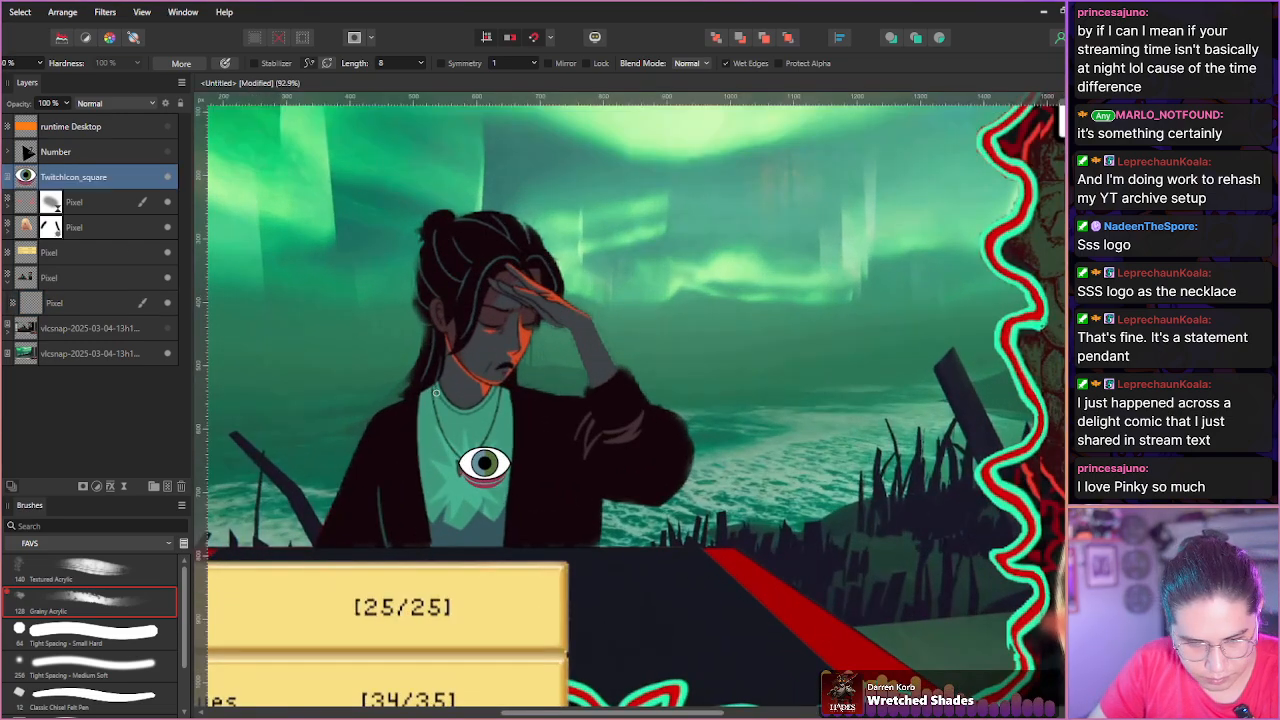
pyautogui.press('v')
pyautogui.moveTo(475, 490)
pyautogui.mouseDown()
pyautogui.moveTo(470, 475)
pyautogui.moveTo(458, 489)
pyautogui.mouseUp()
pyautogui.scroll(-4, 404, 490)
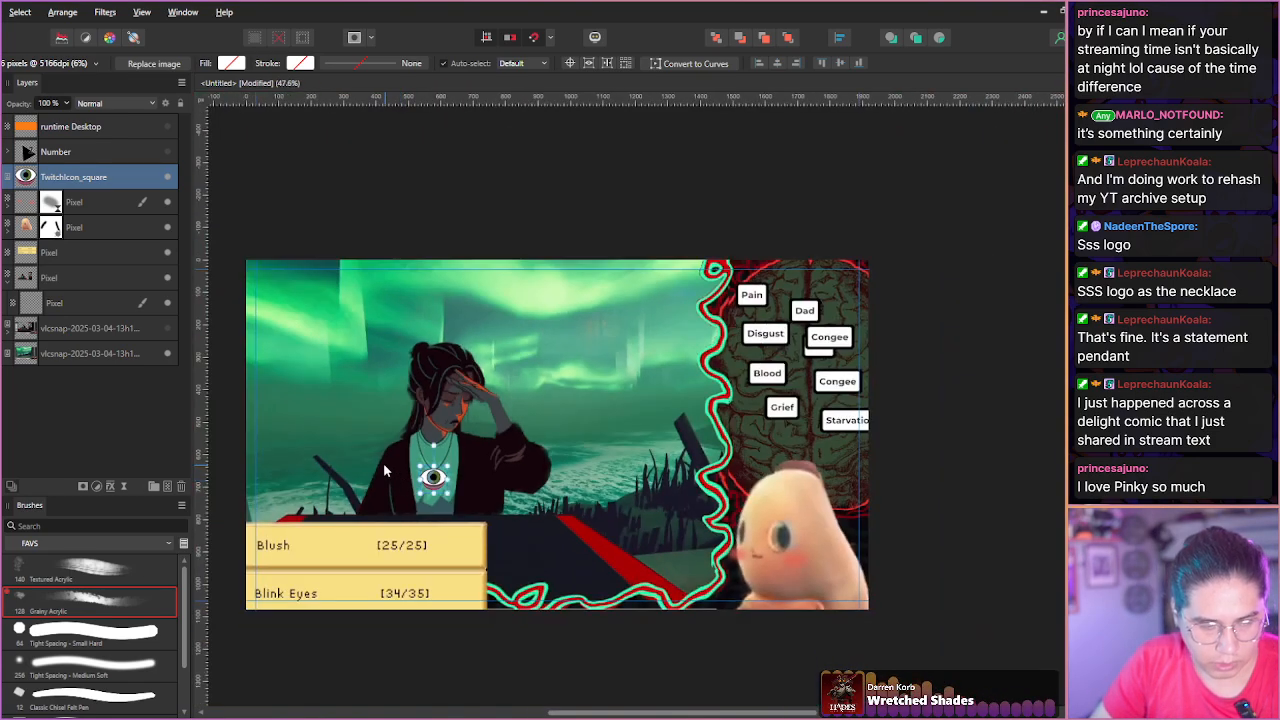
pyautogui.click(52, 155)
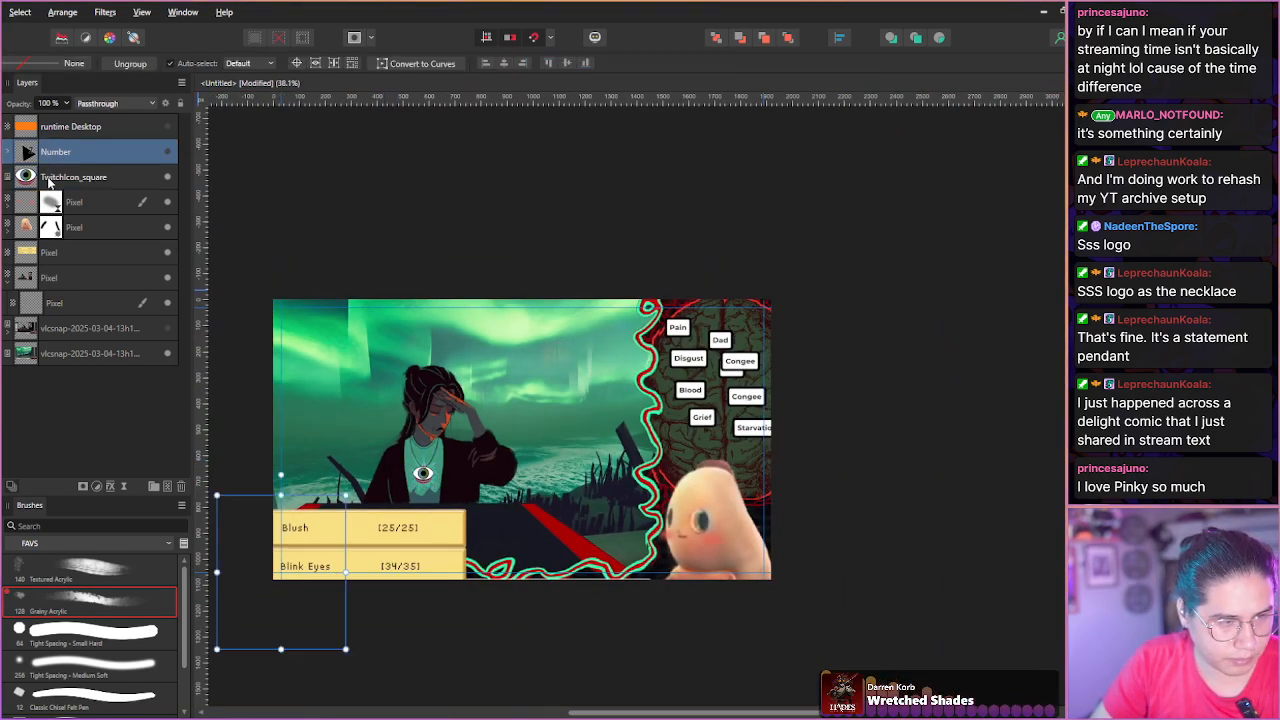
pyautogui.click(72, 355)
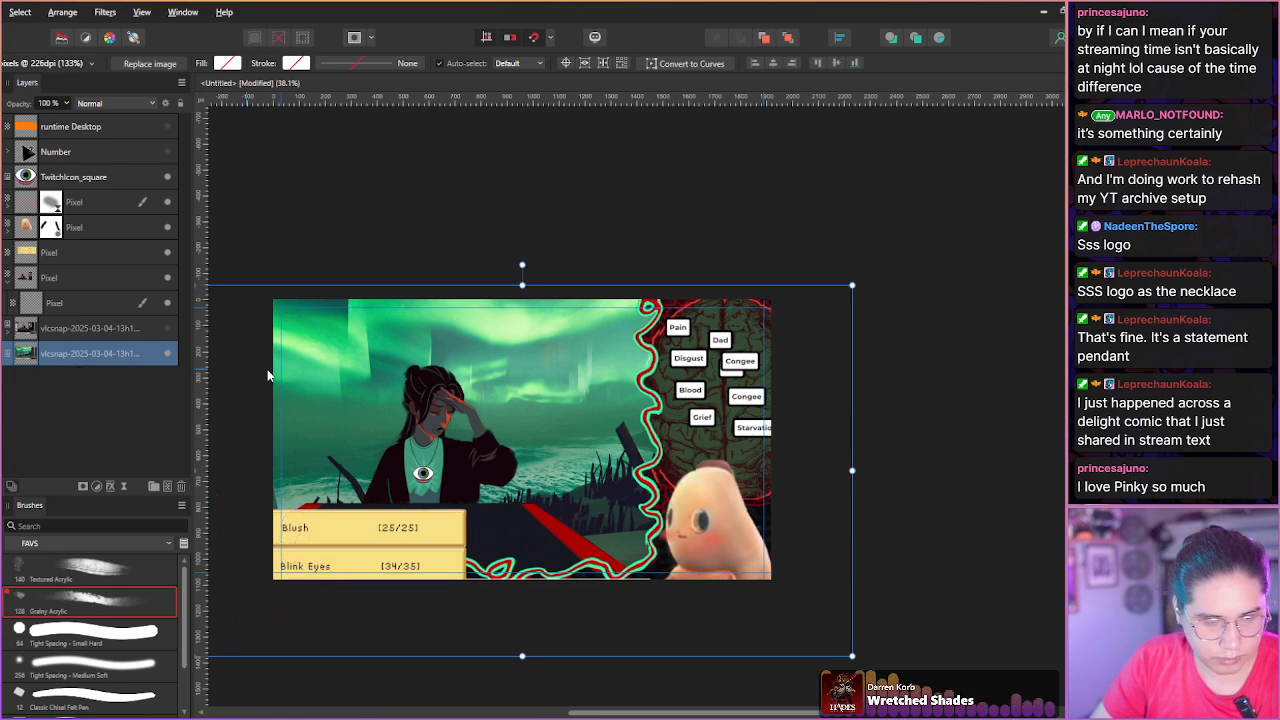
pyautogui.moveTo(362, 425); pyautogui.dragTo(464, 398)
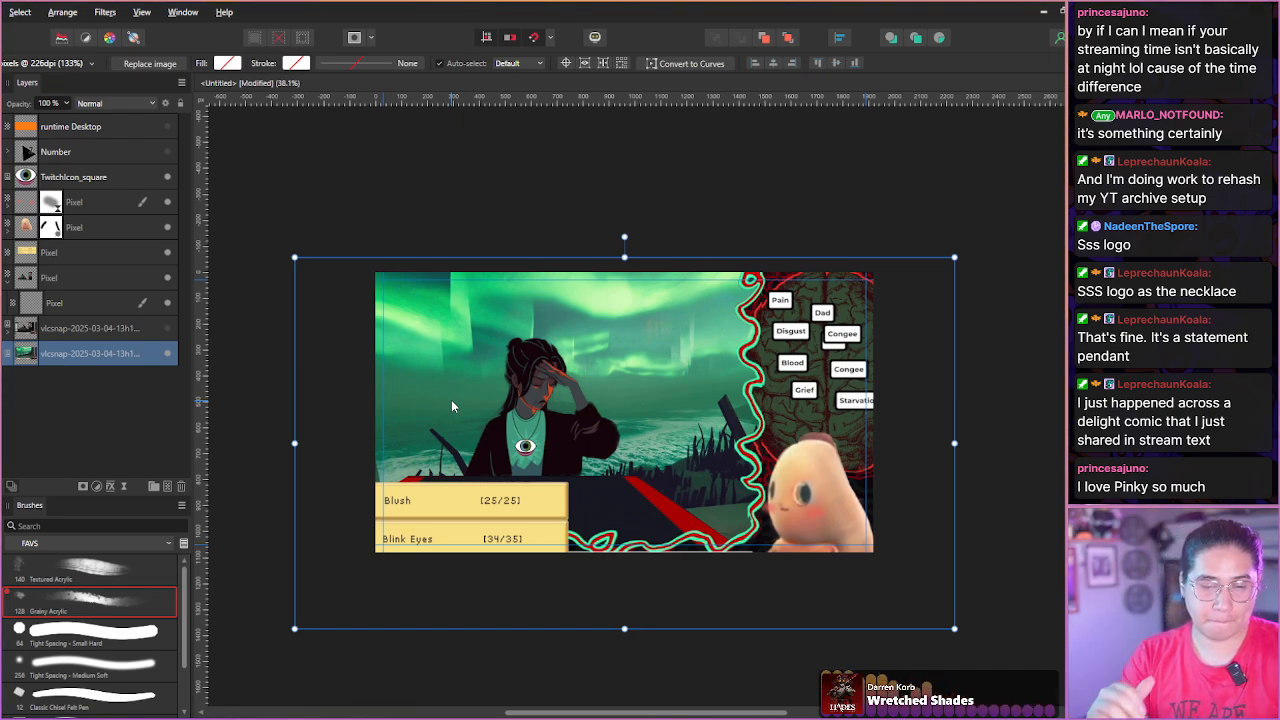
pyautogui.click(115, 431)
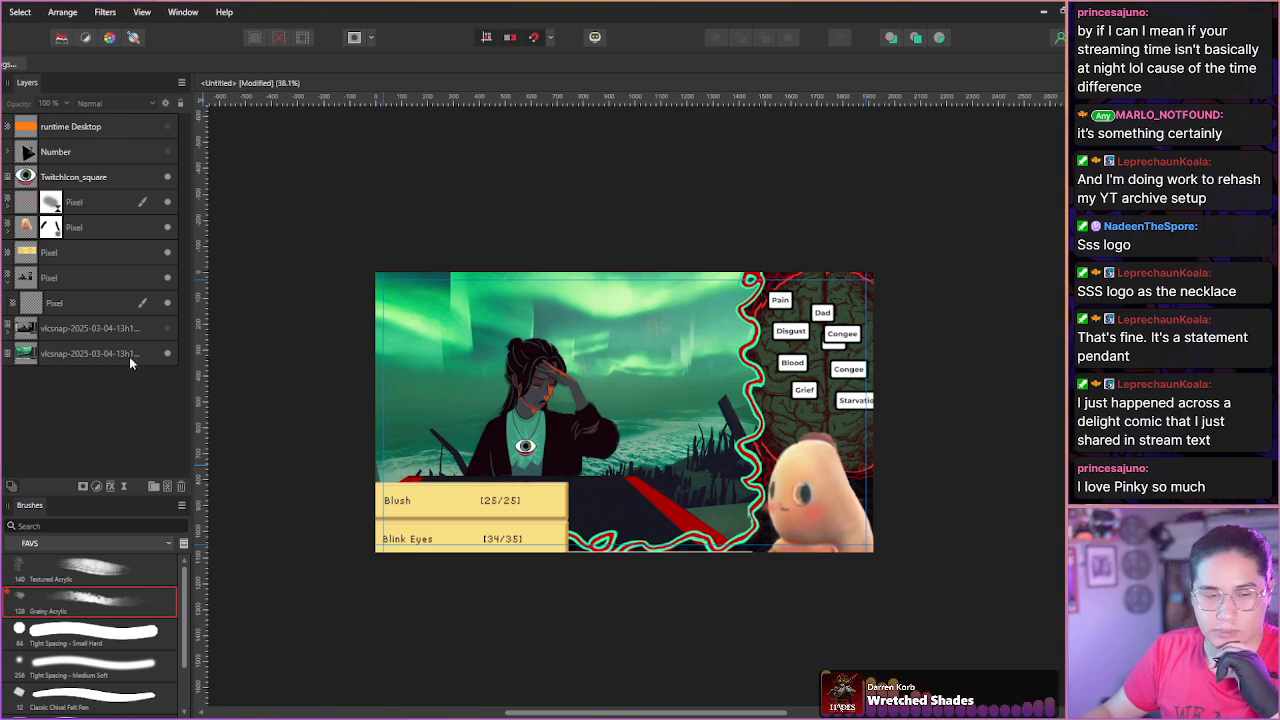
pyautogui.moveTo(286, 433); pyautogui.dragTo(299, 425)
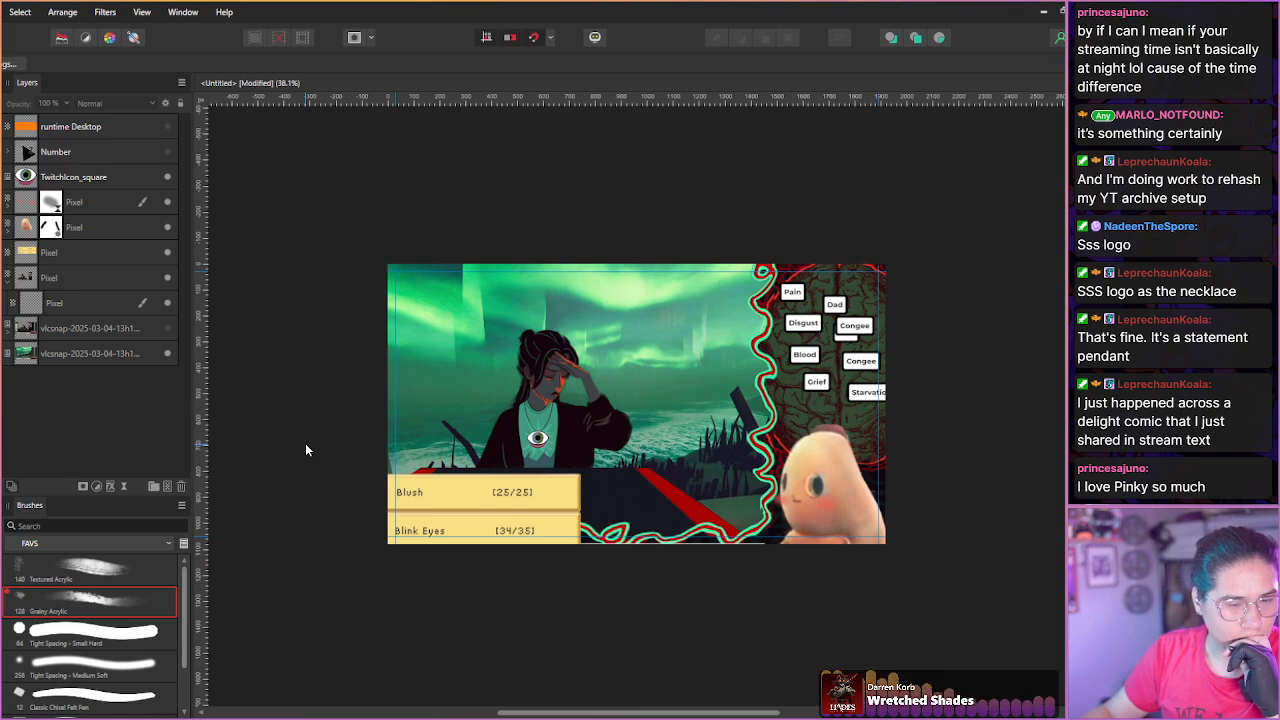
pyautogui.scroll(3, 306, 450)
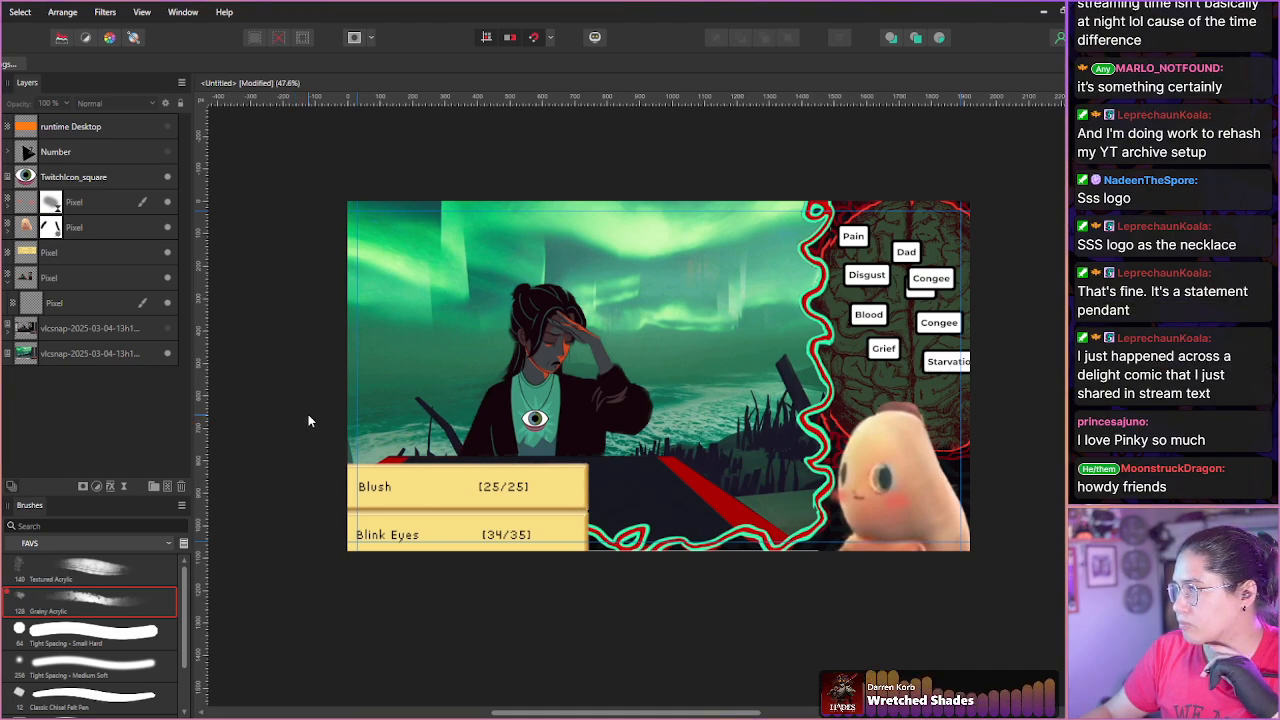
pyautogui.scroll(2, 306, 422)
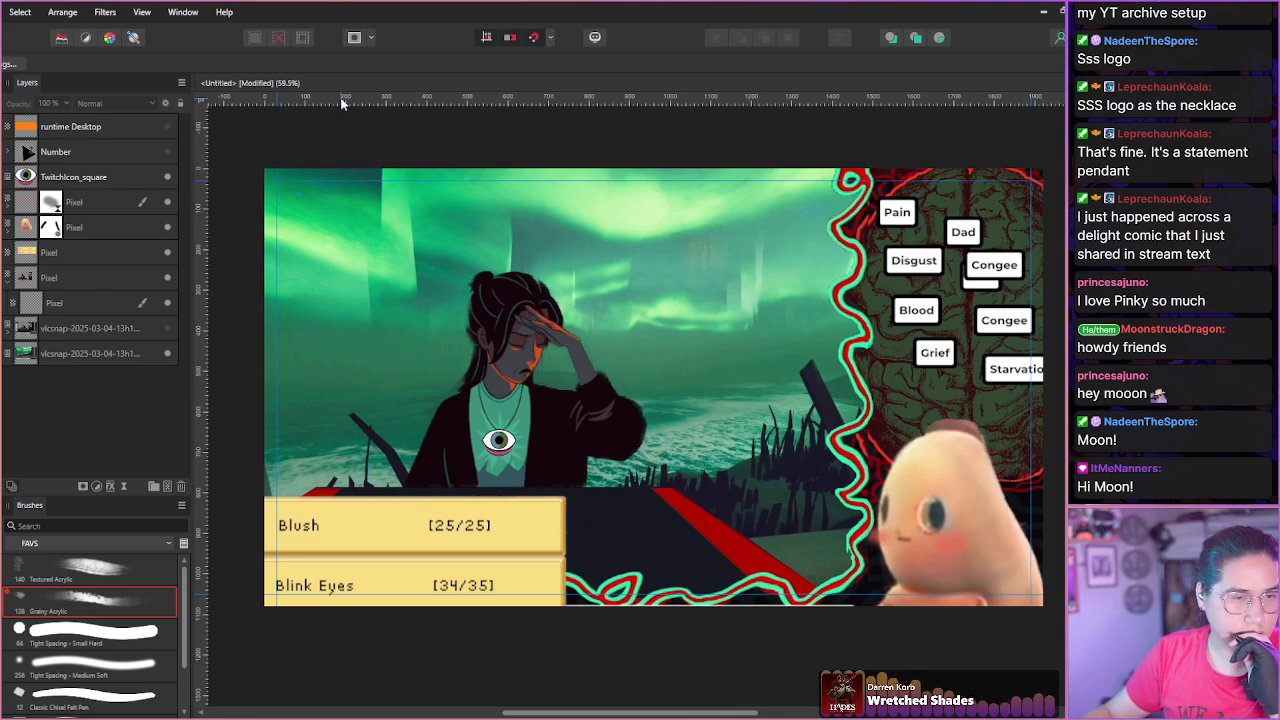
# Save the project in the Thumbnails Project Files folder as "Wheel Of Demos - 2025-02-26".
pyautogui.click(2, 12)
pyautogui.click(10, 251)
pyautogui.scroll(-10, 380, 260)
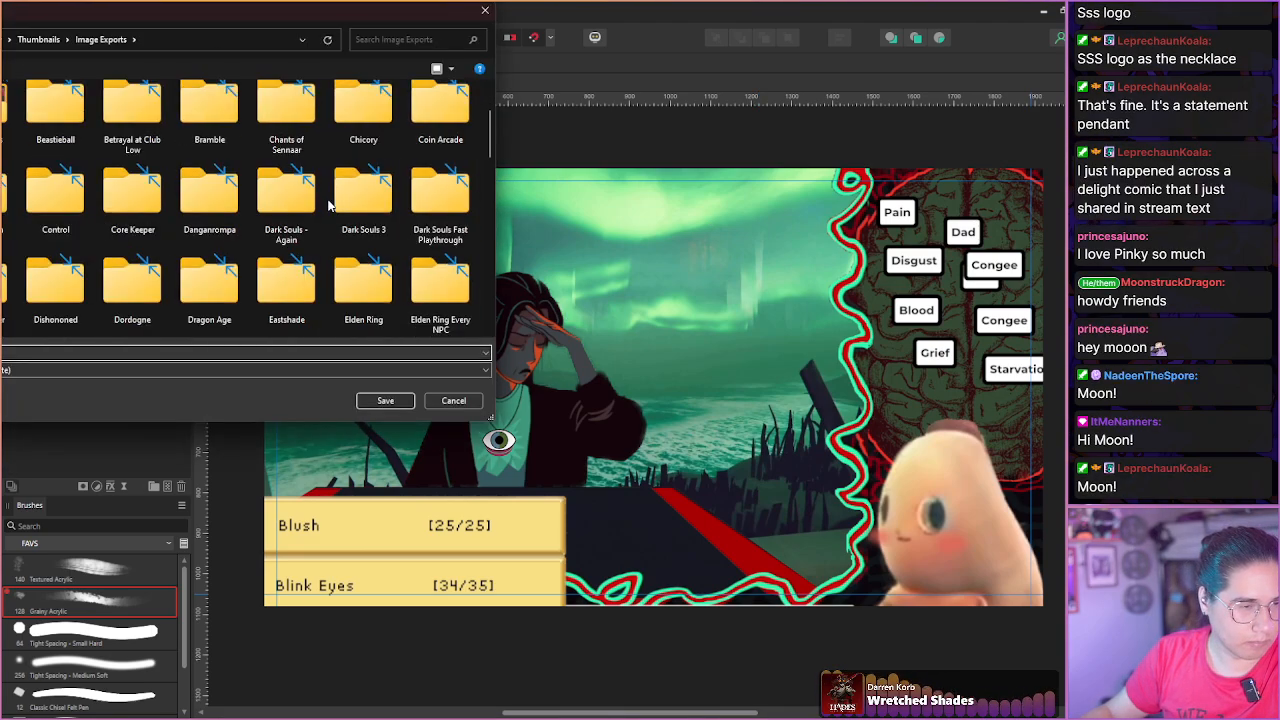
pyautogui.click(40, 41)
pyautogui.doubleClick(30, 151)
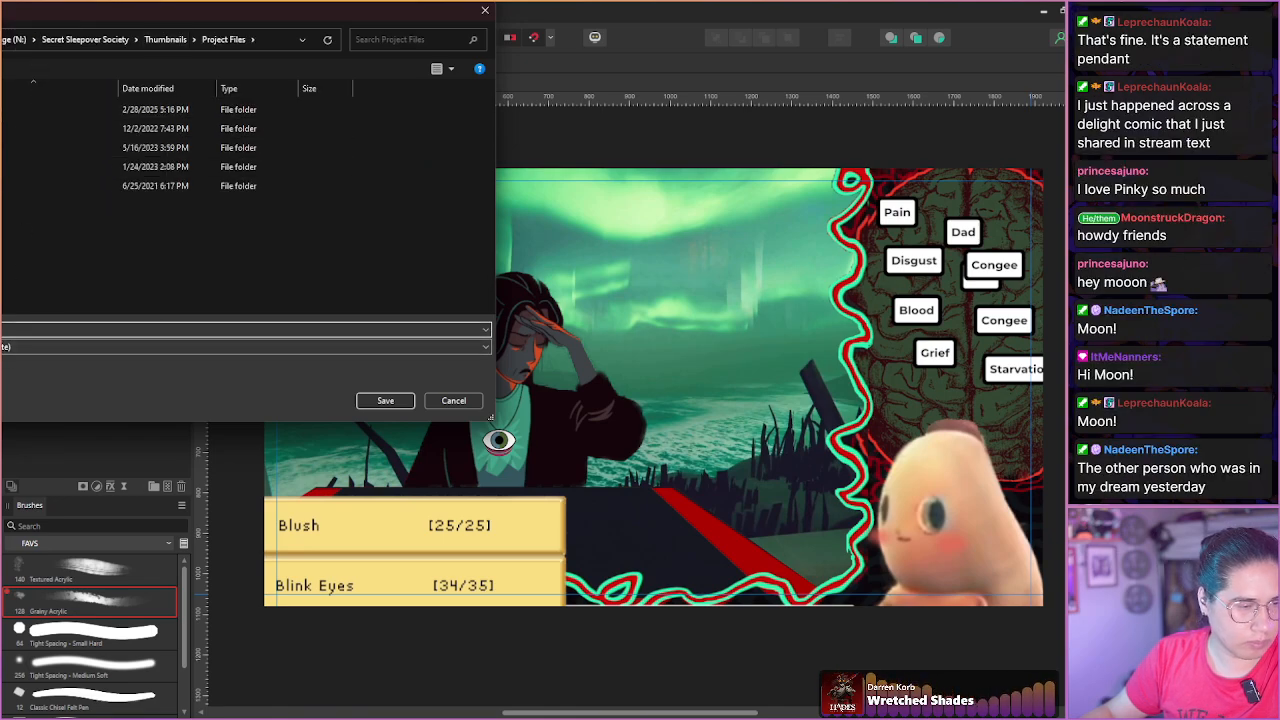
pyautogui.moveTo(164, 16); pyautogui.dragTo(300, 715)
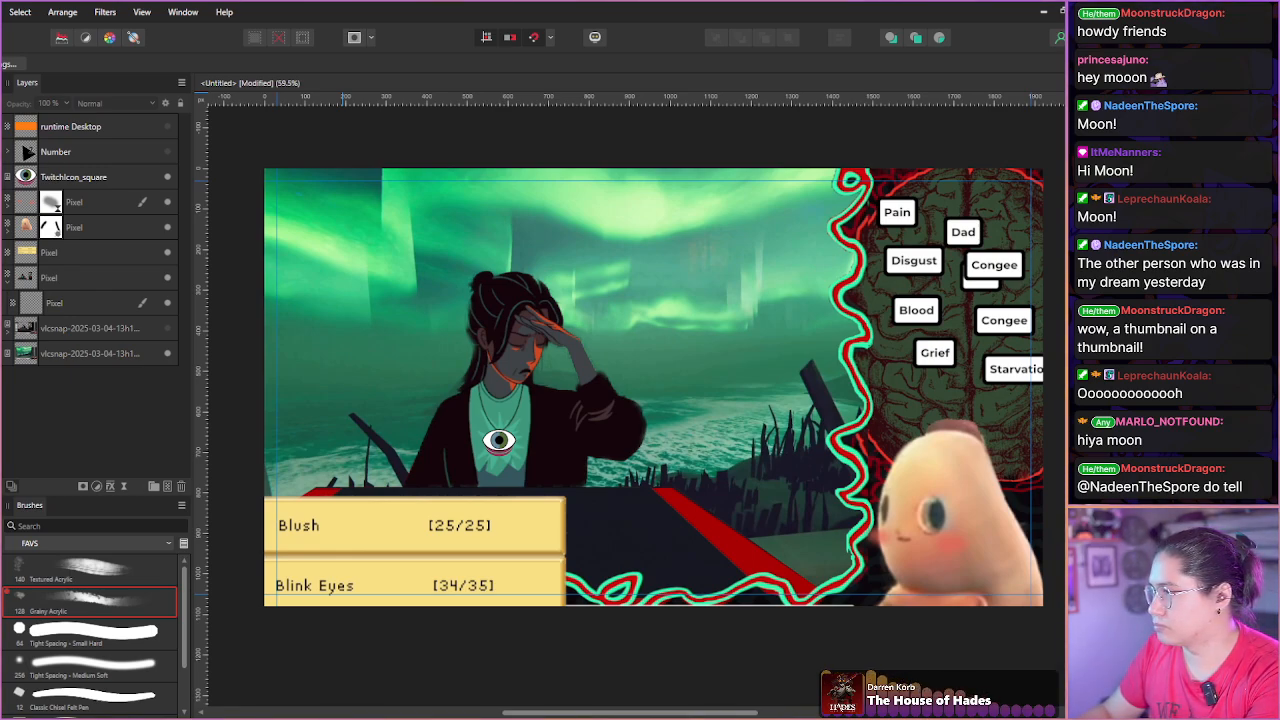
pyautogui.press('Return')
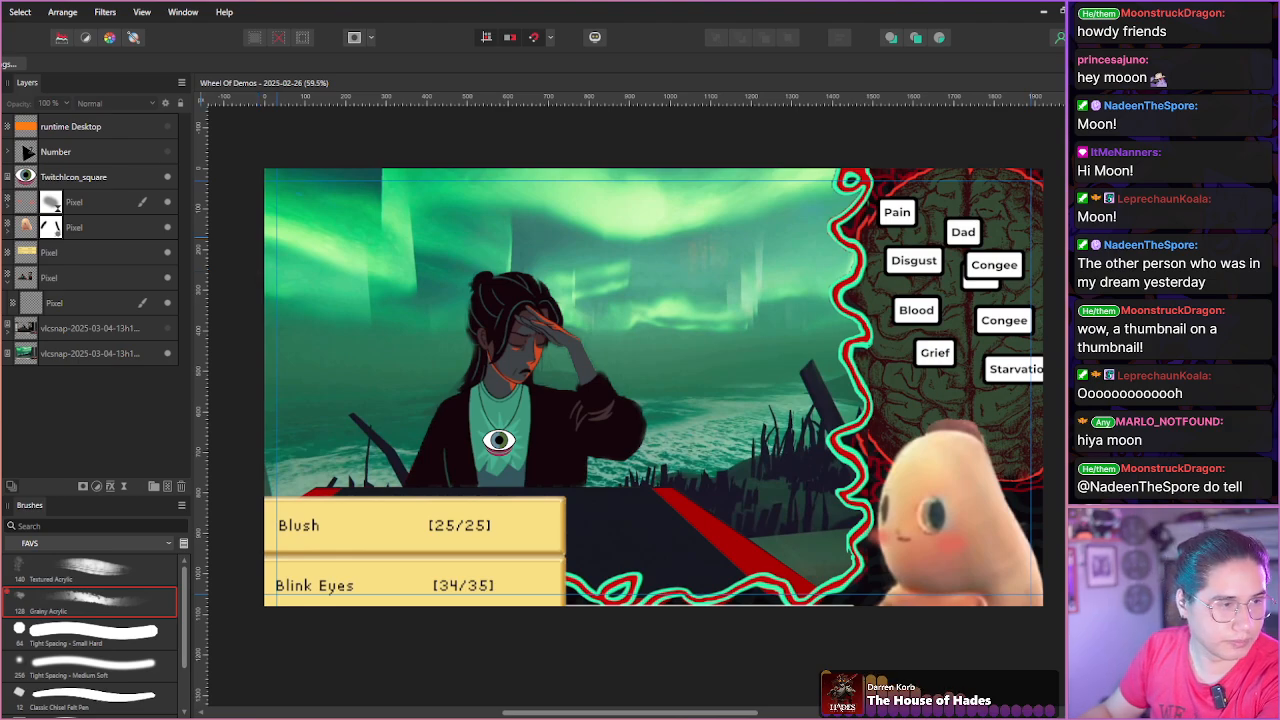
# Export the thumbnail as a 1920 × 1080 px JPEG at medium quality, and close the document with its changes saved.
pyautogui.click(0, 12)
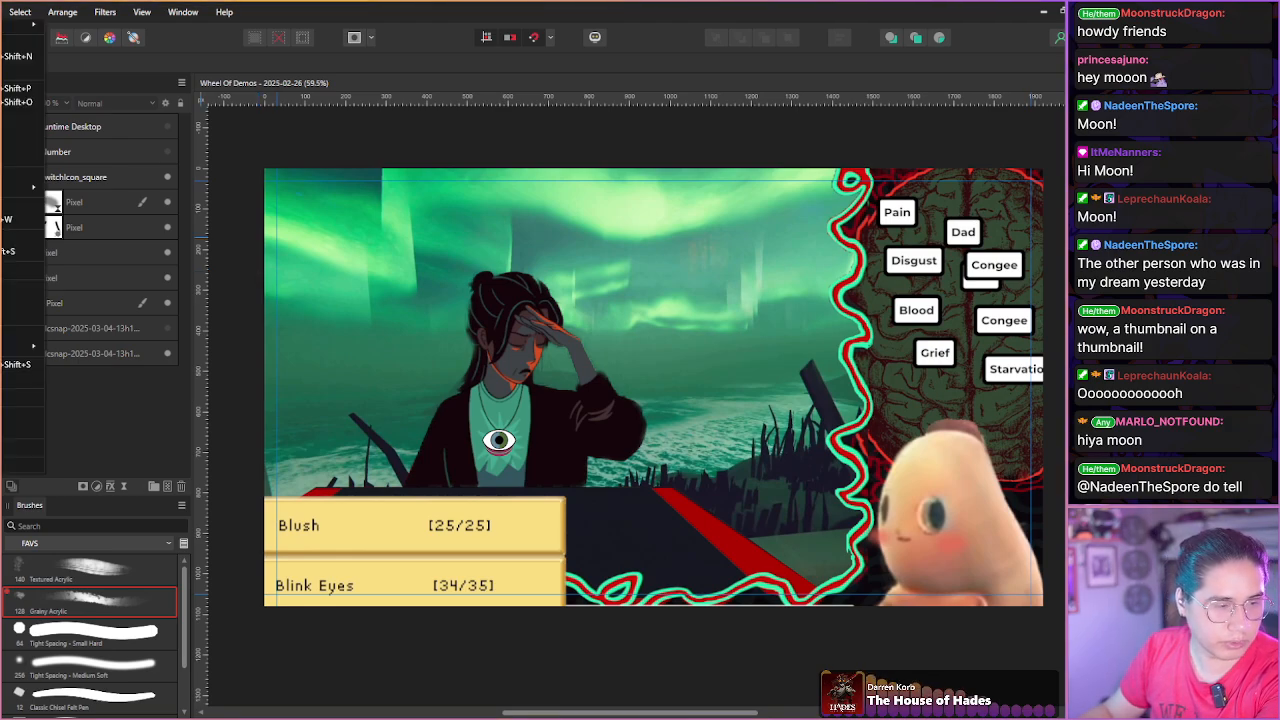
pyautogui.click(10, 365)
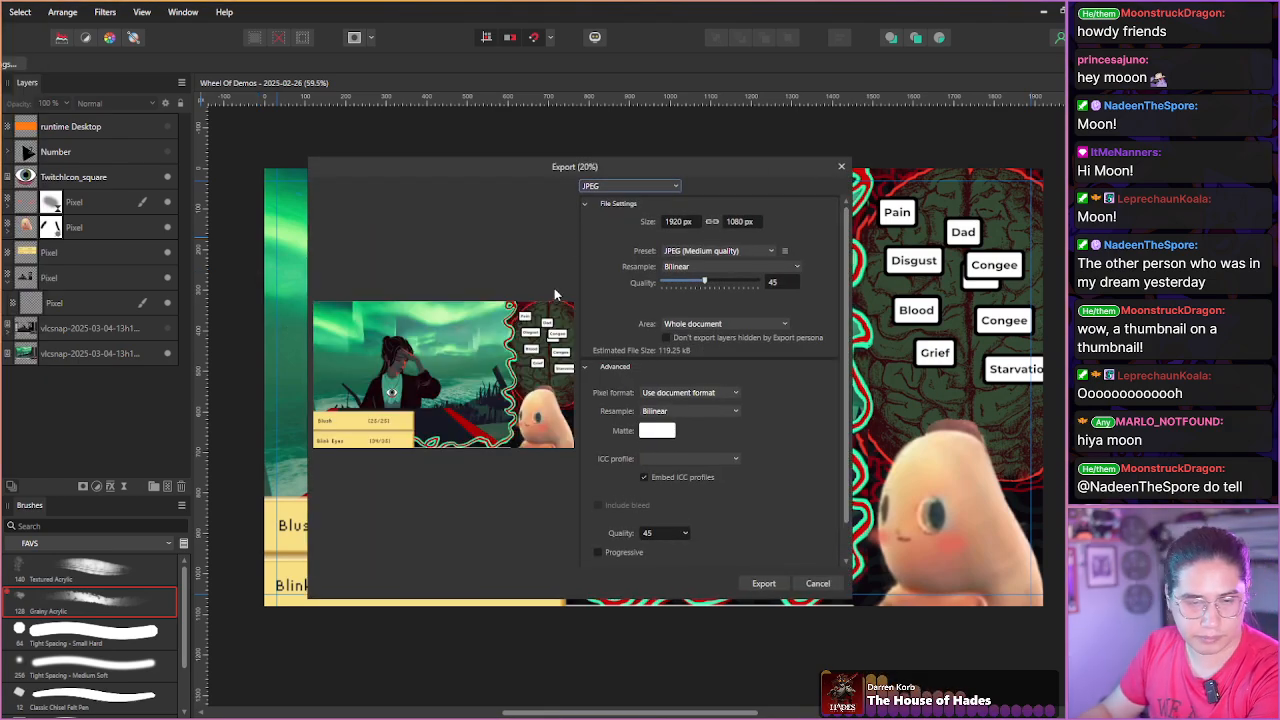
pyautogui.click(763, 583)
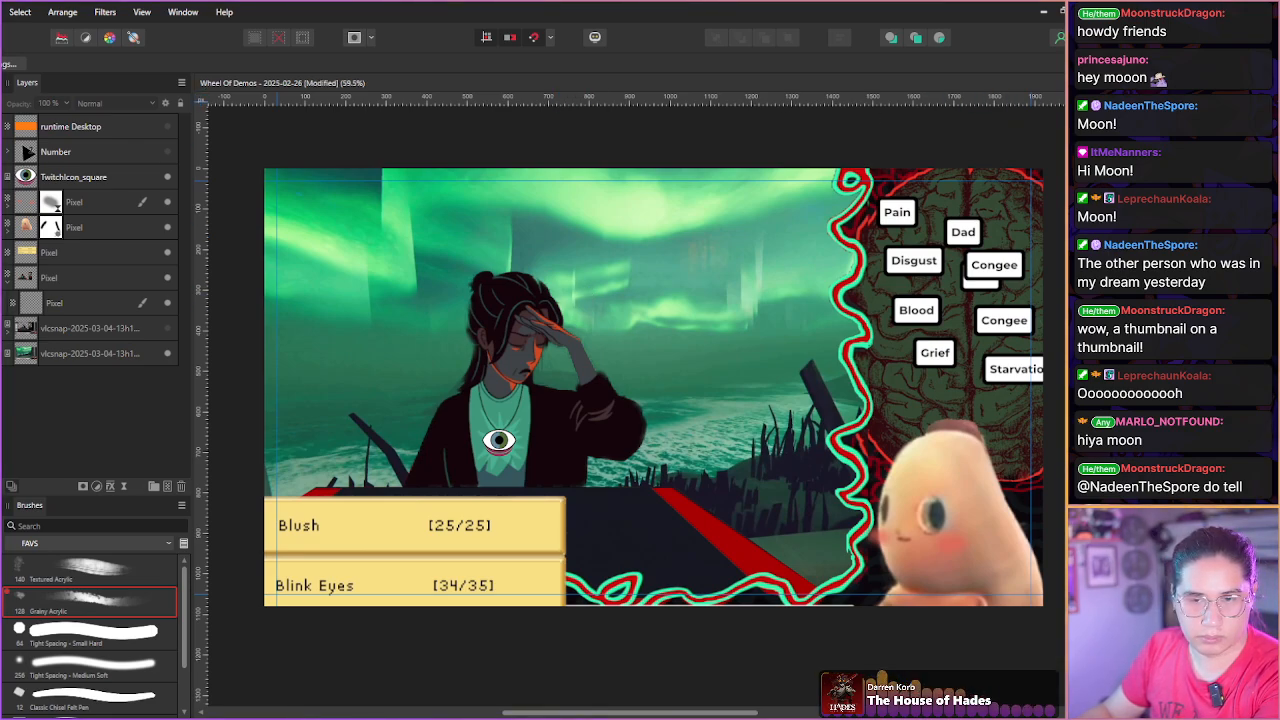
pyautogui.click(1070, 84)
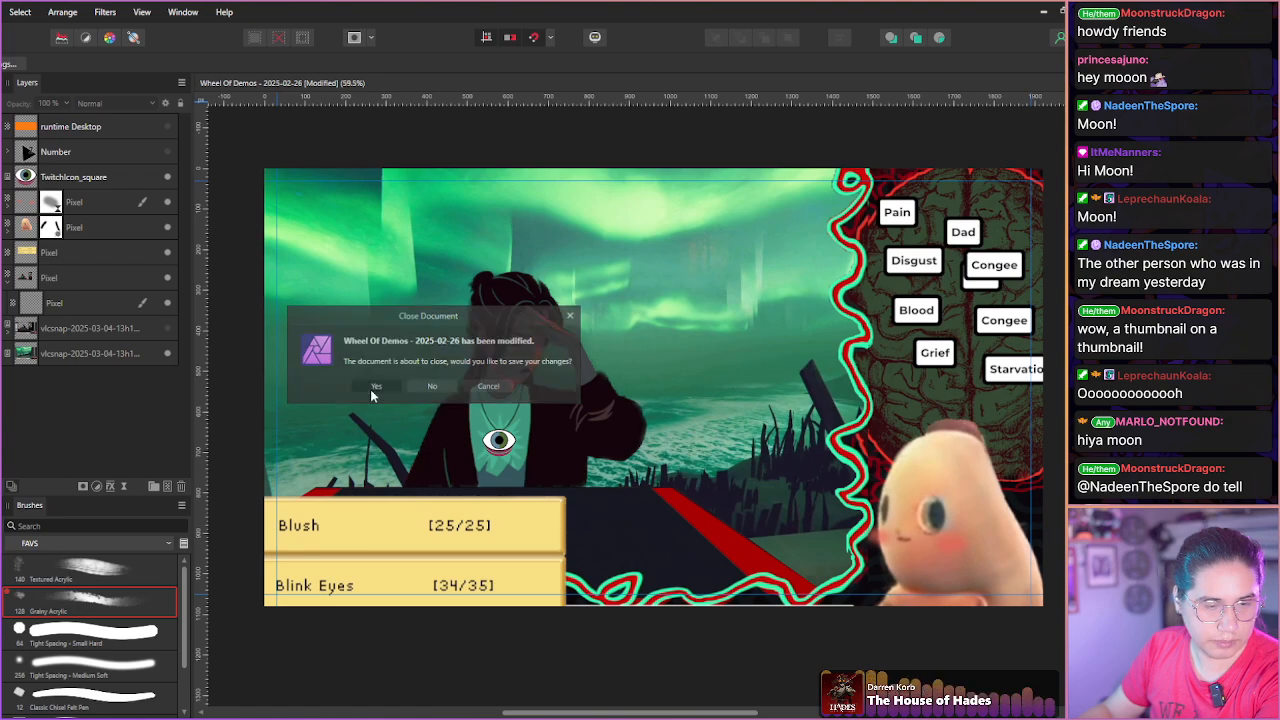
pyautogui.click(372, 387)
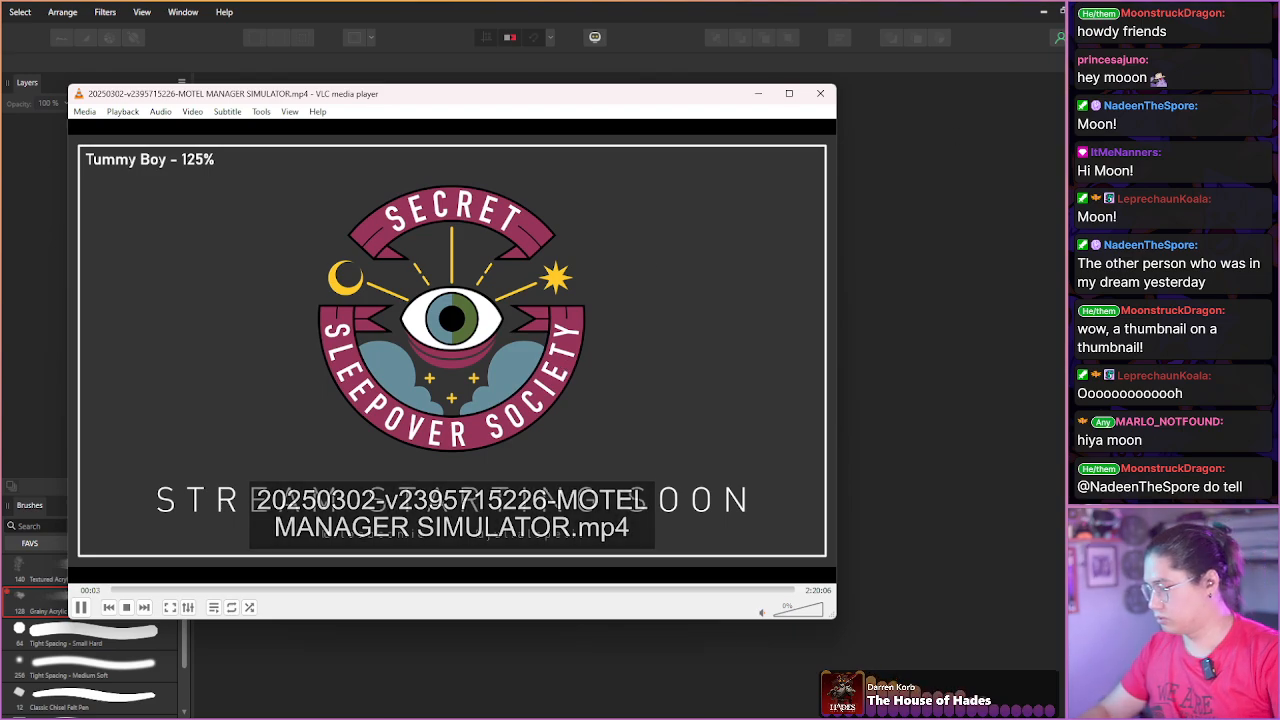
# In VLC, pause the MOTEL MANAGER SIMULATOR video, skip past the intro screen to 04:06, and take a snapshot of both hosts.
pyautogui.press('Right')
pyautogui.press('Right')
pyautogui.press('Right')
pyautogui.press('Right')
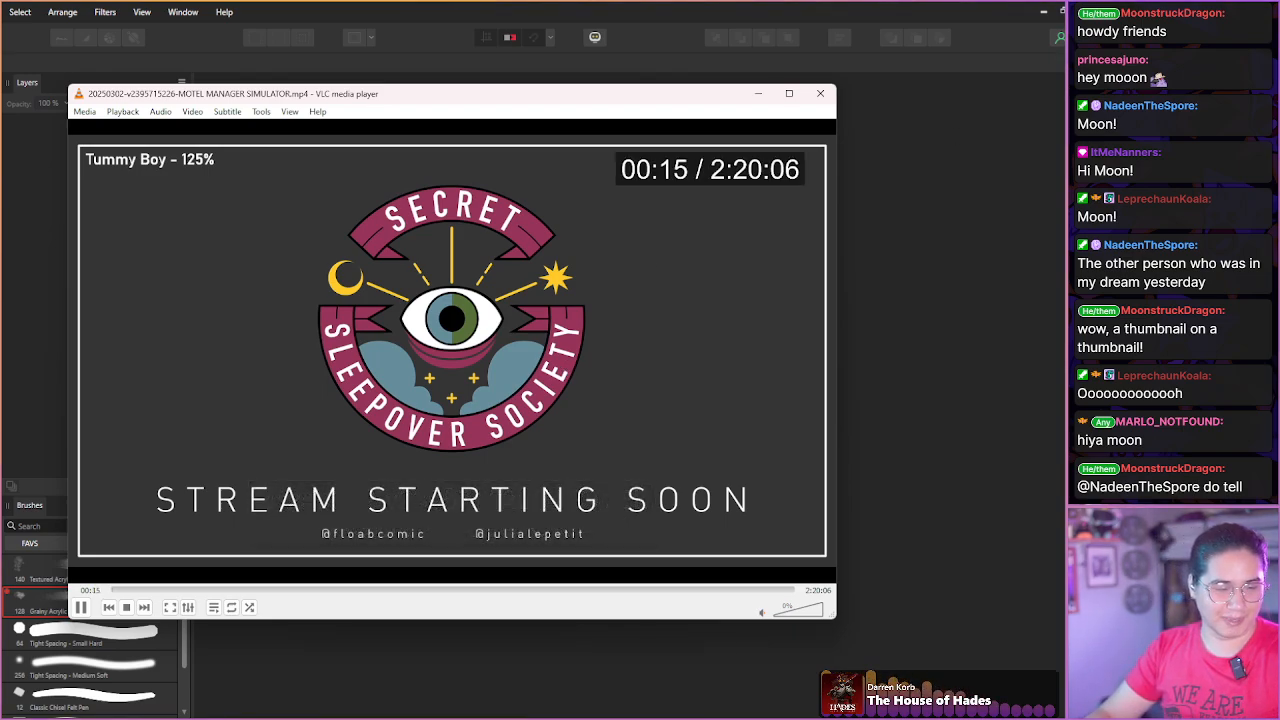
pyautogui.press('space')
pyautogui.press('Right')
pyautogui.press('Right')
pyautogui.press('Right')
pyautogui.press('Right')
pyautogui.press('Right')
pyautogui.press('Right')
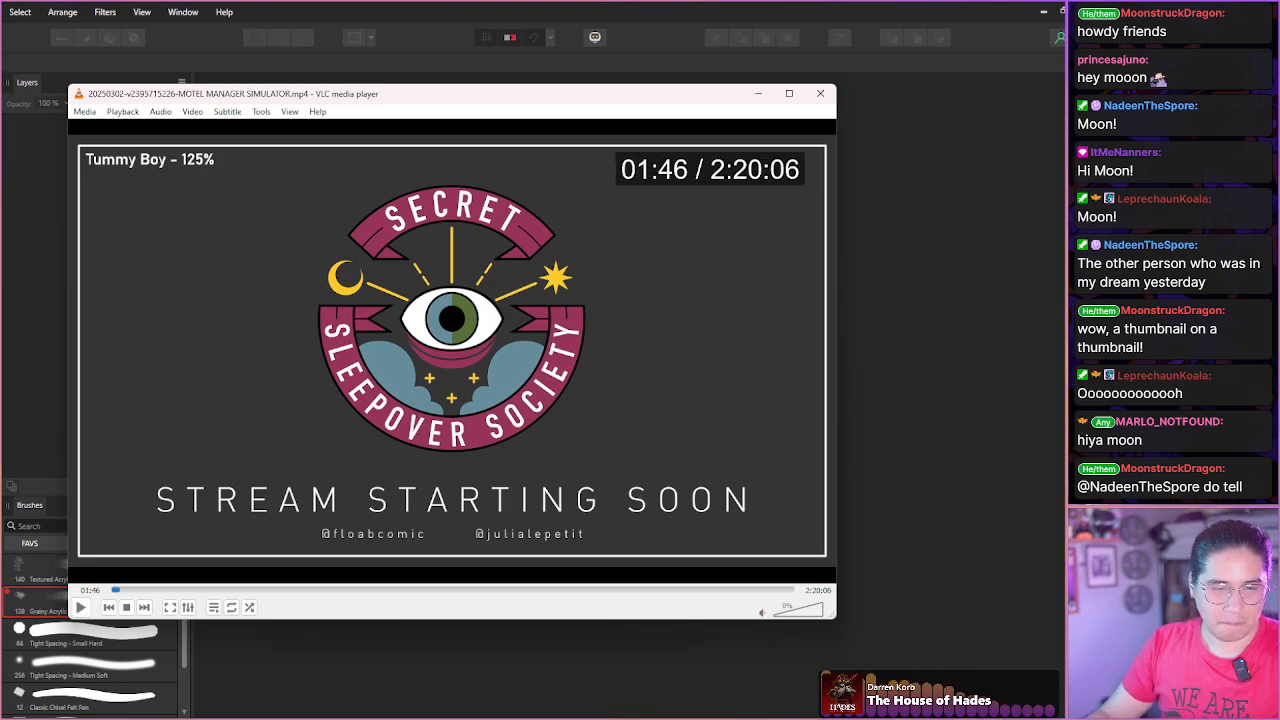
pyautogui.press('Right')
pyautogui.press('Right')
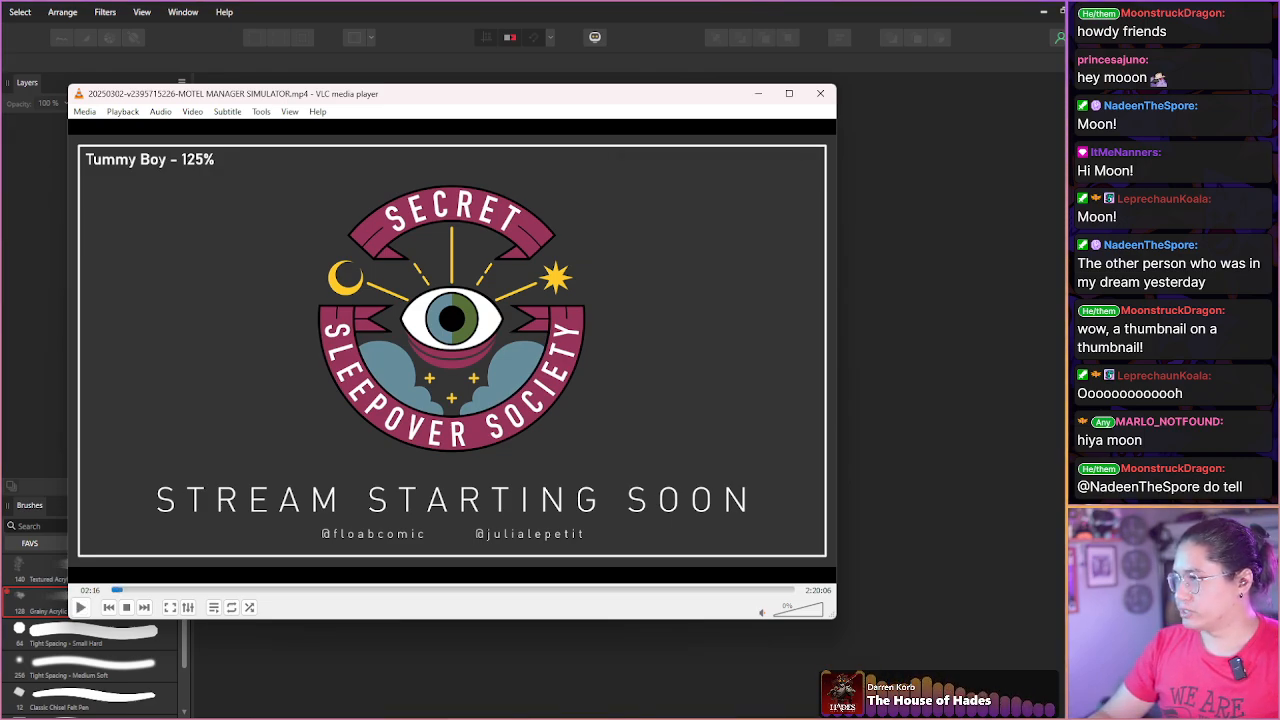
pyautogui.press('Right')
pyautogui.press('Right')
pyautogui.press('Right')
pyautogui.press('Right')
pyautogui.press('Right')
pyautogui.press('Right')
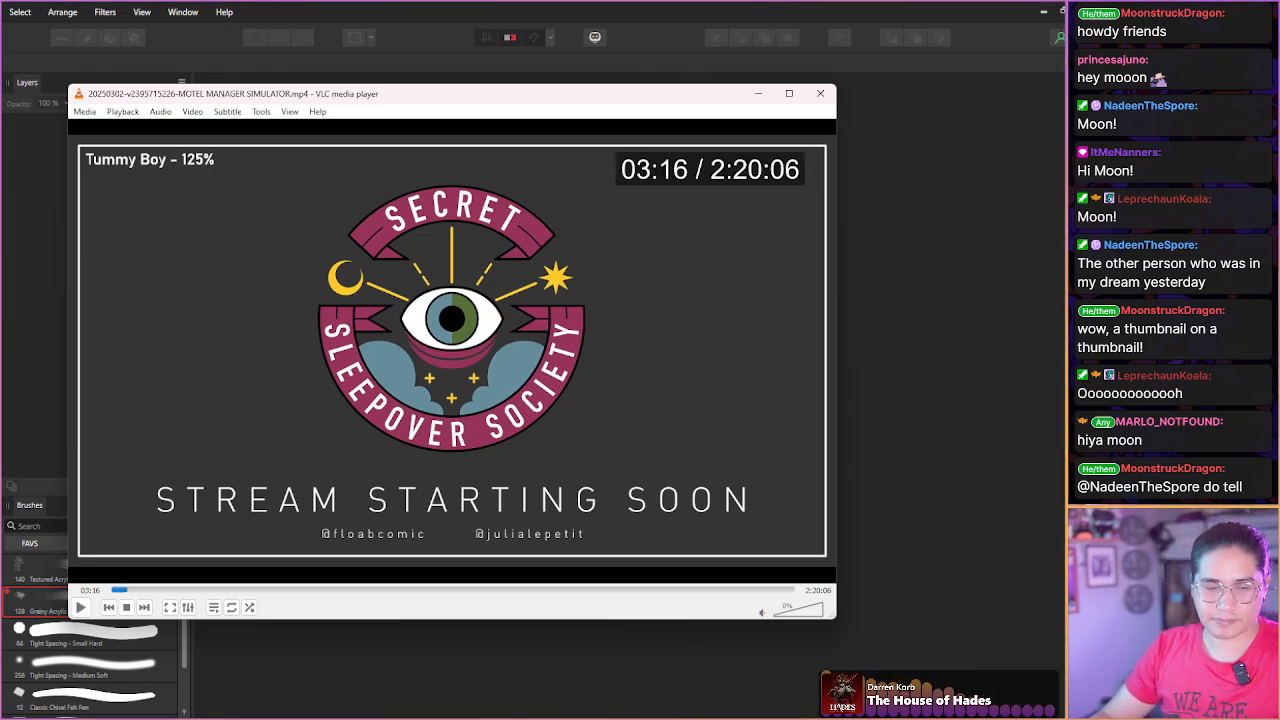
pyautogui.press('Right')
pyautogui.press('Right')
pyautogui.press('Right')
pyautogui.press('Right')
pyautogui.press('Right')
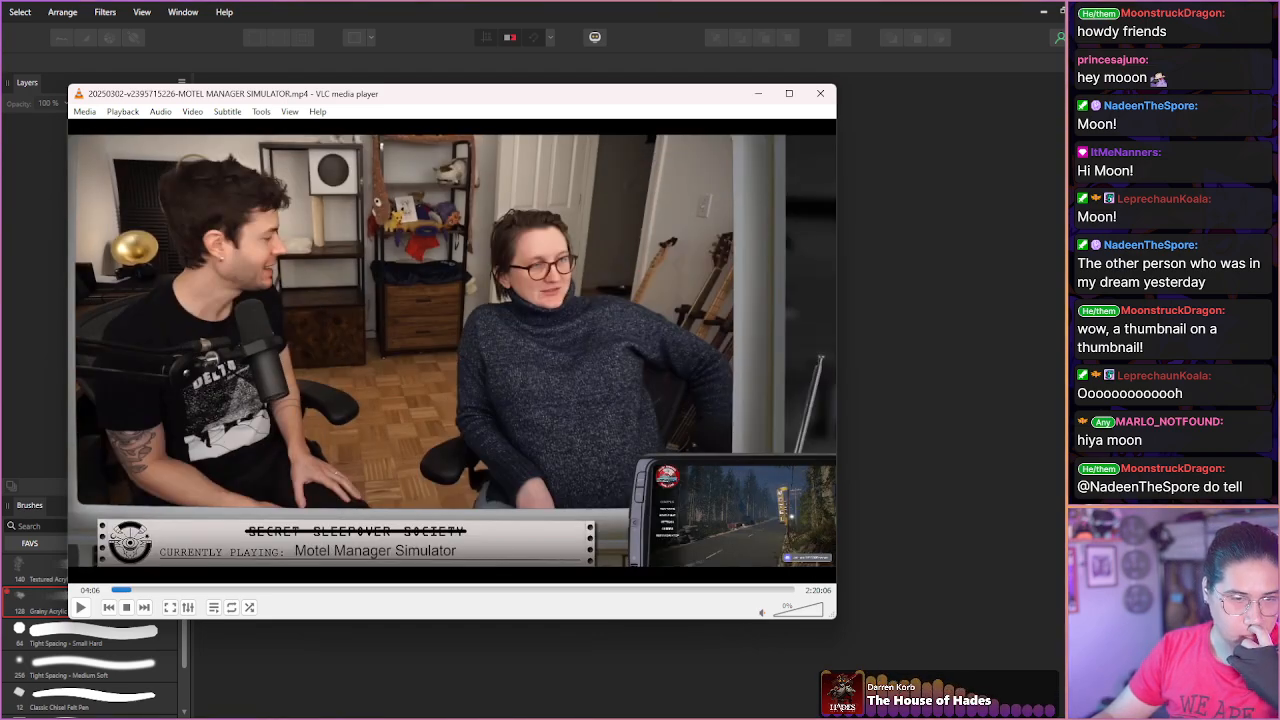
pyautogui.hotkey('shift', 's')
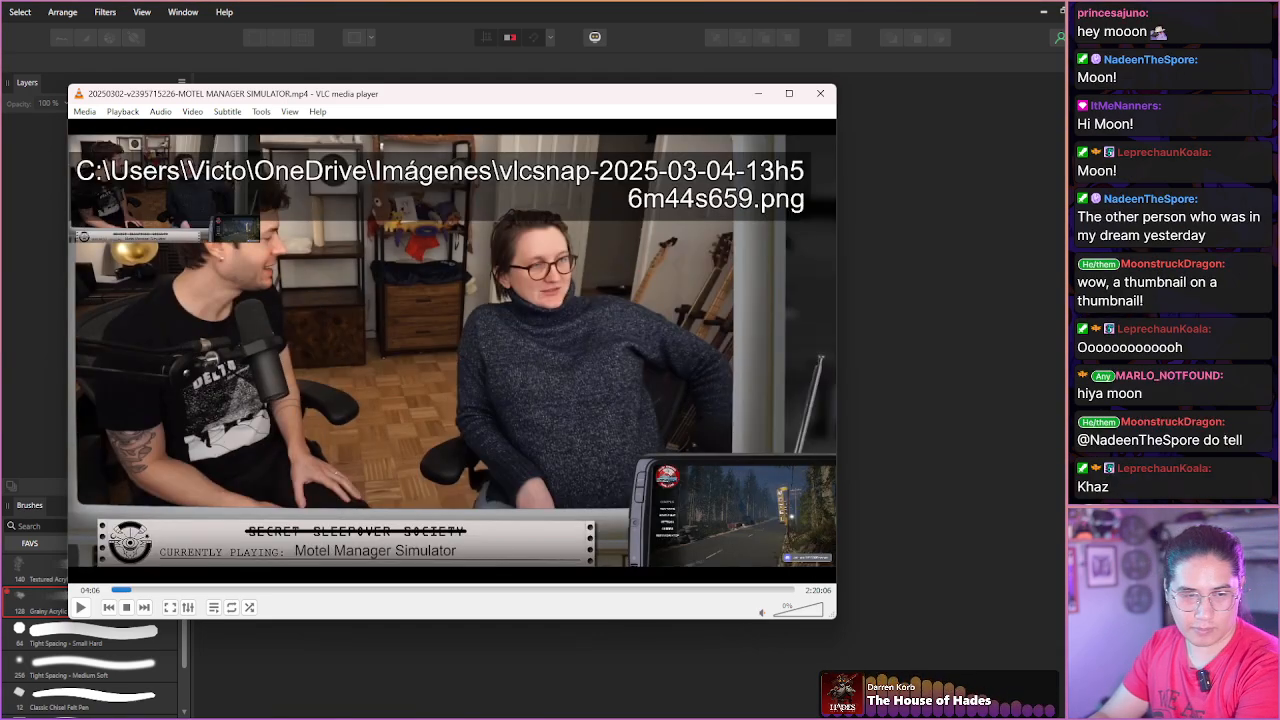
# Advance frame by frame from 04:06 to examine the two hosts' poses and expressions.
pyautogui.press('Right')
pyautogui.press('Left')
pyautogui.press('e')
pyautogui.press('e')
pyautogui.press('e')
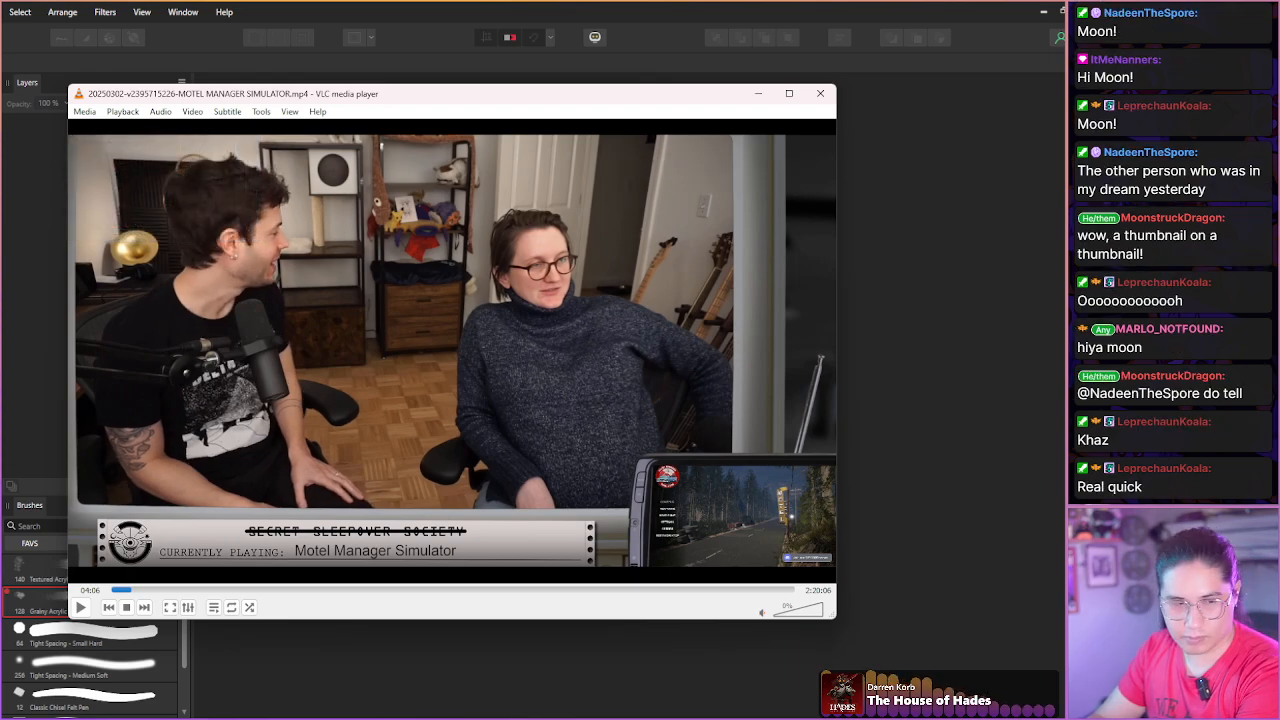
pyautogui.press('e')
pyautogui.press('e')
pyautogui.press('e')
pyautogui.press('e')
pyautogui.press('e')
pyautogui.press('e')
pyautogui.press('e')
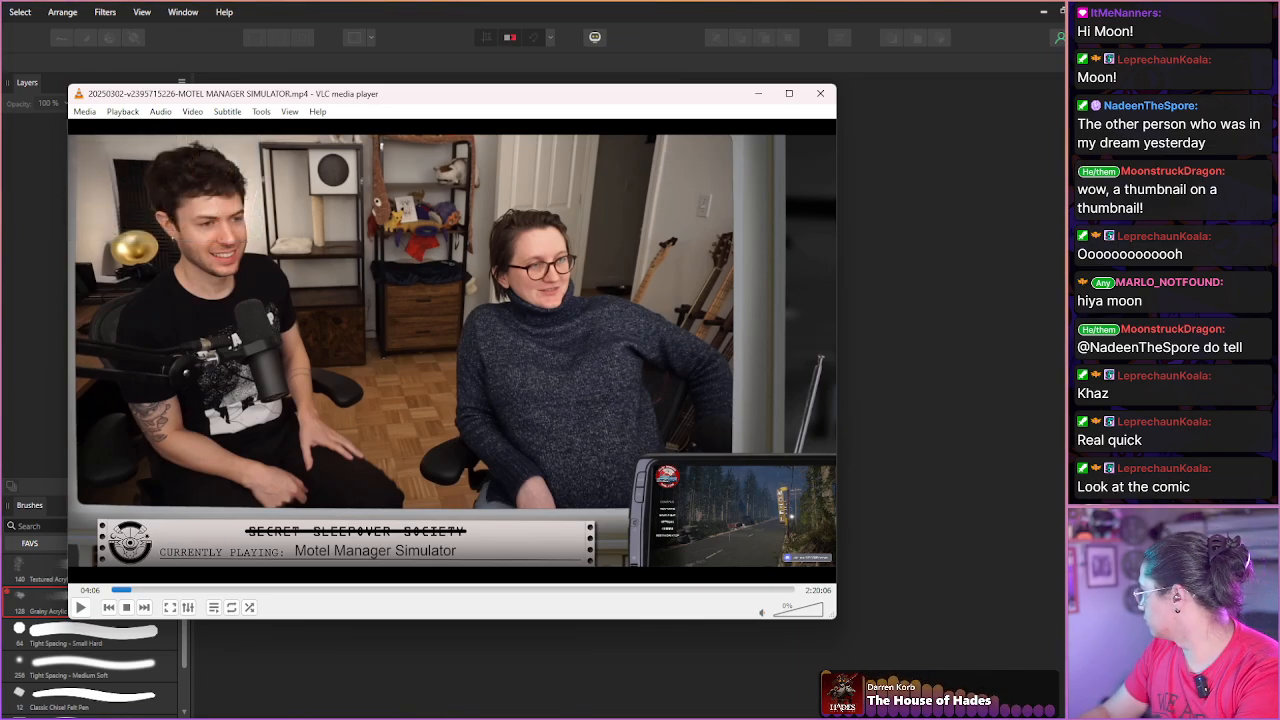
pyautogui.hotkey('alt', 'Tab')
pyautogui.hotkey('alt', 'Tab')
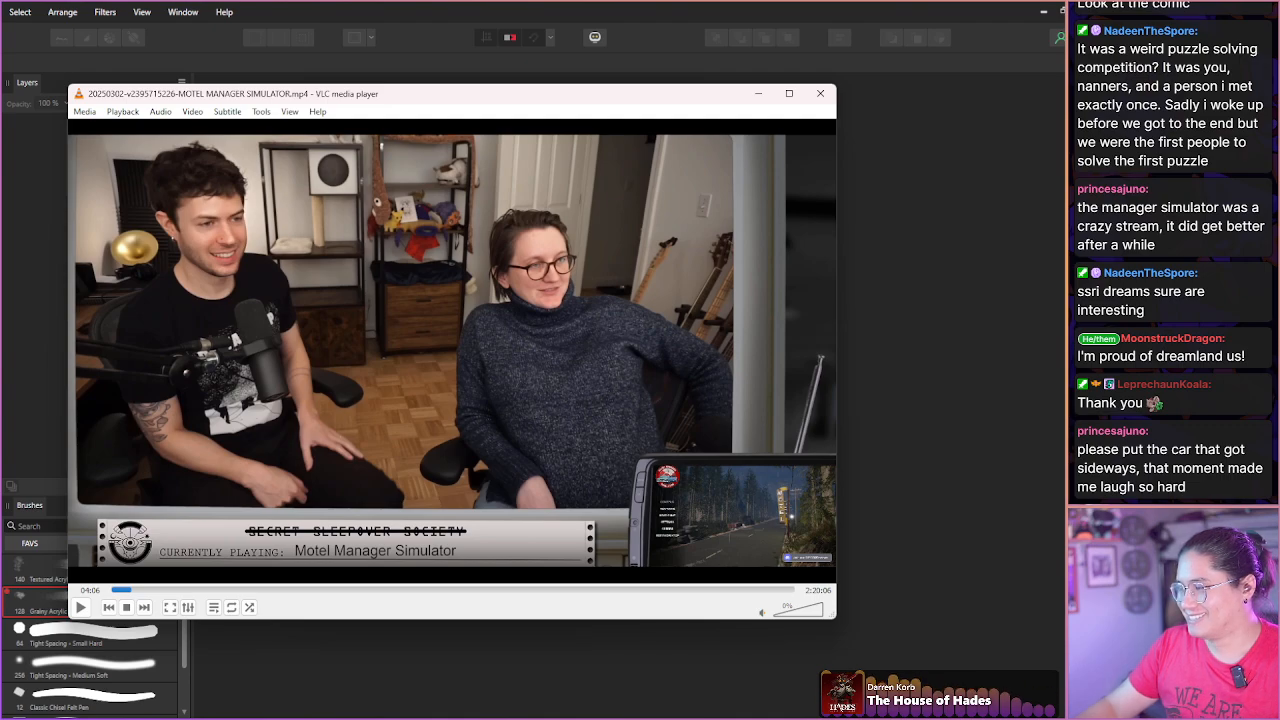
# Skip ahead to 04:56, advance a few frames, and take a snapshot of both hosts smiling.
pyautogui.press('Right')
pyautogui.press('Right')
pyautogui.press('Right')
pyautogui.press('Right')
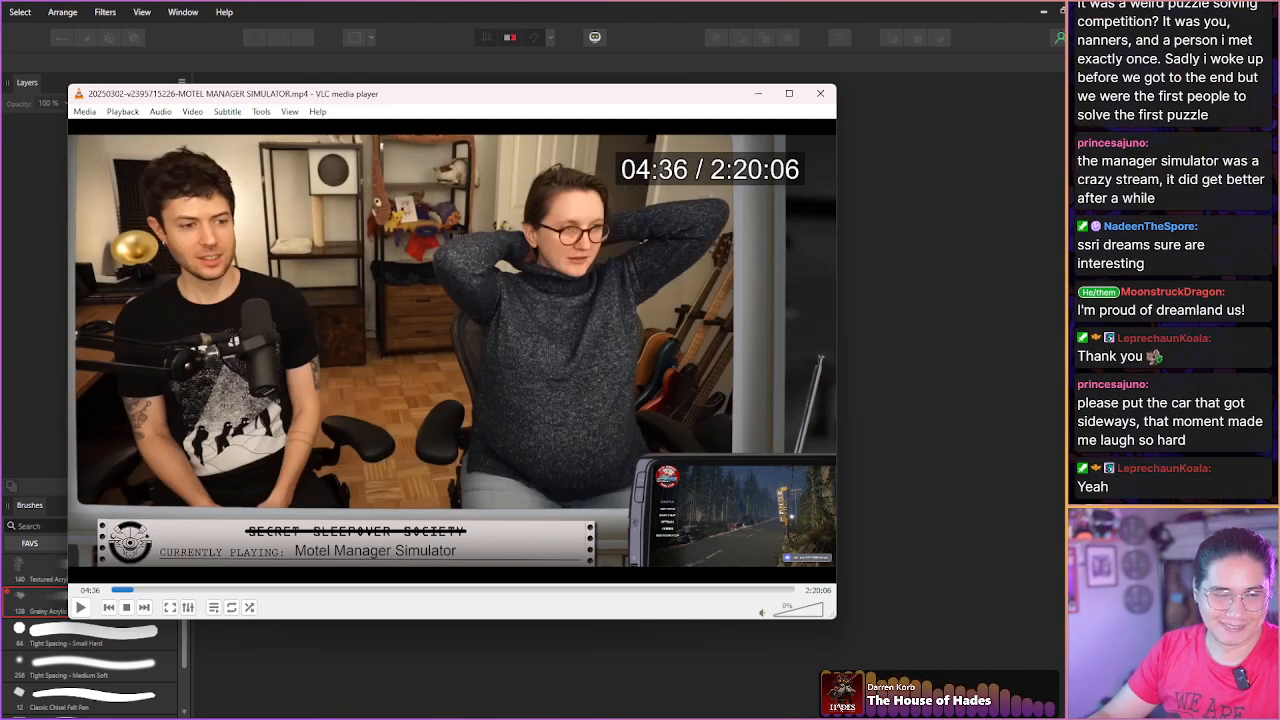
pyautogui.press('Right')
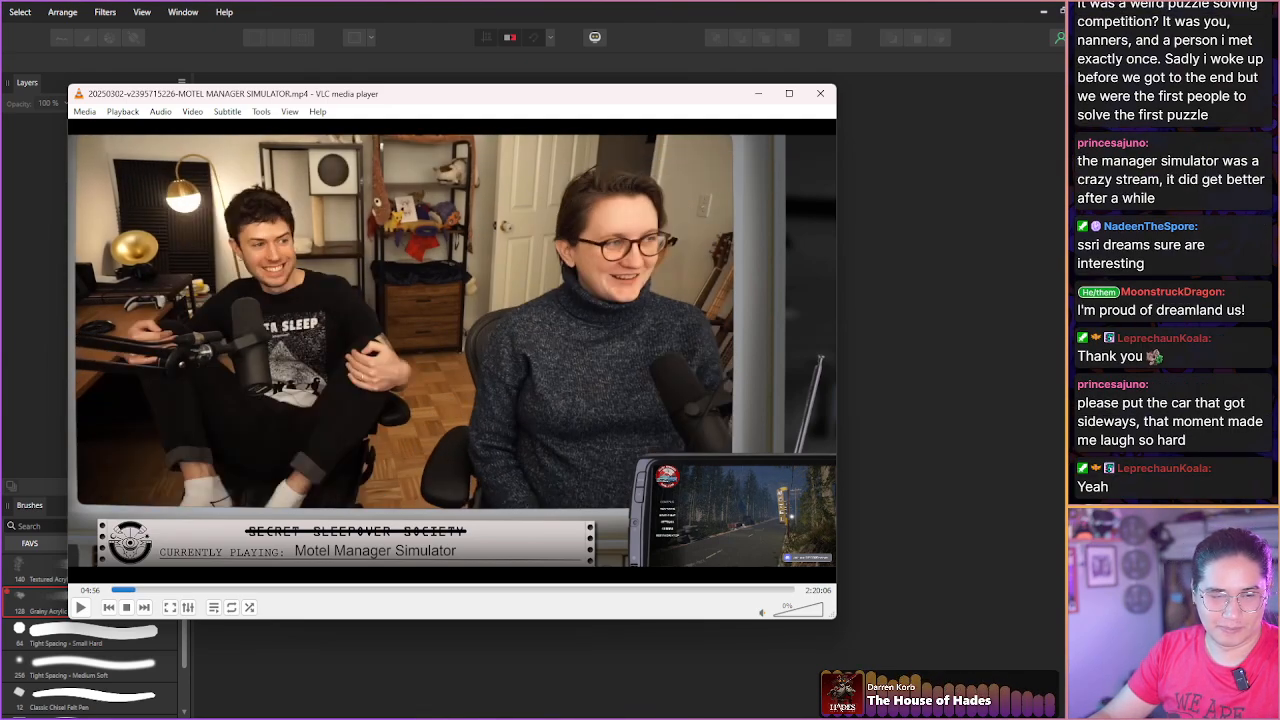
pyautogui.press('e')
pyautogui.press('e')
pyautogui.press('e')
pyautogui.press('e')
pyautogui.press('e')
pyautogui.press('e')
pyautogui.press('e')
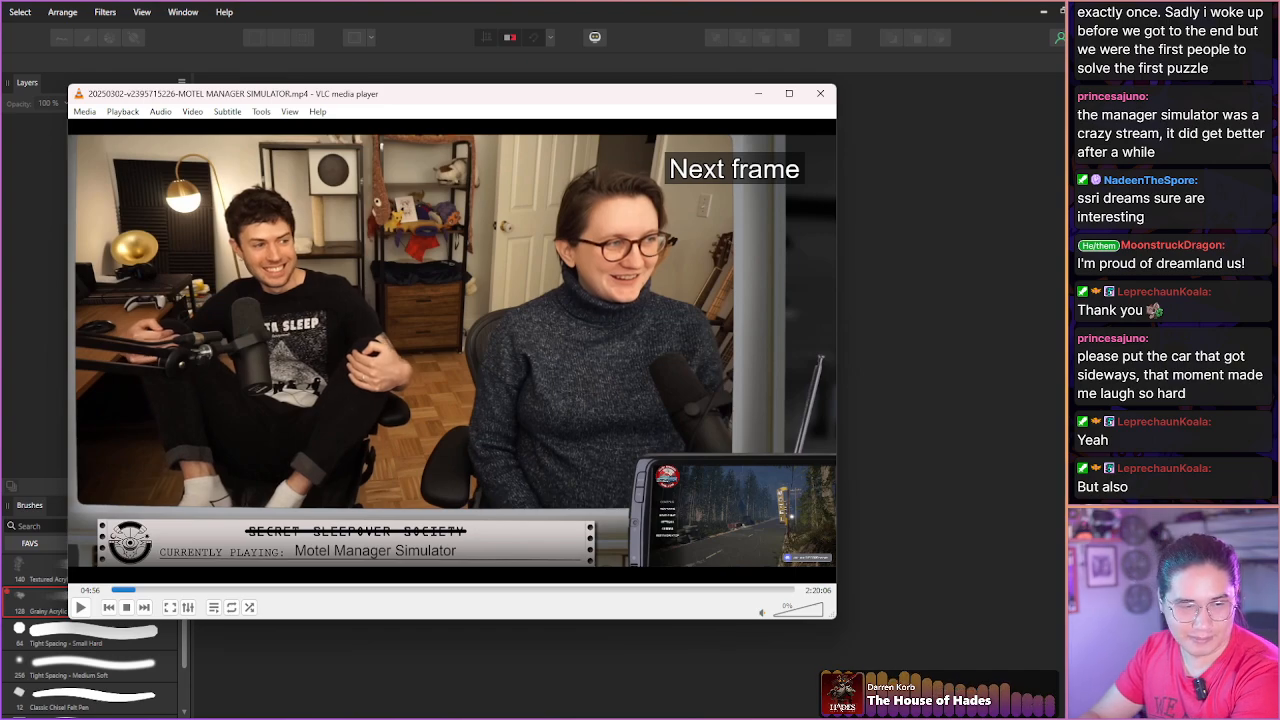
pyautogui.hotkey('shift', 's')
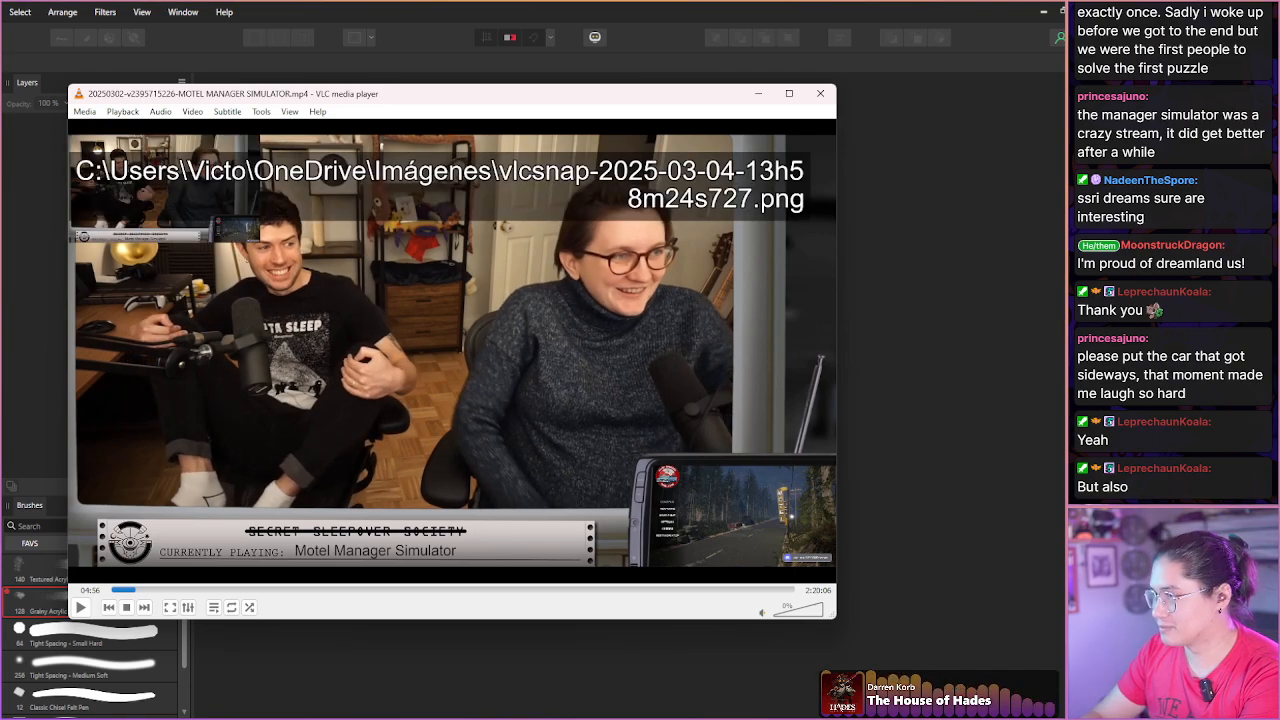
# Examine the hosts' laughing expressions frame by frame from 04:56 to about 05:03.
pyautogui.press('e')
pyautogui.press('e')
pyautogui.press('e')
pyautogui.press('e')
pyautogui.press('e')
pyautogui.press('e')
pyautogui.press('e')
pyautogui.press('e')
pyautogui.press('e')
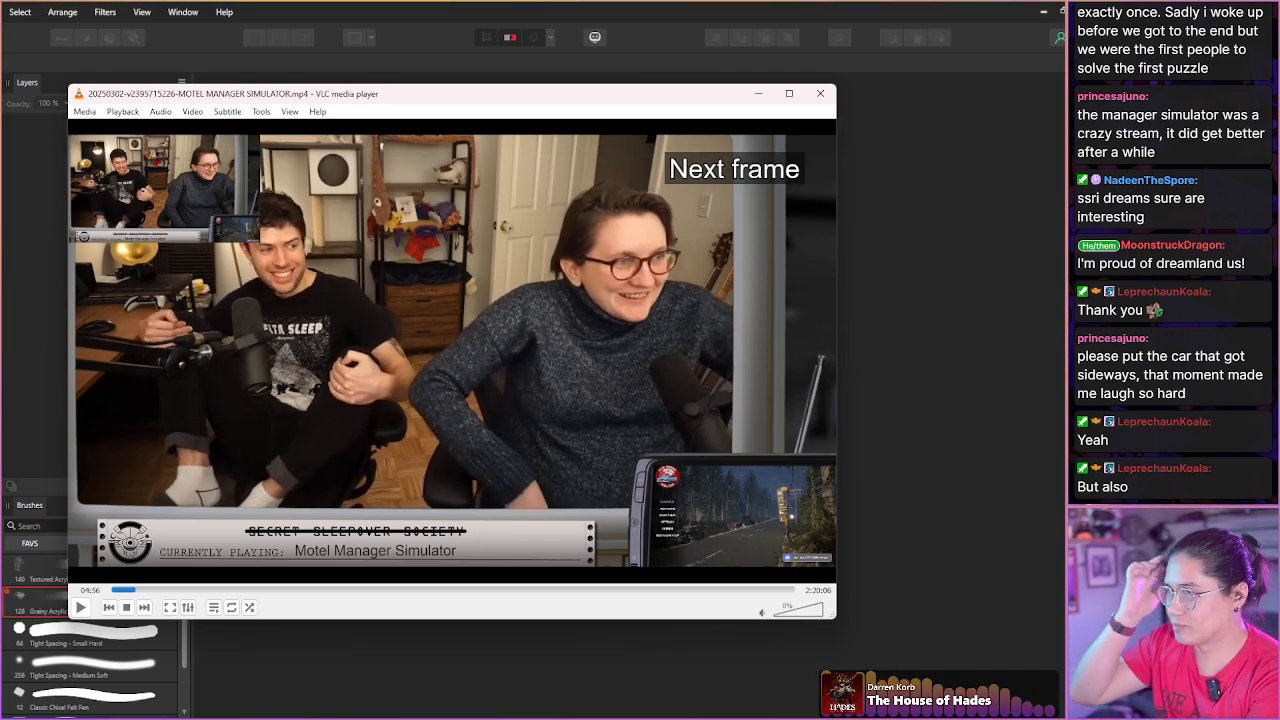
pyautogui.press('e')
pyautogui.press('e')
pyautogui.press('e')
pyautogui.press('e')
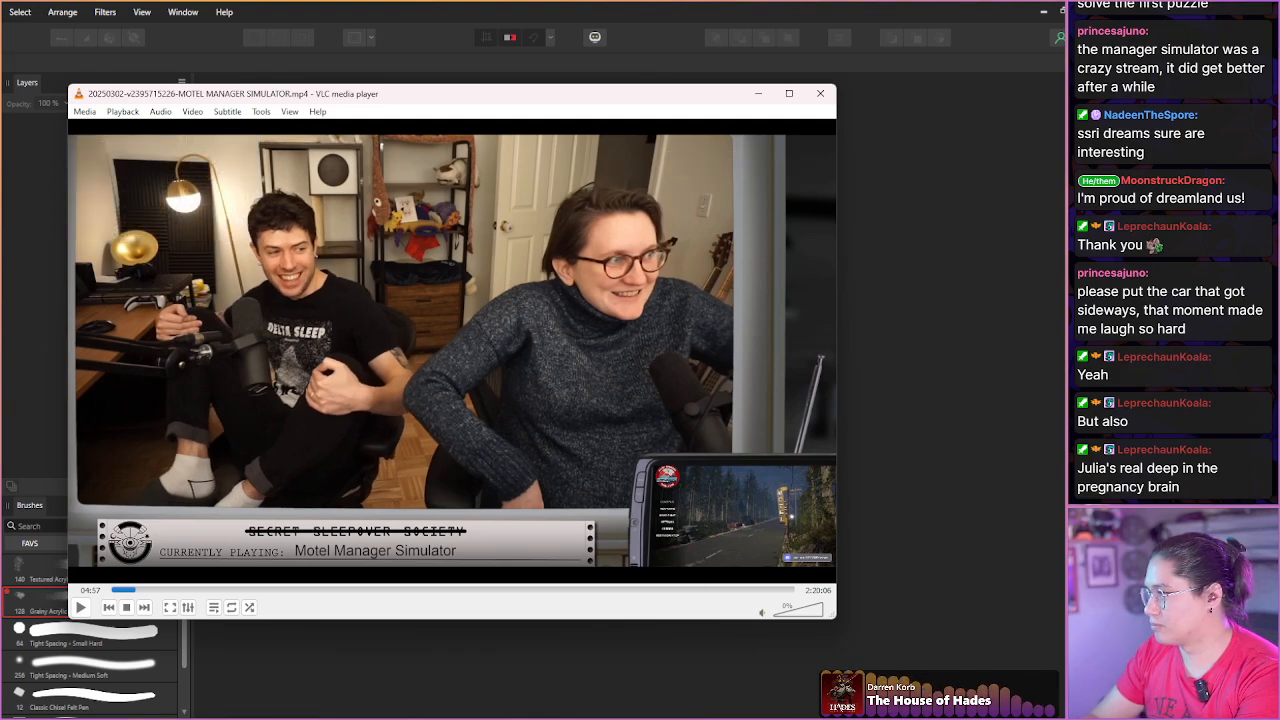
pyautogui.press('e')
pyautogui.press('e')
pyautogui.press('e')
pyautogui.press('e')
pyautogui.press('e')
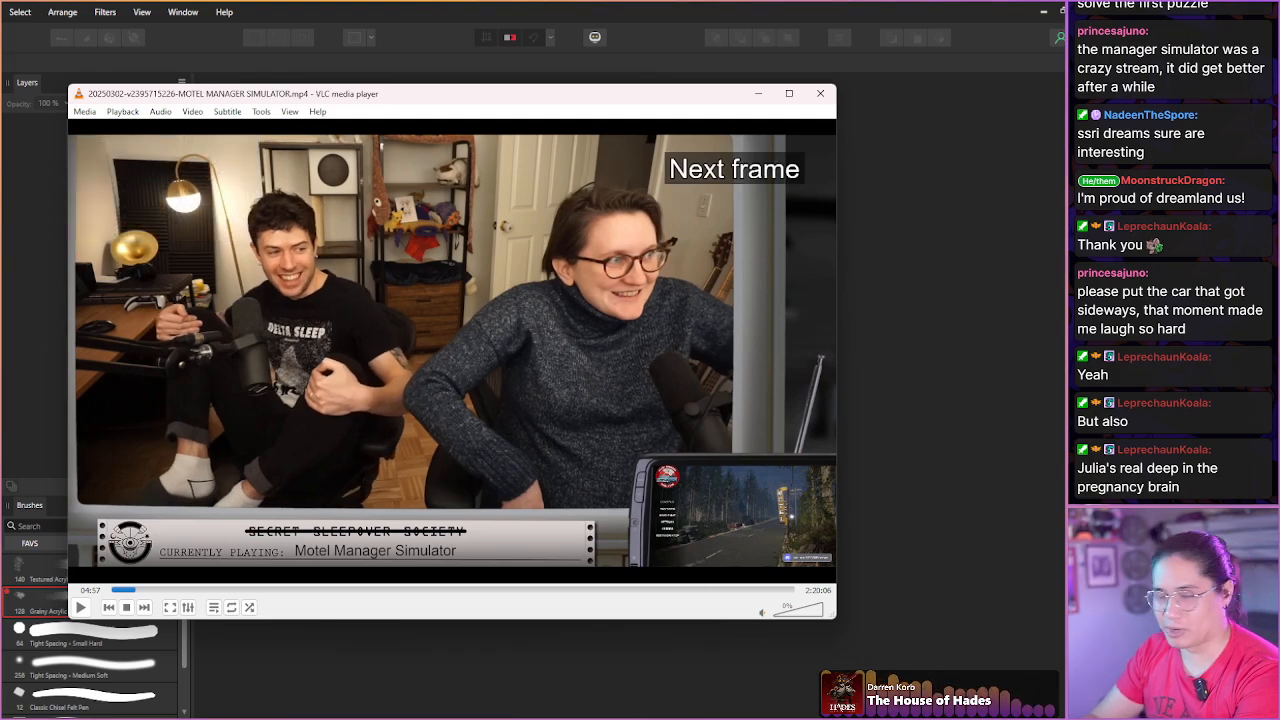
pyautogui.press('e')
pyautogui.press('e')
pyautogui.press('e')
pyautogui.press('e')
pyautogui.press('e')
pyautogui.press('e')
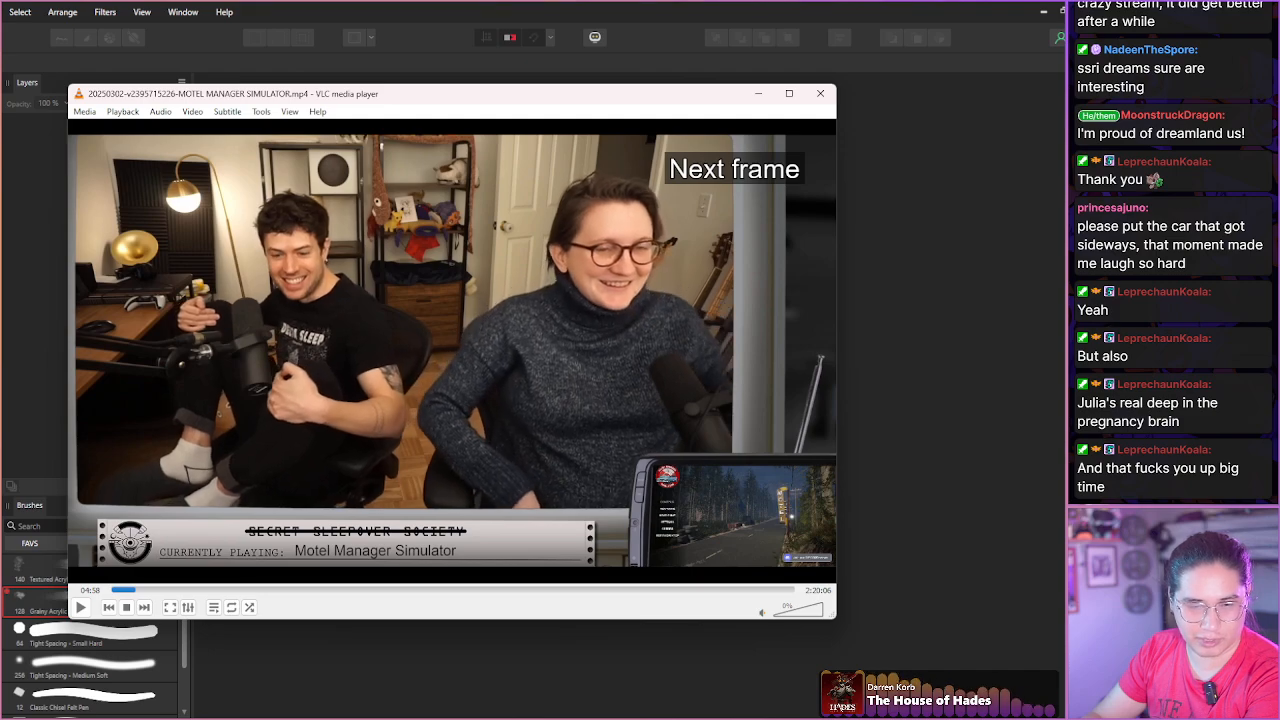
pyautogui.press('e')
pyautogui.press('e')
pyautogui.press('e')
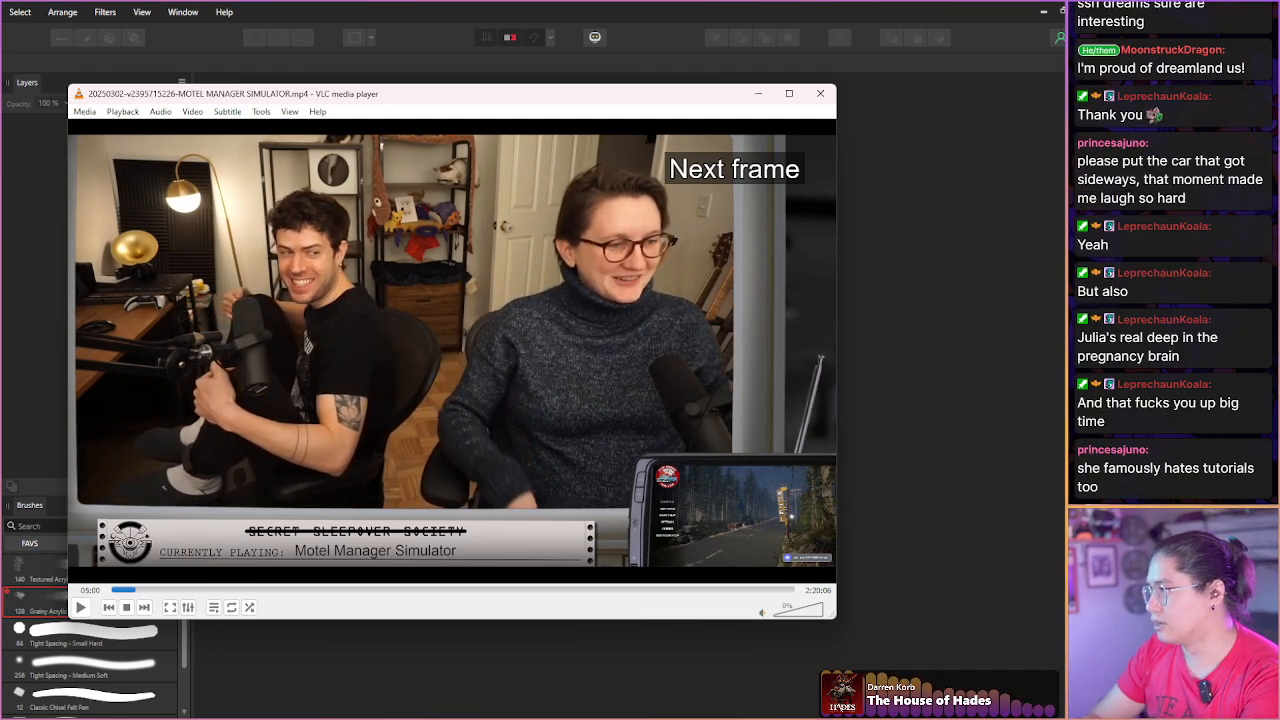
pyautogui.press('e')
pyautogui.press('e')
pyautogui.press('e')
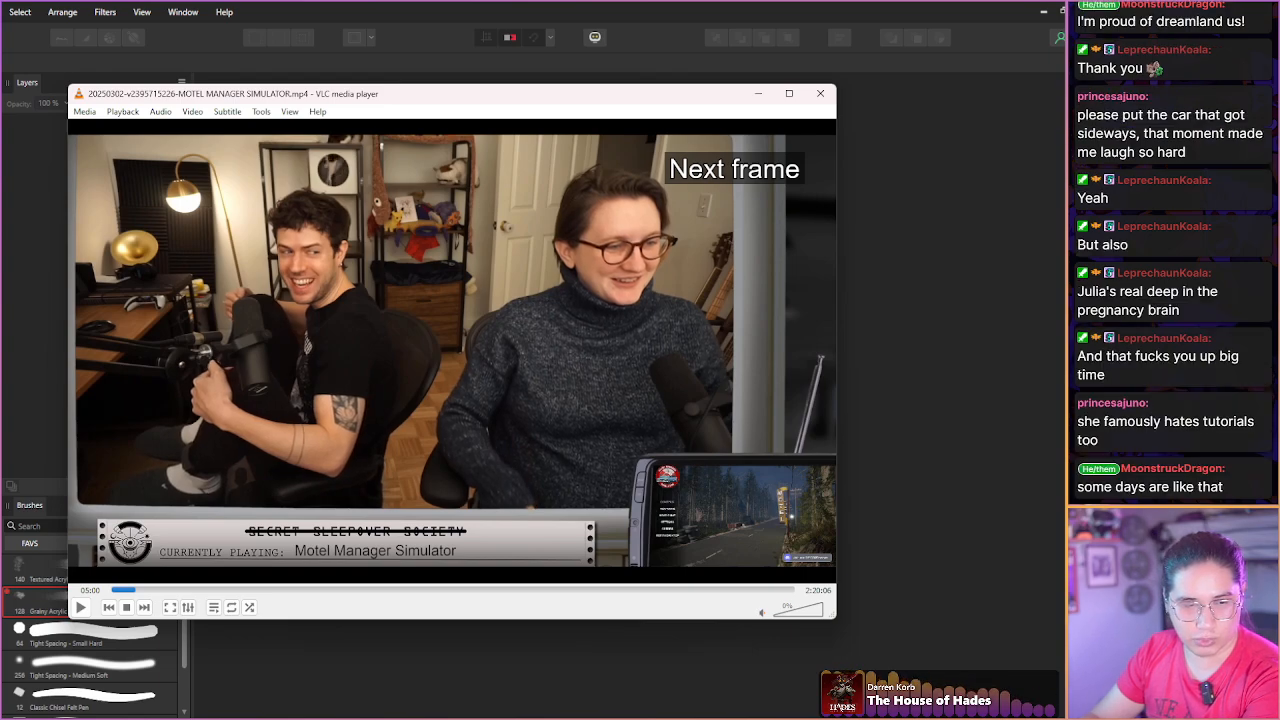
pyautogui.press('e')
pyautogui.press('e')
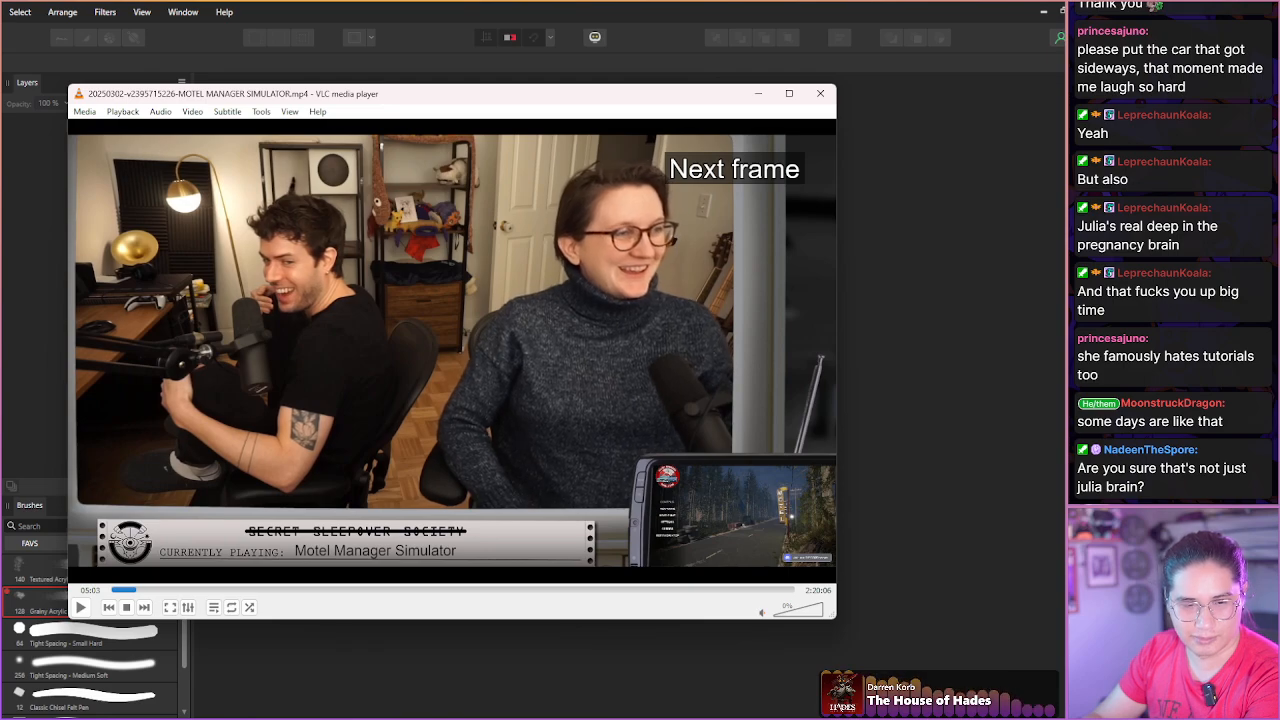
# Advance to about 05:06 and capture a snapshot of the smiling host beside the host who is turning away.
pyautogui.press('e')
pyautogui.press('e')
pyautogui.press('e')
pyautogui.press('e')
pyautogui.press('e')
pyautogui.press('e')
pyautogui.press('e')
pyautogui.press('e')
pyautogui.press('e')
pyautogui.press('e')
pyautogui.press('e')
pyautogui.press('e')
pyautogui.press('e')
pyautogui.press('e')
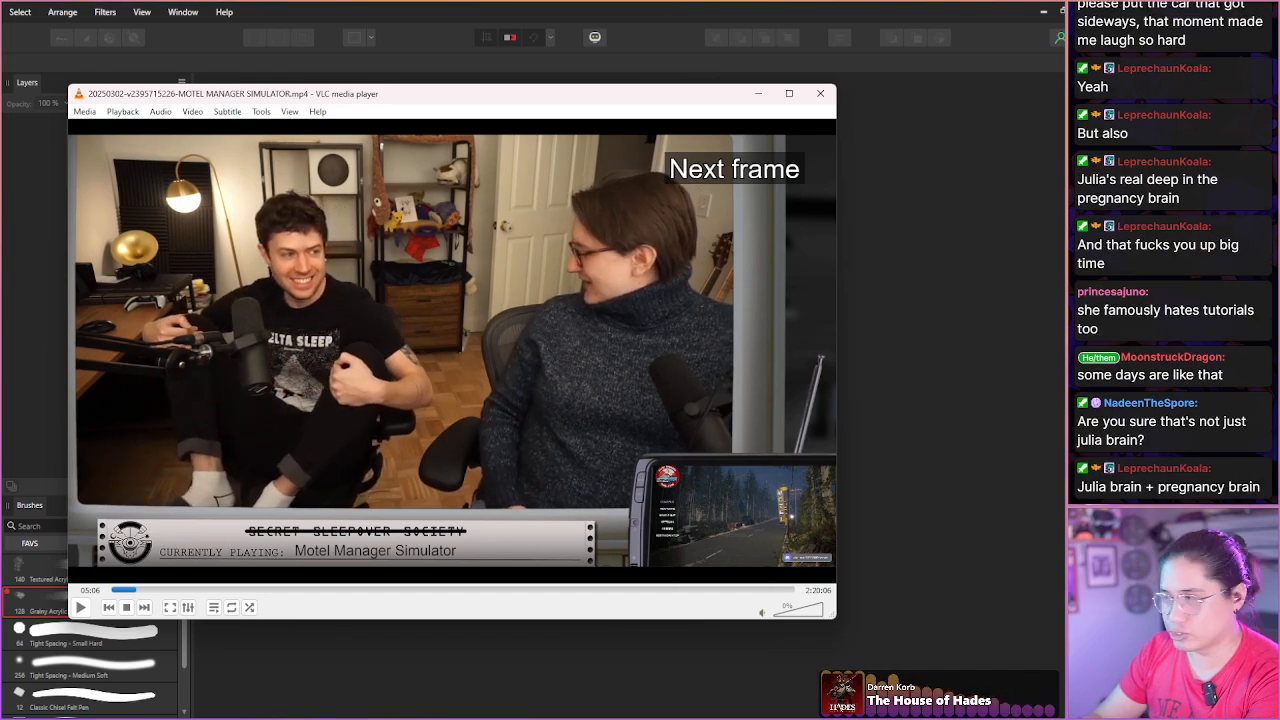
pyautogui.press('e')
pyautogui.press('e')
pyautogui.press('e')
pyautogui.press('e')
pyautogui.press('e')
pyautogui.press('e')
pyautogui.press('e')
pyautogui.press('e')
pyautogui.press('e')
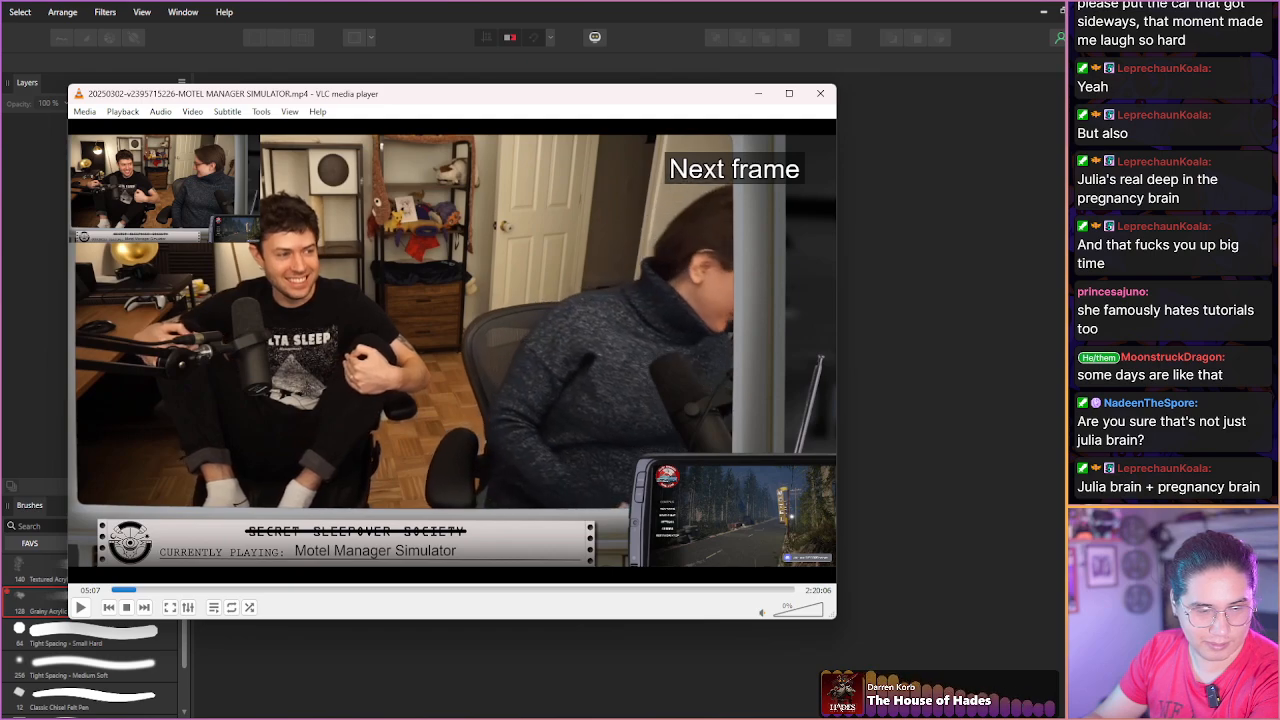
# Advance to about 05:10 and take a snapshot of the host in the turtleneck reaching behind the chair.
pyautogui.press('e')
pyautogui.press('e')
pyautogui.press('e')
pyautogui.press('e')
pyautogui.press('e')
pyautogui.press('e')
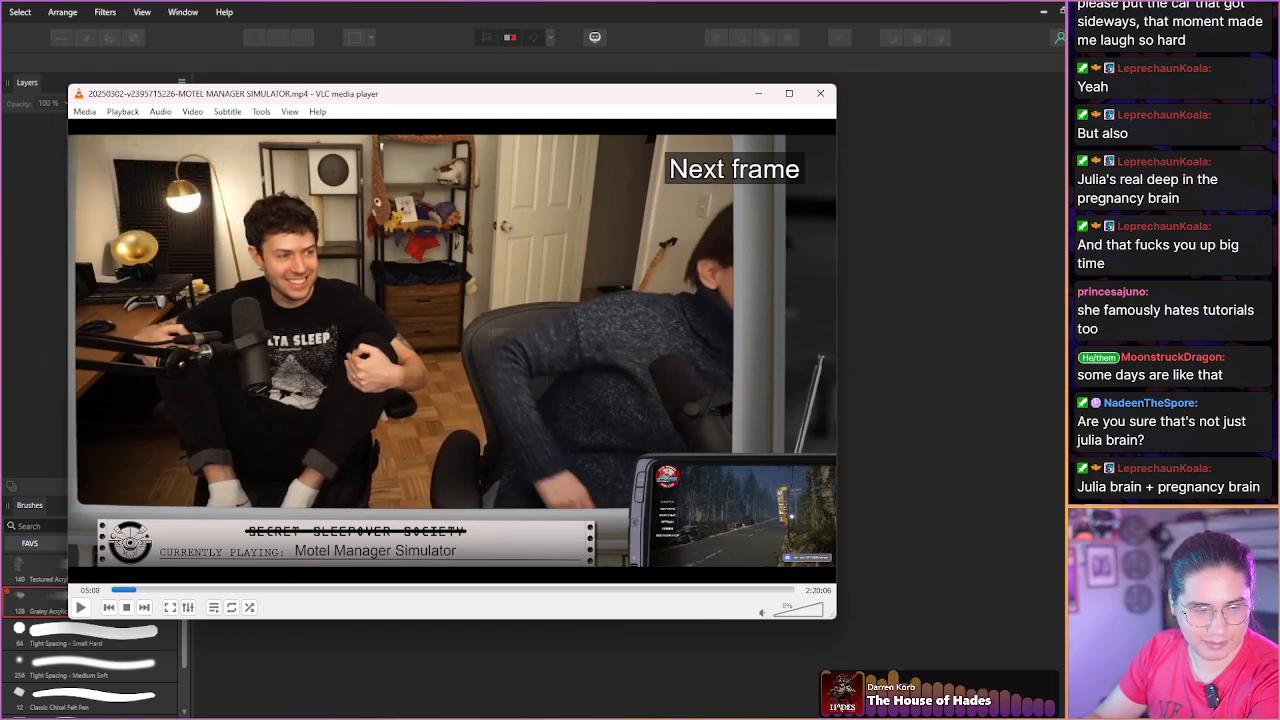
pyautogui.press('e')
pyautogui.press('e')
pyautogui.press('e')
pyautogui.press('e')
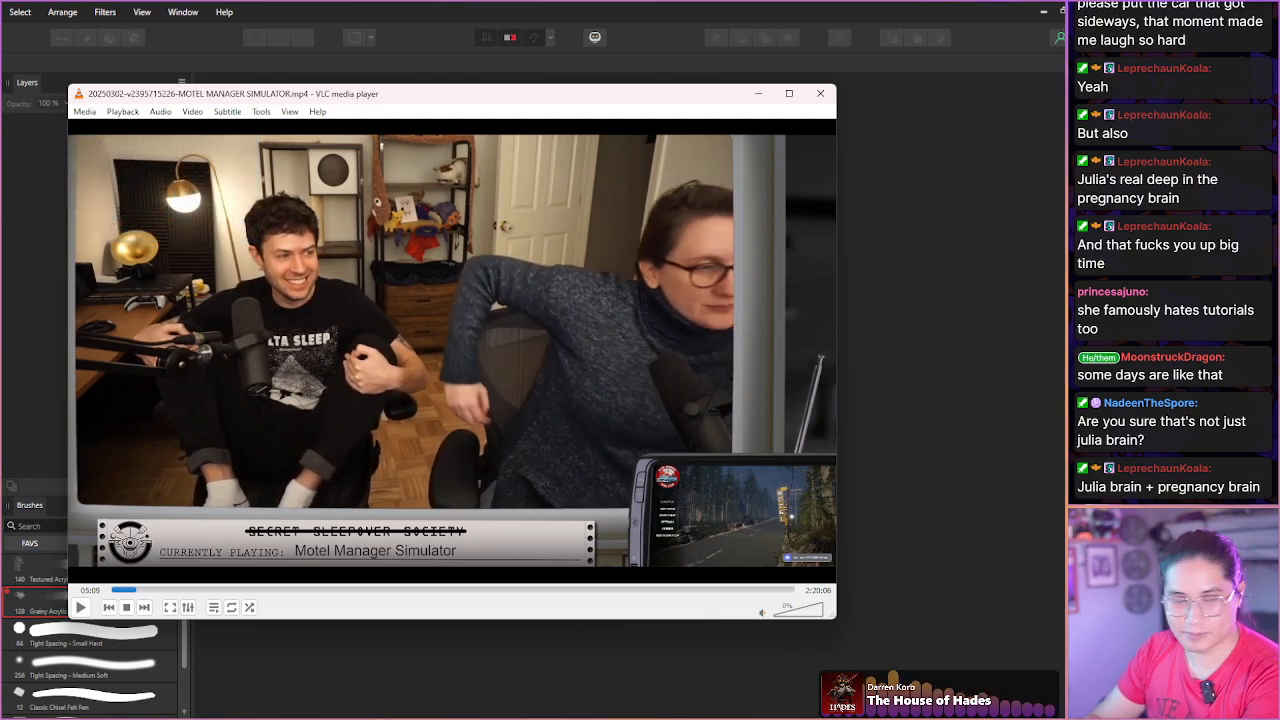
pyautogui.press('e')
pyautogui.press('e')
pyautogui.press('e')
pyautogui.press('e')
pyautogui.press('e')
pyautogui.press('e')
pyautogui.press('e')
pyautogui.press('e')
pyautogui.press('e')
pyautogui.press('e')
pyautogui.press('e')
pyautogui.press('e')
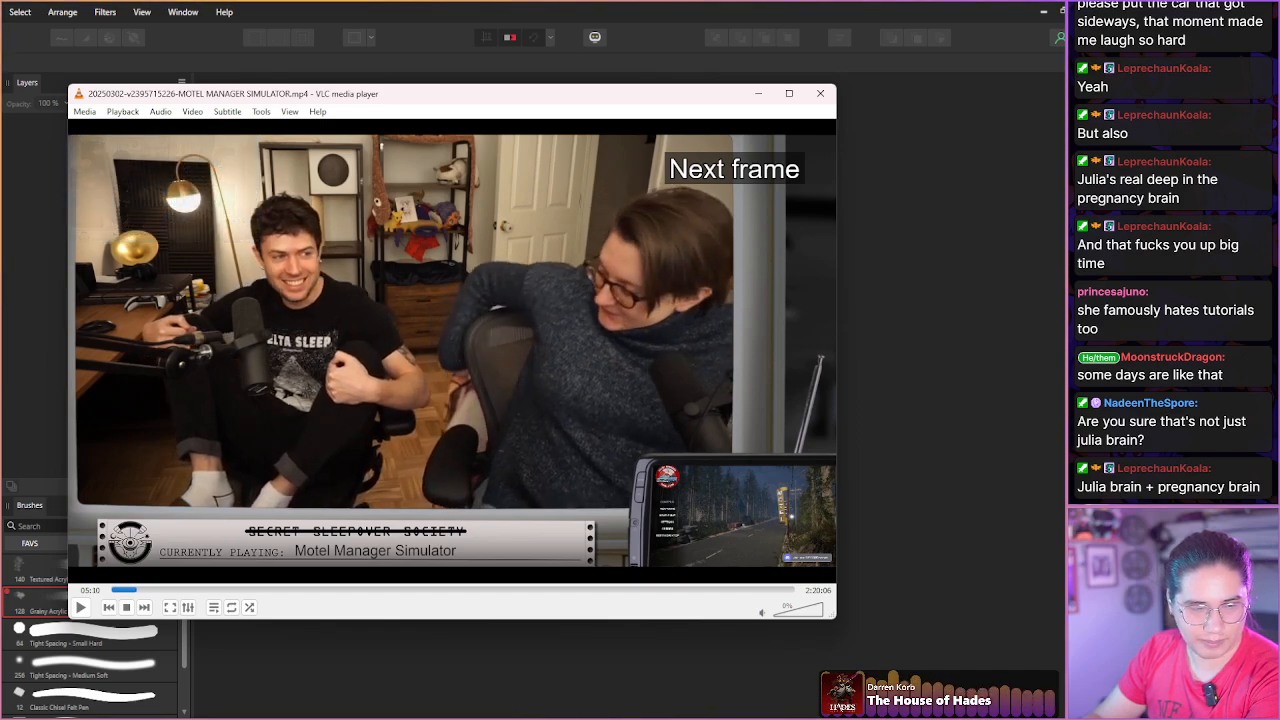
pyautogui.press('e')
pyautogui.press('e')
pyautogui.hotkey('shift', 's')
# Advance to about 05:11 and take a snapshot of the turtleneck host leaning over the chair beside the grinning host.
pyautogui.press('e')
pyautogui.press('e')
pyautogui.press('e')
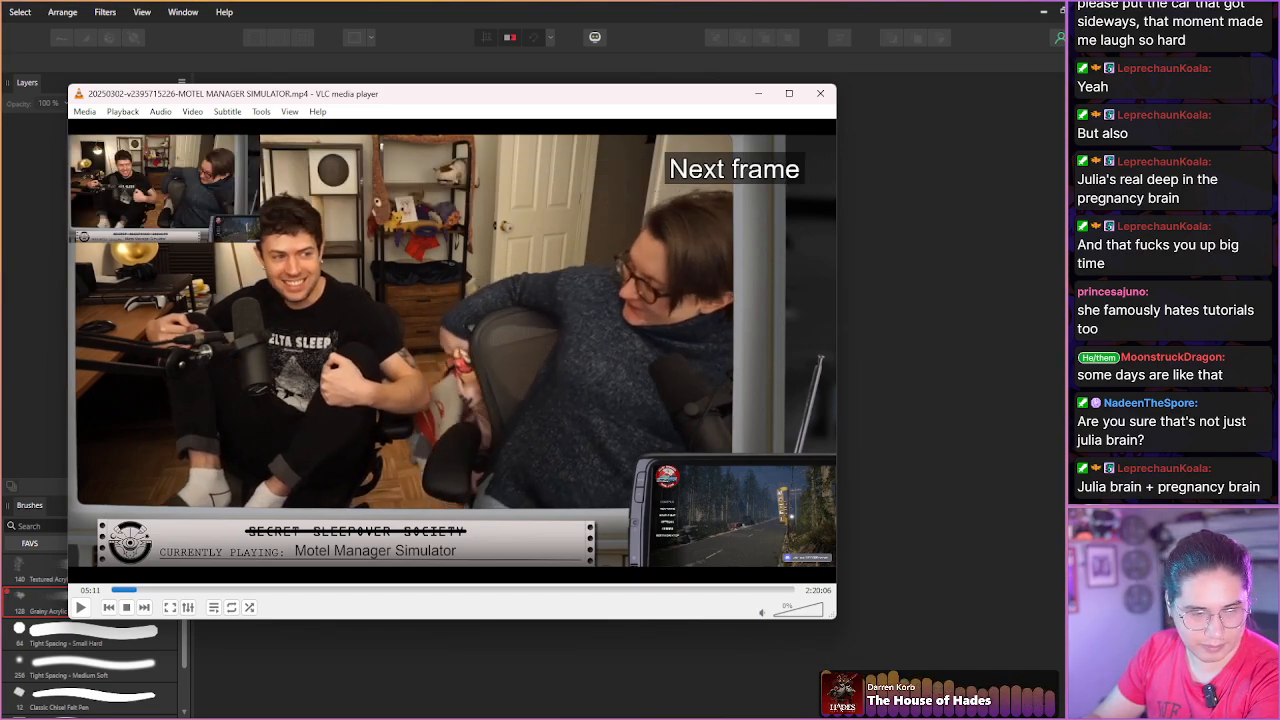
# Examine the hosts' poses frame by frame from 05:11 to about 05:12 while the colourful blanket is pulled up behind the chair.
pyautogui.press('e')
pyautogui.press('e')
pyautogui.press('e')
pyautogui.press('e')
pyautogui.press('e')
pyautogui.press('e')
pyautogui.press('e')
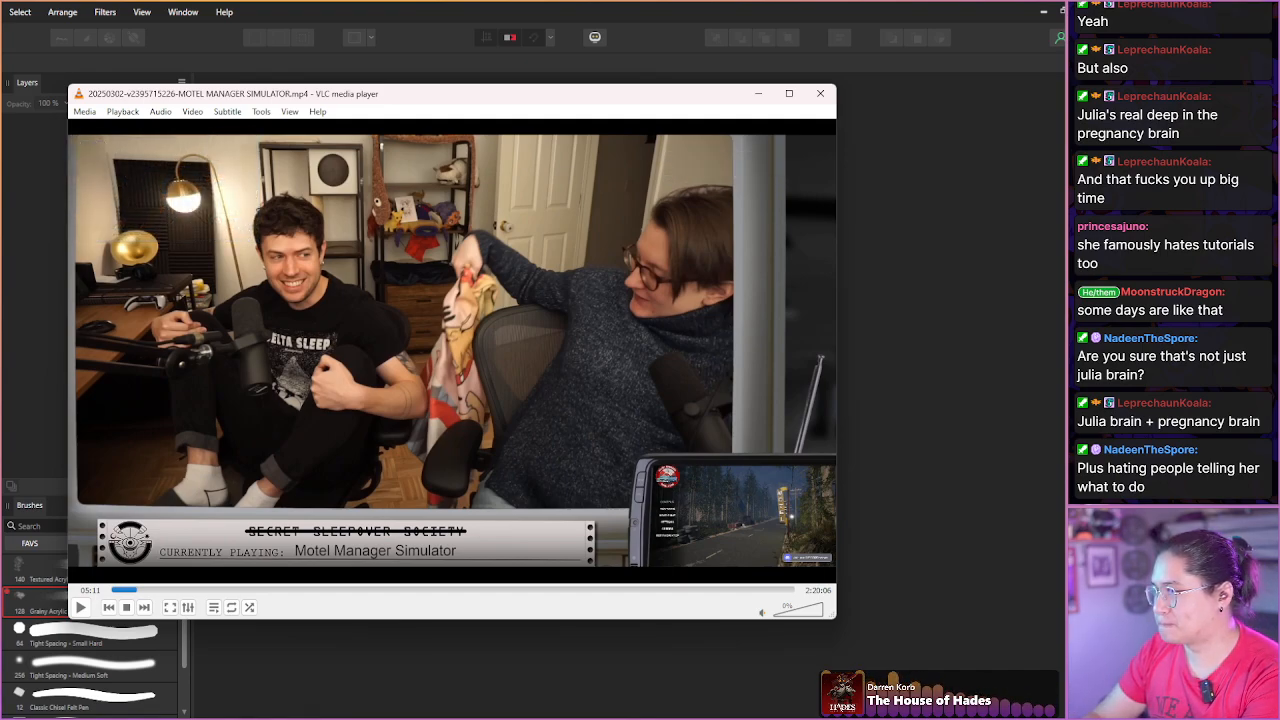
pyautogui.press('e')
pyautogui.press('e')
pyautogui.press('e')
pyautogui.press('e')
pyautogui.press('e')
pyautogui.press('e')
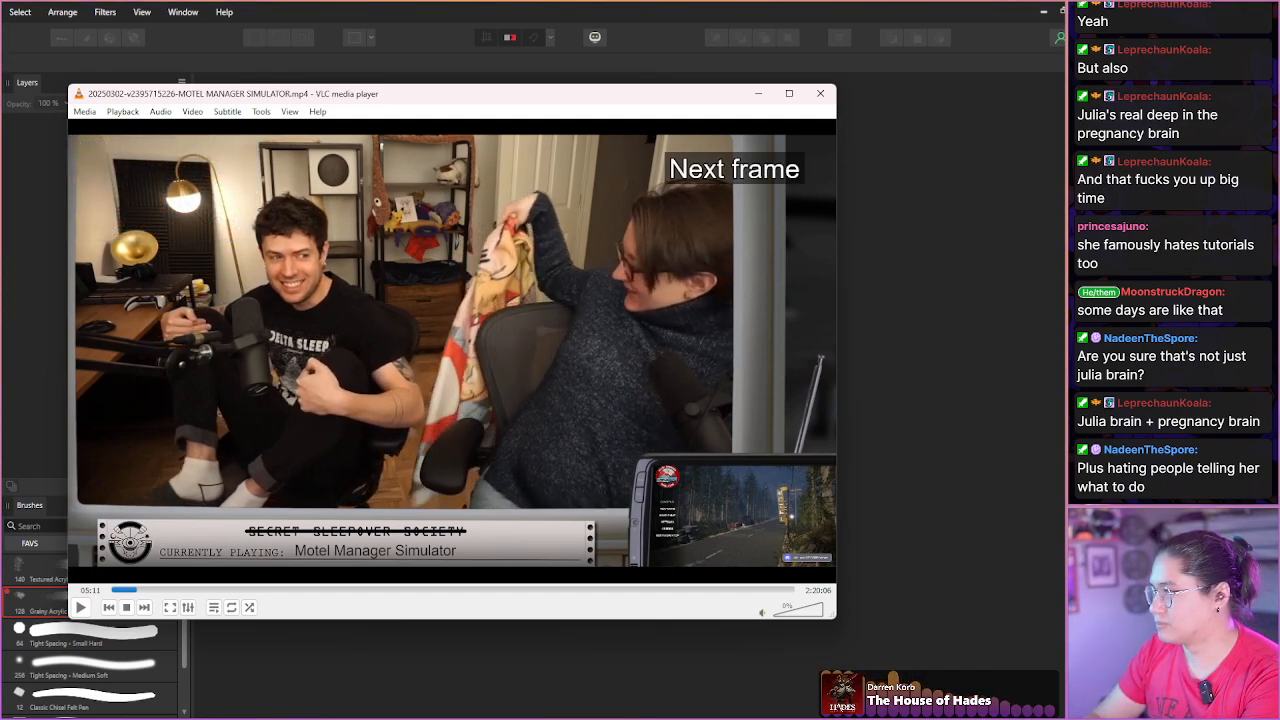
pyautogui.press('e')
pyautogui.press('e')
pyautogui.press('e')
pyautogui.press('e')
pyautogui.press('e')
pyautogui.press('e')
pyautogui.press('e')
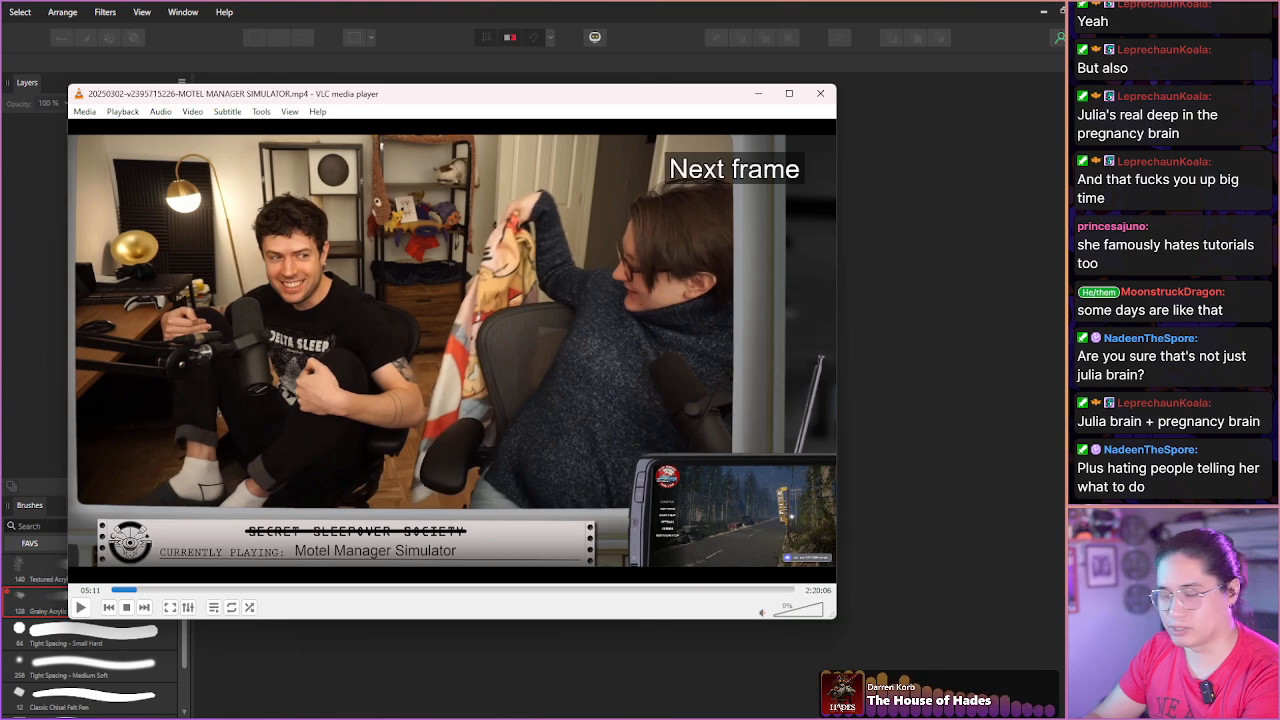
pyautogui.press('e')
pyautogui.press('e')
pyautogui.press('e')
pyautogui.press('e')
pyautogui.press('e')
pyautogui.press('e')
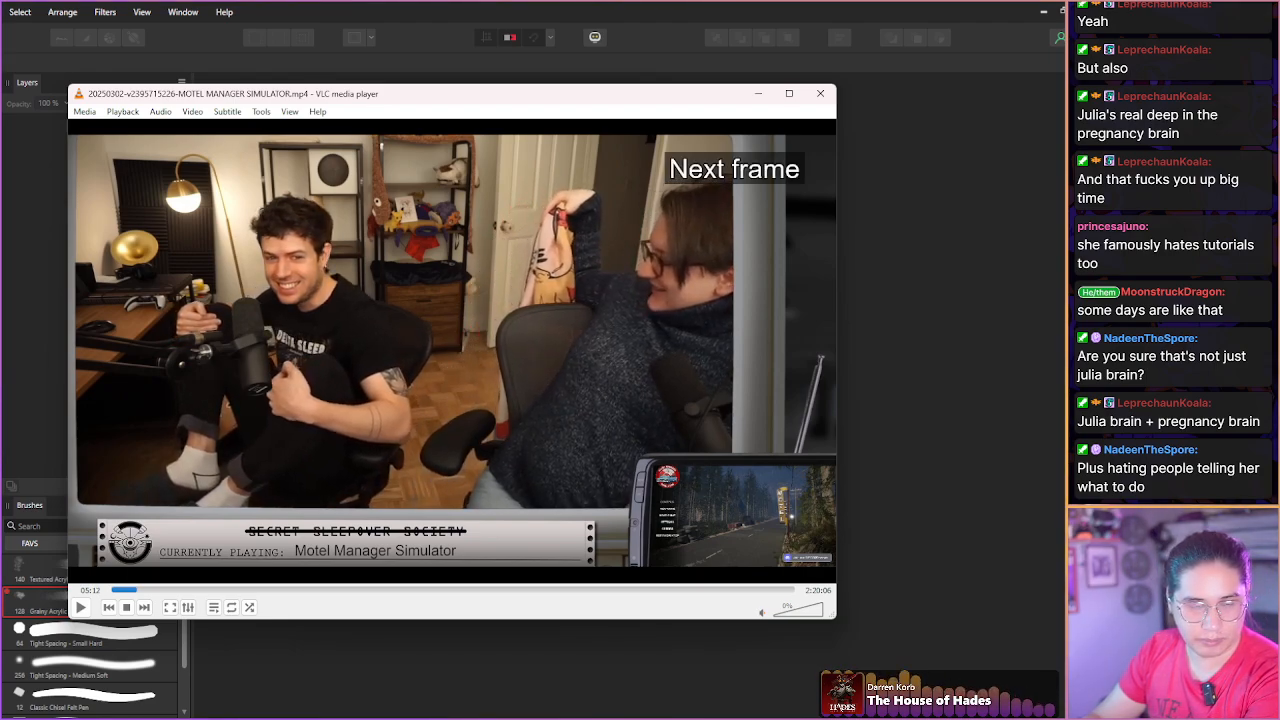
# Advance to about 05:16 and take a snapshot of the host in the black T-shirt turned sideways beside the turtleneck host.
pyautogui.press('e')
pyautogui.press('e')
pyautogui.press('e')
pyautogui.press('e')
pyautogui.press('e')
pyautogui.press('e')
pyautogui.press('e')
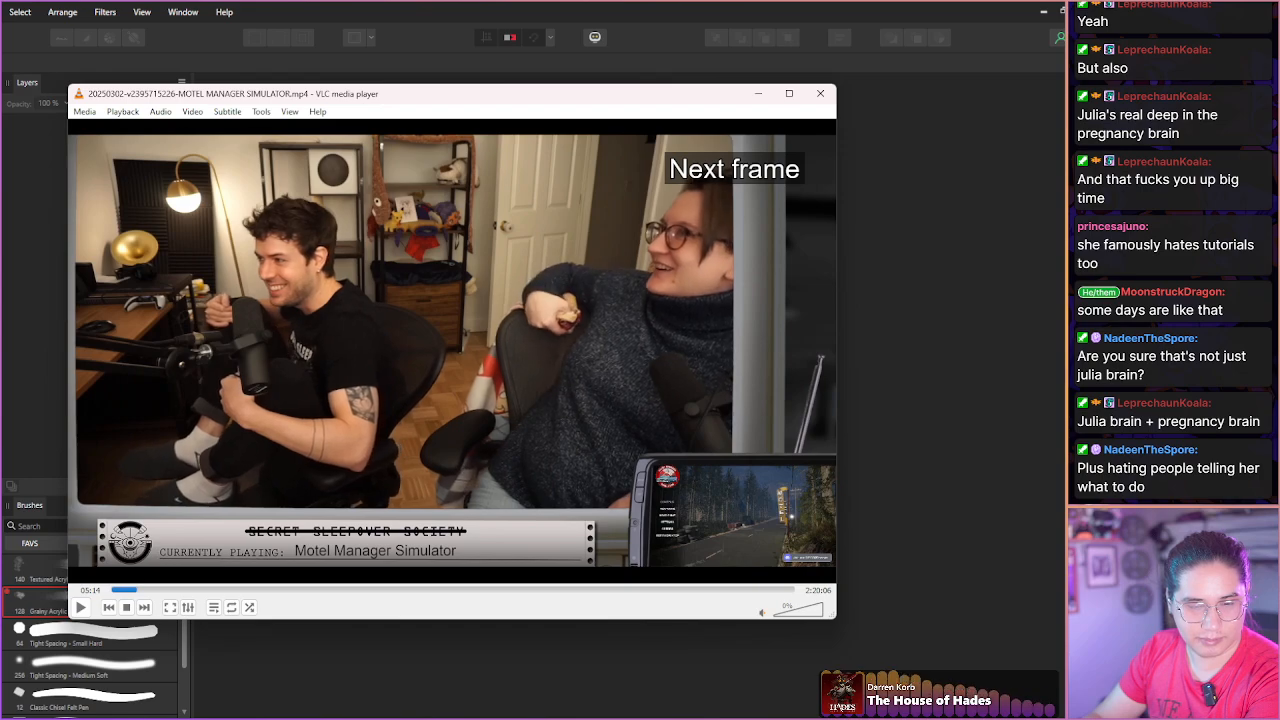
pyautogui.press('e')
pyautogui.press('e')
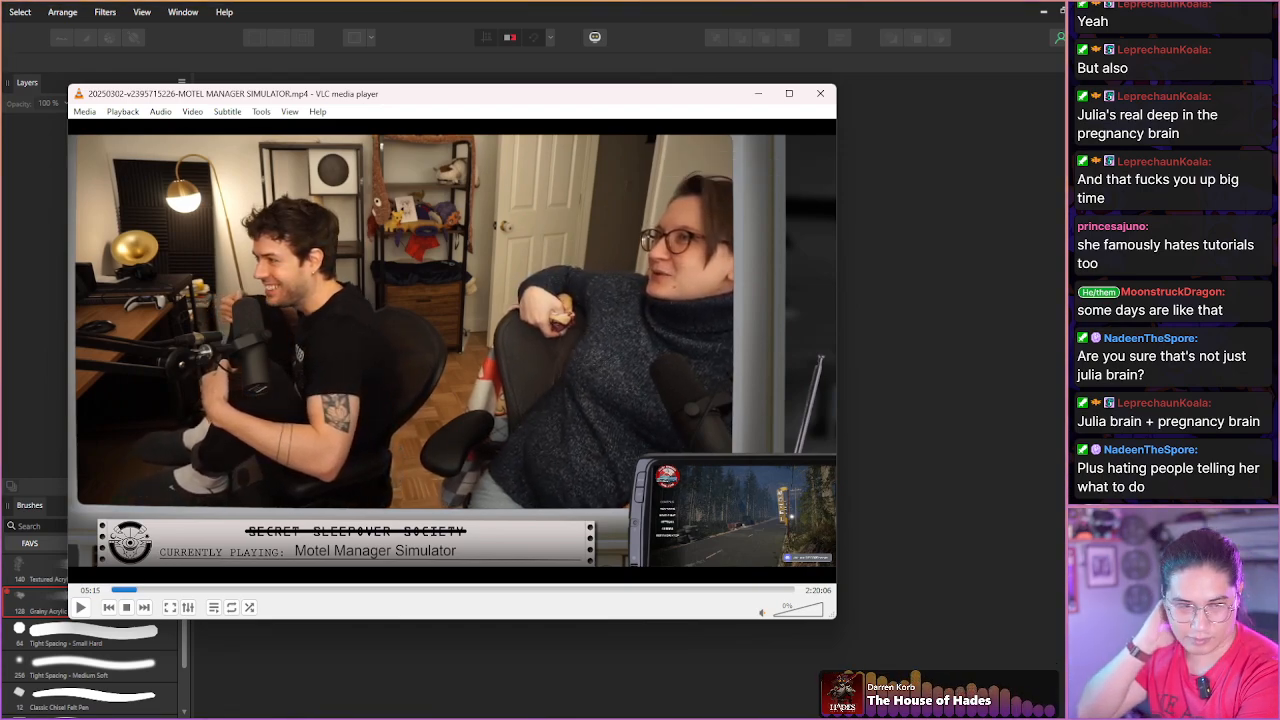
pyautogui.press('e')
pyautogui.press('e')
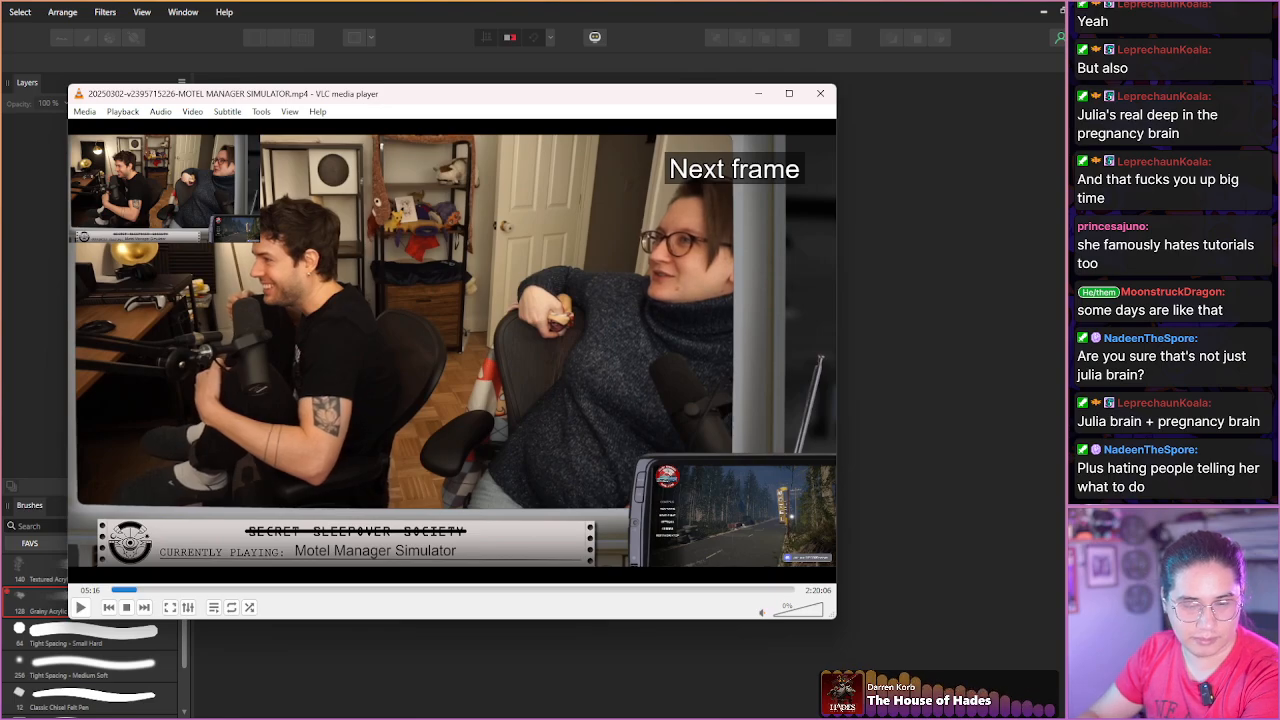
# Skip through the hosts' full-camera conversation from 05:16 to about 06:27, checking their expressions for usable thumbnail poses.
pyautogui.hotkey('shift', 'Right')
pyautogui.hotkey('shift', 'Right')
pyautogui.hotkey('shift', 'Right')
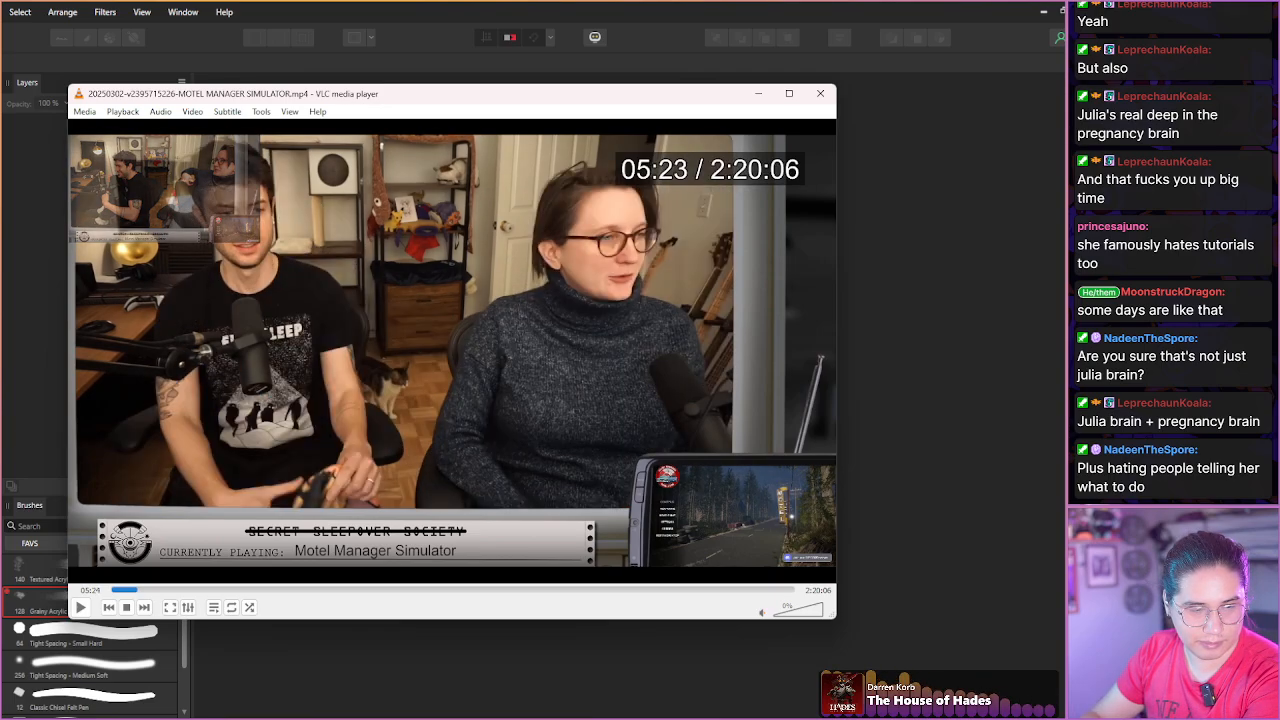
pyautogui.hotkey('shift', 'Right')
pyautogui.hotkey('shift', 'Right')
pyautogui.hotkey('shift', 'Right')
pyautogui.hotkey('shift', 'Right')
pyautogui.hotkey('shift', 'Right')
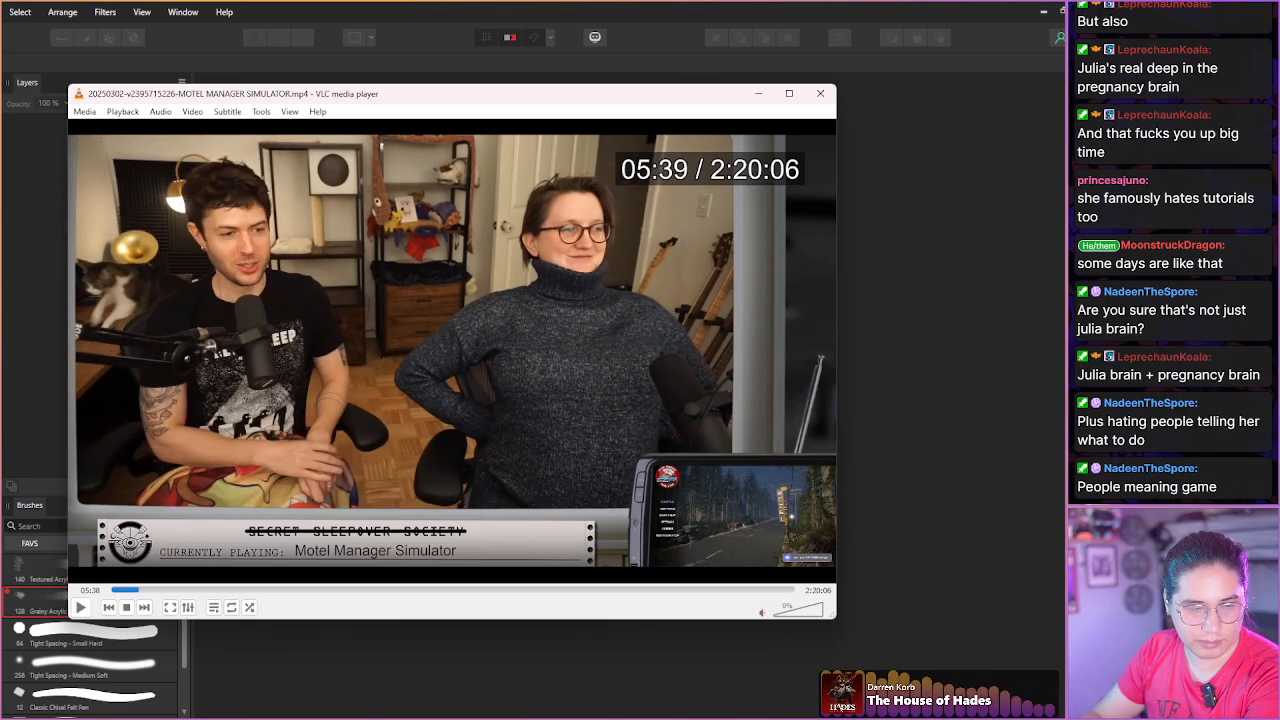
pyautogui.hotkey('shift', 'Right')
pyautogui.hotkey('shift', 'Right')
pyautogui.hotkey('shift', 'Right')
pyautogui.hotkey('shift', 'Right')
pyautogui.hotkey('shift', 'Right')
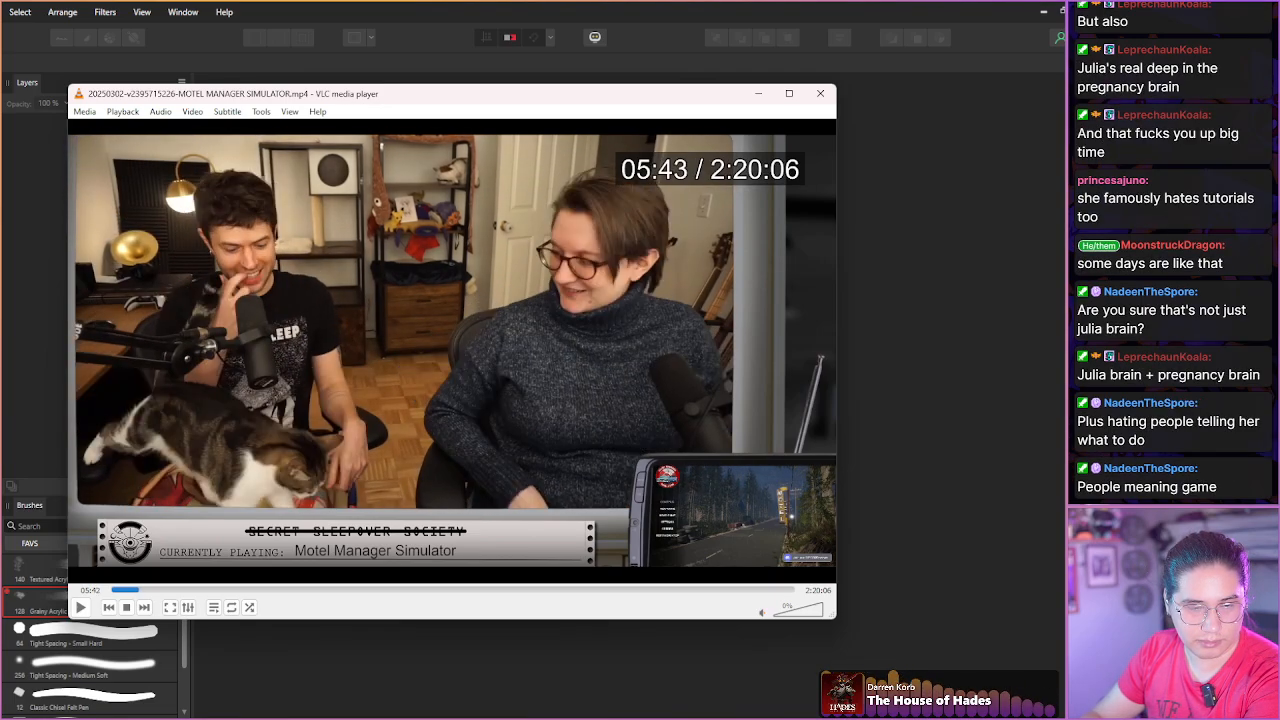
pyautogui.hotkey('shift', 'Right')
pyautogui.hotkey('shift', 'Right')
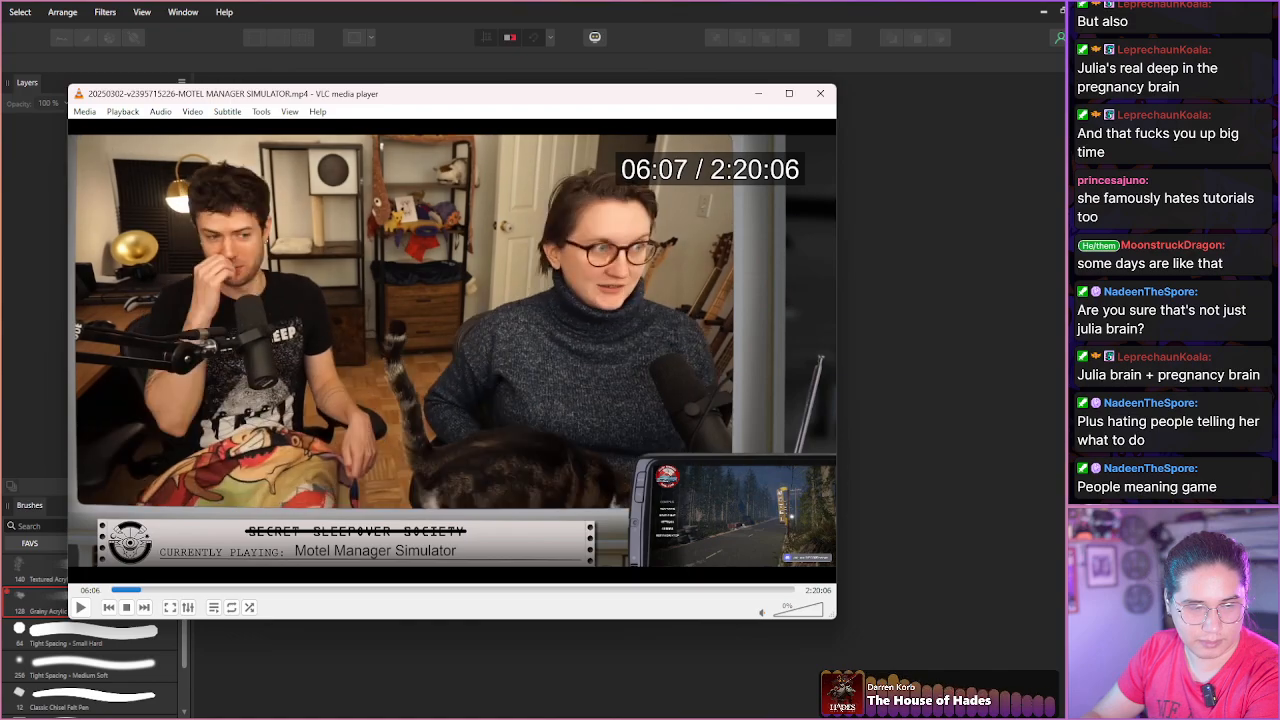
pyautogui.hotkey('shift', 'Right')
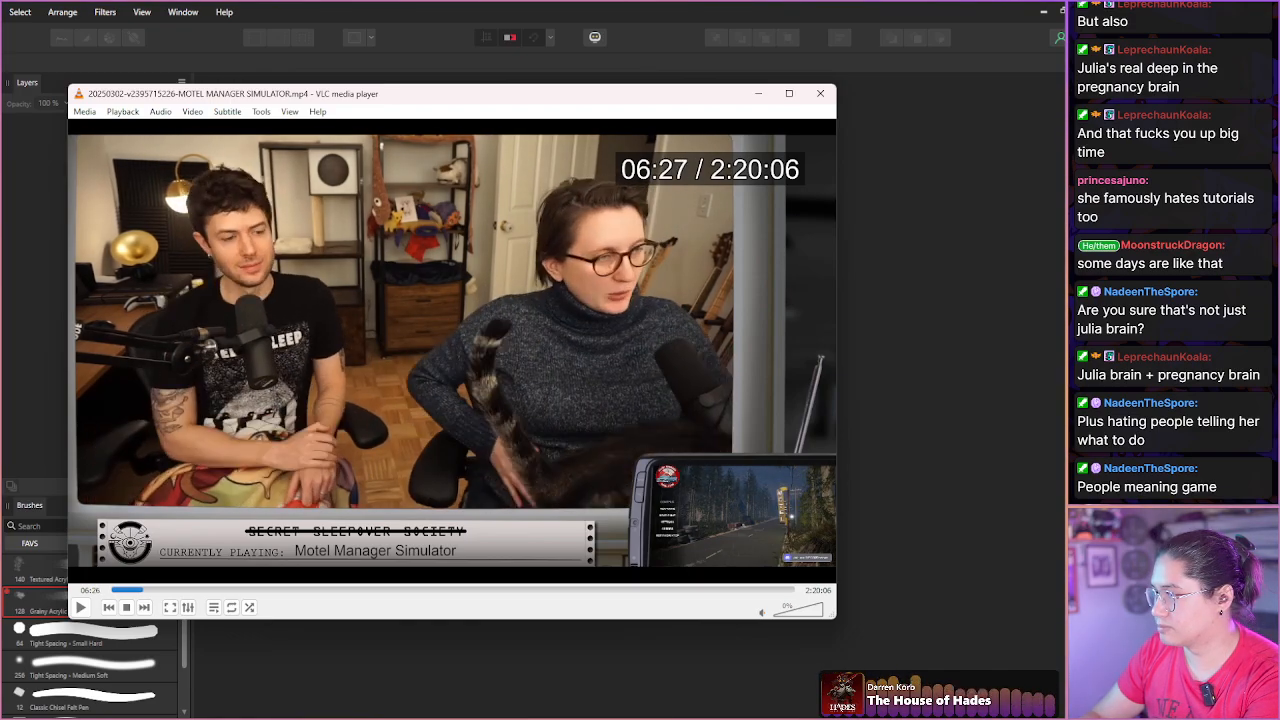
# Scan the hosts' gestures and faces in short jumps from 06:27 to about 08:21 for another expressive moment.
pyautogui.hotkey('shift', 'Right')
pyautogui.hotkey('shift', 'Right')
pyautogui.hotkey('shift', 'Right')
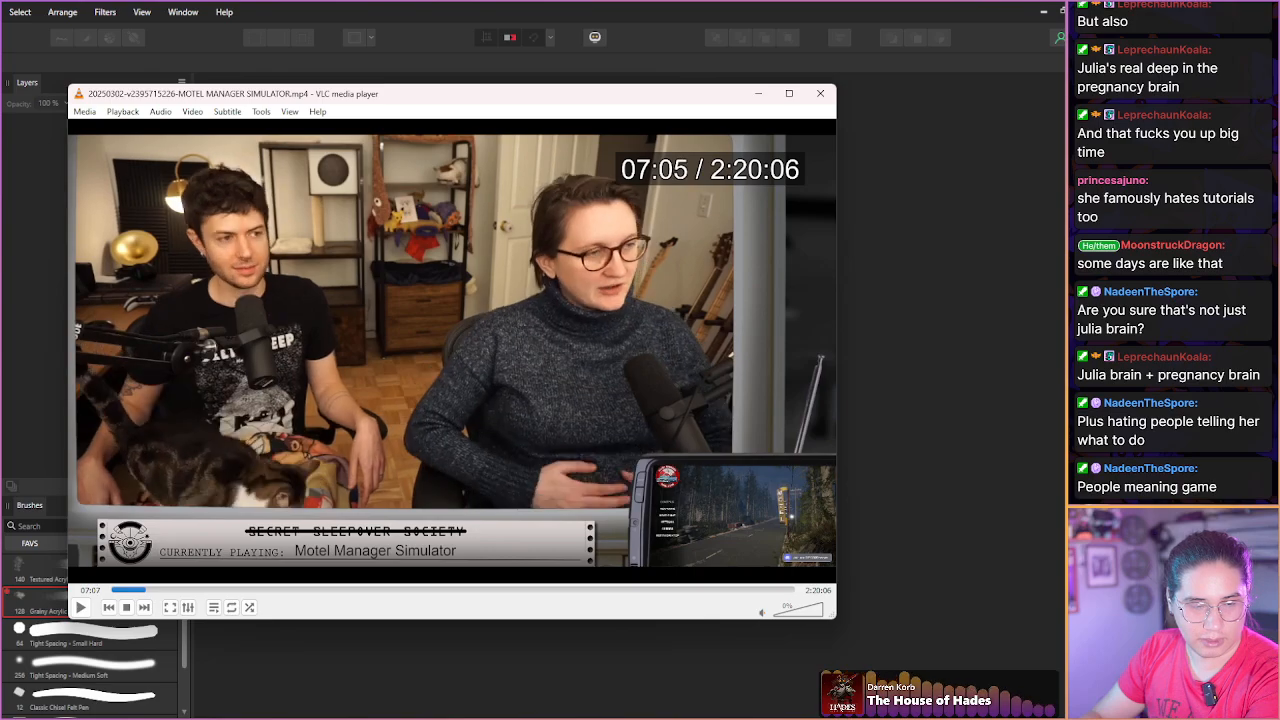
pyautogui.hotkey('shift', 'Right')
pyautogui.hotkey('shift', 'Right')
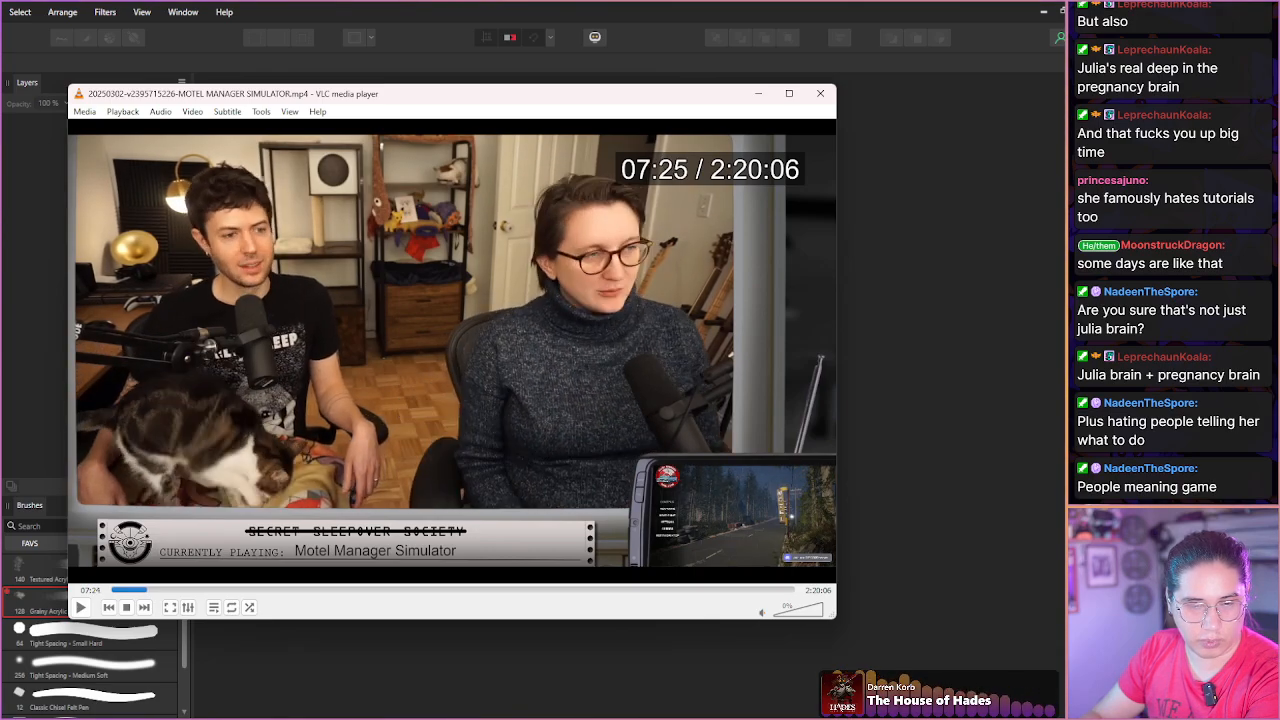
pyautogui.hotkey('shift', 'Right')
pyautogui.hotkey('shift', 'Right')
pyautogui.hotkey('shift', 'Right')
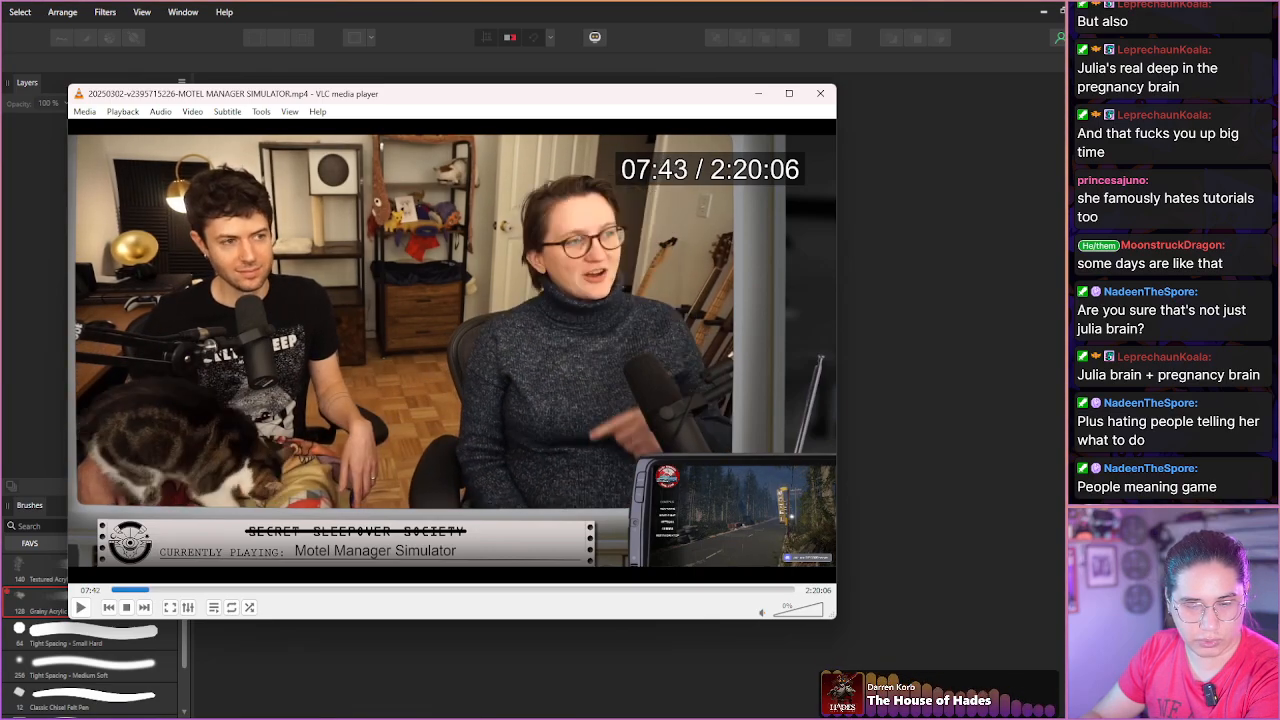
pyautogui.hotkey('shift', 'Right')
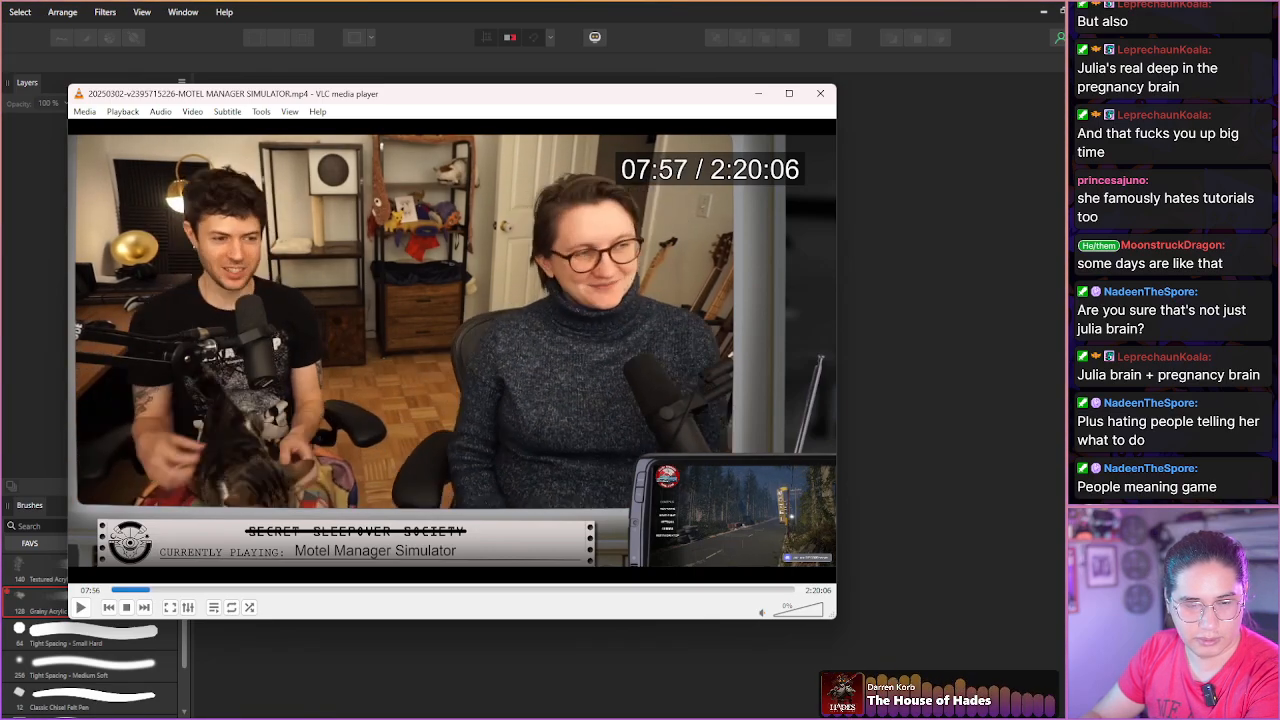
pyautogui.hotkey('shift', 'Right')
pyautogui.hotkey('shift', 'Right')
pyautogui.hotkey('shift', 'Right')
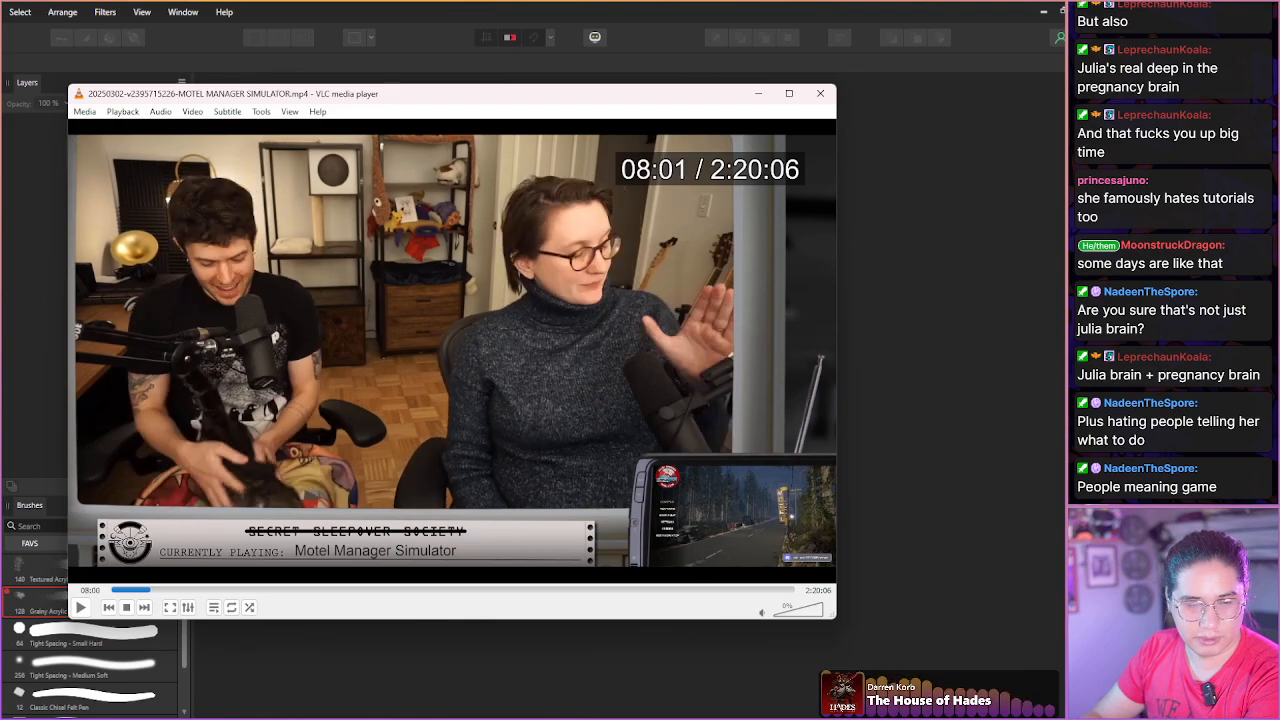
pyautogui.hotkey('shift', 'Right')
pyautogui.hotkey('shift', 'Right')
pyautogui.hotkey('shift', 'Right')
pyautogui.hotkey('shift', 'Right')
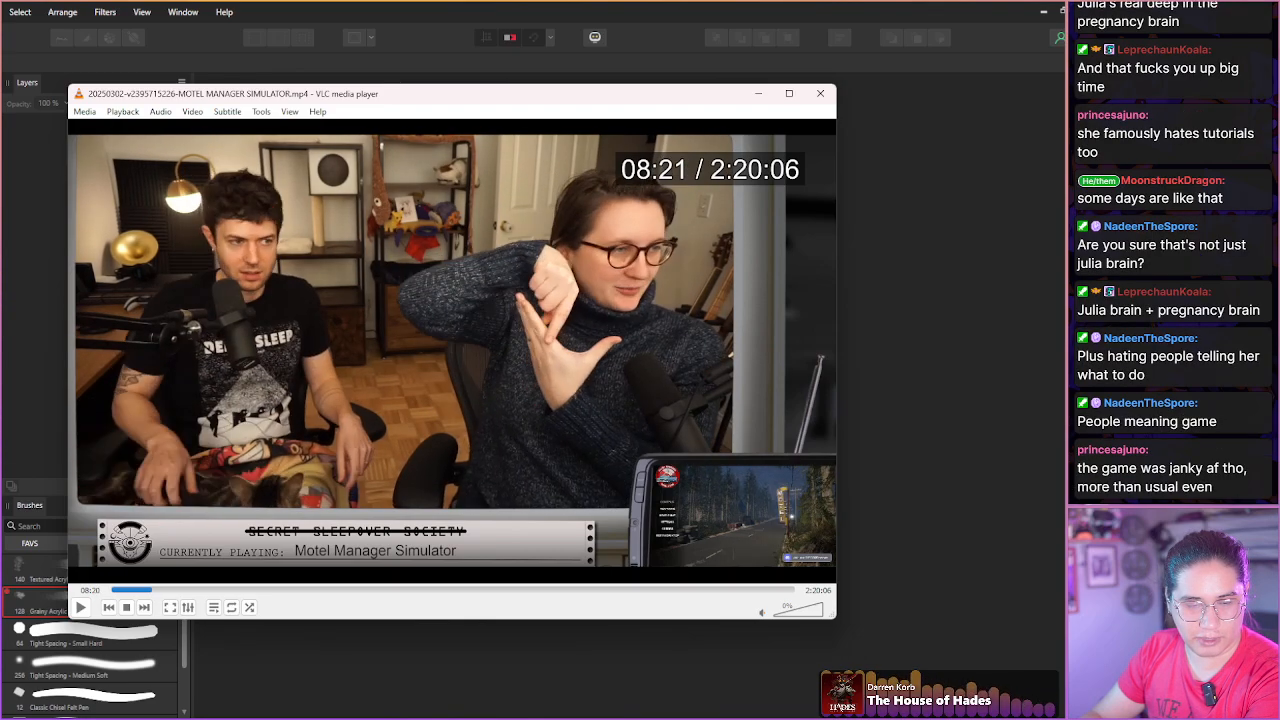
# Review the remaining full-camera footage of the hosts from 08:21 to about 10:15 for thumbnail expressions.
pyautogui.hotkey('shift', 'Right')
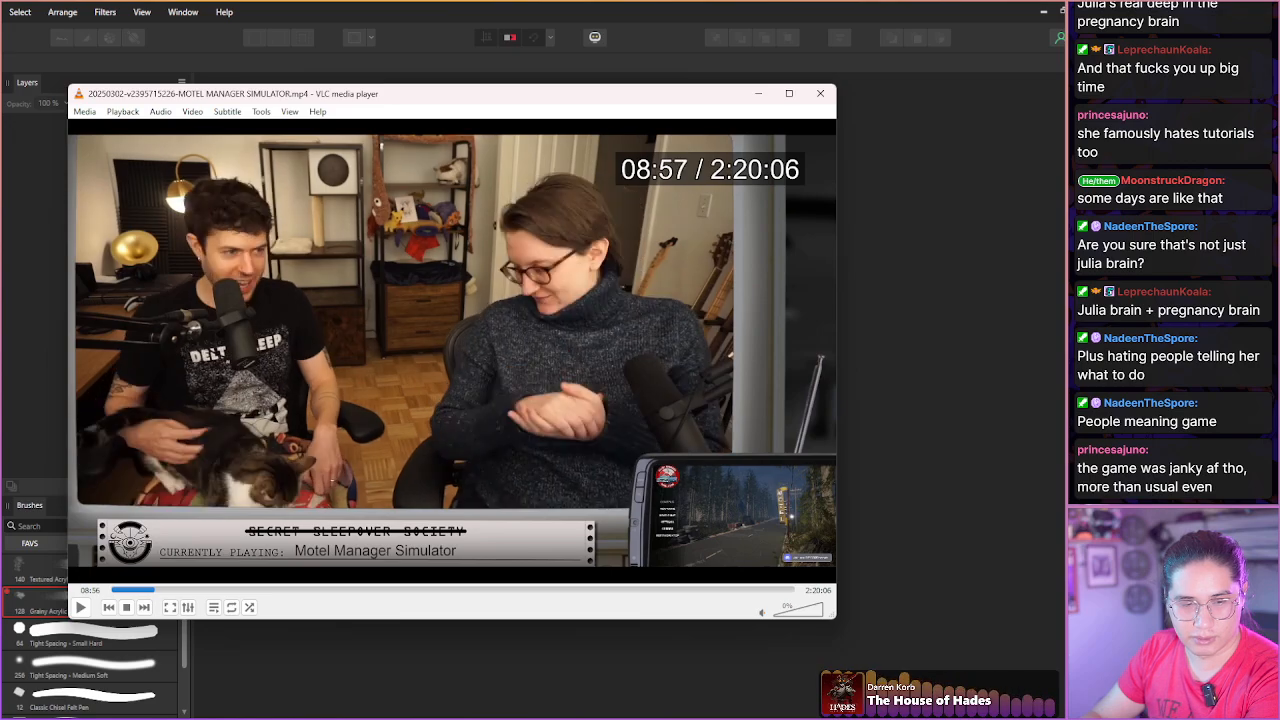
pyautogui.hotkey('shift', 'Right')
pyautogui.hotkey('shift', 'Right')
pyautogui.hotkey('shift', 'Right')
pyautogui.hotkey('shift', 'Right')
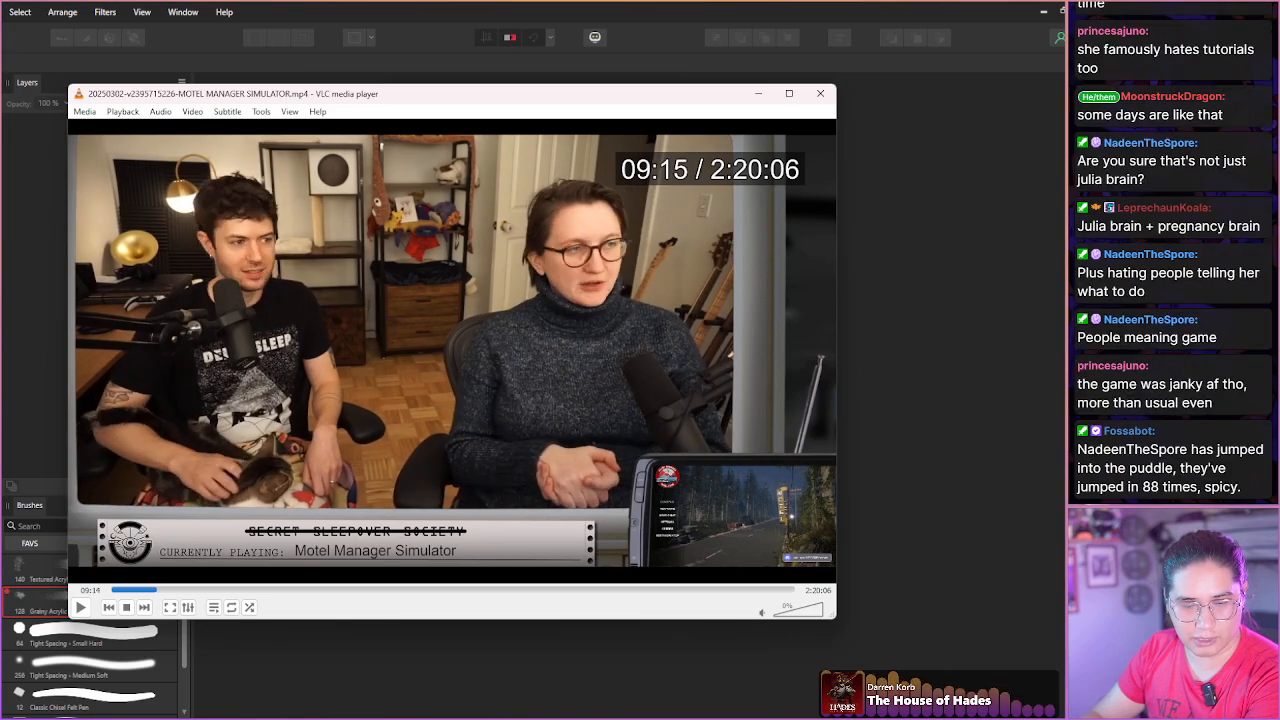
pyautogui.hotkey('shift', 'Right')
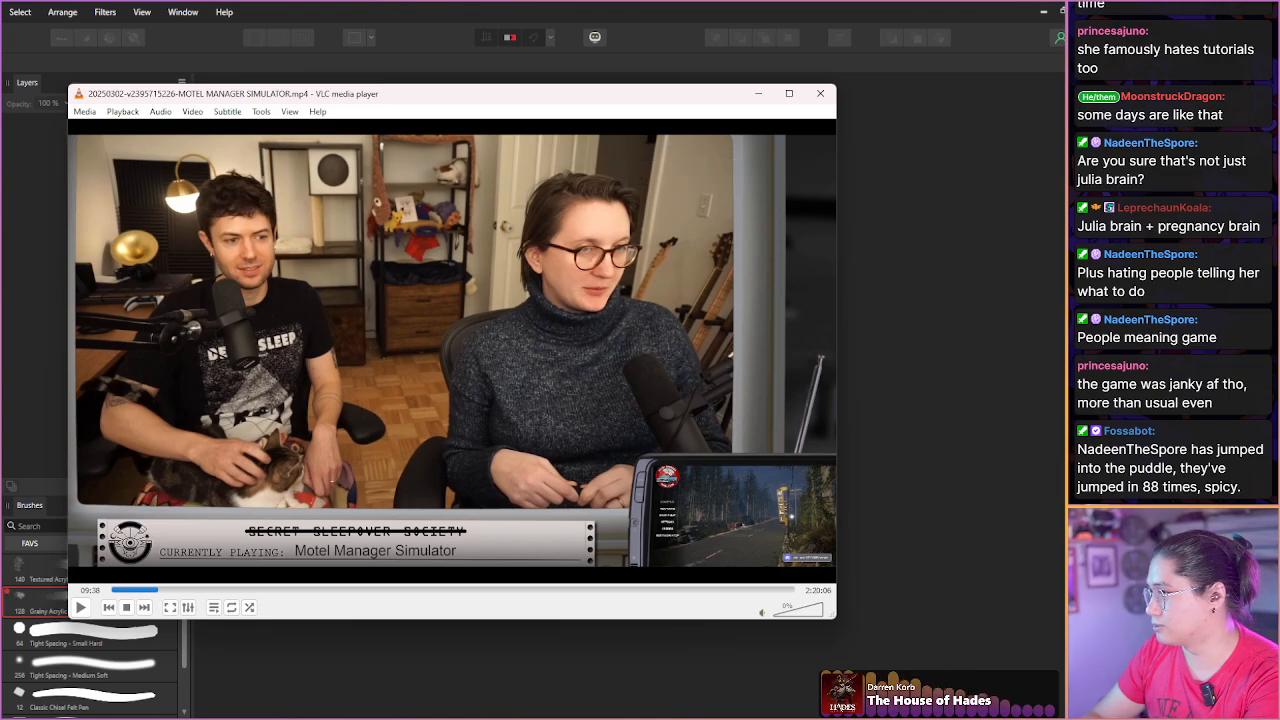
pyautogui.hotkey('shift', 'Right')
pyautogui.hotkey('shift', 'Right')
pyautogui.hotkey('shift', 'Right')
pyautogui.hotkey('shift', 'Right')
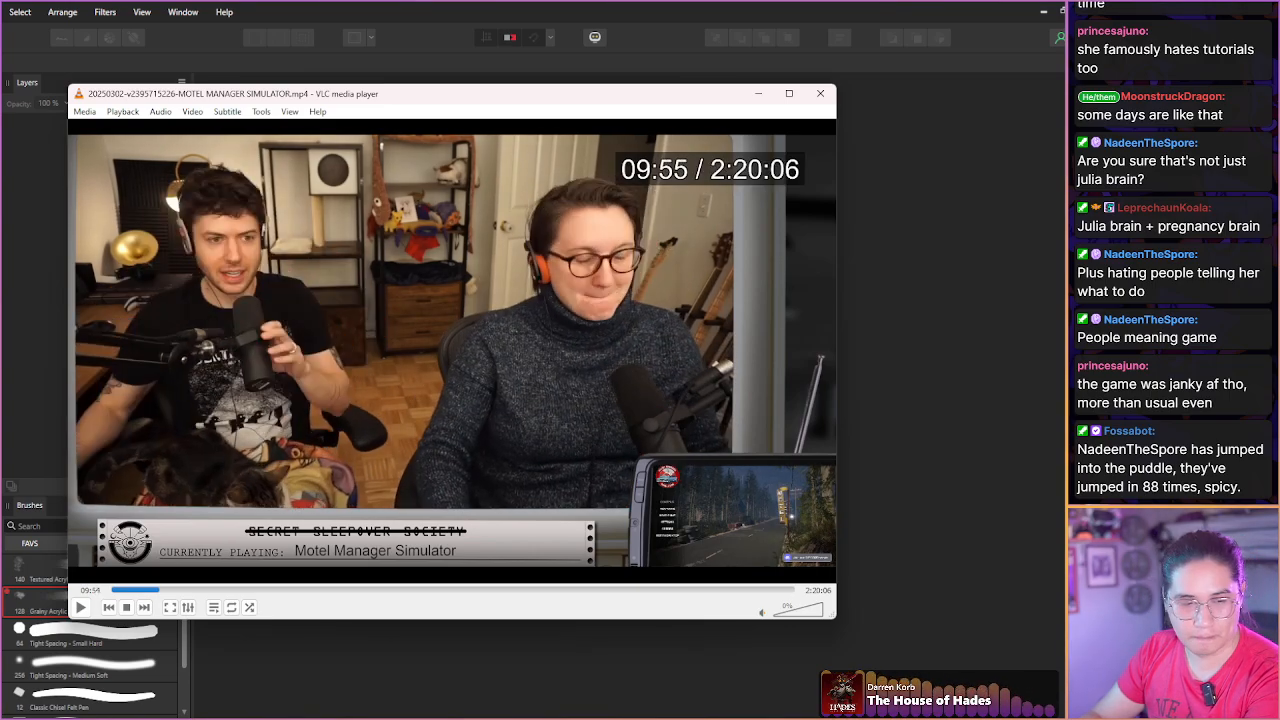
pyautogui.hotkey('shift', 'Right')
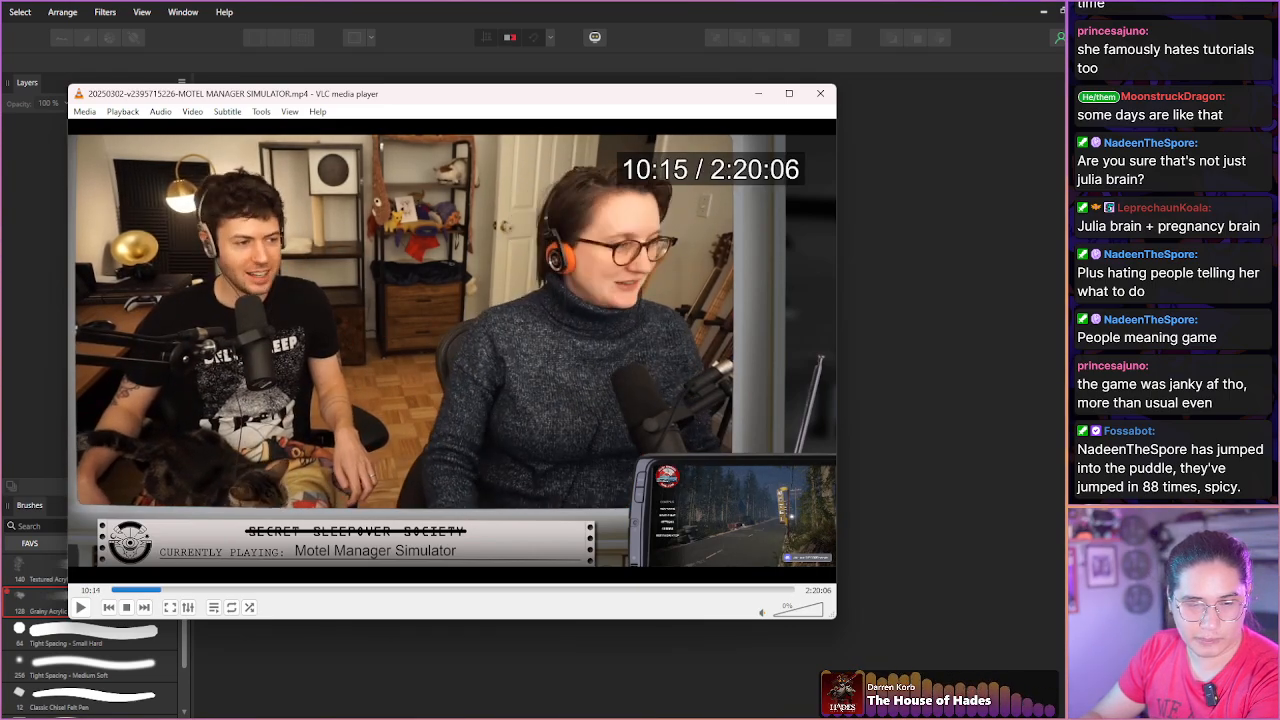
# Scan the game's loading screen, bus intro and first outdoor gameplay from 10:15 to about 11:41, checking the hosts' small camera view.
pyautogui.hotkey('shift', 'Right')
pyautogui.hotkey('shift', 'Right')
pyautogui.hotkey('shift', 'Right')
pyautogui.hotkey('shift', 'Right')
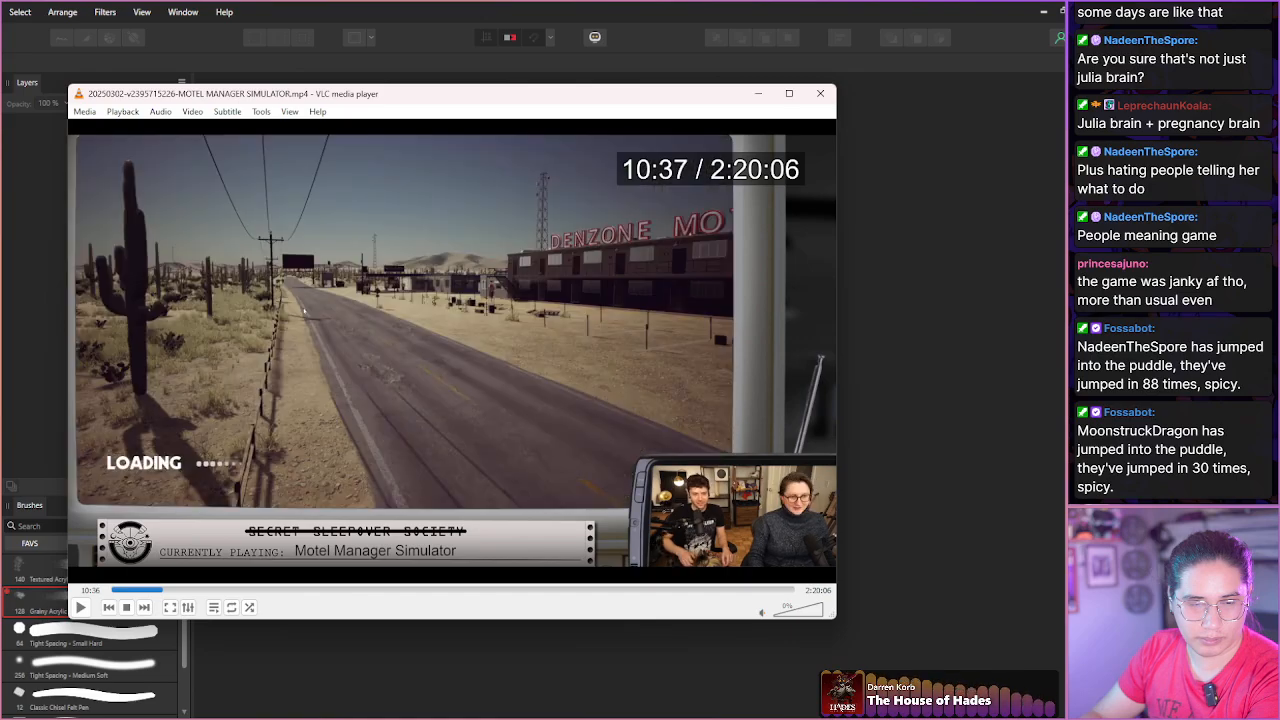
pyautogui.hotkey('shift', 'Right')
pyautogui.hotkey('shift', 'Right')
pyautogui.hotkey('shift', 'Right')
pyautogui.hotkey('shift', 'Right')
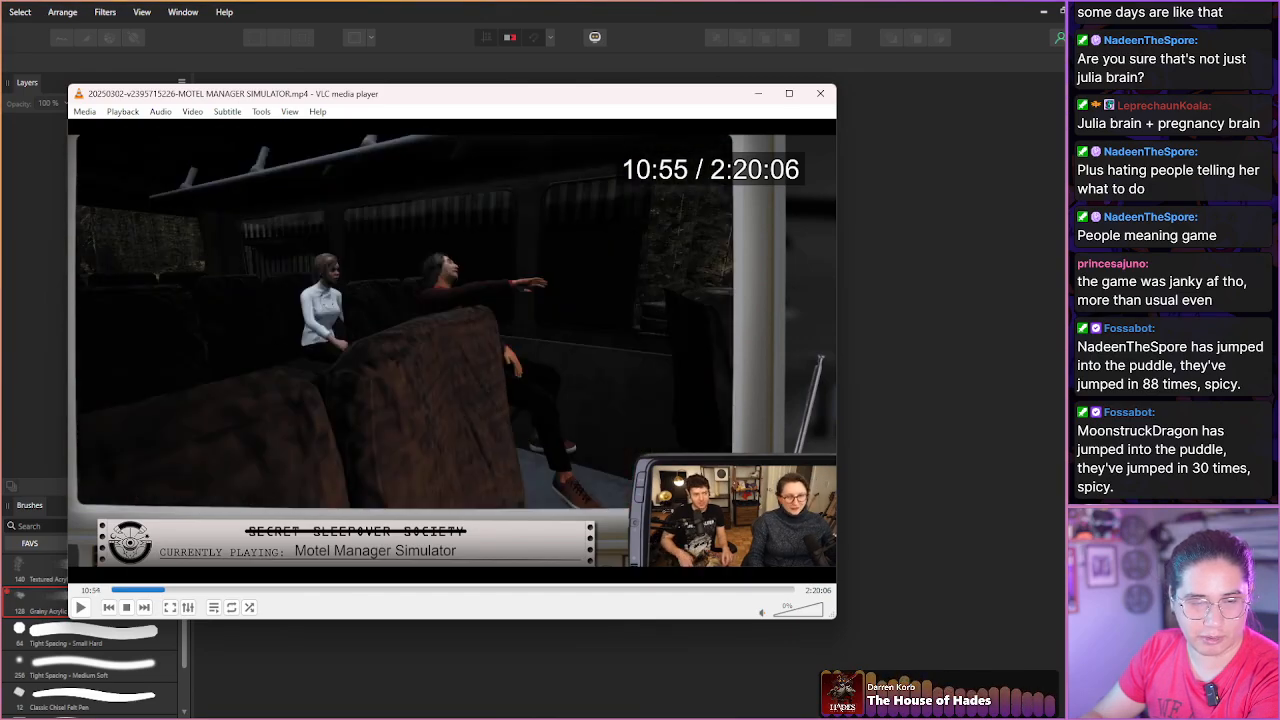
pyautogui.hotkey('shift', 'Right')
pyautogui.hotkey('shift', 'Right')
pyautogui.hotkey('shift', 'Right')
pyautogui.hotkey('shift', 'Right')
pyautogui.hotkey('shift', 'Right')
pyautogui.hotkey('shift', 'Right')
pyautogui.hotkey('shift', 'Right')
pyautogui.hotkey('shift', 'Right')
pyautogui.hotkey('shift', 'Right')
pyautogui.hotkey('shift', 'Right')
pyautogui.hotkey('shift', 'Right')
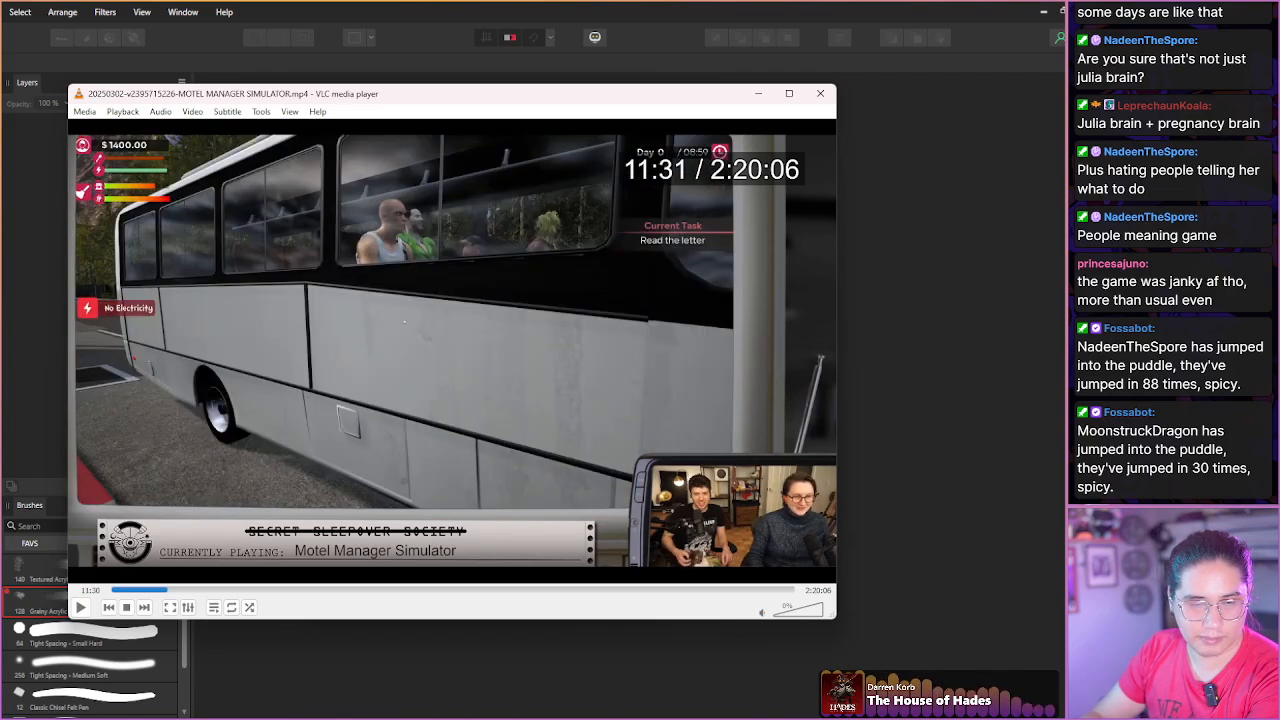
pyautogui.hotkey('shift', 'Right')
pyautogui.hotkey('shift', 'Right')
pyautogui.hotkey('shift', 'Right')
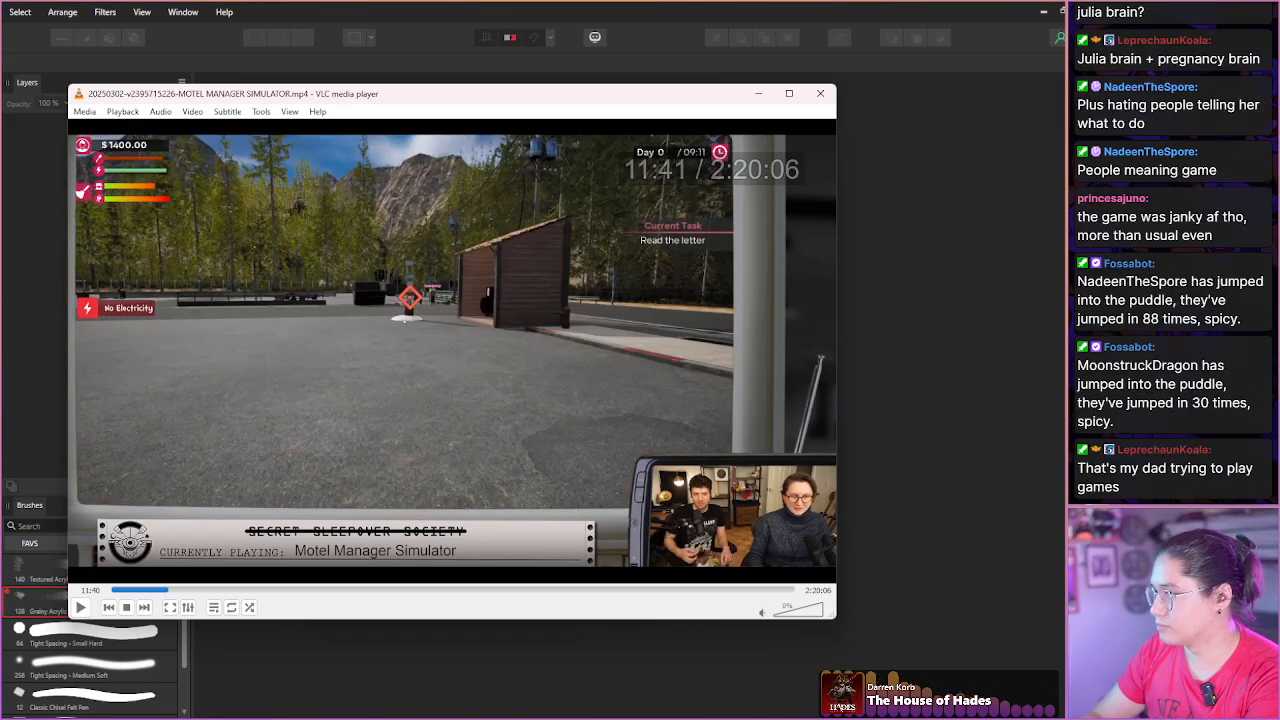
# Skip through the settings menu and computer-setup tutorial from 11:41 to about 14:06, checking the hosts' small camera view.
pyautogui.hotkey('shift', 'Right')
pyautogui.hotkey('shift', 'Right')
pyautogui.hotkey('shift', 'Right')
pyautogui.hotkey('shift', 'Right')
pyautogui.hotkey('shift', 'Right')
pyautogui.hotkey('shift', 'Right')
pyautogui.hotkey('shift', 'Right')
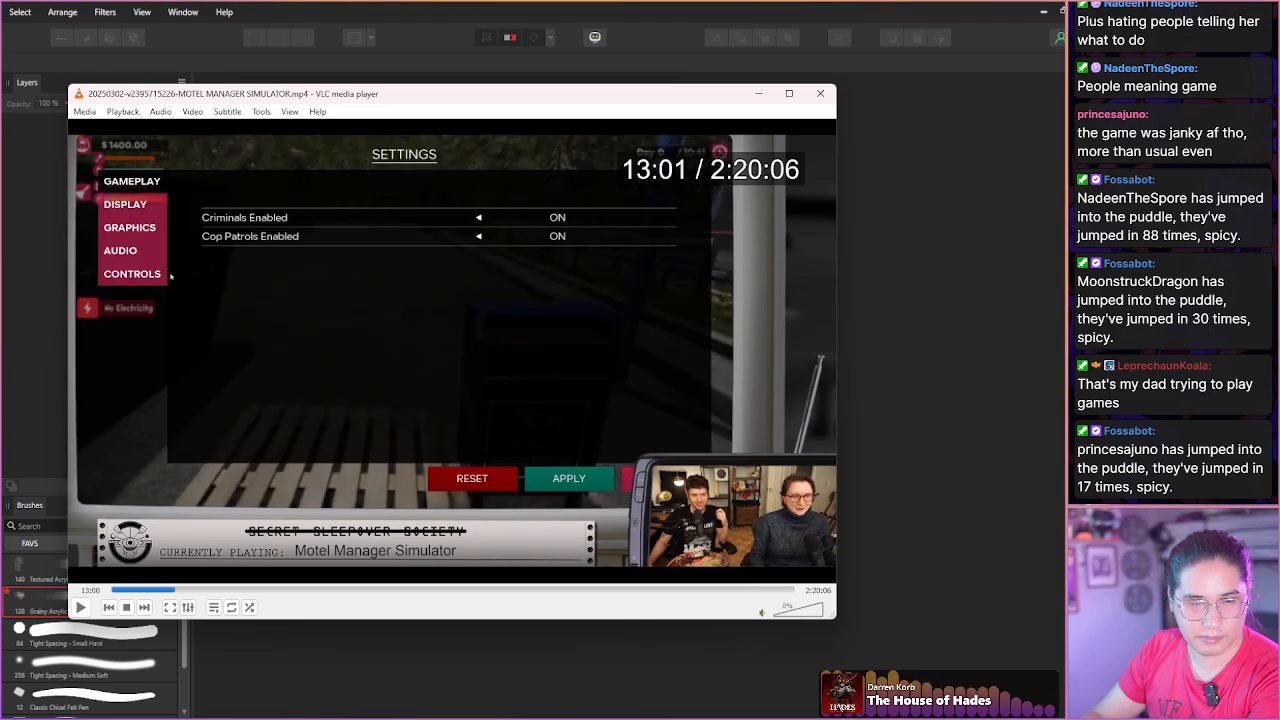
pyautogui.hotkey('shift', 'Right')
pyautogui.hotkey('shift', 'Right')
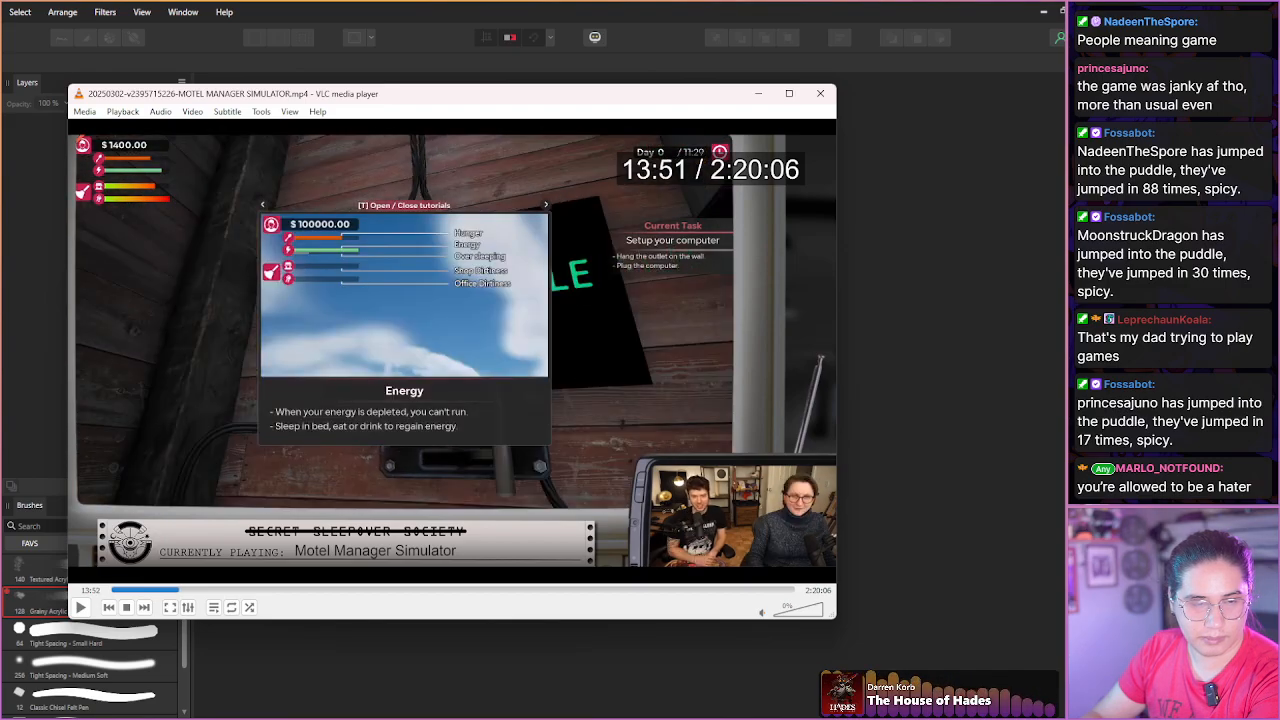
pyautogui.hotkey('shift', 'Right')
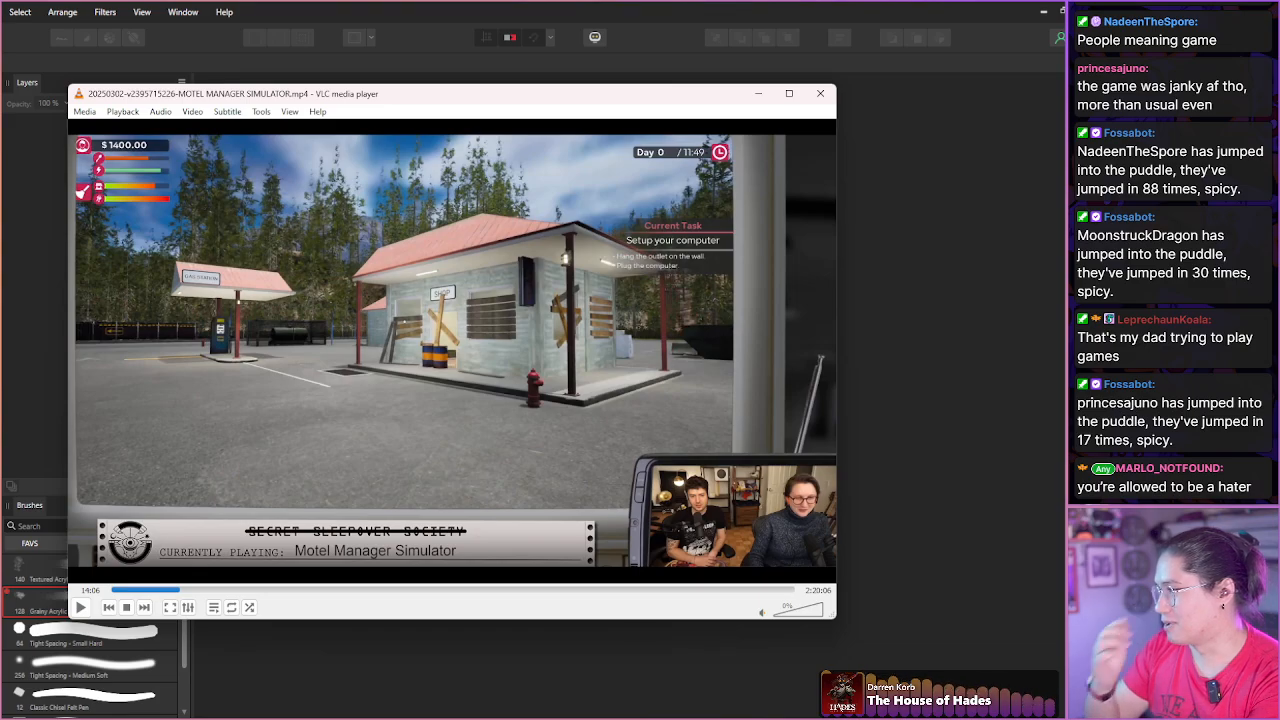
# Scan the plank-removal gameplay outside the office from 14:06 to about 14:53 for usable host expressions.
pyautogui.hotkey('shift', 'Right')
pyautogui.hotkey('shift', 'Right')
pyautogui.hotkey('shift', 'Right')
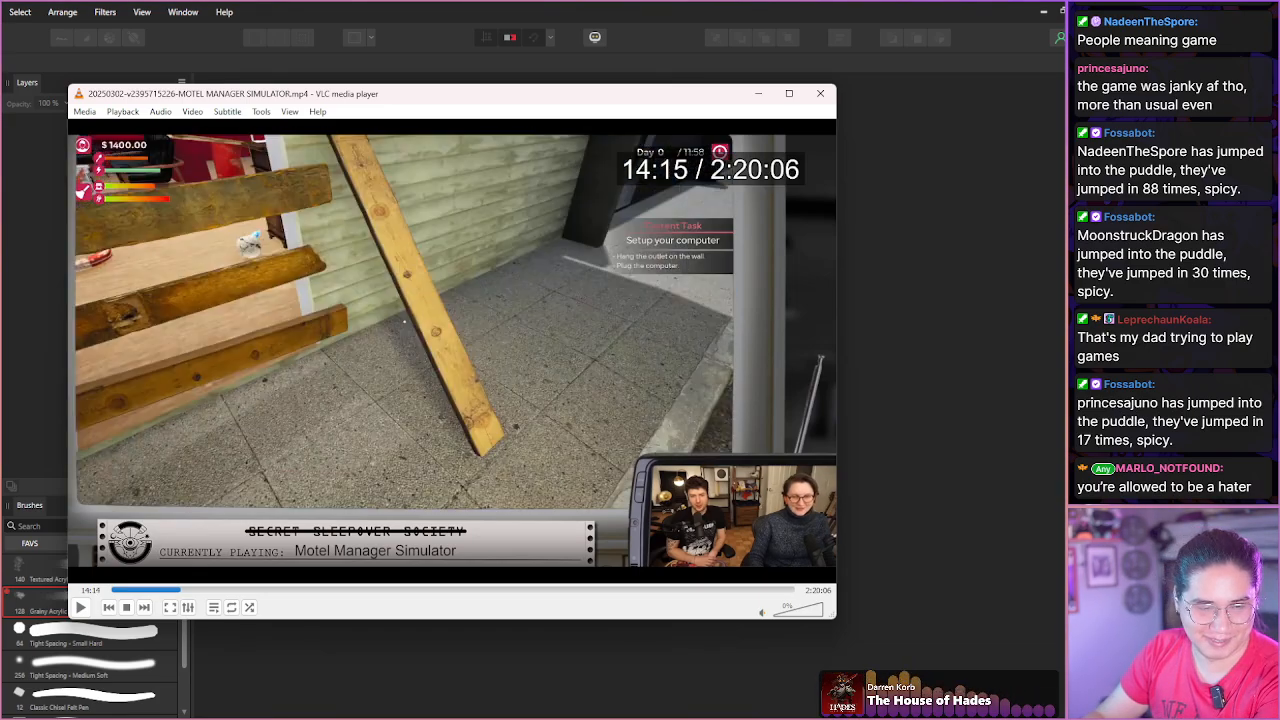
pyautogui.hotkey('shift', 'Right')
pyautogui.hotkey('shift', 'Right')
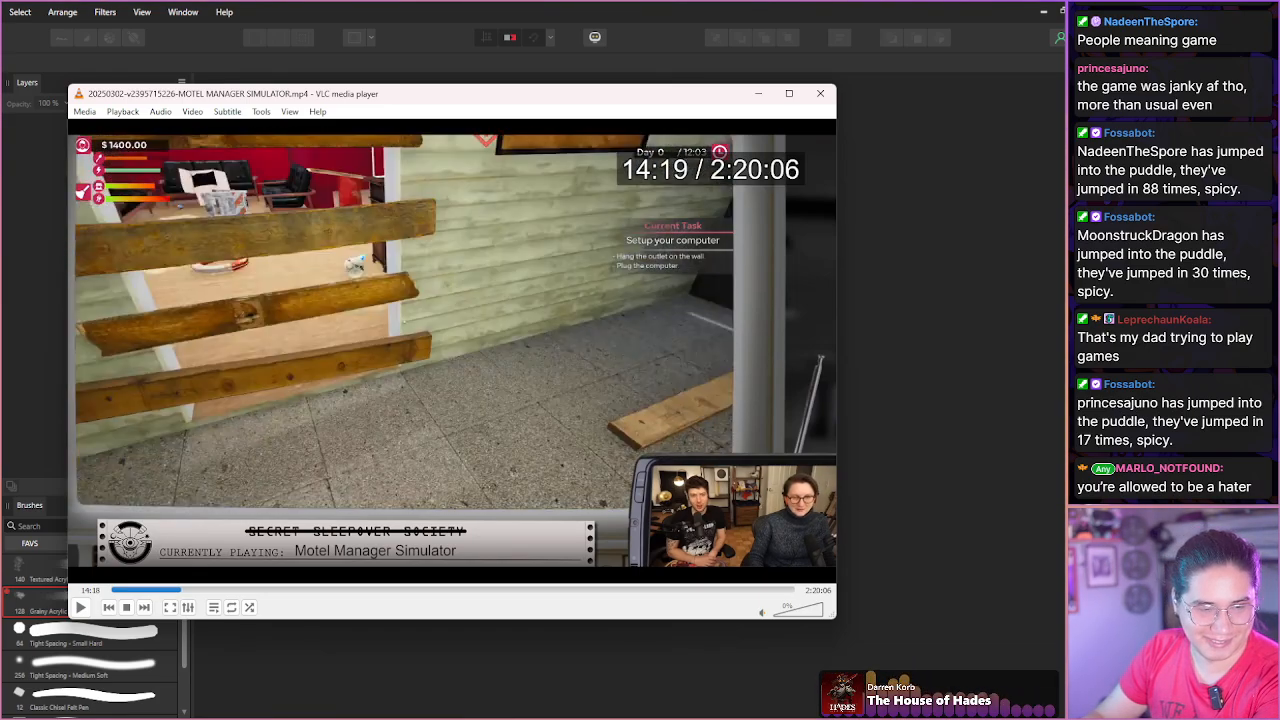
pyautogui.hotkey('shift', 'Right')
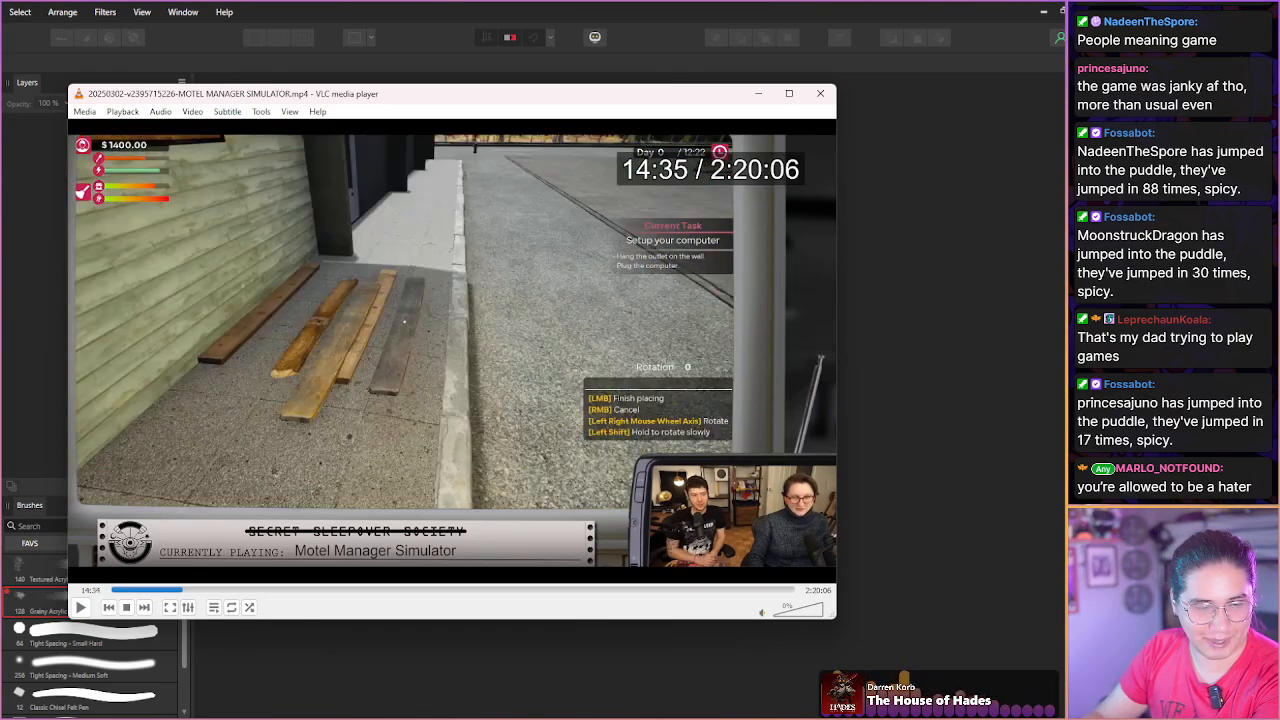
pyautogui.hotkey('shift', 'Right')
pyautogui.hotkey('shift', 'Right')
pyautogui.hotkey('shift', 'Right')
pyautogui.hotkey('shift', 'Right')
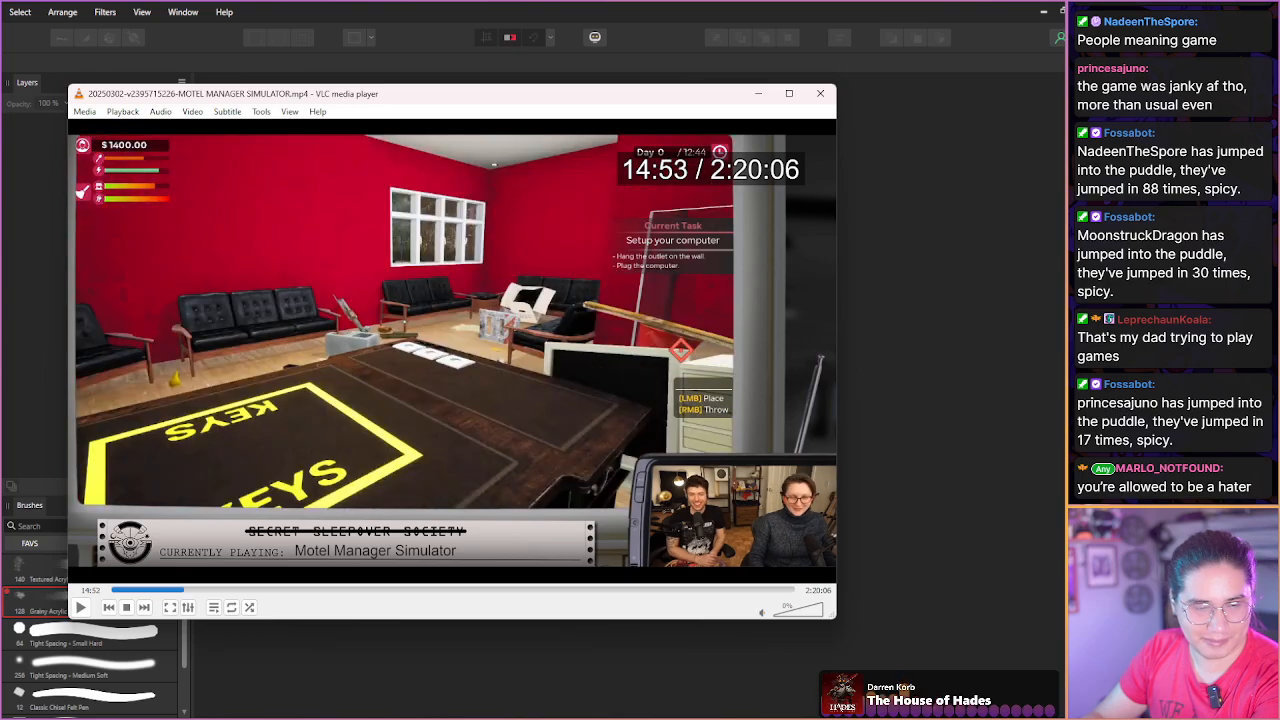
# Review the hosts' reactions during the office computer setup from 14:53 to about 16:04.
pyautogui.hotkey('shift', 'Right')
pyautogui.hotkey('shift', 'Right')
pyautogui.hotkey('shift', 'Right')
pyautogui.hotkey('shift', 'Right')
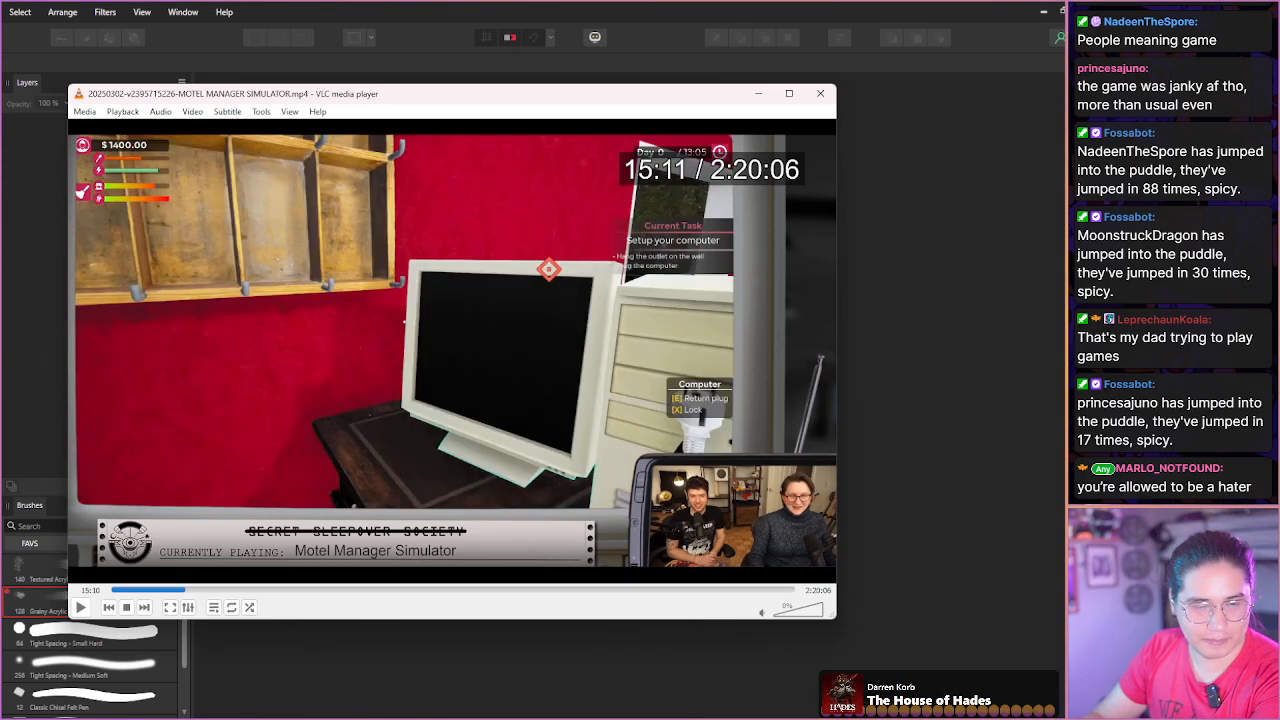
pyautogui.hotkey('shift', 'Right')
pyautogui.hotkey('shift', 'Right')
pyautogui.hotkey('shift', 'Right')
pyautogui.hotkey('shift', 'Right')
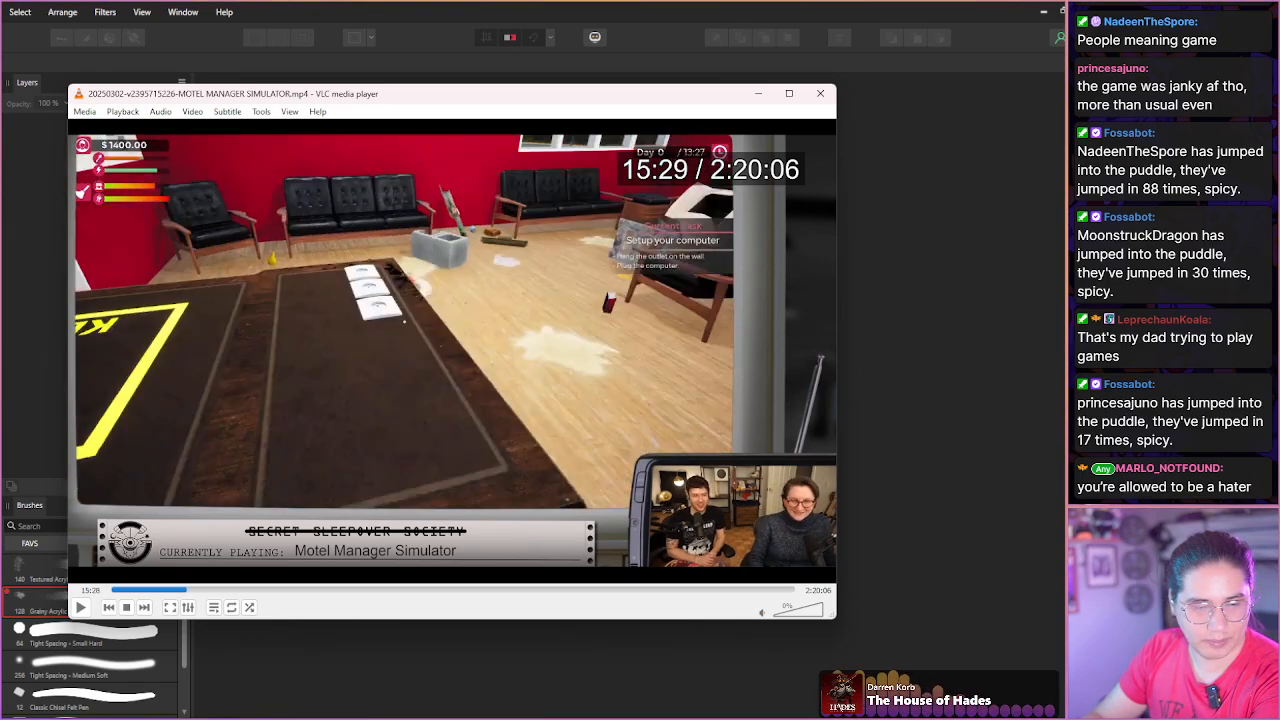
pyautogui.hotkey('shift', 'Right')
pyautogui.hotkey('shift', 'Right')
pyautogui.hotkey('shift', 'Right')
pyautogui.hotkey('shift', 'Right')
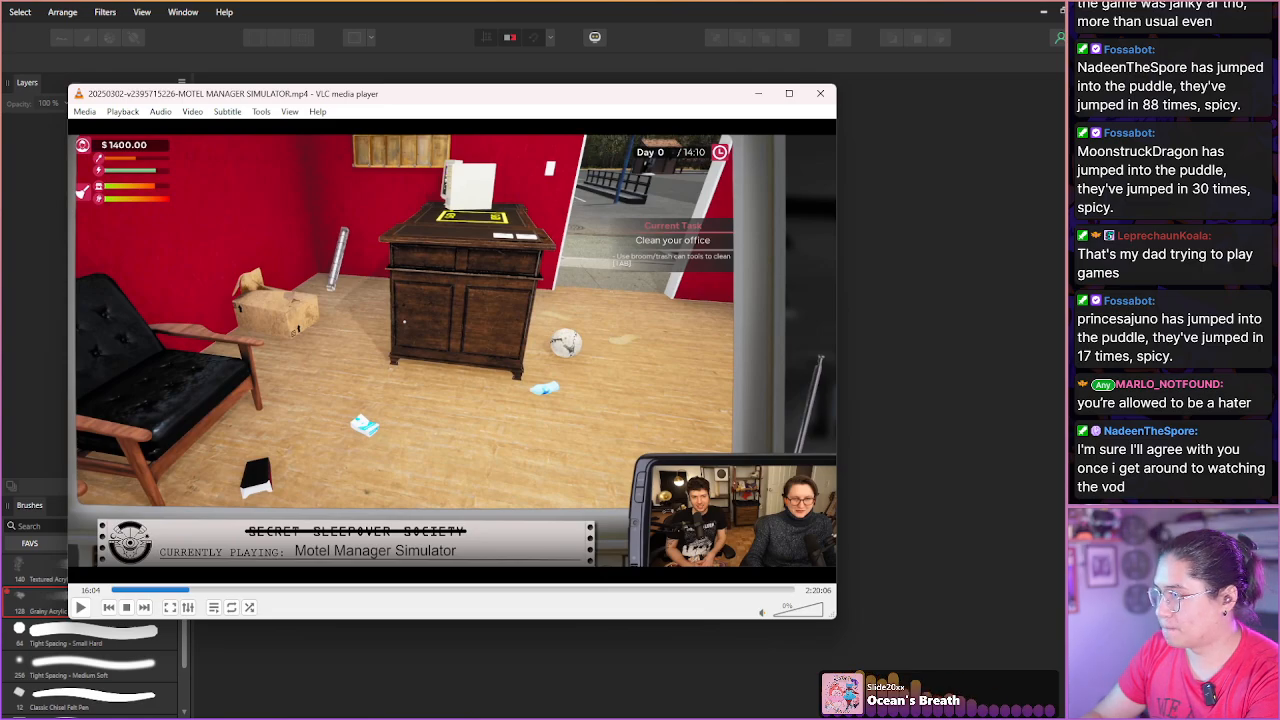
# Examine the hosts' faces during the office trash cleanup from 16:04 to about 16:51.
pyautogui.hotkey('shift', 'Right')
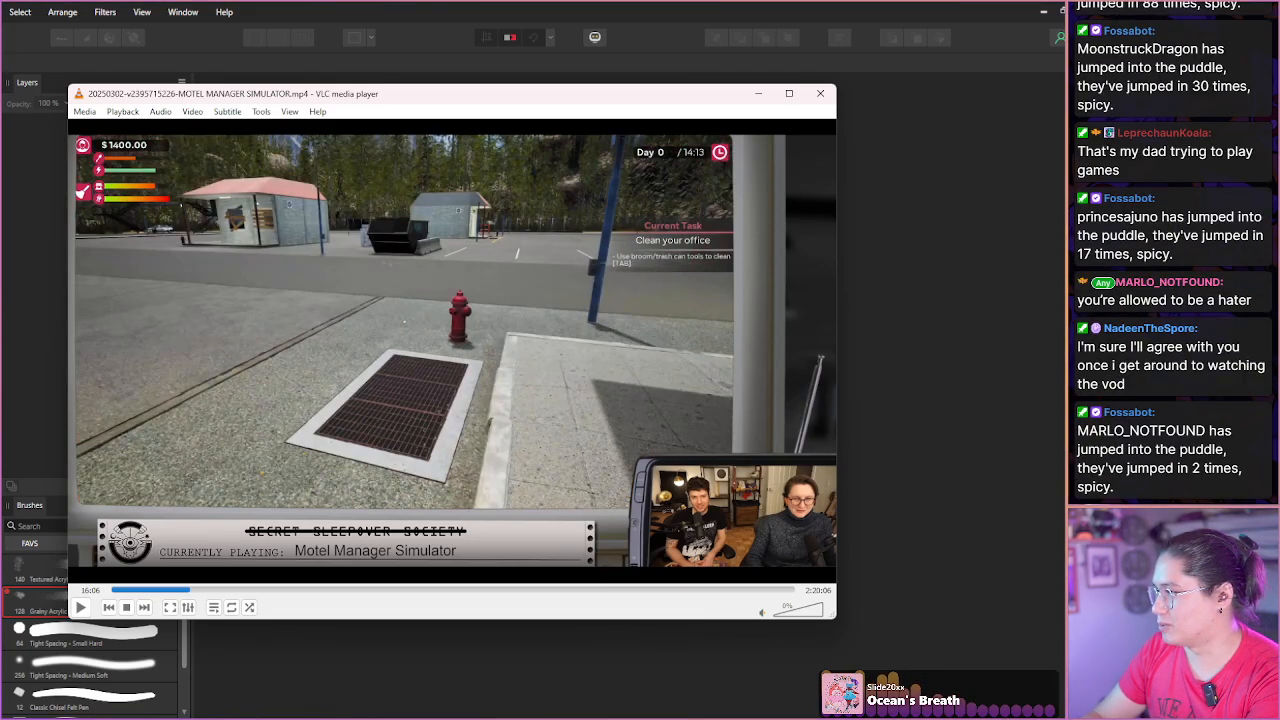
pyautogui.hotkey('shift', 'Right')
pyautogui.hotkey('shift', 'Right')
pyautogui.hotkey('shift', 'Right')
pyautogui.hotkey('shift', 'Right')
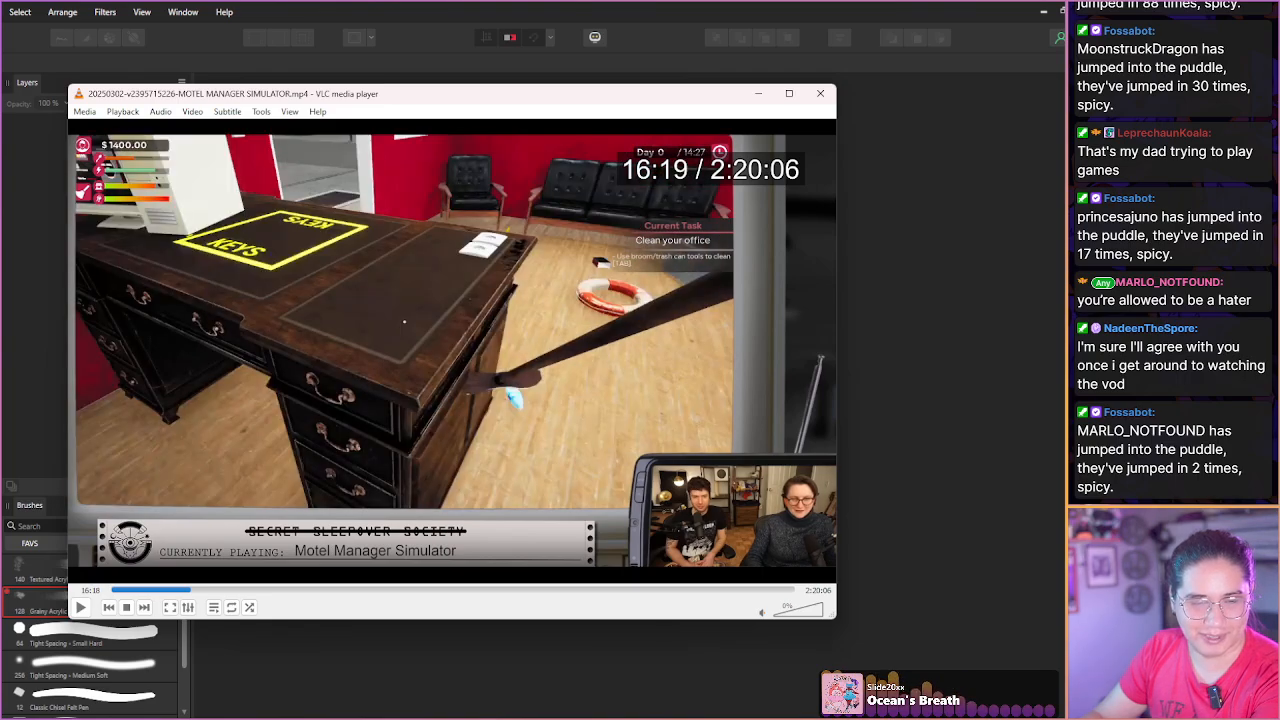
pyautogui.hotkey('shift', 'Right')
pyautogui.hotkey('shift', 'Right')
pyautogui.hotkey('shift', 'Right')
pyautogui.hotkey('shift', 'Right')
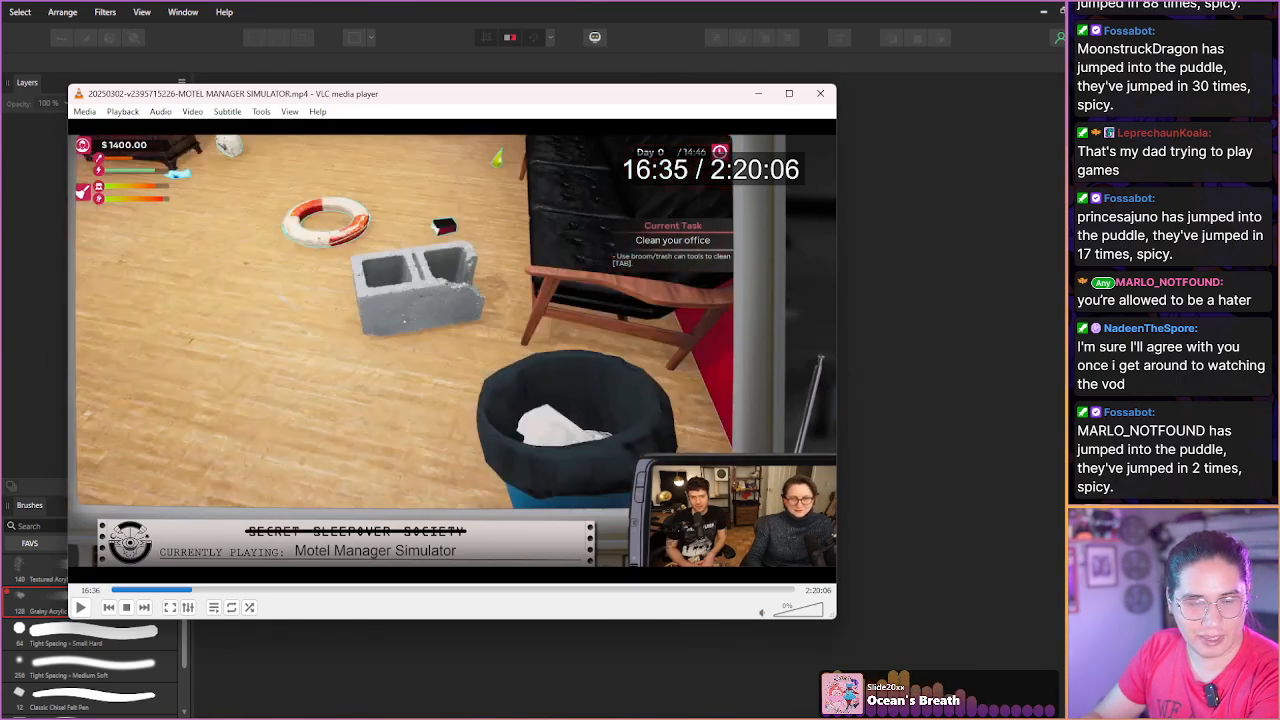
pyautogui.hotkey('shift', 'Right')
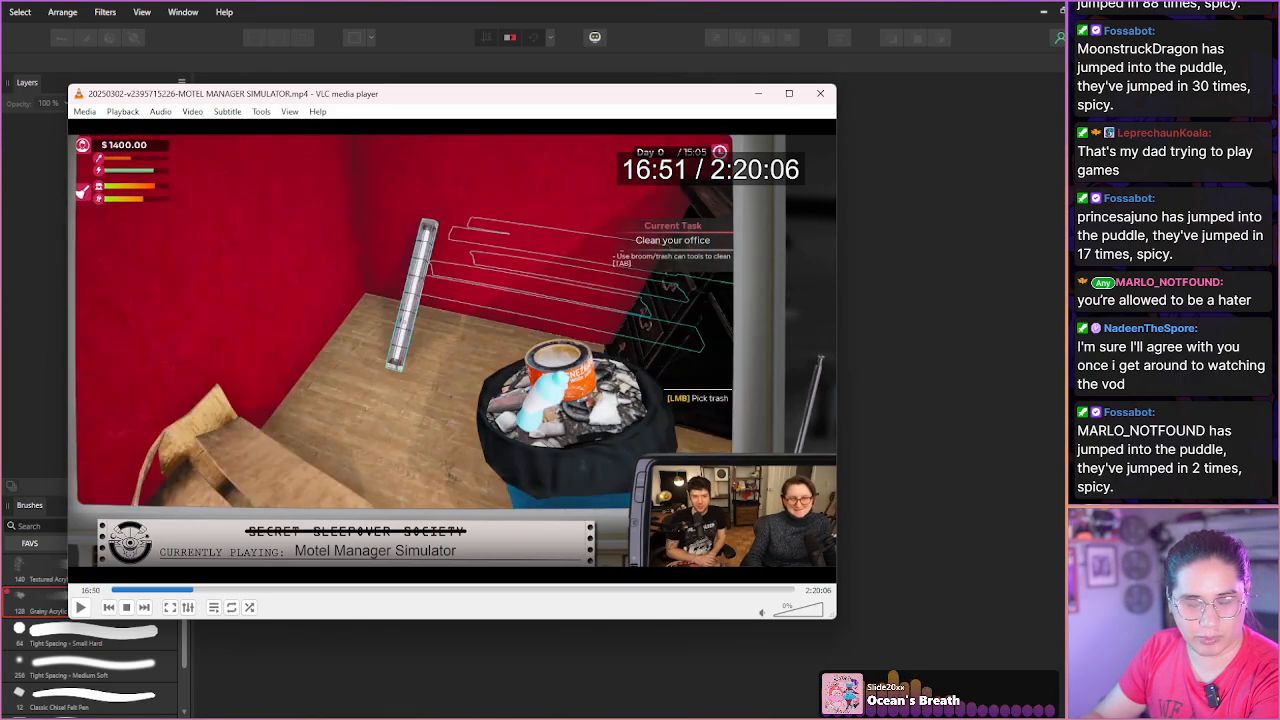
# Jump through the dark warehouse cleaning footage from 16:51 to about 19:25, looking for expressive poses.
pyautogui.hotkey('shift', 'Right')
pyautogui.hotkey('shift', 'Right')
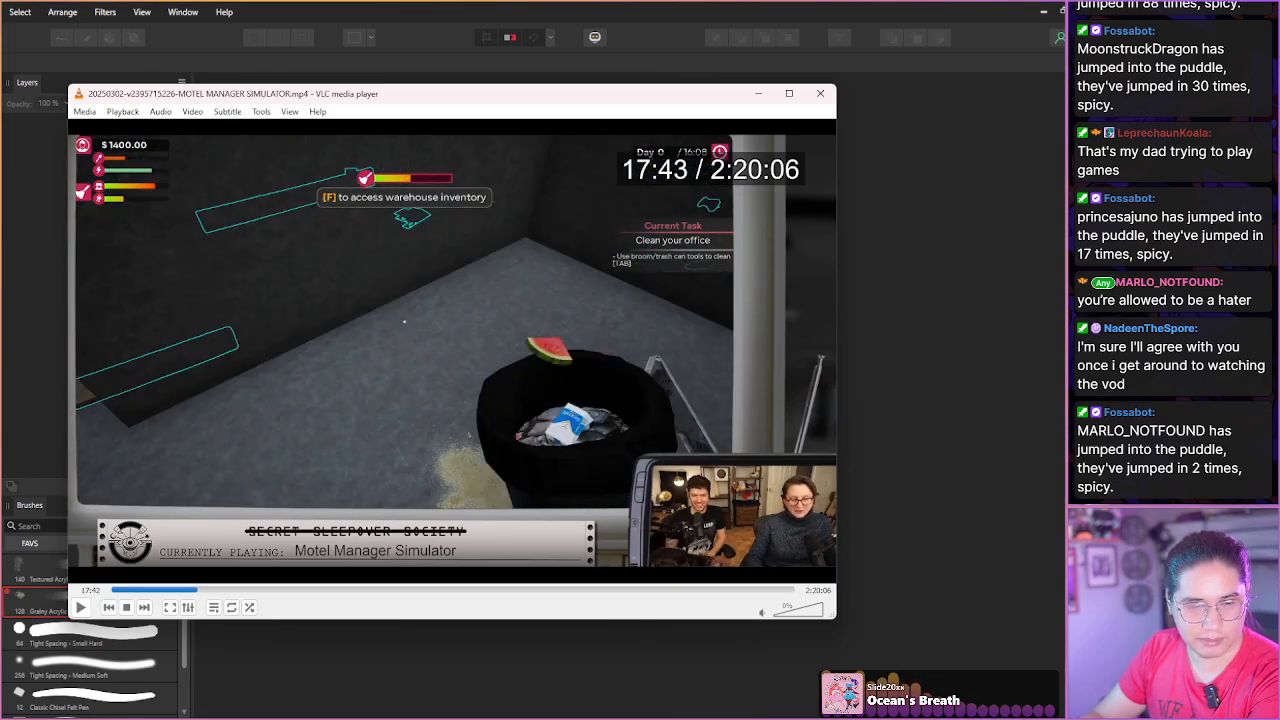
pyautogui.hotkey('shift', 'Right')
pyautogui.hotkey('shift', 'Right')
pyautogui.hotkey('shift', 'Right')
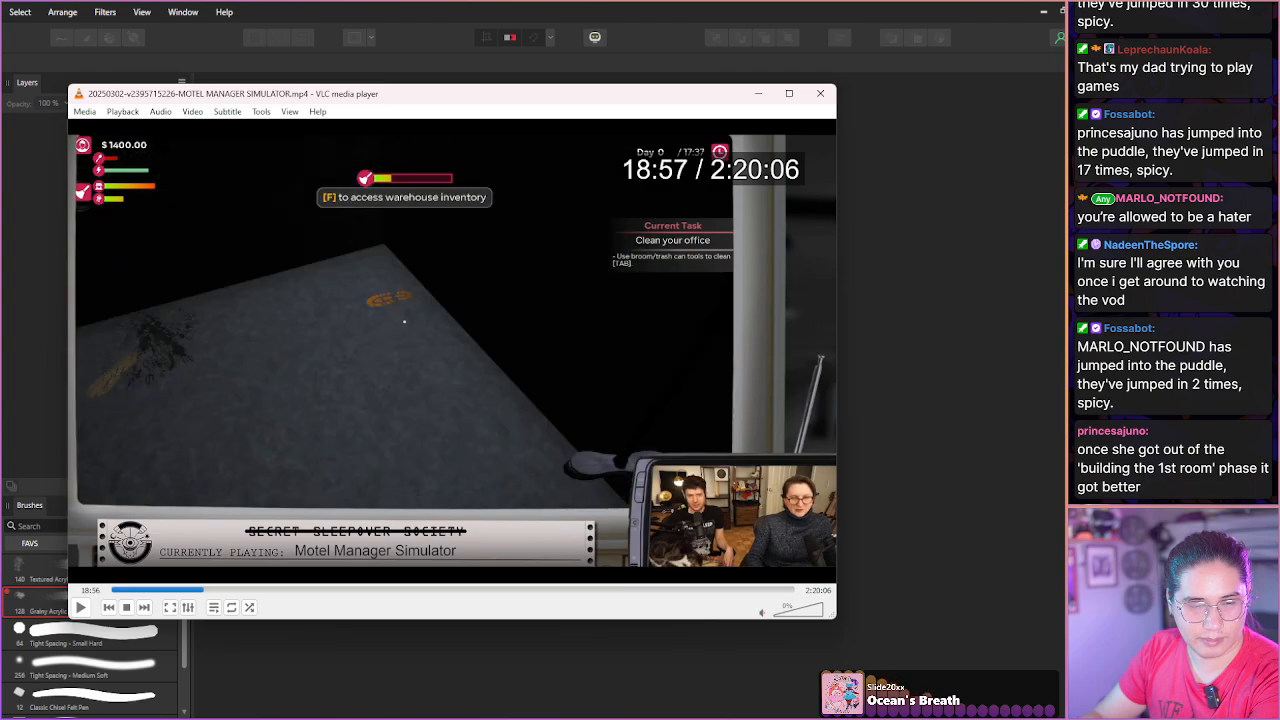
pyautogui.hotkey('shift', 'Right')
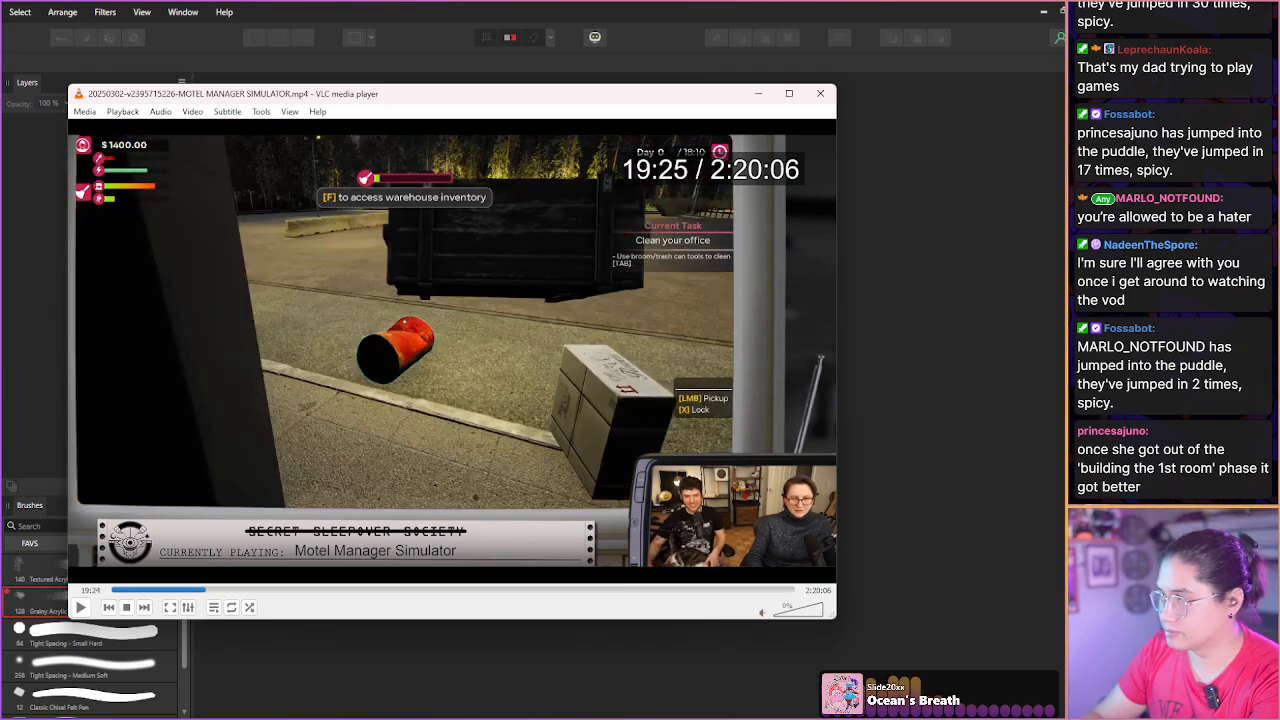
# Inspect the hosts' reactions while junk is thrown out of the warehouse, from 19:25 to about 20:09.
pyautogui.hotkey('shift', 'Right')
pyautogui.hotkey('shift', 'Right')
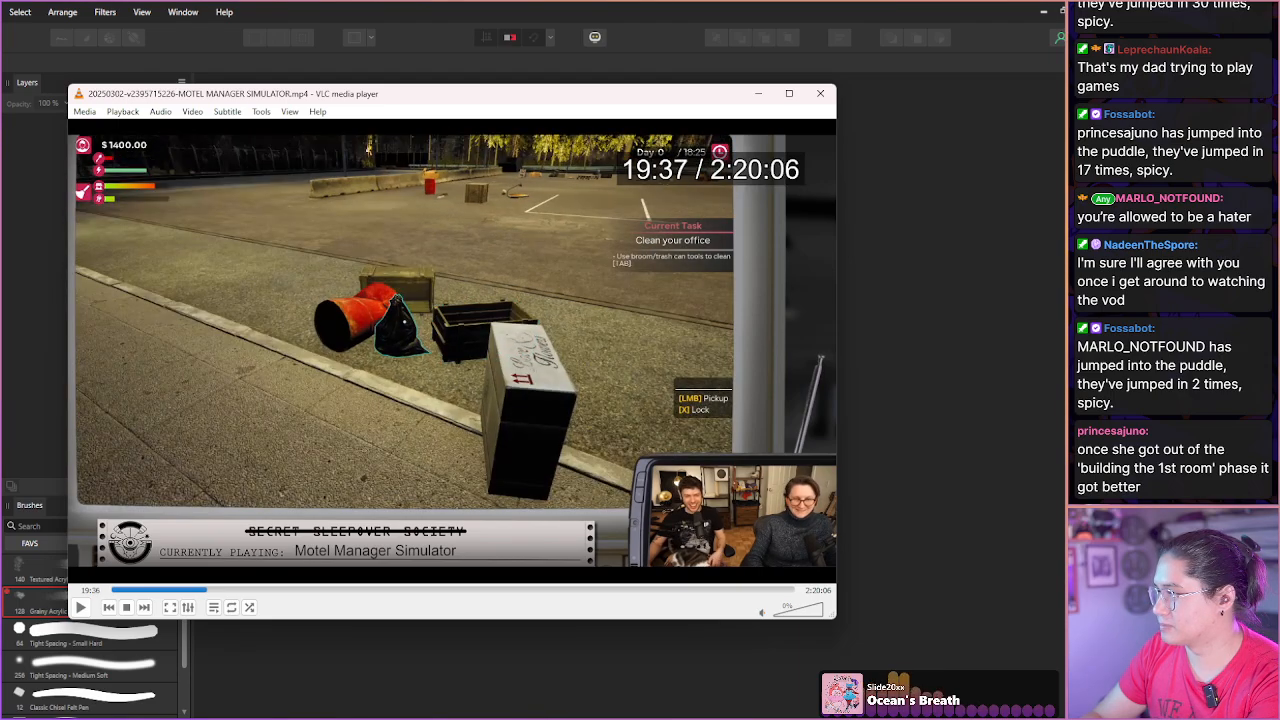
pyautogui.hotkey('shift', 'Right')
pyautogui.hotkey('shift', 'Right')
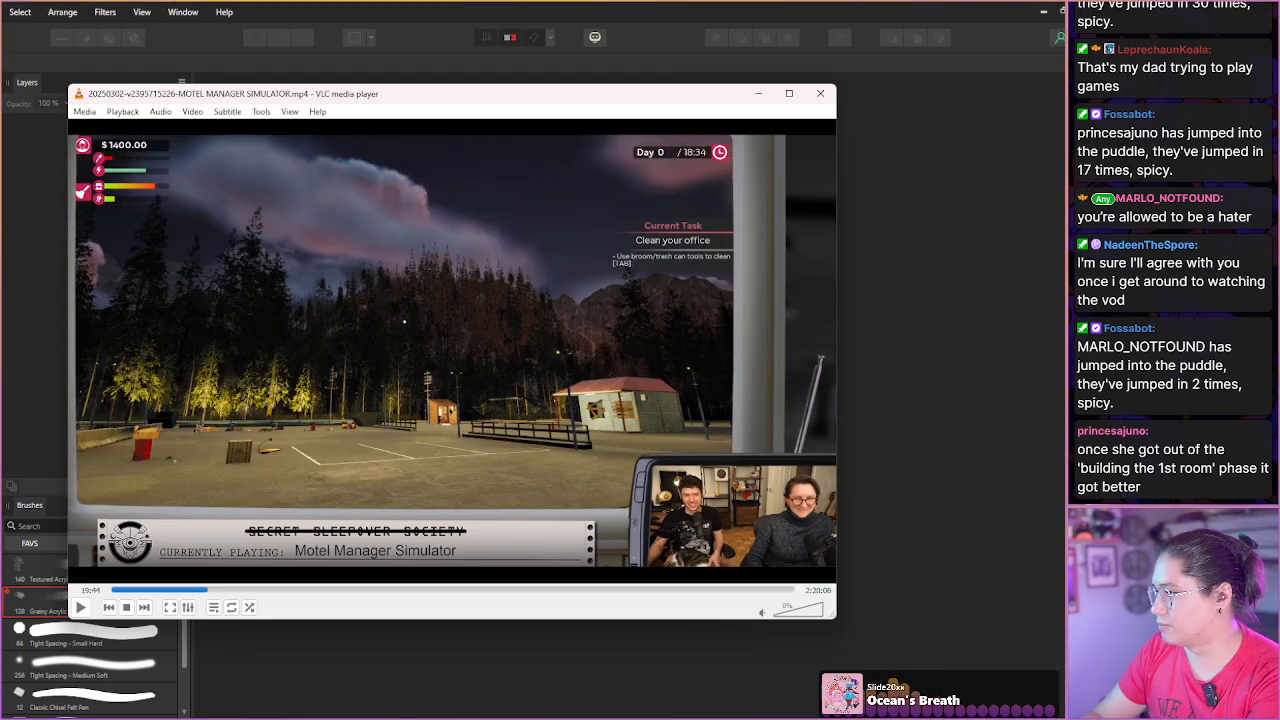
pyautogui.hotkey('shift', 'Right')
pyautogui.hotkey('shift', 'Right')
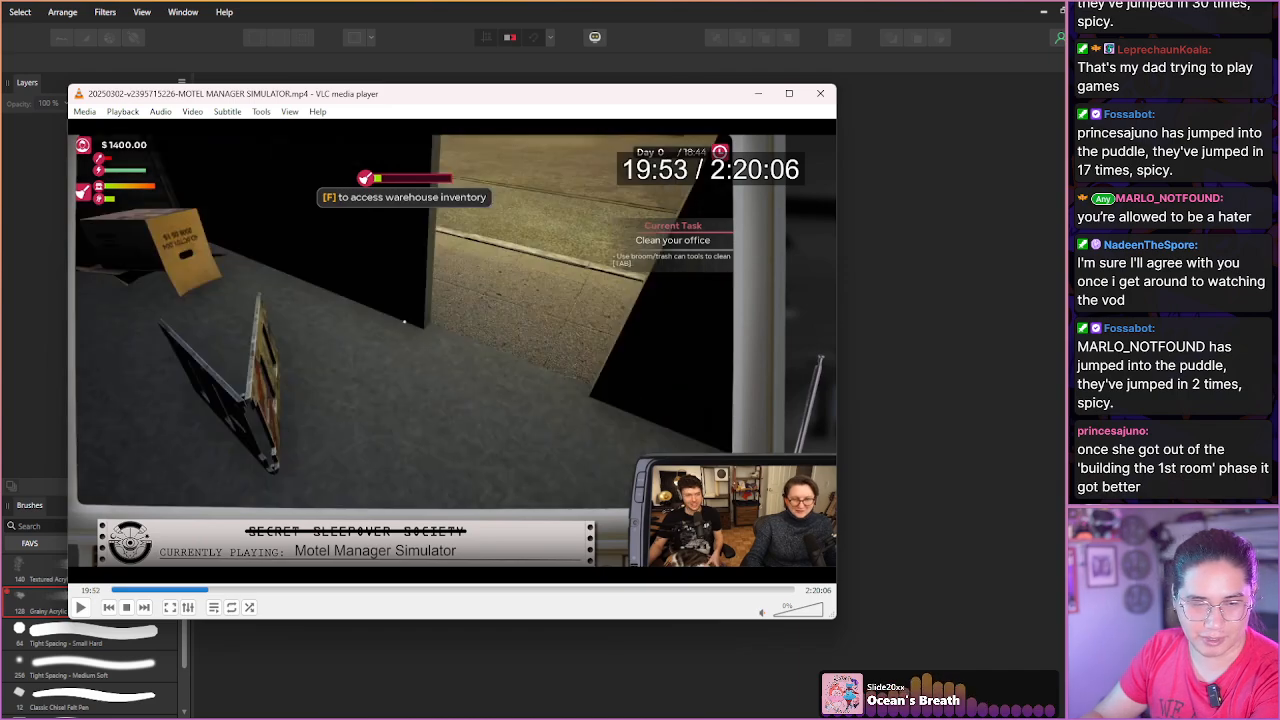
pyautogui.hotkey('shift', 'Right')
pyautogui.hotkey('shift', 'Right')
pyautogui.hotkey('shift', 'Right')
pyautogui.hotkey('shift', 'Right')
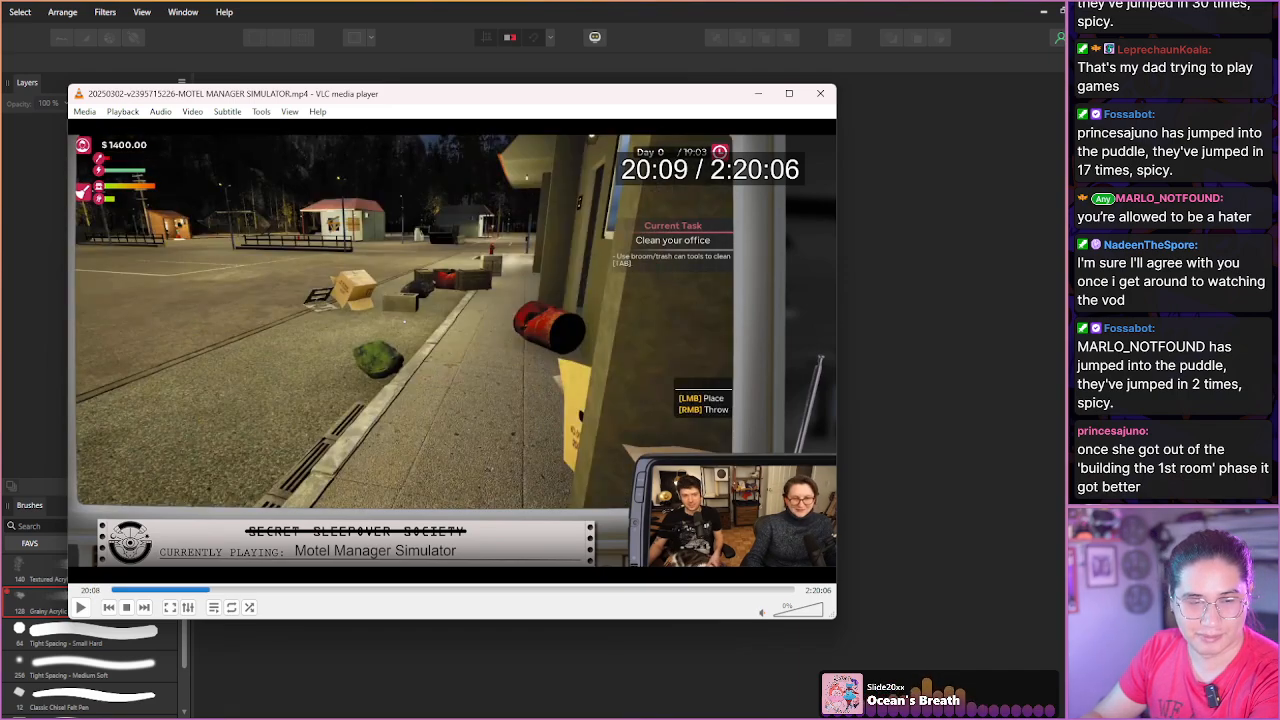
# Scan the night-time parking lot and return to the office from 20:09 to about 20:55 for host expressions.
pyautogui.hotkey('shift', 'Right')
pyautogui.hotkey('shift', 'Right')
pyautogui.hotkey('shift', 'Right')
pyautogui.hotkey('shift', 'Right')
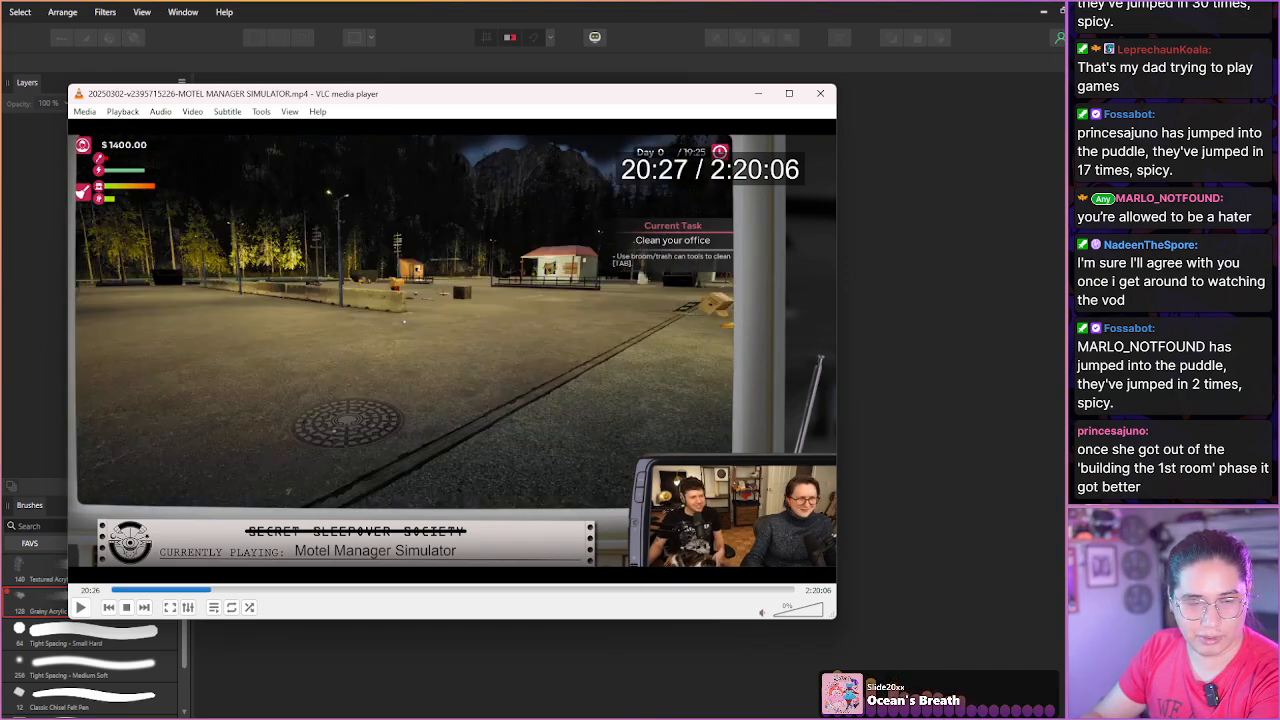
pyautogui.hotkey('shift', 'Right')
pyautogui.hotkey('shift', 'Right')
pyautogui.hotkey('shift', 'Right')
pyautogui.hotkey('shift', 'Right')
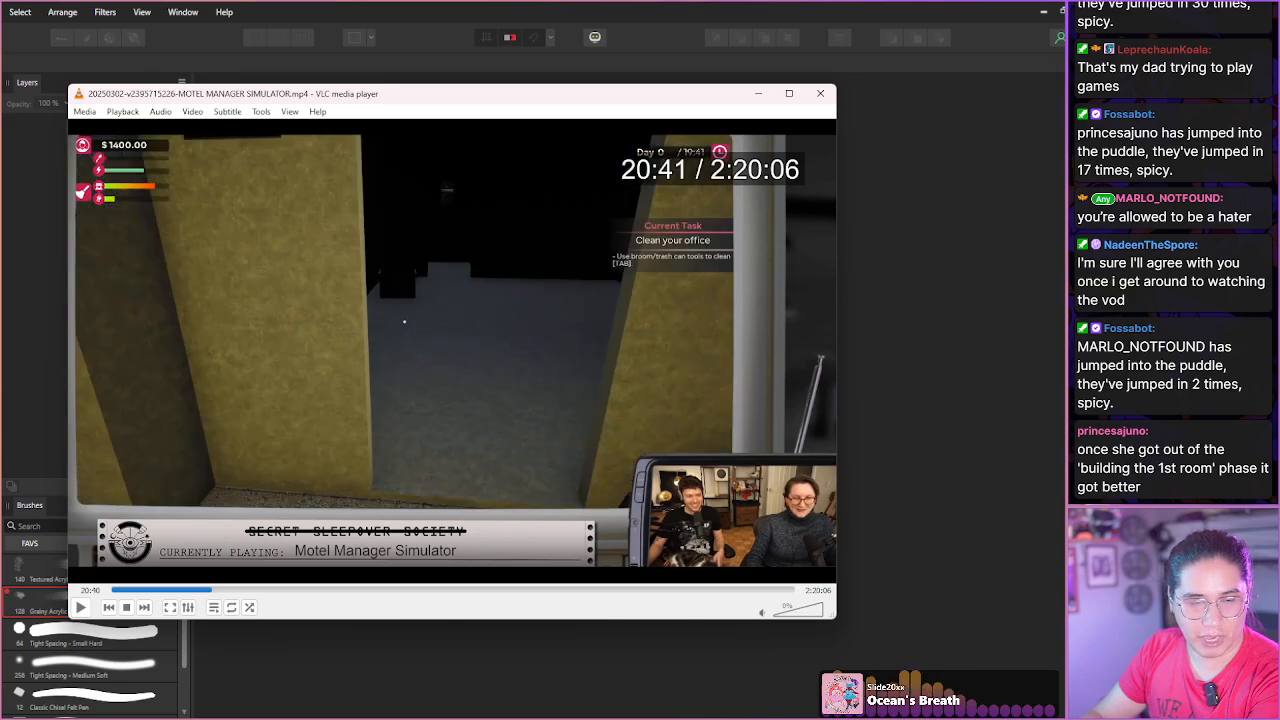
pyautogui.hotkey('shift', 'Right')
pyautogui.hotkey('shift', 'Right')
pyautogui.hotkey('shift', 'Right')
pyautogui.hotkey('shift', 'Right')
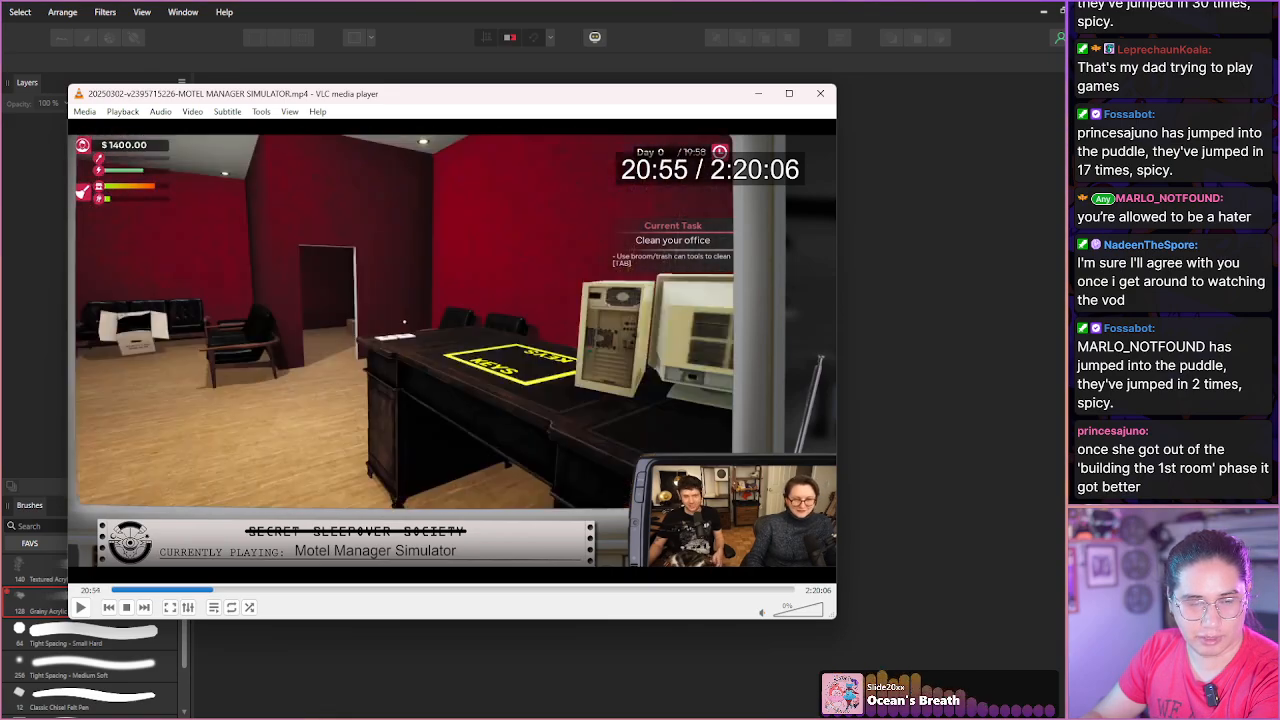
# Check the hosts' camera view through the warehouse inventory and ceiling lamp section from 20:55 to about 24:10.
pyautogui.hotkey('shift', 'Right')
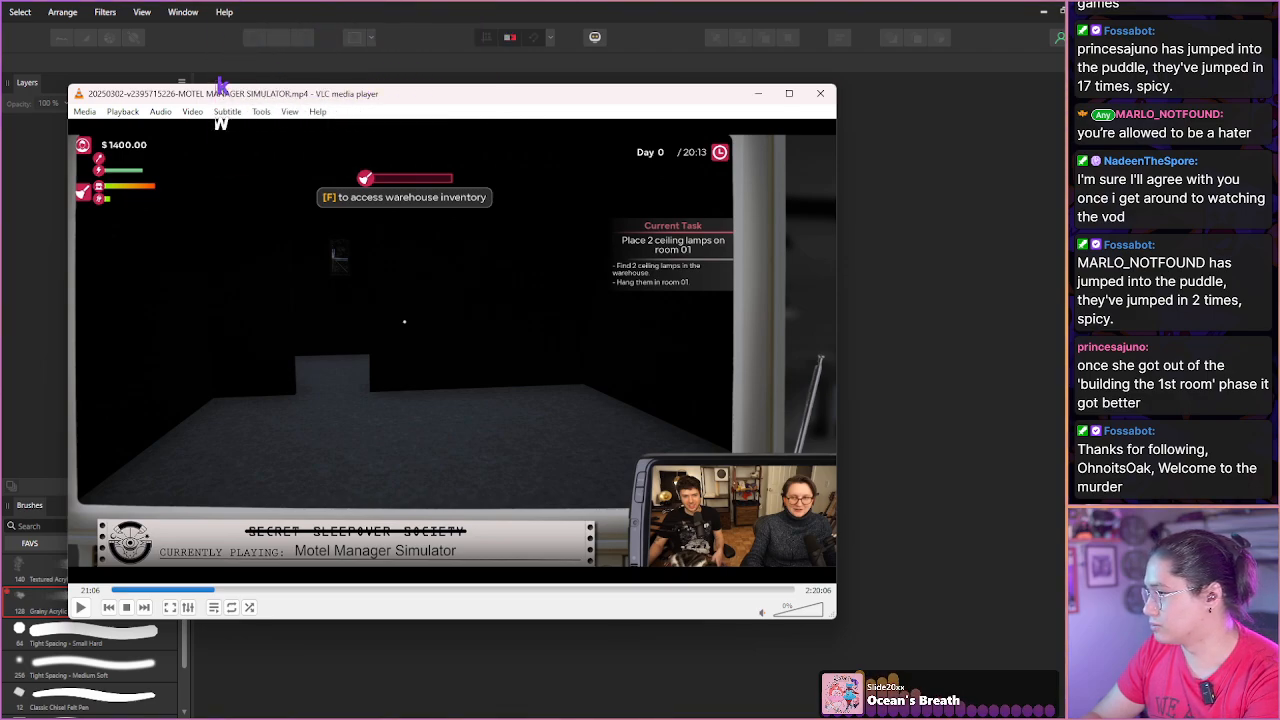
pyautogui.hotkey('shift', 'Right')
pyautogui.hotkey('shift', 'Right')
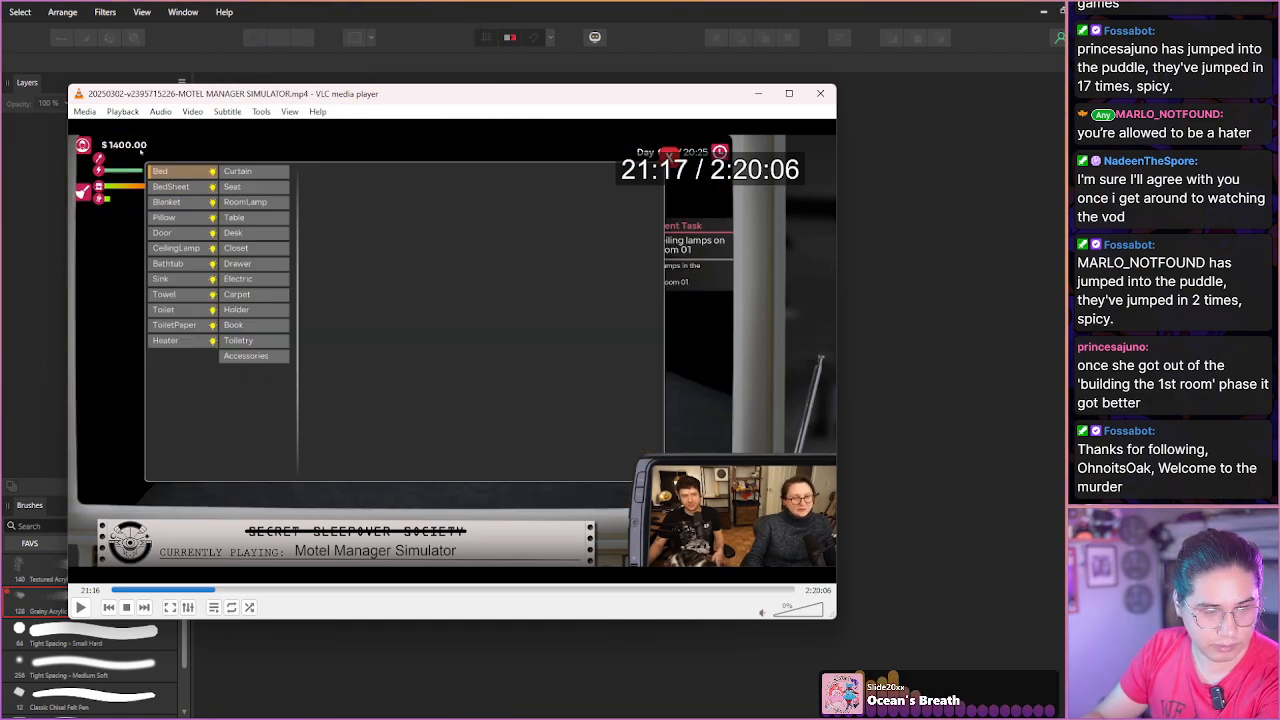
pyautogui.hotkey('shift', 'Right')
pyautogui.hotkey('shift', 'Right')
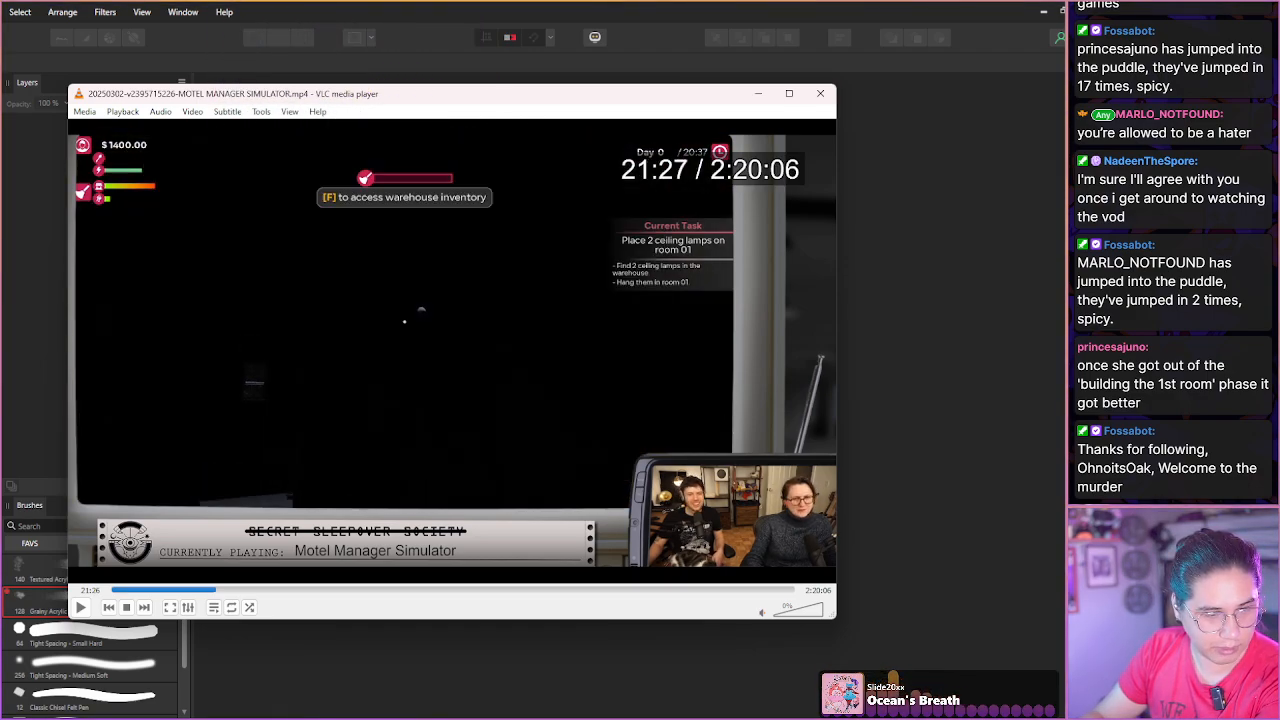
pyautogui.hotkey('shift', 'Right')
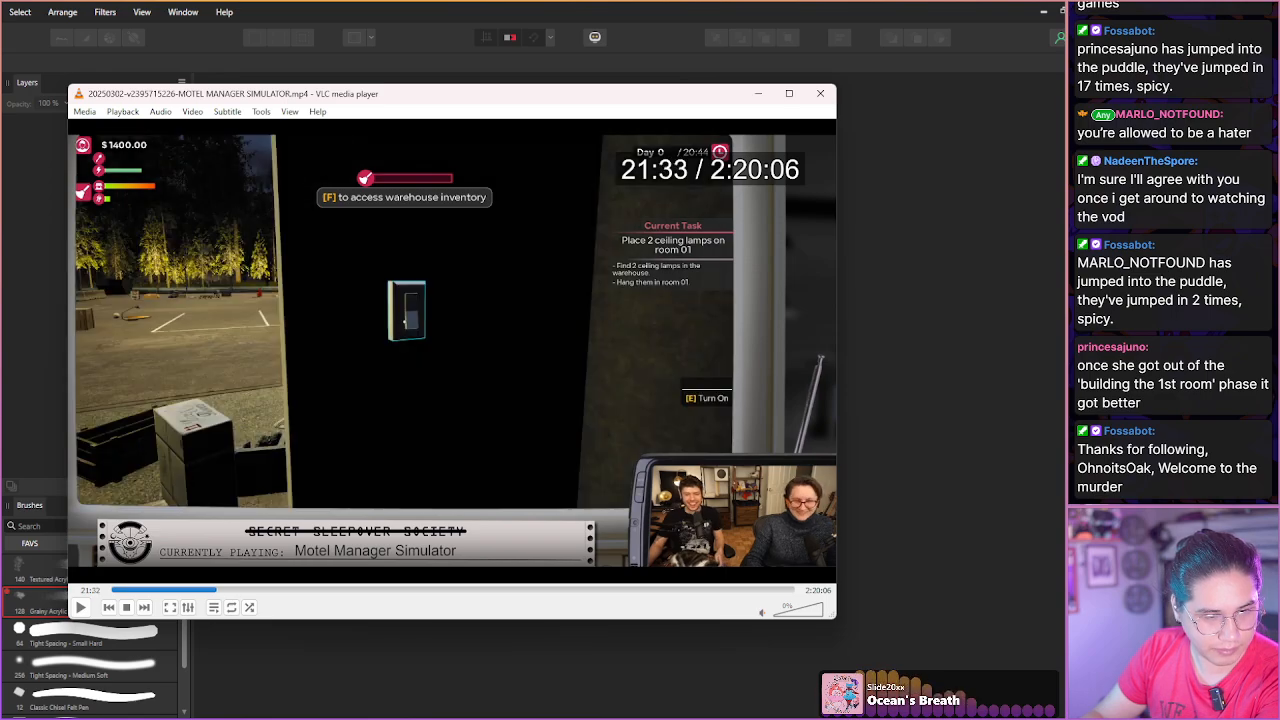
pyautogui.hotkey('shift', 'Right')
pyautogui.hotkey('shift', 'Right')
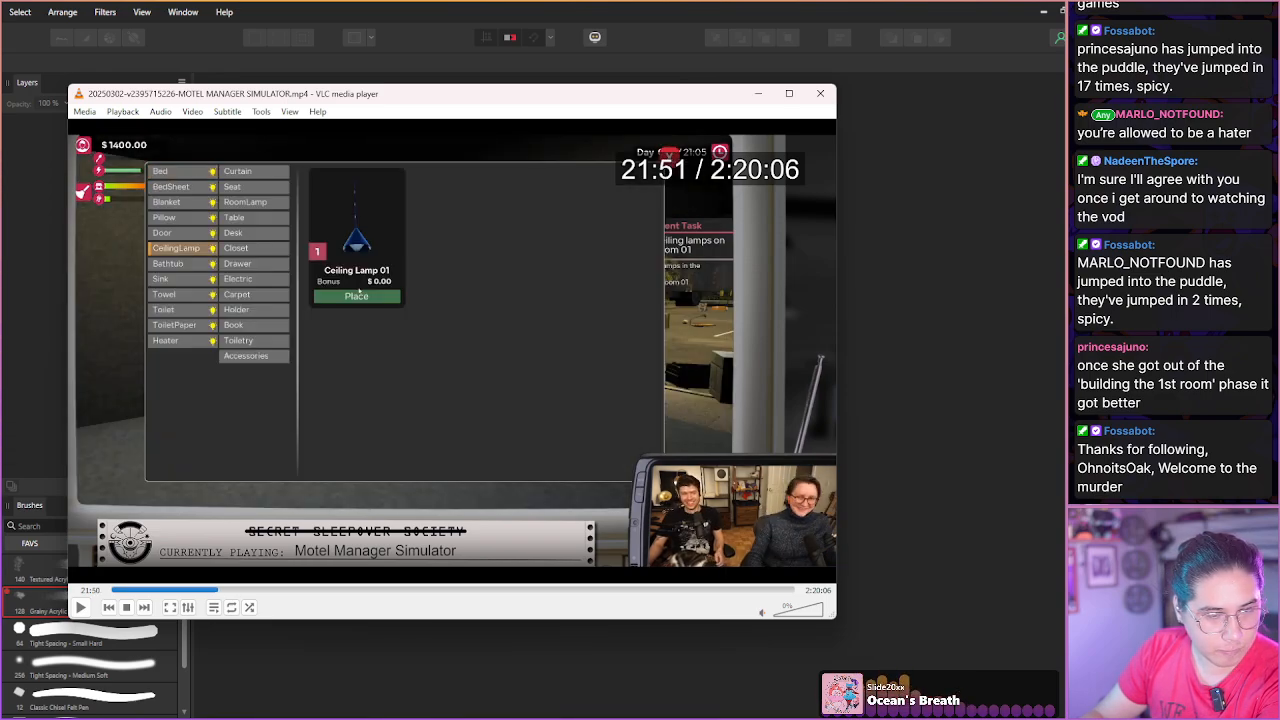
pyautogui.hotkey('shift', 'Right')
pyautogui.hotkey('shift', 'Right')
pyautogui.hotkey('shift', 'Right')
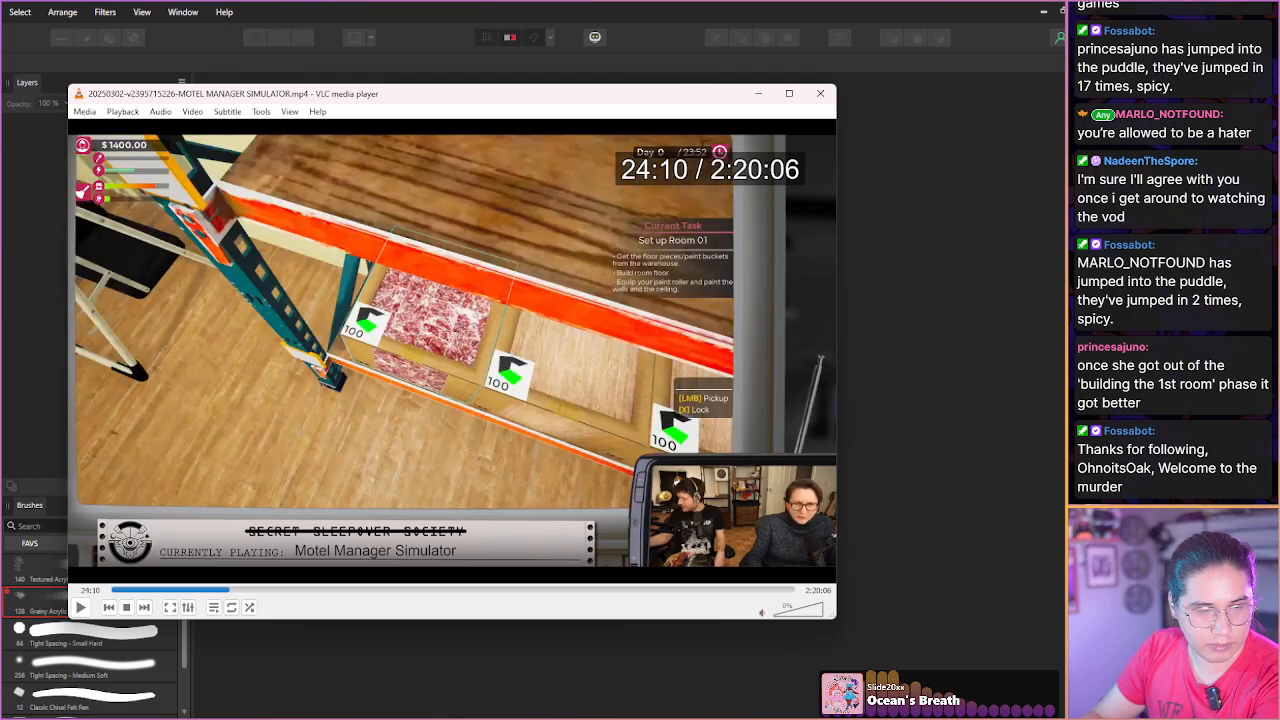
# Skim the collection of flooring boxes for Room 01 from 24:10 to about 26:30, watching the hosts' expressions.
pyautogui.press('Right')
pyautogui.press('Right')
pyautogui.press('Right')
pyautogui.press('Right')
pyautogui.press('Right')
pyautogui.press('Right')
pyautogui.press('Right')
pyautogui.press('Right')
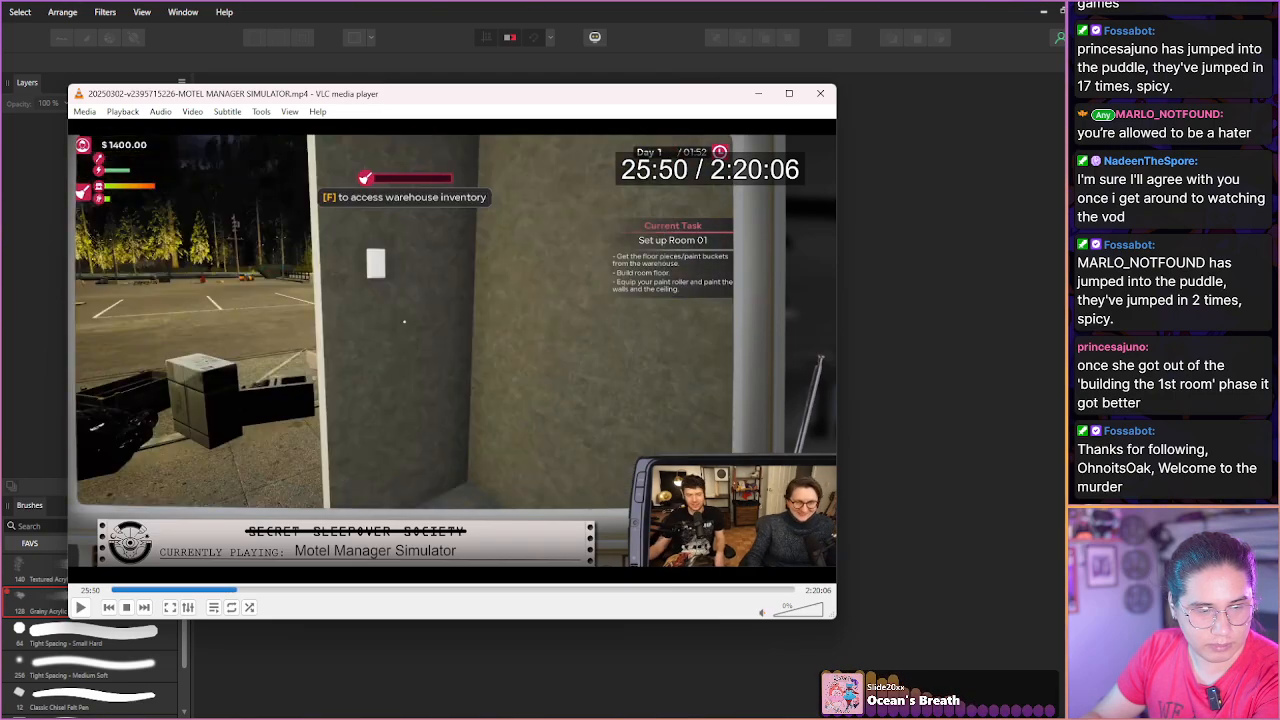
pyautogui.press('Right')
pyautogui.press('Right')
pyautogui.press('Right')
pyautogui.press('Right')
pyautogui.press('Right')
pyautogui.press('Right')
pyautogui.press('Right')
pyautogui.press('Right')
pyautogui.press('Right')
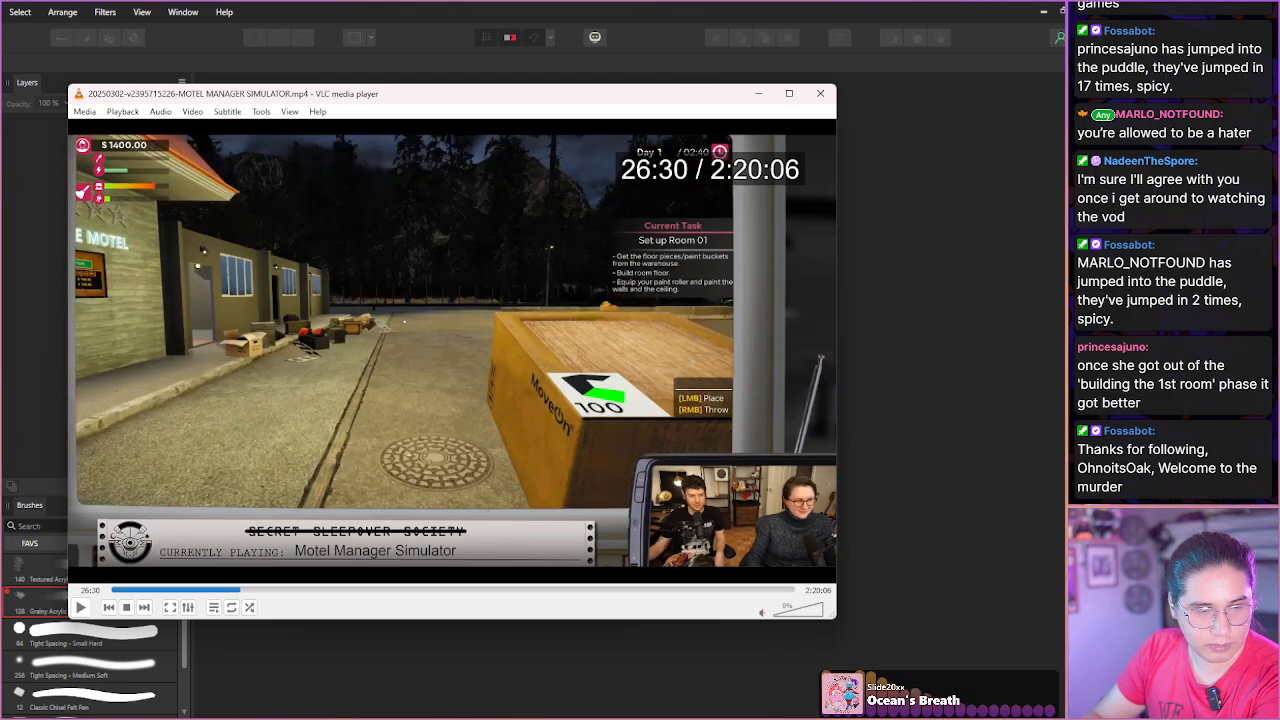
# Move through the start of the room painting gameplay from 26:30 to about 28:10, checking for expressive host moments.
pyautogui.press('Right')
pyautogui.press('Right')
pyautogui.press('Right')
pyautogui.press('Right')
pyautogui.press('Right')
pyautogui.press('Right')
pyautogui.press('Right')
pyautogui.press('Right')
pyautogui.press('Right')
pyautogui.press('Right')
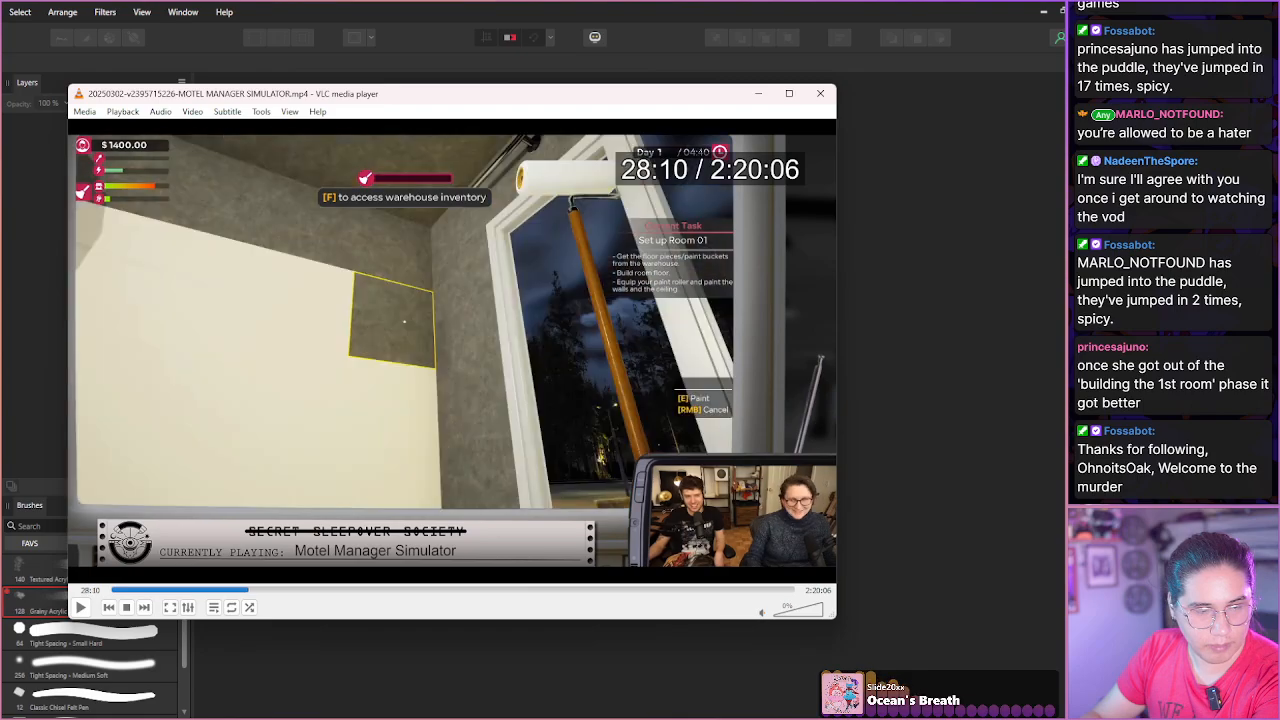
# Scan the continued wall painting in Room 01 from 28:10 to about 29:50 for usable host poses.
pyautogui.press('Right')
pyautogui.press('Right')
pyautogui.press('Right')
pyautogui.press('Right')
pyautogui.press('Right')
pyautogui.press('Right')
pyautogui.press('Right')
pyautogui.press('Right')
pyautogui.press('Right')
pyautogui.press('Right')
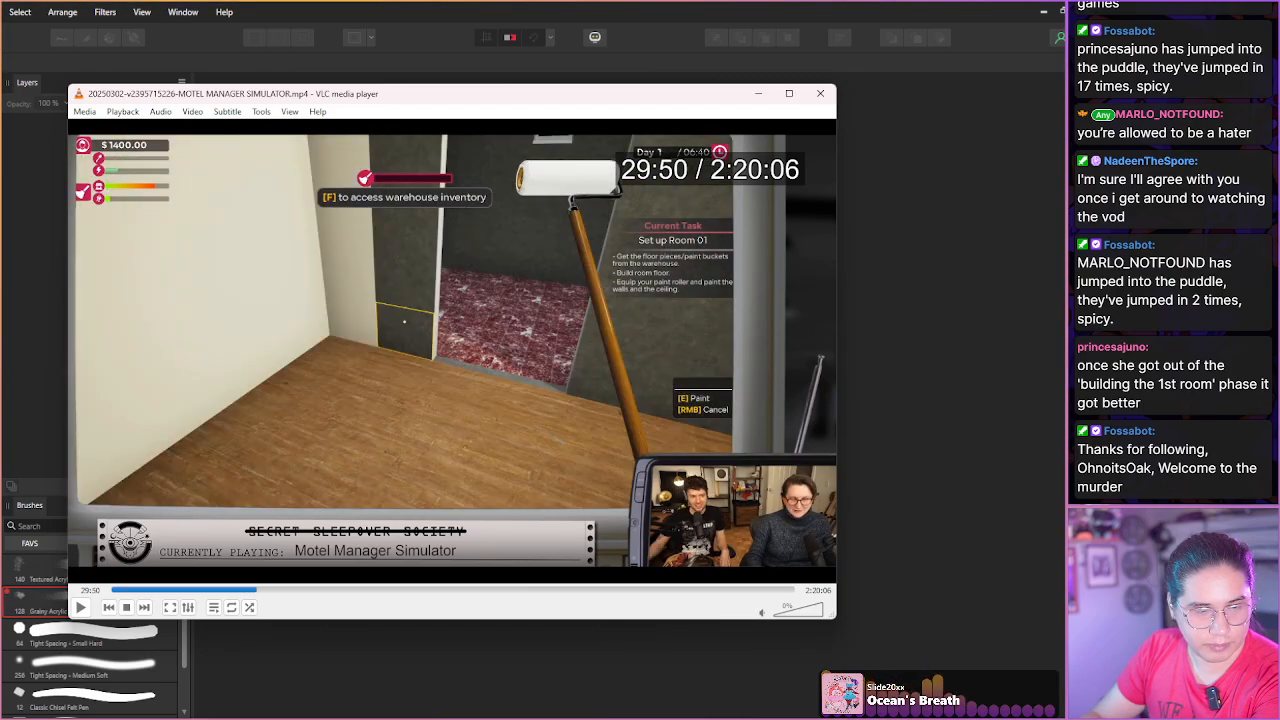
# Review the footage up to the outdoor paint-cart scene, from 29:50 to about 32:00, for thumbnail expressions.
pyautogui.press('Right')
pyautogui.press('Right')
pyautogui.press('Right')
pyautogui.press('Right')
pyautogui.press('Right')
pyautogui.press('Right')
pyautogui.press('Right')
pyautogui.press('Right')
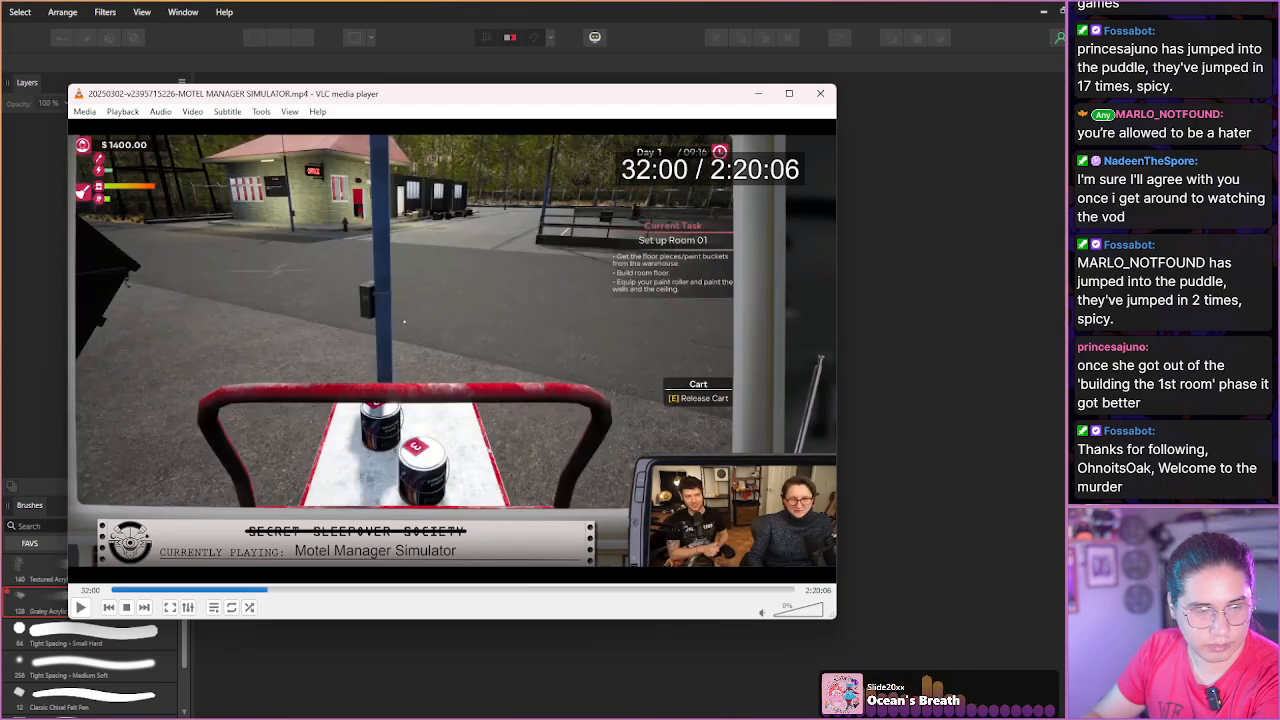
# Skip through the paint-cart trip and the end of the Room 01 painting, from 32:00 to 33:40, checking the hosts' expressions.
pyautogui.press('Right')
pyautogui.press('Right')
pyautogui.press('Right')
pyautogui.press('Right')
pyautogui.press('Right')
pyautogui.press('Right')
pyautogui.press('Right')
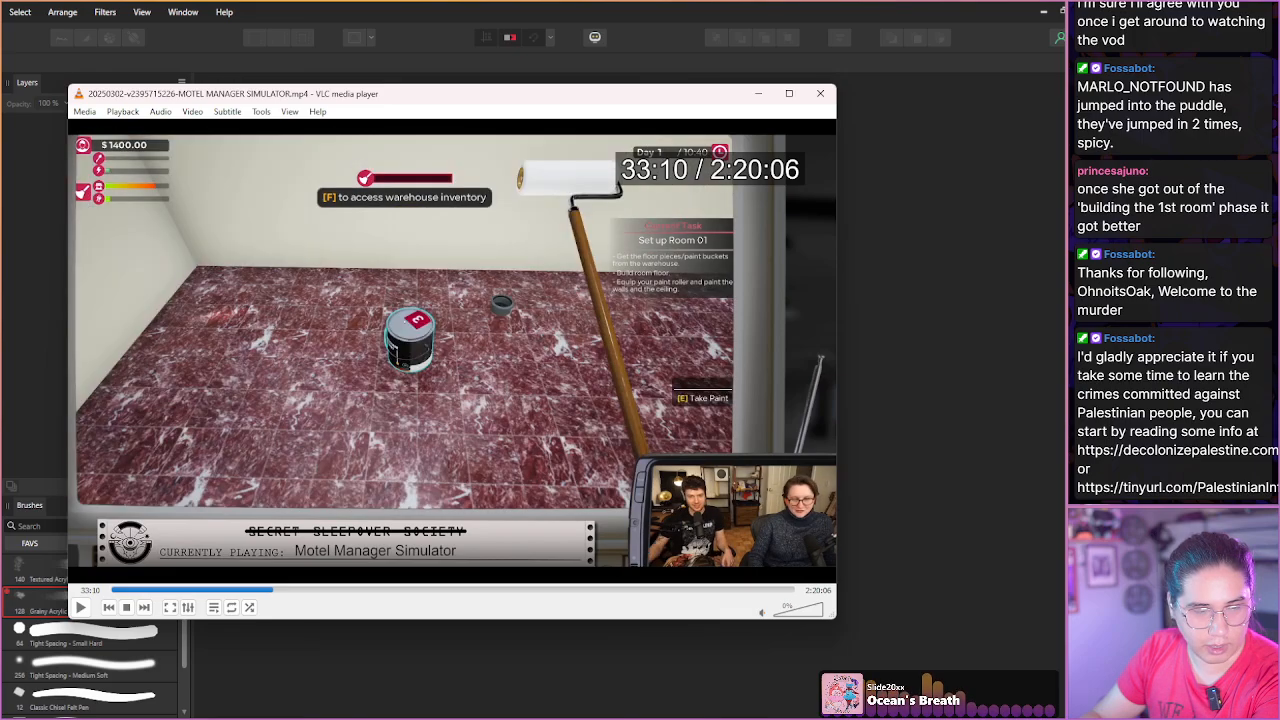
pyautogui.press('Right')
pyautogui.press('Right')
pyautogui.press('Right')
pyautogui.press('Right')
pyautogui.press('Right')
pyautogui.press('Right')
pyautogui.press('Right')
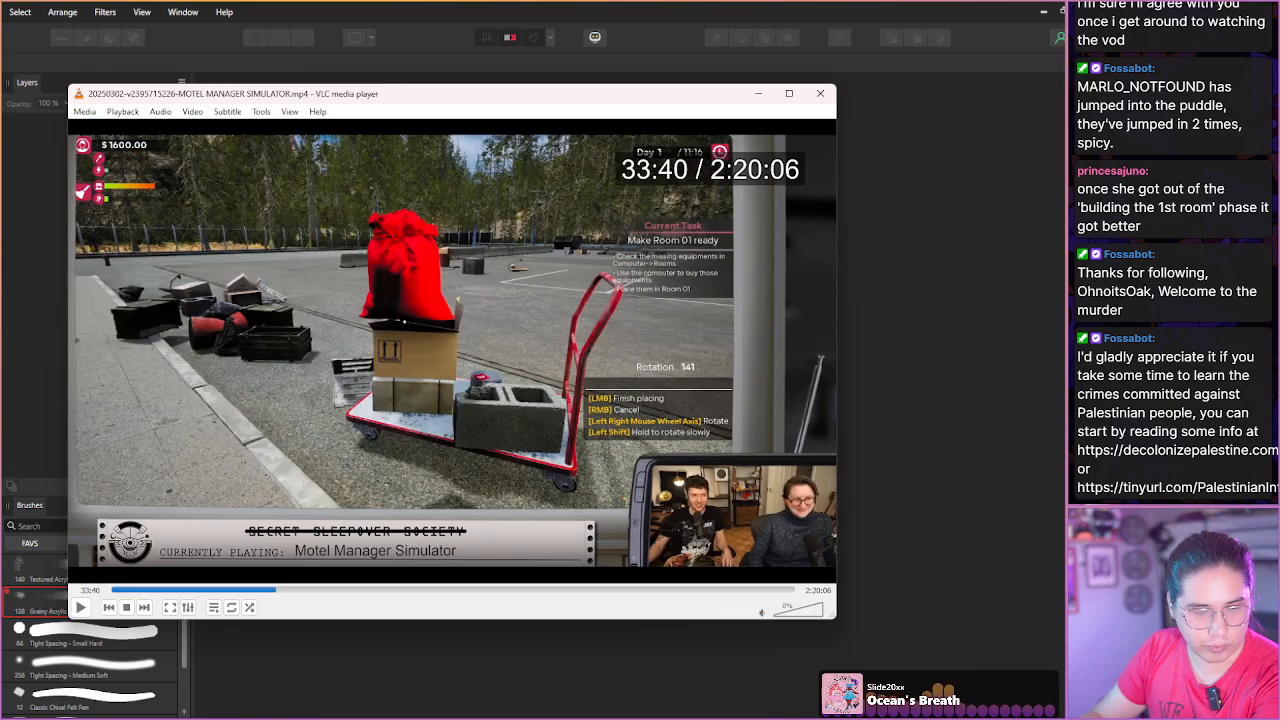
# Scan the stacking of trash and boxes on the cart from 33:40 to 36:00 for expressive host moments.
pyautogui.press('Right')
pyautogui.press('Right')
pyautogui.press('Right')
pyautogui.press('Right')
pyautogui.press('Right')
pyautogui.press('Right')
pyautogui.press('Right')
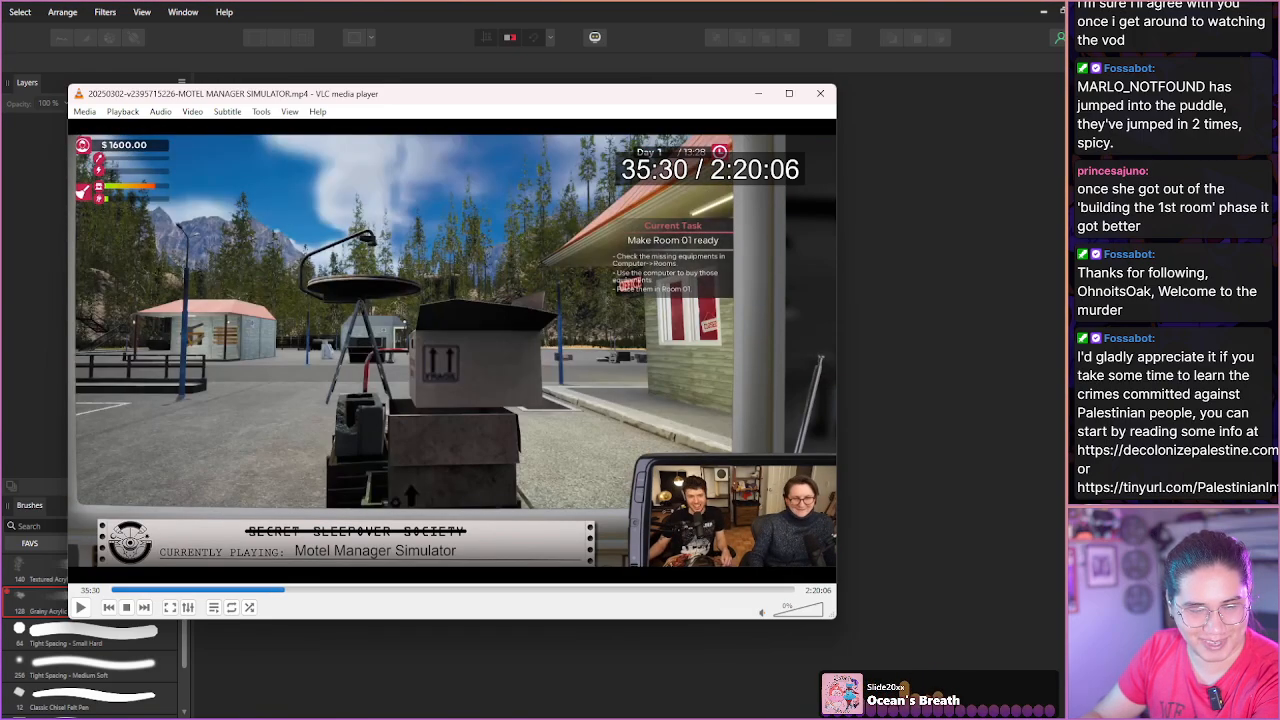
pyautogui.press('Right')
pyautogui.press('Right')
pyautogui.press('Right')
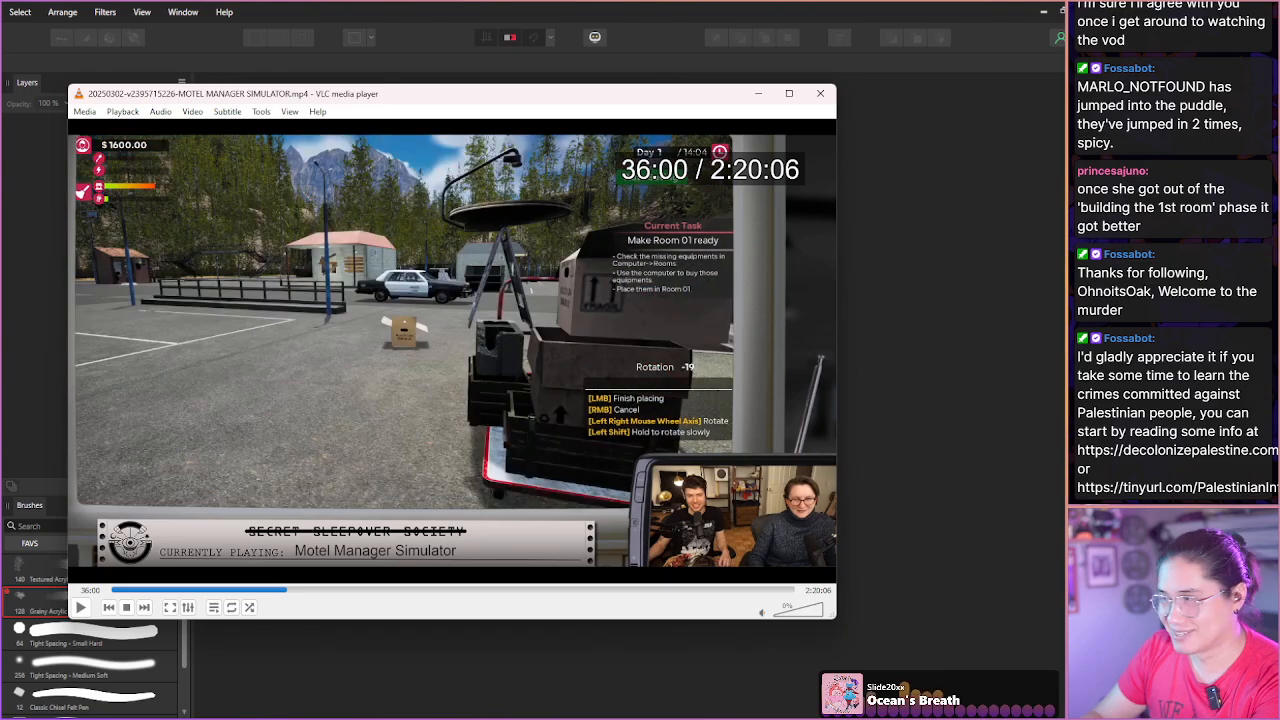
# Examine the hosts' reactions in finer jumps from 36:00 to about 36:29, up to the scene inside the motel office.
pyautogui.hotkey('shift', 'Right')
pyautogui.hotkey('shift', 'Right')
pyautogui.hotkey('shift', 'Right')
pyautogui.hotkey('shift', 'Right')
pyautogui.hotkey('shift', 'Right')
pyautogui.hotkey('shift', 'Right')
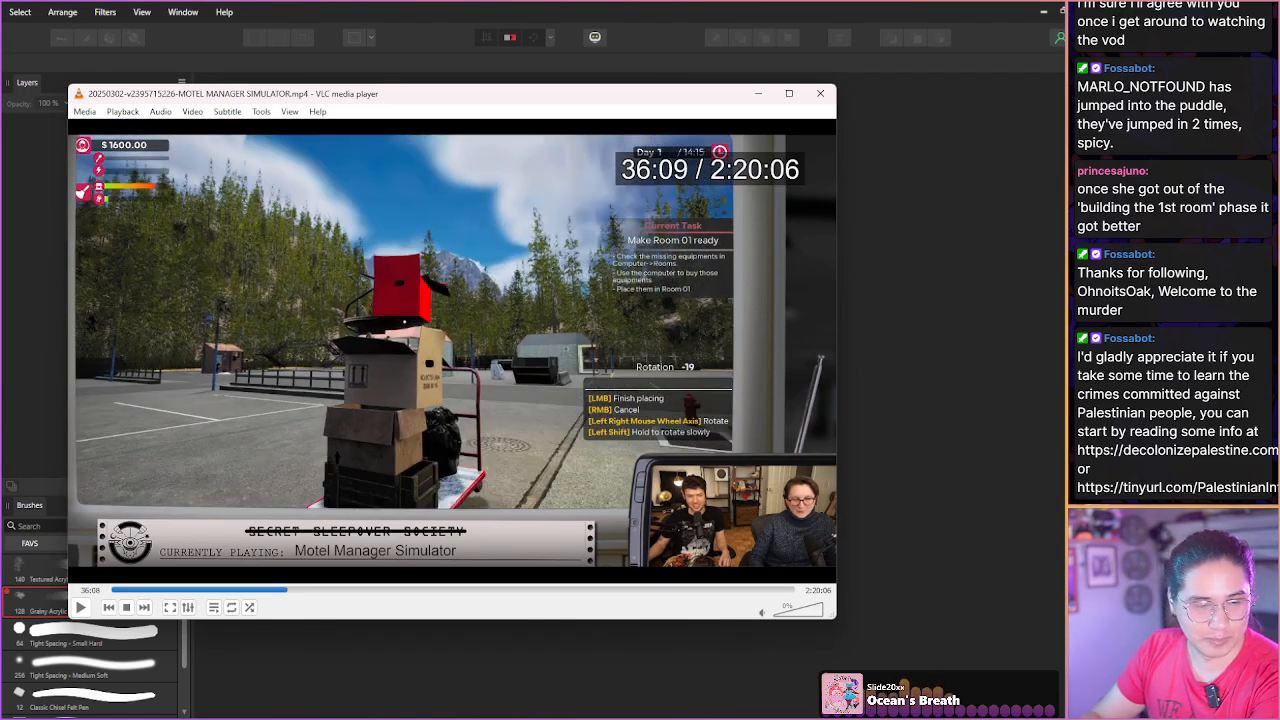
pyautogui.hotkey('shift', 'Right')
pyautogui.hotkey('shift', 'Right')
pyautogui.hotkey('shift', 'Right')
pyautogui.hotkey('shift', 'Right')
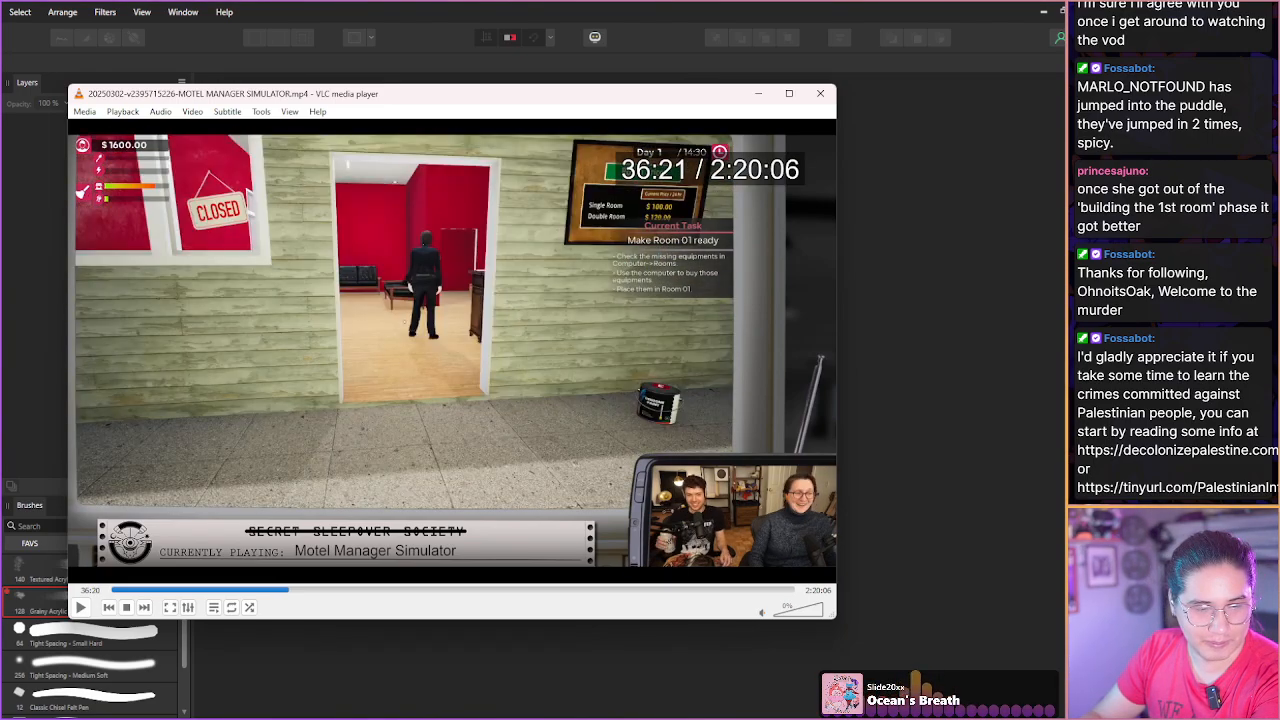
pyautogui.hotkey('shift', 'Right')
pyautogui.hotkey('shift', 'Right')
pyautogui.hotkey('shift', 'Right')
pyautogui.hotkey('shift', 'Right')
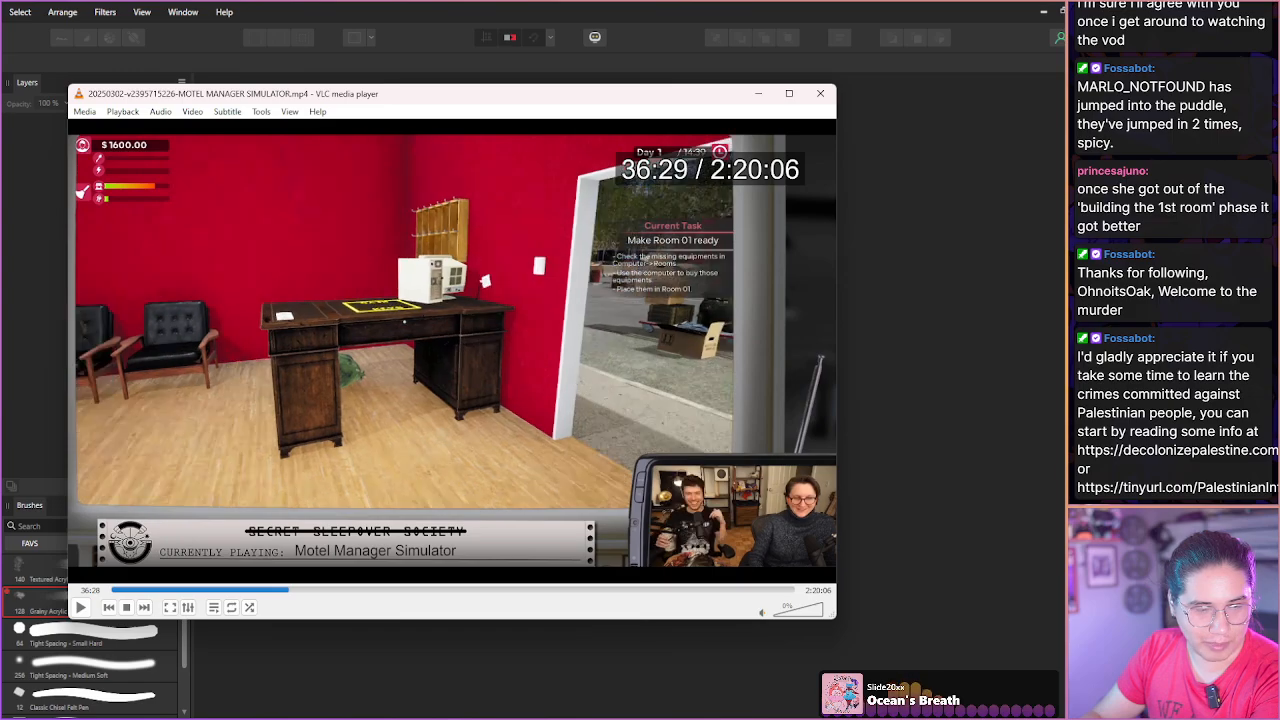
# Check the hosts' poses in short jumps from about 36:29 to 37:11, around the dumpster and parking lot scenes.
pyautogui.hotkey('shift', 'Right')
pyautogui.hotkey('shift', 'Right')
pyautogui.hotkey('shift', 'Right')
pyautogui.hotkey('shift', 'Right')
pyautogui.hotkey('shift', 'Right')
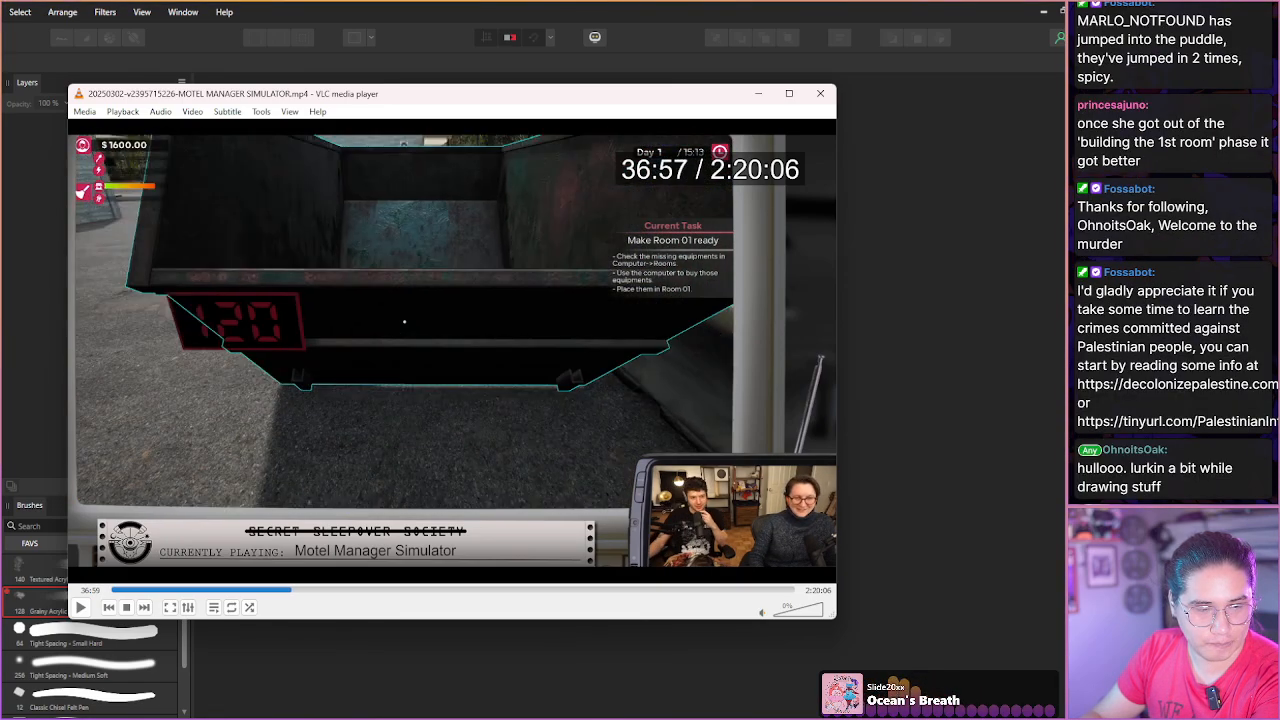
pyautogui.hotkey('shift', 'Right')
pyautogui.hotkey('shift', 'Right')
pyautogui.hotkey('shift', 'Right')
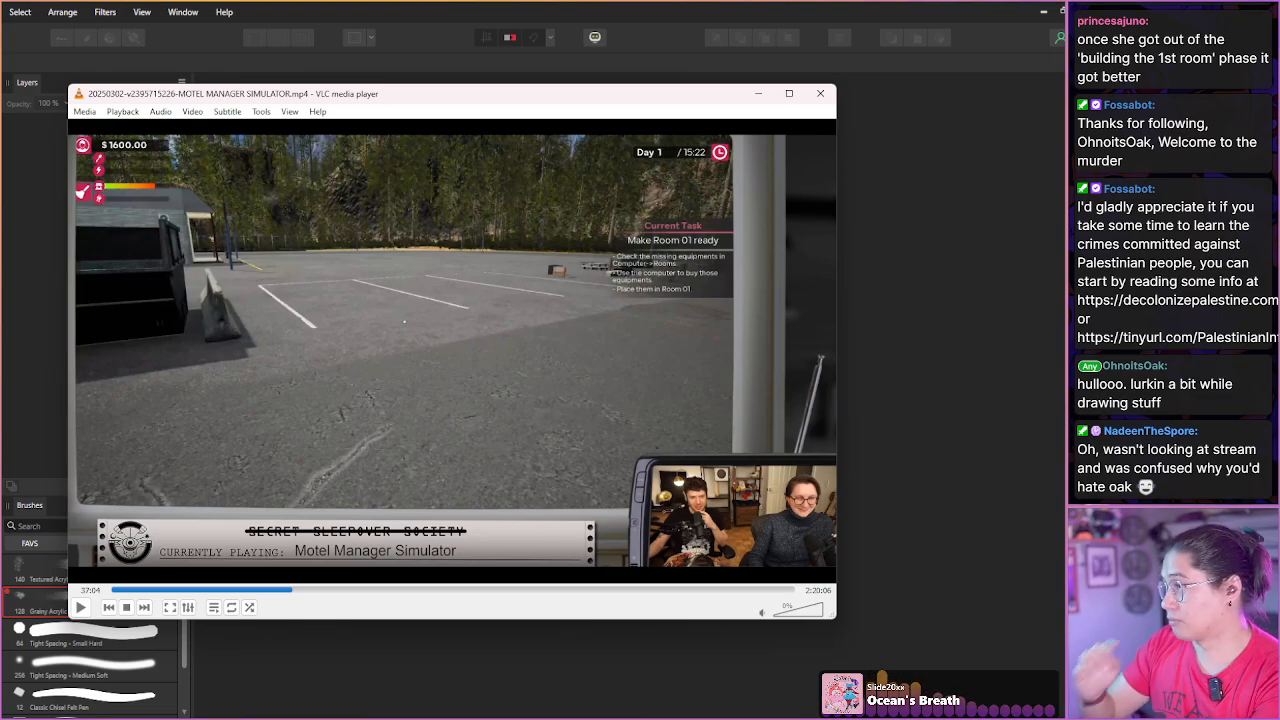
pyautogui.hotkey('shift', 'Right')
pyautogui.hotkey('shift', 'Right')
pyautogui.hotkey('shift', 'Right')
pyautogui.hotkey('shift', 'Right')
pyautogui.hotkey('shift', 'Right')
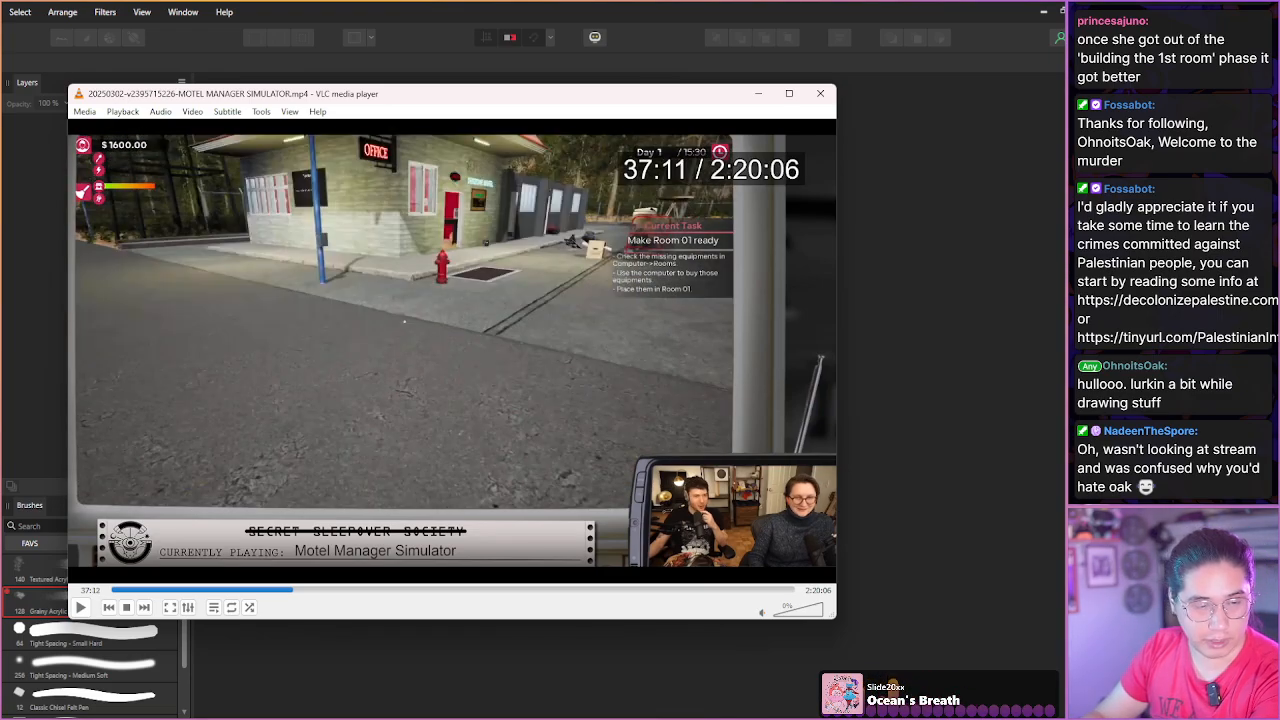
# Review the outdoor trash cleanup up to the Tips Board scene, from 37:11 to about 39:36, for usable host poses.
pyautogui.hotkey('shift', 'Right')
pyautogui.hotkey('shift', 'Right')
pyautogui.hotkey('shift', 'Right')
pyautogui.hotkey('shift', 'Right')
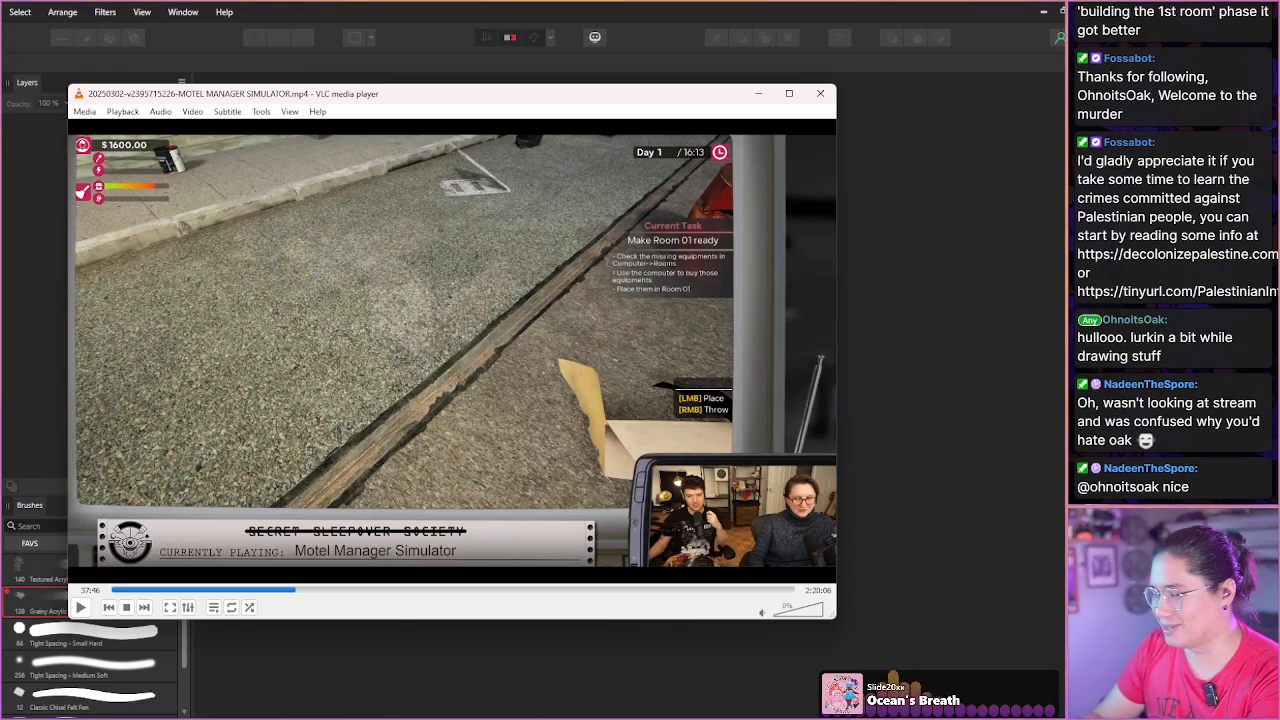
pyautogui.hotkey('shift', 'Right')
pyautogui.hotkey('shift', 'Right')
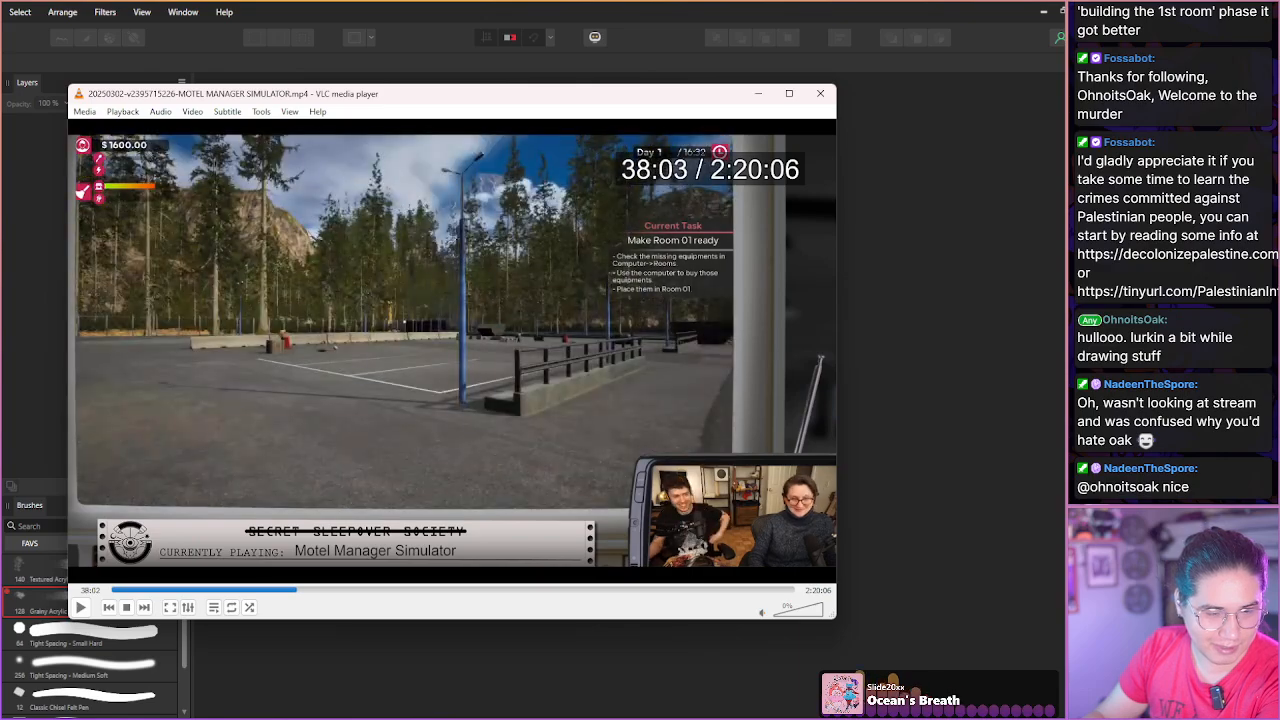
pyautogui.hotkey('shift', 'Right')
pyautogui.hotkey('shift', 'Right')
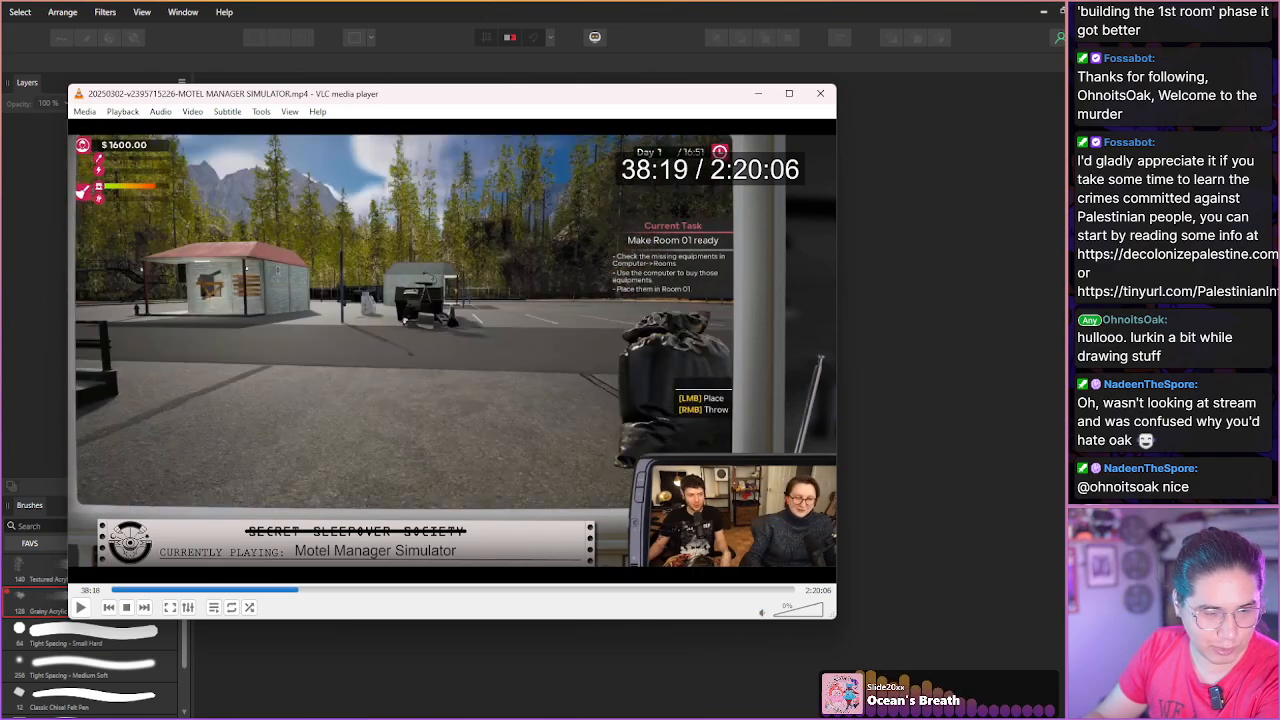
pyautogui.hotkey('shift', 'Right')
pyautogui.hotkey('shift', 'Right')
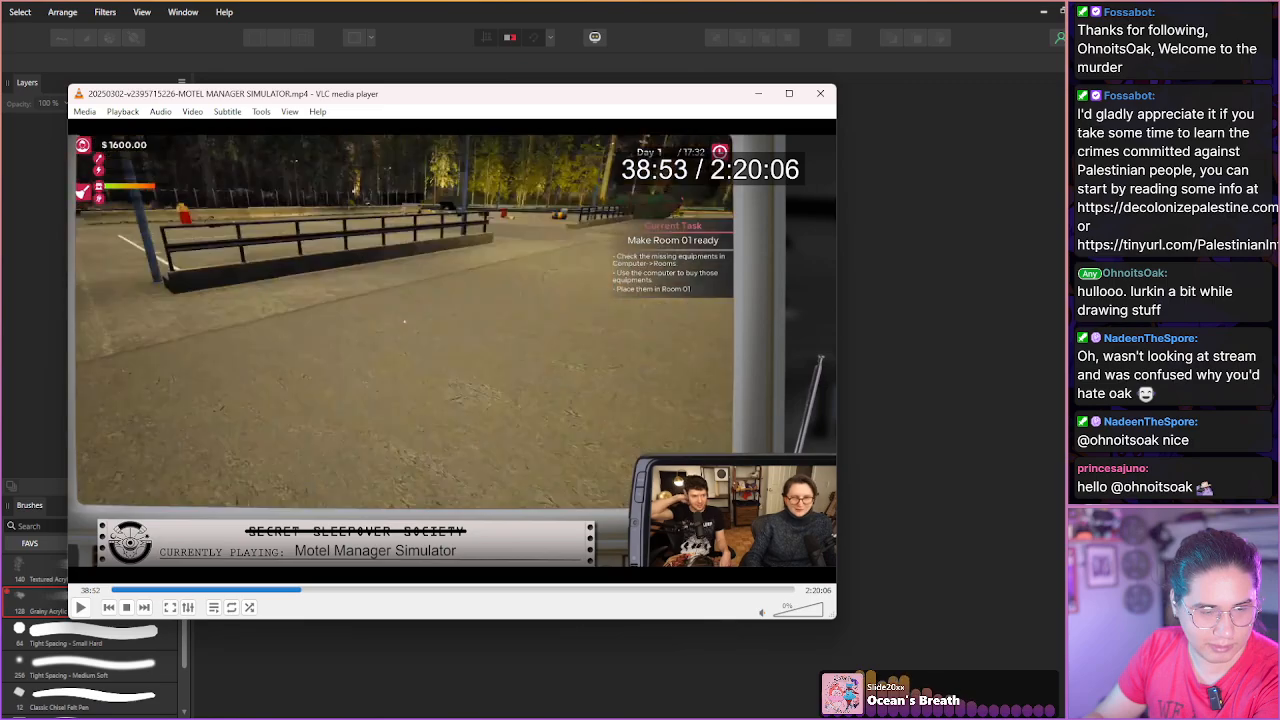
pyautogui.hotkey('shift', 'Right')
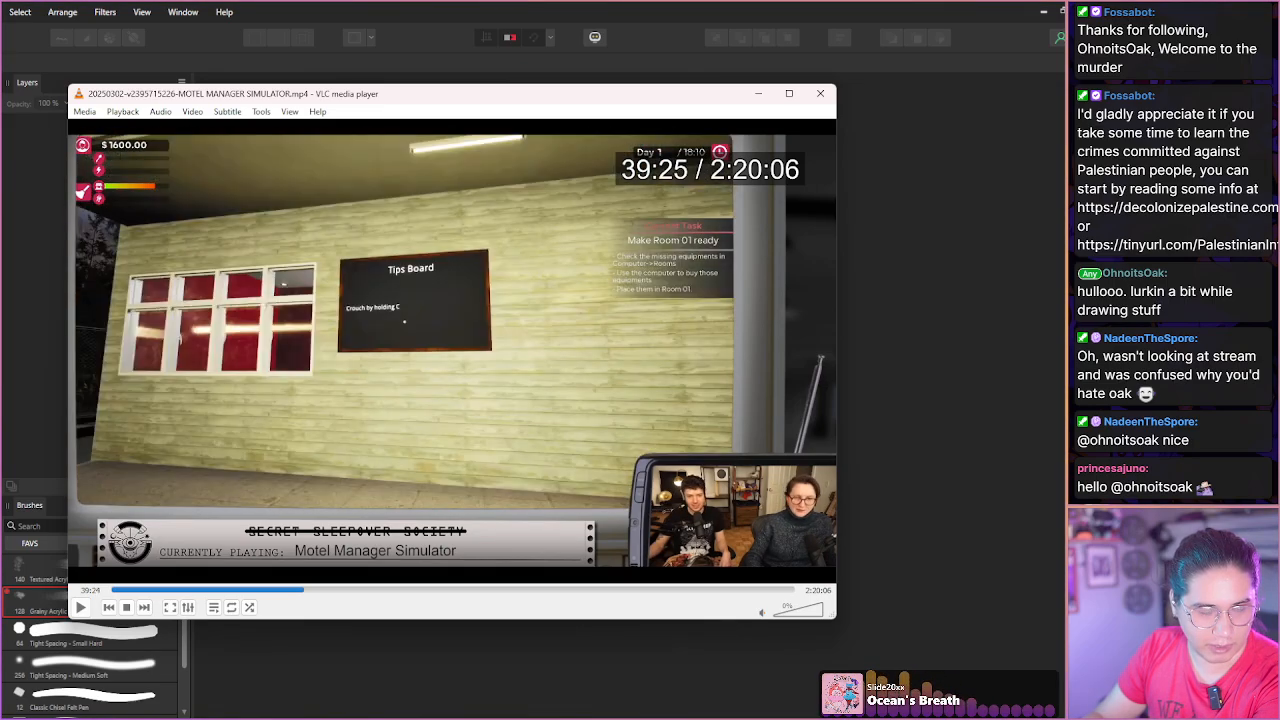
pyautogui.hotkey('shift', 'Right')
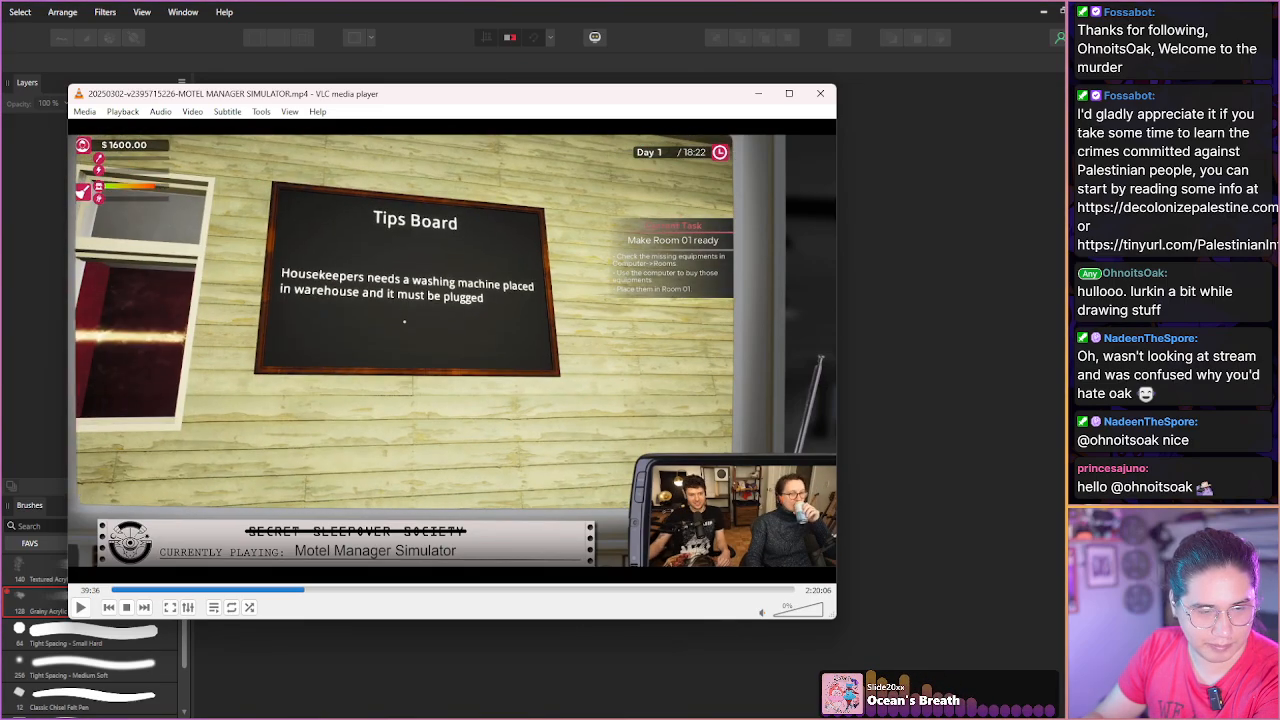
# Look through the office desk and night-time dumpster footage from about 39:36 to 40:59 for strong host expressions.
pyautogui.hotkey('shift', 'Right')
pyautogui.hotkey('shift', 'Right')
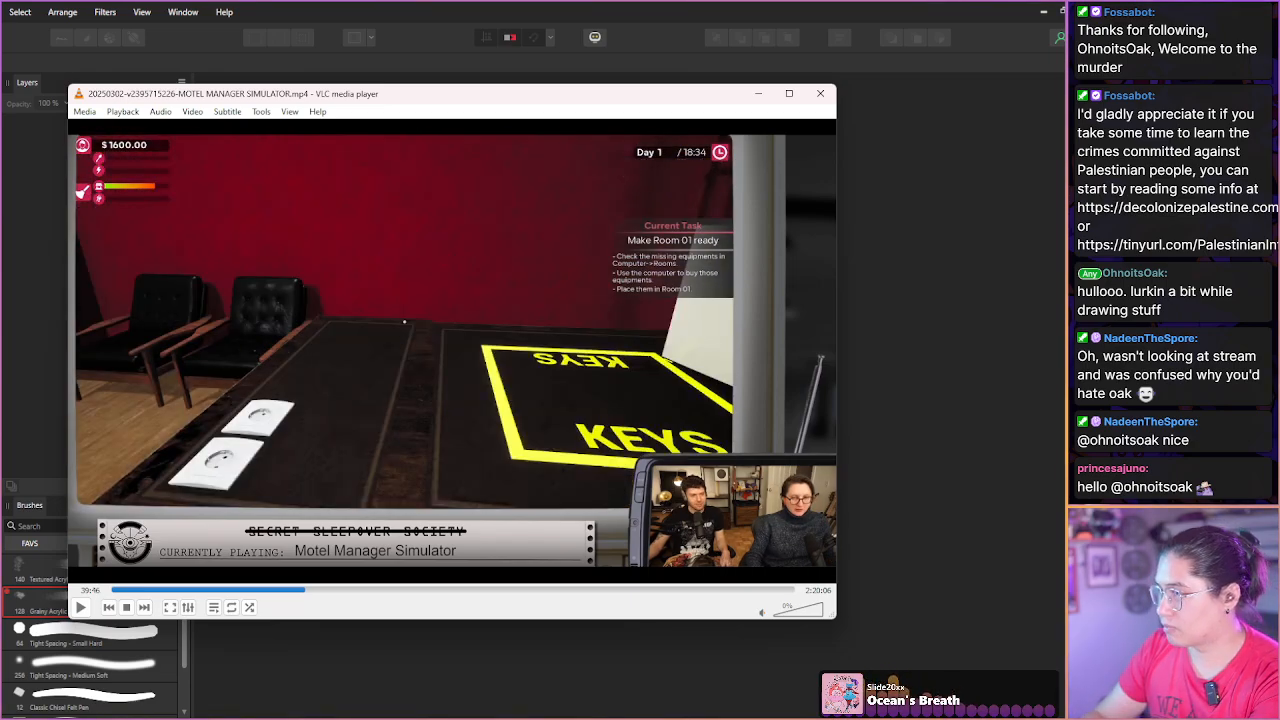
pyautogui.hotkey('shift', 'Right')
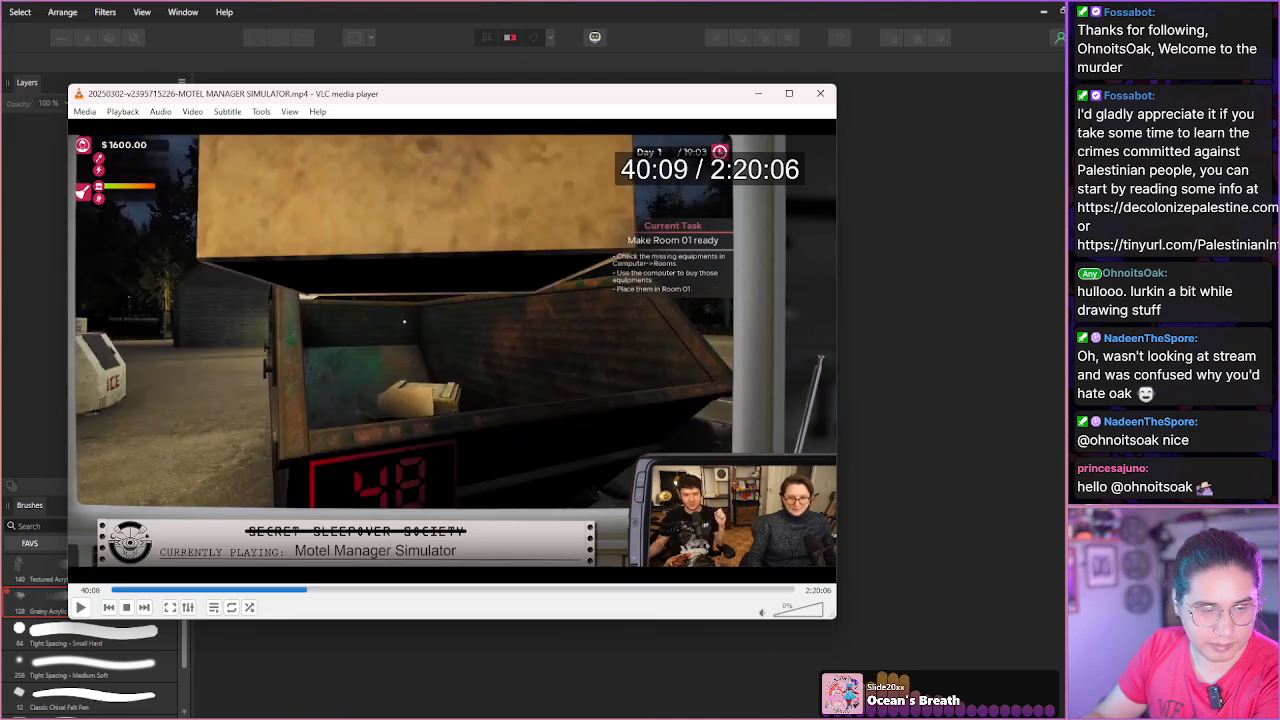
pyautogui.hotkey('shift', 'Right')
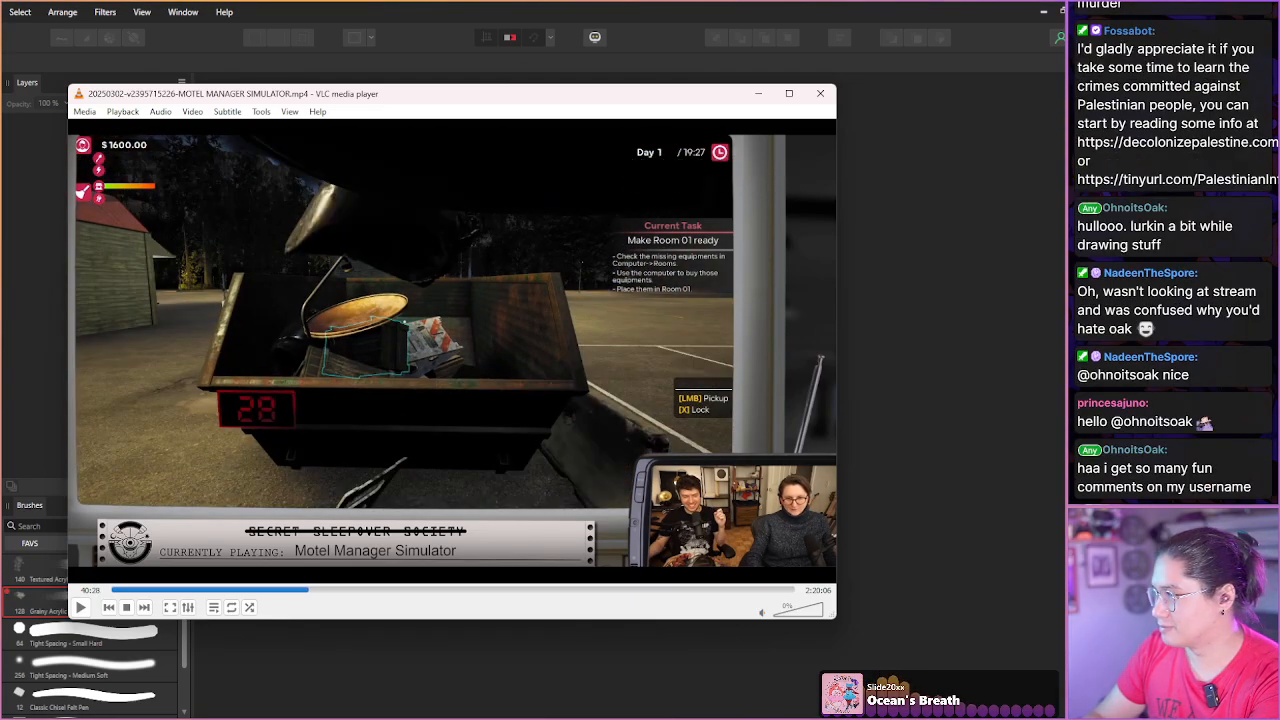
pyautogui.hotkey('shift', 'Right')
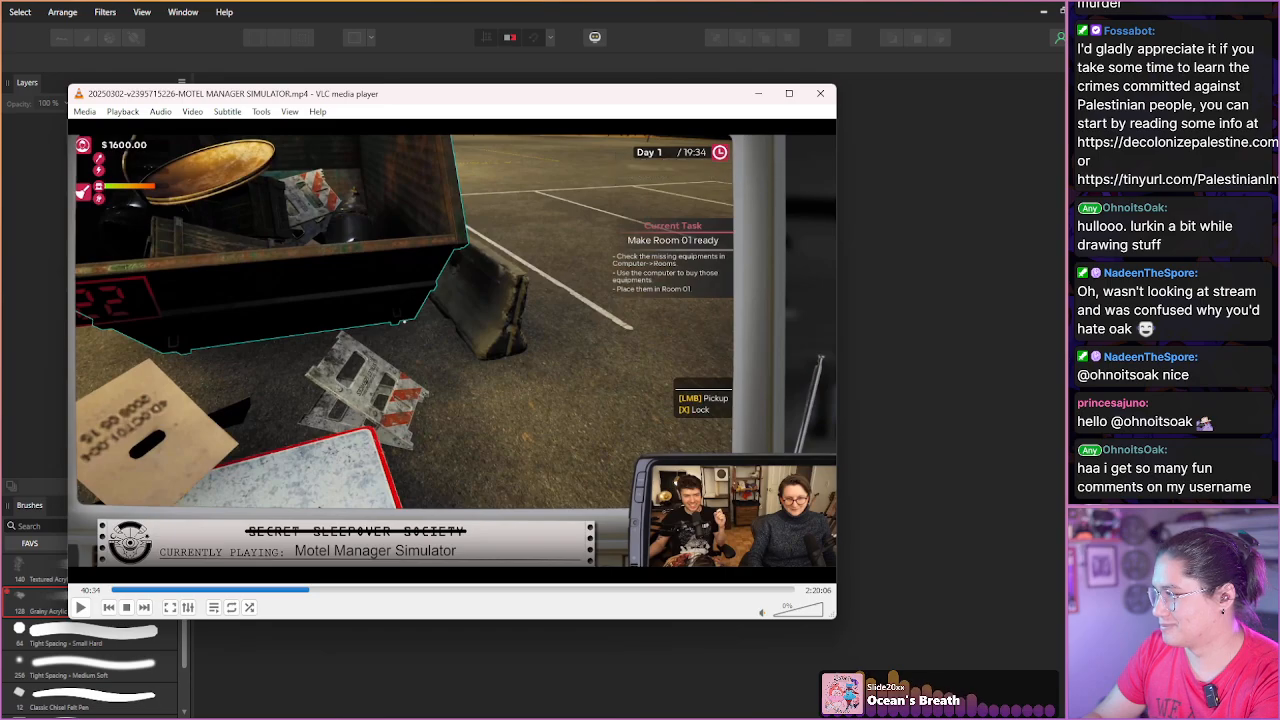
pyautogui.hotkey('shift', 'Right')
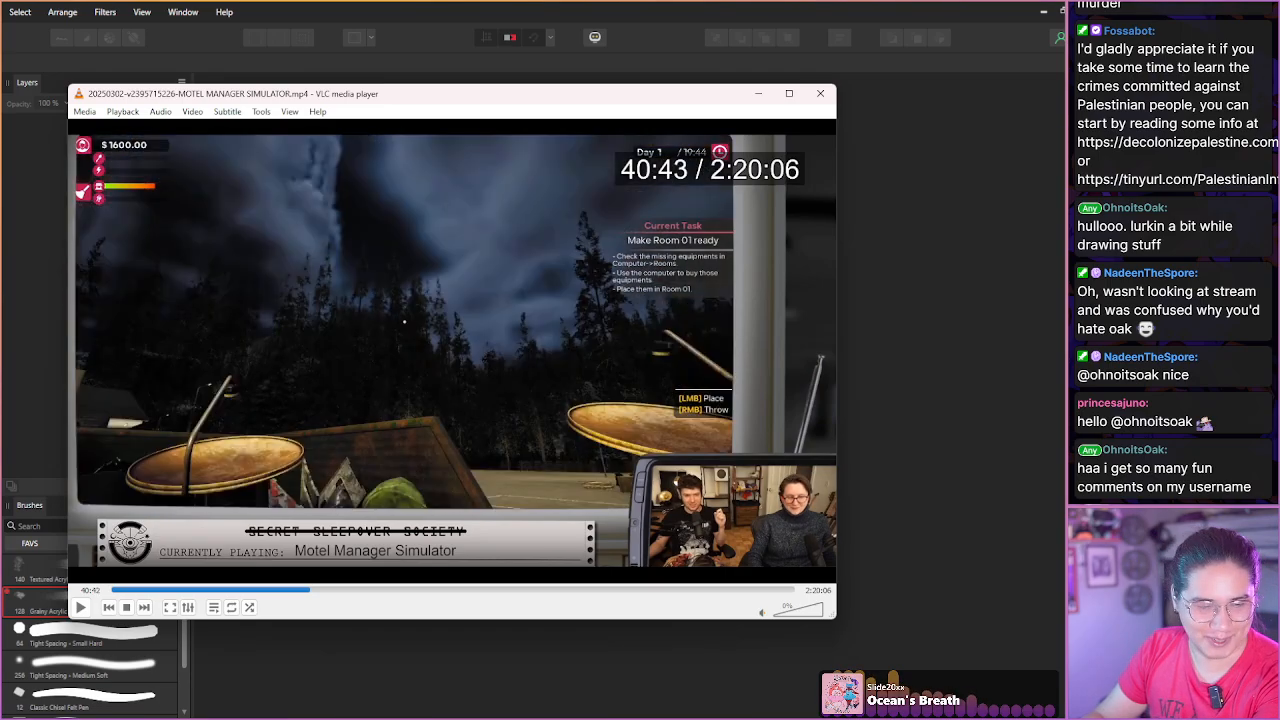
pyautogui.hotkey('shift', 'Right')
pyautogui.hotkey('shift', 'Right')
pyautogui.hotkey('shift', 'Right')
pyautogui.hotkey('shift', 'Right')
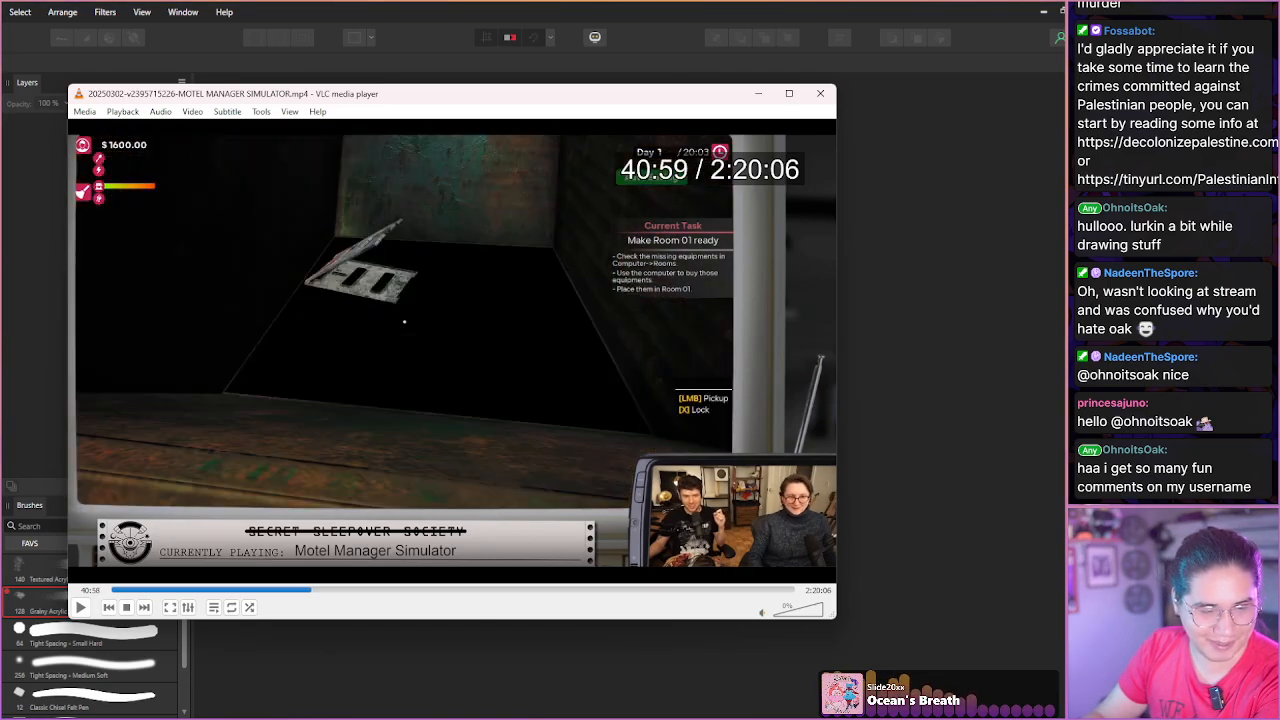
# Inspect the warehouse and dumpster gameplay up to the office computer, from 40:59 to 41:57, for thumbnail-worthy reactions.
pyautogui.hotkey('shift', 'Right')
pyautogui.hotkey('shift', 'Right')
pyautogui.hotkey('shift', 'Right')
pyautogui.hotkey('shift', 'Right')
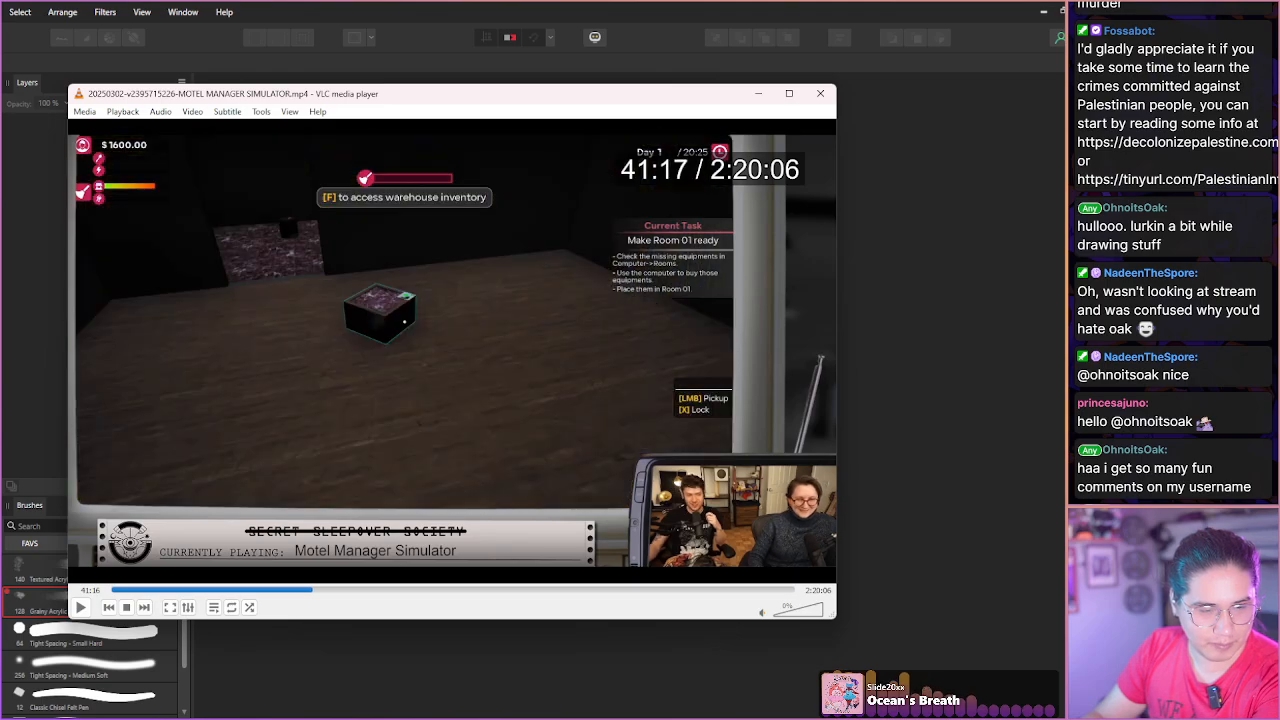
pyautogui.hotkey('shift', 'Right')
pyautogui.hotkey('shift', 'Right')
pyautogui.hotkey('shift', 'Right')
pyautogui.hotkey('shift', 'Right')
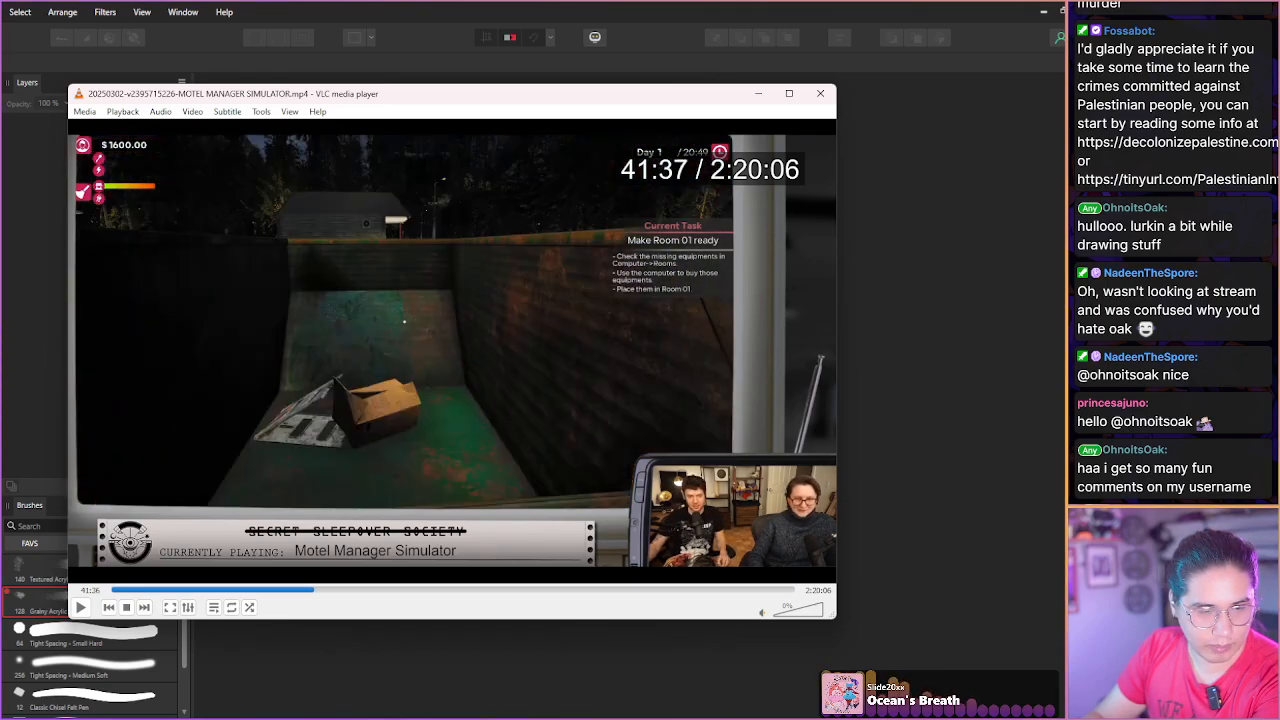
pyautogui.hotkey('shift', 'Right')
pyautogui.hotkey('shift', 'Right')
pyautogui.hotkey('shift', 'Right')
pyautogui.hotkey('shift', 'Right')
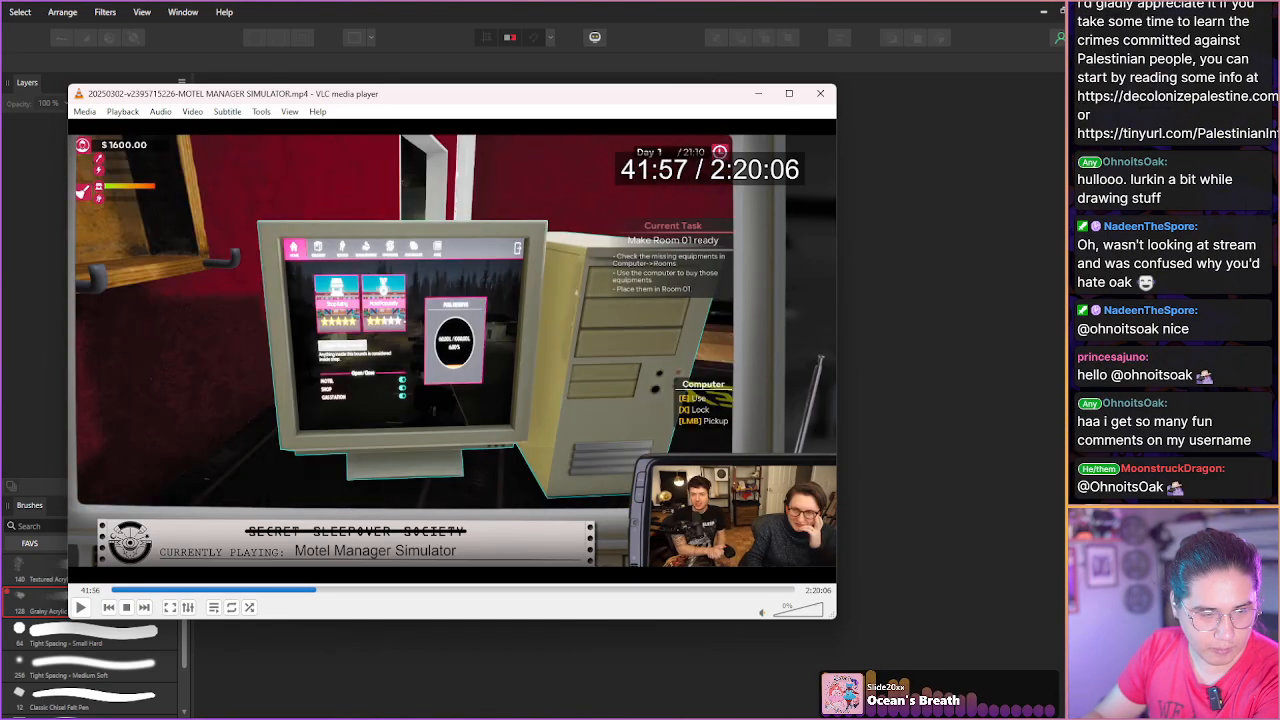
# Skim the hosts' reactions to the Room #01 equipment list and the snack catalogue from 41:57 to 42:49.
pyautogui.hotkey('shift', 'Right')
pyautogui.hotkey('shift', 'Right')
pyautogui.hotkey('shift', 'Right')
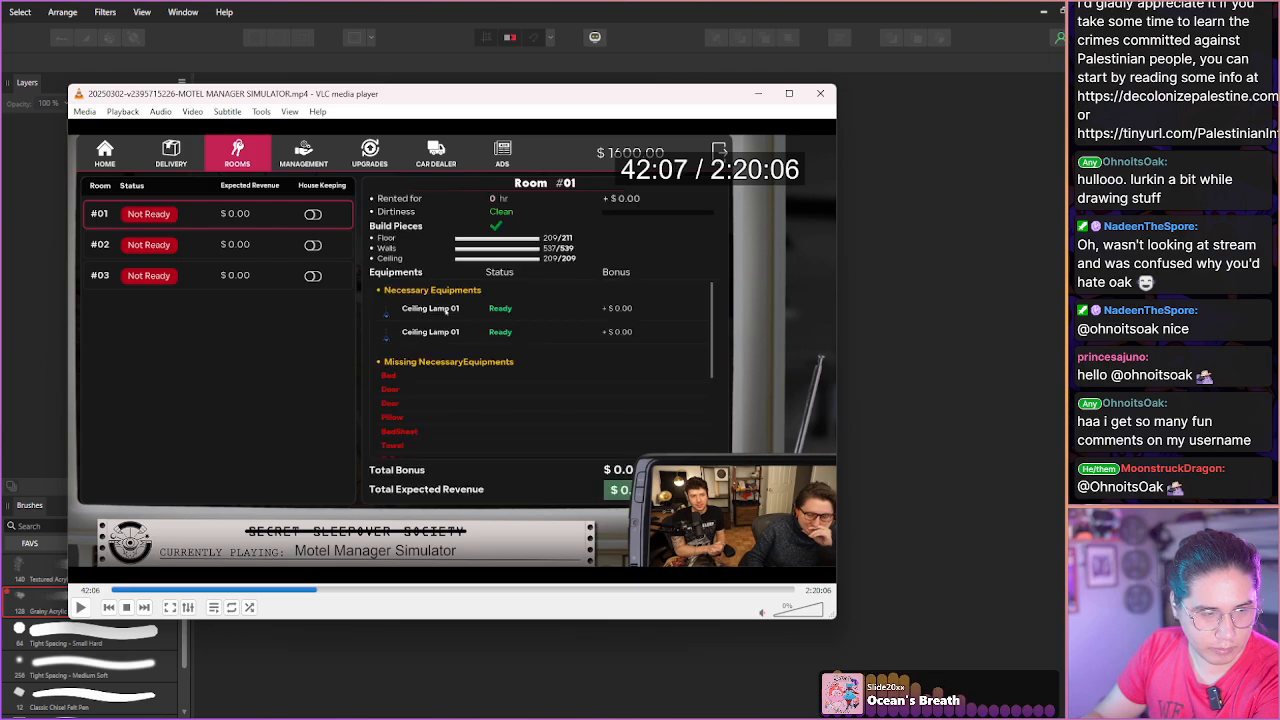
pyautogui.hotkey('shift', 'Right')
pyautogui.hotkey('shift', 'Right')
pyautogui.hotkey('shift', 'Right')
pyautogui.hotkey('shift', 'Right')
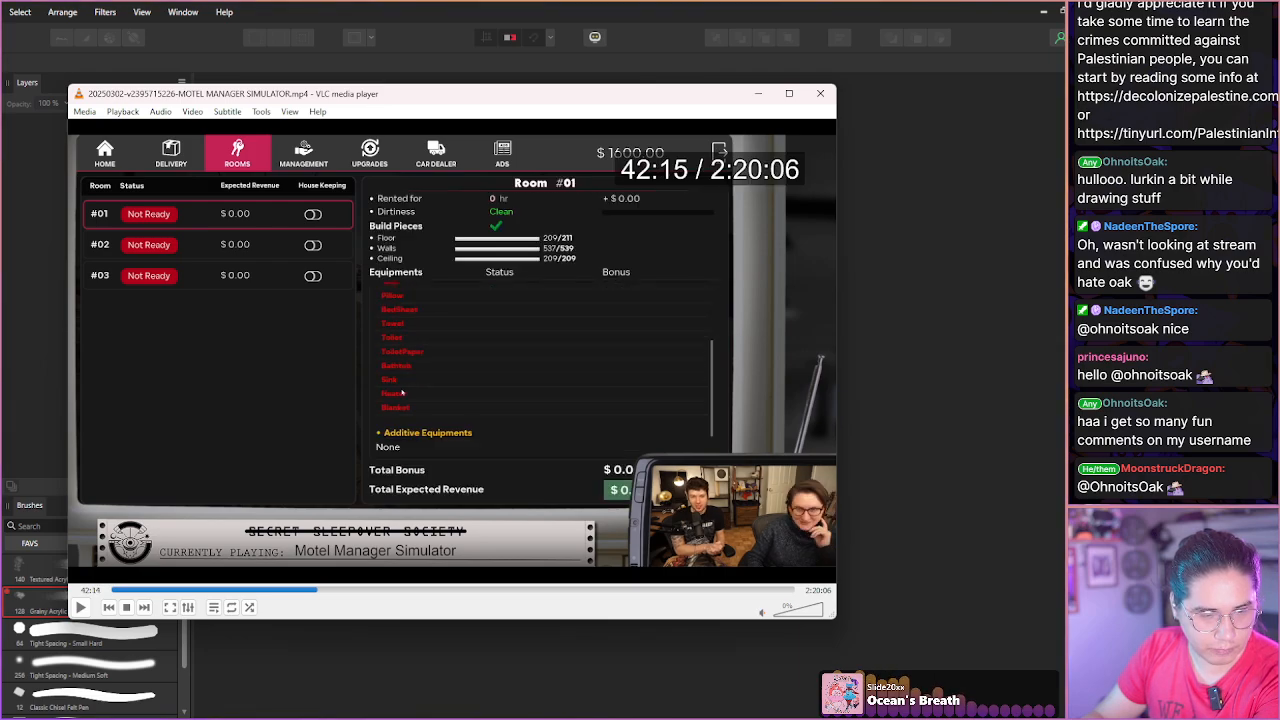
pyautogui.hotkey('shift', 'Right')
pyautogui.hotkey('shift', 'Right')
pyautogui.hotkey('shift', 'Right')
pyautogui.hotkey('shift', 'Right')
pyautogui.hotkey('shift', 'Right')
pyautogui.hotkey('shift', 'Right')
pyautogui.hotkey('shift', 'Right')
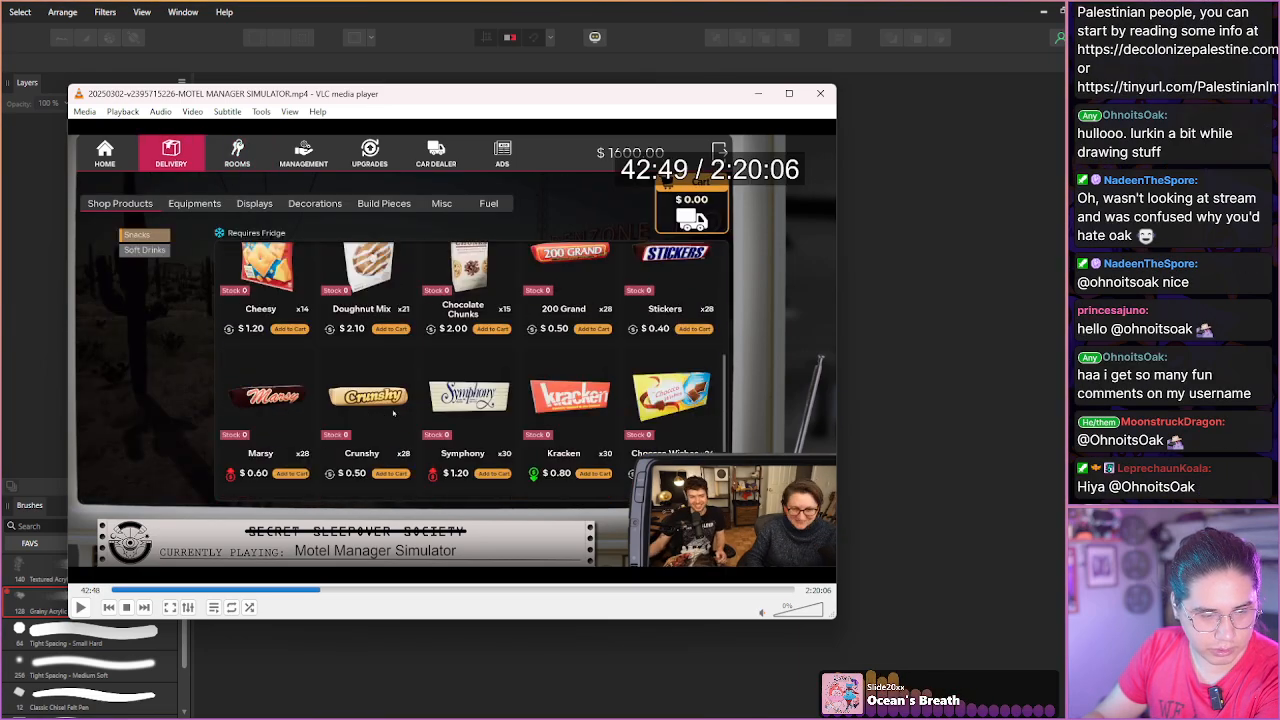
# Watch the hosts' faces while they browse the snack and bed catalogues, from 42:49 to about 43:33.
pyautogui.hotkey('shift', 'Right')
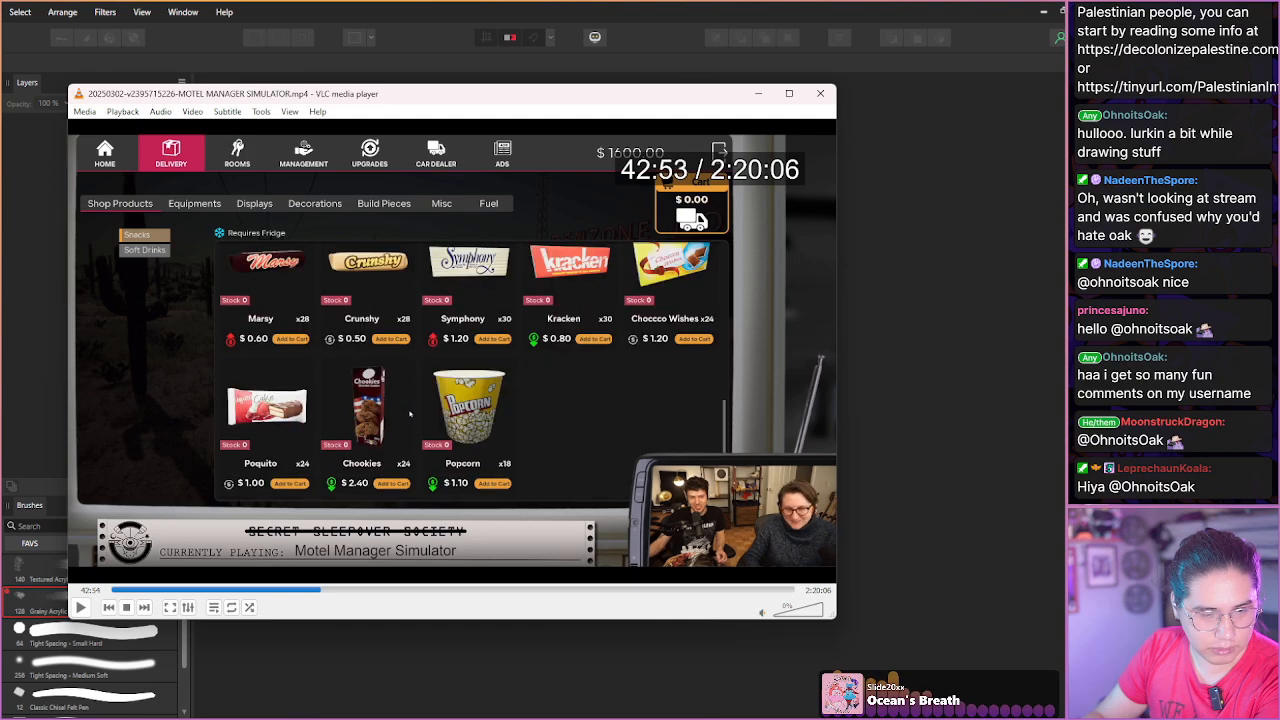
pyautogui.hotkey('shift', 'Right')
pyautogui.hotkey('shift', 'Right')
pyautogui.hotkey('shift', 'Right')
pyautogui.hotkey('shift', 'Right')
pyautogui.hotkey('shift', 'Right')
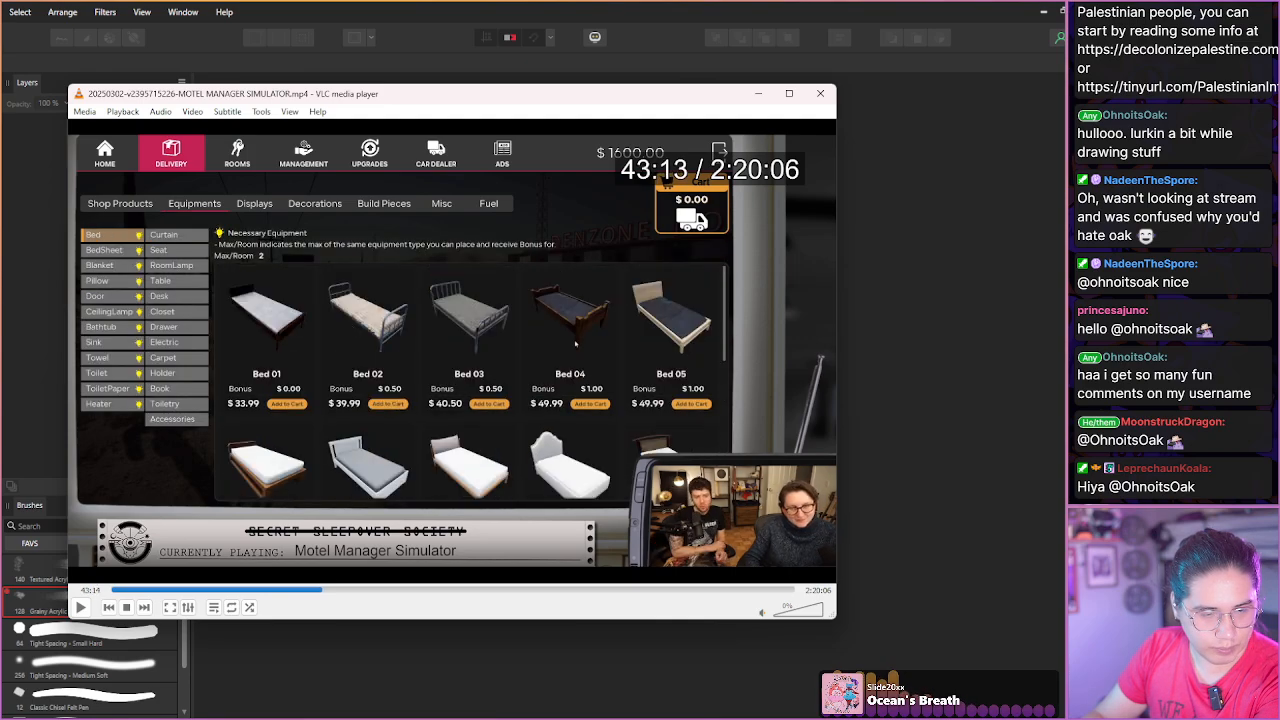
pyautogui.hotkey('shift', 'Right')
pyautogui.hotkey('shift', 'Right')
pyautogui.hotkey('shift', 'Right')
pyautogui.hotkey('shift', 'Right')
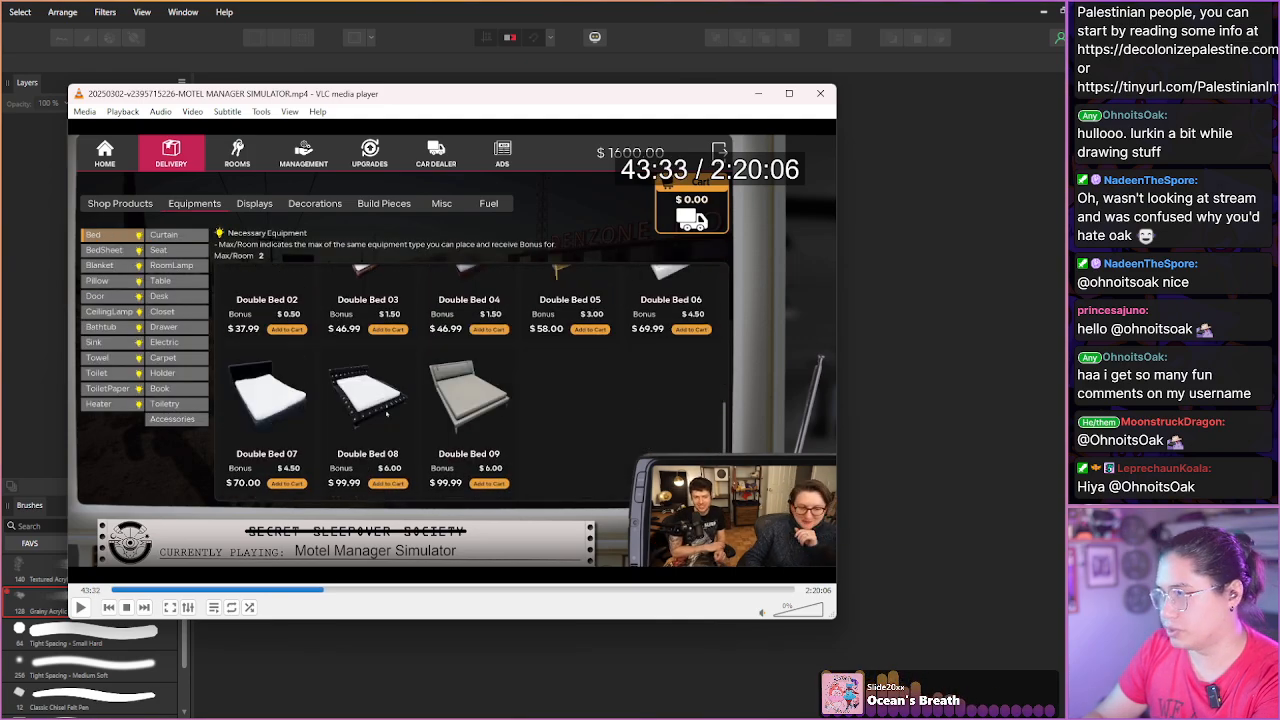
# Survey the room equipment and door shopping footage from about 43:33 to 44:19 for expressive host poses.
pyautogui.hotkey('shift', 'Right')
pyautogui.hotkey('shift', 'Right')
pyautogui.hotkey('shift', 'Right')
pyautogui.hotkey('shift', 'Right')
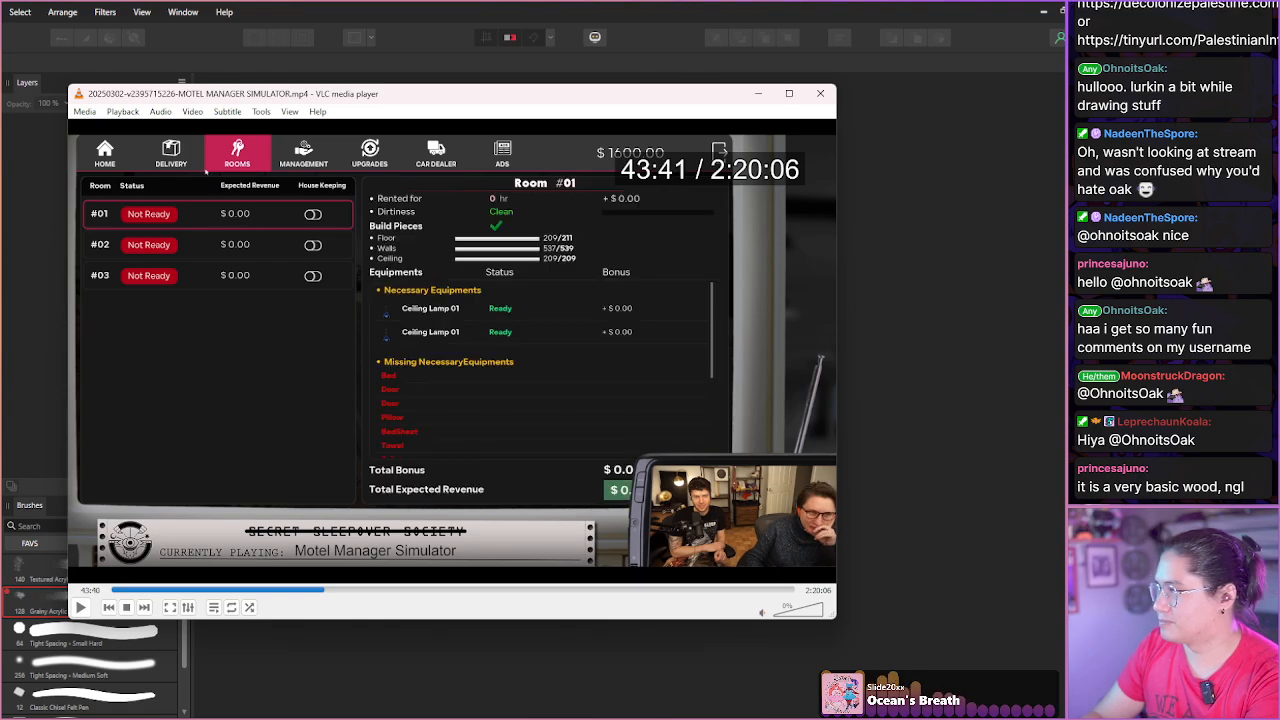
pyautogui.hotkey('shift', 'Right')
pyautogui.hotkey('shift', 'Right')
pyautogui.hotkey('shift', 'Right')
pyautogui.hotkey('shift', 'Right')
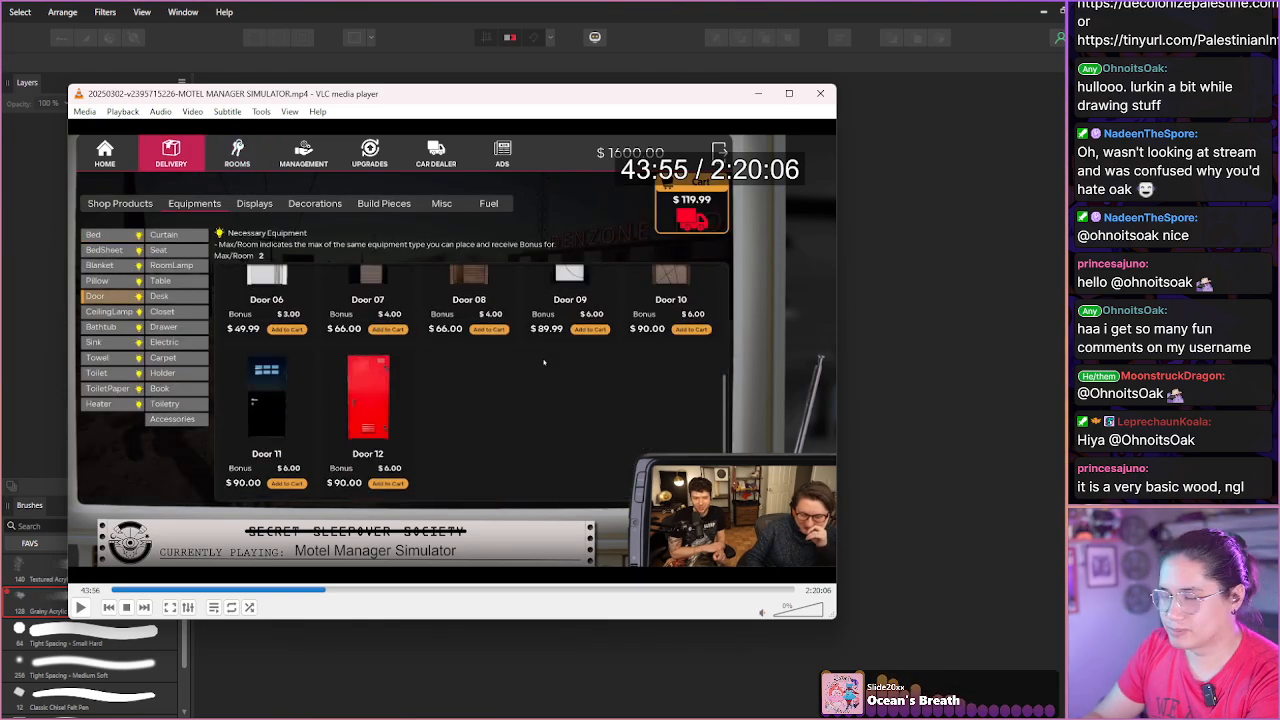
pyautogui.hotkey('shift', 'Right')
pyautogui.hotkey('shift', 'Right')
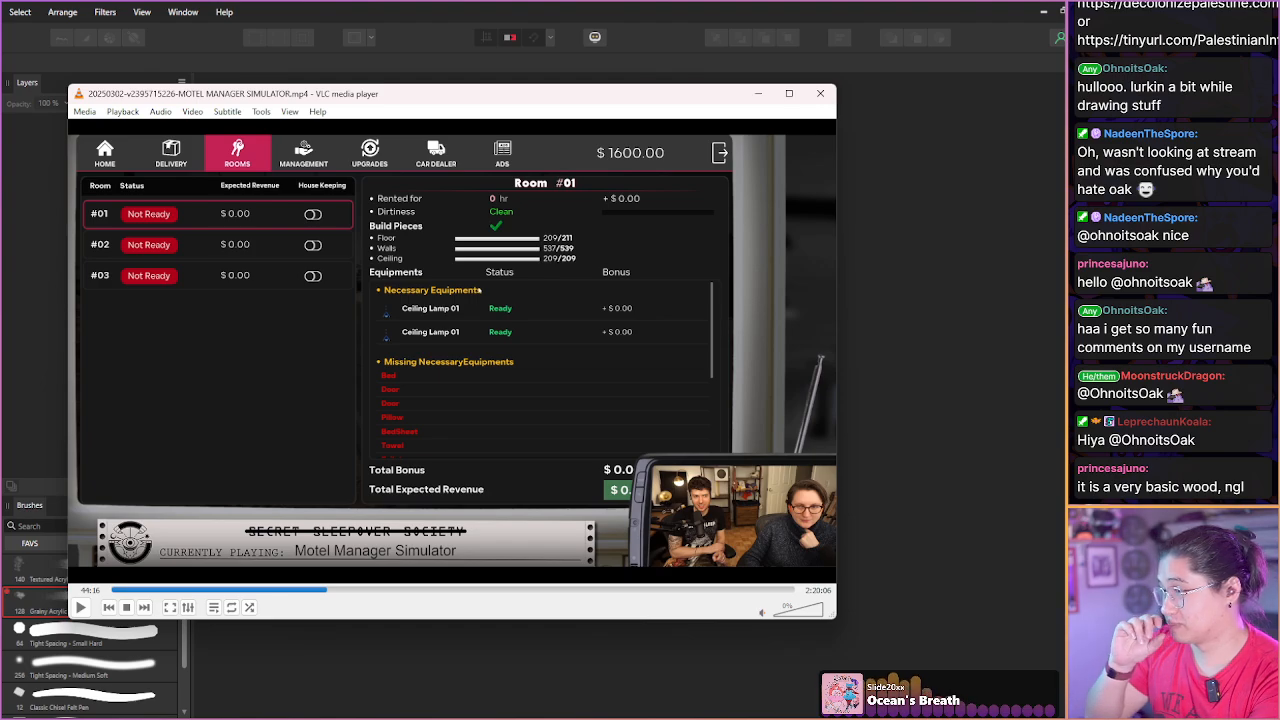
pyautogui.hotkey('shift', 'Right')
pyautogui.hotkey('shift', 'Right')
pyautogui.hotkey('shift', 'Right')
pyautogui.hotkey('shift', 'Right')
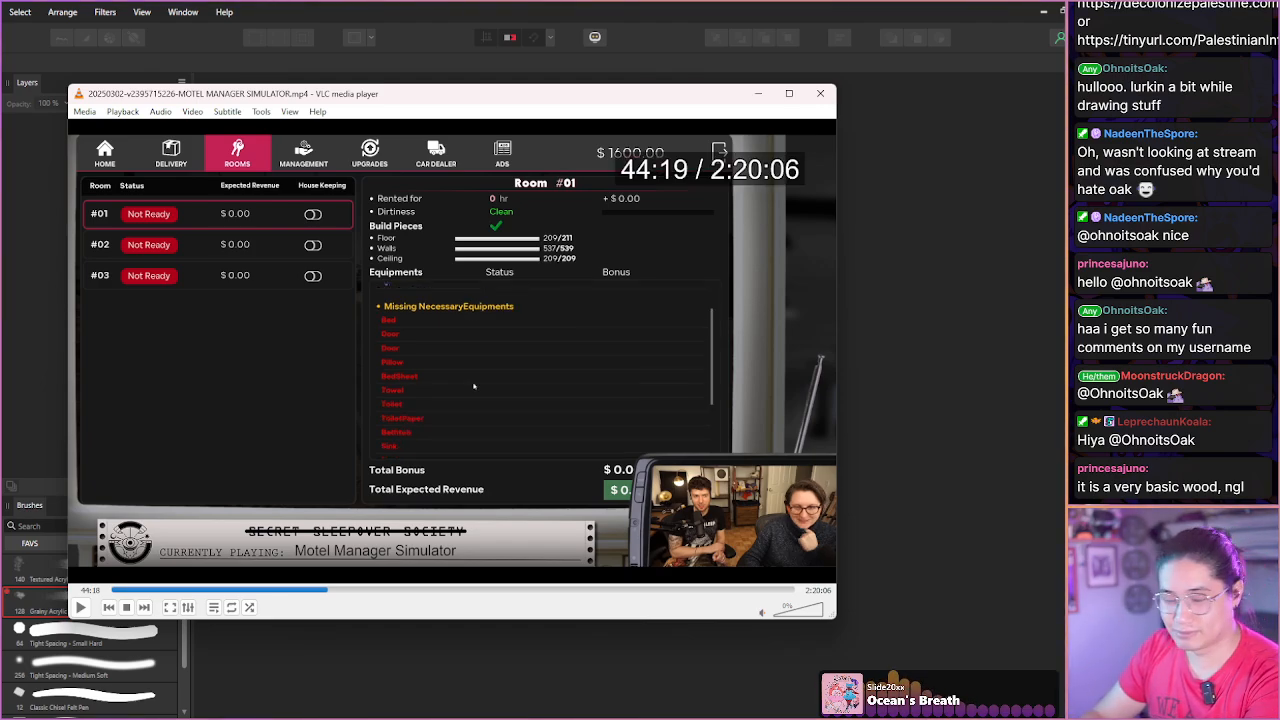
# Skim the Room #01 equipment list and towel shopping footage from 44:19 to 45:09 for expressive host poses.
pyautogui.hotkey('shift', 'Right')
pyautogui.hotkey('shift', 'Right')
pyautogui.hotkey('shift', 'Right')
pyautogui.hotkey('shift', 'Right')
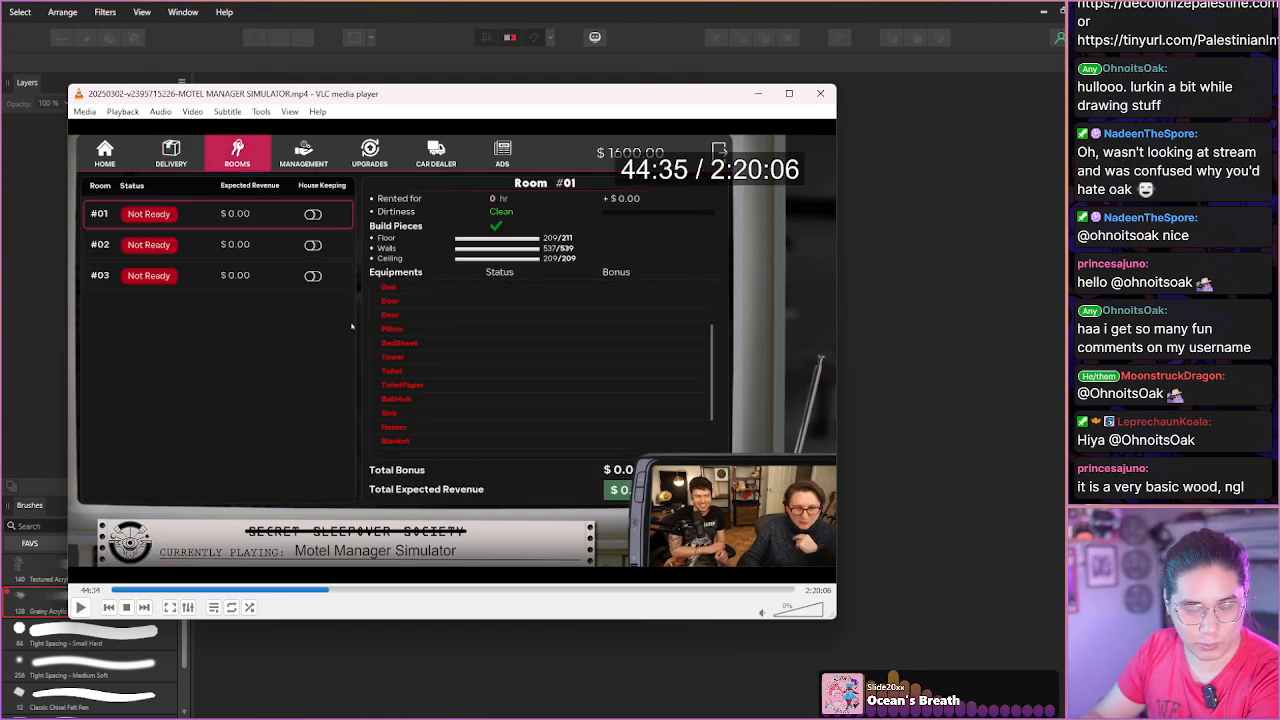
pyautogui.hotkey('shift', 'Right')
pyautogui.hotkey('shift', 'Right')
pyautogui.hotkey('shift', 'Right')
pyautogui.hotkey('shift', 'Right')
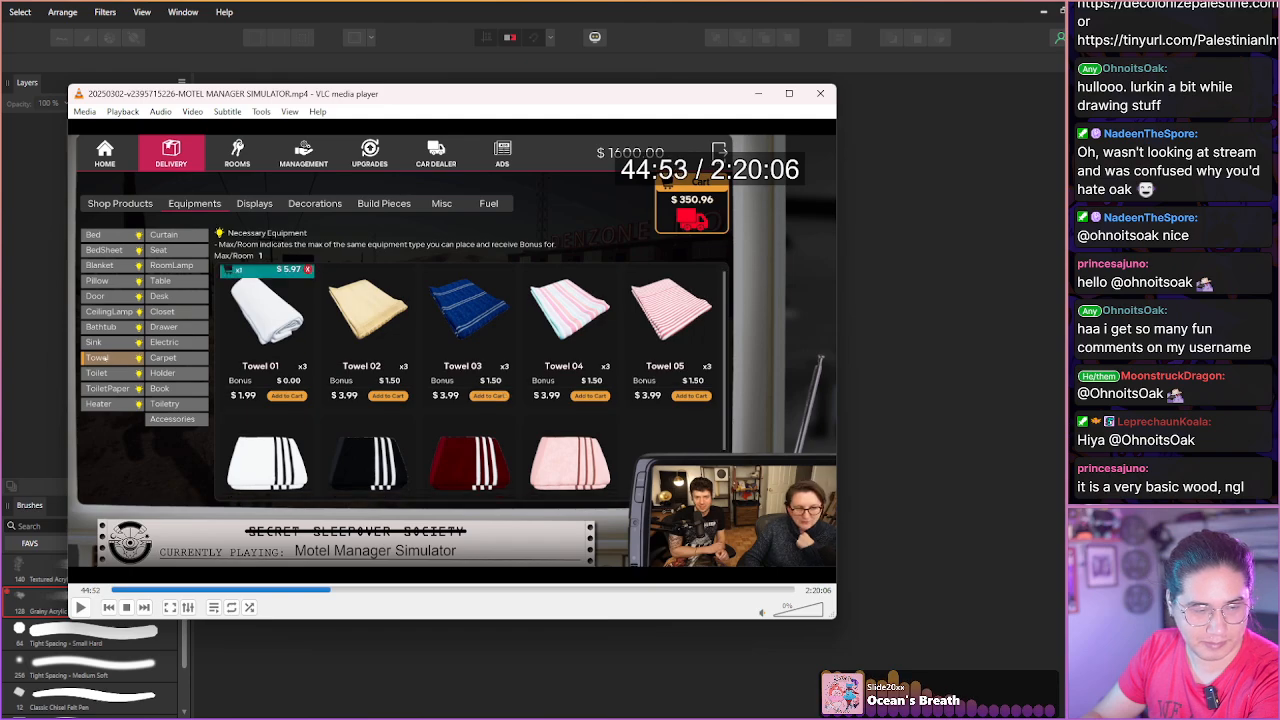
pyautogui.hotkey('shift', 'Right')
pyautogui.hotkey('shift', 'Right')
pyautogui.hotkey('shift', 'Right')
pyautogui.hotkey('shift', 'Right')
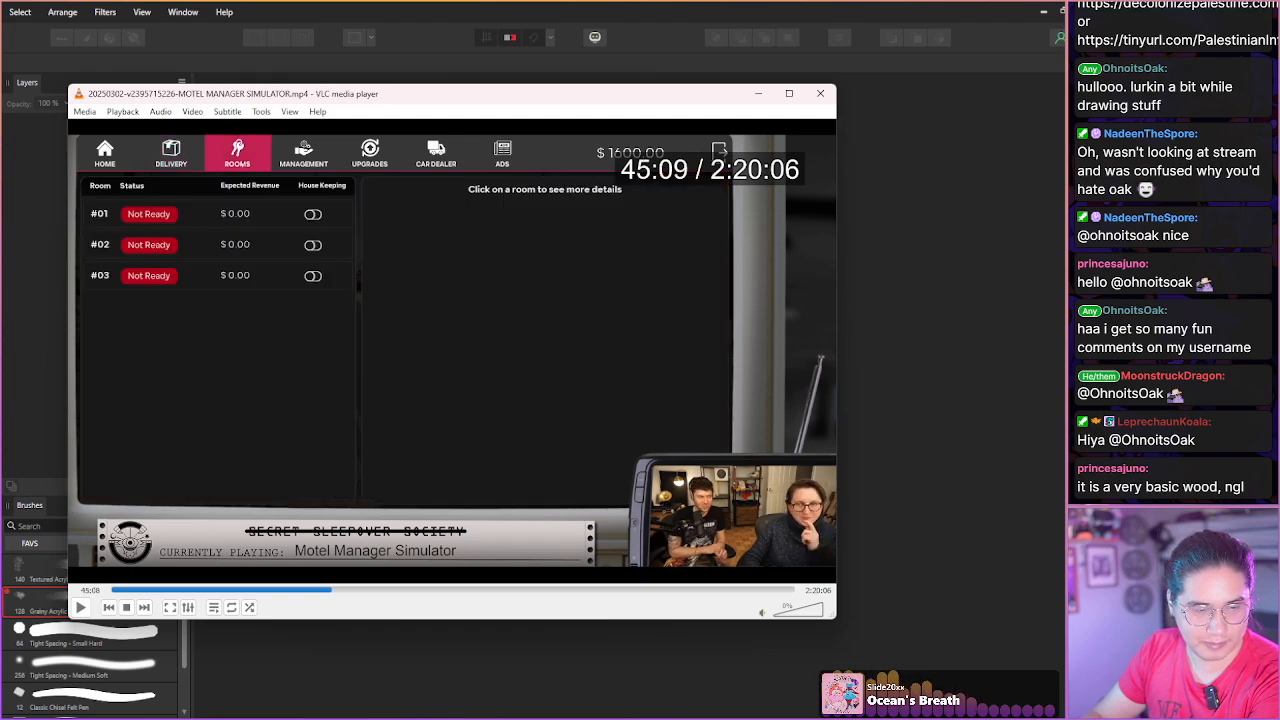
# Check the hosts' reactions during the toilet paper, bathtub and sink shopping, from 45:09 to 45:55.
pyautogui.hotkey('shift', 'Right')
pyautogui.hotkey('shift', 'Right')
pyautogui.hotkey('shift', 'Right')
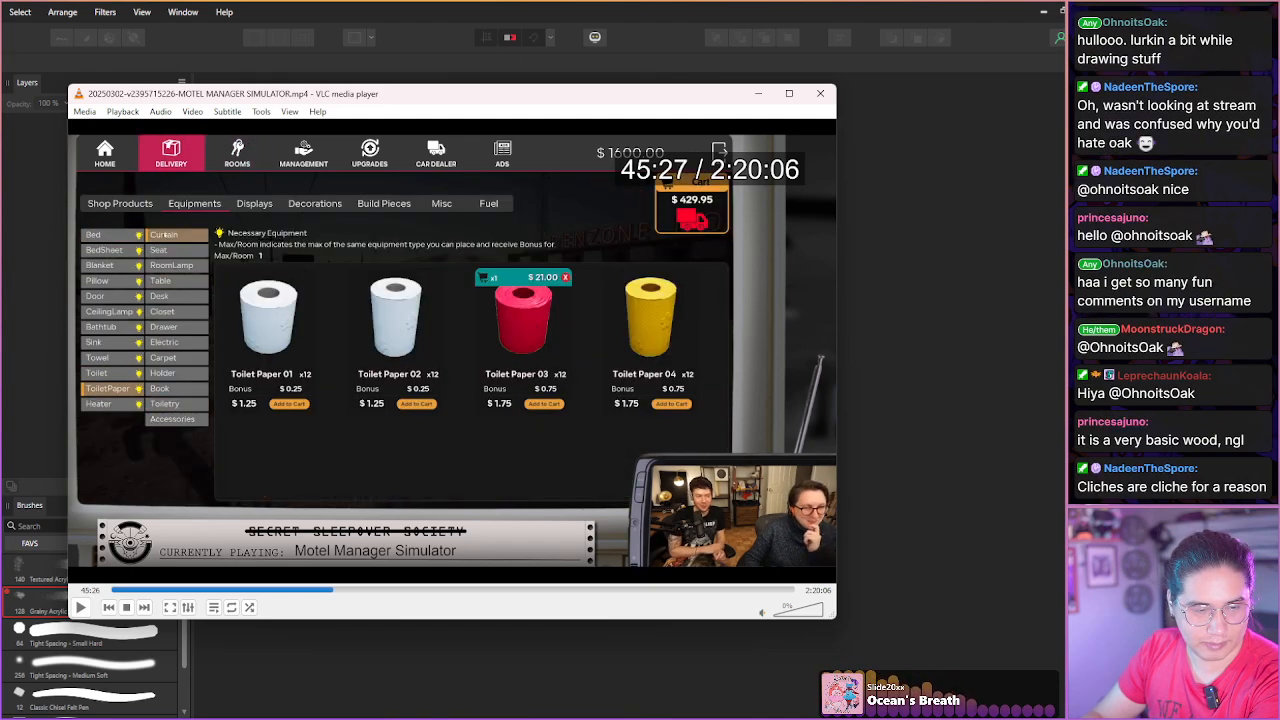
pyautogui.hotkey('shift', 'Right')
pyautogui.hotkey('shift', 'Right')
pyautogui.hotkey('shift', 'Right')
pyautogui.hotkey('shift', 'Right')
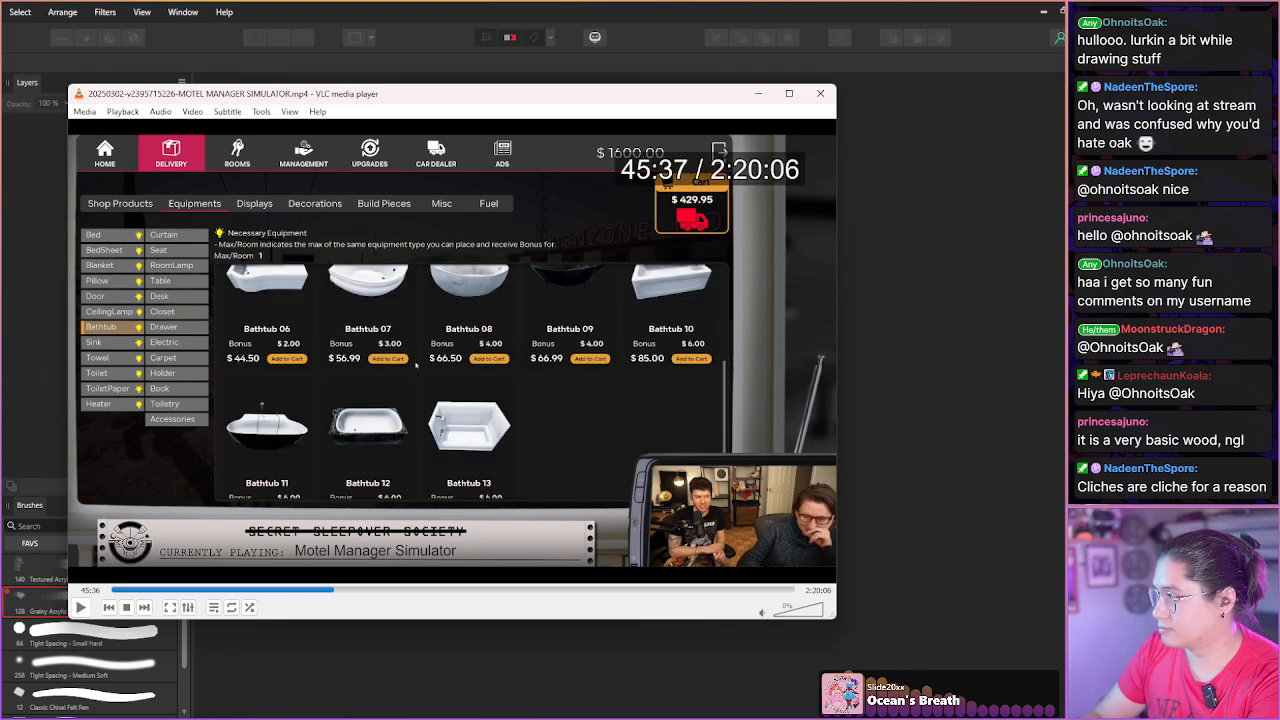
pyautogui.hotkey('shift', 'Right')
pyautogui.hotkey('shift', 'Right')
pyautogui.hotkey('shift', 'Right')
pyautogui.hotkey('shift', 'Right')
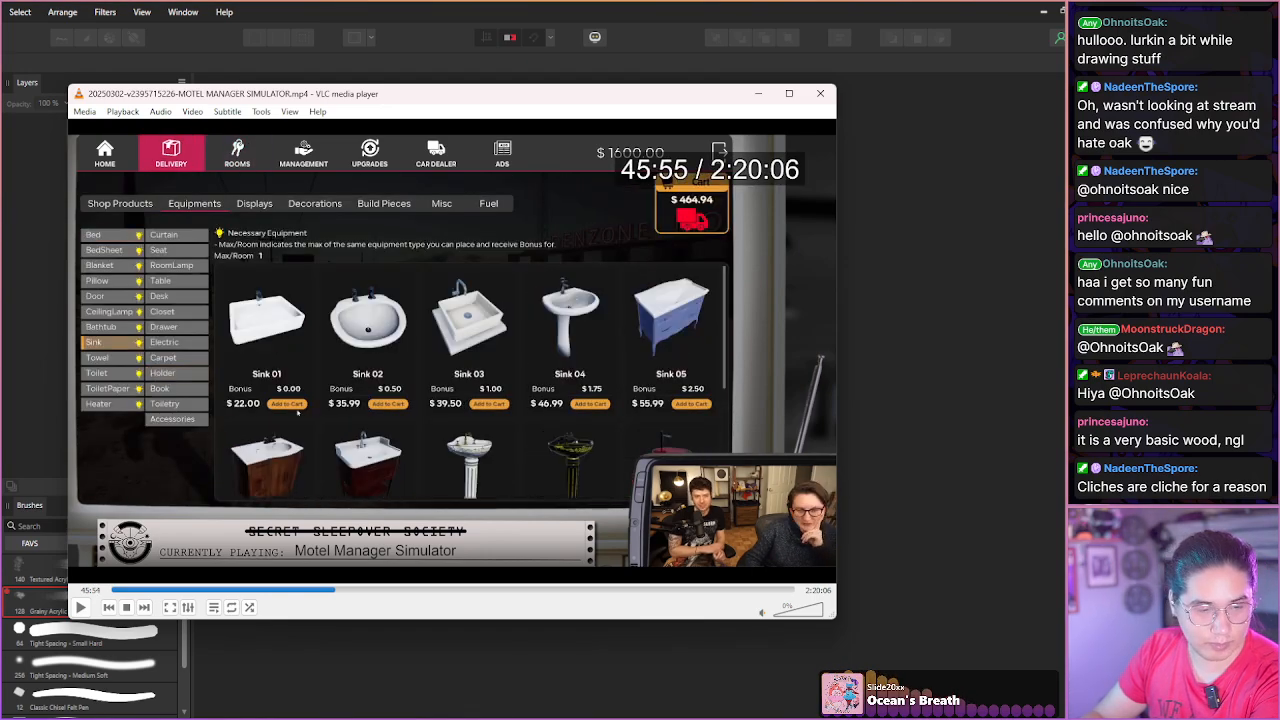
# Examine the hosts' faces through the blanket shopping and delivery cart checkout, from 45:55 to about 46:31.
pyautogui.hotkey('shift', 'Right')
pyautogui.hotkey('shift', 'Right')
pyautogui.hotkey('shift', 'Right')
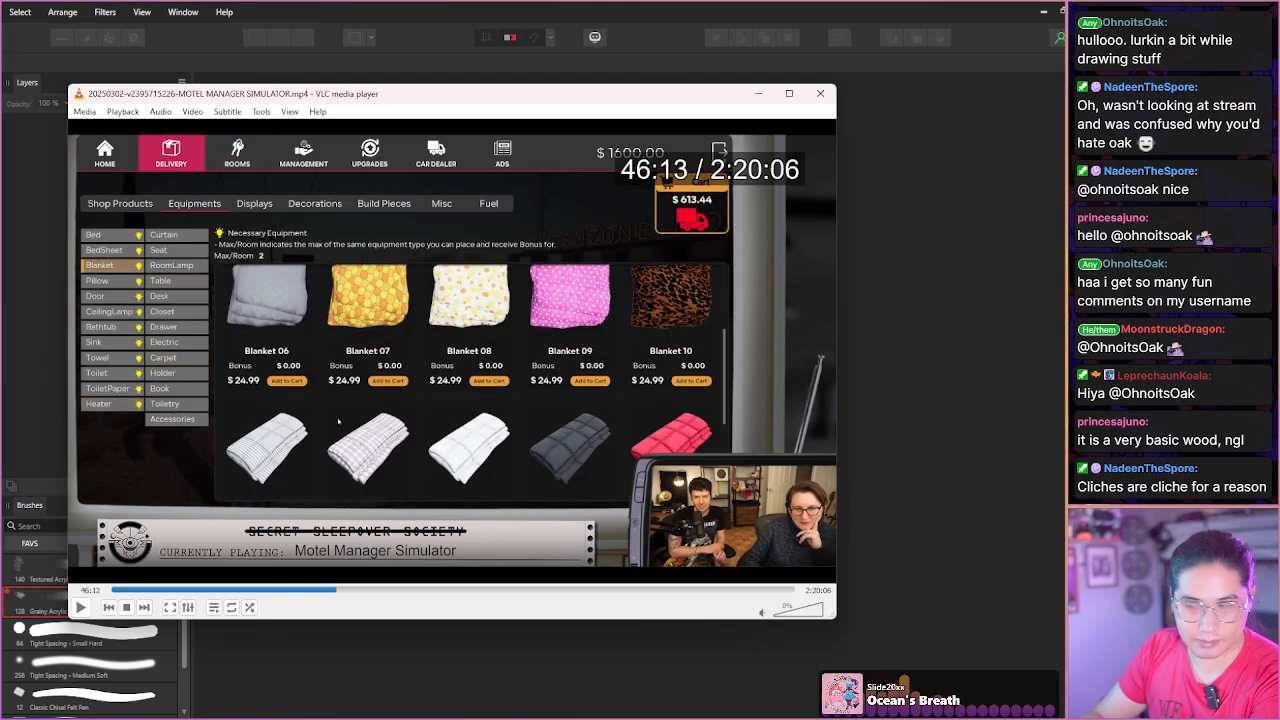
pyautogui.hotkey('shift', 'Right')
pyautogui.hotkey('shift', 'Right')
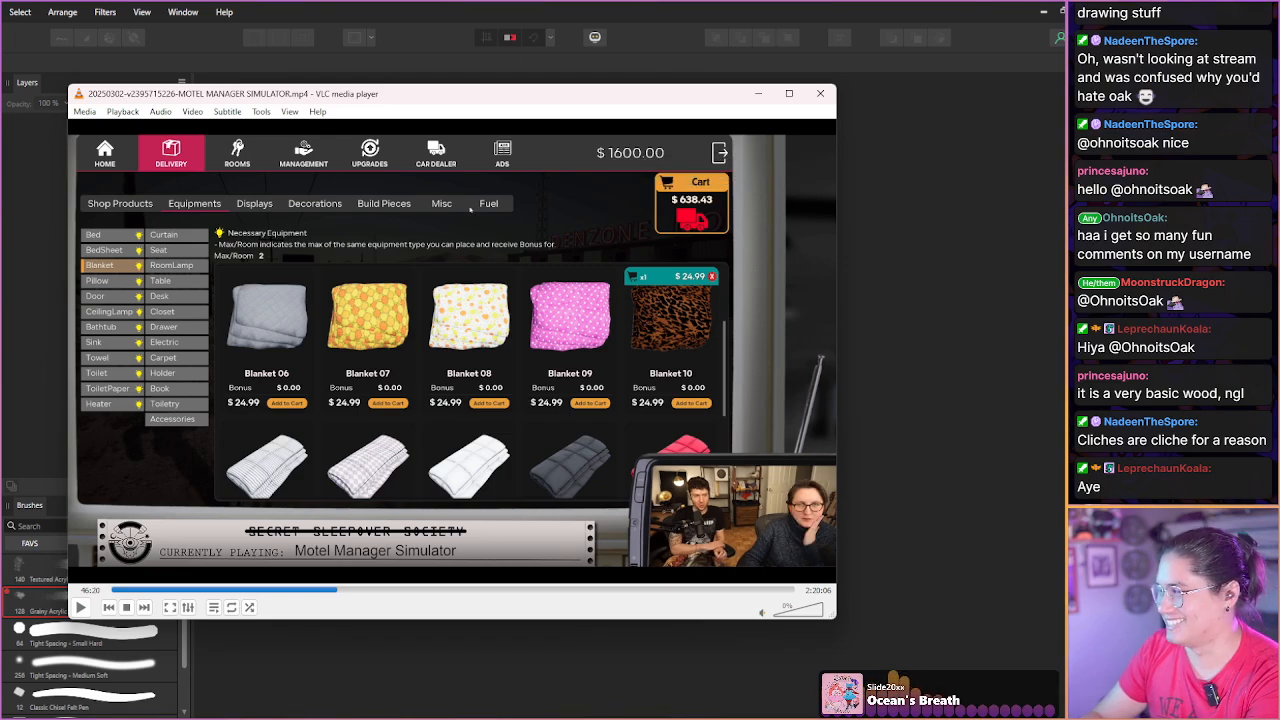
pyautogui.hotkey('shift', 'Right')
pyautogui.hotkey('shift', 'Right')
pyautogui.hotkey('shift', 'Right')
pyautogui.hotkey('shift', 'Right')
pyautogui.hotkey('shift', 'Right')
pyautogui.hotkey('shift', 'Right')
pyautogui.hotkey('shift', 'Right')
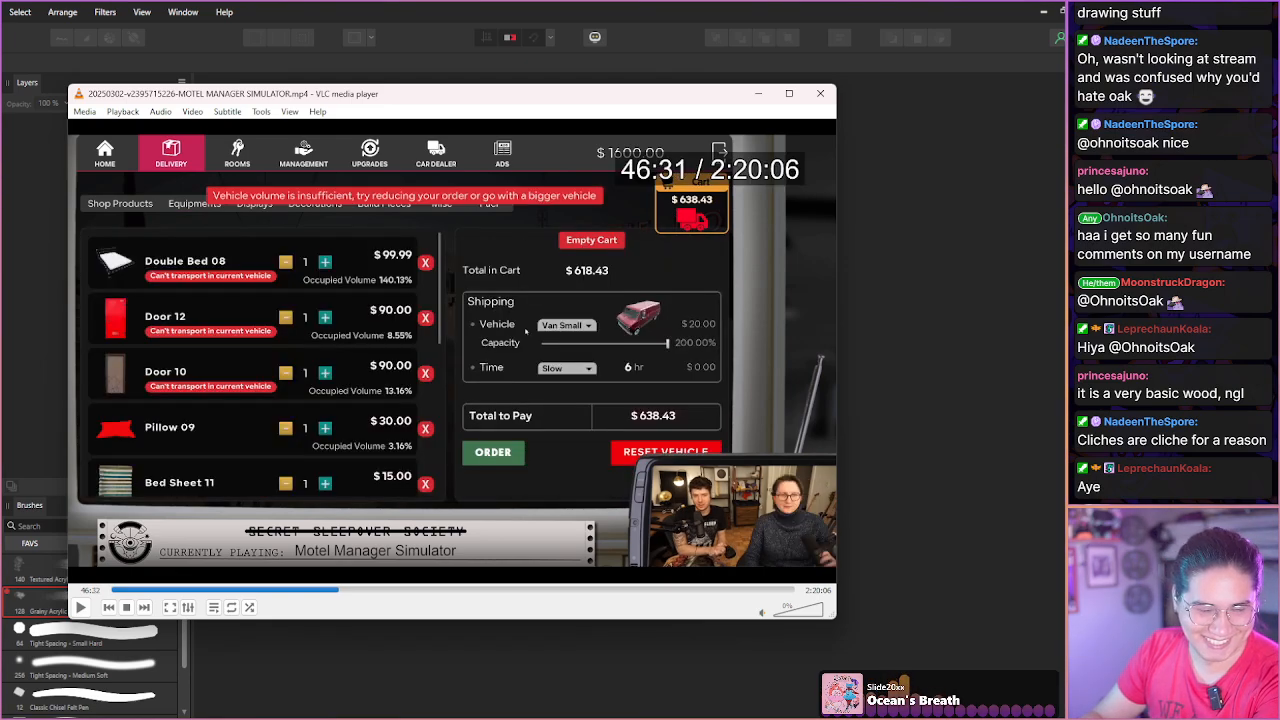
# Review the footage from the delivery order to the dark motel room, 46:31 to 47:01, for thumbnail-worthy reactions.
pyautogui.hotkey('shift', 'Right')
pyautogui.hotkey('shift', 'Right')
pyautogui.hotkey('shift', 'Right')
pyautogui.hotkey('shift', 'Right')
pyautogui.hotkey('shift', 'Right')
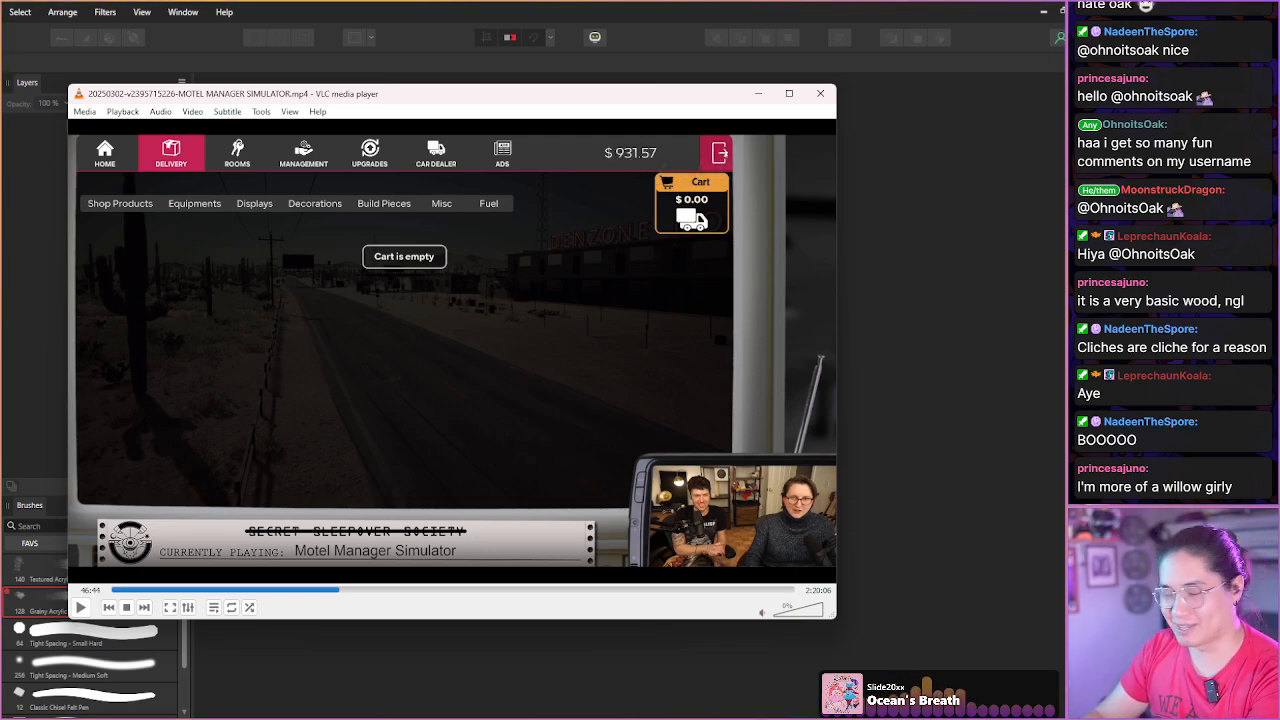
pyautogui.hotkey('shift', 'Right')
pyautogui.hotkey('shift', 'Right')
pyautogui.hotkey('shift', 'Right')
pyautogui.hotkey('shift', 'Right')
pyautogui.hotkey('shift', 'Right')
pyautogui.hotkey('shift', 'Right')
pyautogui.hotkey('shift', 'Right')
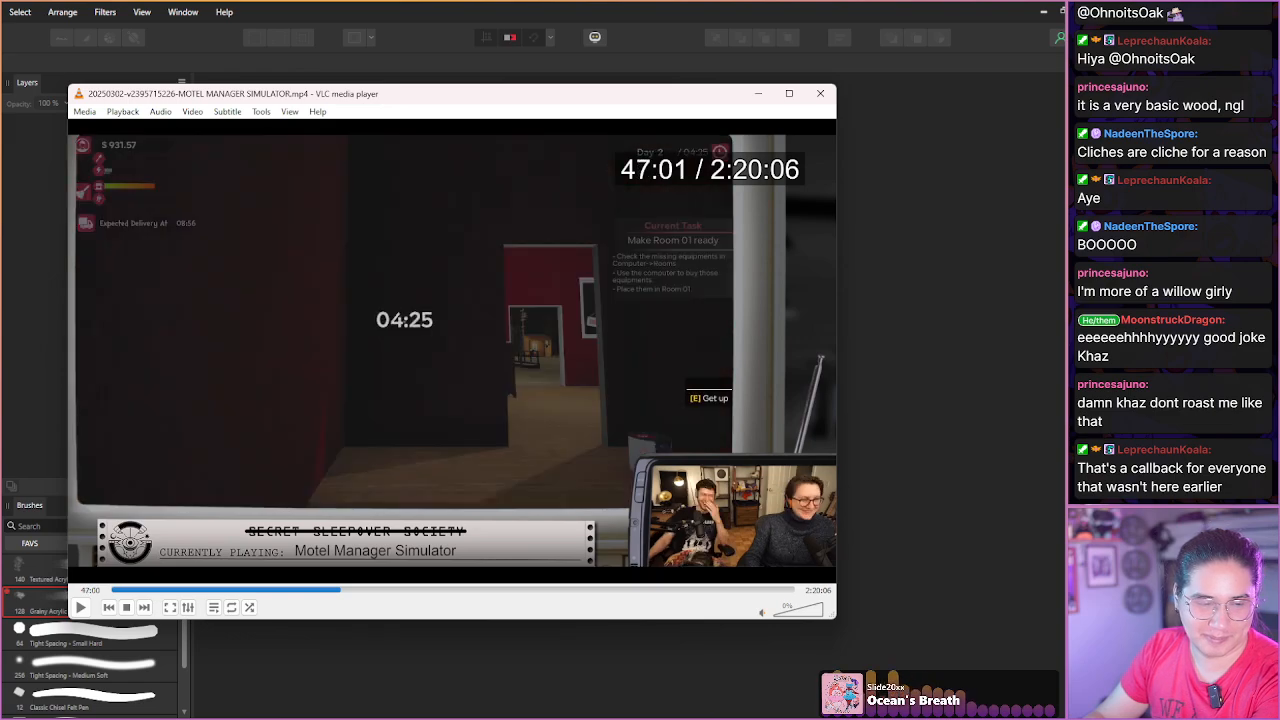
# Skip the paused Motel Manager Simulator recording forward to the closed delivery truck at about 49:13.
pyautogui.hotkey('shift', 'Right')
pyautogui.hotkey('shift', 'Right')
pyautogui.hotkey('shift', 'Right')
pyautogui.hotkey('shift', 'Right')
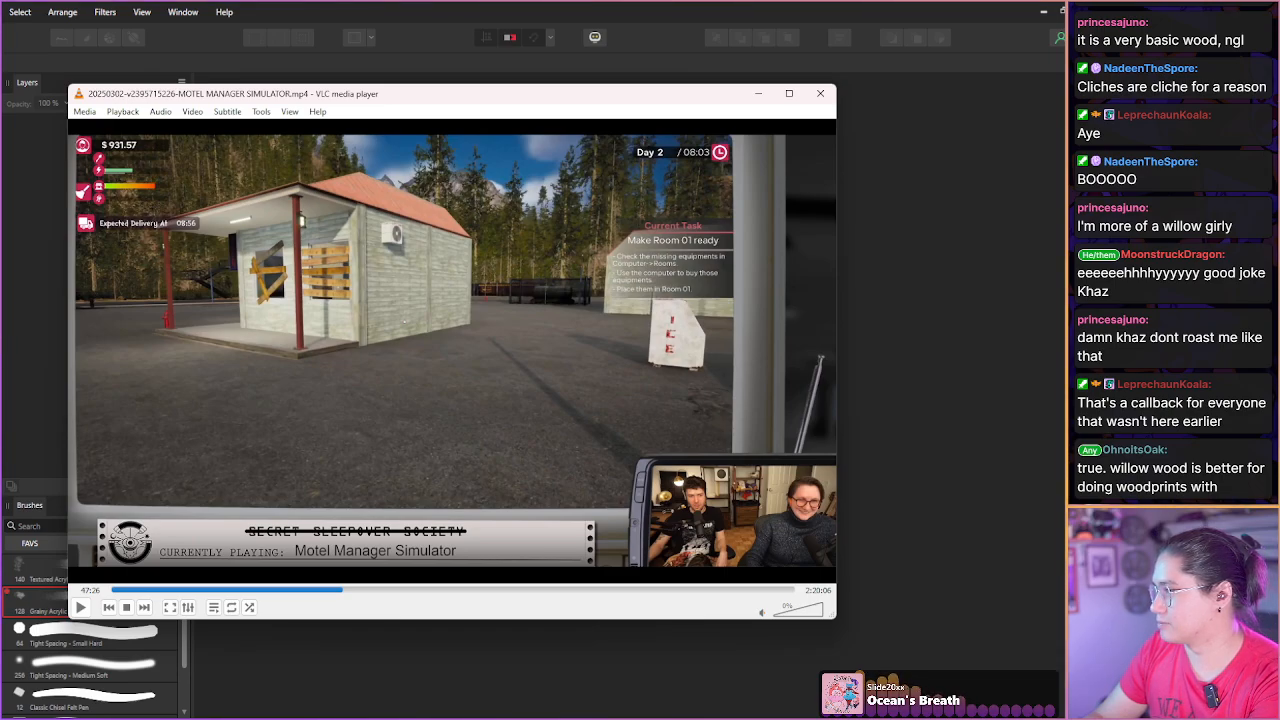
pyautogui.hotkey('shift', 'Right')
pyautogui.hotkey('shift', 'Right')
pyautogui.hotkey('shift', 'Right')
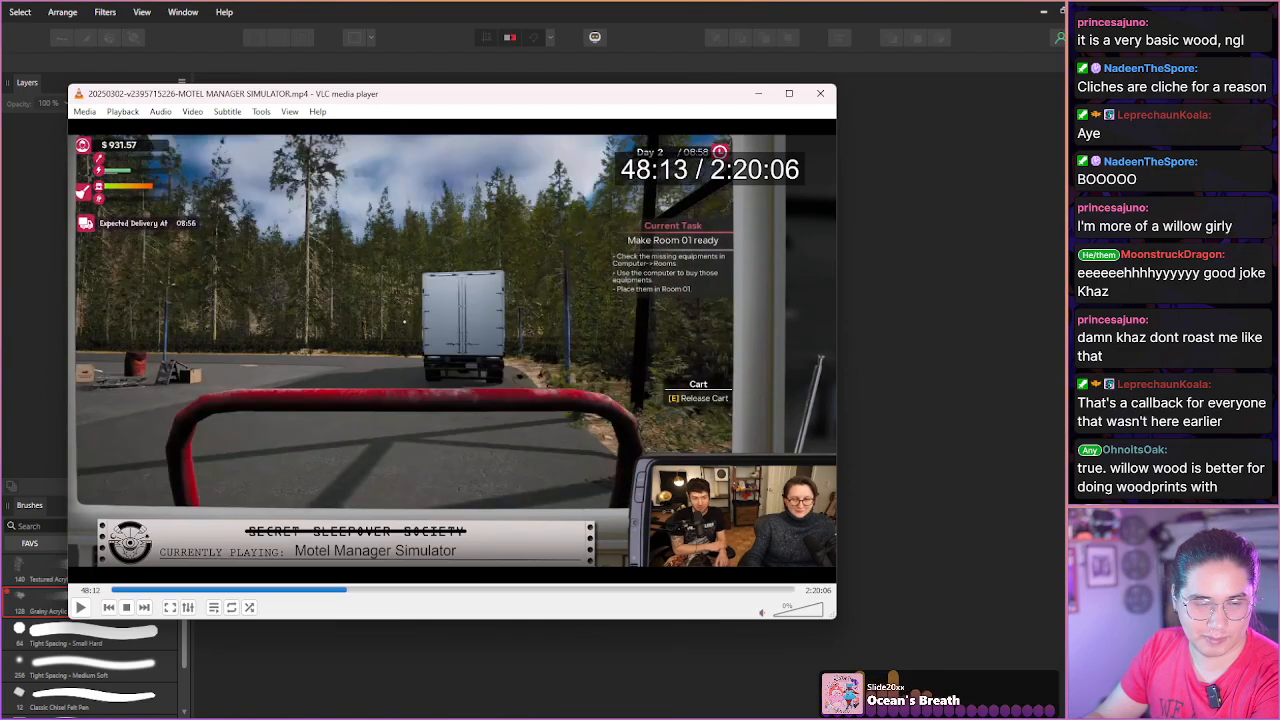
pyautogui.hotkey('shift', 'Right')
pyautogui.hotkey('shift', 'Right')
pyautogui.hotkey('shift', 'Right')
pyautogui.hotkey('shift', 'Right')
pyautogui.hotkey('shift', 'Right')
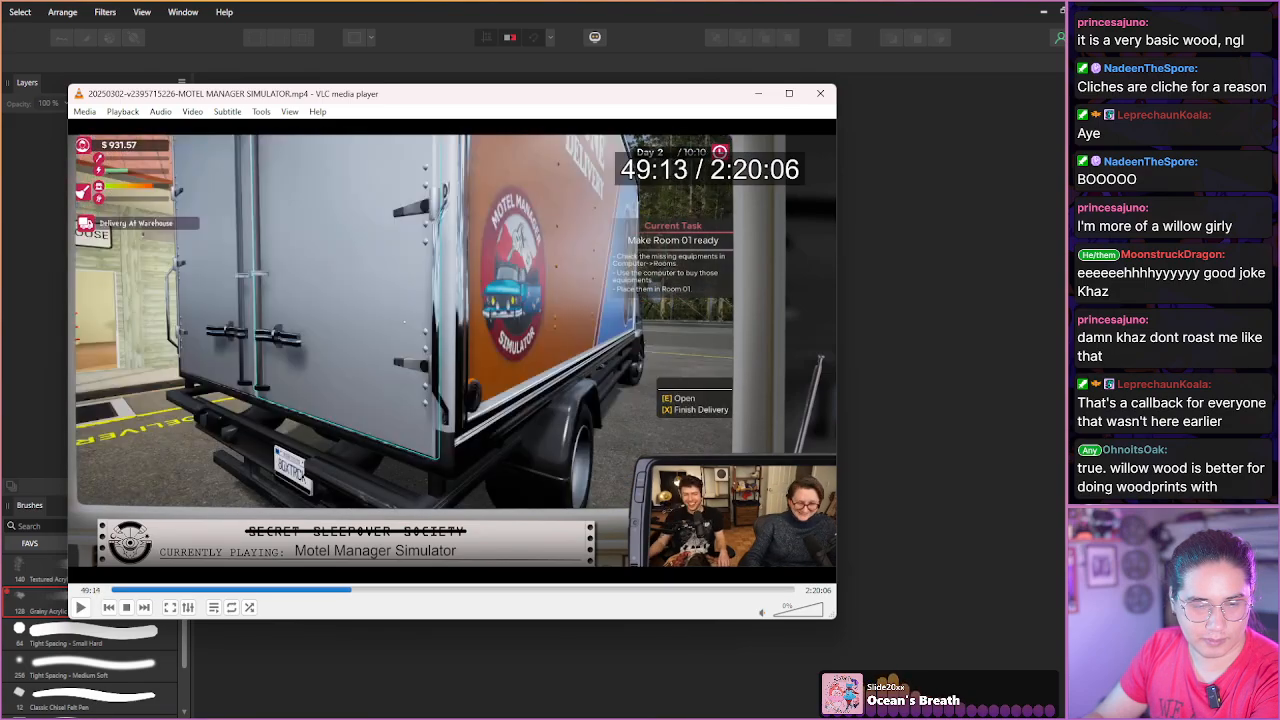
# Skip forward through the truck unloading to the loaded cart crossing the parking lot at about 50:45.
pyautogui.hotkey('shift', 'Right')
pyautogui.hotkey('shift', 'Right')
pyautogui.hotkey('shift', 'Right')
pyautogui.hotkey('shift', 'Right')
pyautogui.hotkey('shift', 'Right')
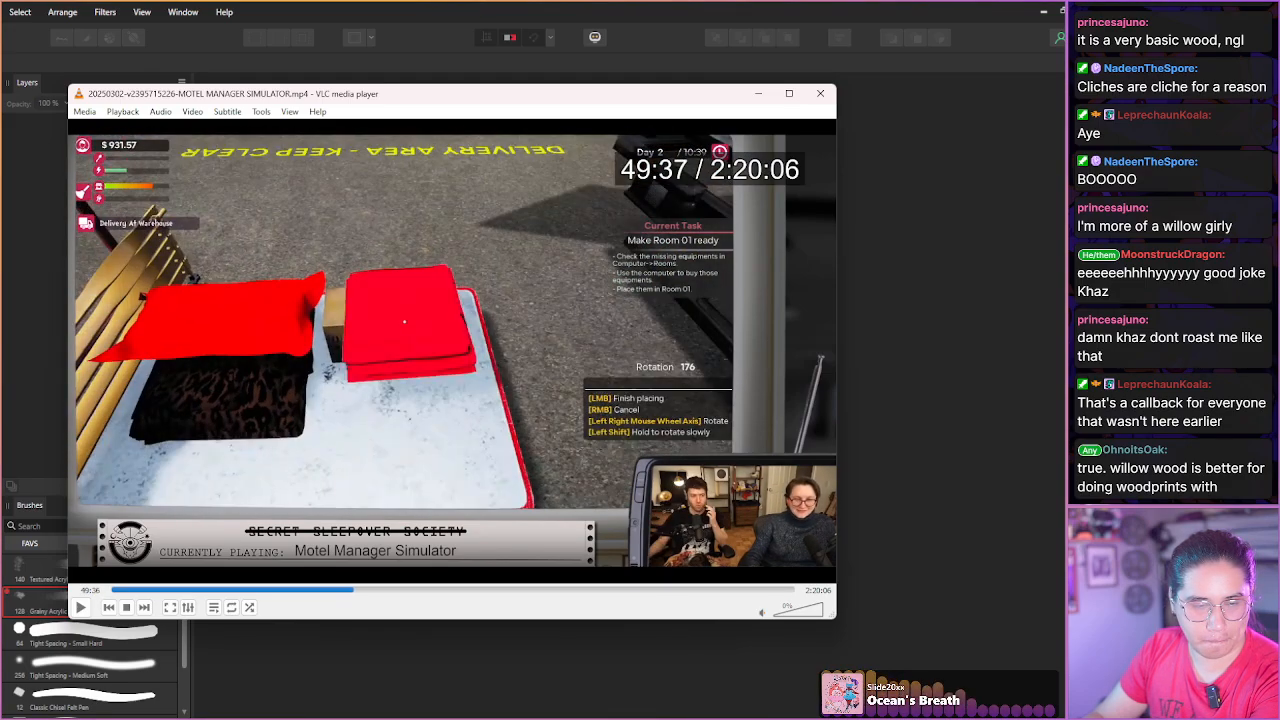
pyautogui.hotkey('shift', 'Right')
pyautogui.hotkey('shift', 'Right')
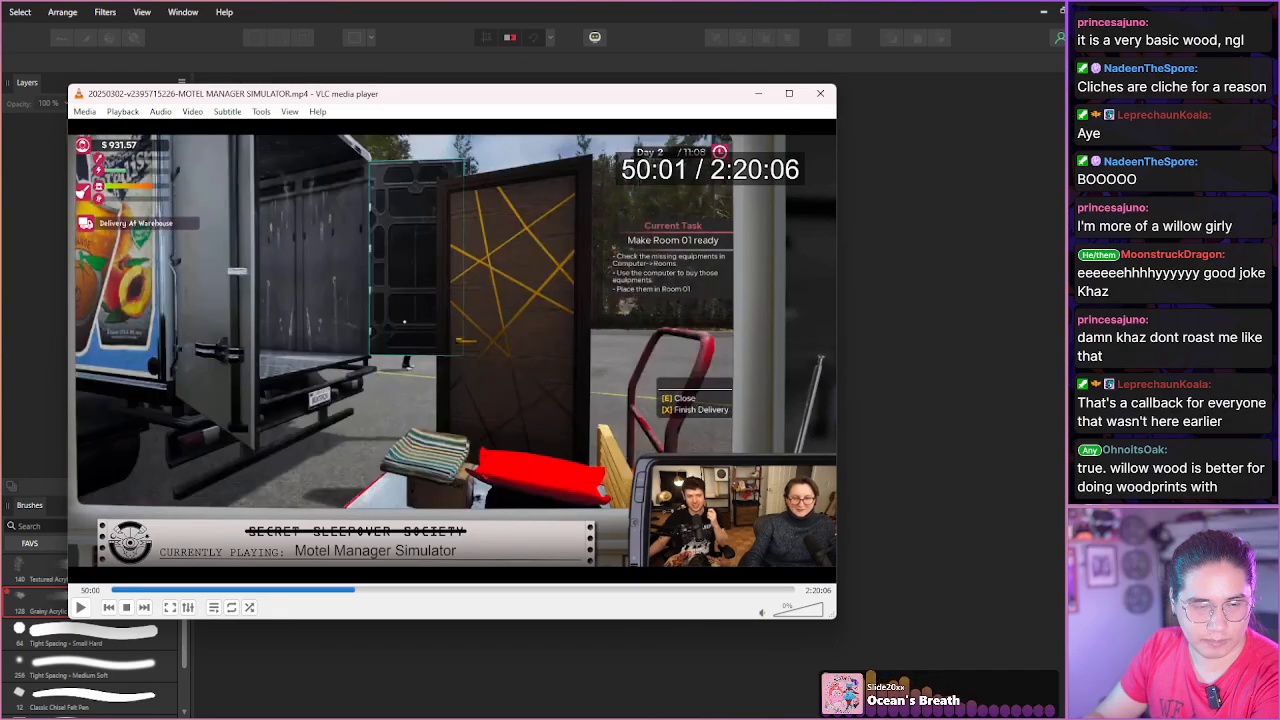
pyautogui.hotkey('shift', 'Right')
pyautogui.hotkey('shift', 'Right')
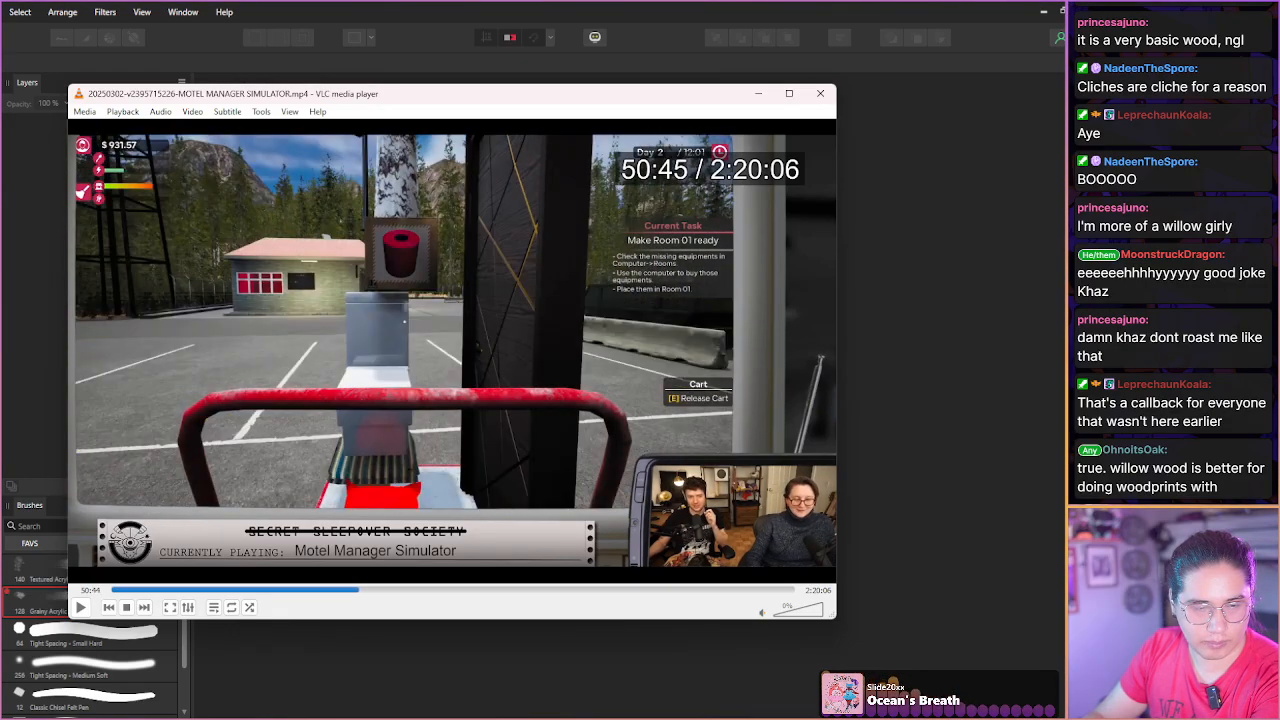
# Skip forward past the warehouse doorway to the toilet paper being placed in the bathroom at about 54:08.
pyautogui.hotkey('shift', 'Right')
pyautogui.hotkey('shift', 'Right')
pyautogui.hotkey('shift', 'Right')
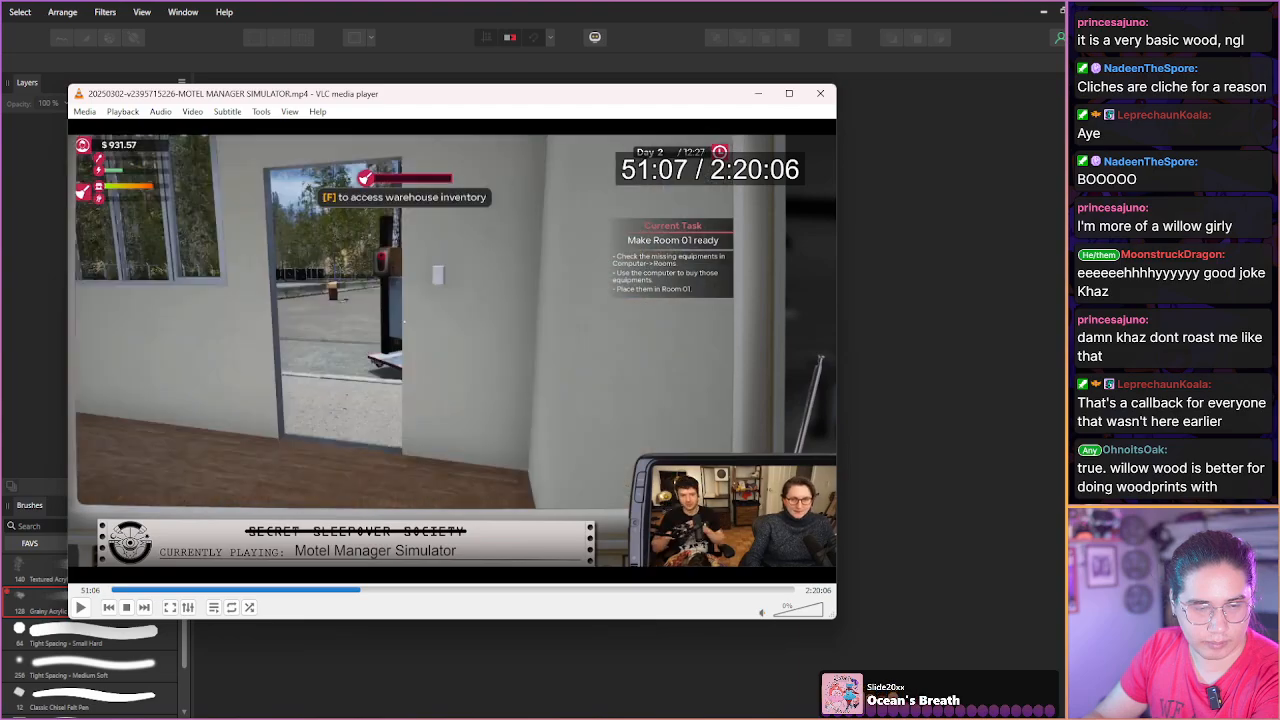
pyautogui.hotkey('shift', 'Right')
pyautogui.hotkey('shift', 'Right')
pyautogui.hotkey('alt', 'Right')
pyautogui.hotkey('alt', 'Right')
pyautogui.hotkey('alt', 'Right')
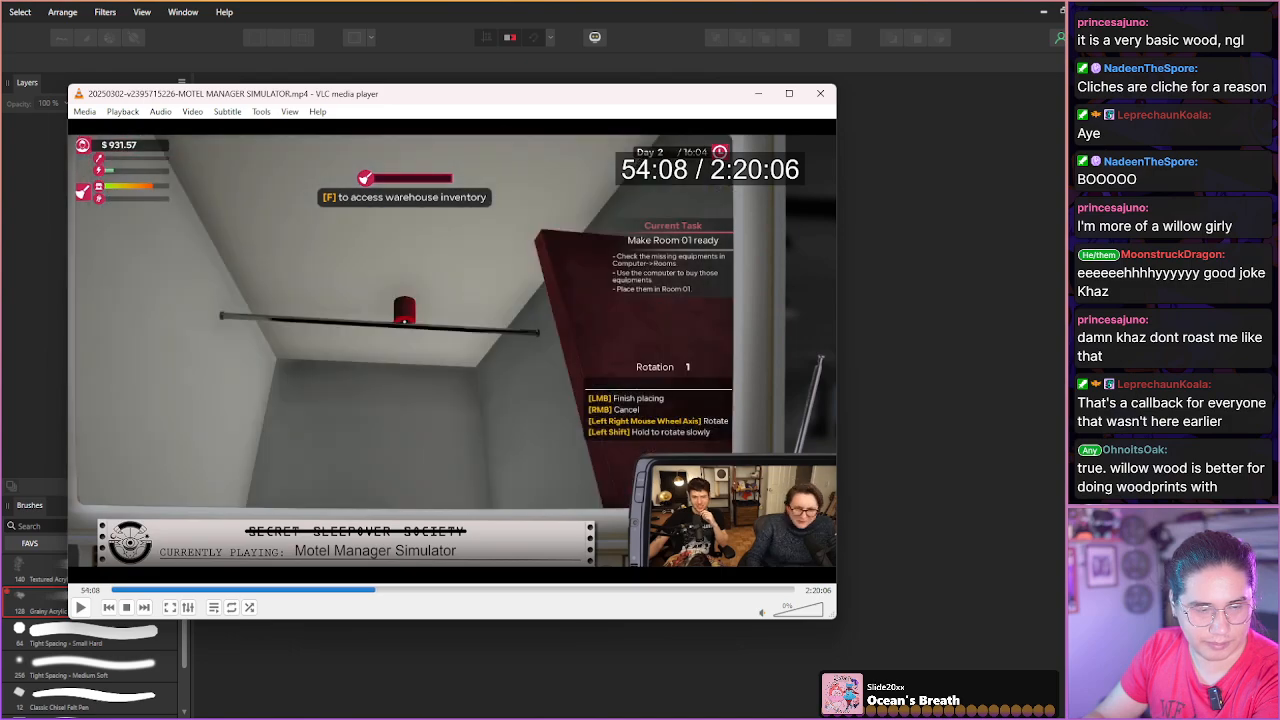
# Skip the recording back to the bed with the striped sheet and red pillow at about 52:58.
pyautogui.hotkey('alt', 'Left')
pyautogui.hotkey('alt', 'Left')
pyautogui.hotkey('alt', 'Left')
pyautogui.hotkey('alt', 'Left')
pyautogui.hotkey('alt', 'Left')
pyautogui.hotkey('alt', 'Left')
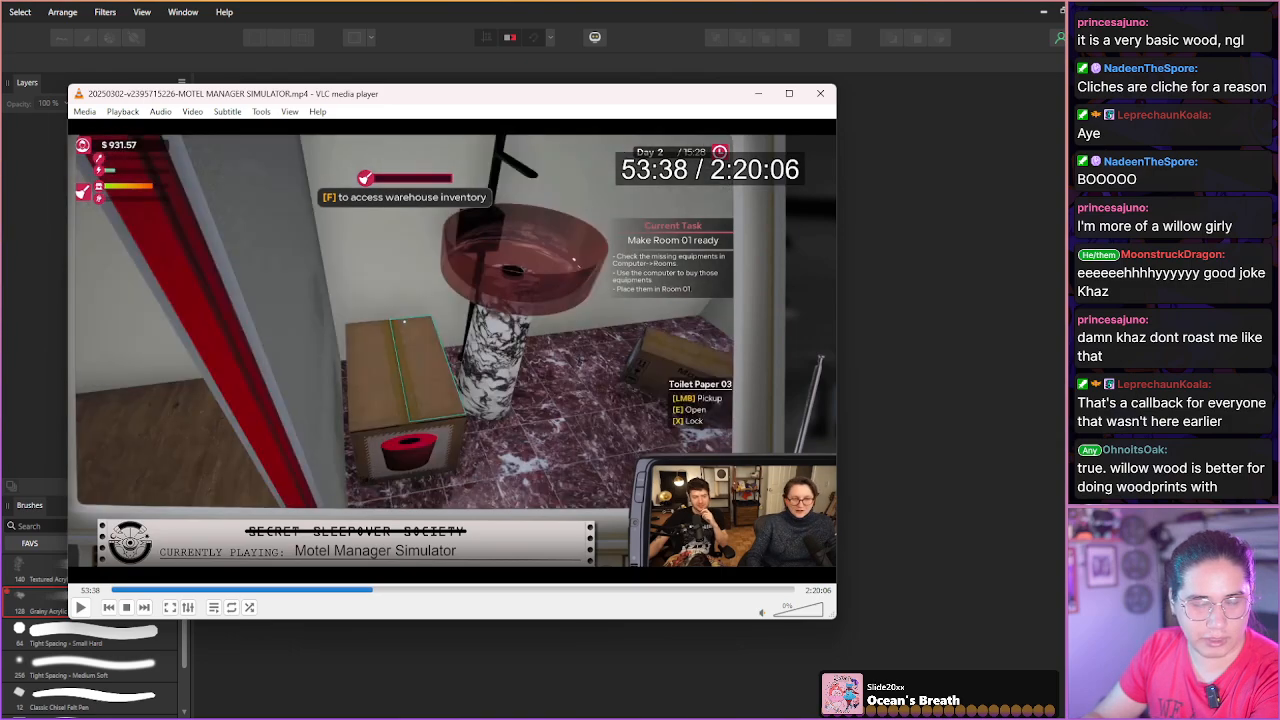
pyautogui.hotkey('alt', 'Left')
pyautogui.hotkey('alt', 'Left')
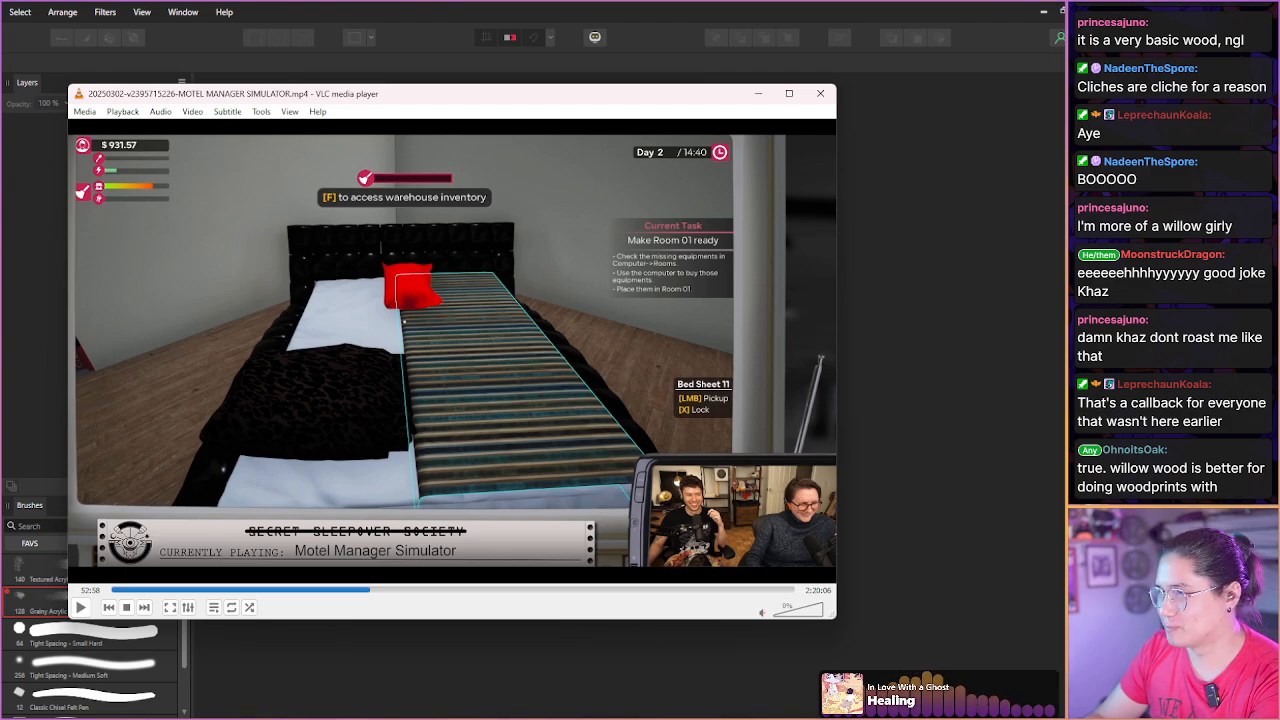
# Rewind through the room furnishing and cart scenes to the bathtub inside the truck at about 49:56.
pyautogui.press('Left')
pyautogui.press('Left')
pyautogui.press('Left')
pyautogui.press('Left')
pyautogui.press('Left')
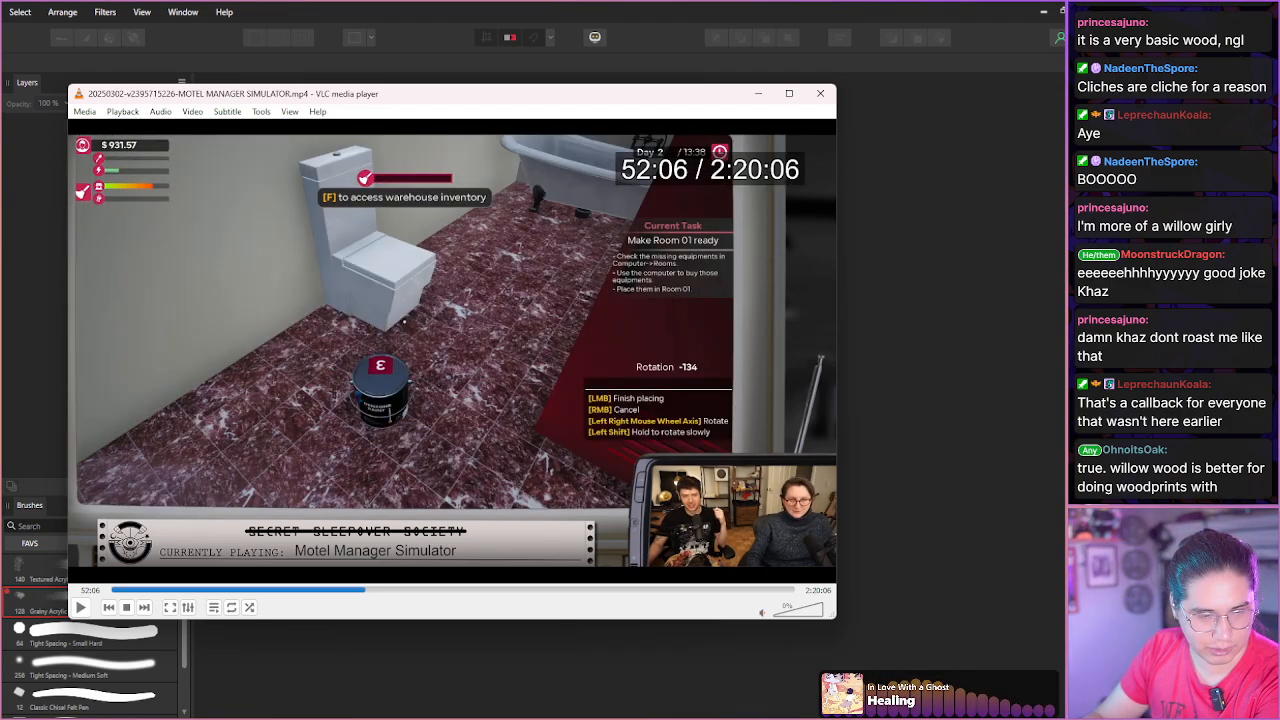
pyautogui.press('Left')
pyautogui.press('Left')
pyautogui.press('Left')
pyautogui.press('Left')
pyautogui.press('Left')
pyautogui.press('Left')
pyautogui.press('Left')
pyautogui.press('Left')
pyautogui.press('Left')
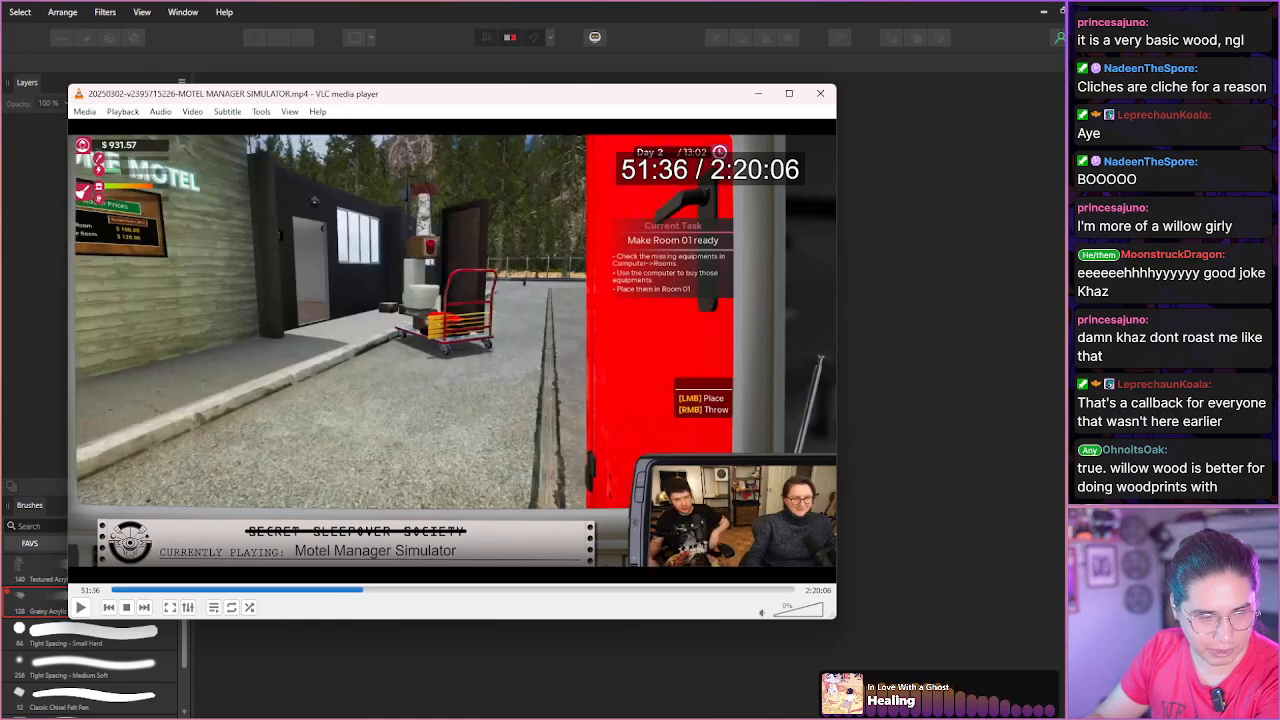
pyautogui.press('Left')
pyautogui.press('Left')
pyautogui.press('Left')
pyautogui.press('Left')
pyautogui.press('Left')
pyautogui.press('Left')
pyautogui.press('Left')
pyautogui.press('Left')
pyautogui.press('Left')
pyautogui.press('Left')
pyautogui.press('Left')
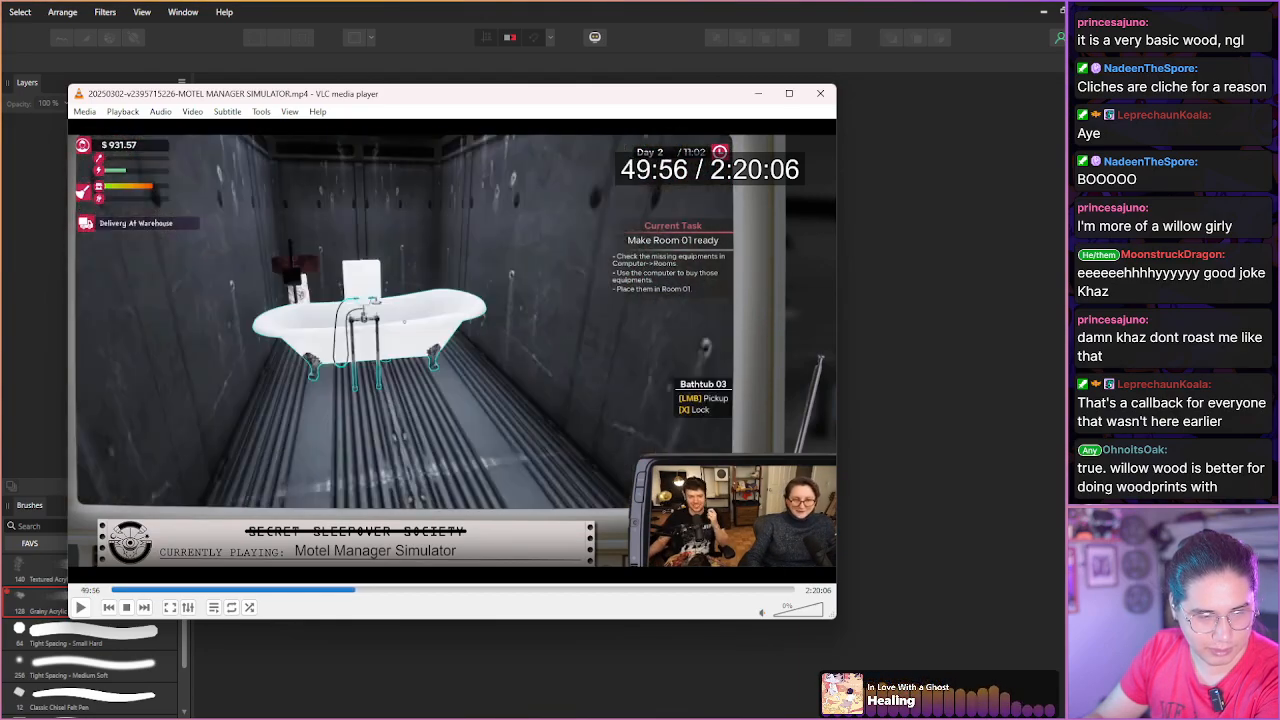
# Rewind further to the in-game equipment shop showing the blanket choices at about 46:16.
pyautogui.press('Left')
pyautogui.press('Left')
pyautogui.press('Left')
pyautogui.press('Left')
pyautogui.press('Left')
pyautogui.press('Left')
pyautogui.press('Left')
pyautogui.press('Left')
pyautogui.press('Left')
pyautogui.press('Left')
pyautogui.press('Left')
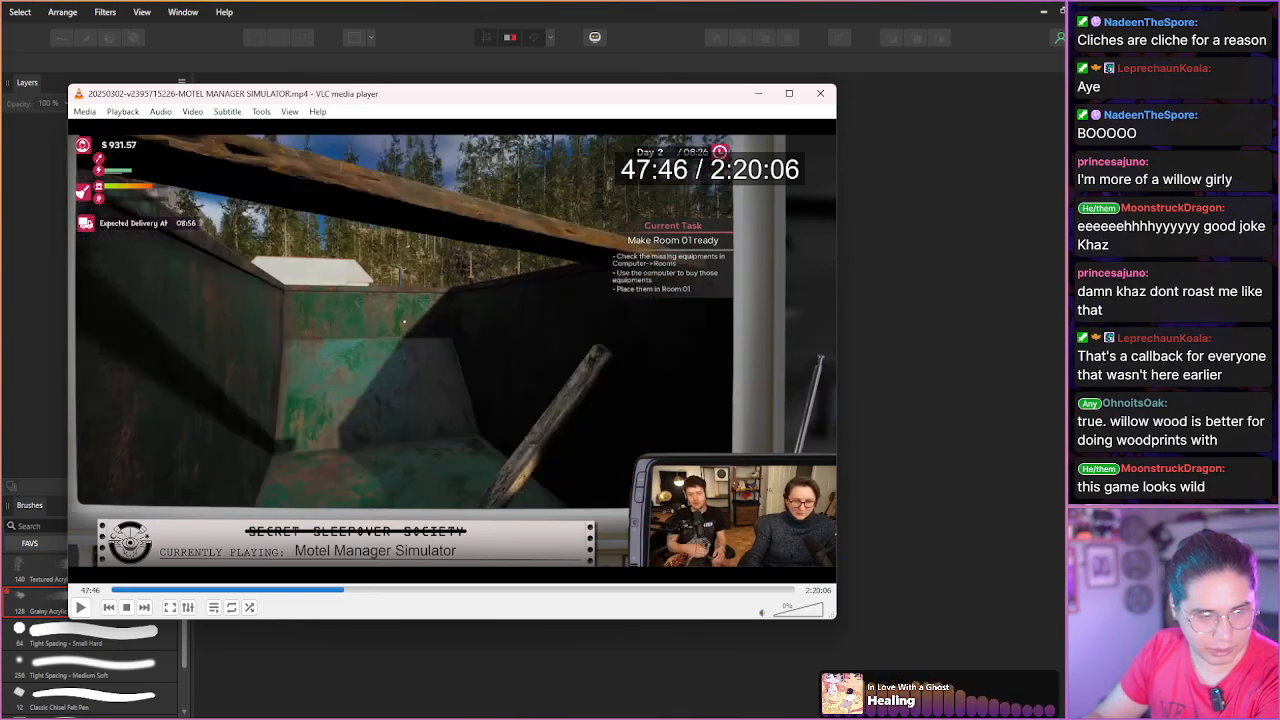
pyautogui.press('Left')
pyautogui.press('Left')
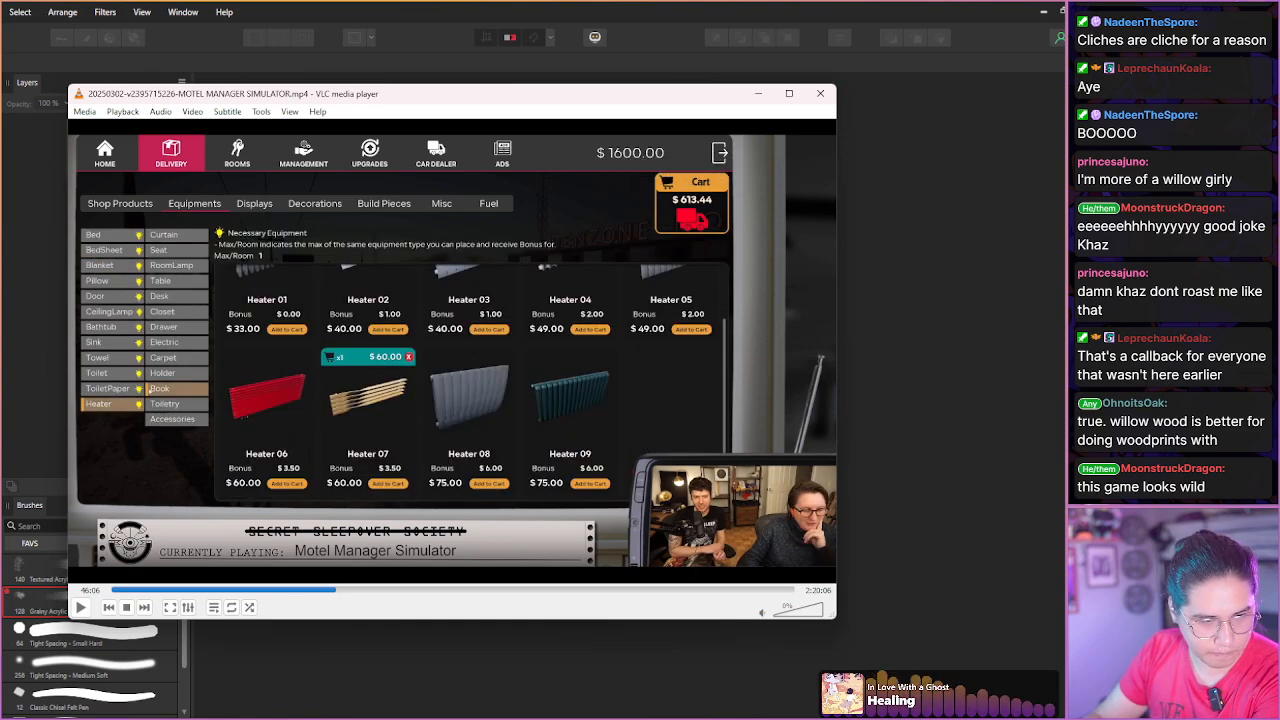
pyautogui.press('Left')
pyautogui.press('Left')
pyautogui.press('Right')
pyautogui.press('Right')
pyautogui.press('Right')
pyautogui.press('Right')
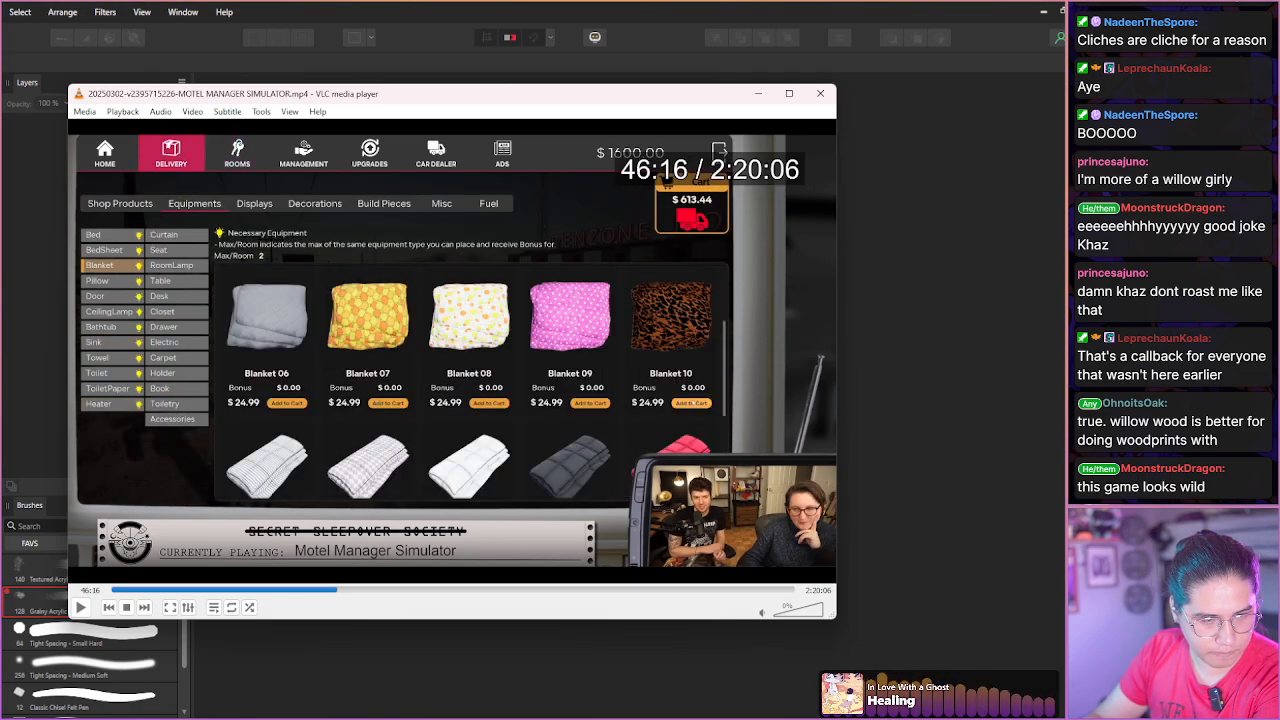
pyautogui.press('Left')
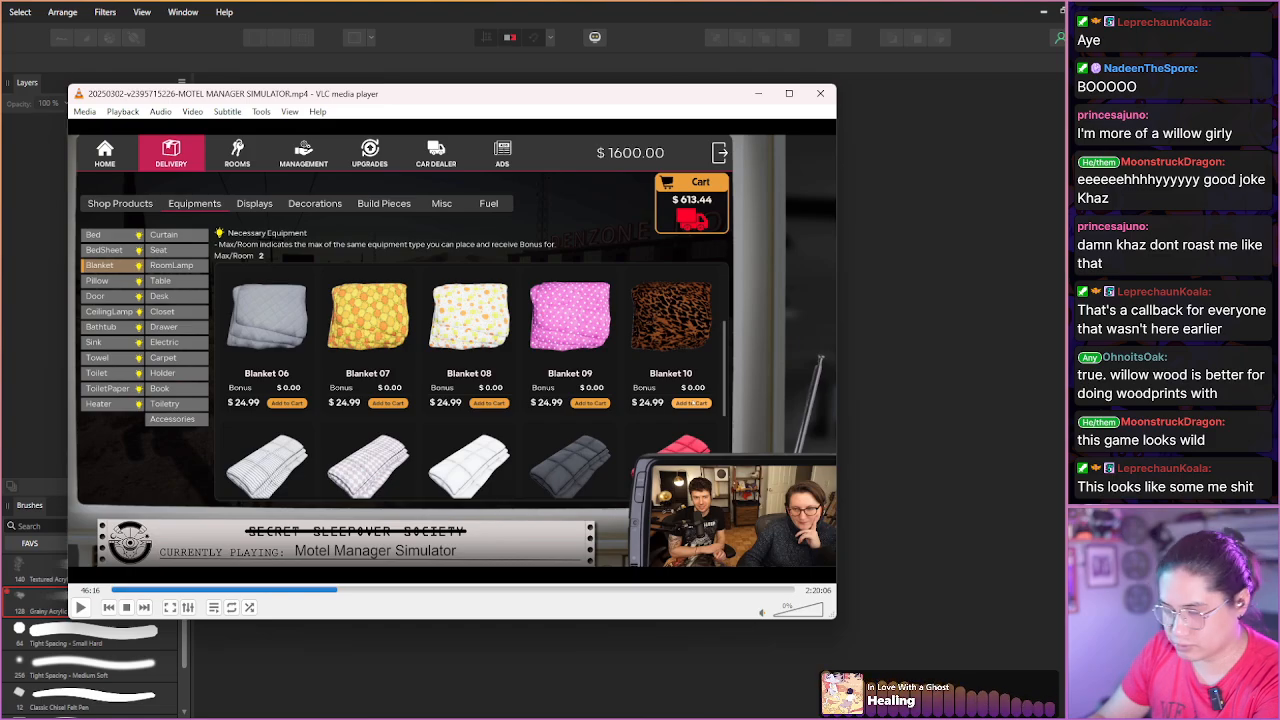
# Skip forward from the blanket catalogue to the shopping cart and shipping screen at about 46:36.
pyautogui.press('Right')
pyautogui.press('Right')
pyautogui.press('Right')
pyautogui.press('Right')
pyautogui.press('Right')
pyautogui.press('Right')
pyautogui.press('Right')
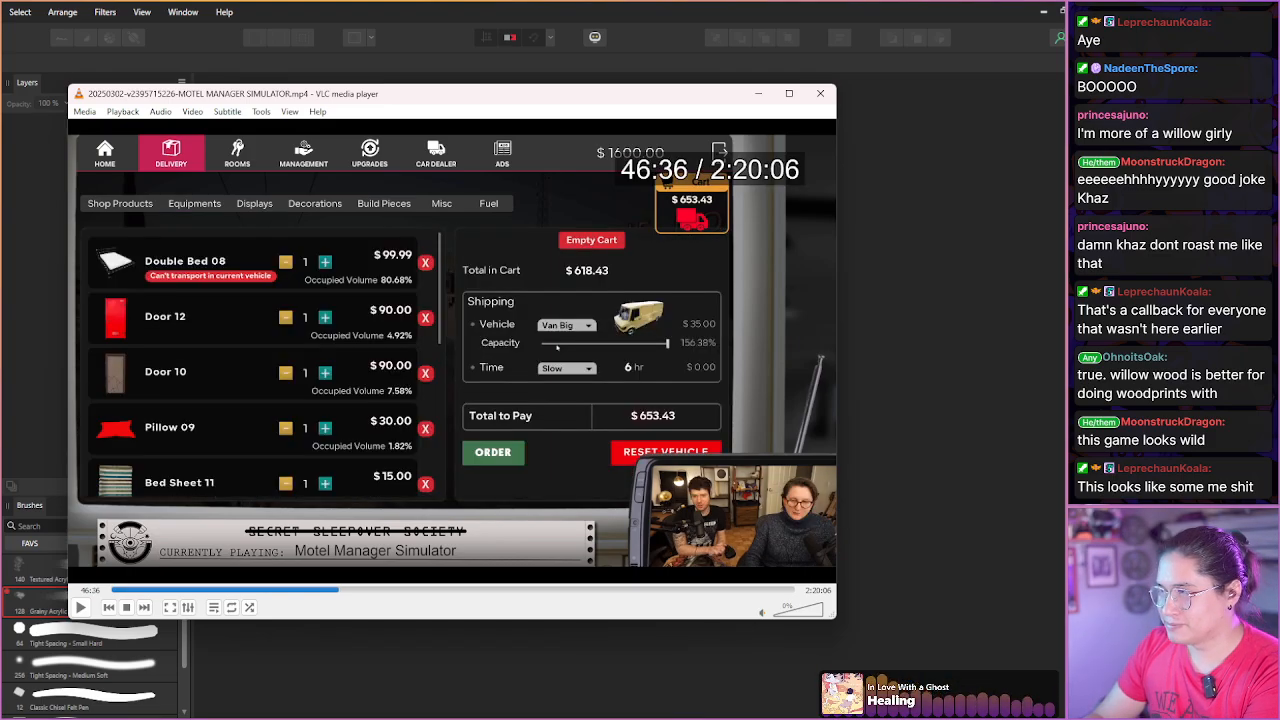
# Skip forward from the ordering screen to the red door being carried beside the truck's bathtub at about 49:46.
pyautogui.press('Right')
pyautogui.press('Right')
pyautogui.press('Right')
pyautogui.press('Right')
pyautogui.press('Right')
pyautogui.press('Right')
pyautogui.press('Right')
pyautogui.press('Right')
pyautogui.press('Right')
pyautogui.press('Right')
pyautogui.press('Right')
pyautogui.press('Right')
pyautogui.press('Right')
pyautogui.press('Right')
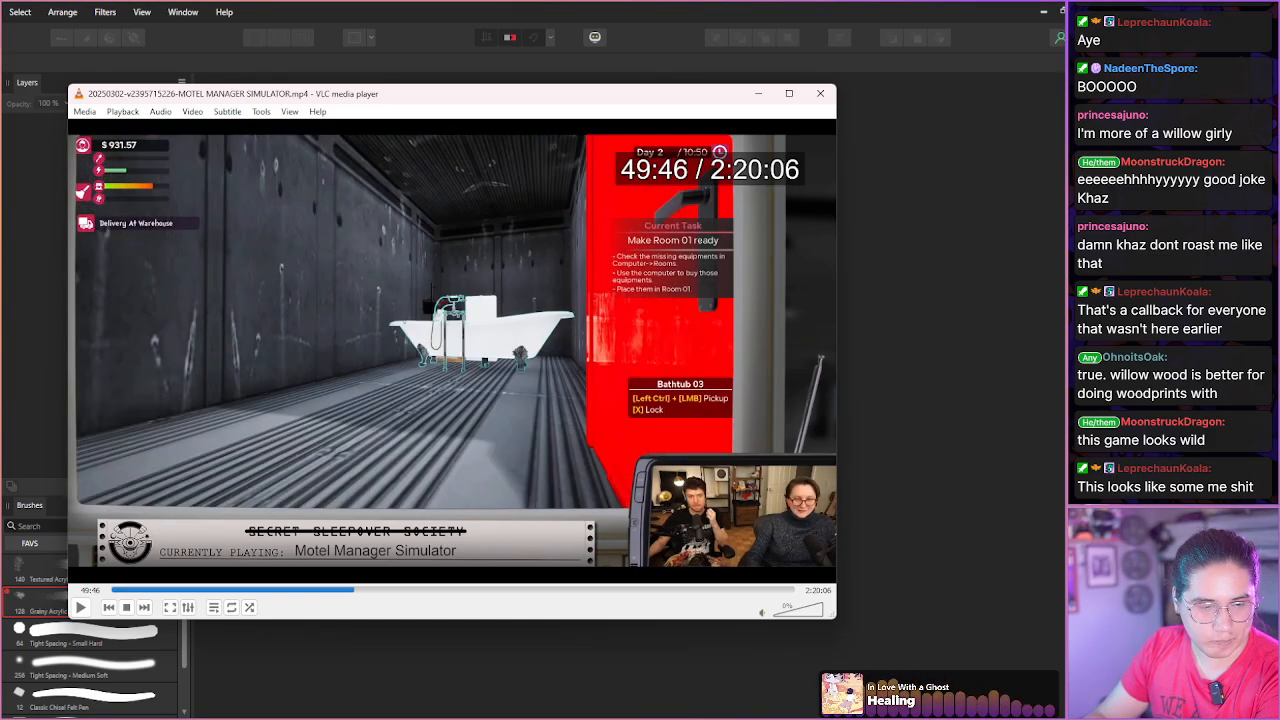
# Skip forward through the unloading to the bed with the folded striped sheet at about 52:36.
pyautogui.press('Right')
pyautogui.press('Right')
pyautogui.press('Right')
pyautogui.press('Right')
pyautogui.press('Right')
pyautogui.press('Right')
pyautogui.press('Right')
pyautogui.press('Right')
pyautogui.press('Right')
pyautogui.press('Right')
pyautogui.press('Right')
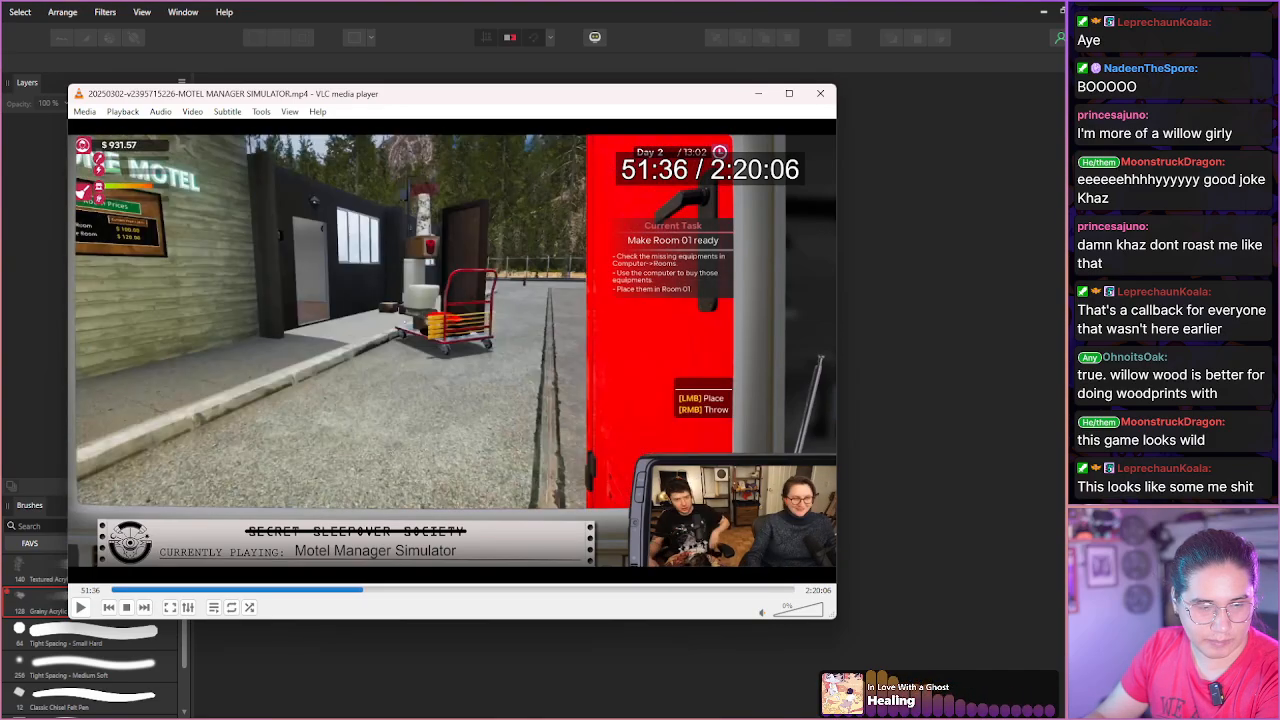
pyautogui.press('Right')
pyautogui.press('Right')
pyautogui.press('Right')
pyautogui.press('Right')
pyautogui.press('Right')
pyautogui.press('Right')
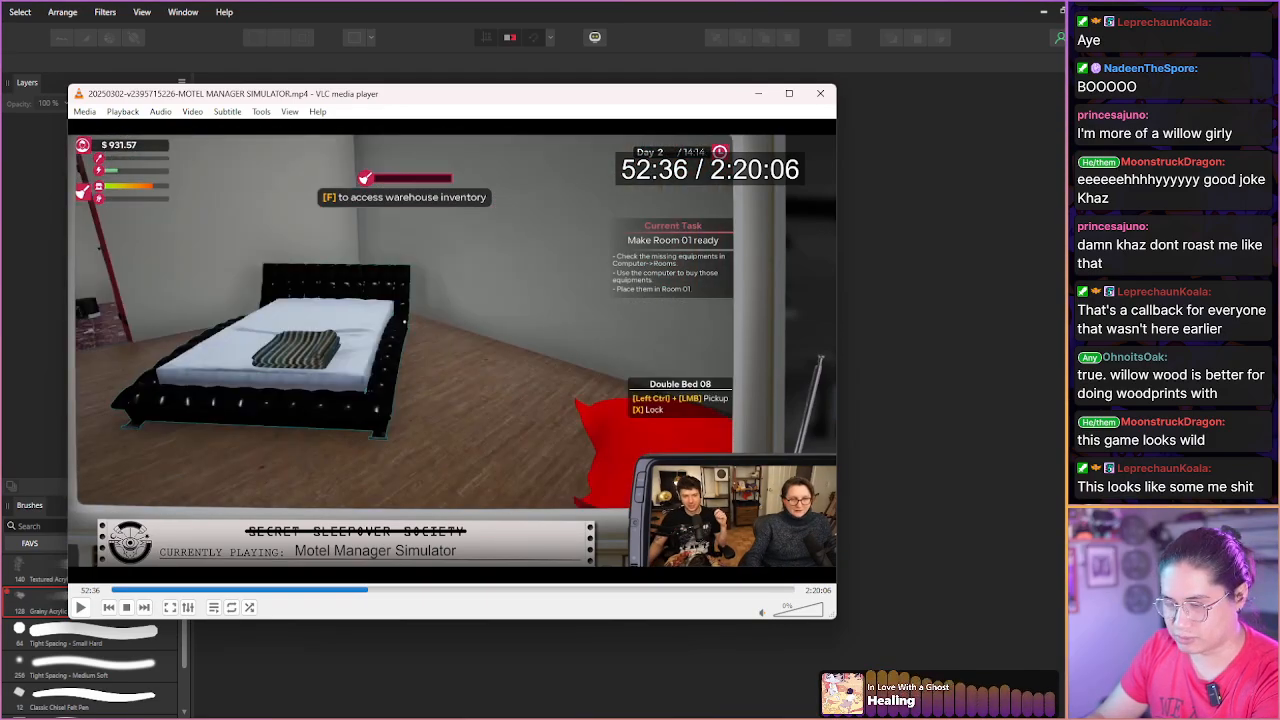
# Step forward in small jumps to the striped sheet covering half of the bed at about 52:56.
pyautogui.hotkey('shift', 'Right')
pyautogui.hotkey('shift', 'Right')
pyautogui.hotkey('shift', 'Right')
pyautogui.hotkey('shift', 'Right')
pyautogui.hotkey('shift', 'Right')
pyautogui.hotkey('shift', 'Right')
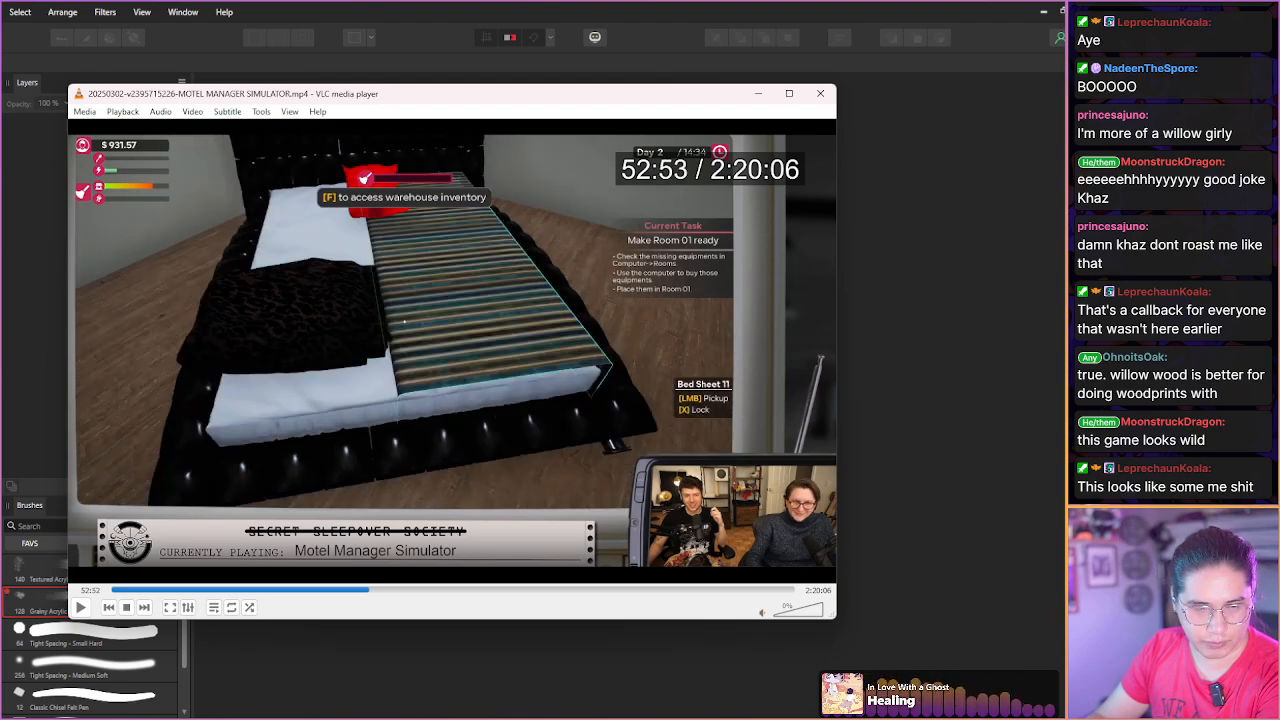
pyautogui.hotkey('shift', 'Right')
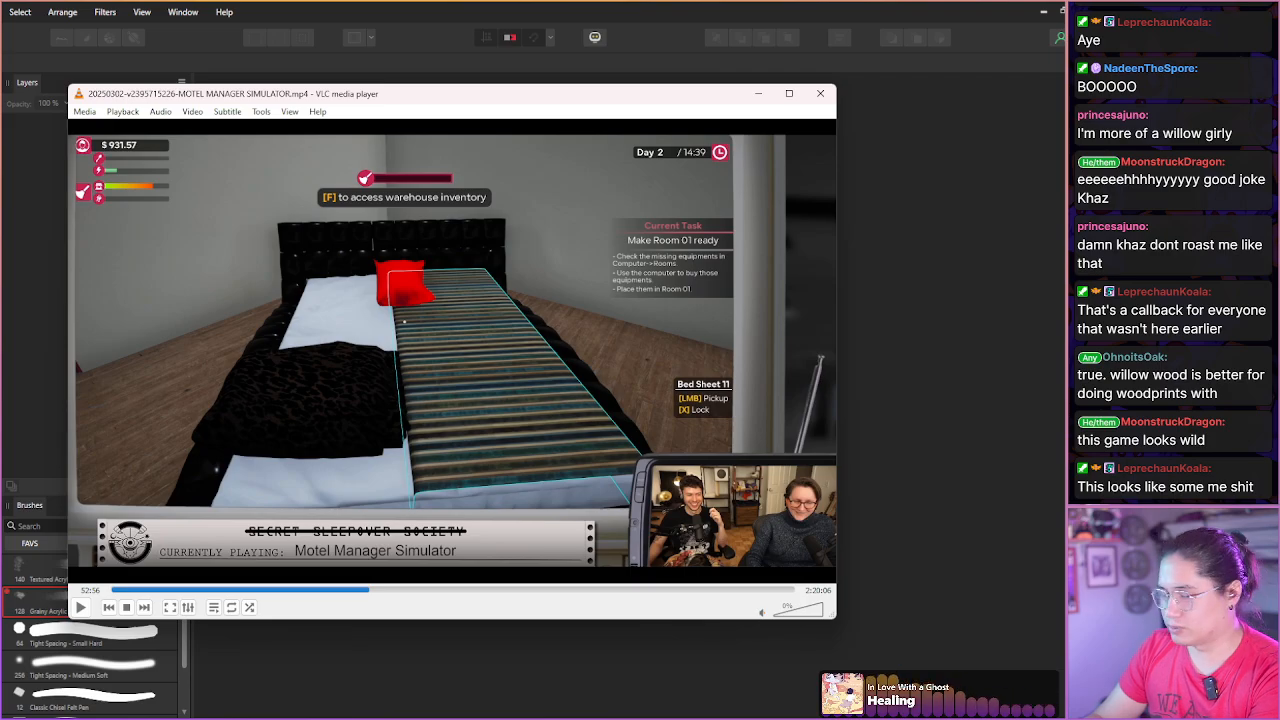
# Step through the bathroom towel and toilet paper scenes to the cart outside the motel at about 54:57.
pyautogui.hotkey('shift', 'Right')
pyautogui.hotkey('shift', 'Right')
pyautogui.hotkey('shift', 'Right')
pyautogui.hotkey('shift', 'Right')
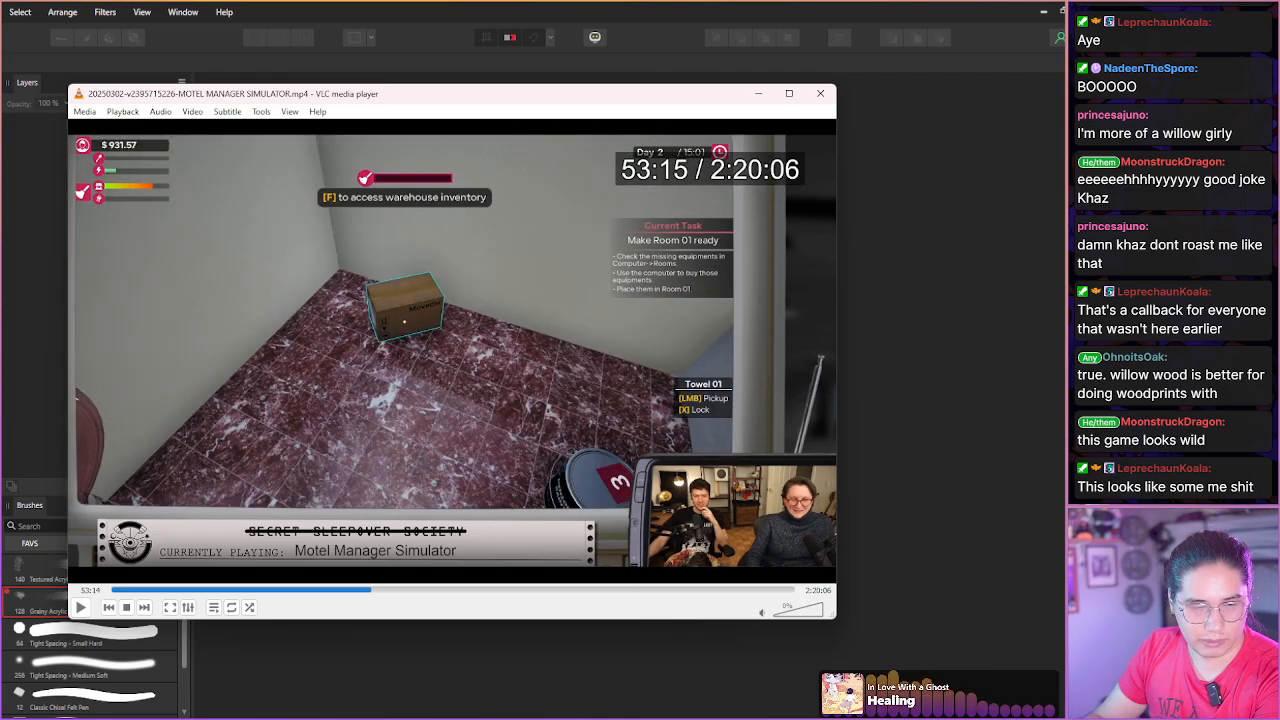
pyautogui.hotkey('shift', 'Right')
pyautogui.hotkey('shift', 'Right')
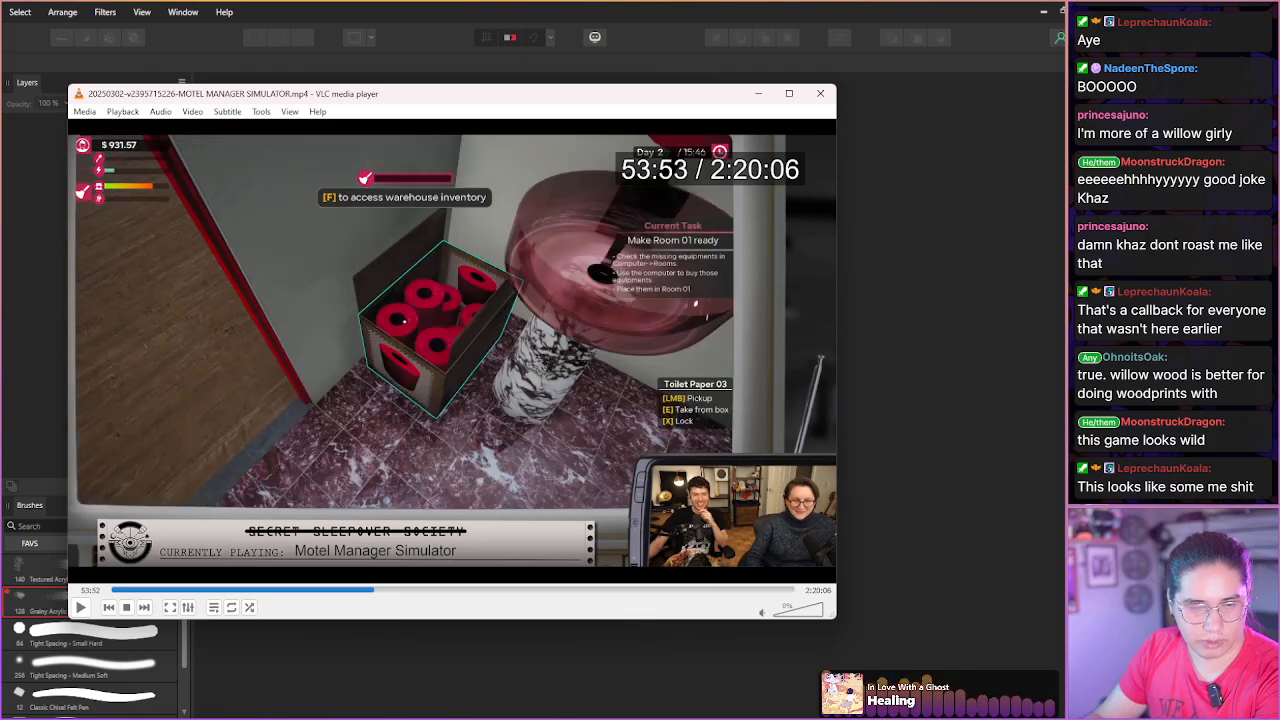
pyautogui.hotkey('shift', 'Right')
pyautogui.hotkey('shift', 'Right')
pyautogui.hotkey('shift', 'Right')
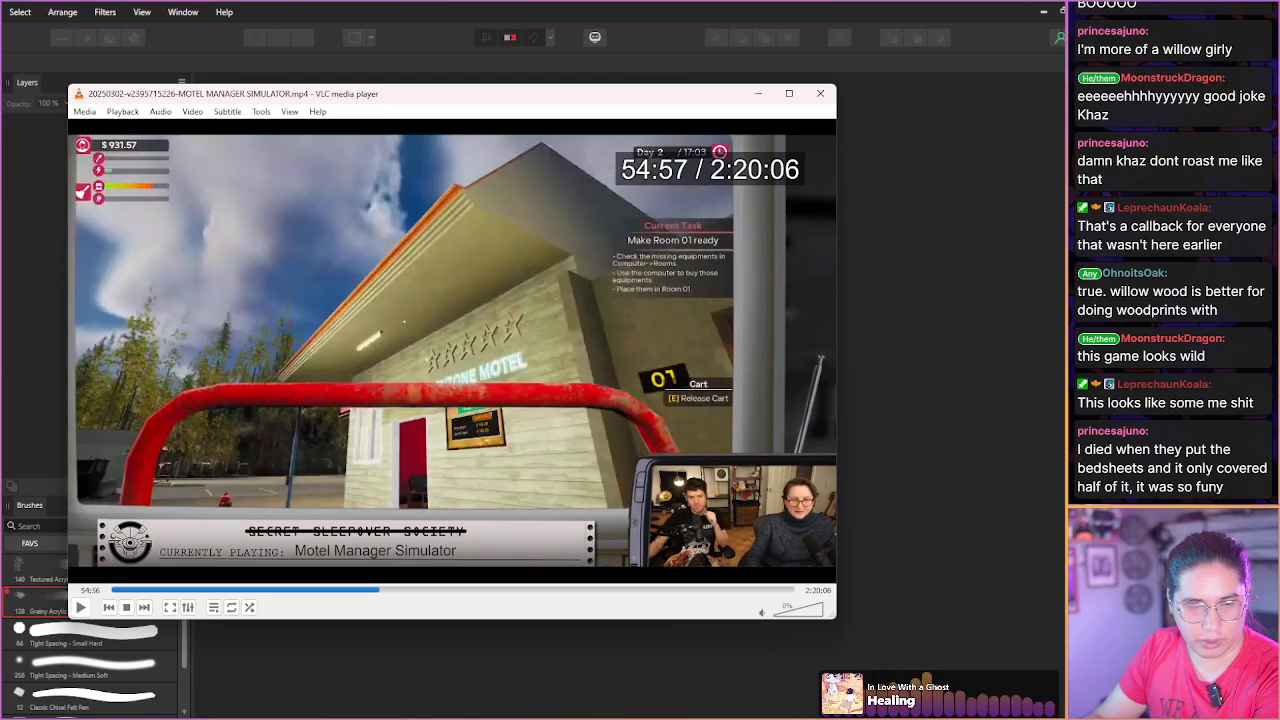
# Step forward past the toilet paper rolls on the bedroom floor to the paint cans at about 55:39.
pyautogui.hotkey('shift', 'Right')
pyautogui.hotkey('shift', 'Right')
pyautogui.hotkey('shift', 'Right')
pyautogui.hotkey('shift', 'Right')
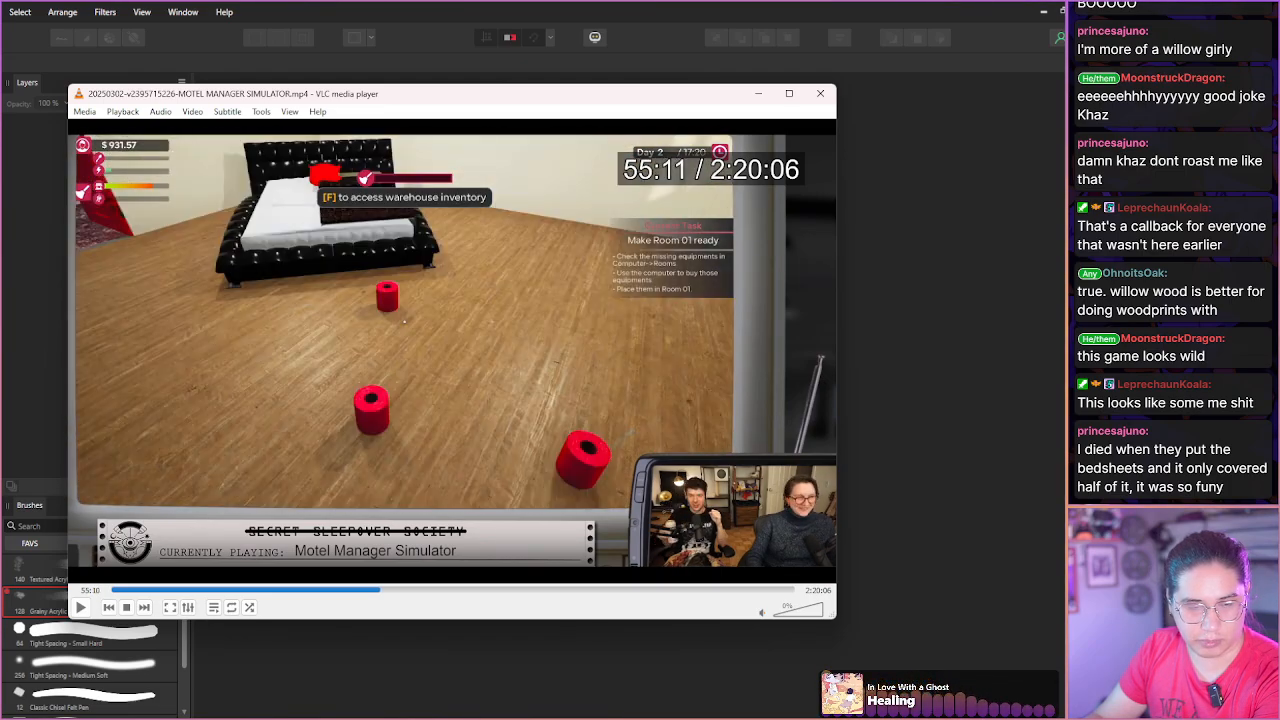
pyautogui.hotkey('shift', 'Right')
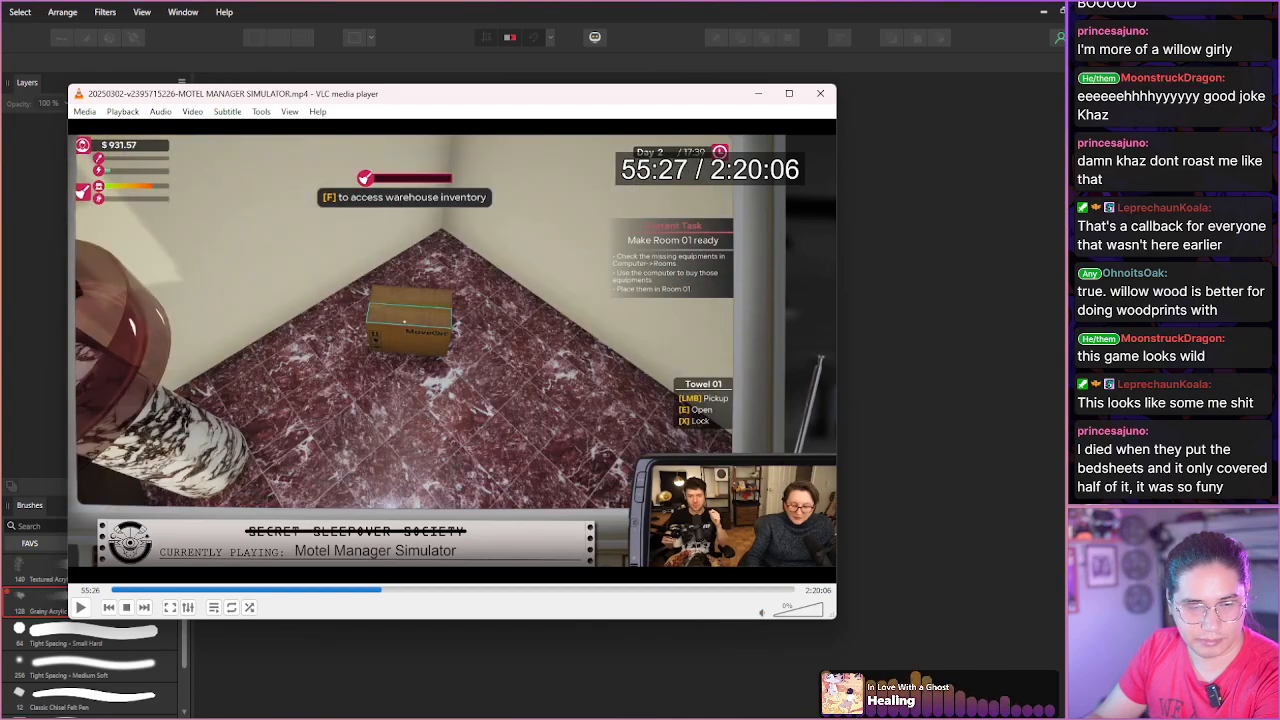
pyautogui.hotkey('shift', 'Right')
pyautogui.hotkey('shift', 'Right')
pyautogui.hotkey('shift', 'Right')
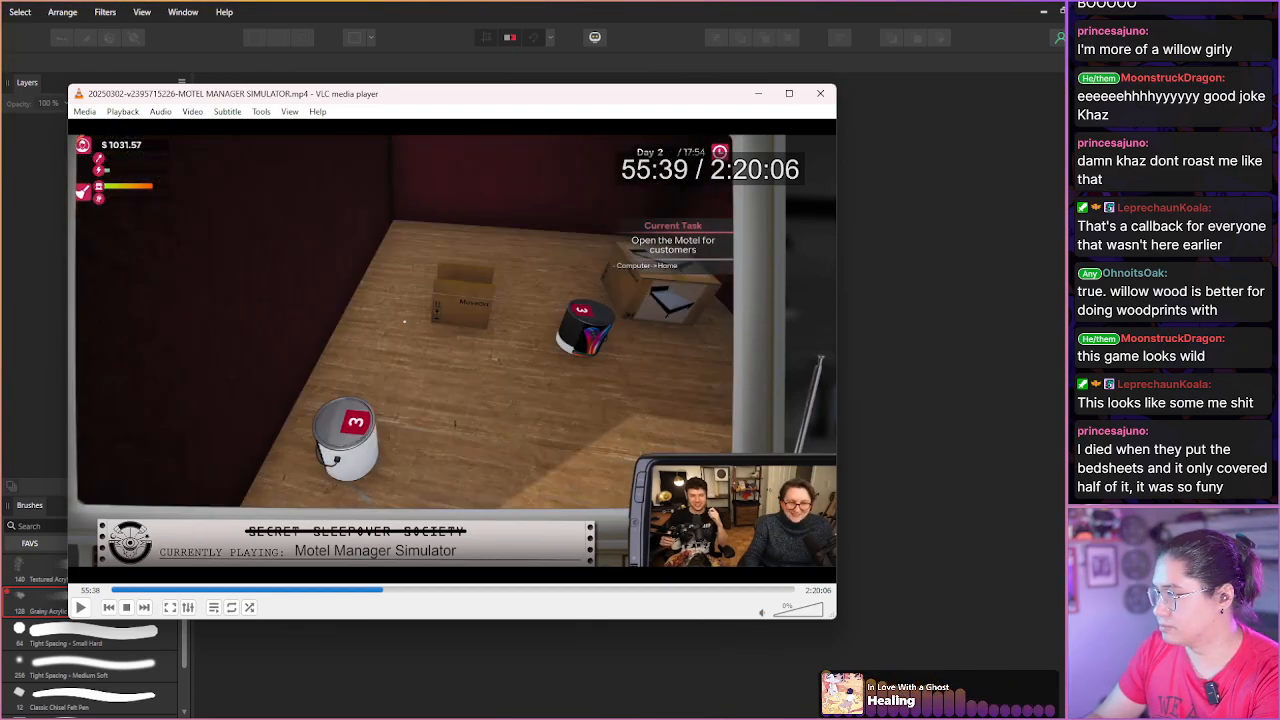
# Step forward past the carried toilet paper box to the motel computer's home page at about 56:05.
pyautogui.hotkey('shift', 'Right')
pyautogui.hotkey('shift', 'Right')
pyautogui.hotkey('shift', 'Right')
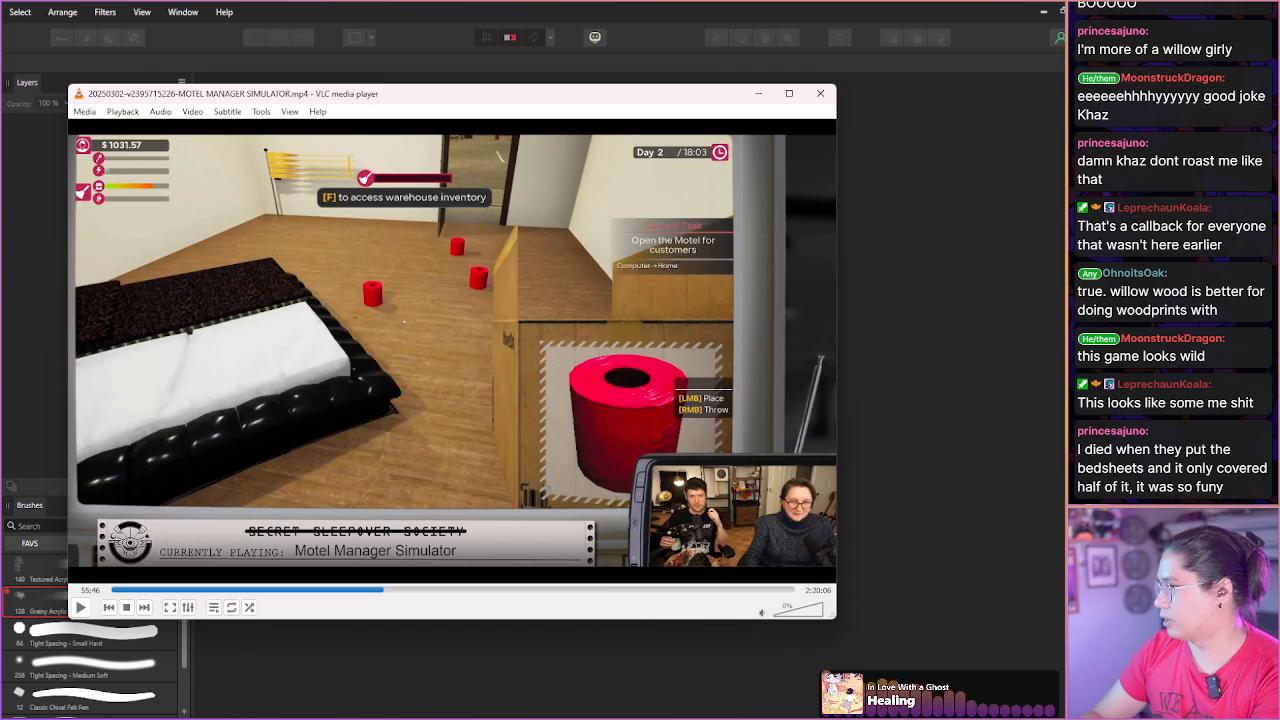
pyautogui.hotkey('shift', 'Right')
pyautogui.hotkey('shift', 'Right')
pyautogui.hotkey('shift', 'Right')
pyautogui.hotkey('shift', 'Right')
pyautogui.hotkey('shift', 'Right')
pyautogui.hotkey('shift', 'Right')
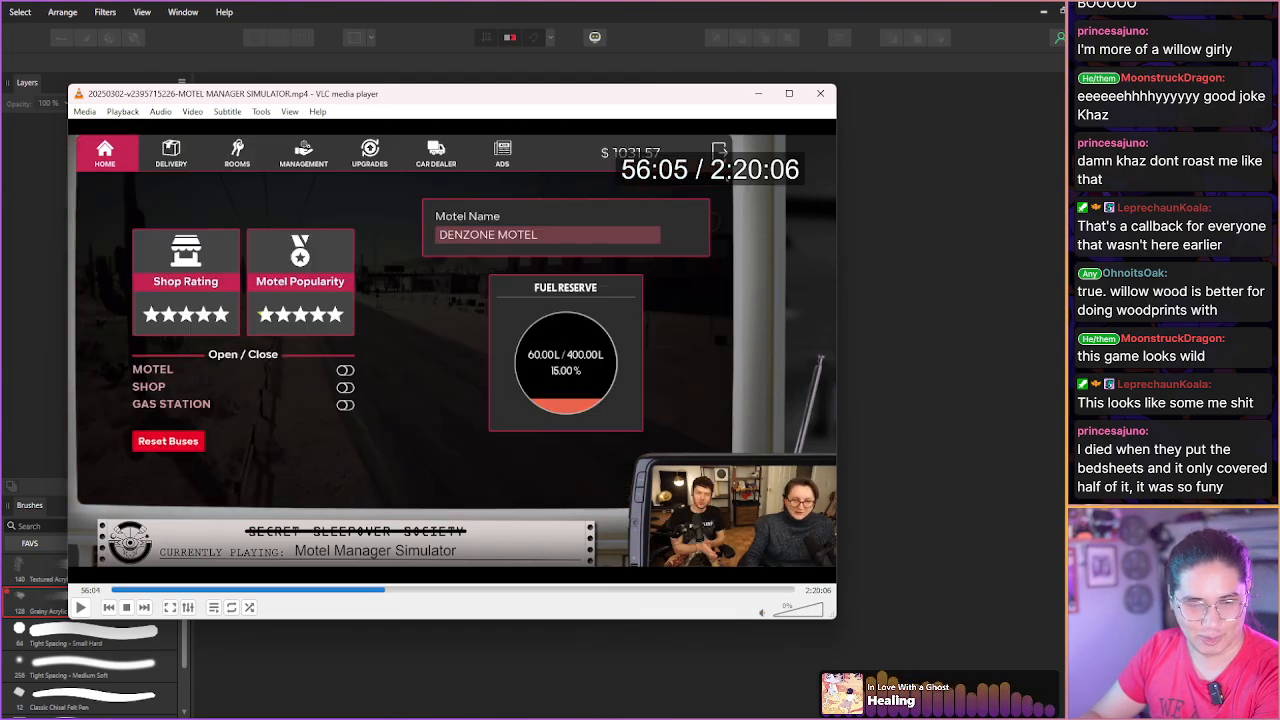
# Step forward through the motel computer's home page footage to about 56:09.
pyautogui.hotkey('shift', 'Right')
pyautogui.hotkey('shift', 'Right')
pyautogui.hotkey('shift', 'Right')
pyautogui.hotkey('shift', 'Right')
pyautogui.hotkey('shift', 'Right')
pyautogui.hotkey('shift', 'Right')
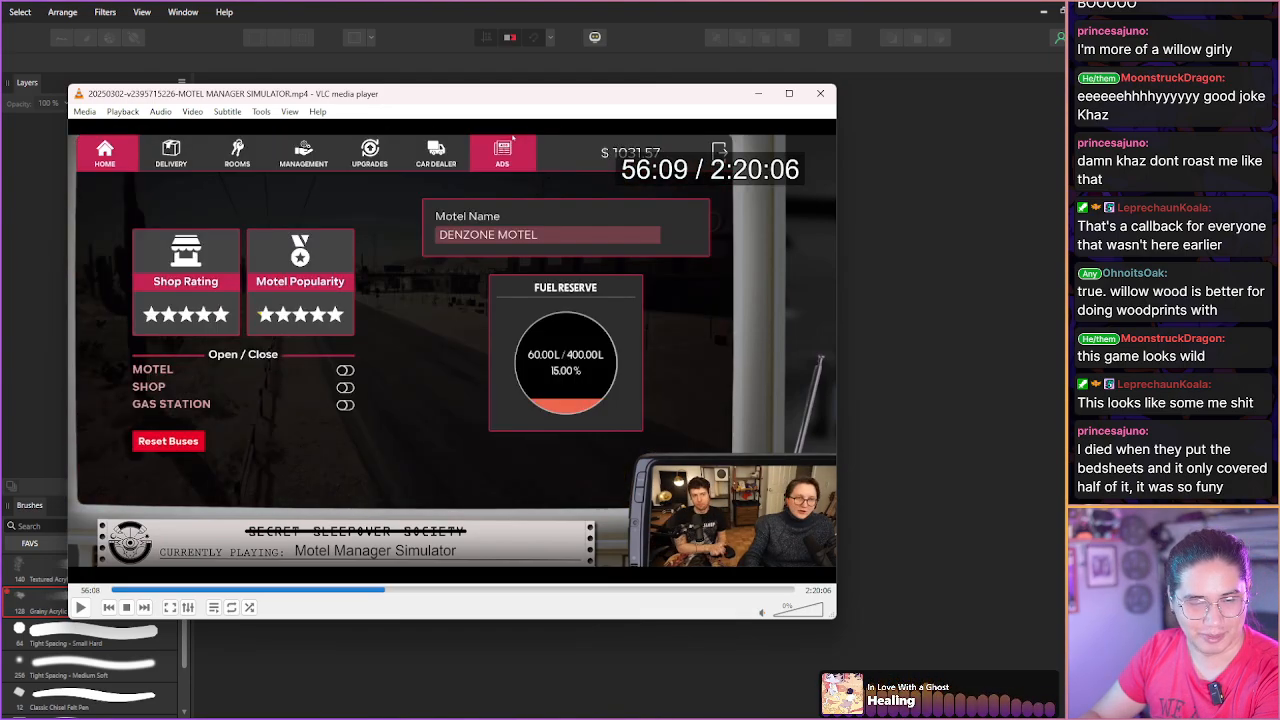
# Skip forward from the motel computer's home page through the red lobby to the reception computer at about 56:53.
pyautogui.hotkey('shift', 'Right')
pyautogui.hotkey('shift', 'Right')
pyautogui.hotkey('shift', 'Right')
pyautogui.hotkey('shift', 'Right')
pyautogui.hotkey('shift', 'Right')
pyautogui.hotkey('shift', 'Right')
pyautogui.hotkey('shift', 'Right')
pyautogui.hotkey('shift', 'Right')
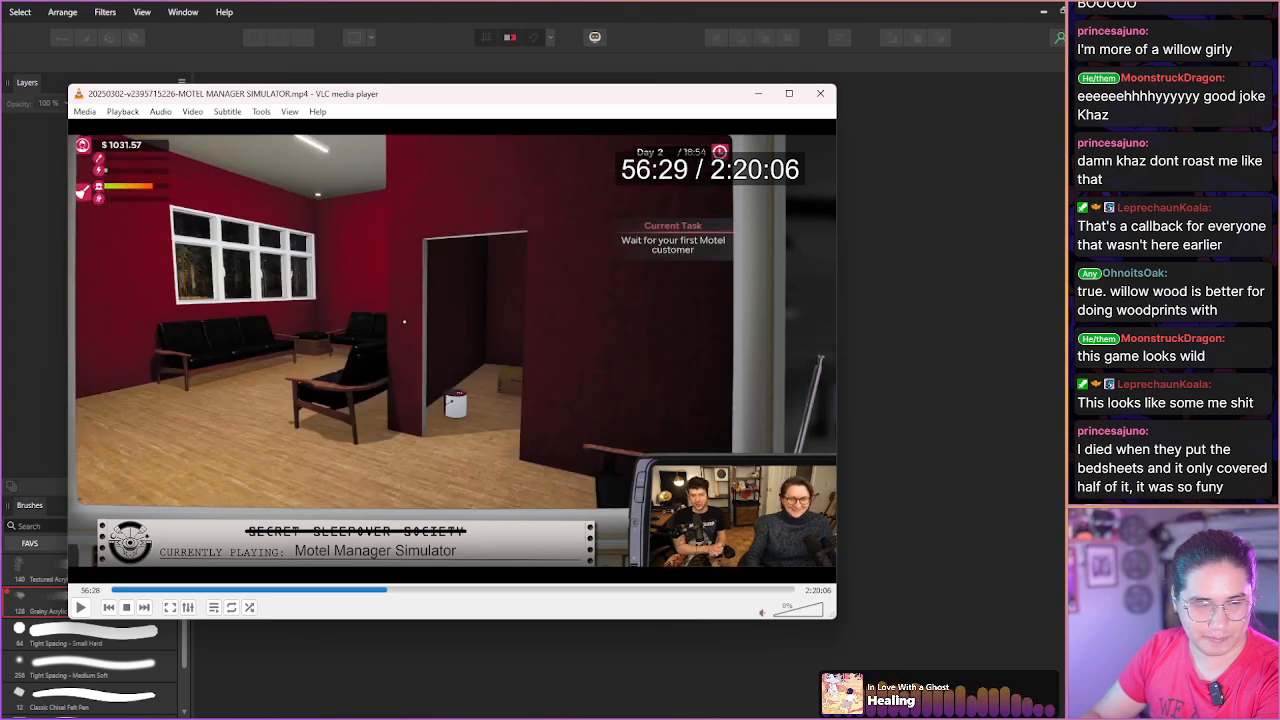
pyautogui.hotkey('shift', 'Right')
pyautogui.hotkey('shift', 'Right')
pyautogui.hotkey('shift', 'Right')
pyautogui.hotkey('shift', 'Right')
pyautogui.hotkey('shift', 'Right')
pyautogui.hotkey('shift', 'Right')
pyautogui.hotkey('shift', 'Right')
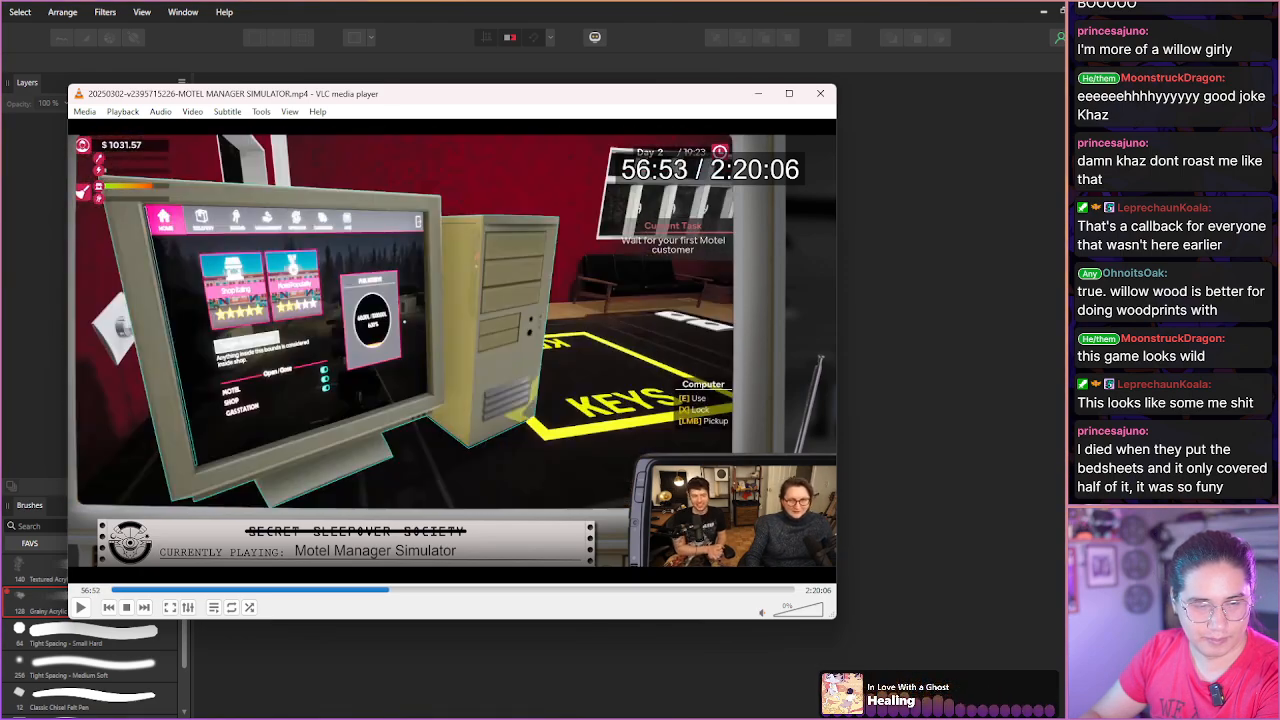
# Skip forward past the parking lot at night to the reception desk overlooking the lobby at about 57:31.
pyautogui.hotkey('shift', 'Right')
pyautogui.hotkey('shift', 'Right')
pyautogui.hotkey('shift', 'Right')
pyautogui.hotkey('shift', 'Right')
pyautogui.hotkey('shift', 'Right')
pyautogui.hotkey('shift', 'Right')
pyautogui.hotkey('shift', 'Right')
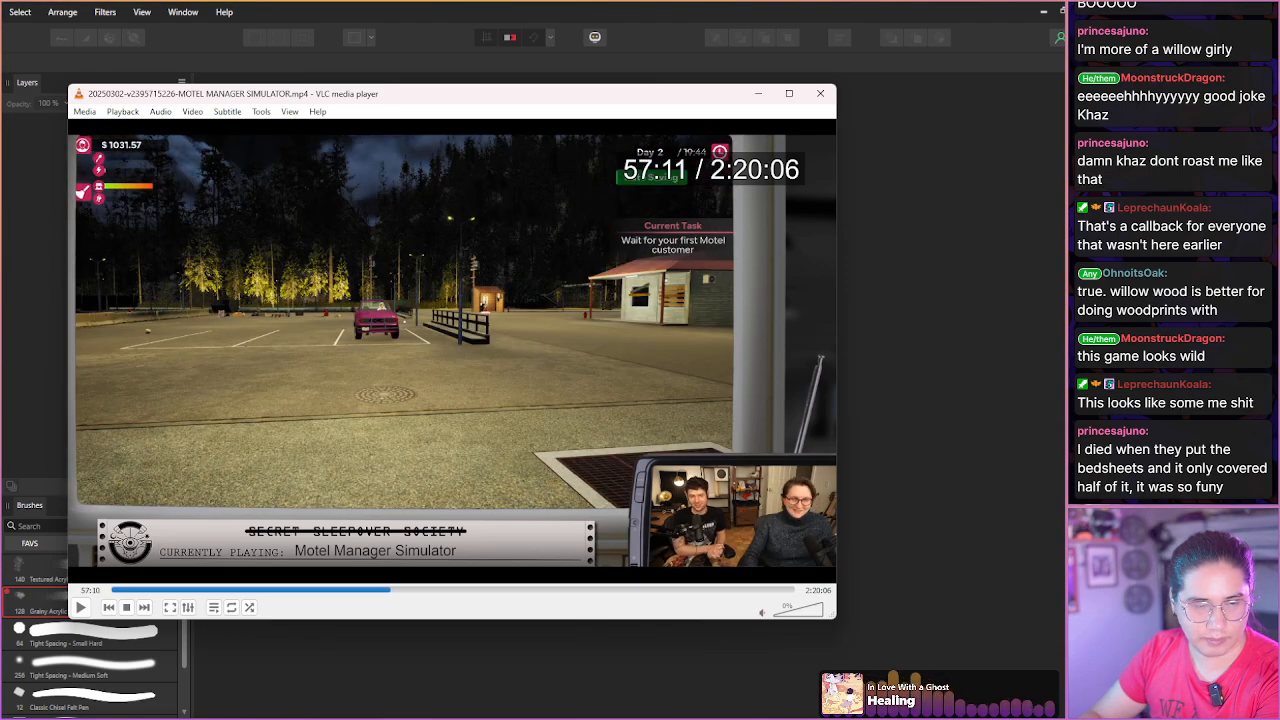
pyautogui.hotkey('shift', 'Right')
pyautogui.hotkey('shift', 'Right')
pyautogui.hotkey('shift', 'Right')
pyautogui.hotkey('shift', 'Right')
pyautogui.hotkey('shift', 'Right')
pyautogui.hotkey('shift', 'Right')
pyautogui.hotkey('shift', 'Right')
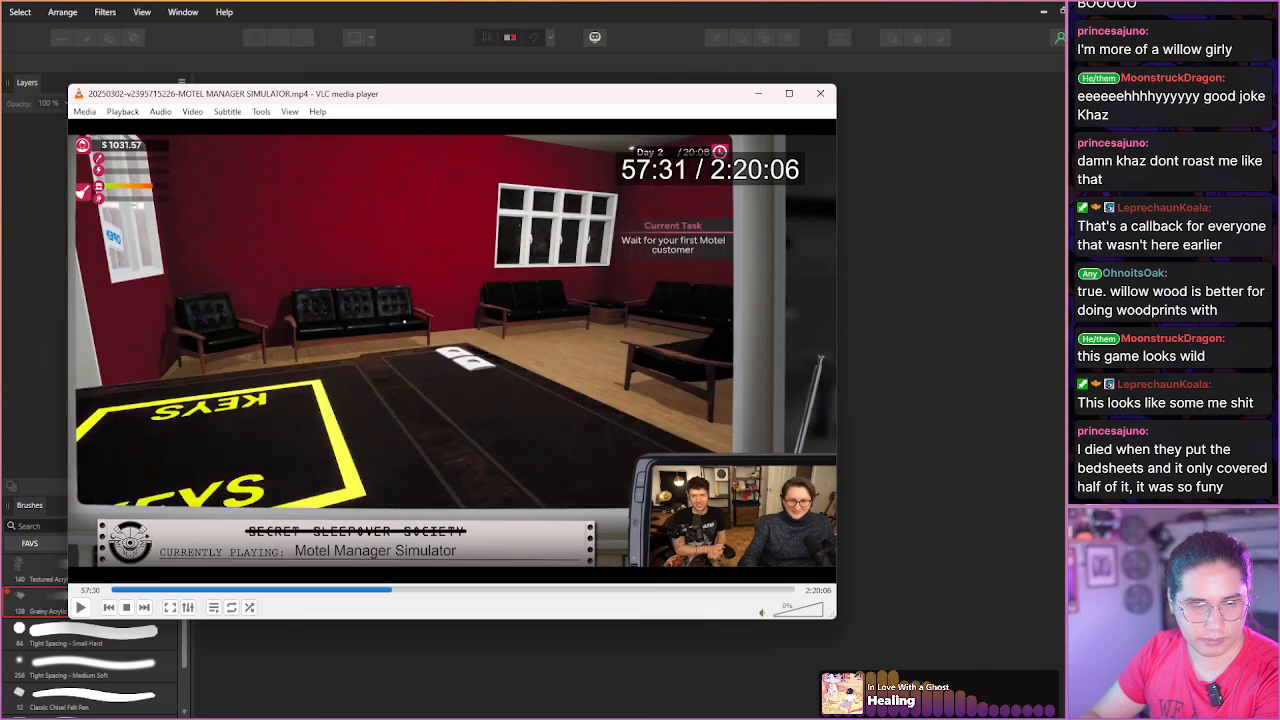
# Skip forward past the empty key area and the room payment screen to the customer at the desk at about 58:26.
pyautogui.hotkey('shift', 'Right')
pyautogui.hotkey('shift', 'Right')
pyautogui.hotkey('shift', 'Right')
pyautogui.hotkey('shift', 'Right')
pyautogui.hotkey('shift', 'Right')
pyautogui.hotkey('shift', 'Right')
pyautogui.hotkey('shift', 'Right')
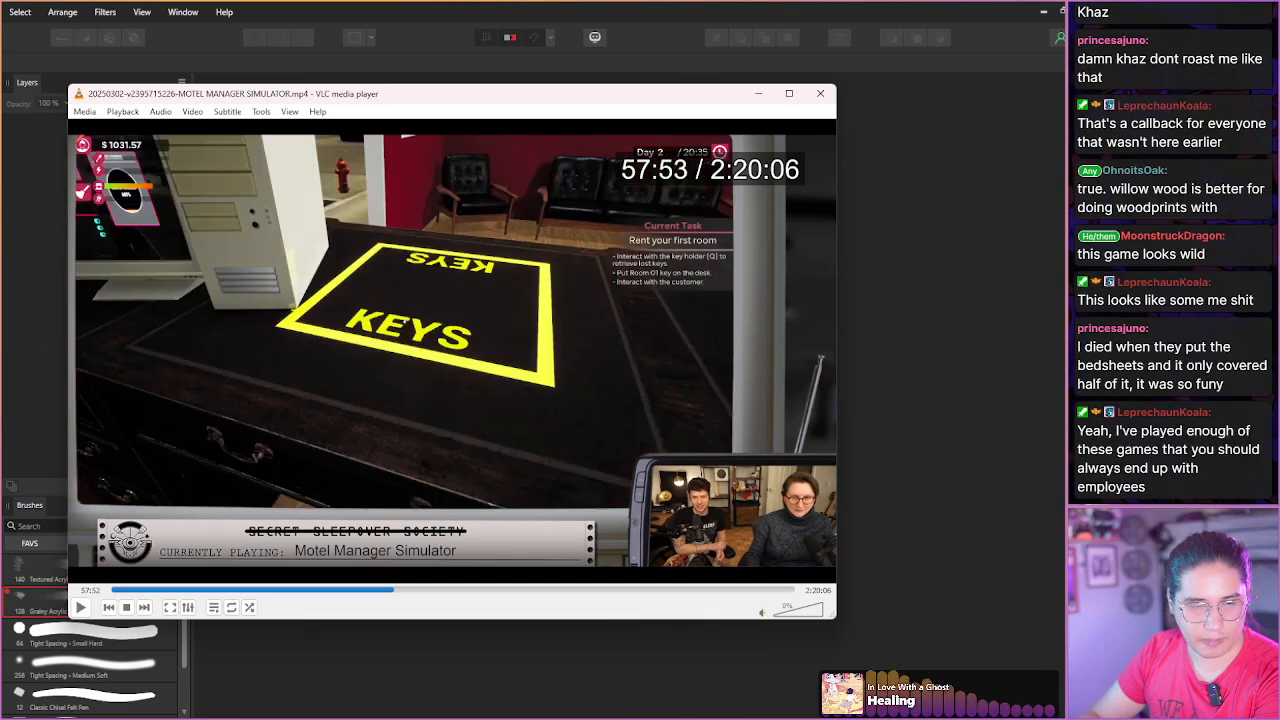
pyautogui.hotkey('shift', 'Right')
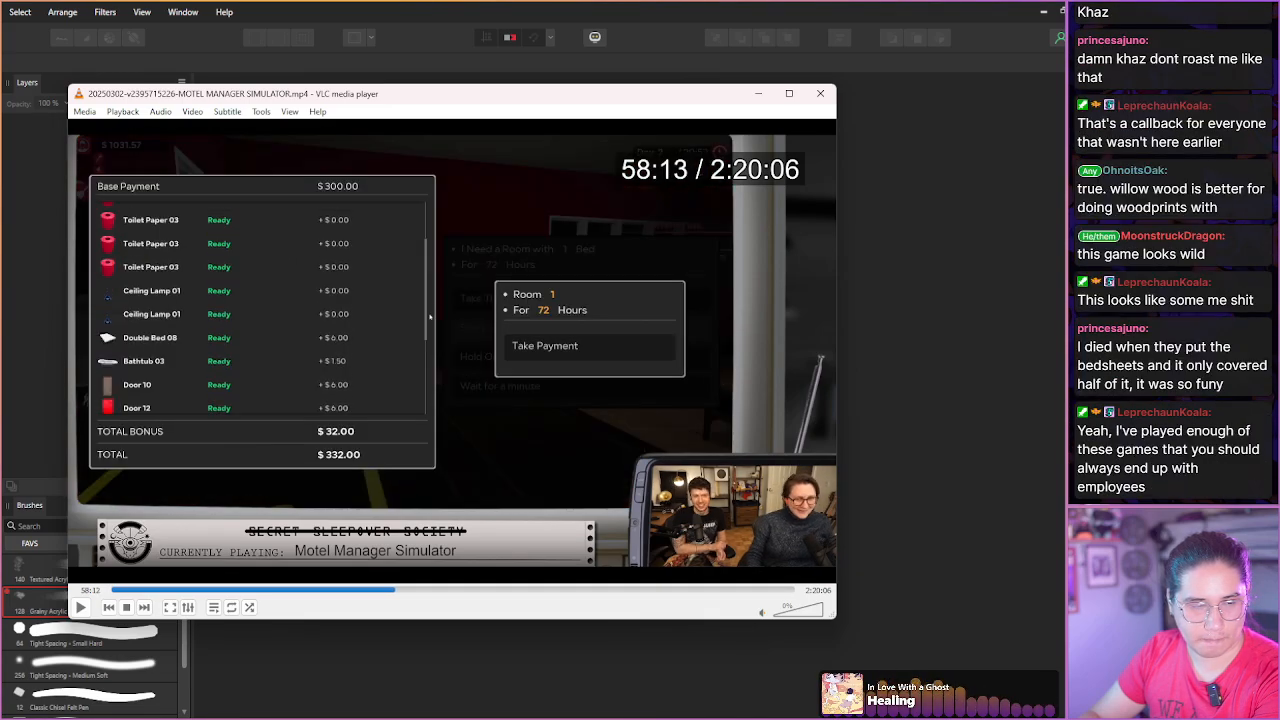
pyautogui.hotkey('shift', 'Right')
pyautogui.hotkey('shift', 'Right')
pyautogui.hotkey('shift', 'Right')
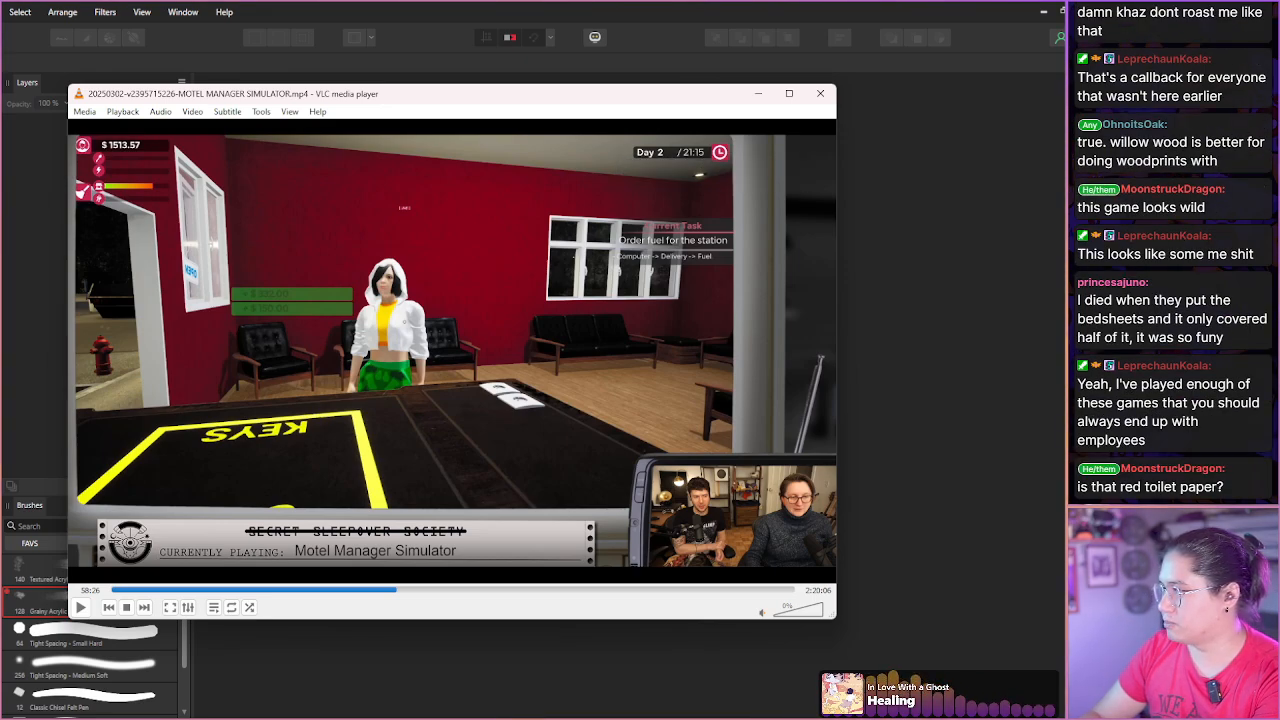
# Skip forward to the bed seen through the motel room window at about 58:41 and save a video snapshot.
pyautogui.hotkey('shift', 'Right')
pyautogui.hotkey('shift', 'Right')
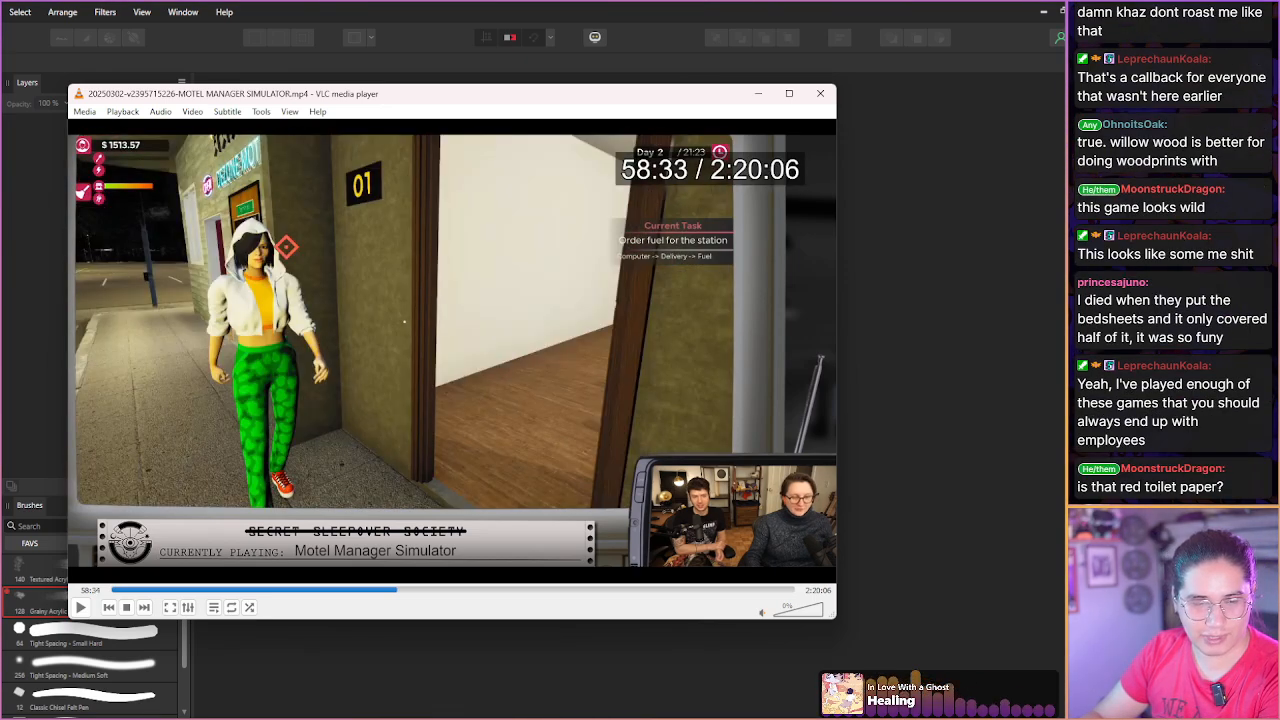
pyautogui.hotkey('shift', 'Right')
pyautogui.hotkey('shift', 'Right')
pyautogui.hotkey('shift', 'Right')
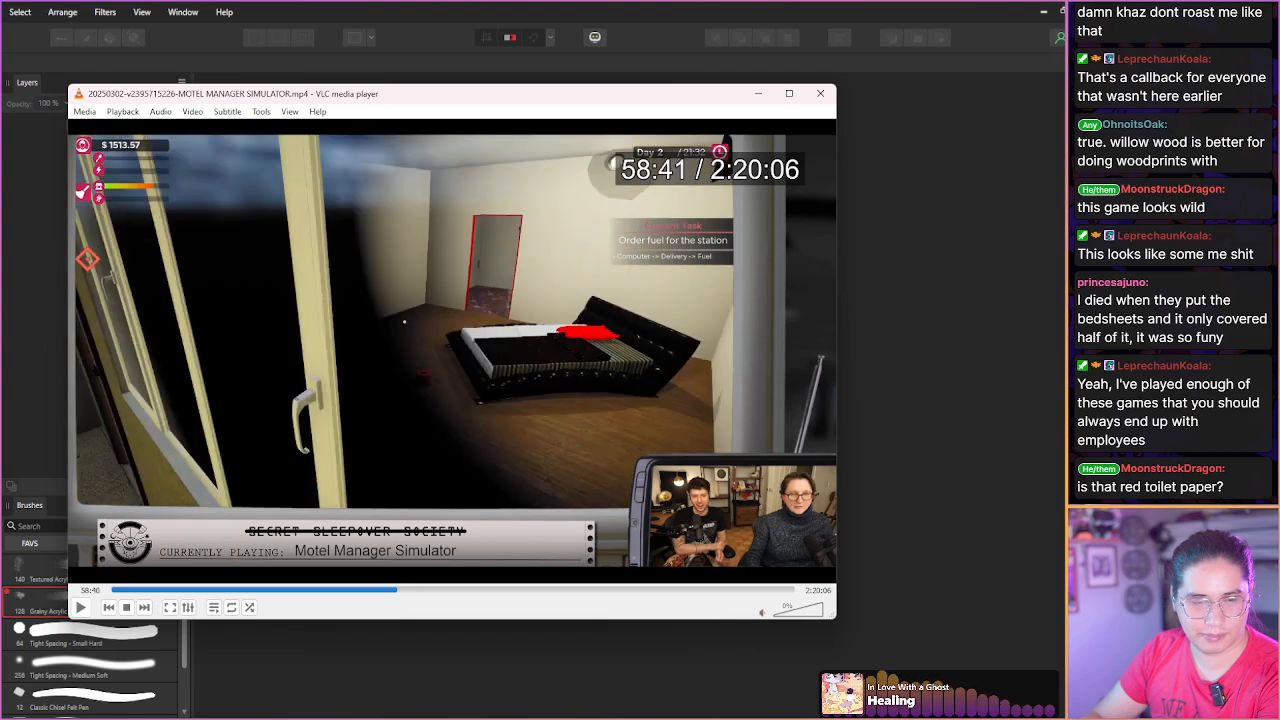
pyautogui.hotkey('shift', 's')
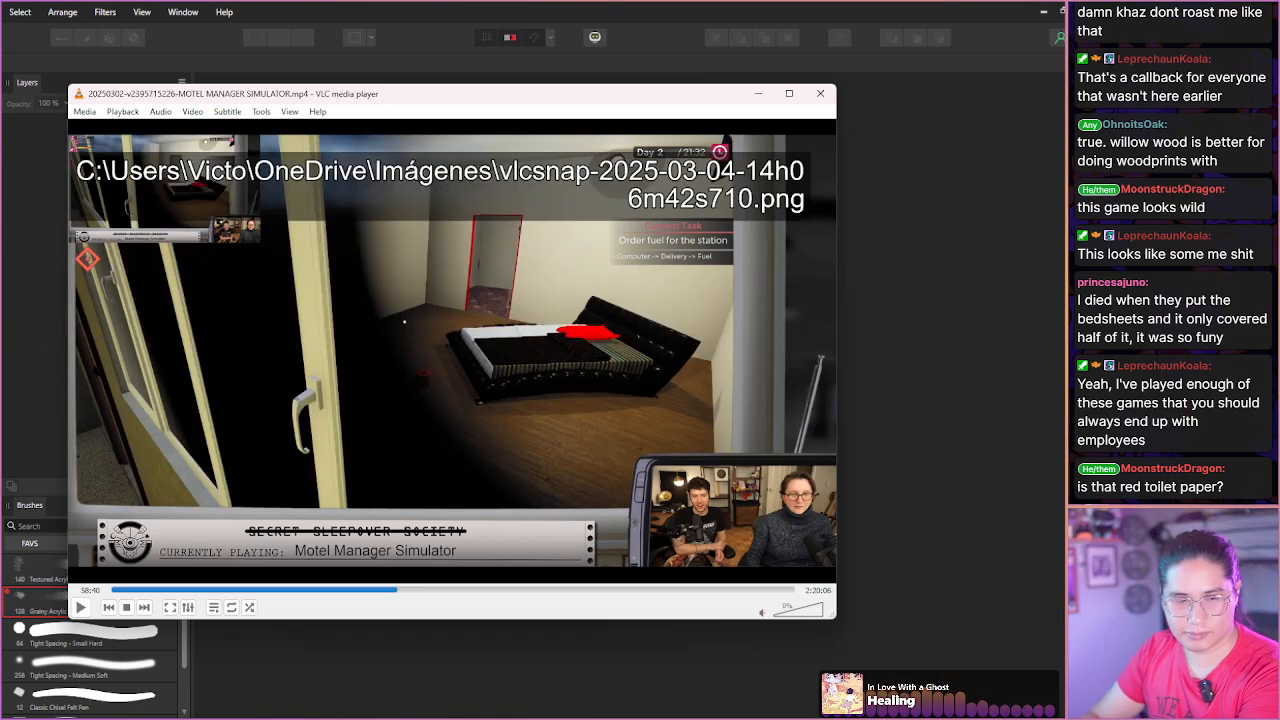
# Advance frame by frame to the bedroom window view at about 58:42 and save a second snapshot.
pyautogui.press('space')
pyautogui.press('e')
pyautogui.press('e')
pyautogui.press('e')
pyautogui.press('e')
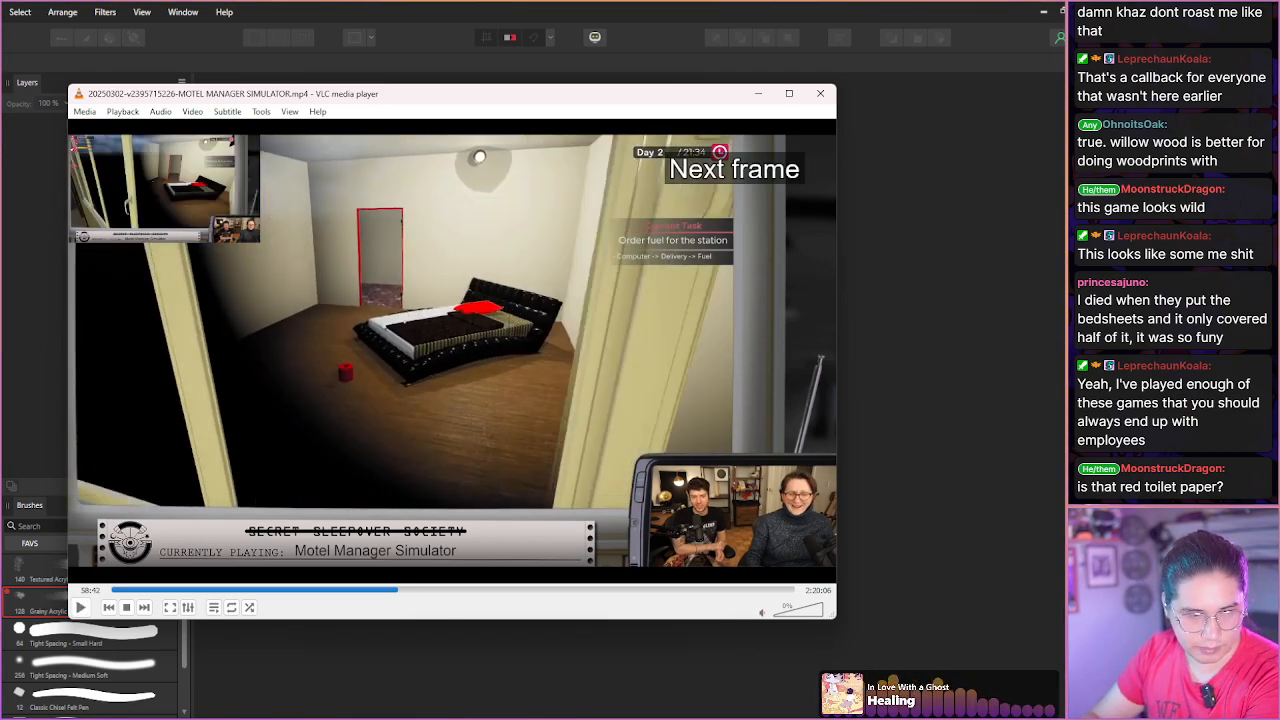
pyautogui.press('e')
pyautogui.hotkey('shift', 's')
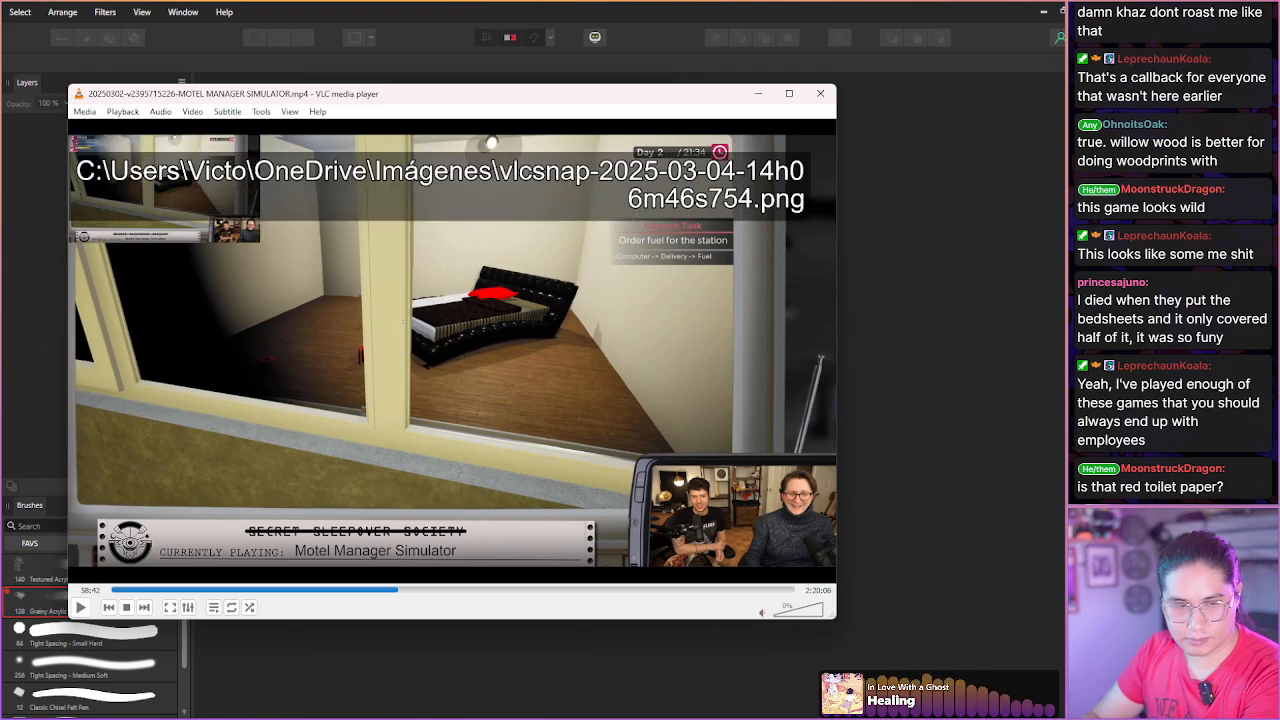
# Advance frame by frame to about 58:44 and save a snapshot of the bed and the red toilet paper roll through the window.
pyautogui.press('e')
pyautogui.press('e')
pyautogui.press('e')
pyautogui.press('e')
pyautogui.press('e')
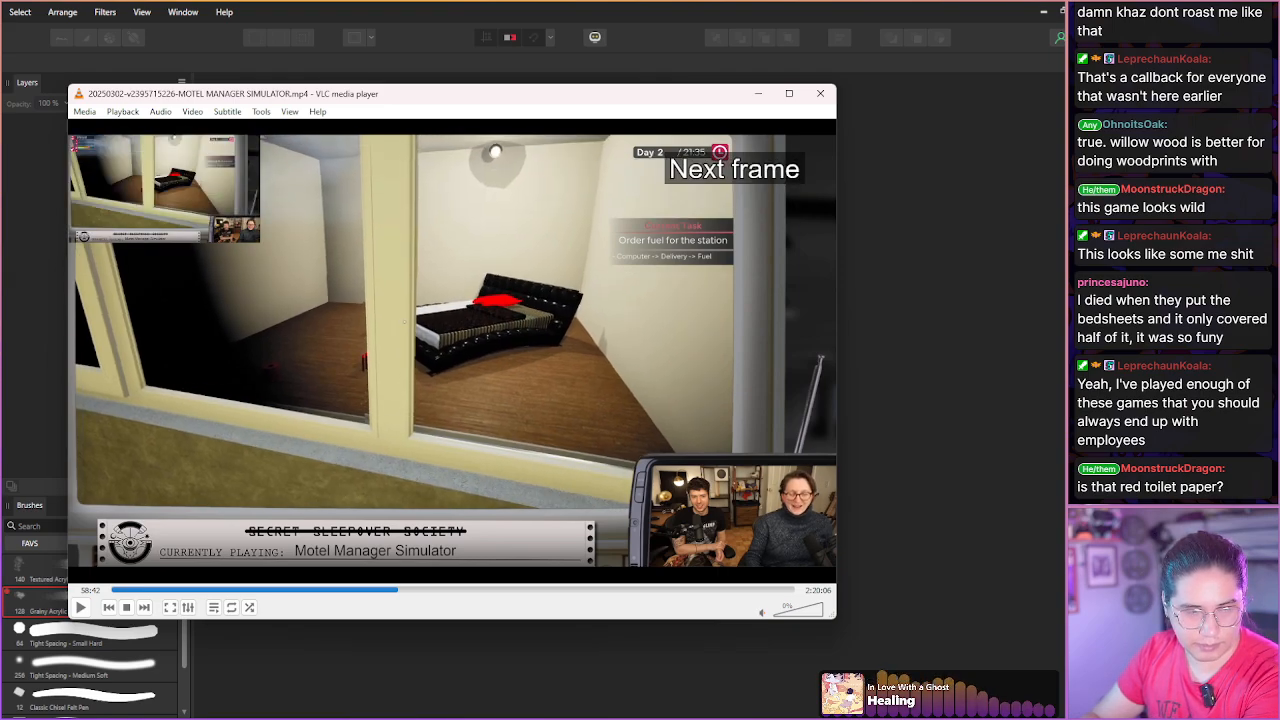
pyautogui.press('e')
pyautogui.press('e')
pyautogui.press('e')
pyautogui.press('e')
pyautogui.press('e')
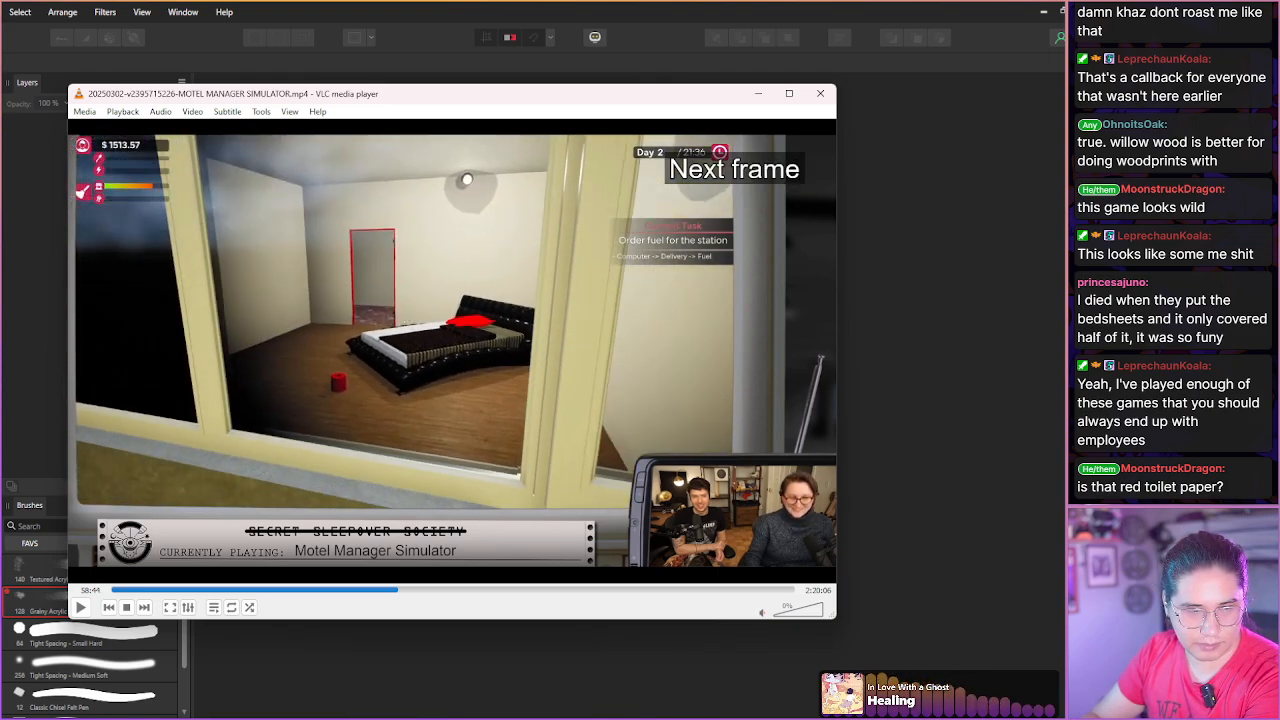
pyautogui.press('e')
pyautogui.press('e')
pyautogui.press('e')
pyautogui.press('e')
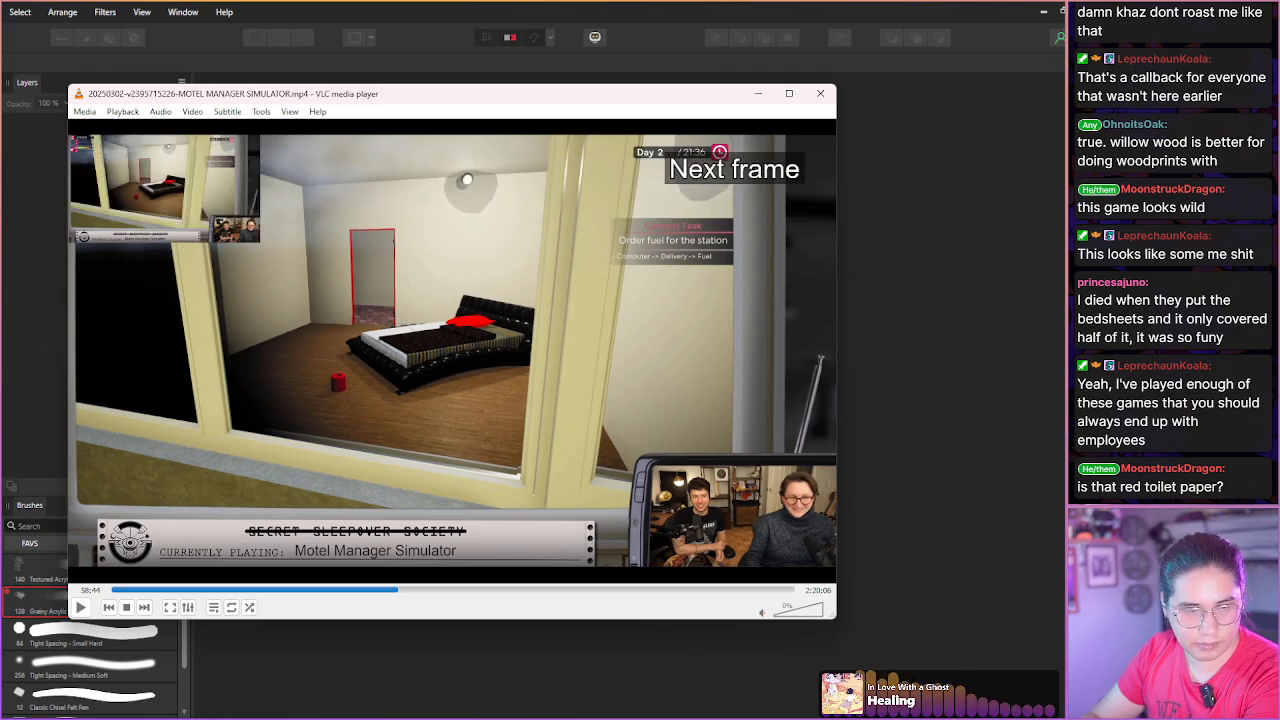
pyautogui.press('e')
pyautogui.hotkey('shift', 's')
# Step a few frames further to the closer bedroom view at about 58:46 and capture another snapshot.
pyautogui.press('e')
pyautogui.press('e')
pyautogui.press('e')
pyautogui.hotkey('shift', 's')
pyautogui.press('e')
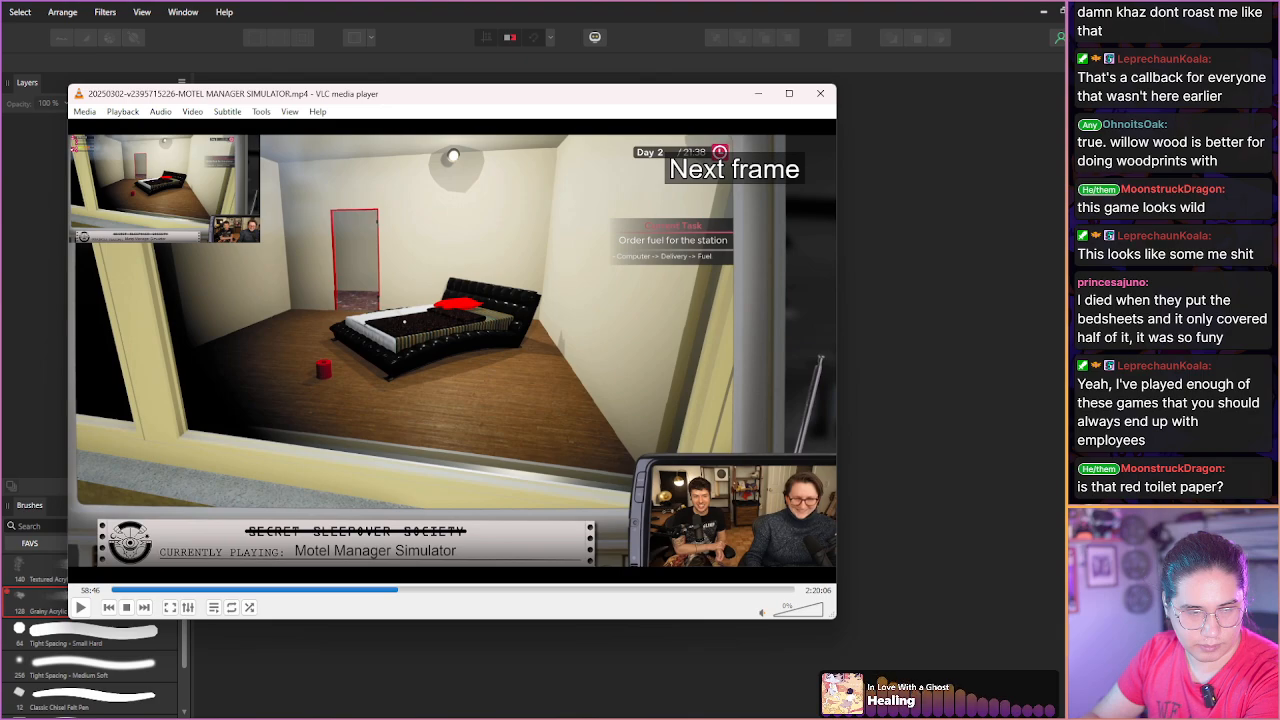
pyautogui.press('e')
# Play on past the bedroom window scene, pause, and skip forward to the motel office exterior at about 59:25.
pyautogui.press('space')
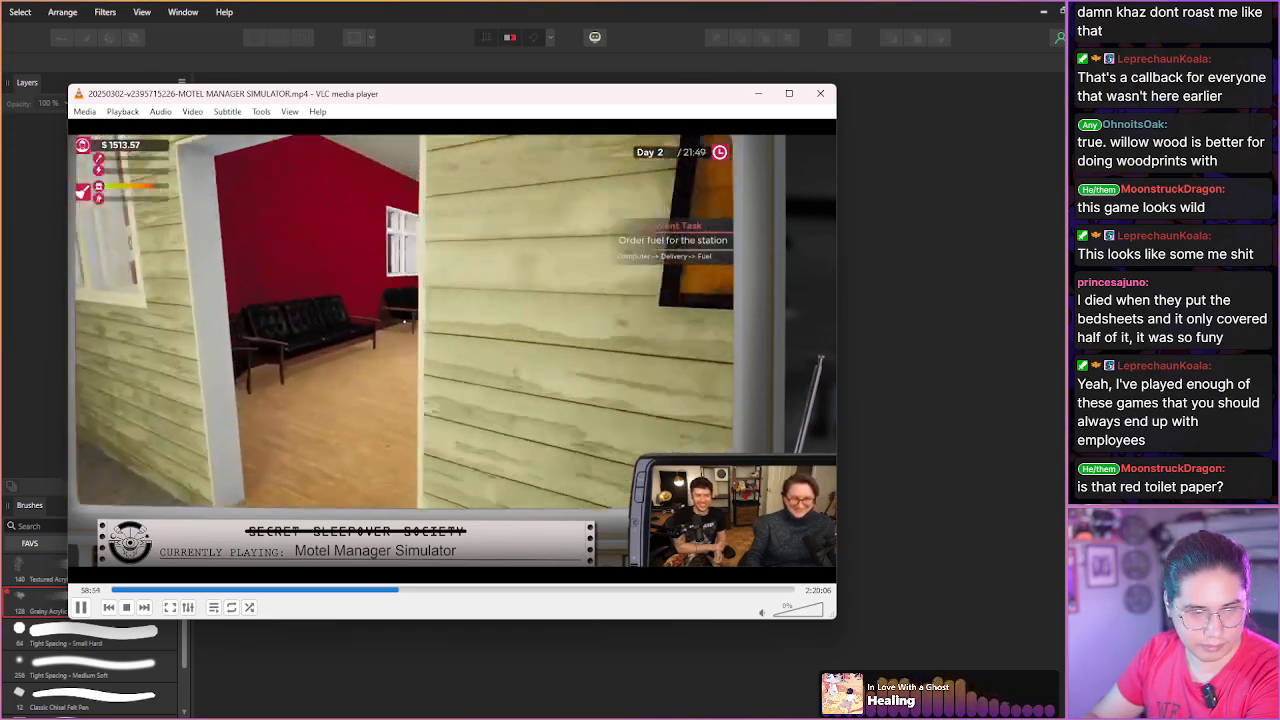
pyautogui.press('space')
pyautogui.hotkey('shift', 'Right')
pyautogui.hotkey('shift', 'Right')
pyautogui.hotkey('shift', 'Right')
pyautogui.hotkey('shift', 'Right')
pyautogui.hotkey('shift', 'Right')
pyautogui.hotkey('shift', 'Right')
pyautogui.hotkey('shift', 'Right')
pyautogui.hotkey('shift', 'Right')
pyautogui.hotkey('shift', 'Right')
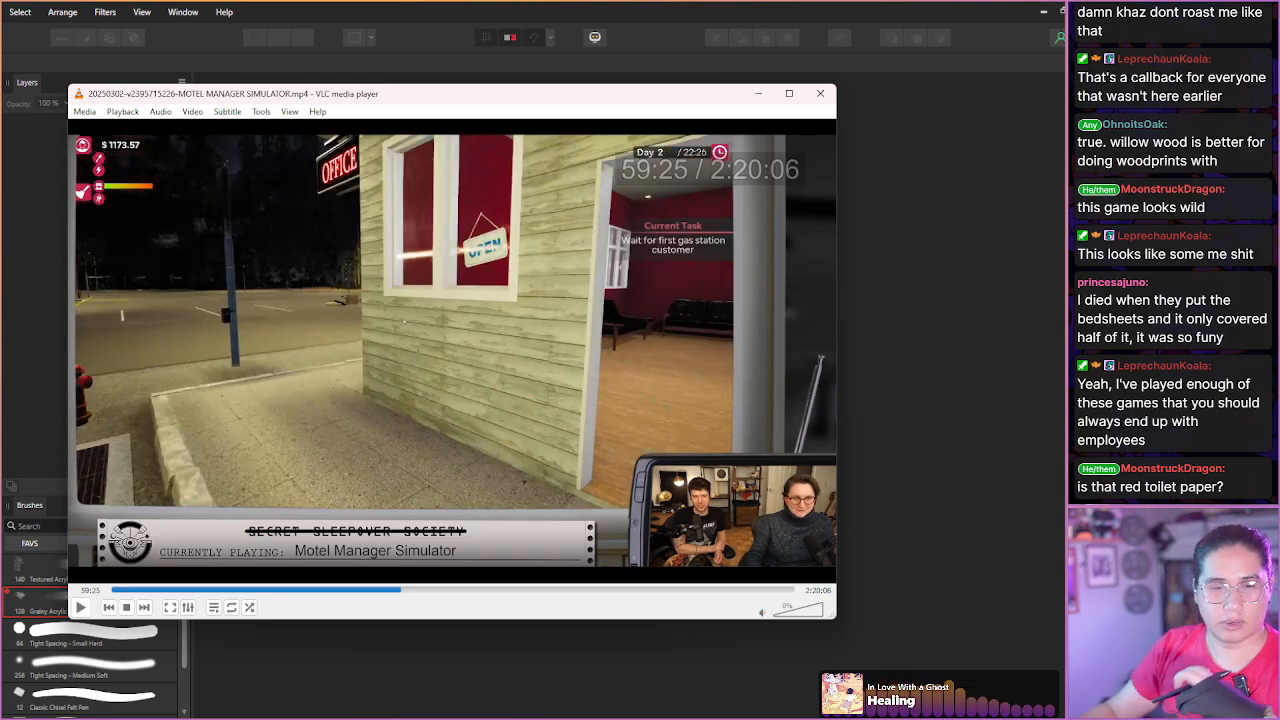
# Minimize the video player and create a new Affinity Photo document from ThumbnailTemplate_Official_NewNumbers.afphoto in the [0] Templates folder.
pyautogui.click(760, 94)
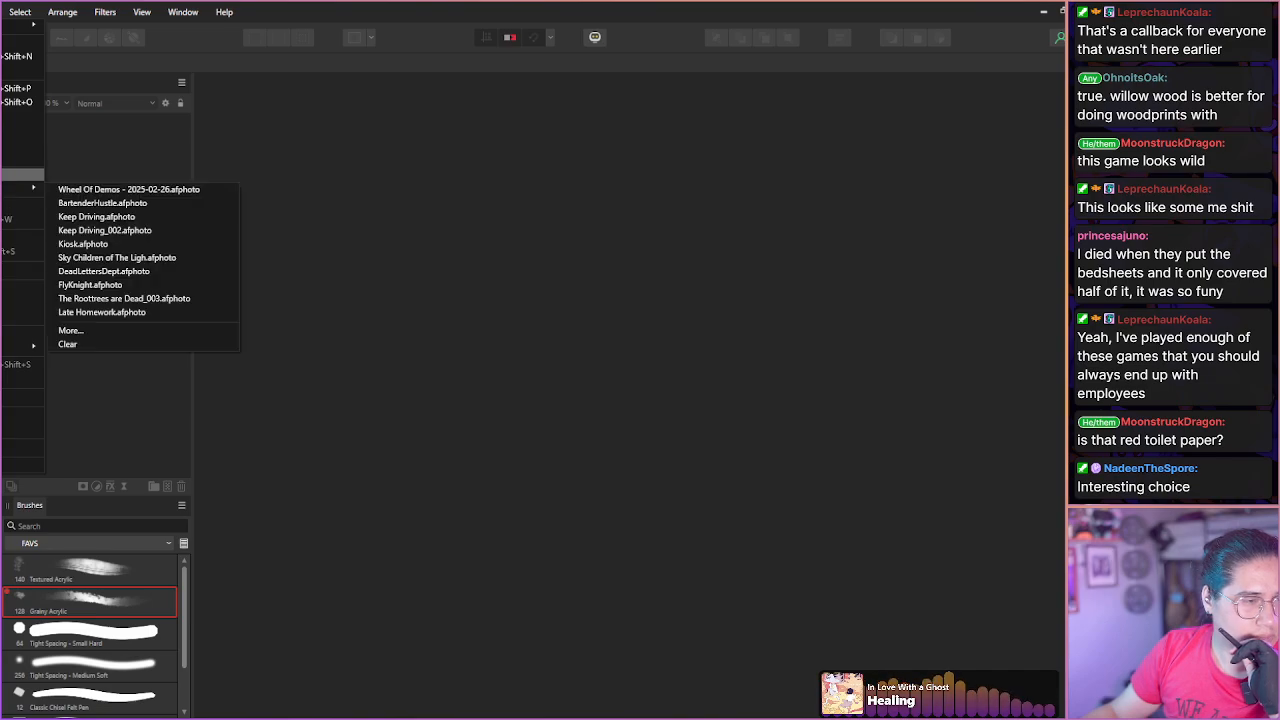
pyautogui.click(8, 42)
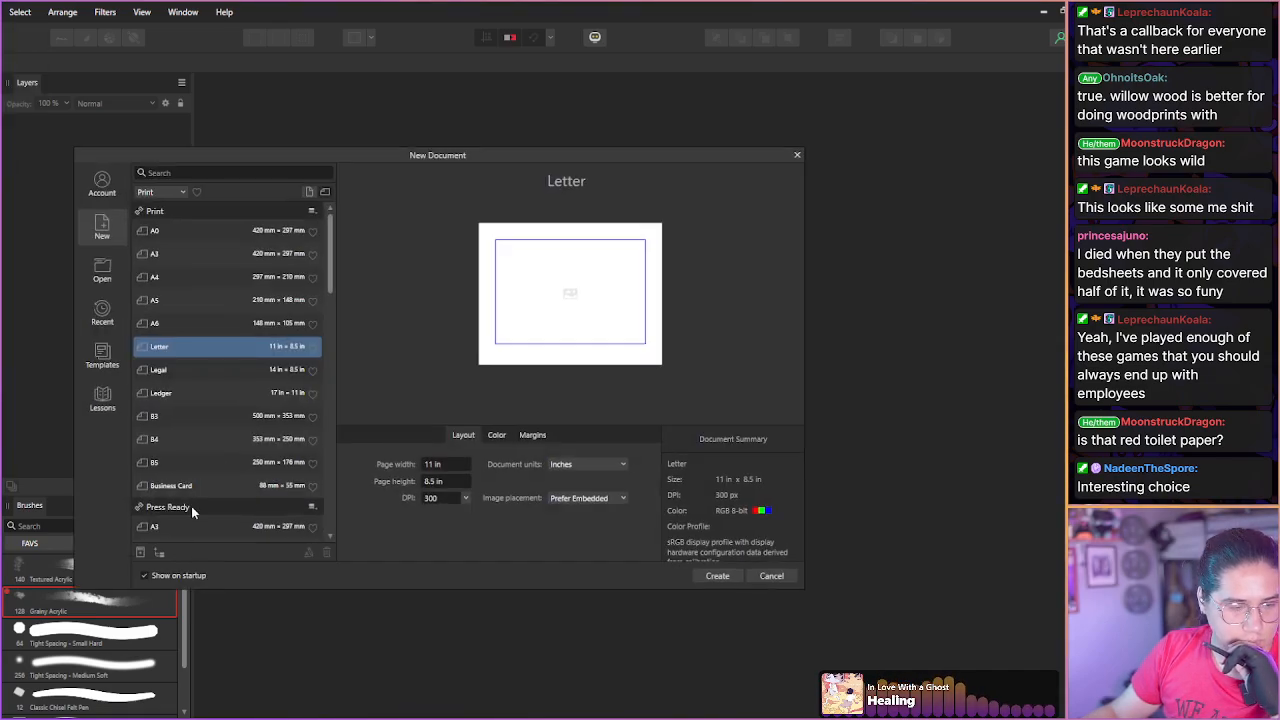
pyautogui.click(102, 398)
pyautogui.click(102, 356)
pyautogui.click(251, 498)
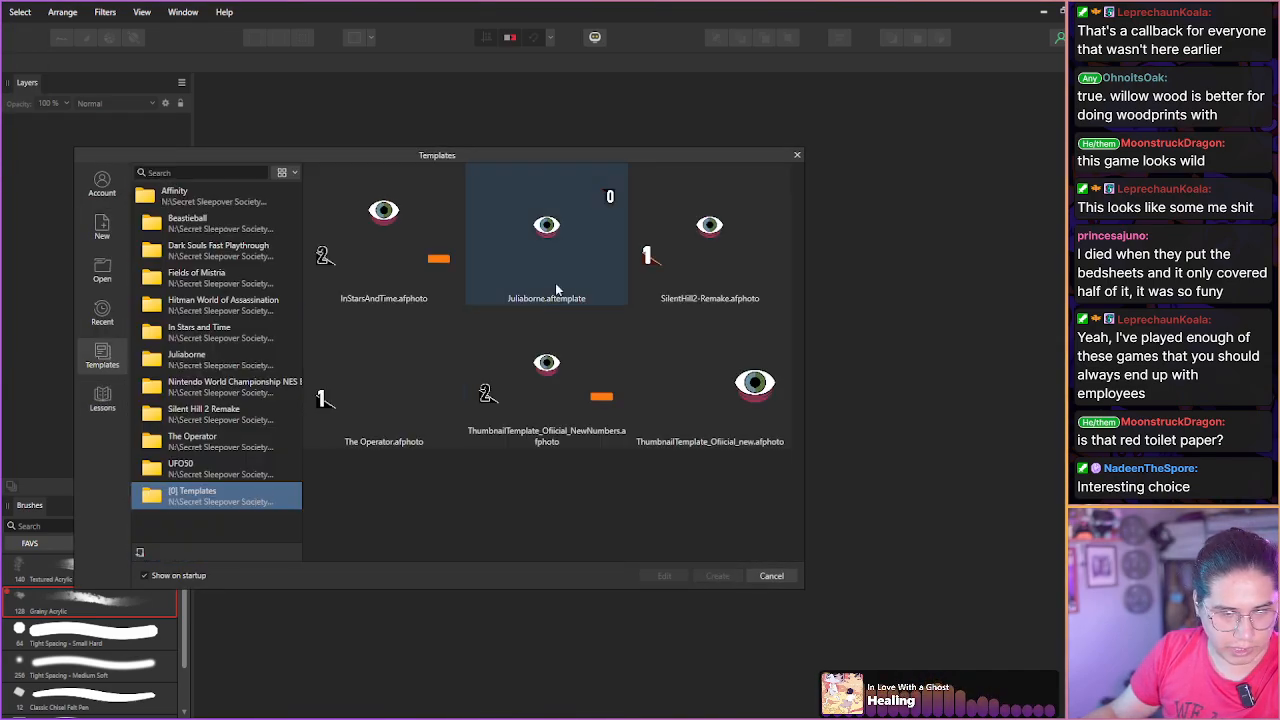
pyautogui.doubleClick(546, 386)
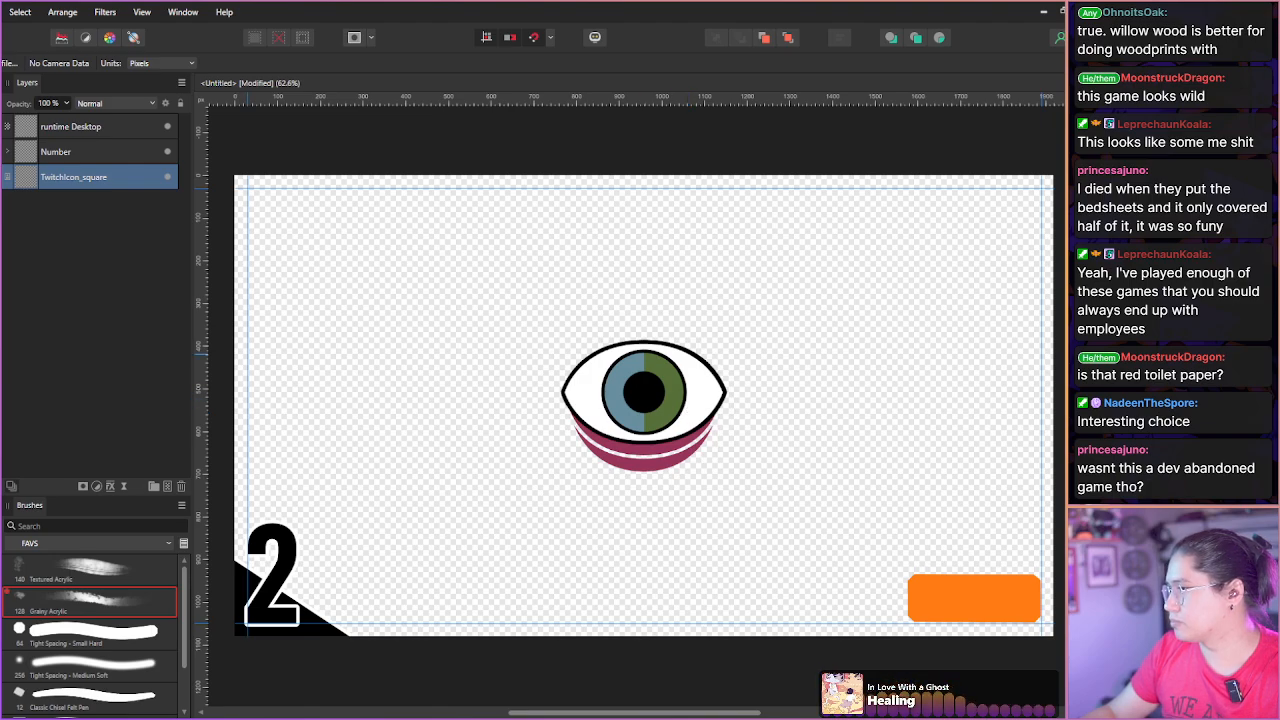
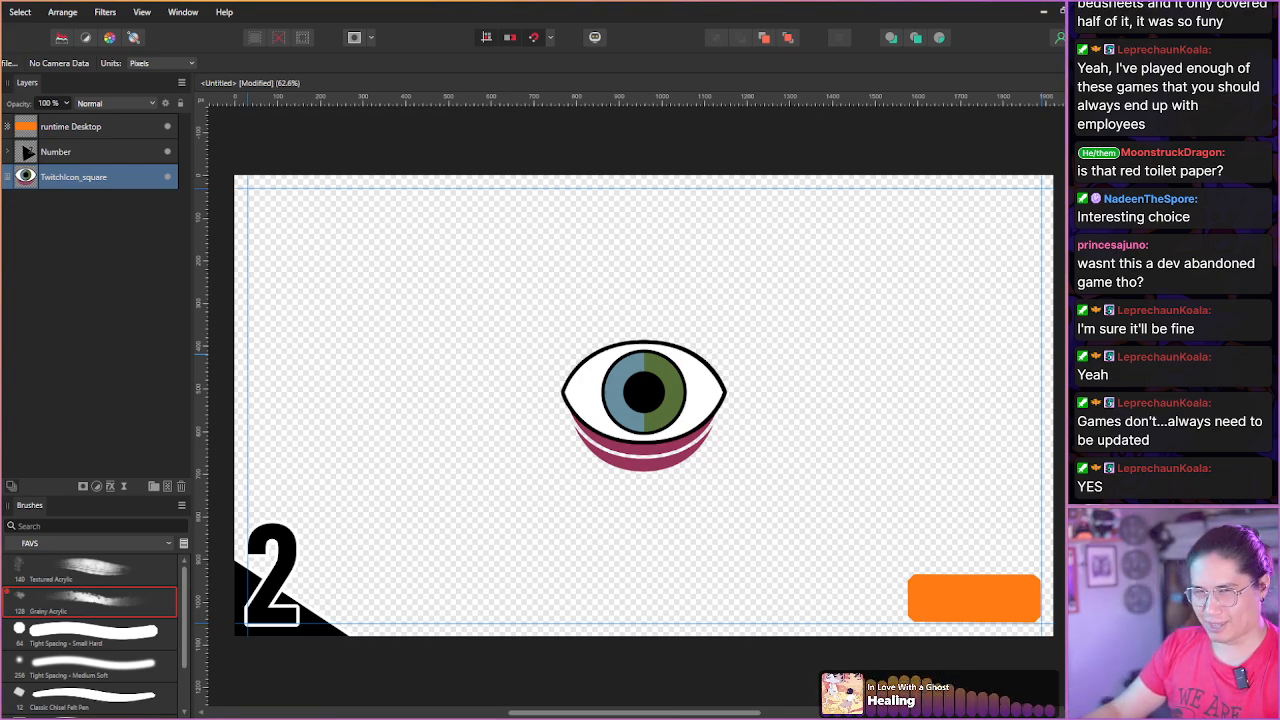
# Hide the runtime Desktop, Number and TwitchIcon_square layers and clear the layer selection.
pyautogui.click(167, 152)
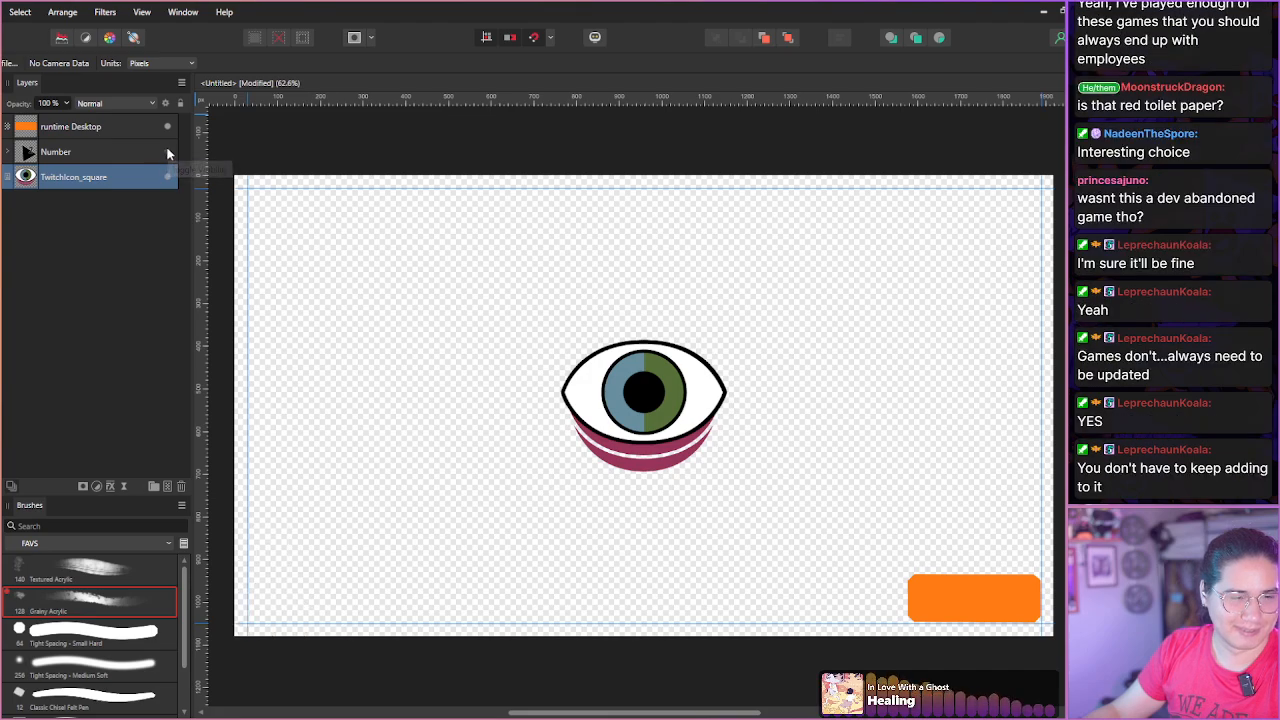
pyautogui.click(167, 177)
pyautogui.click(136, 250)
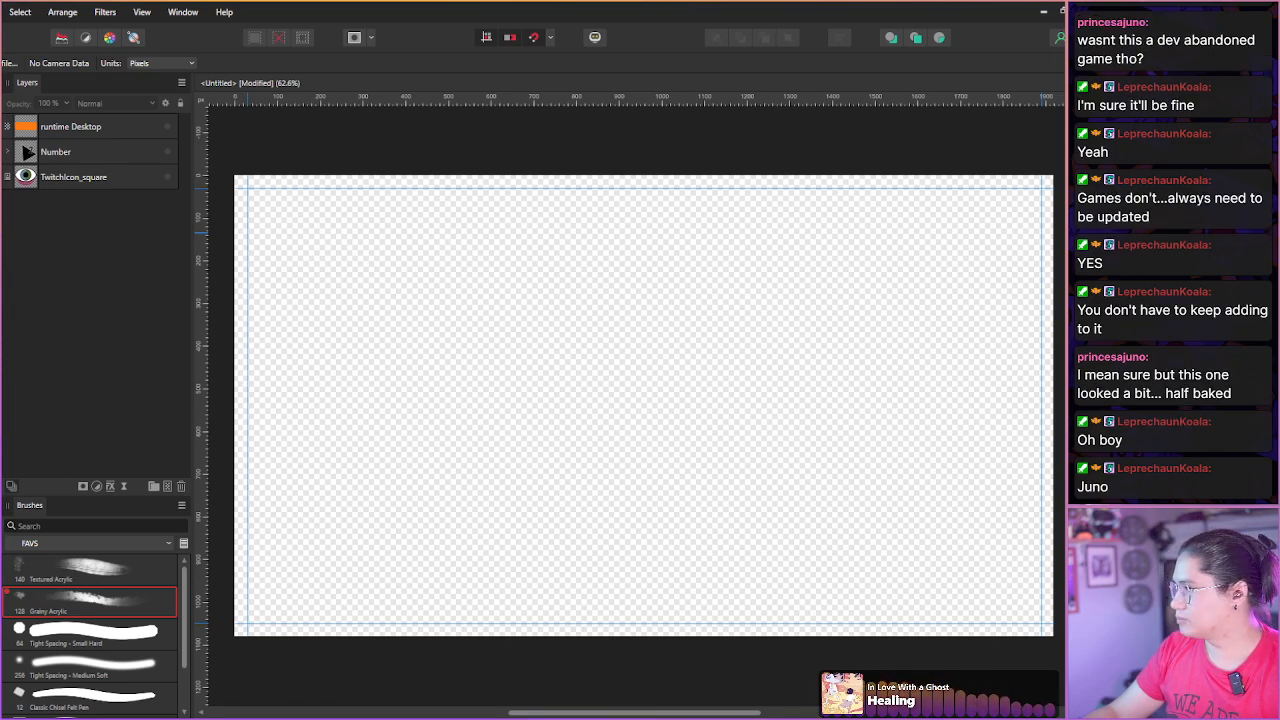
# Place the vlcsnap-2025-03-04 image of the two hosts in the document and position it to cover the canvas.
pyautogui.moveTo(1036, 125); pyautogui.dragTo(532, 363)
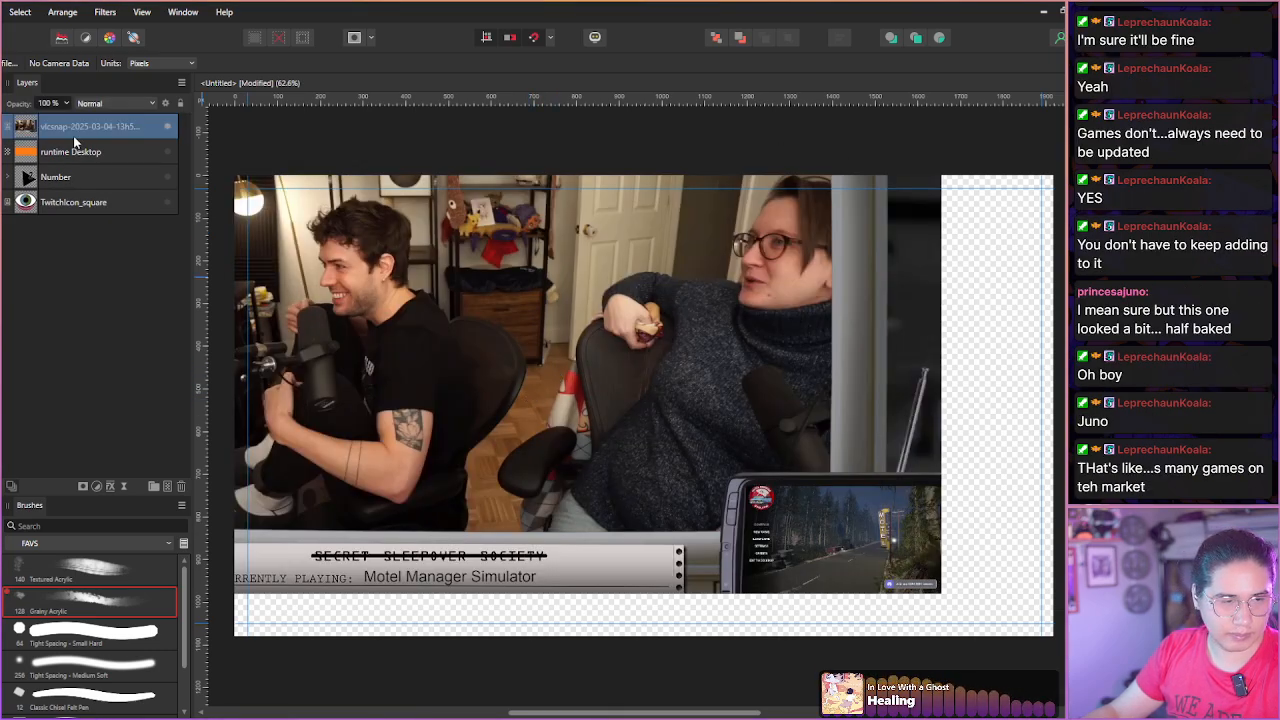
pyautogui.click(330, 386)
pyautogui.moveTo(330, 388); pyautogui.dragTo(438, 412)
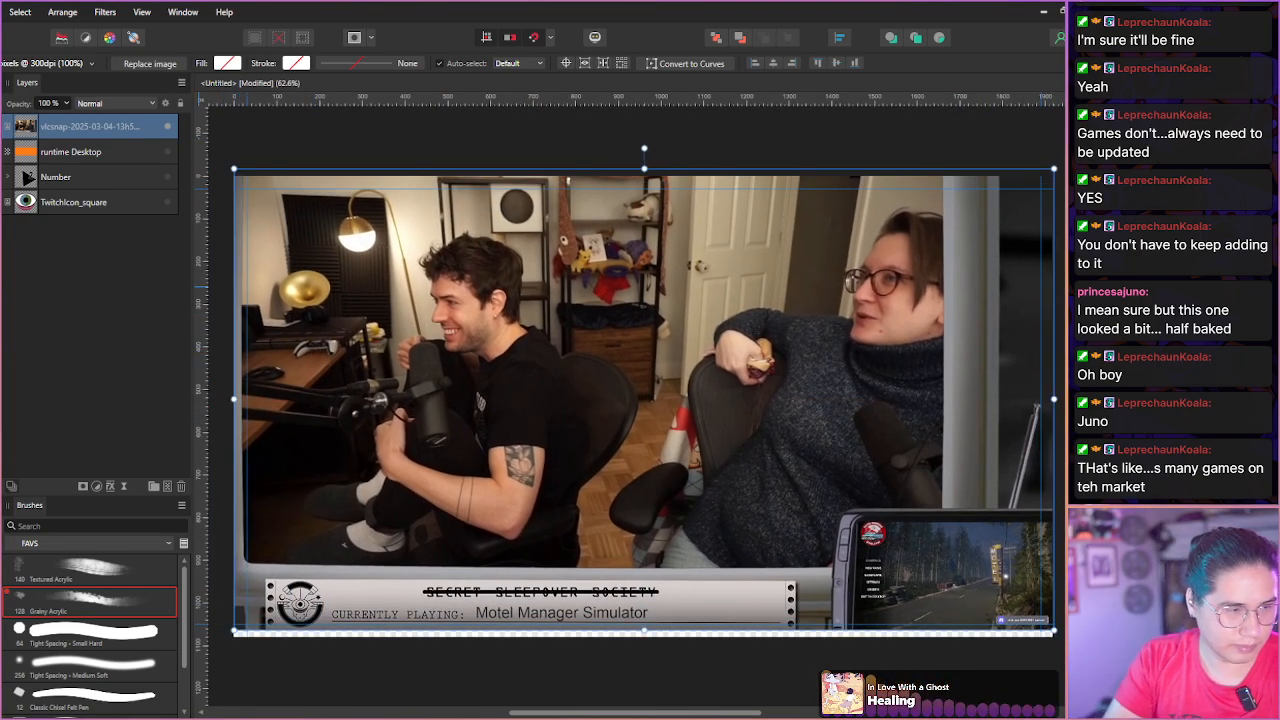
# Select the man in the black T-shirt in the placed snapshot, checking the outline around his hands and the microphone.
pyautogui.click(2, 222)
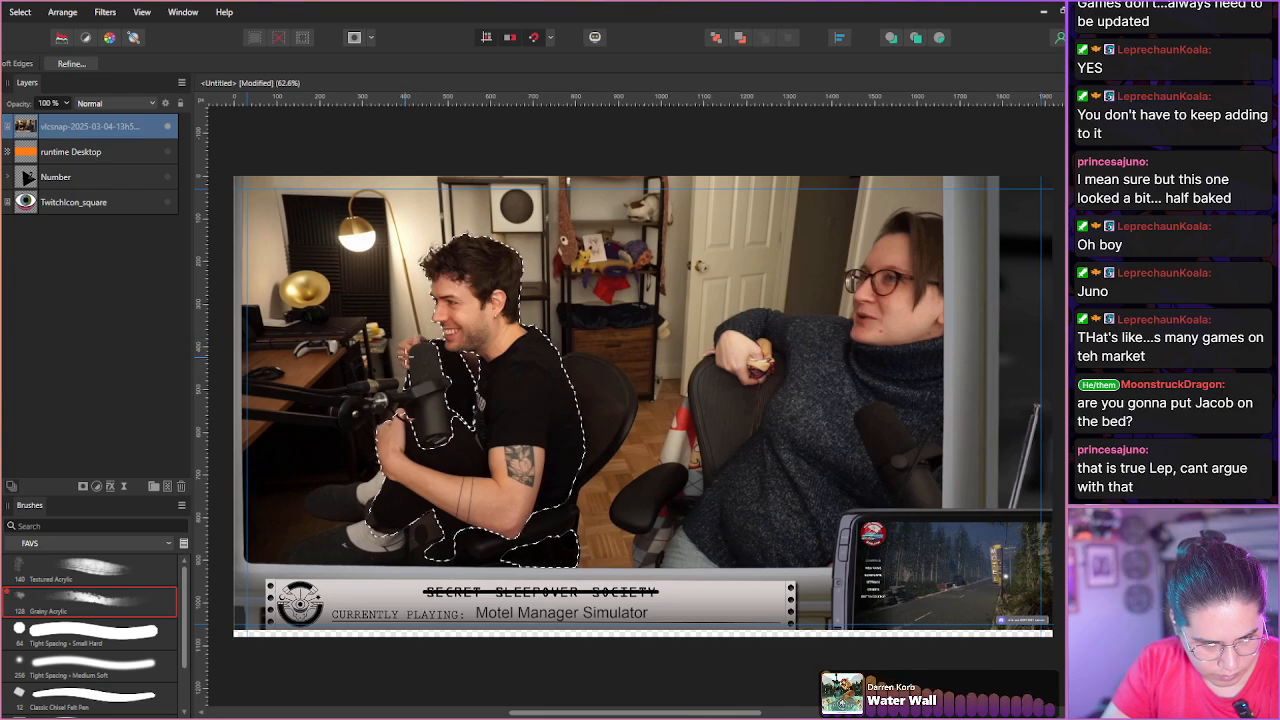
pyautogui.scroll(5, 403, 352)
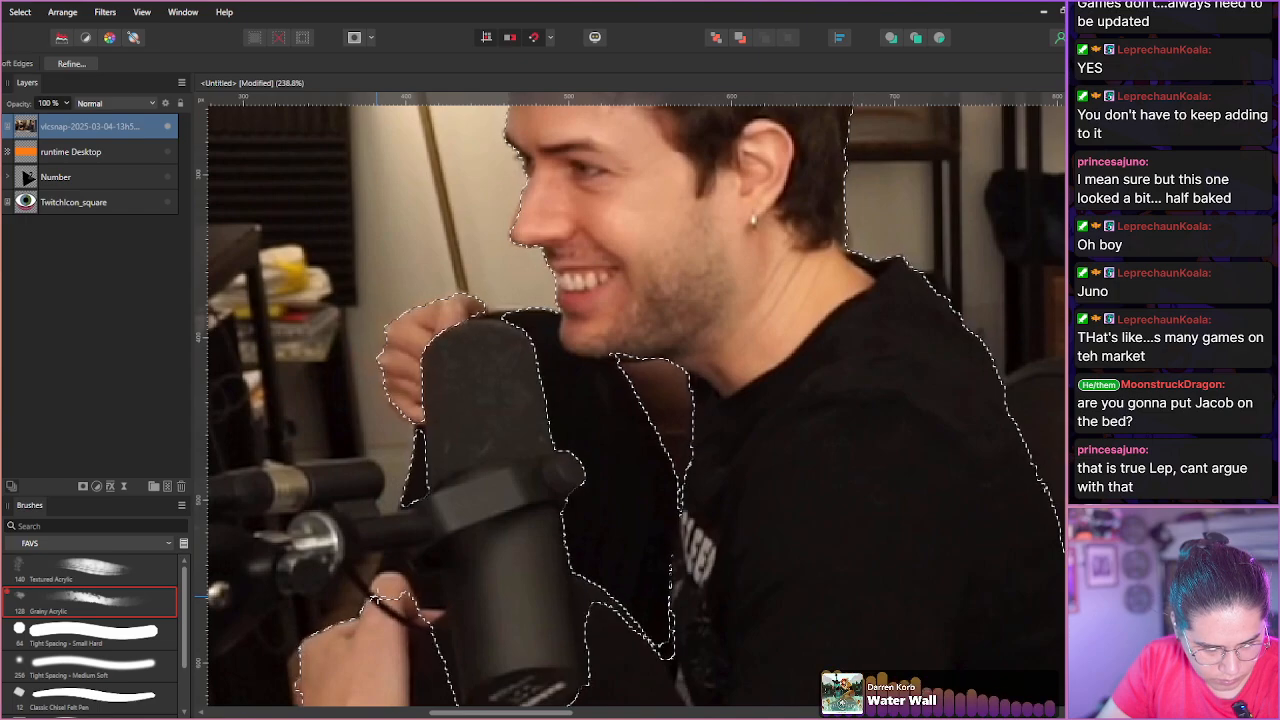
pyautogui.scroll(-5, 380, 520)
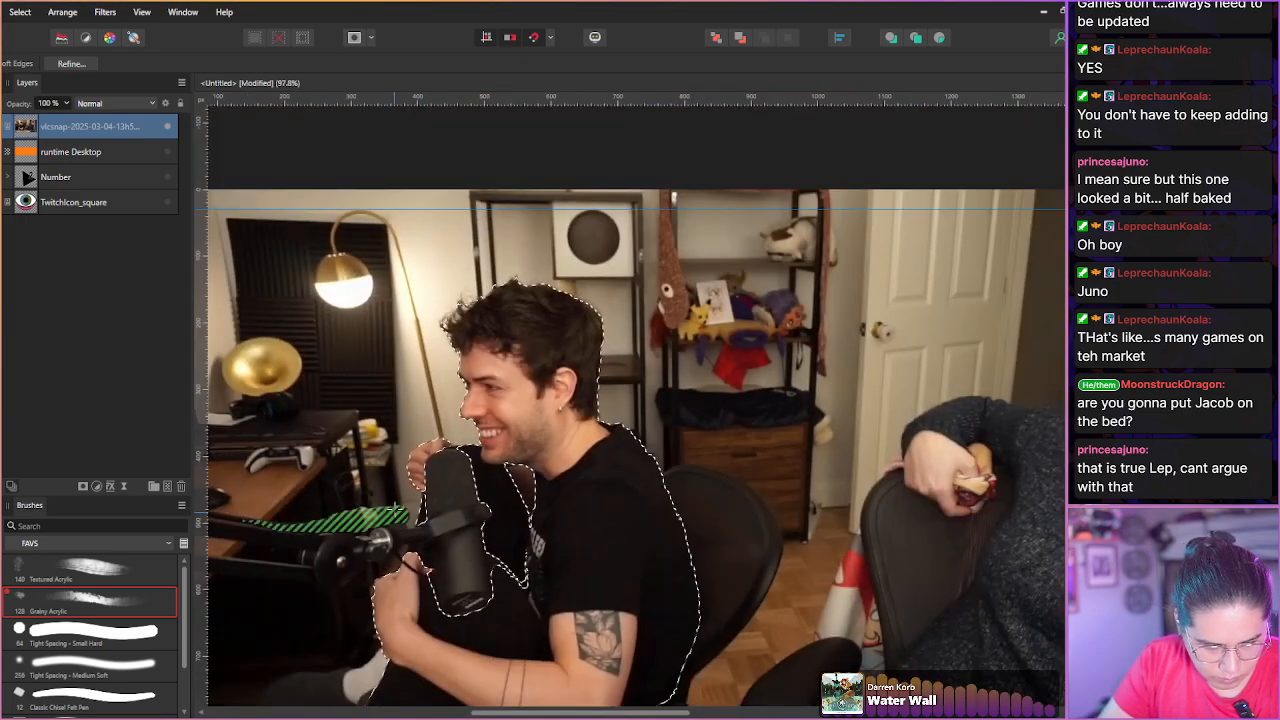
# Extend the selection of the man down over his legs and both shoes.
pyautogui.press('space')
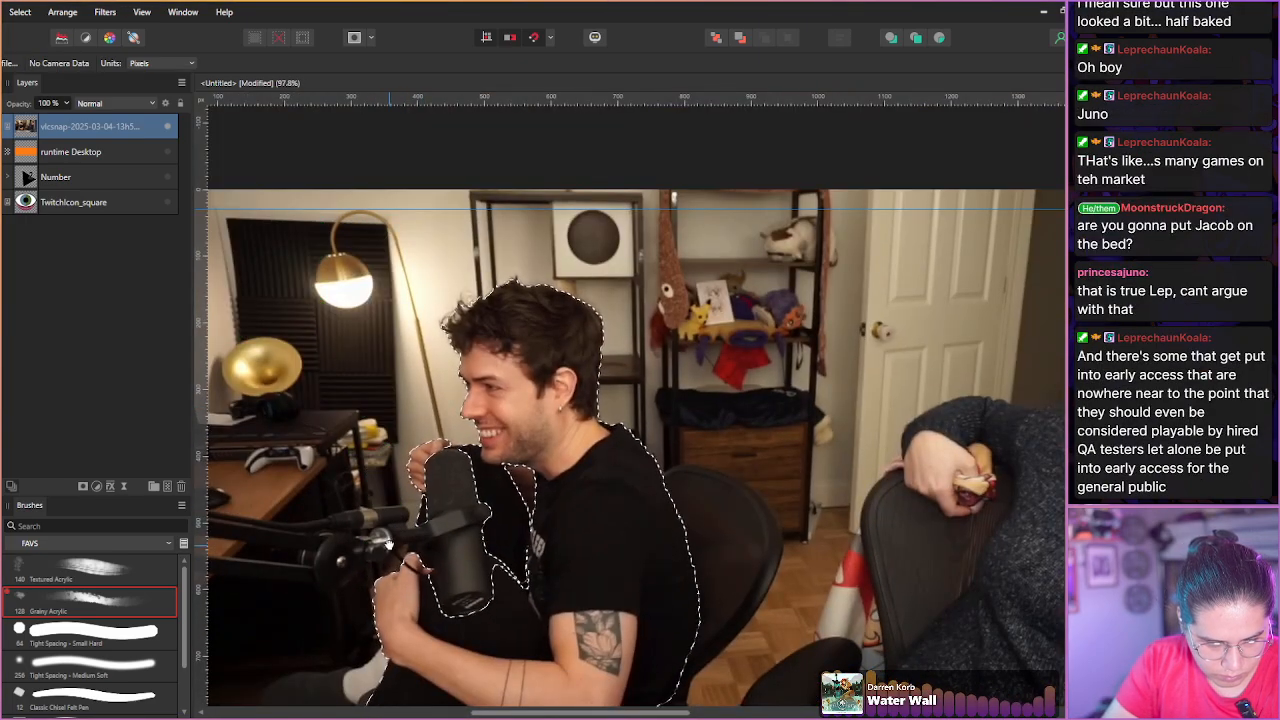
pyautogui.moveTo(363, 591); pyautogui.dragTo(383, 494)
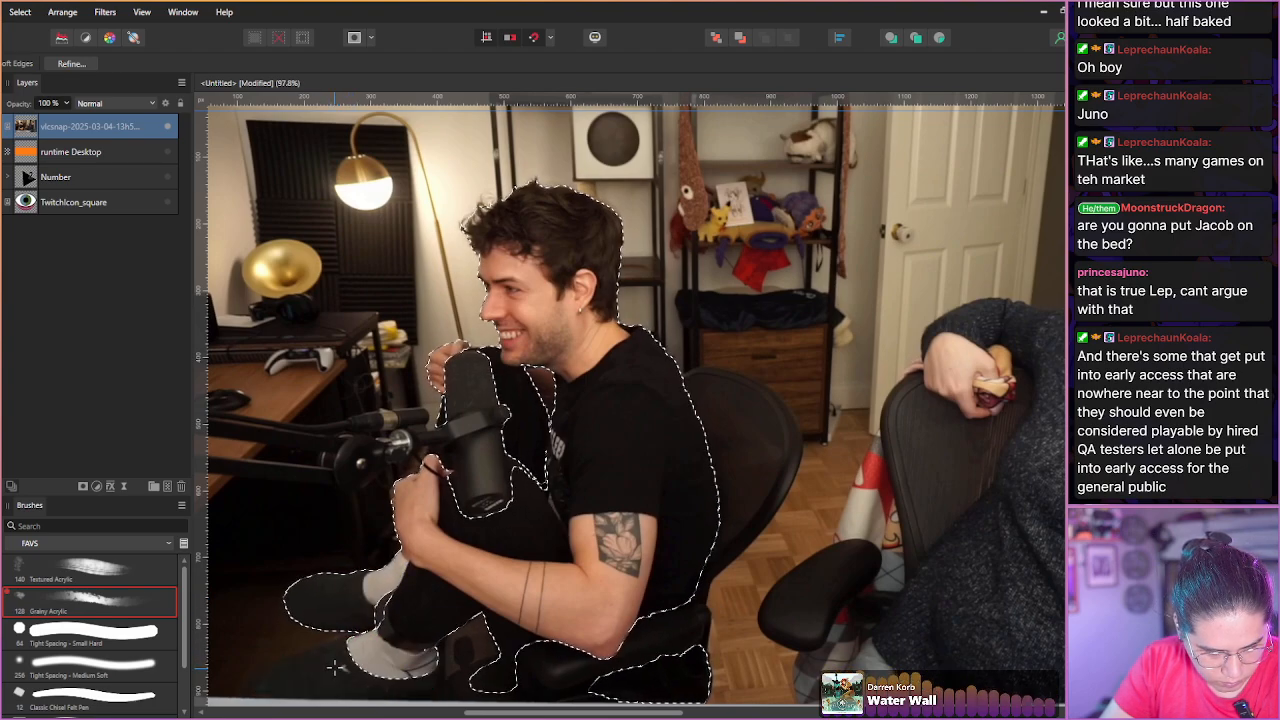
pyautogui.moveTo(357, 549); pyautogui.dragTo(324, 590)
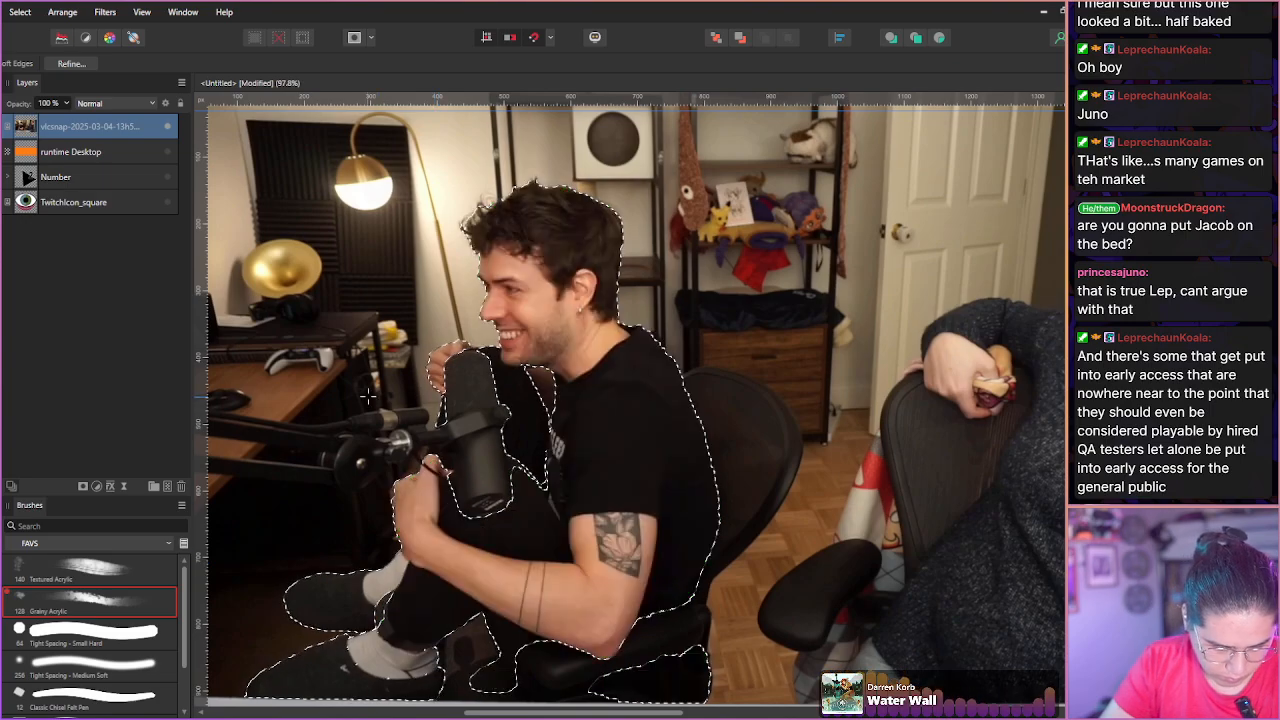
pyautogui.moveTo(505, 620); pyautogui.dragTo(507, 648)
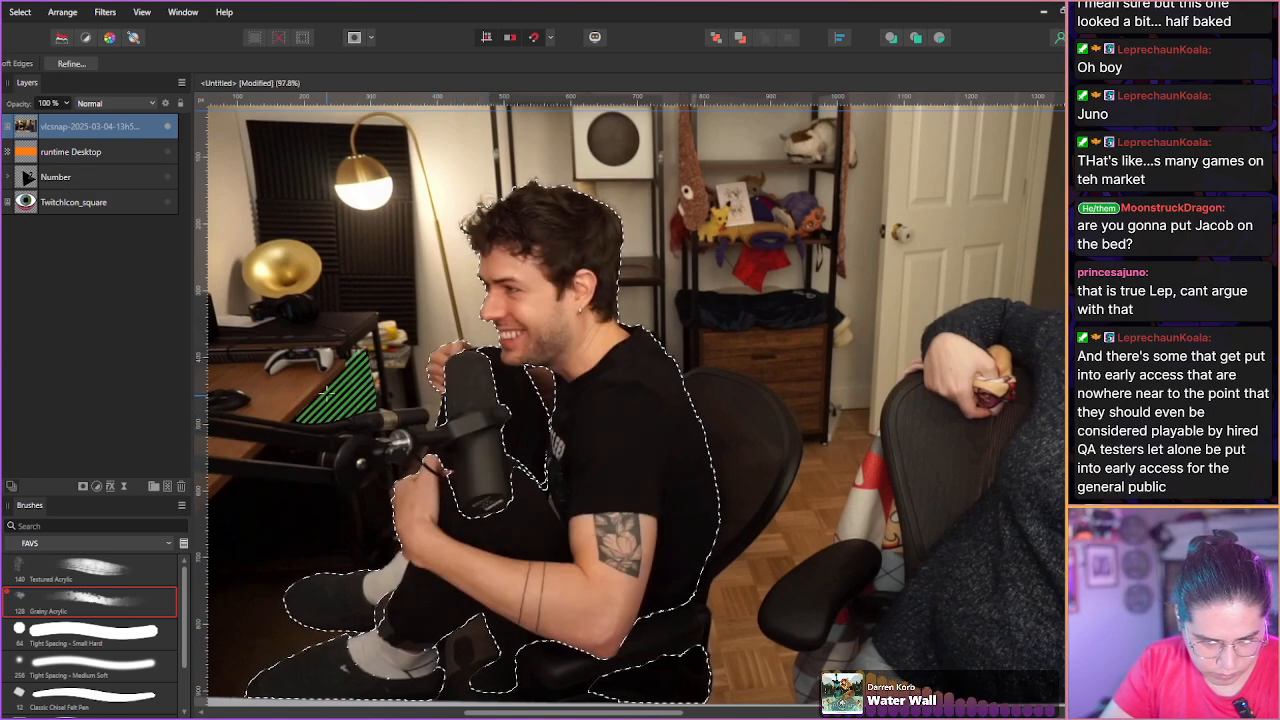
# Add the microphone boom arm to the selection and touch up the areas around his hands and legs.
pyautogui.moveTo(480, 425); pyautogui.dragTo(380, 462)
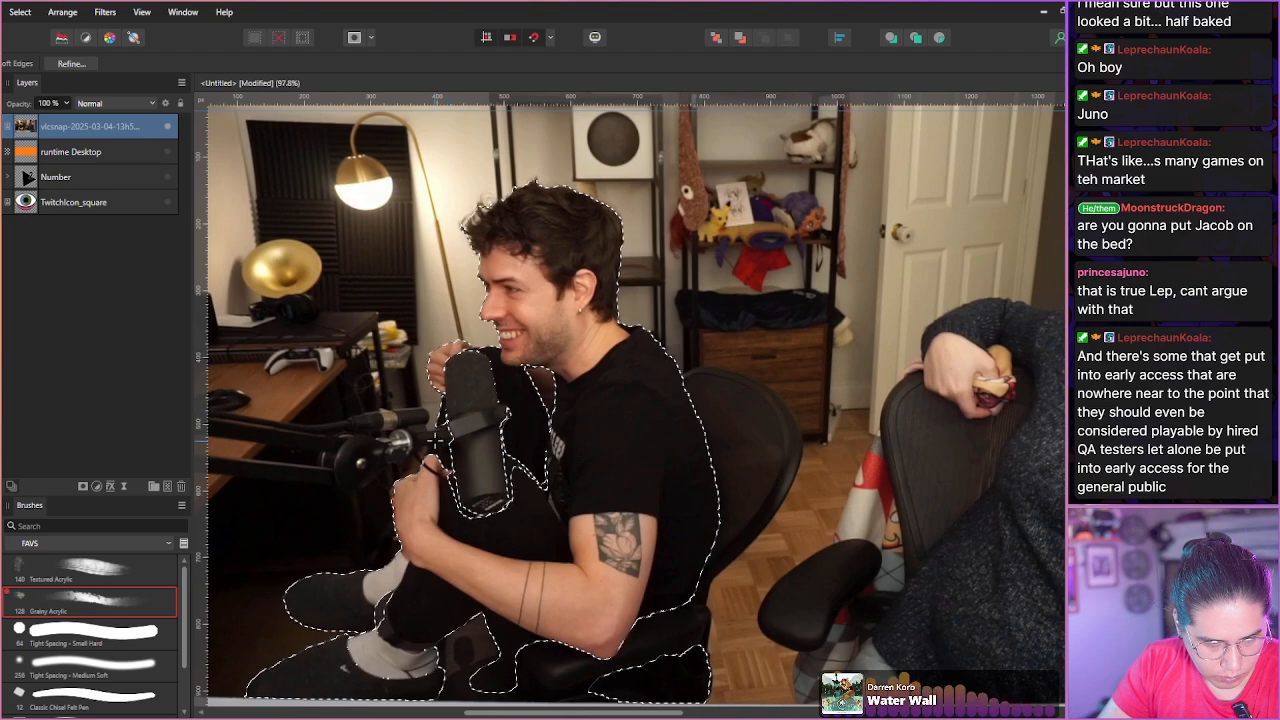
pyautogui.moveTo(490, 420); pyautogui.dragTo(405, 425)
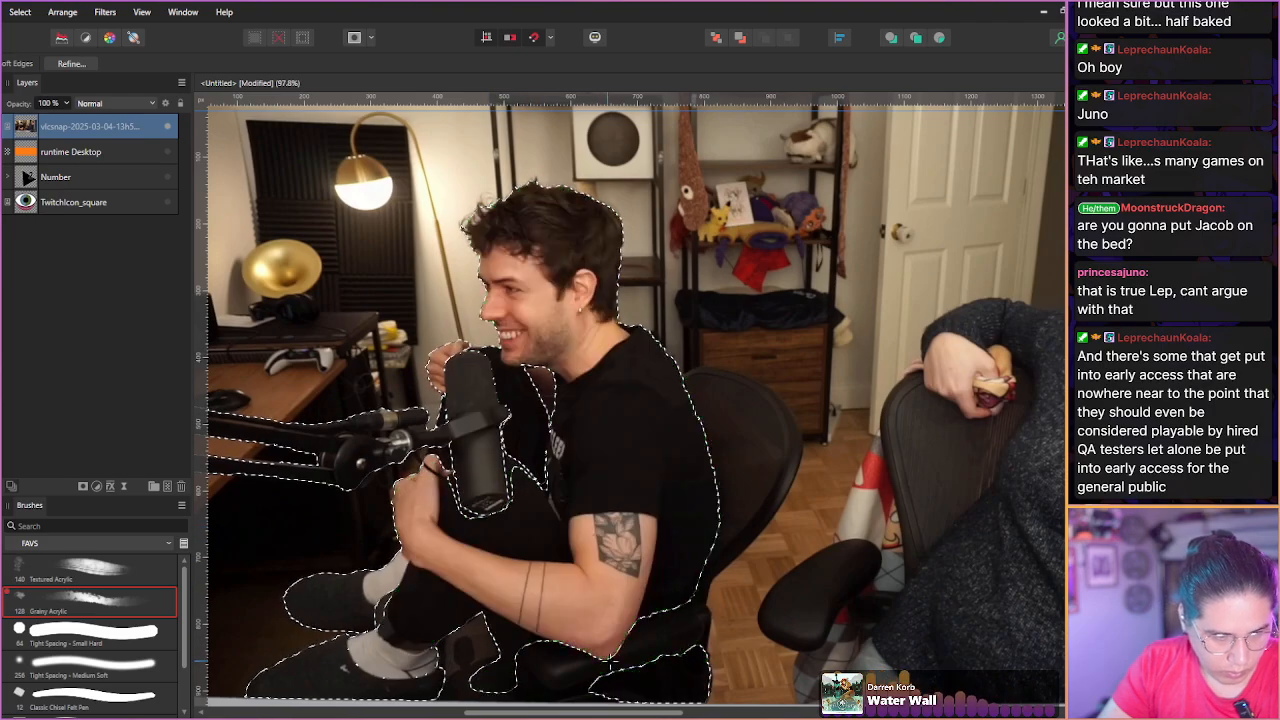
pyautogui.click(470, 369)
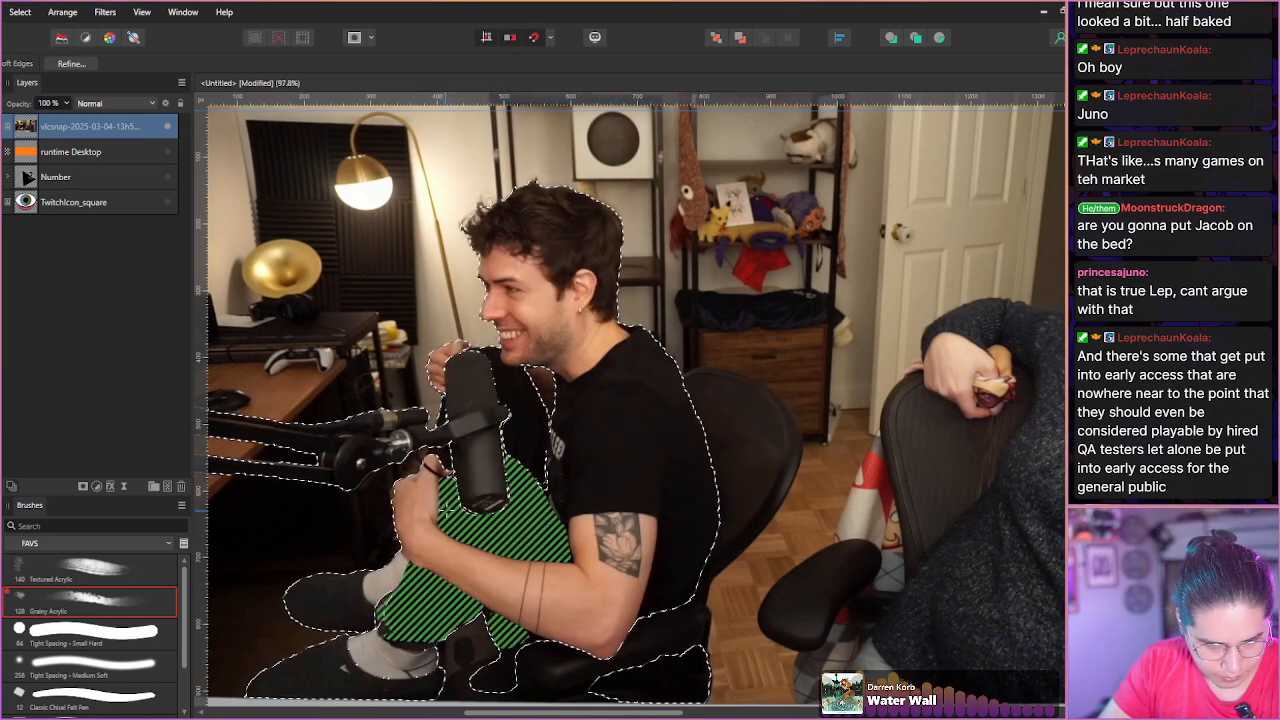
pyautogui.click(480, 560)
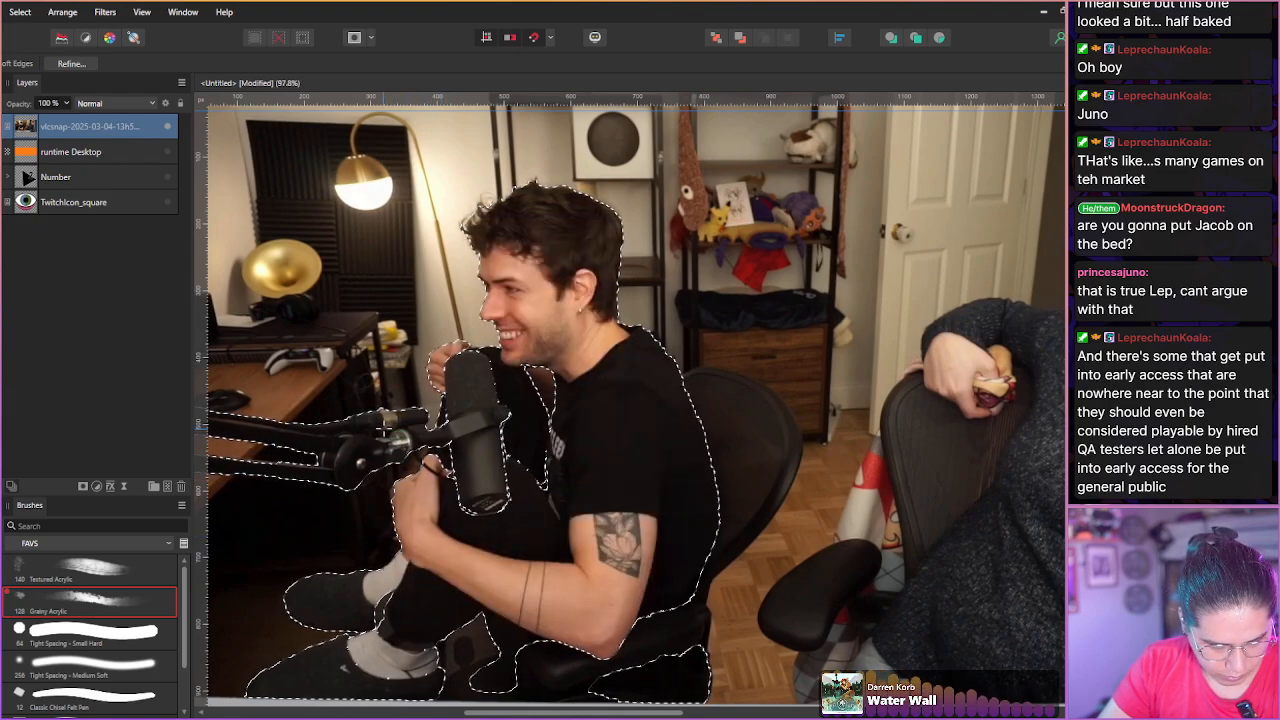
pyautogui.click(340, 598)
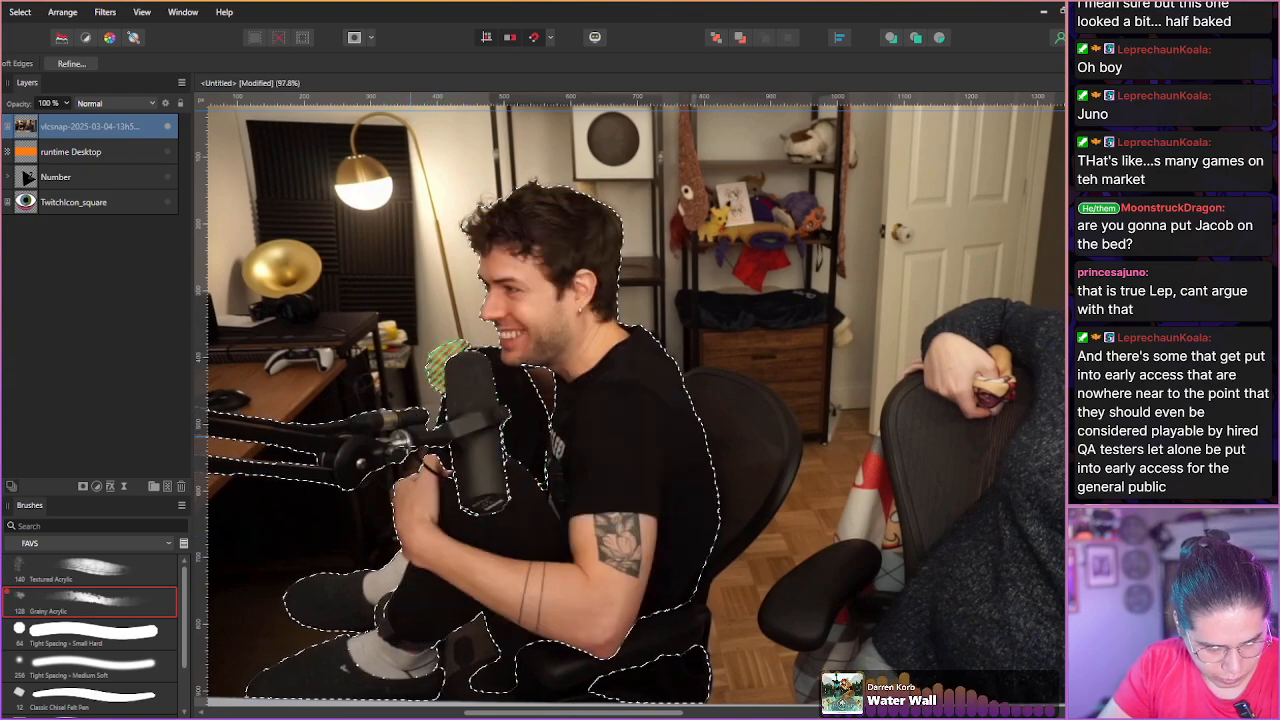
# Open Refine Selection for the man's selection and set the border width to 2% and ramp to 10%, with the Matte adjustment brush.
pyautogui.click(71, 63)
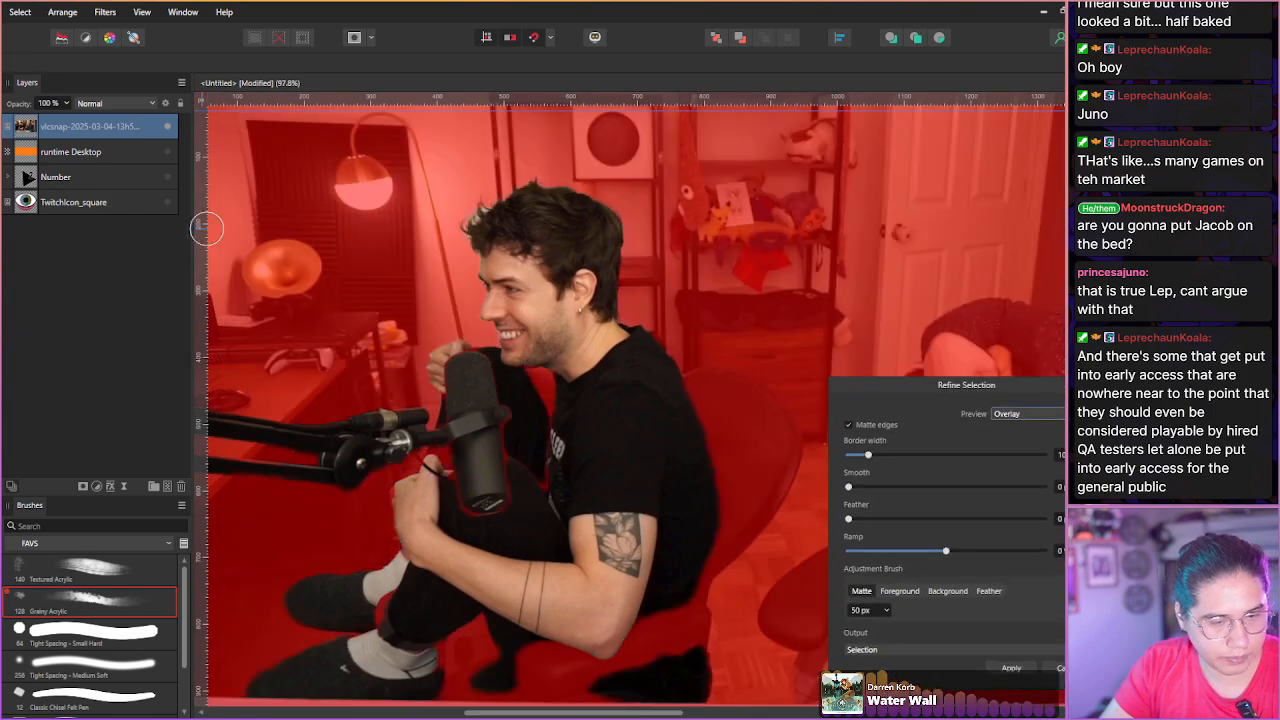
pyautogui.moveTo(867, 380); pyautogui.dragTo(112, 115)
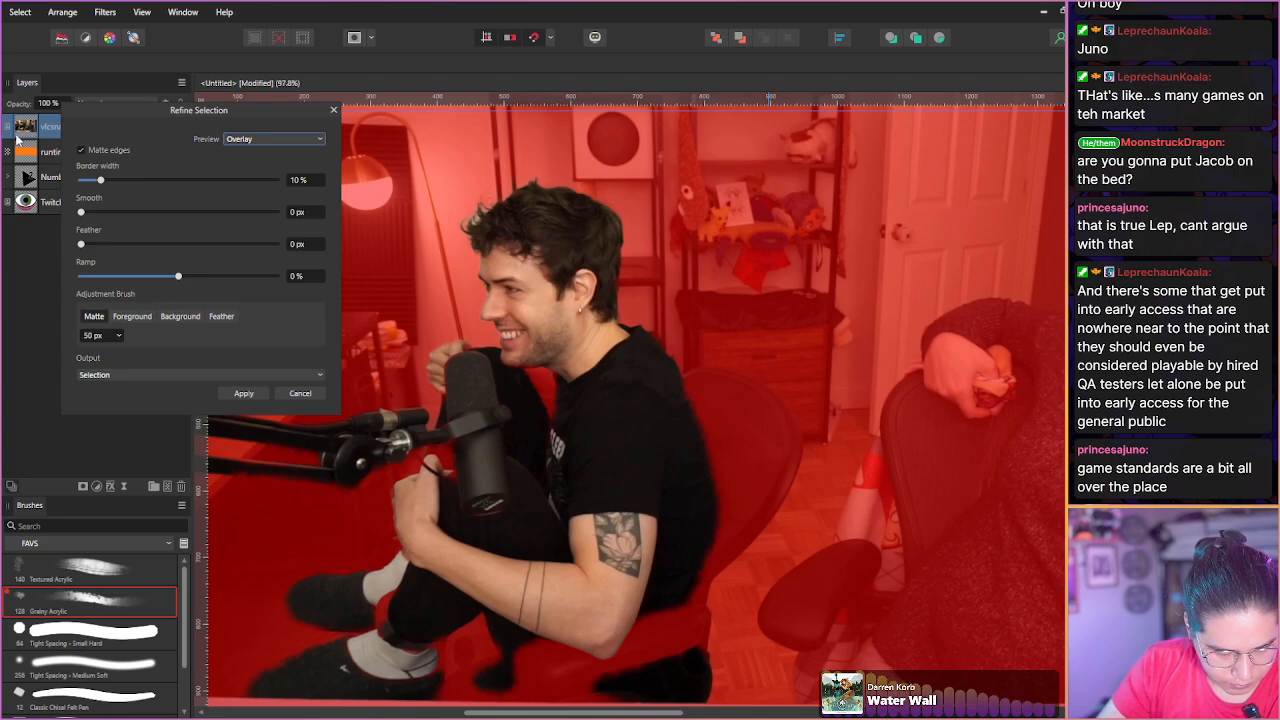
pyautogui.moveTo(98, 184); pyautogui.dragTo(111, 186)
pyautogui.moveTo(179, 277); pyautogui.dragTo(200, 277)
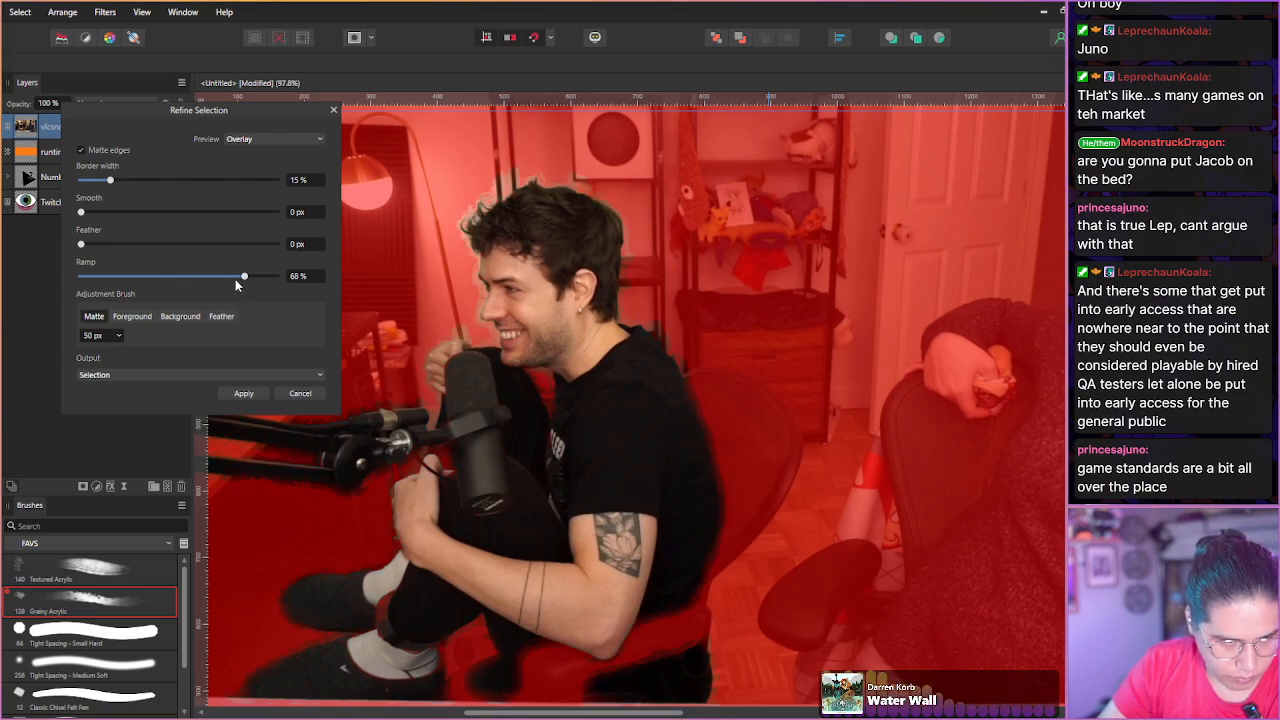
pyautogui.moveTo(110, 180); pyautogui.dragTo(86, 183)
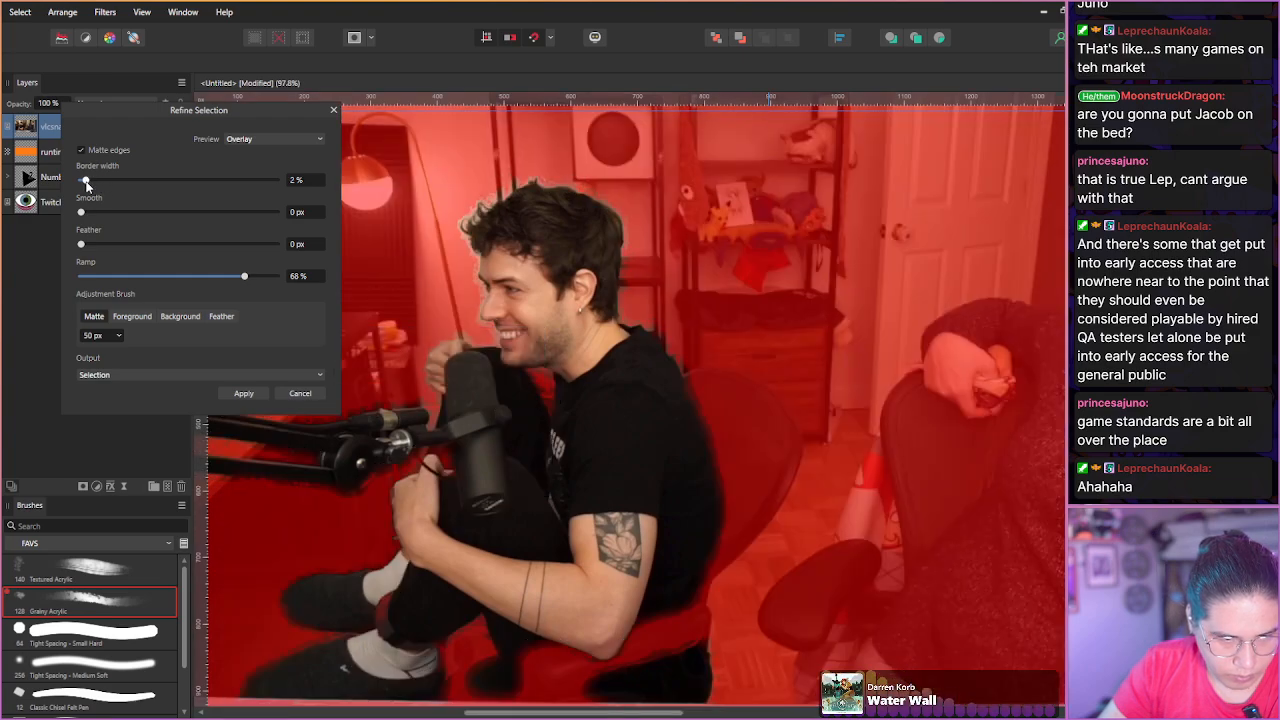
pyautogui.moveTo(240, 276); pyautogui.dragTo(191, 285)
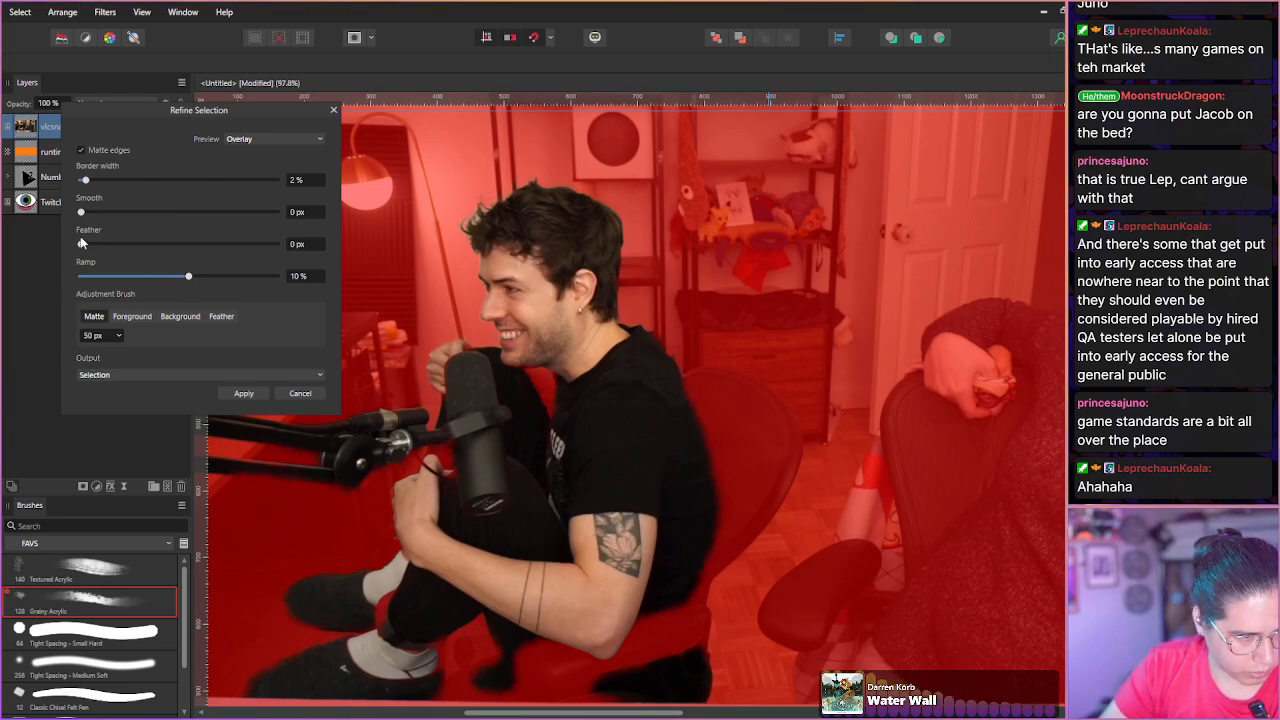
pyautogui.click(172, 318)
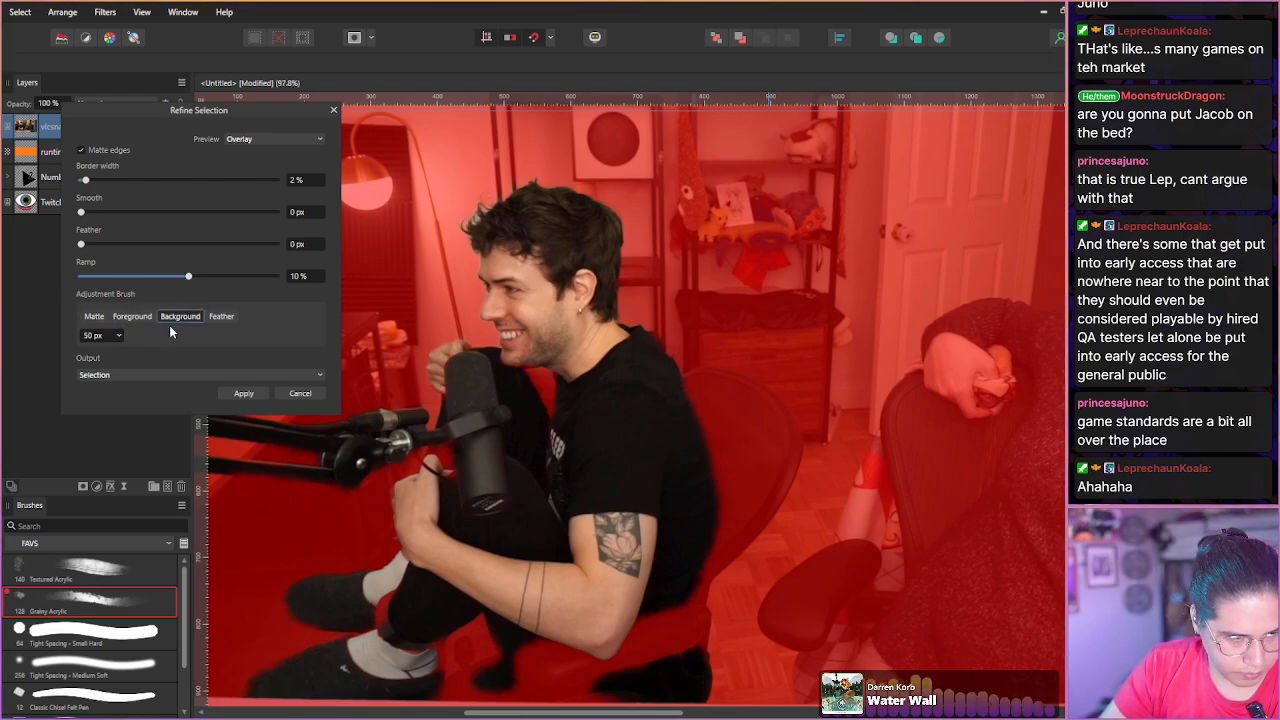
pyautogui.click(219, 317)
pyautogui.click(94, 317)
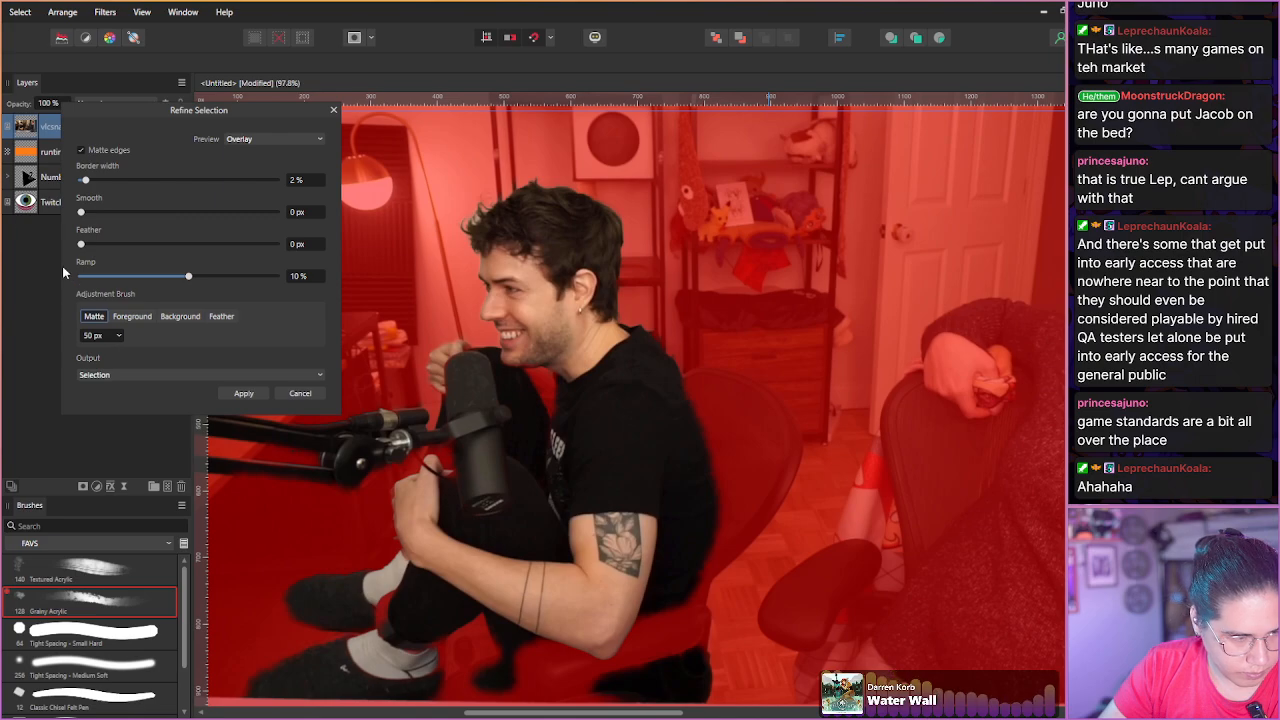
# Set the refinement output to New layer, with border width 9%, smooth 4.5 px and feather 6.3 px.
pyautogui.click(95, 374)
pyautogui.click(93, 399)
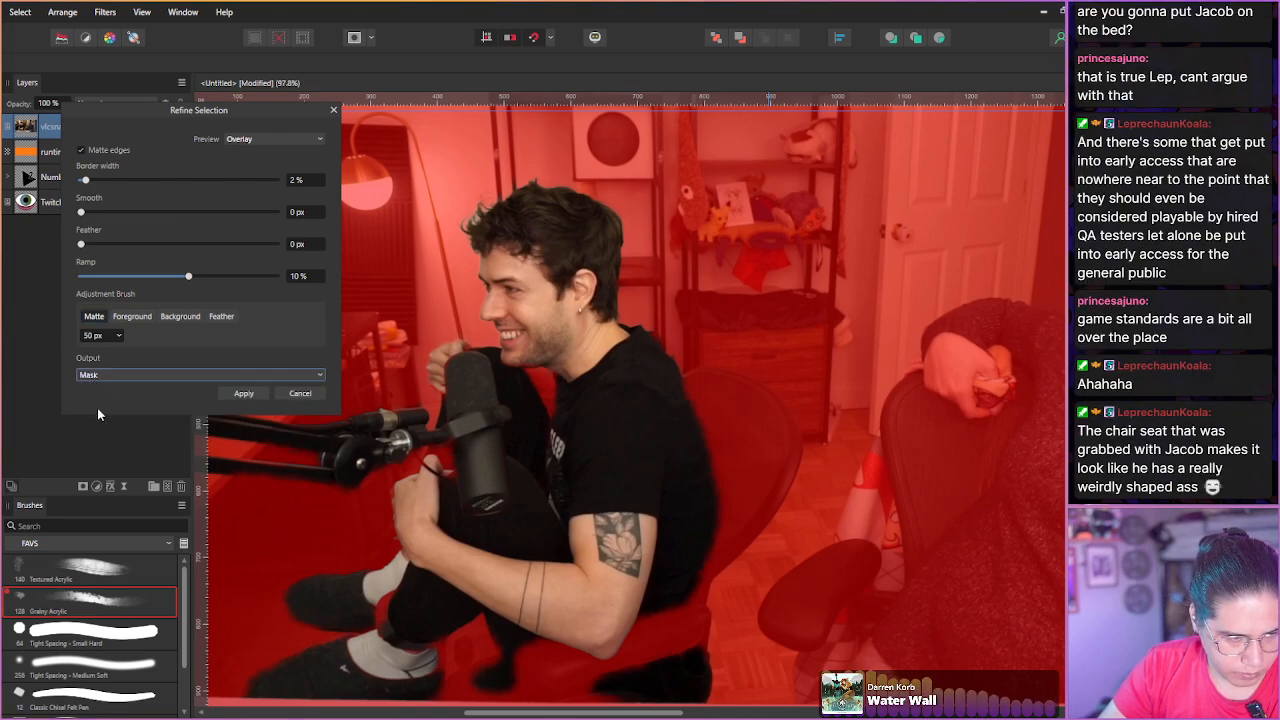
pyautogui.click(96, 375)
pyautogui.click(96, 422)
pyautogui.click(91, 377)
pyautogui.click(89, 391)
pyautogui.click(92, 374)
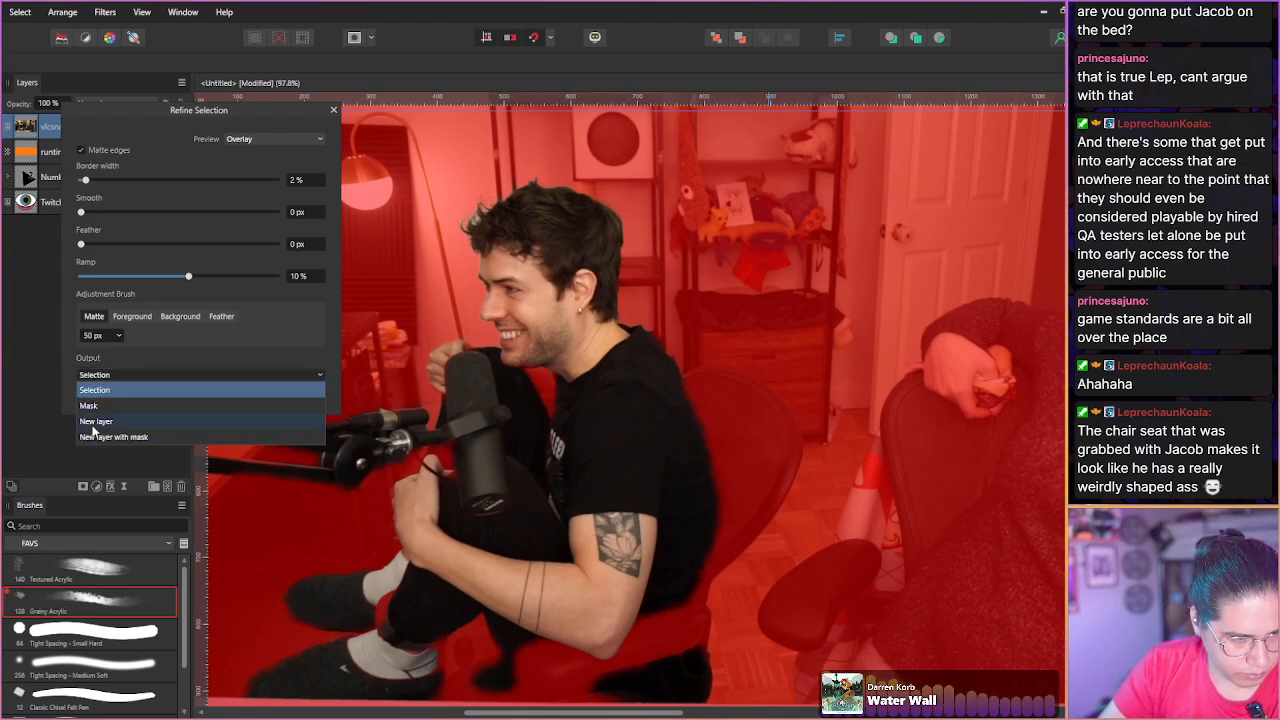
pyautogui.click(93, 438)
pyautogui.click(91, 375)
pyautogui.click(92, 422)
pyautogui.moveTo(80, 213); pyautogui.dragTo(97, 187)
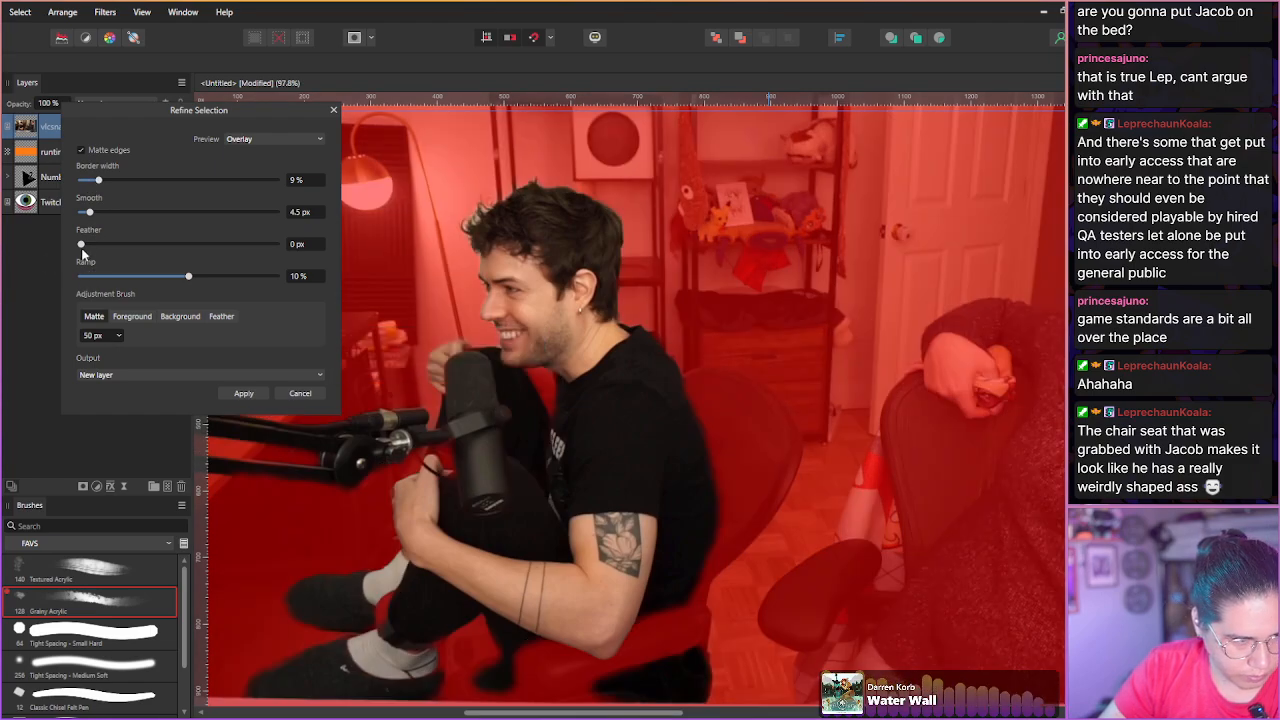
pyautogui.moveTo(81, 245); pyautogui.dragTo(93, 247)
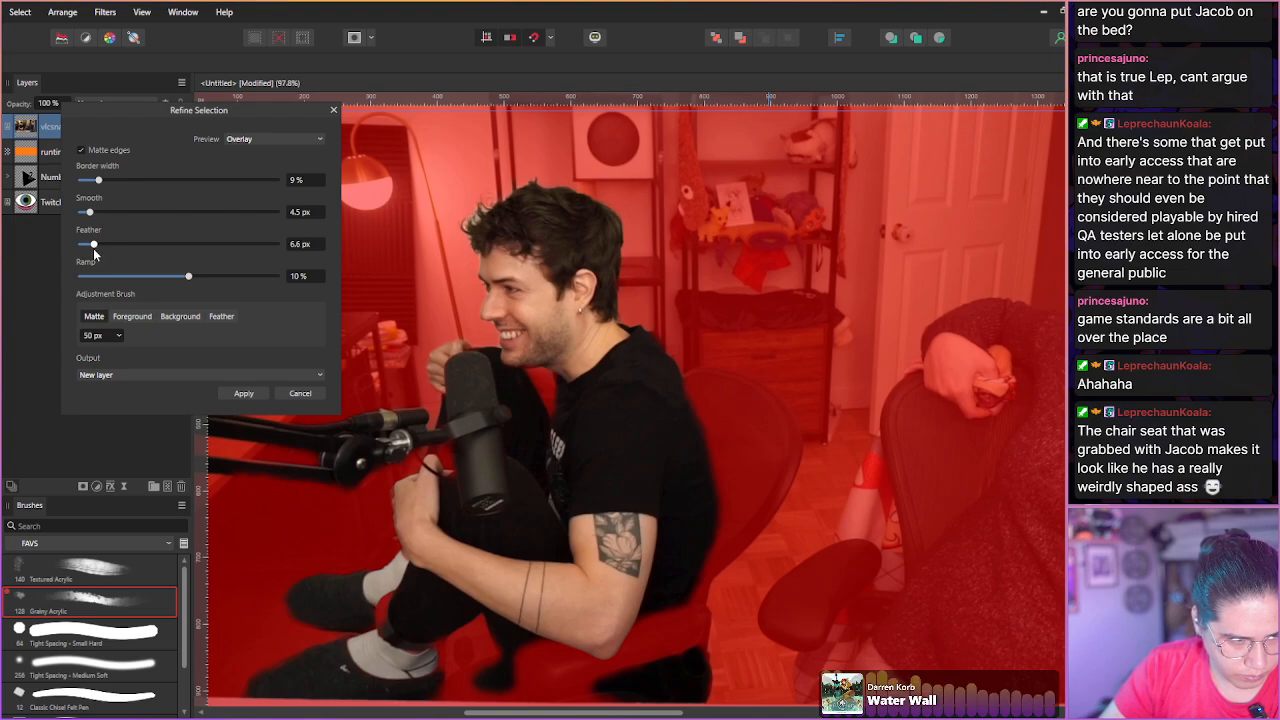
# Reduce the Matte adjustment brush to 19 px and paint along the man's trouser cuff to recover its edge.
pyautogui.click(118, 337)
pyautogui.click(118, 337)
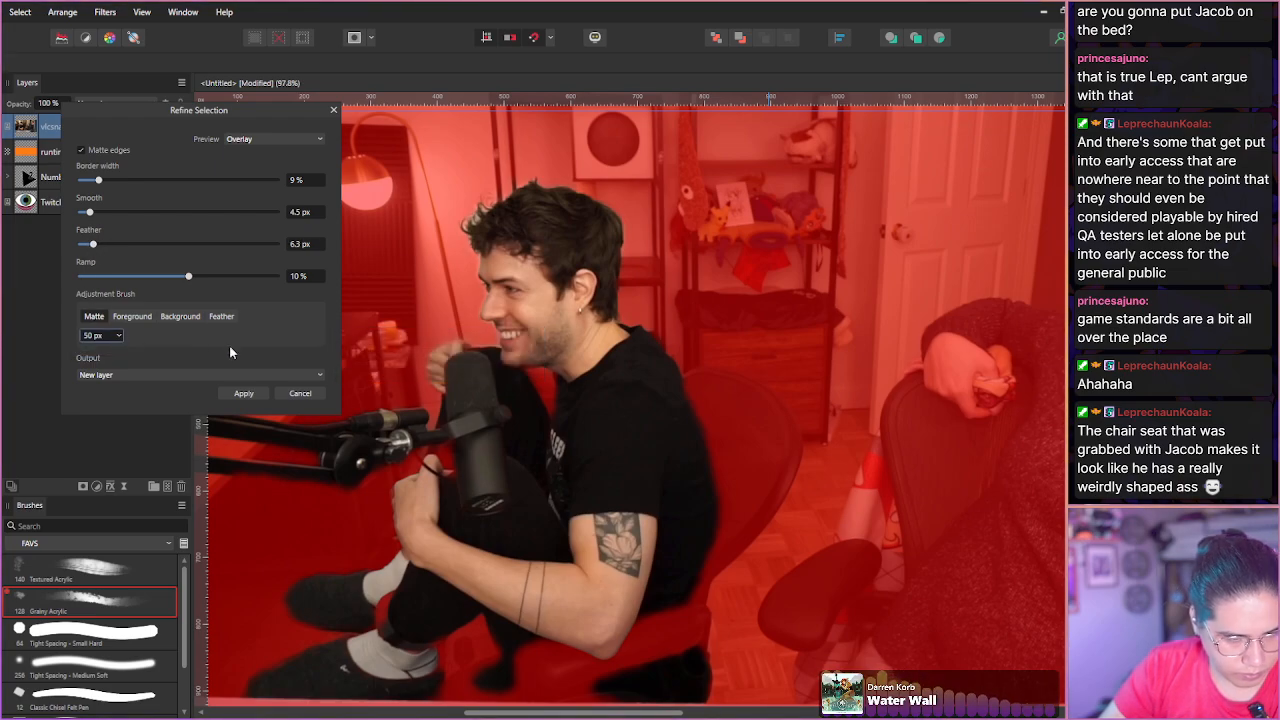
pyautogui.scroll(2, 391, 647)
pyautogui.scroll(-2, 391, 647)
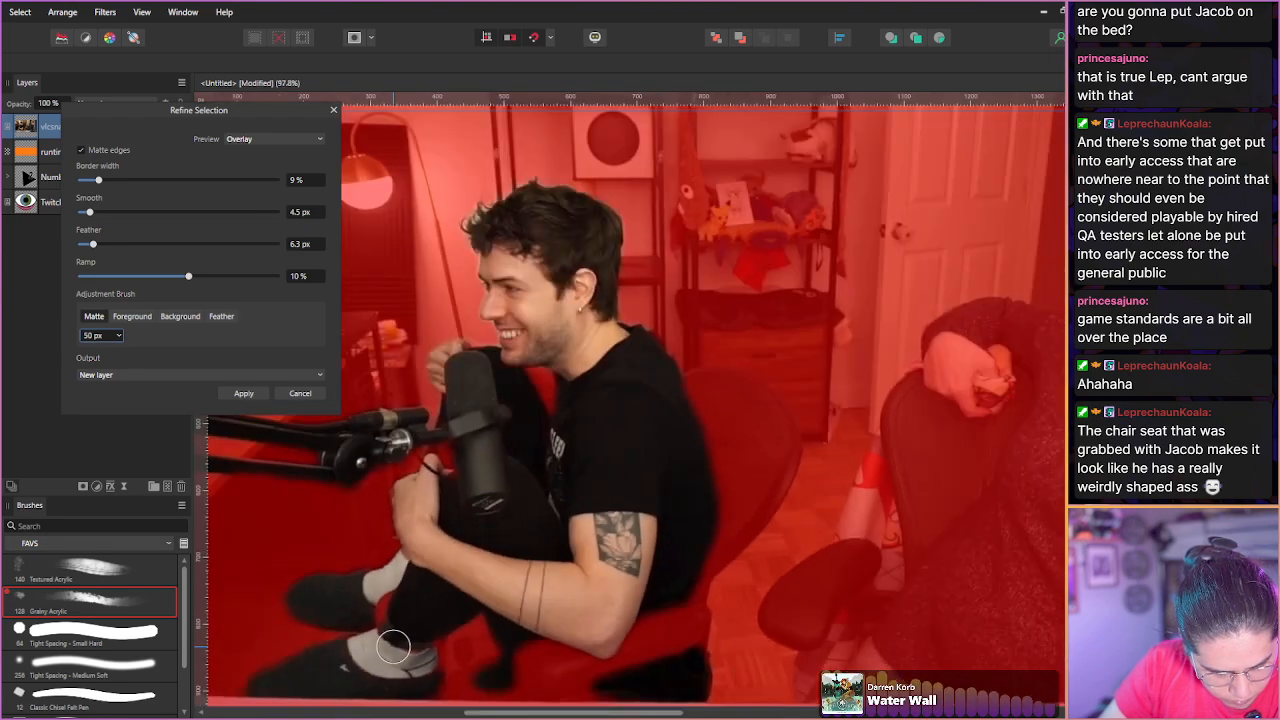
pyautogui.scroll(3, 391, 647)
pyautogui.press('[')
pyautogui.press('[')
pyautogui.press('[')
pyautogui.press('[')
pyautogui.press('[')
pyautogui.press('[')
pyautogui.press('[')
pyautogui.press('[')
pyautogui.press('[')
pyautogui.moveTo(421, 652)
pyautogui.mouseDown()
pyautogui.moveTo(431, 646)
pyautogui.moveTo(420, 630)
pyautogui.mouseUp()
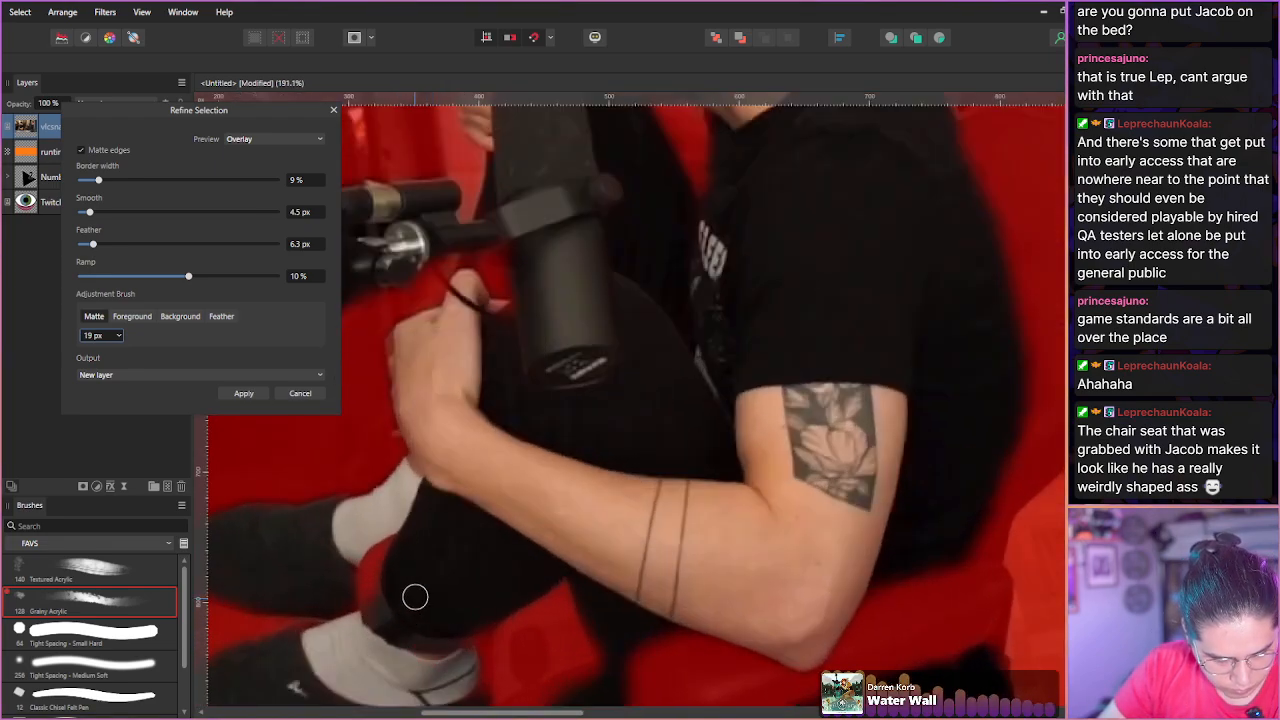
pyautogui.moveTo(460, 626)
pyautogui.mouseDown()
pyautogui.moveTo(461, 662)
pyautogui.moveTo(362, 655)
pyautogui.moveTo(372, 625)
pyautogui.moveTo(329, 633)
pyautogui.moveTo(380, 611)
pyautogui.moveTo(389, 630)
pyautogui.moveTo(388, 577)
pyautogui.mouseUp()
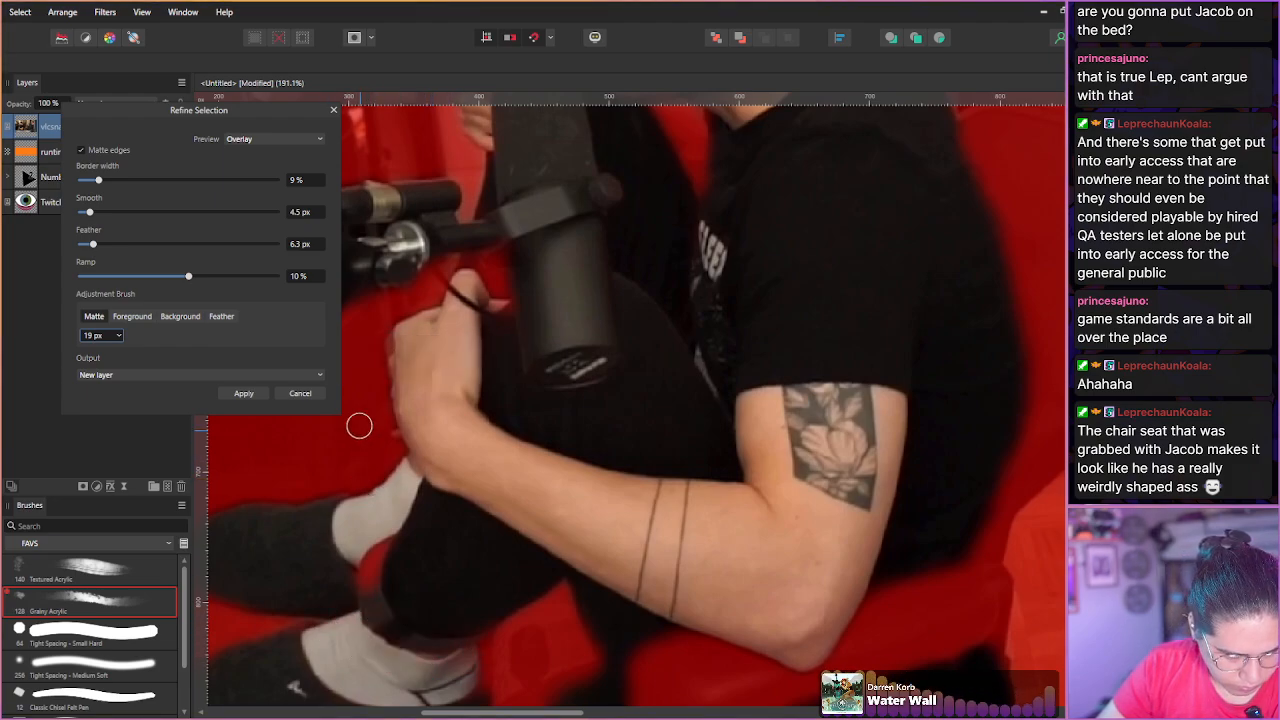
pyautogui.moveTo(369, 586); pyautogui.dragTo(390, 542)
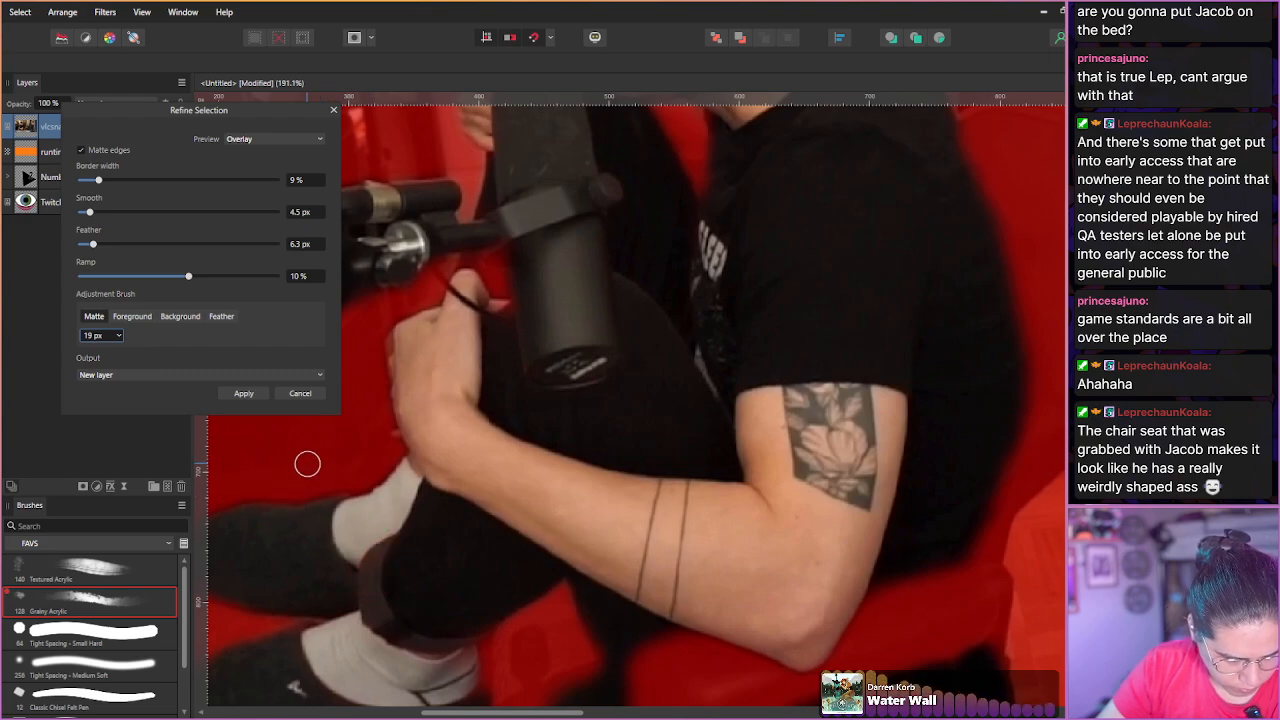
pyautogui.scroll(1, 336, 519)
pyautogui.scroll(-4, 336, 519)
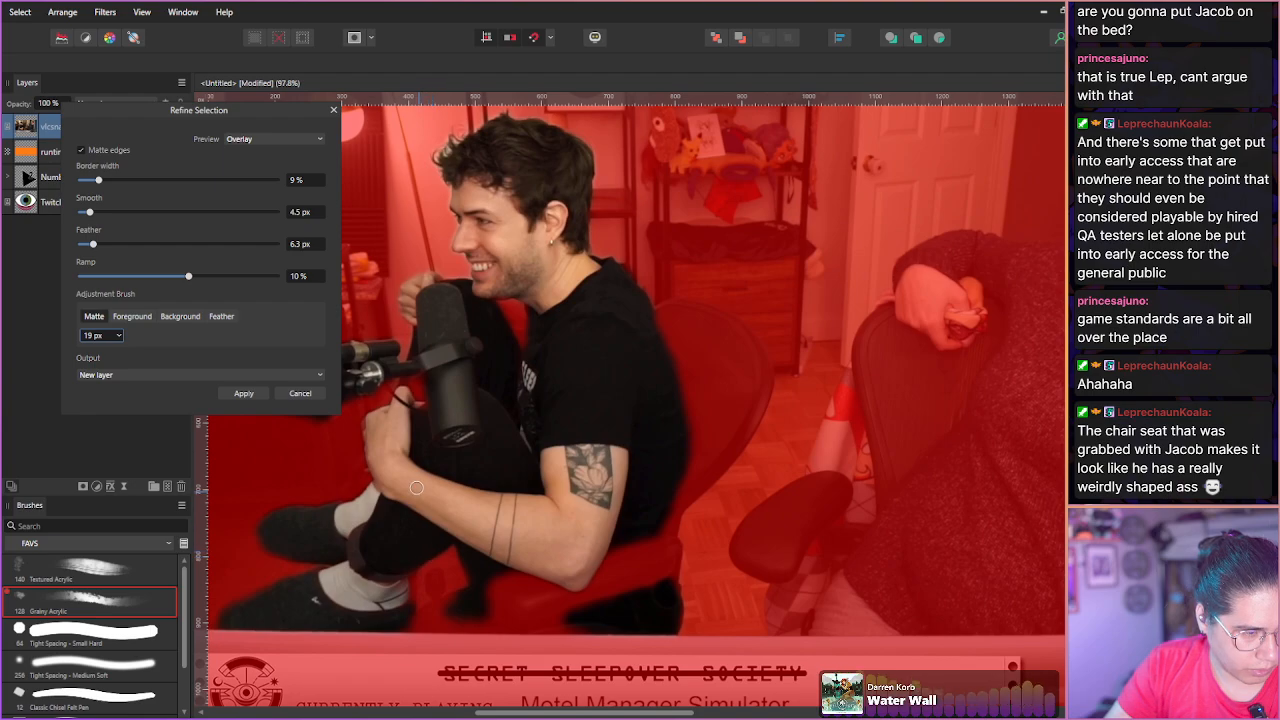
# Paint out the leftover chair area beneath the man's arm with the Background brush and switch to the Foreground brush.
pyautogui.click(180, 316)
pyautogui.moveTo(458, 607)
pyautogui.mouseDown()
pyautogui.moveTo(480, 608)
pyautogui.moveTo(445, 590)
pyautogui.mouseUp()
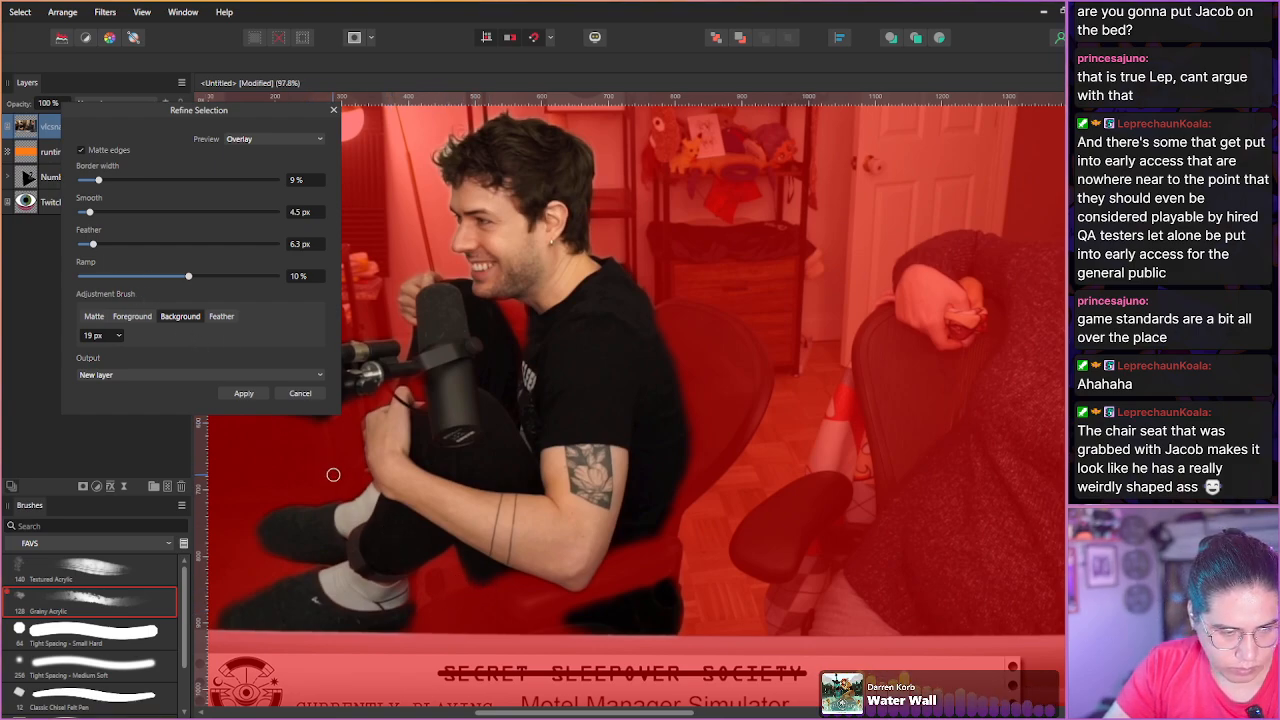
pyautogui.click(132, 316)
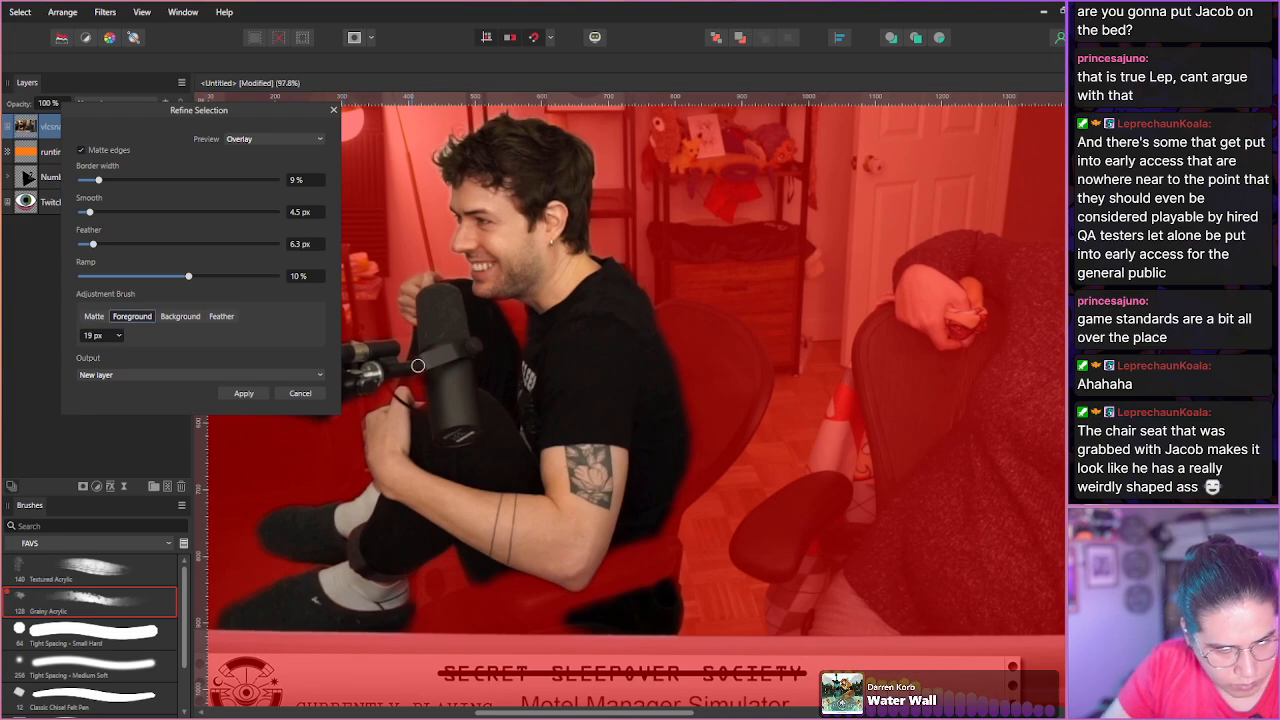
pyautogui.scroll(-3, 410, 380)
pyautogui.scroll(7, 412, 386)
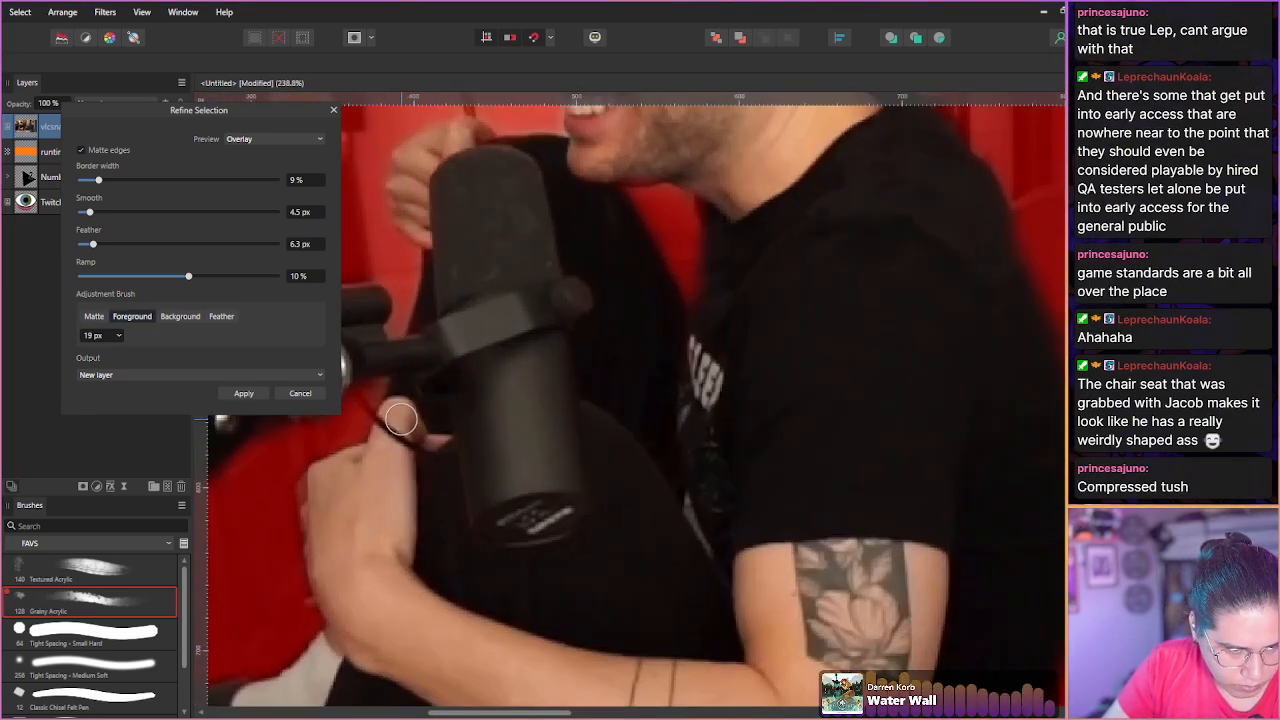
pyautogui.scroll(-4, 352, 325)
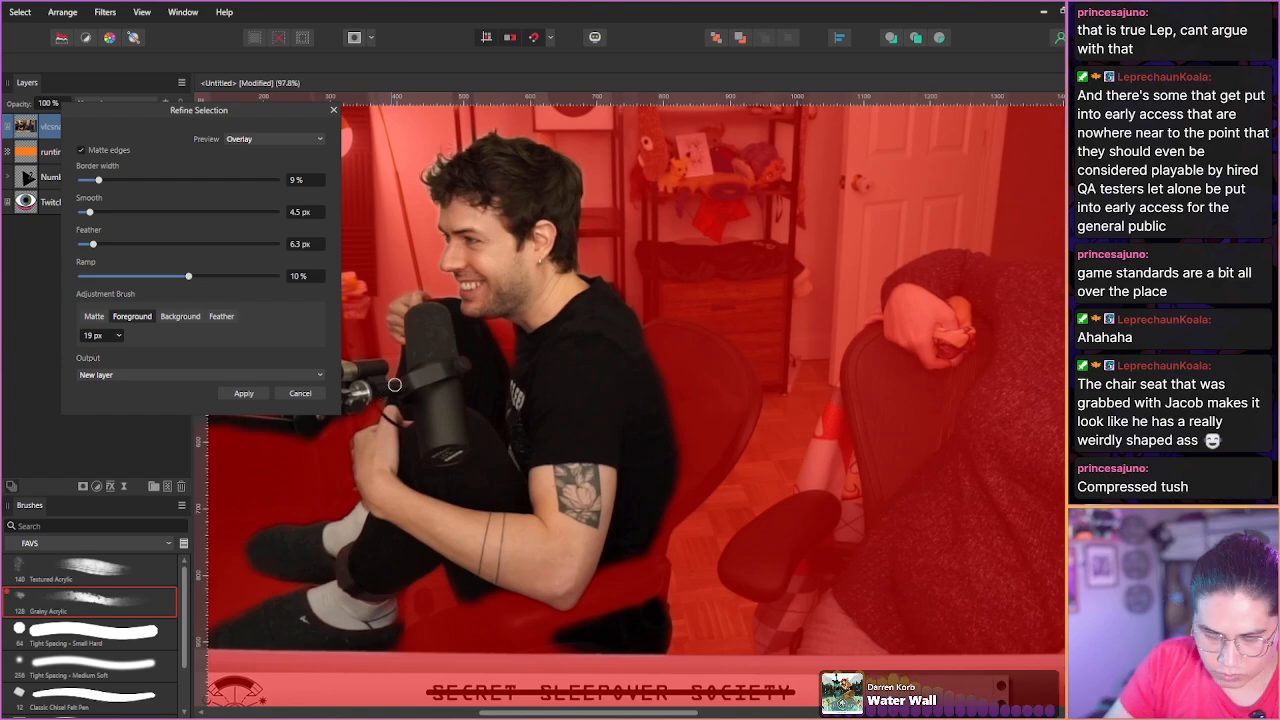
# Apply the refinement to a new layer, then undo the resulting cut-out to restore the selection.
pyautogui.press('Return')
pyautogui.moveTo(404, 423); pyautogui.dragTo(471, 445)
pyautogui.hotkey('ctrl', 'alt', 'r')
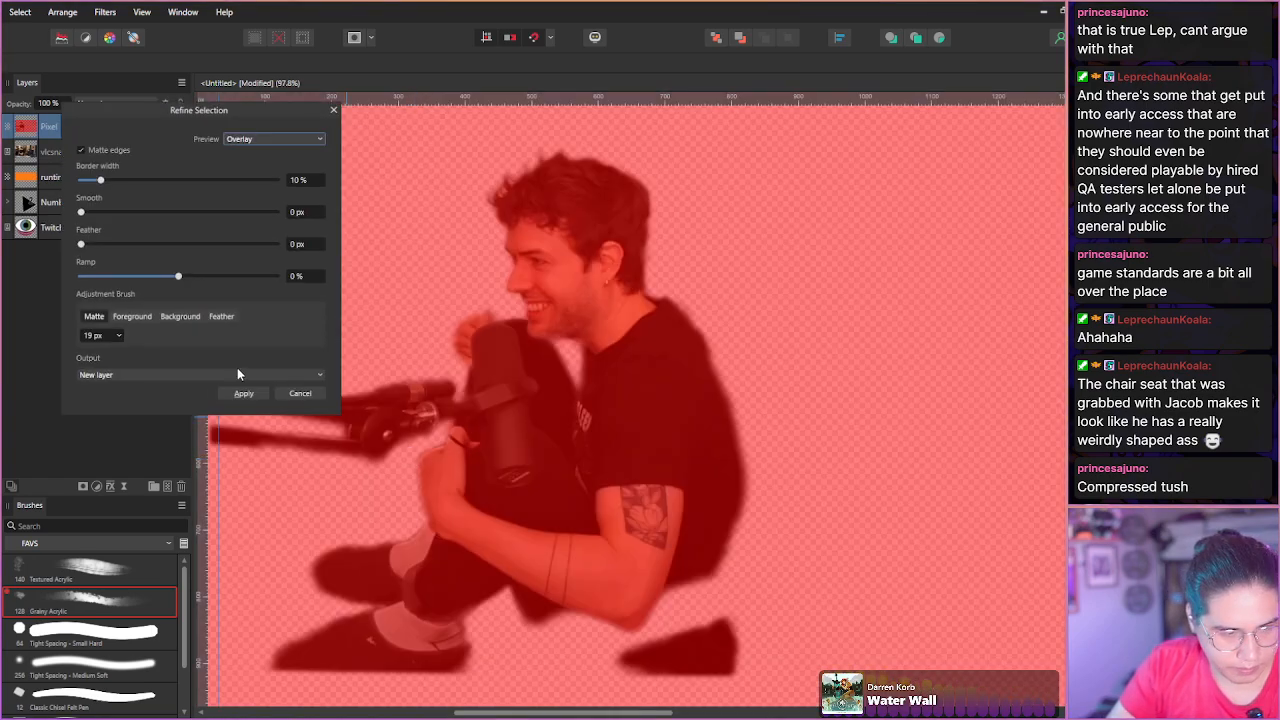
pyautogui.click(284, 394)
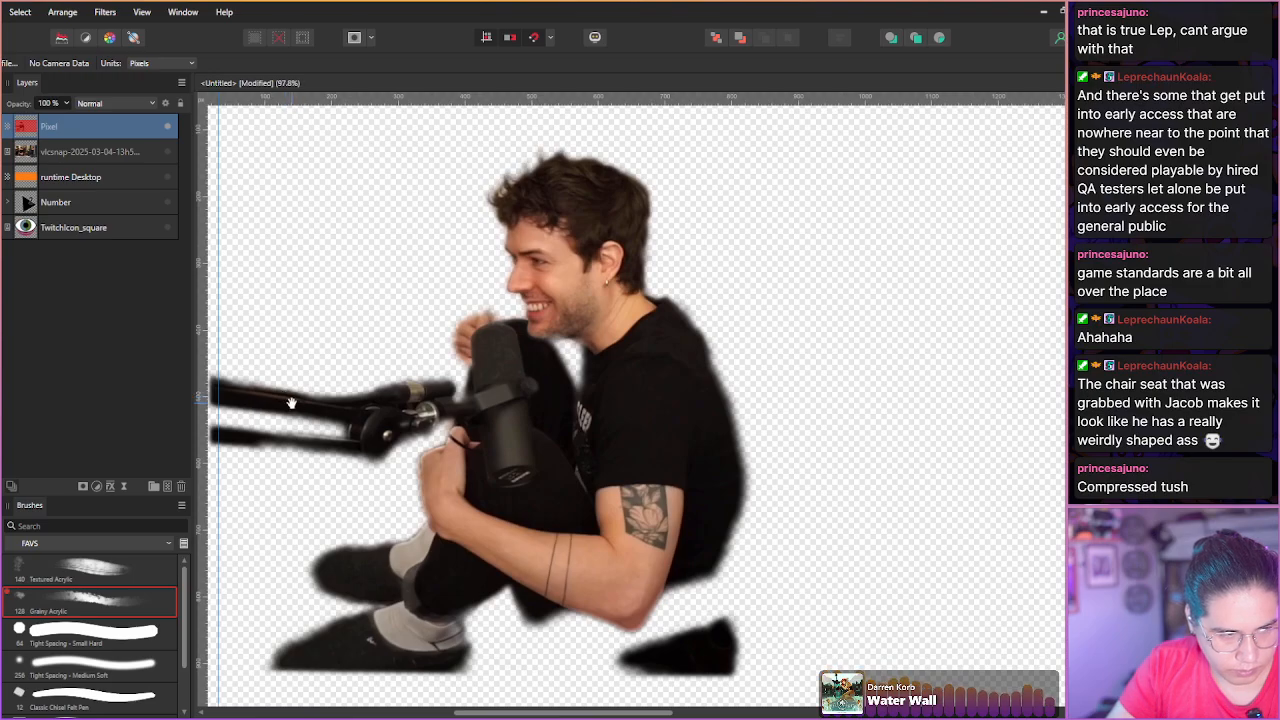
pyautogui.hotkey('ctrl', 'z')
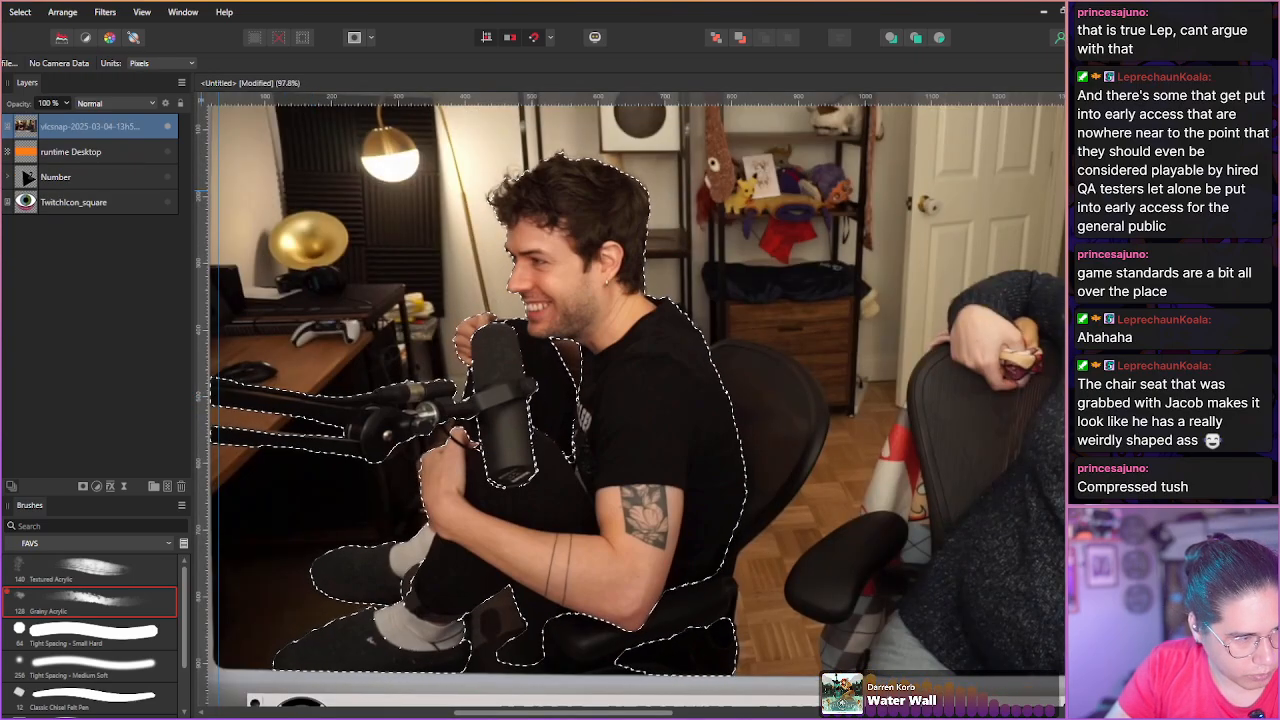
# Reopen the selection refinement, restore the shirt's back edge with the Foreground brush, and remove the stray patch beside the shoe with the Background brush.
pyautogui.press('w')
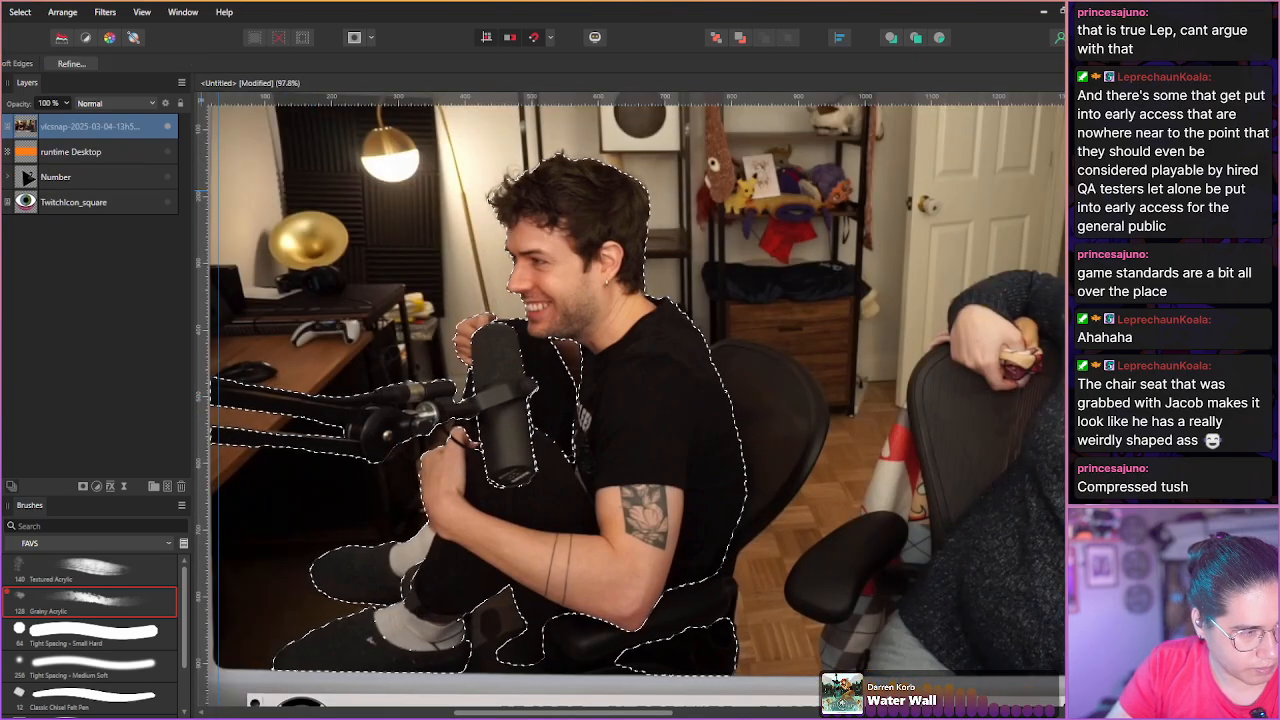
pyautogui.click(70, 64)
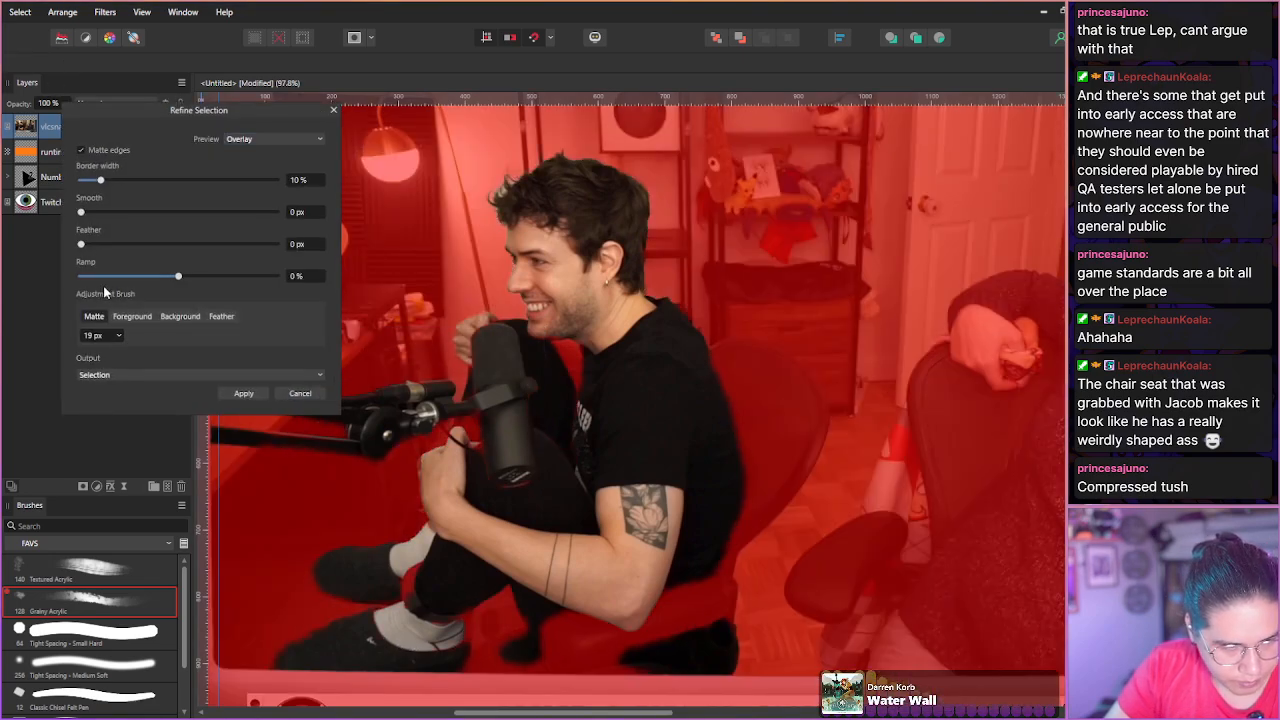
pyautogui.click(131, 320)
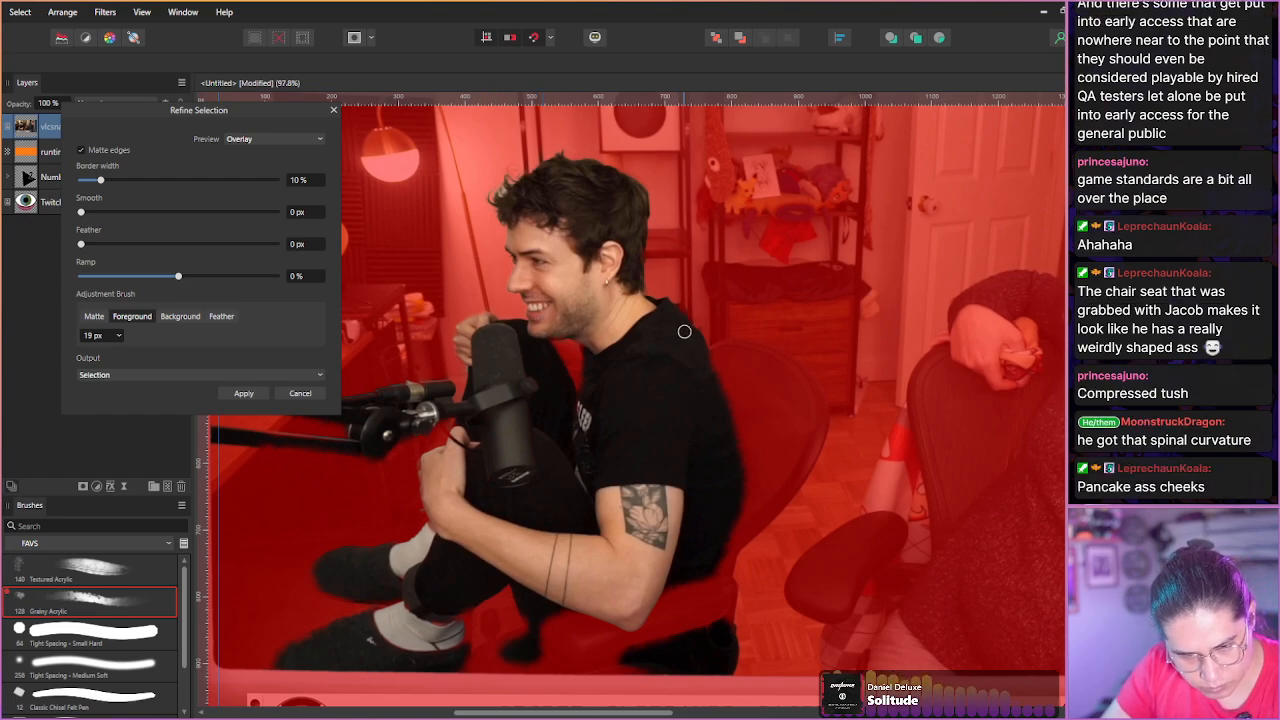
pyautogui.moveTo(731, 433)
pyautogui.mouseDown()
pyautogui.moveTo(730, 540)
pyautogui.moveTo(698, 542)
pyautogui.mouseUp()
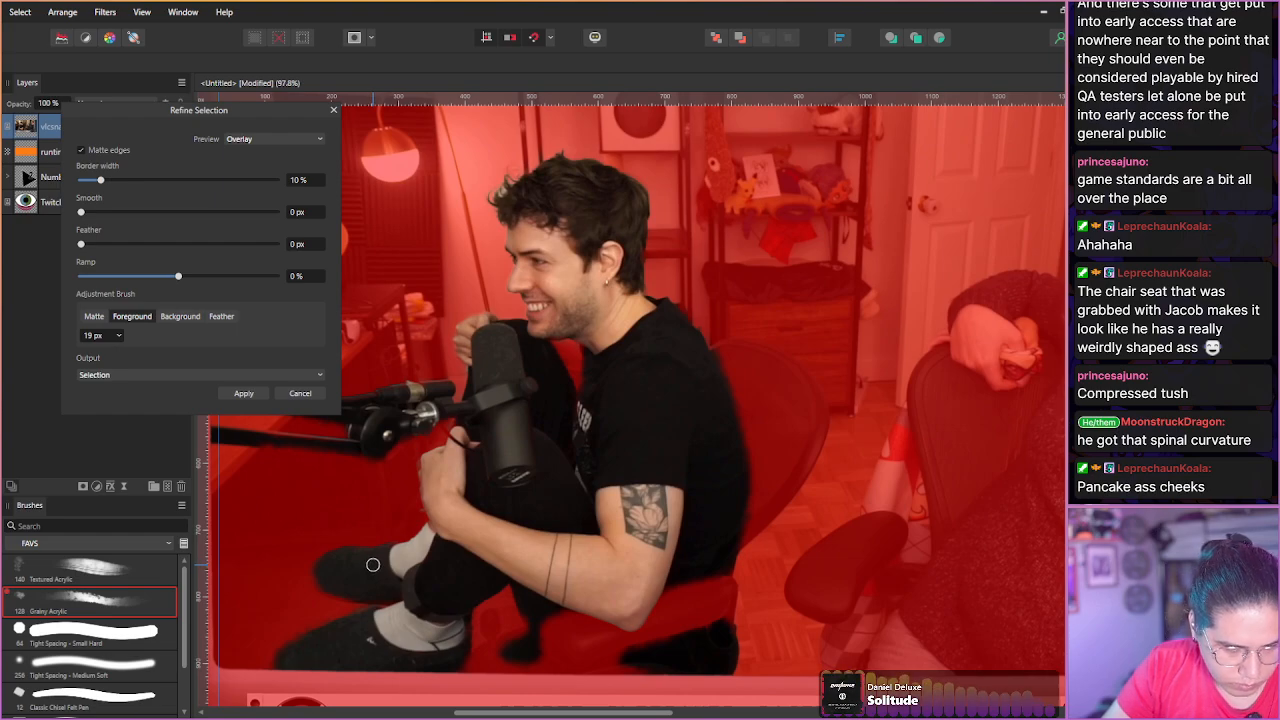
pyautogui.click(183, 317)
pyautogui.moveTo(513, 630)
pyautogui.mouseDown()
pyautogui.moveTo(534, 643)
pyautogui.moveTo(503, 646)
pyautogui.mouseUp()
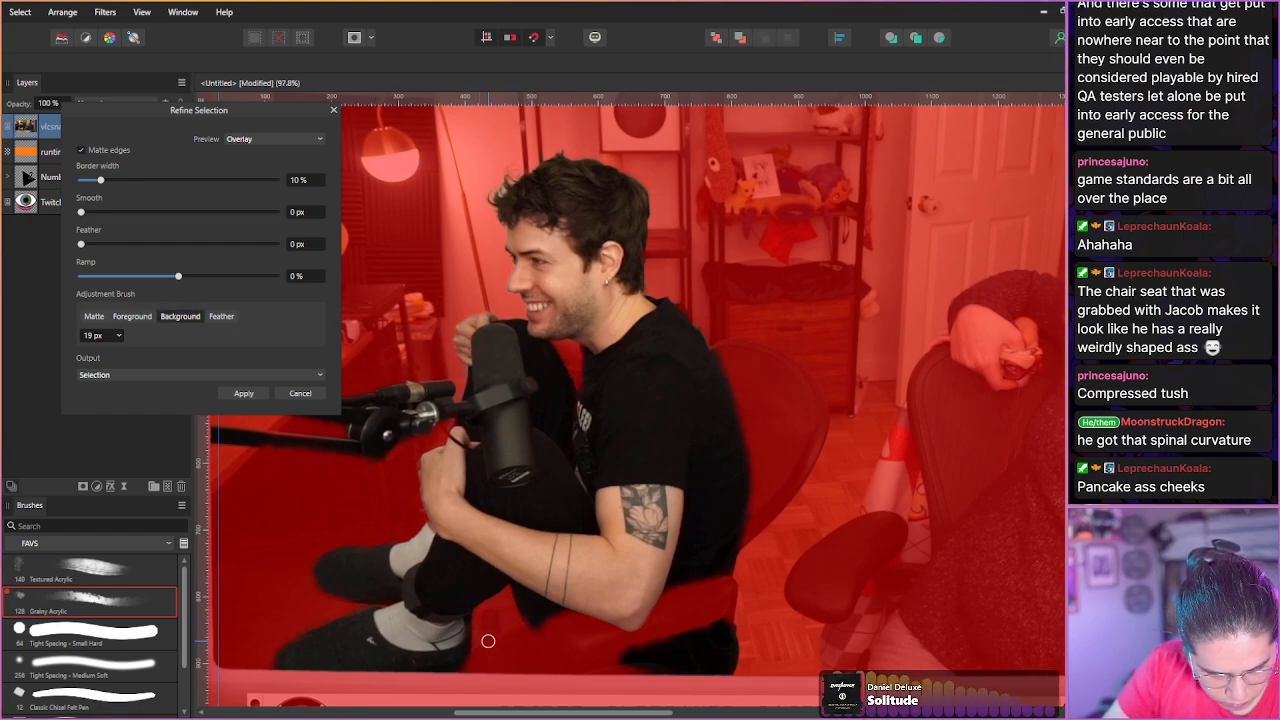
# Paint the area beneath the man's thigh and forearm back in with the Foreground brush, using a 33 px size for the final strokes.
pyautogui.click(132, 316)
pyautogui.moveTo(529, 614); pyautogui.dragTo(517, 572)
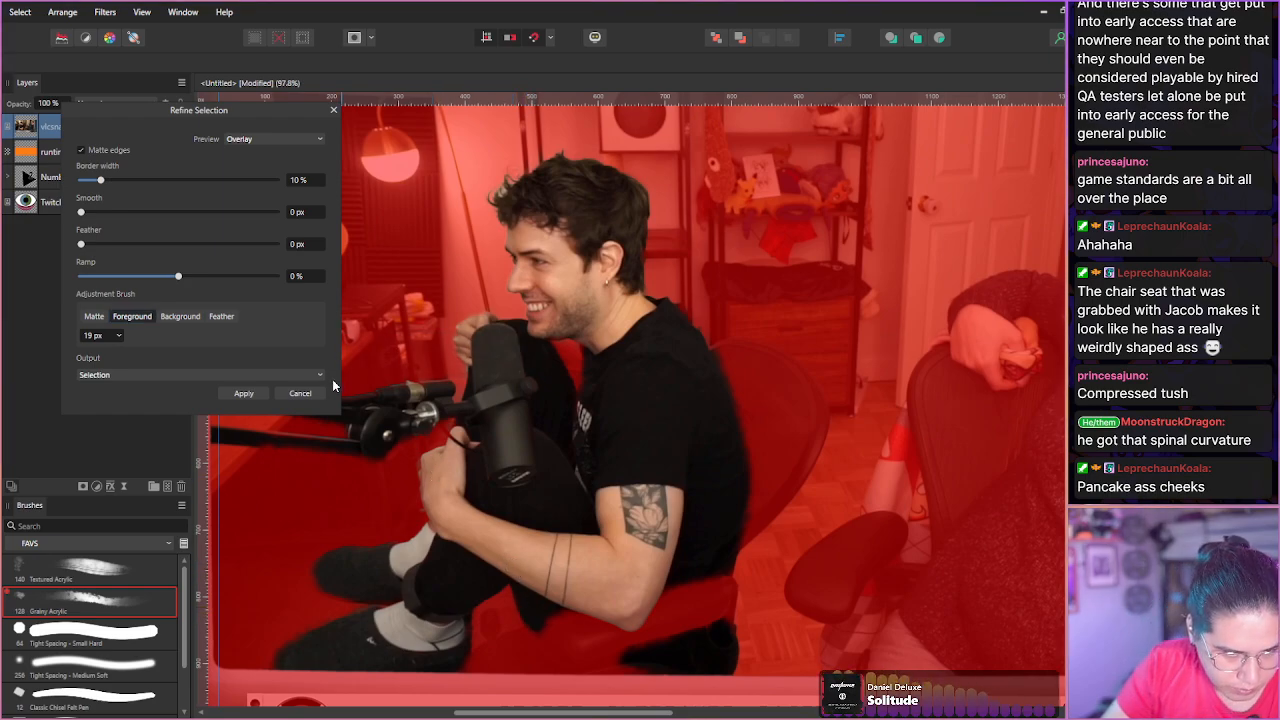
pyautogui.moveTo(555, 627)
pyautogui.mouseDown()
pyautogui.moveTo(614, 638)
pyautogui.moveTo(698, 592)
pyautogui.mouseUp()
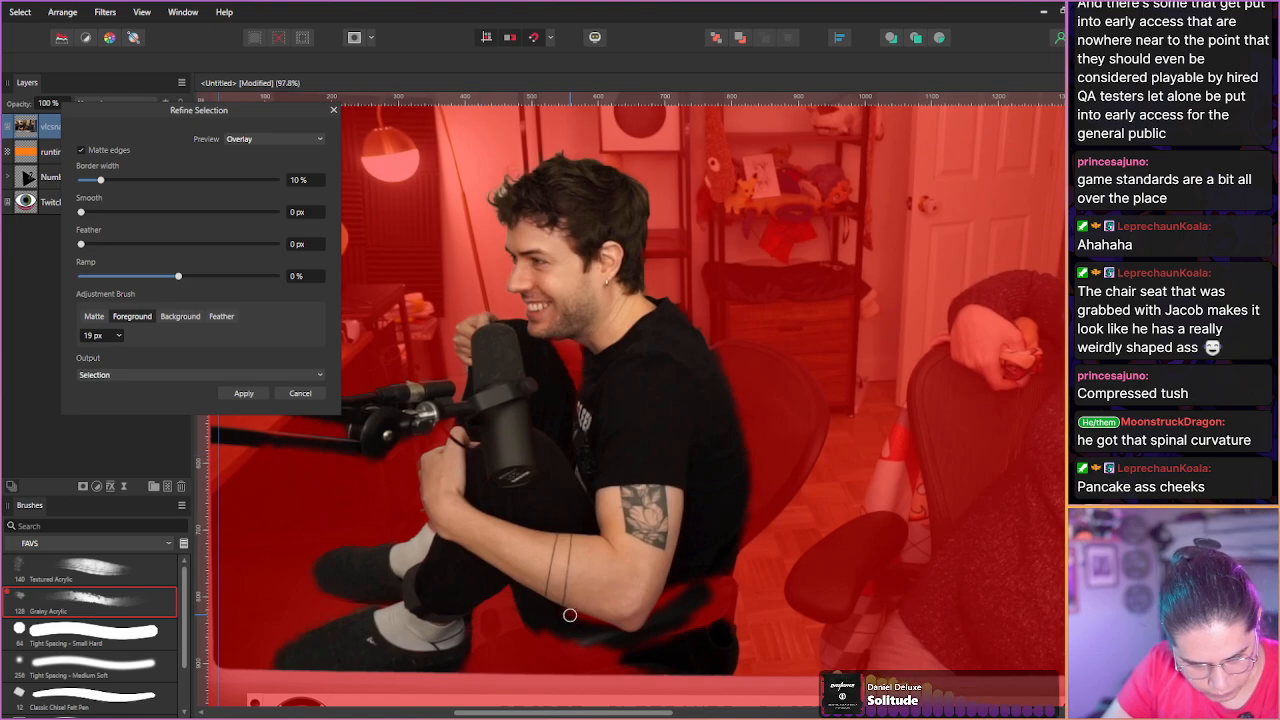
pyautogui.scroll(3, 567, 618)
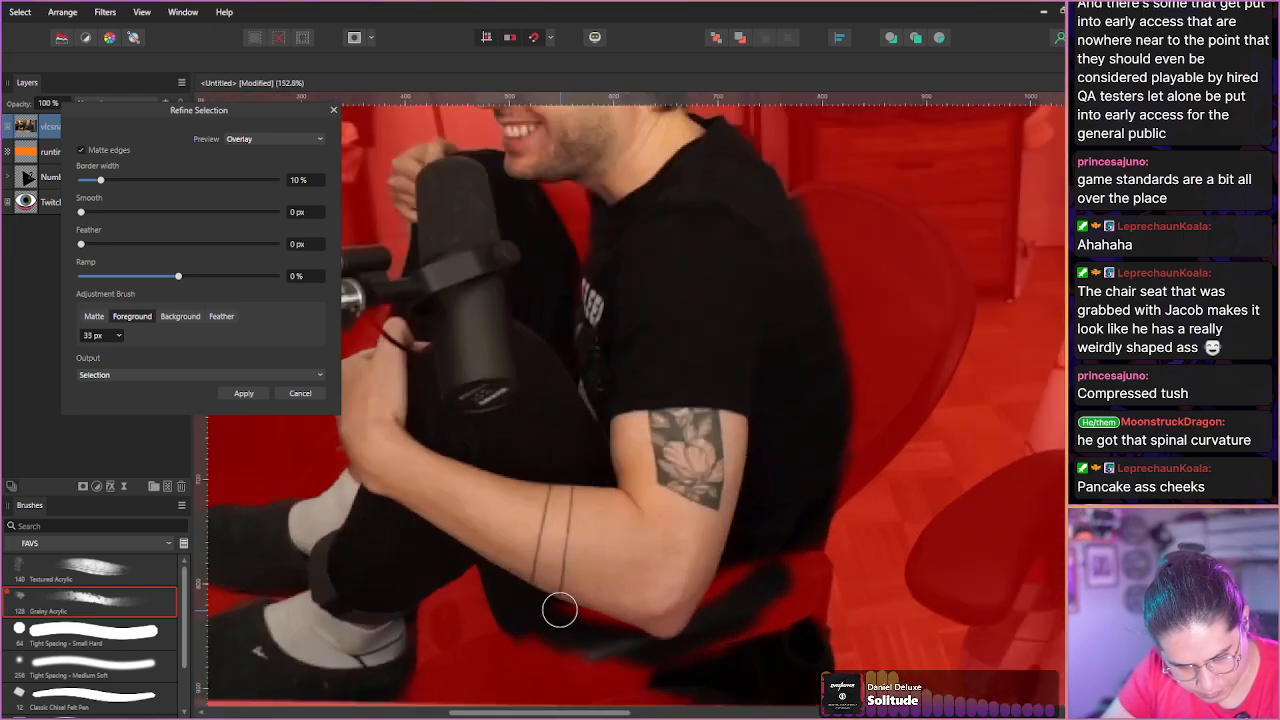
pyautogui.moveTo(711, 591)
pyautogui.mouseDown()
pyautogui.moveTo(793, 545)
pyautogui.moveTo(794, 588)
pyautogui.moveTo(747, 623)
pyautogui.mouseUp()
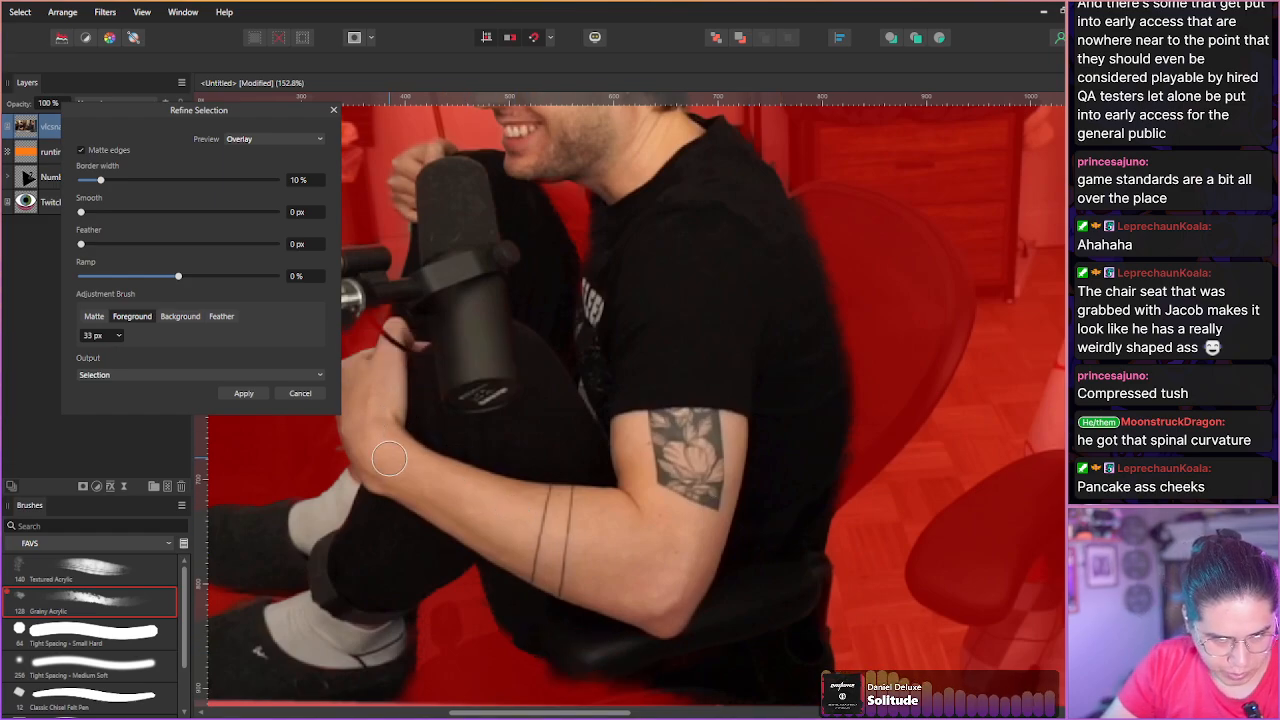
# Remove the dark leftover behind the man's shoulder and collar with an 11 px Background brush.
pyautogui.scroll(-2, 396, 468)
pyautogui.scroll(-1, 396, 468)
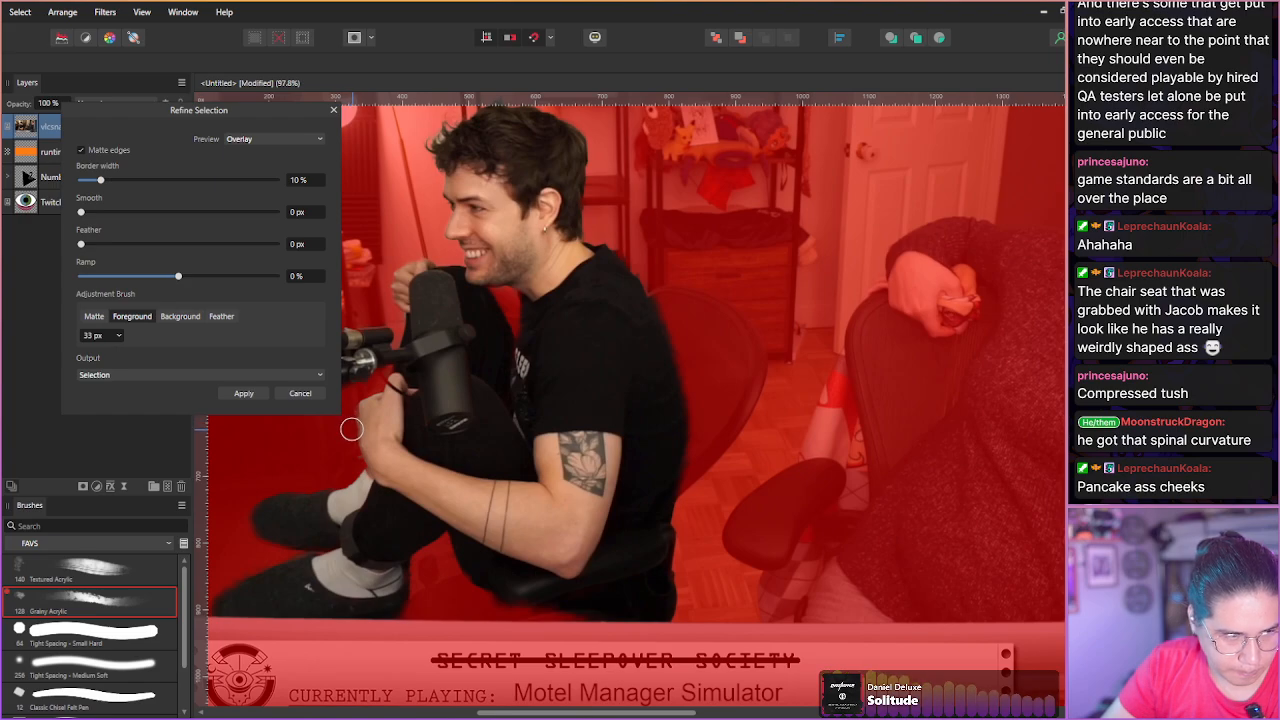
pyautogui.moveTo(238, 446); pyautogui.dragTo(392, 456)
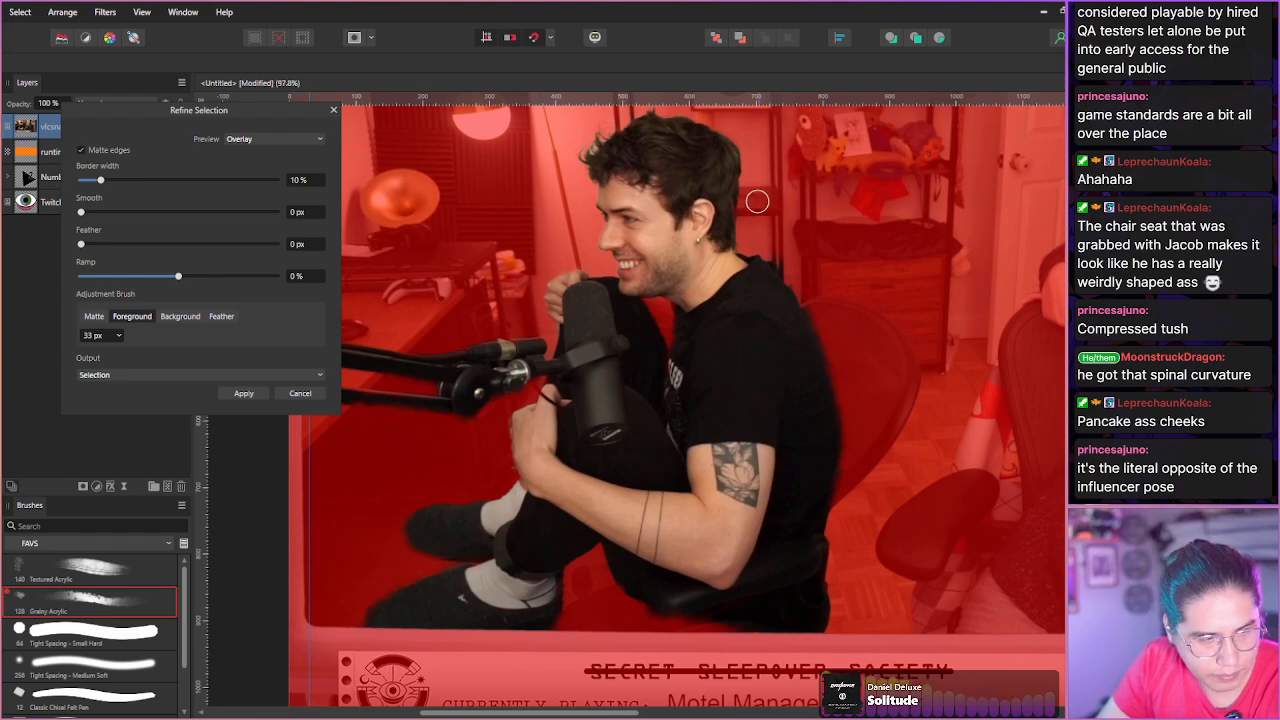
pyautogui.scroll(1, 790, 267)
pyautogui.scroll(4, 790, 267)
pyautogui.press('[')
pyautogui.press('[')
pyautogui.press('[')
pyautogui.press('[')
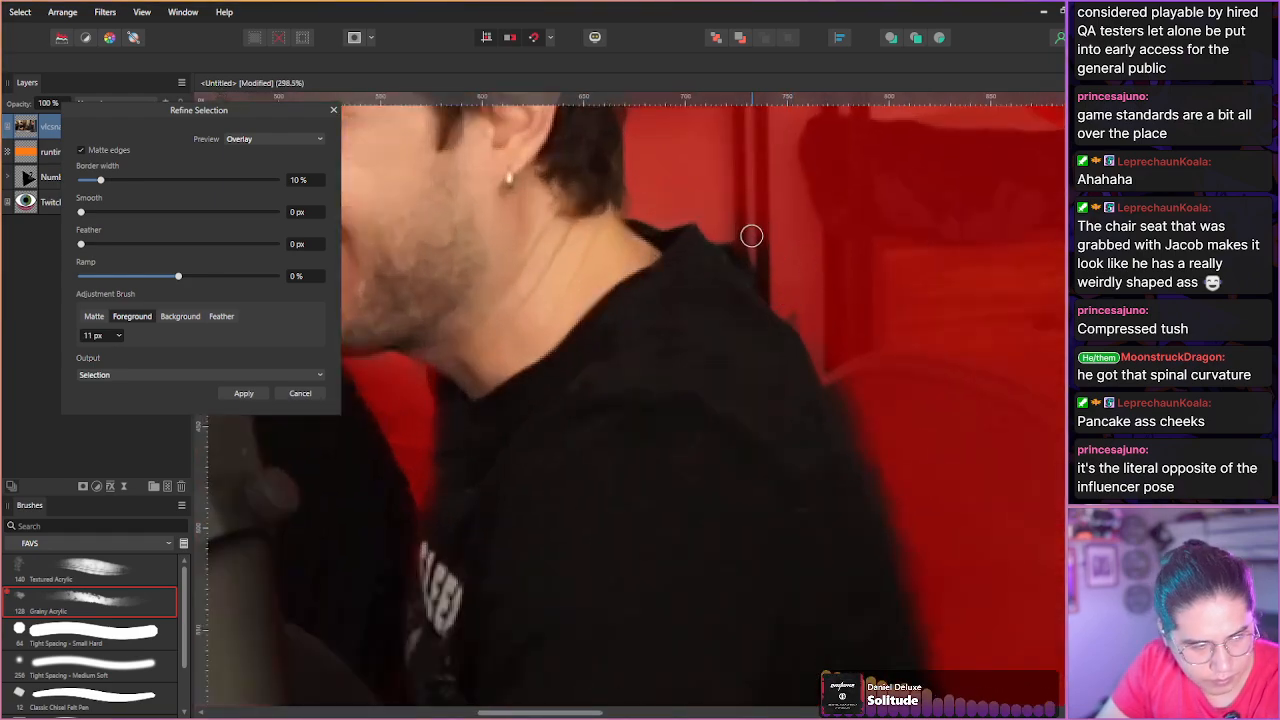
pyautogui.click(180, 316)
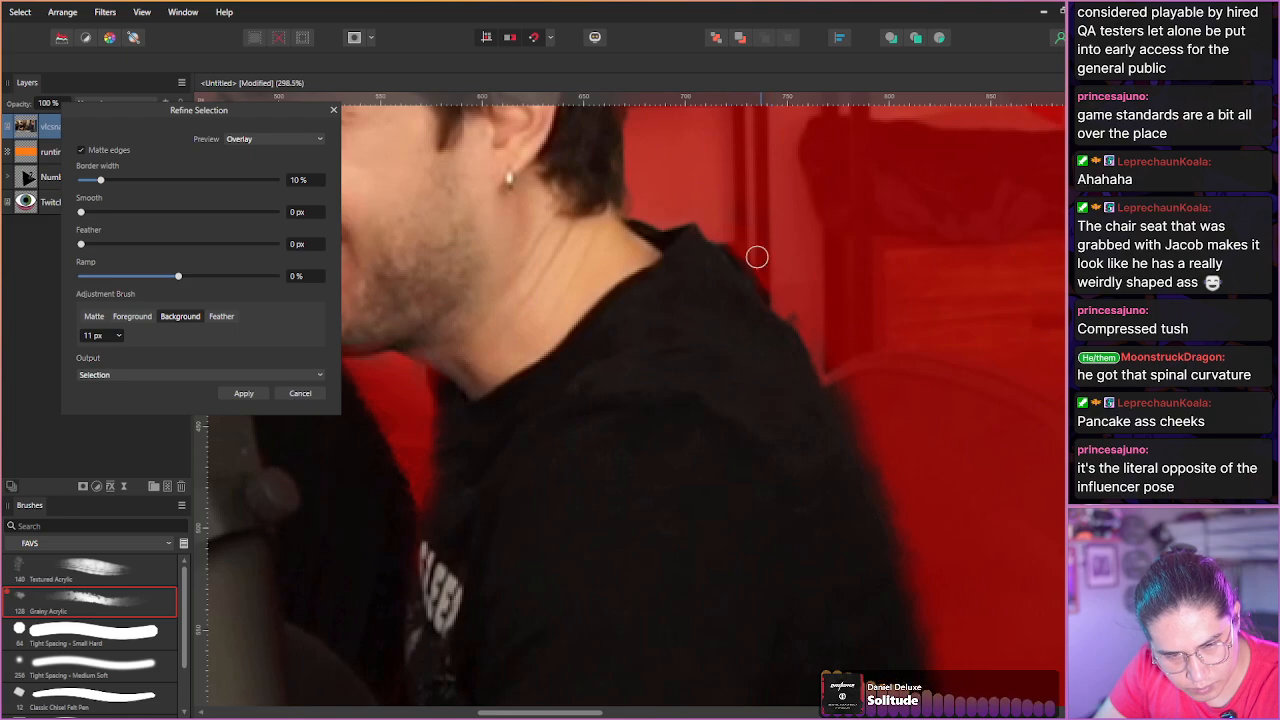
pyautogui.scroll(-5, 648, 430)
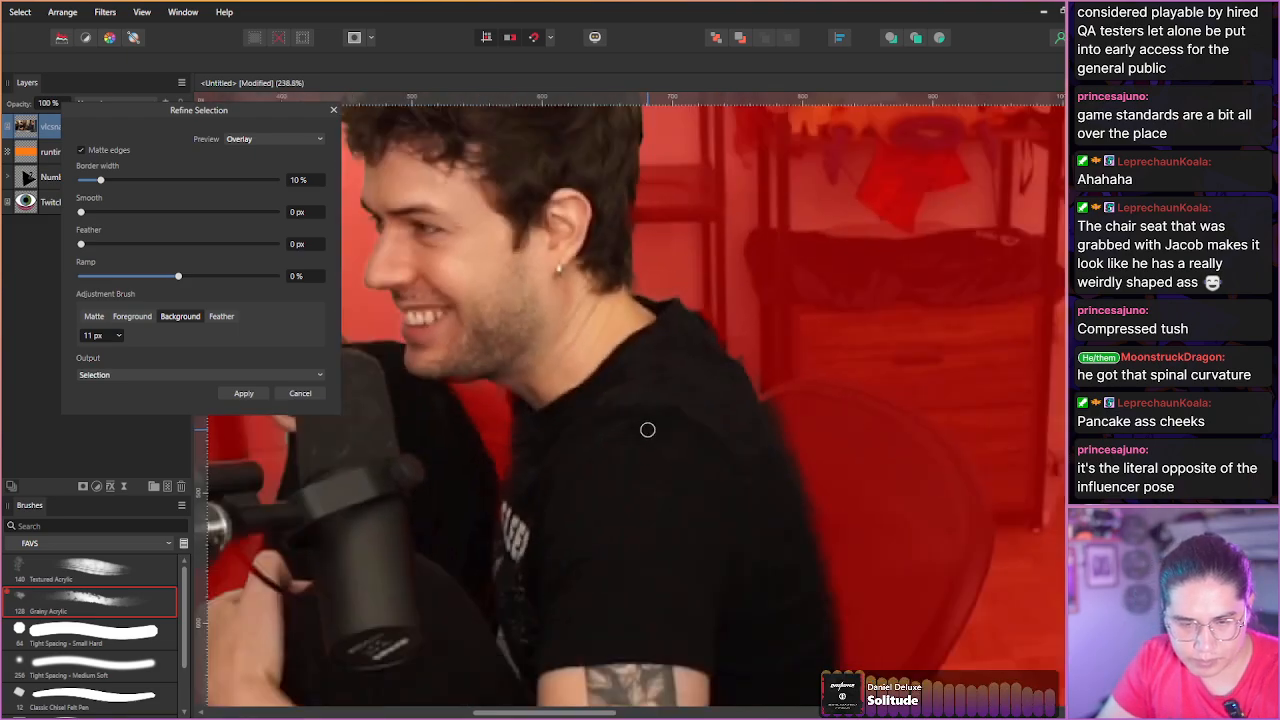
# Set the refinement output to New layer and apply it to cut the man out.
pyautogui.click(92, 375)
pyautogui.click(88, 429)
pyautogui.click(243, 393)
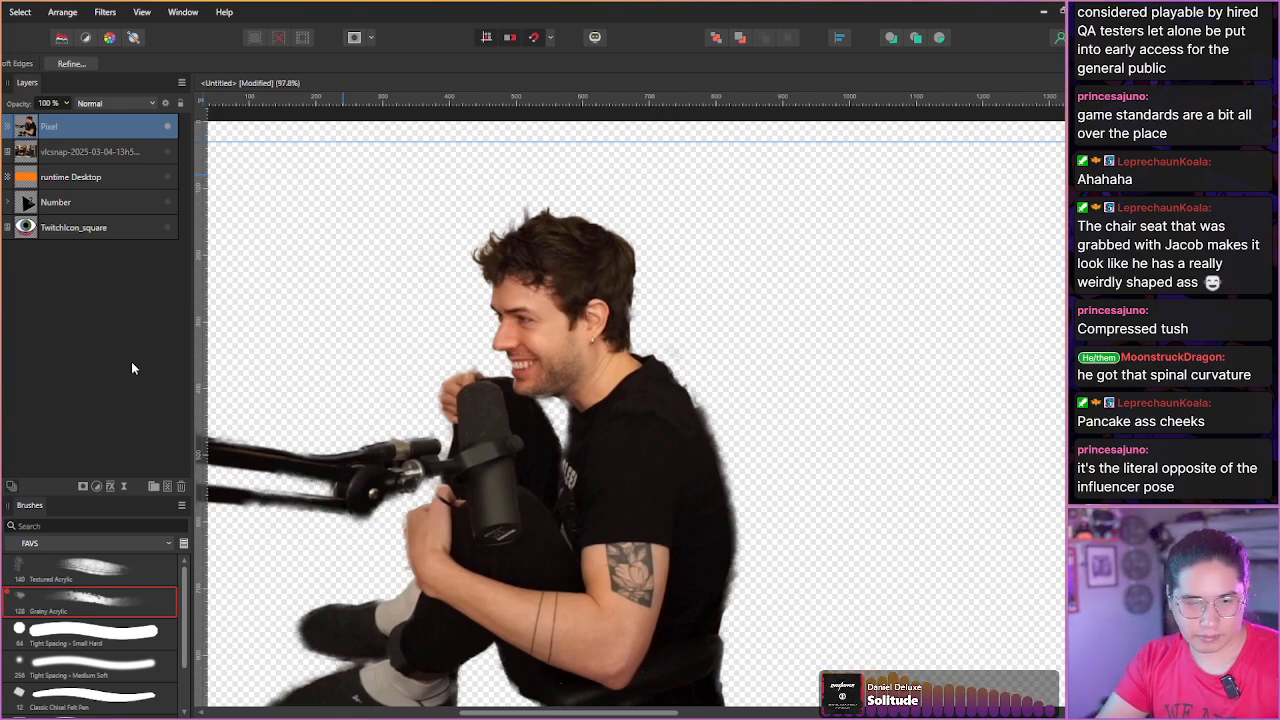
# Add a mask to the cut-out layer and paint out the microphone boom arm with the Tight Spacing - Medium Soft brush.
pyautogui.press('space')
pyautogui.moveTo(396, 405); pyautogui.dragTo(459, 362)
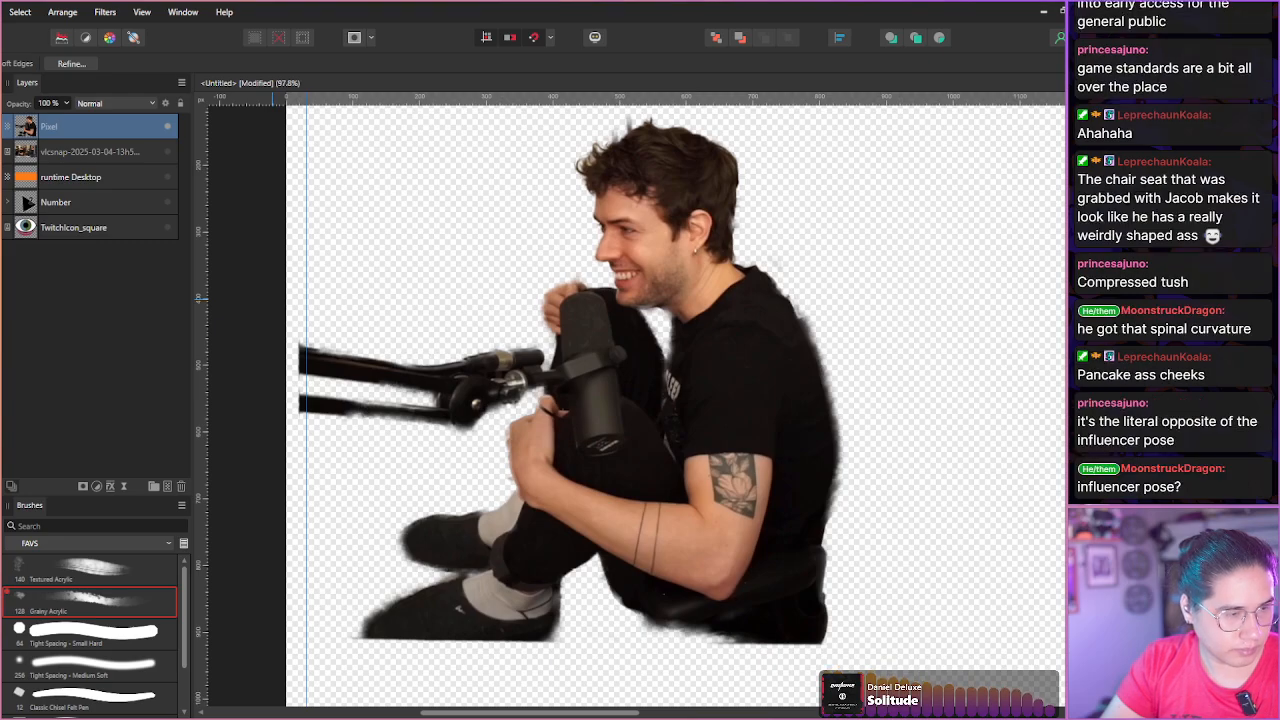
pyautogui.press('b')
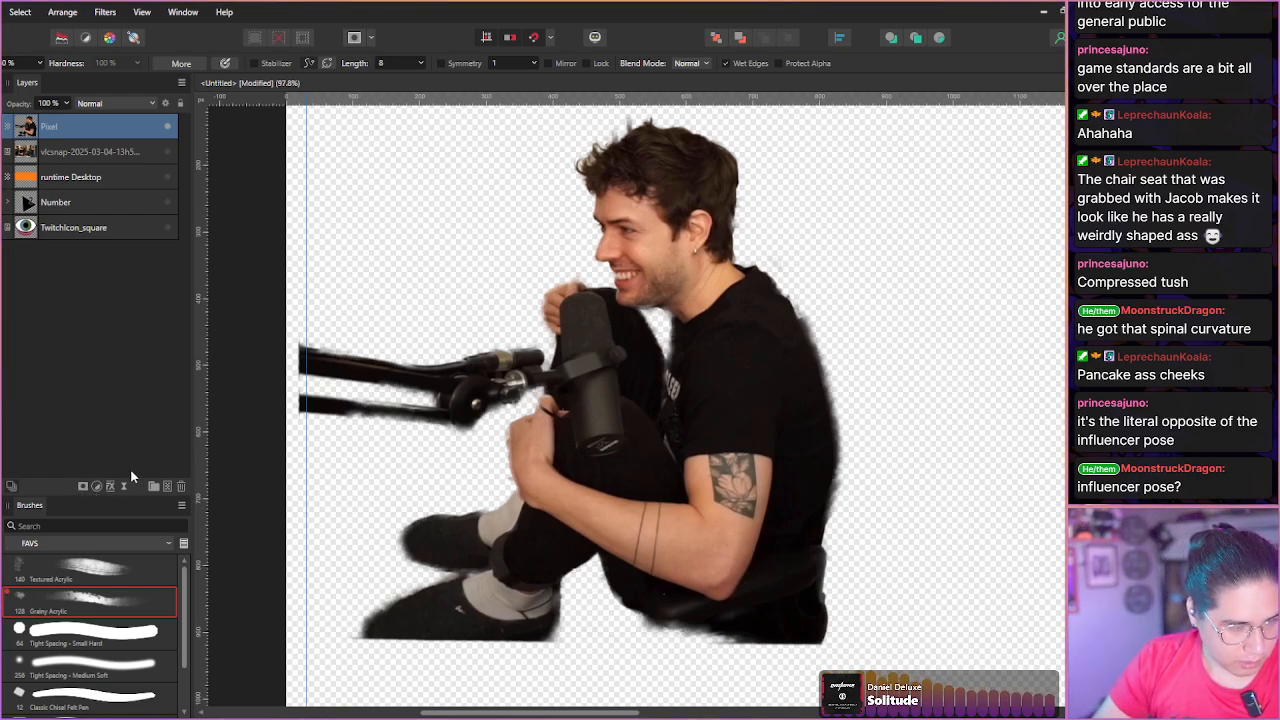
pyautogui.click(82, 486)
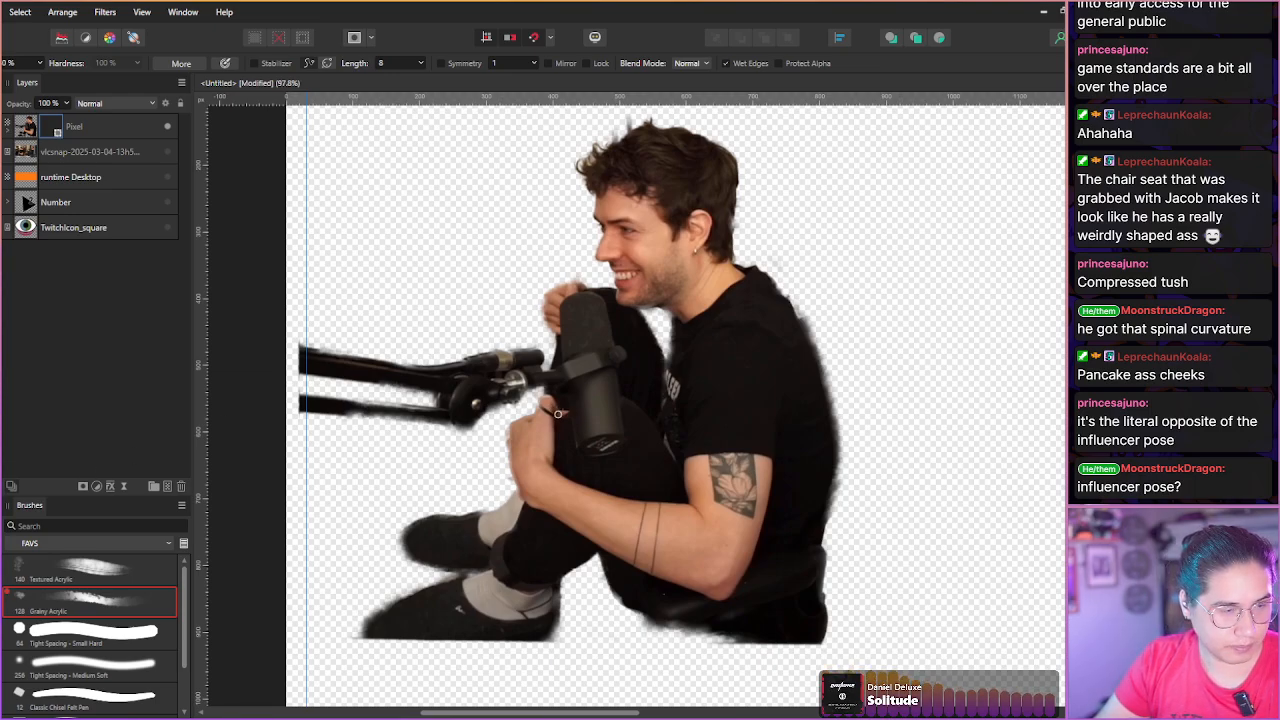
pyautogui.scroll(3, 534, 353)
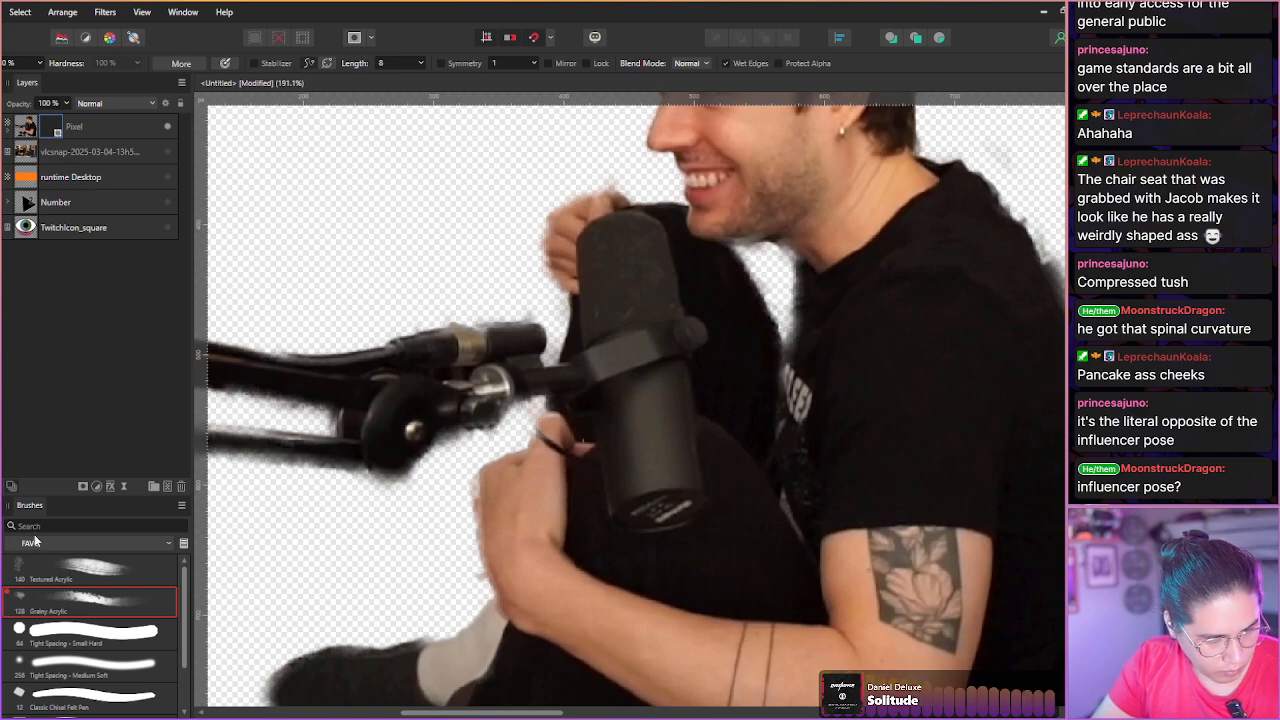
pyautogui.click(64, 624)
pyautogui.click(62, 664)
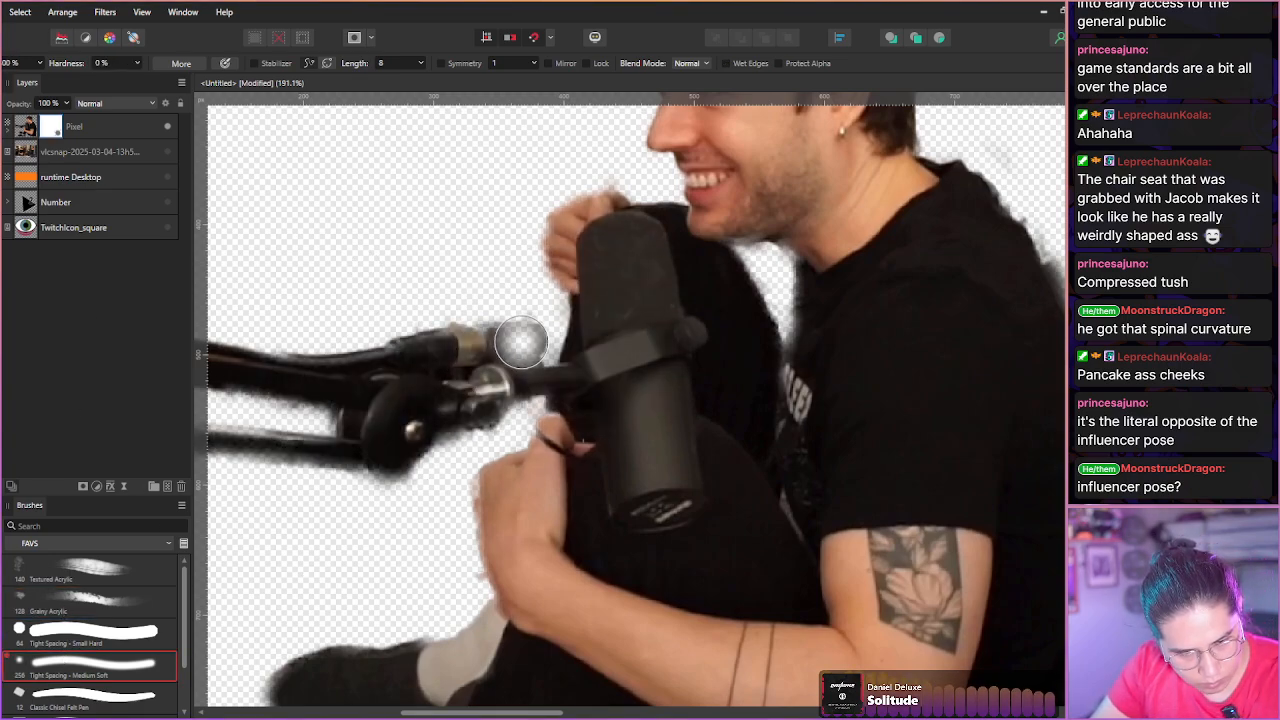
pyautogui.moveTo(539, 364)
pyautogui.mouseDown()
pyautogui.moveTo(522, 393)
pyautogui.moveTo(530, 348)
pyautogui.moveTo(494, 415)
pyautogui.moveTo(513, 311)
pyautogui.moveTo(464, 386)
pyautogui.mouseUp()
pyautogui.moveTo(482, 288)
pyautogui.mouseDown()
pyautogui.moveTo(382, 462)
pyautogui.moveTo(437, 387)
pyautogui.moveTo(353, 446)
pyautogui.moveTo(315, 388)
pyautogui.moveTo(288, 425)
pyautogui.moveTo(270, 394)
pyautogui.moveTo(482, 455)
pyautogui.mouseUp()
# Reduce the brush size and mask out the remaining traces of the boom arm around the man's hands and microphone.
pyautogui.press('space')
pyautogui.moveTo(300, 366)
pyautogui.mouseDown()
pyautogui.moveTo(394, 471)
pyautogui.moveTo(251, 429)
pyautogui.moveTo(399, 441)
pyautogui.mouseUp()
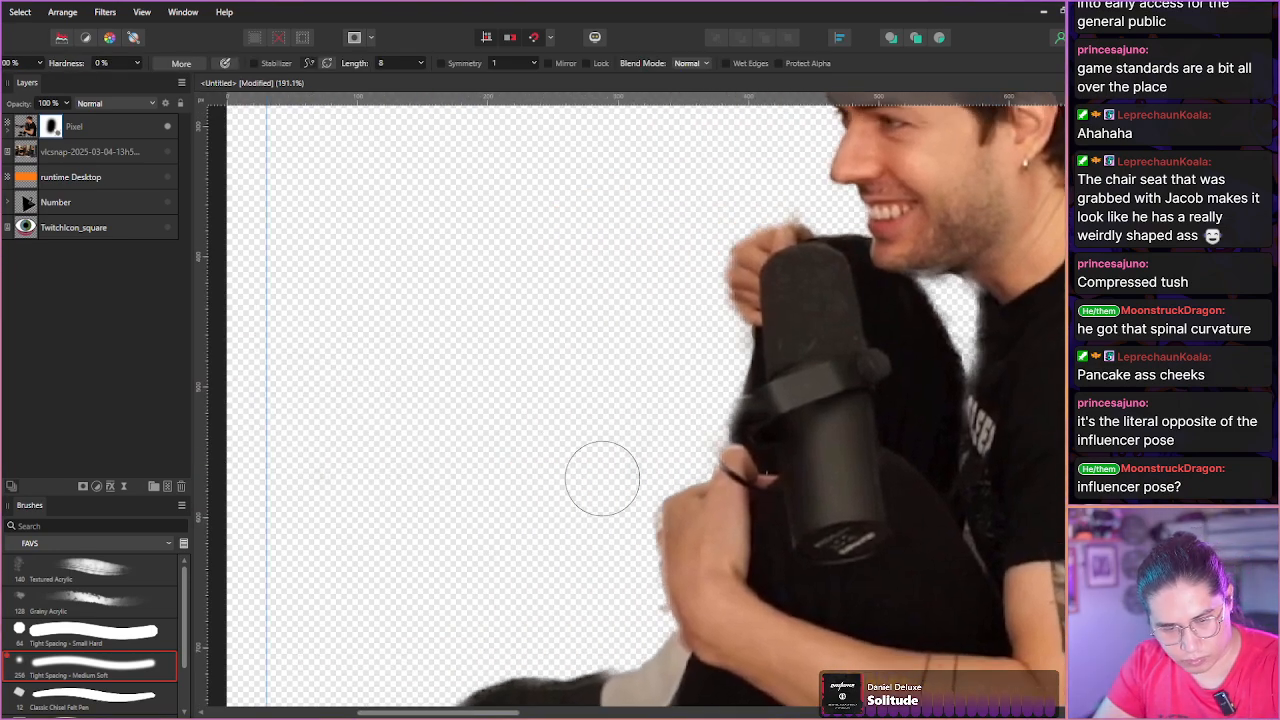
pyautogui.press('[')
pyautogui.press('[')
pyautogui.press('[')
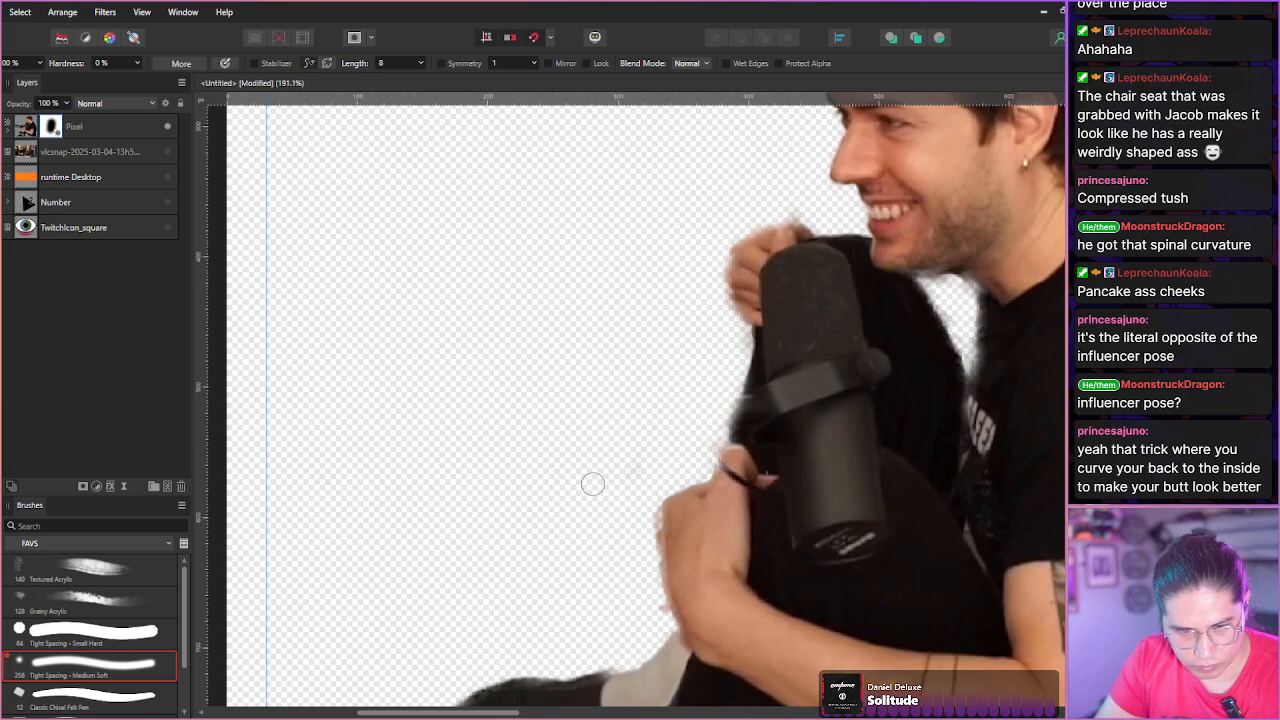
pyautogui.press('space')
pyautogui.moveTo(594, 463); pyautogui.dragTo(442, 352)
pyautogui.scroll(2, 453, 355)
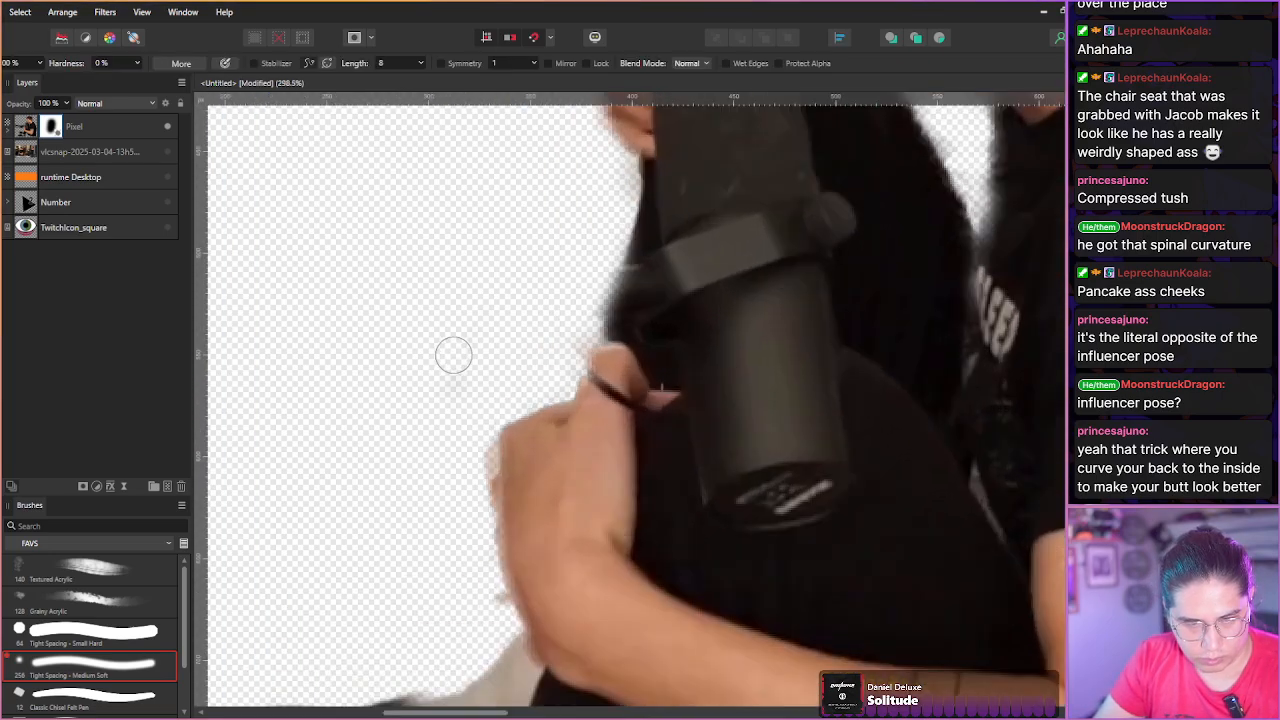
pyautogui.scroll(-6, 447, 342)
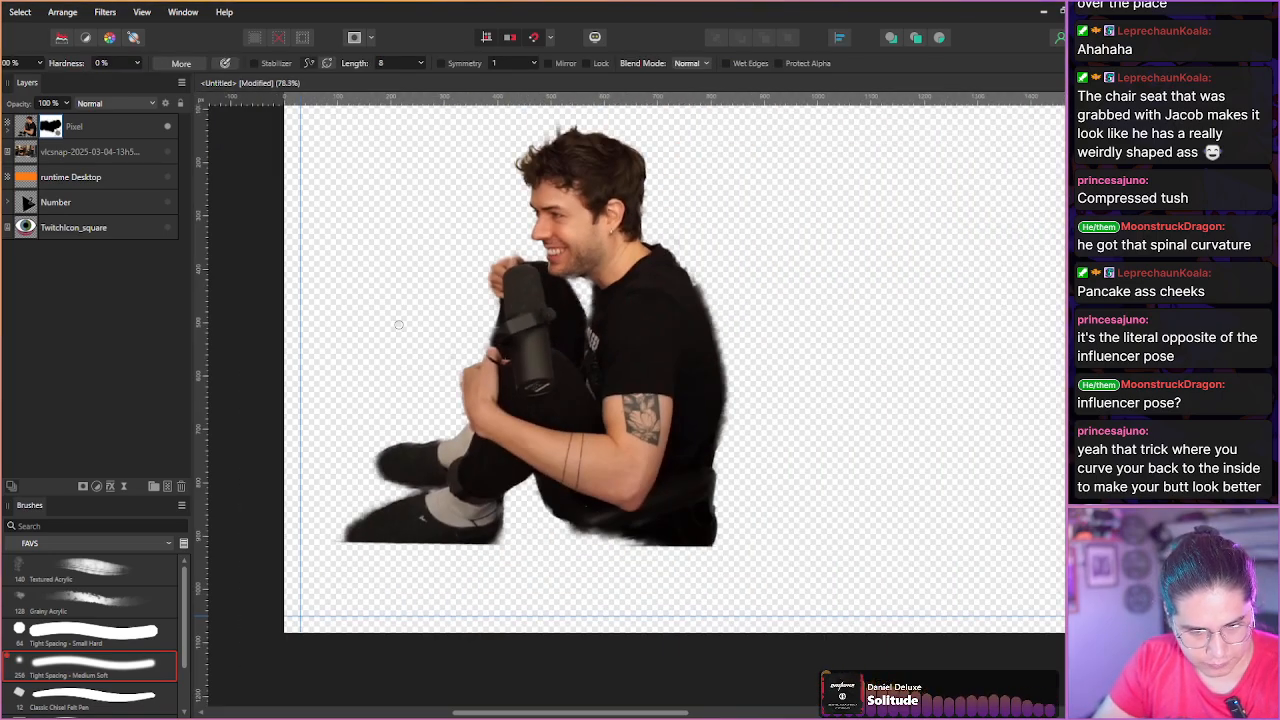
# Mask the squared-off lower edge of the man's seat into a smooth rounded curve and clean up the ragged edge beneath his thigh.
pyautogui.scroll(5, 679, 578)
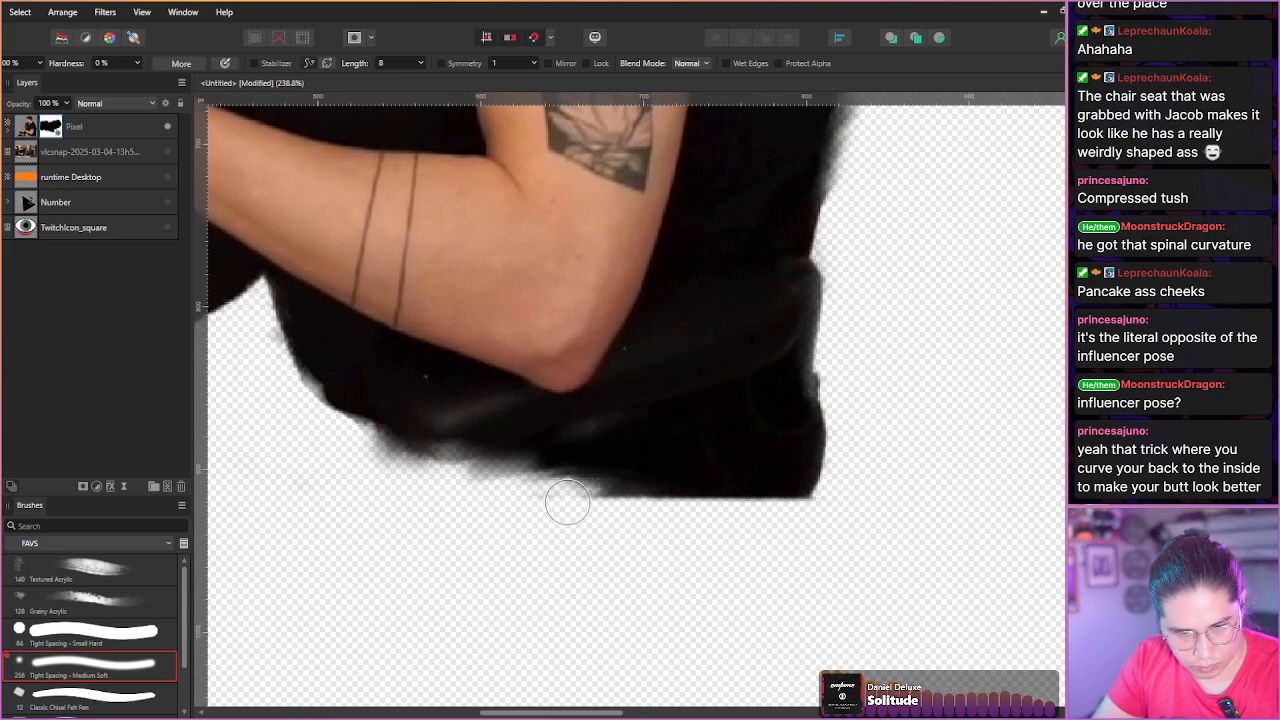
pyautogui.moveTo(590, 512)
pyautogui.mouseDown()
pyautogui.moveTo(725, 494)
pyautogui.moveTo(821, 416)
pyautogui.moveTo(856, 270)
pyautogui.moveTo(685, 528)
pyautogui.mouseUp()
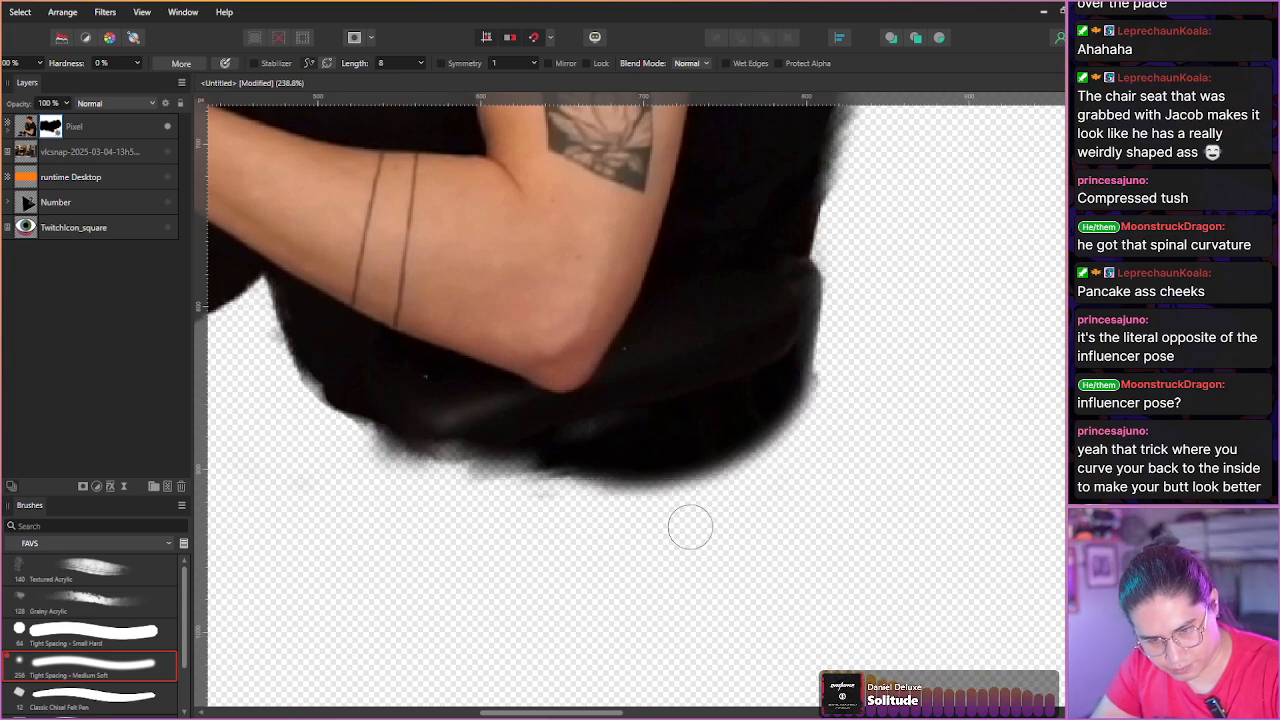
pyautogui.scroll(-6, 528, 535)
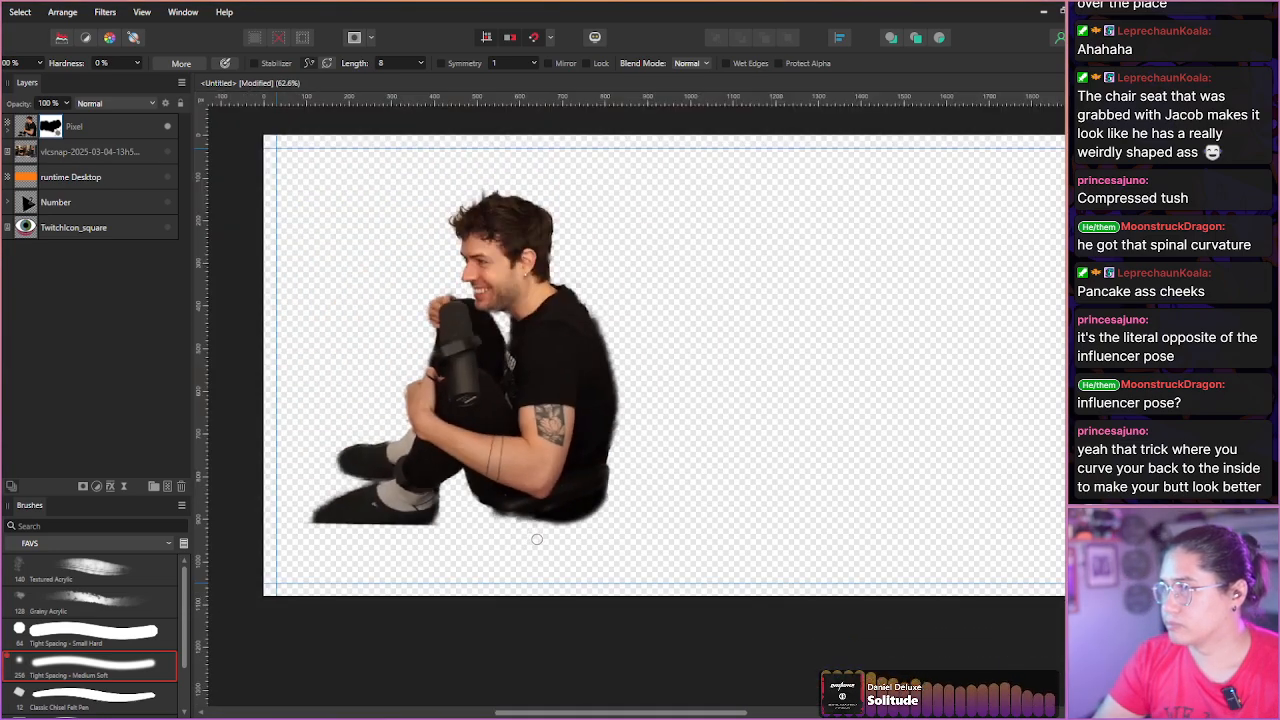
pyautogui.scroll(5, 538, 541)
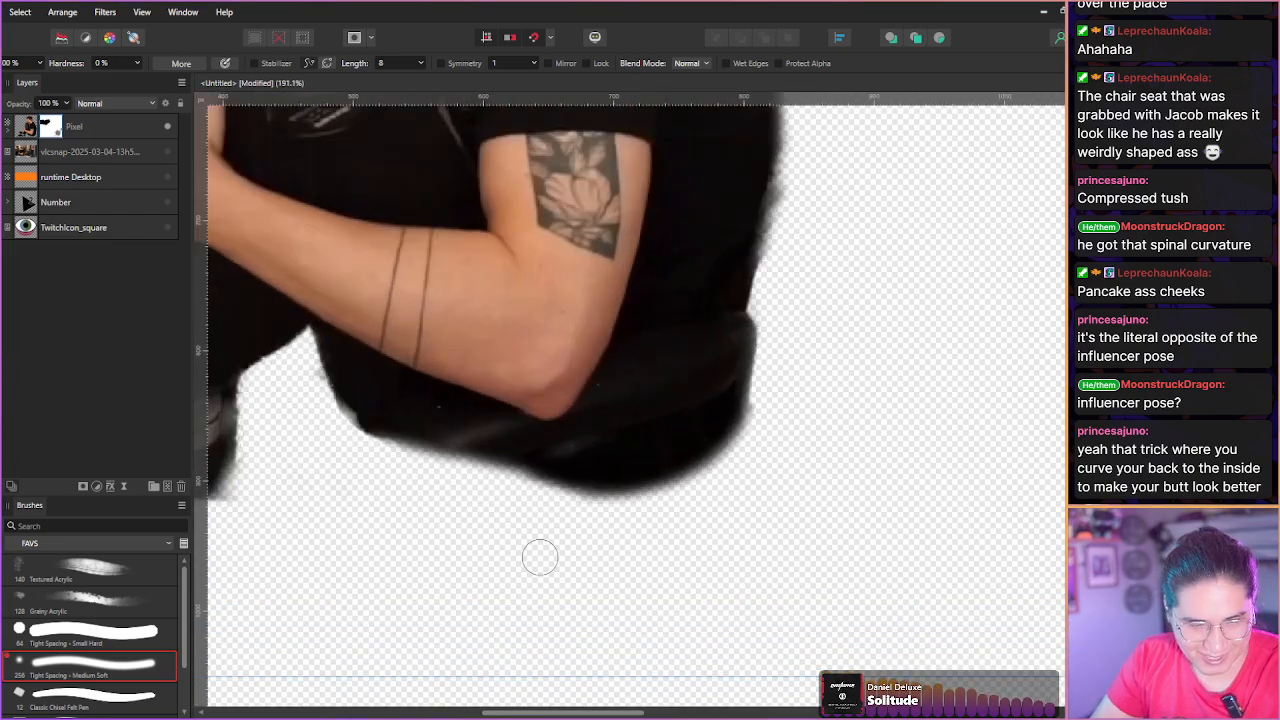
pyautogui.scroll(-5, 536, 536)
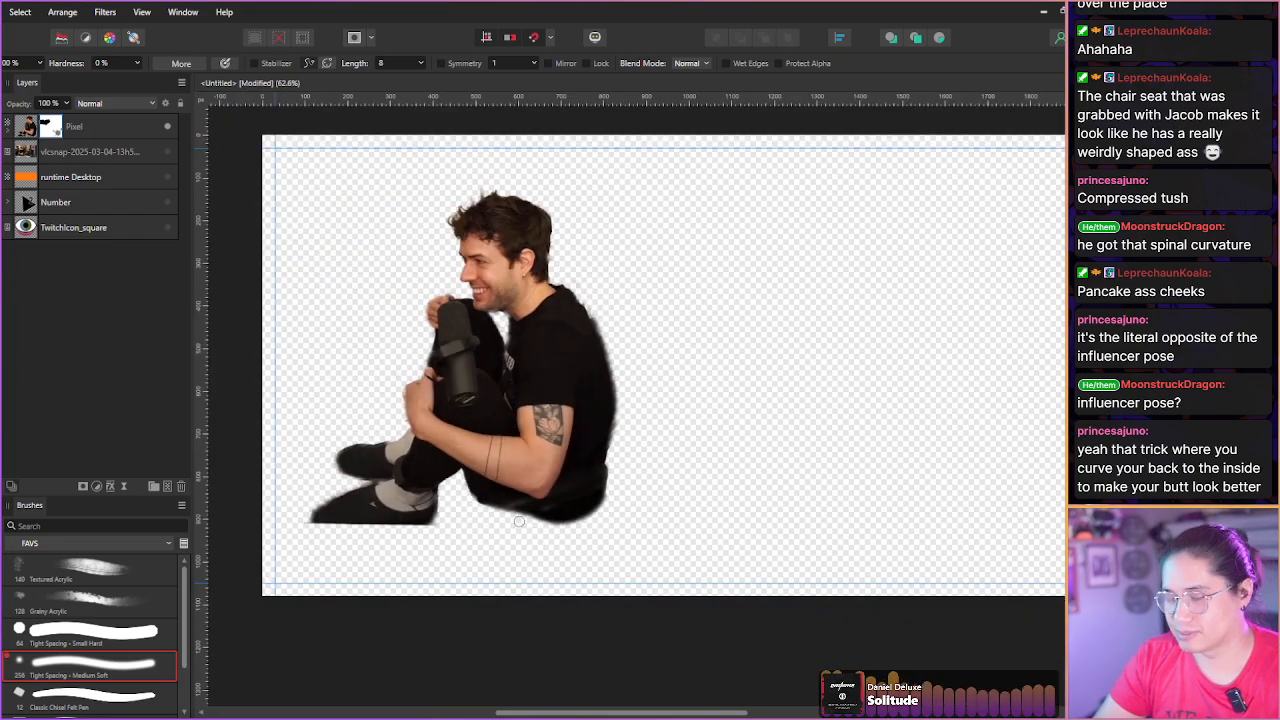
# Rasterize and trim the masked cut-out layer, and clip a new pixel layer inside it.
pyautogui.scroll(7, 476, 380)
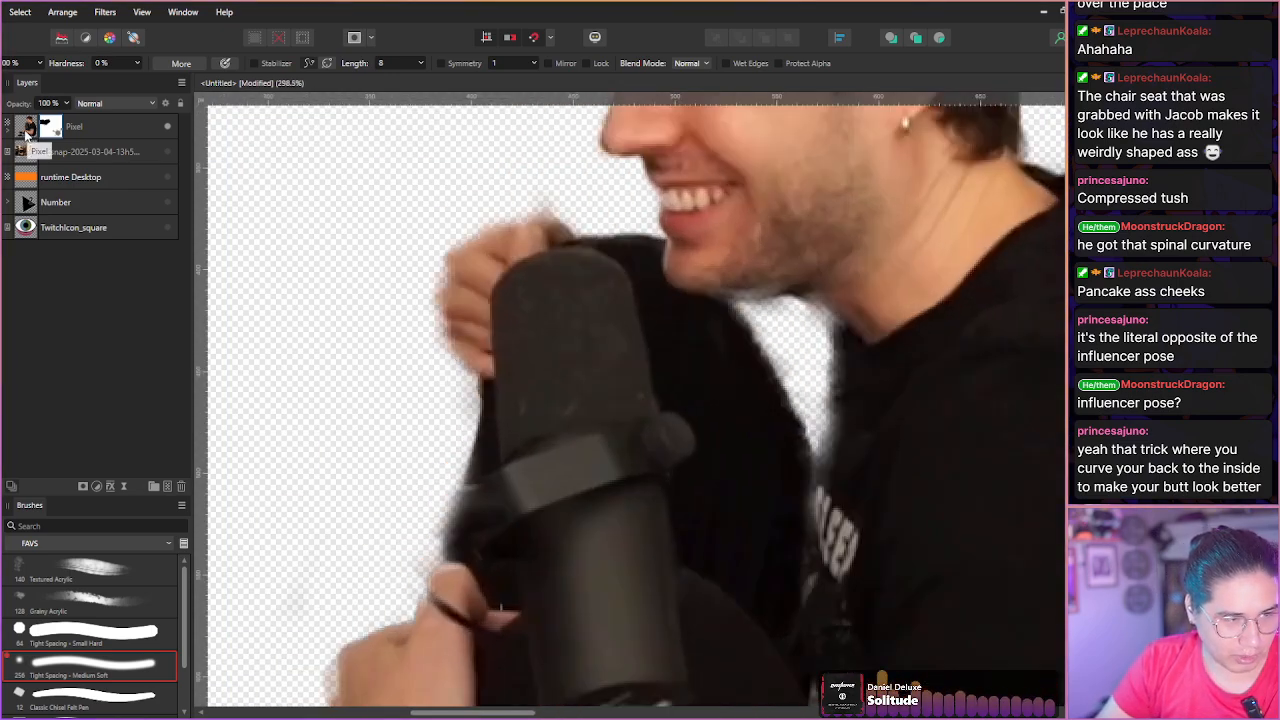
pyautogui.click(26, 134)
pyautogui.rightClick(92, 138)
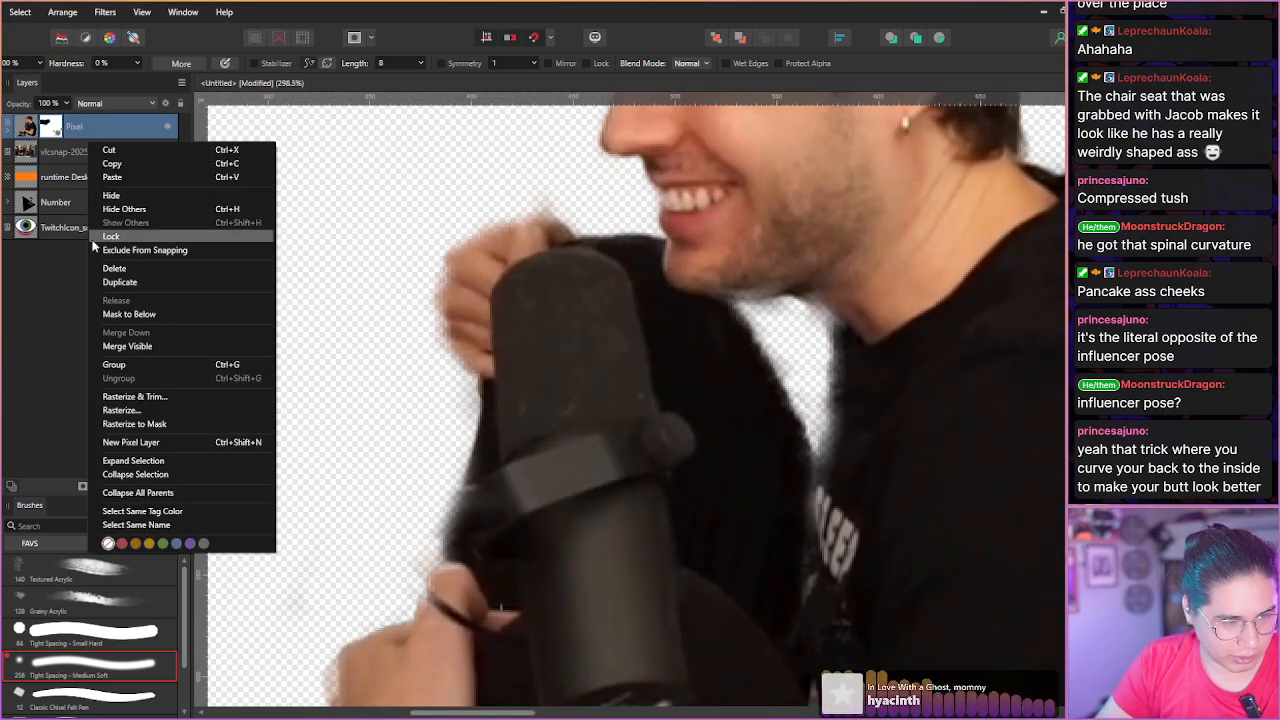
pyautogui.click(116, 399)
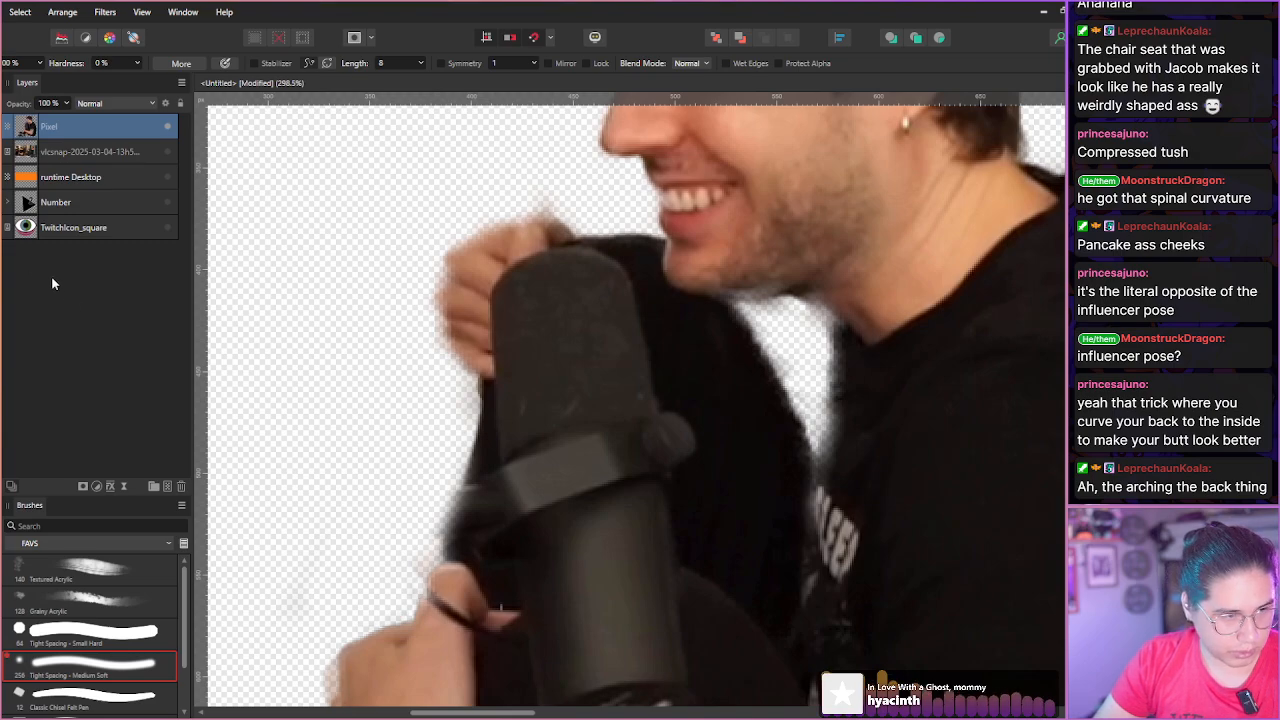
pyautogui.hotkey('ctrl', 'shift', 'n')
pyautogui.moveTo(48, 128); pyautogui.dragTo(14, 160)
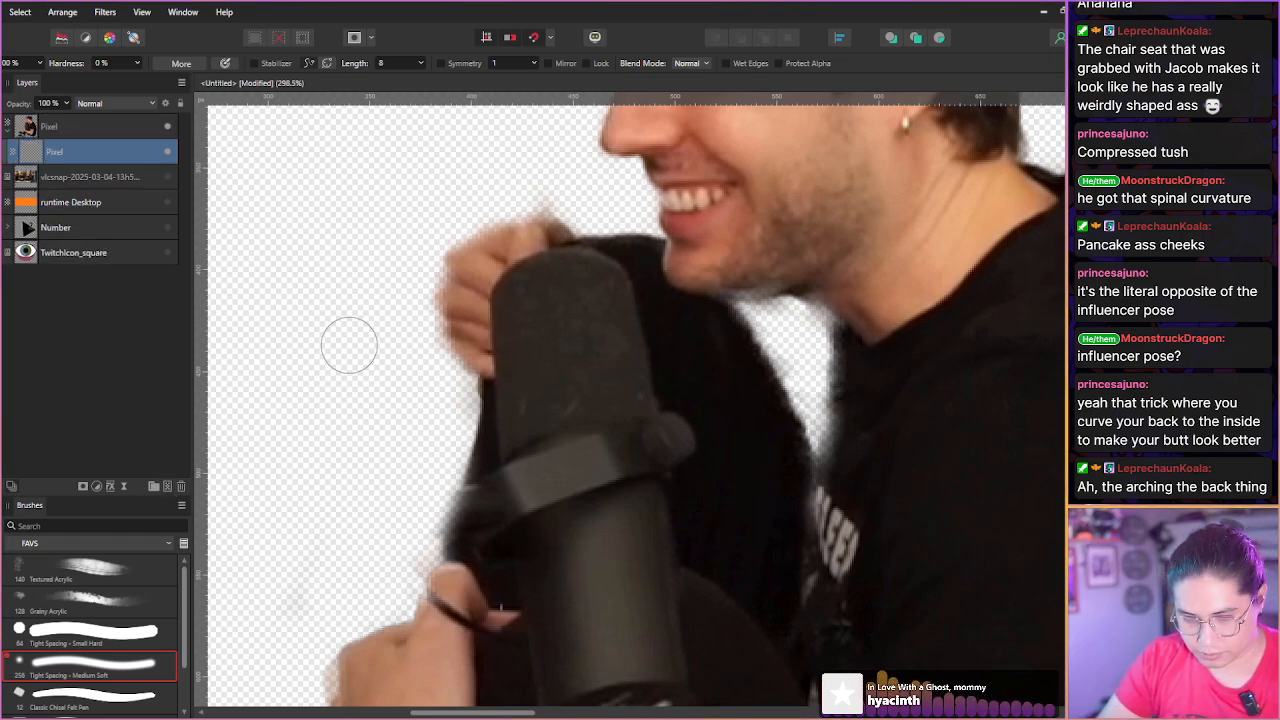
# Paint black over the microphone's head and mount with the Grainy Acrylic brush on the clipped layer, blending them into the trouser leg.
pyautogui.click(50, 601)
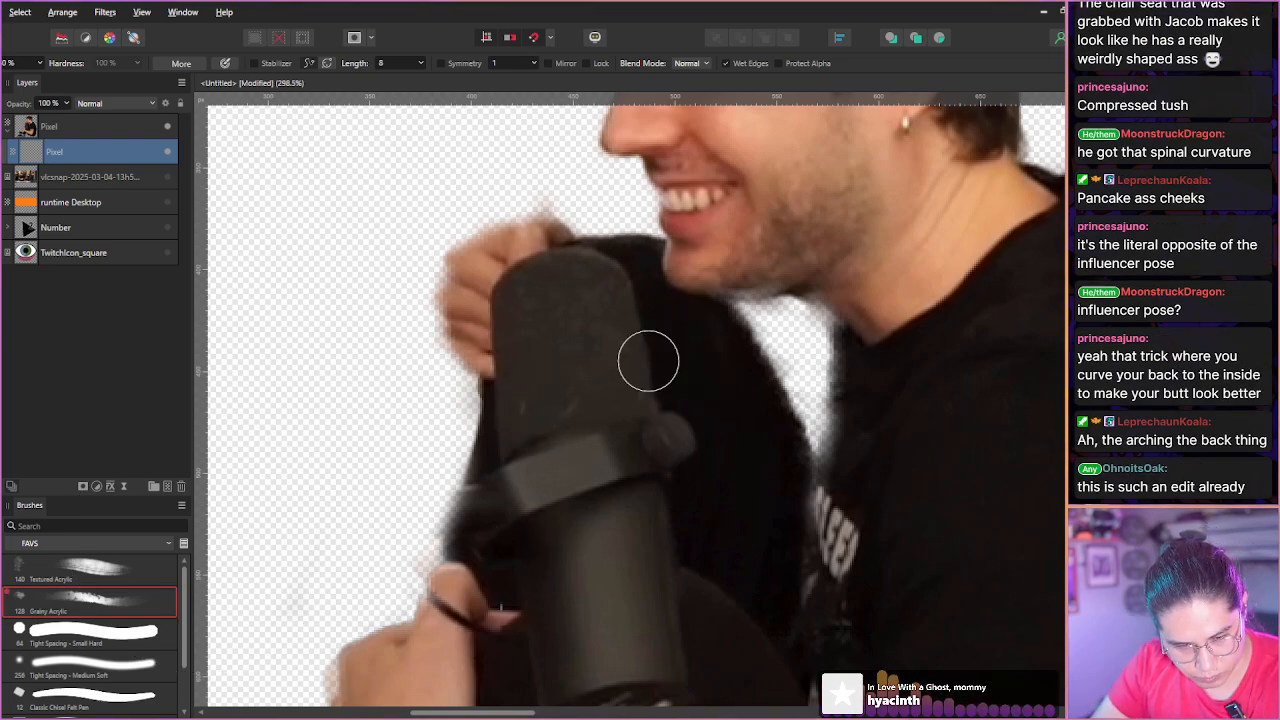
pyautogui.moveTo(600, 485)
pyautogui.mouseDown()
pyautogui.moveTo(653, 522)
pyautogui.moveTo(525, 550)
pyautogui.moveTo(593, 521)
pyautogui.moveTo(700, 533)
pyautogui.moveTo(516, 536)
pyautogui.moveTo(482, 518)
pyautogui.moveTo(501, 522)
pyautogui.moveTo(524, 492)
pyautogui.moveTo(598, 506)
pyautogui.moveTo(650, 497)
pyautogui.moveTo(675, 522)
pyautogui.moveTo(635, 430)
pyautogui.moveTo(667, 439)
pyautogui.moveTo(677, 426)
pyautogui.moveTo(658, 413)
pyautogui.moveTo(678, 436)
pyautogui.moveTo(514, 462)
pyautogui.moveTo(512, 488)
pyautogui.moveTo(533, 397)
pyautogui.moveTo(517, 463)
pyautogui.moveTo(520, 397)
pyautogui.moveTo(514, 417)
pyautogui.moveTo(586, 373)
pyautogui.moveTo(564, 431)
pyautogui.moveTo(622, 385)
pyautogui.moveTo(584, 444)
pyautogui.moveTo(550, 350)
pyautogui.mouseUp()
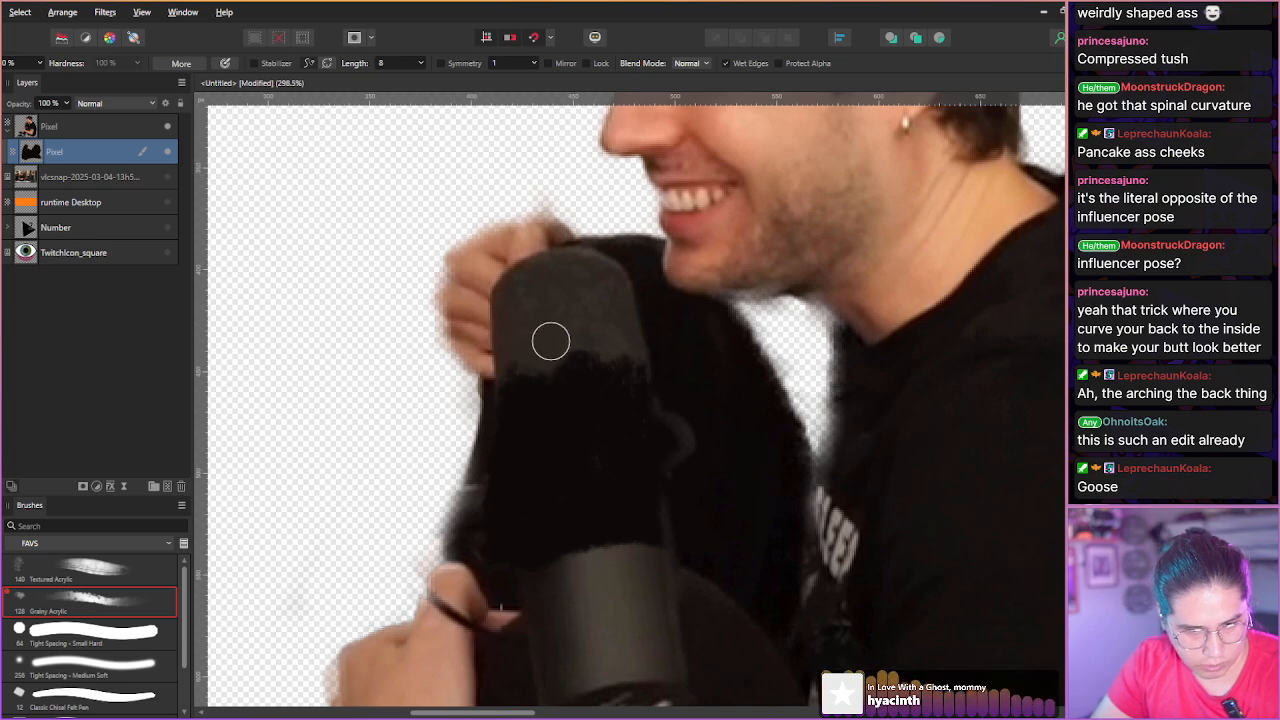
pyautogui.moveTo(568, 258)
pyautogui.mouseDown()
pyautogui.moveTo(582, 361)
pyautogui.moveTo(585, 254)
pyautogui.moveTo(609, 360)
pyautogui.moveTo(607, 265)
pyautogui.moveTo(597, 358)
pyautogui.moveTo(628, 286)
pyautogui.mouseUp()
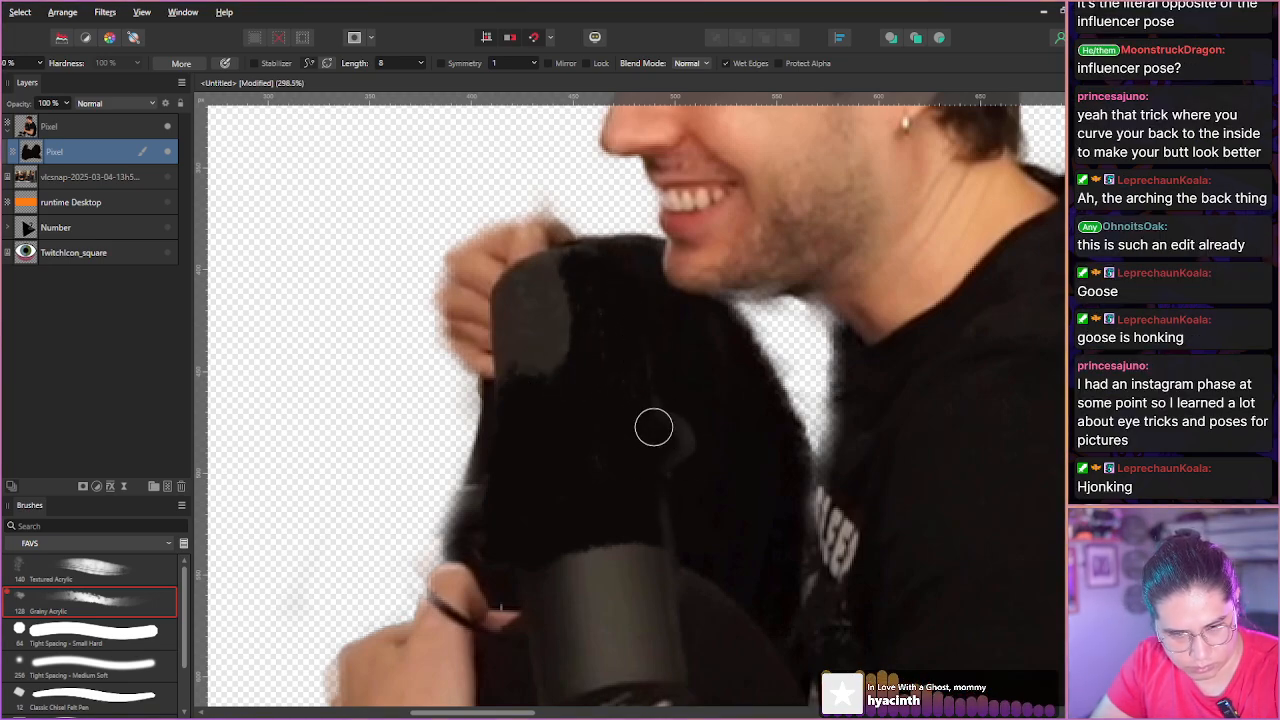
# Move the paint layer out of the clipping to above the cut-out layer, and paint the seat area beneath the elbow solid black.
pyautogui.moveTo(32, 142); pyautogui.dragTo(35, 126)
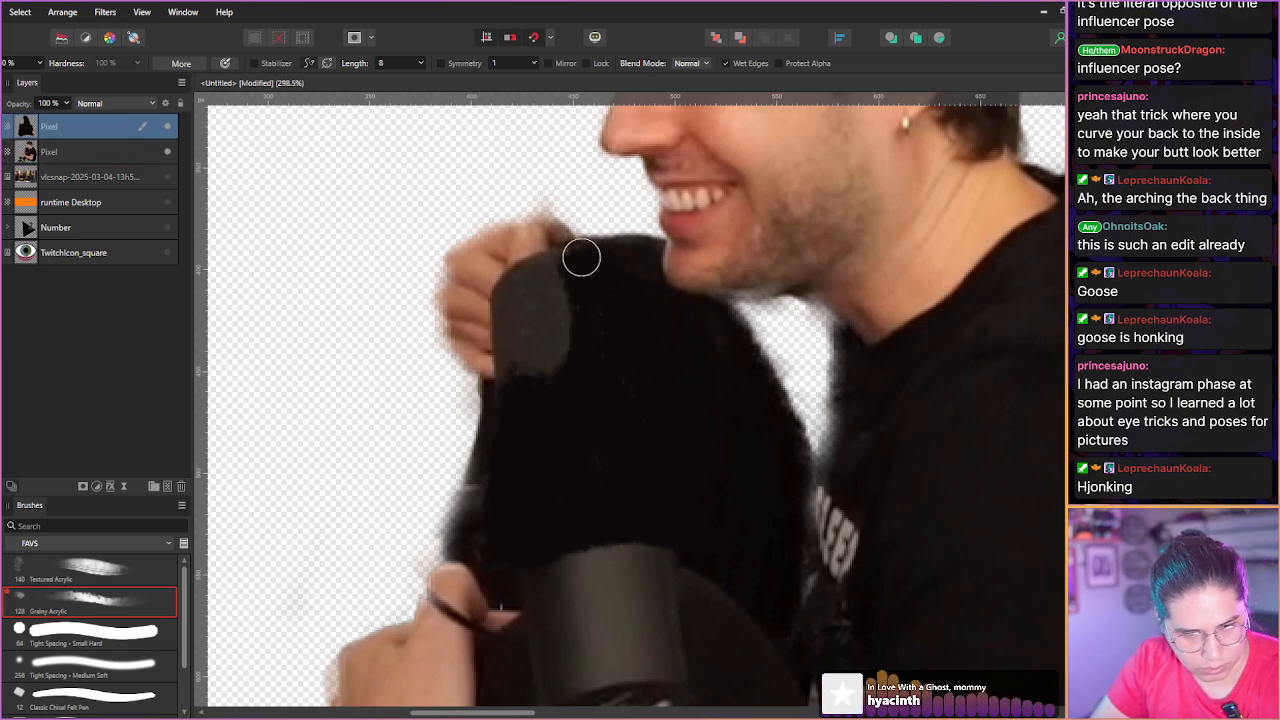
pyautogui.scroll(-8, 517, 420)
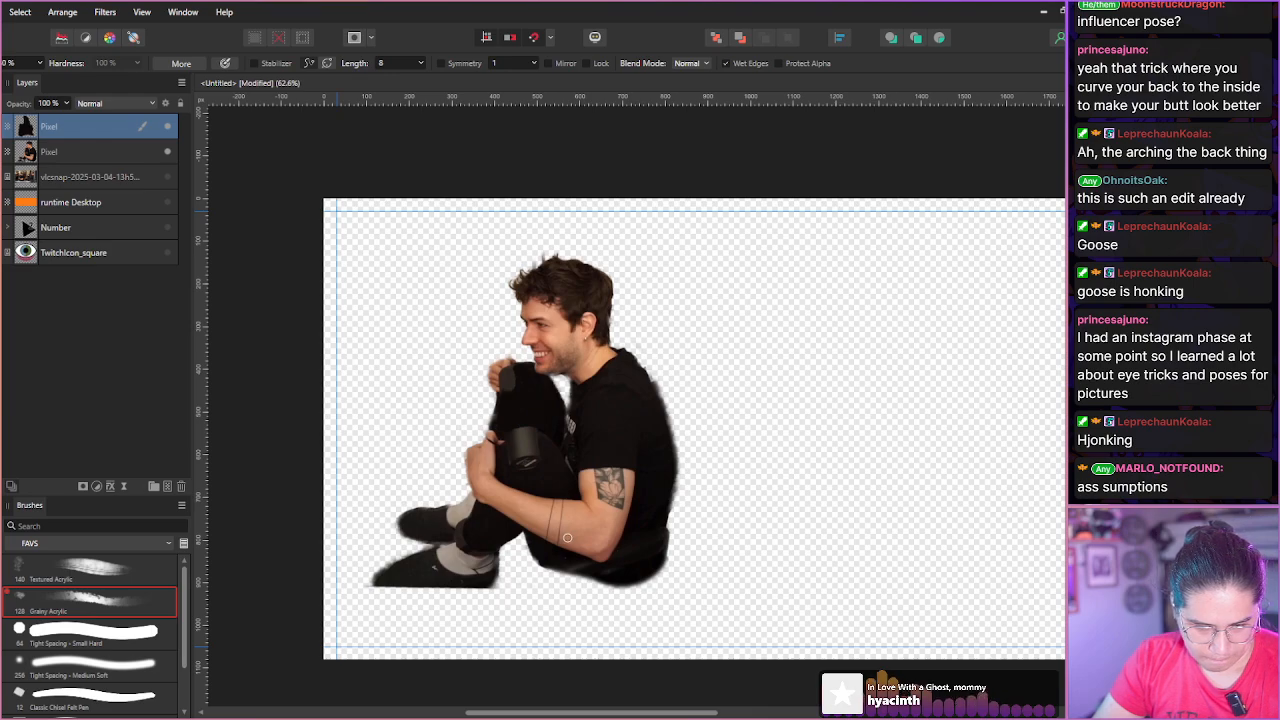
pyautogui.scroll(6, 568, 536)
pyautogui.moveTo(537, 544); pyautogui.dragTo(435, 417)
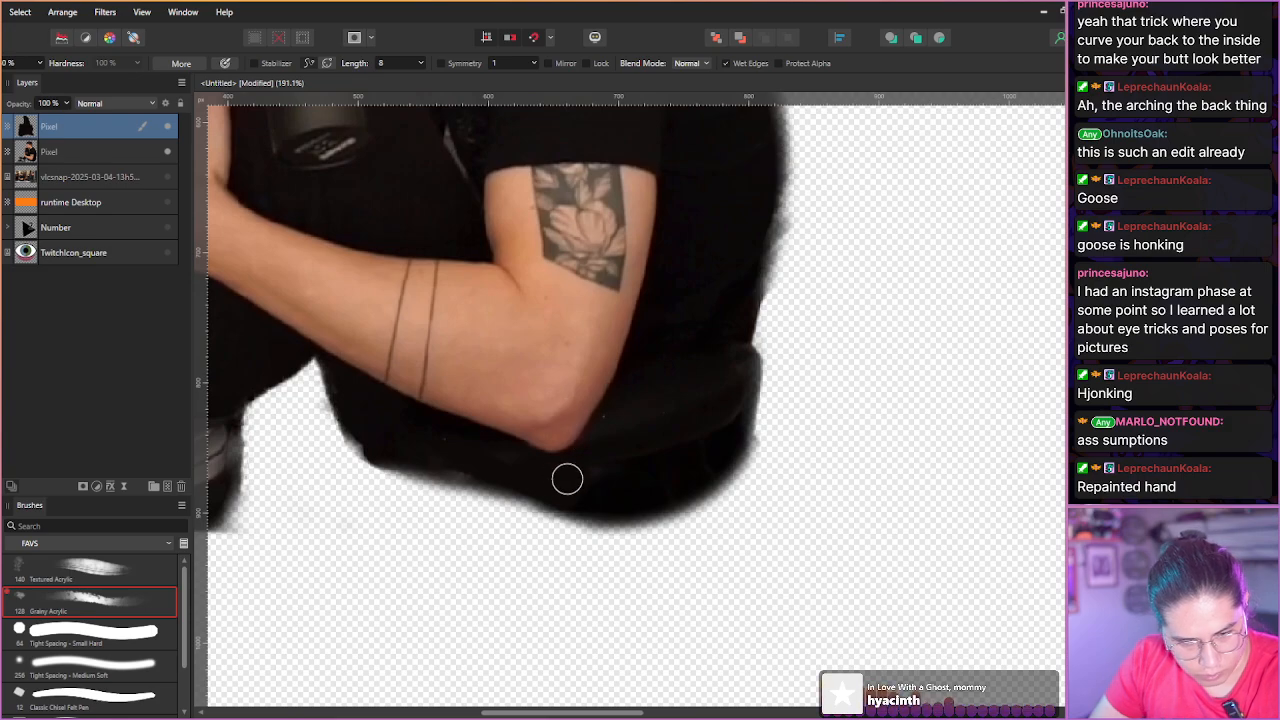
pyautogui.scroll(1, 609, 437)
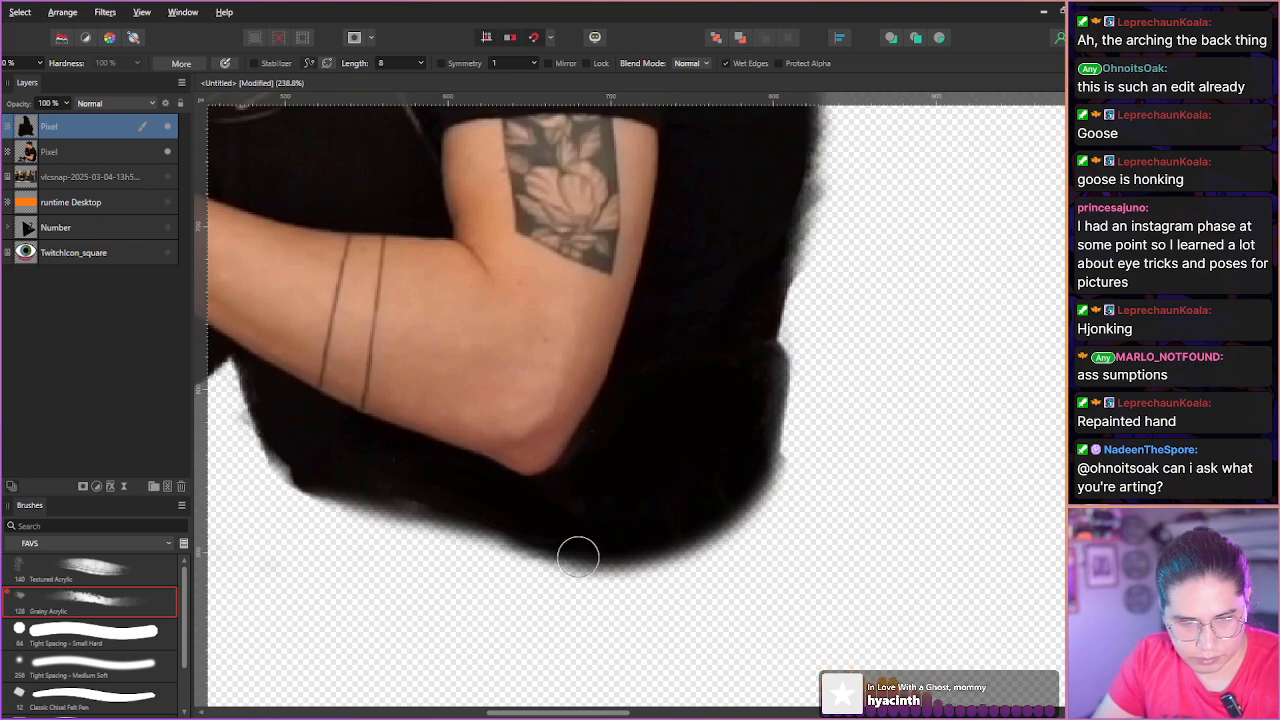
pyautogui.scroll(-5, 324, 432)
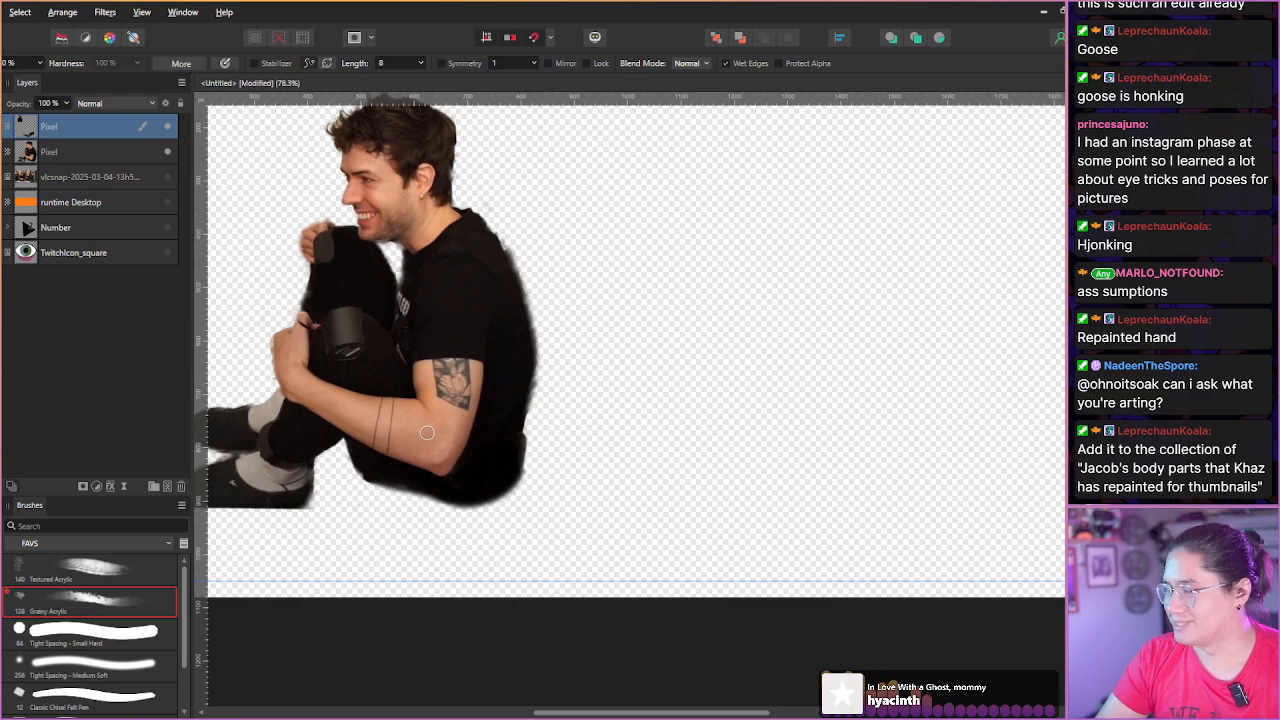
# Paint the missing underside of the cut-off front shoe, extending it below the straight edge into a rounded dark sole.
pyautogui.press('space')
pyautogui.moveTo(368, 383); pyautogui.dragTo(481, 470)
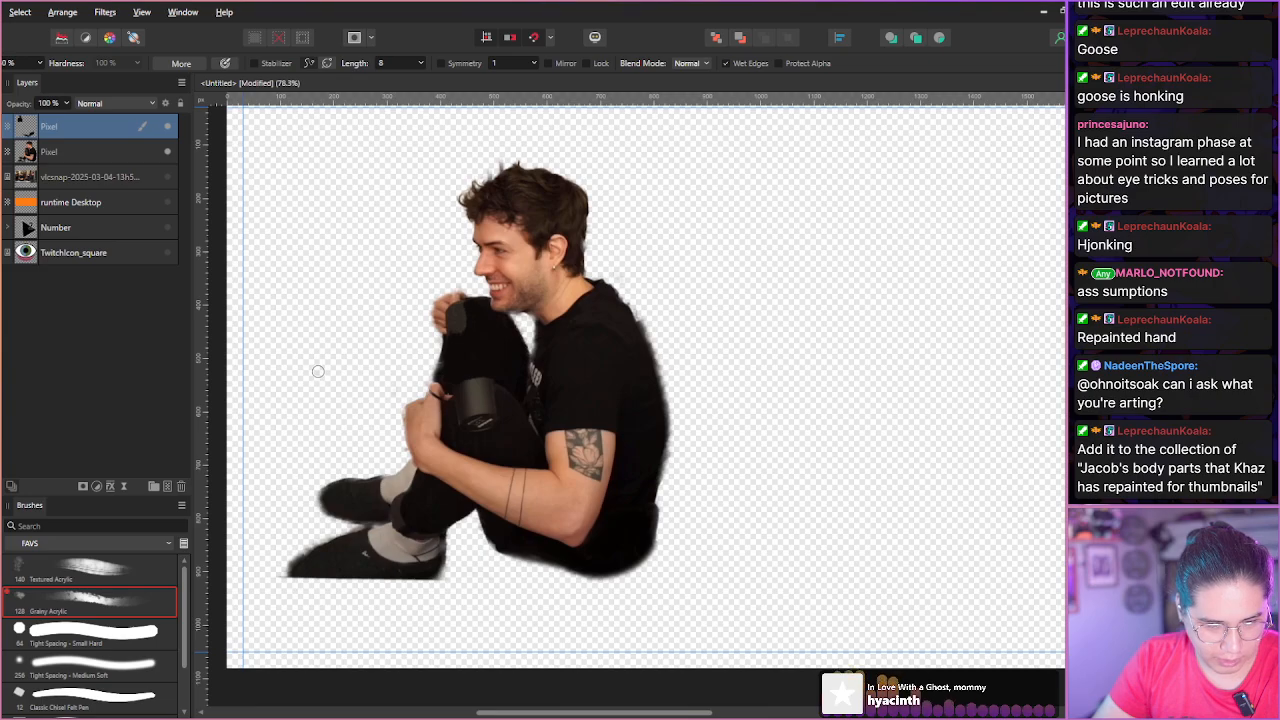
pyautogui.scroll(3, 327, 578)
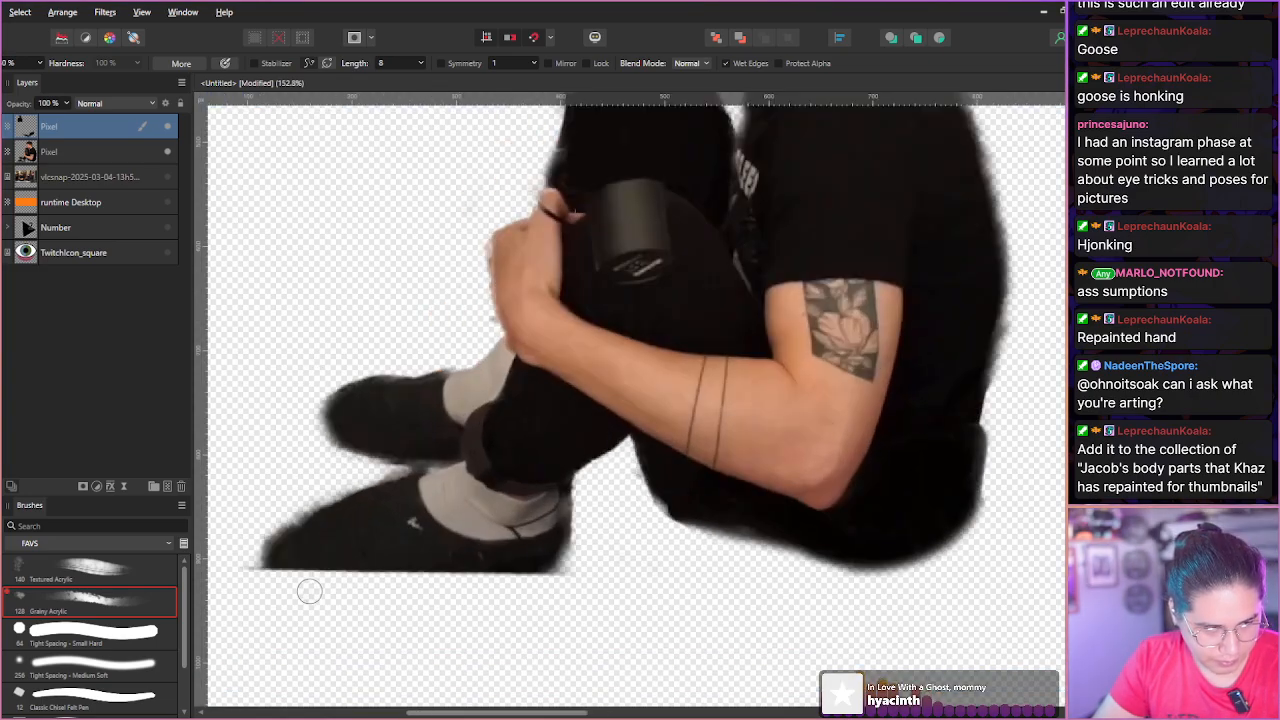
pyautogui.moveTo(270, 573)
pyautogui.mouseDown()
pyautogui.moveTo(418, 586)
pyautogui.moveTo(498, 543)
pyautogui.mouseUp()
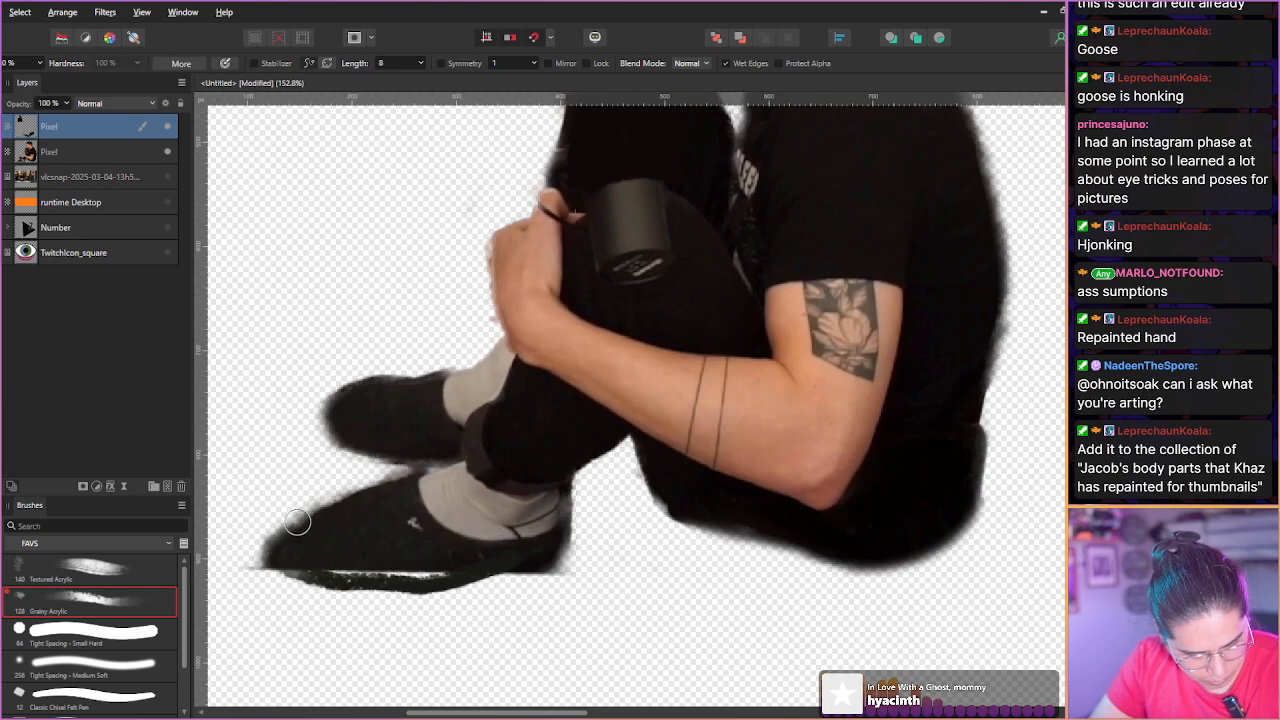
pyautogui.scroll(2, 291, 550)
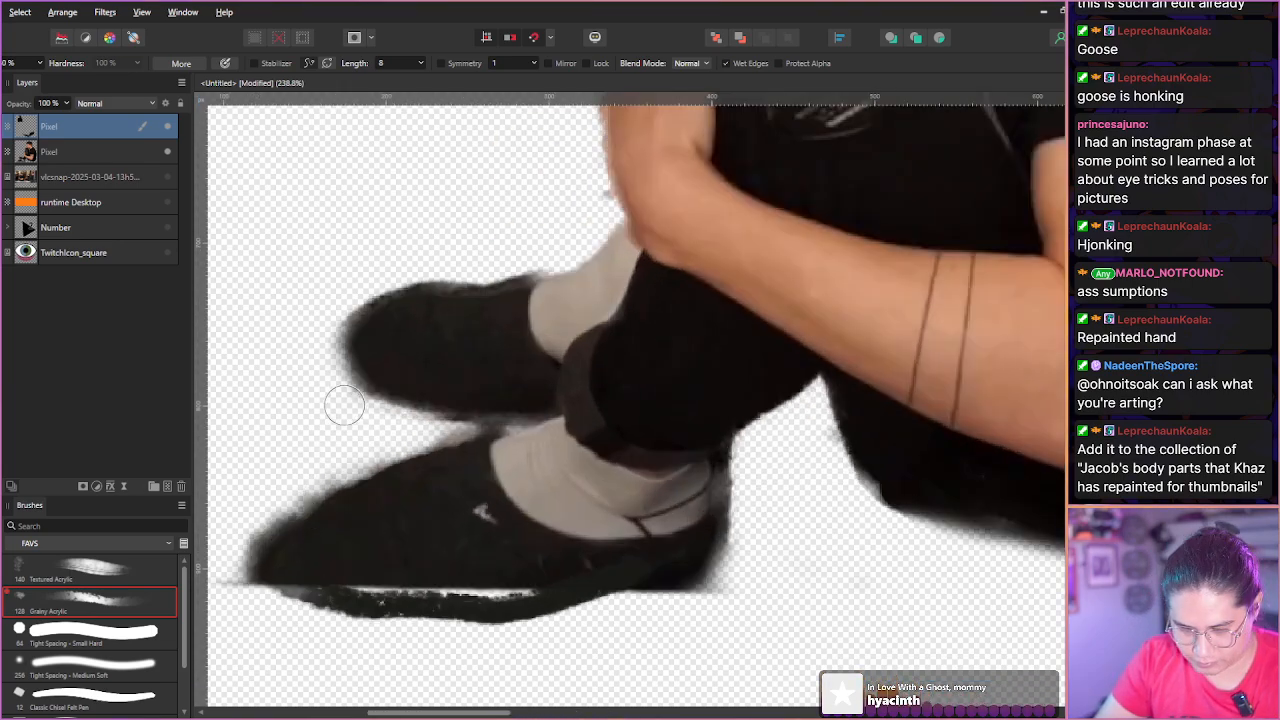
pyautogui.moveTo(347, 455); pyautogui.dragTo(491, 354)
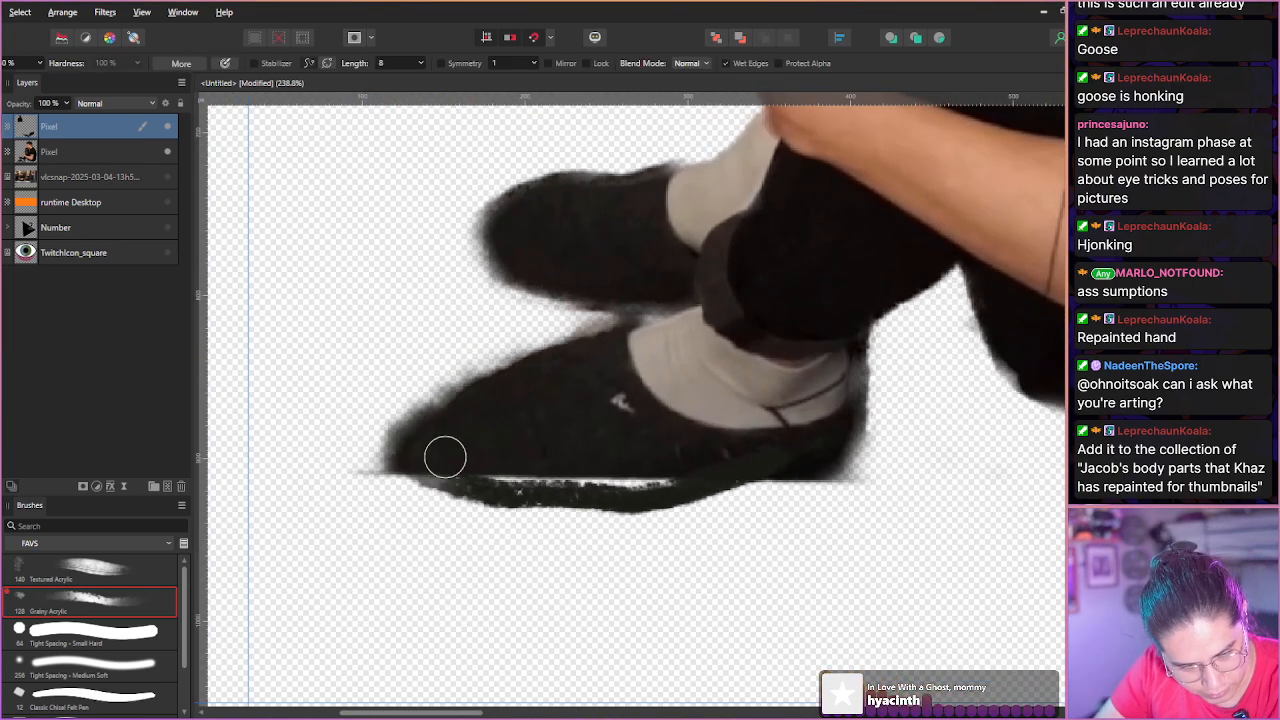
pyautogui.moveTo(409, 462)
pyautogui.mouseDown()
pyautogui.moveTo(481, 488)
pyautogui.moveTo(583, 496)
pyautogui.moveTo(513, 470)
pyautogui.moveTo(479, 473)
pyautogui.moveTo(679, 476)
pyautogui.moveTo(488, 463)
pyautogui.moveTo(485, 480)
pyautogui.moveTo(419, 463)
pyautogui.moveTo(468, 492)
pyautogui.moveTo(553, 511)
pyautogui.moveTo(630, 508)
pyautogui.moveTo(788, 451)
pyautogui.moveTo(709, 484)
pyautogui.moveTo(760, 472)
pyautogui.moveTo(746, 475)
pyautogui.moveTo(862, 395)
pyautogui.mouseUp()
pyautogui.moveTo(813, 463)
pyautogui.mouseDown()
pyautogui.moveTo(766, 477)
pyautogui.moveTo(826, 446)
pyautogui.moveTo(681, 503)
pyautogui.moveTo(517, 503)
pyautogui.moveTo(387, 465)
pyautogui.moveTo(465, 492)
pyautogui.moveTo(434, 494)
pyautogui.moveTo(530, 505)
pyautogui.mouseUp()
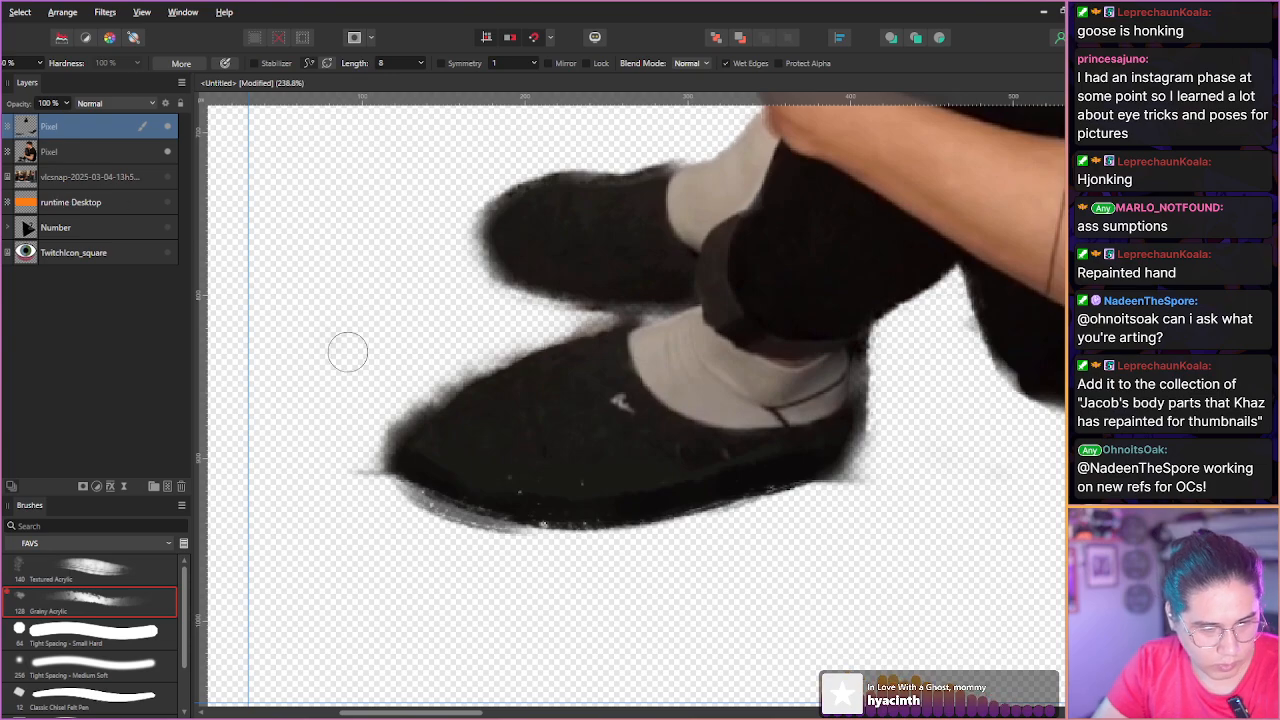
# Round out the toe of the front shoe and fill its rough lower edge with the shoe's dark colour.
pyautogui.moveTo(421, 456)
pyautogui.mouseDown()
pyautogui.moveTo(470, 426)
pyautogui.moveTo(434, 476)
pyautogui.mouseUp()
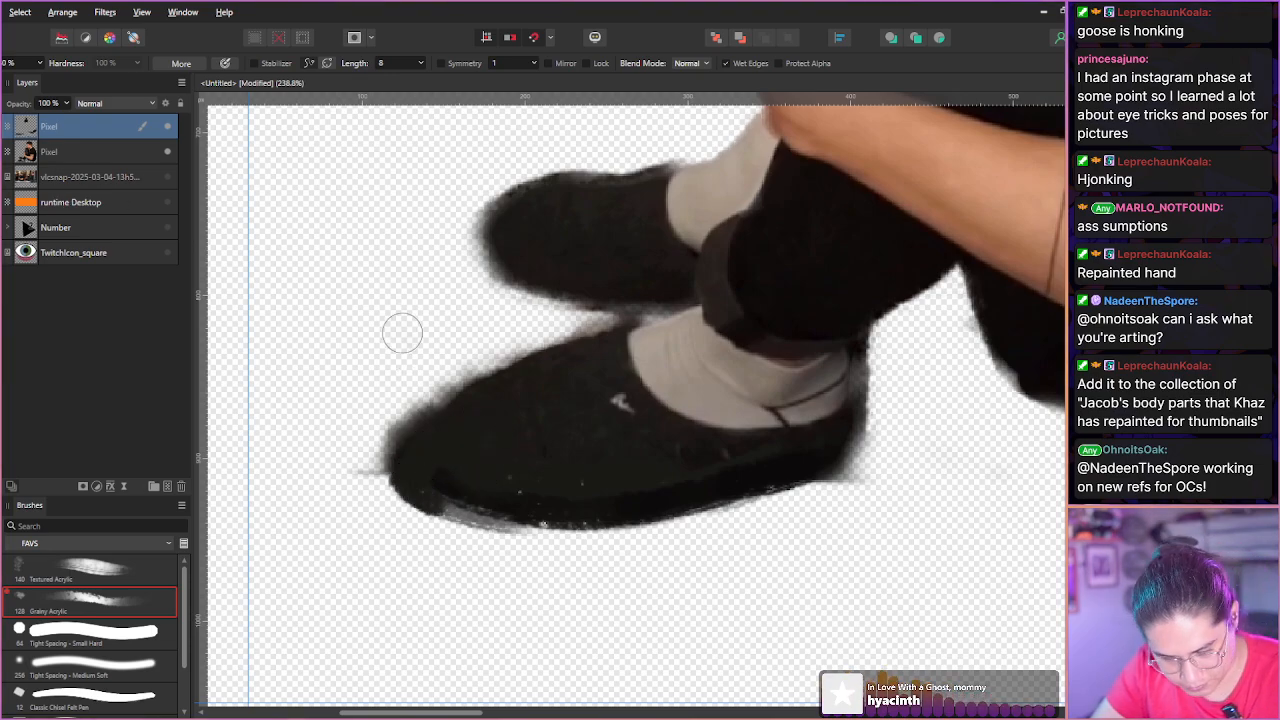
pyautogui.moveTo(403, 479)
pyautogui.mouseDown()
pyautogui.moveTo(474, 517)
pyautogui.moveTo(545, 514)
pyautogui.mouseUp()
pyautogui.hotkey('ctrl', 'z')
pyautogui.moveTo(417, 467)
pyautogui.mouseDown()
pyautogui.moveTo(434, 504)
pyautogui.moveTo(492, 520)
pyautogui.moveTo(556, 514)
pyautogui.mouseUp()
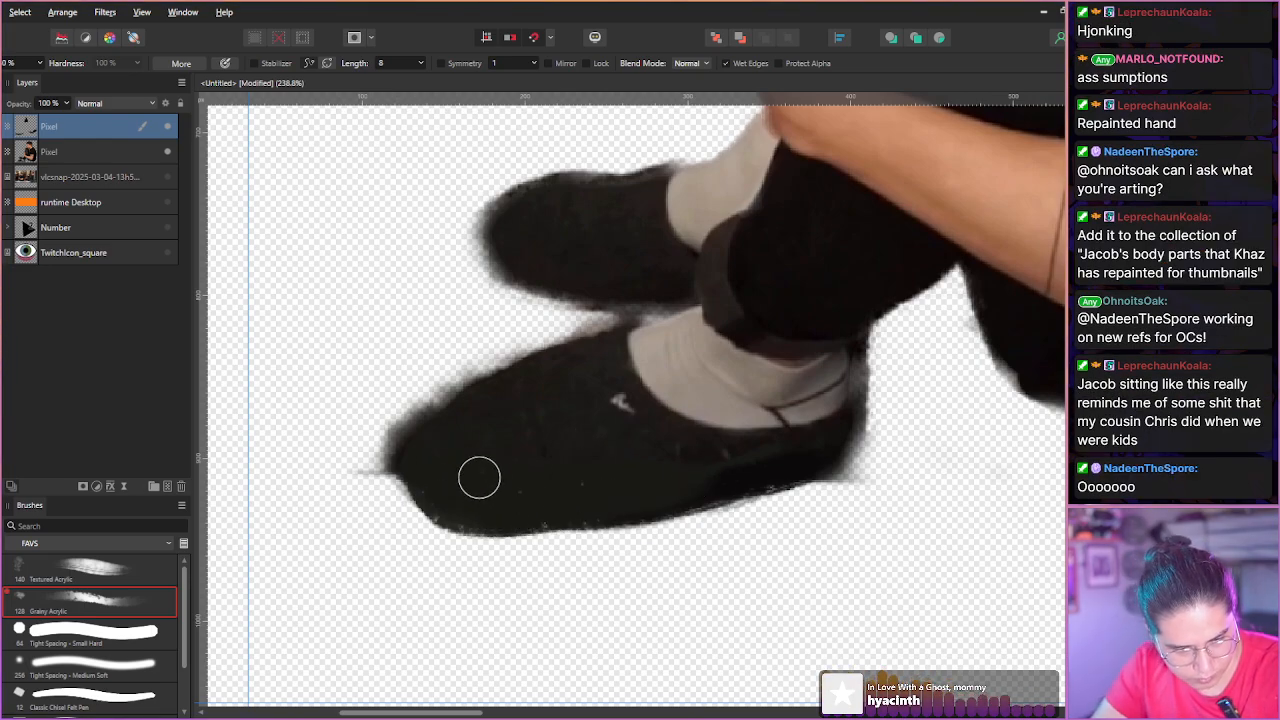
pyautogui.scroll(-8, 376, 440)
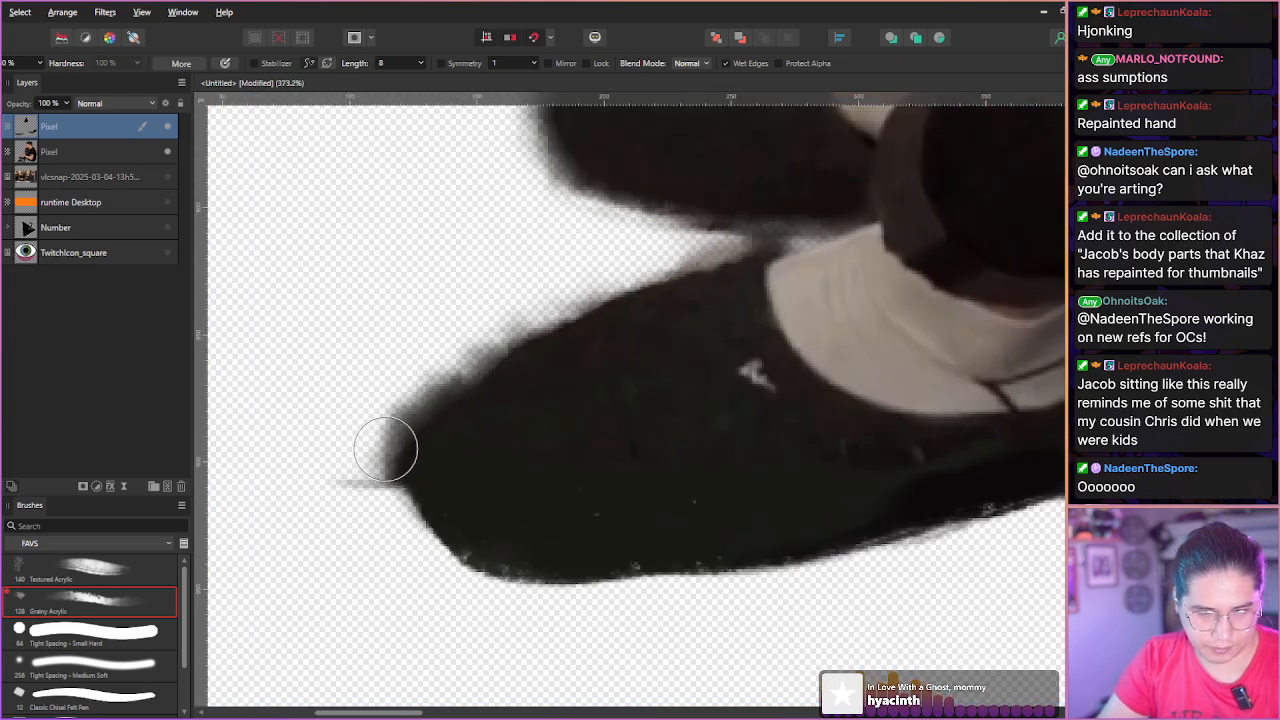
pyautogui.scroll(1, 404, 453)
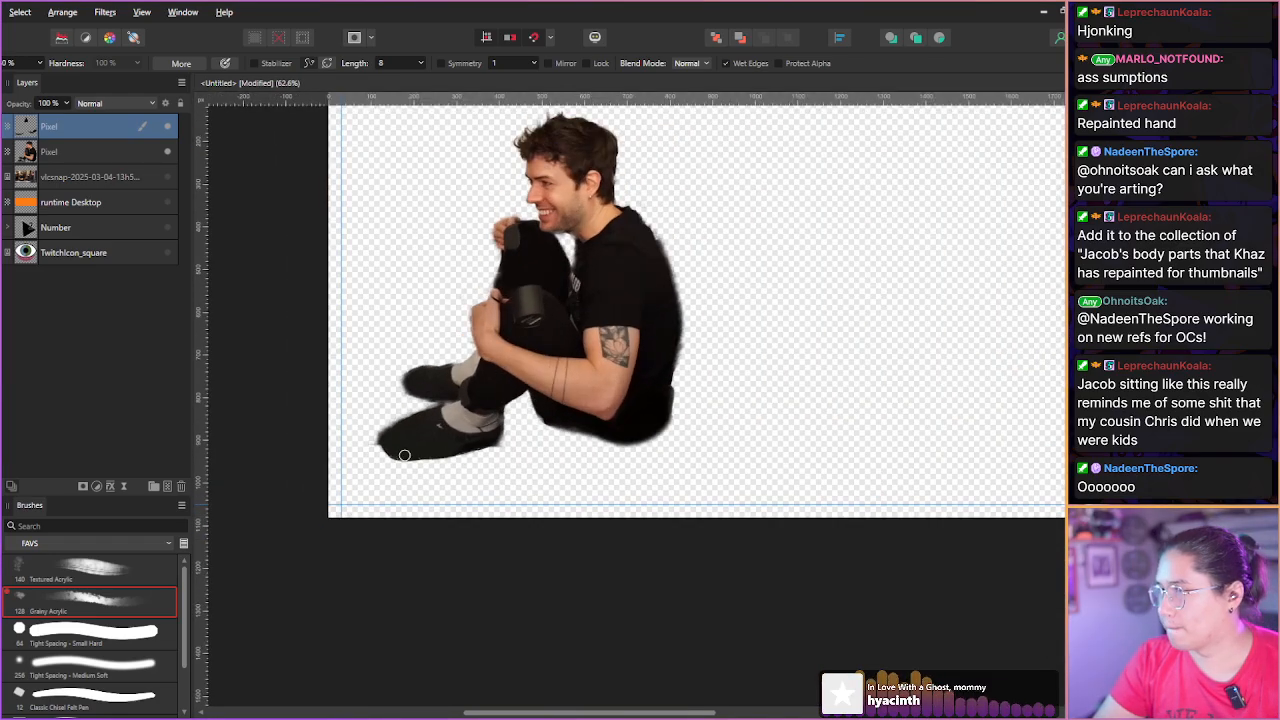
# On the cut-out layer, erase the blurry fringe around the front shoe's toe, upper edge and heel with a small Tight Spacing - Medium Soft brush.
pyautogui.scroll(6, 370, 423)
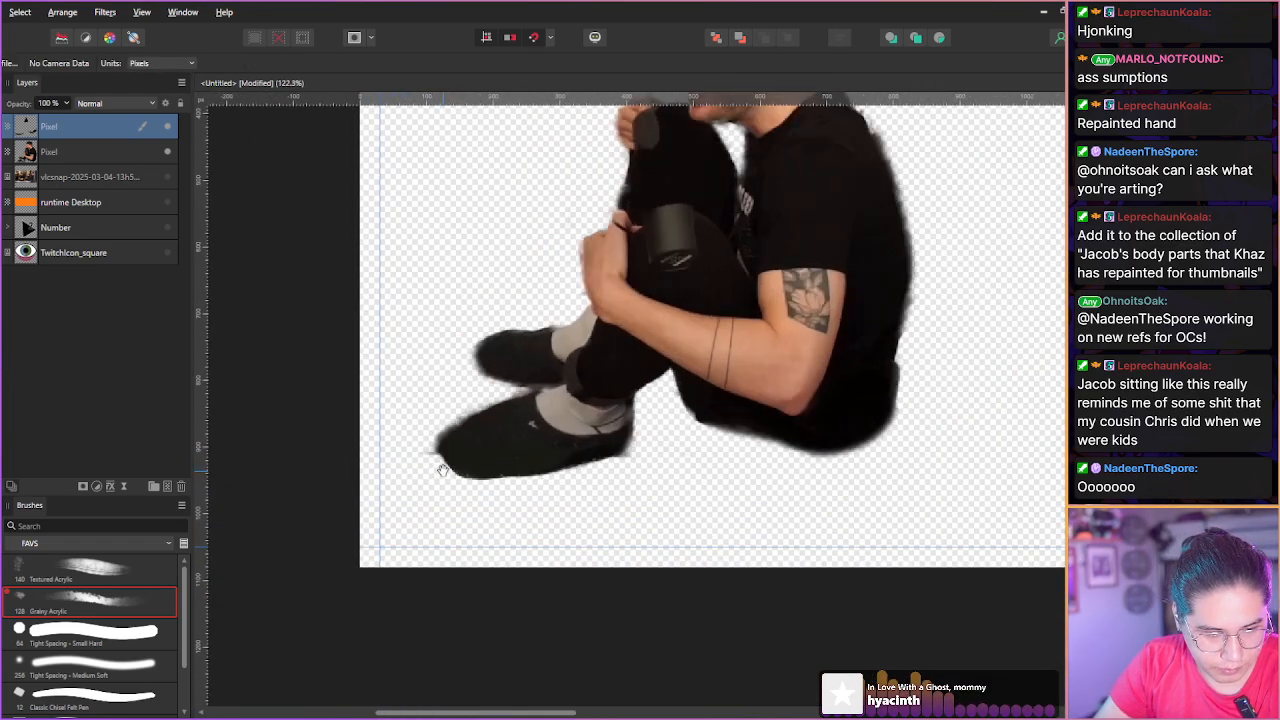
pyautogui.click(40, 152)
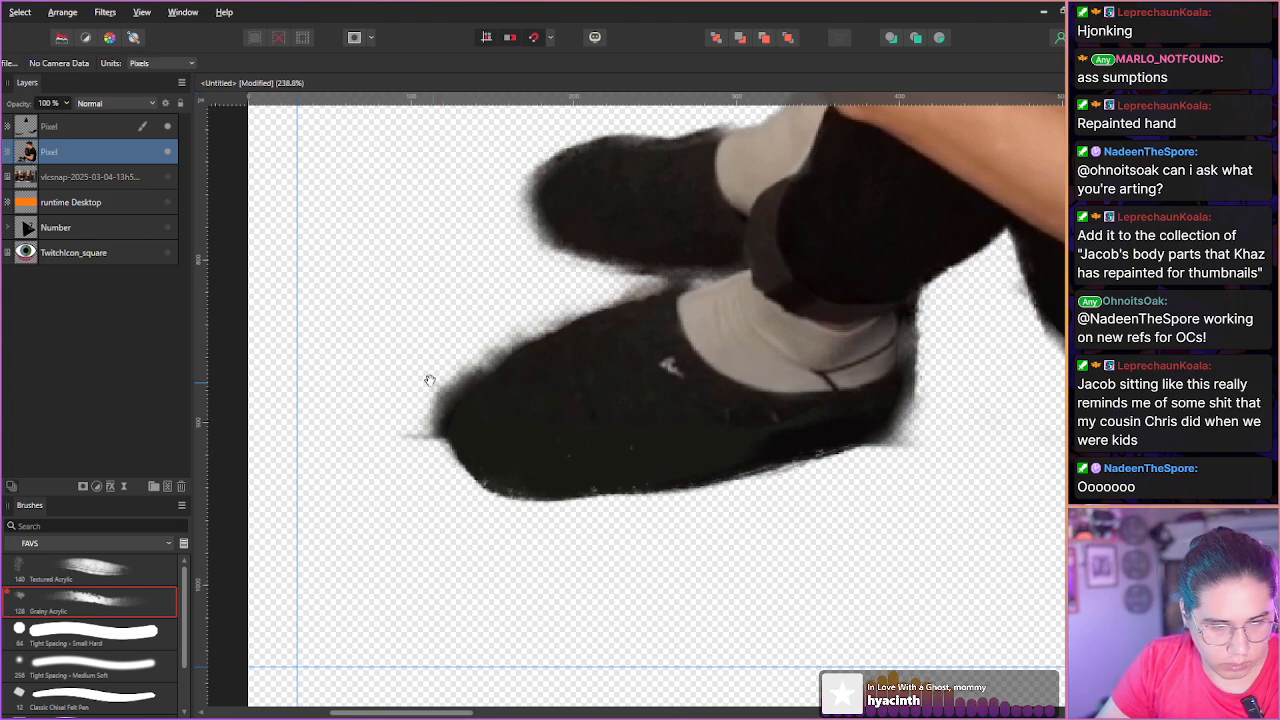
pyautogui.press('b')
pyautogui.press('[')
pyautogui.press('[')
pyautogui.press('[')
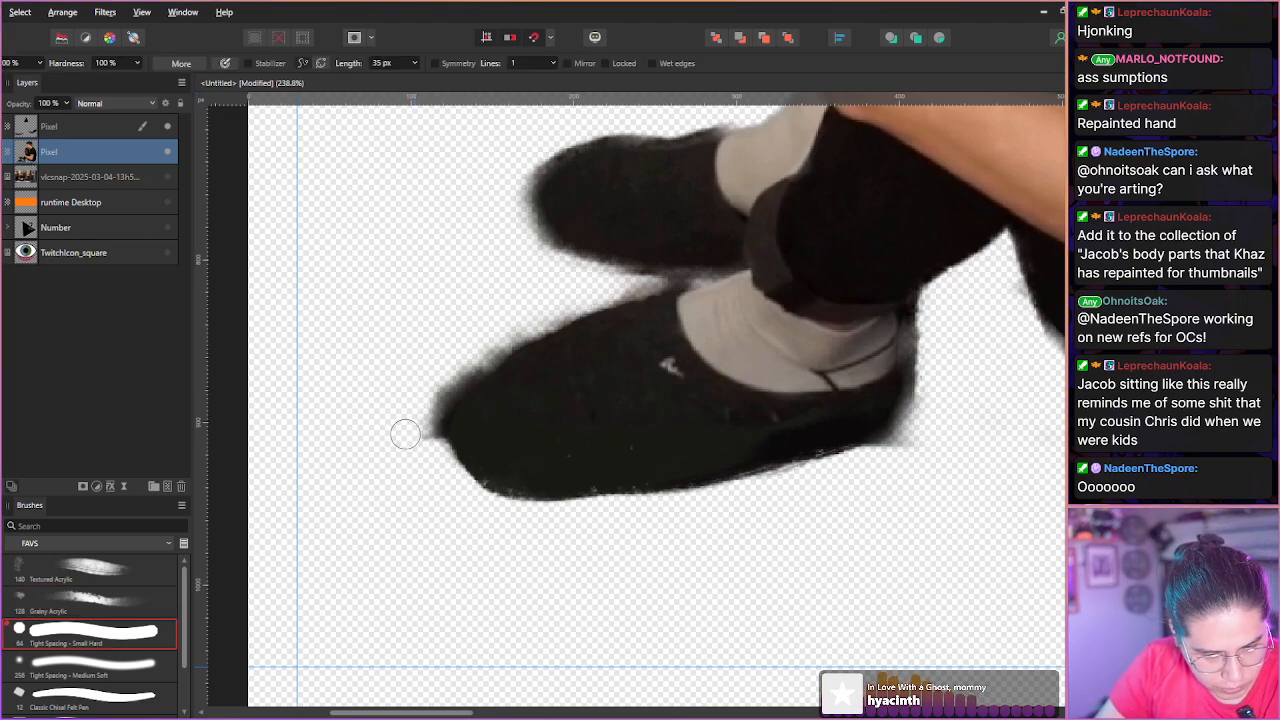
pyautogui.click(70, 665)
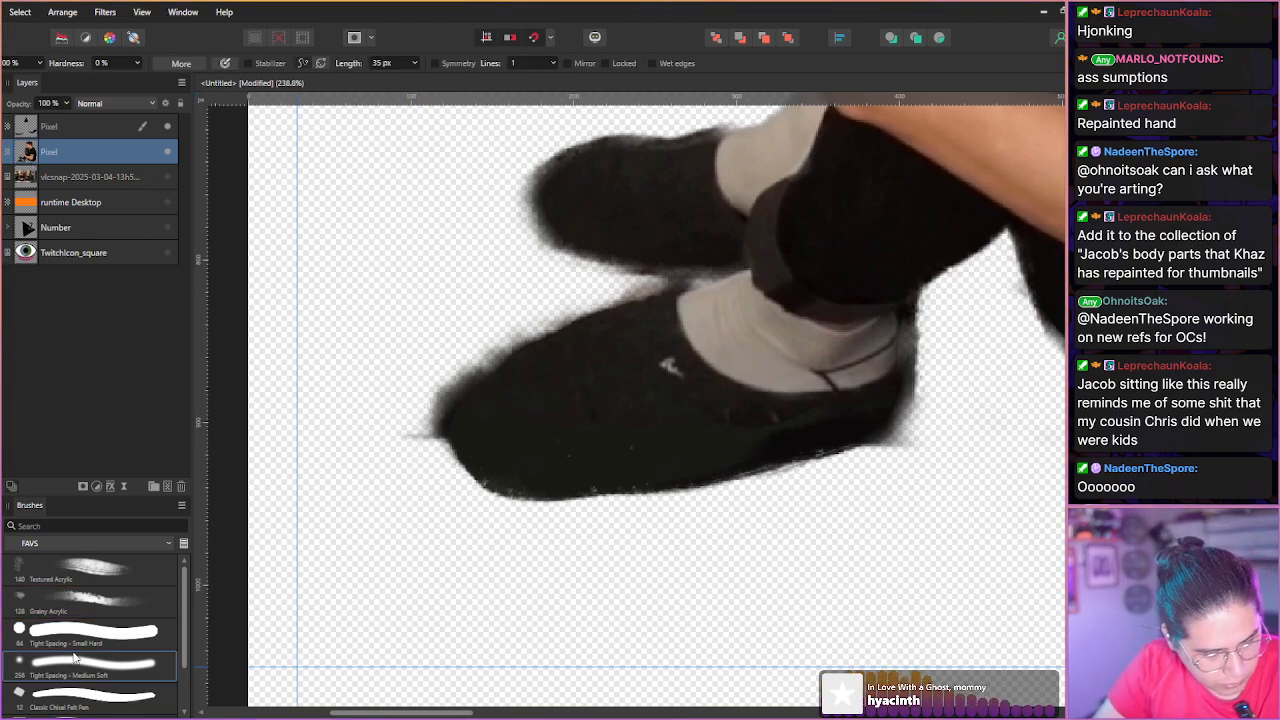
pyautogui.press('[')
pyautogui.press('[')
pyautogui.press('[')
pyautogui.moveTo(424, 440)
pyautogui.mouseDown()
pyautogui.moveTo(462, 370)
pyautogui.moveTo(546, 298)
pyautogui.mouseUp()
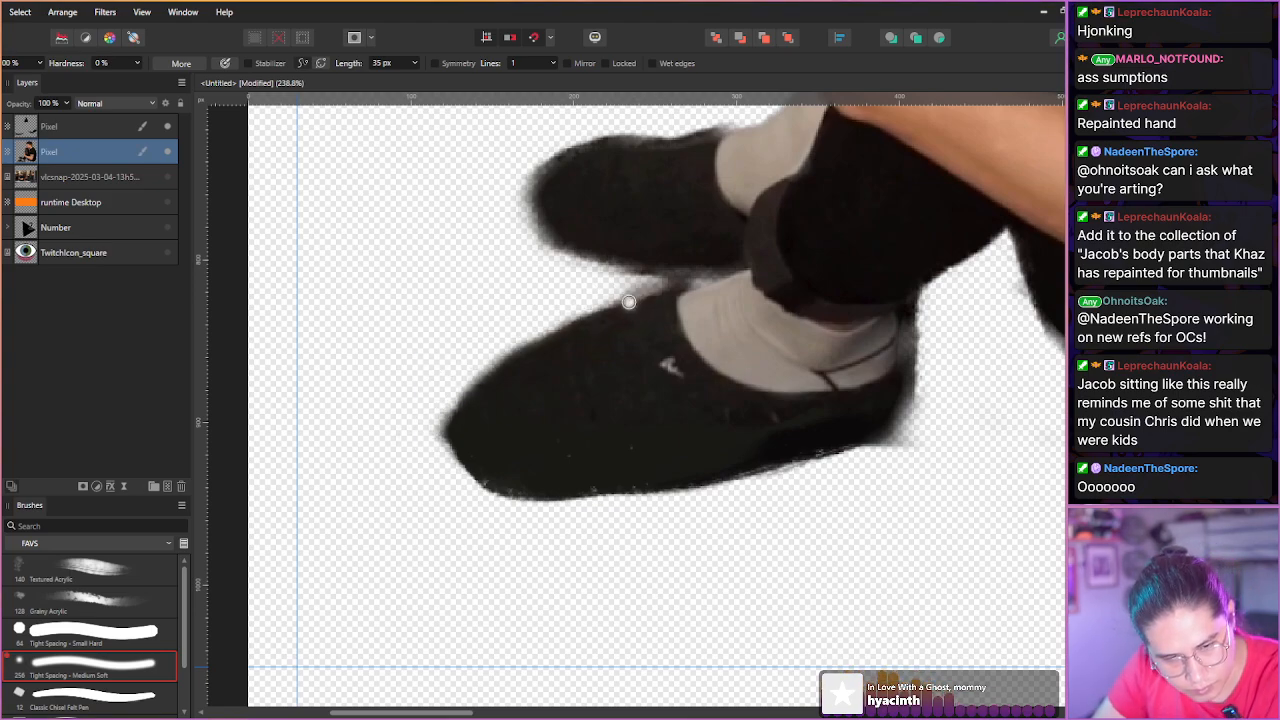
pyautogui.moveTo(652, 285); pyautogui.dragTo(722, 270)
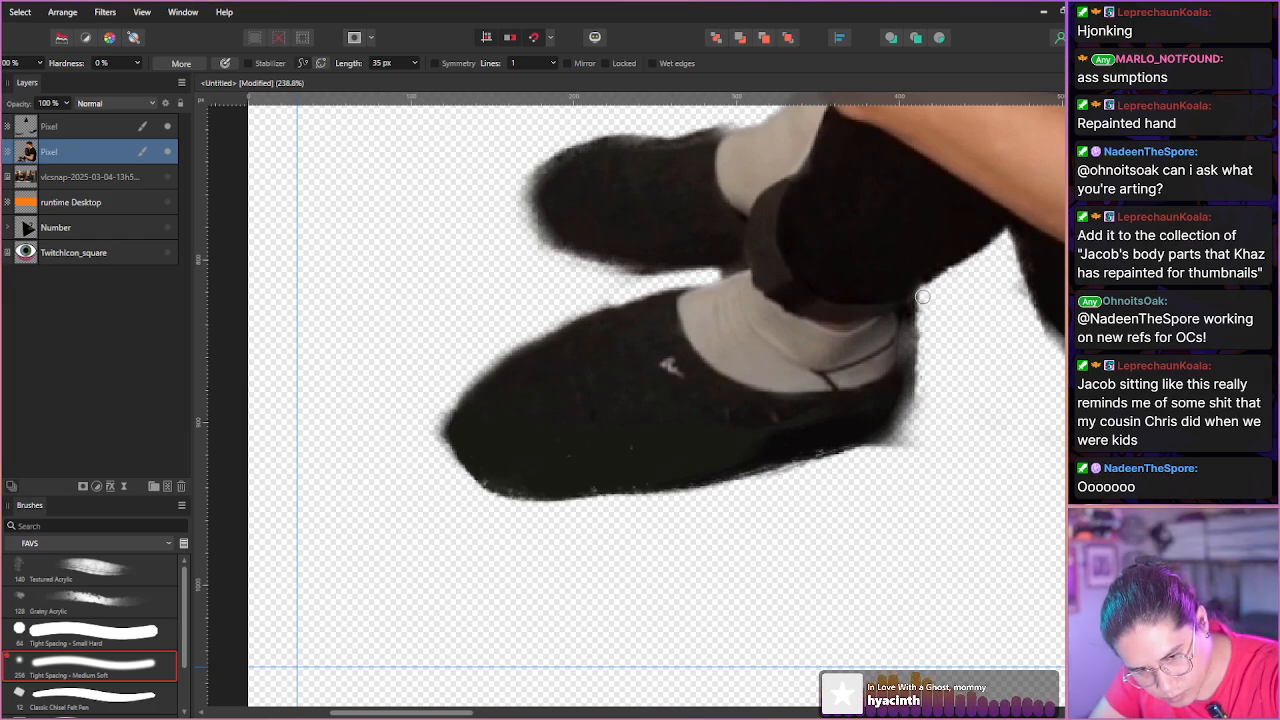
pyautogui.moveTo(907, 347)
pyautogui.mouseDown()
pyautogui.moveTo(898, 429)
pyautogui.moveTo(862, 462)
pyautogui.moveTo(913, 423)
pyautogui.moveTo(912, 330)
pyautogui.mouseUp()
# Erase the fuzzy outline along the back of the T-shirt, from below the shoulder down to the upper-arm tattoo's level.
pyautogui.scroll(-6, 843, 617)
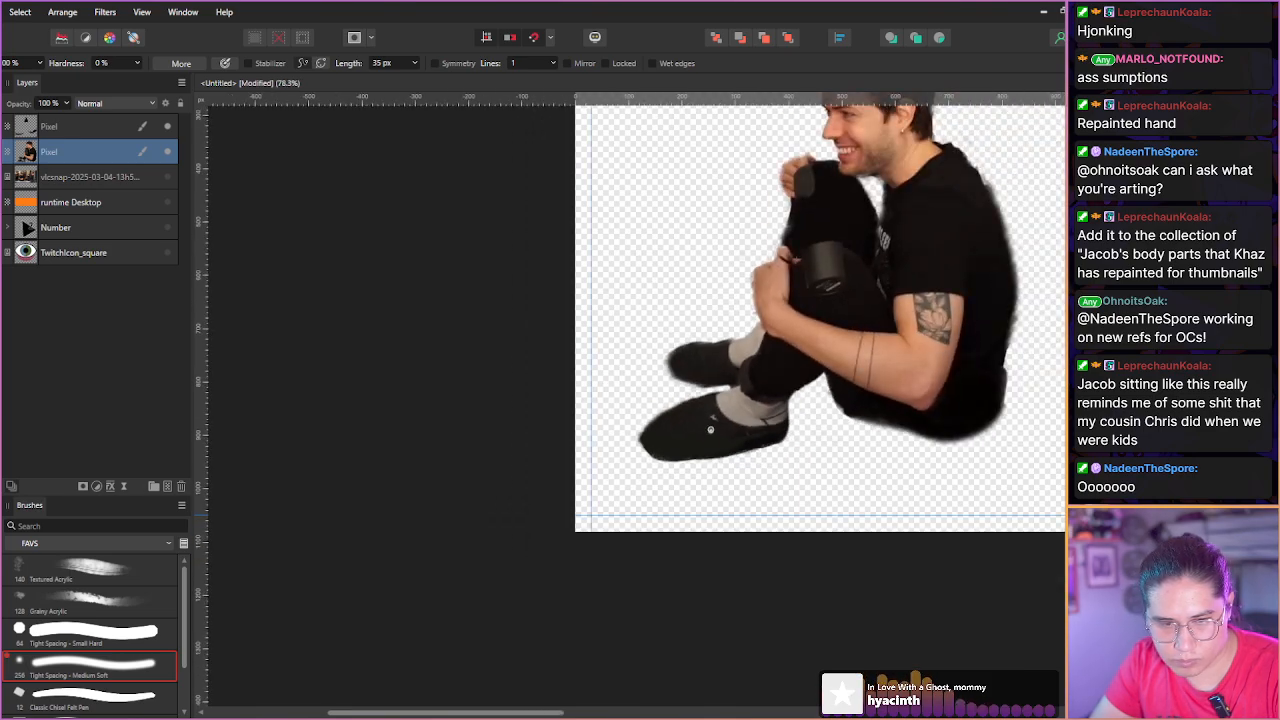
pyautogui.scroll(-1, 714, 400)
pyautogui.press('space')
pyautogui.moveTo(925, 212); pyautogui.dragTo(631, 151)
pyautogui.scroll(7, 684, 245)
pyautogui.scroll(1, 673, 270)
pyautogui.press('space')
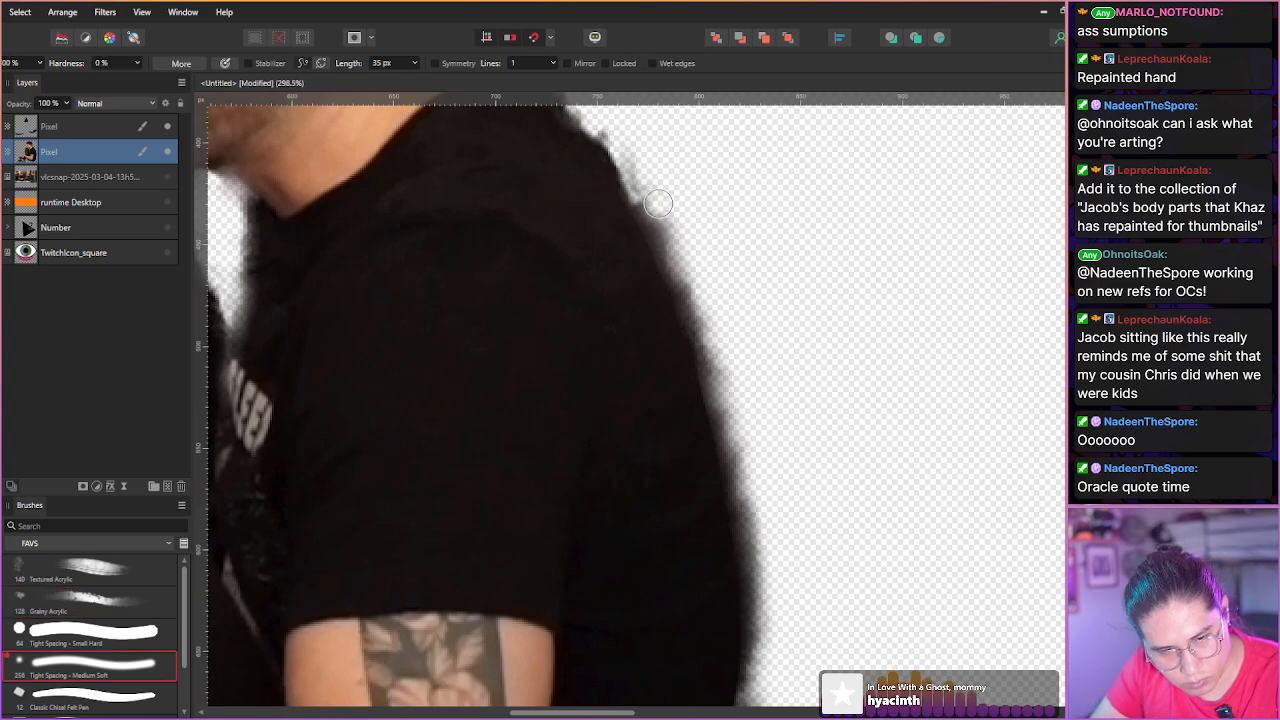
pyautogui.moveTo(661, 208)
pyautogui.mouseDown()
pyautogui.moveTo(657, 186)
pyautogui.moveTo(700, 271)
pyautogui.moveTo(766, 577)
pyautogui.moveTo(737, 534)
pyautogui.mouseUp()
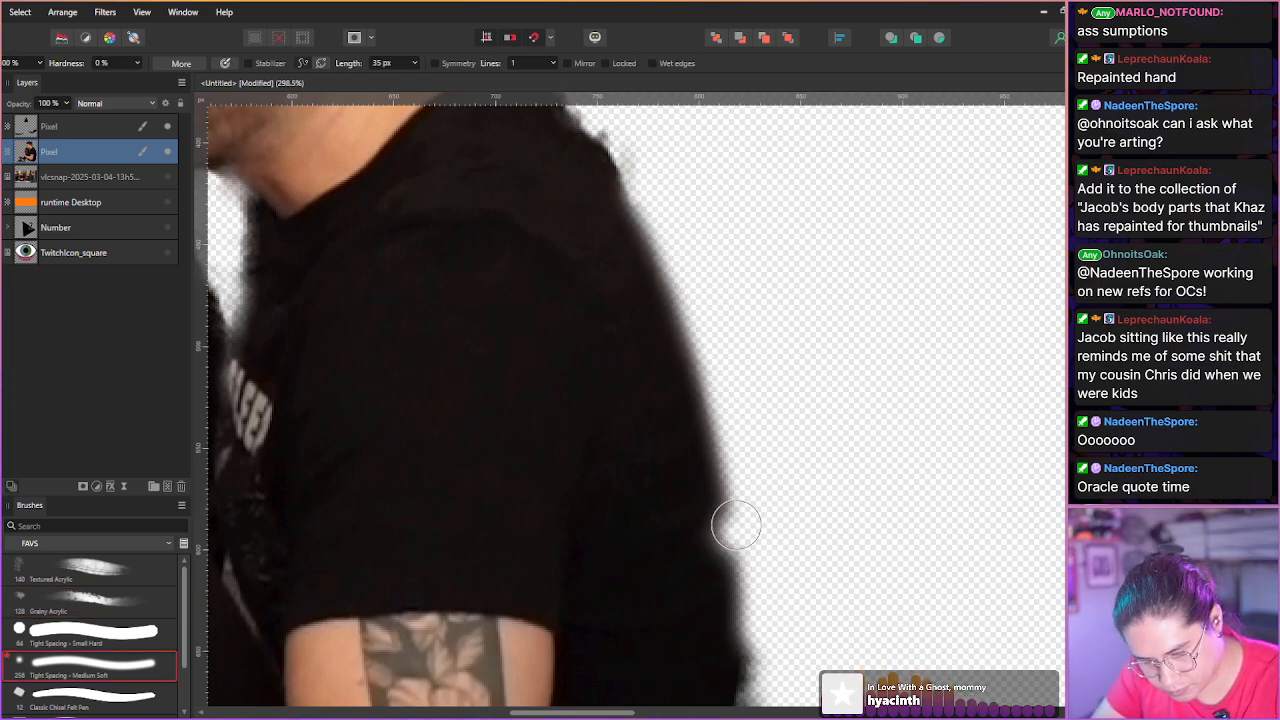
# Erase the soft fringe along the man's lower back and hip to give the silhouette a smooth contour.
pyautogui.press('space')
pyautogui.moveTo(737, 447); pyautogui.dragTo(740, 237)
pyautogui.moveTo(766, 400); pyautogui.dragTo(738, 628)
pyautogui.press('space')
pyautogui.moveTo(780, 492); pyautogui.dragTo(811, 323)
pyautogui.moveTo(757, 445)
pyautogui.mouseDown()
pyautogui.moveTo(743, 506)
pyautogui.moveTo(754, 631)
pyautogui.moveTo(742, 647)
pyautogui.mouseUp()
pyautogui.press('space')
pyautogui.moveTo(799, 477); pyautogui.dragTo(801, 463)
pyautogui.scroll(-4, 790, 470)
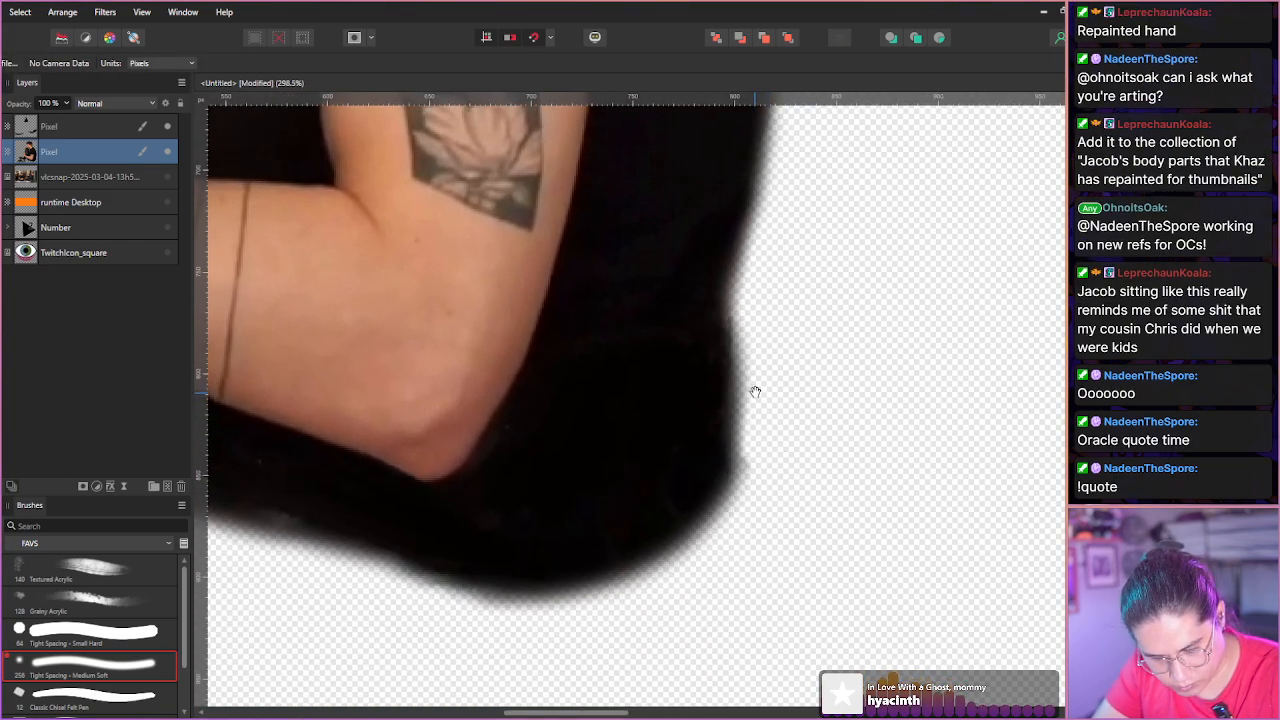
pyautogui.scroll(-6, 366, 343)
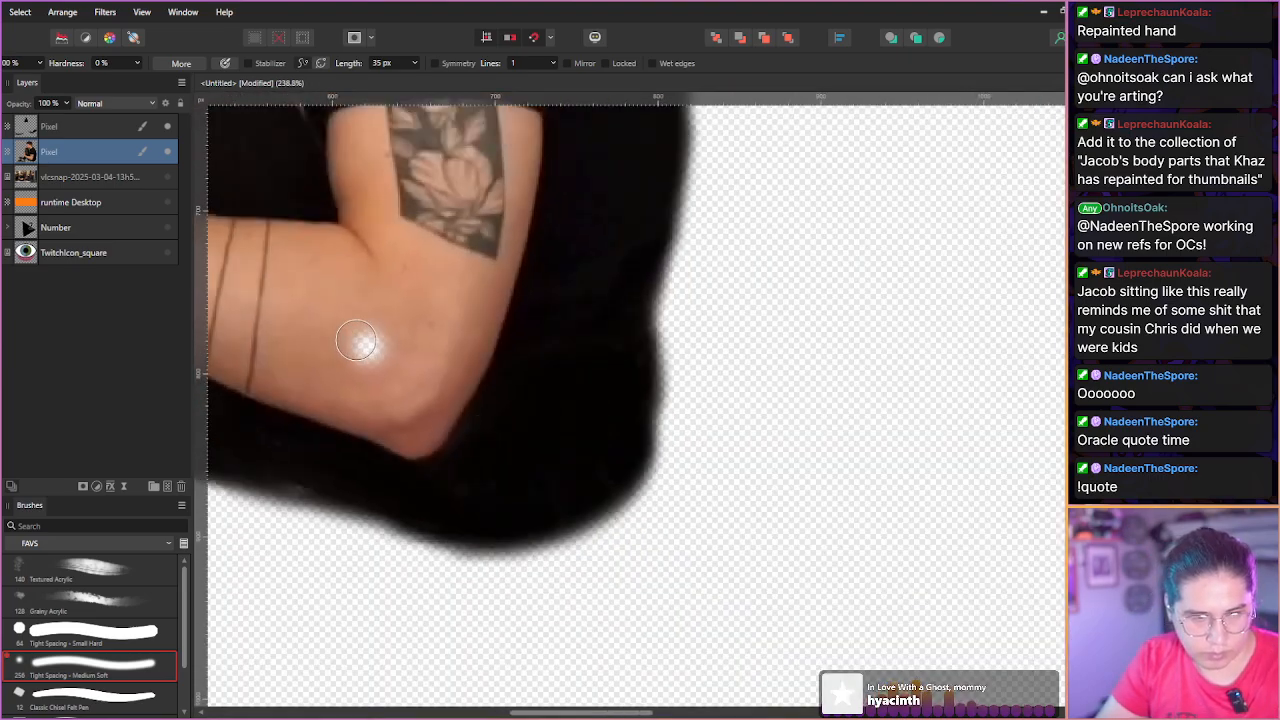
pyautogui.press('space')
pyautogui.moveTo(323, 325); pyautogui.dragTo(554, 496)
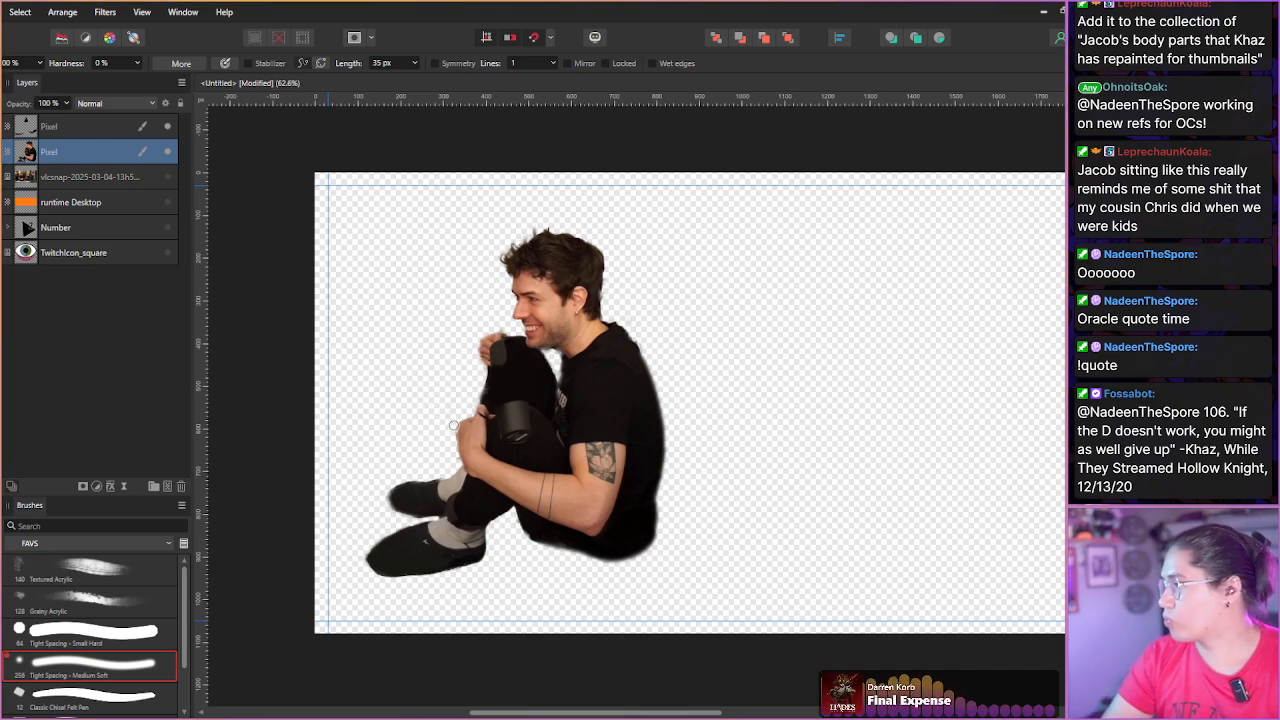
# Add a pixel layer above the cut-out layer and choose a small Grainy Acrylic brush for repainting the raised hand.
pyautogui.scroll(-1, 502, 362)
pyautogui.scroll(8, 503, 363)
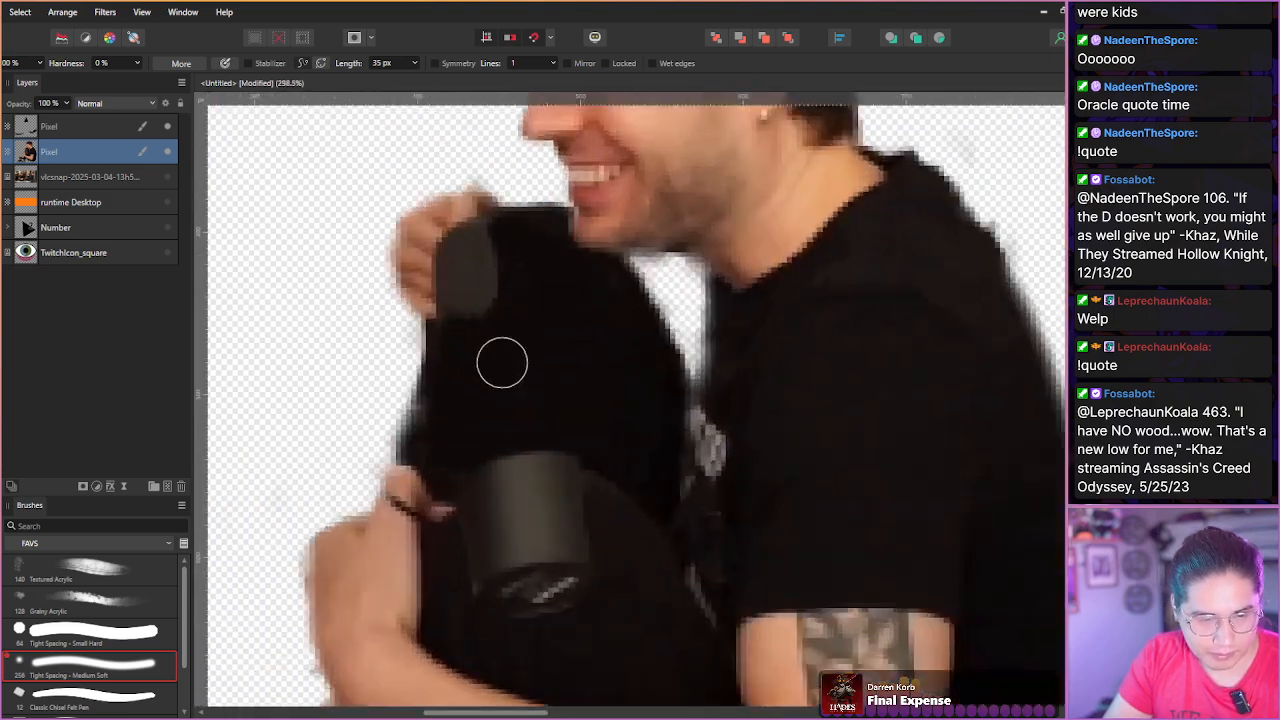
pyautogui.press('space')
pyautogui.scroll(1, 434, 311)
pyautogui.scroll(1, 443, 350)
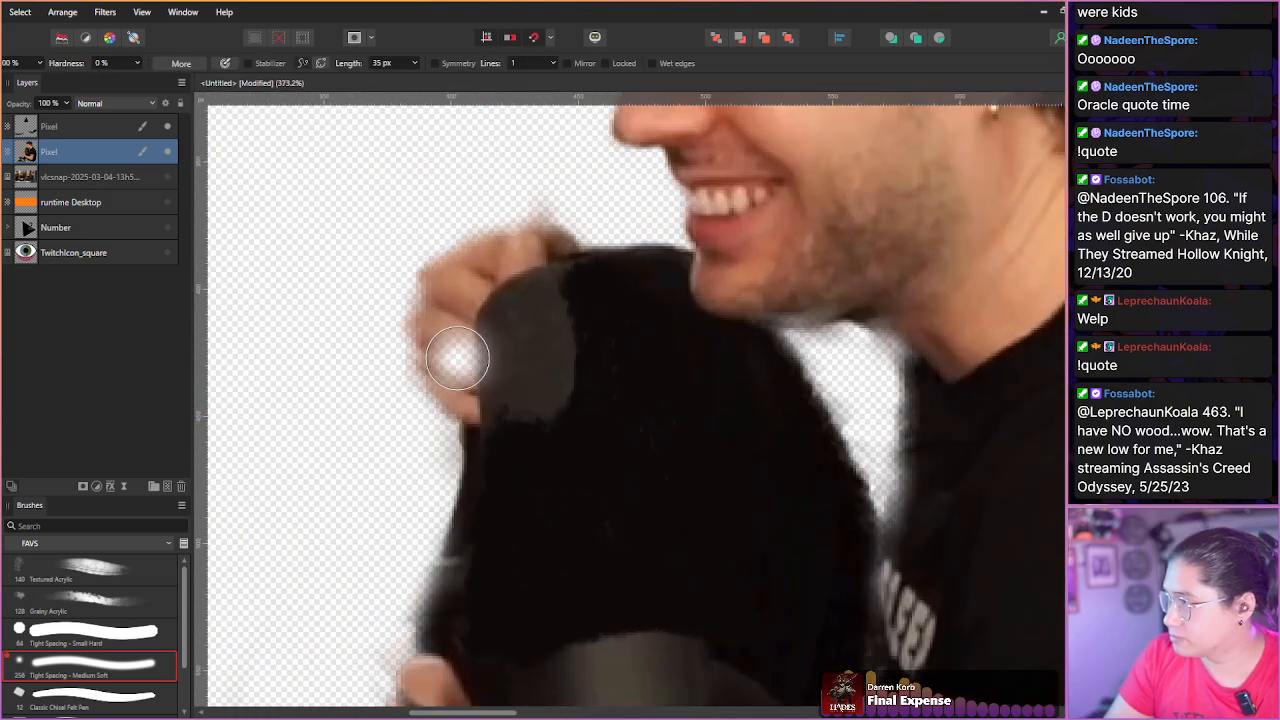
pyautogui.press('[')
pyautogui.press('[')
pyautogui.press('[')
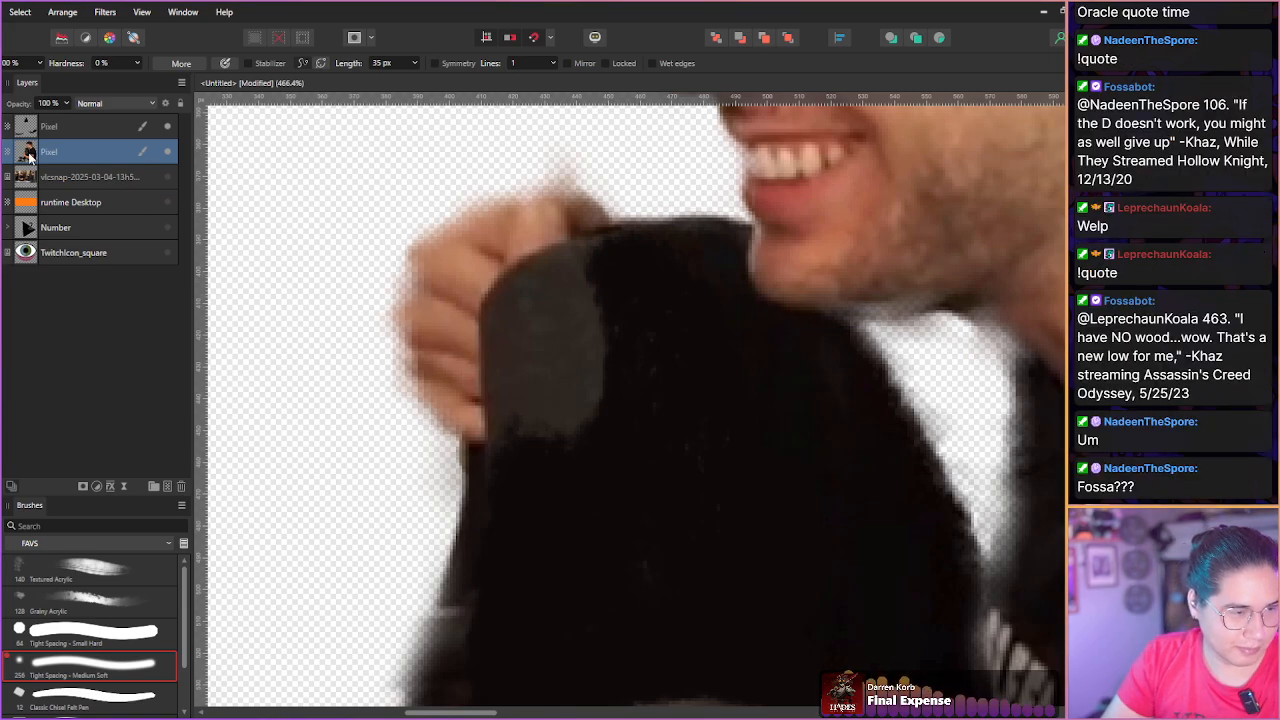
pyautogui.click(156, 487)
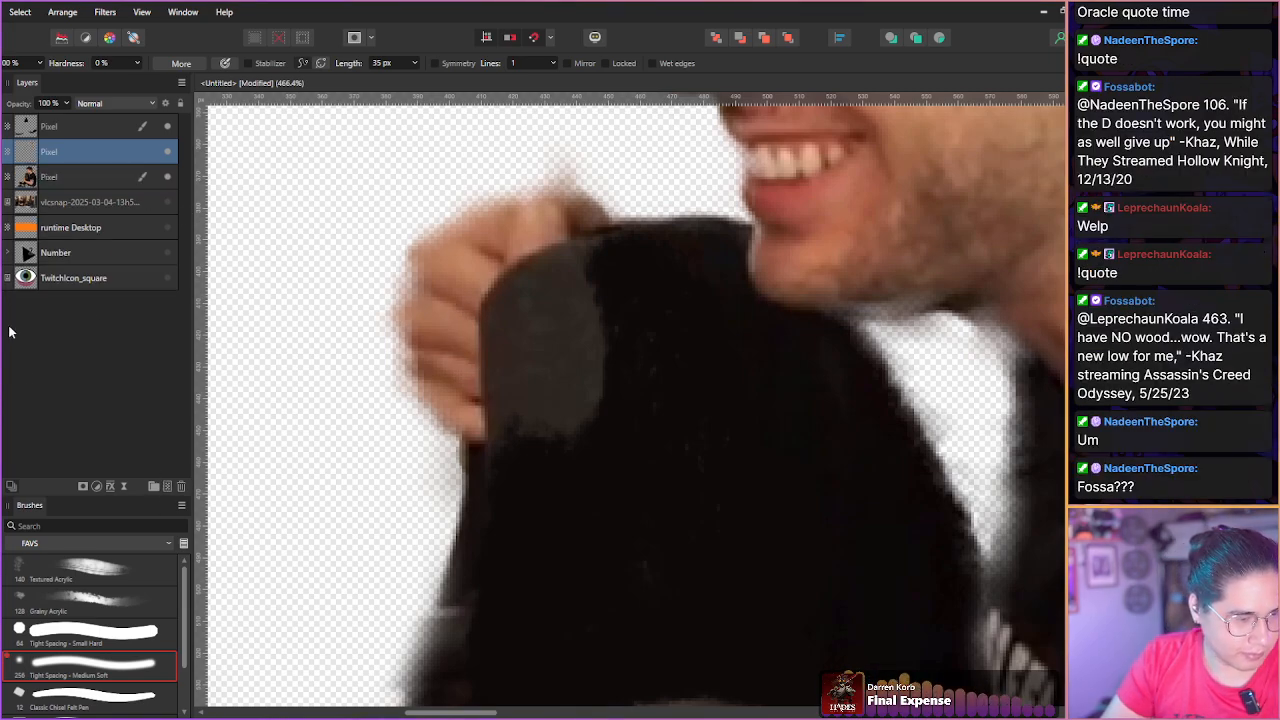
pyautogui.click(57, 597)
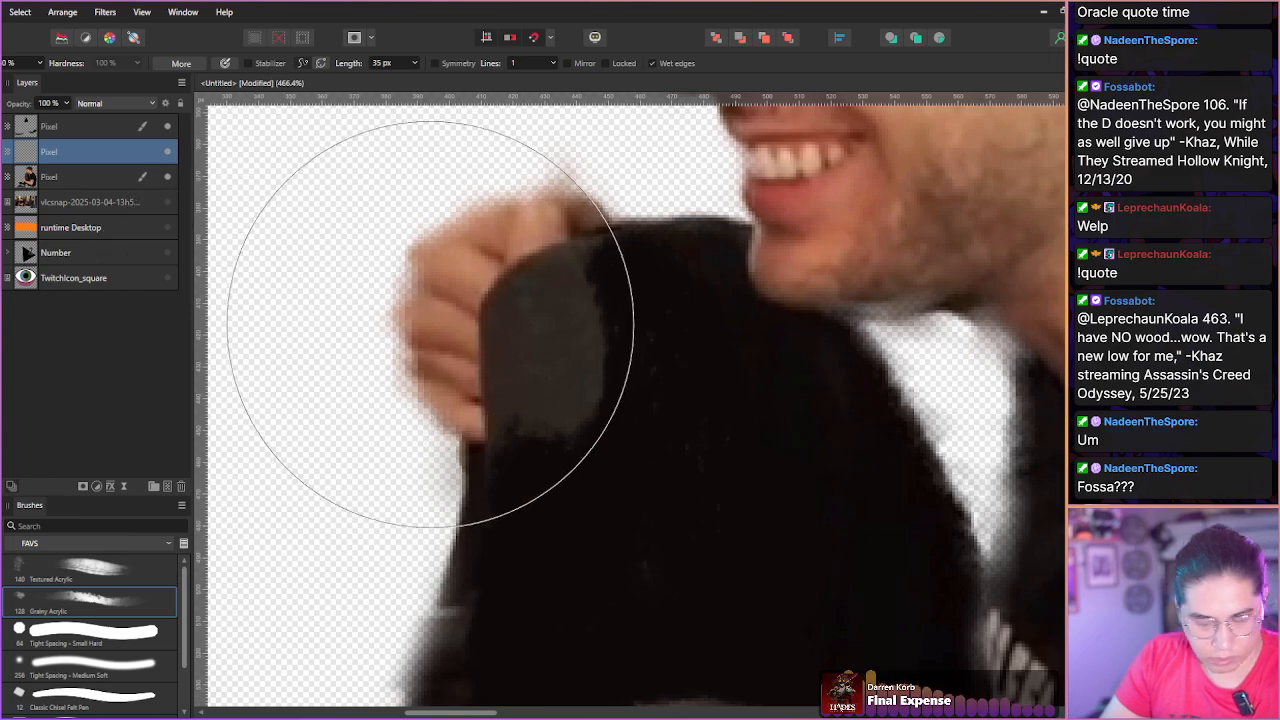
pyautogui.press('[')
pyautogui.press('[')
pyautogui.press('[')
pyautogui.press('[')
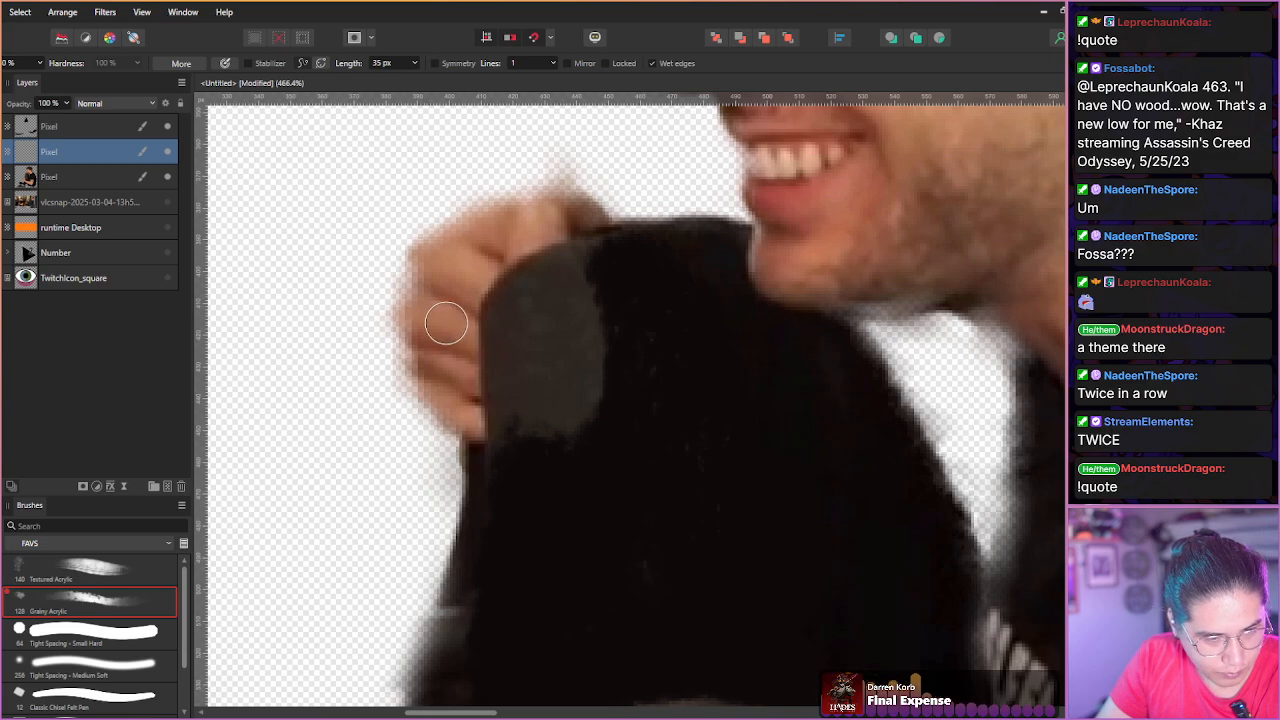
pyautogui.click(114, 363)
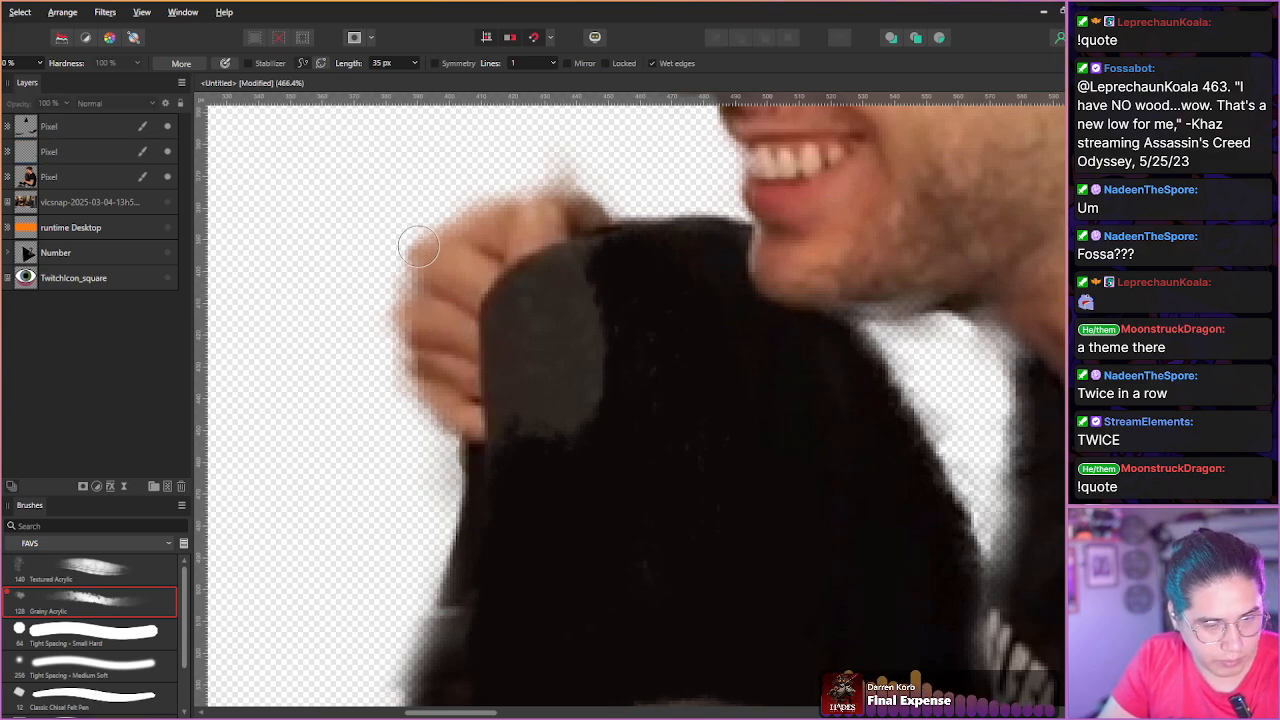
pyautogui.click(66, 131)
pyautogui.click(48, 158)
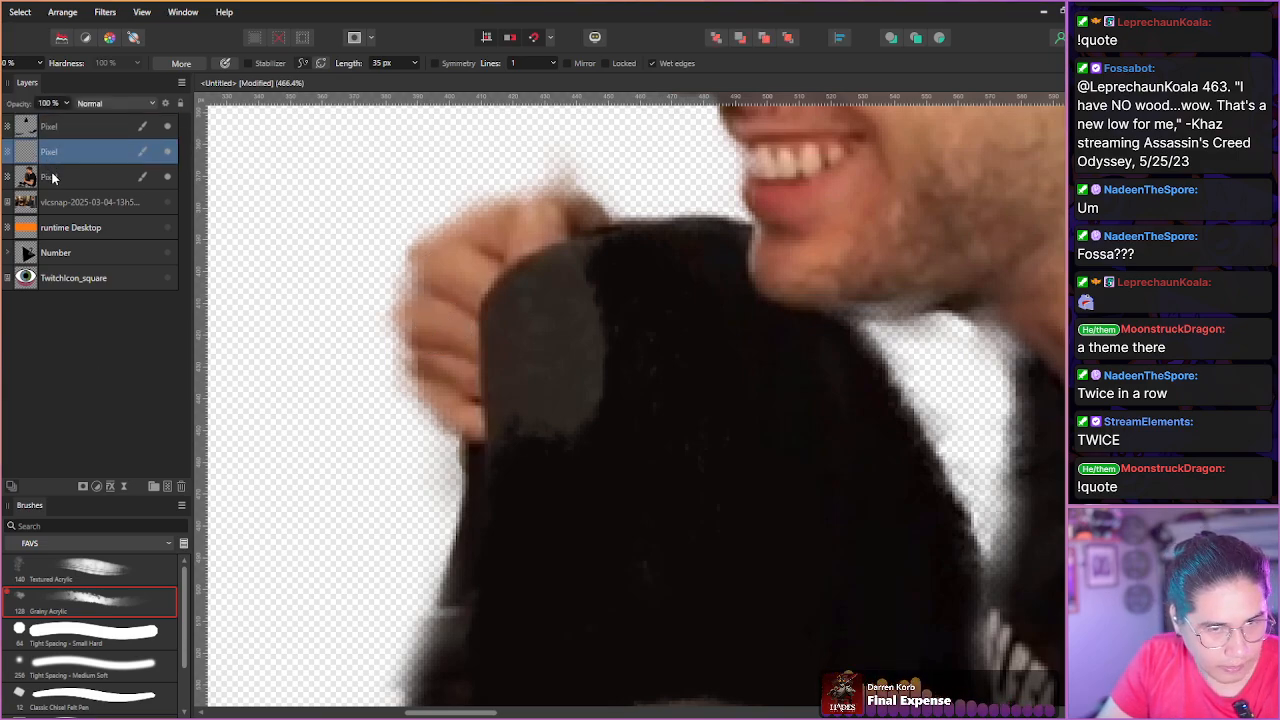
pyautogui.click(53, 177)
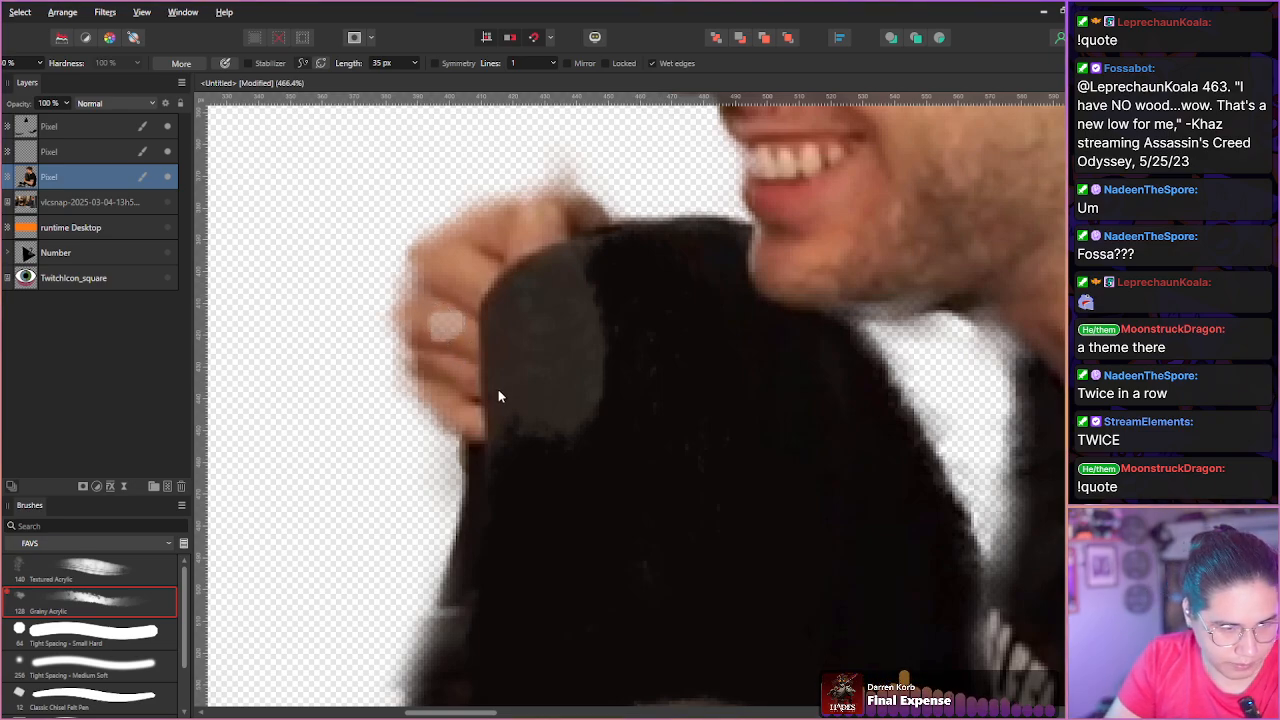
pyautogui.click(149, 333)
pyautogui.hotkey('ctrl', 'z')
# On the new empty layer, paint rounded skin-coloured fingertips over the grey patch beside the raised hand with a smaller paint brush.
pyautogui.press('b')
pyautogui.press('[')
pyautogui.press('[')
pyautogui.press('[')
pyautogui.click(45, 156)
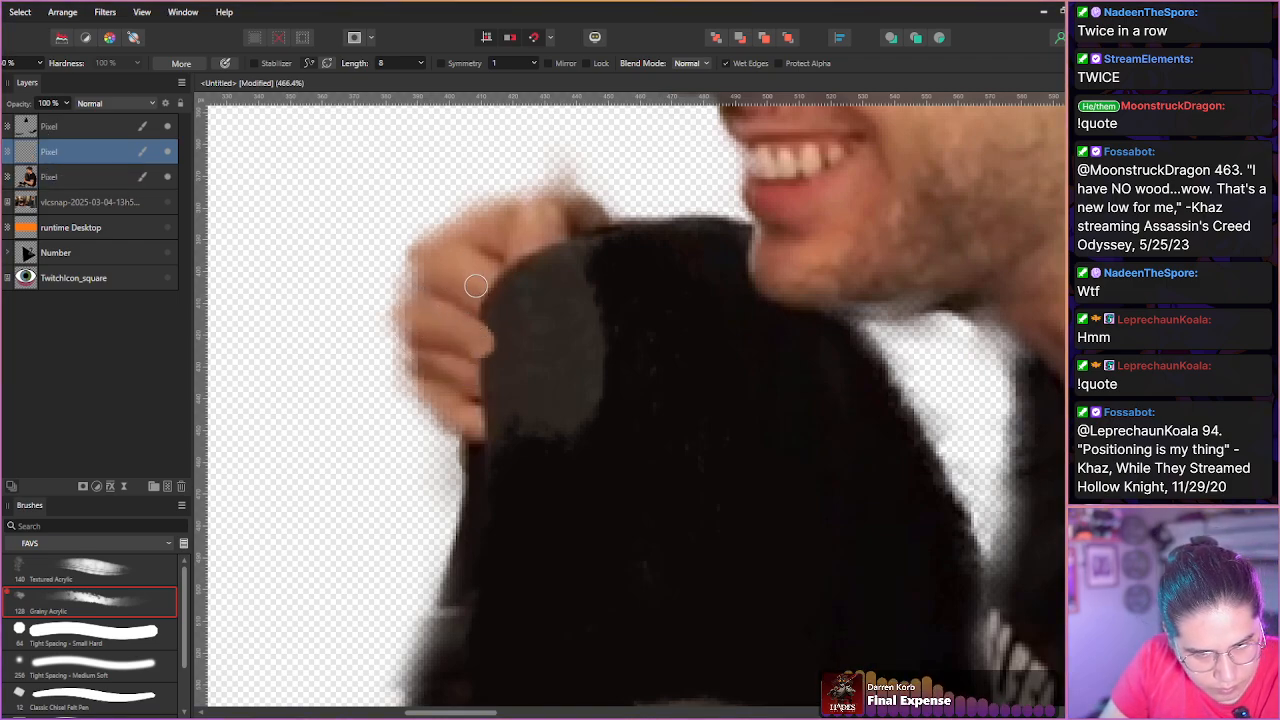
pyautogui.moveTo(478, 270)
pyautogui.mouseDown()
pyautogui.moveTo(504, 295)
pyautogui.moveTo(508, 280)
pyautogui.mouseUp()
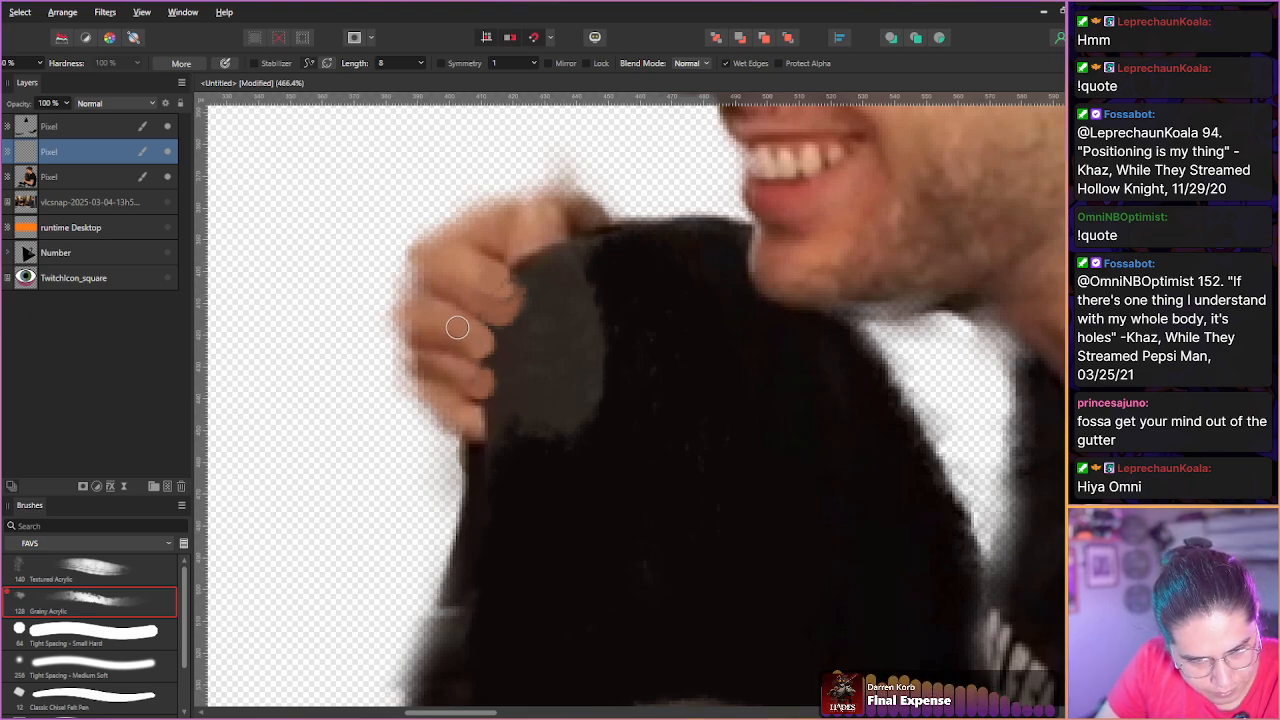
# Move the fingertip layer above the patch layer, and paint over the grey patch and the knee's edge with the trousers' black.
pyautogui.click(52, 130)
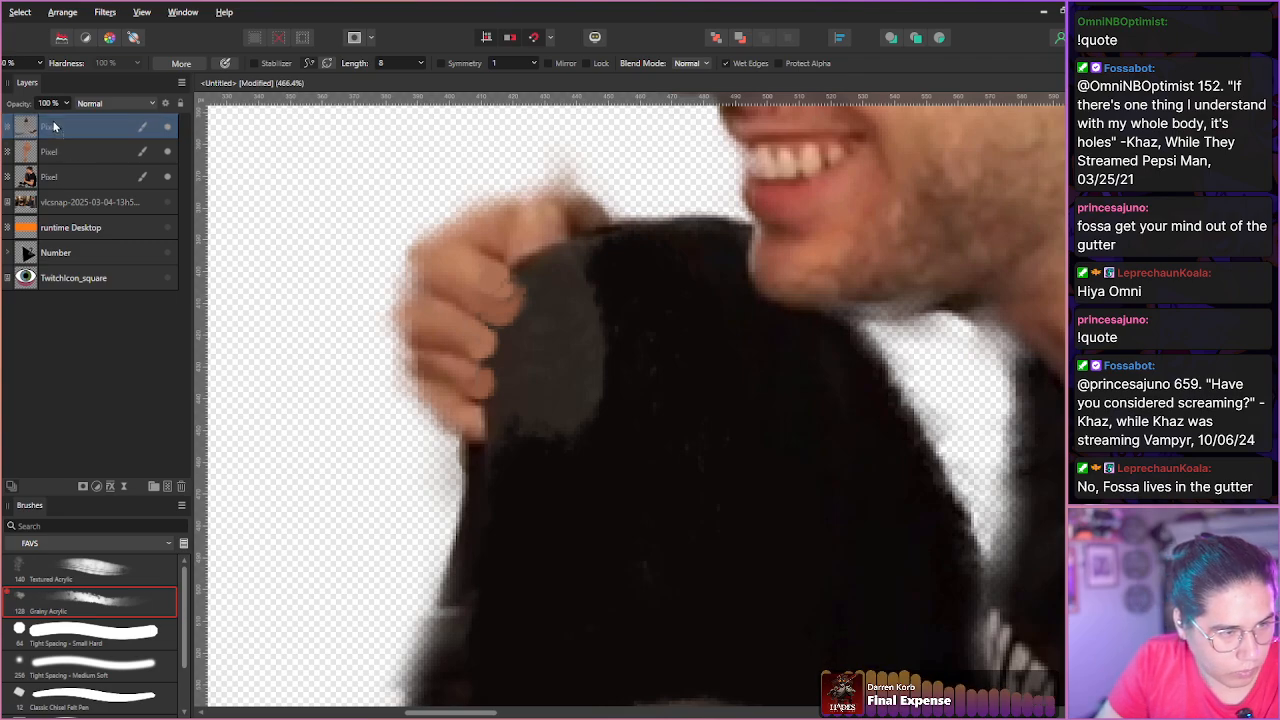
pyautogui.click(48, 158)
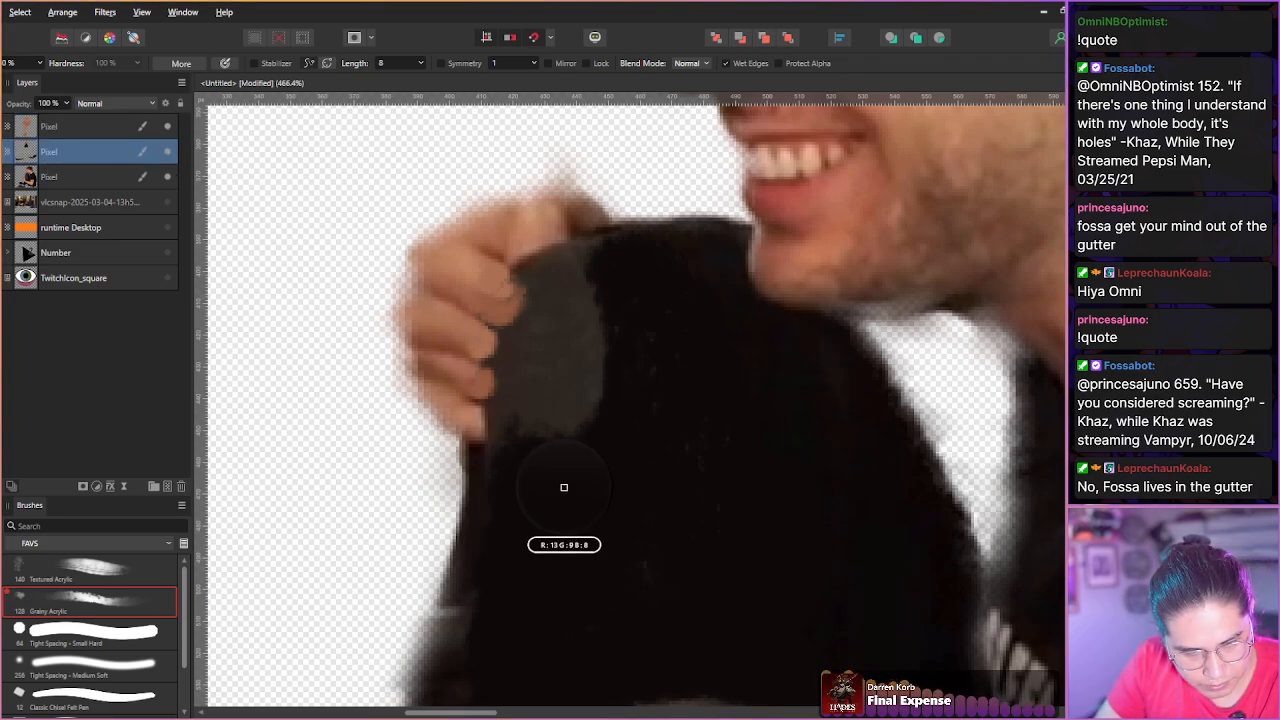
pyautogui.moveTo(503, 434)
pyautogui.mouseDown()
pyautogui.moveTo(499, 464)
pyautogui.moveTo(522, 314)
pyautogui.moveTo(567, 274)
pyautogui.moveTo(525, 280)
pyautogui.moveTo(566, 265)
pyautogui.moveTo(584, 300)
pyautogui.moveTo(562, 312)
pyautogui.moveTo(564, 345)
pyautogui.moveTo(525, 371)
pyautogui.moveTo(521, 431)
pyautogui.mouseUp()
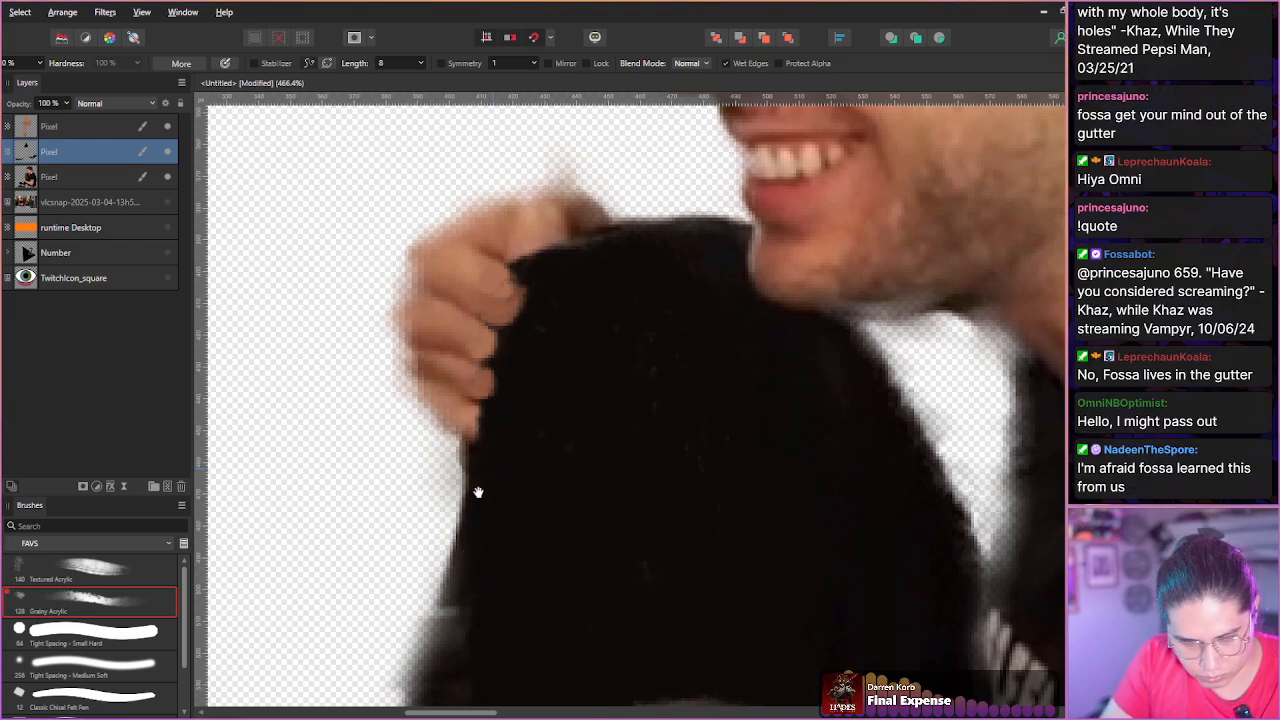
pyautogui.moveTo(462, 553); pyautogui.dragTo(492, 383)
pyautogui.moveTo(503, 434); pyautogui.dragTo(477, 489)
pyautogui.moveTo(551, 346)
pyautogui.mouseDown()
pyautogui.moveTo(531, 491)
pyautogui.moveTo(505, 545)
pyautogui.mouseUp()
# On the fingertip layer, sample the hand's skin tone and lengthen the four fingers so they wrap over the black knee.
pyautogui.click(44, 127)
pyautogui.keyDown('alt'); pyautogui.click(462, 295); pyautogui.keyUp('alt')
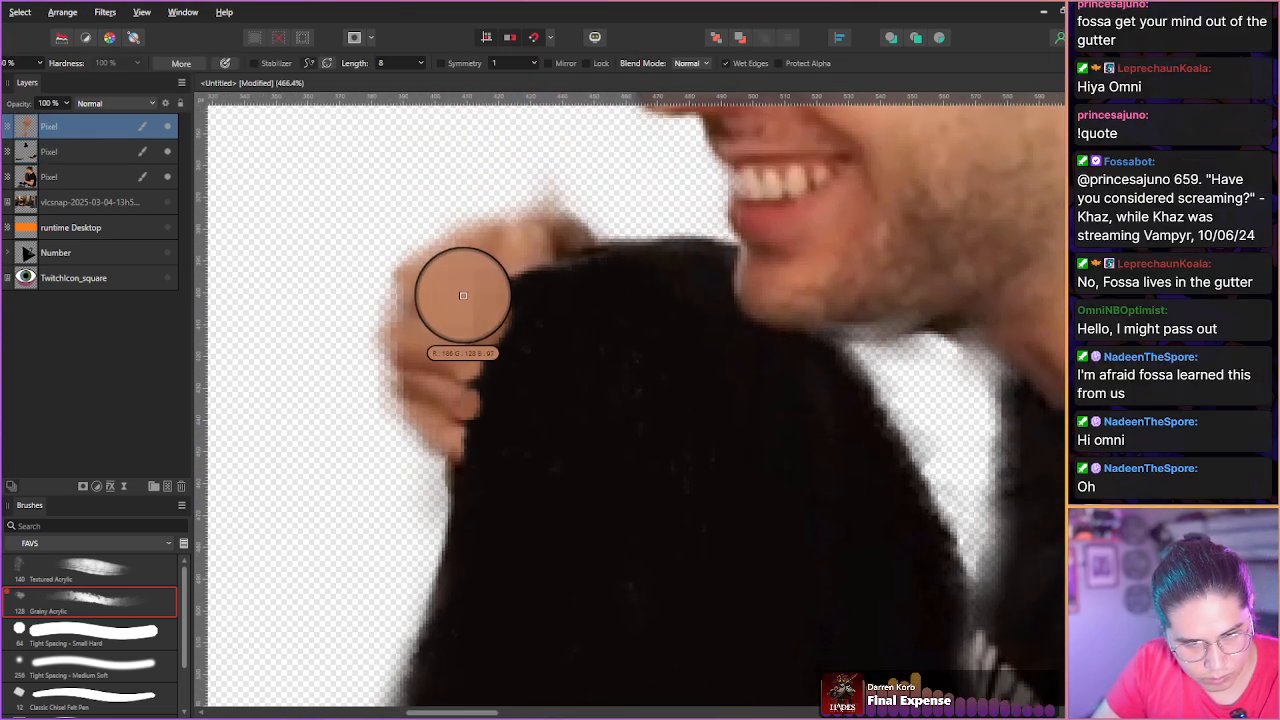
pyautogui.press('[')
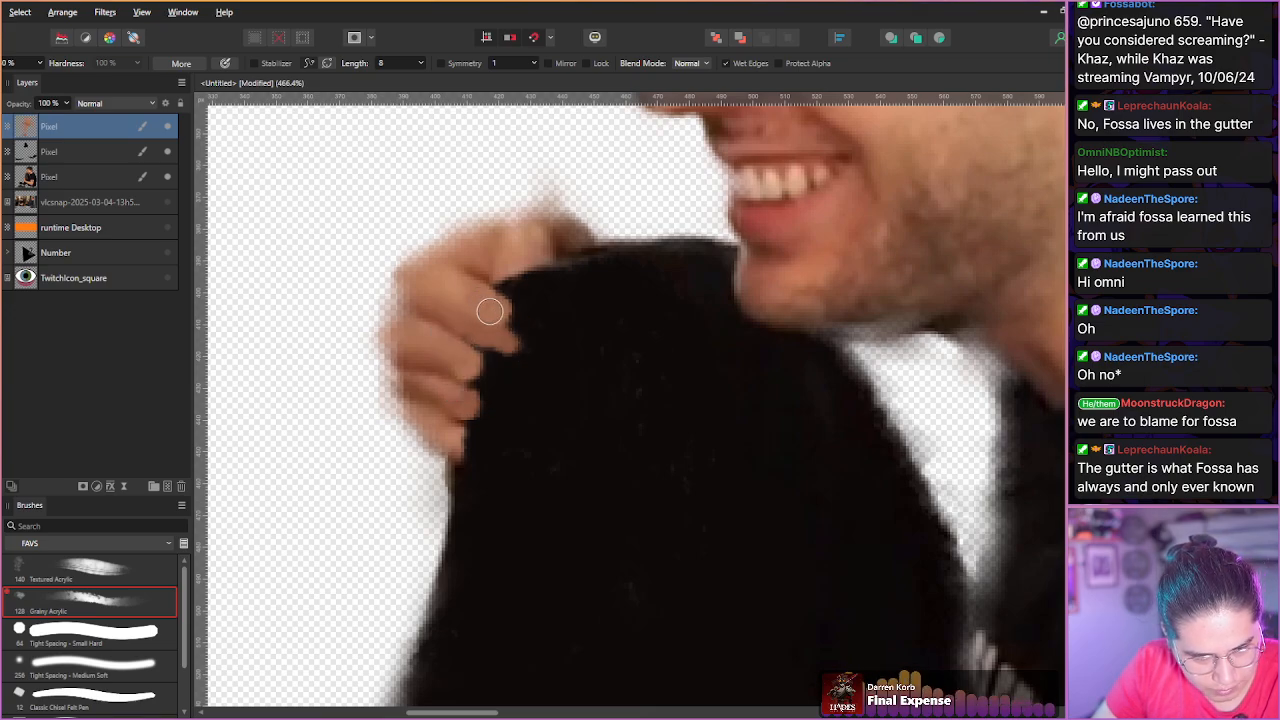
pyautogui.moveTo(503, 326)
pyautogui.mouseDown()
pyautogui.moveTo(514, 314)
pyautogui.moveTo(471, 300)
pyautogui.moveTo(493, 302)
pyautogui.mouseUp()
pyautogui.moveTo(480, 360)
pyautogui.mouseDown()
pyautogui.moveTo(502, 383)
pyautogui.moveTo(461, 367)
pyautogui.moveTo(478, 383)
pyautogui.moveTo(471, 355)
pyautogui.moveTo(505, 377)
pyautogui.moveTo(443, 341)
pyautogui.moveTo(507, 375)
pyautogui.moveTo(486, 364)
pyautogui.moveTo(444, 376)
pyautogui.moveTo(494, 421)
pyautogui.moveTo(462, 406)
pyautogui.moveTo(455, 395)
pyautogui.moveTo(496, 407)
pyautogui.moveTo(458, 412)
pyautogui.moveTo(498, 423)
pyautogui.moveTo(452, 403)
pyautogui.moveTo(460, 454)
pyautogui.moveTo(454, 435)
pyautogui.moveTo(484, 442)
pyautogui.mouseUp()
pyautogui.scroll(-10, 450, 420)
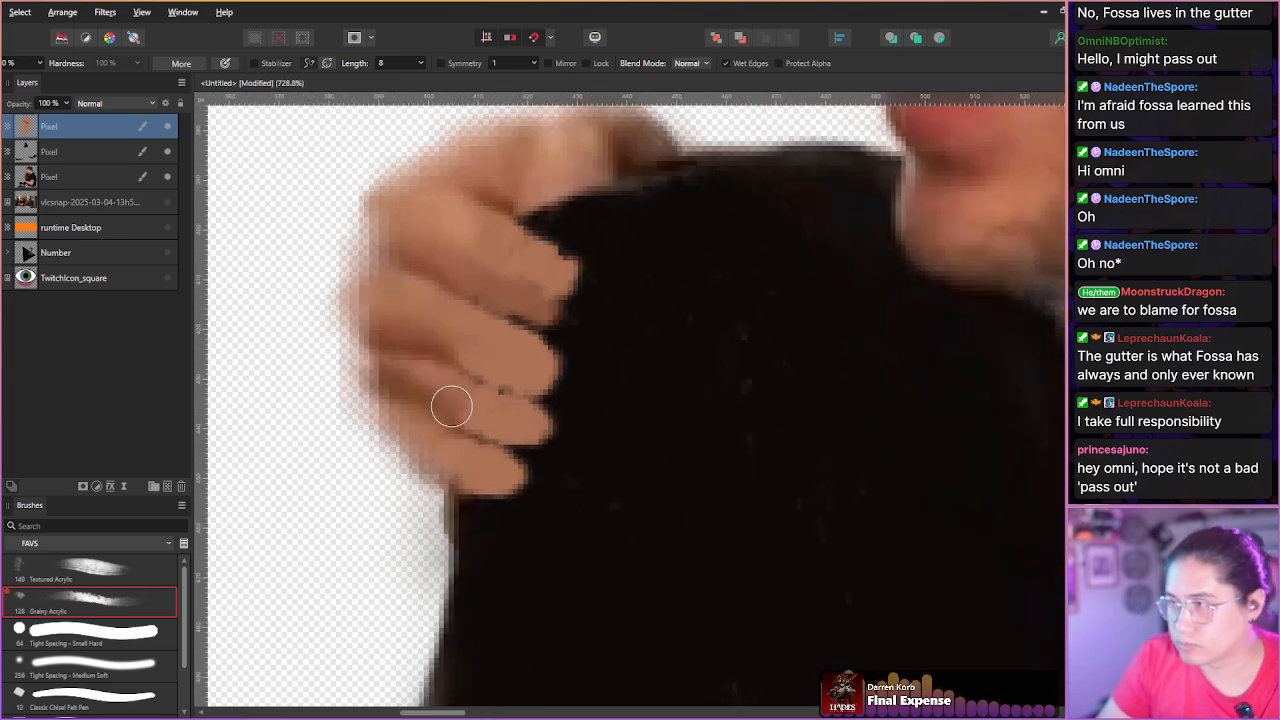
pyautogui.scroll(2, 460, 447)
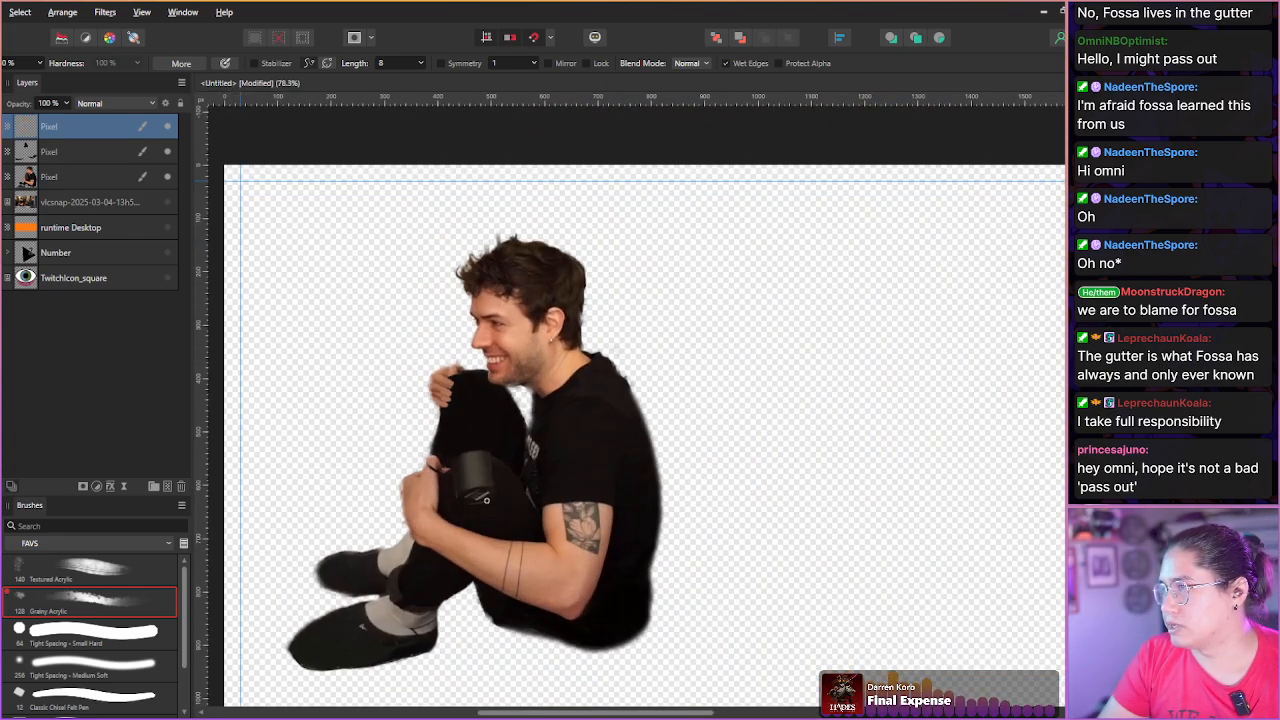
pyautogui.scroll(9, 481, 483)
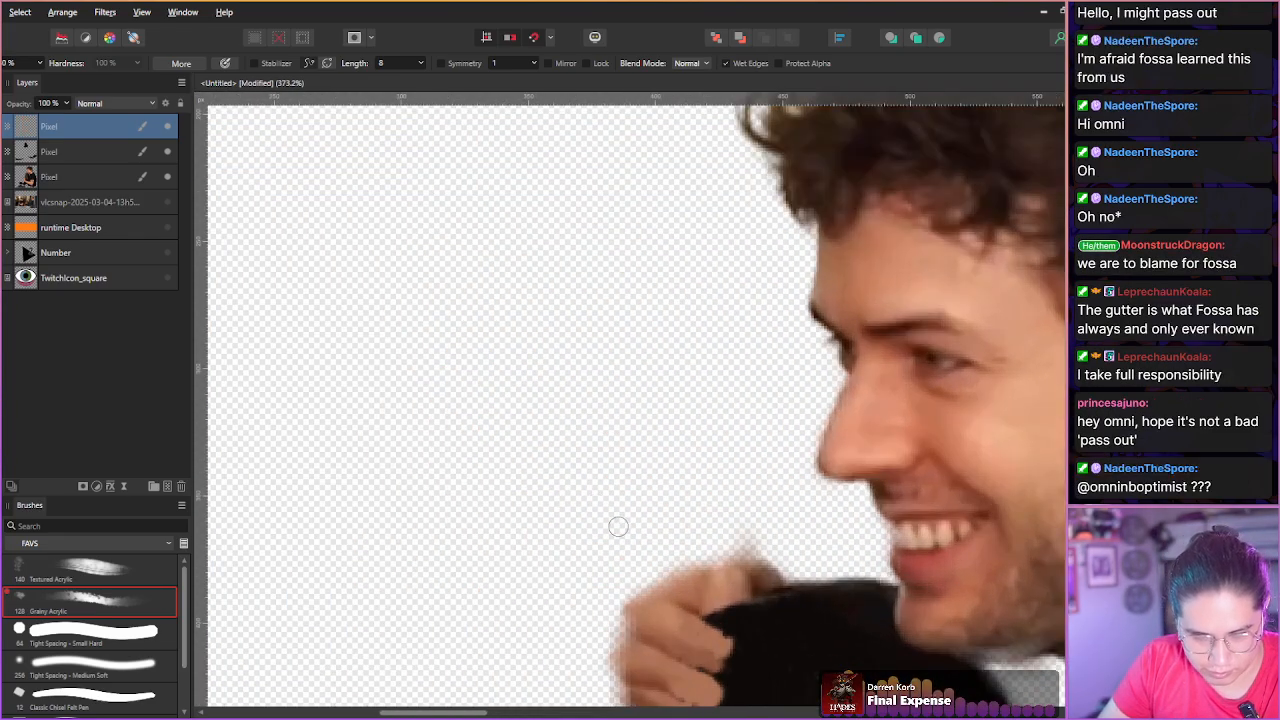
pyautogui.scroll(4, 569, 509)
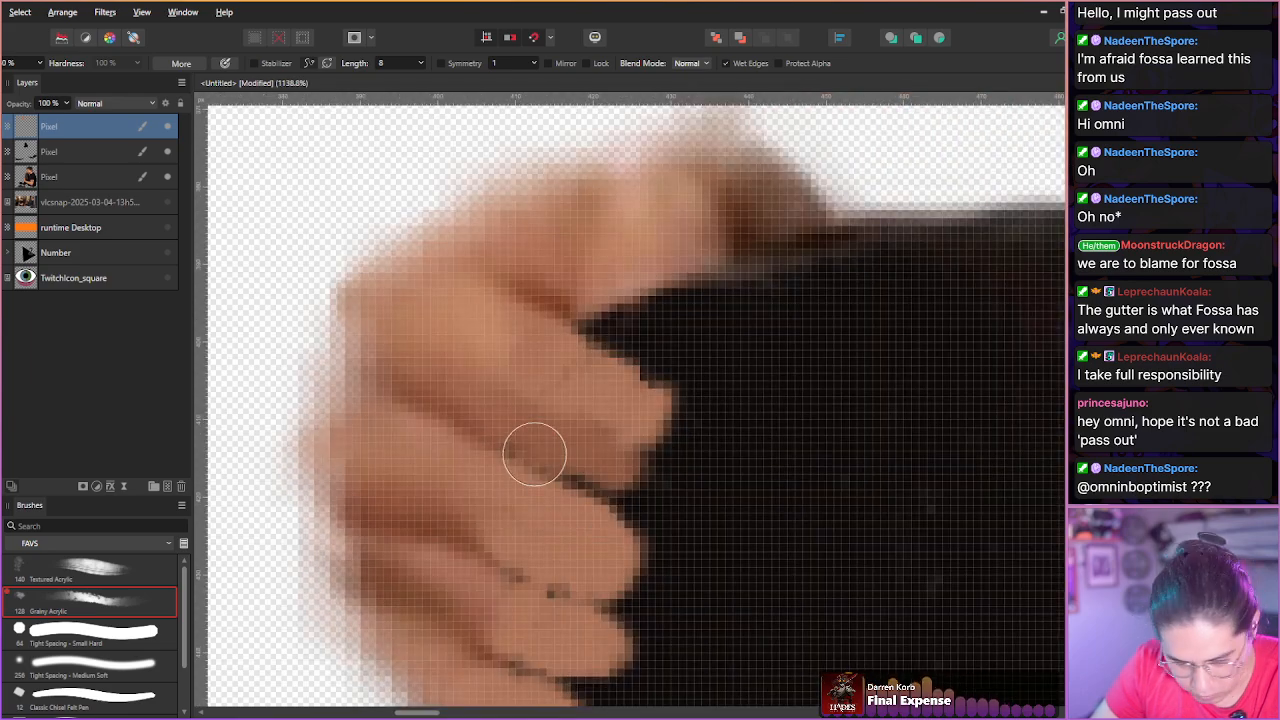
pyautogui.scroll(-4, 512, 405)
pyautogui.press('space')
pyautogui.moveTo(515, 444); pyautogui.dragTo(474, 389)
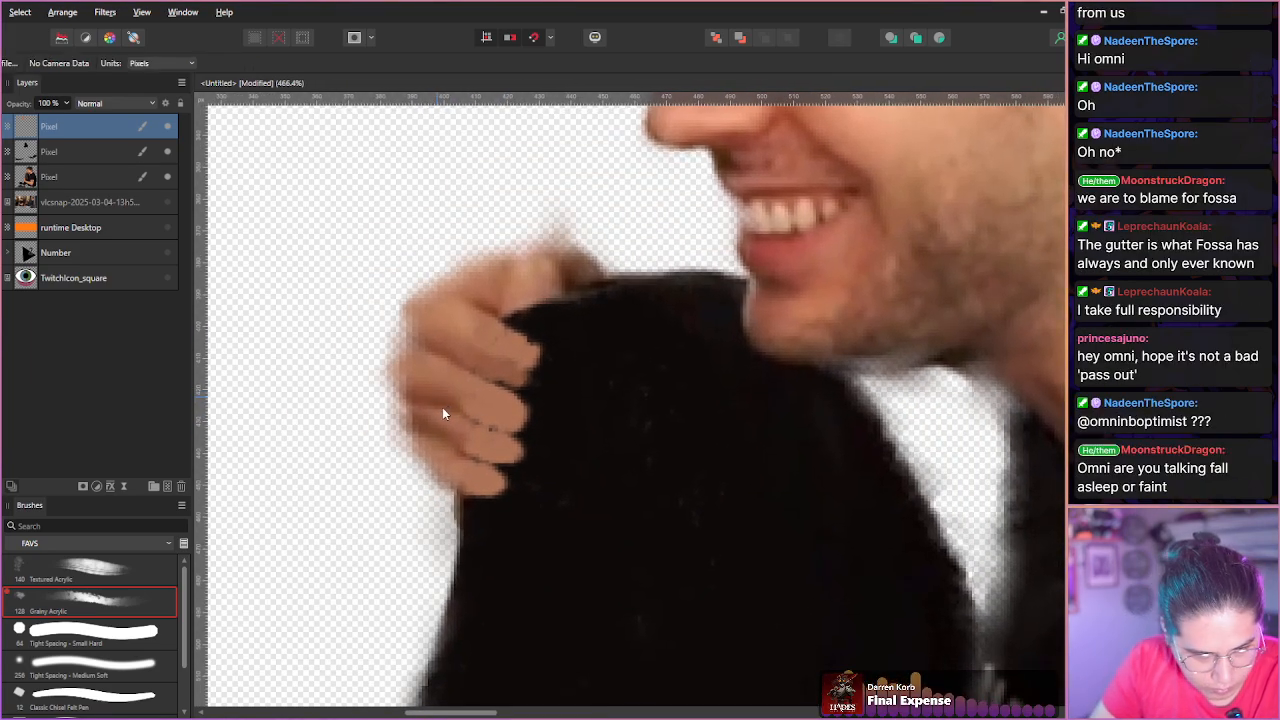
pyautogui.click(140, 329)
pyautogui.press('b')
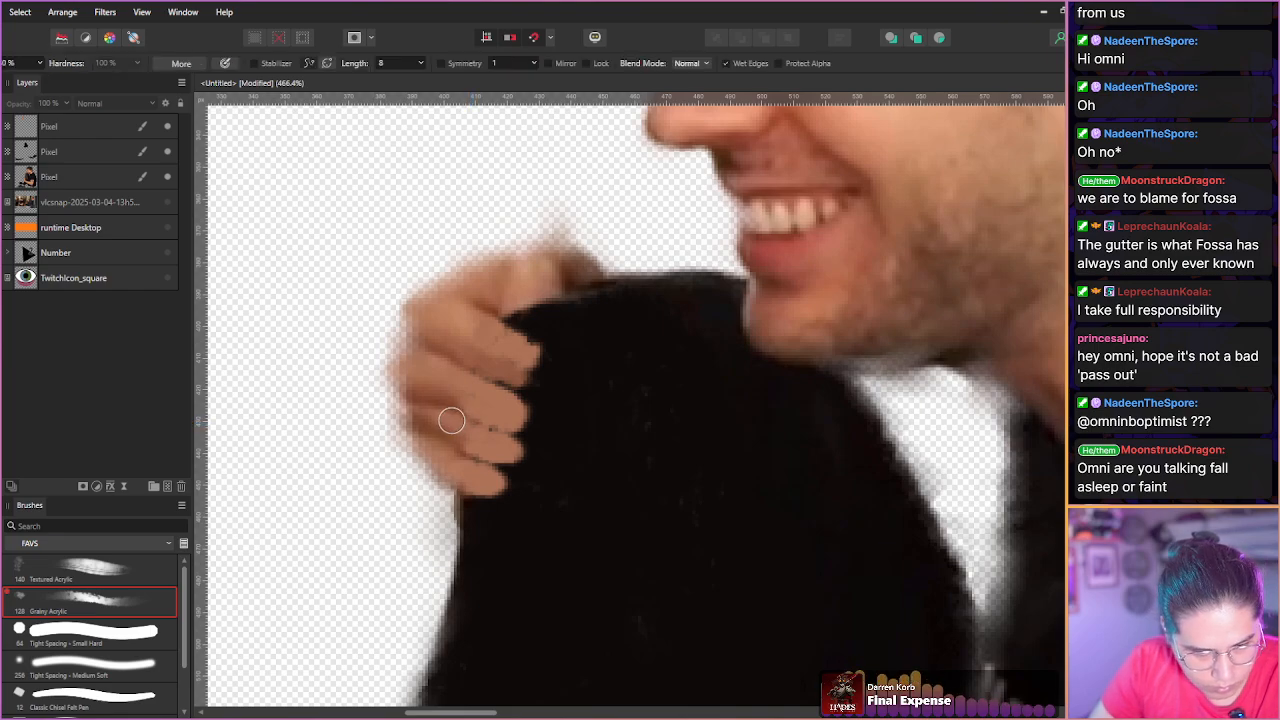
pyautogui.click(441, 402)
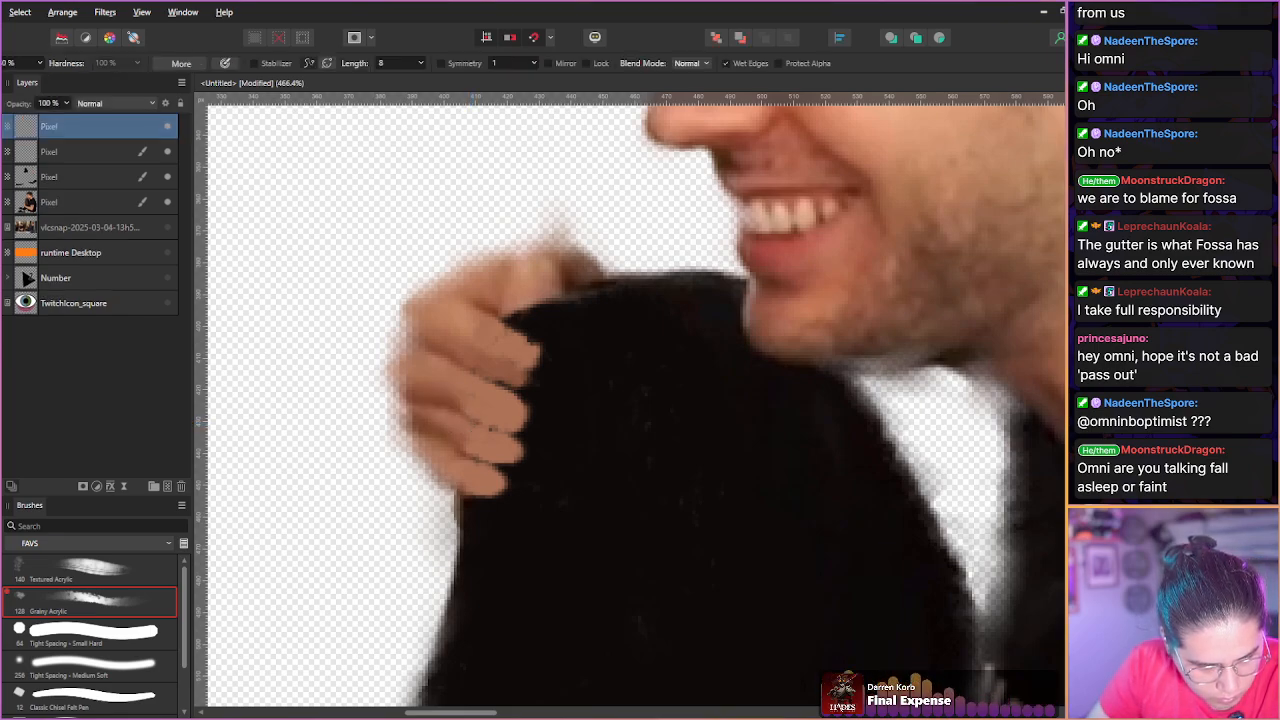
pyautogui.hotkey('ctrl', 'z')
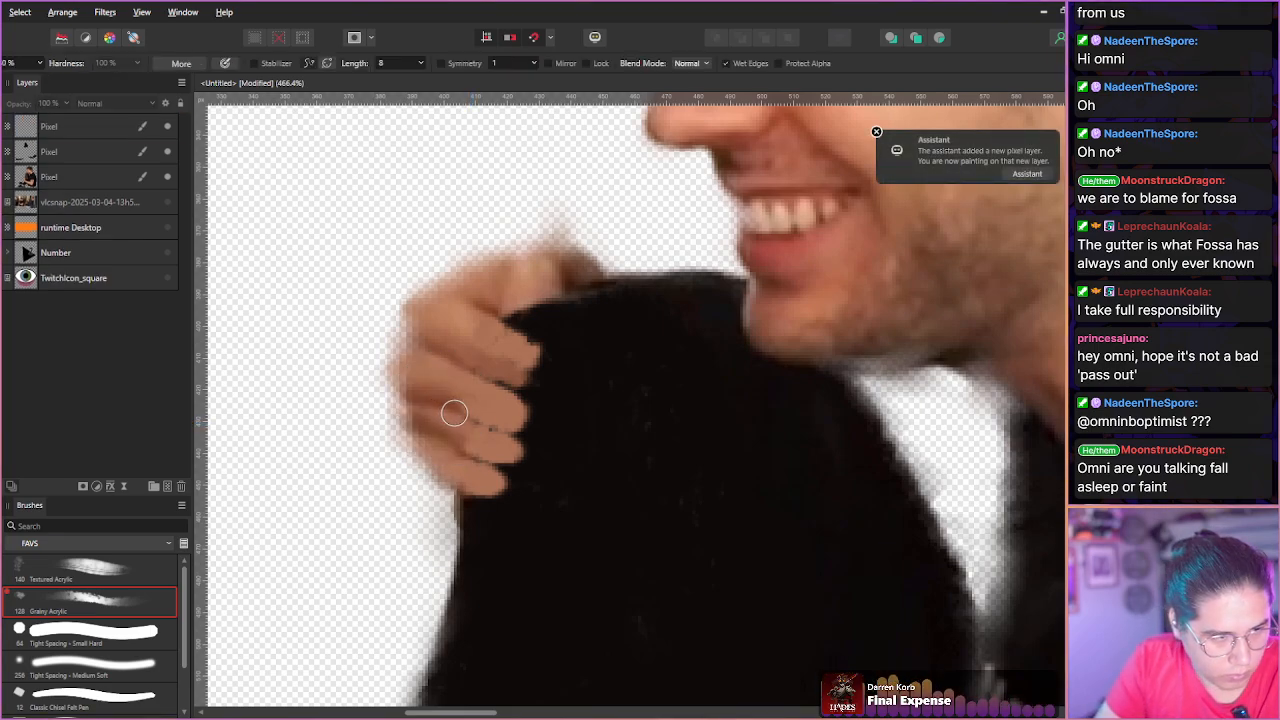
# On the fingertip layer, paint the uppermost finger over the knee and refine the finger shading using sampled skin tones and a smaller brush.
pyautogui.click(36, 130)
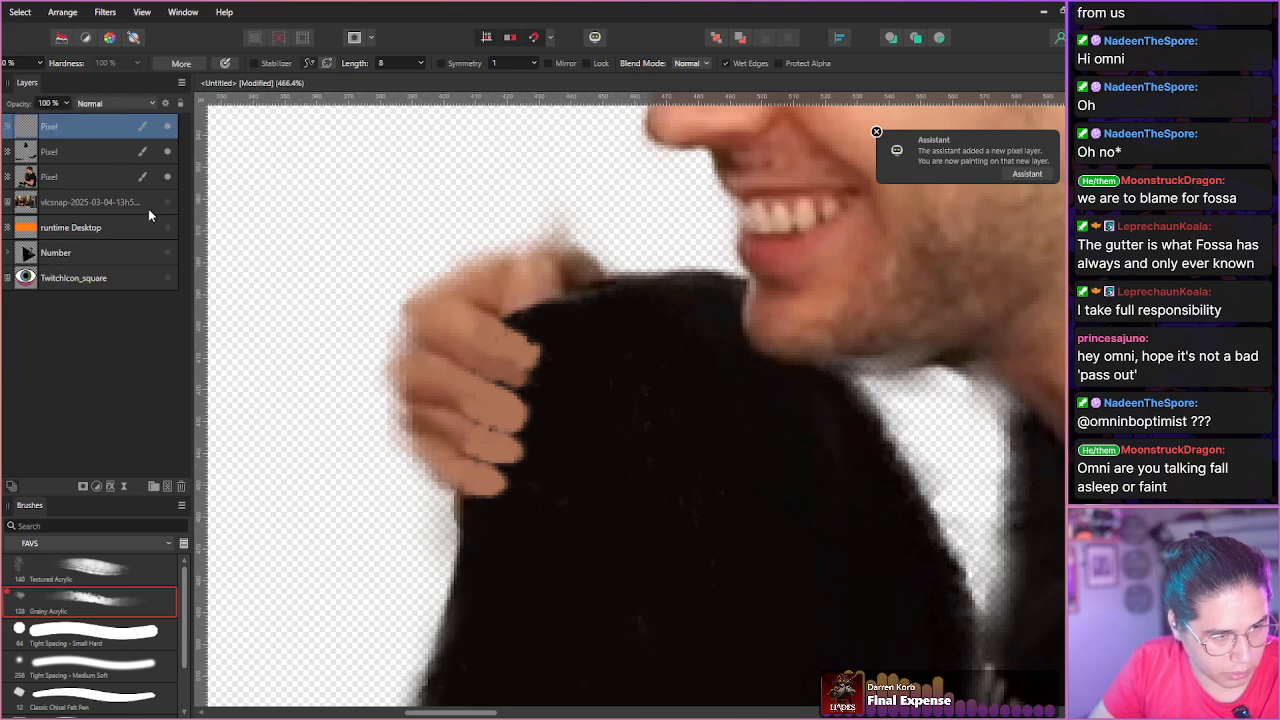
pyautogui.keyDown('alt'); pyautogui.click(443, 402); pyautogui.keyUp('alt')
pyautogui.press('[')
pyautogui.press('[')
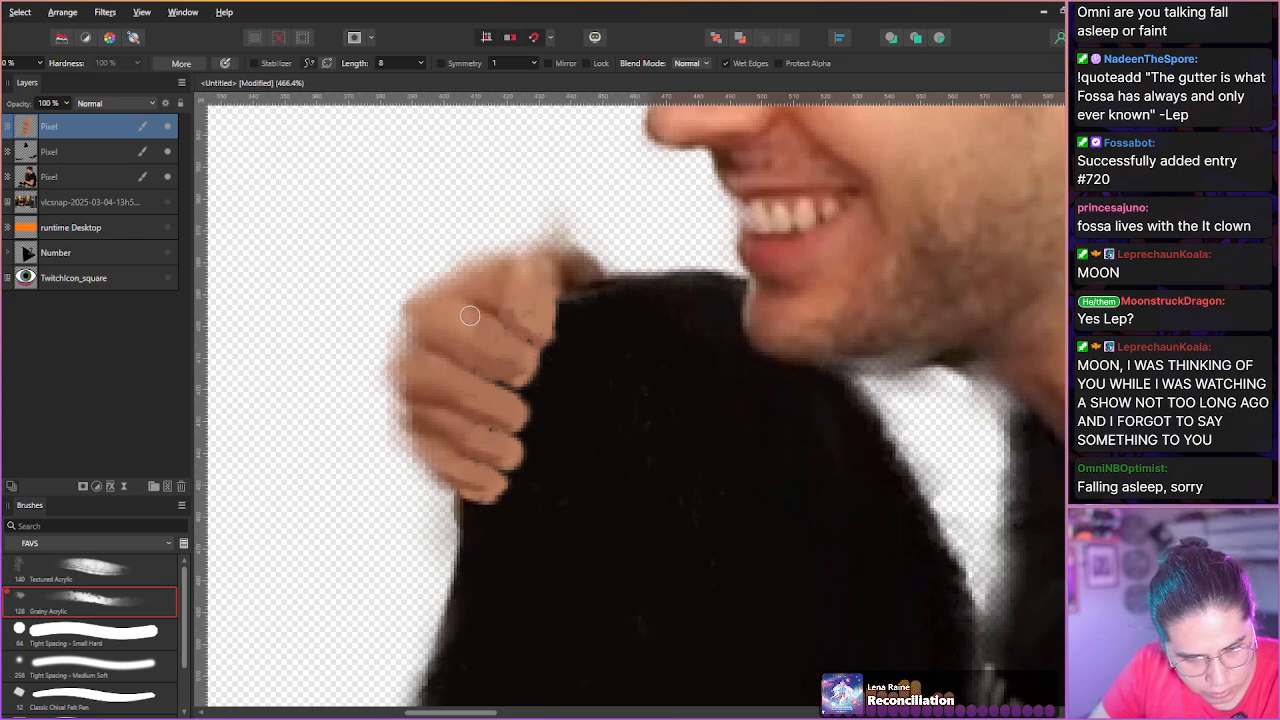
pyautogui.keyDown('alt'); pyautogui.click(478, 334); pyautogui.keyUp('alt')
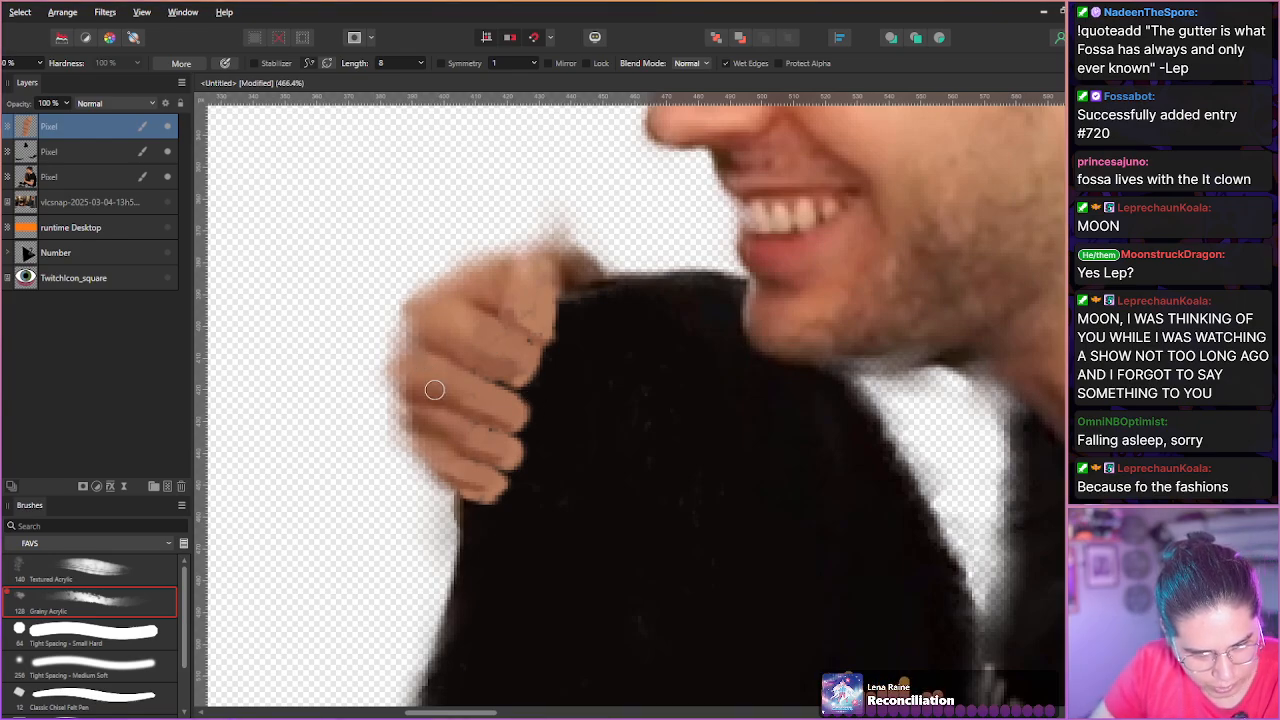
# Group the three Pixel layers that make up the seated man's cut-out.
pyautogui.scroll(4, 469, 443)
pyautogui.scroll(-10, 424, 470)
pyautogui.scroll(-4, 424, 470)
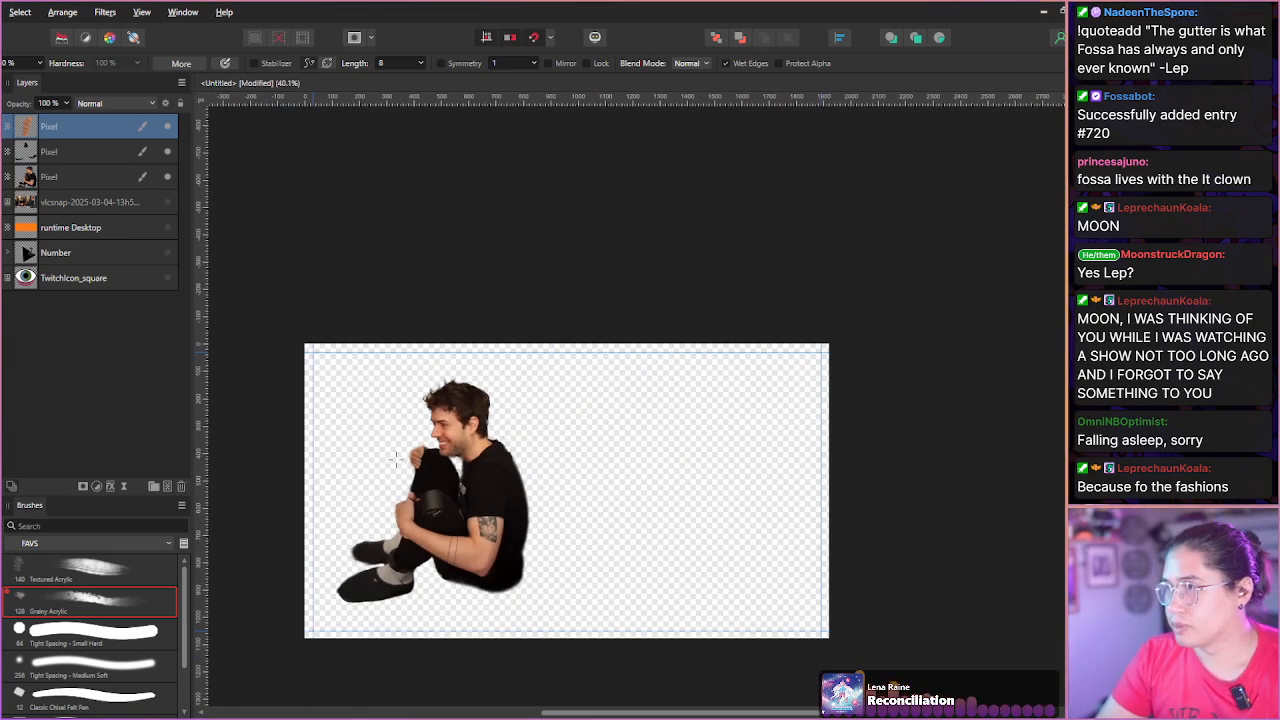
pyautogui.scroll(1, 395, 458)
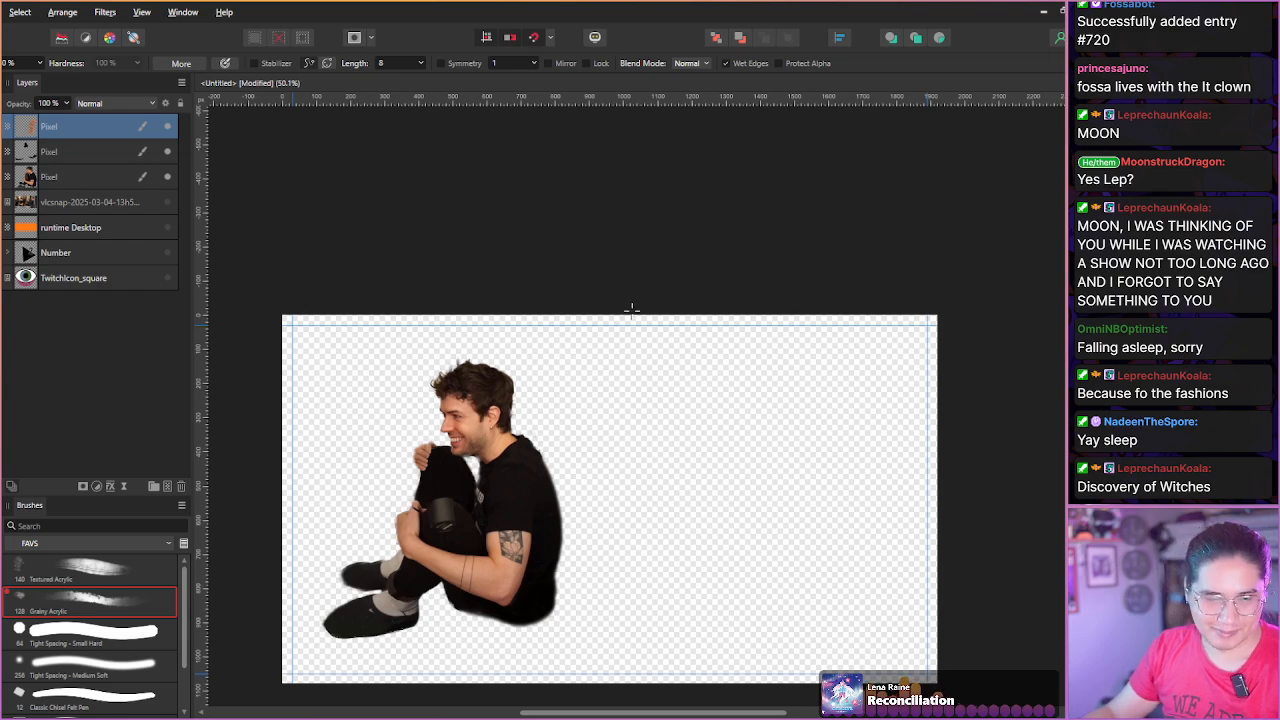
pyautogui.moveTo(632, 310); pyautogui.dragTo(735, 241)
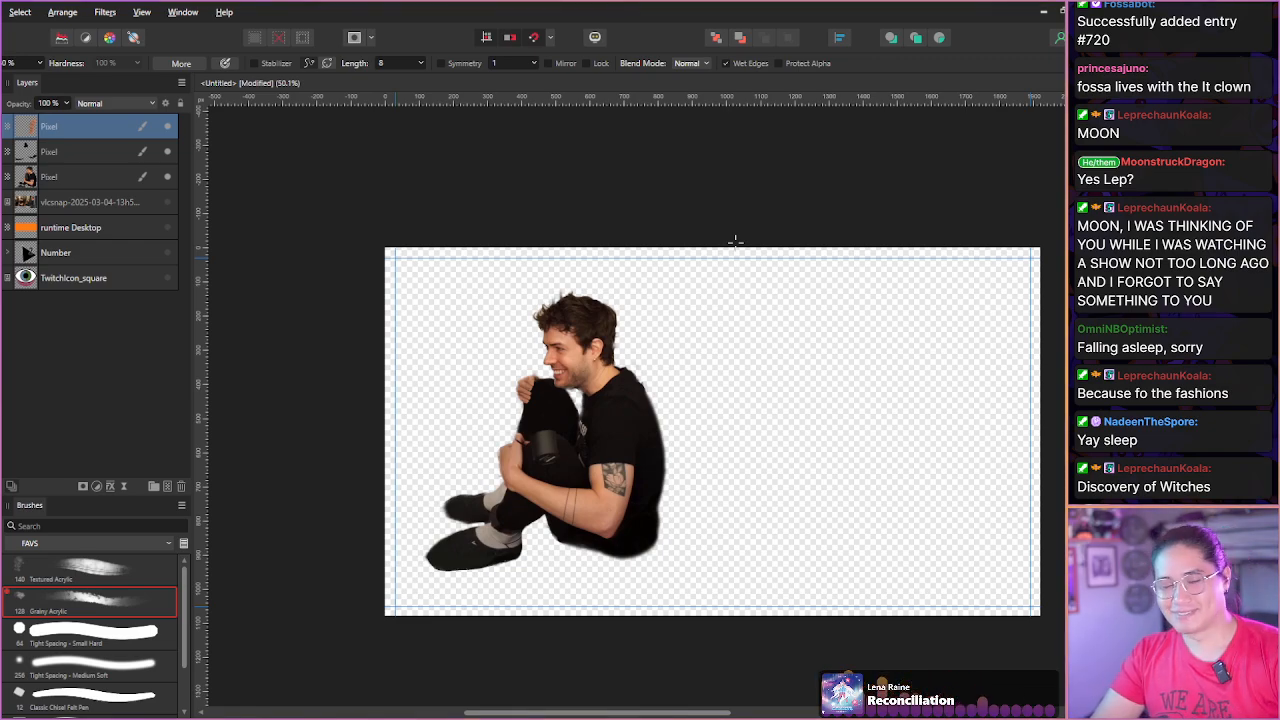
pyautogui.keyDown('shift'); pyautogui.click(55, 158); pyautogui.keyUp('shift')
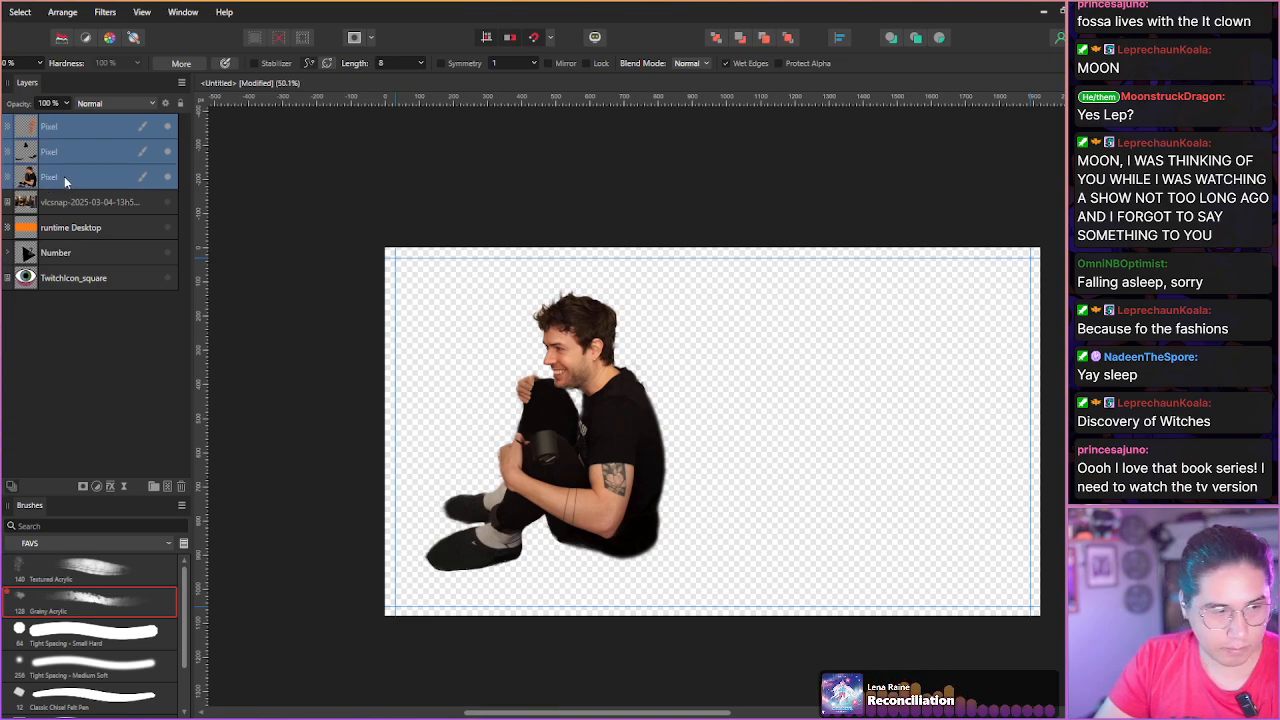
pyautogui.hotkey('ctrl', 'shift', 'n')
pyautogui.hotkey('ctrl', 'z')
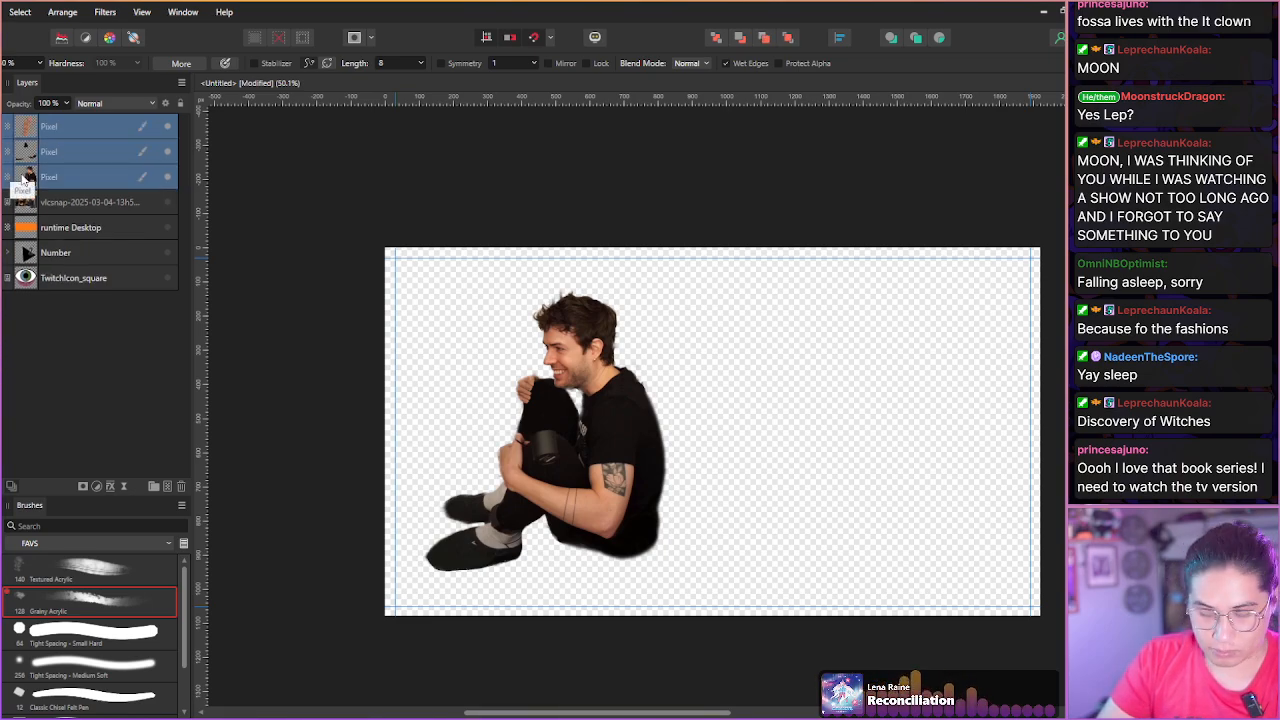
pyautogui.hotkey('ctrl', 'j')
pyautogui.hotkey('ctrl', 'z')
pyautogui.hotkey('ctrl', 'g')
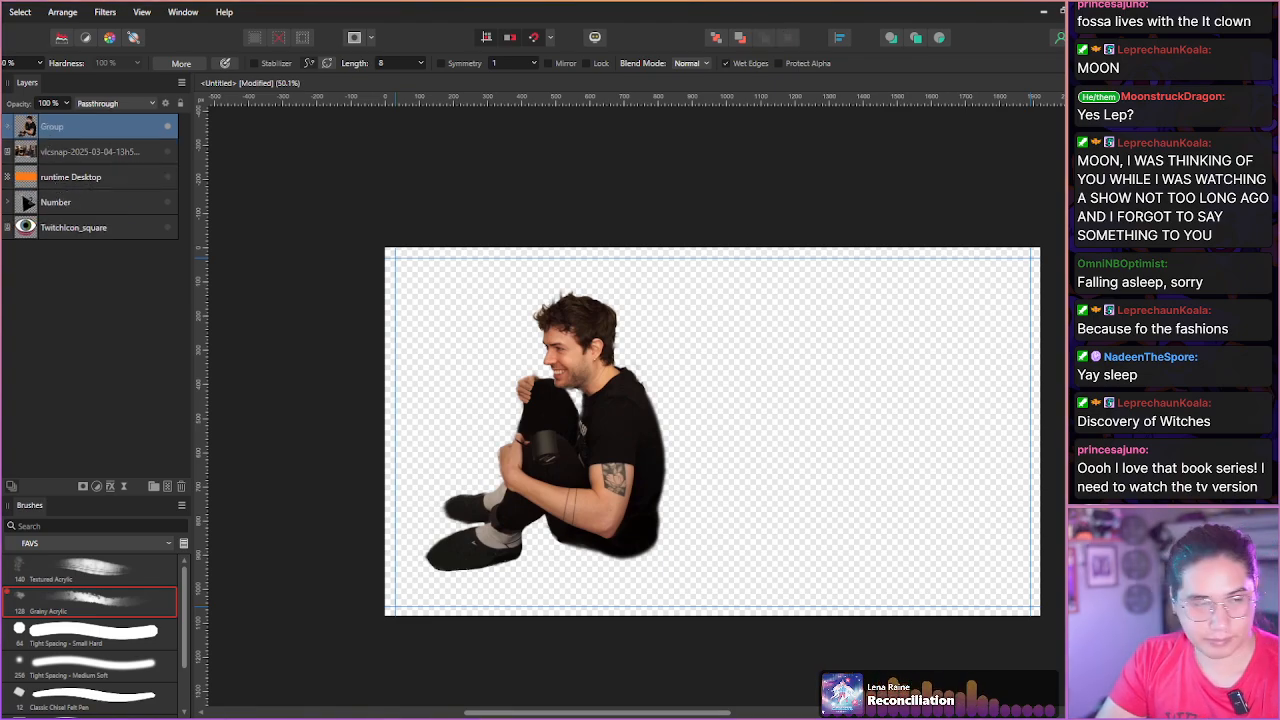
# Show the vlcsnap snapshot layer briefly to compare it with the repainted cut-out, and hide it again.
pyautogui.click(110, 152)
pyautogui.click(167, 151)
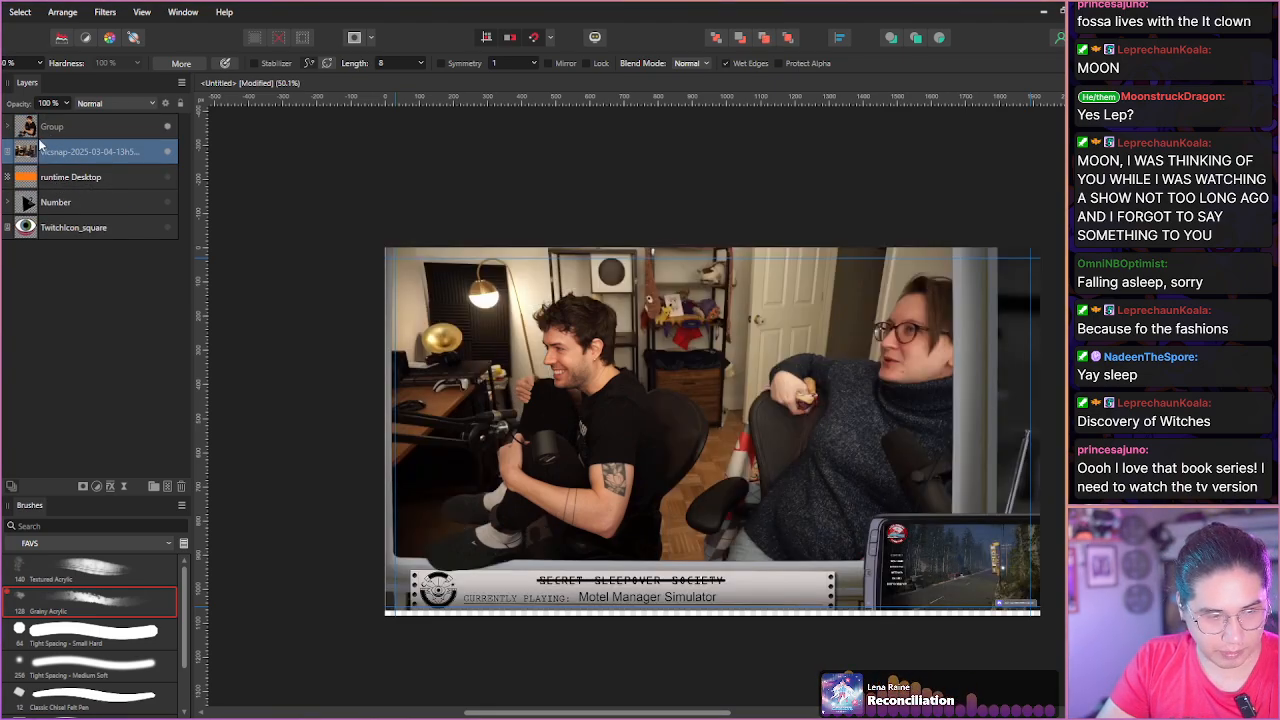
pyautogui.click(167, 152)
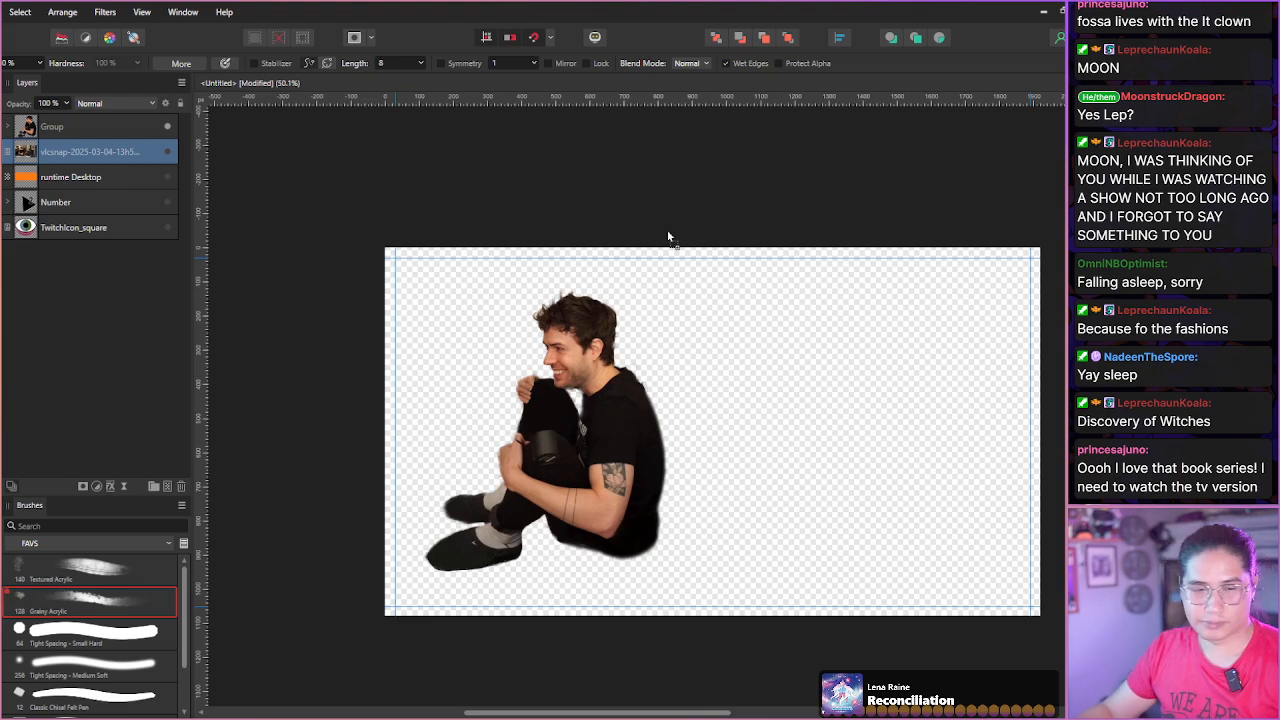
# Paste the snapshot of the game's bedroom beneath the man's group, enlarge it to about 160% and position it to cover the canvas.
pyautogui.hotkey('ctrl', 'v')
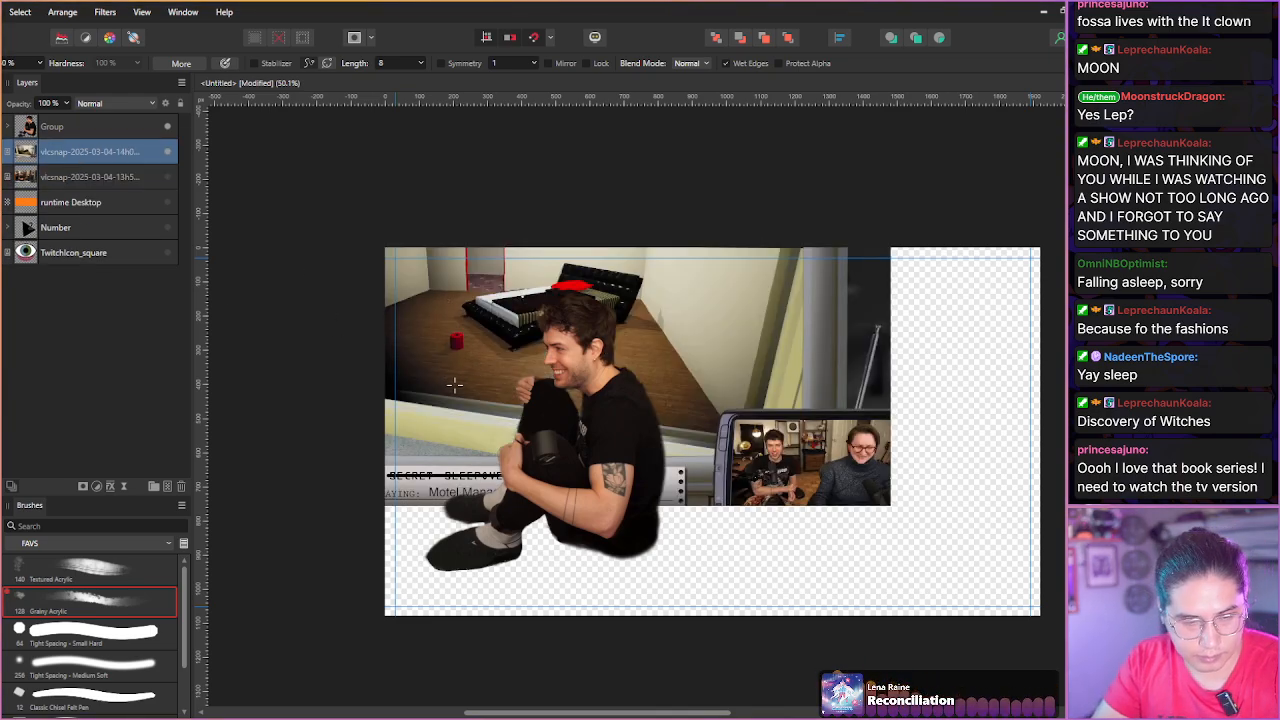
pyautogui.press('v')
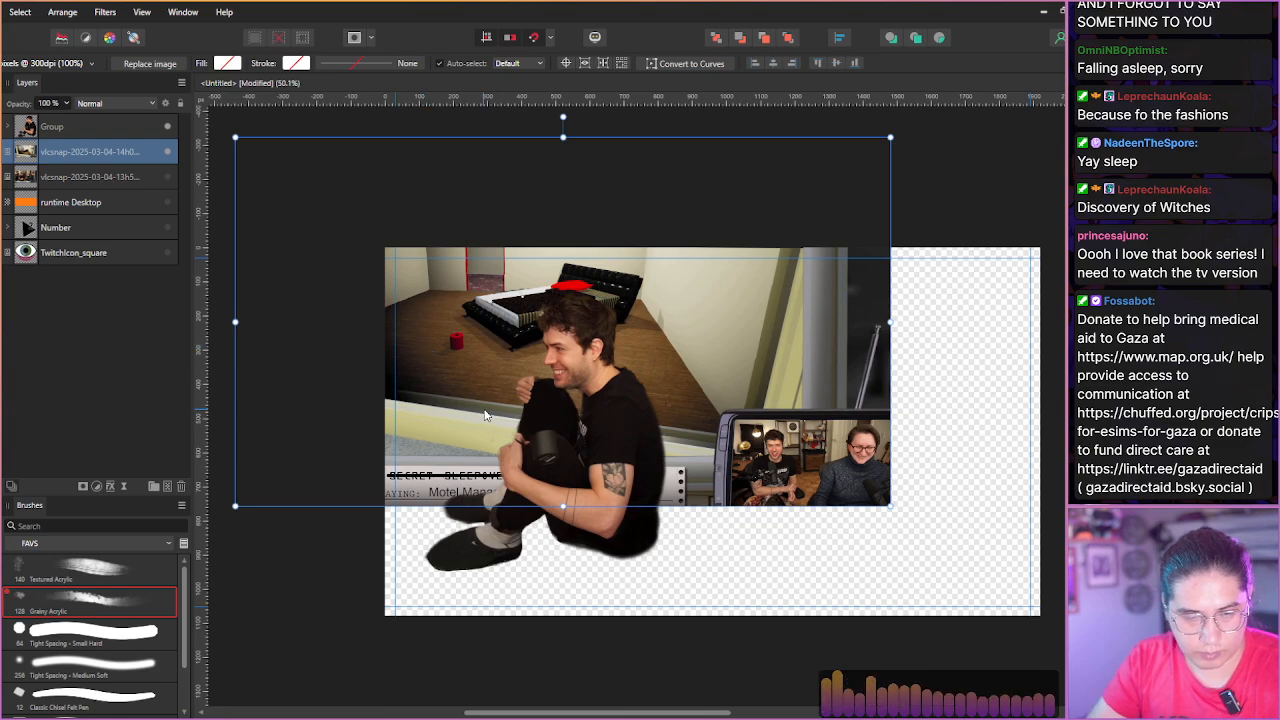
pyautogui.scroll(1, 481, 413)
pyautogui.scroll(-4, 481, 413)
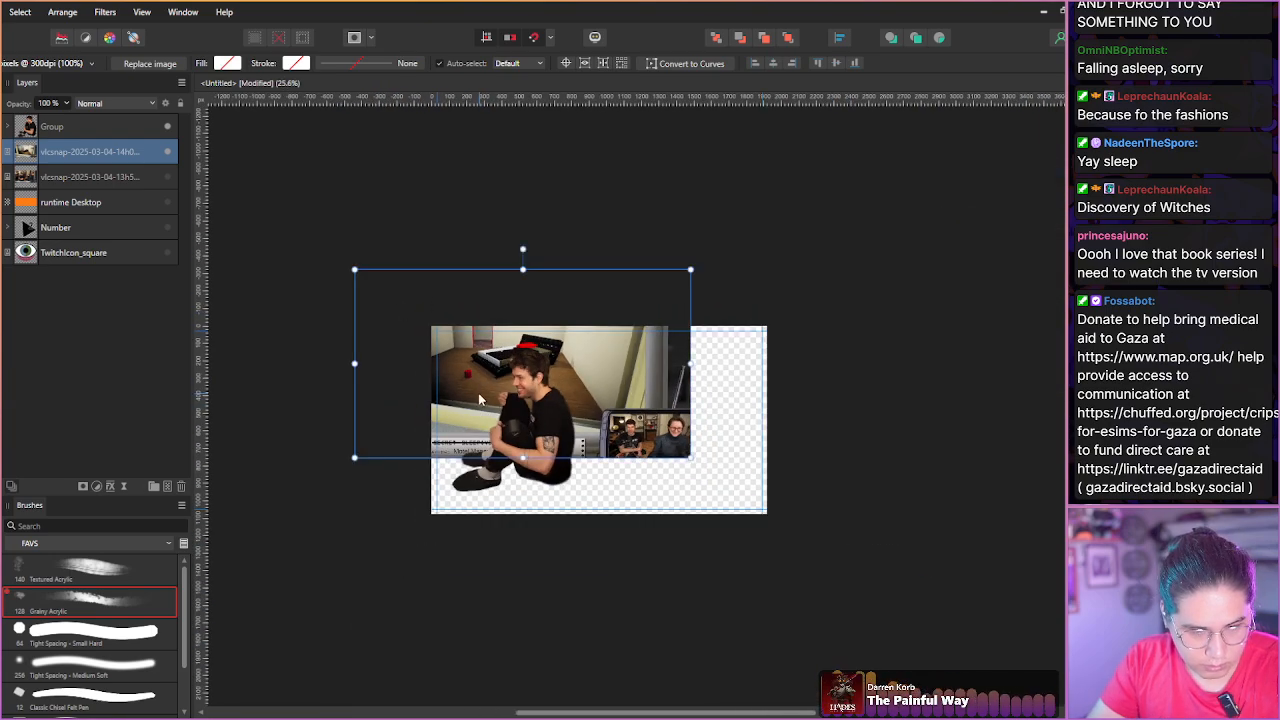
pyautogui.moveTo(482, 396); pyautogui.dragTo(522, 416)
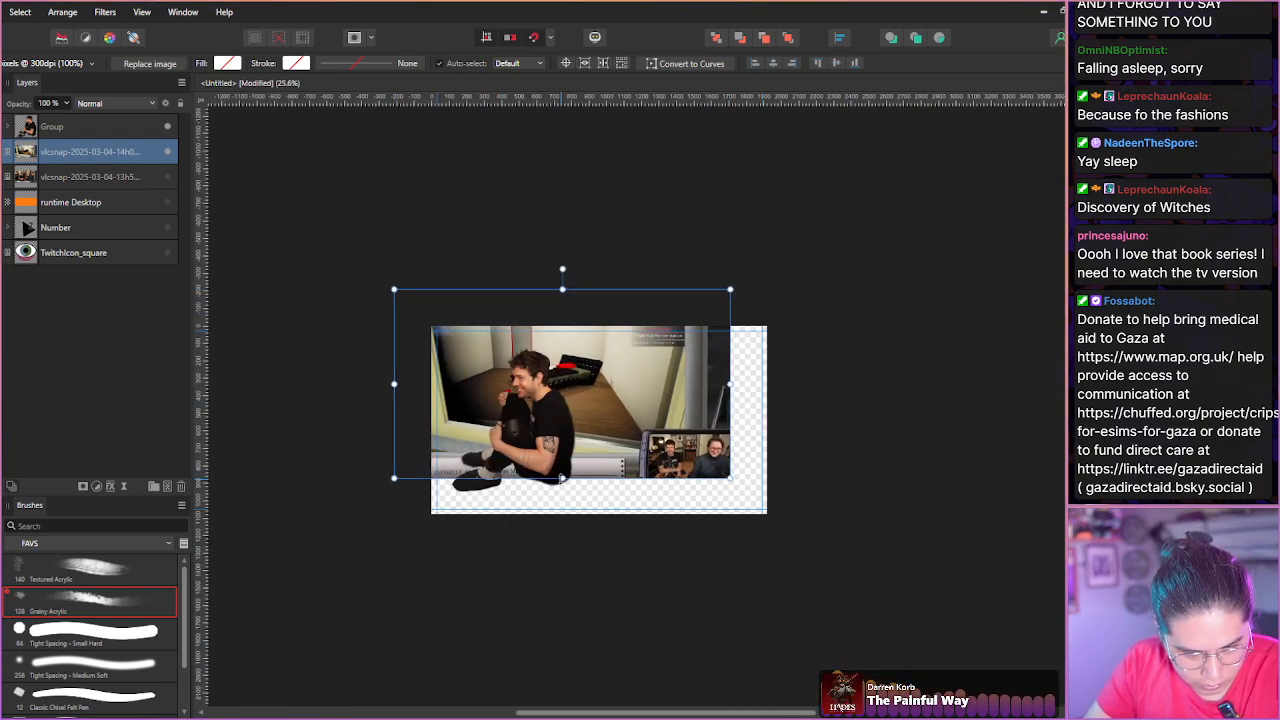
pyautogui.moveTo(562, 479); pyautogui.dragTo(607, 595)
pyautogui.moveTo(565, 536); pyautogui.dragTo(616, 515)
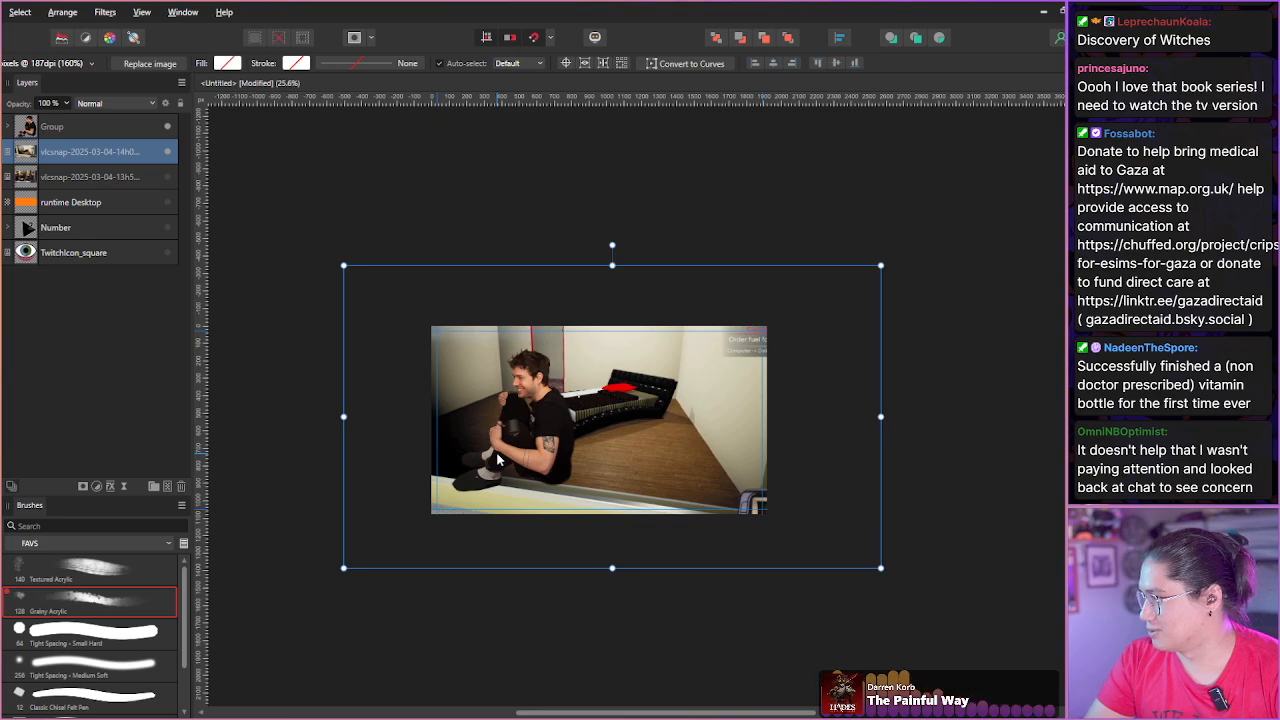
# Move the seated man's group over the bed, and reposition the room snapshot and scale it to about 149%.
pyautogui.click(80, 126)
pyautogui.moveTo(534, 431); pyautogui.dragTo(586, 392)
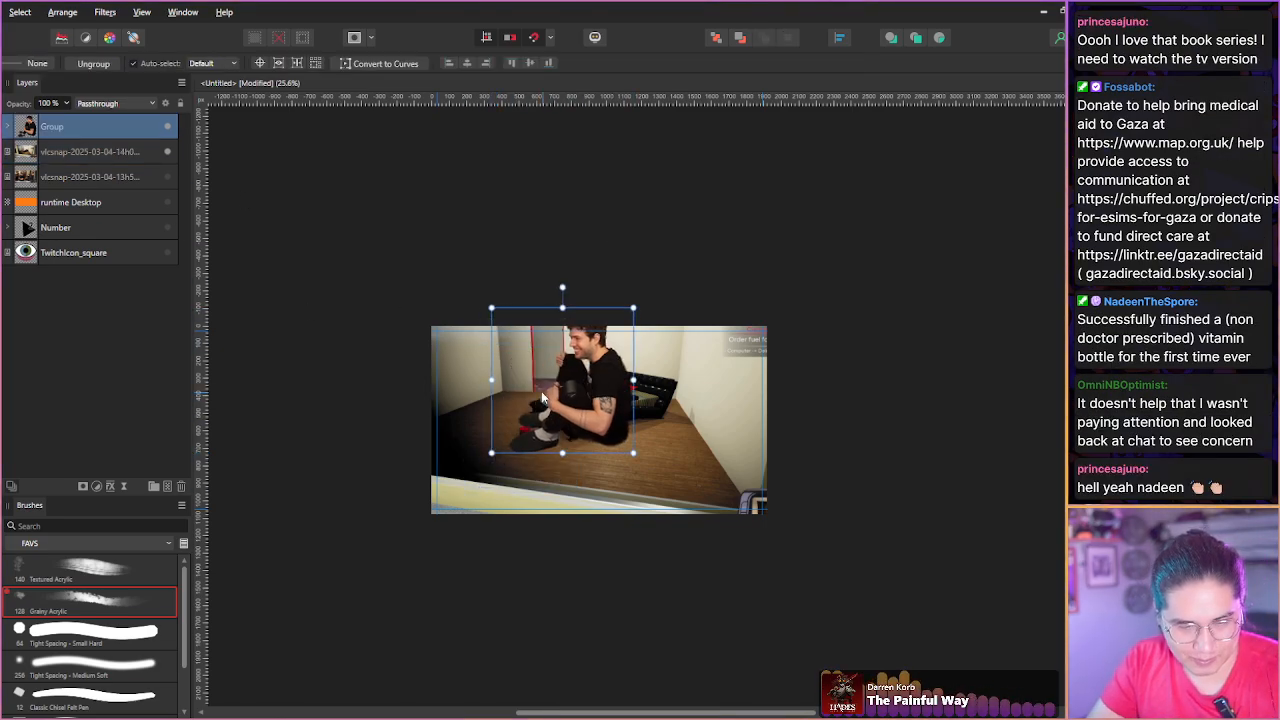
pyautogui.click(50, 152)
pyautogui.moveTo(387, 333); pyautogui.dragTo(469, 427)
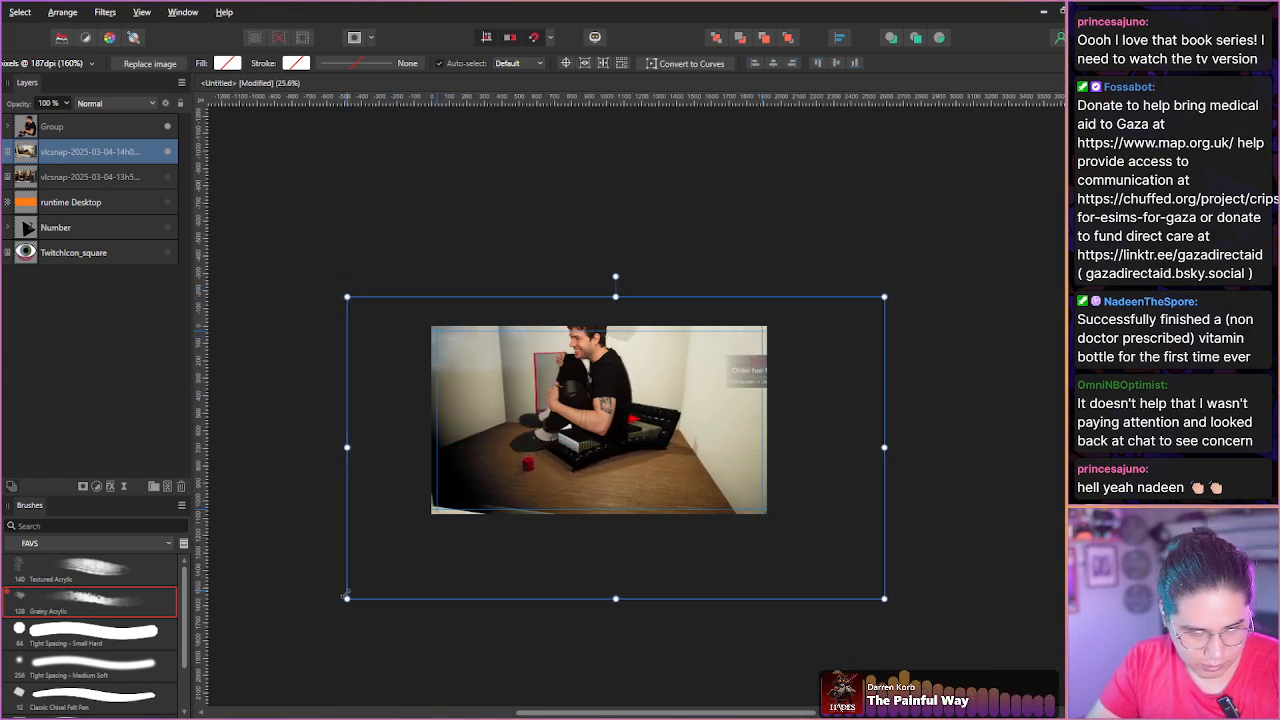
pyautogui.moveTo(345, 598); pyautogui.dragTo(376, 560)
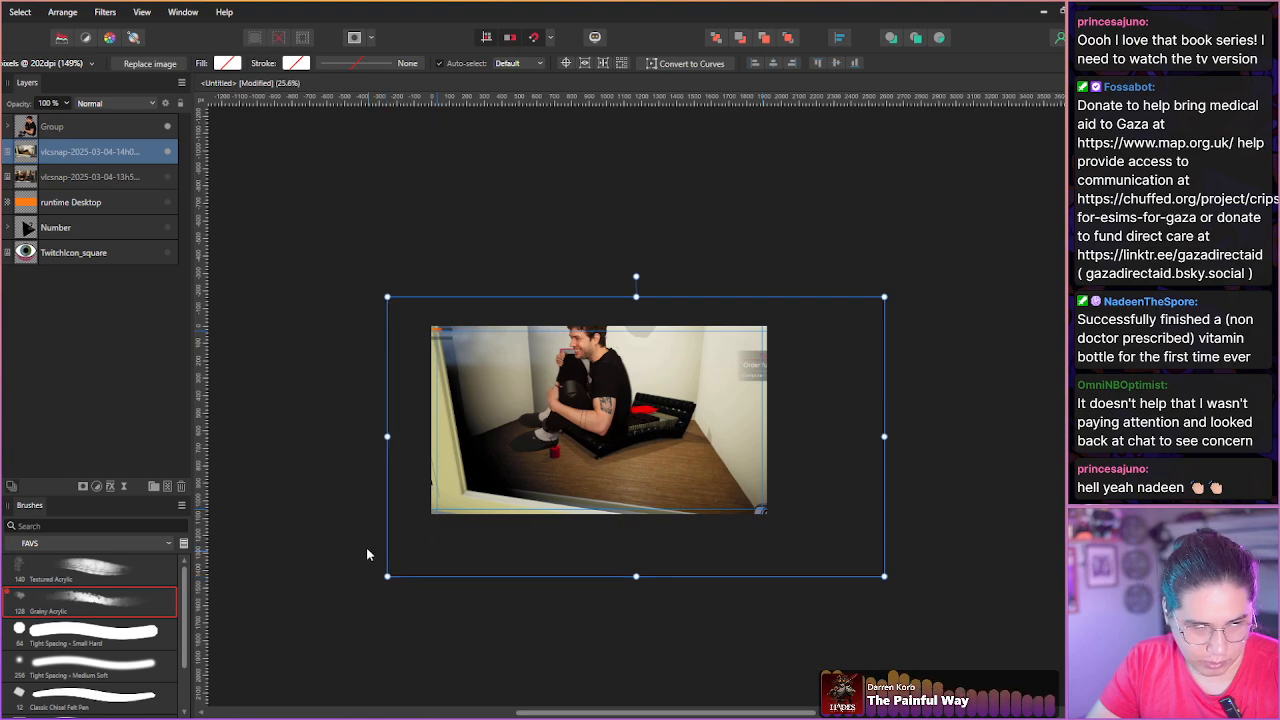
pyautogui.click(58, 136)
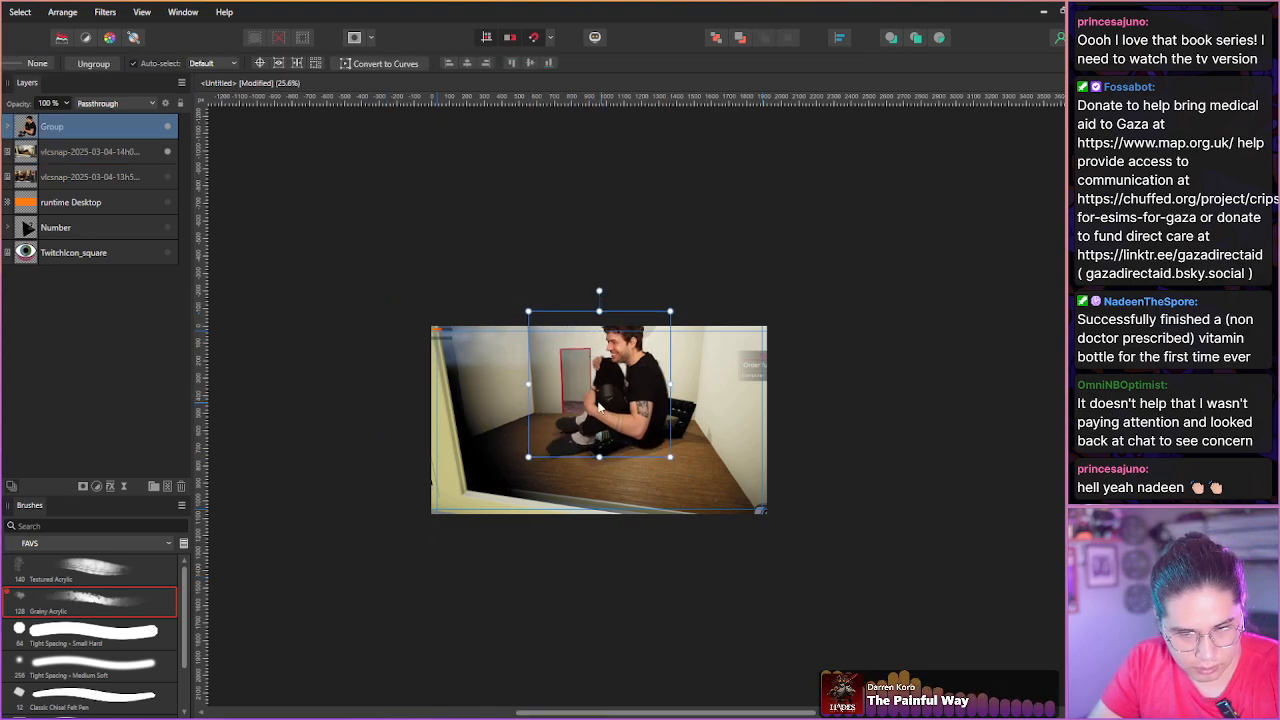
pyautogui.scroll(3, 576, 398)
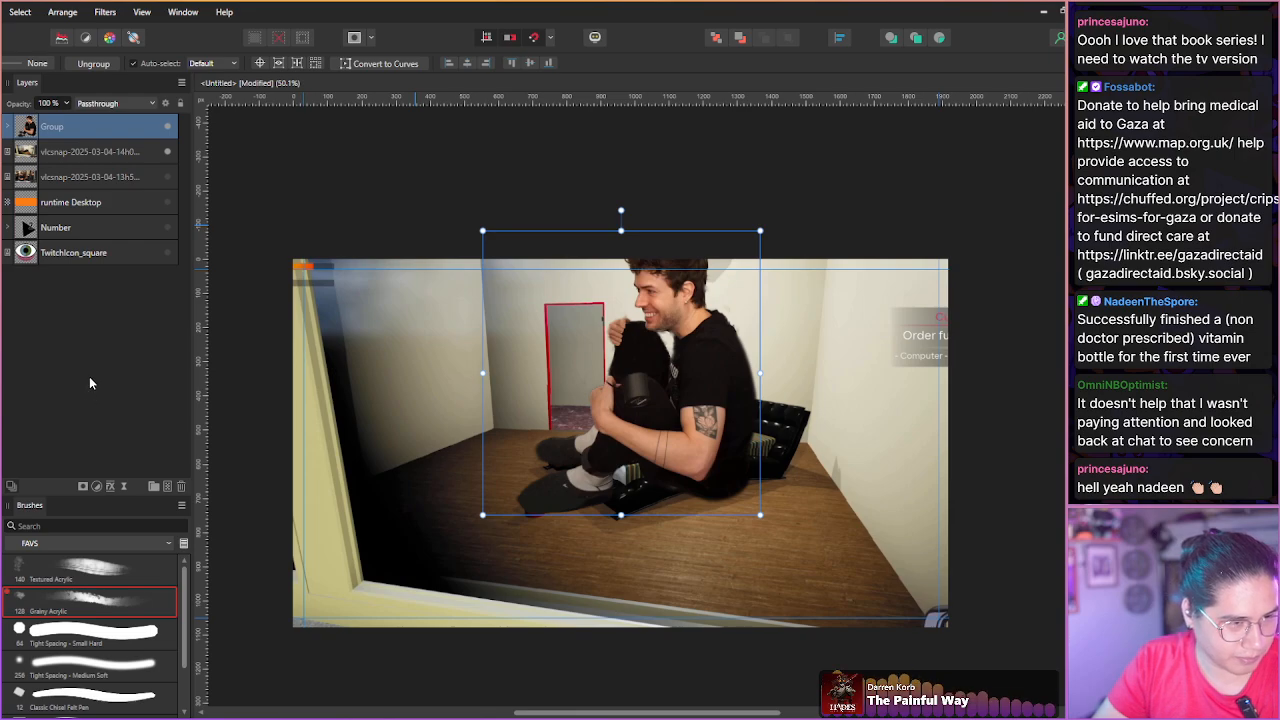
# On the middle Pixel layer of the man's group, paint over the microphone at his knee with the sampled black of his trousers.
pyautogui.click(7, 127)
pyautogui.click(33, 203)
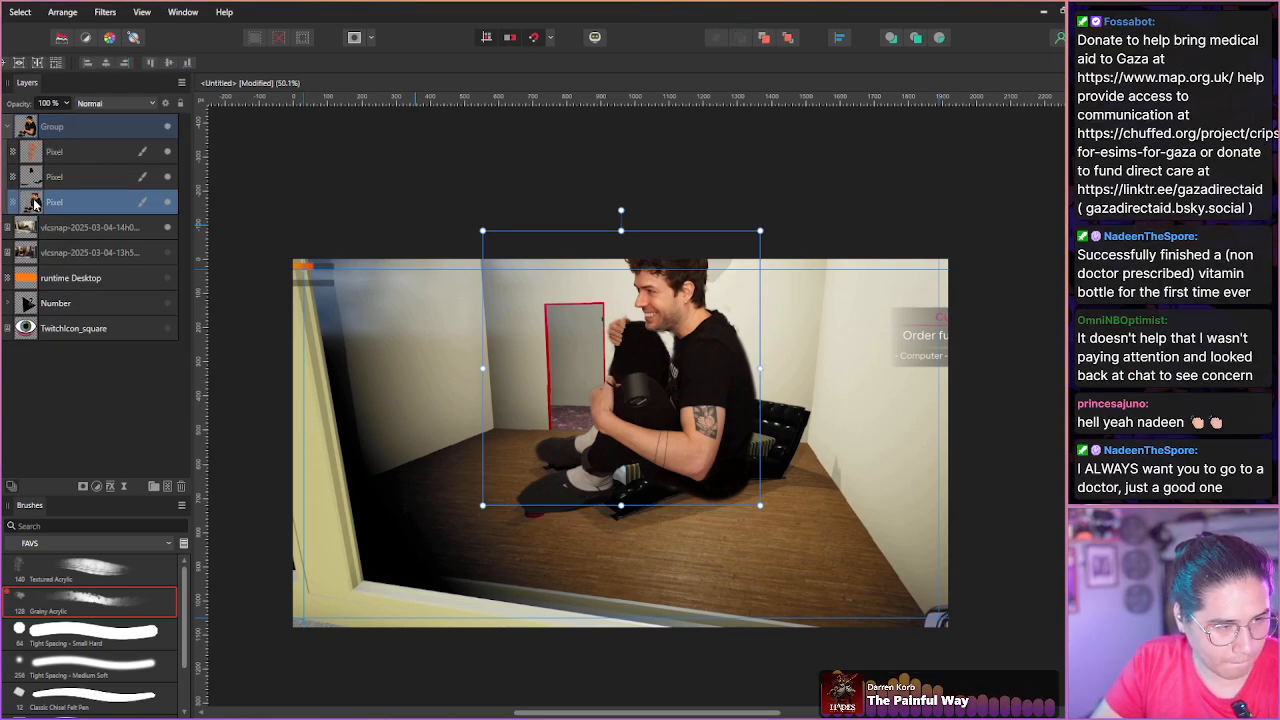
pyautogui.click(61, 182)
pyautogui.scroll(5, 617, 390)
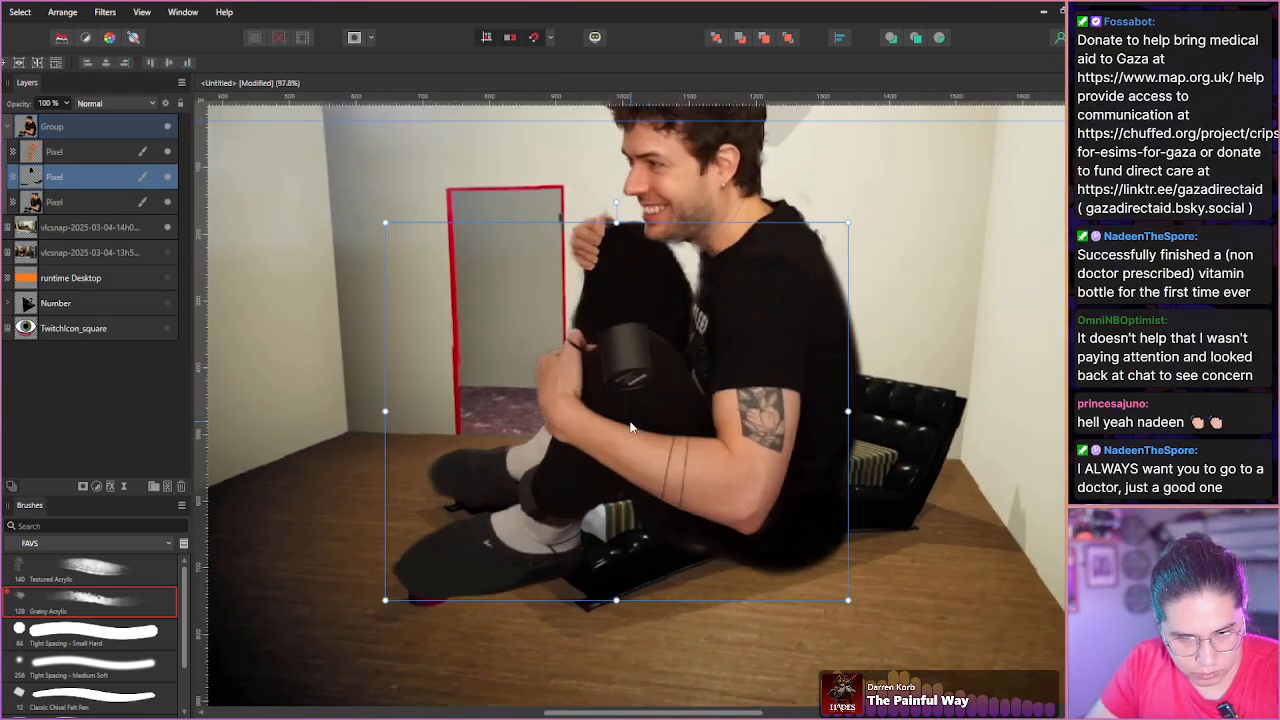
pyautogui.scroll(2, 620, 417)
pyautogui.moveTo(560, 358); pyautogui.dragTo(512, 438)
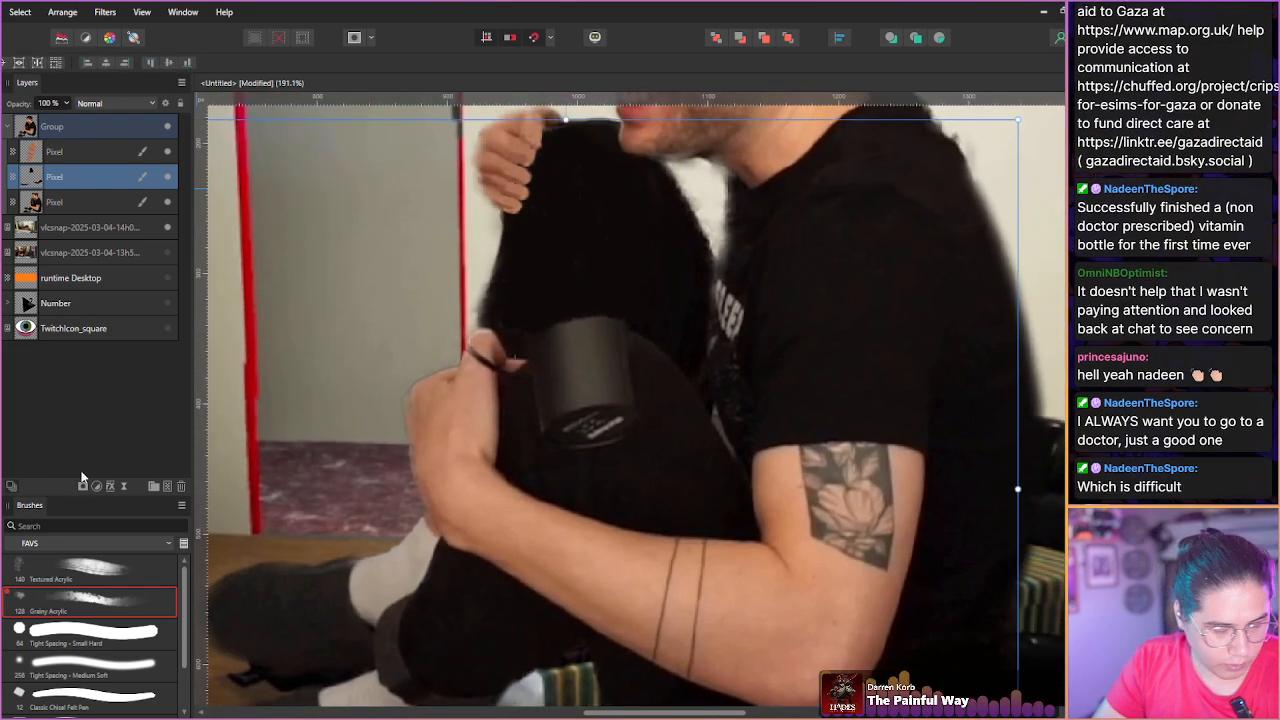
pyautogui.press('b')
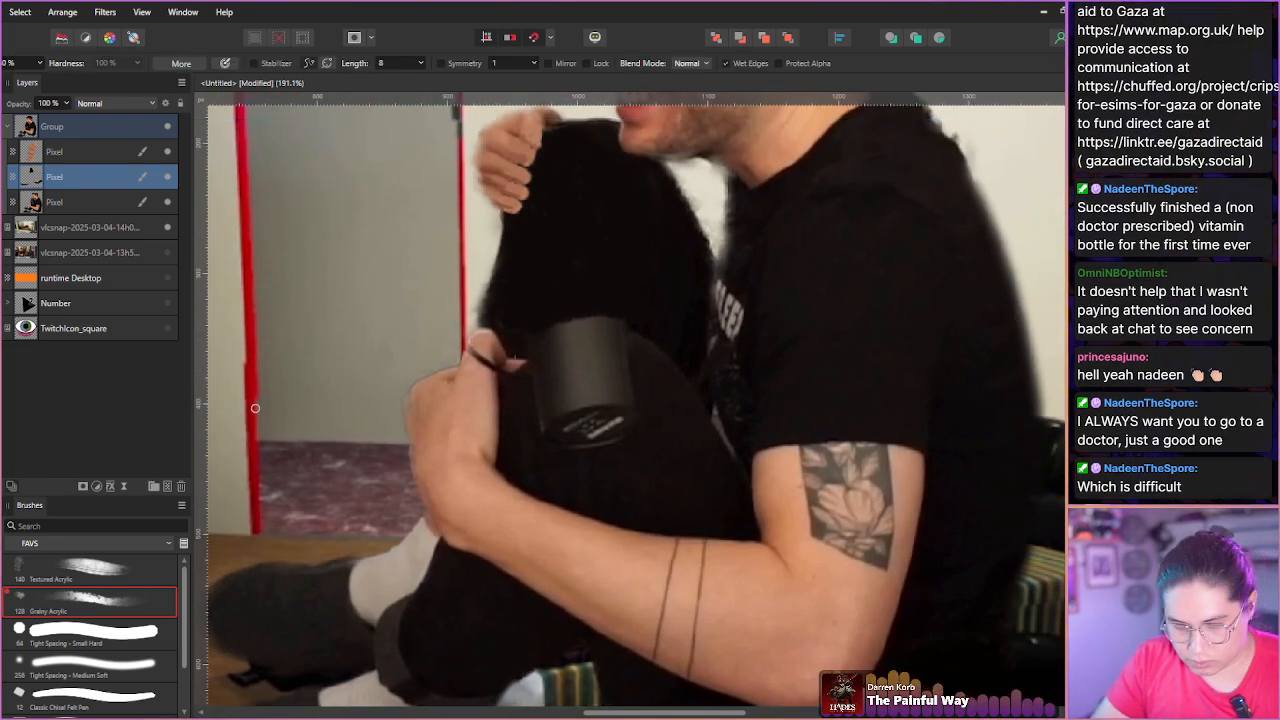
pyautogui.keyDown('alt'); pyautogui.click(654, 451); pyautogui.keyUp('alt')
pyautogui.press(']')
pyautogui.press(']')
pyautogui.press(']')
pyautogui.press(']')
pyautogui.press(']')
pyautogui.press(']')
pyautogui.press(']')
pyautogui.press(']')
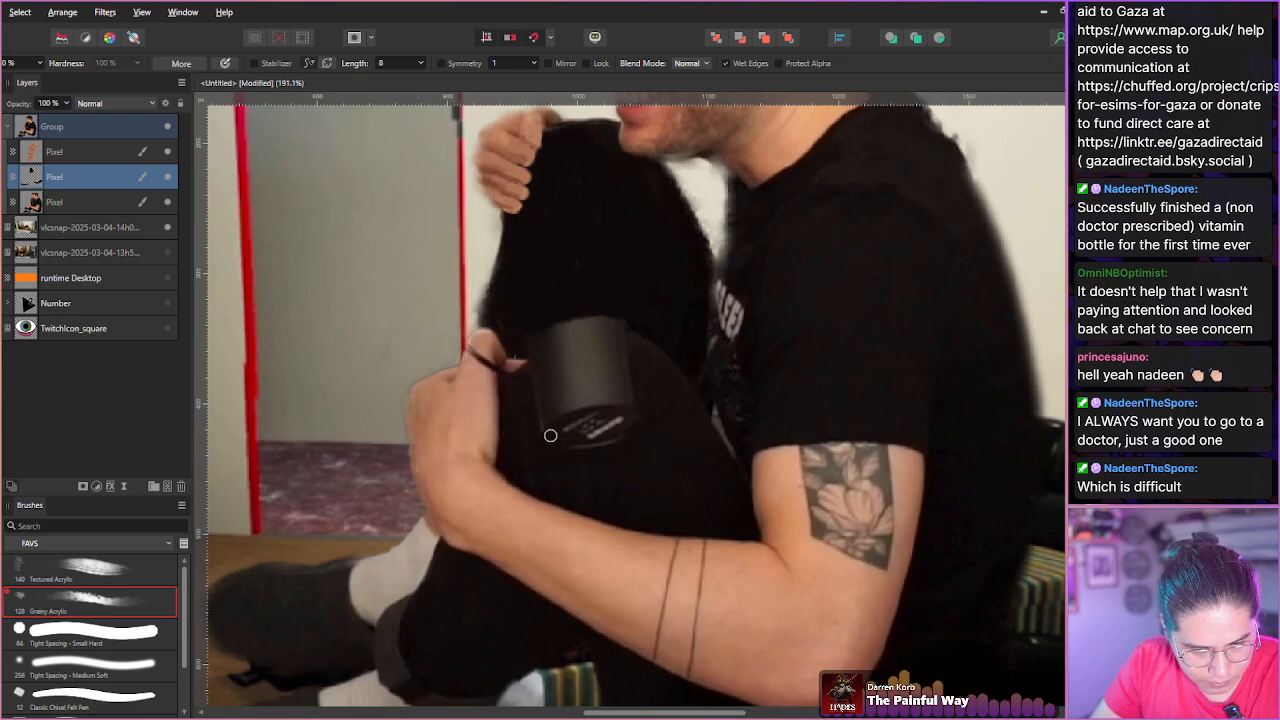
pyautogui.moveTo(549, 378)
pyautogui.mouseDown()
pyautogui.moveTo(591, 368)
pyautogui.moveTo(592, 350)
pyautogui.moveTo(553, 365)
pyautogui.moveTo(581, 353)
pyautogui.moveTo(621, 352)
pyautogui.moveTo(643, 386)
pyautogui.moveTo(591, 371)
pyautogui.moveTo(615, 406)
pyautogui.moveTo(551, 385)
pyautogui.moveTo(545, 451)
pyautogui.moveTo(566, 400)
pyautogui.moveTo(582, 394)
pyautogui.moveTo(587, 421)
pyautogui.moveTo(533, 397)
pyautogui.moveTo(562, 360)
pyautogui.mouseUp()
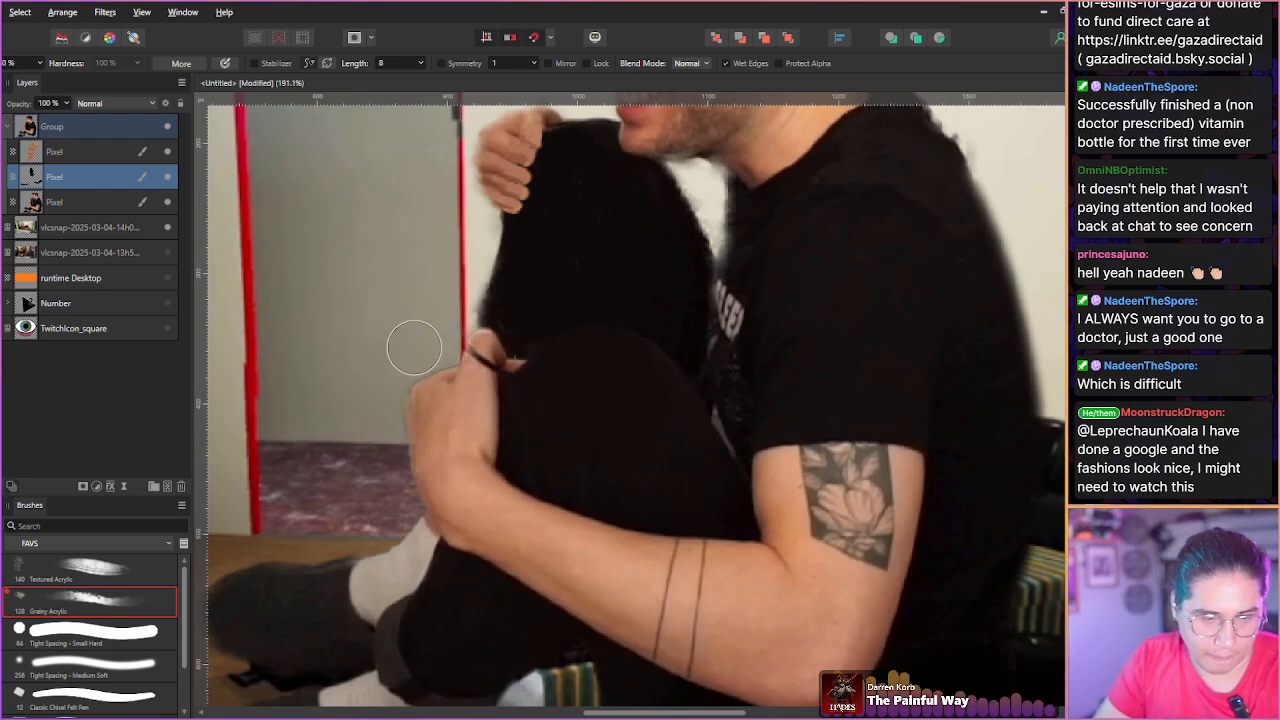
# Paint skin tone over the dark band across the man's thumb and blend the shading down the side of his hand.
pyautogui.press('[')
pyautogui.press('[')
pyautogui.press('[')
pyautogui.press('[')
pyautogui.press('[')
pyautogui.scroll(-7, 474, 380)
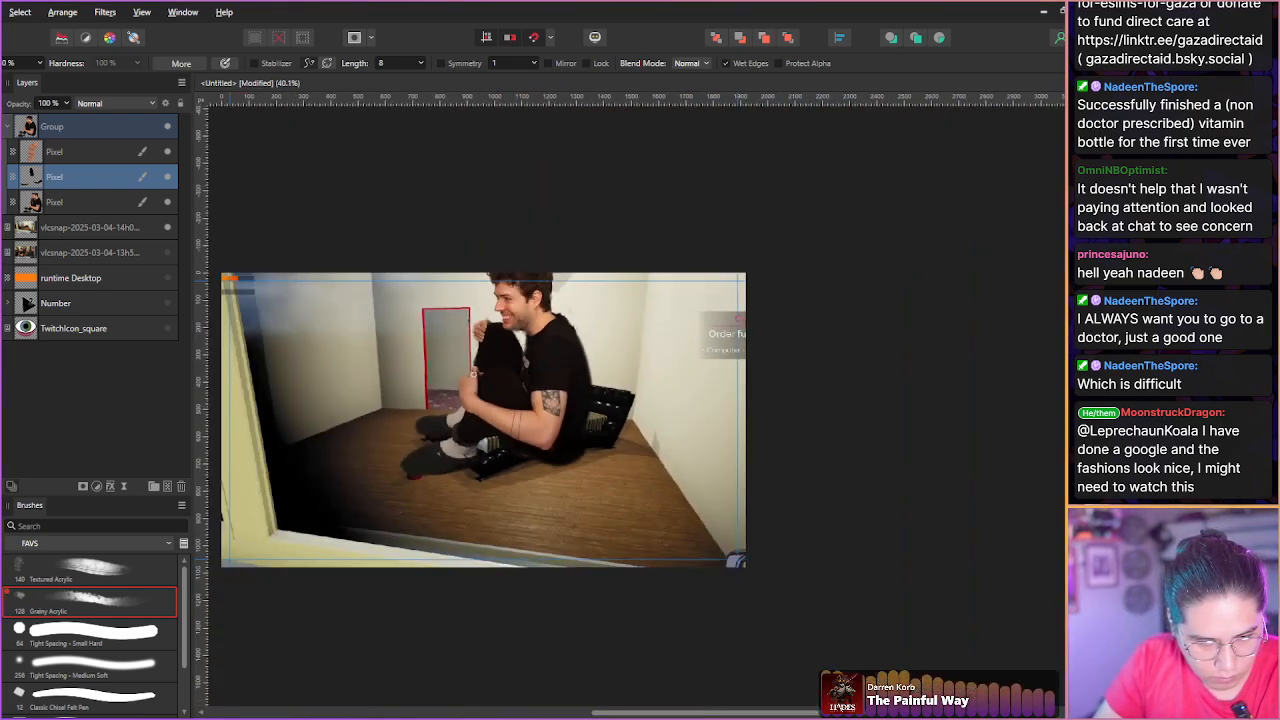
pyautogui.scroll(8, 474, 376)
pyautogui.scroll(6, 474, 376)
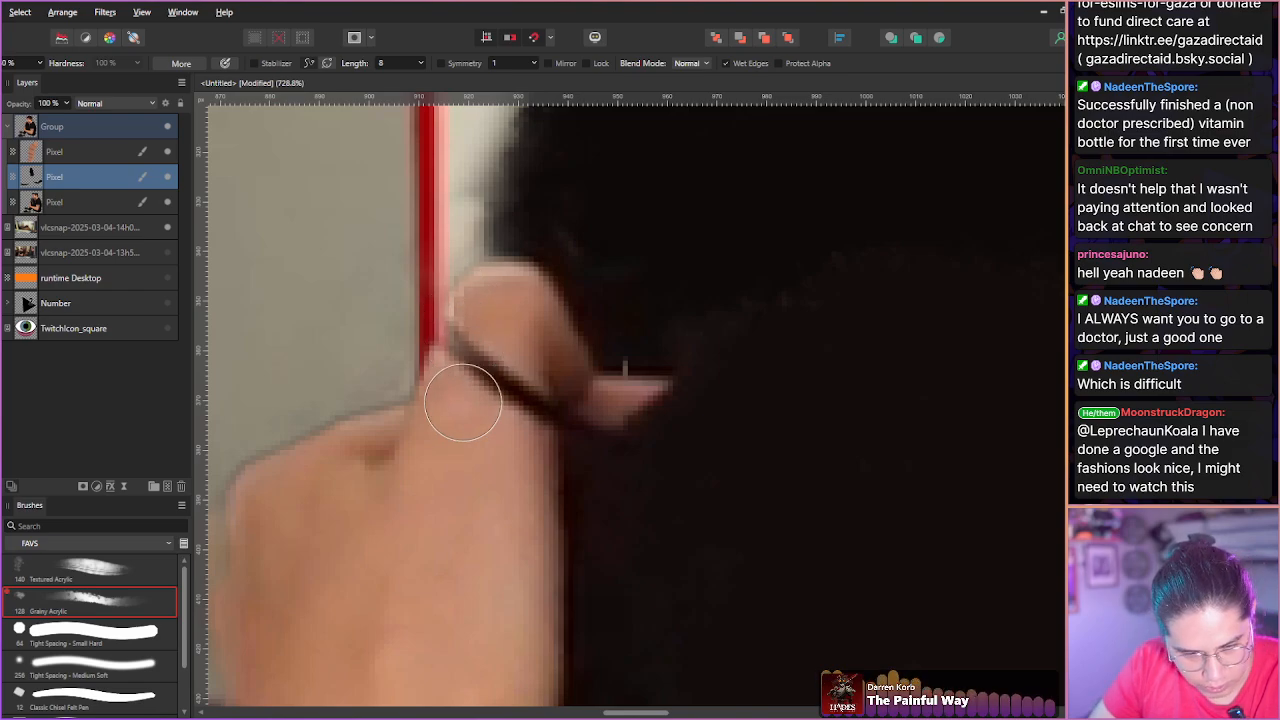
pyautogui.moveTo(460, 370)
pyautogui.mouseDown()
pyautogui.moveTo(457, 317)
pyautogui.moveTo(500, 376)
pyautogui.moveTo(500, 434)
pyautogui.moveTo(506, 391)
pyautogui.moveTo(537, 457)
pyautogui.moveTo(534, 346)
pyautogui.moveTo(538, 477)
pyautogui.mouseUp()
pyautogui.press('[')
pyautogui.press('[')
pyautogui.press('[')
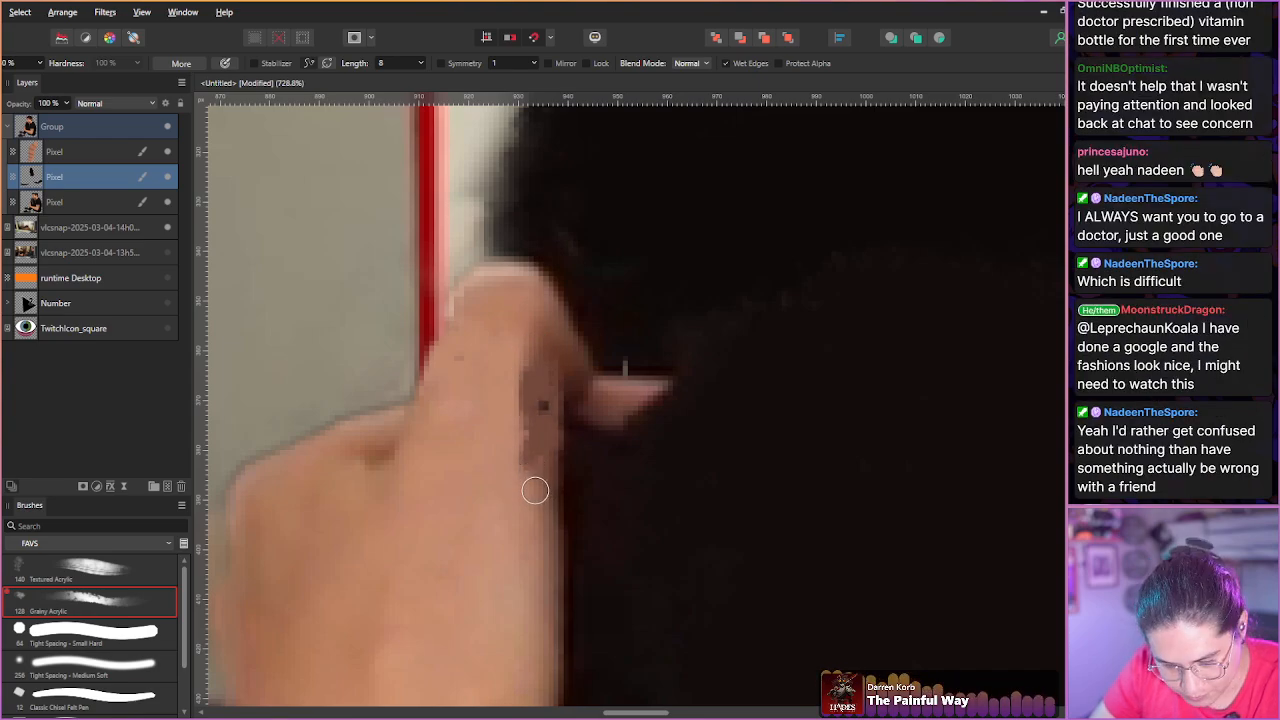
pyautogui.press(']')
pyautogui.press(']')
pyautogui.press(']')
pyautogui.moveTo(523, 451)
pyautogui.mouseDown()
pyautogui.moveTo(520, 491)
pyautogui.moveTo(521, 329)
pyautogui.moveTo(512, 538)
pyautogui.mouseUp()
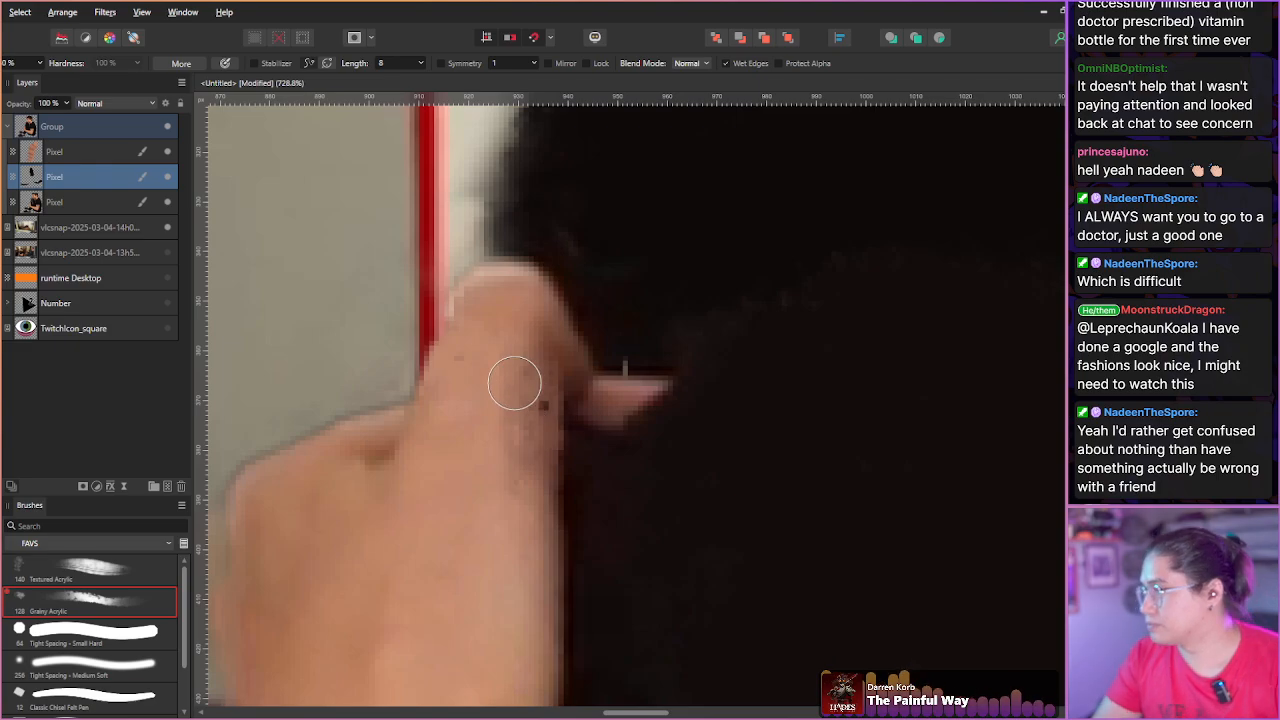
pyautogui.scroll(2, 499, 417)
pyautogui.scroll(-10, 500, 418)
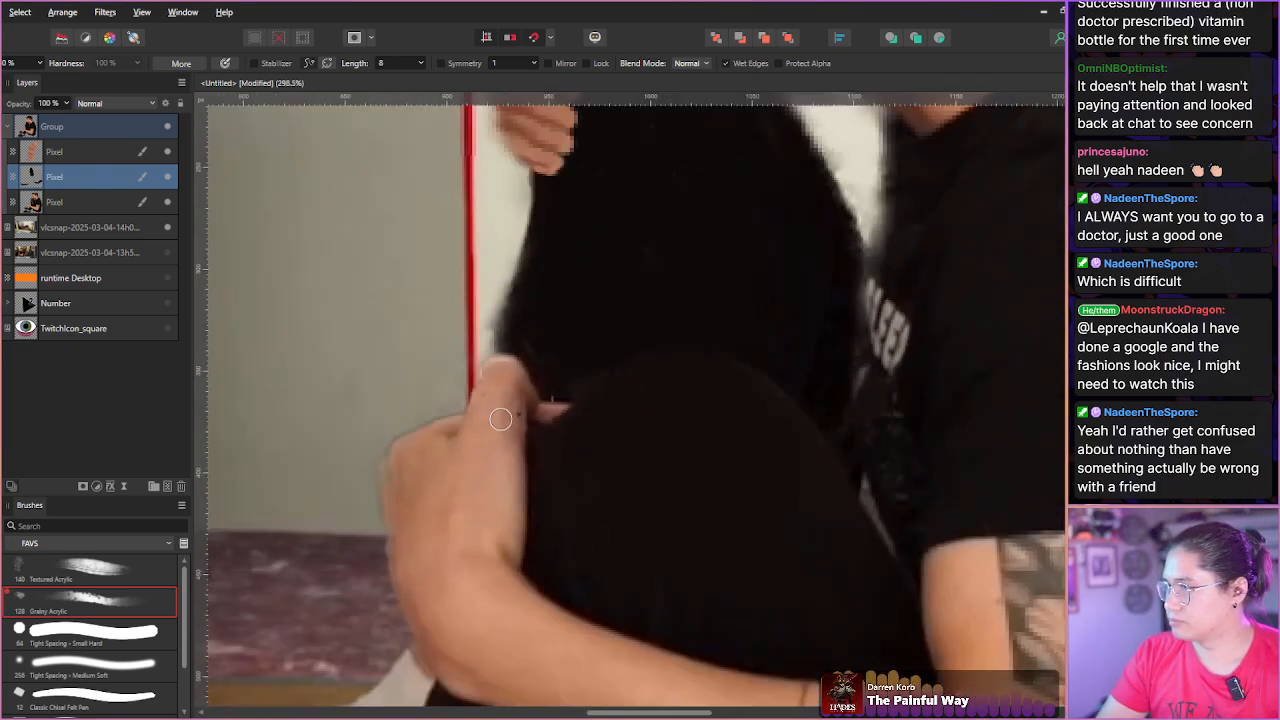
pyautogui.scroll(-1, 500, 419)
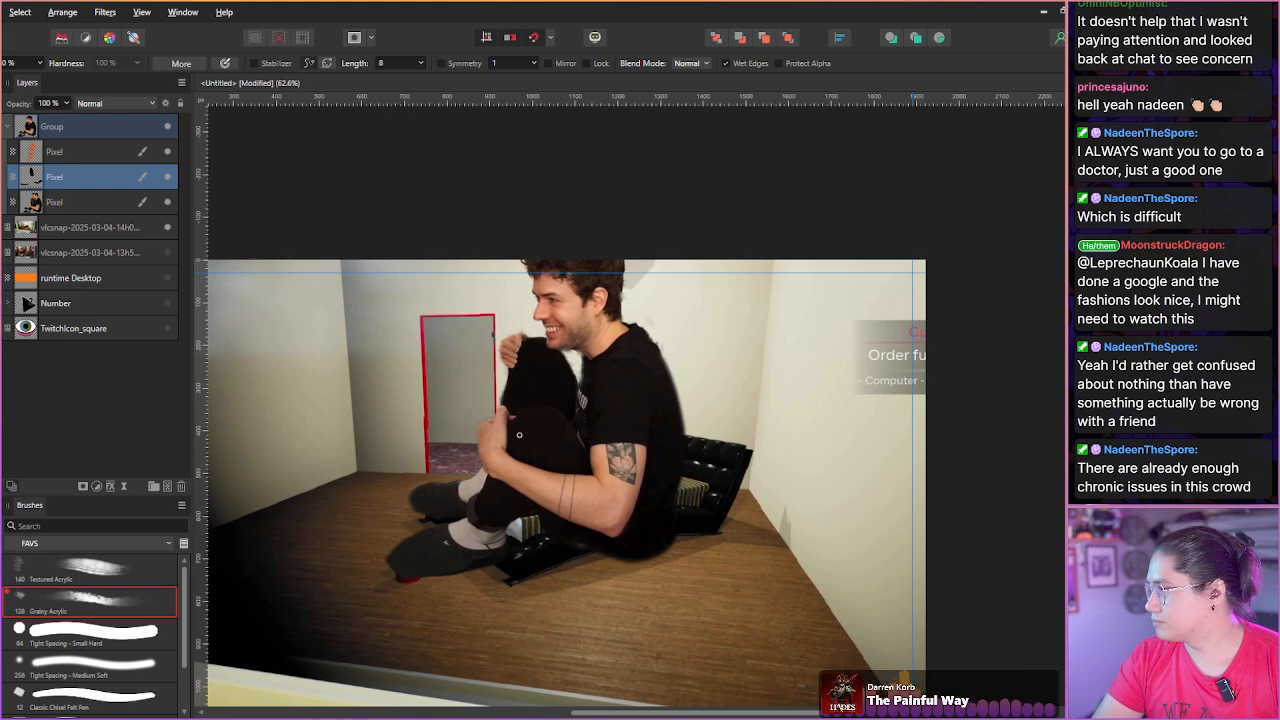
# Scale down the seated man's whole group and place him sitting on the bed's mattress.
pyautogui.click(66, 130)
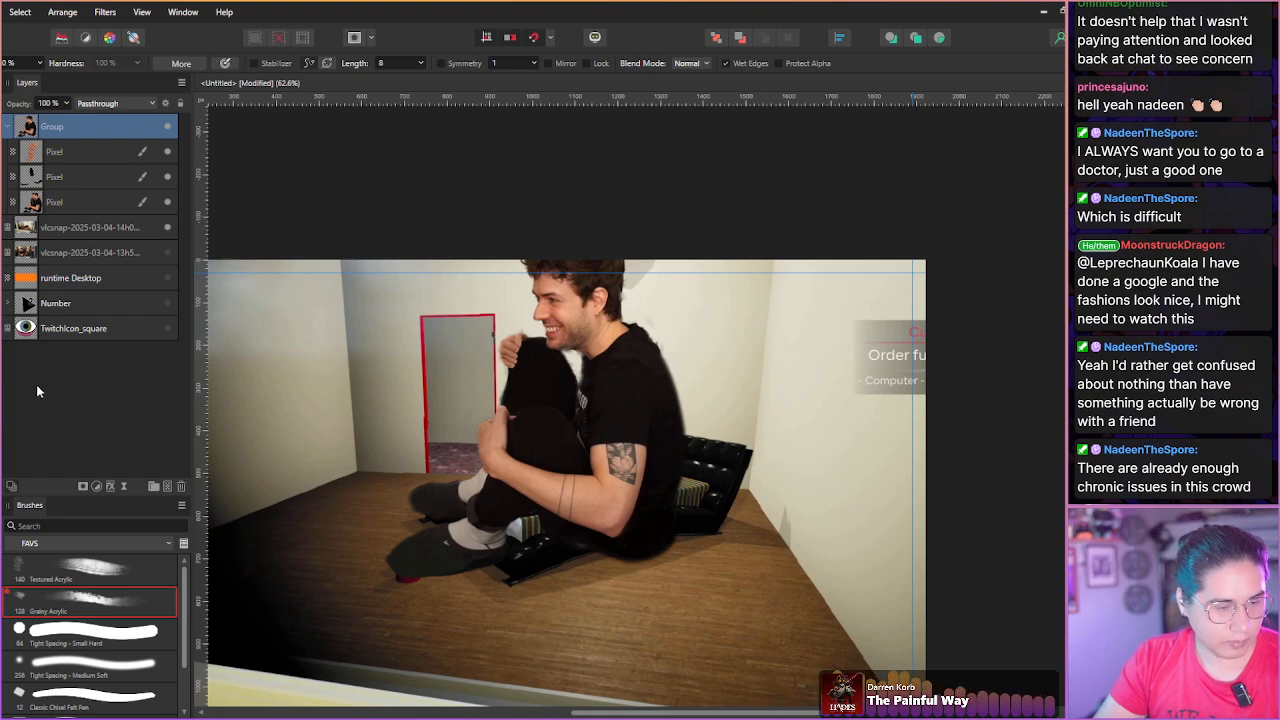
pyautogui.press('v')
pyautogui.moveTo(521, 437)
pyautogui.mouseDown()
pyautogui.moveTo(566, 461)
pyautogui.moveTo(566, 492)
pyautogui.mouseUp()
pyautogui.moveTo(555, 615); pyautogui.dragTo(556, 530)
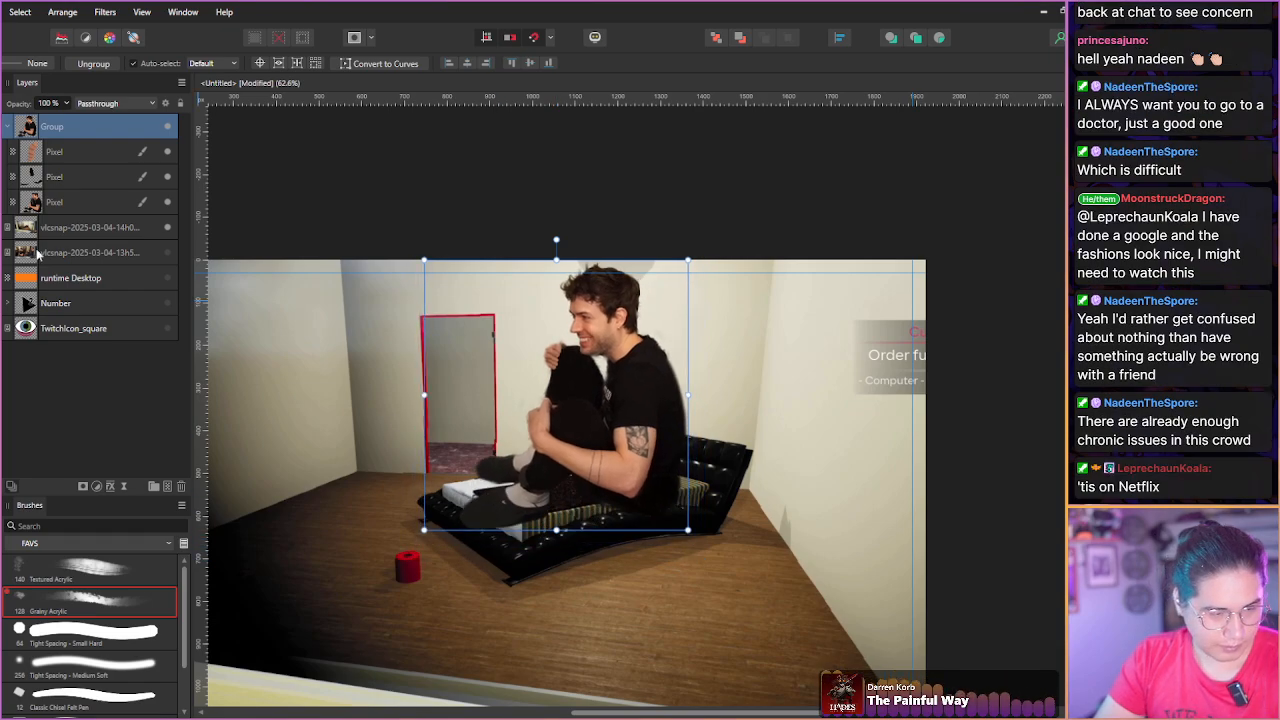
pyautogui.moveTo(556, 260); pyautogui.dragTo(556, 361)
pyautogui.moveTo(597, 452); pyautogui.dragTo(616, 420)
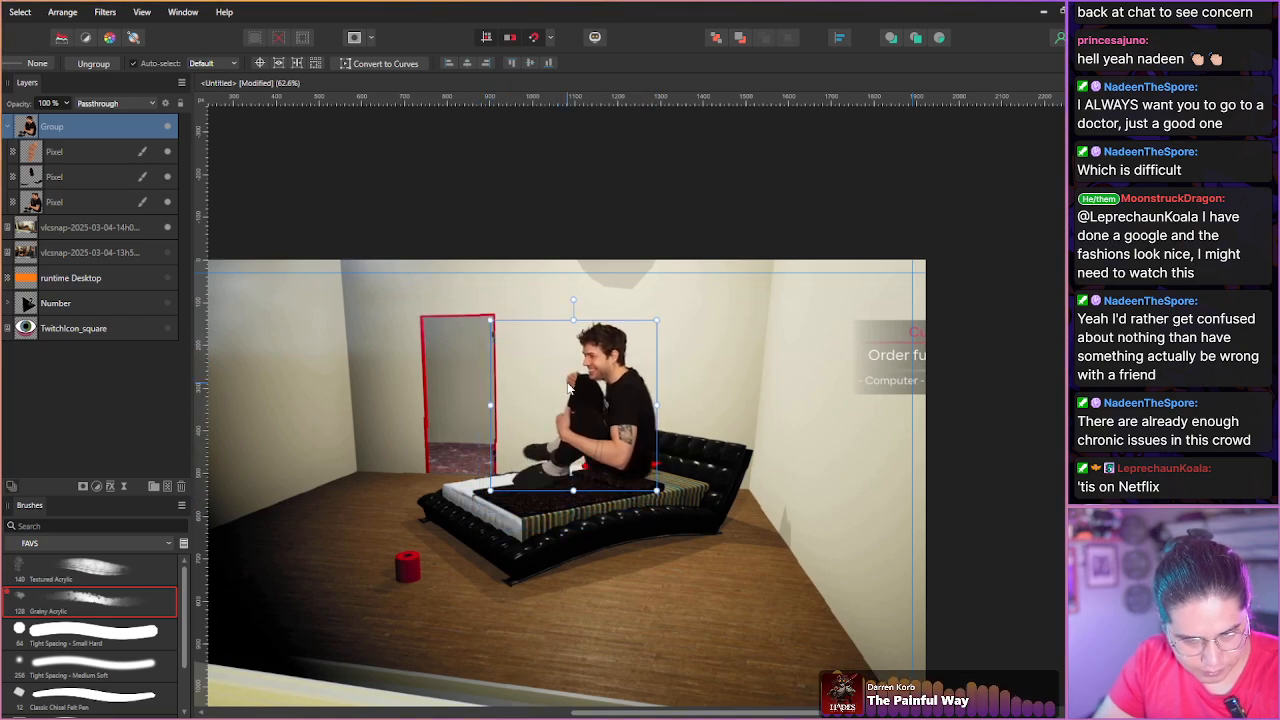
# Add a live Perspective filter to the seated man's group.
pyautogui.click(114, 484)
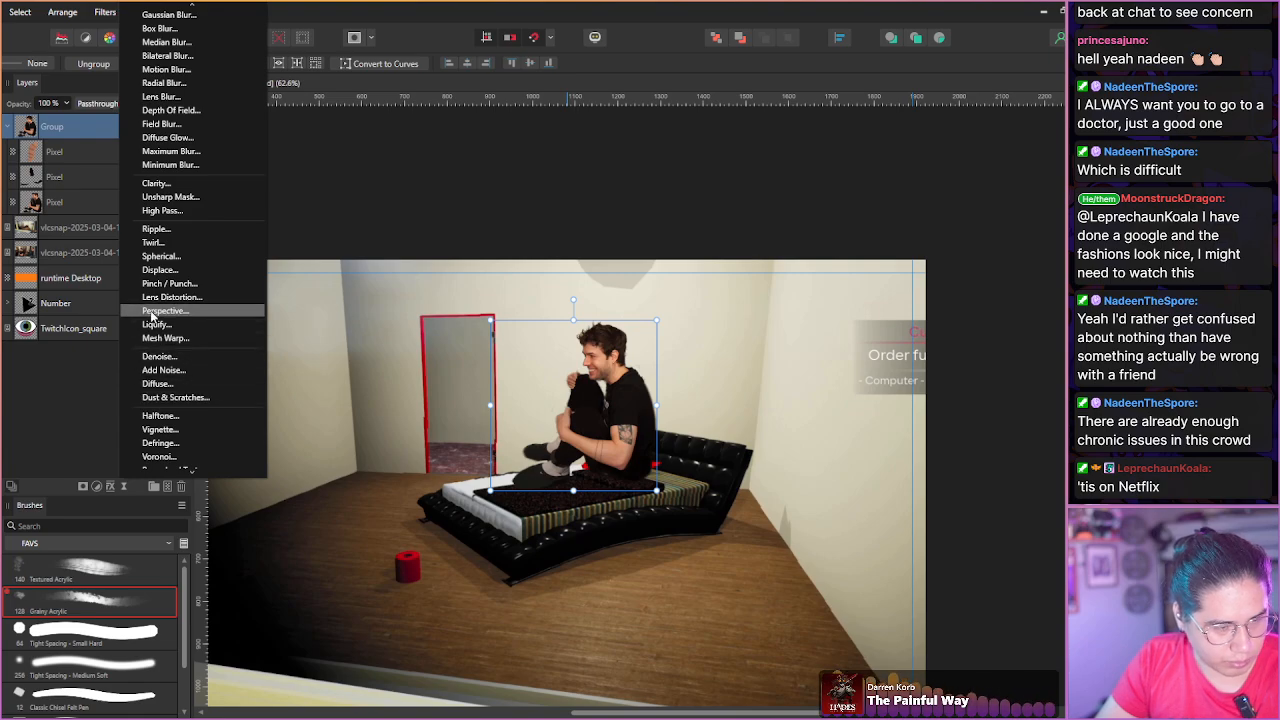
pyautogui.click(162, 311)
pyautogui.moveTo(490, 494); pyautogui.dragTo(518, 520)
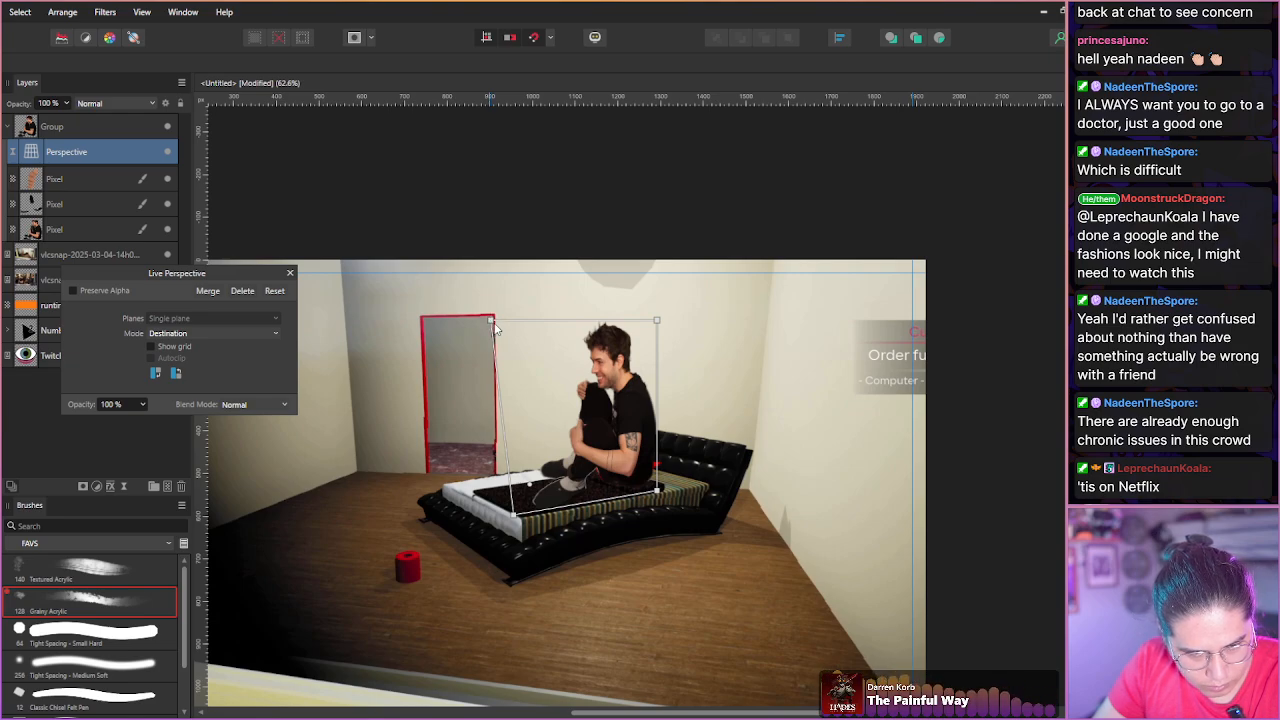
pyautogui.moveTo(494, 325); pyautogui.dragTo(495, 316)
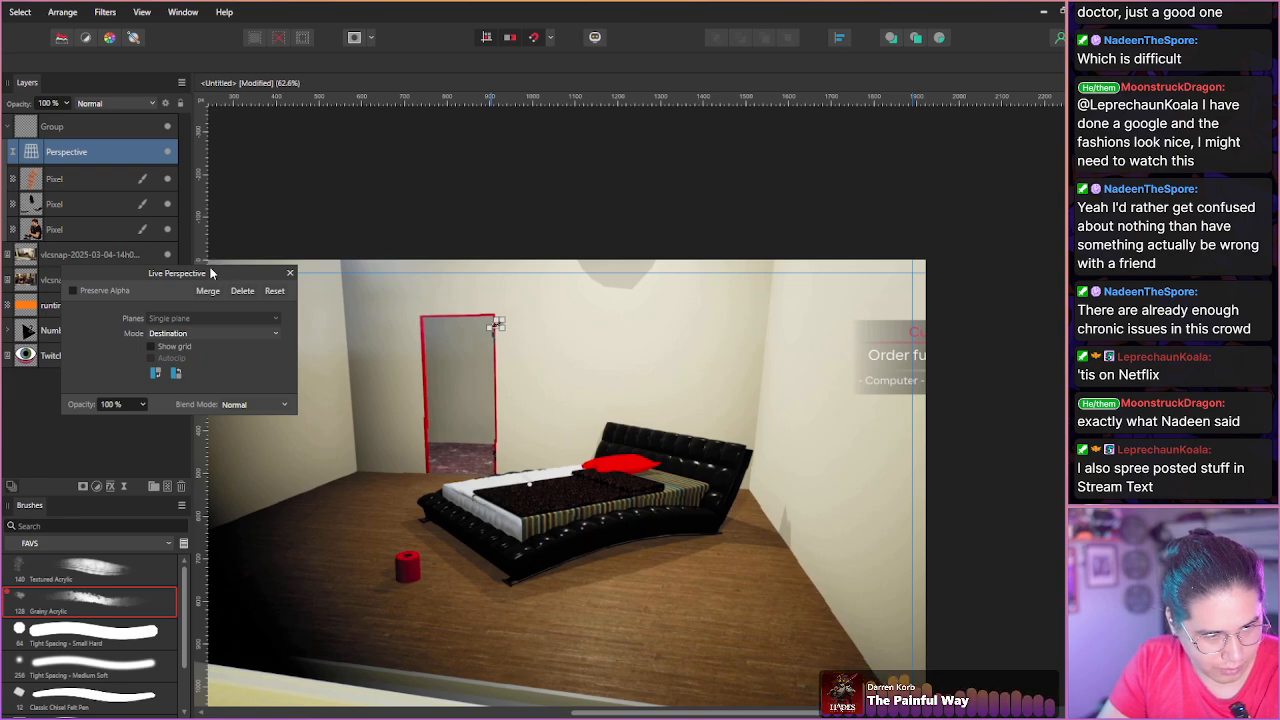
pyautogui.moveTo(275, 274); pyautogui.dragTo(313, 264)
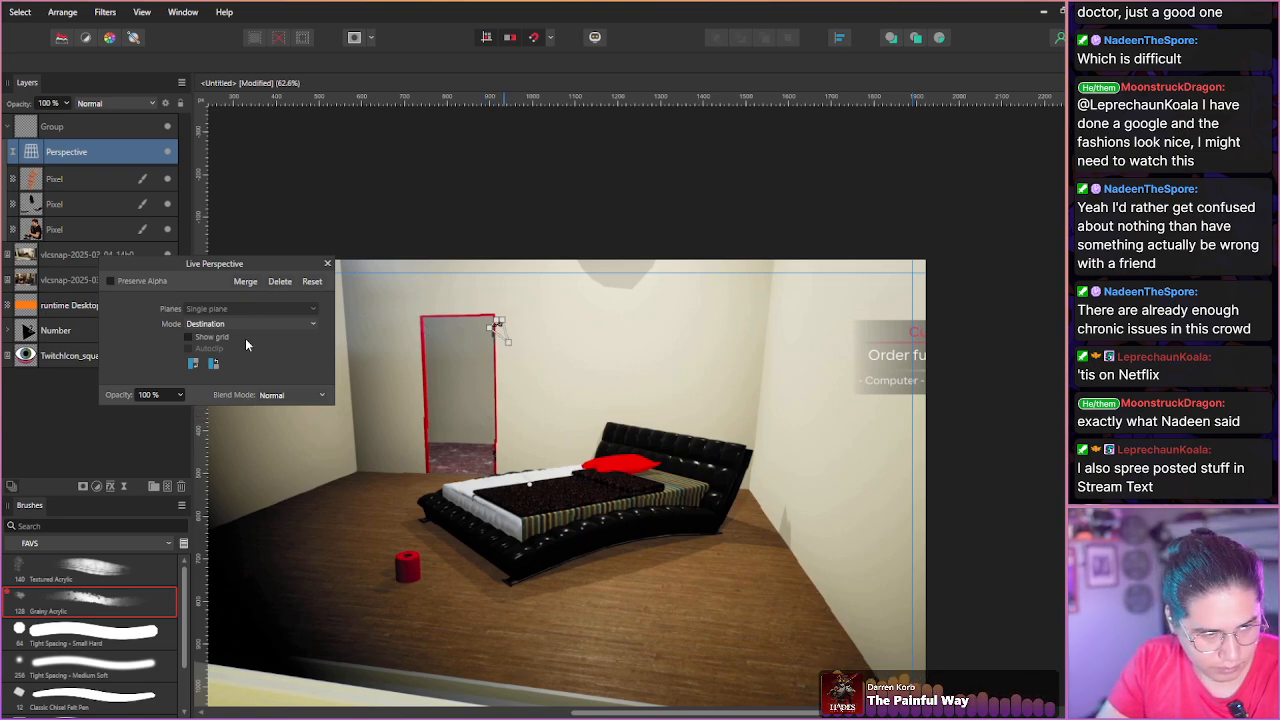
pyautogui.click(310, 284)
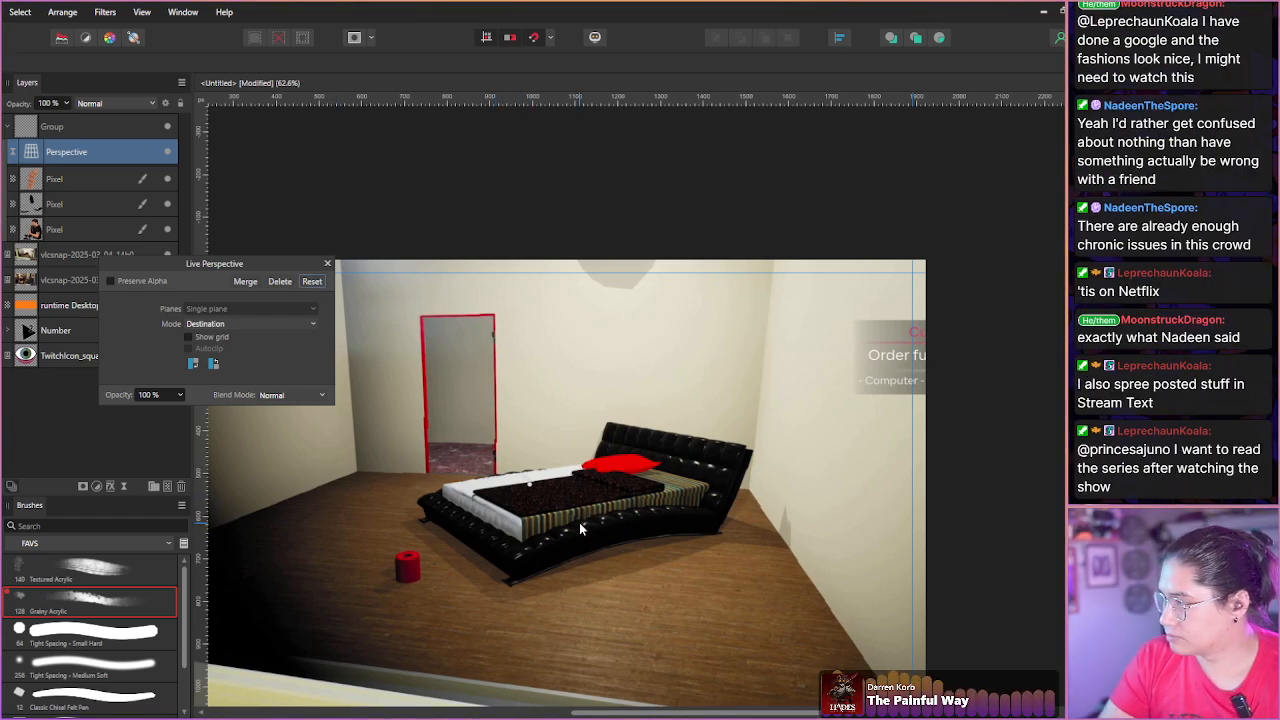
pyautogui.click(327, 263)
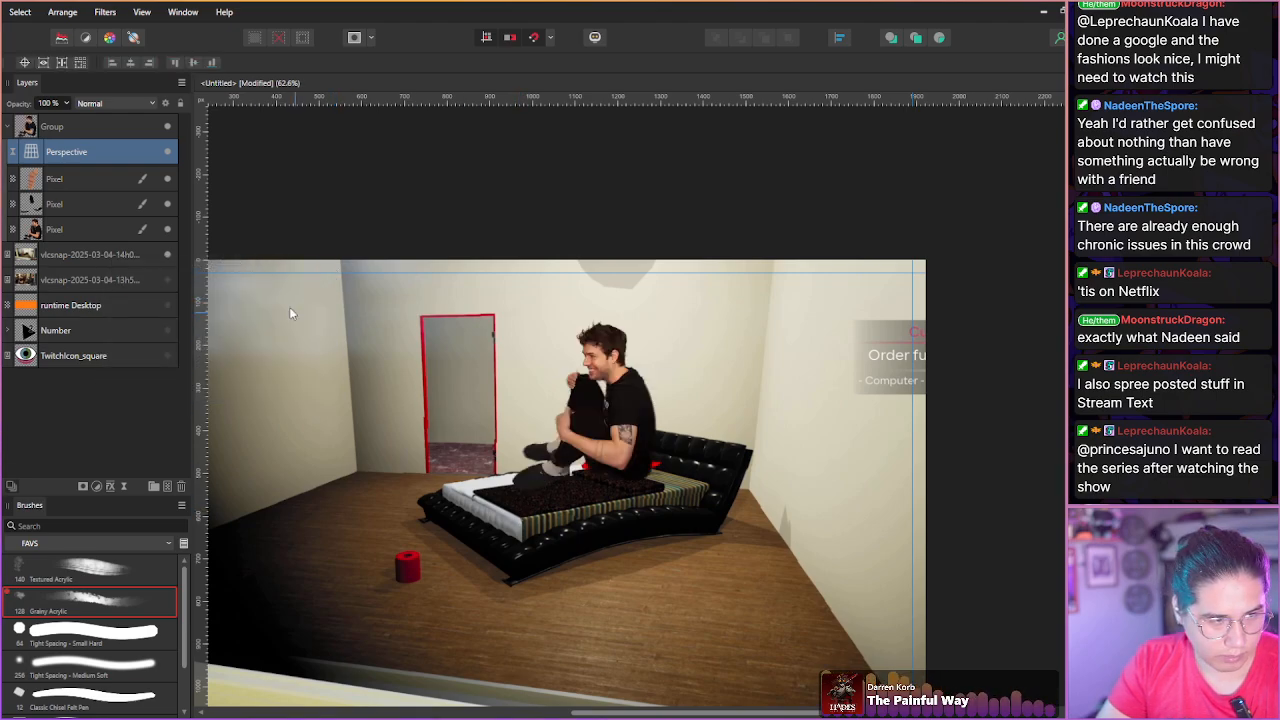
# Shift the Perspective filter's lower-left corner inward and down to angle the man along the bed, and save the document as Motel Manager Simulator.
pyautogui.doubleClick(34, 152)
pyautogui.moveTo(491, 494); pyautogui.dragTo(514, 511)
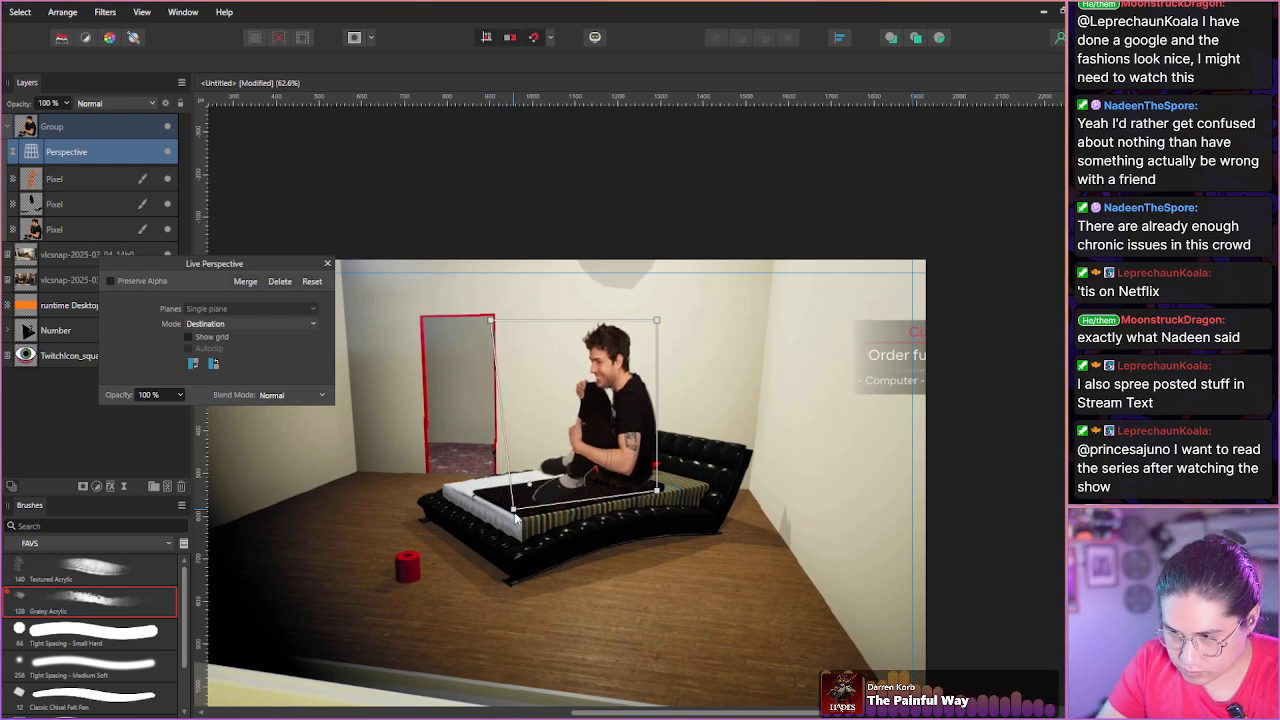
pyautogui.moveTo(514, 517); pyautogui.dragTo(514, 516)
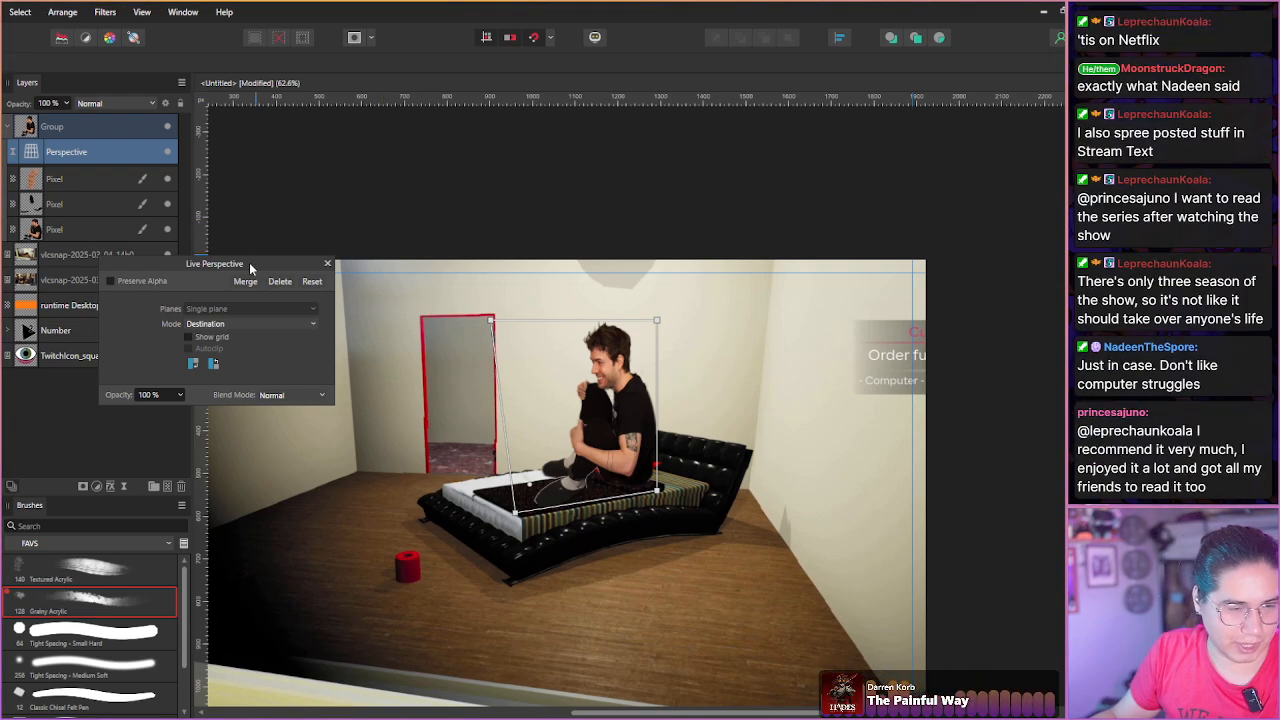
pyautogui.click(327, 265)
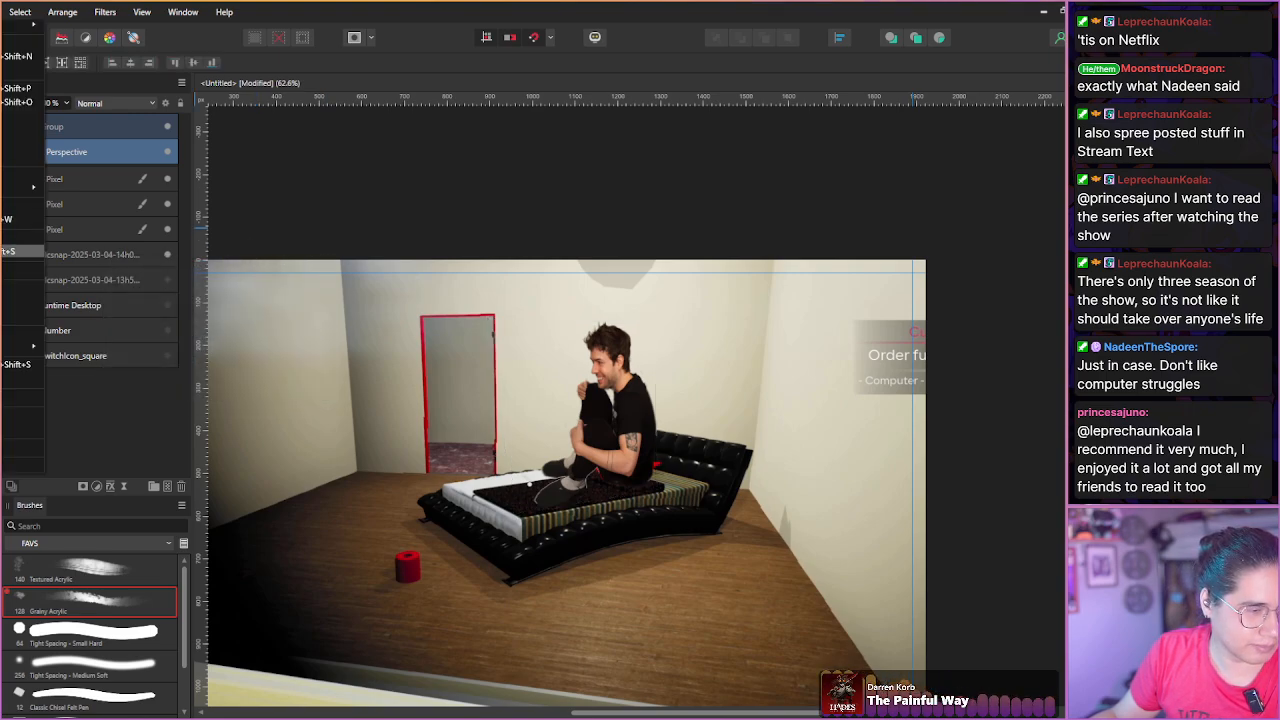
pyautogui.click(8, 251)
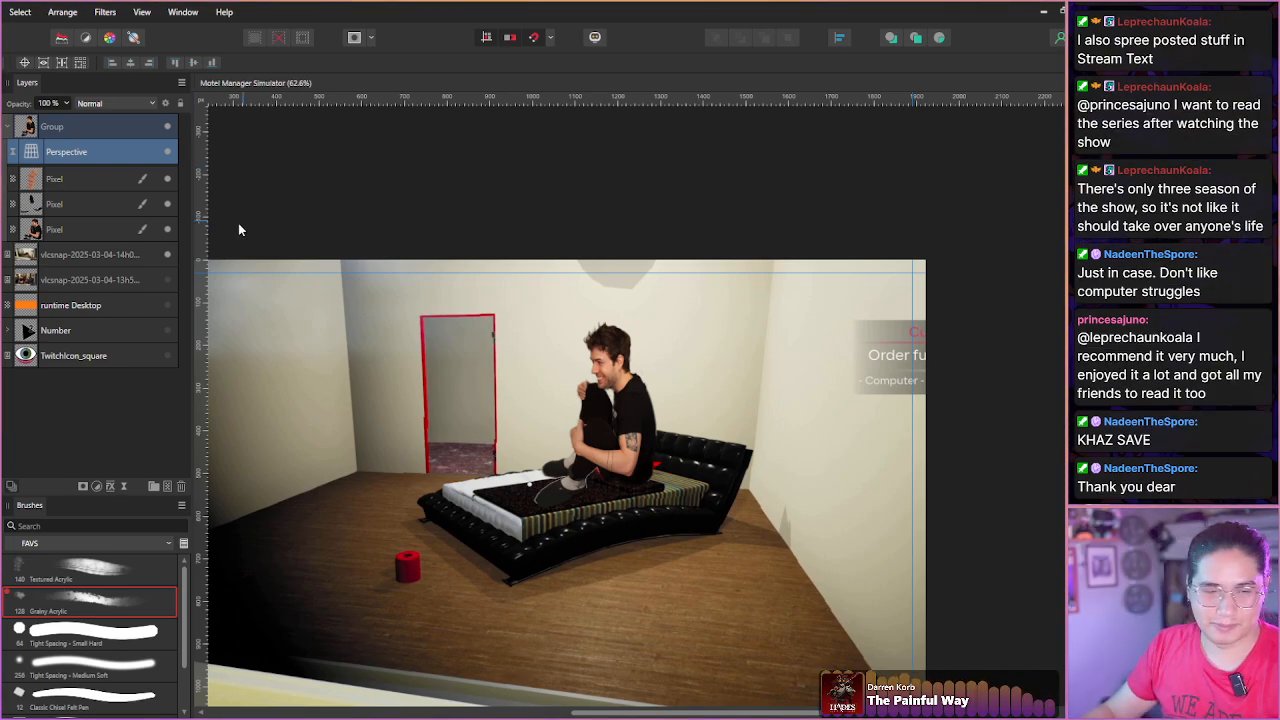
# Pull the upper-left and lower-right corners of the seated man's Perspective filter slightly inward to refine his angle on the bed.
pyautogui.doubleClick(44, 157)
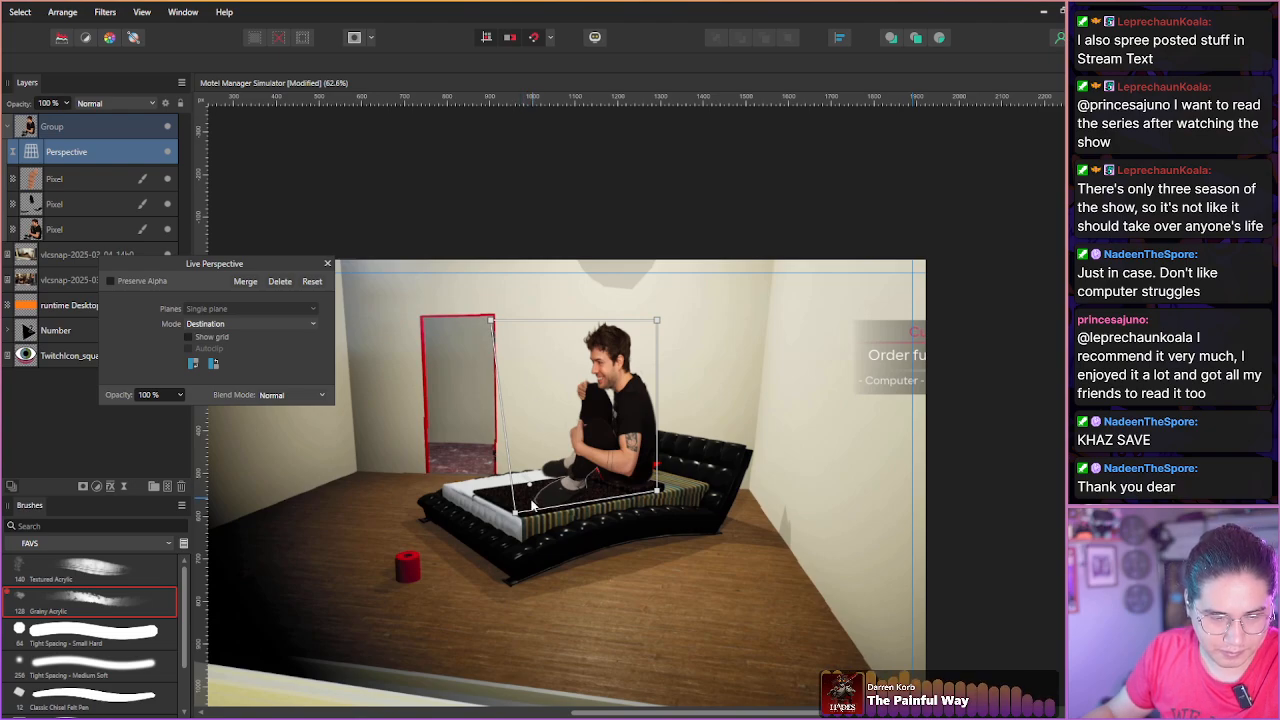
pyautogui.moveTo(492, 322); pyautogui.dragTo(508, 322)
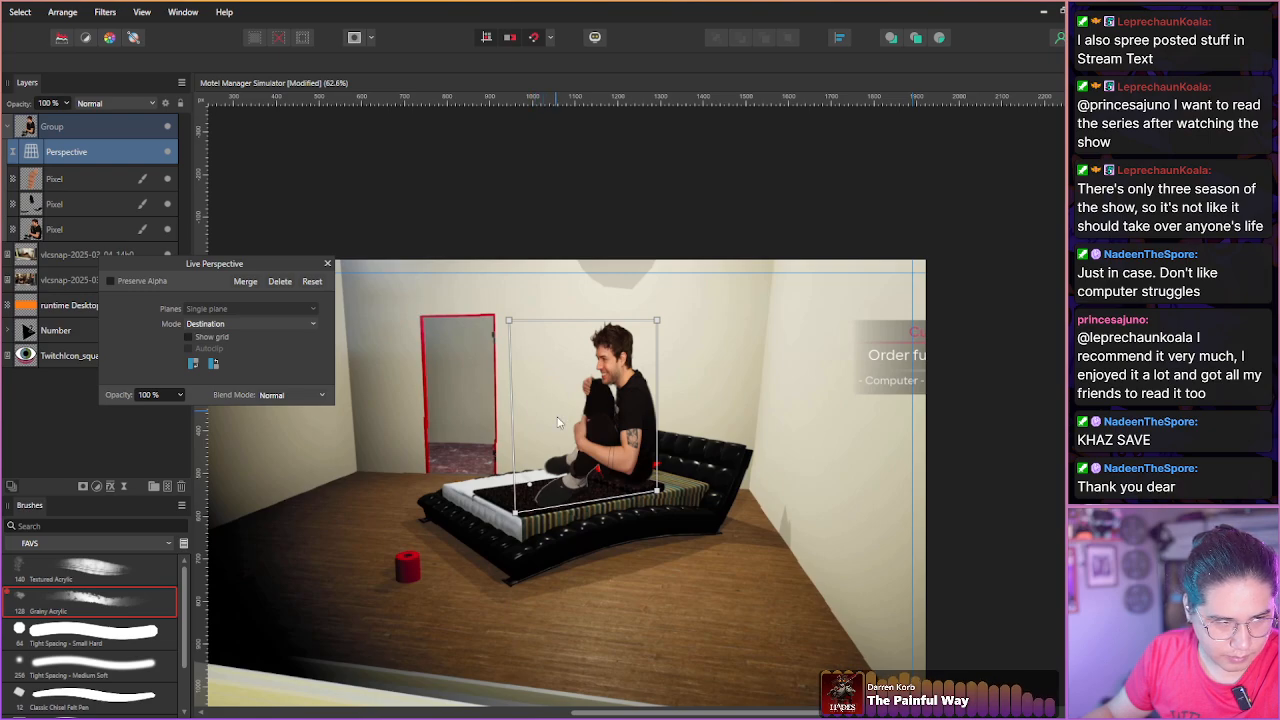
pyautogui.moveTo(510, 505); pyautogui.dragTo(515, 513)
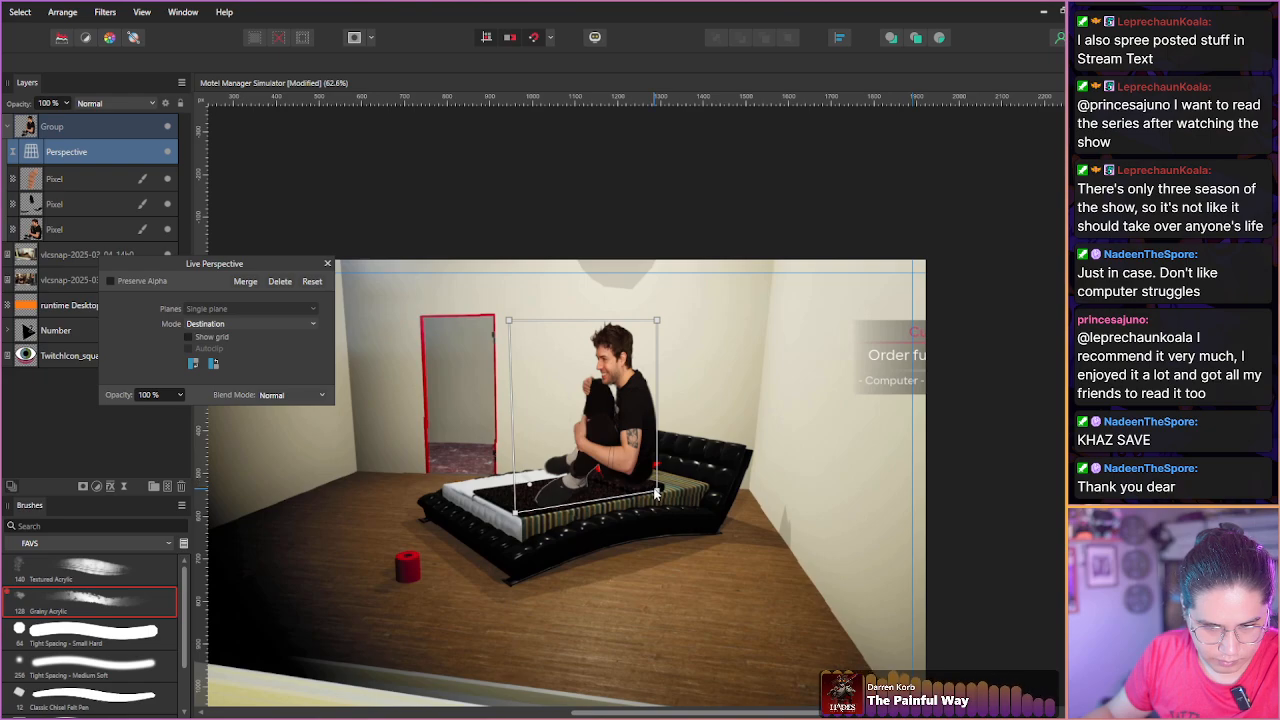
pyautogui.moveTo(656, 491); pyautogui.dragTo(651, 486)
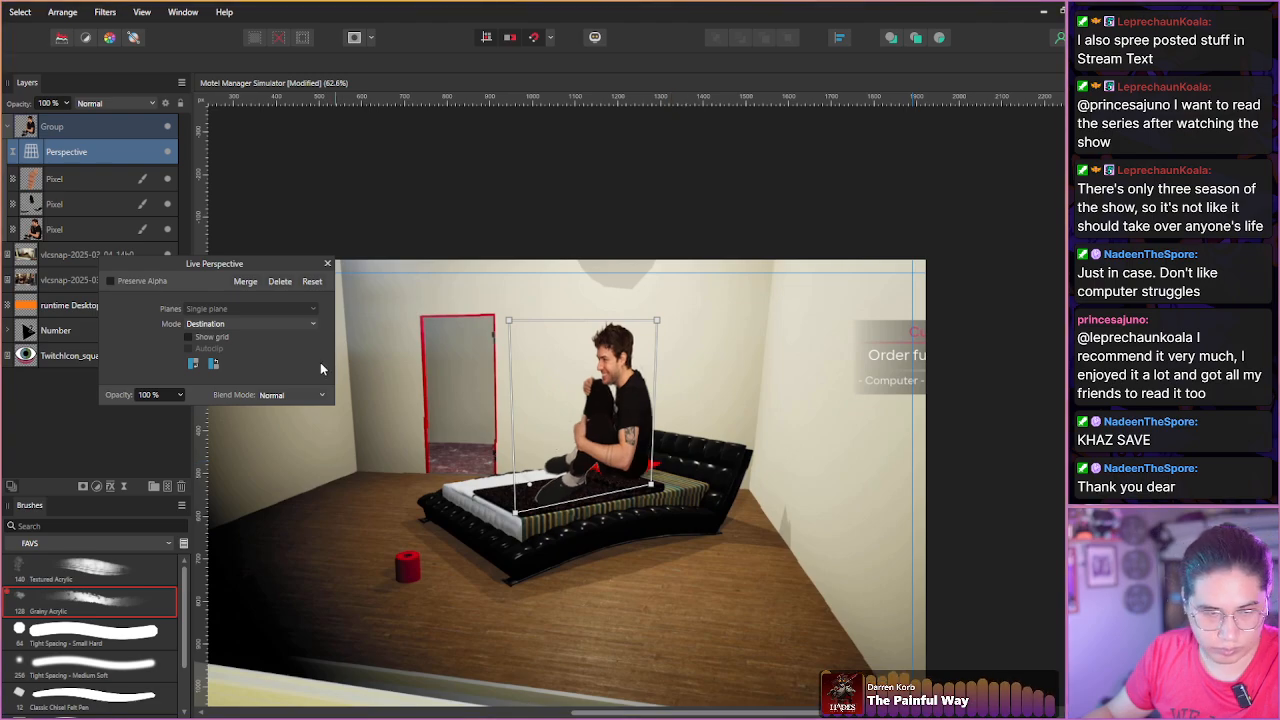
pyautogui.click(327, 264)
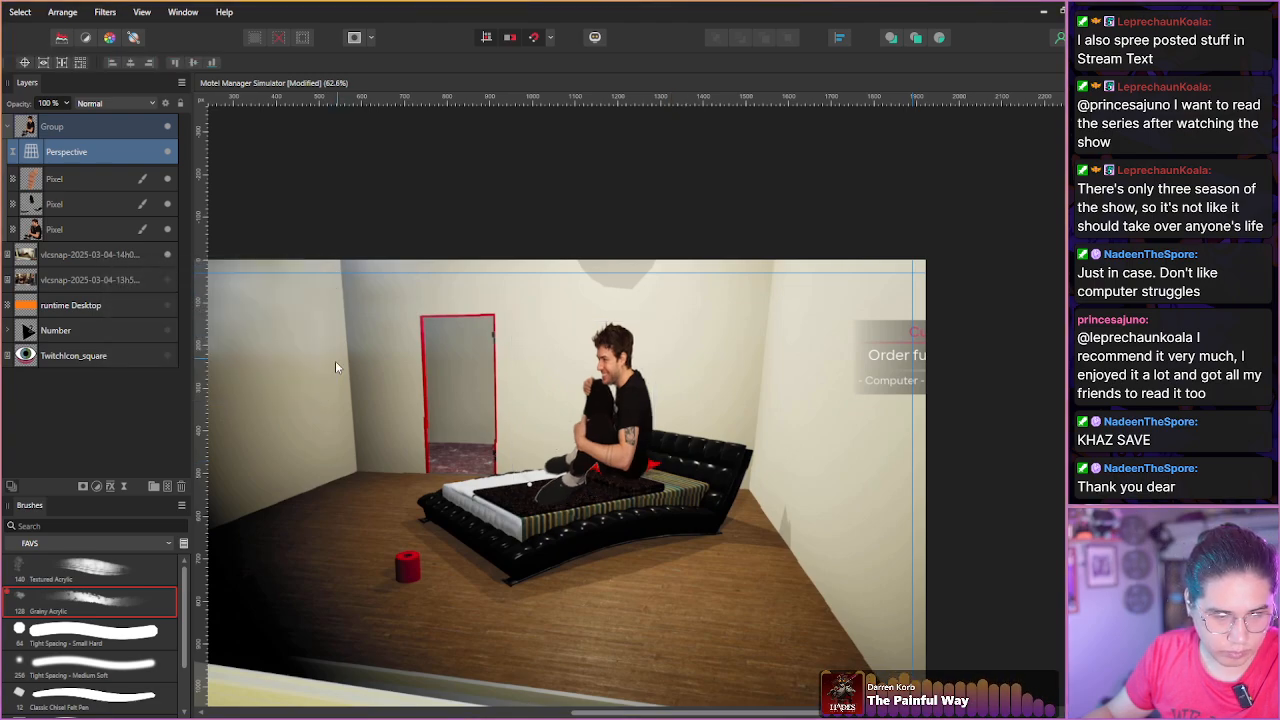
# Merge the three pixel layers inside the seated man's group into a single layer.
pyautogui.click(62, 180)
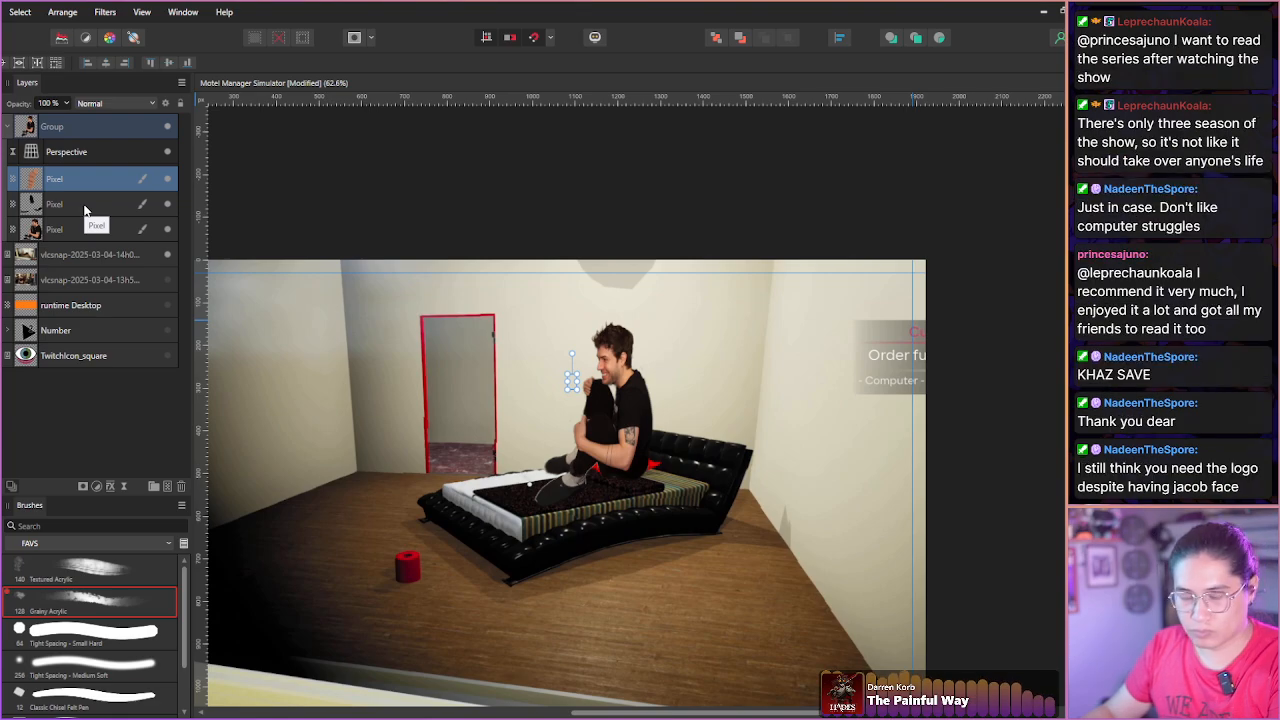
pyautogui.keyDown('shift'); pyautogui.click(80, 220); pyautogui.keyUp('shift')
pyautogui.rightClick(80, 220)
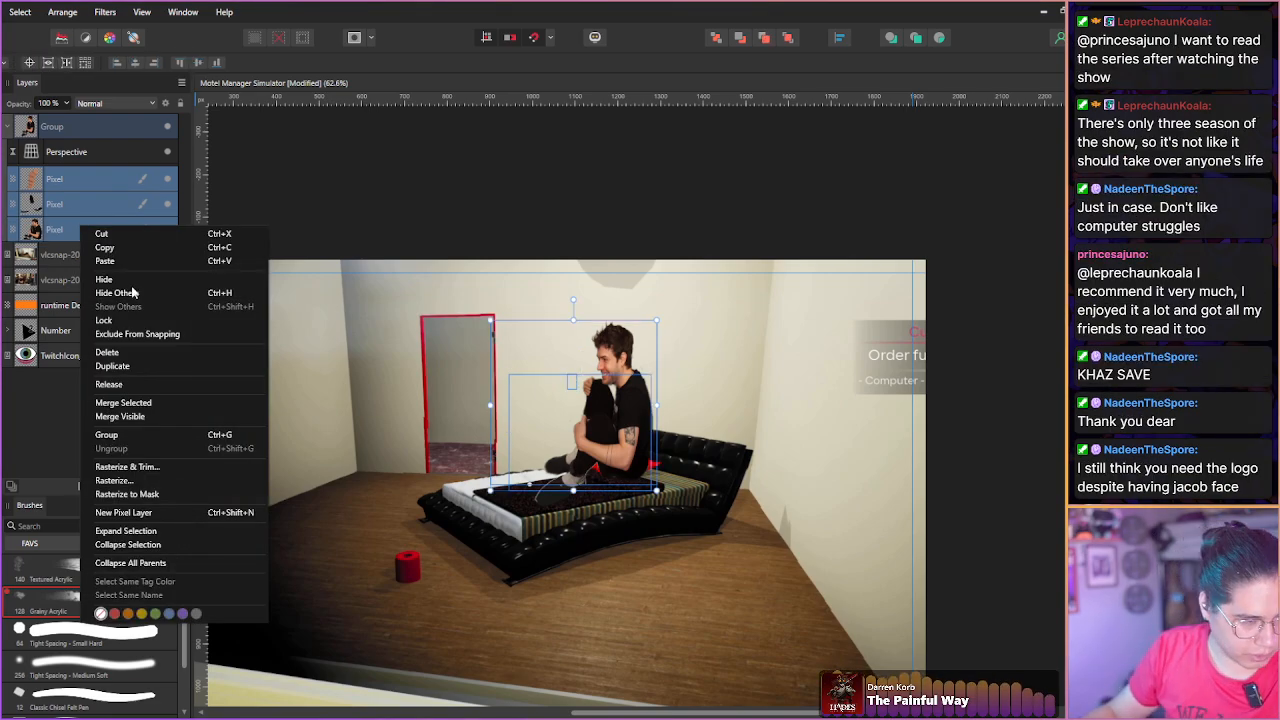
pyautogui.click(167, 403)
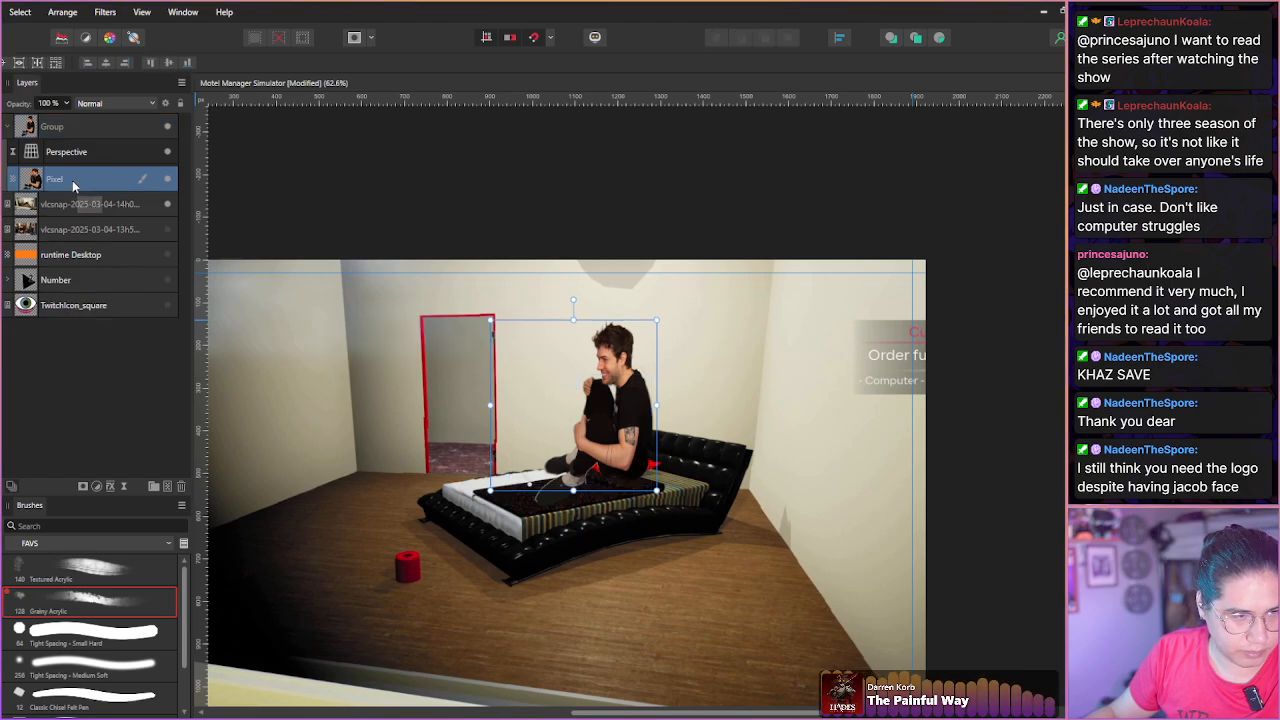
# Try to nest the Perspective filter in the merged pixel layer outside its group and delete the emptied group.
pyautogui.moveTo(66, 152); pyautogui.dragTo(78, 122)
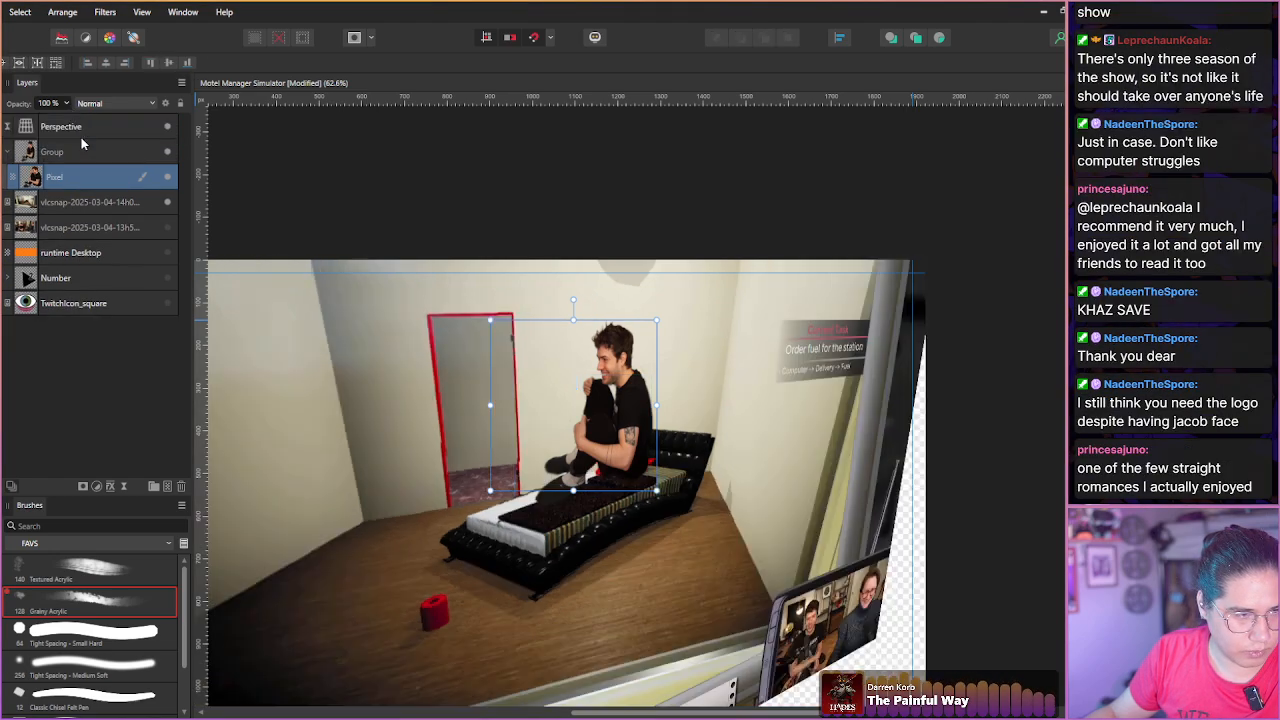
pyautogui.moveTo(107, 177); pyautogui.dragTo(76, 149)
pyautogui.click(76, 148)
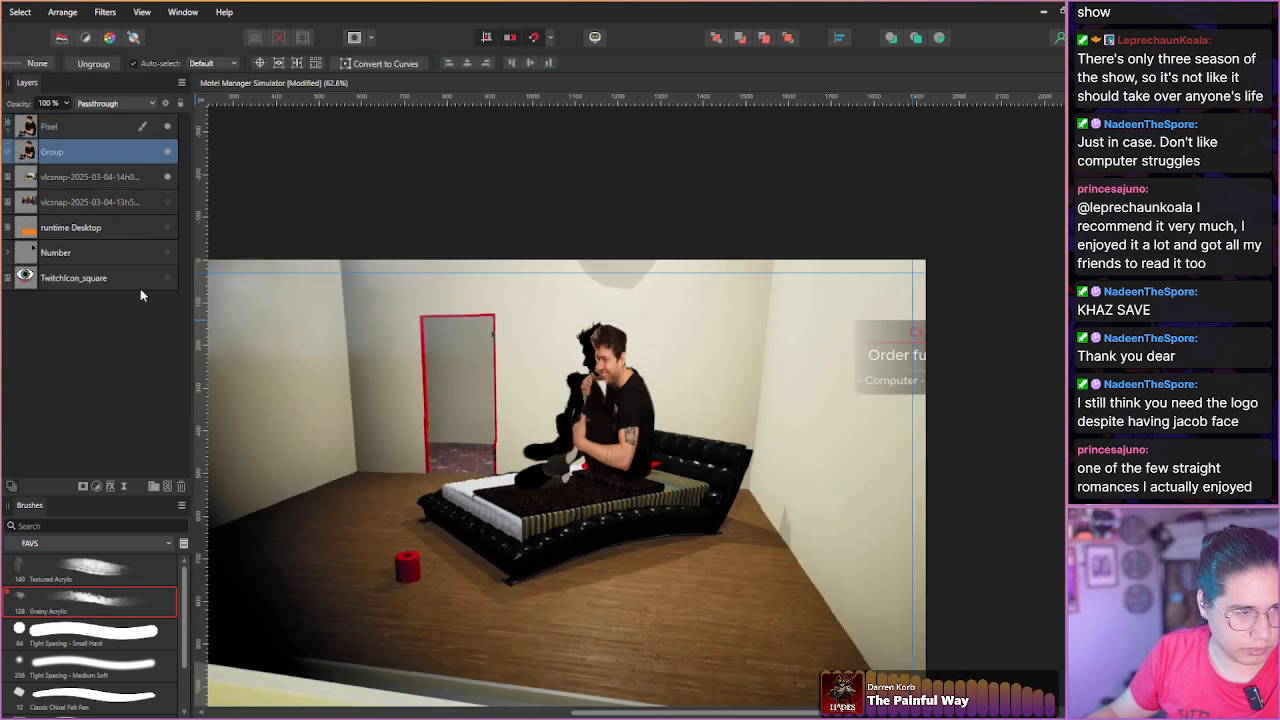
pyautogui.click(181, 489)
pyautogui.click(36, 129)
pyautogui.click(7, 130)
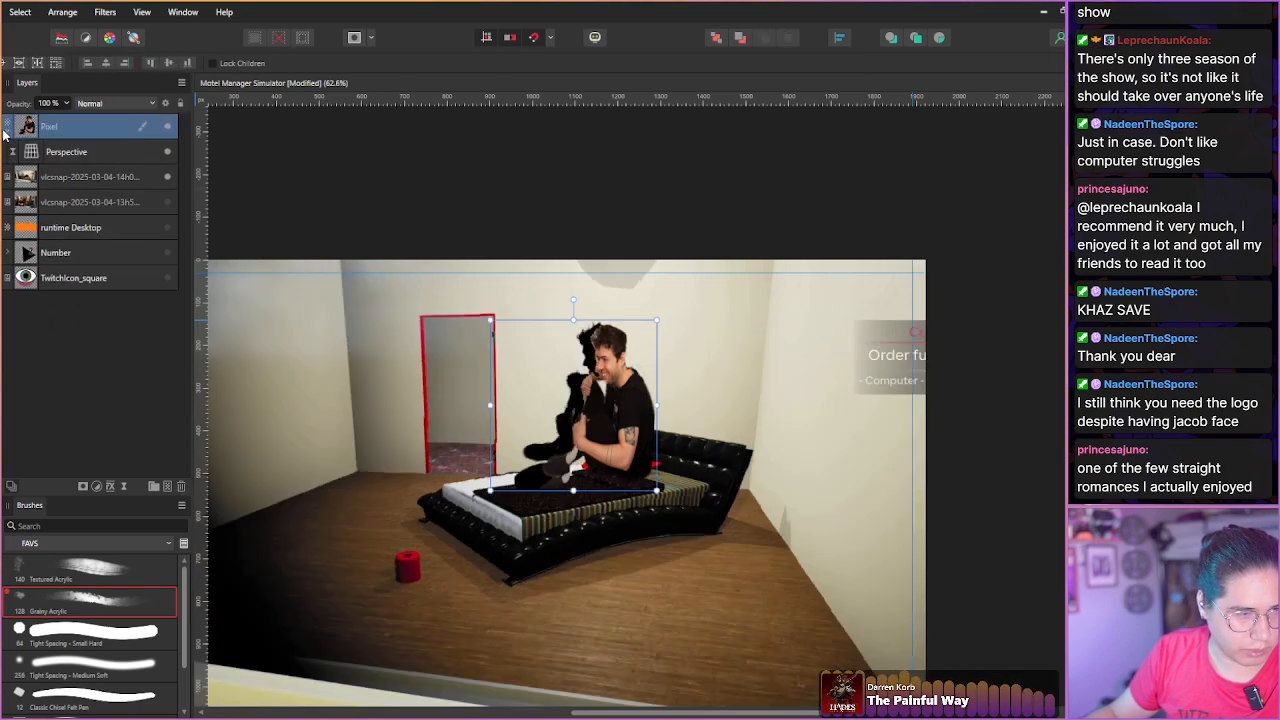
pyautogui.doubleClick(37, 159)
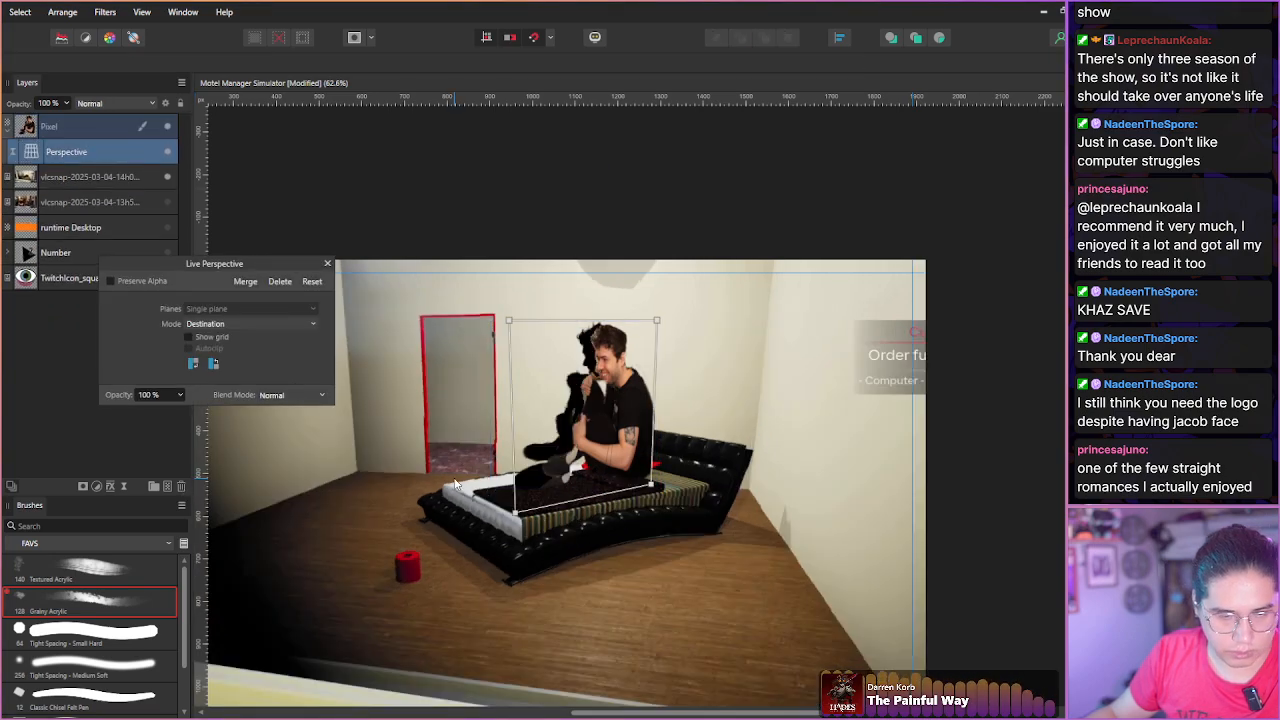
pyautogui.click(327, 266)
pyautogui.click(94, 338)
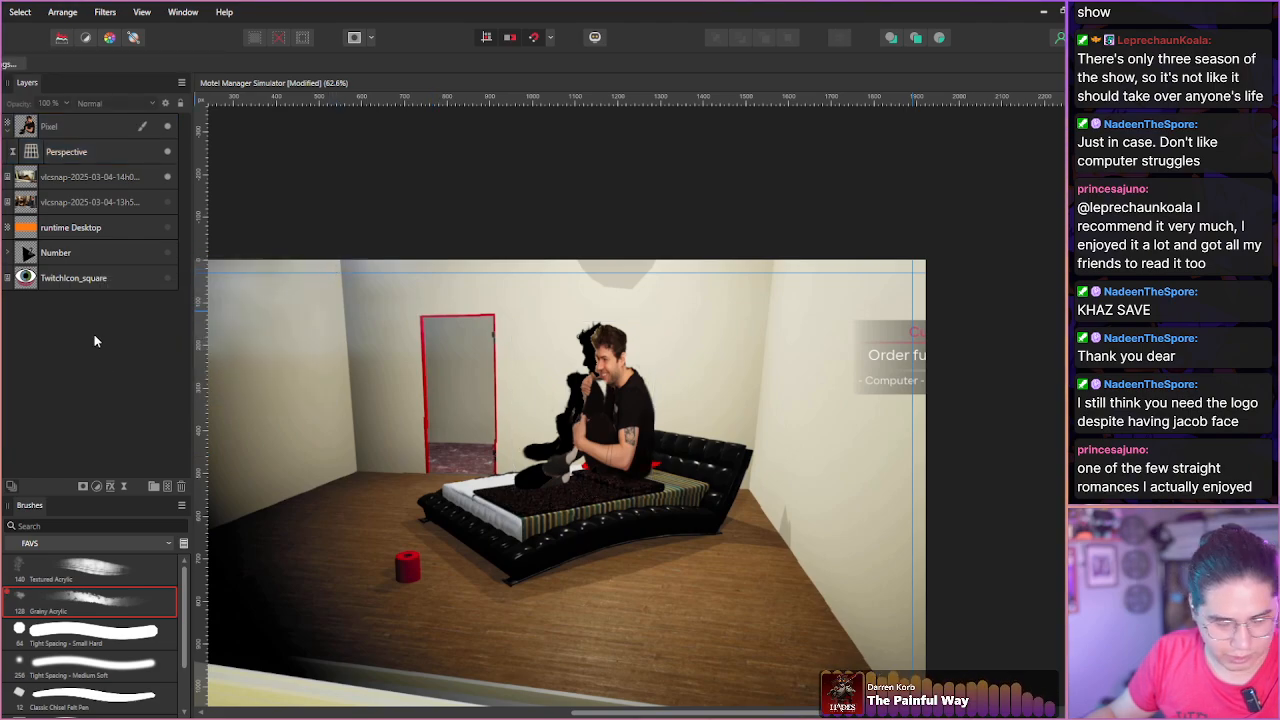
# Undo the group deletion and the moves of the merged pixel layer and its Perspective filter.
pyautogui.hotkey('ctrl', 'z')
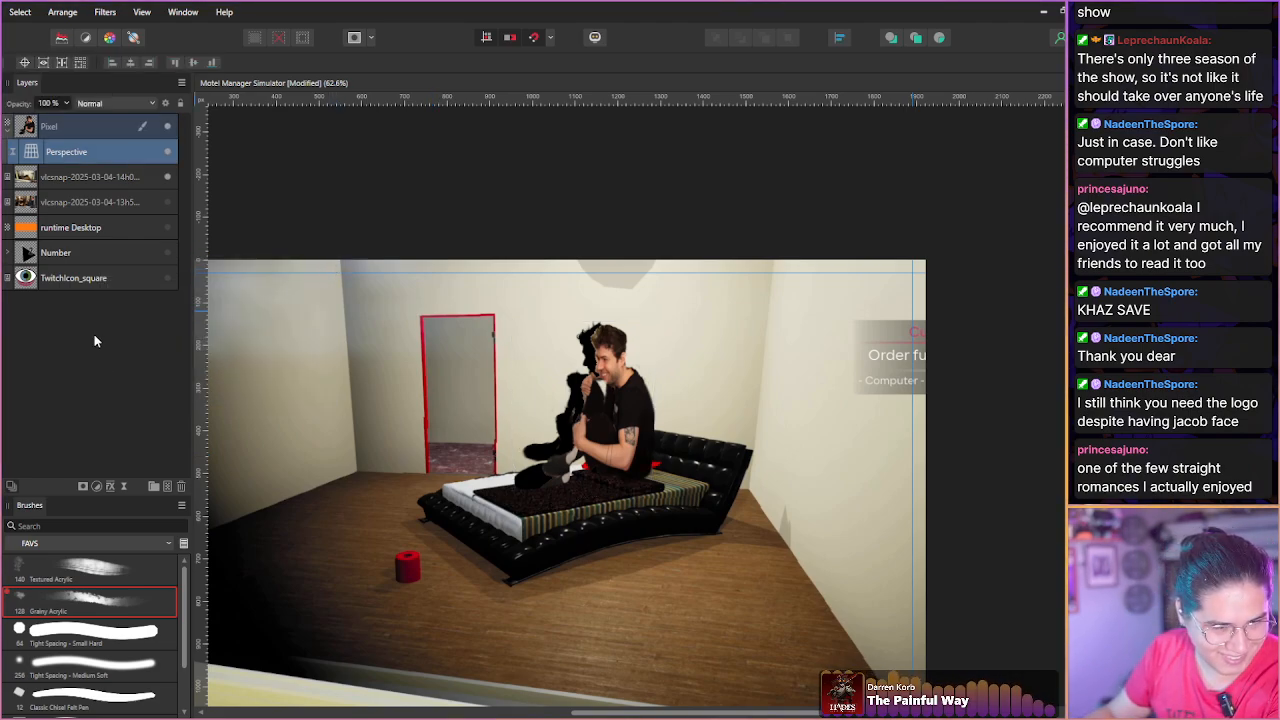
pyautogui.click(103, 349)
pyautogui.hotkey('ctrl', 'z')
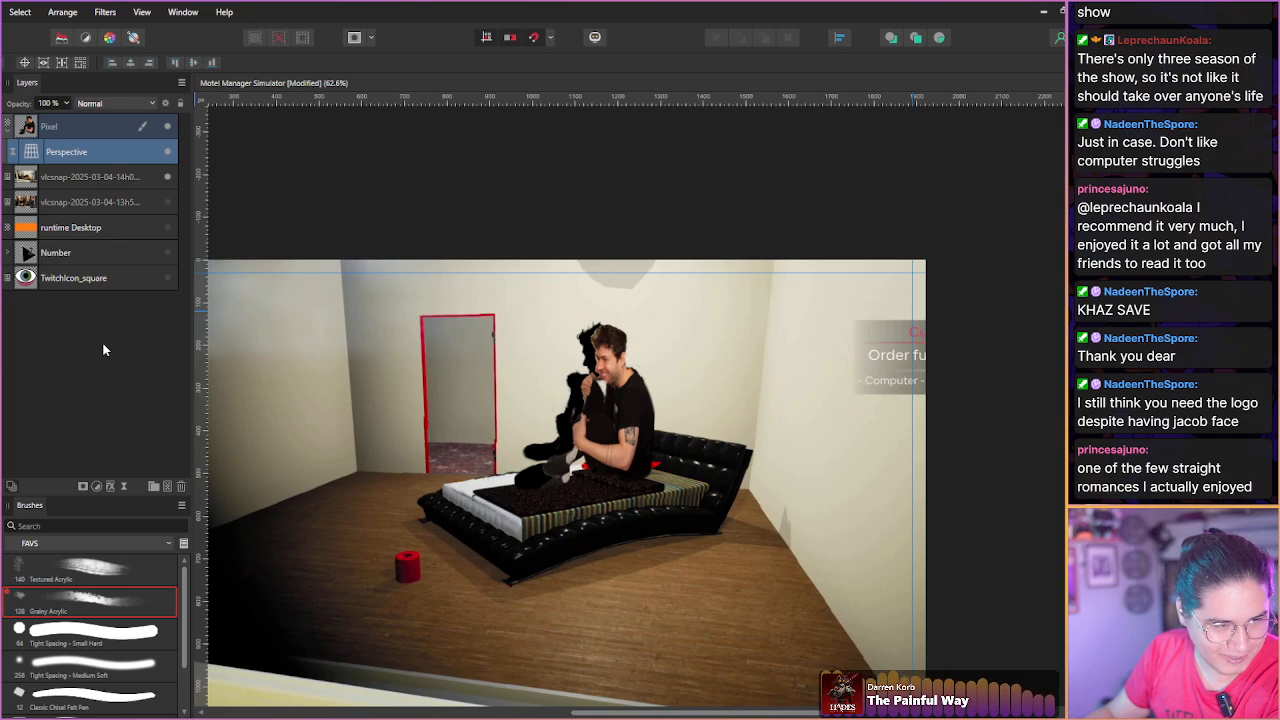
pyautogui.hotkey('ctrl', 'z')
pyautogui.hotkey('ctrl', 'z')
pyautogui.hotkey('ctrl', 'z')
pyautogui.hotkey('ctrl', 'z')
pyautogui.hotkey('ctrl', 'z')
pyautogui.hotkey('ctrl', 'z')
pyautogui.hotkey('ctrl', 'z')
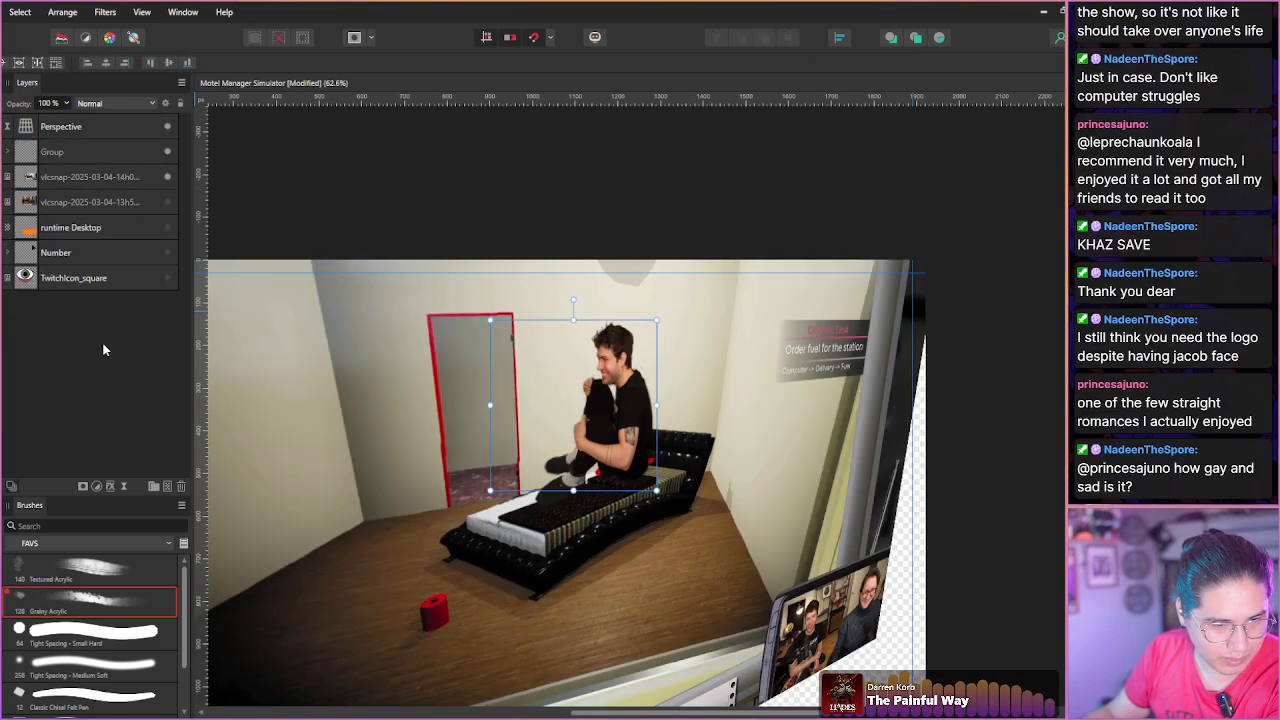
# Move the Perspective filter back into the man's group, above the merged pixel layer.
pyautogui.click(12, 155)
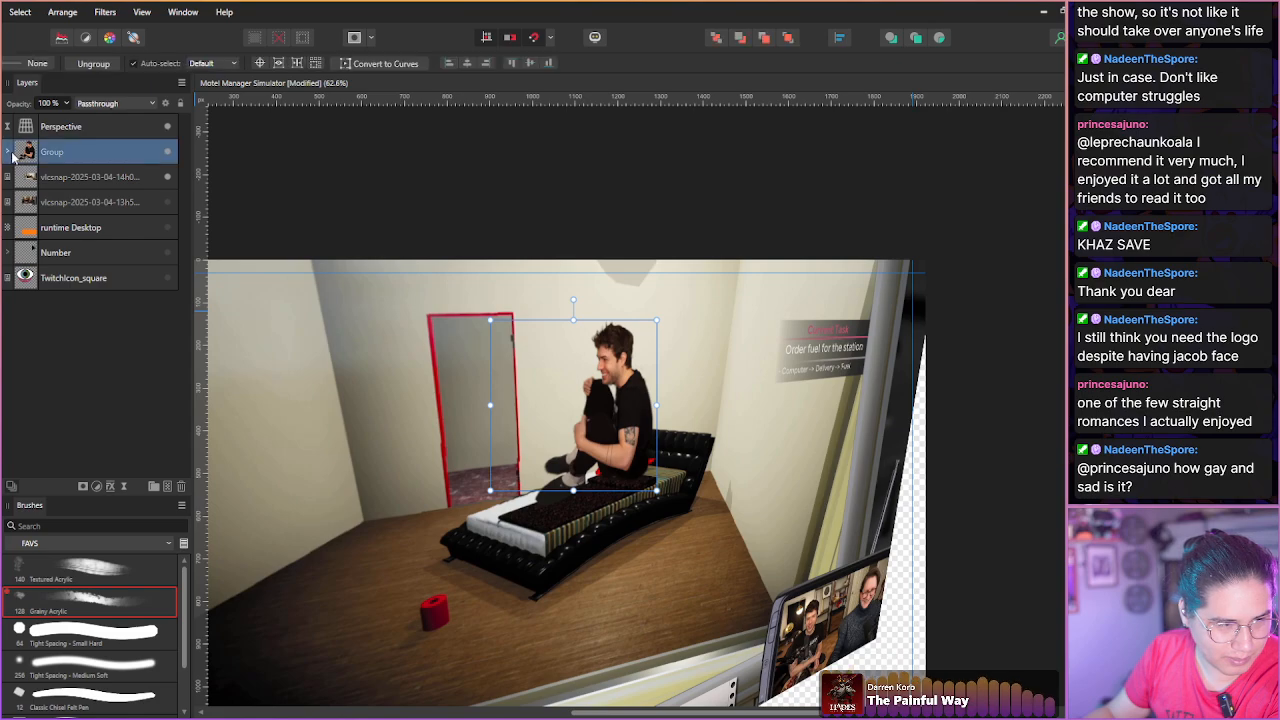
pyautogui.click(12, 155)
pyautogui.click(66, 180)
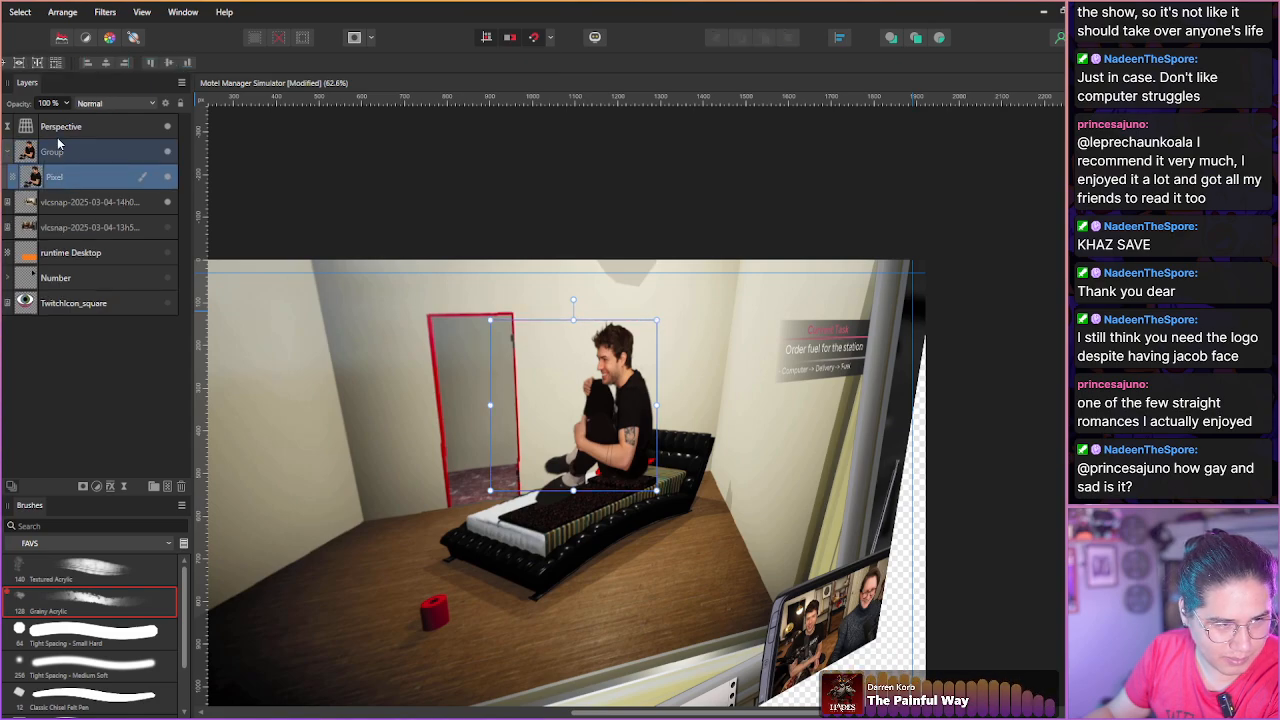
pyautogui.click(71, 130)
pyautogui.moveTo(71, 130); pyautogui.dragTo(79, 162)
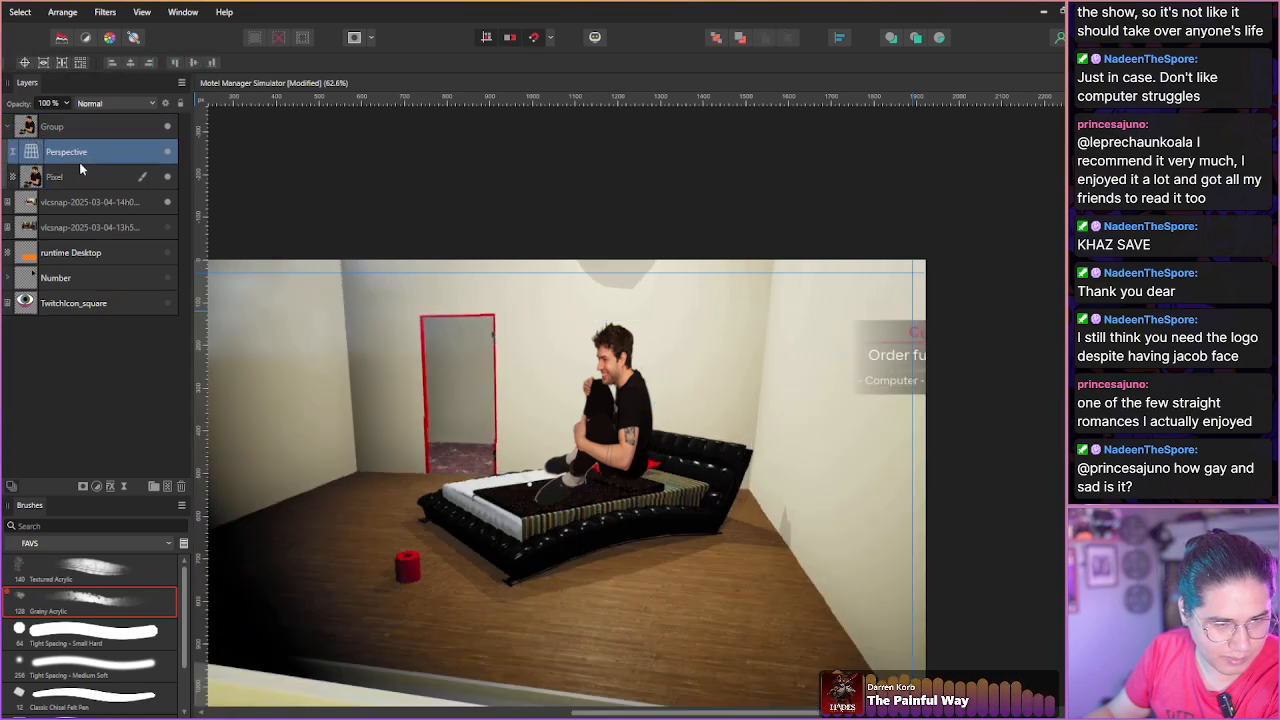
# Try rasterizing the merged pixel layer, and nest the group's Perspective filter inside it.
pyautogui.click(83, 179)
pyautogui.keyDown('shift'); pyautogui.click(81, 157); pyautogui.keyUp('shift')
pyautogui.click(81, 156)
pyautogui.moveTo(82, 156); pyautogui.dragTo(92, 181)
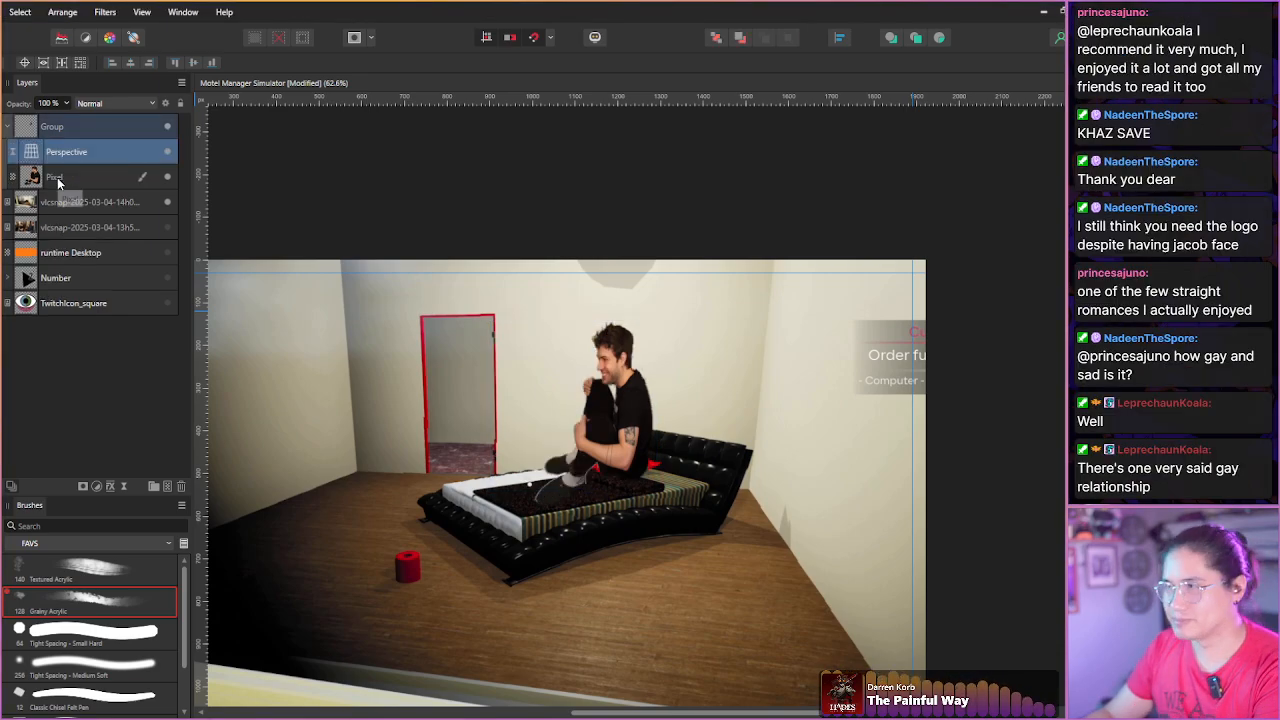
pyautogui.click(14, 180)
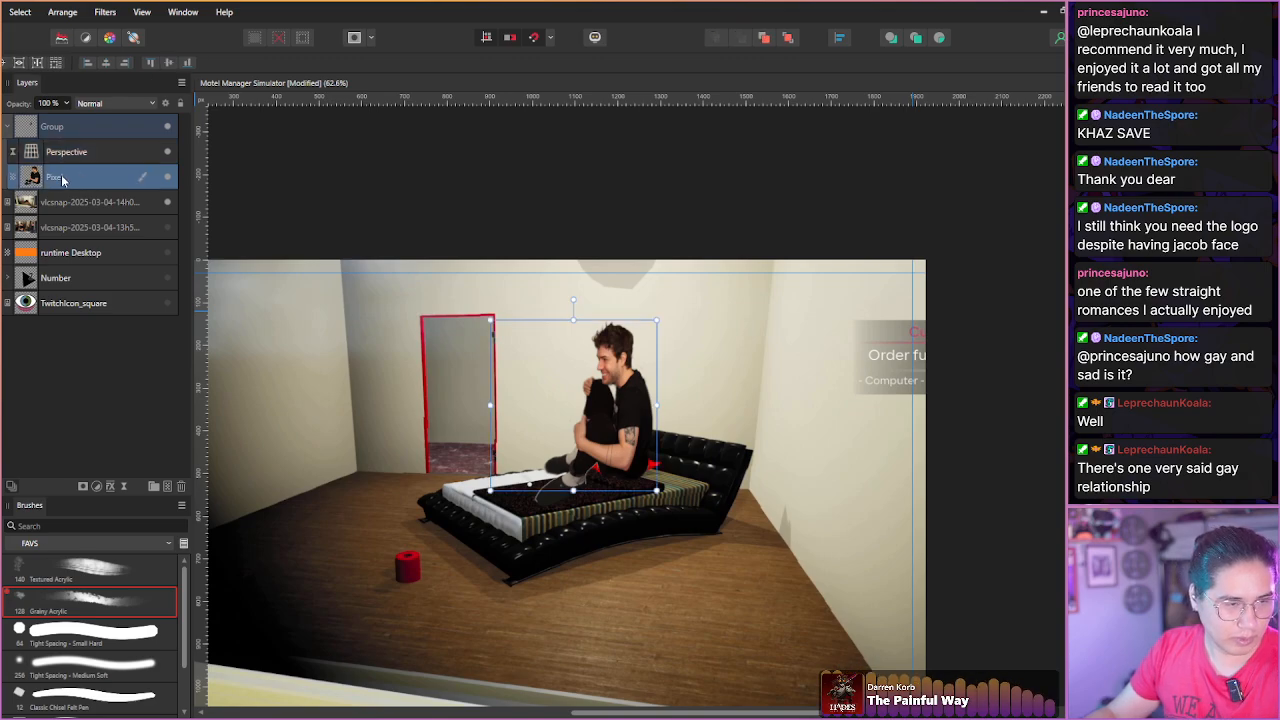
pyautogui.rightClick(63, 187)
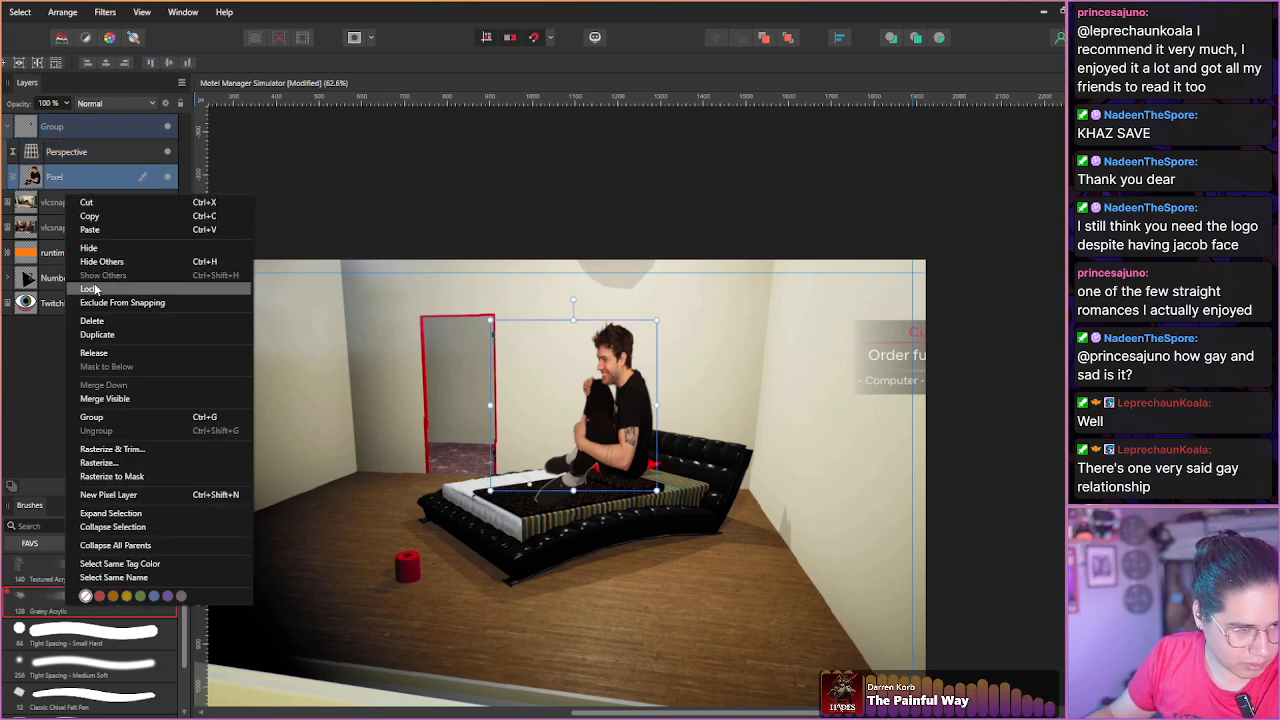
pyautogui.click(117, 460)
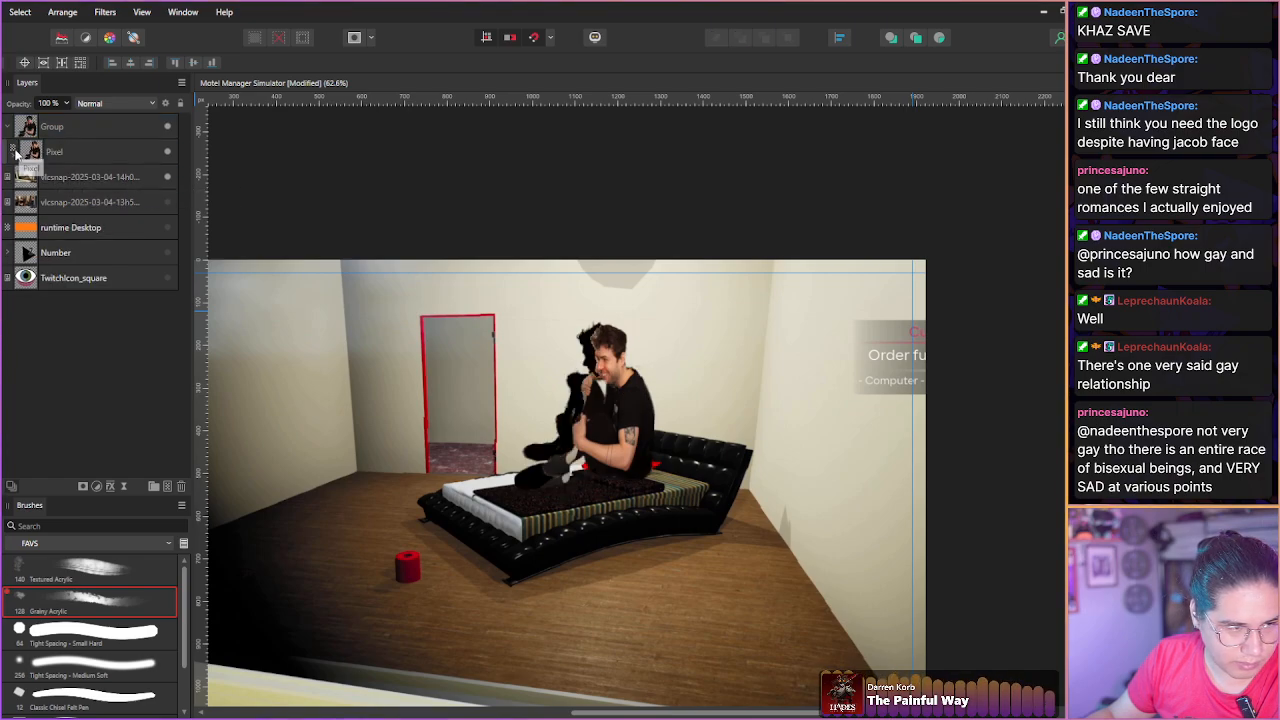
pyautogui.hotkey('ctrl', 'z')
# Try pulling the nested Perspective filter's lower-left corner upward and resetting the filter.
pyautogui.doubleClick(42, 175)
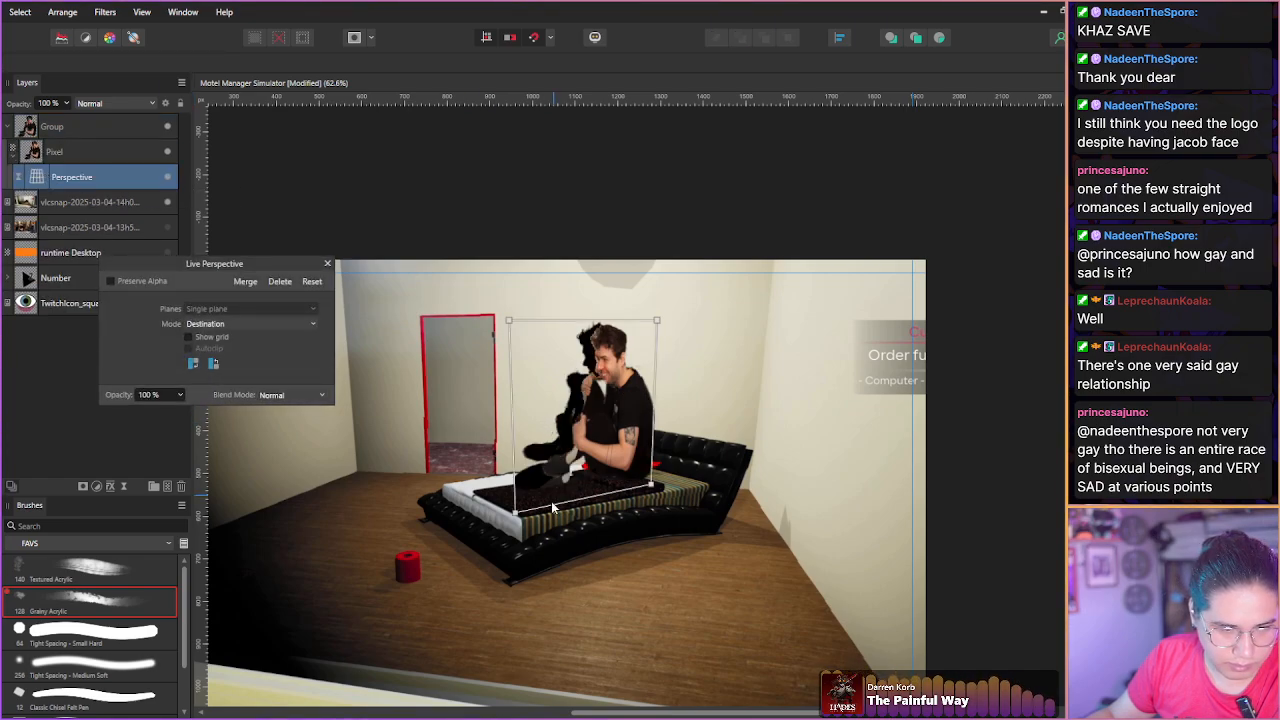
pyautogui.moveTo(516, 513); pyautogui.dragTo(492, 440)
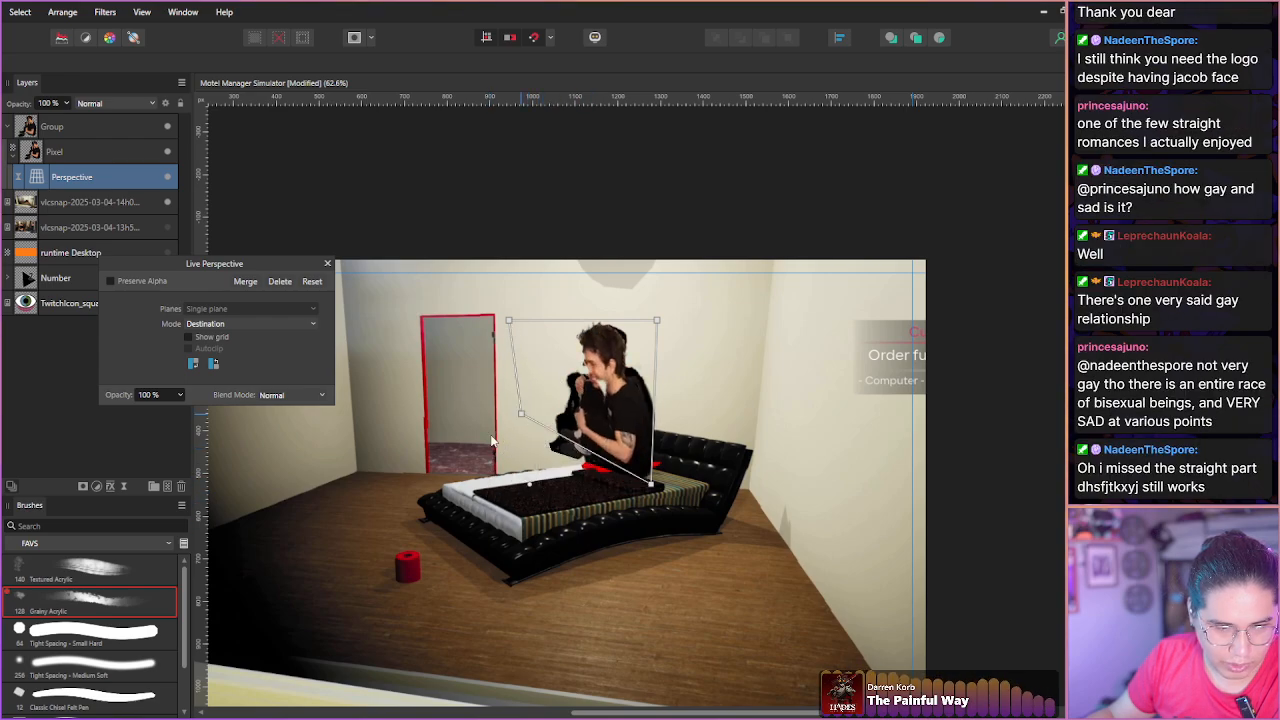
pyautogui.click(312, 281)
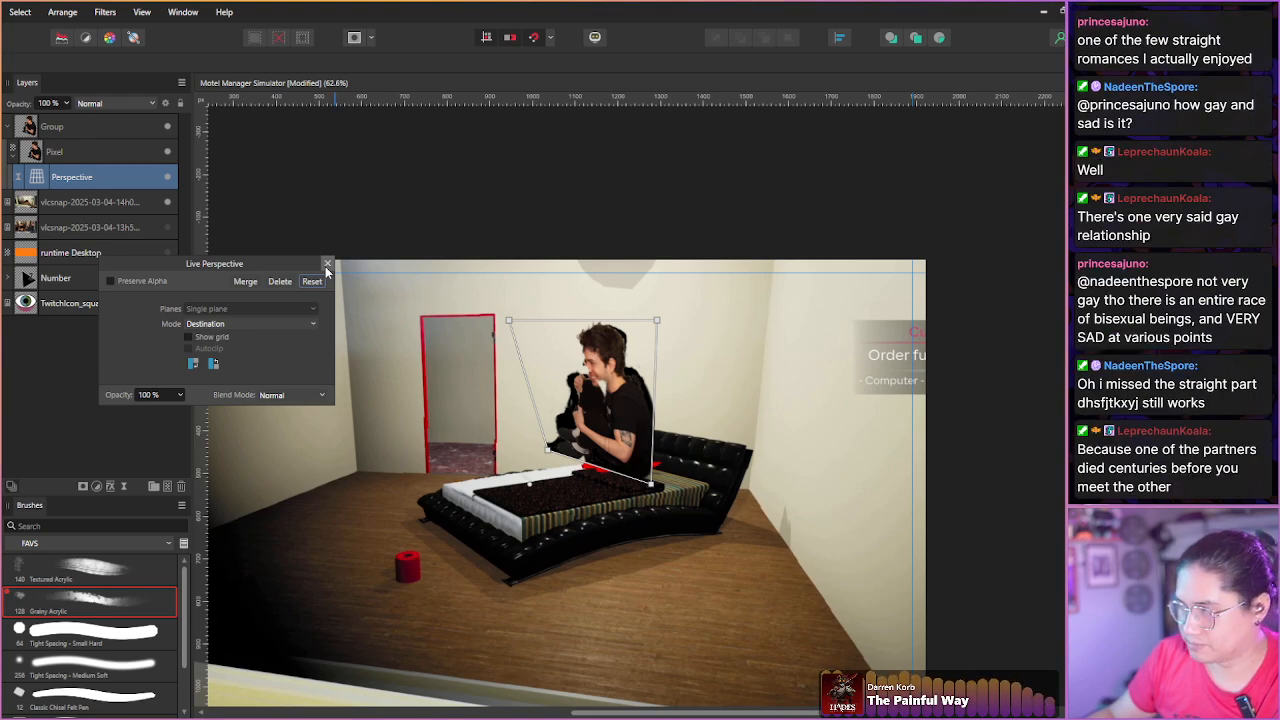
pyautogui.click(327, 265)
# Delete the Perspective filter from the man's merged pixel layer.
pyautogui.doubleClick(83, 177)
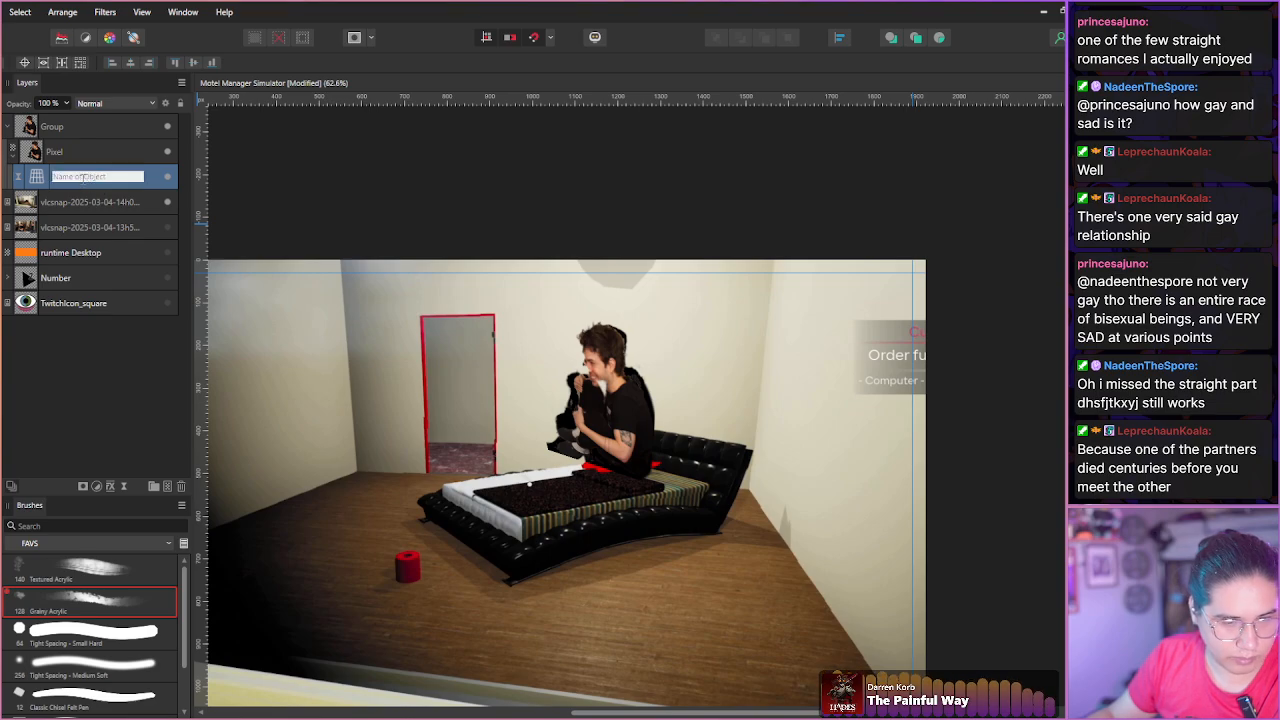
pyautogui.doubleClick(30, 178)
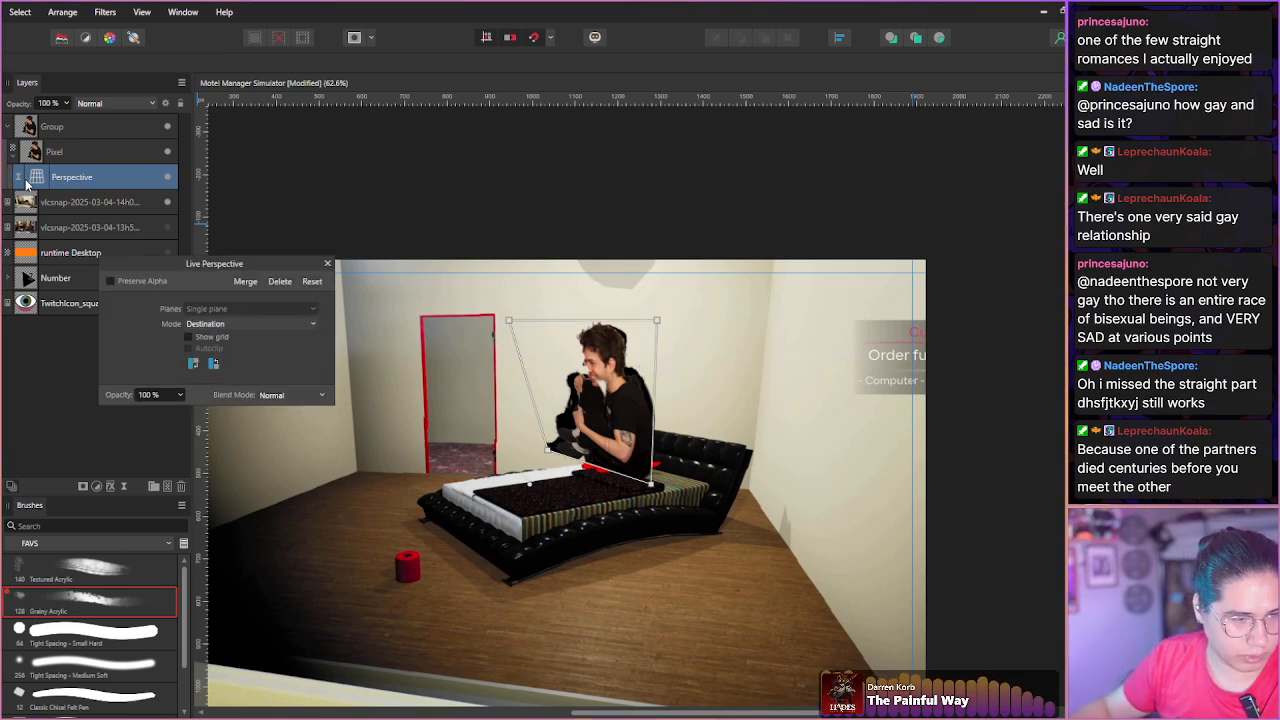
pyautogui.click(280, 281)
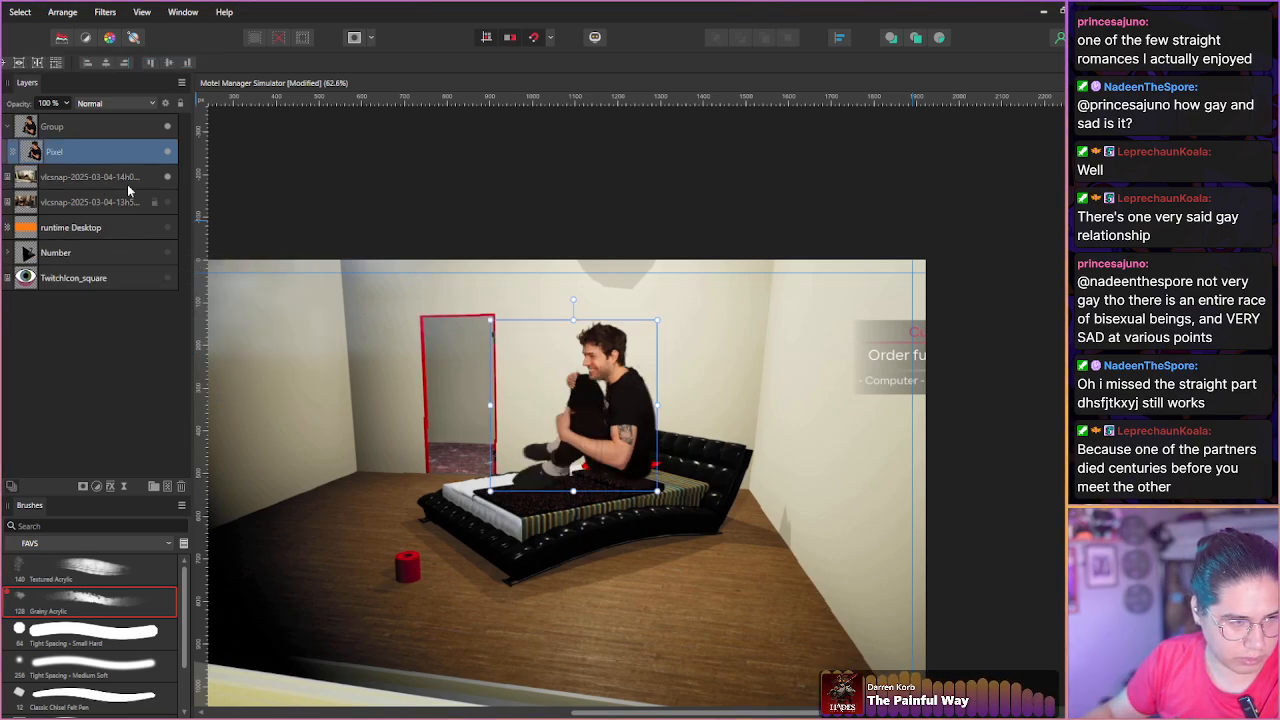
# Move the man's merged pixel layer out of its group and delete the empty group.
pyautogui.moveTo(67, 119); pyautogui.dragTo(68, 117)
pyautogui.click(75, 149)
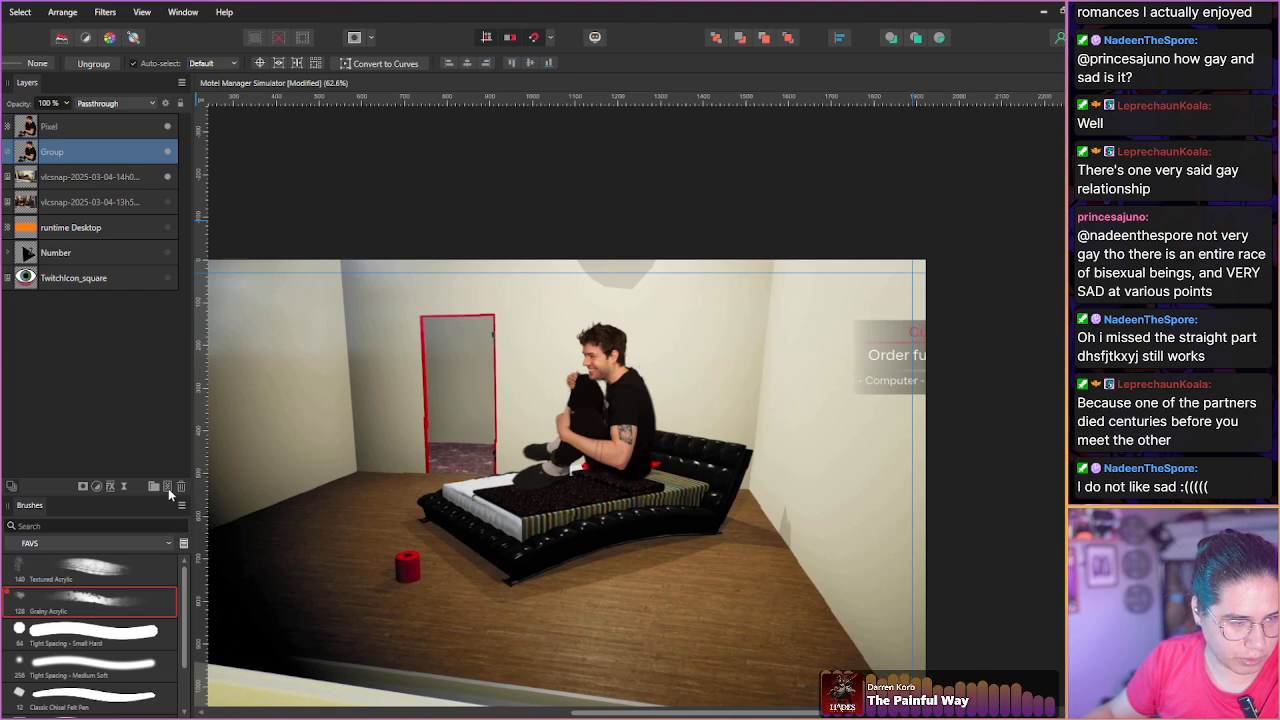
pyautogui.click(181, 486)
# Add a live Perspective filter to the man's merged layer and shift its lower-left corner inward and down, and its lower-right and upper-left corners slightly inward.
pyautogui.click(82, 134)
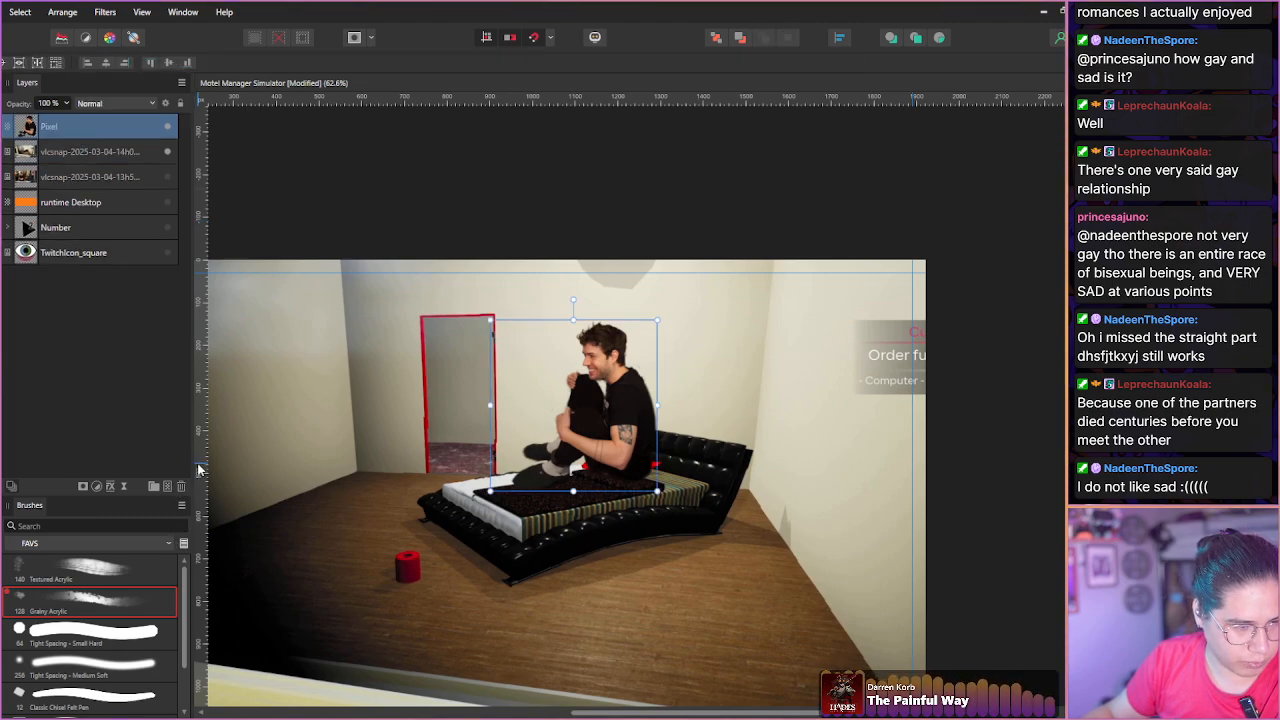
pyautogui.click(124, 487)
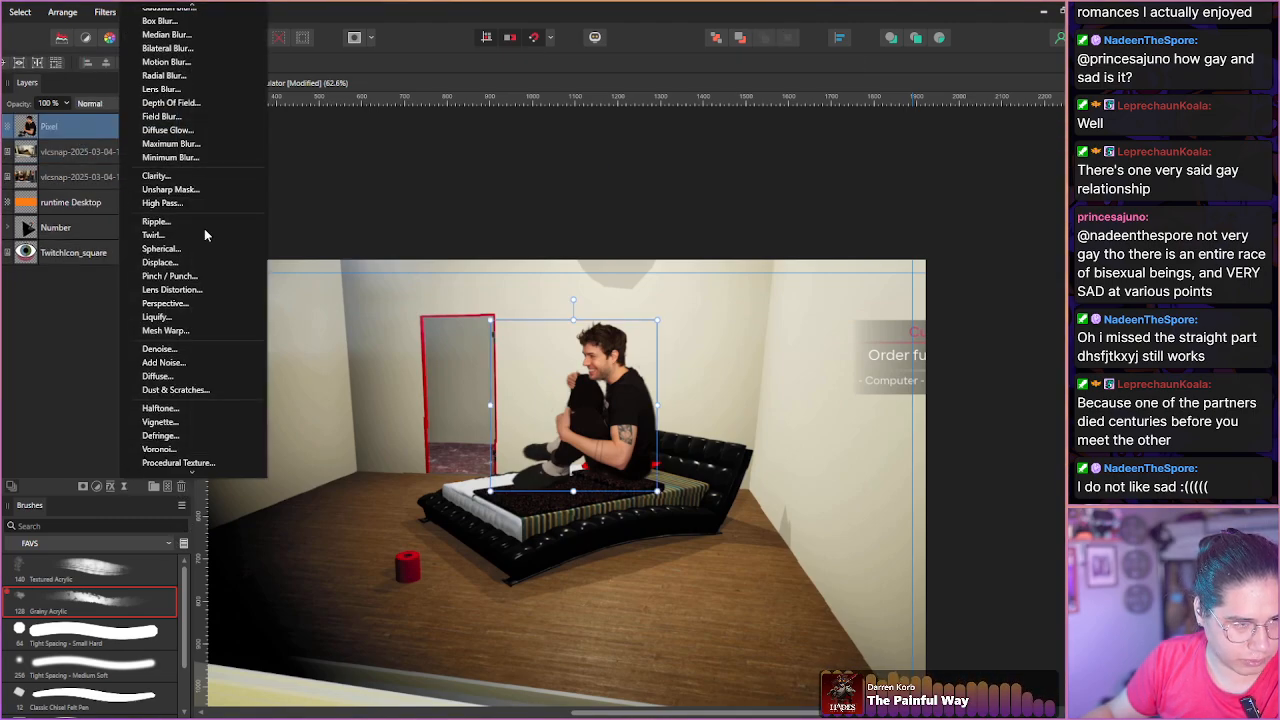
pyautogui.click(185, 303)
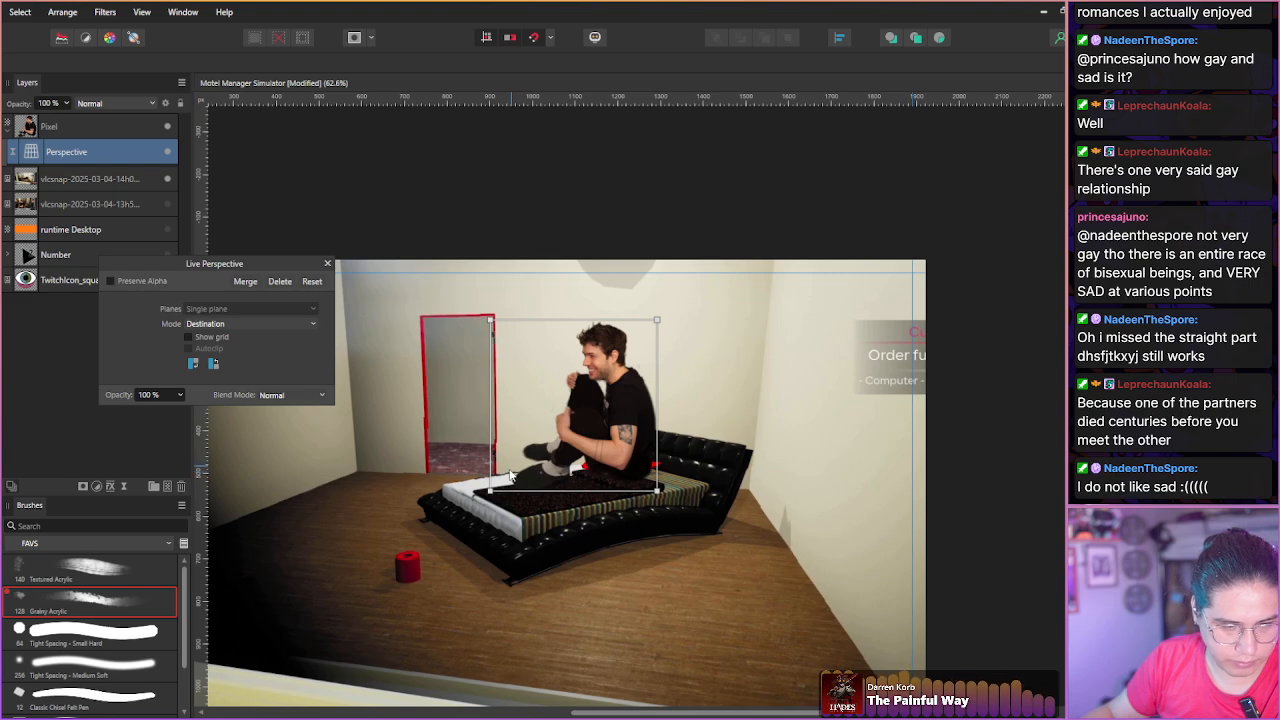
pyautogui.moveTo(490, 490); pyautogui.dragTo(507, 508)
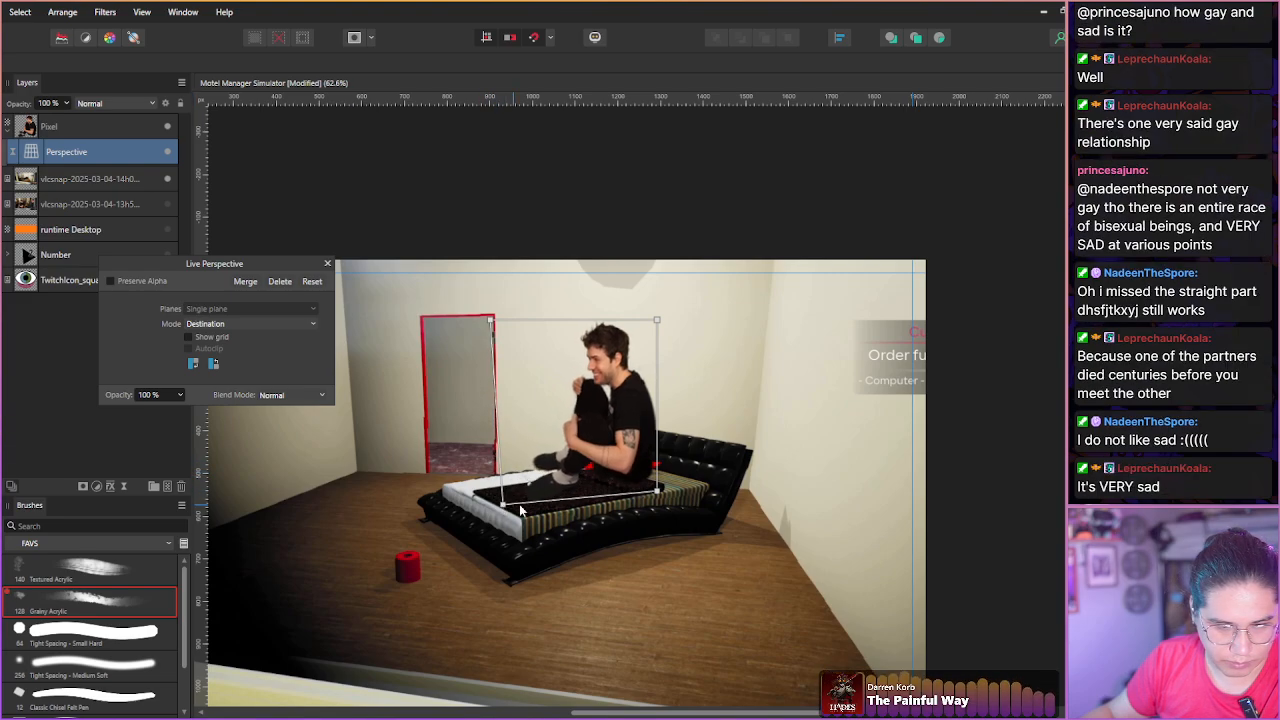
pyautogui.moveTo(657, 490); pyautogui.dragTo(652, 489)
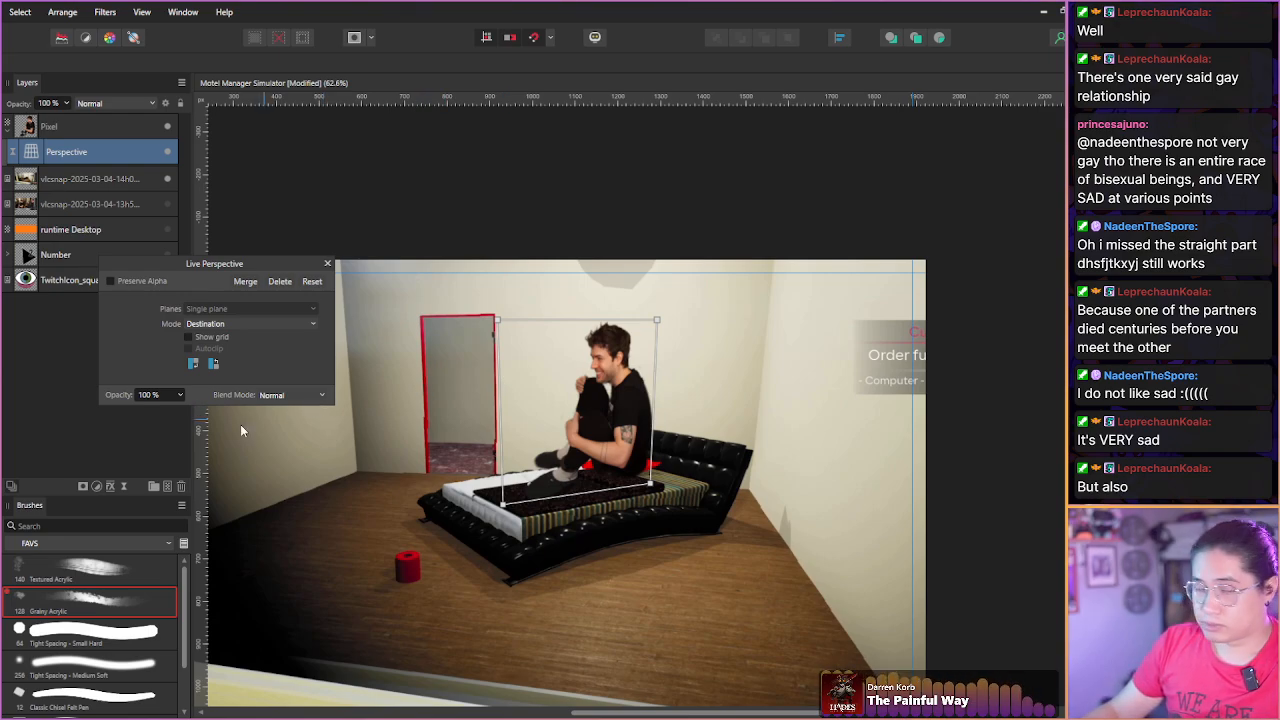
# Refine the live Perspective filter by pulling its upper-right corner inward and down, its lower-right corner slightly inward, and its upper-left corner slightly inward.
pyautogui.moveTo(496, 321); pyautogui.dragTo(503, 330)
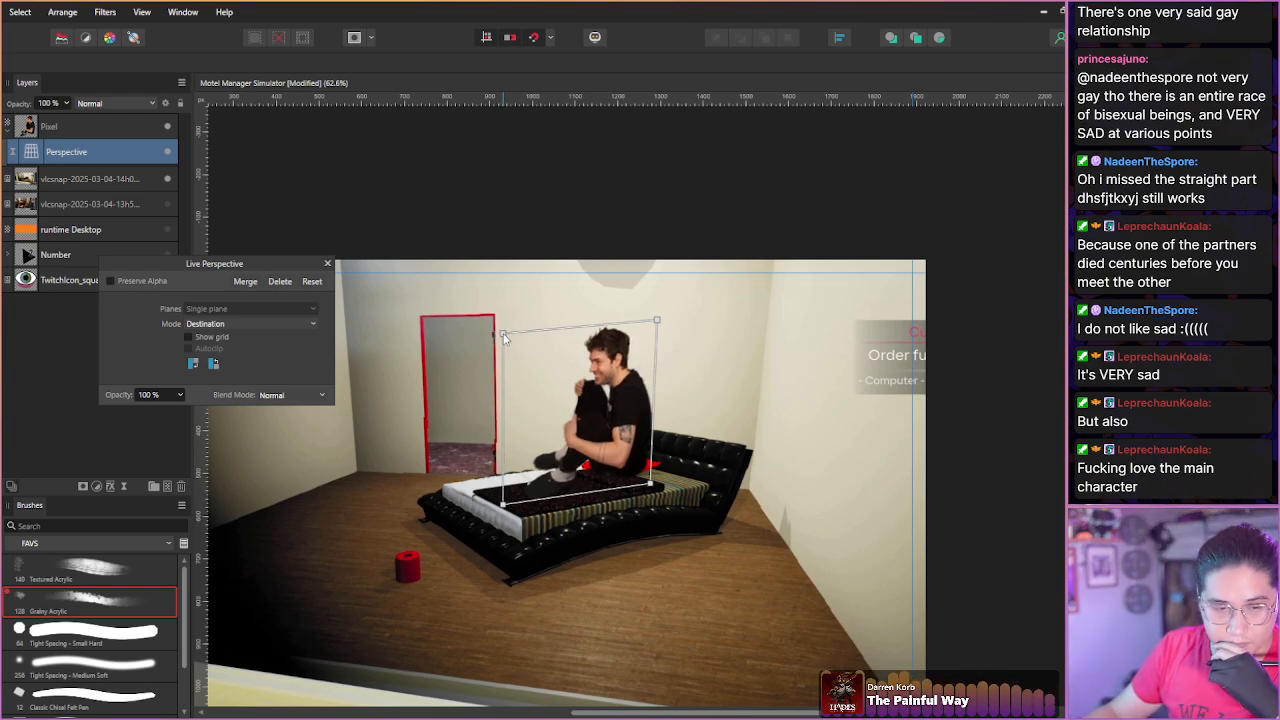
pyautogui.moveTo(654, 325); pyautogui.dragTo(639, 332)
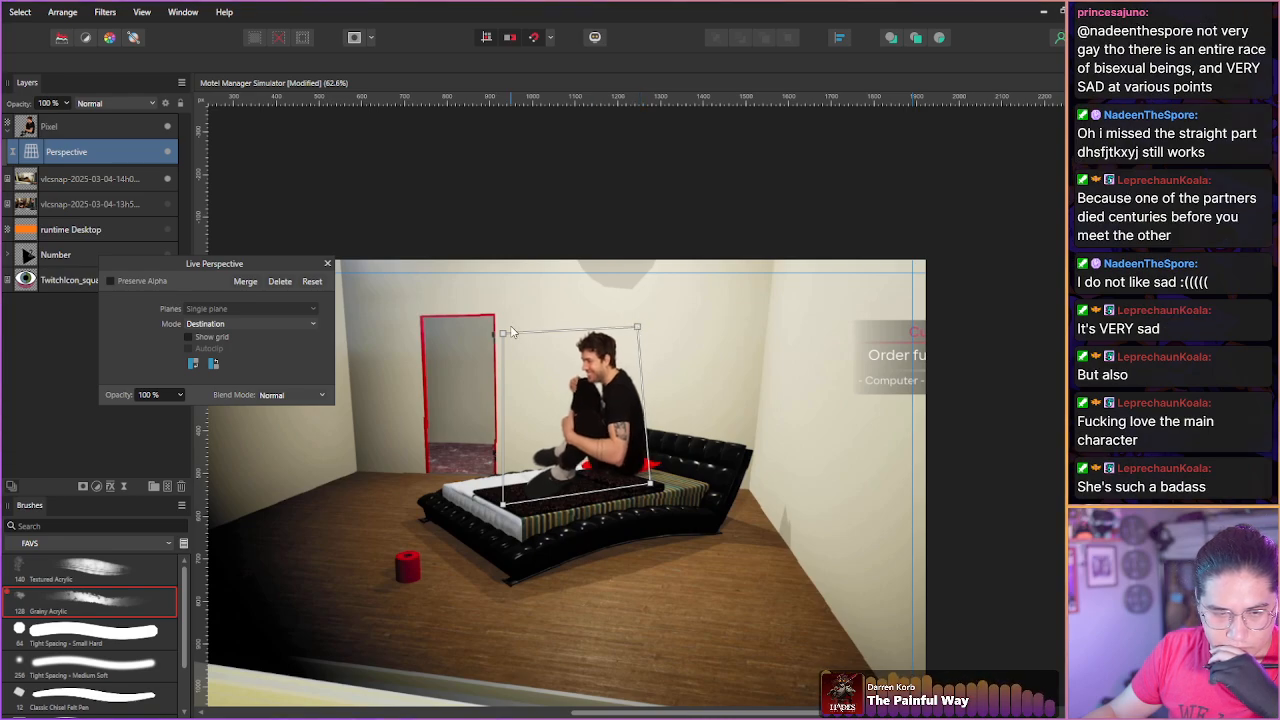
pyautogui.moveTo(502, 337); pyautogui.dragTo(504, 334)
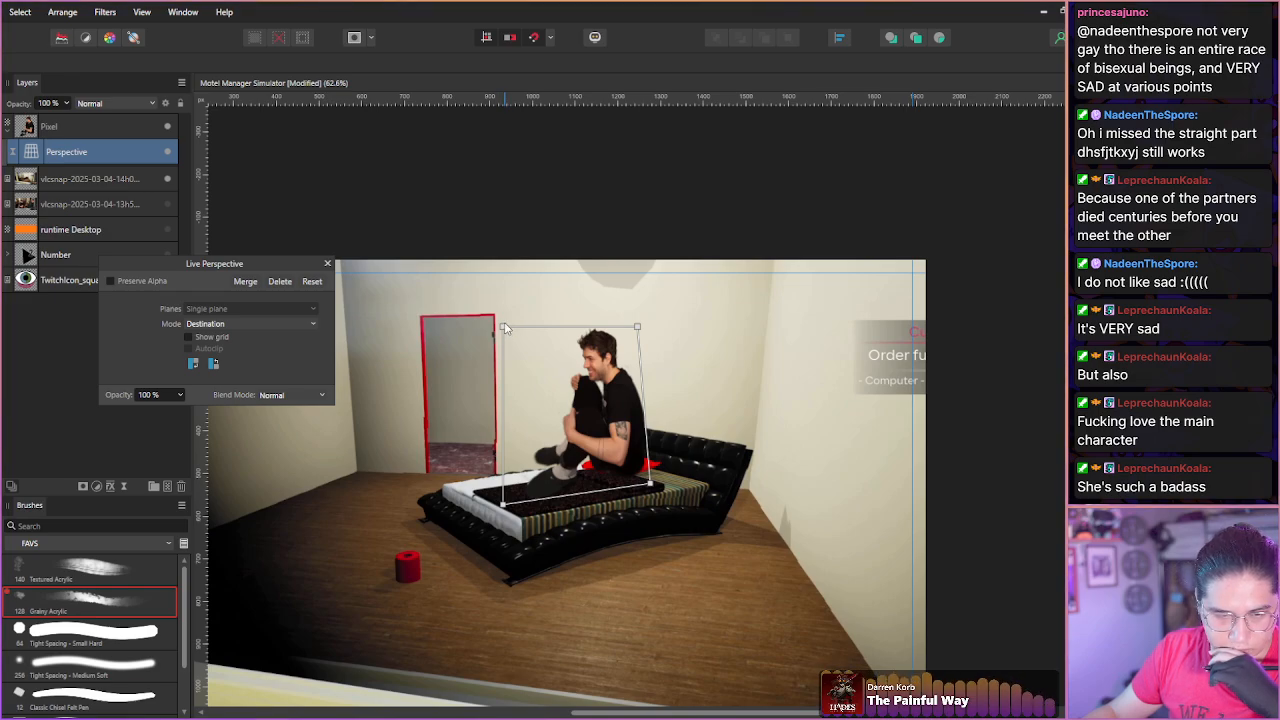
pyautogui.moveTo(505, 325); pyautogui.dragTo(501, 322)
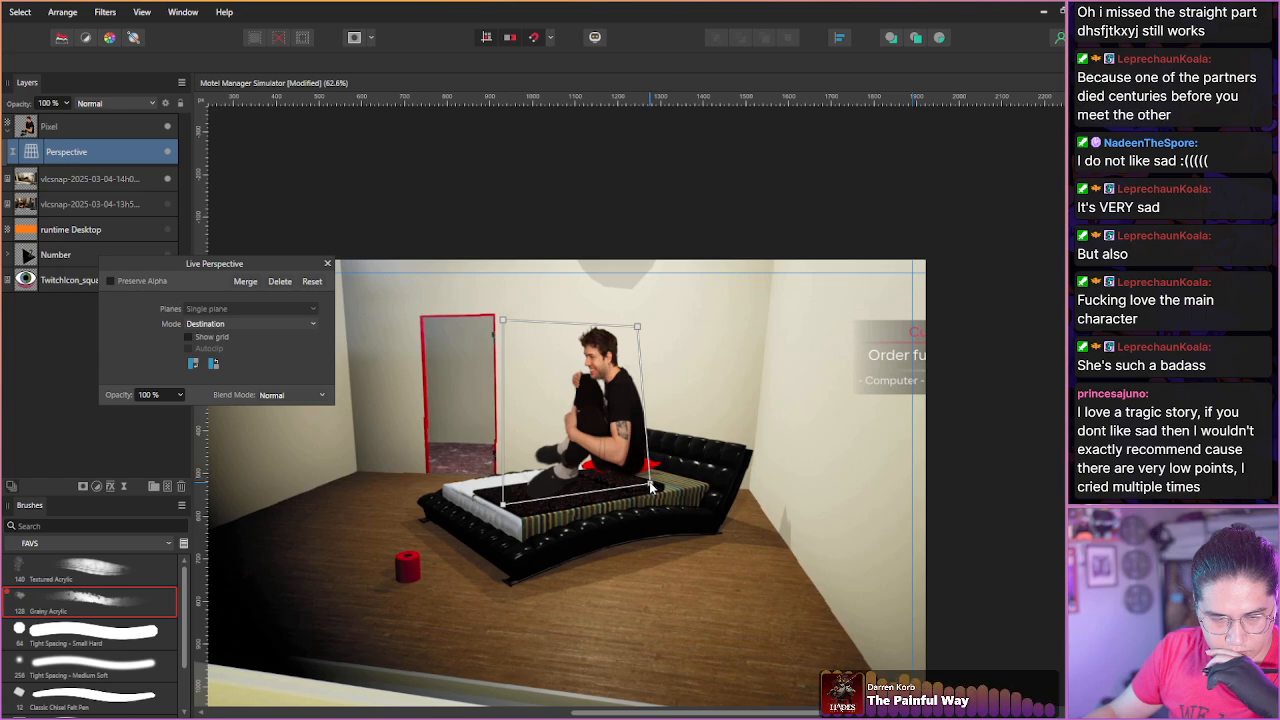
pyautogui.moveTo(651, 487); pyautogui.dragTo(645, 482)
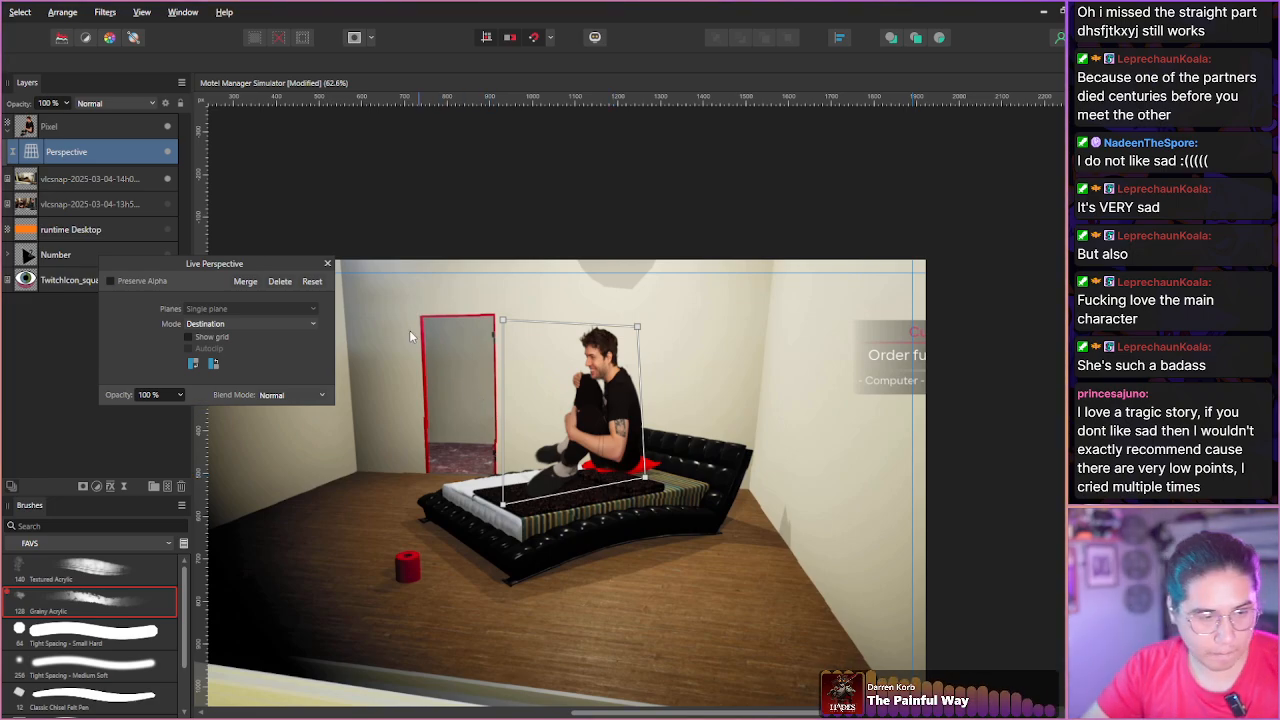
# Move the man's merged layer slightly right and down on the bed, and collapse its nested Perspective filter.
pyautogui.press('v')
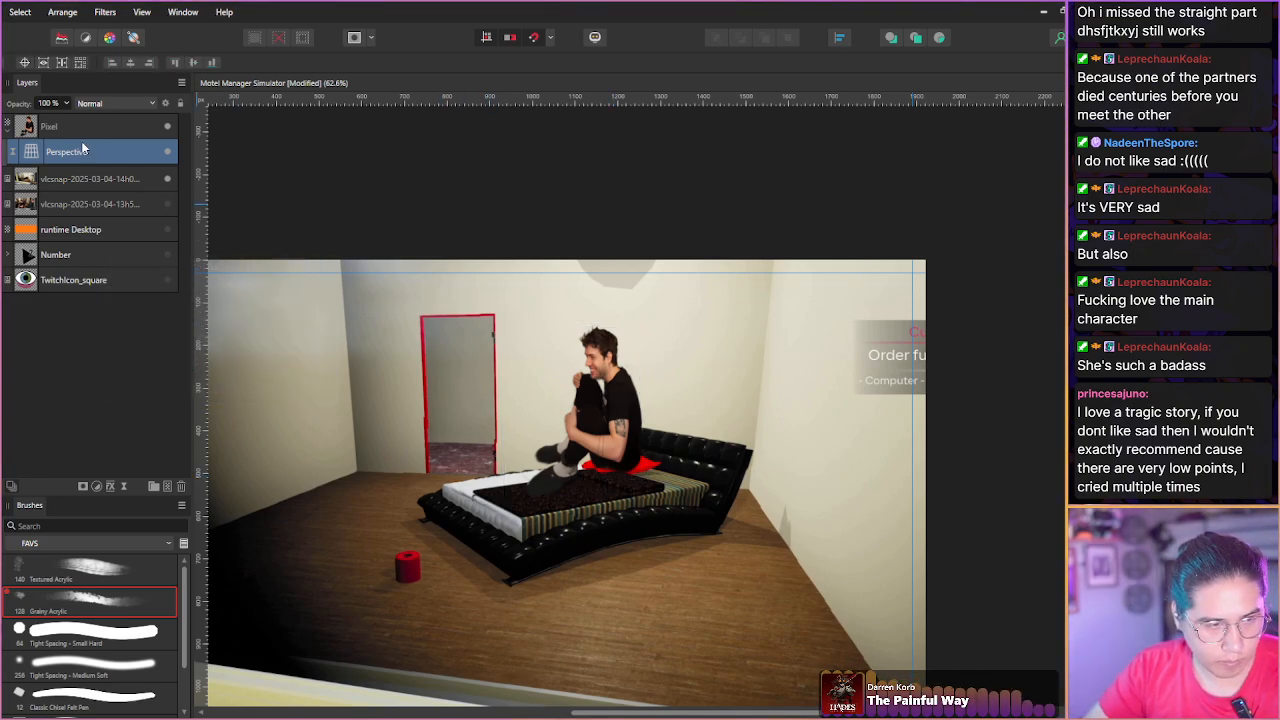
pyautogui.click(81, 130)
pyautogui.click(546, 476)
pyautogui.moveTo(549, 477); pyautogui.dragTo(548, 479)
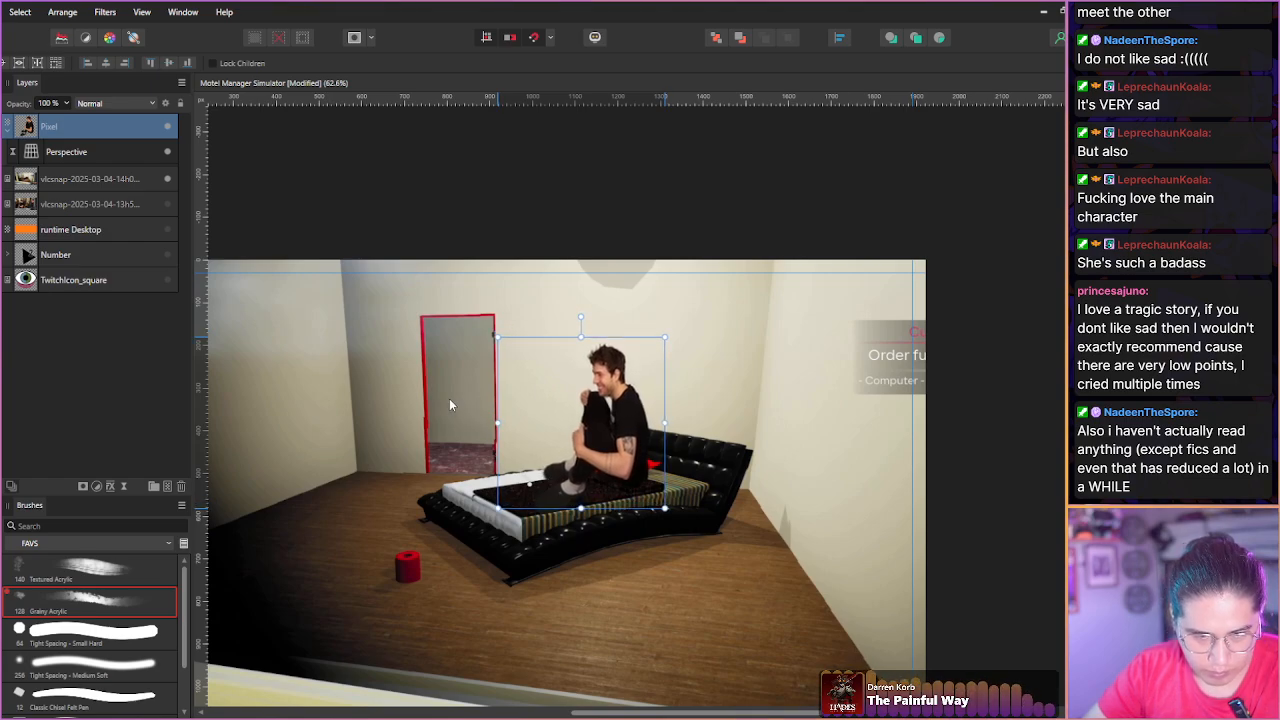
pyautogui.press('Right')
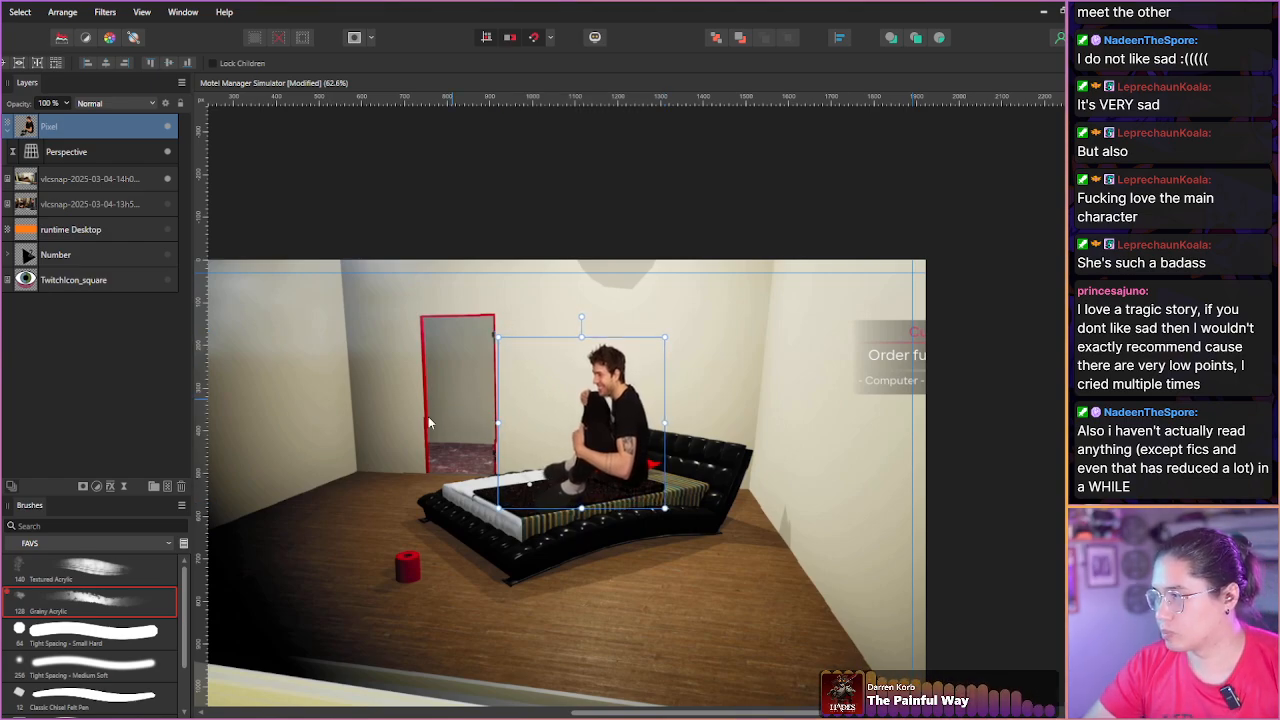
pyautogui.click(124, 400)
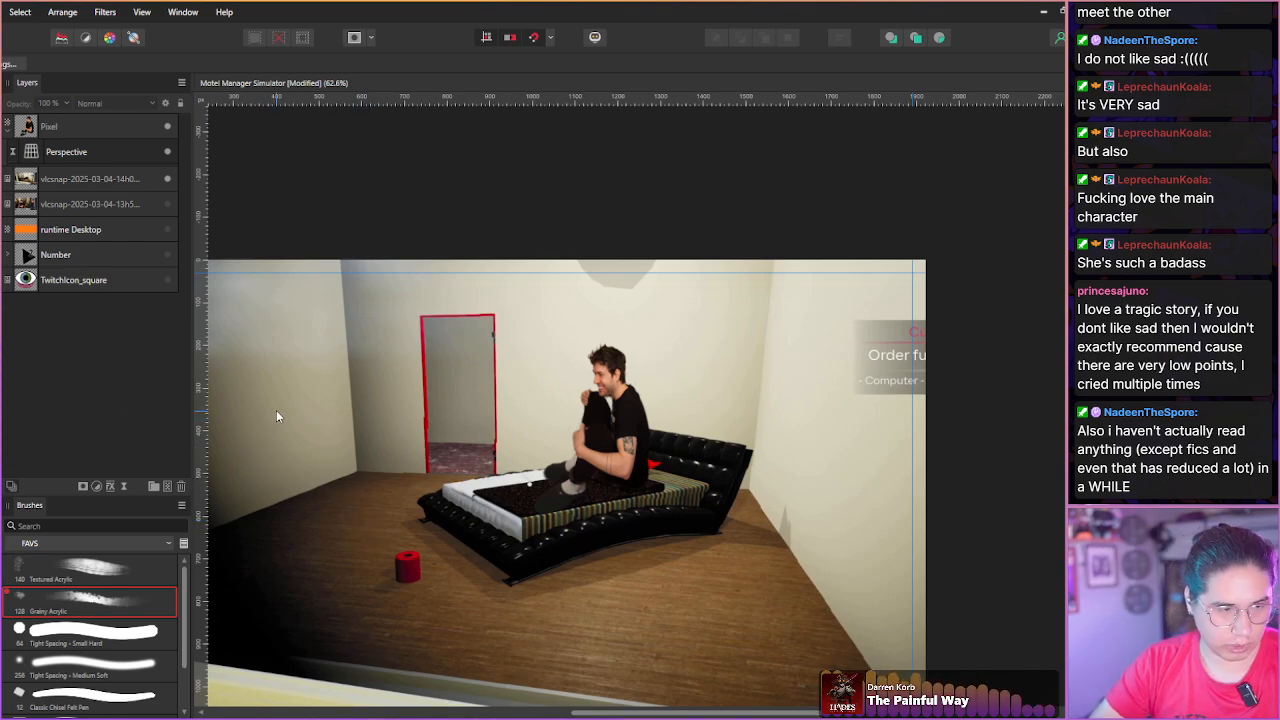
pyautogui.click(8, 128)
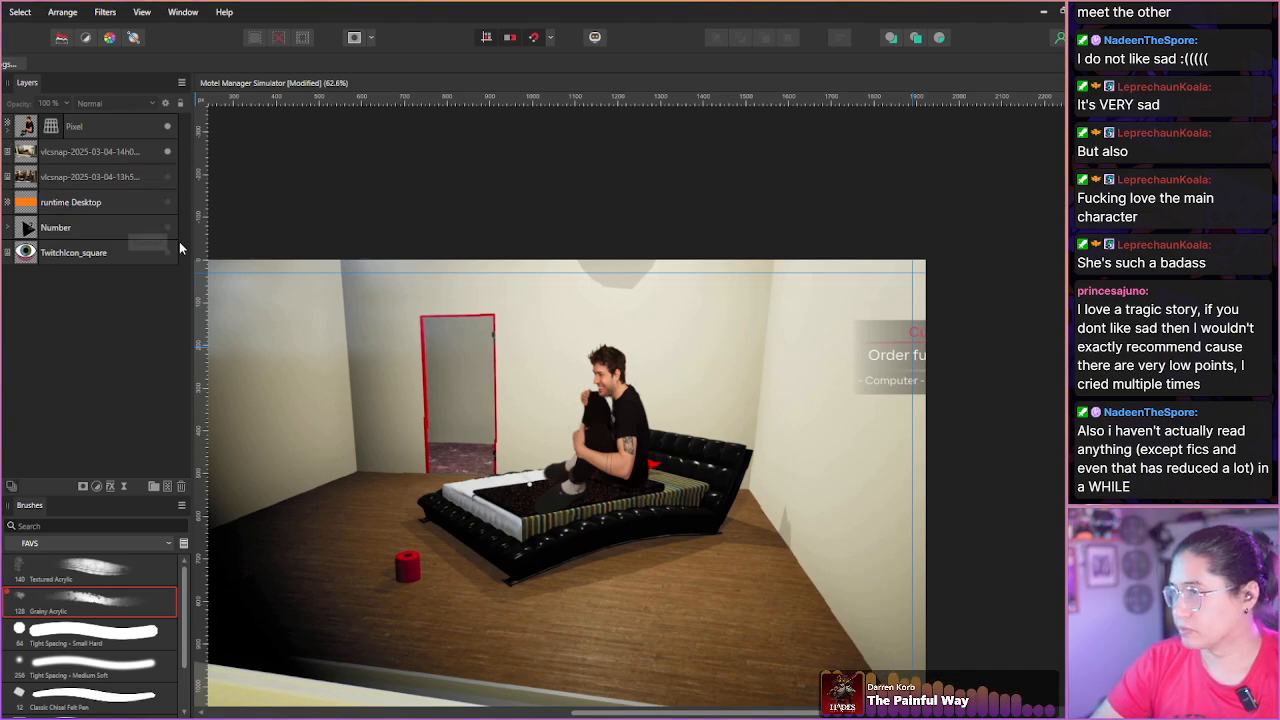
# Try enlarging the room snapshot from its upper-right corner behind the man, and undo the resize.
pyautogui.scroll(1, 390, 393)
pyautogui.scroll(-3, 391, 393)
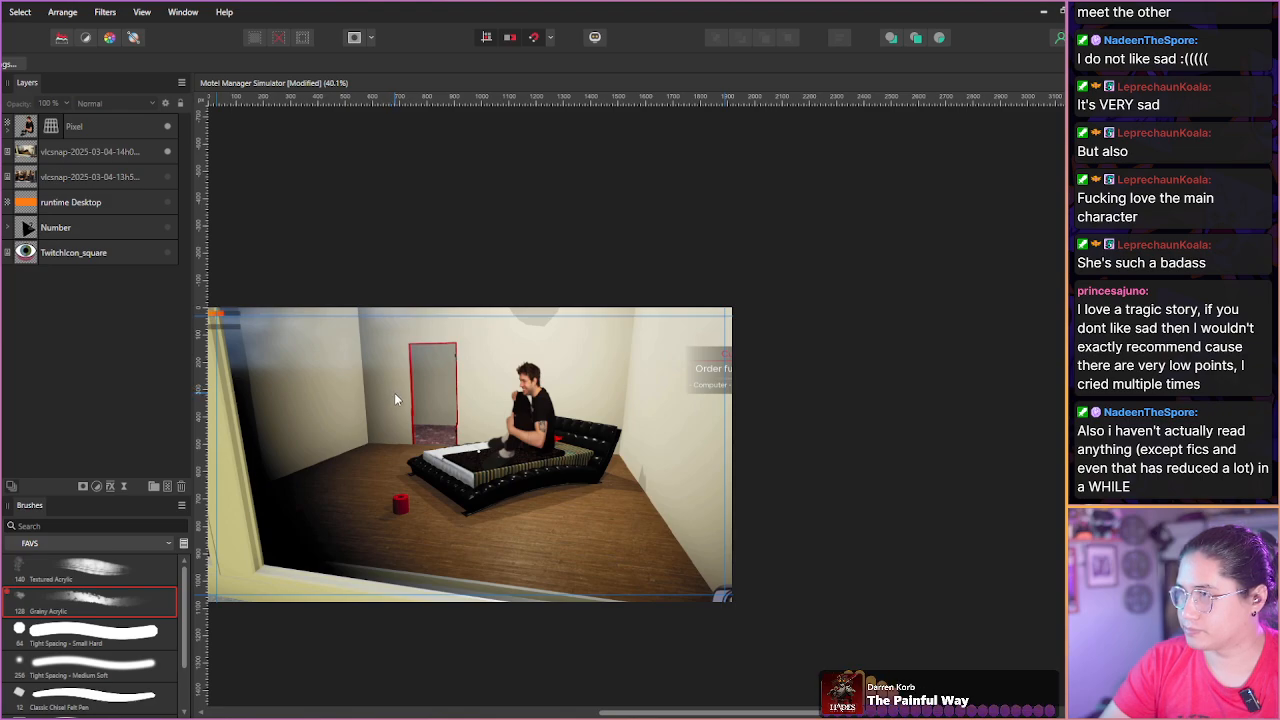
pyautogui.press('space')
pyautogui.moveTo(396, 404); pyautogui.dragTo(498, 399)
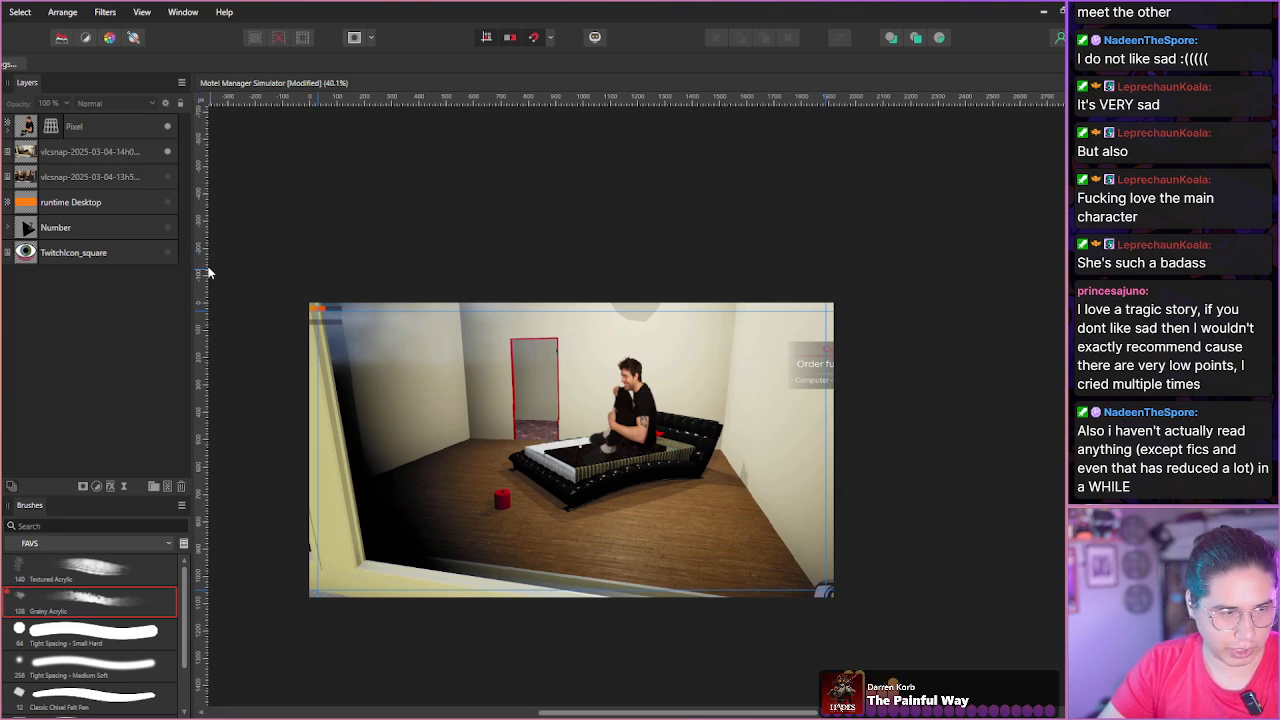
pyautogui.click(20, 158)
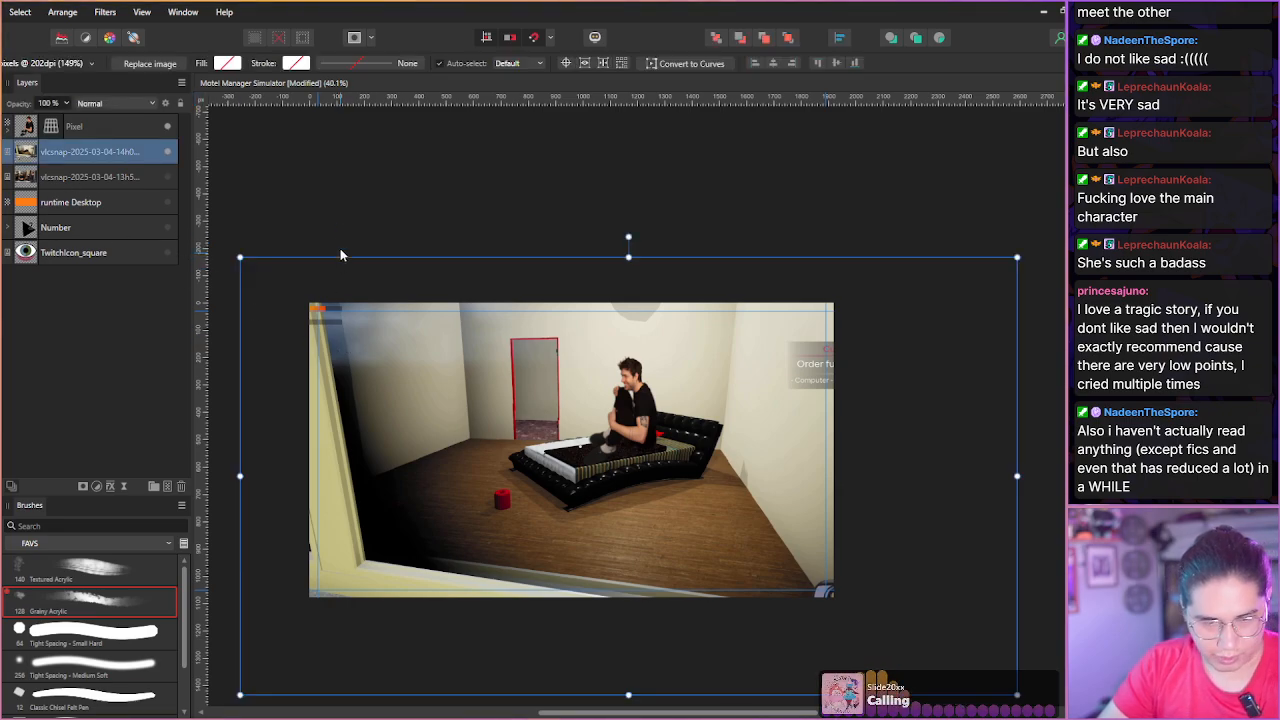
pyautogui.moveTo(1017, 257); pyautogui.dragTo(1045, 241)
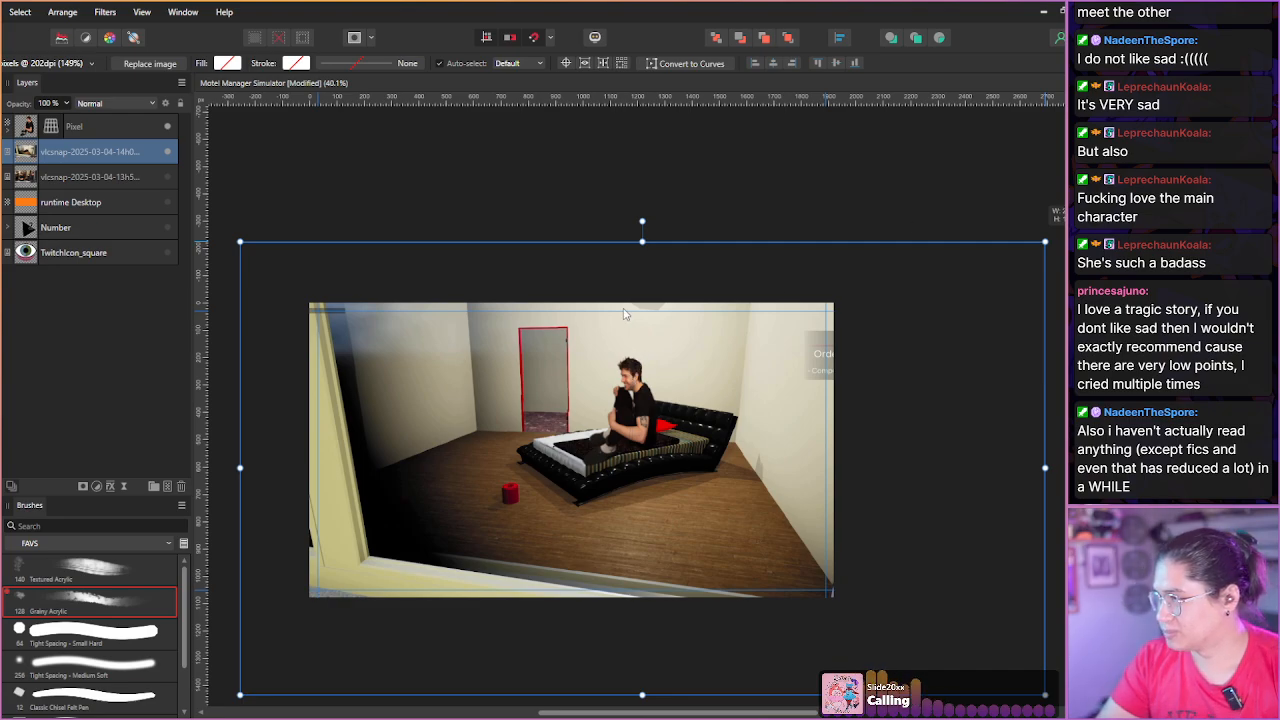
pyautogui.scroll(2, 640, 365)
pyautogui.scroll(1, 640, 413)
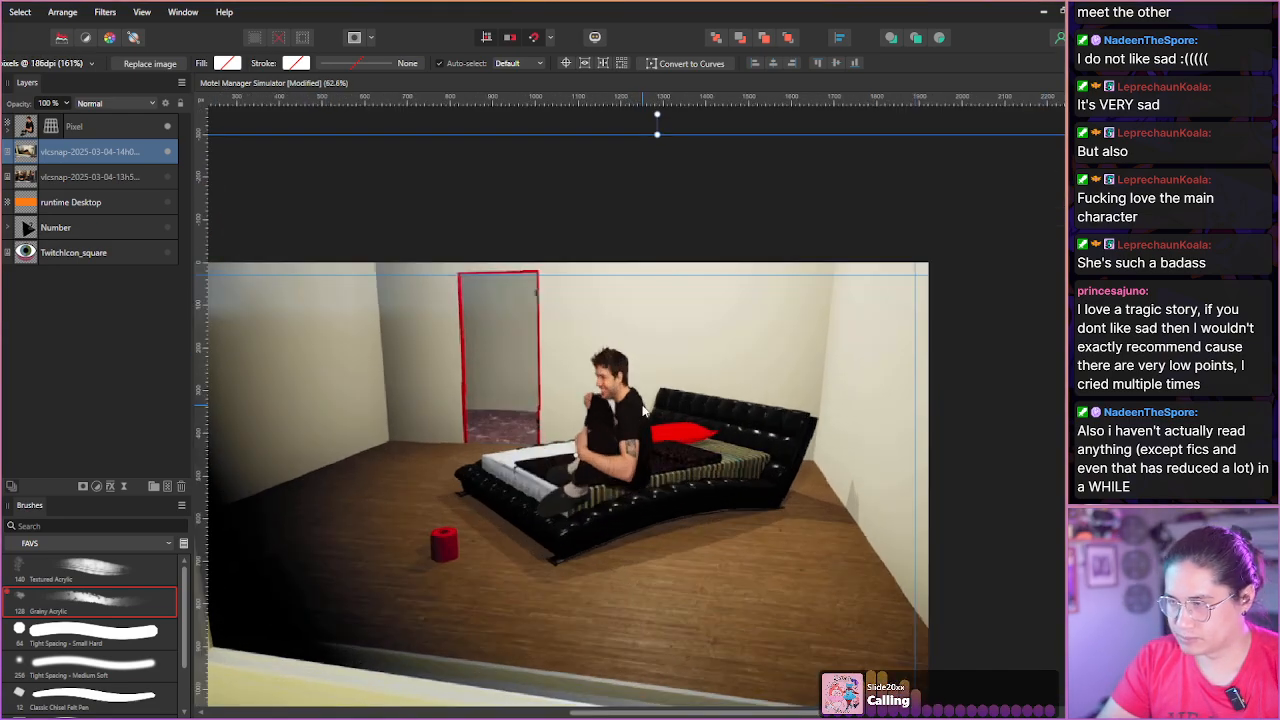
pyautogui.scroll(-3, 633, 420)
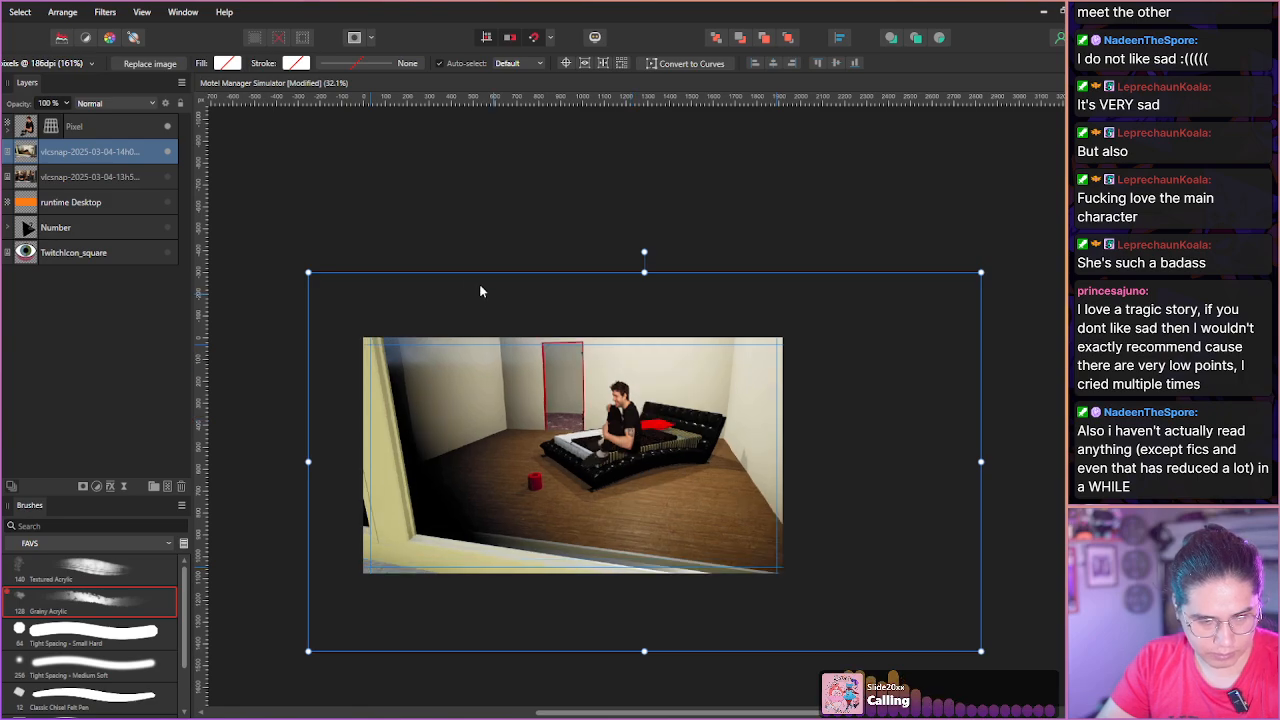
pyautogui.hotkey('ctrl', 'shift', 'z')
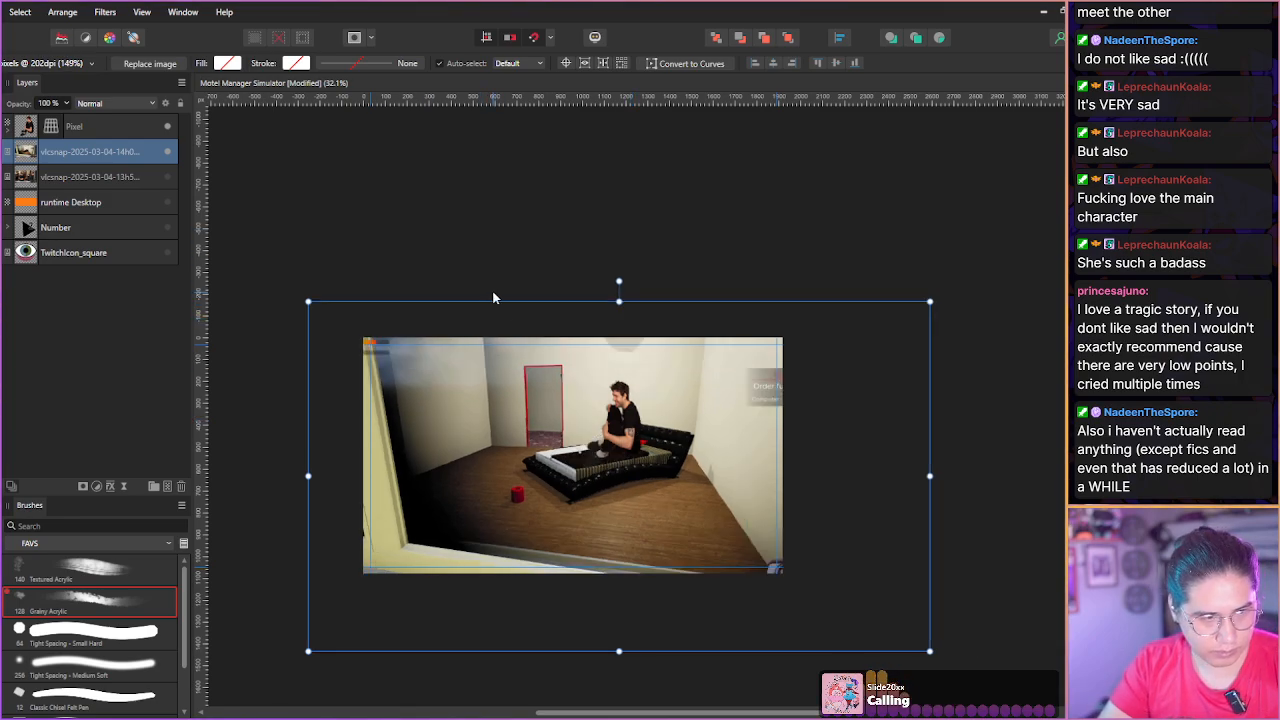
pyautogui.moveTo(929, 301); pyautogui.dragTo(972, 261)
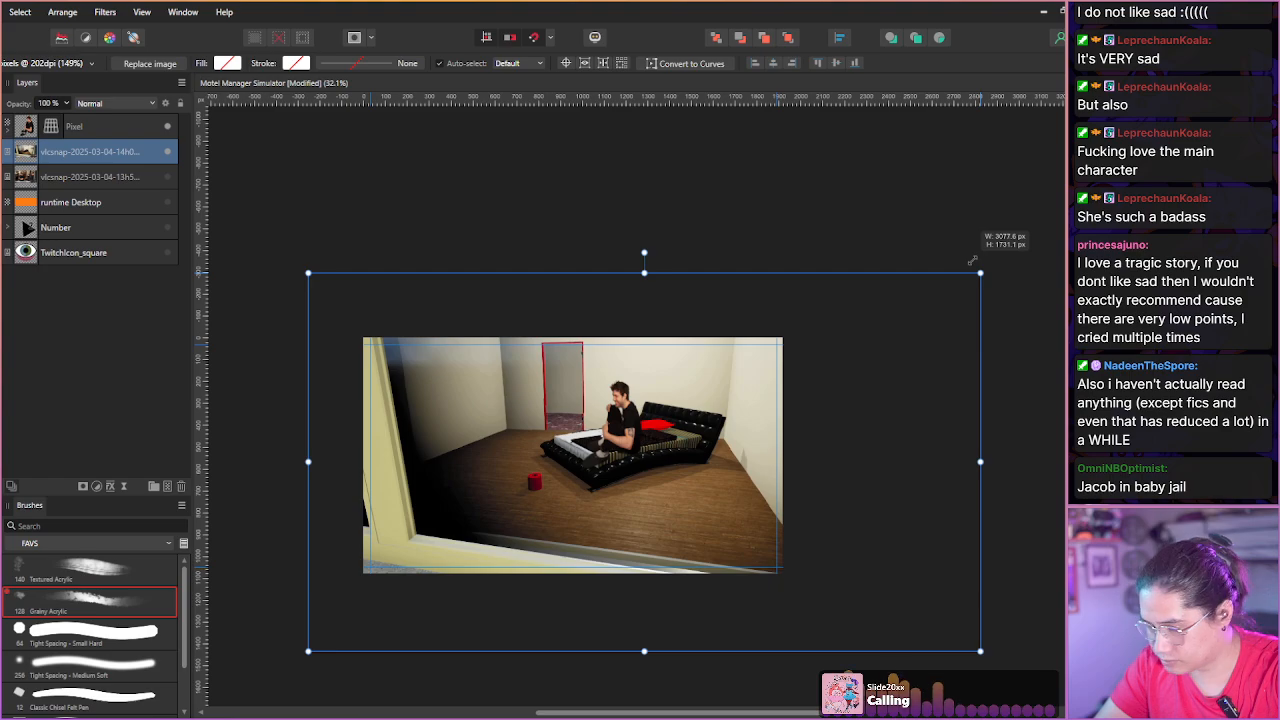
pyautogui.moveTo(977, 257); pyautogui.dragTo(981, 258)
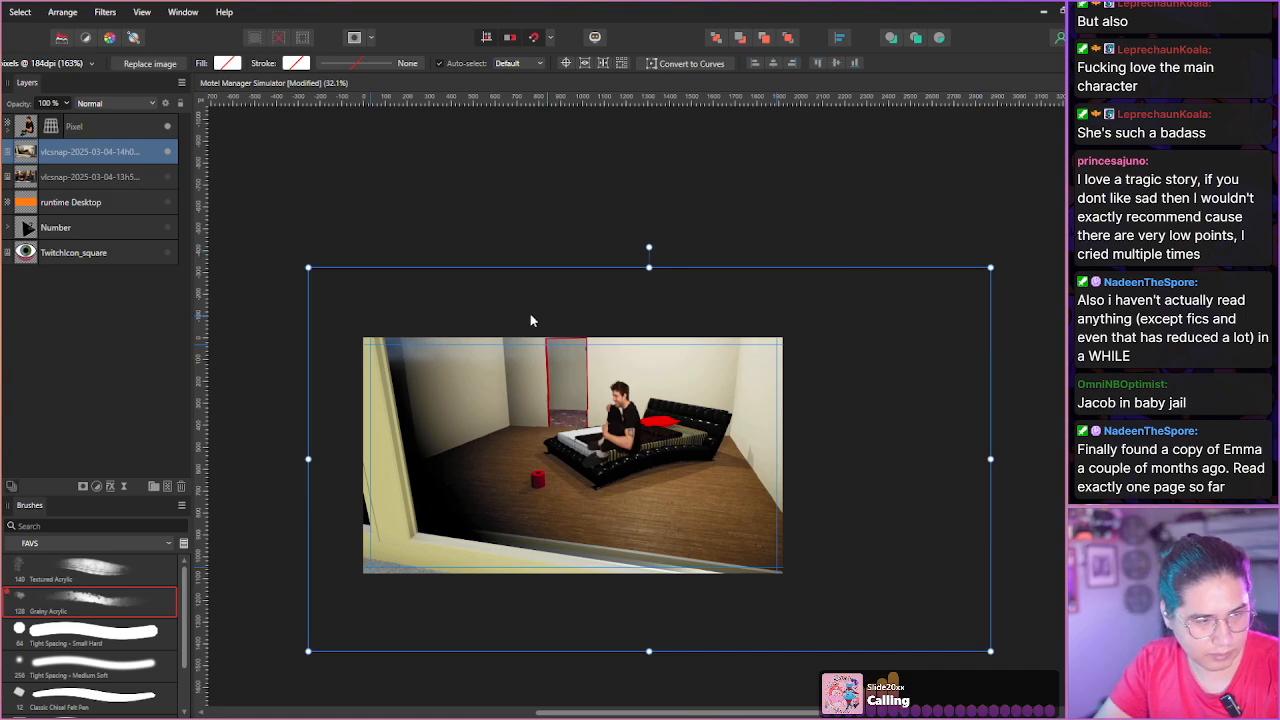
pyautogui.click(52, 182)
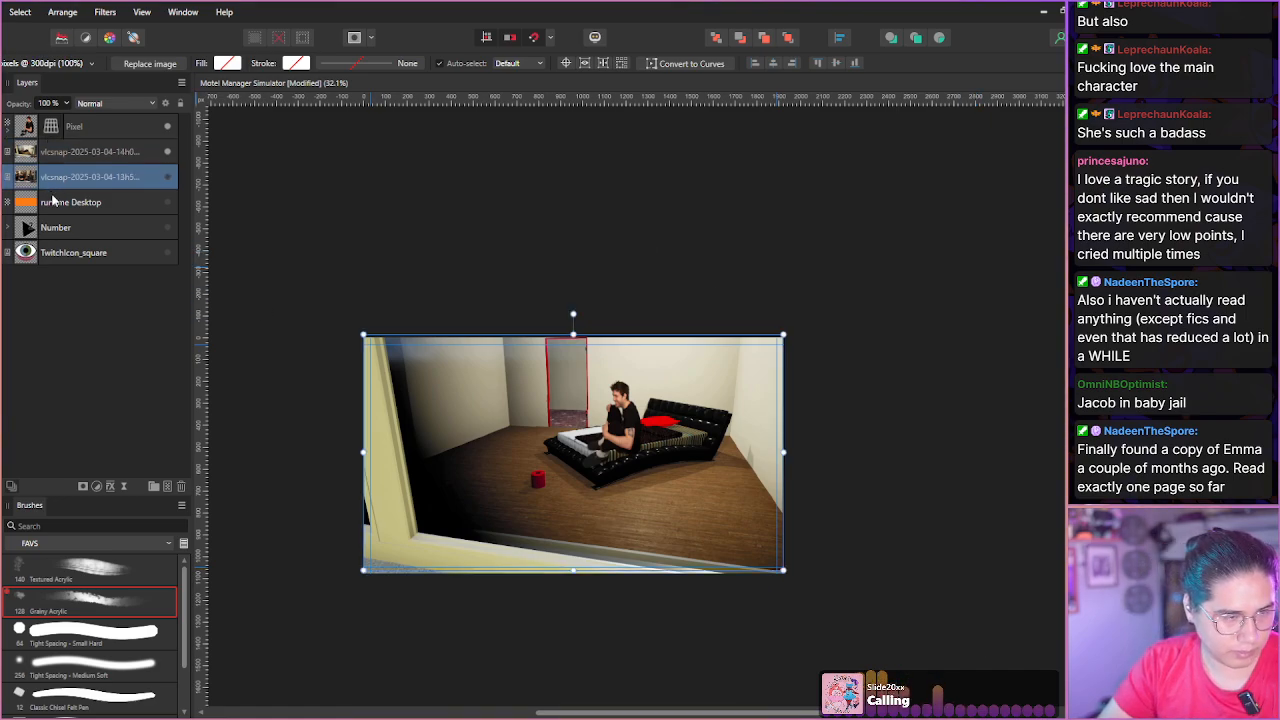
pyautogui.click(181, 487)
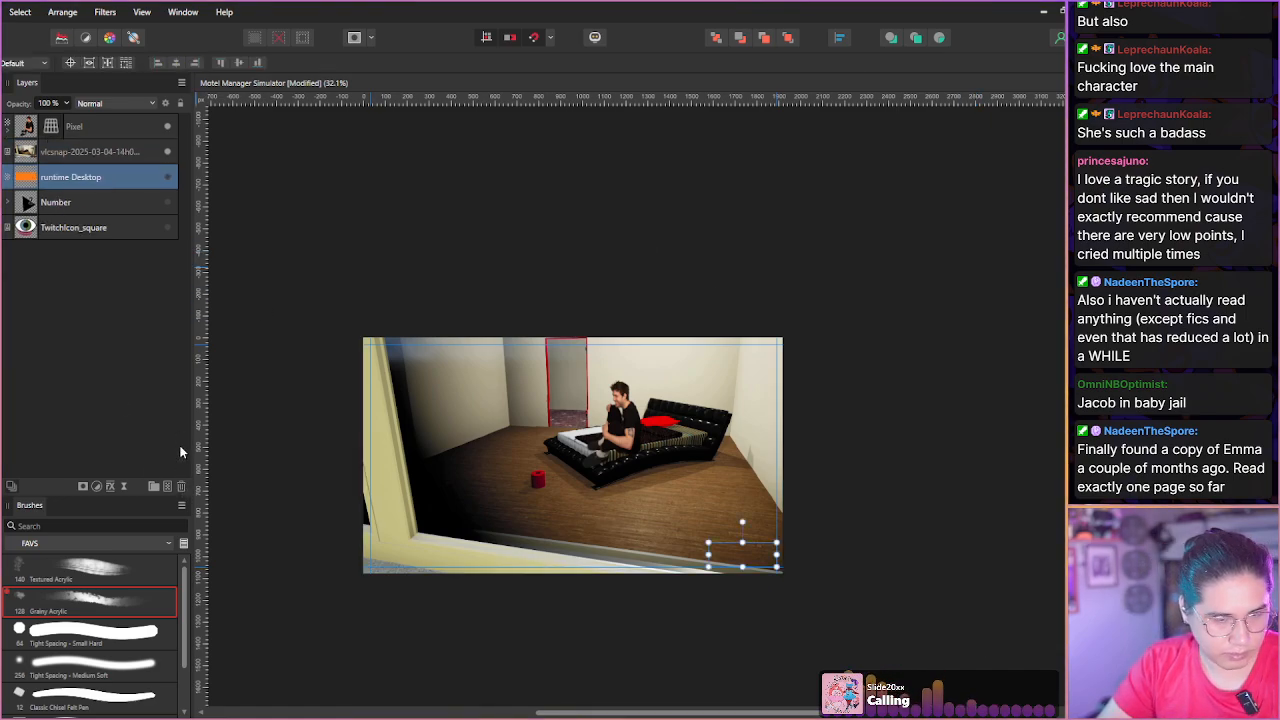
# Shift the room snapshot slightly left and down, and move the man slightly right to reseat him on the bed.
pyautogui.click(62, 159)
pyautogui.moveTo(434, 484); pyautogui.dragTo(420, 490)
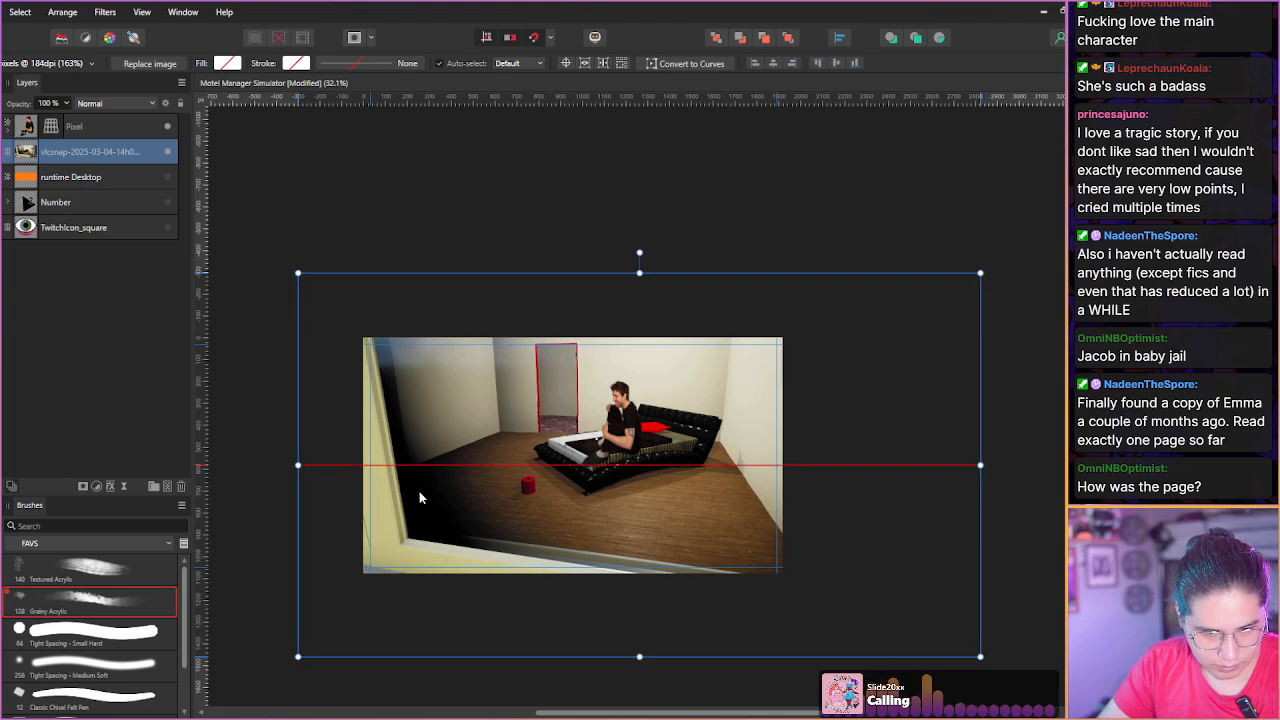
pyautogui.click(50, 127)
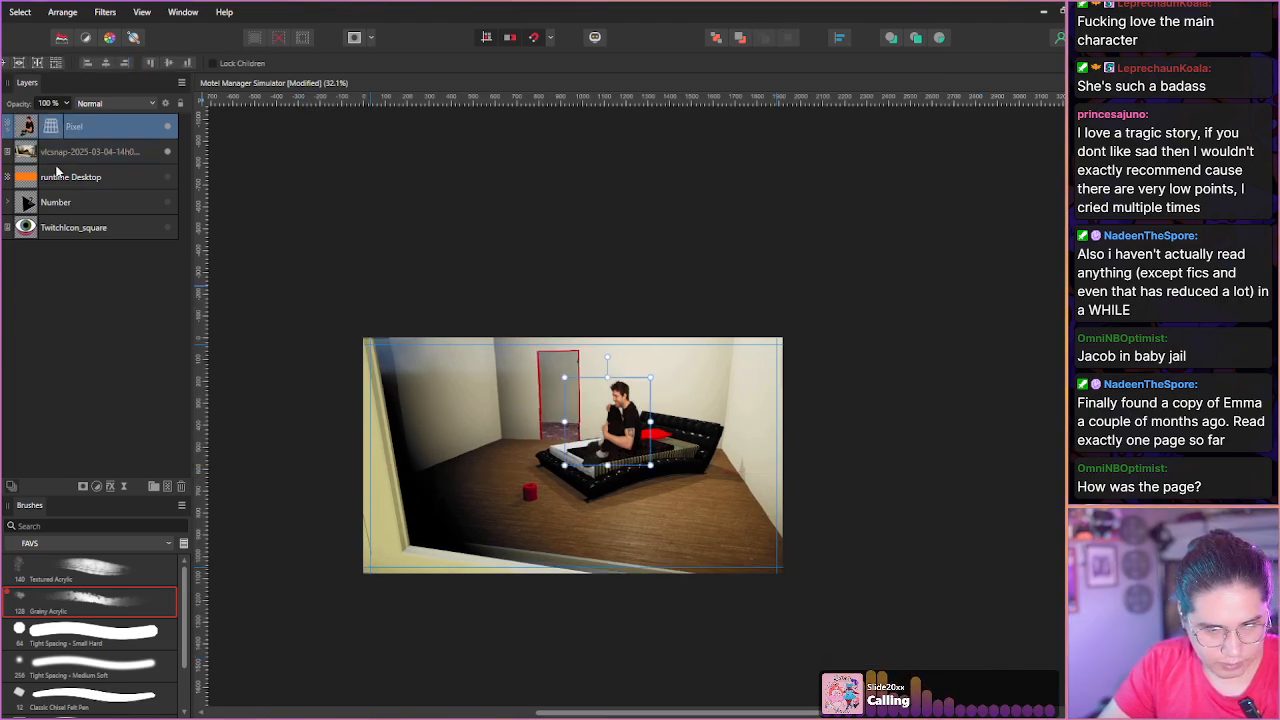
pyautogui.moveTo(620, 437); pyautogui.dragTo(620, 444)
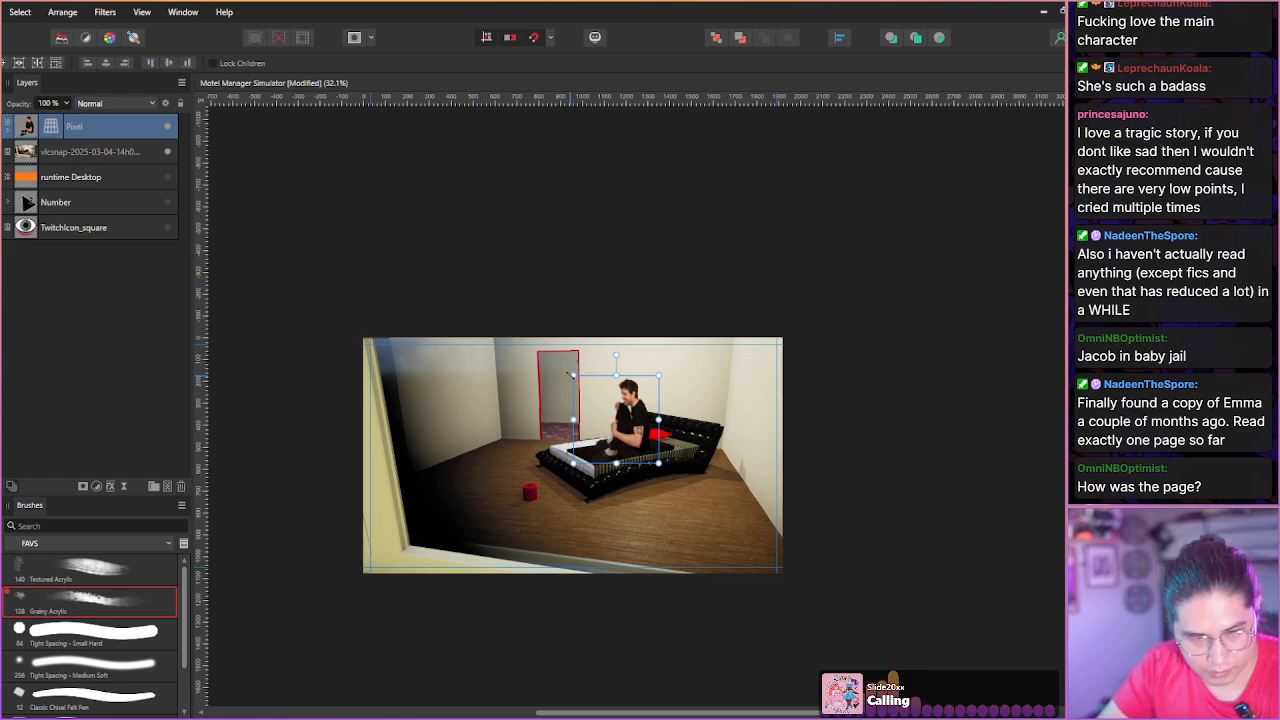
pyautogui.moveTo(572, 376)
pyautogui.mouseDown()
pyautogui.moveTo(562, 370)
pyautogui.moveTo(573, 376)
pyautogui.mouseUp()
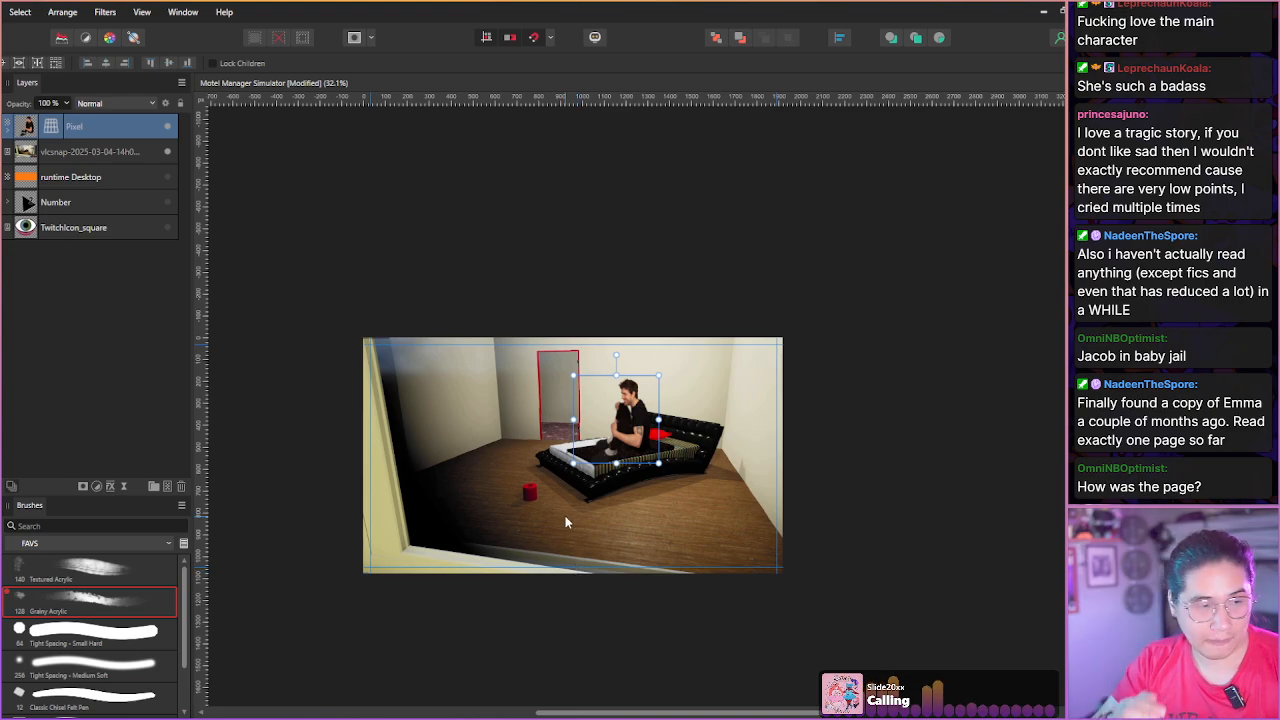
pyautogui.click(62, 234)
pyautogui.click(92, 305)
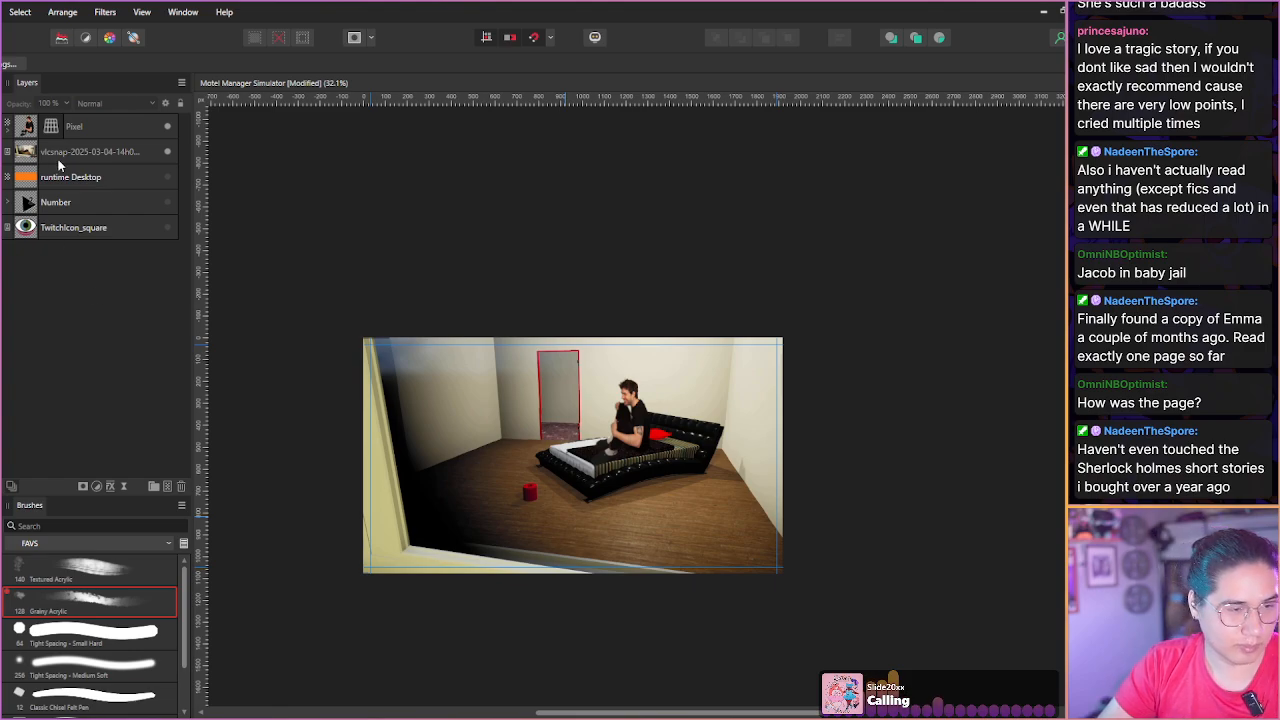
# Add a Levels adjustment above the man's layer and lower its White Level to 91%.
pyautogui.click(21, 135)
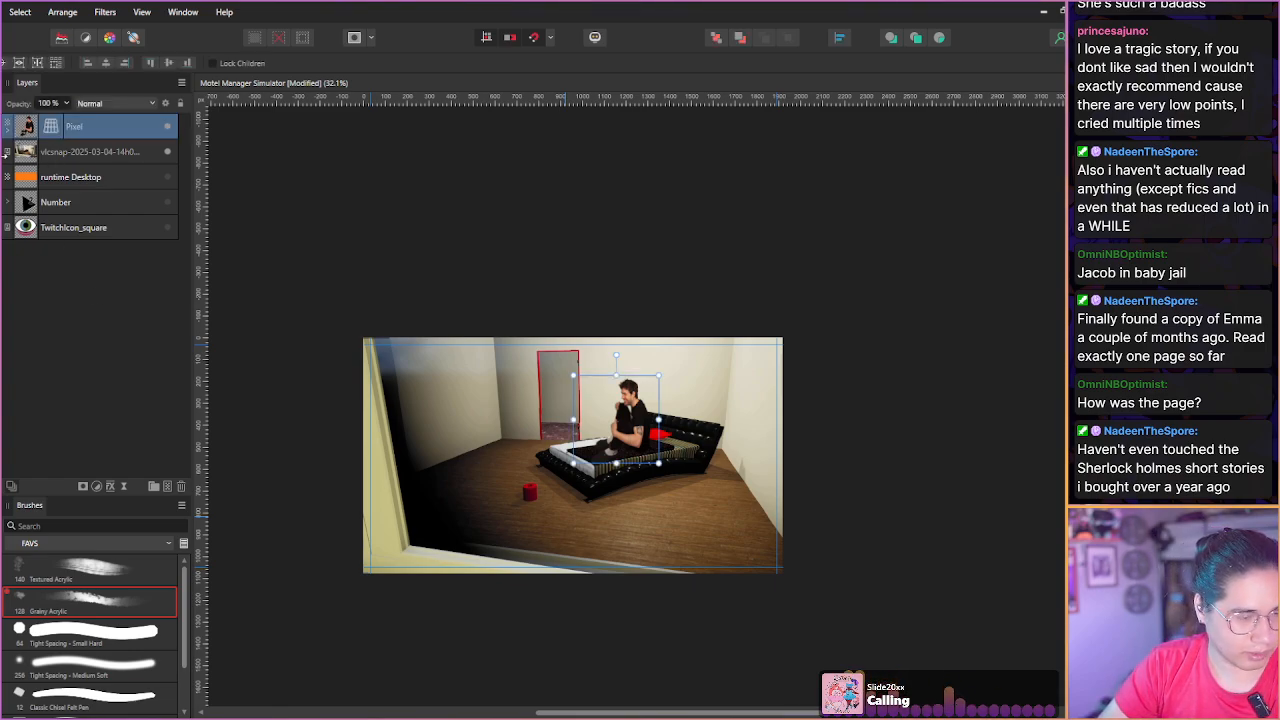
pyautogui.click(96, 486)
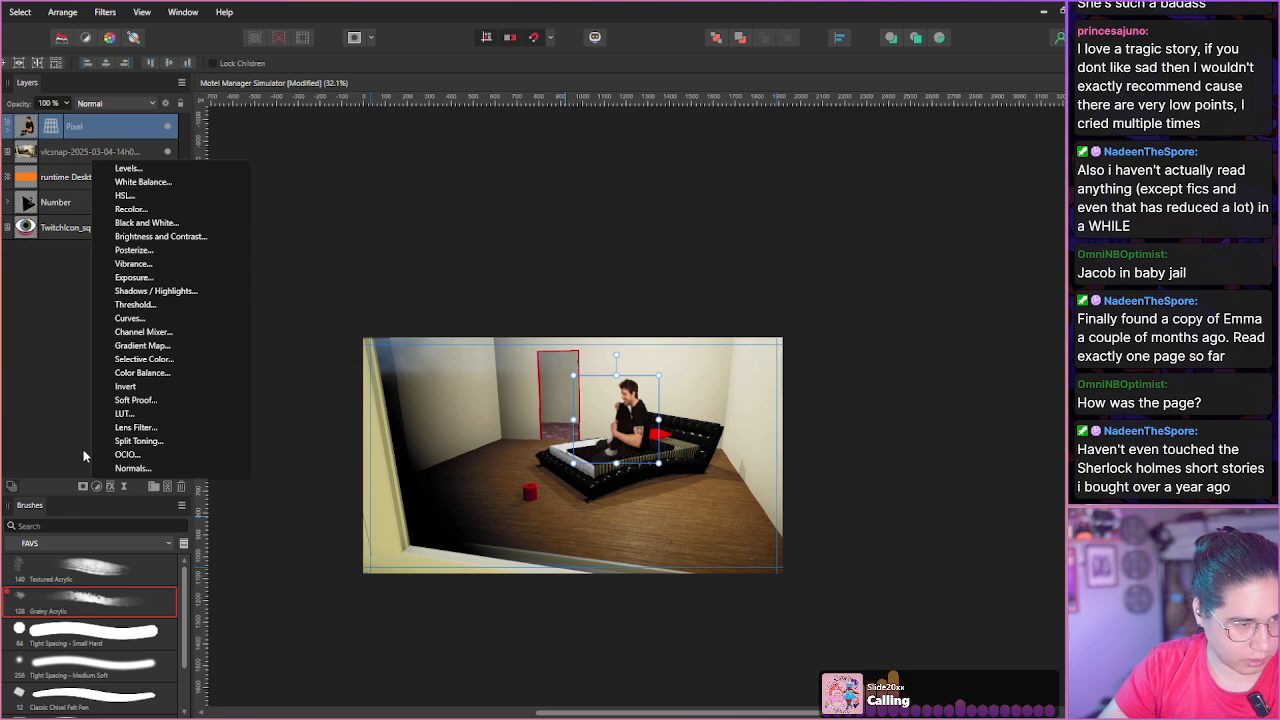
pyautogui.click(128, 168)
pyautogui.moveTo(839, 372); pyautogui.dragTo(132, 169)
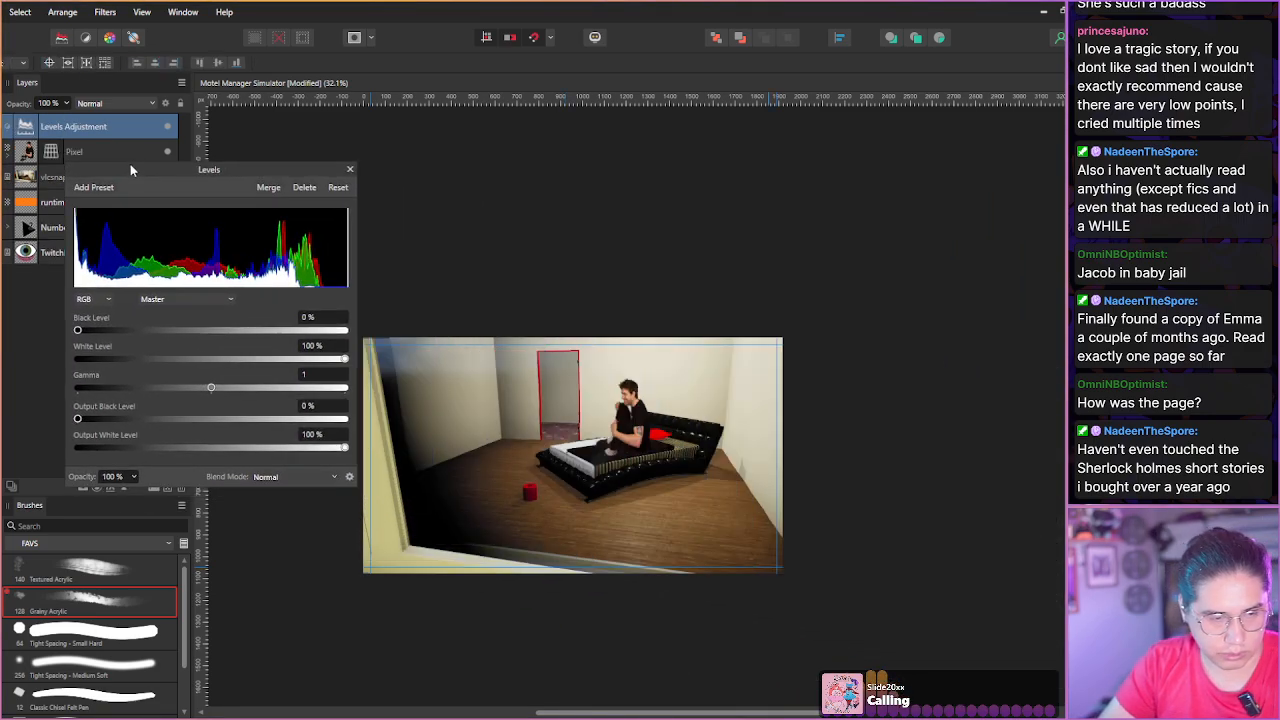
pyautogui.click(323, 360)
pyautogui.moveTo(322, 363); pyautogui.dragTo(319, 360)
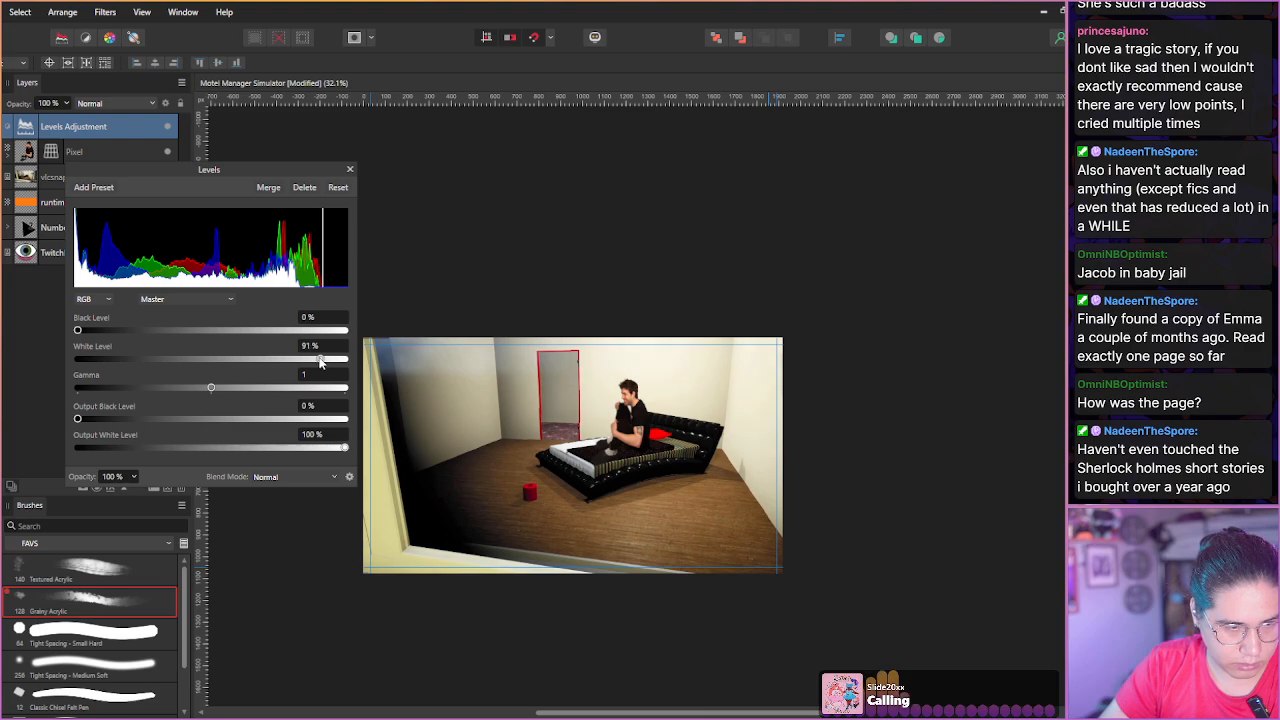
# Set the Levels adjustment's Gamma to 0.633 and its White Level to 89%, leaving Black Level at 0%.
pyautogui.moveTo(78, 331); pyautogui.dragTo(64, 328)
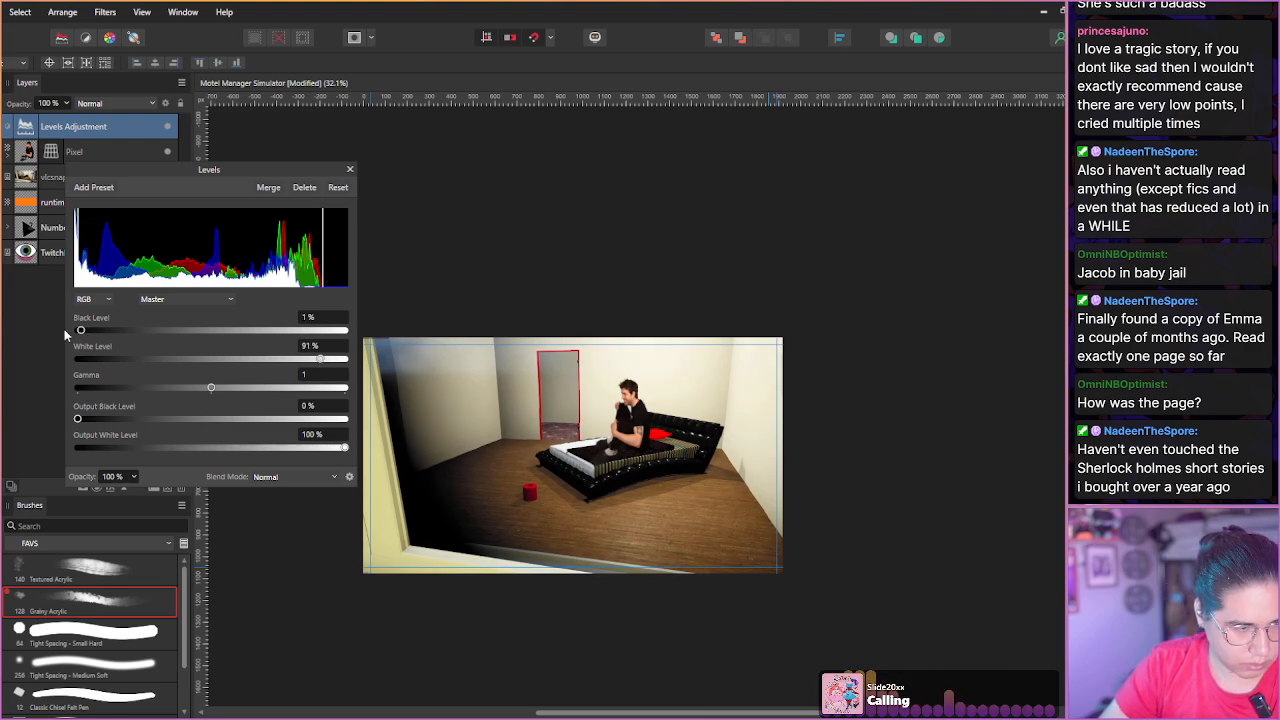
pyautogui.moveTo(209, 390); pyautogui.dragTo(172, 392)
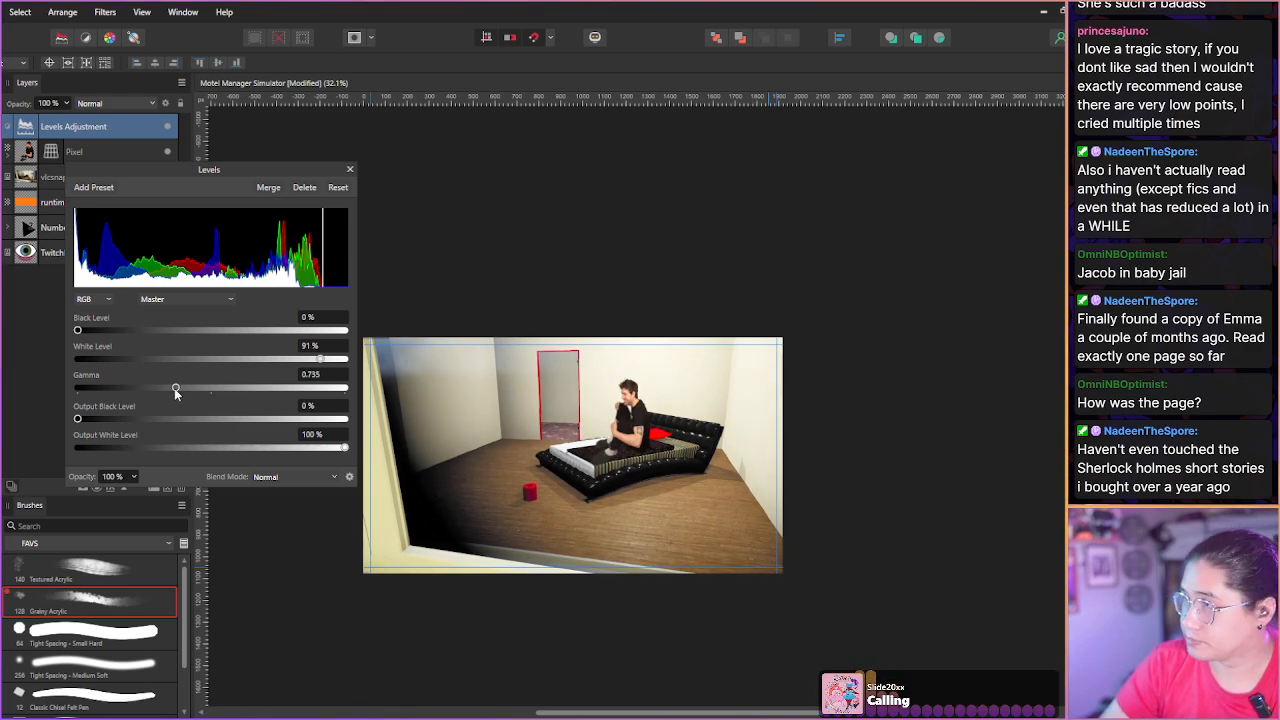
pyautogui.moveTo(172, 392); pyautogui.dragTo(167, 389)
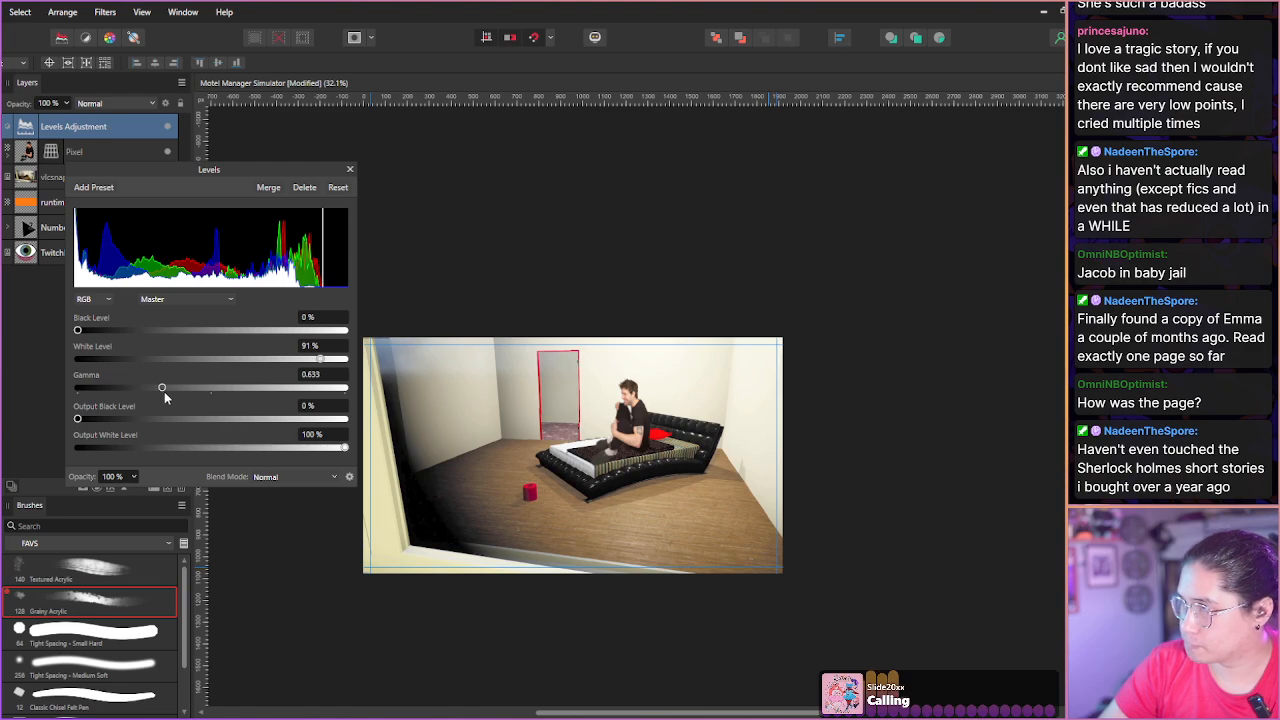
pyautogui.moveTo(318, 359); pyautogui.dragTo(313, 361)
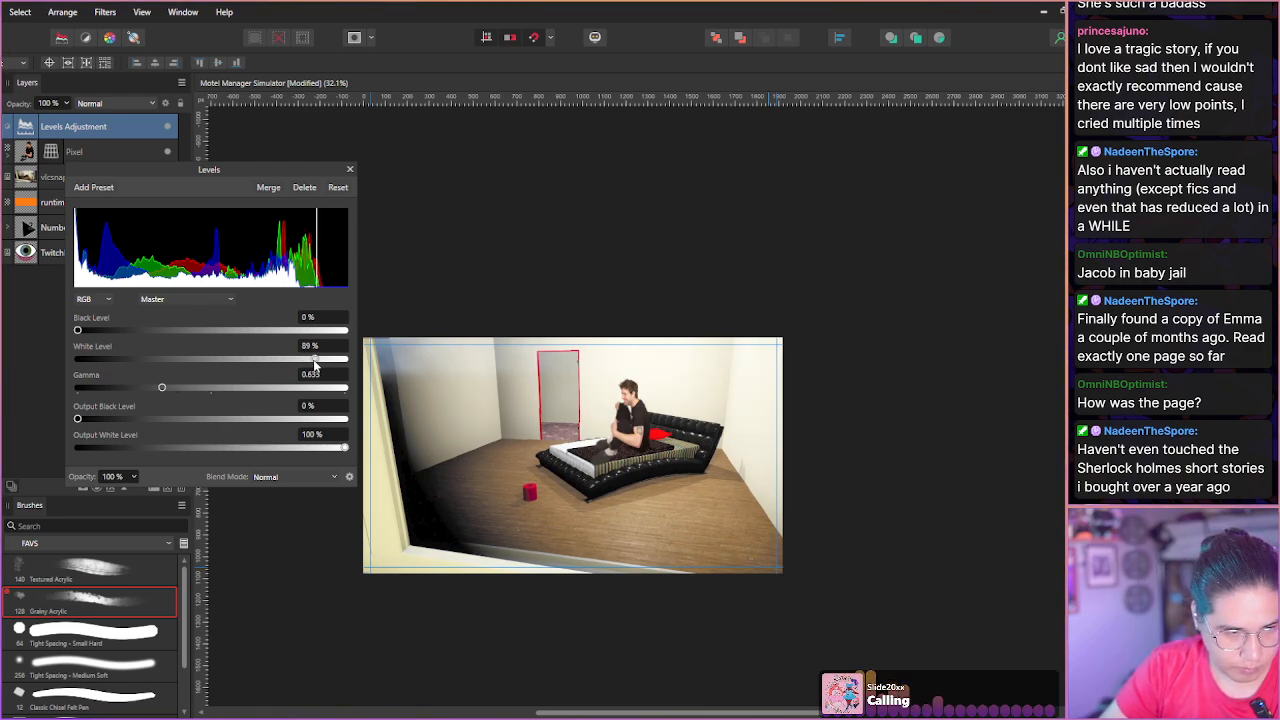
pyautogui.moveTo(345, 448)
pyautogui.mouseDown()
pyautogui.moveTo(334, 452)
pyautogui.moveTo(348, 449)
pyautogui.mouseUp()
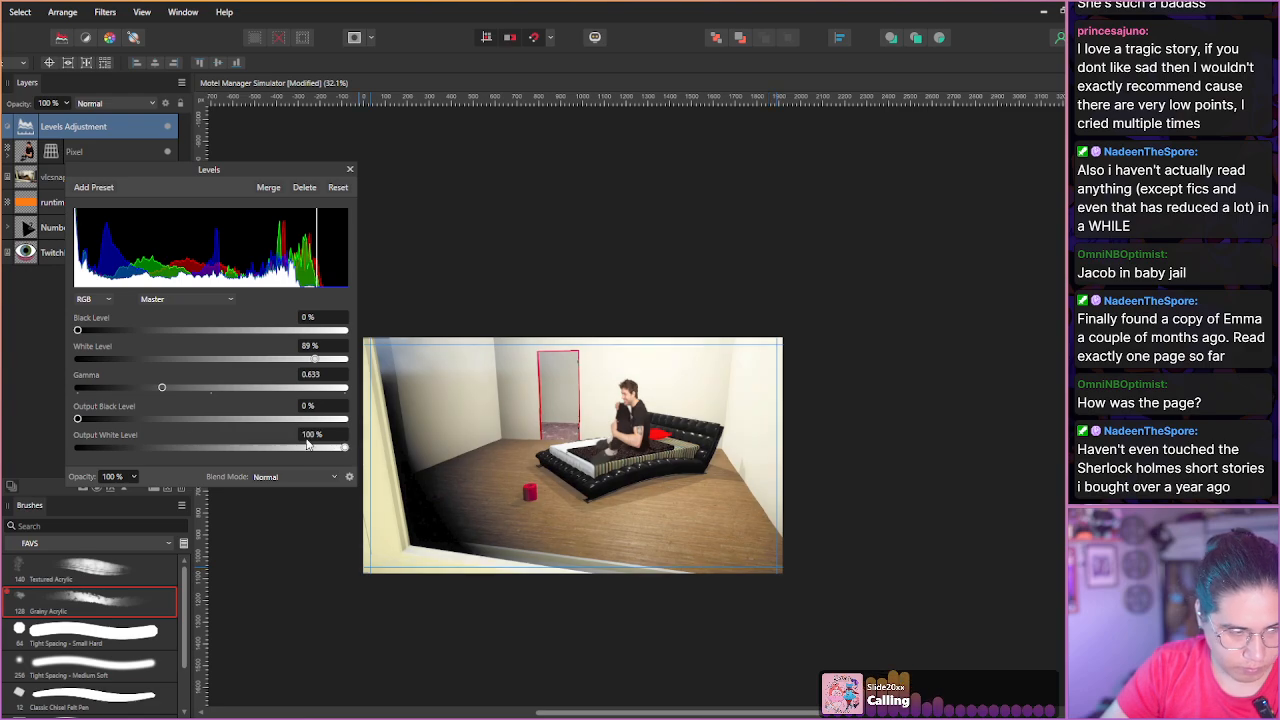
# Raise the Levels adjustment's Output Black Level to 5%.
pyautogui.moveTo(80, 420); pyautogui.dragTo(88, 421)
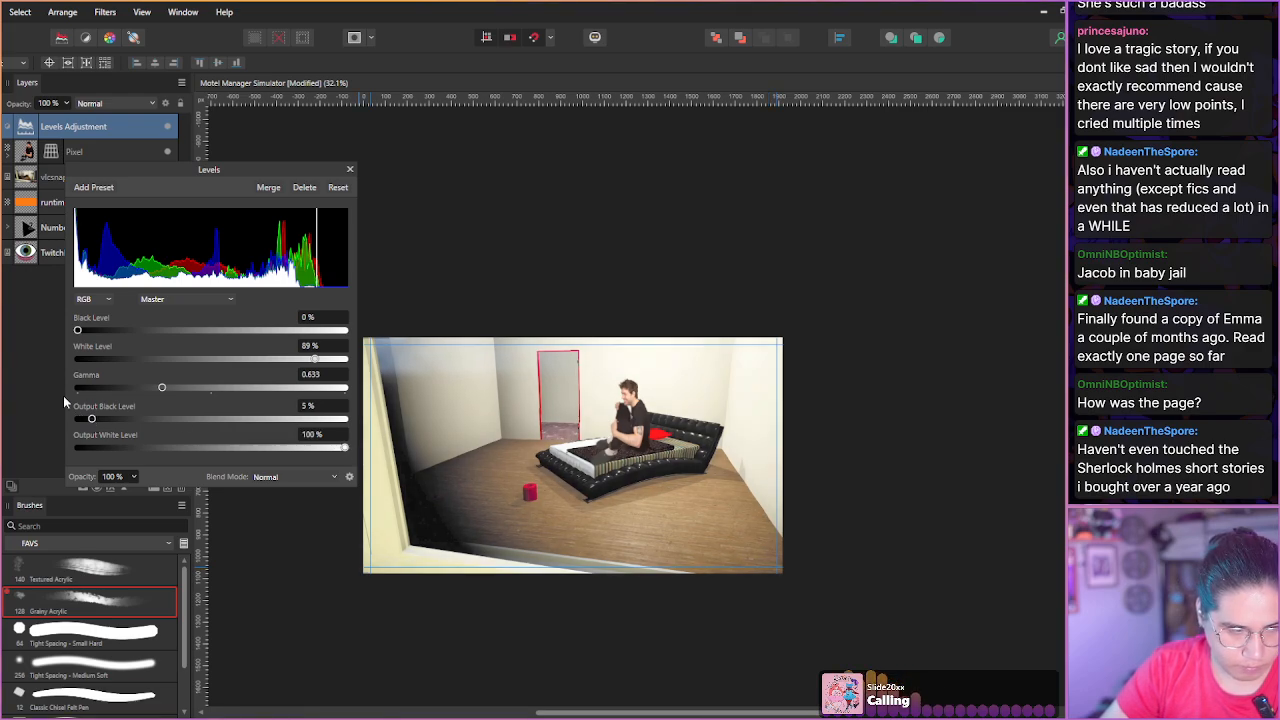
pyautogui.click(350, 169)
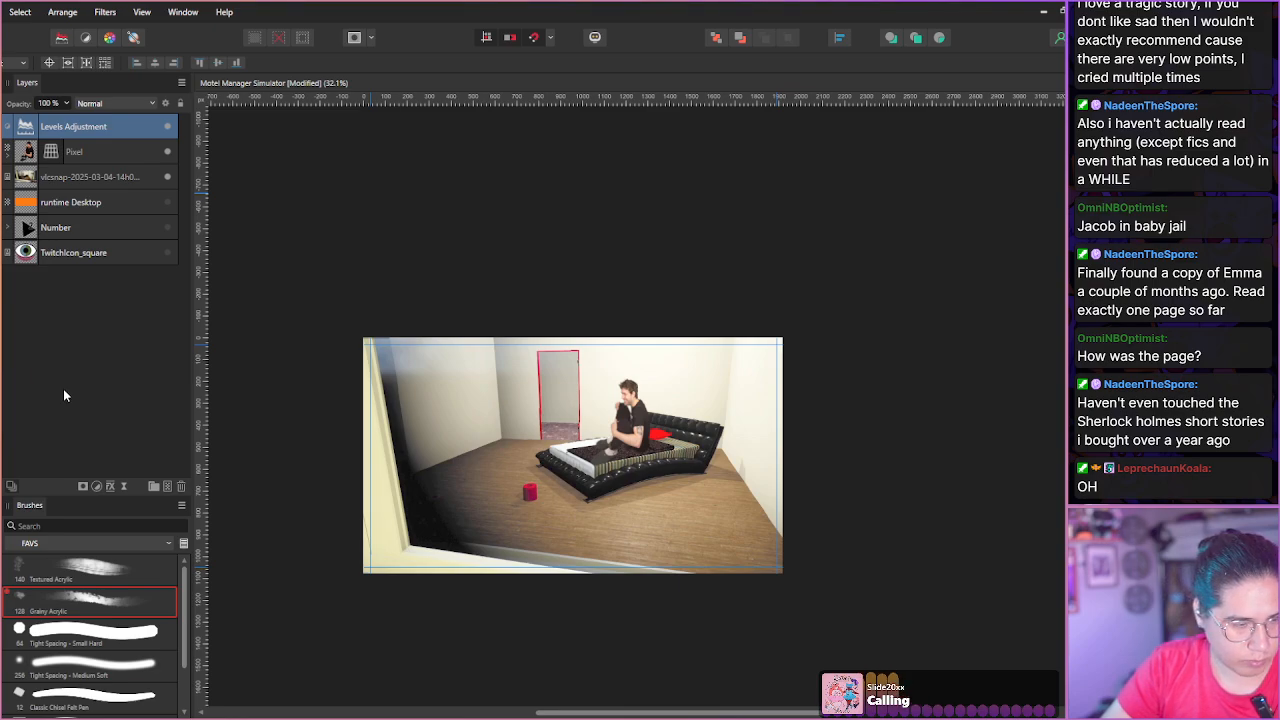
# Add a Color Balance adjustment and set its Midtones to Cyan/Red 20%, Magenta/Green -3% and Yellow/Blue 8%.
pyautogui.click(96, 486)
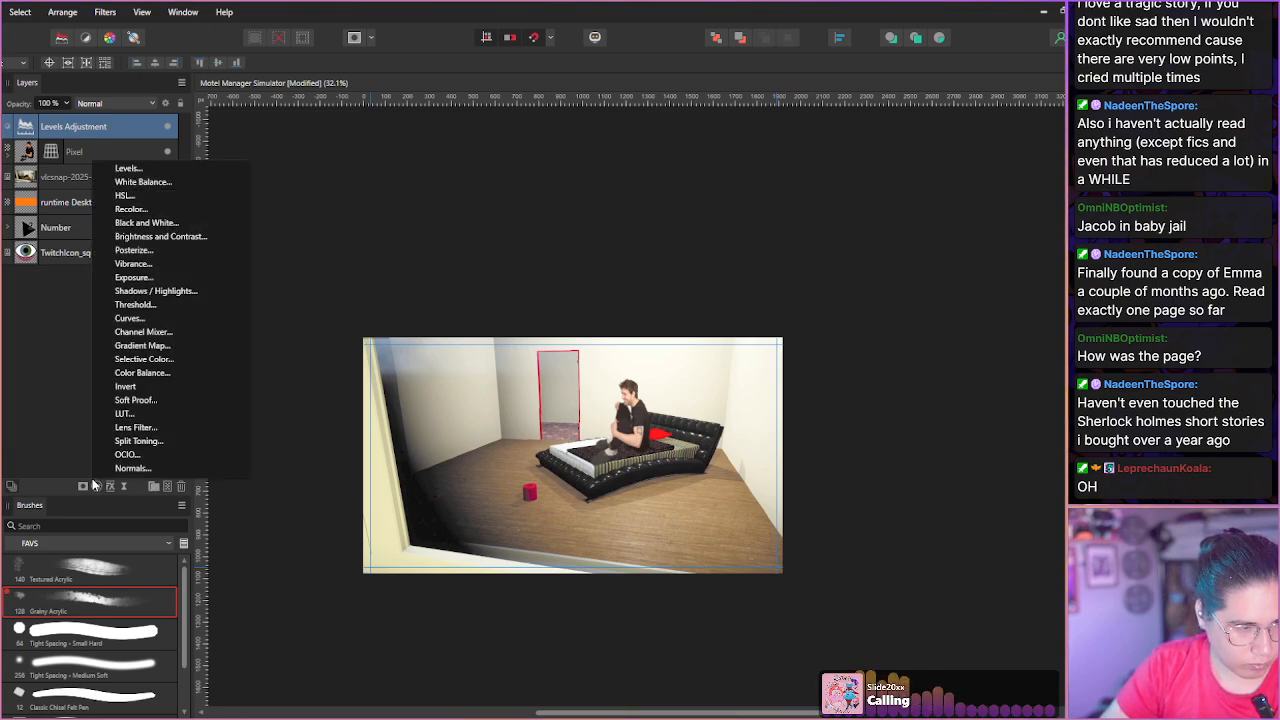
pyautogui.click(120, 383)
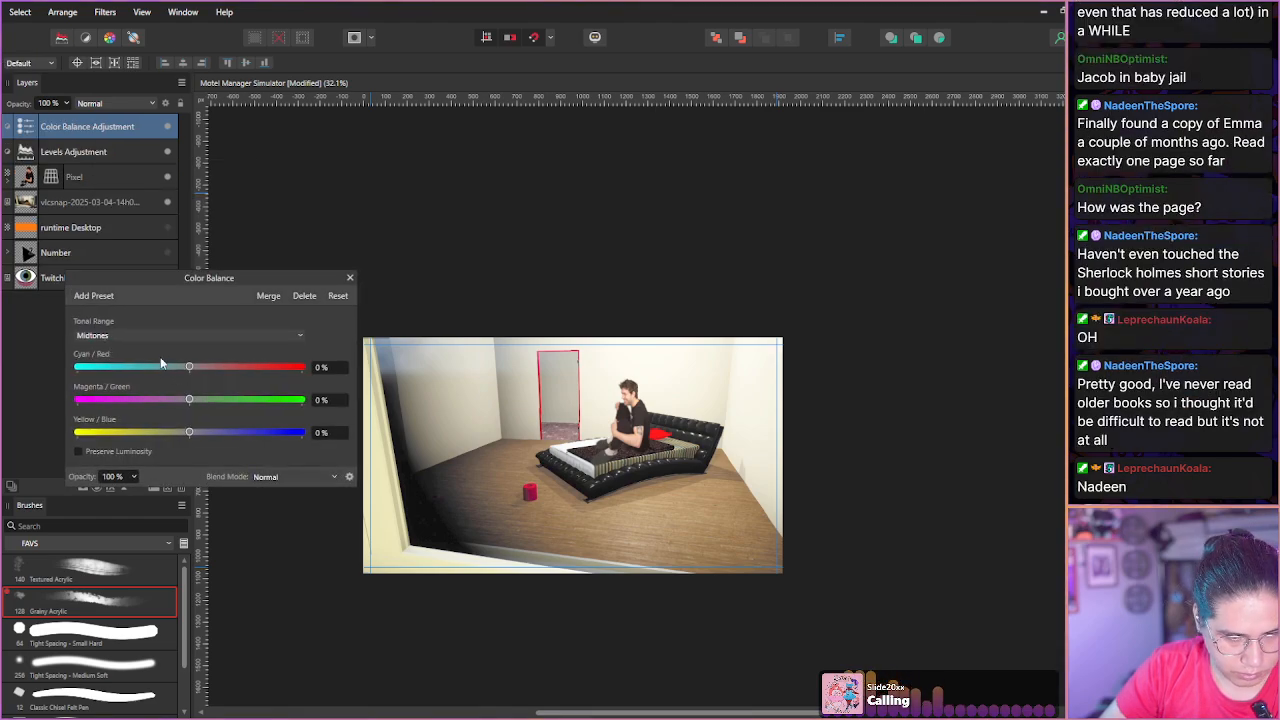
pyautogui.moveTo(193, 368); pyautogui.dragTo(198, 432)
# Set the Color Balance Shadows to Cyan/Red 20% and Magenta/Green 3%, leaving Yellow/Blue at 0%.
pyautogui.click(95, 335)
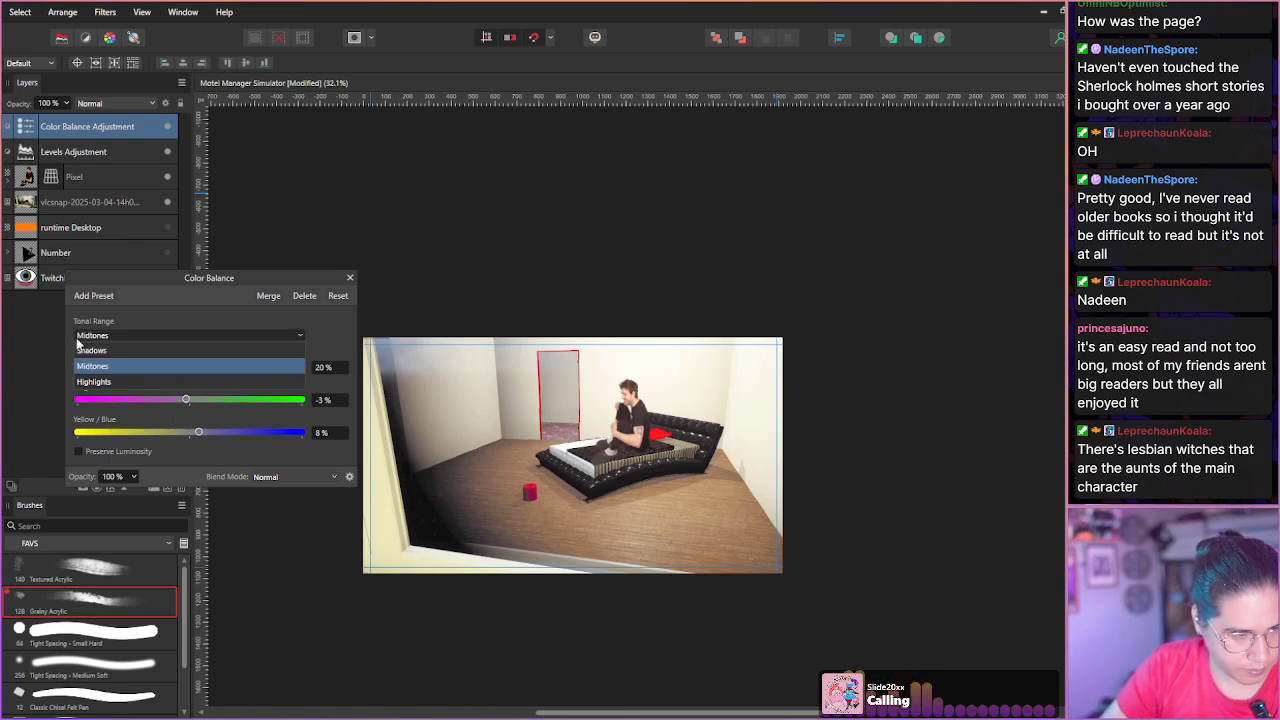
pyautogui.click(90, 349)
pyautogui.moveTo(204, 434)
pyautogui.mouseDown()
pyautogui.moveTo(234, 434)
pyautogui.moveTo(162, 434)
pyautogui.moveTo(194, 435)
pyautogui.mouseUp()
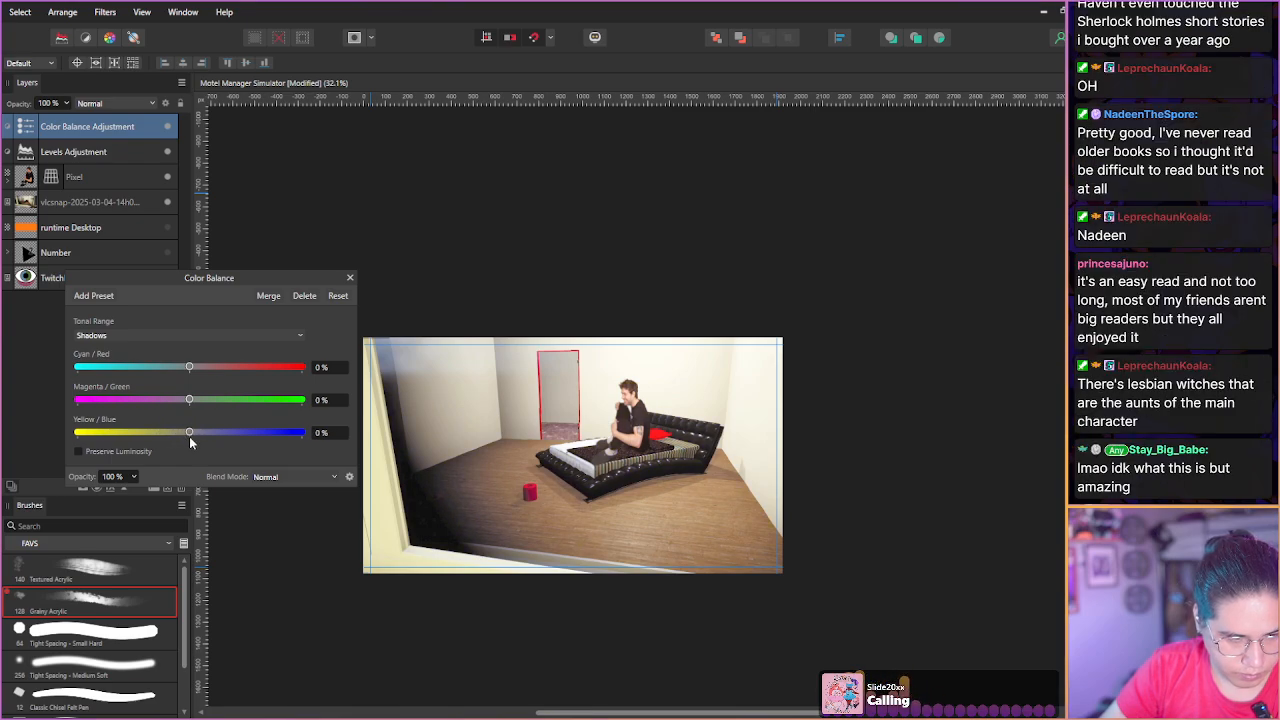
pyautogui.moveTo(199, 369); pyautogui.dragTo(197, 403)
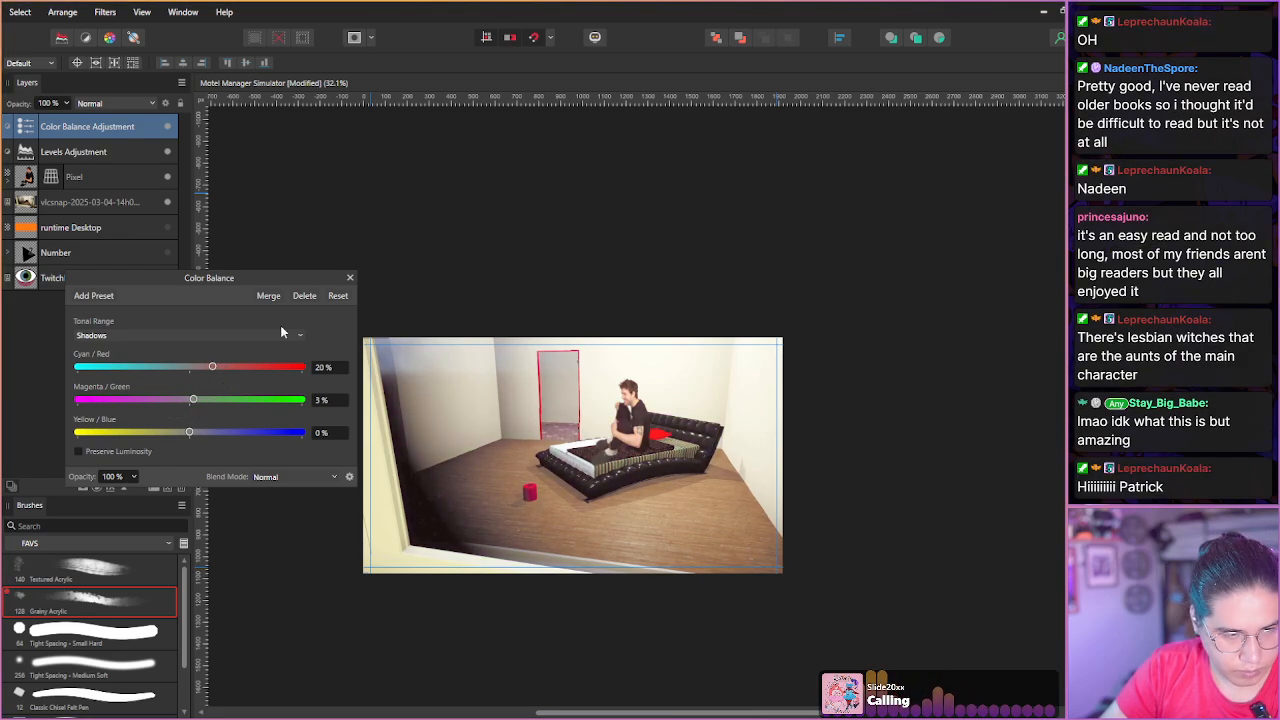
pyautogui.click(95, 297)
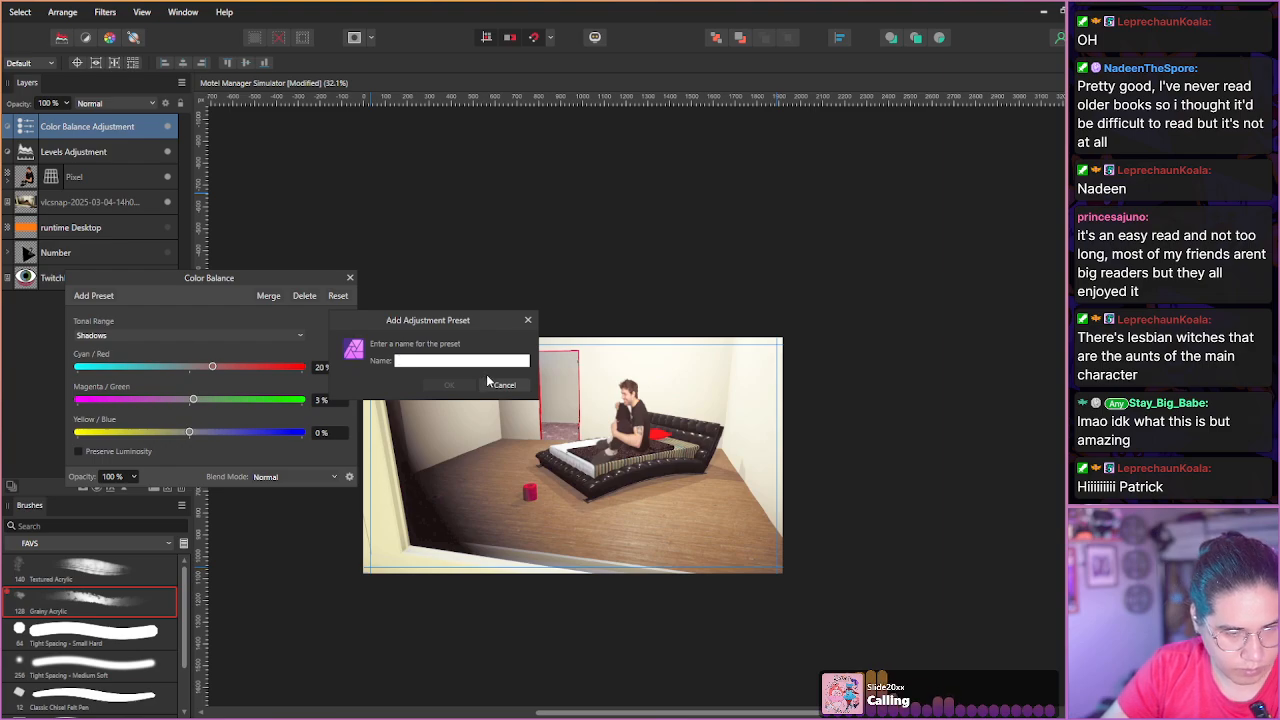
pyautogui.click(504, 385)
# Set the Color Balance Highlights to Cyan/Red -3%, Magenta/Green -8% and Yellow/Blue 5%, and deselect the adjustment.
pyautogui.click(100, 335)
pyautogui.click(91, 382)
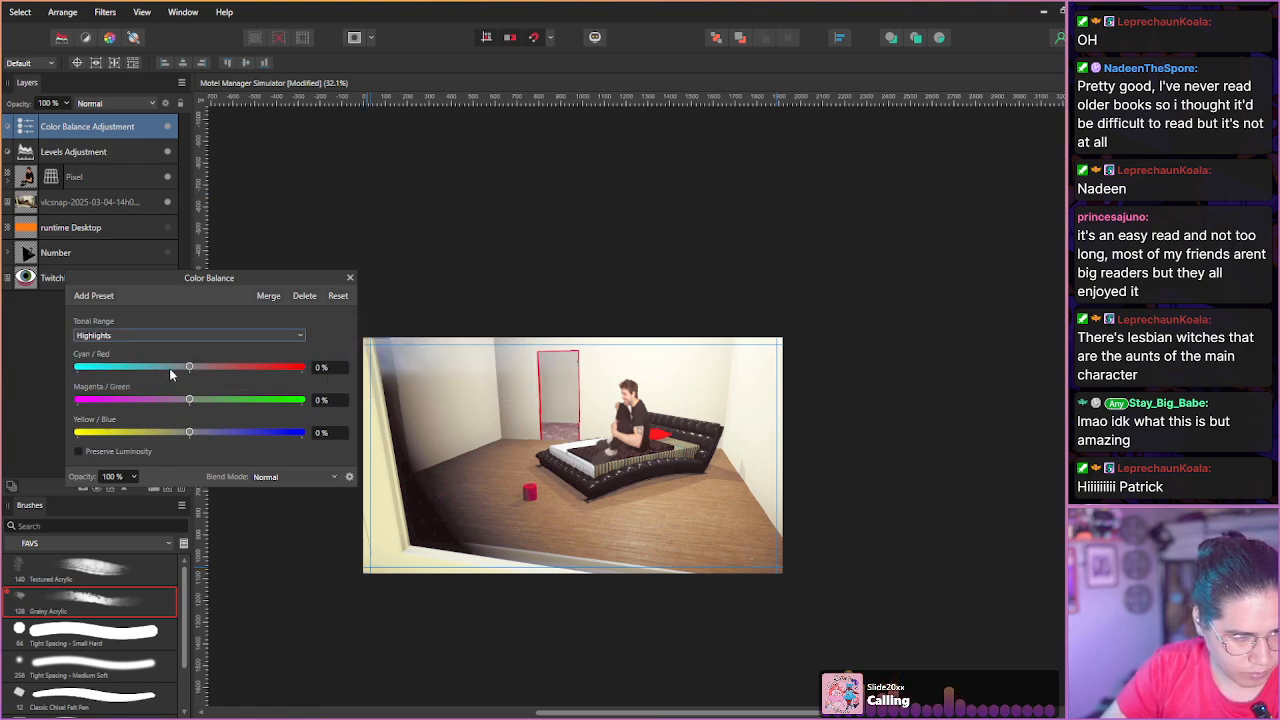
pyautogui.moveTo(188, 368); pyautogui.dragTo(193, 433)
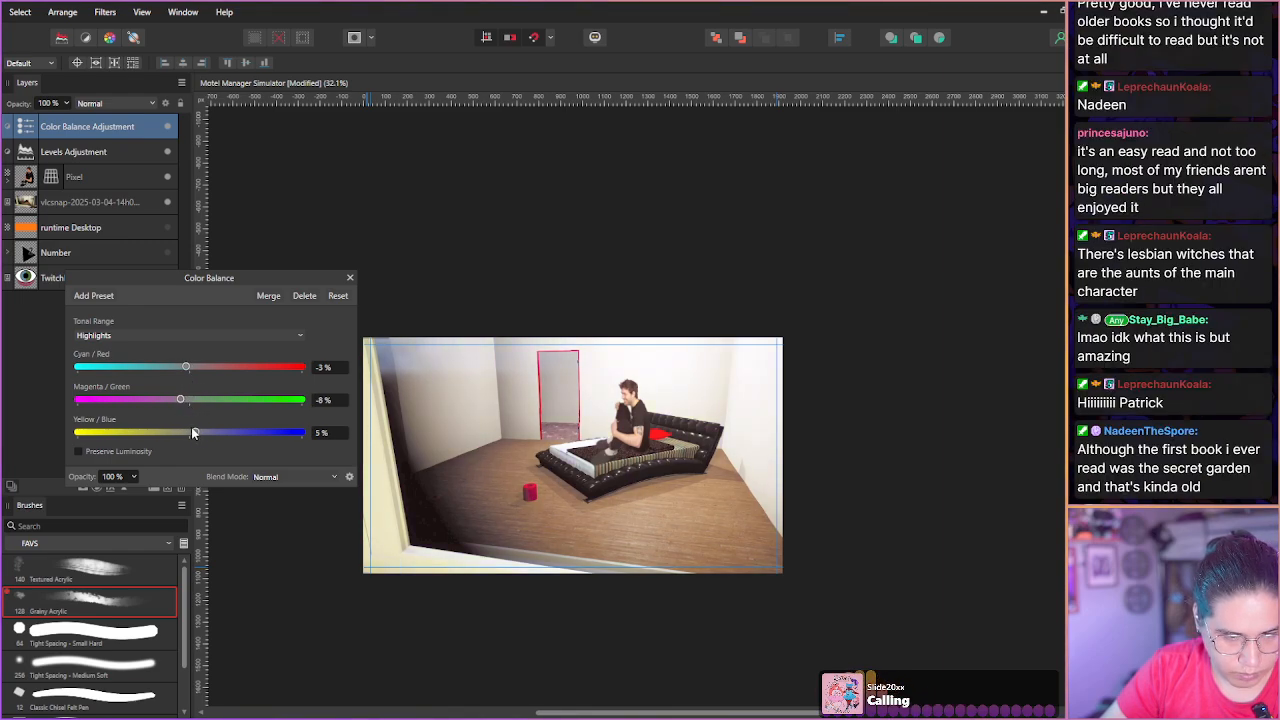
pyautogui.click(349, 278)
pyautogui.click(50, 347)
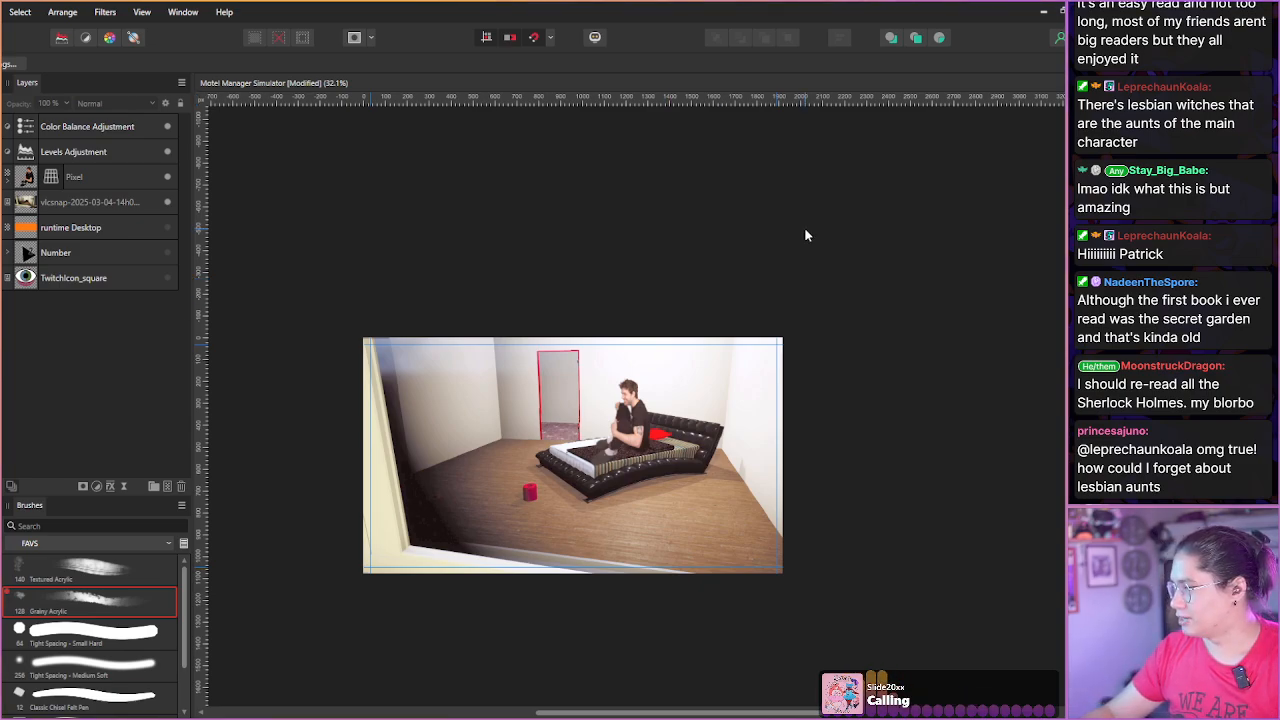
# Add white art text reading "WE MIGHT / HAVE GONE / TOO FAR" on three lines in the thumbnail's upper-left area.
pyautogui.scroll(3, 585, 491)
pyautogui.moveTo(587, 488); pyautogui.dragTo(661, 453)
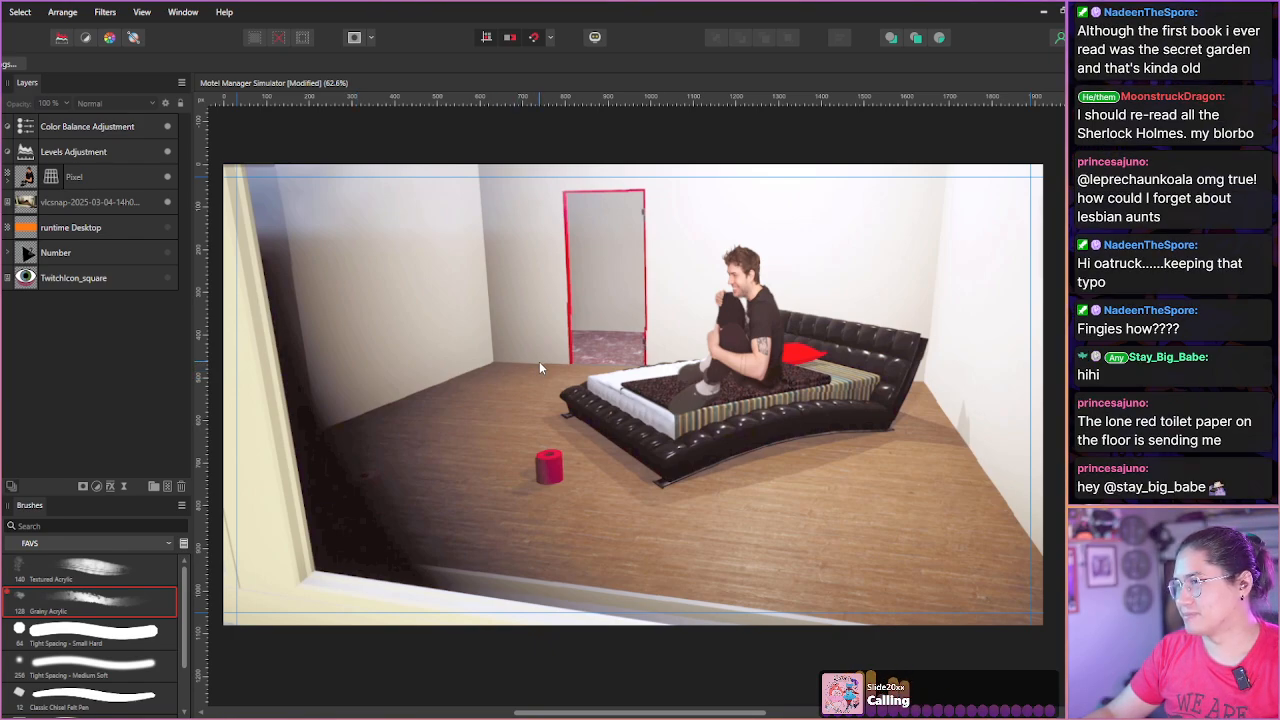
pyautogui.scroll(-1, 539, 361)
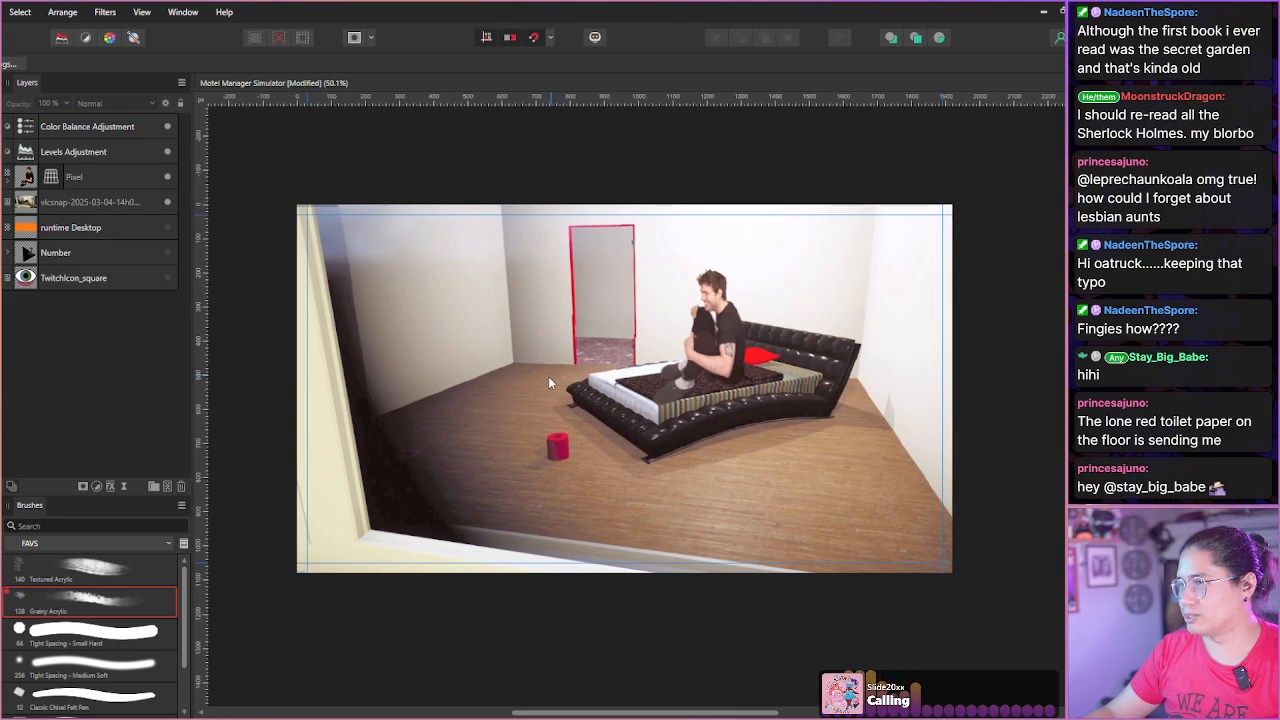
pyautogui.hscroll(-1, 548, 388)
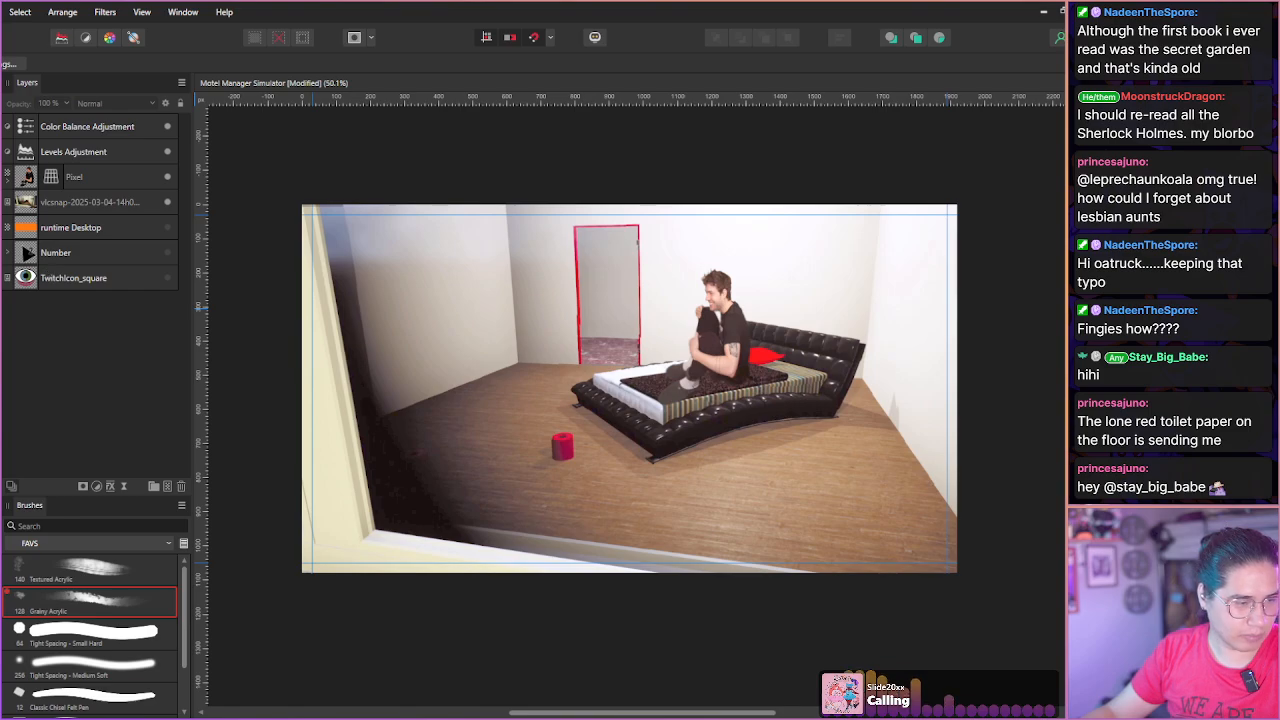
pyautogui.press('t')
pyautogui.moveTo(322, 224); pyautogui.dragTo(337, 275)
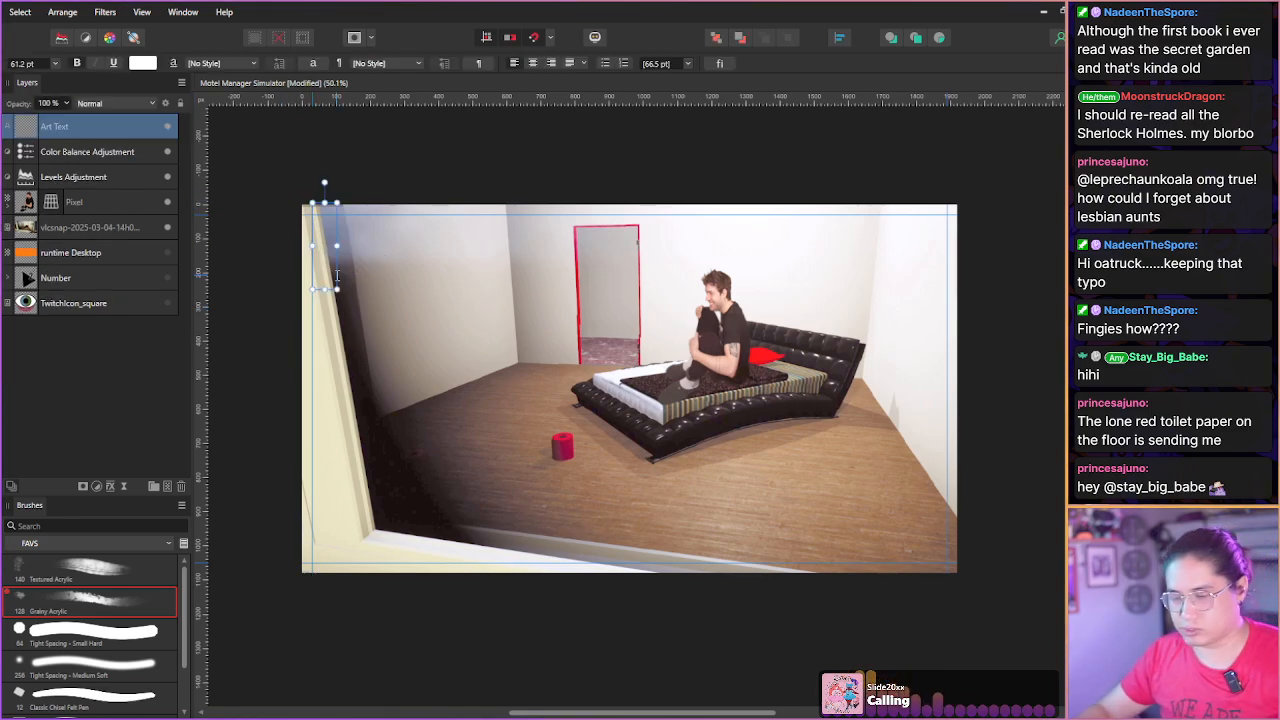
pyautogui.write('WE')
pyautogui.press('Return')
pyautogui.write('M')
pyautogui.press('BackSpace')
pyautogui.press('BackSpace')
pyautogui.write('MIGHTT')
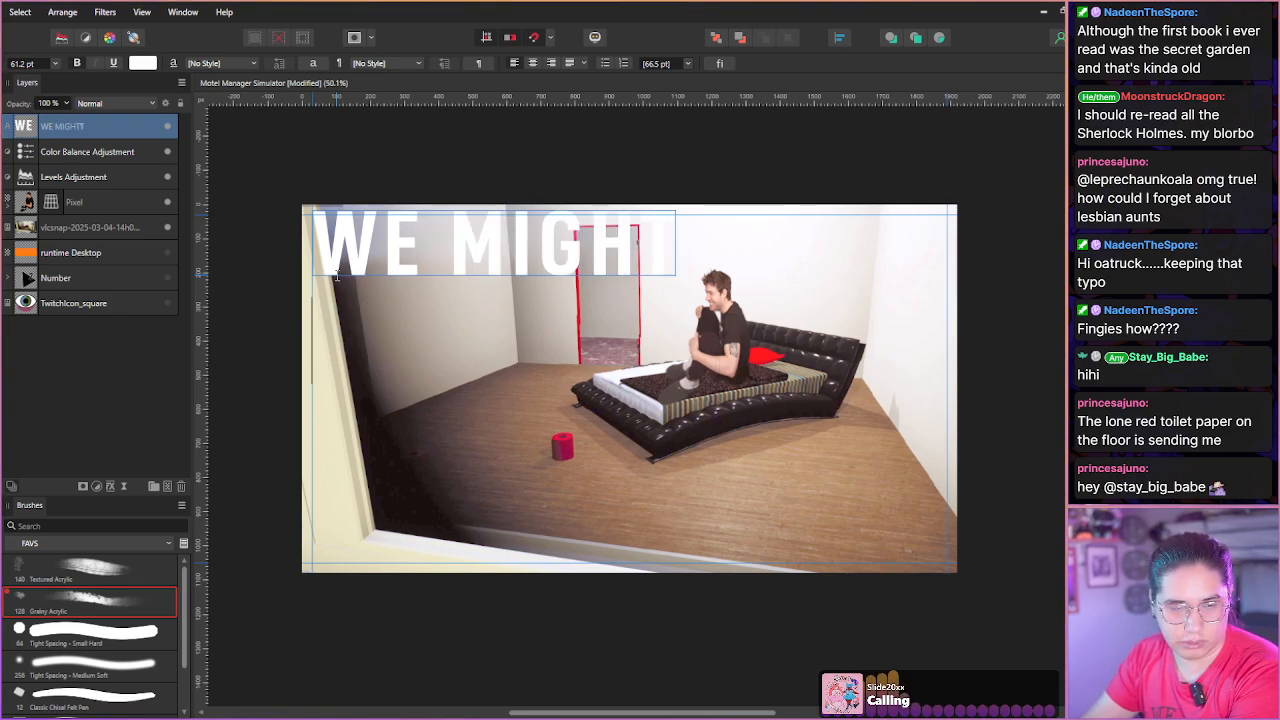
pyautogui.press('Return')
pyautogui.write('HAVE GONE')
pyautogui.press('Return')
pyautogui.write('TO')
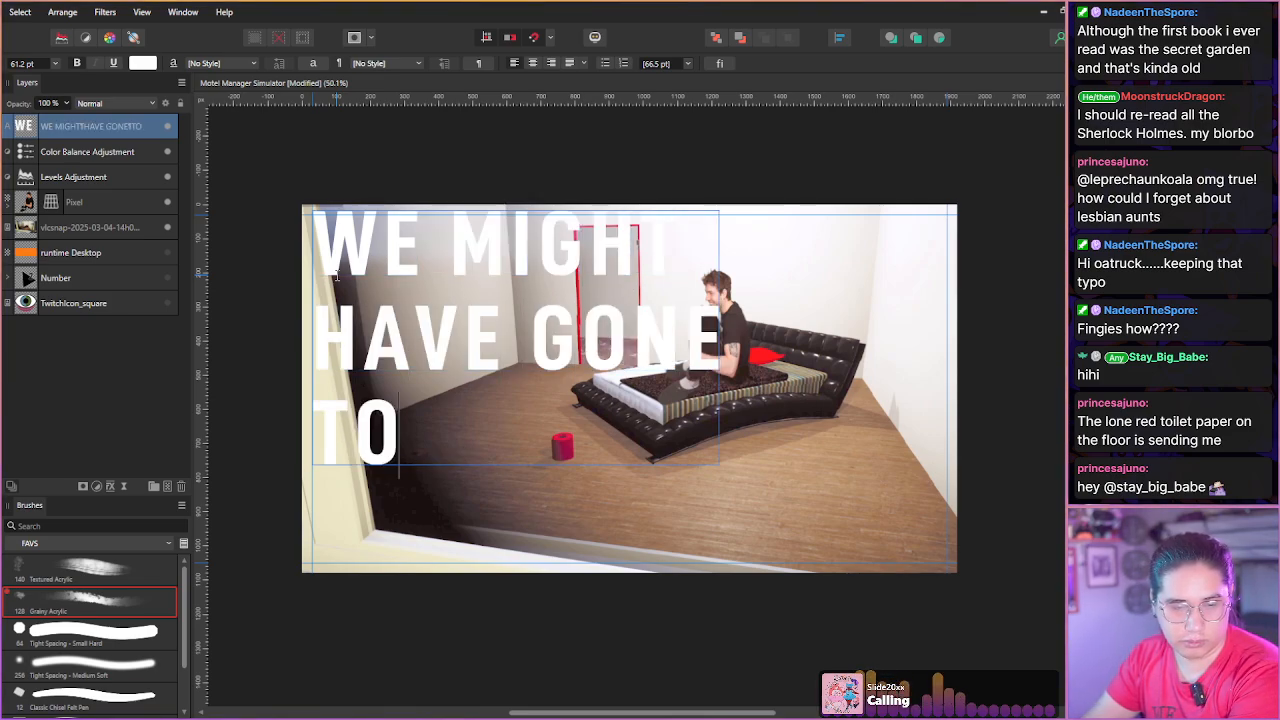
pyautogui.write('O FAR')
pyautogui.press('Escape')
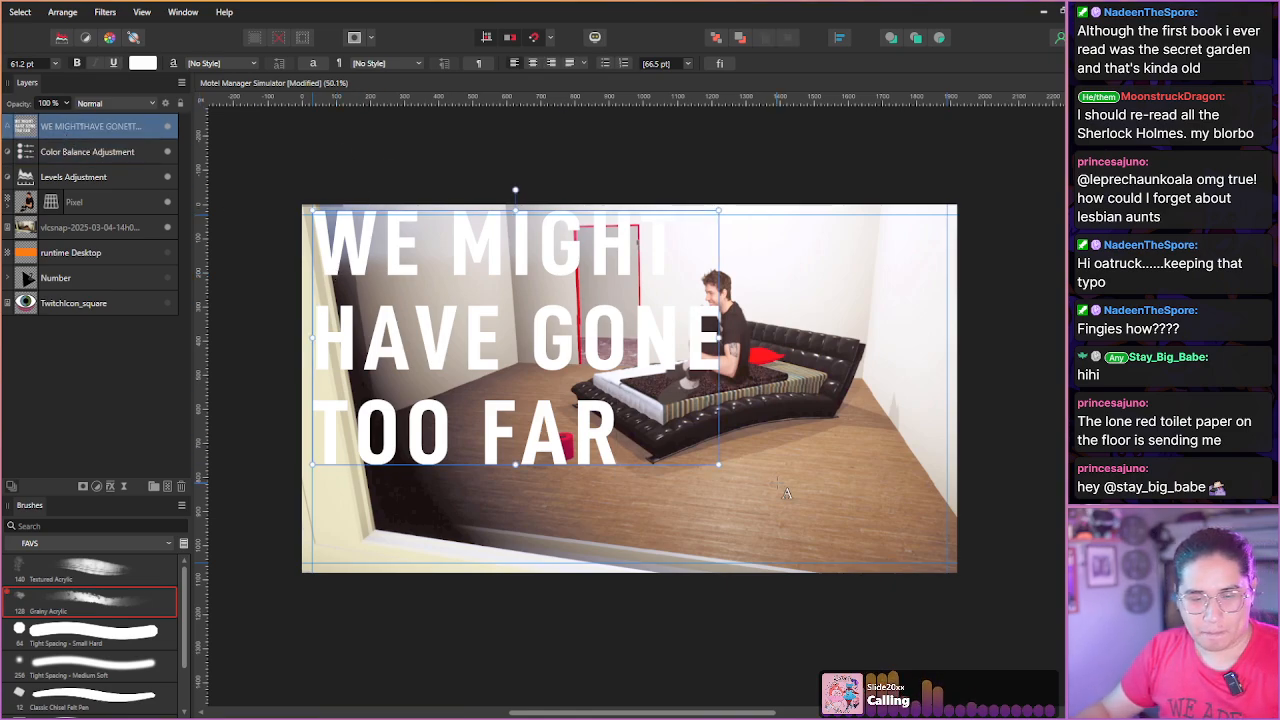
# Scale the headline text down proportionally to 46.6 pt and lower it slightly onto the thumbnail's upper margin guide.
pyautogui.moveTo(718, 465); pyautogui.dragTo(622, 404)
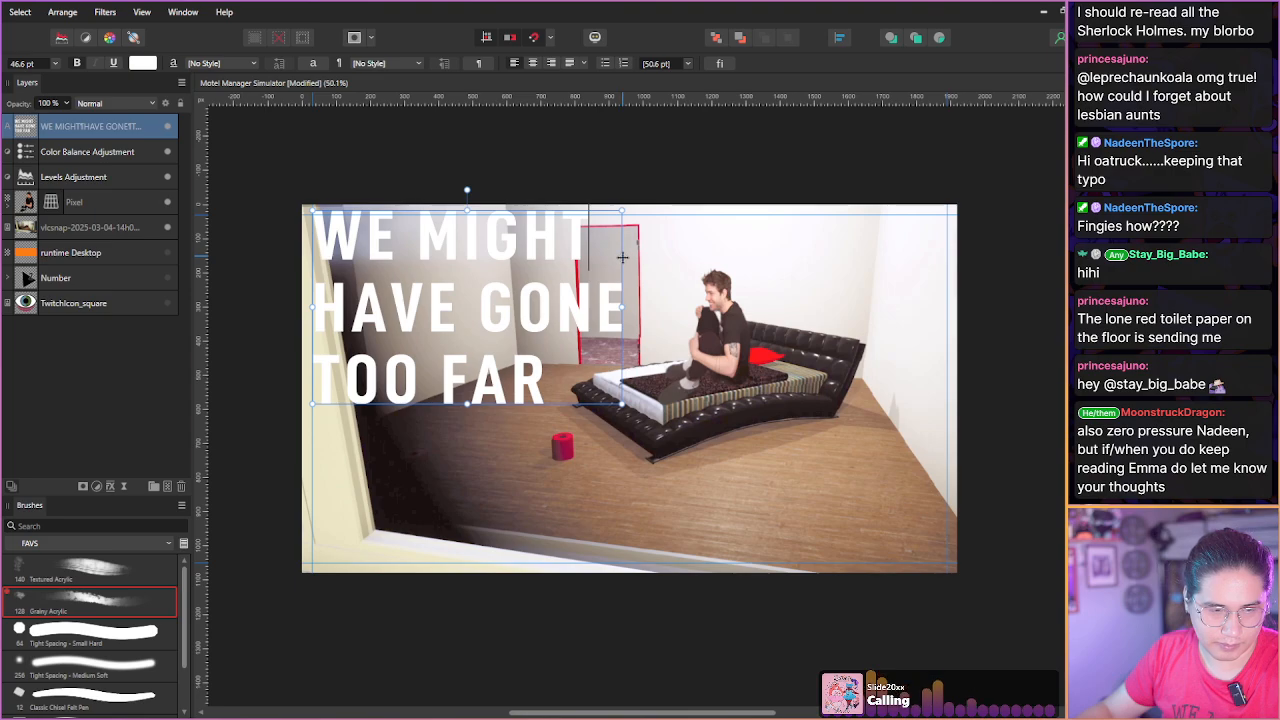
pyautogui.moveTo(623, 257); pyautogui.dragTo(622, 262)
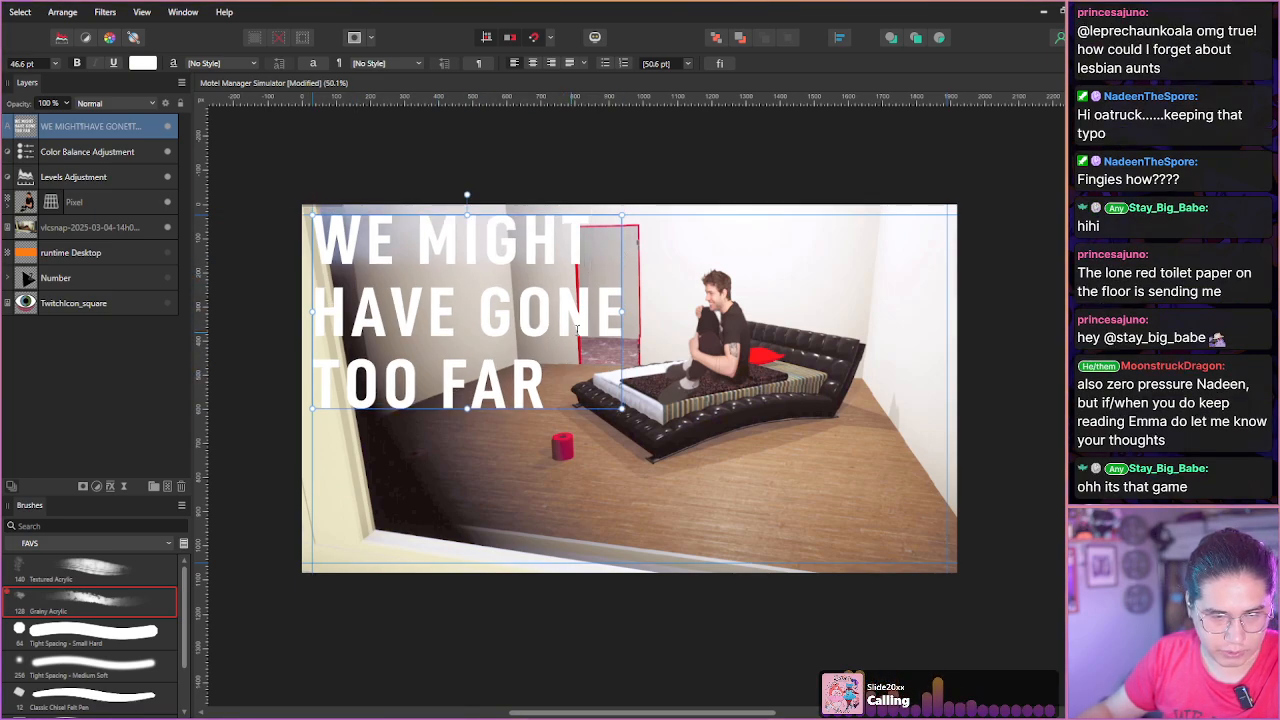
# Tighten the tracking of the headline's "HAVE GONE" line to 20‰.
pyautogui.moveTo(313, 316); pyautogui.dragTo(631, 320)
pyautogui.hotkey('ctrl', 't')
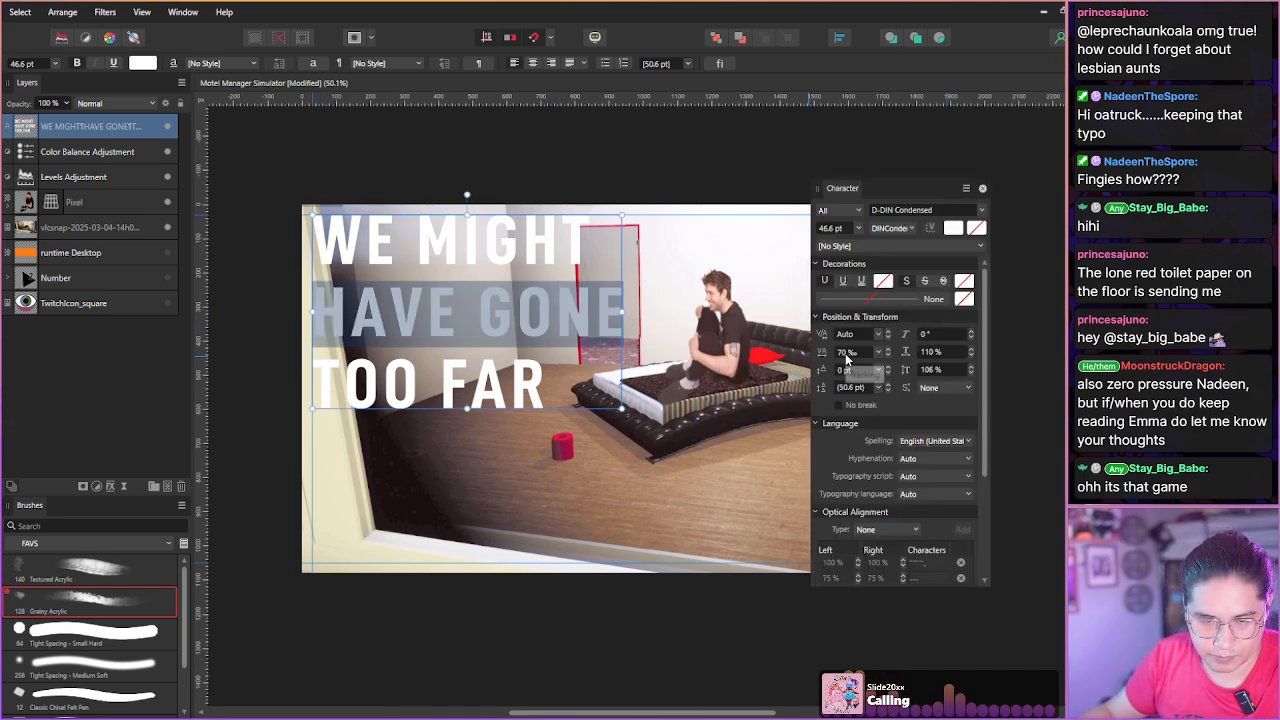
pyautogui.scroll(-6, 845, 358)
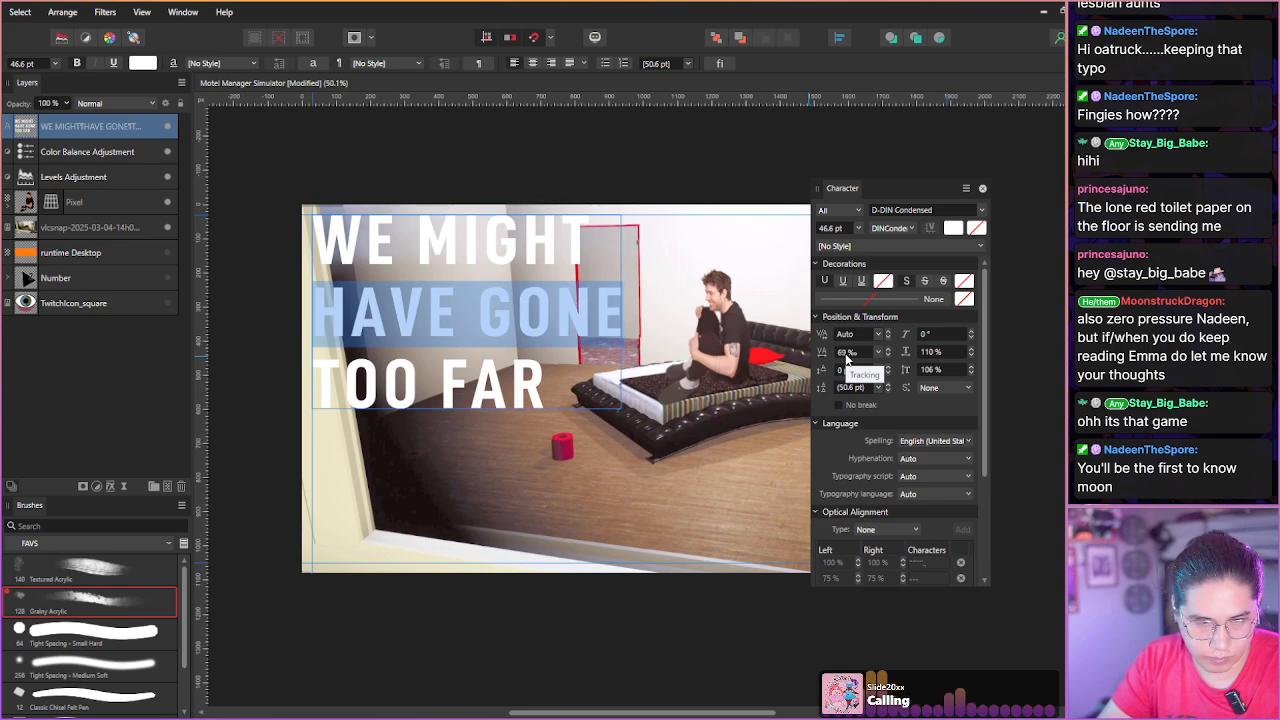
pyautogui.scroll(-20, 845, 358)
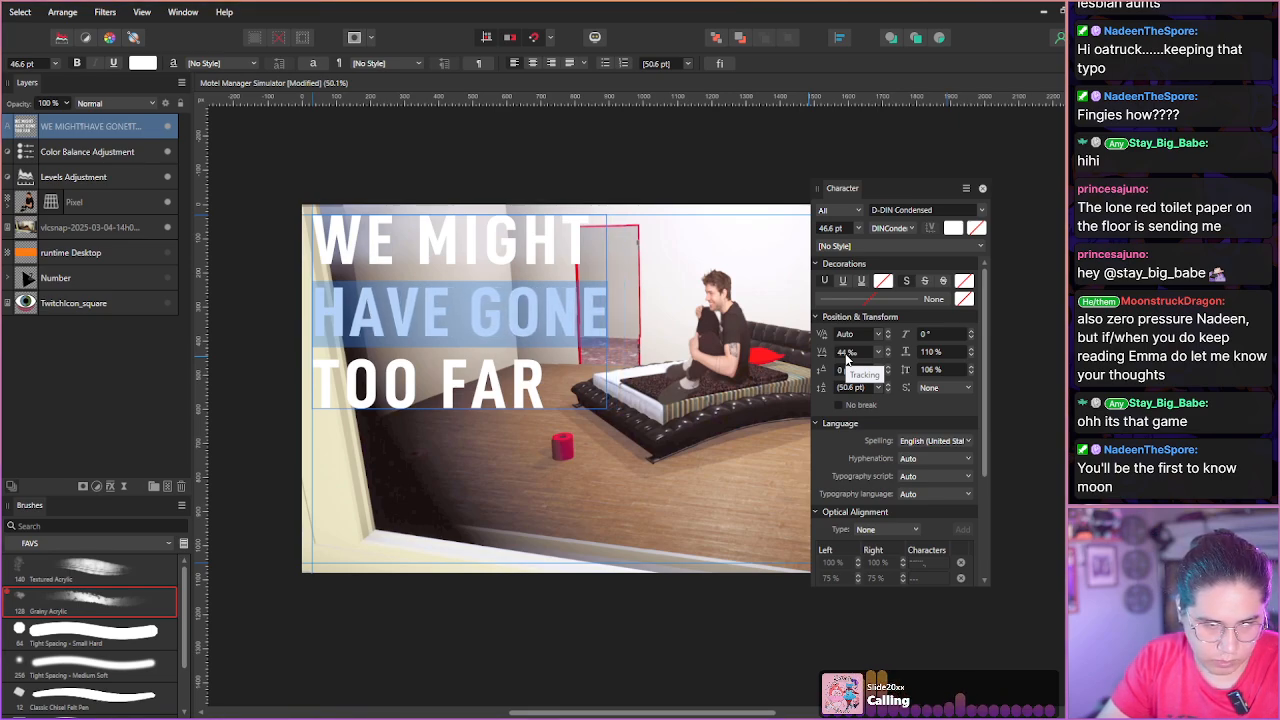
pyautogui.scroll(-17, 845, 358)
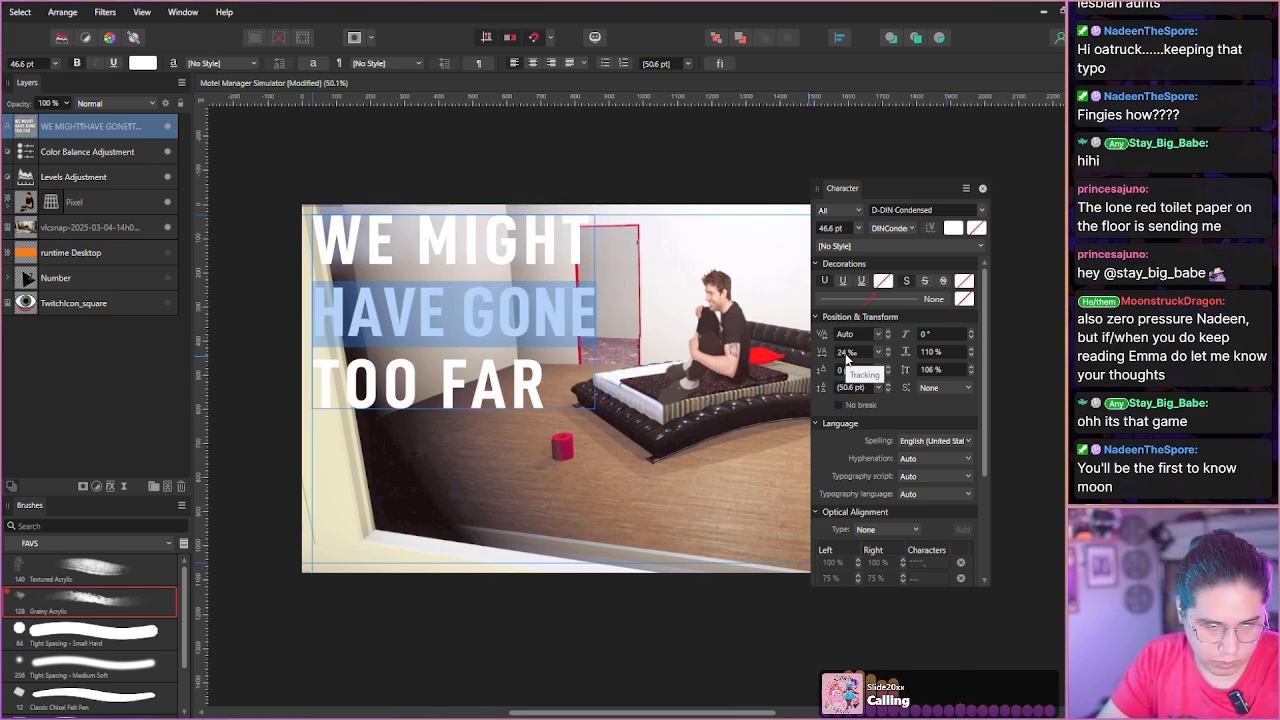
pyautogui.scroll(-2, 845, 358)
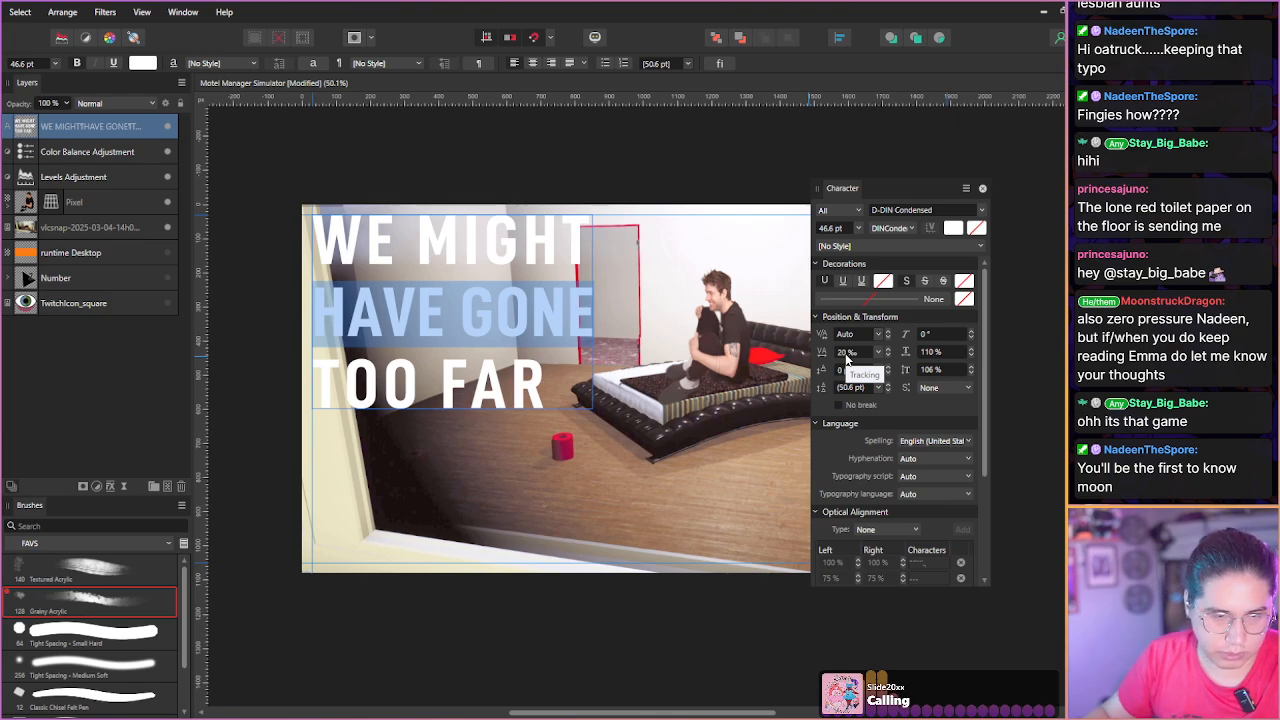
# Widen the tracking of the "WE MIGHT" line to 78‰ to match the width of the line below.
pyautogui.click(583, 388)
pyautogui.moveTo(596, 240); pyautogui.dragTo(312, 240)
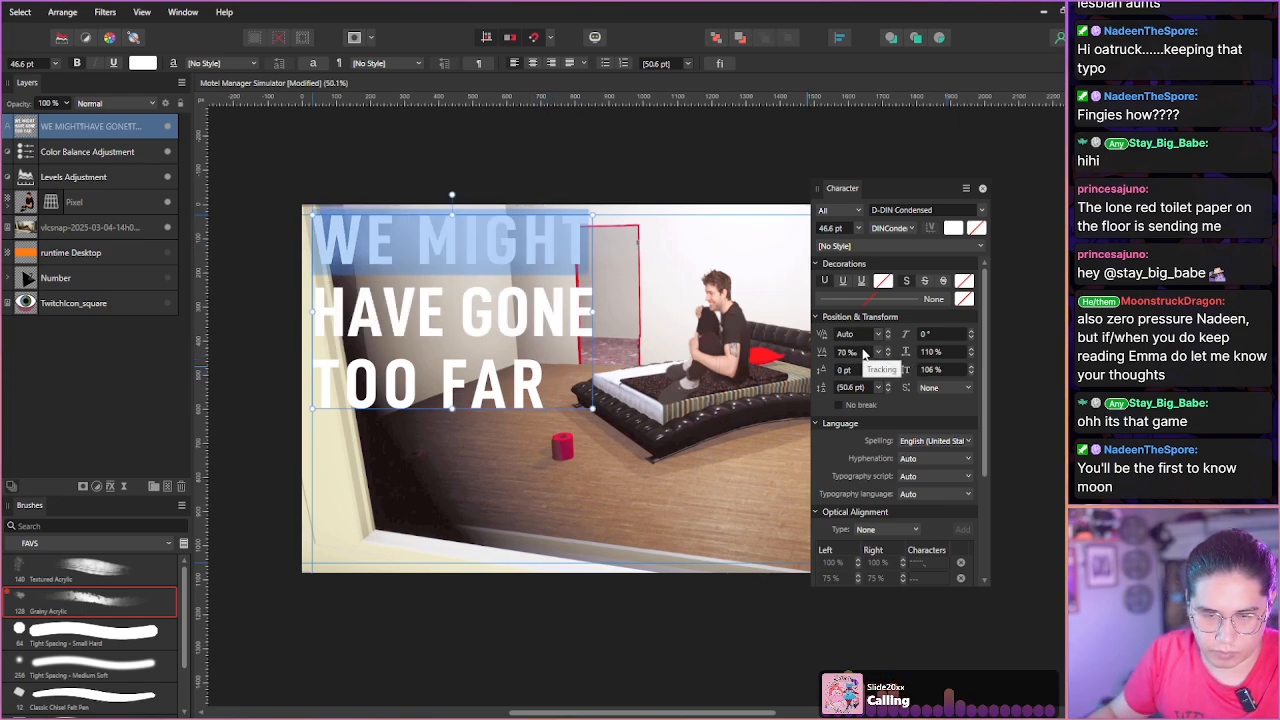
pyautogui.scroll(8, 864, 352)
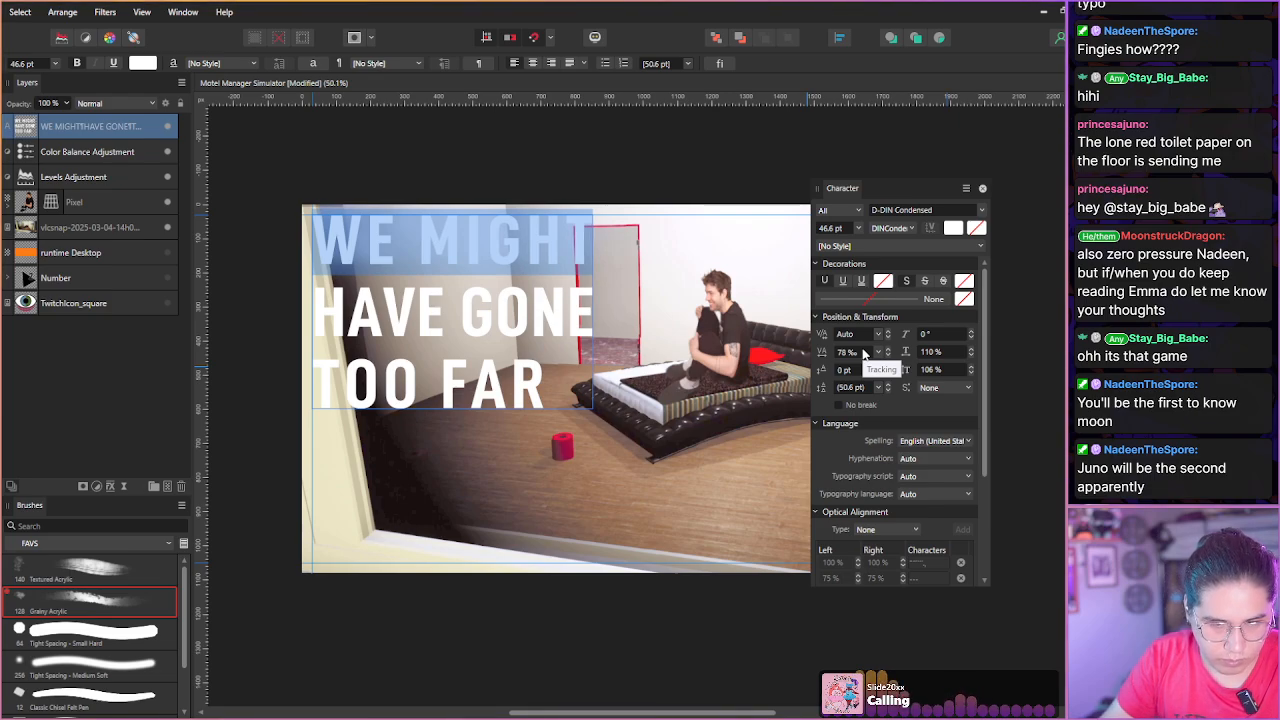
# Widen the tracking of the "TOO FAR" line to 184‰ so it spans the other lines' width, and finish text editing.
pyautogui.moveTo(548, 390); pyautogui.dragTo(266, 400)
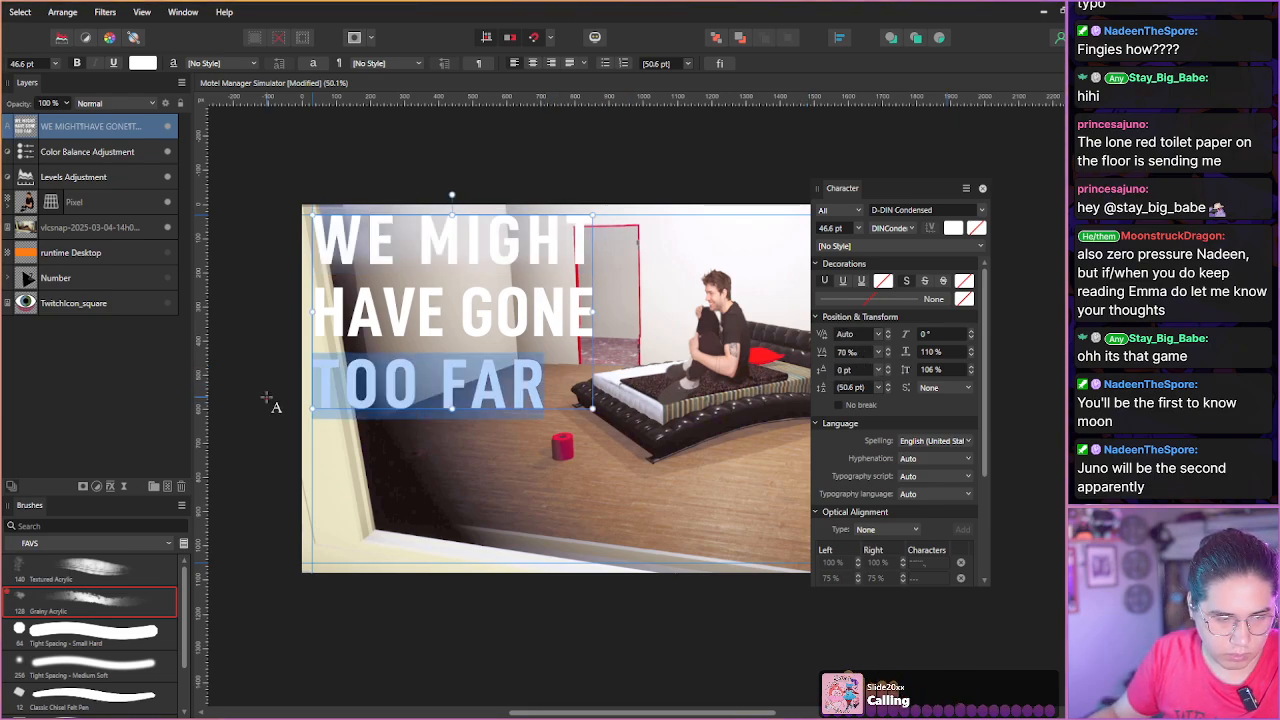
pyautogui.scroll(12, 848, 357)
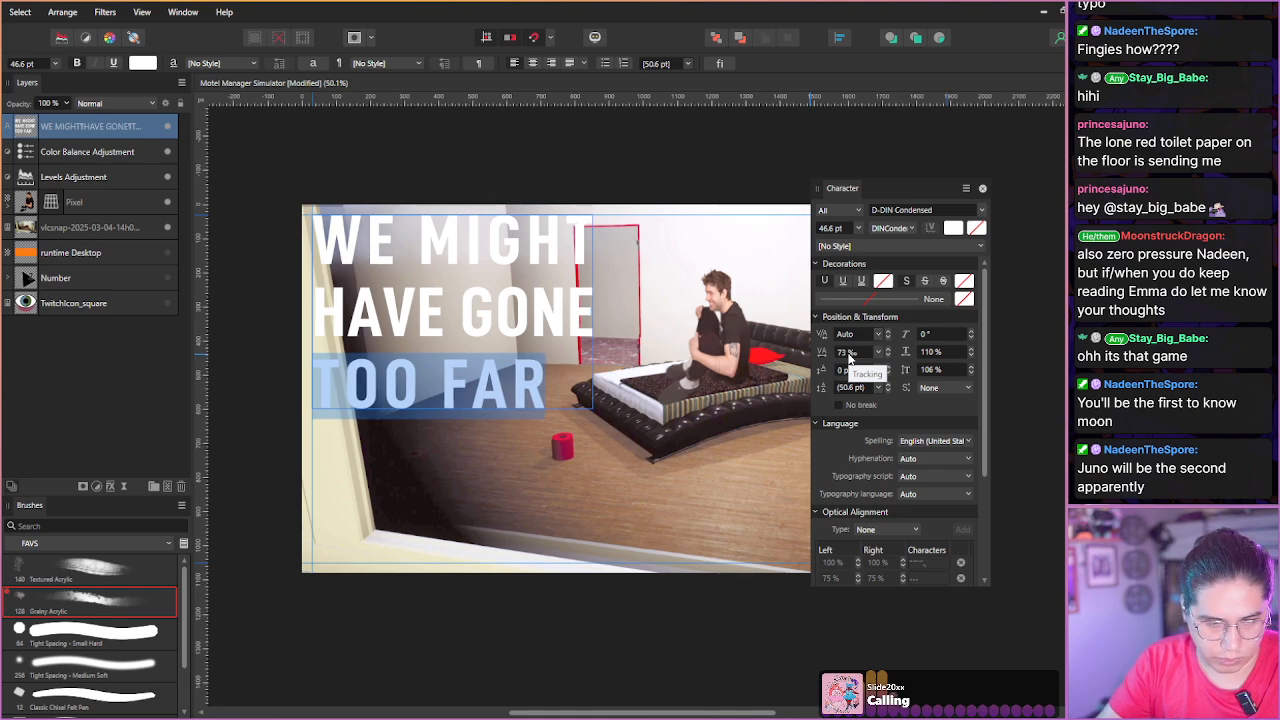
pyautogui.scroll(14, 848, 357)
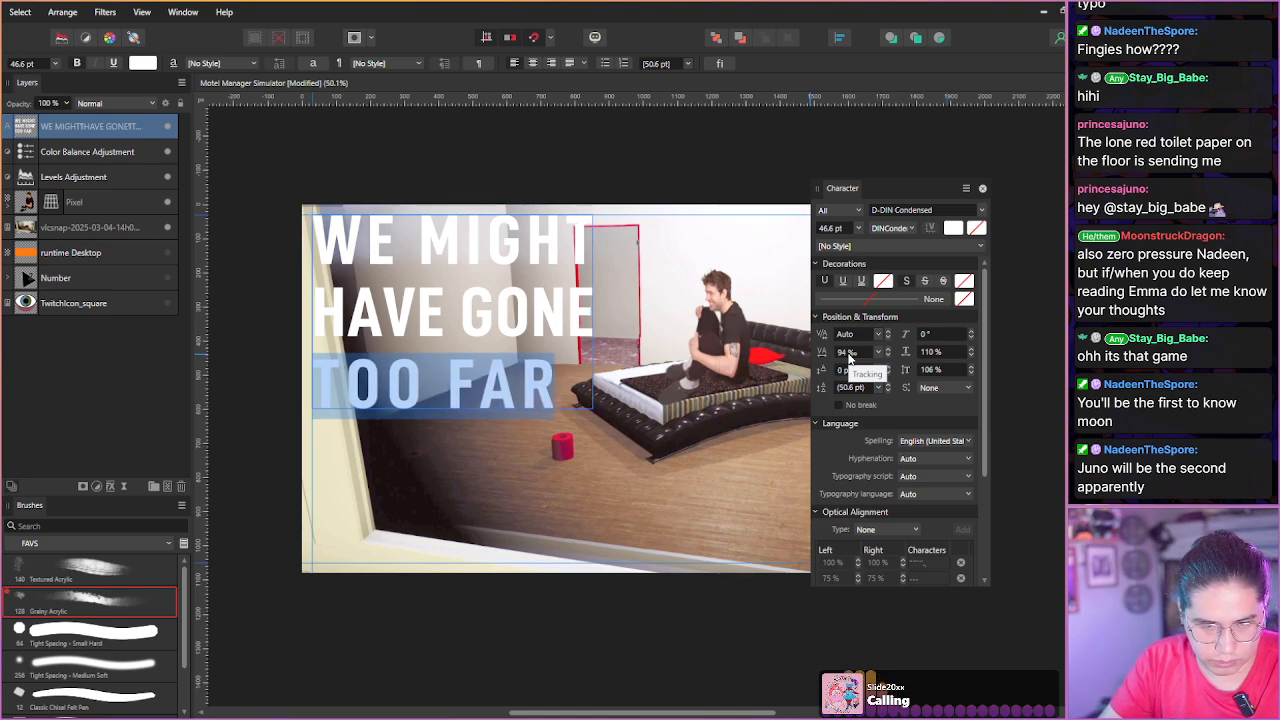
pyautogui.scroll(20, 848, 357)
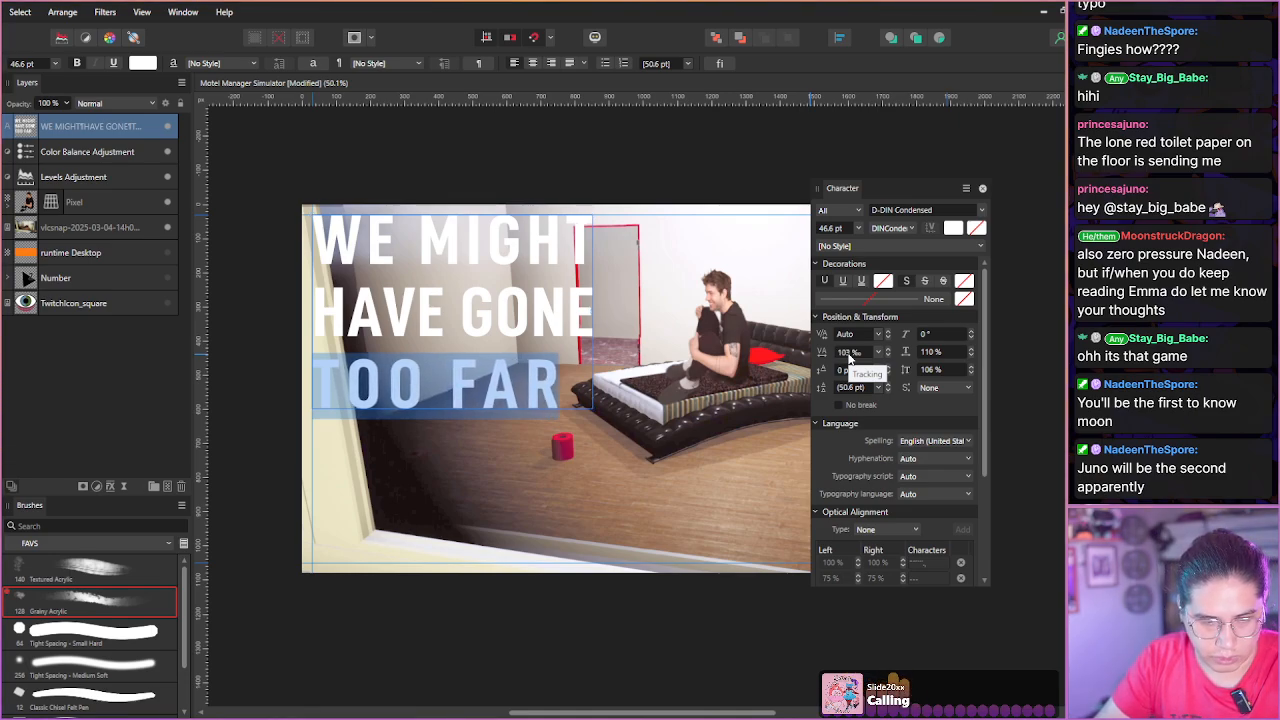
pyautogui.scroll(20, 848, 357)
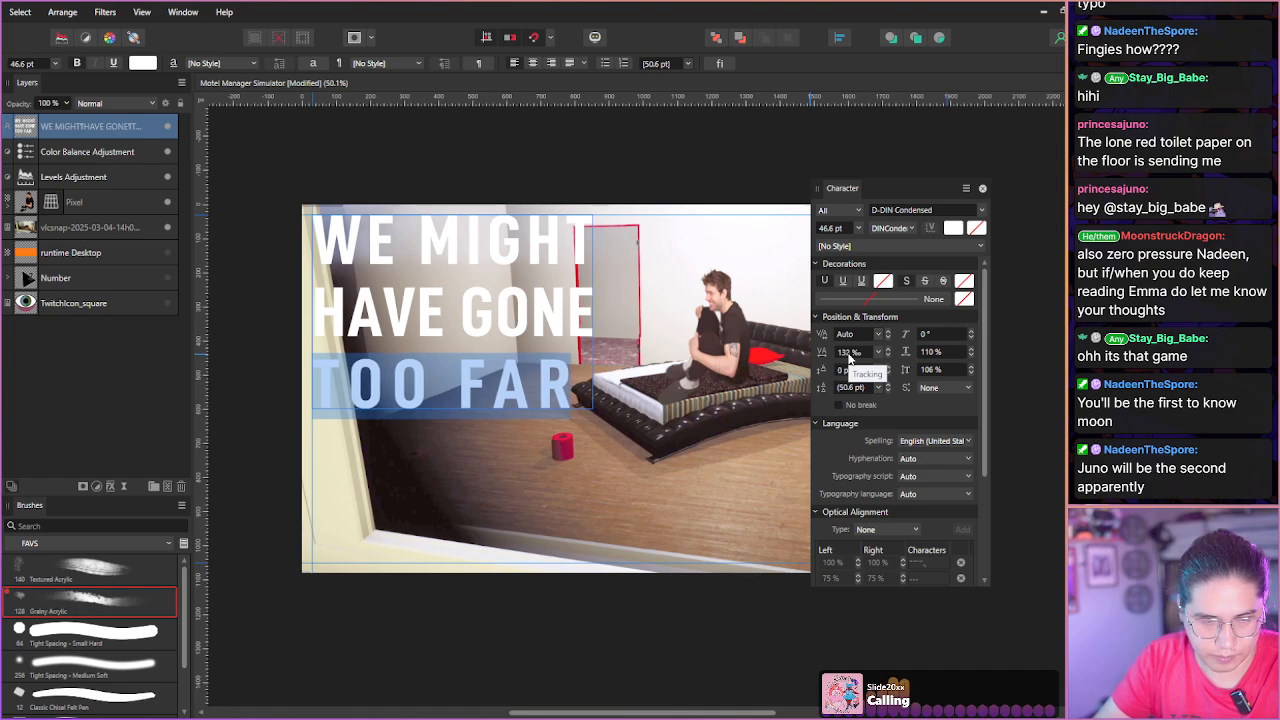
pyautogui.scroll(20, 848, 357)
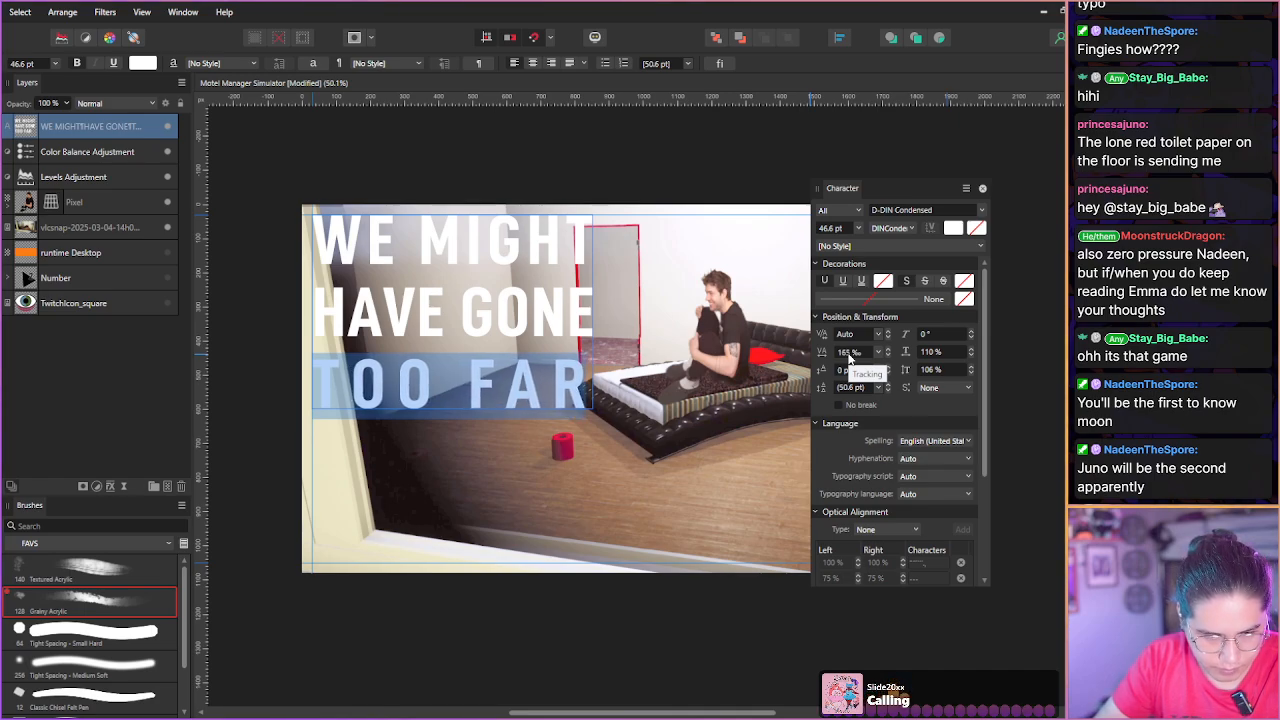
pyautogui.scroll(1, 848, 357)
pyautogui.scroll(2, 848, 357)
pyautogui.scroll(1, 848, 357)
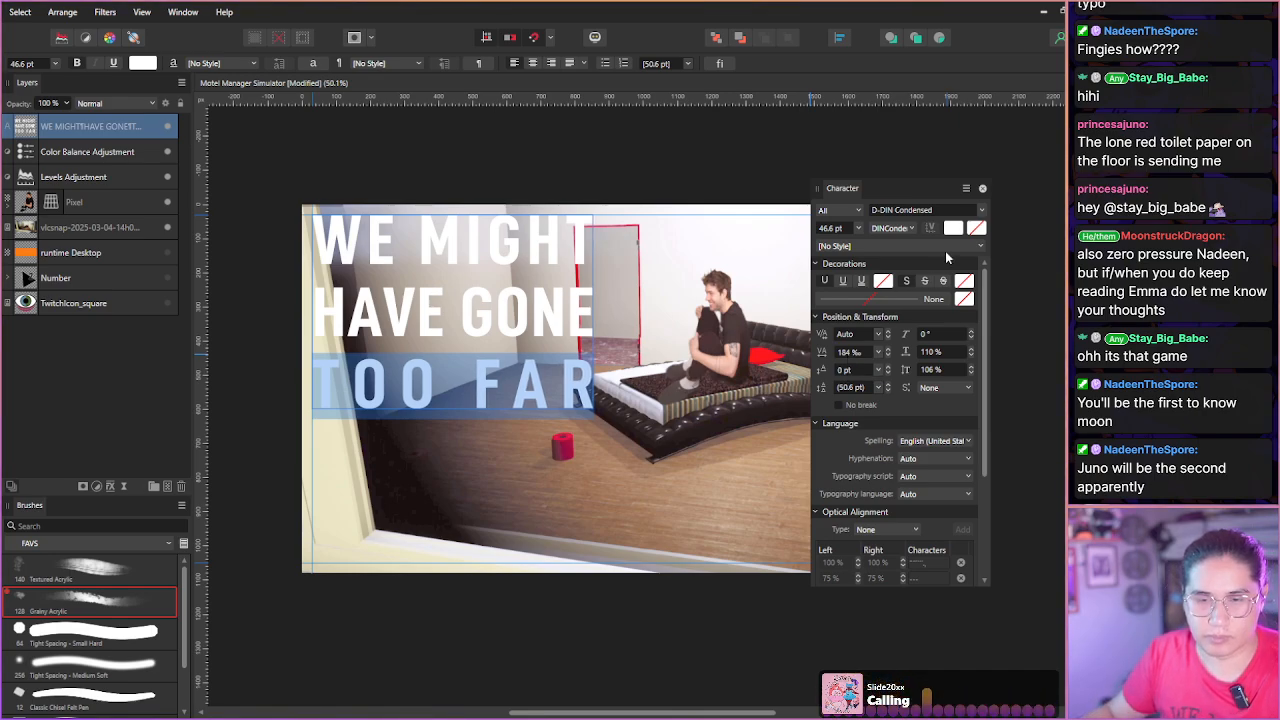
pyautogui.click(982, 188)
pyautogui.press('Escape')
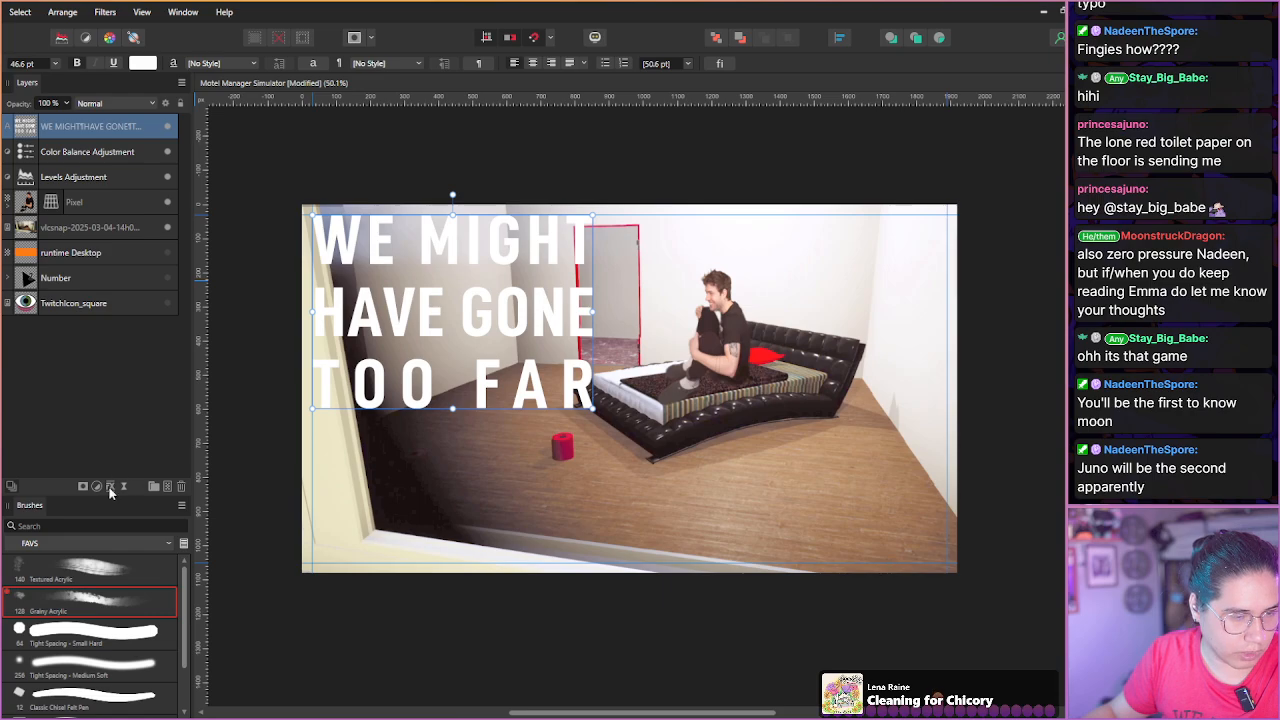
# Add a black outer shadow to the headline with 65% opacity, 12 px radius, 18.4 px offset, 35% intensity and a 250° angle.
pyautogui.click(110, 487)
pyautogui.moveTo(324, 177); pyautogui.dragTo(749, 144)
pyautogui.click(672, 320)
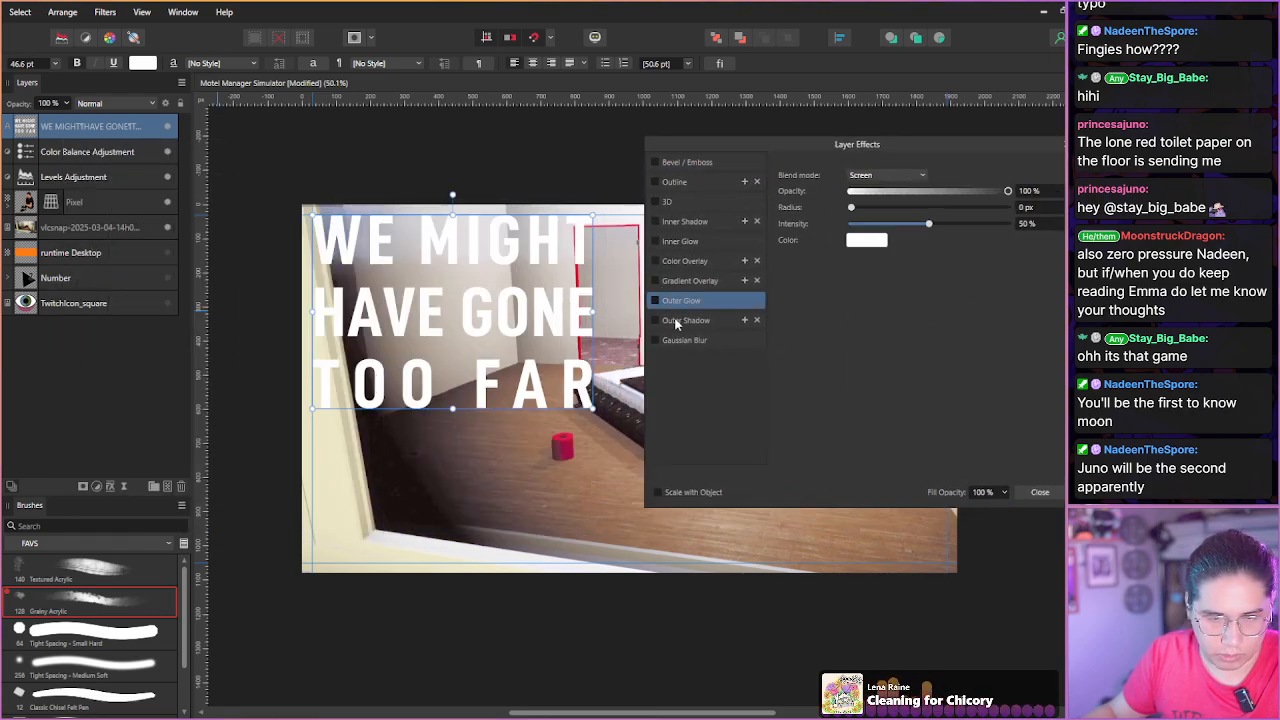
pyautogui.click(656, 321)
pyautogui.click(884, 340)
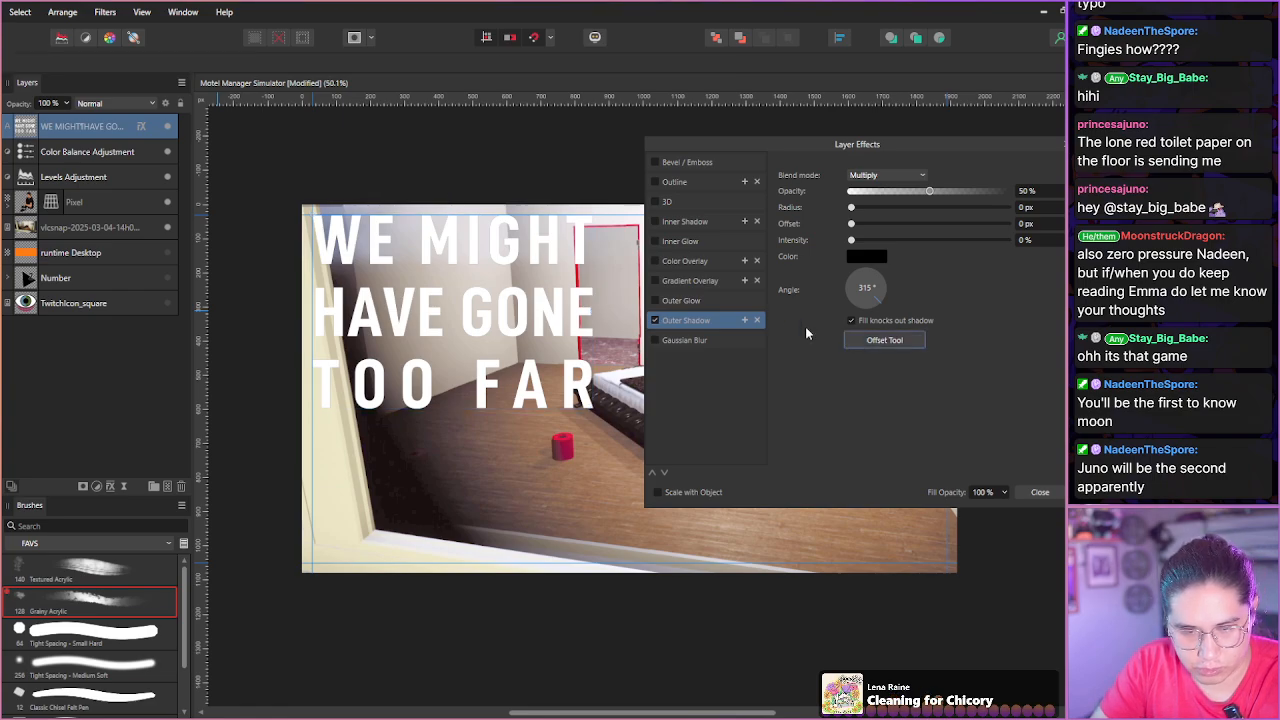
pyautogui.moveTo(353, 337); pyautogui.dragTo(355, 334)
pyautogui.moveTo(851, 207); pyautogui.dragTo(922, 207)
pyautogui.moveTo(852, 240); pyautogui.dragTo(905, 240)
pyautogui.moveTo(929, 190); pyautogui.dragTo(953, 190)
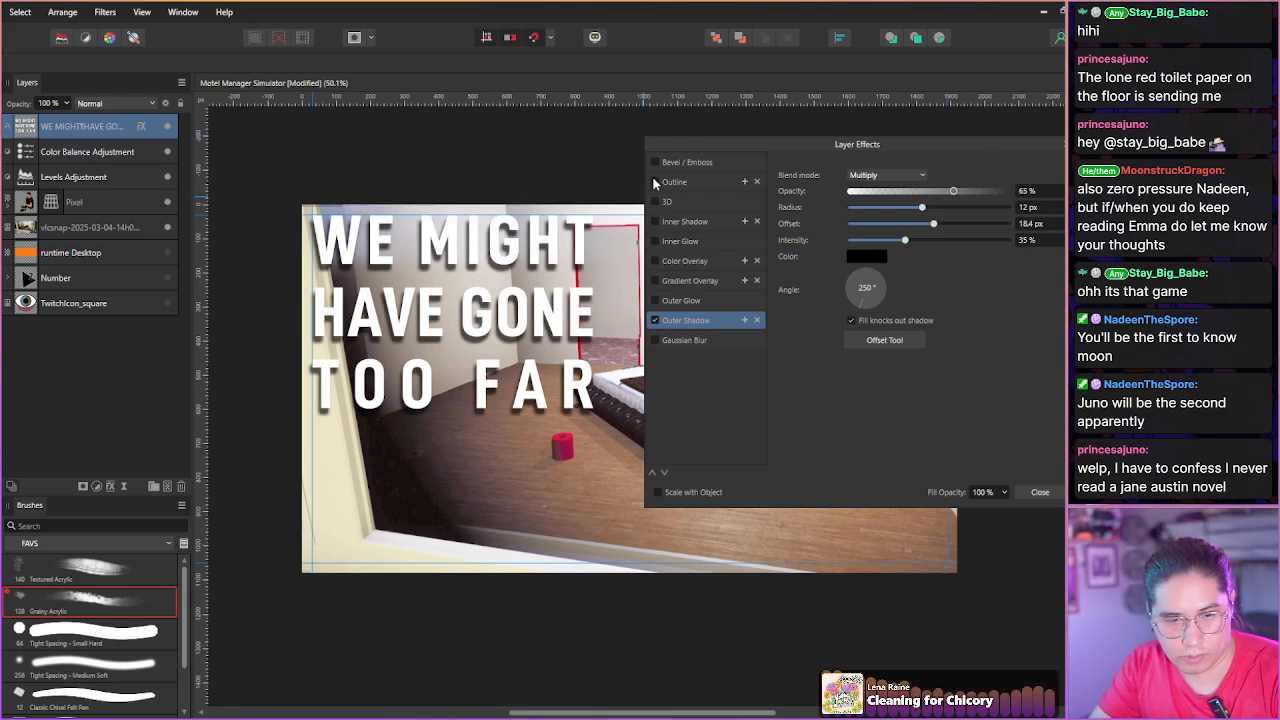
# Add an 8 px solid black outline outside the headline letters and finish the layer effects.
pyautogui.click(670, 184)
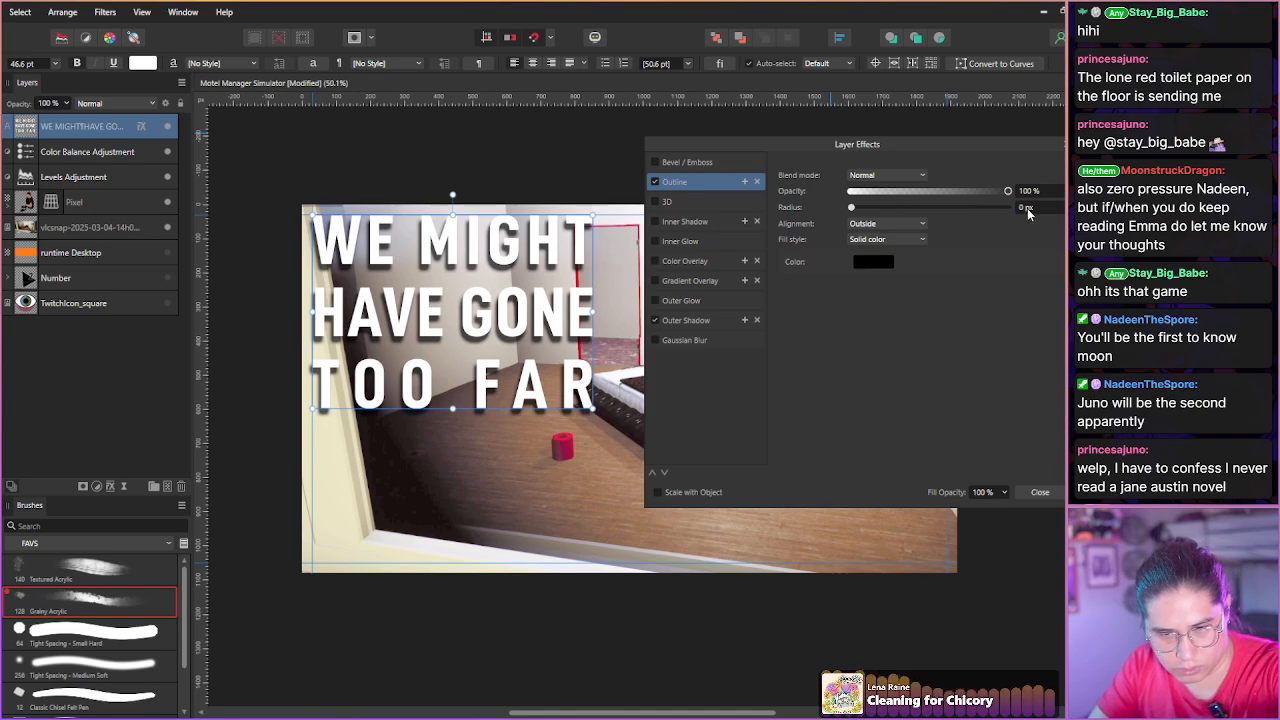
pyautogui.scroll(8, 1036, 208)
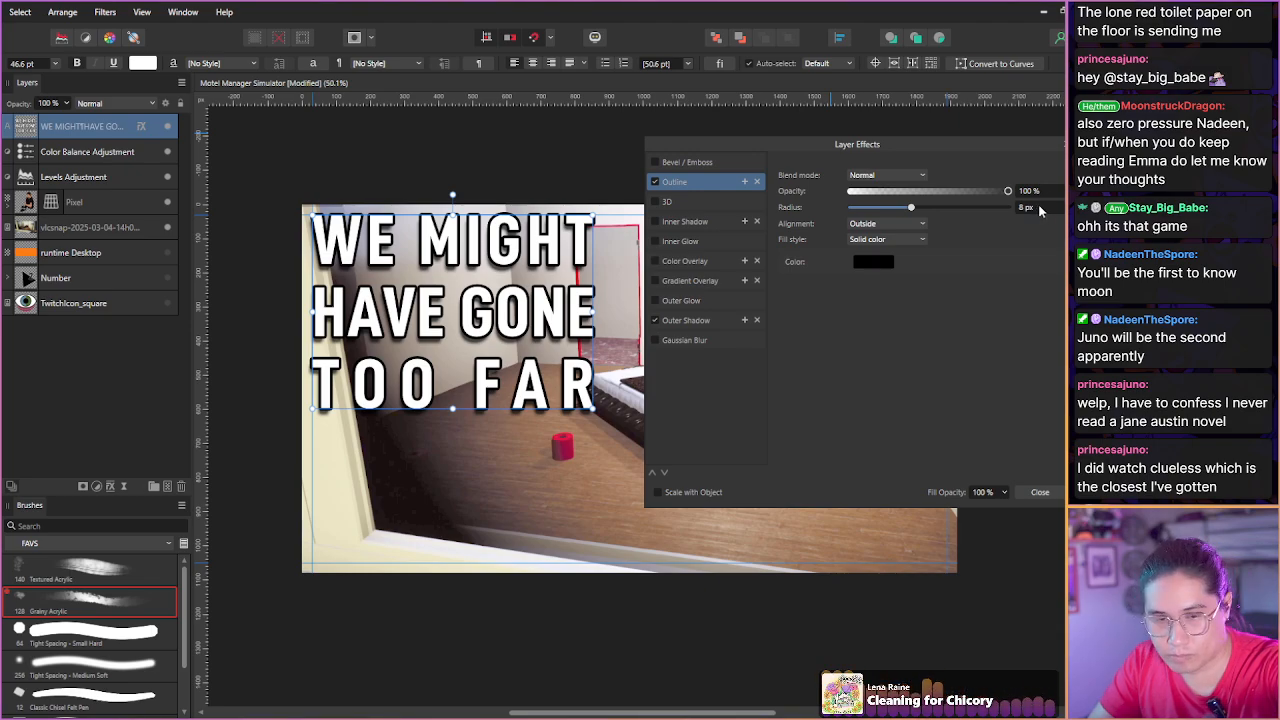
pyautogui.click(1040, 492)
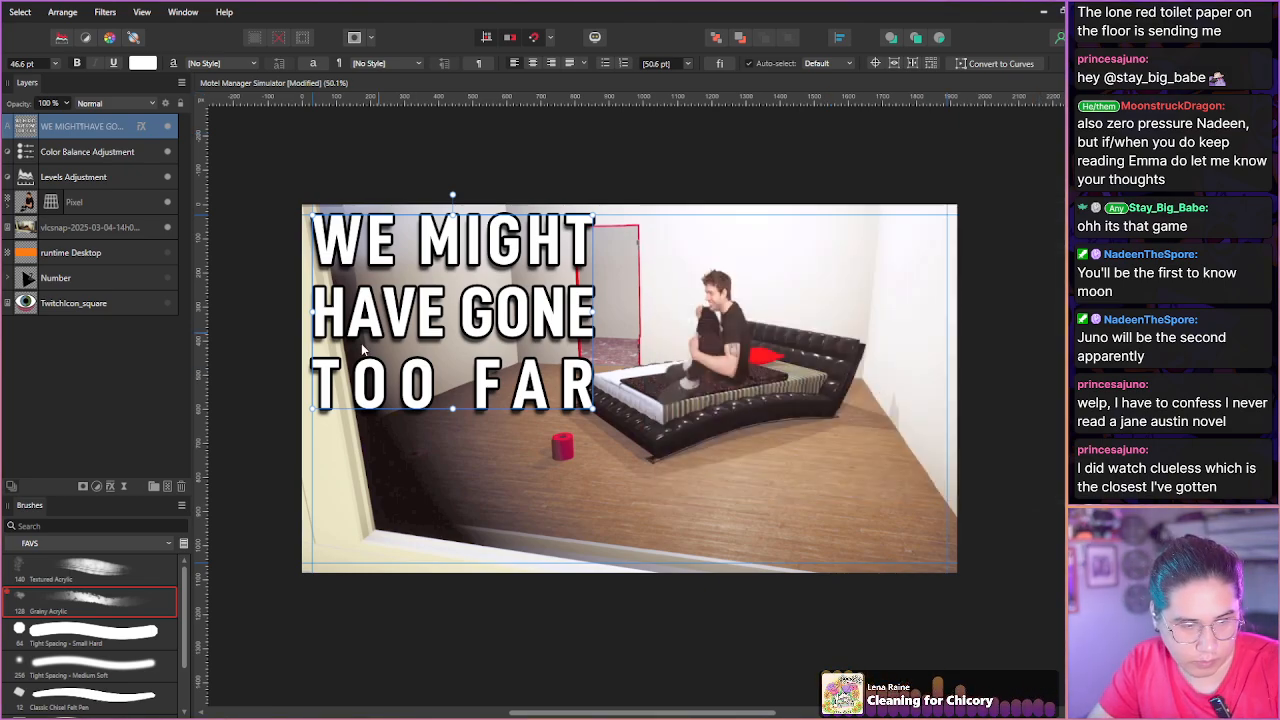
# Recolor the headline's "TOO FAR" line pure red, with hue 0 and saturation 100, and deselect the text.
pyautogui.moveTo(316, 384)
pyautogui.mouseDown()
pyautogui.moveTo(595, 385)
pyautogui.moveTo(310, 385)
pyautogui.mouseUp()
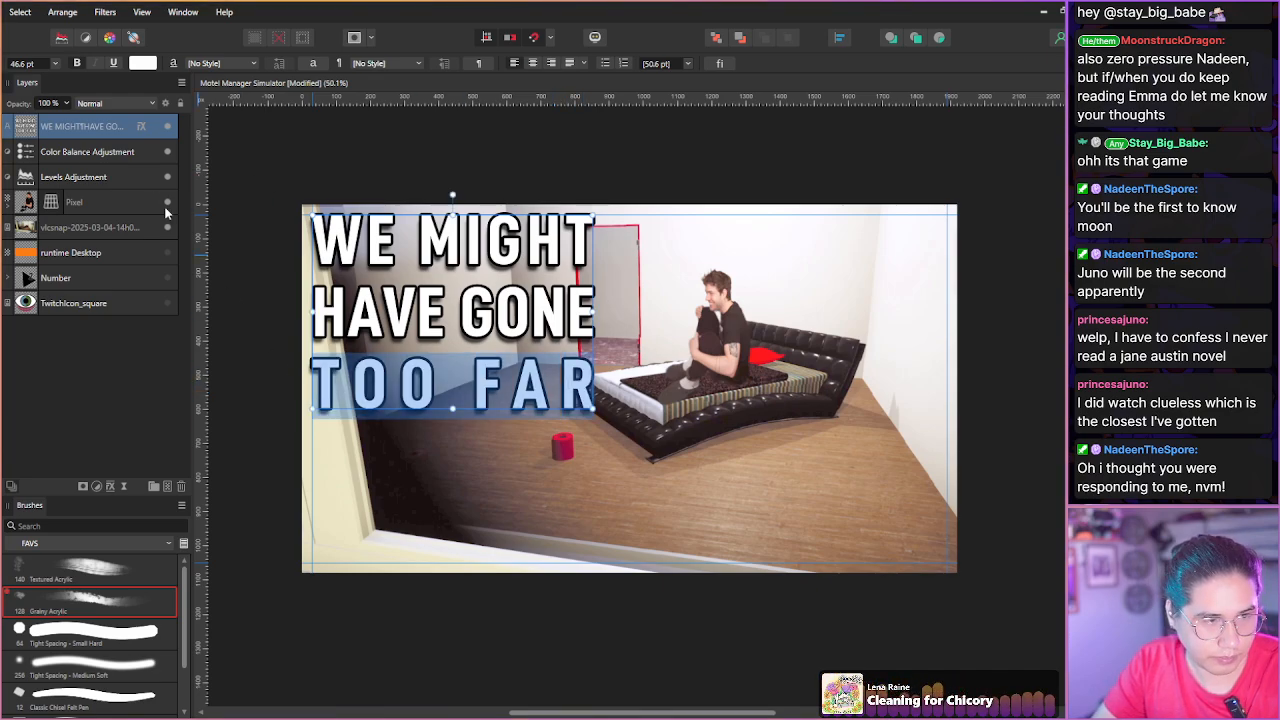
pyautogui.click(142, 63)
pyautogui.moveTo(78, 132); pyautogui.dragTo(57, 131)
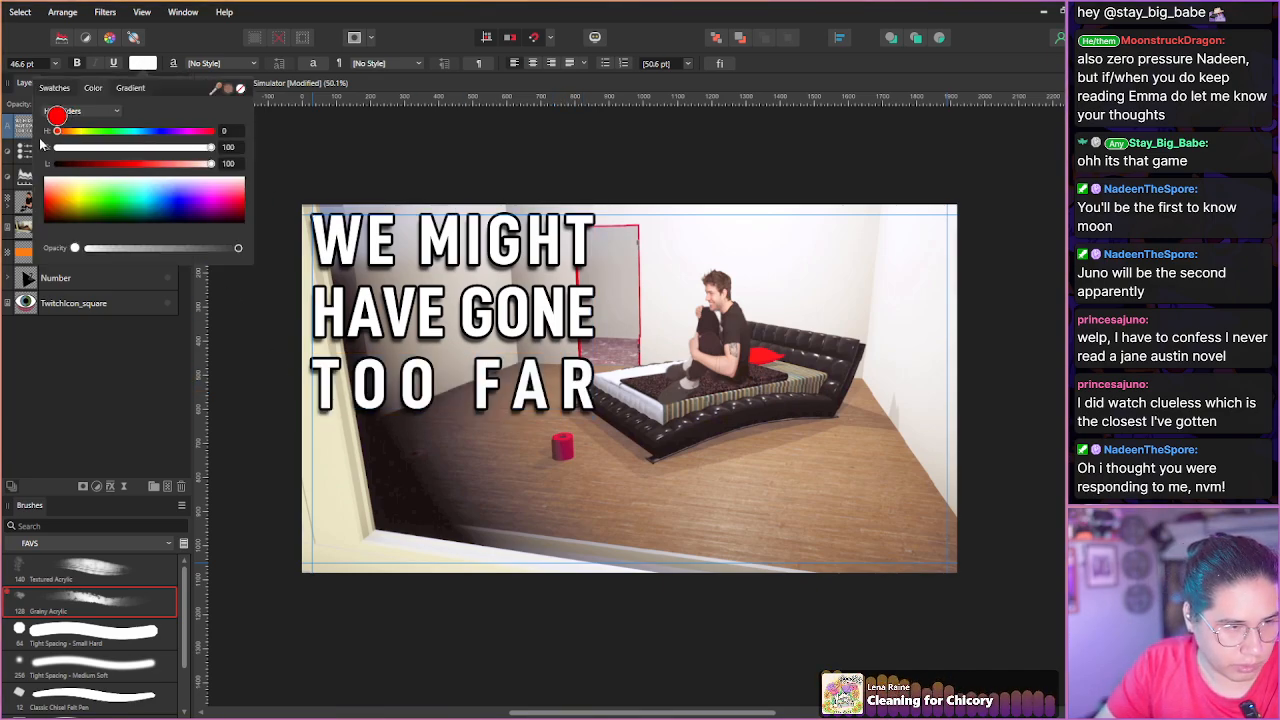
pyautogui.moveTo(207, 154); pyautogui.dragTo(134, 166)
pyautogui.click(136, 166)
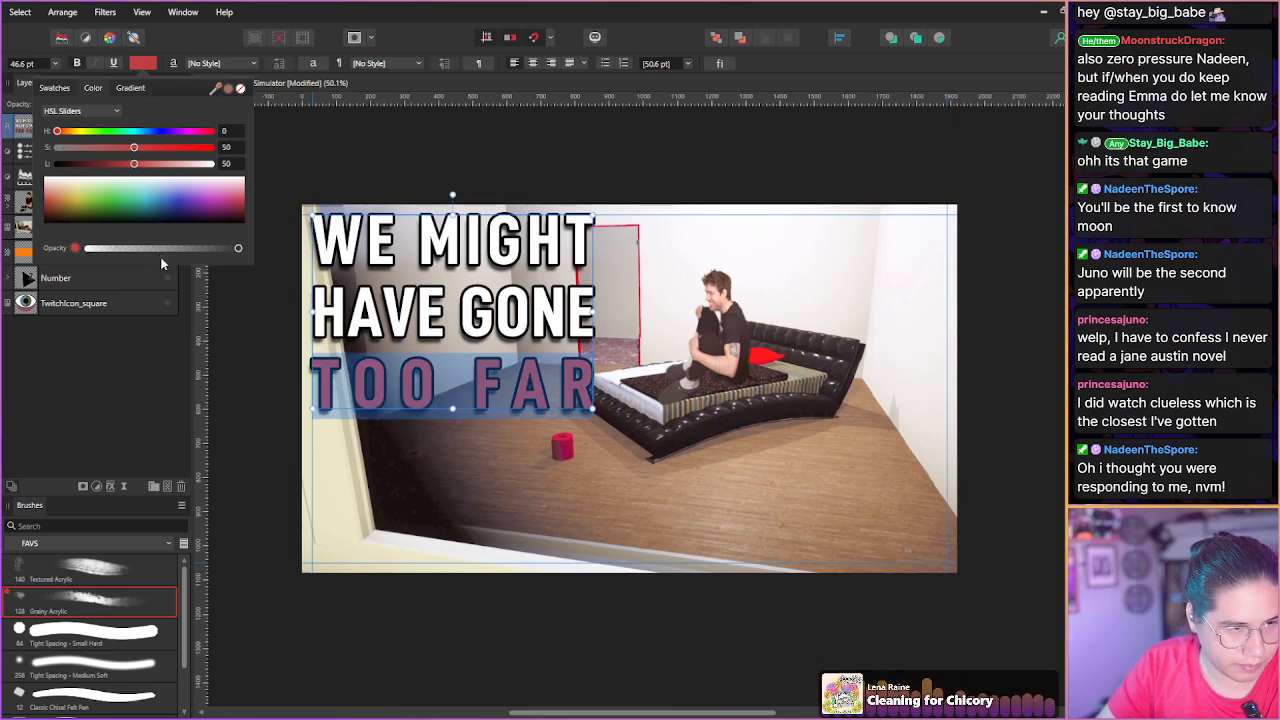
pyautogui.moveTo(158, 150); pyautogui.dragTo(250, 165)
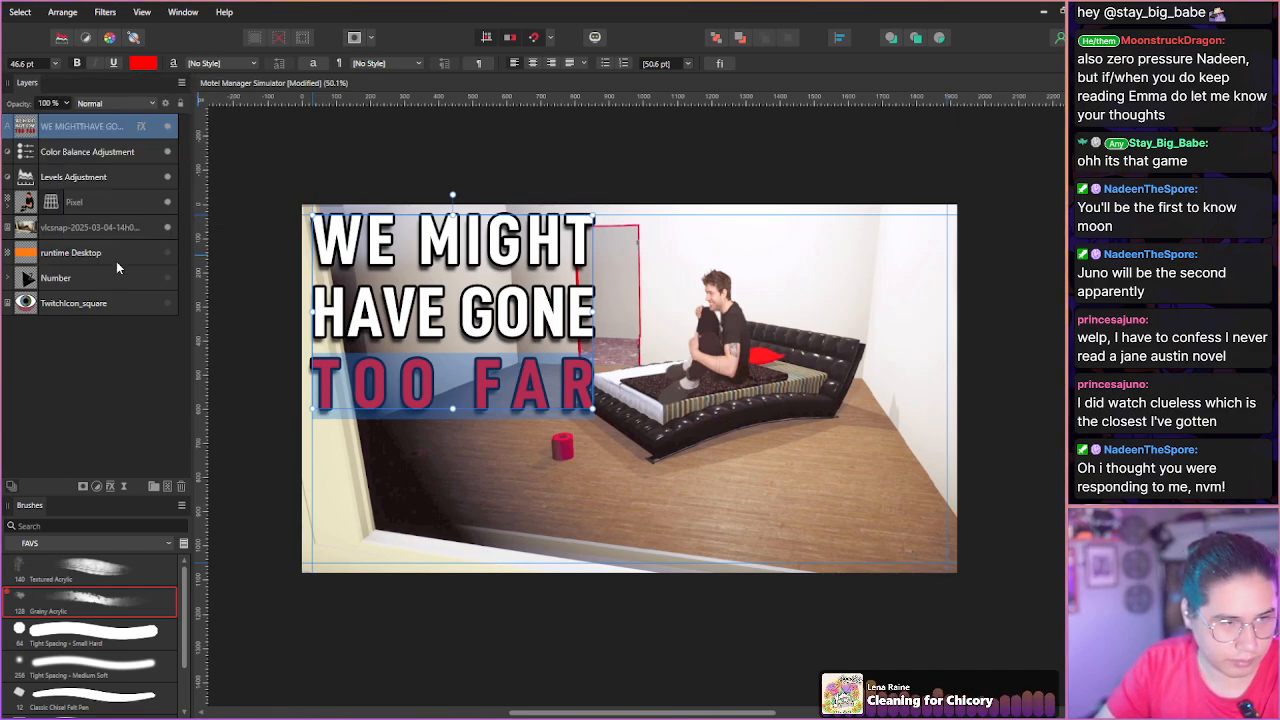
pyautogui.click(131, 336)
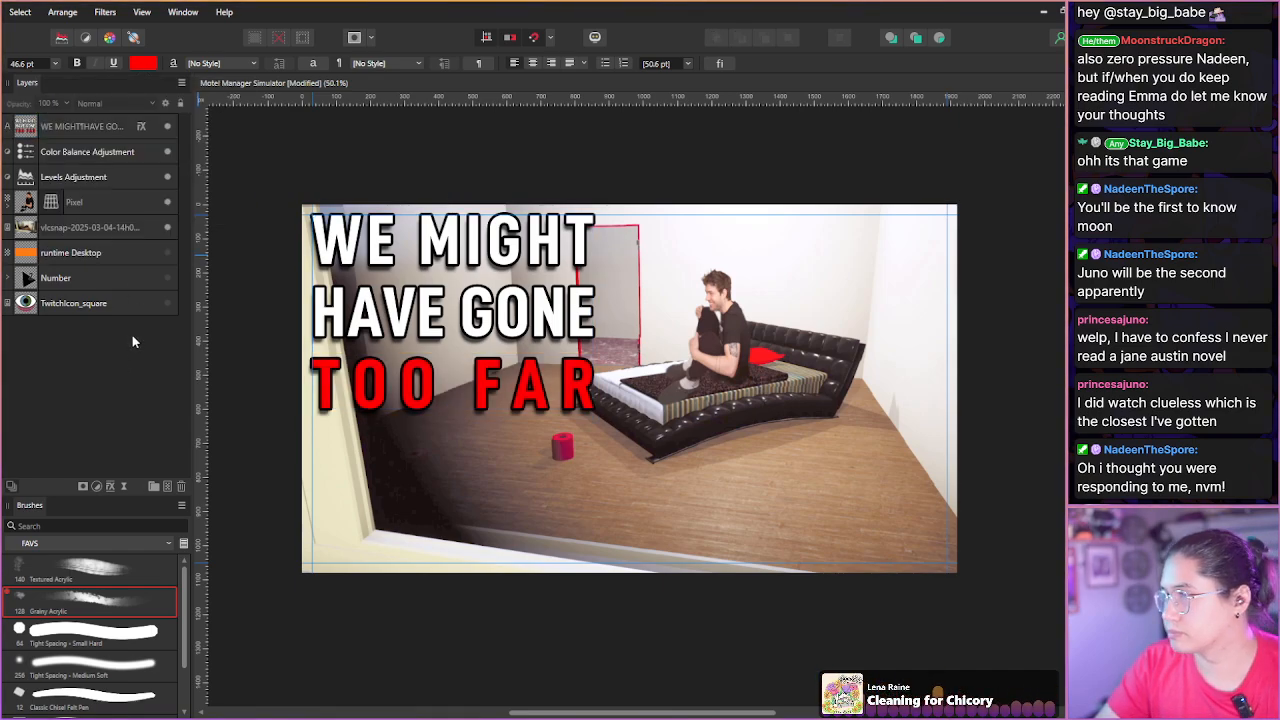
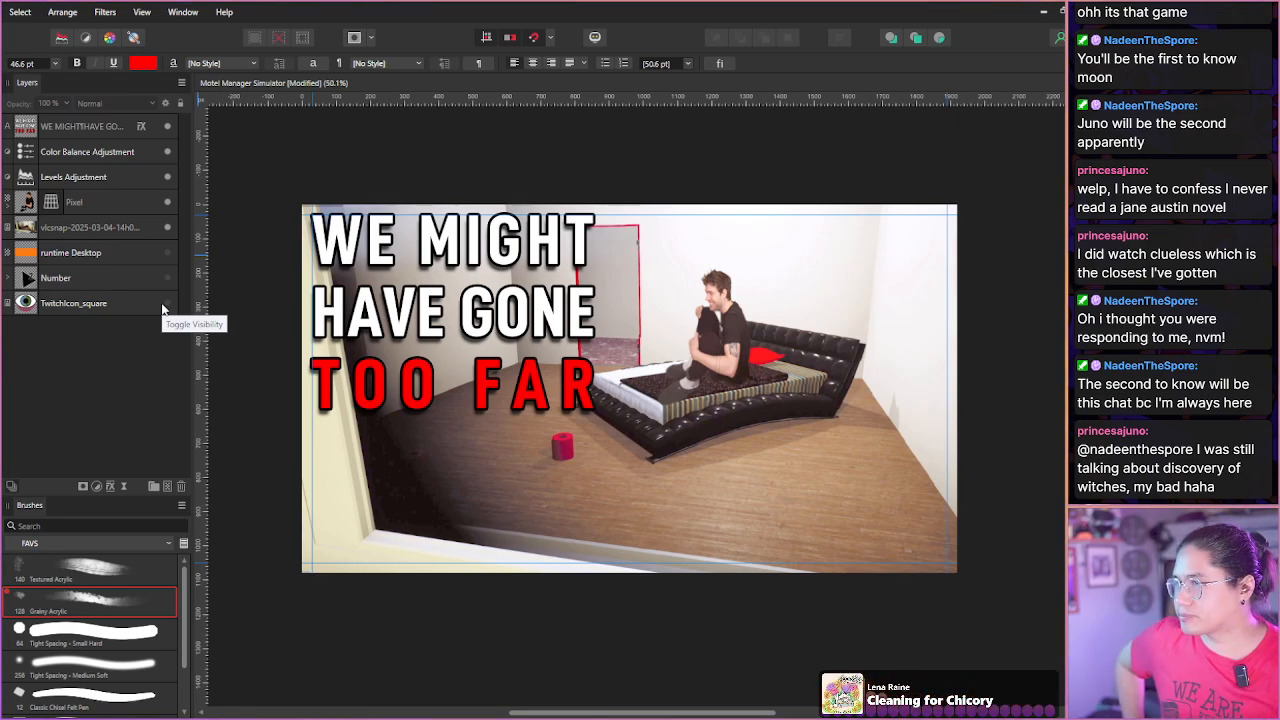
# Scale the headline down proportionally to 38 pt, keeping its upper-left corner on the margin guides.
pyautogui.click(53, 128)
pyautogui.click(537, 386)
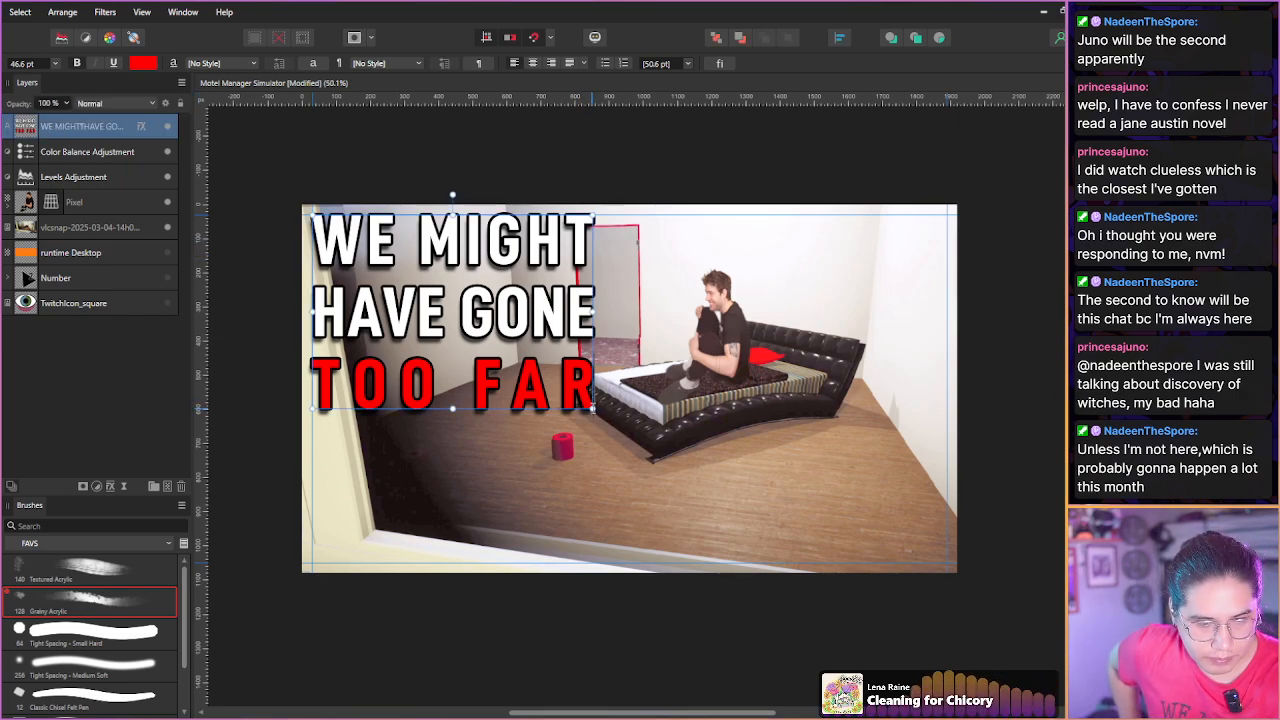
pyautogui.press('Escape')
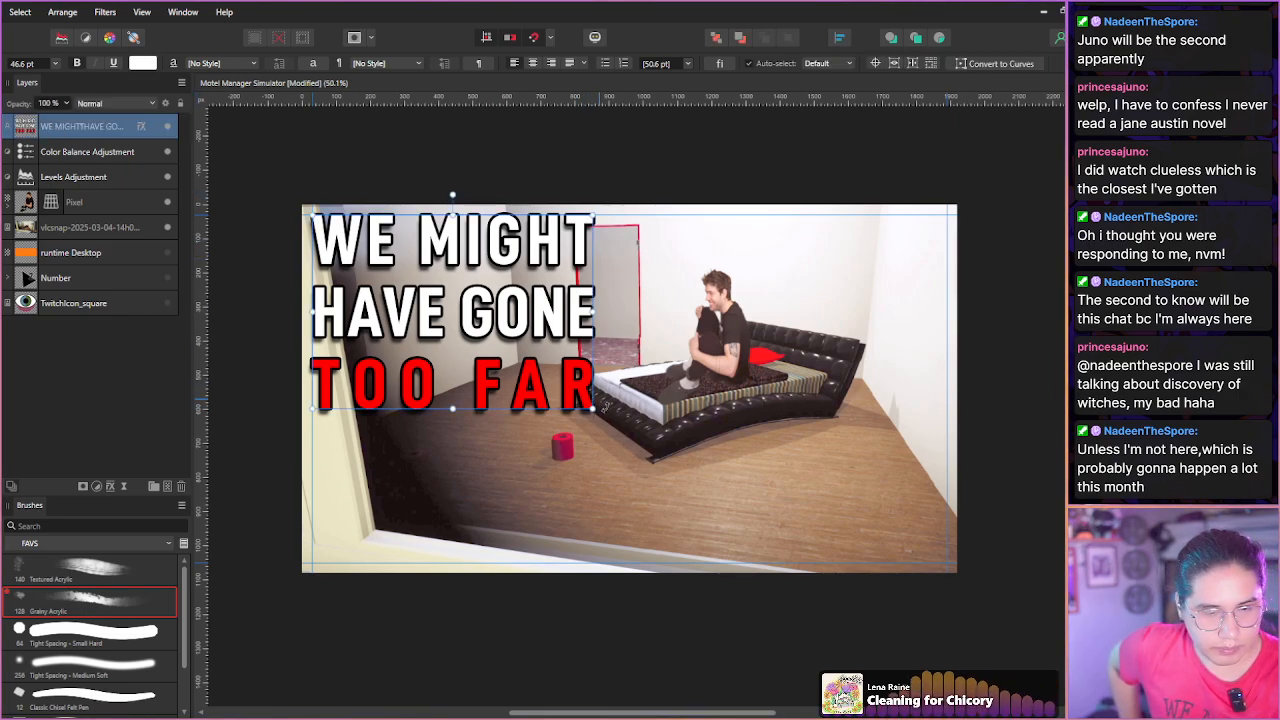
pyautogui.moveTo(595, 408); pyautogui.dragTo(568, 391)
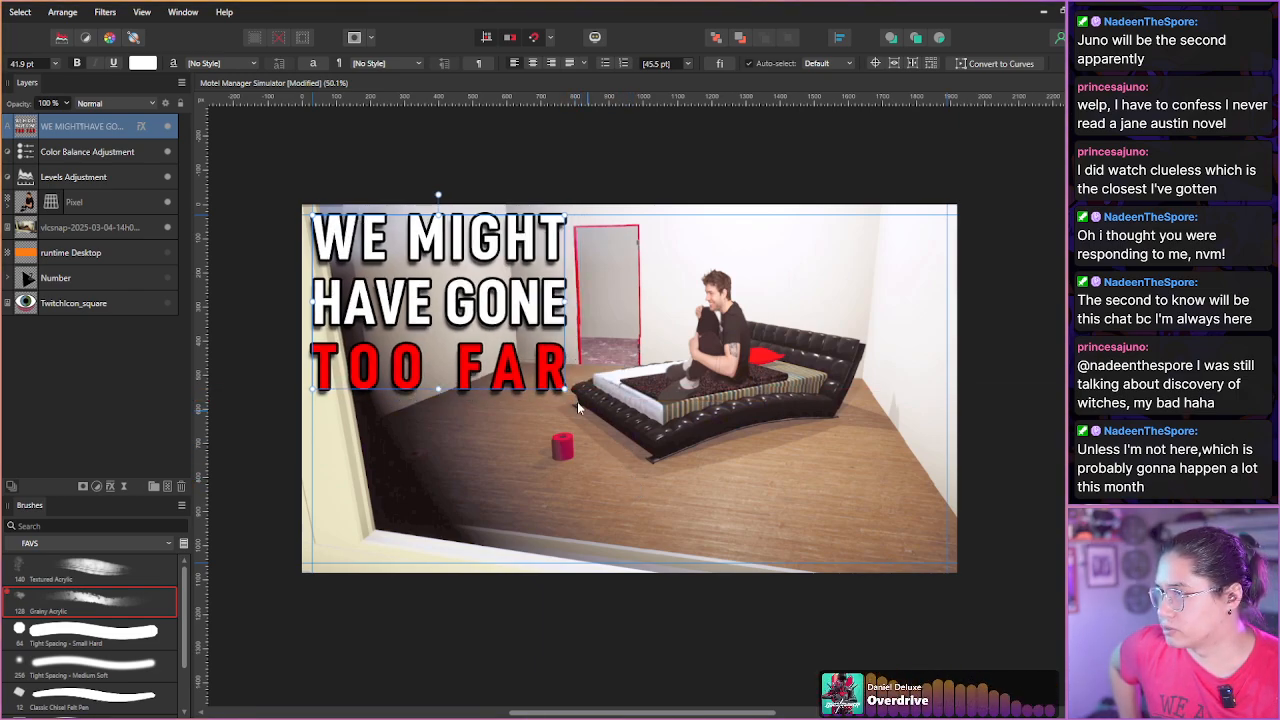
pyautogui.moveTo(562, 389); pyautogui.dragTo(541, 374)
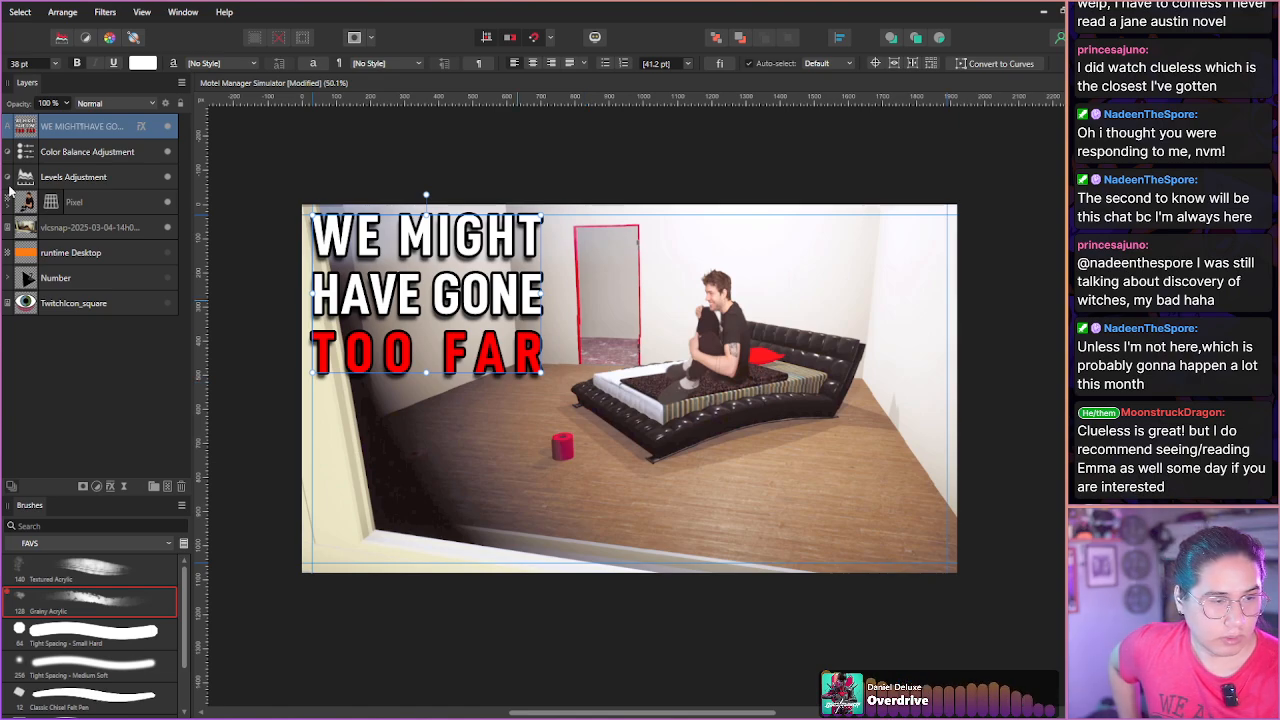
# Shift the room background photo slightly right and down, and enlarge it to 171%.
pyautogui.click(36, 232)
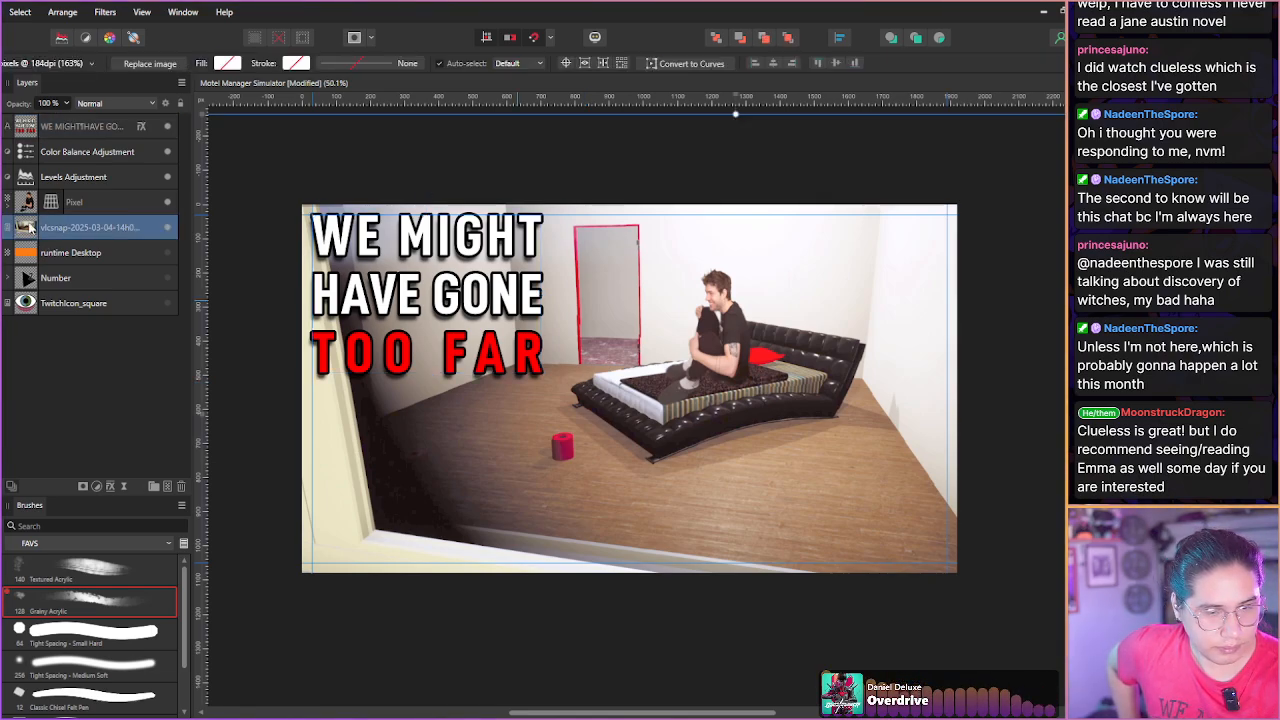
pyautogui.moveTo(384, 457); pyautogui.dragTo(398, 461)
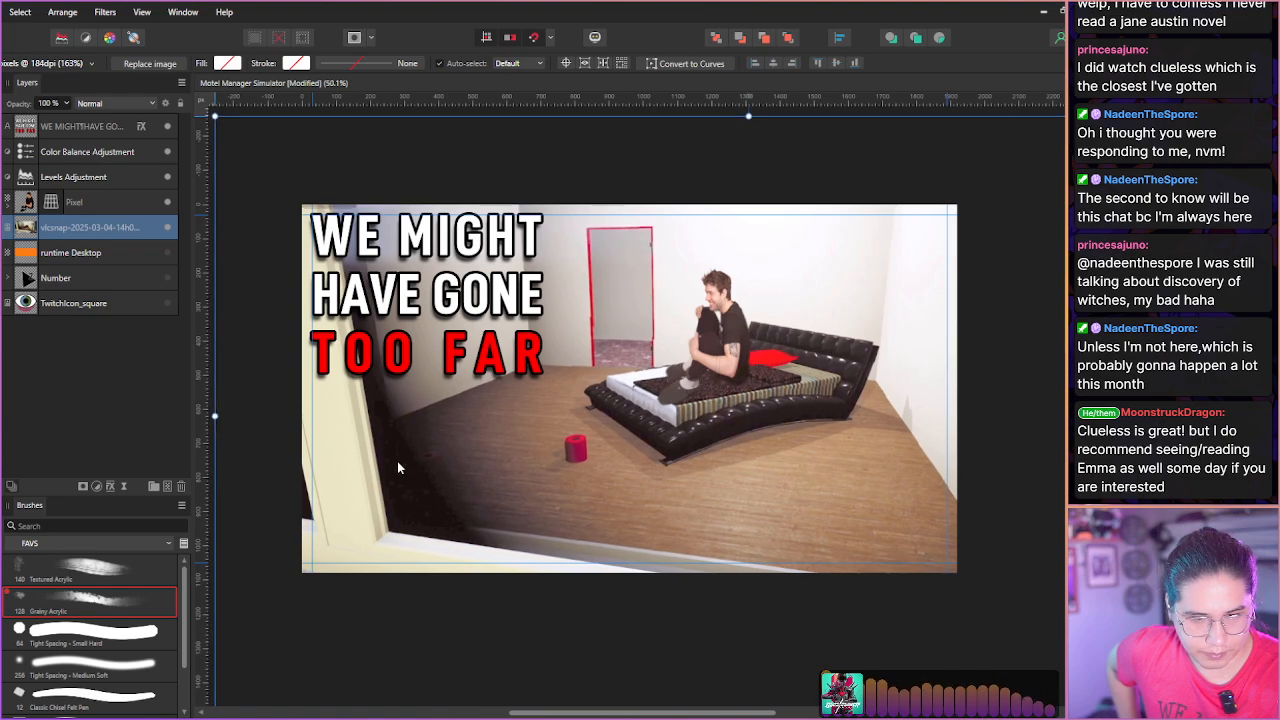
pyautogui.scroll(1, 499, 420)
pyautogui.scroll(-4, 498, 420)
pyautogui.moveTo(885, 243); pyautogui.dragTo(910, 226)
pyautogui.moveTo(417, 448); pyautogui.dragTo(418, 456)
# Move the man's cut-out right onto the shifted bed, enlarge it slightly and reseat it on the mattress.
pyautogui.click(28, 205)
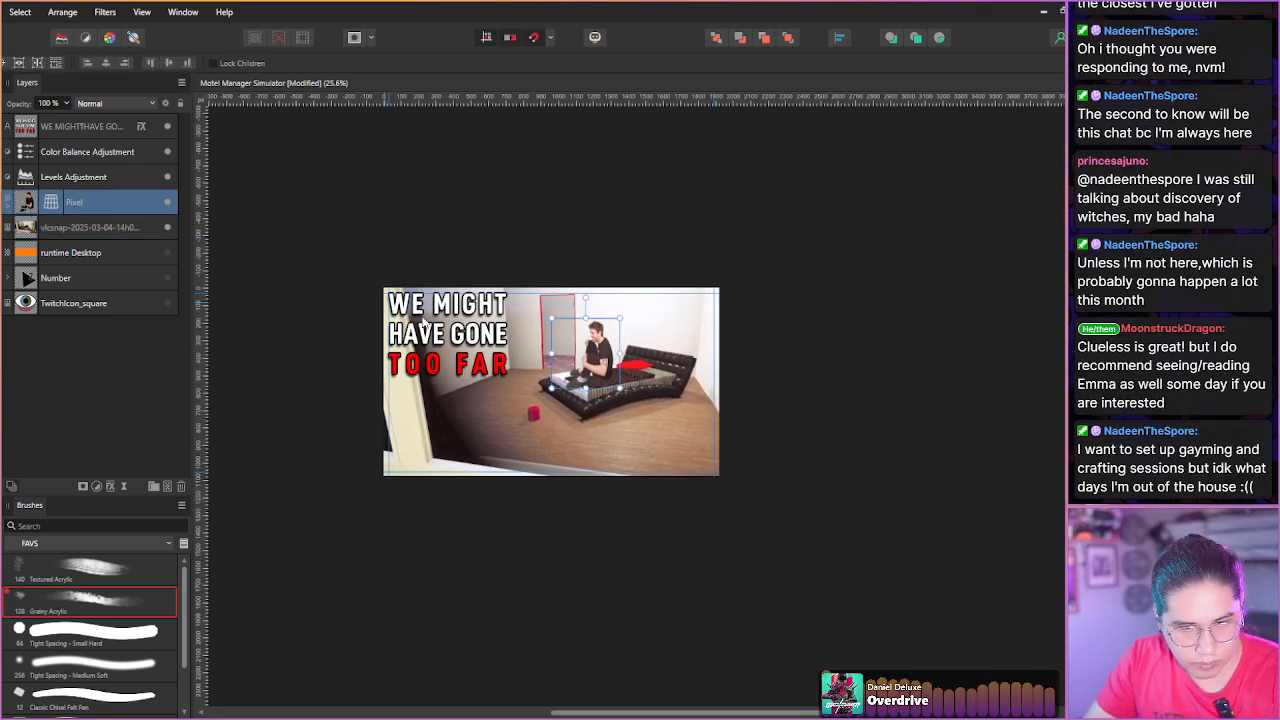
pyautogui.moveTo(580, 375); pyautogui.dragTo(598, 377)
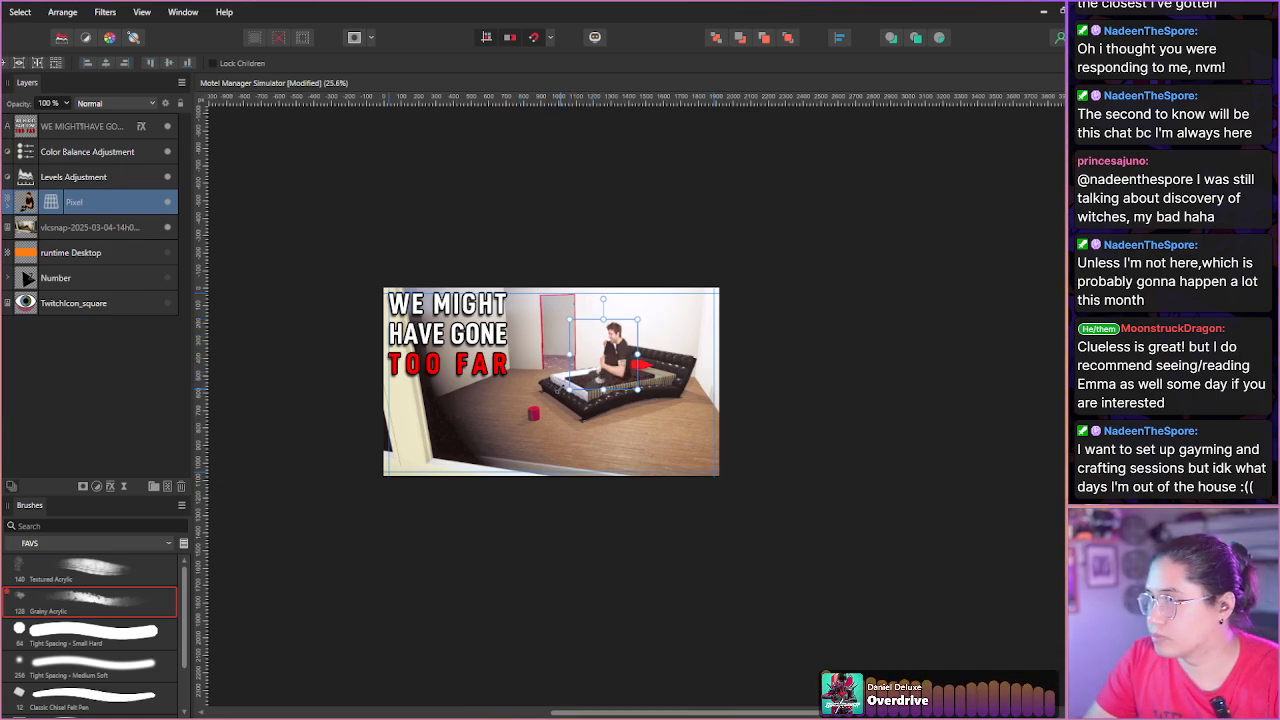
pyautogui.moveTo(638, 318); pyautogui.dragTo(642, 314)
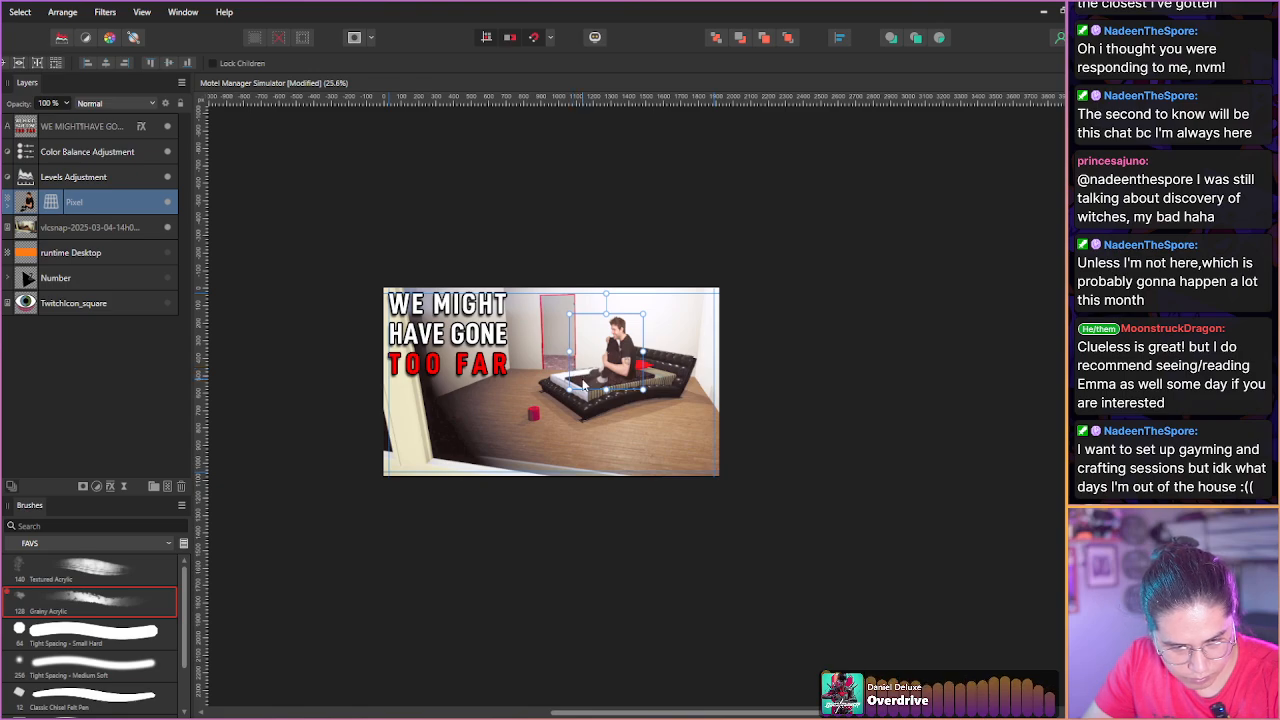
pyautogui.moveTo(579, 381); pyautogui.dragTo(576, 380)
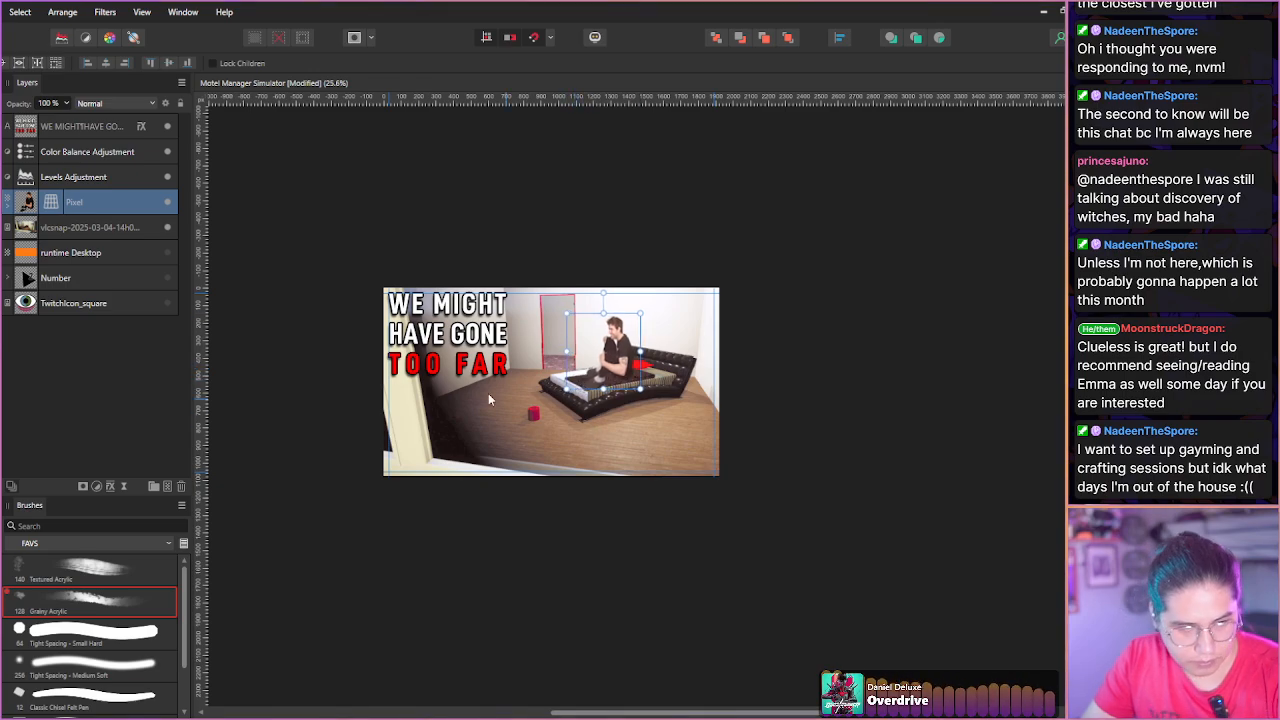
pyautogui.click(73, 345)
# Examine the whole thumbnail composition at several zoom levels and with the interface panels hidden.
pyautogui.scroll(-1, 468, 430)
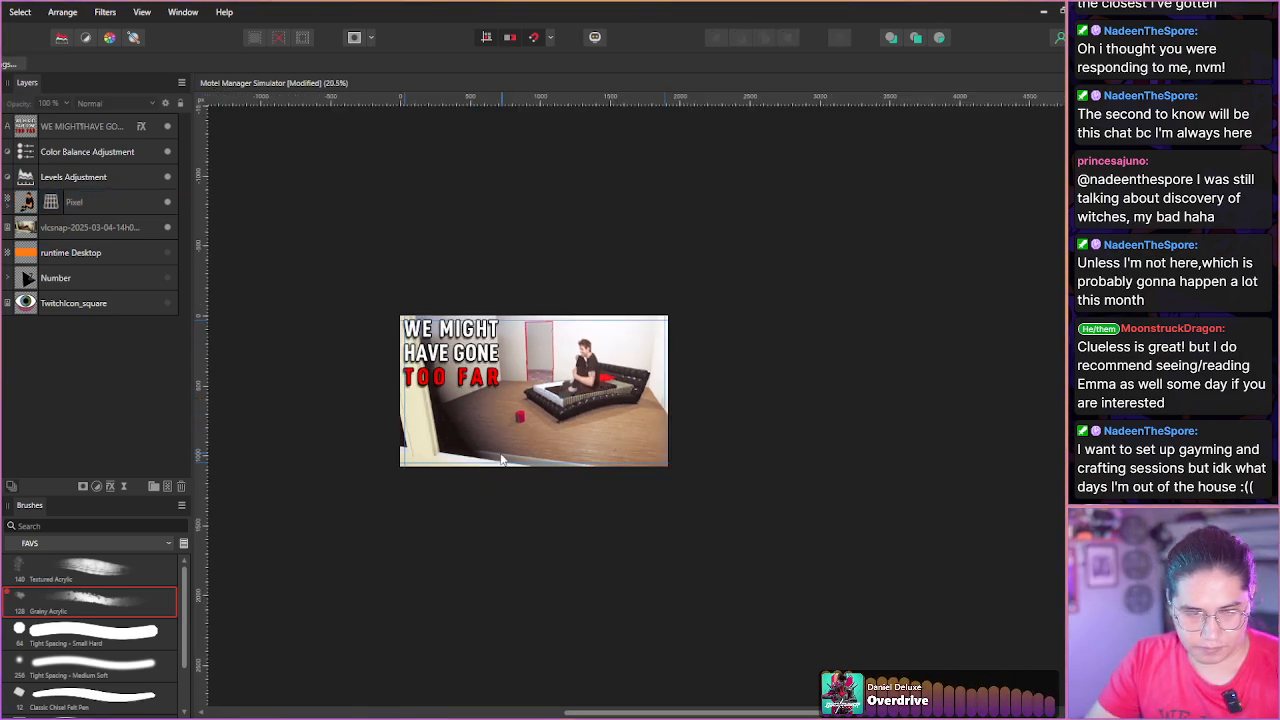
pyautogui.scroll(5, 480, 448)
pyautogui.scroll(-2, 451, 445)
pyautogui.moveTo(429, 426); pyautogui.dragTo(451, 477)
pyautogui.scroll(2, 456, 497)
pyautogui.hotkey('ctrl', 'z')
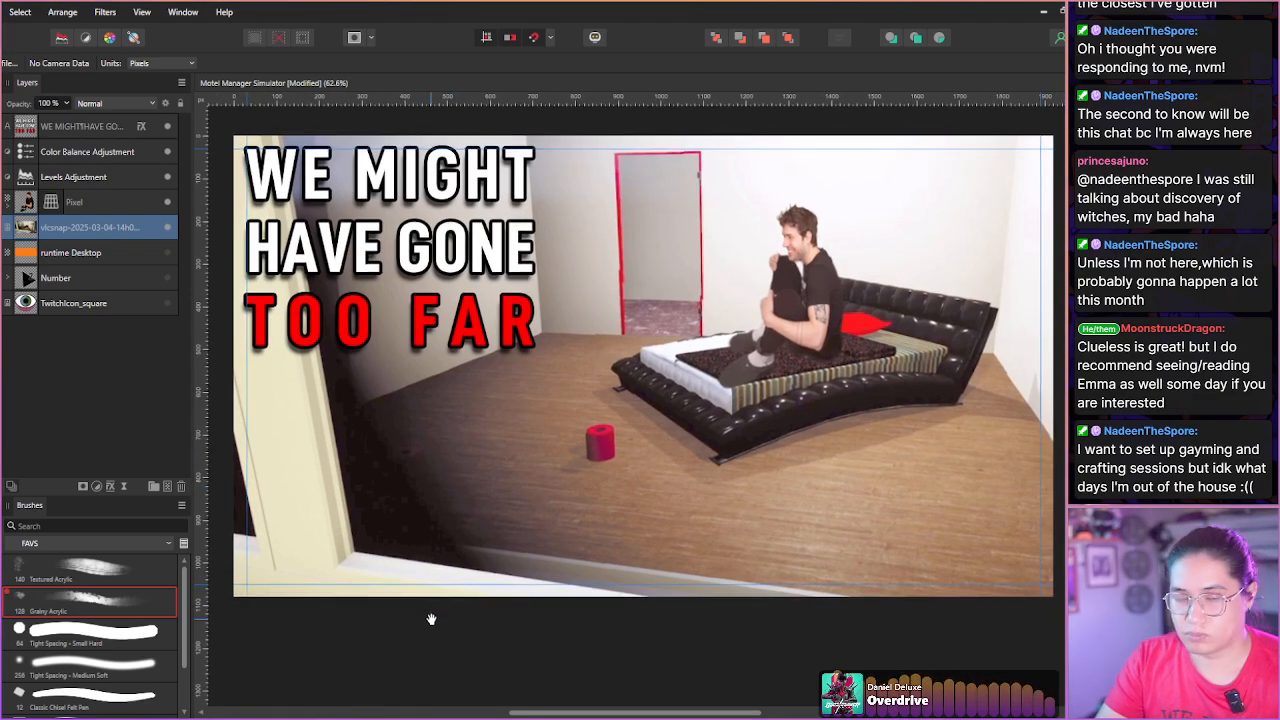
pyautogui.click(127, 396)
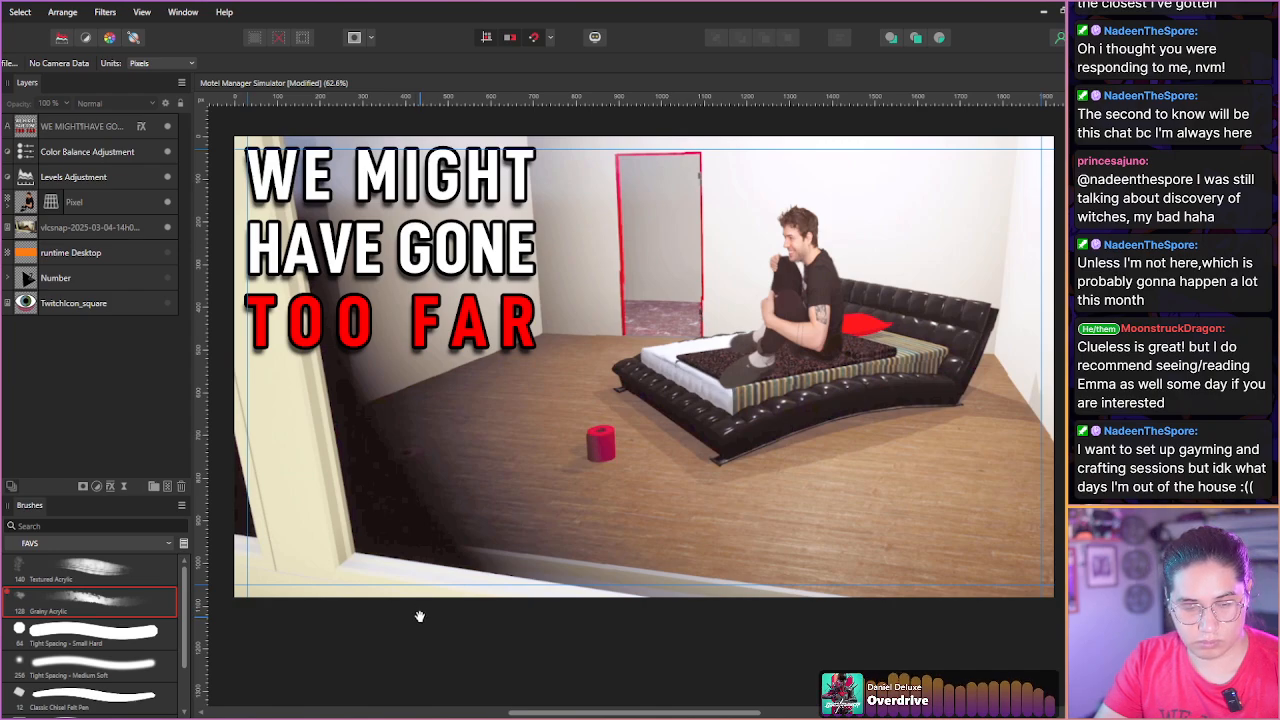
pyautogui.moveTo(420, 615); pyautogui.dragTo(419, 617)
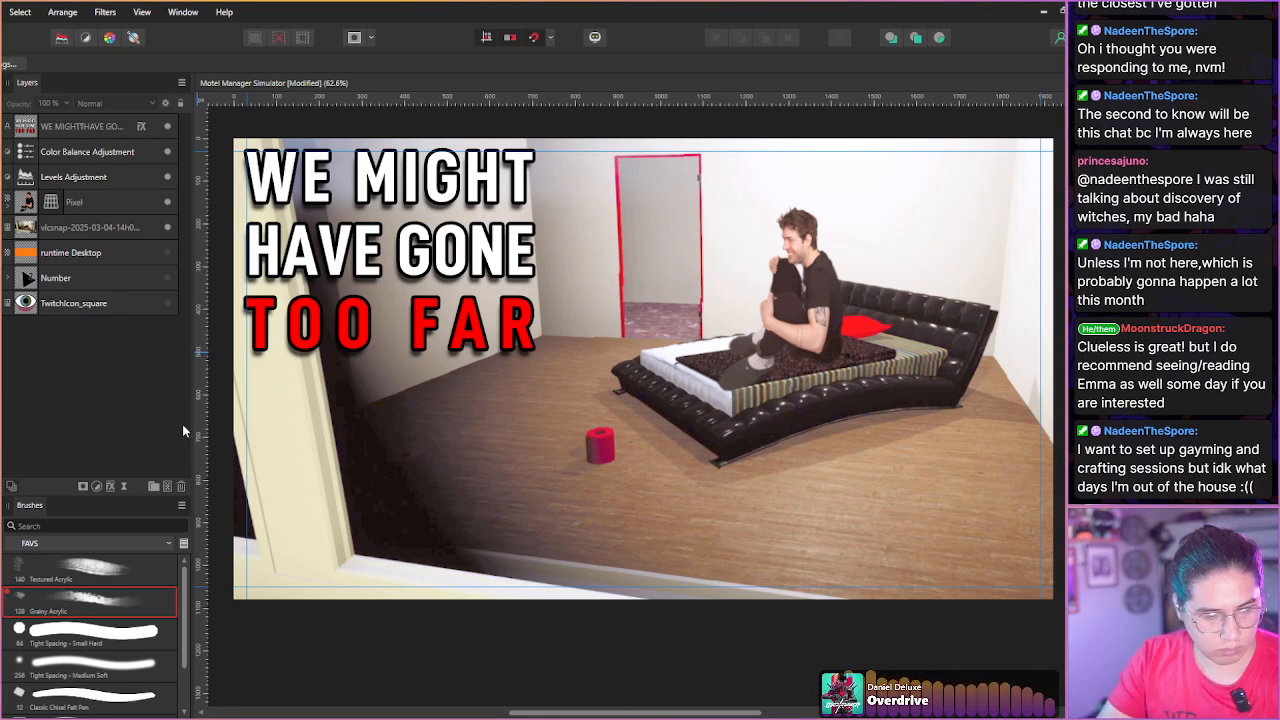
pyautogui.press('Tab')
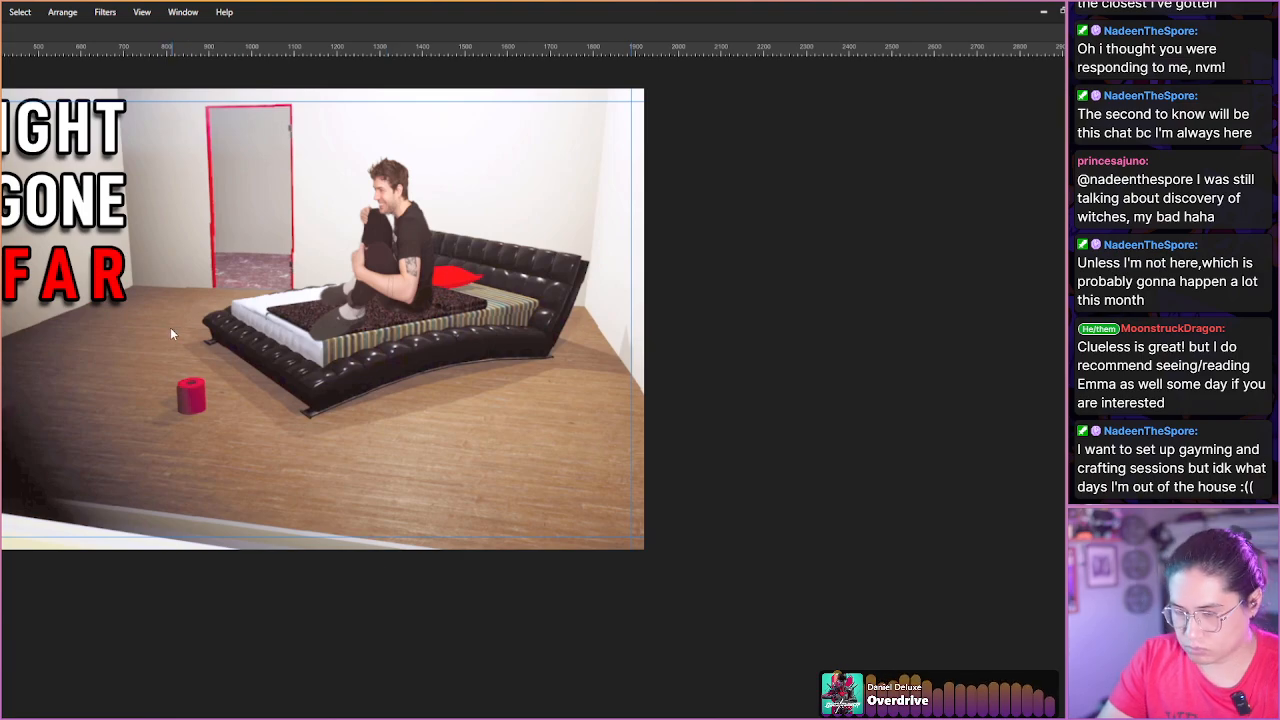
pyautogui.moveTo(142, 351); pyautogui.dragTo(288, 411)
pyautogui.scroll(3, 288, 411)
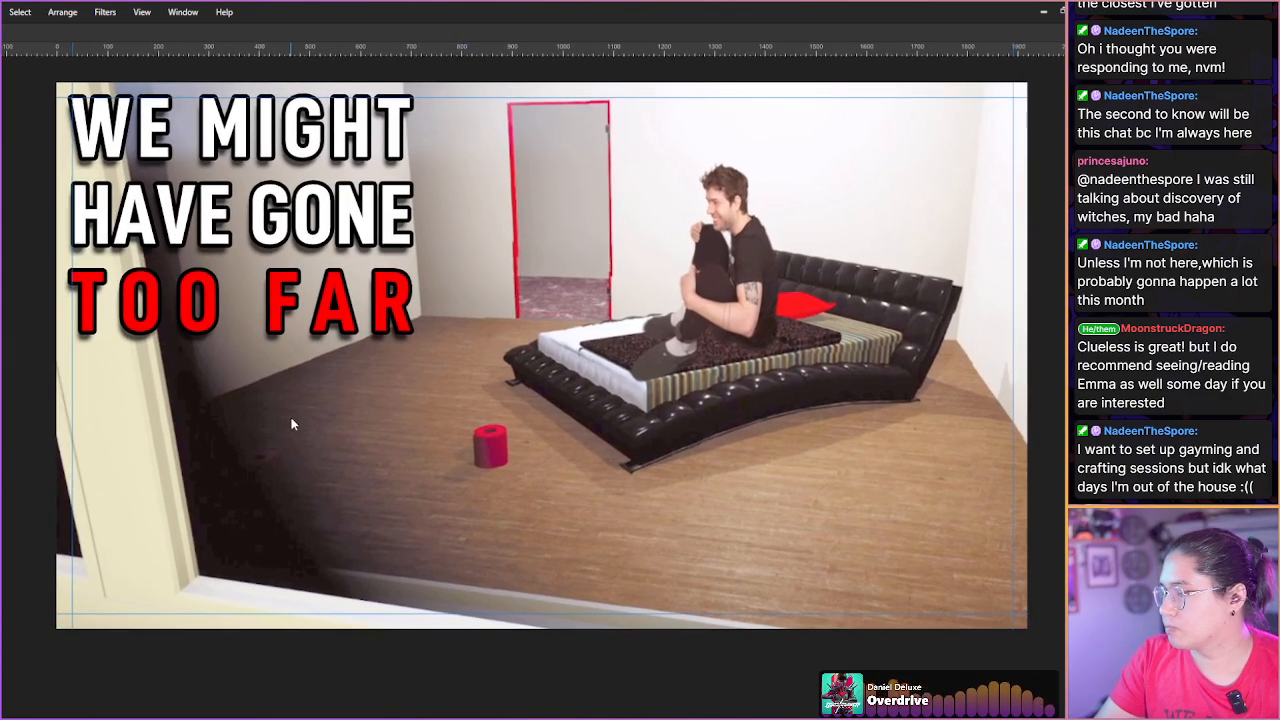
pyautogui.scroll(3, 290, 416)
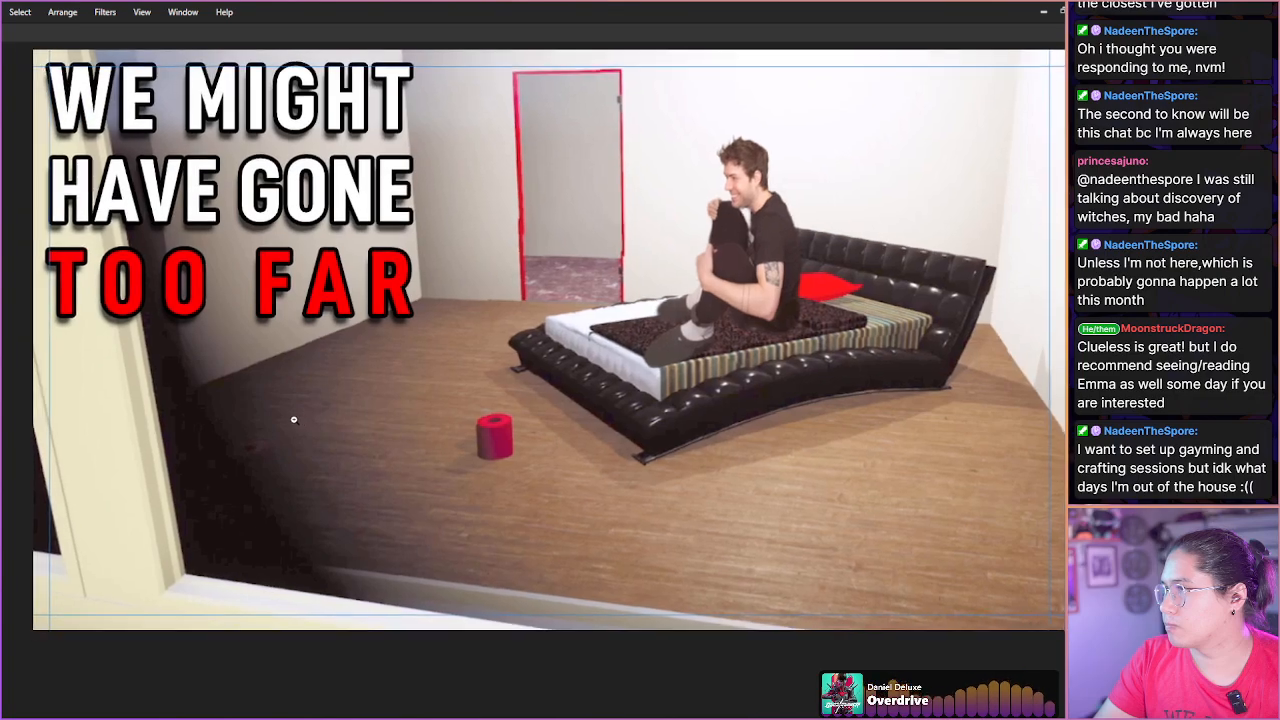
pyautogui.moveTo(289, 417); pyautogui.dragTo(283, 421)
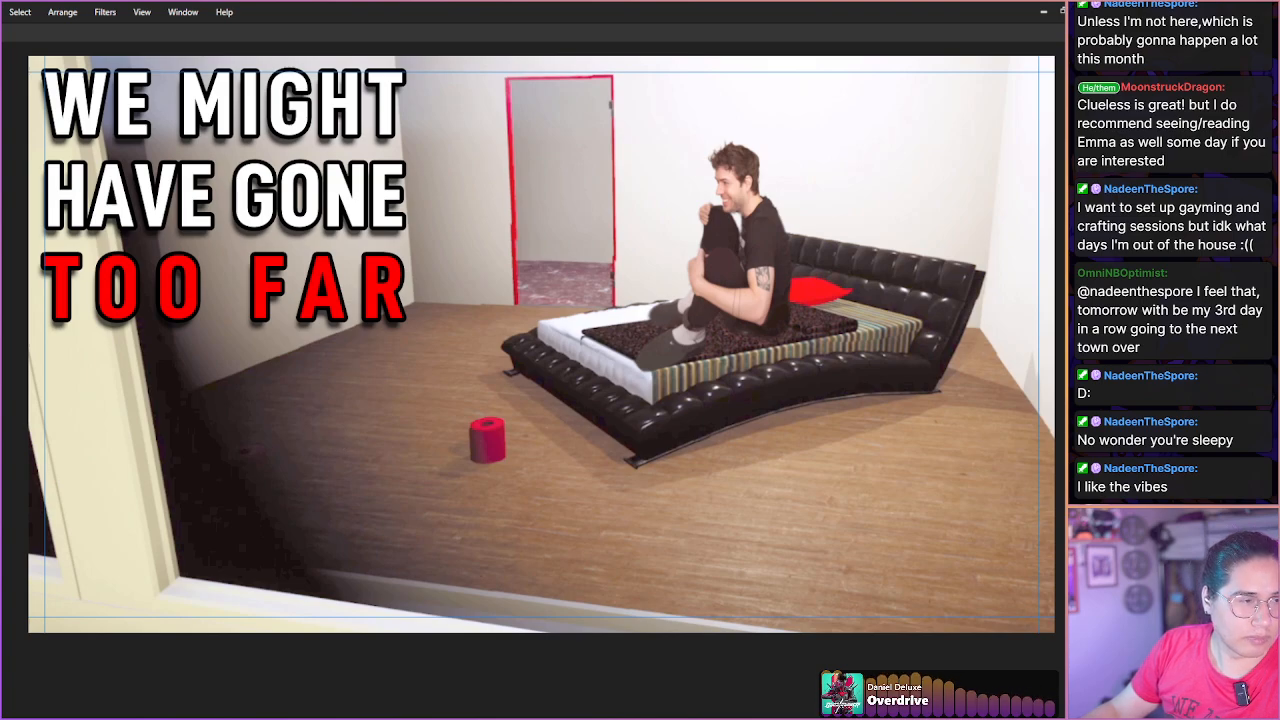
# Save the document and export the thumbnail image.
pyautogui.click(2, 12)
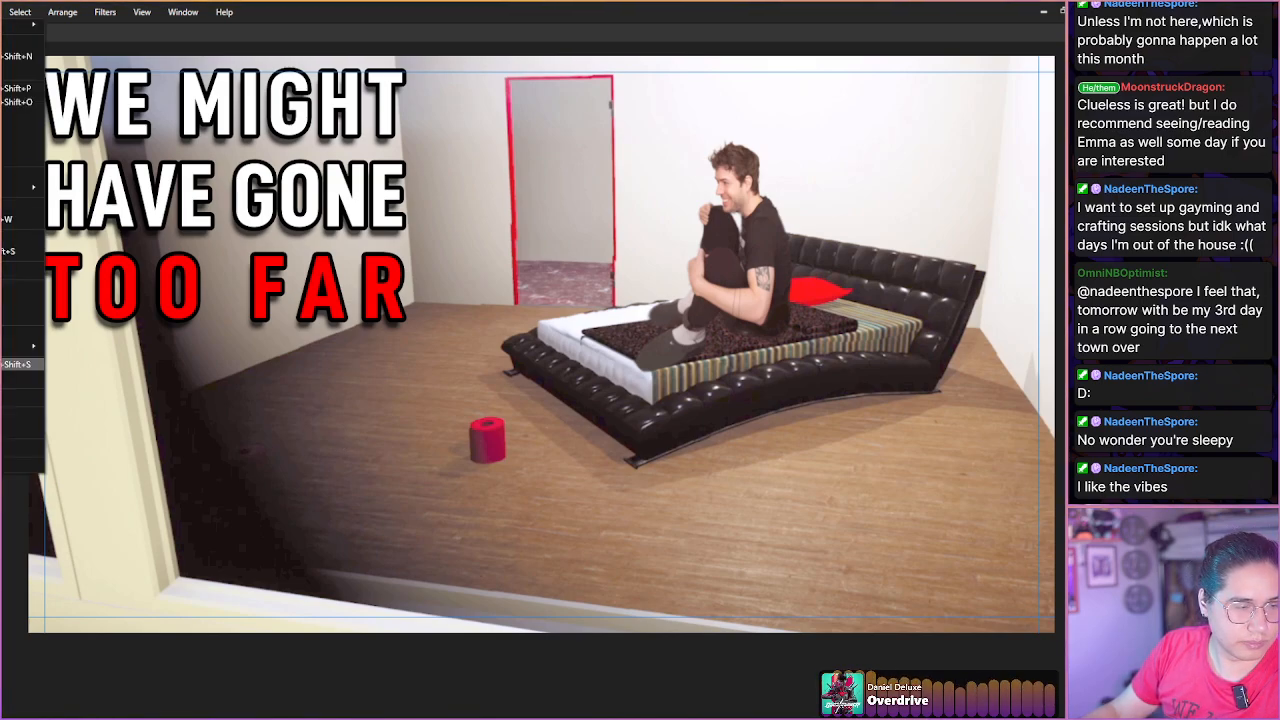
pyautogui.click(8, 366)
pyautogui.moveTo(645, 169); pyautogui.dragTo(1279, 190)
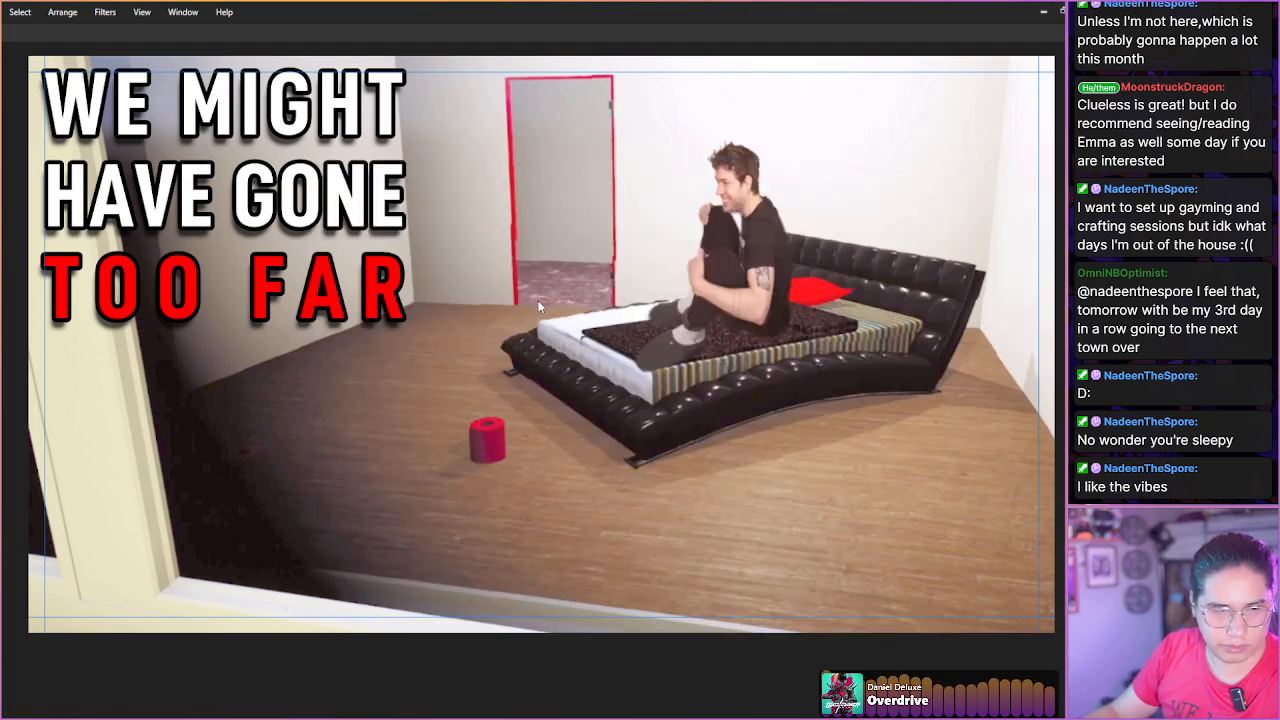
# Restore the interface panels, place the TwitchIcon_square layer directly beneath the headline layer and make it visible.
pyautogui.moveTo(546, 293); pyautogui.dragTo(539, 288)
pyautogui.press('Tab')
pyautogui.moveTo(618, 308); pyautogui.dragTo(550, 295)
pyautogui.scroll(-2, 697, 334)
pyautogui.scroll(-2, 743, 337)
pyautogui.moveTo(743, 337); pyautogui.dragTo(600, 371)
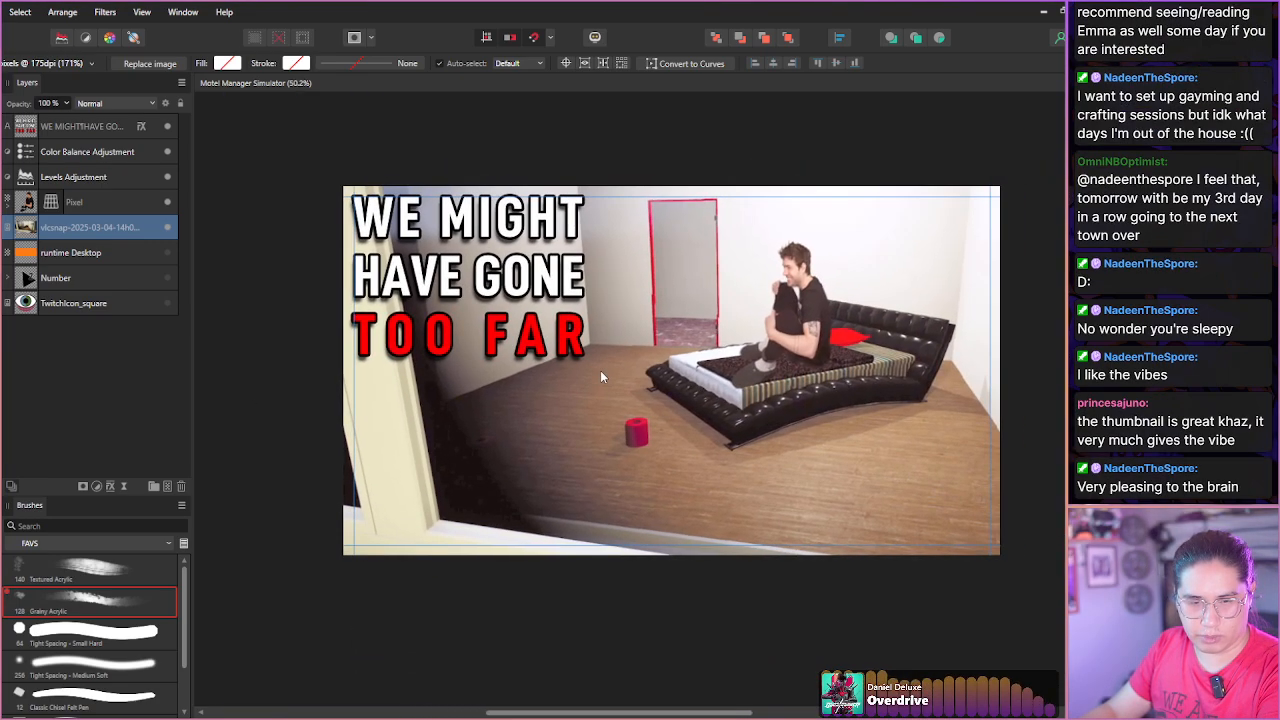
pyautogui.scroll(2, 600, 376)
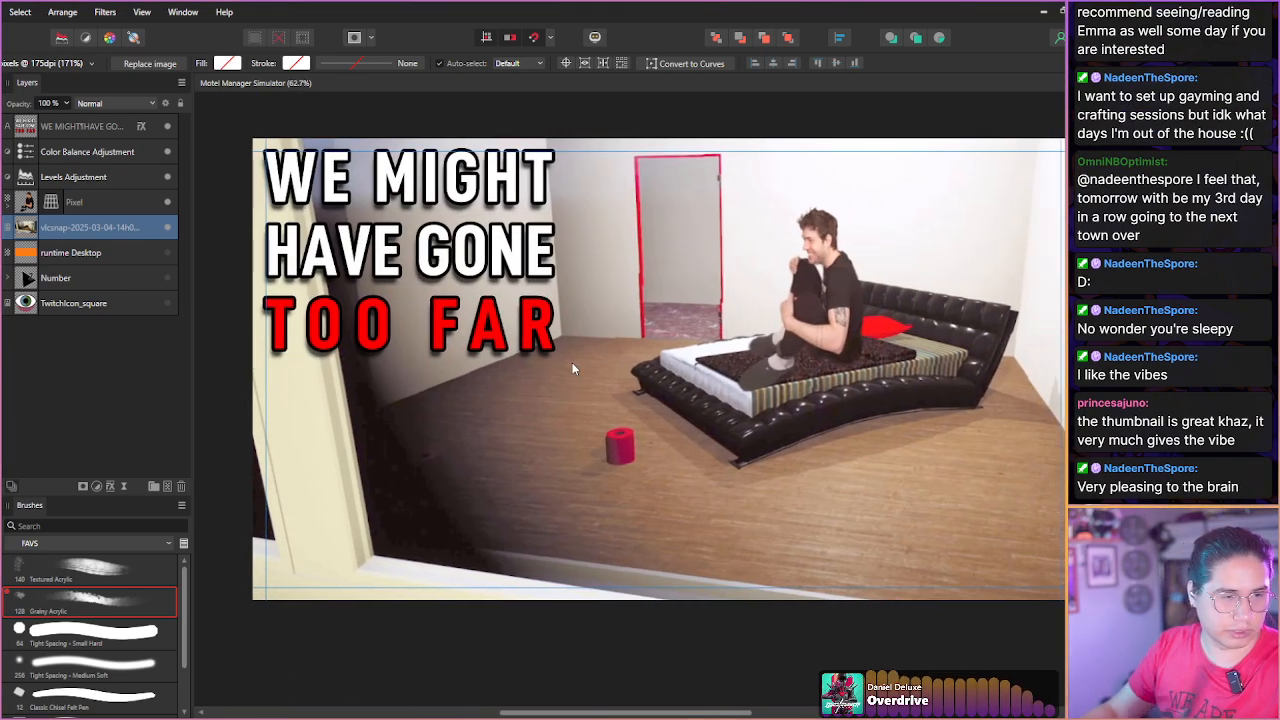
pyautogui.moveTo(75, 303); pyautogui.dragTo(88, 140)
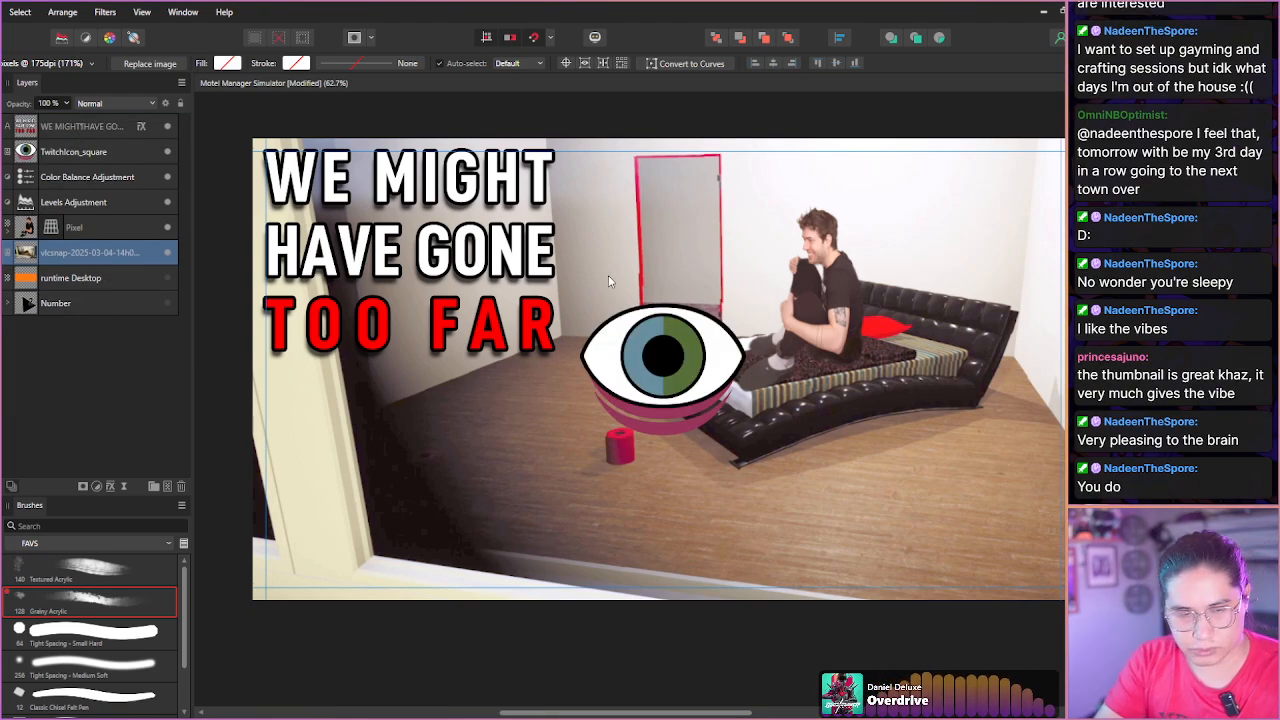
# Shrink the eye icon to a fraction of its size and place it on the wall above the bed's headboard.
pyautogui.press('b')
pyautogui.press('v')
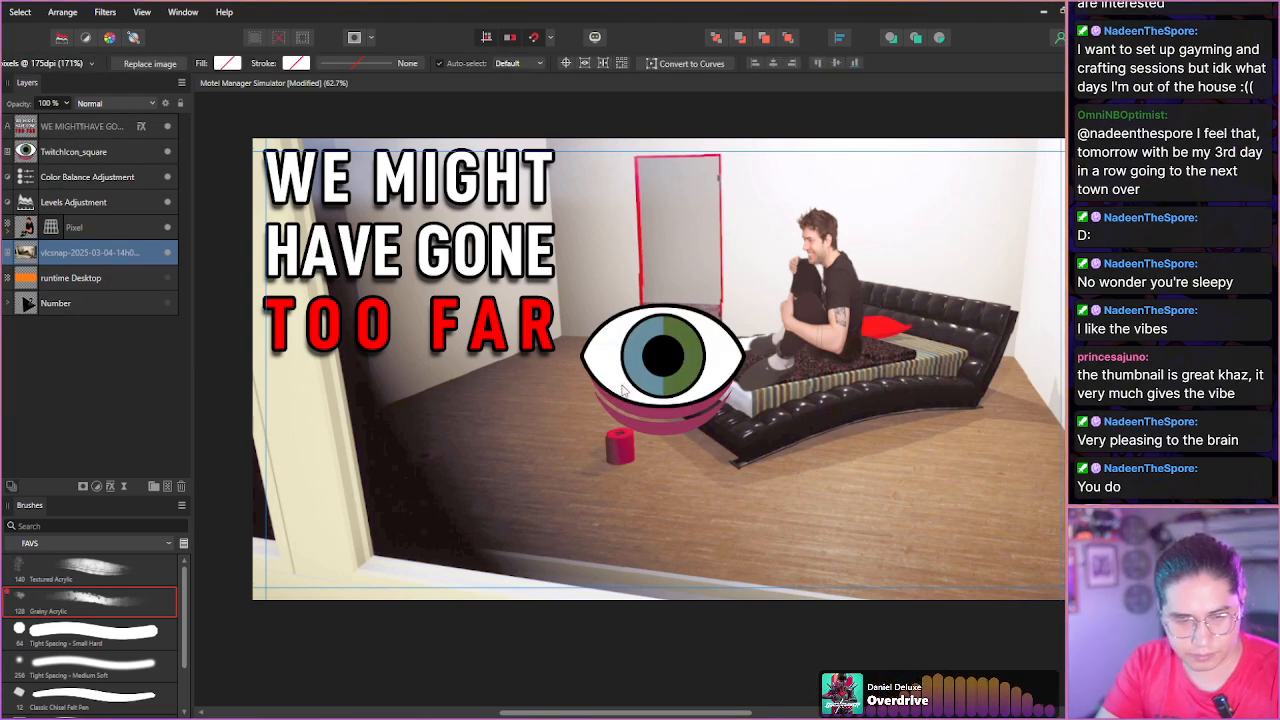
pyautogui.click(623, 385)
pyautogui.moveTo(623, 385); pyautogui.dragTo(880, 228)
pyautogui.moveTo(847, 131); pyautogui.dragTo(888, 258)
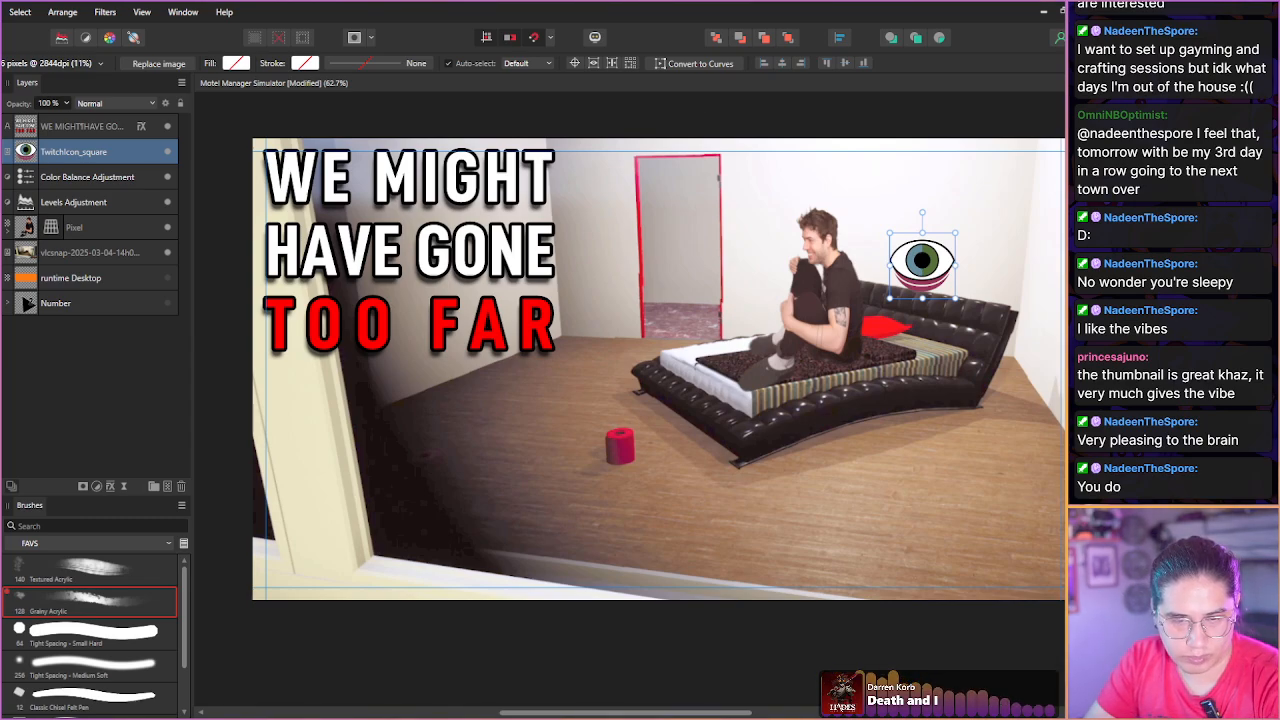
# Move the eye icon off the headboard wall and onto the right edge of the red-framed doorway.
pyautogui.scroll(4, 802, 306)
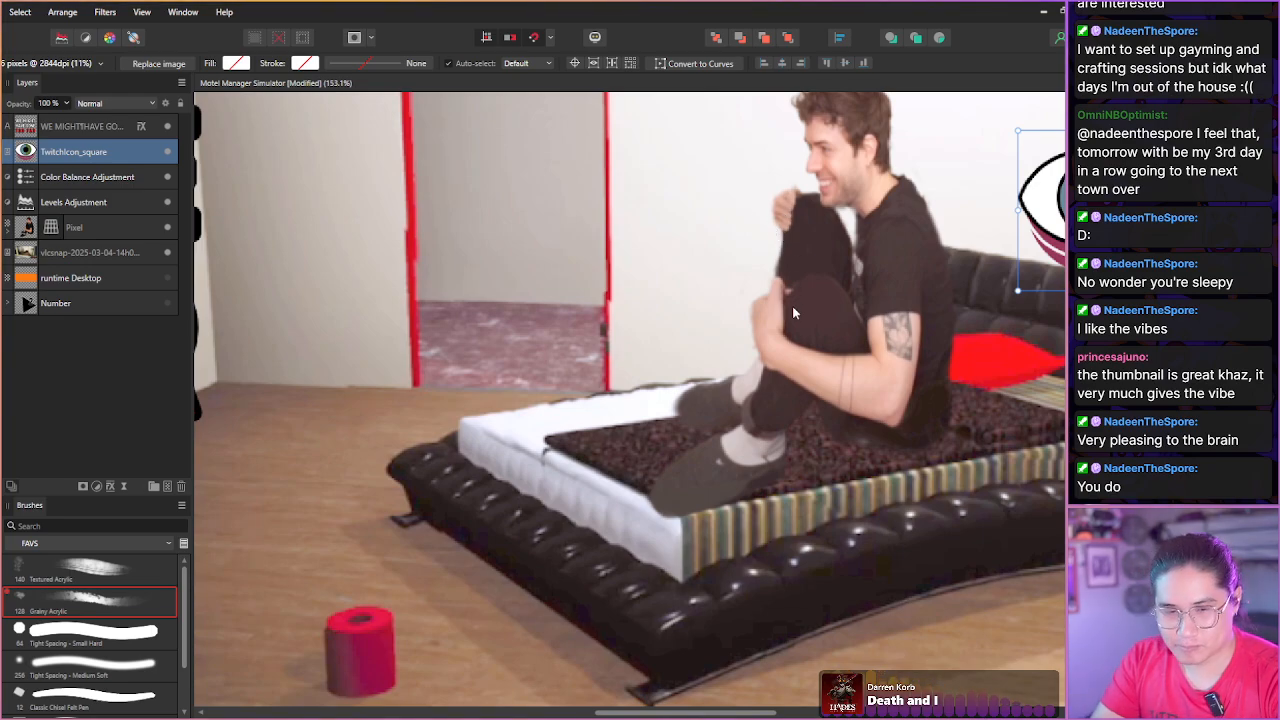
pyautogui.press('space')
pyautogui.moveTo(788, 240); pyautogui.dragTo(510, 280)
pyautogui.moveTo(723, 255); pyautogui.dragTo(721, 254)
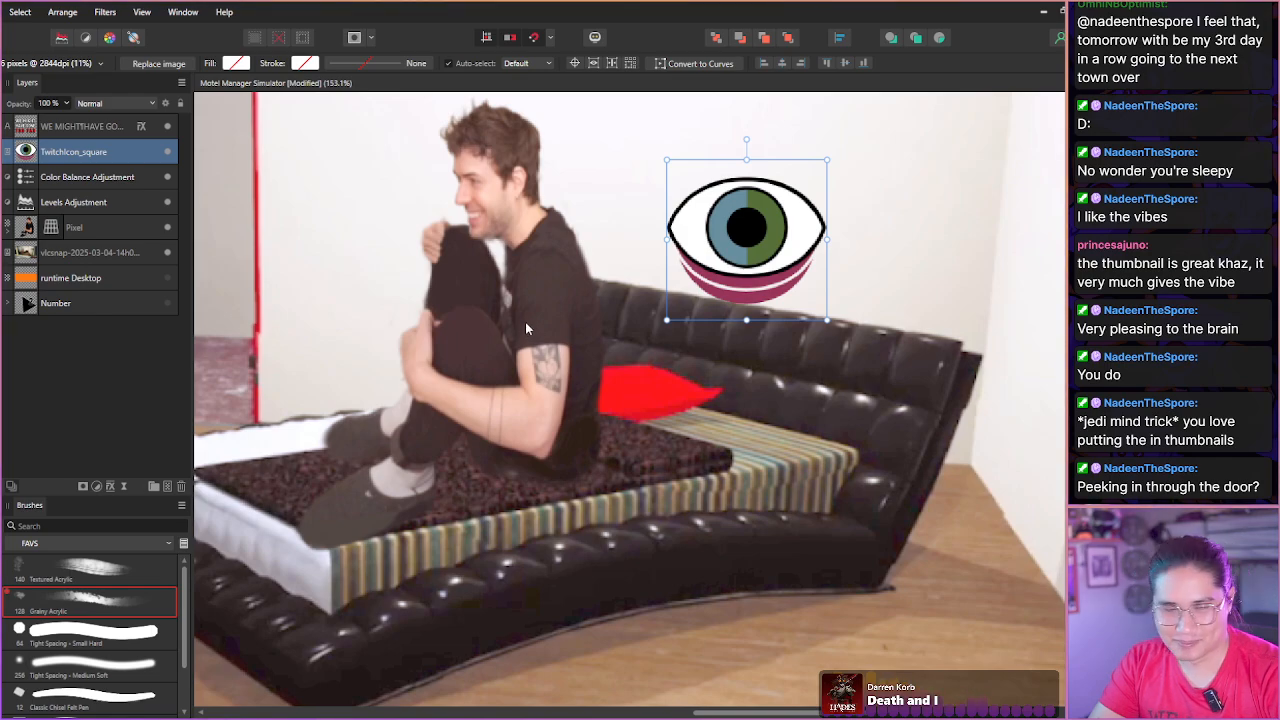
pyautogui.scroll(2, 520, 329)
pyautogui.scroll(-5, 520, 329)
pyautogui.moveTo(594, 292); pyautogui.dragTo(356, 232)
pyautogui.scroll(3, 352, 232)
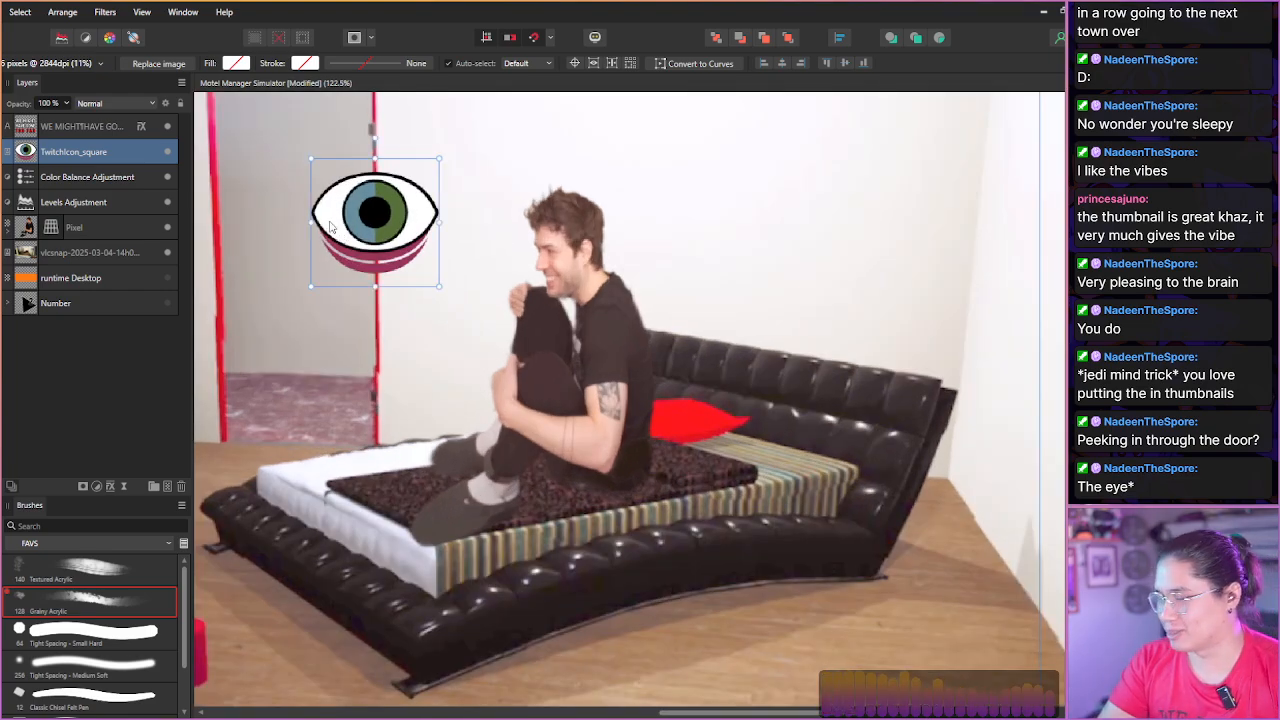
# Enlarge the eye icon slightly, tilt it counter-clockwise and centre its pupil on the doorway's right frame edge.
pyautogui.scroll(2, 293, 242)
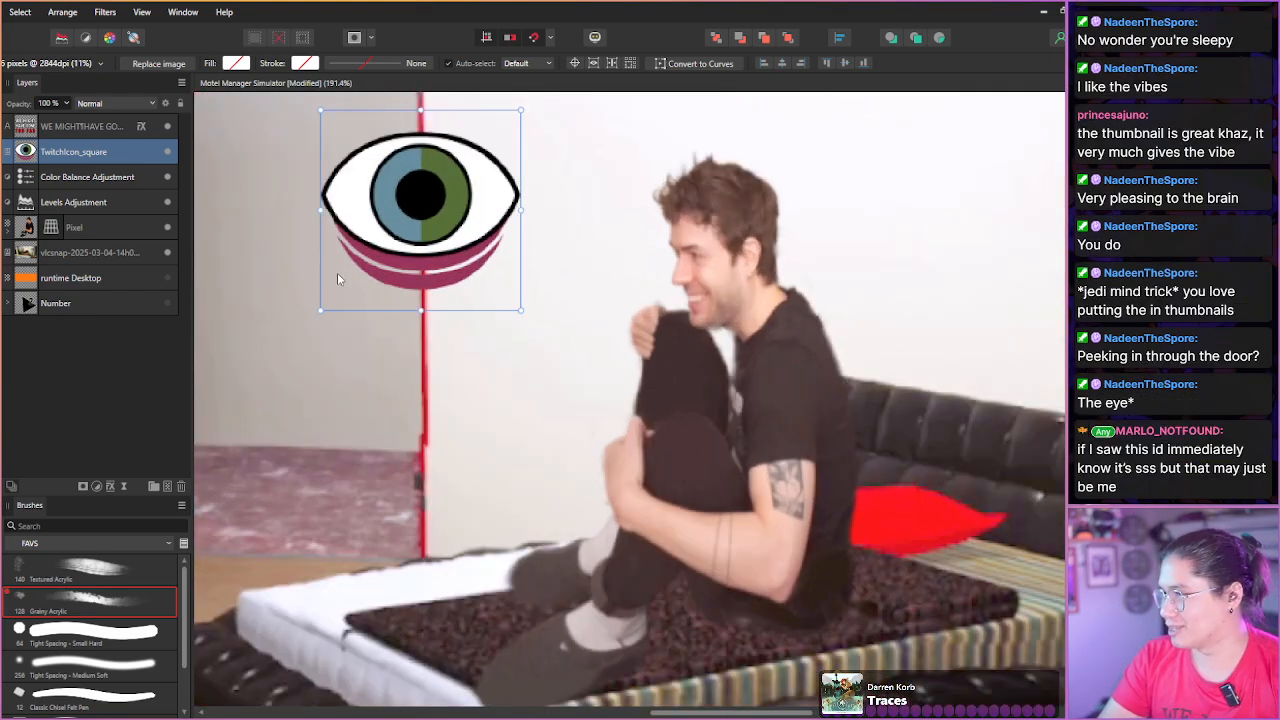
pyautogui.press('h')
pyautogui.moveTo(336, 302); pyautogui.dragTo(477, 441)
pyautogui.press('v')
pyautogui.moveTo(519, 372); pyautogui.dragTo(525, 362)
pyautogui.moveTo(556, 440); pyautogui.dragTo(560, 466)
pyautogui.moveTo(556, 220); pyautogui.dragTo(517, 229)
pyautogui.moveTo(514, 372); pyautogui.dragTo(516, 388)
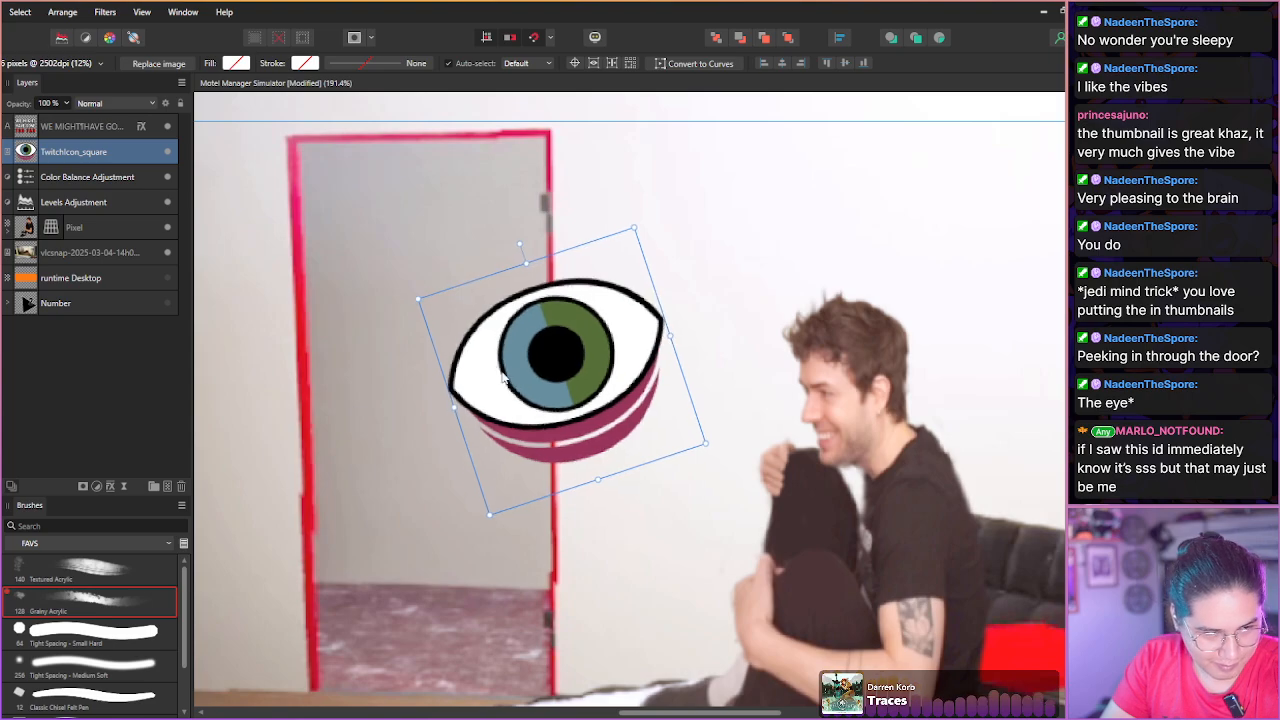
# Mask the TwitchIcon_square layer to hide the eye right of the door frame, clear the selection and save the document.
pyautogui.click(83, 487)
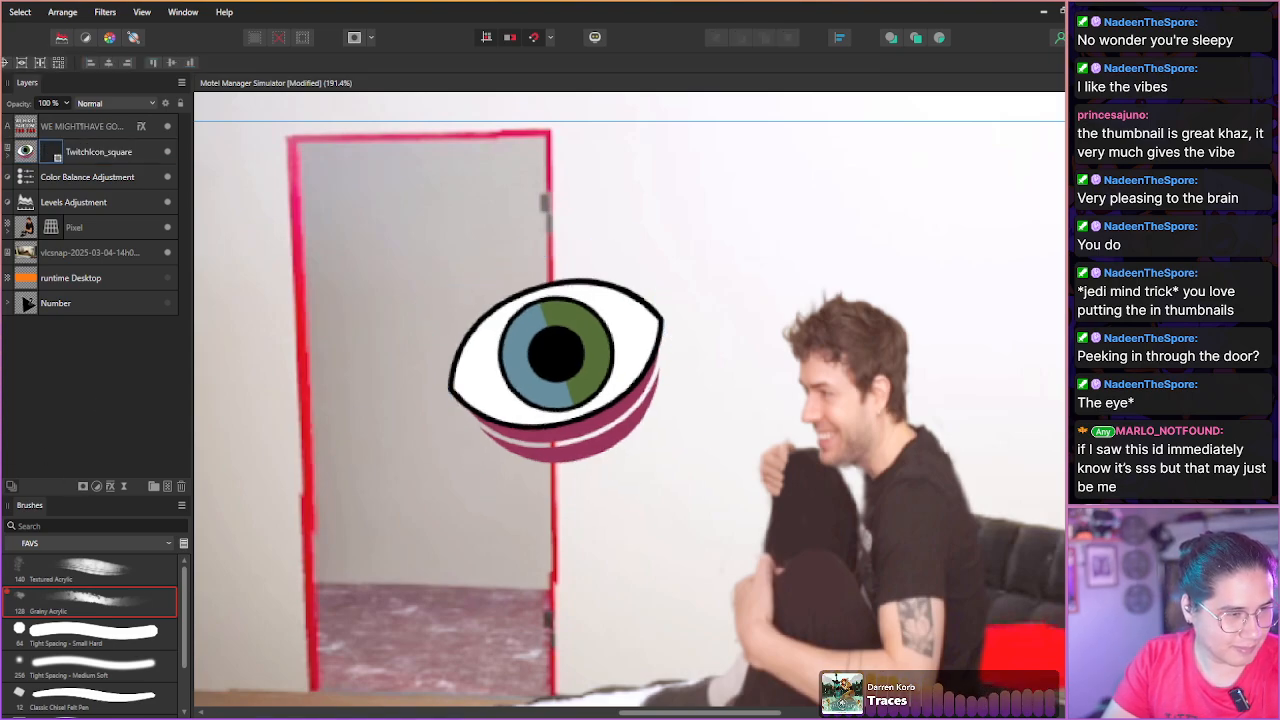
pyautogui.press('m')
pyautogui.moveTo(550, 240); pyautogui.dragTo(681, 567)
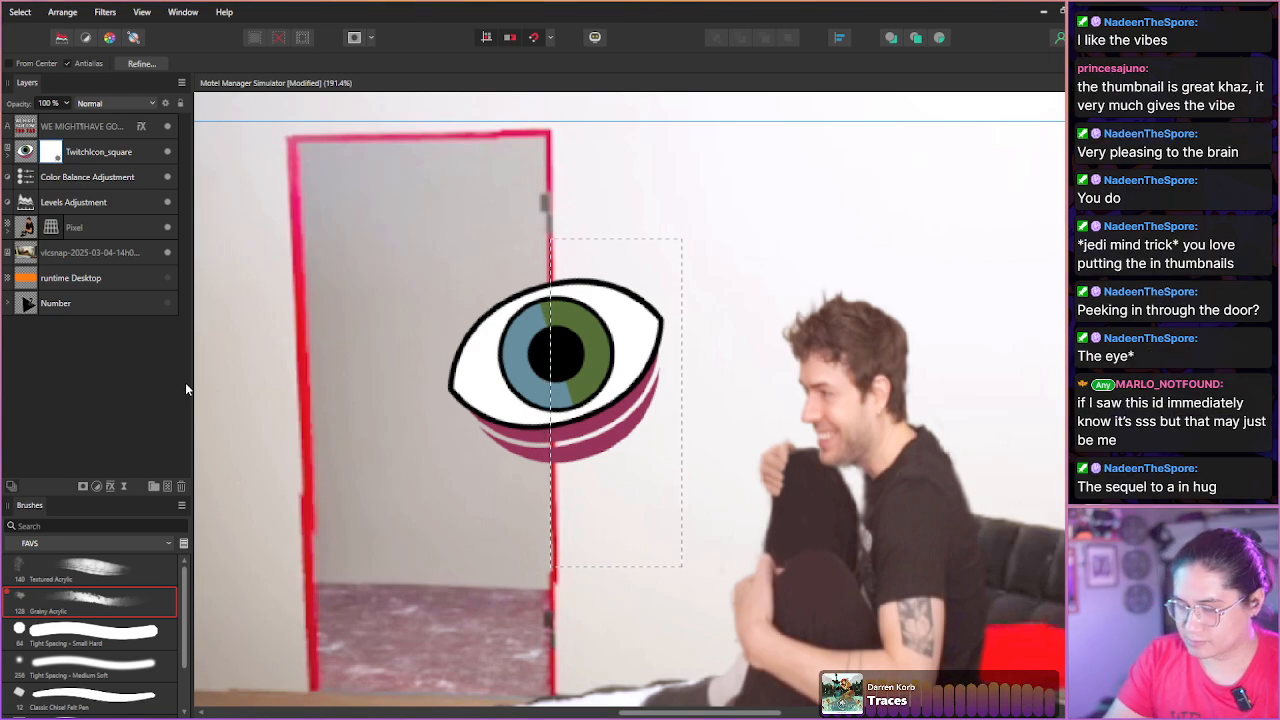
pyautogui.press('Delete')
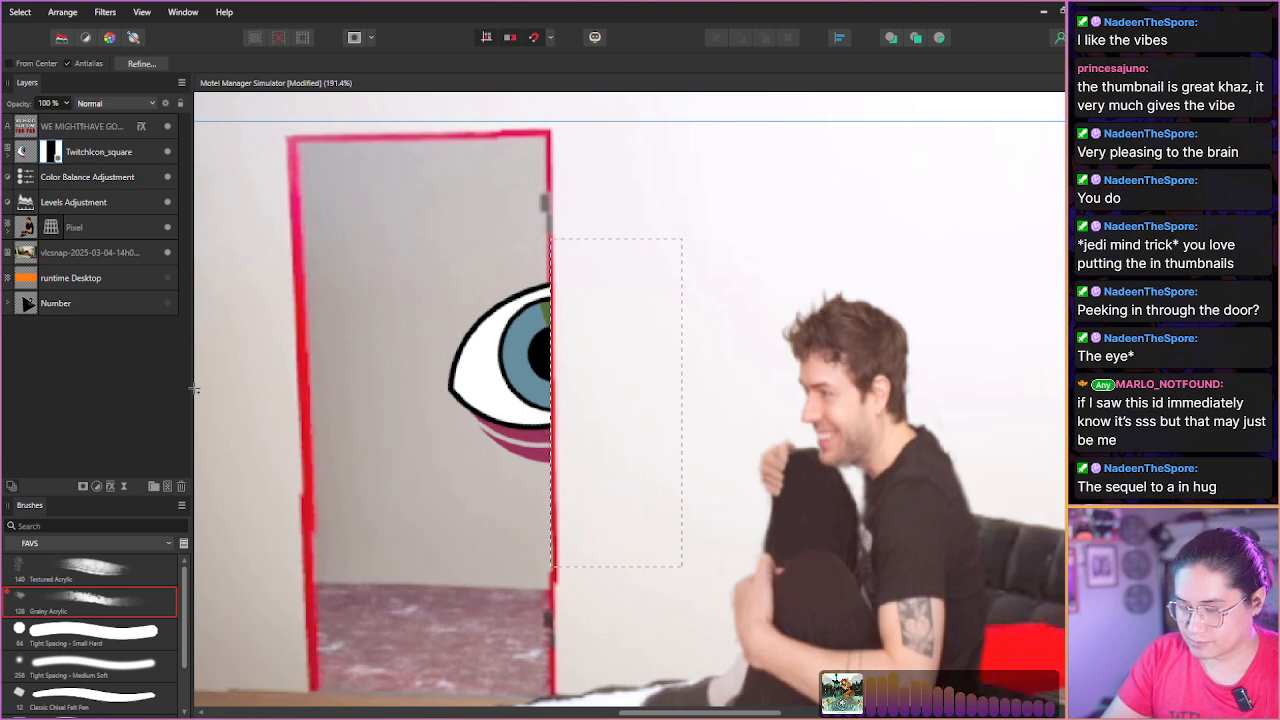
pyautogui.hotkey('ctrl', 'd')
pyautogui.scroll(1, 375, 450)
pyautogui.hotkey('ctrl', 's')
# Review the whole thumbnail with the eye peeking through the doorway, then save the document.
pyautogui.scroll(-3, 375, 450)
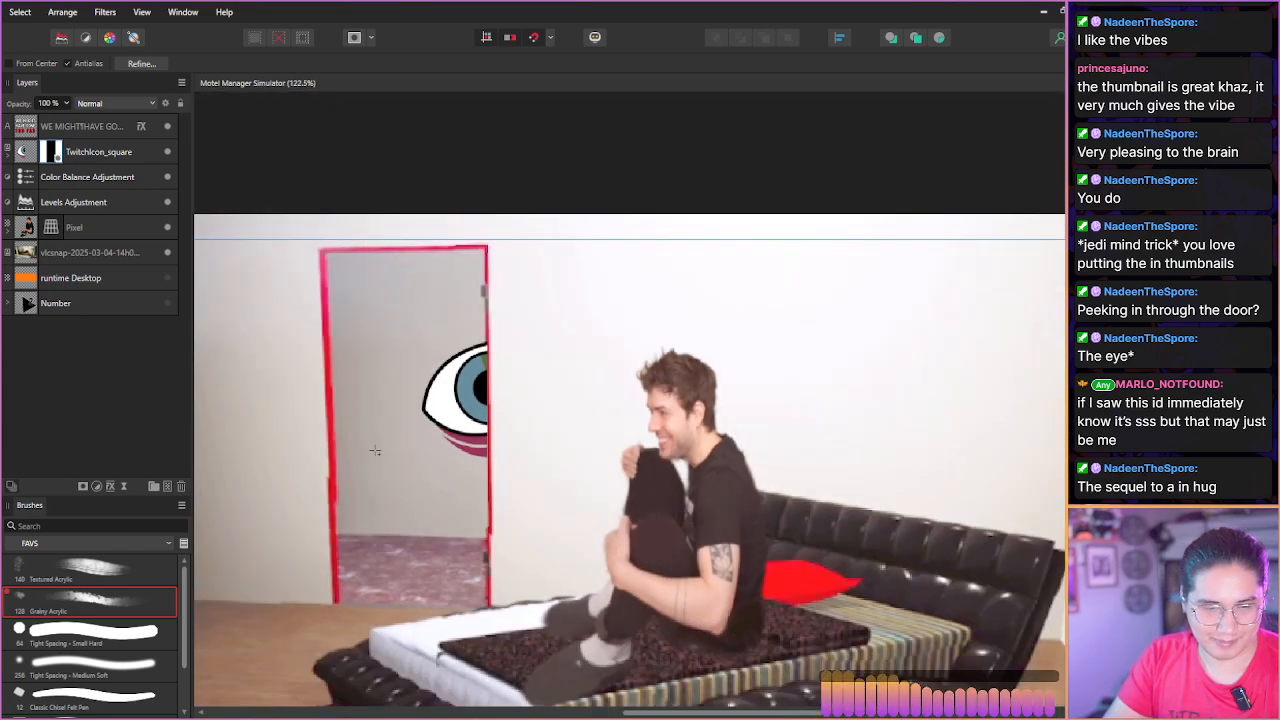
pyautogui.scroll(-1, 375, 450)
pyautogui.hotkey('ctrl', 'shift', 'd')
pyautogui.scroll(-1, 355, 449)
pyautogui.hotkey('ctrl', 'd')
pyautogui.press('h')
pyautogui.moveTo(303, 486); pyautogui.dragTo(464, 367)
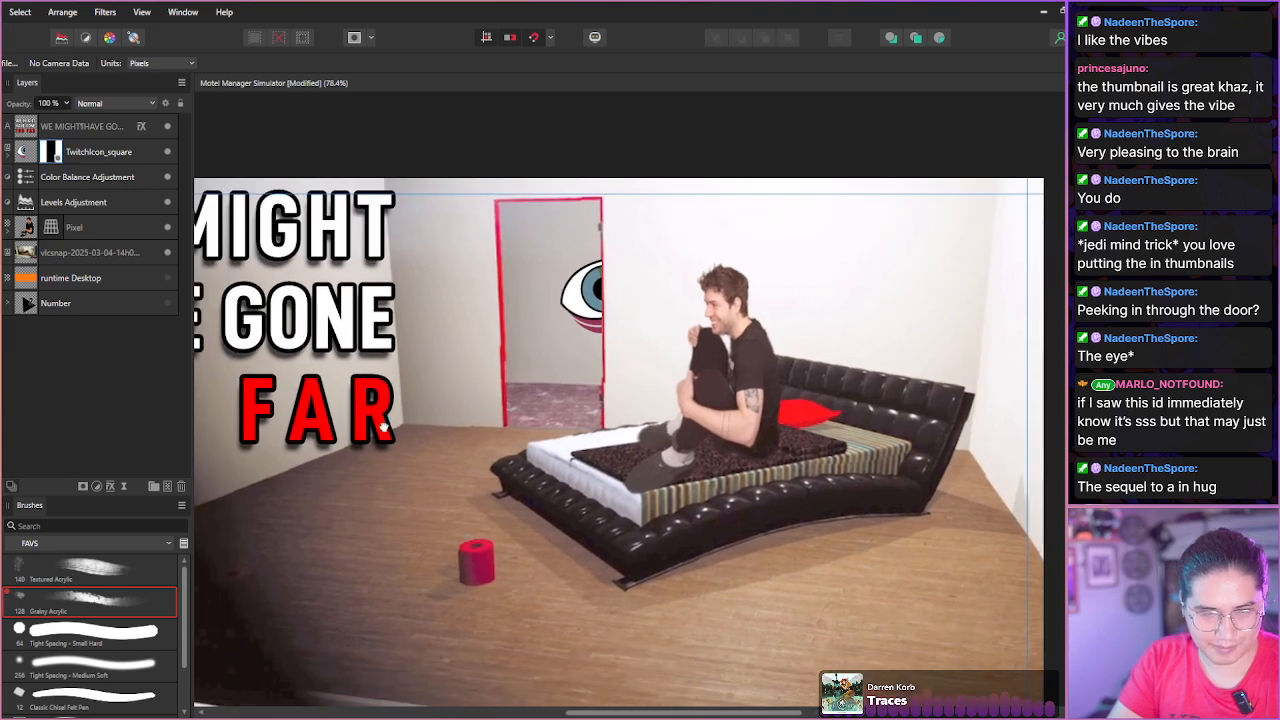
pyautogui.scroll(-1, 383, 428)
pyautogui.press('m')
pyautogui.scroll(-2, 378, 450)
pyautogui.press('space')
pyautogui.moveTo(339, 491); pyautogui.dragTo(443, 451)
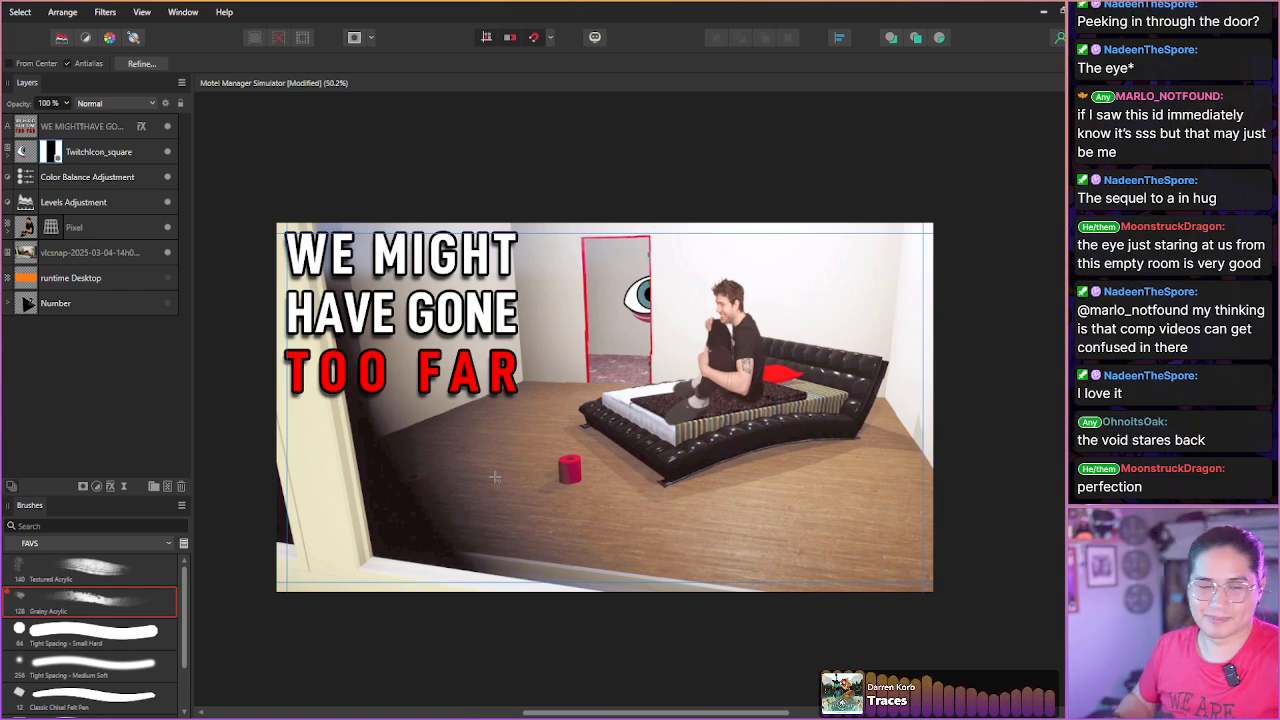
pyautogui.hotkey('ctrl', 's')
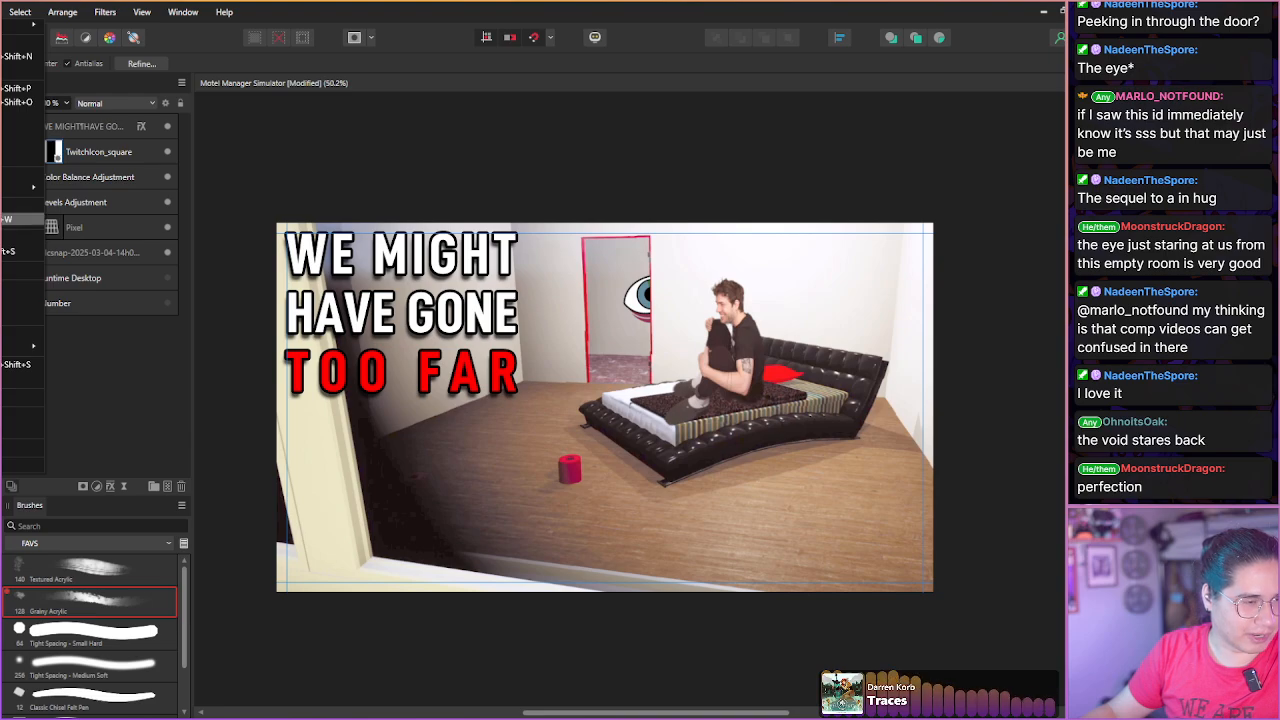